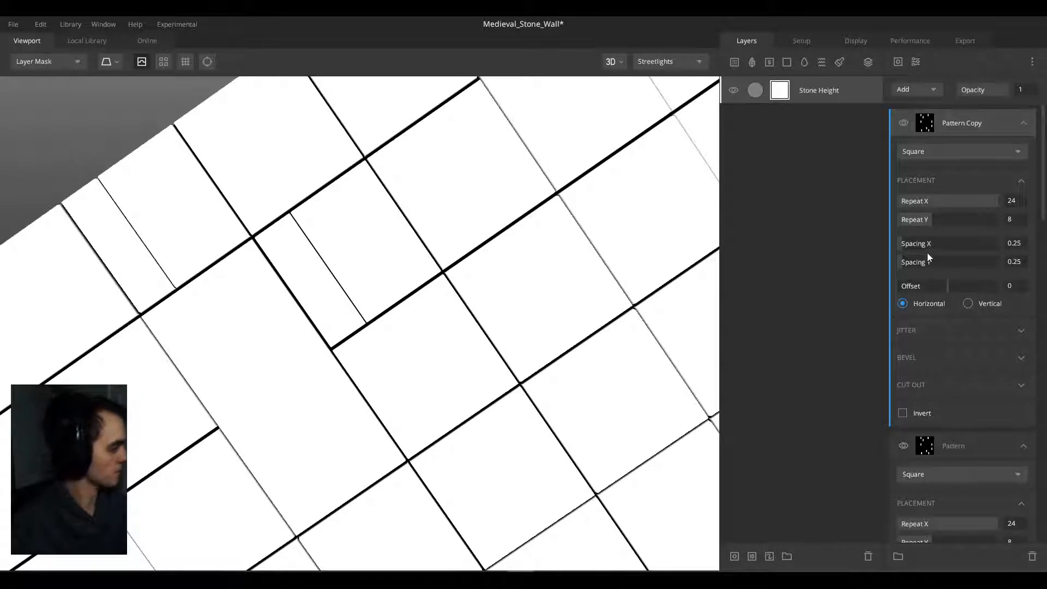
Step: Set the Spacing X of the Pattern Copy mask element to 0.608 and check the brick lines
drag(907, 243, 904, 245)
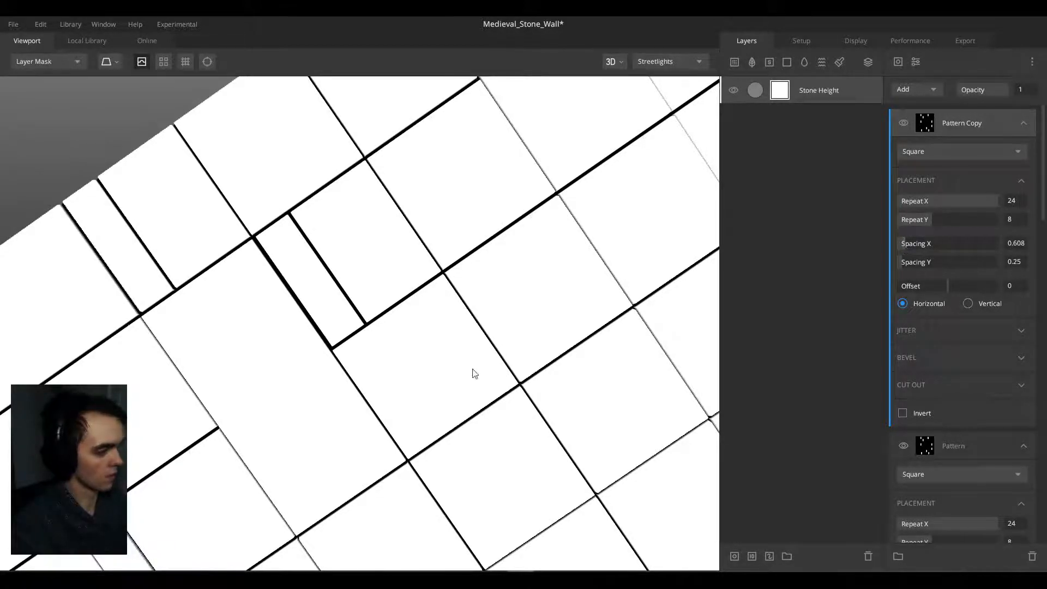
scroll(473, 374, down, 5)
middle_drag(426, 440, 372, 272)
scroll(380, 289, down, 2)
drag(381, 289, 289, 306)
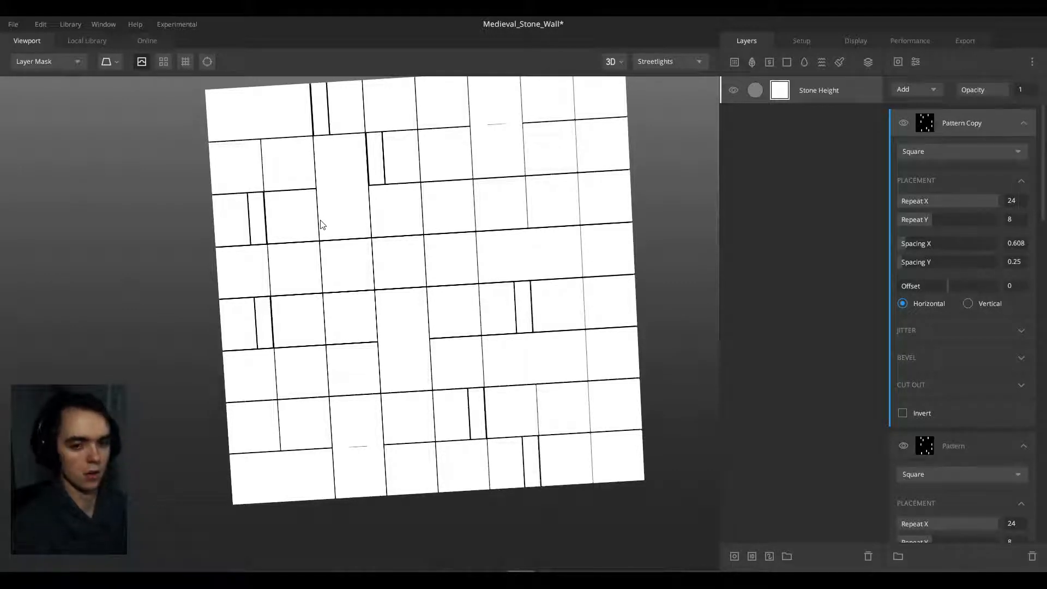
drag(457, 286, 202, 277)
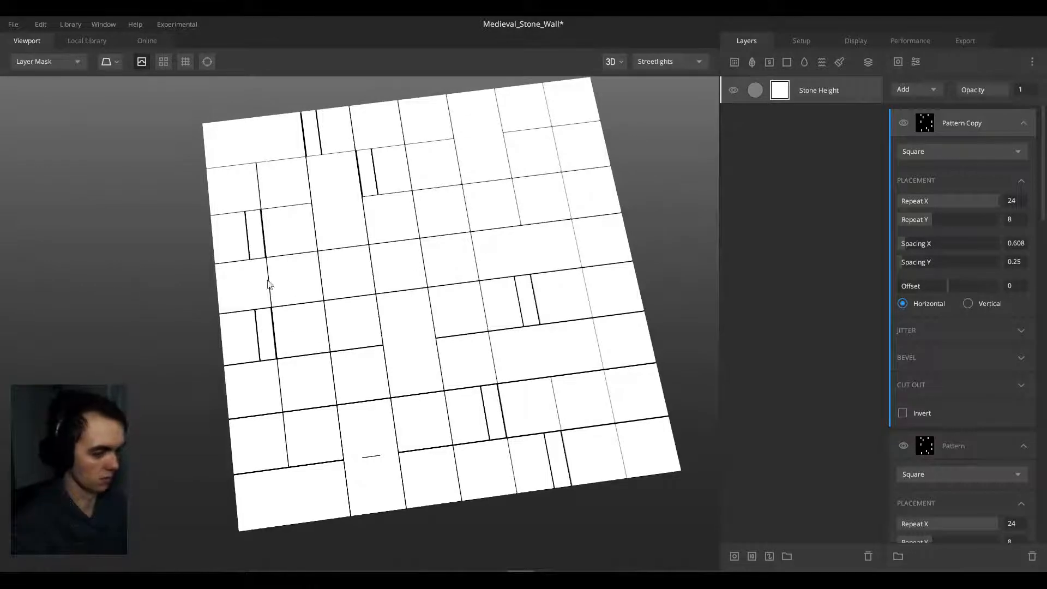
drag(406, 323, 352, 289)
scroll(380, 310, up, 4)
middle_drag(351, 289, 373, 385)
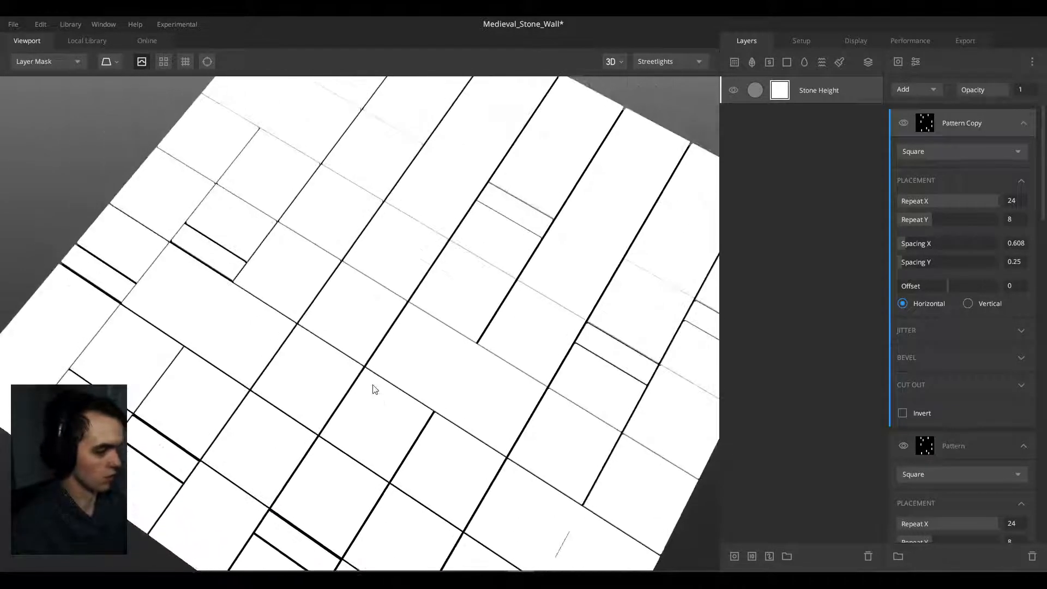
drag(375, 389, 359, 326)
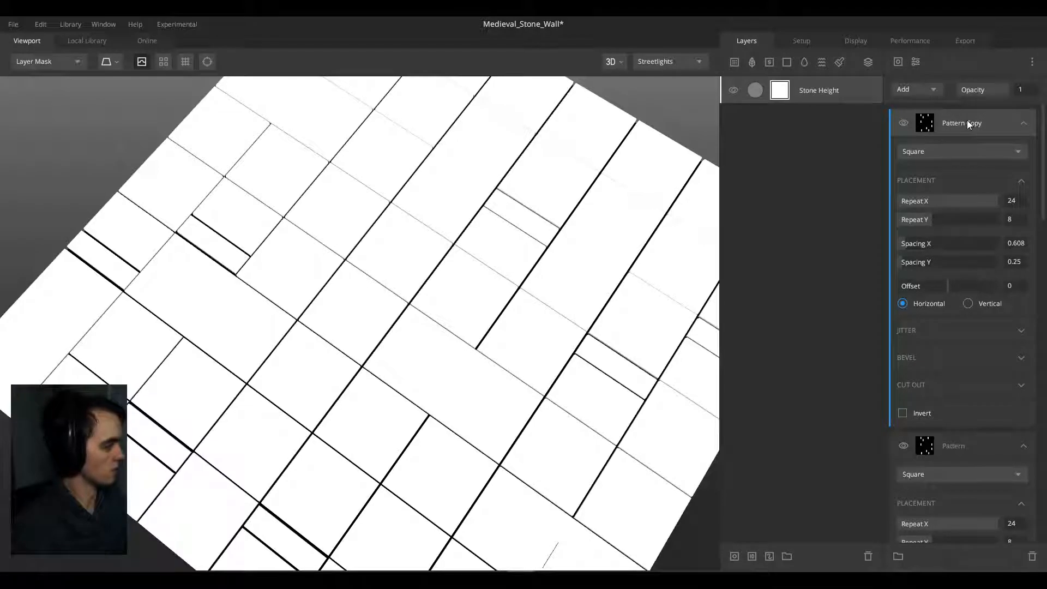
Step: Duplicate the Pattern Copy element, giving the duplicate a Repeat Y of 24 and a cut-out random seed of 63.53
key(ctrl+d)
drag(940, 216, 1002, 215)
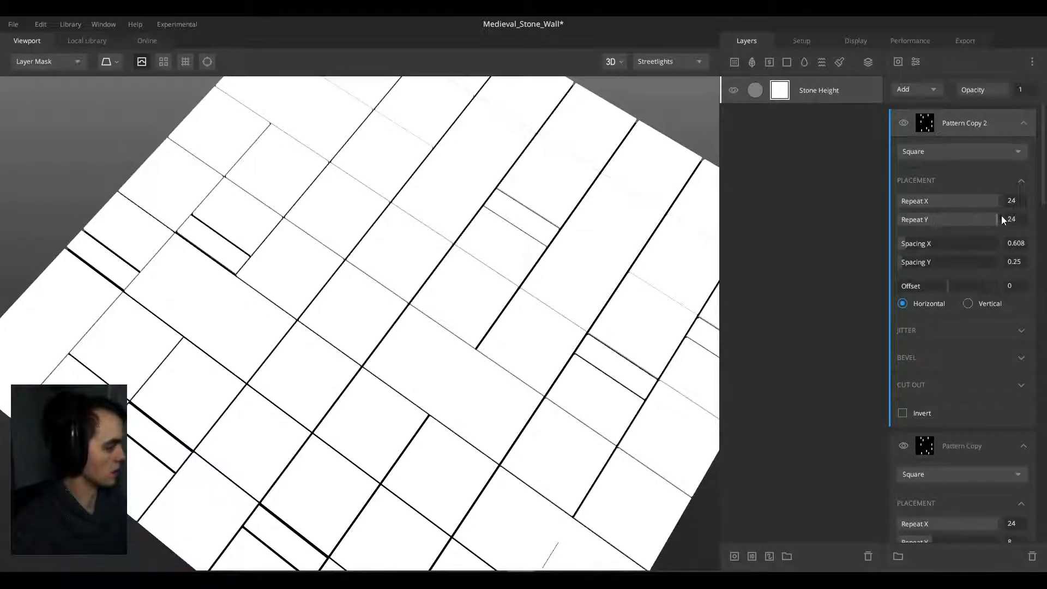
click(980, 382)
drag(940, 418, 962, 419)
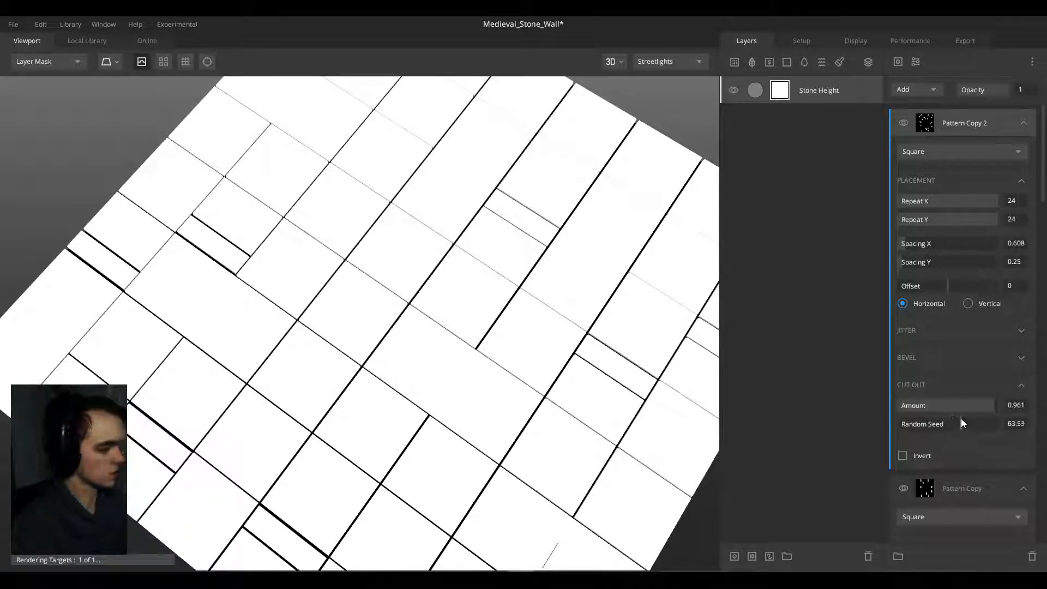
Step: Change the blend mode of Pattern Copy 2 to Subtract and check the cut squares across the wall
click(927, 90)
click(917, 135)
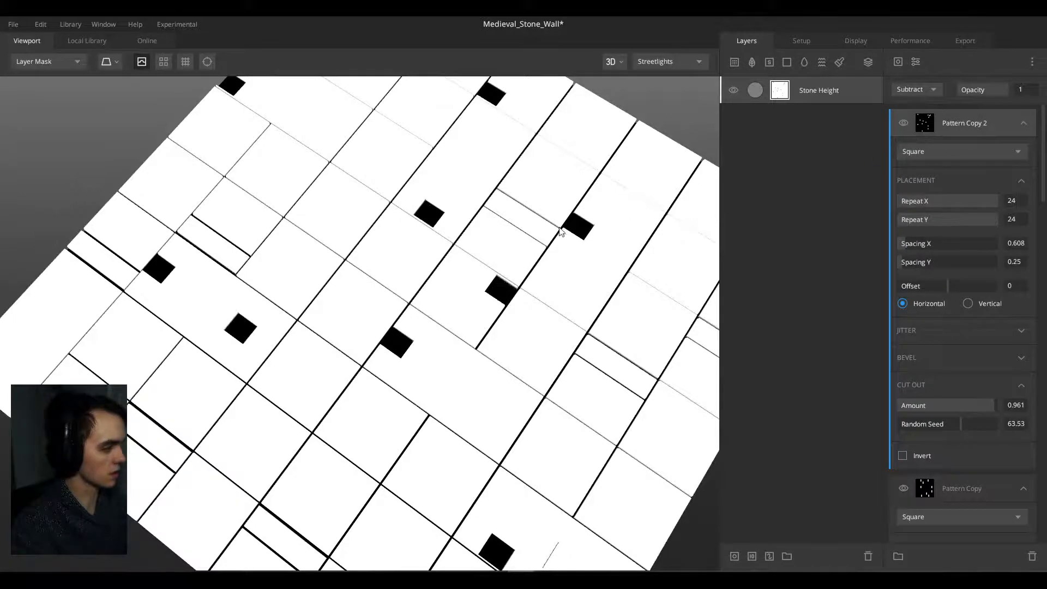
drag(559, 226, 441, 333)
middle_drag(400, 205, 394, 284)
scroll(396, 288, down, 3)
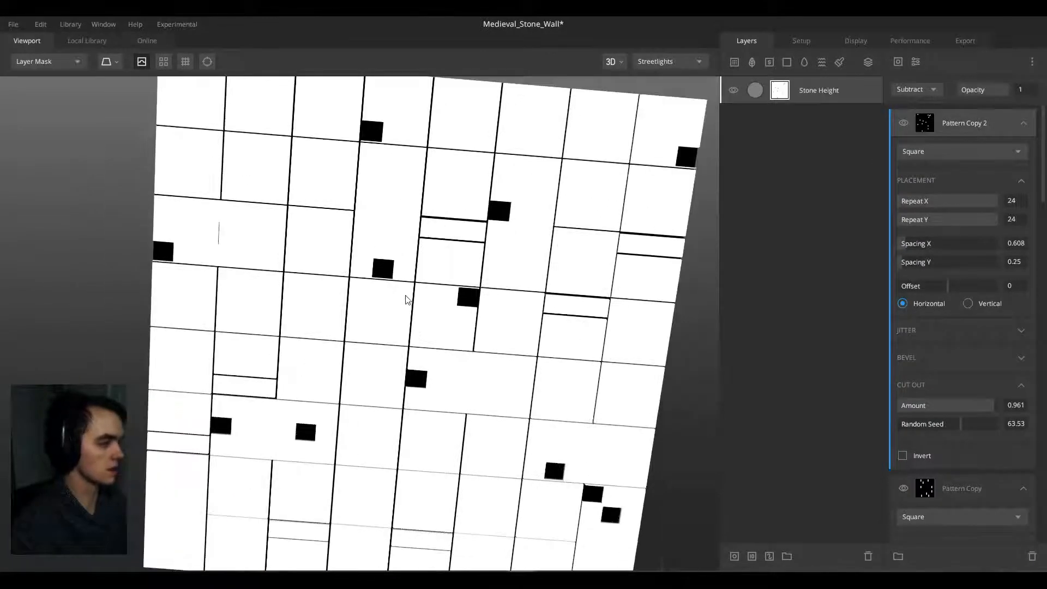
drag(405, 297, 420, 251)
scroll(420, 251, down, 2)
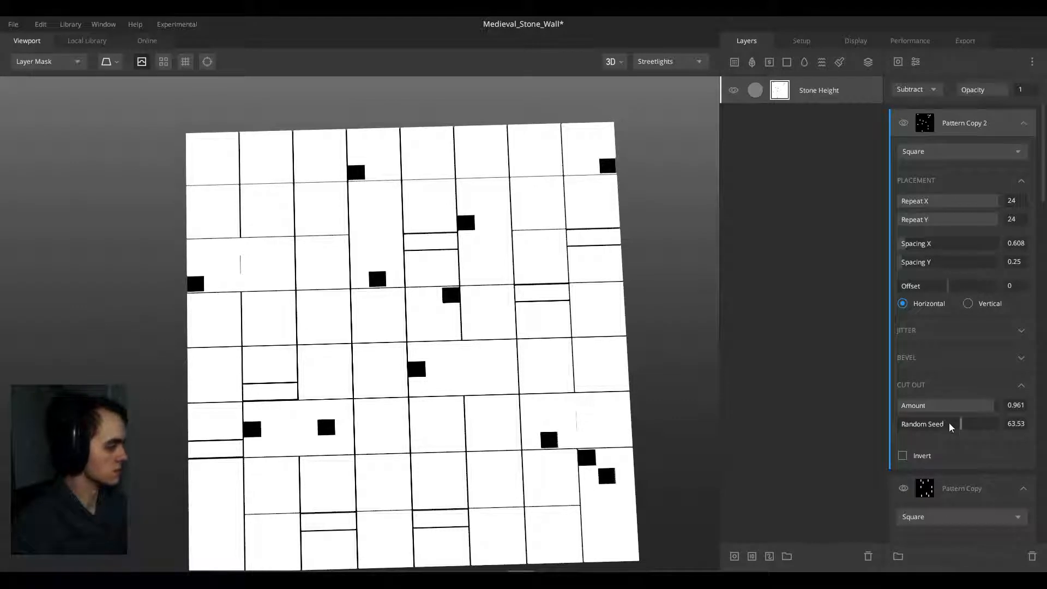
Step: Set Pattern Copy 2's cut-out amount to 0.994 and its random seed to 43.64
drag(951, 425, 998, 408)
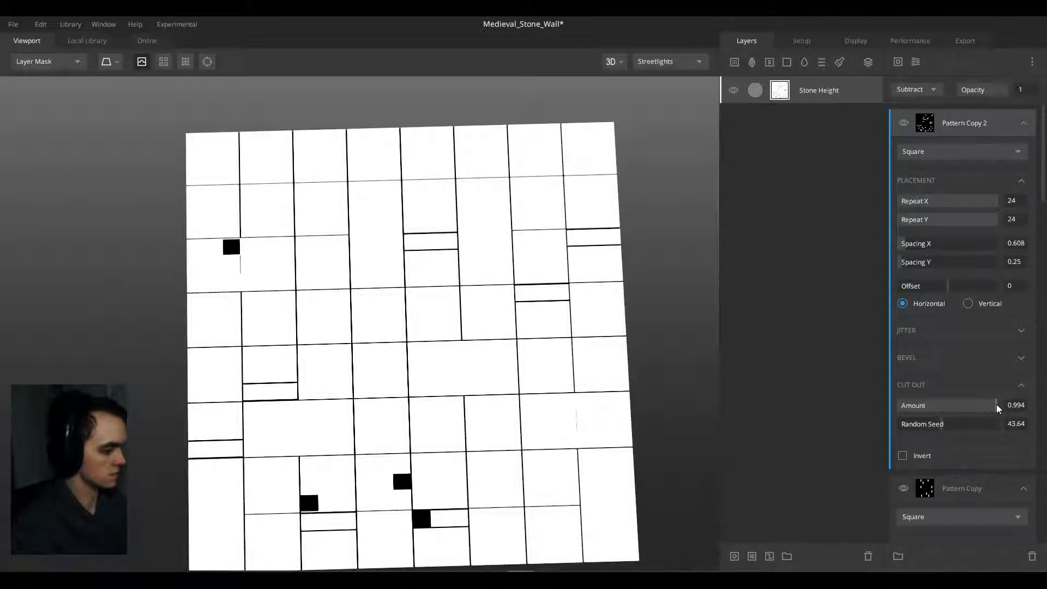
middle_drag(503, 430, 518, 250)
scroll(366, 305, up, 3)
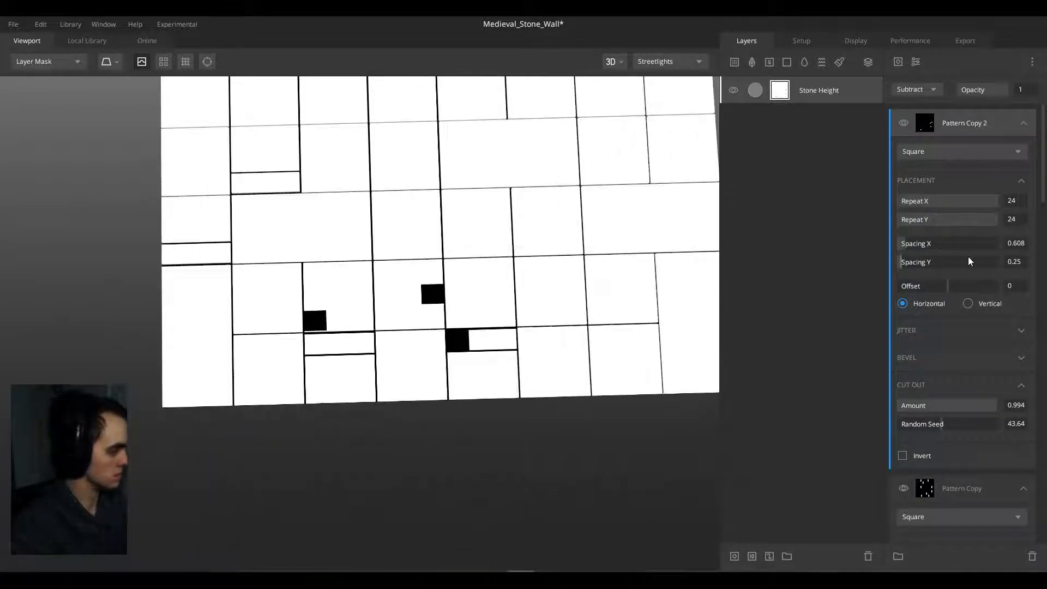
Step: Set both Spacing X and Spacing Y of Pattern Copy 2 to 0 and check the solid squares
drag(916, 244, 881, 263)
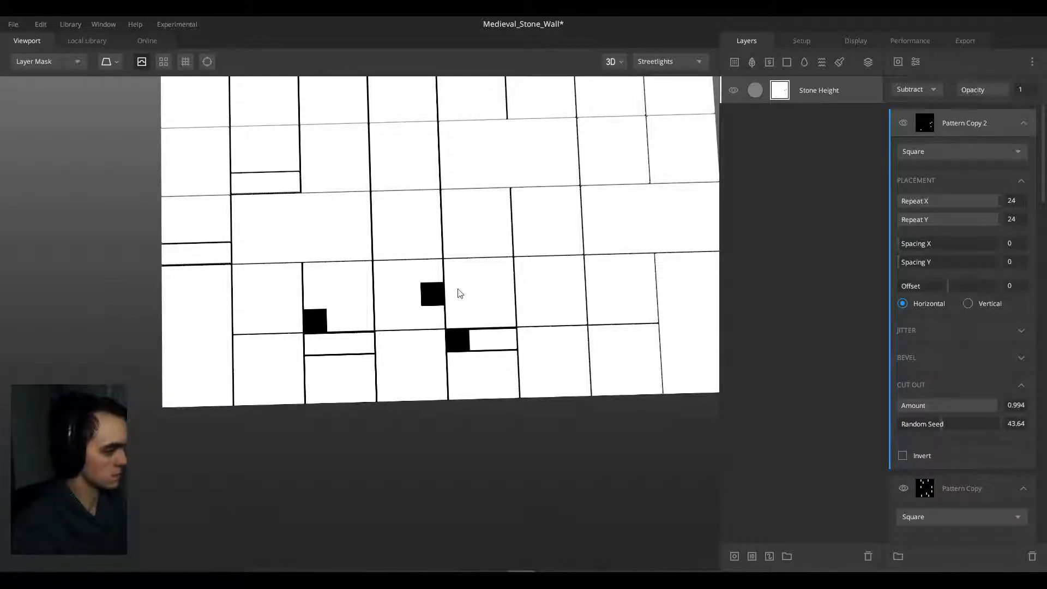
scroll(544, 271, down, 4)
drag(456, 264, 464, 295)
scroll(458, 286, up, 4)
middle_drag(465, 295, 401, 339)
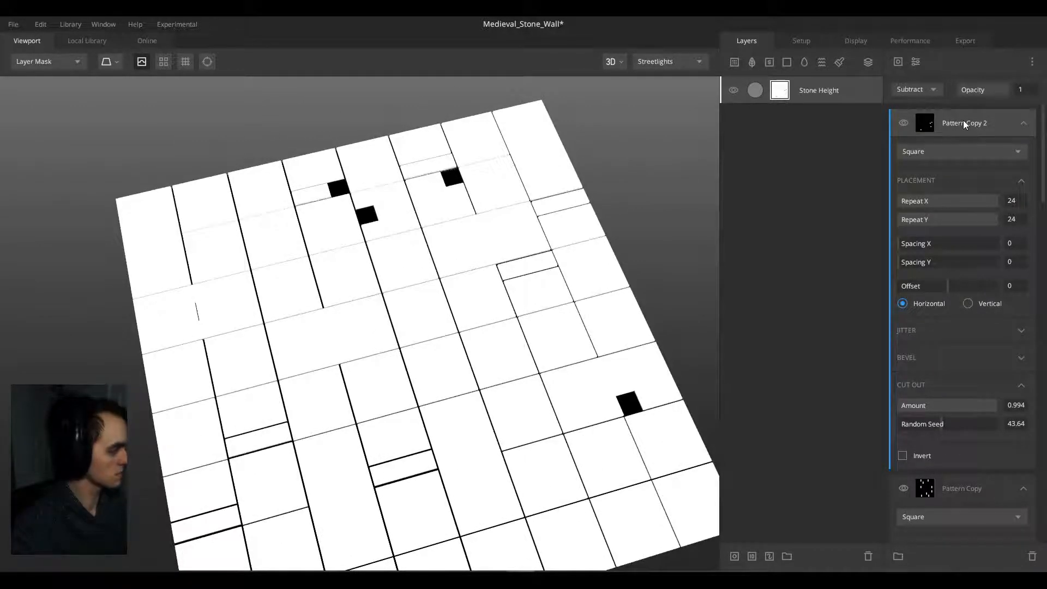
Step: Duplicate Pattern Copy 2 and set the duplicate's blend mode to Add
key(ctrl+d)
click(922, 90)
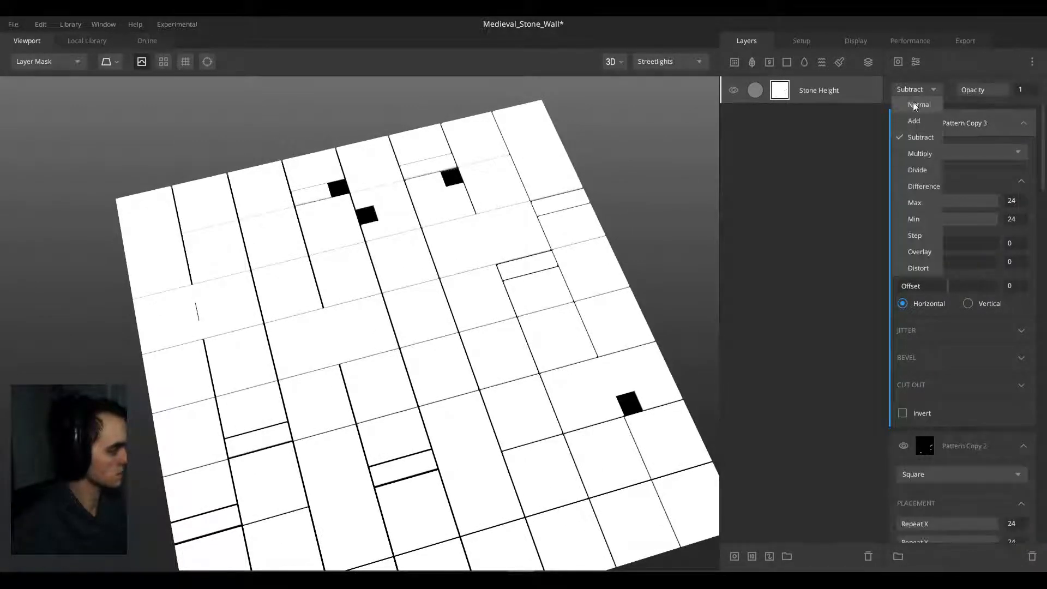
click(912, 120)
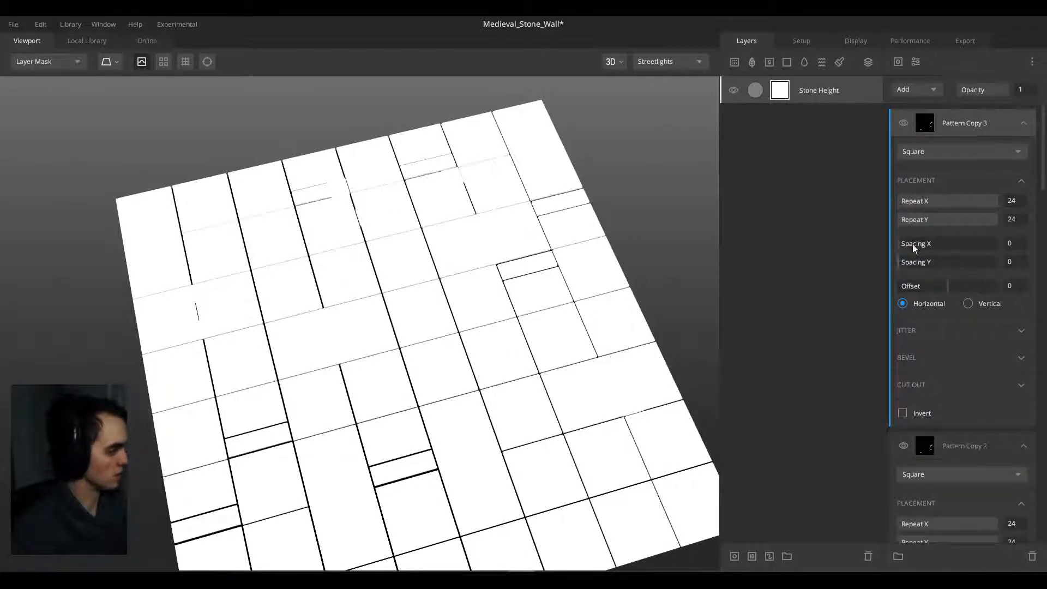
Step: Set Pattern Copy 3's Spacing X to 0.773 and Spacing Y to 0.663 to outline the small stones
drag(915, 248, 905, 260)
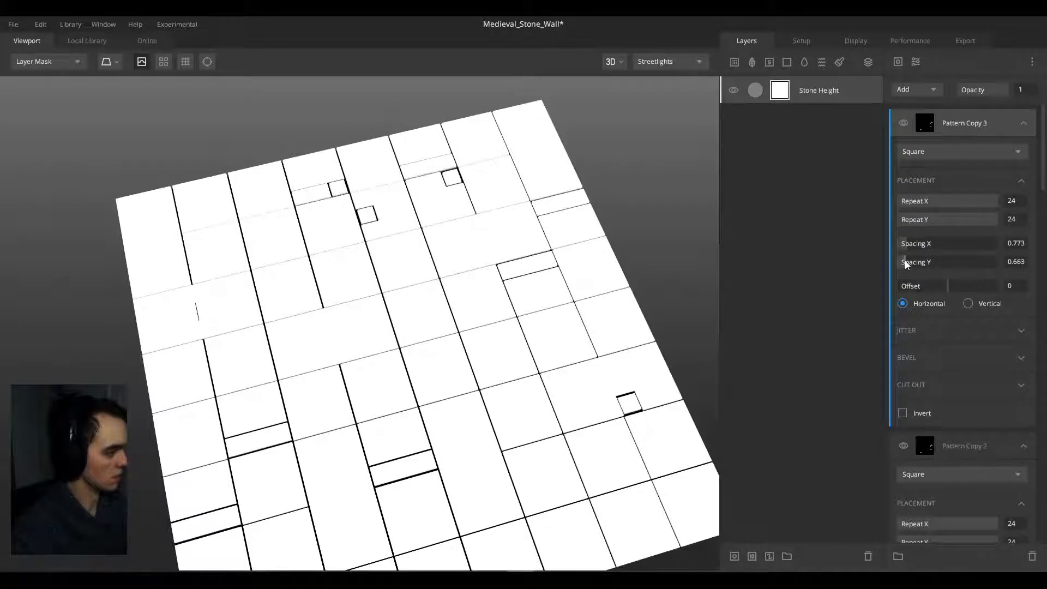
scroll(213, 206, up, 3)
drag(388, 174, 348, 147)
middle_drag(348, 148, 331, 304)
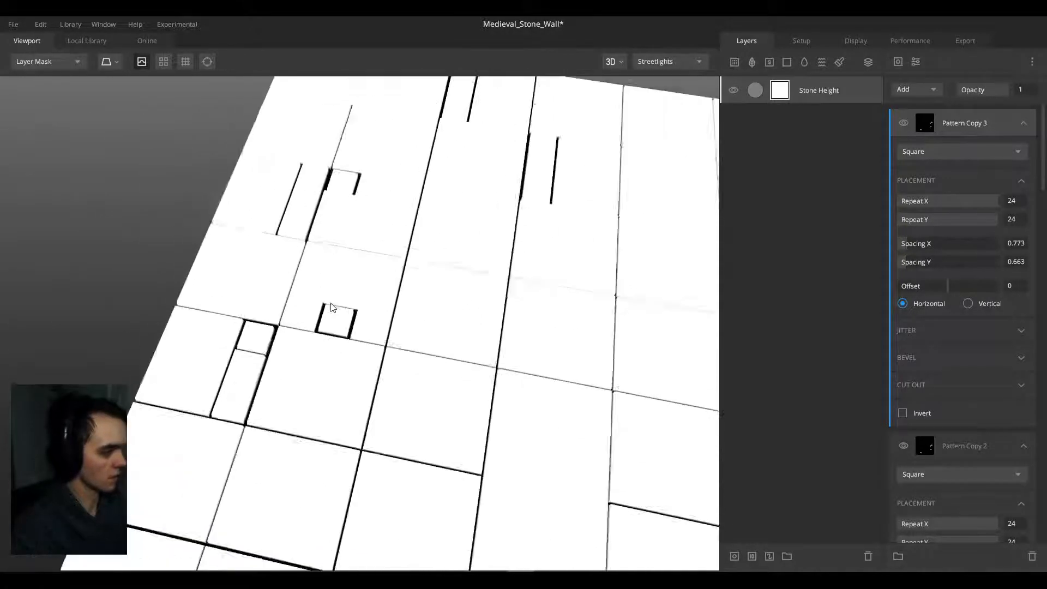
Step: Switch the viewport from the layer mask to the PBR material and examine the stone layout from several angles
key(m)
drag(306, 322, 396, 290)
middle_drag(297, 262, 375, 361)
scroll(343, 333, up, 3)
scroll(338, 330, down, 2)
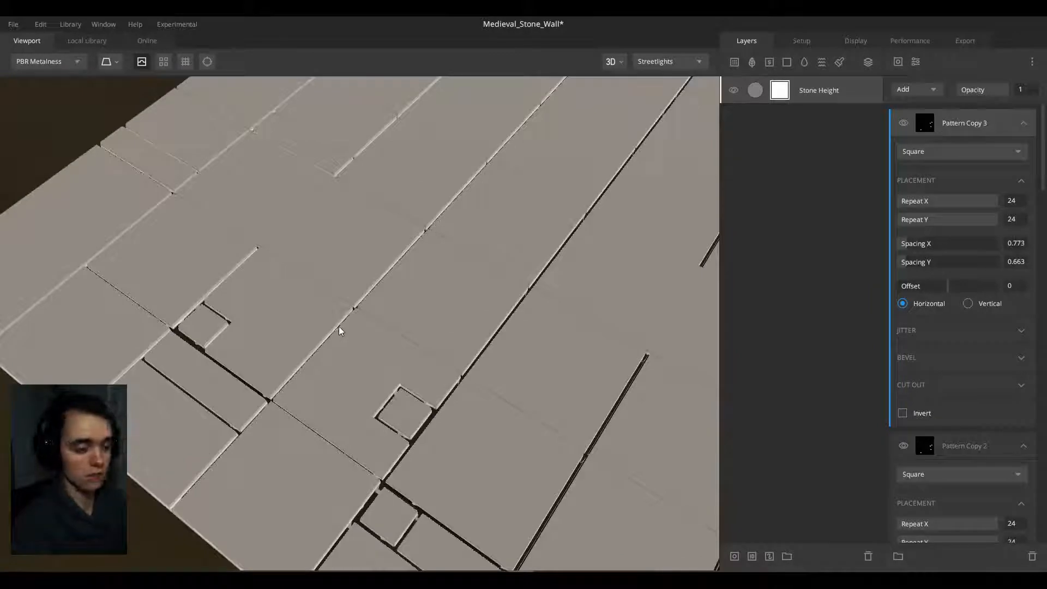
drag(351, 322, 264, 301)
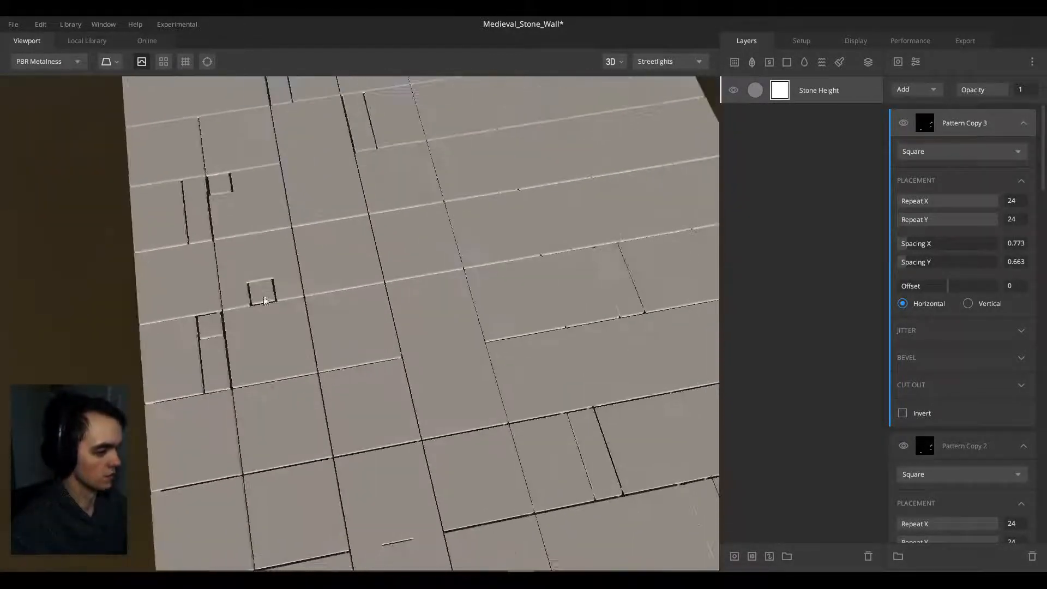
drag(358, 319, 517, 314)
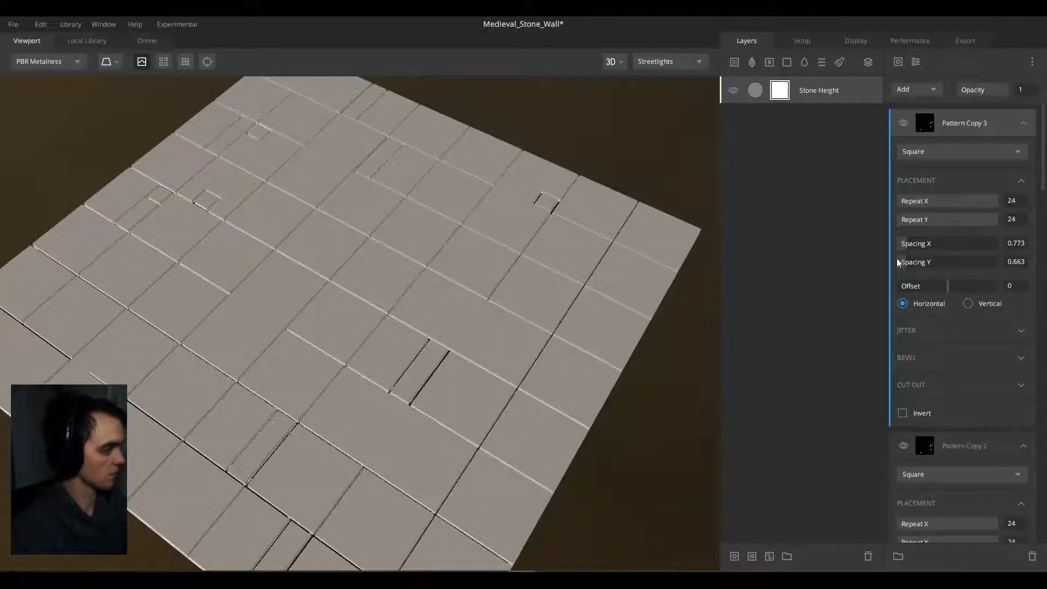
drag(253, 234, 368, 260)
scroll(366, 260, down, 3)
middle_drag(368, 261, 372, 241)
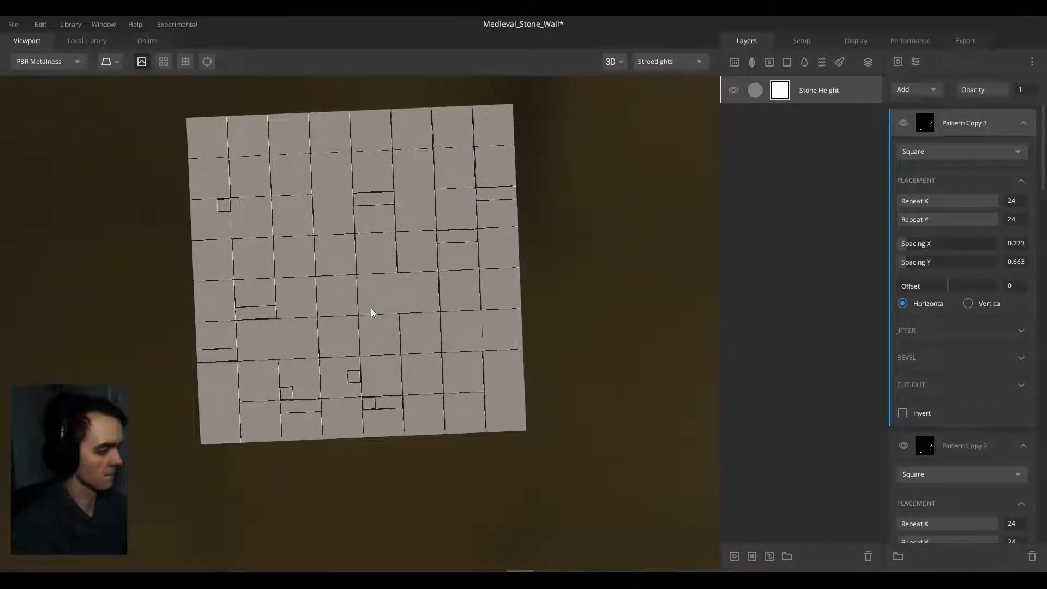
scroll(372, 309, up, 2)
middle_drag(375, 331, 369, 303)
Step: Select the Horizontal pattern element in the Stone Height mask stack
scroll(941, 326, down, 8)
scroll(940, 324, down, 5)
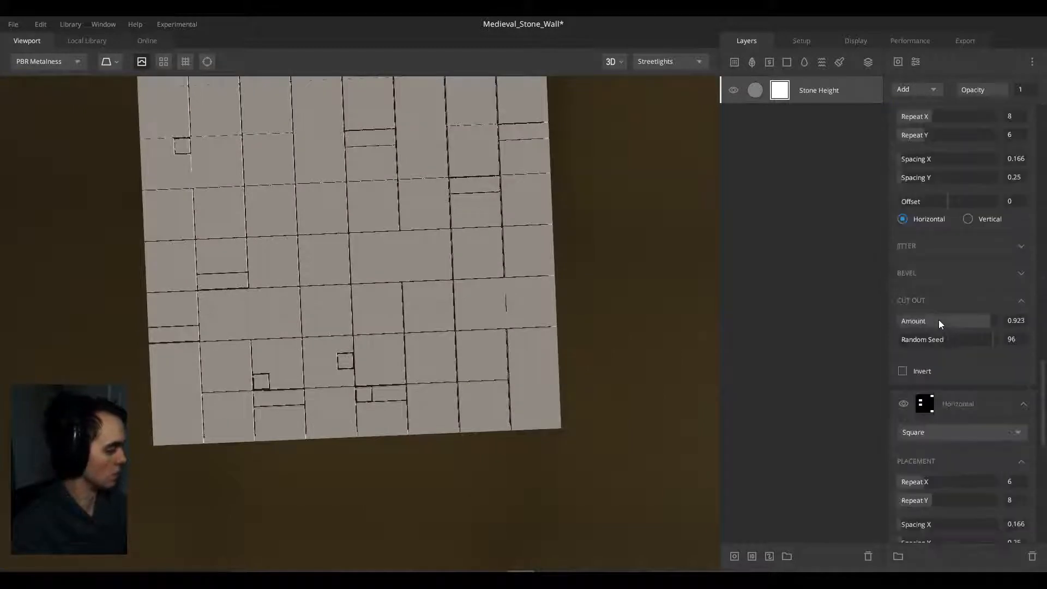
scroll(938, 320, up, 5)
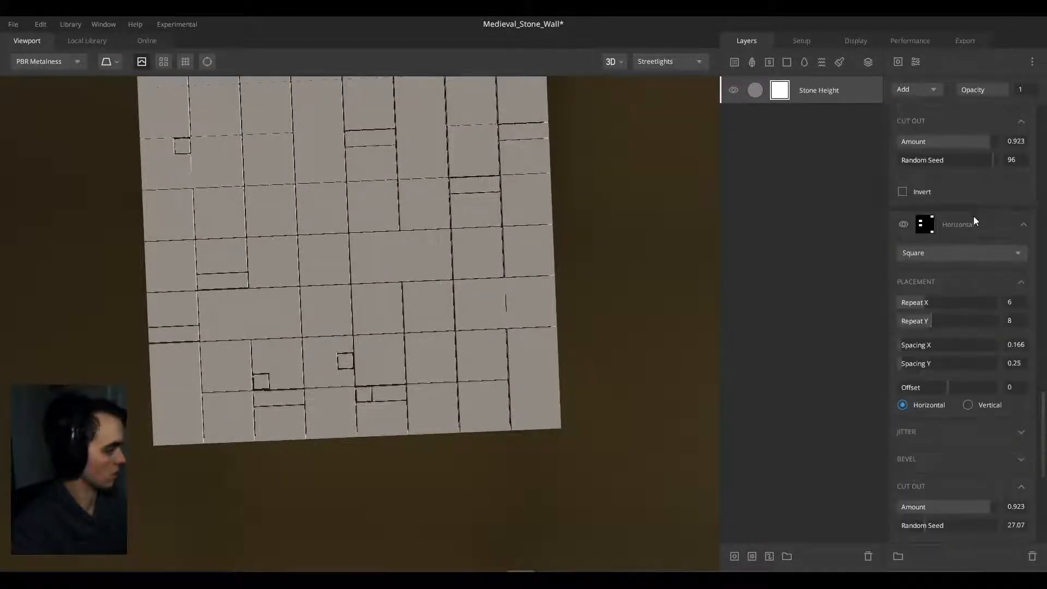
click(972, 220)
scroll(956, 268, up, 10)
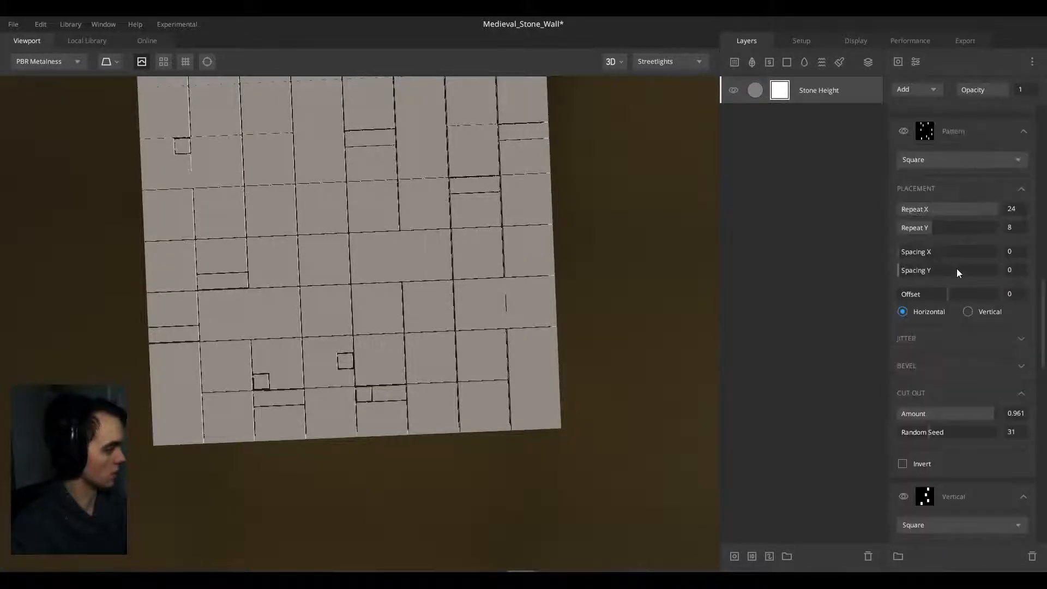
scroll(956, 268, down, 10)
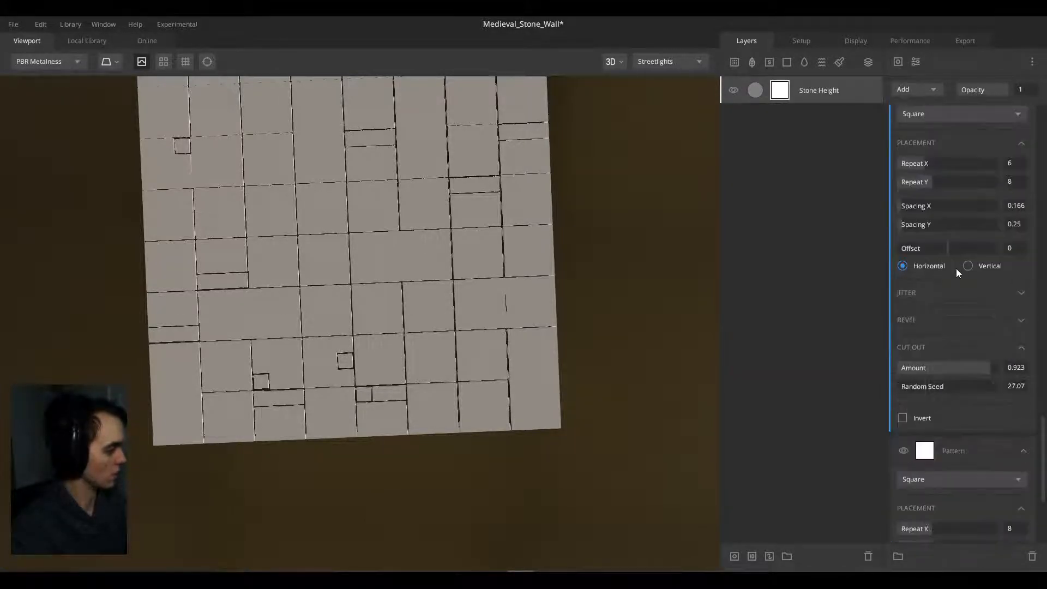
scroll(956, 269, up, 2)
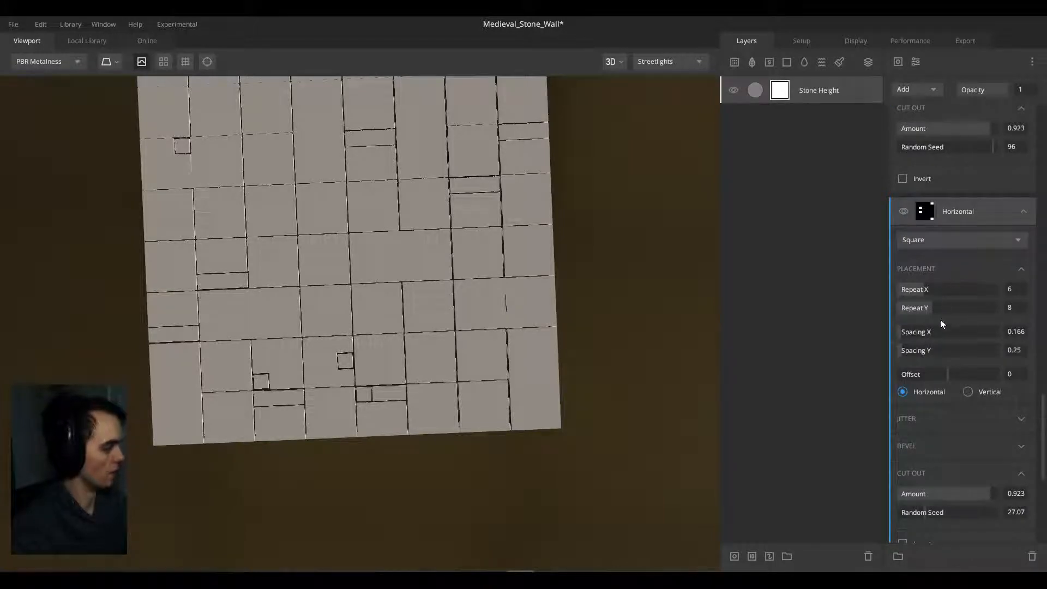
Step: Look over the jitter and bevel settings of the Horizontal pattern
click(924, 431)
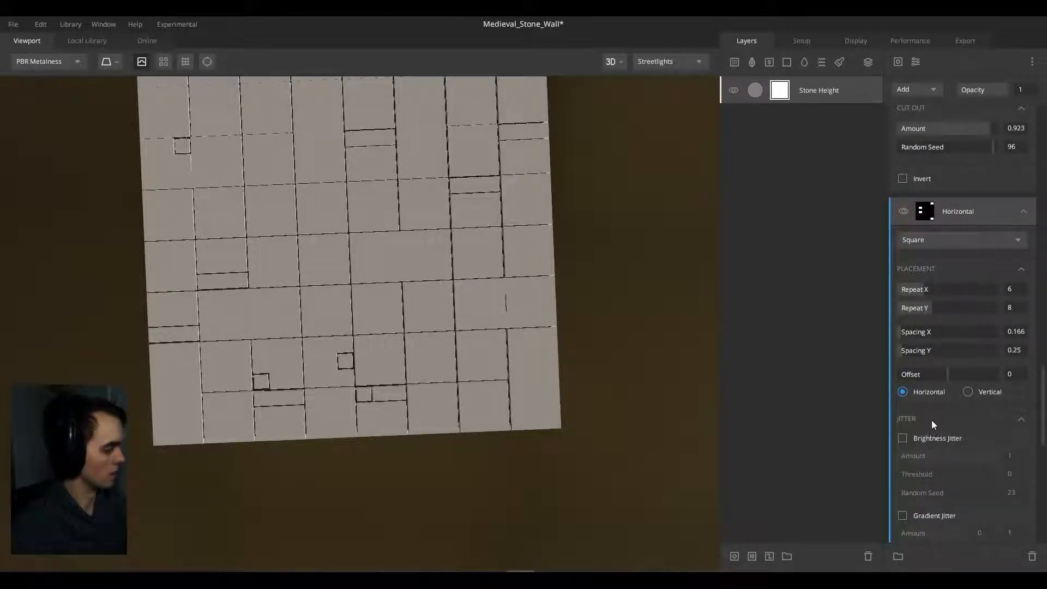
click(931, 421)
scroll(922, 409, down, 4)
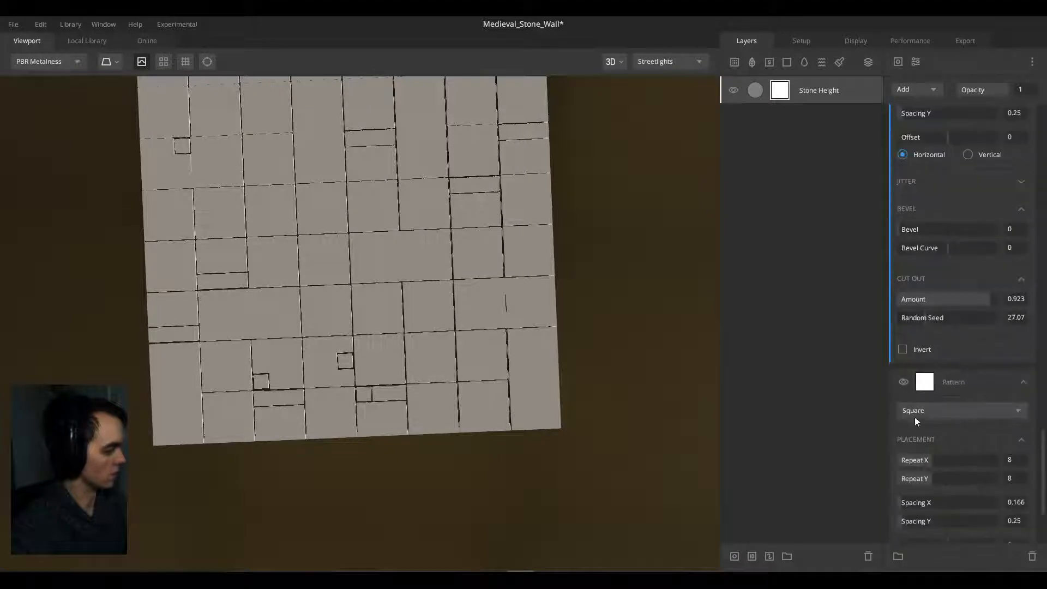
scroll(931, 293, up, 2)
scroll(933, 293, up, 2)
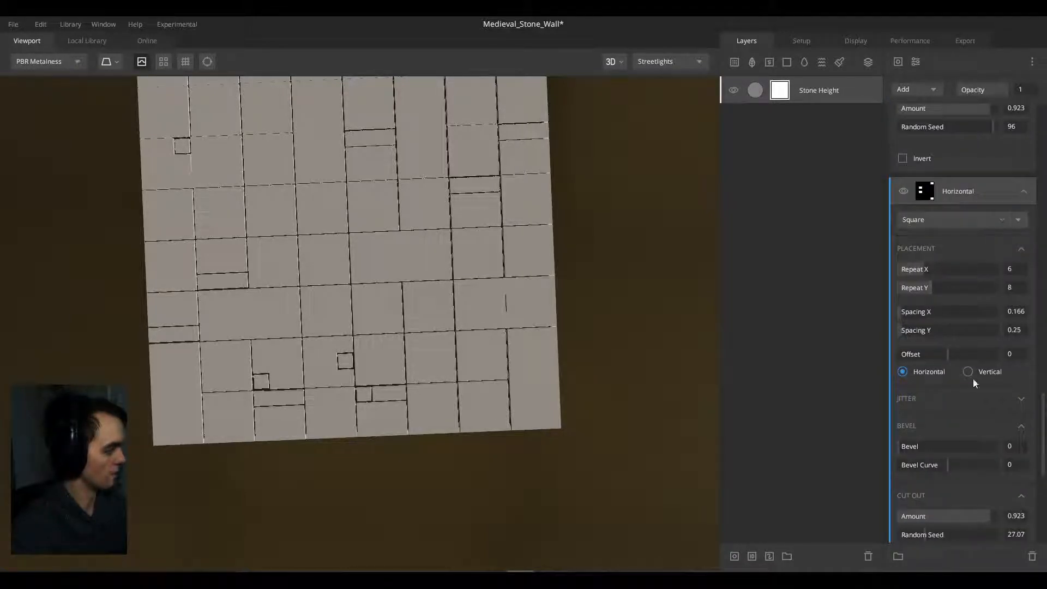
Step: Enable Brightness Jitter on the Horizontal pattern, trying a threshold of 1 before setting it to 0
click(980, 398)
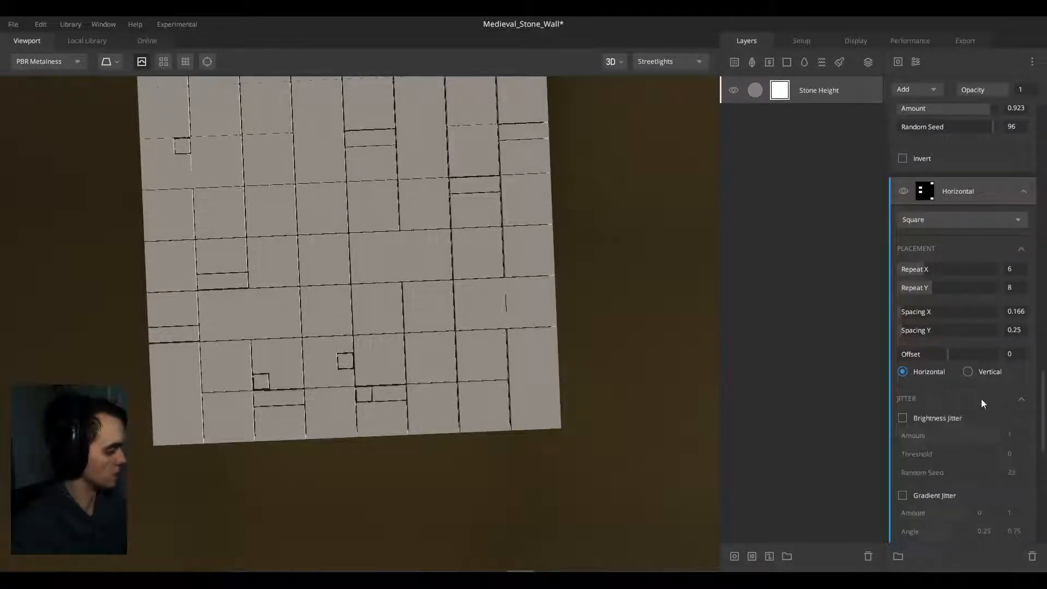
click(903, 418)
drag(908, 450, 1013, 449)
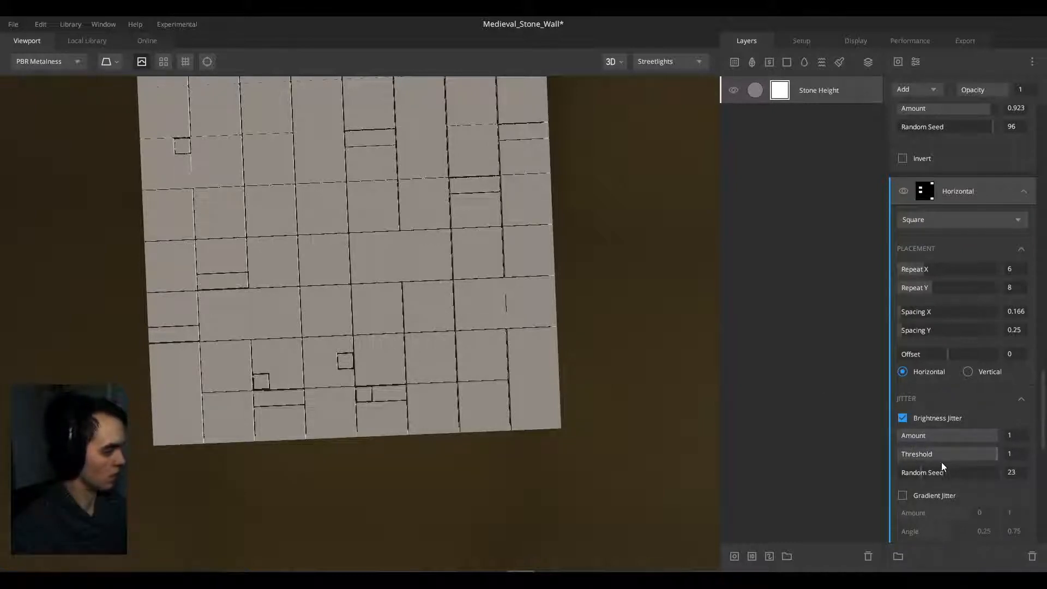
drag(943, 454, 887, 456)
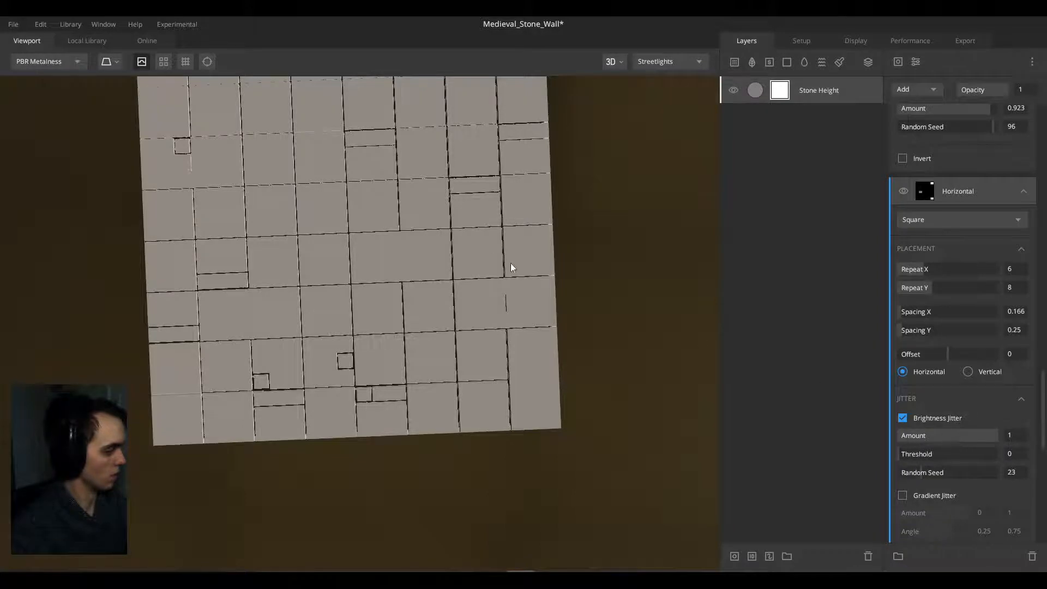
drag(511, 263, 784, 173)
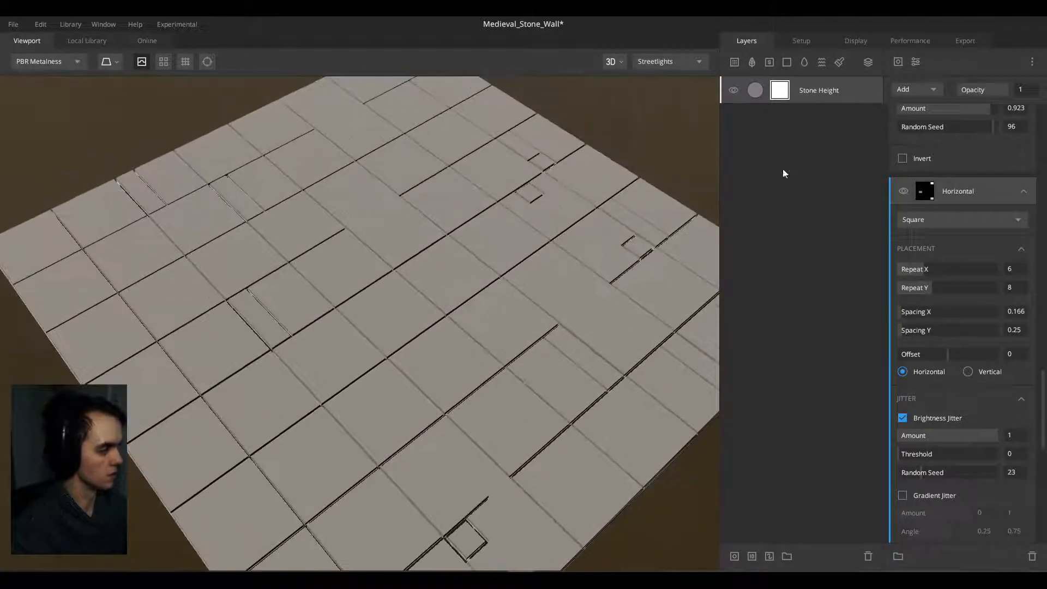
click(911, 90)
click(918, 90)
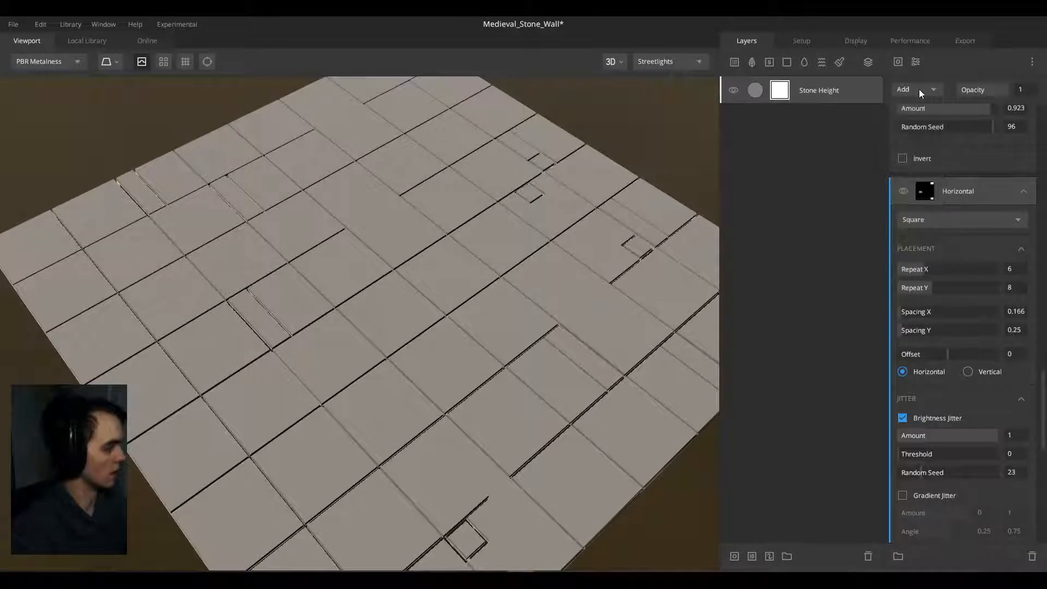
Step: Set the Horizontal pattern's blend mode to Normal and duplicate the pattern in the Stone Height mask stack
click(918, 89)
click(918, 106)
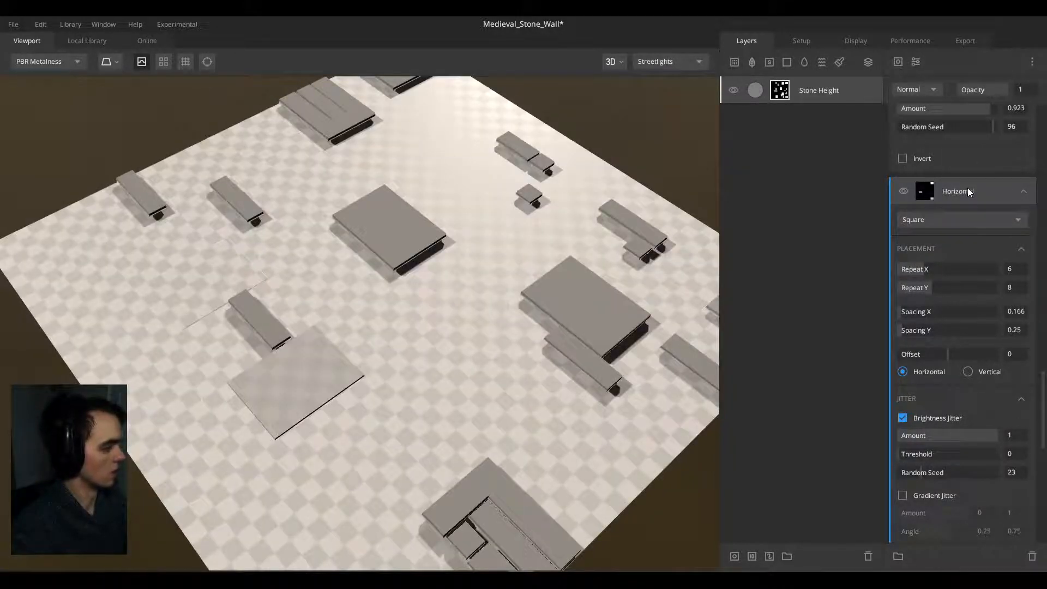
key(ctrl+d)
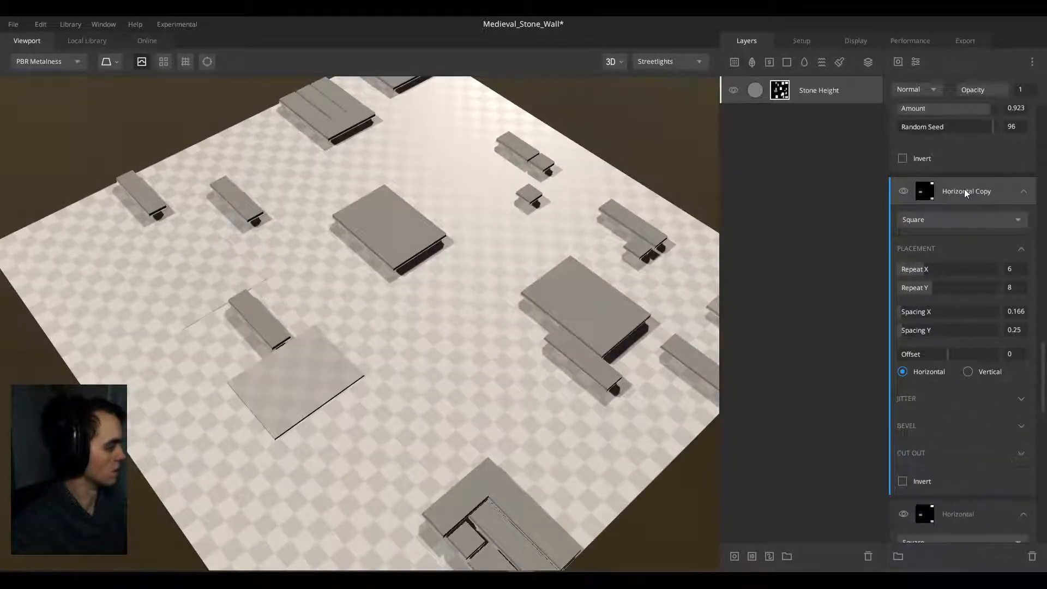
Step: Turn off Brightness Jitter on the original Horizontal pattern and set its blend mode to Subtract
click(958, 398)
scroll(960, 400, down, 2)
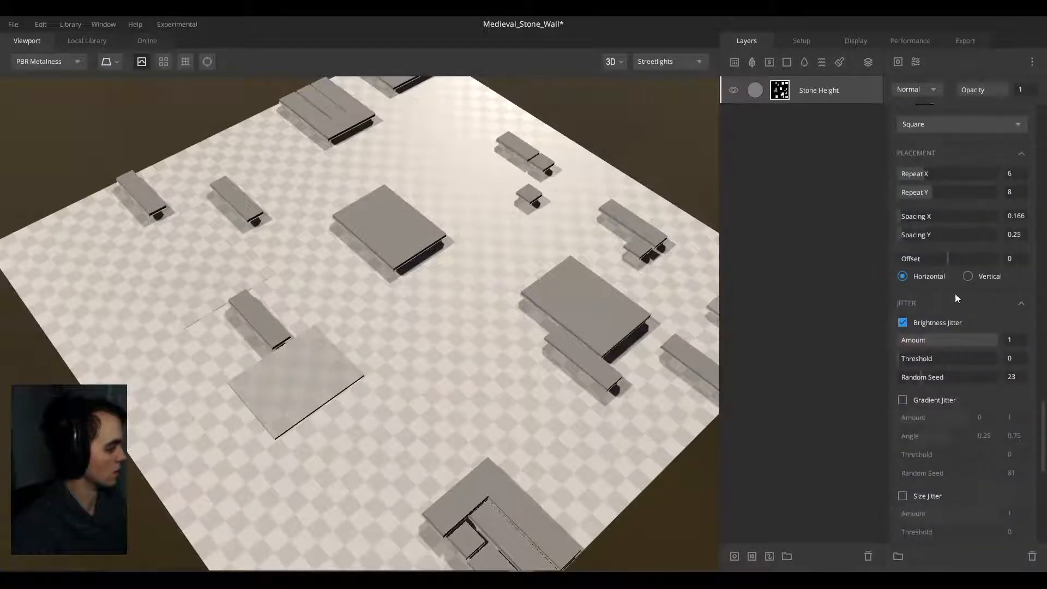
scroll(954, 352, up, 3)
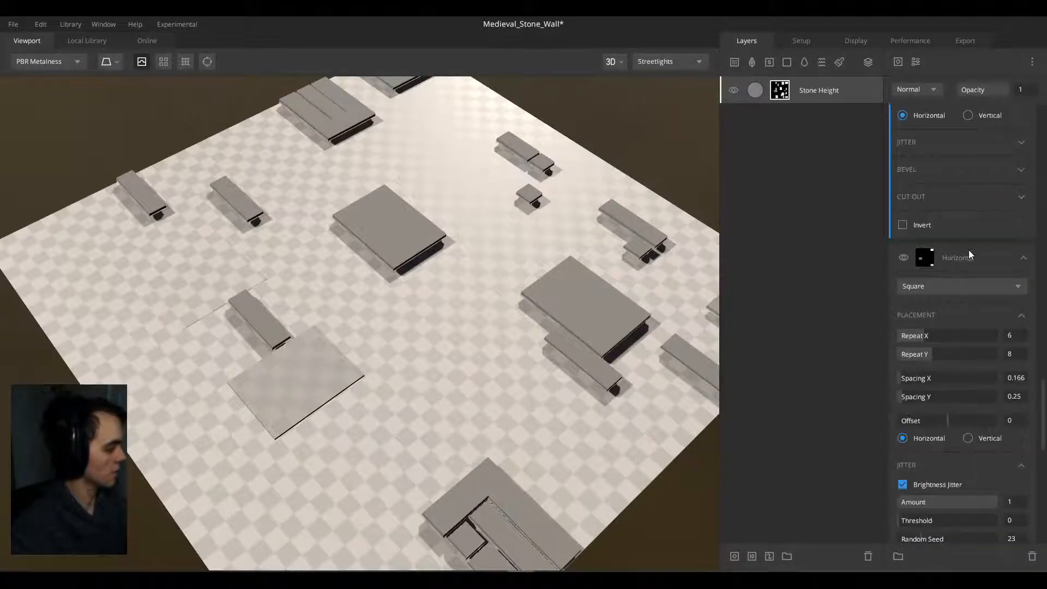
click(969, 254)
scroll(954, 291, down, 2)
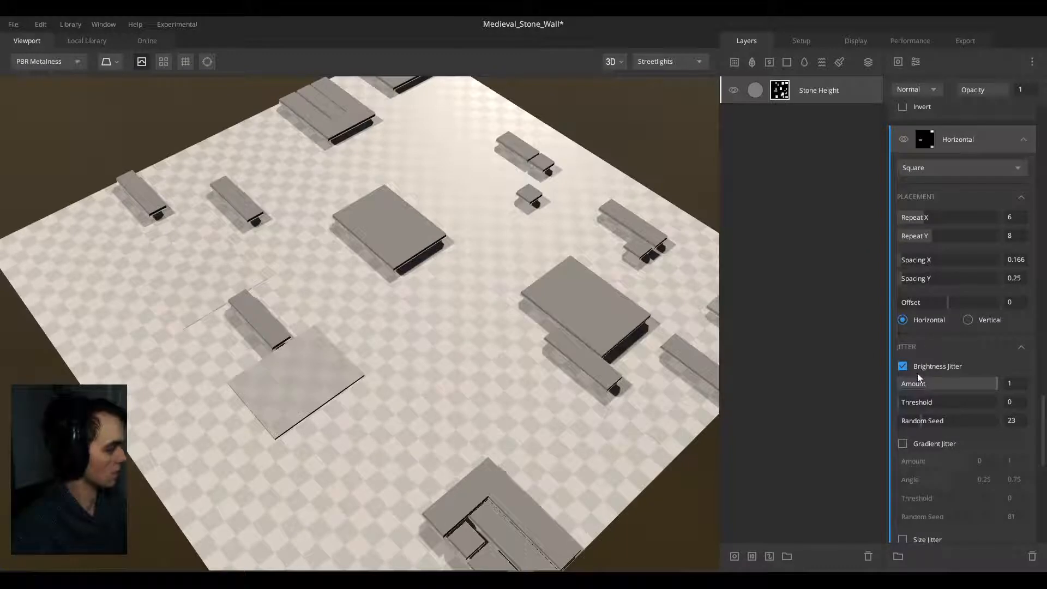
click(905, 367)
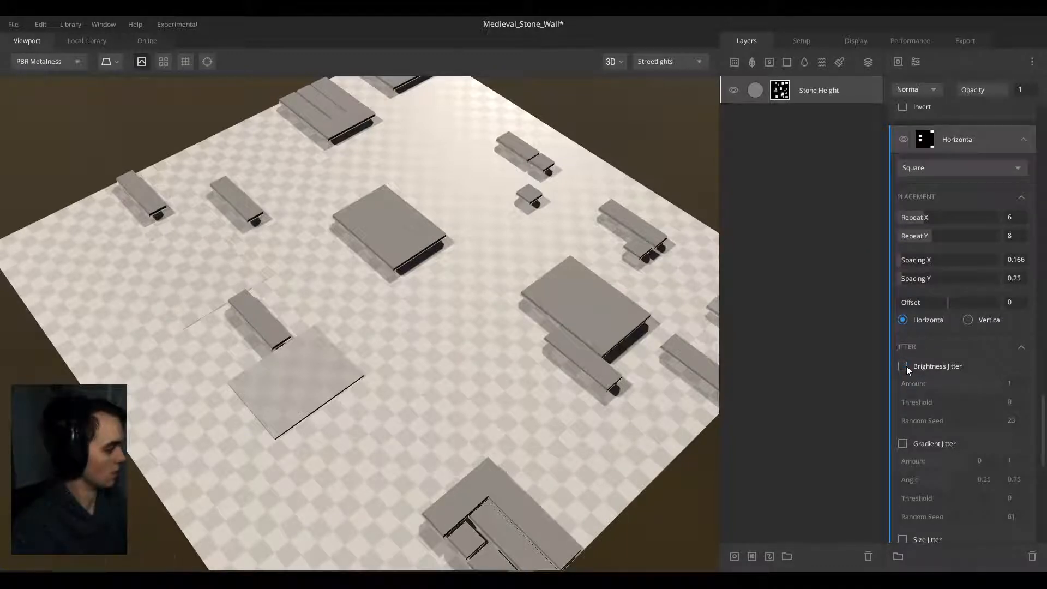
click(907, 89)
click(909, 135)
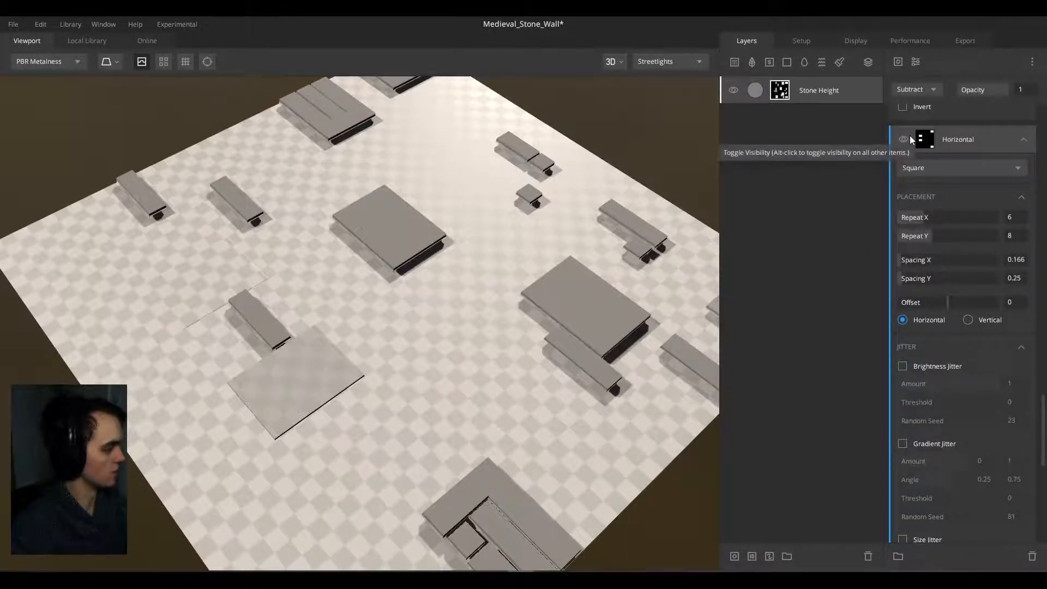
Step: Rename the original Horizontal pattern as Substract_Horizontal
scroll(938, 147, up, 6)
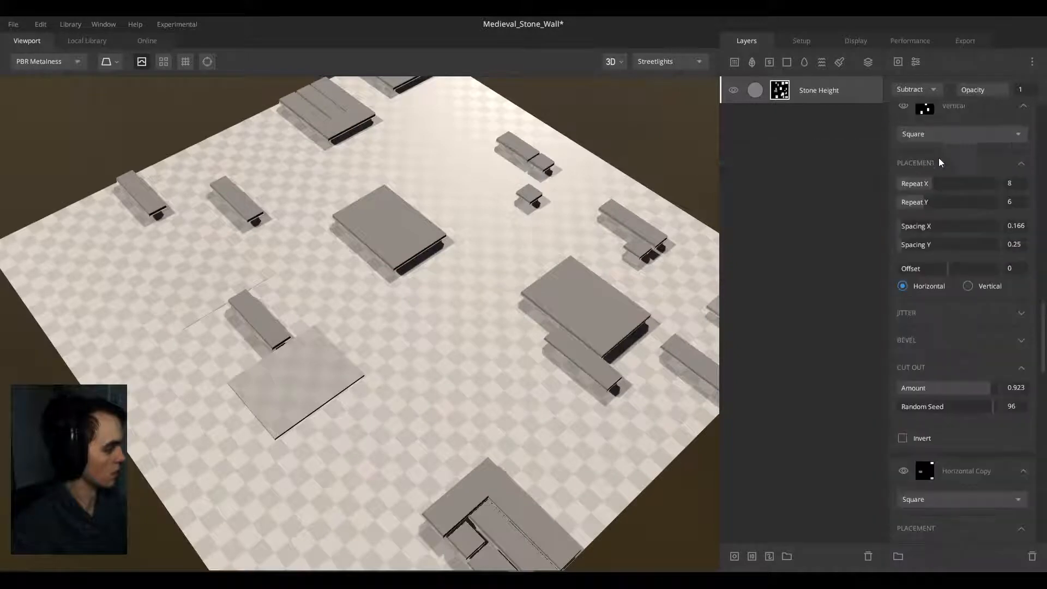
scroll(950, 208, down, 3)
scroll(950, 208, up, 3)
scroll(950, 208, down, 8)
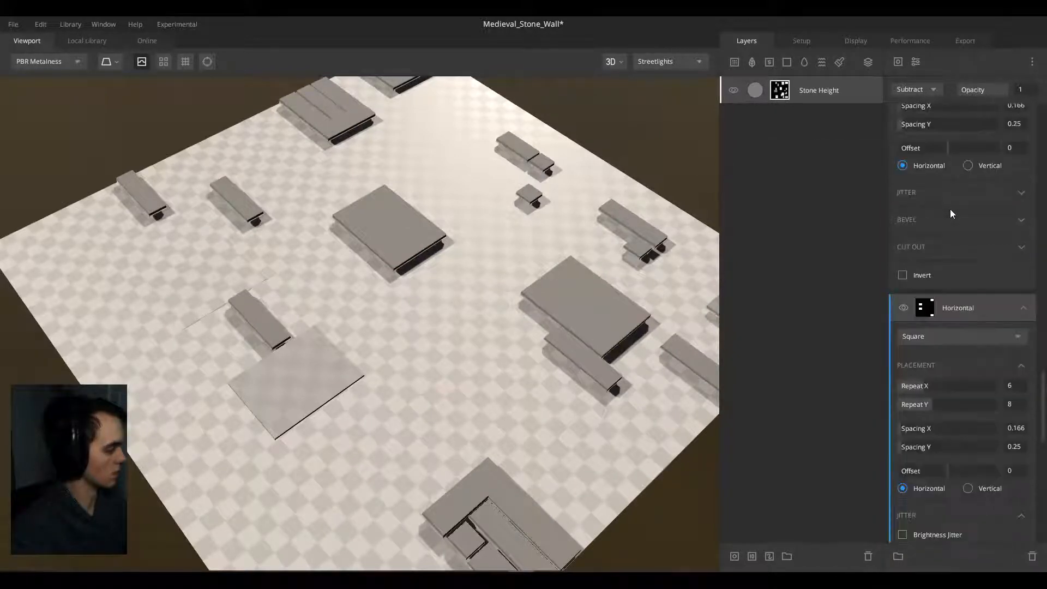
scroll(948, 206, up, 2)
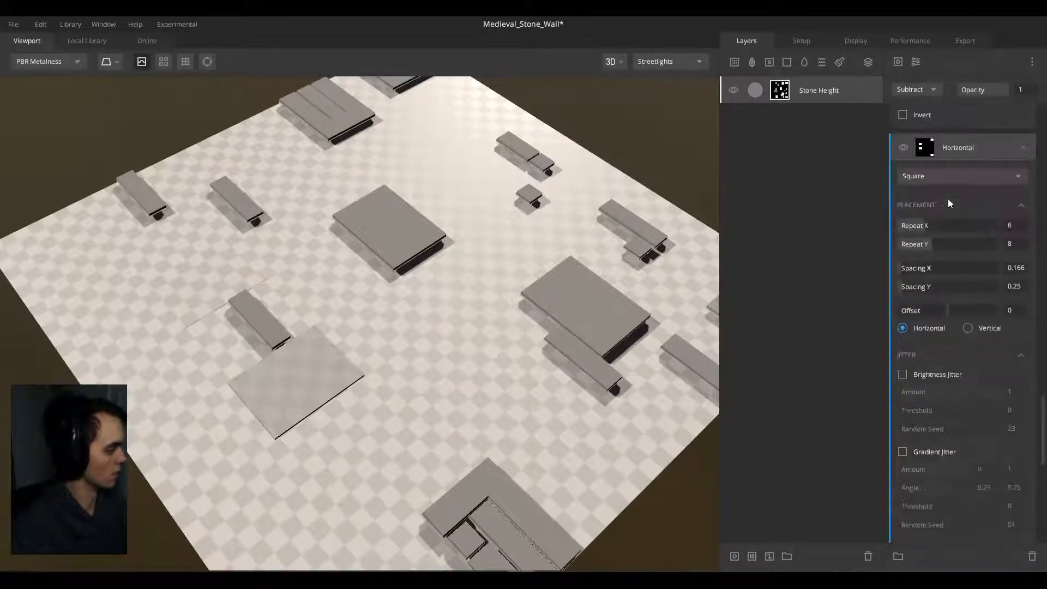
double_click(945, 148)
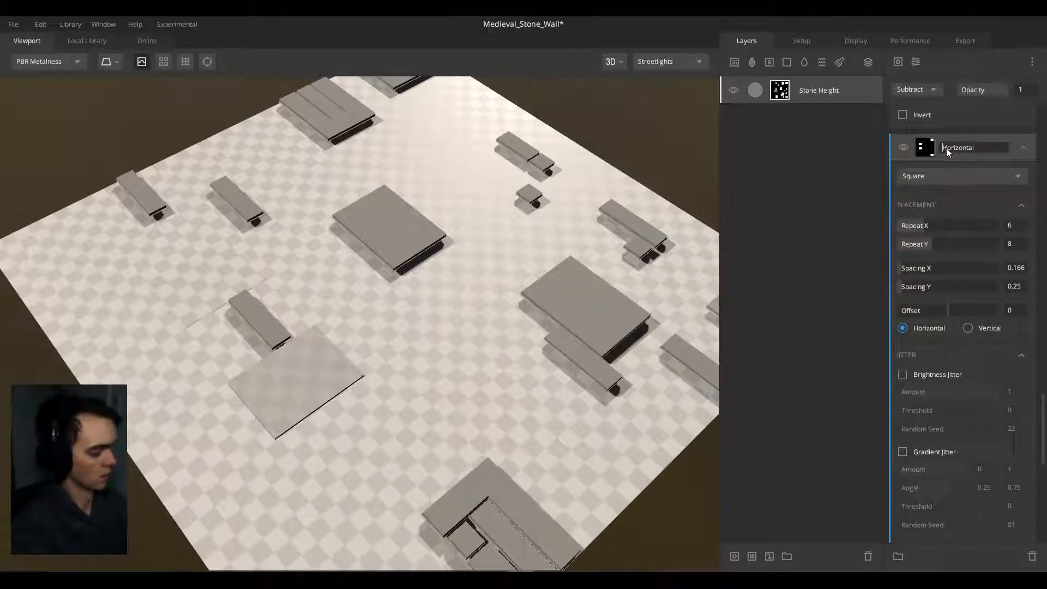
text(Substrac)
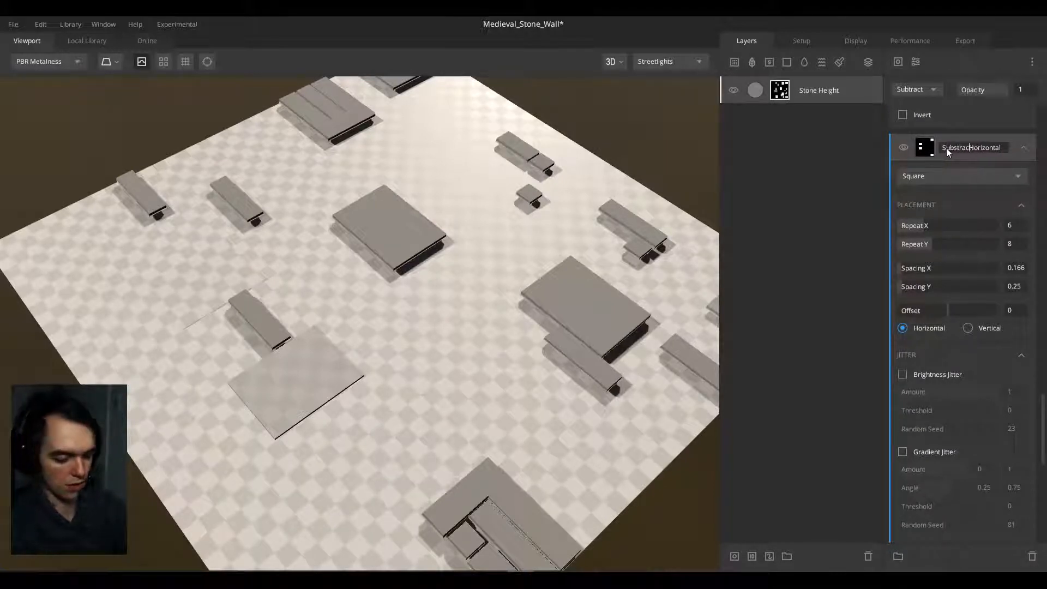
text(t_)
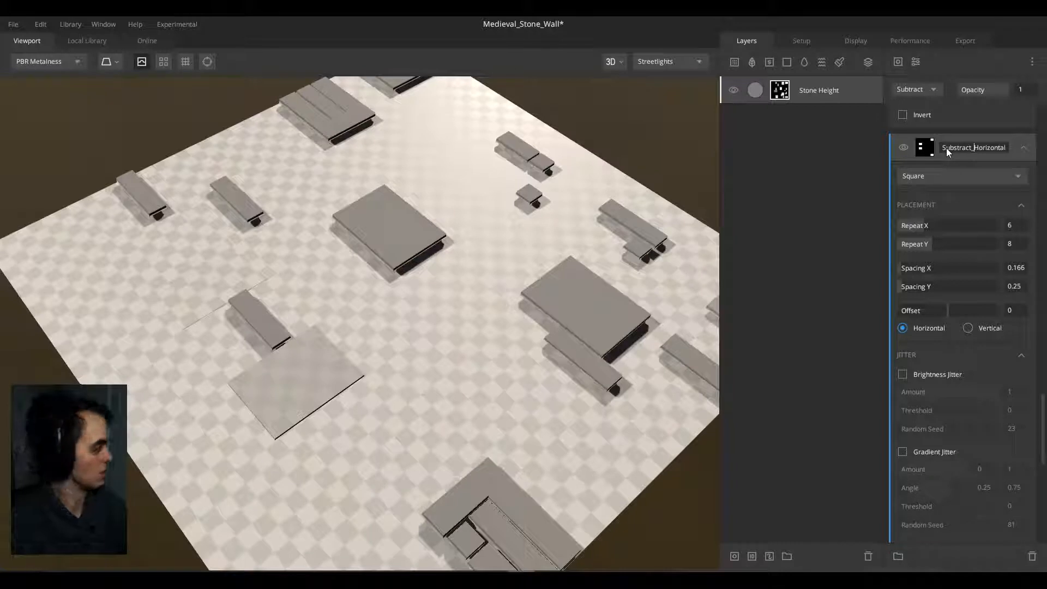
key(Return)
Step: Set the blend mode of the Horizontal Copy pattern to Add
scroll(946, 149, up, 6)
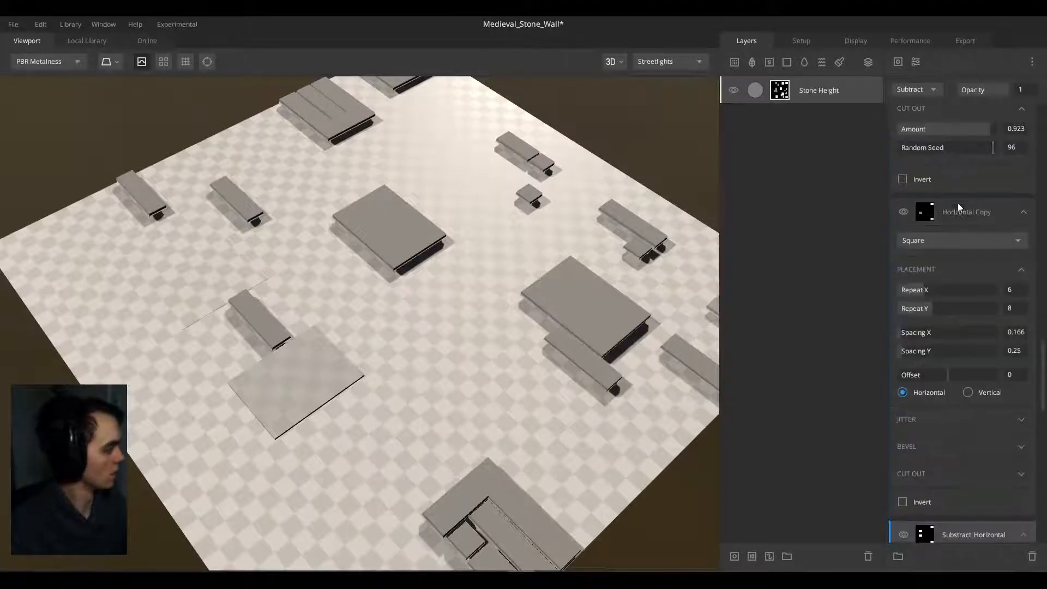
click(959, 207)
click(924, 88)
click(924, 88)
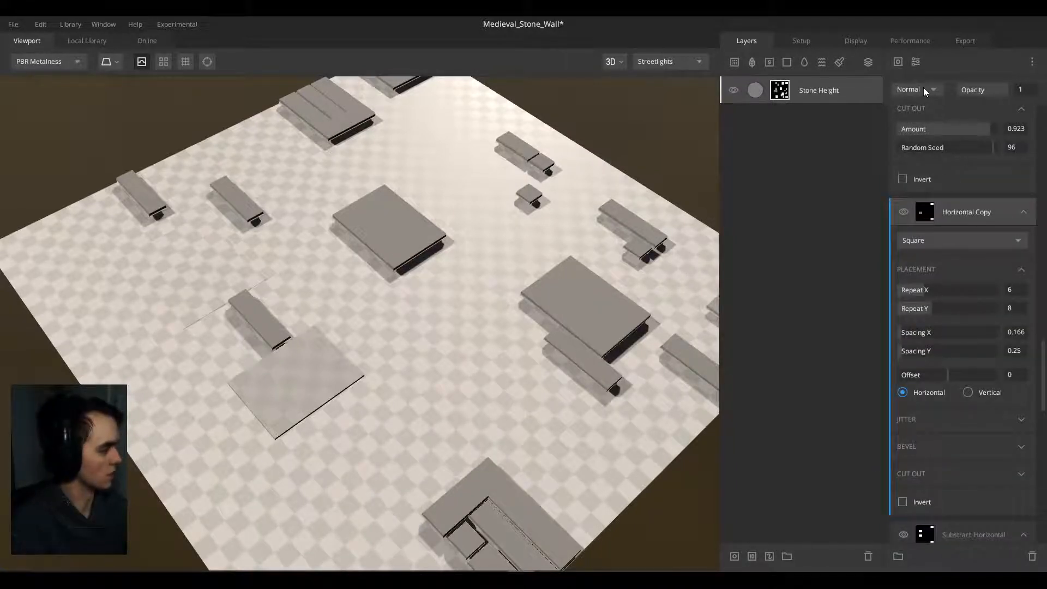
click(923, 88)
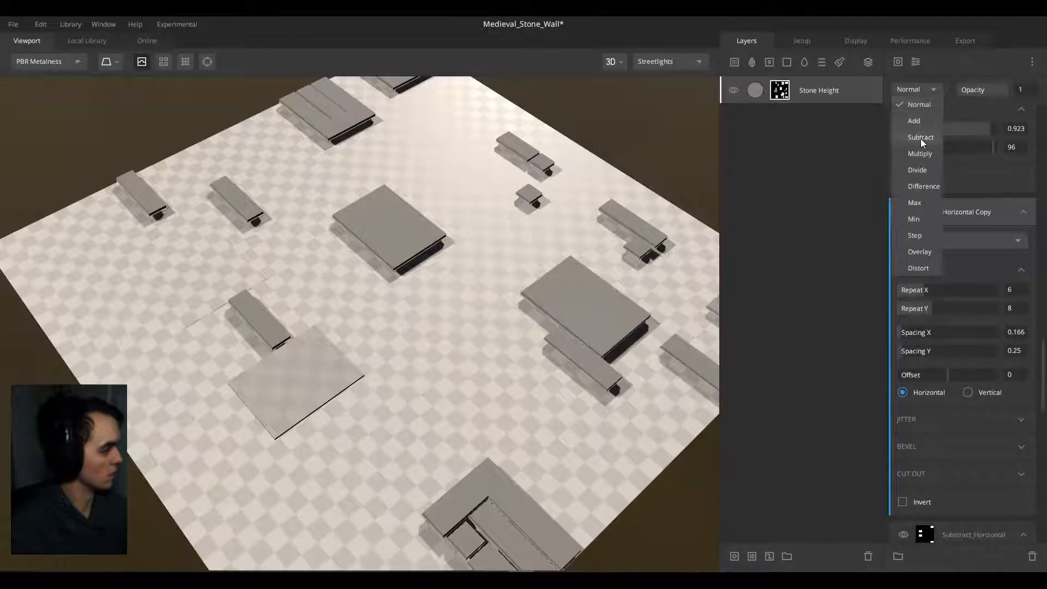
click(921, 122)
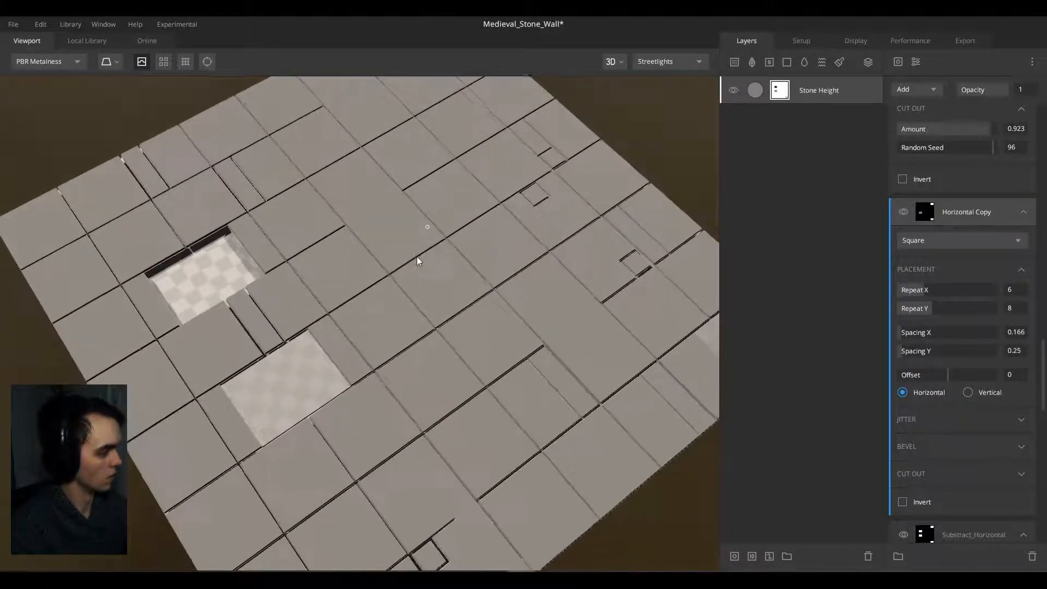
drag(417, 256, 687, 229)
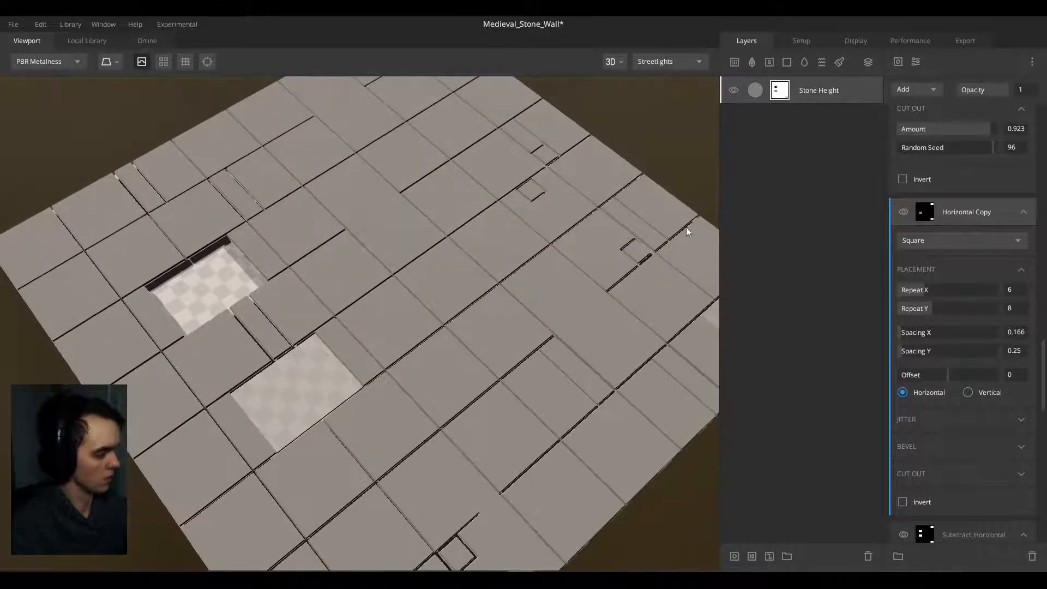
Step: Set Repeat X to 4 on Horizontal Copy and Substract_Horizontal, and Substract_Horizontal's Spacing X and Spacing Y to 0
click(918, 292)
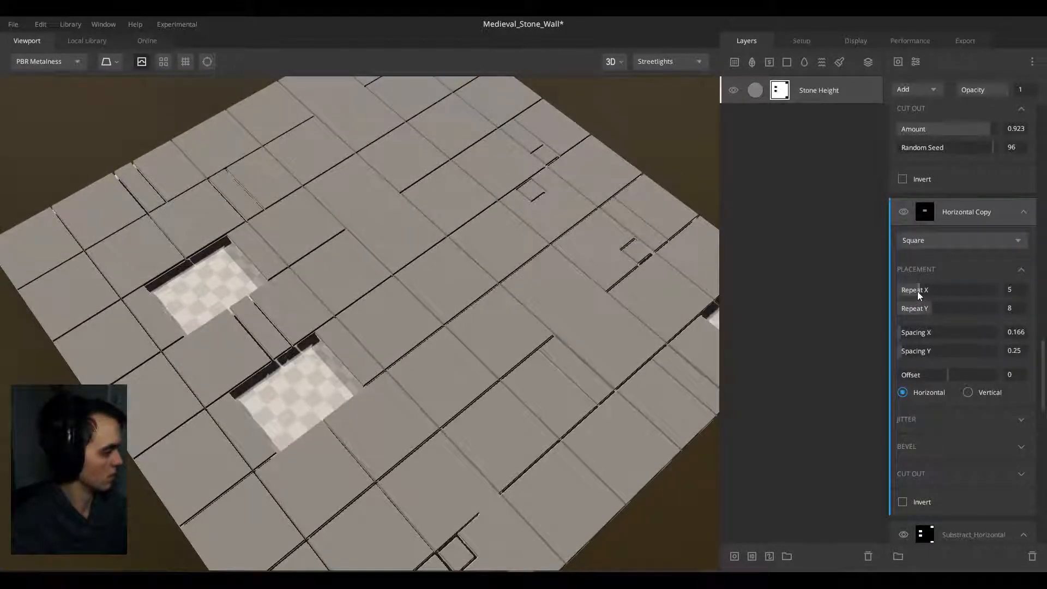
scroll(943, 402, down, 5)
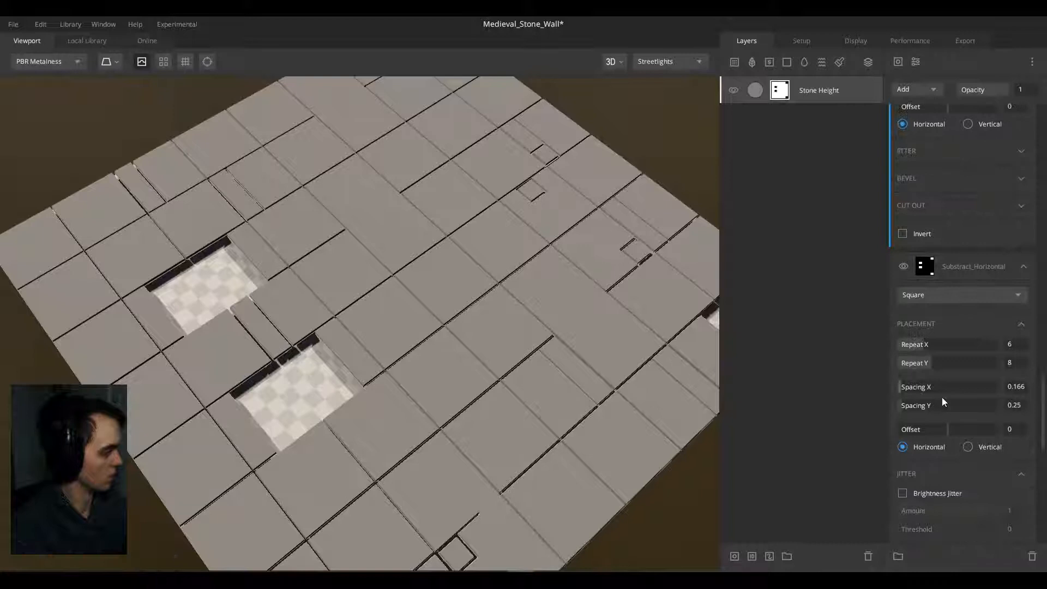
click(920, 345)
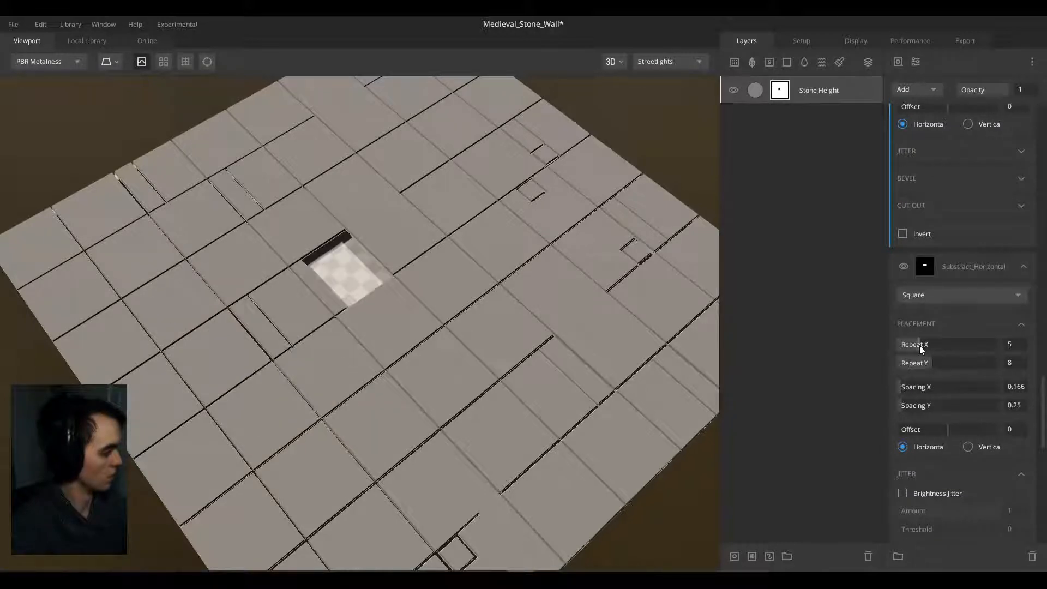
click(915, 346)
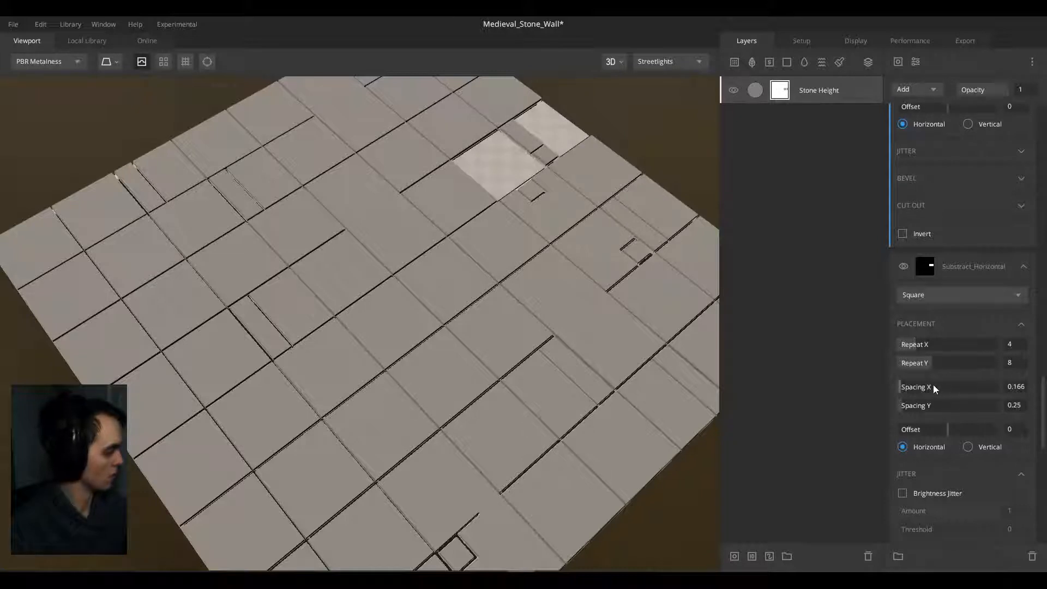
drag(914, 388, 871, 406)
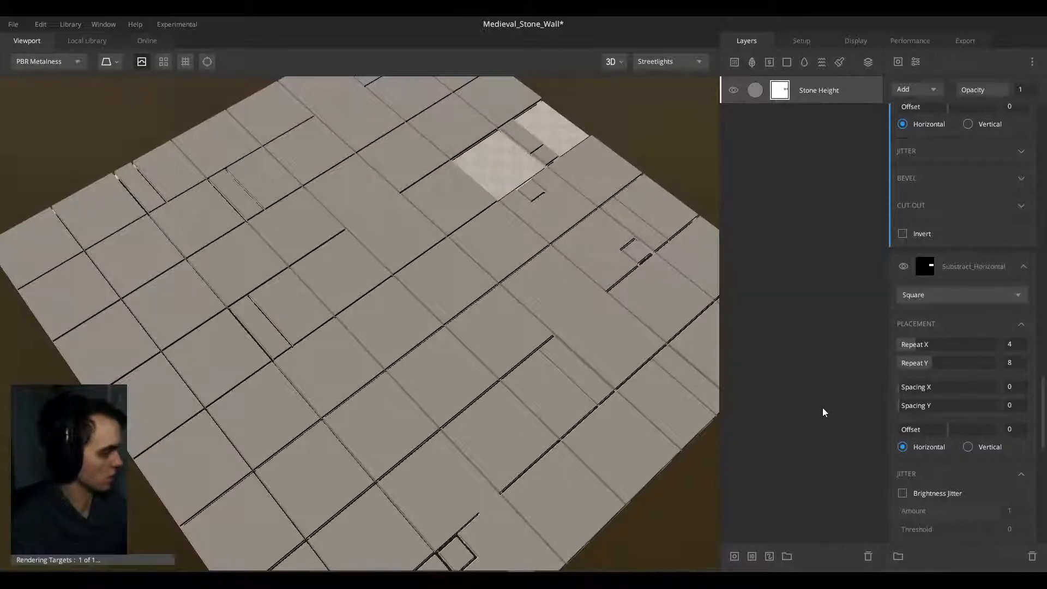
Step: Compare the stones with Brightness Jitter switched off and back on for the Horizontal Copy pattern
drag(624, 326, 463, 307)
scroll(451, 305, up, 4)
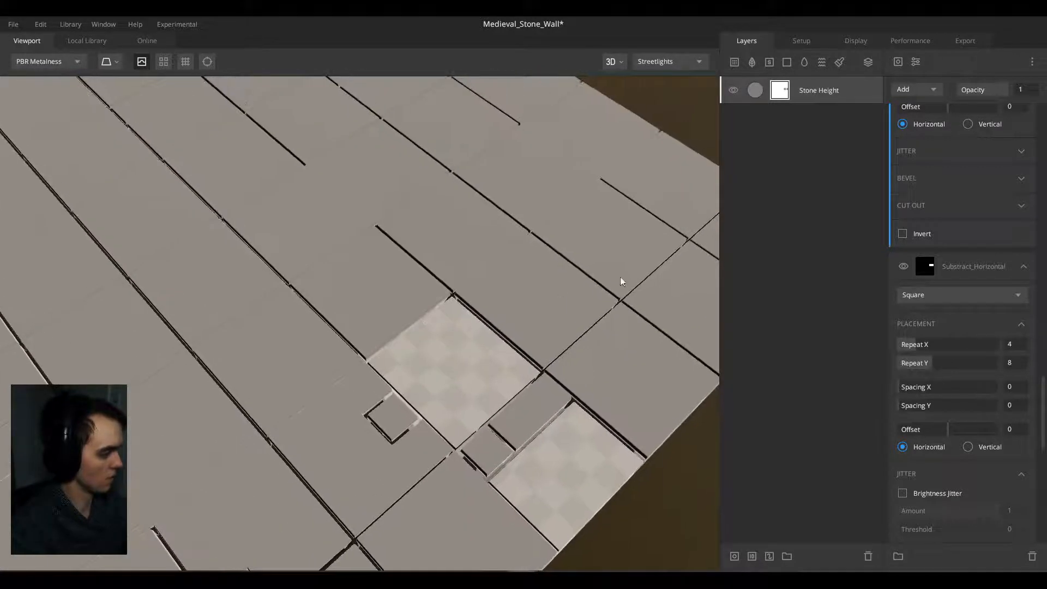
scroll(938, 257, up, 5)
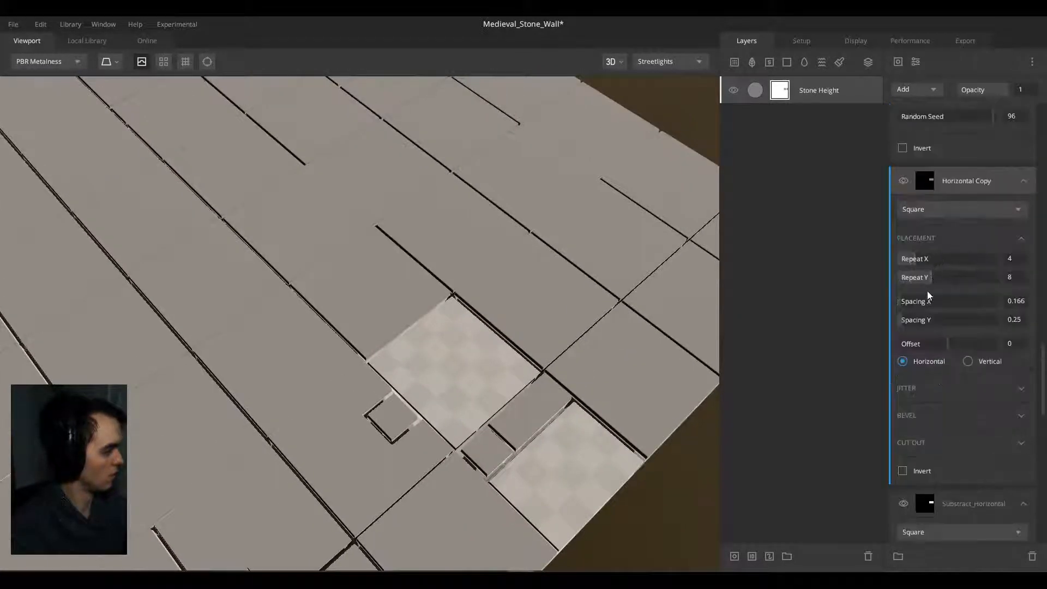
click(915, 397)
click(901, 407)
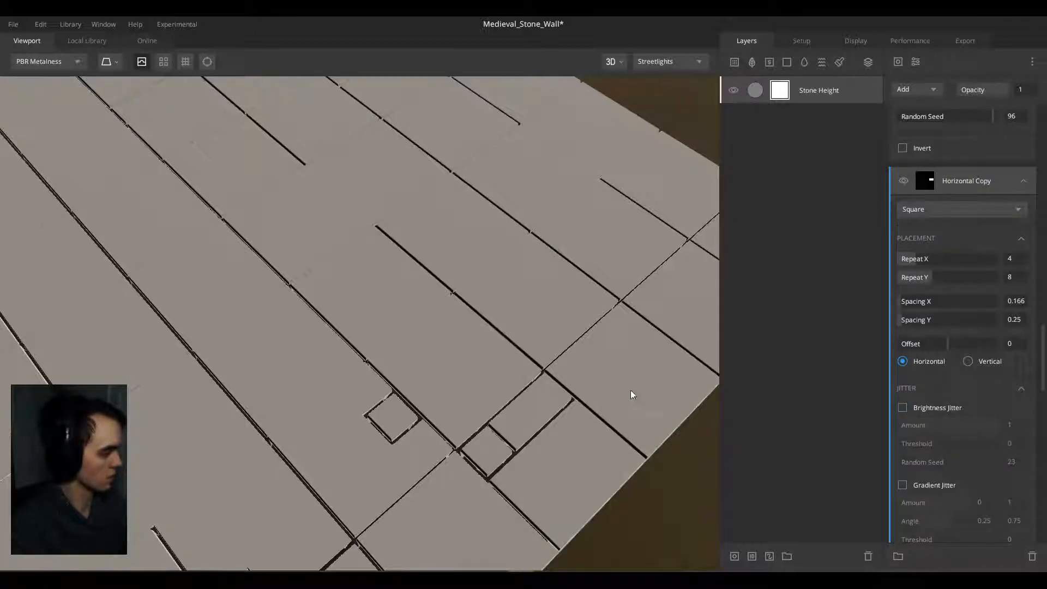
click(903, 409)
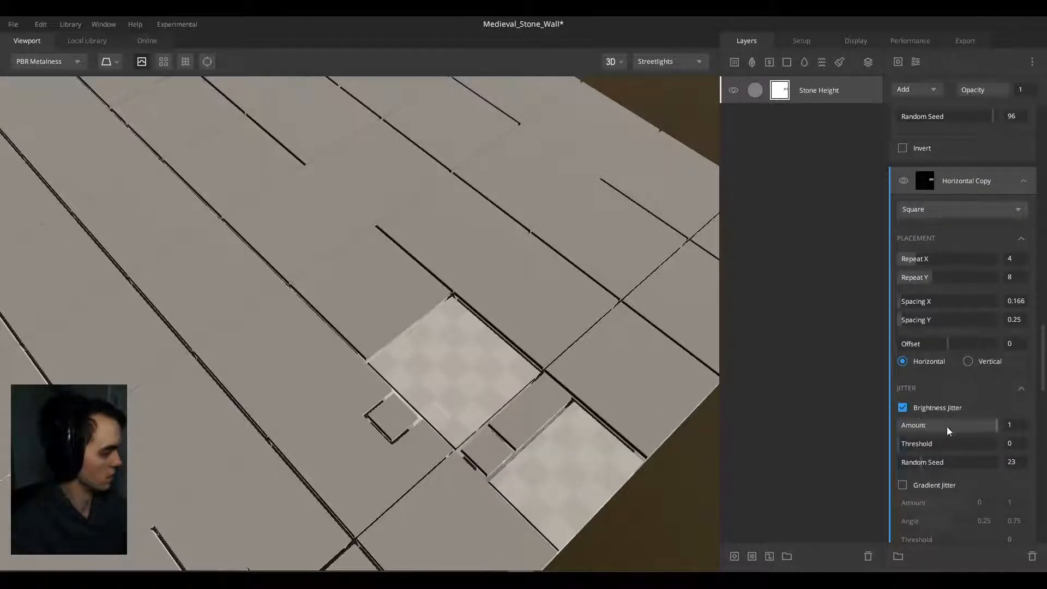
Step: Lower the Horizontal Copy's Brightness Jitter amount to 0, trying 0.497 and 0.166 along the way
mouse_move(947, 426)
mouse_down()
mouse_move(912, 427)
mouse_move(947, 426)
mouse_up()
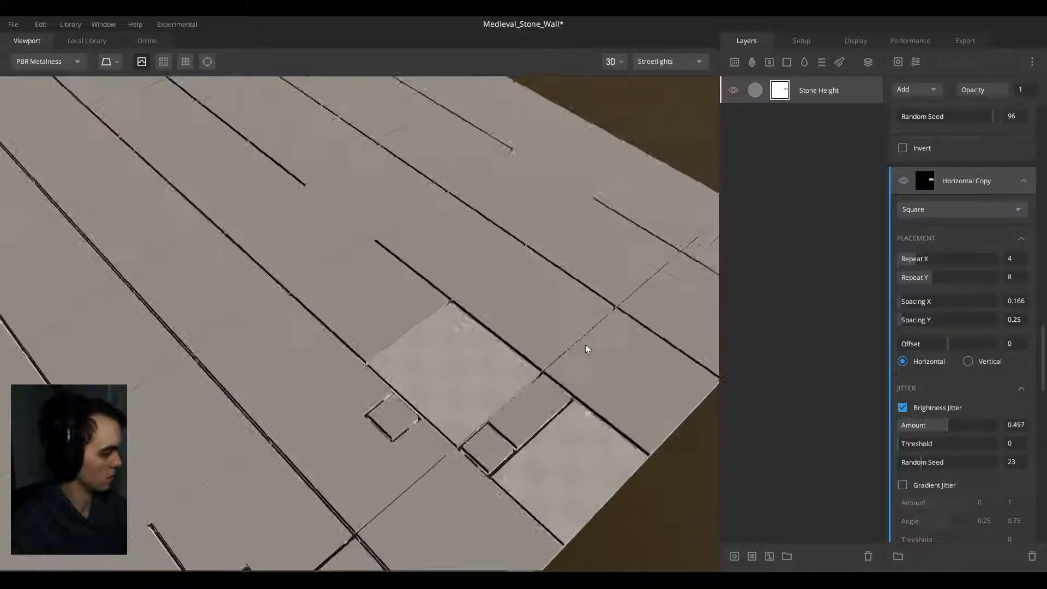
drag(585, 344, 573, 283)
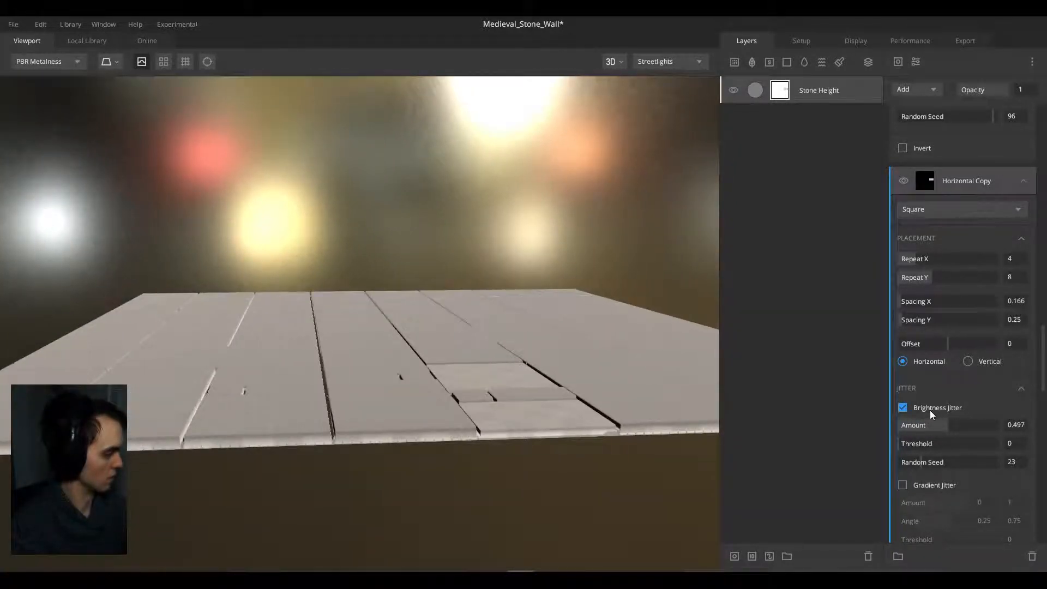
drag(949, 424, 821, 448)
drag(914, 427, 888, 430)
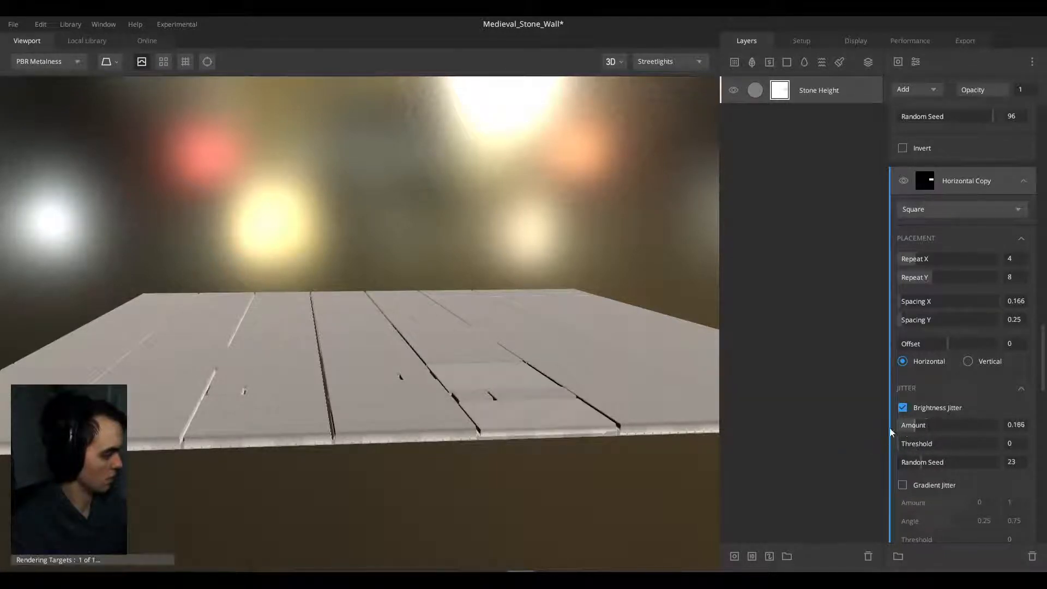
Step: Replace Brightness Jitter with Gradient Jitter on the Horizontal Copy pattern and examine the effect on the stones
click(903, 408)
click(902, 485)
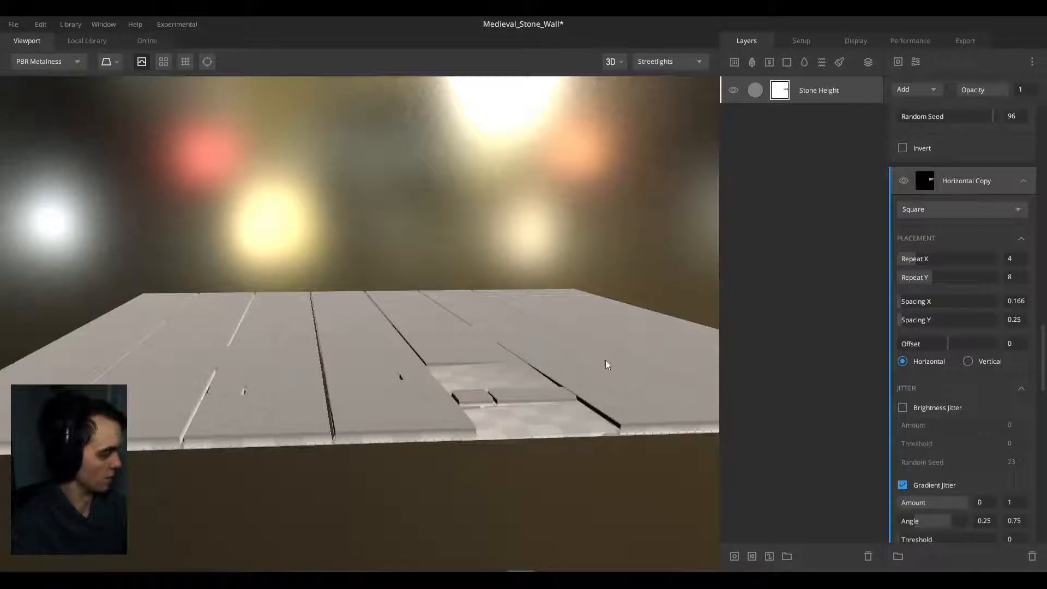
drag(605, 360, 672, 407)
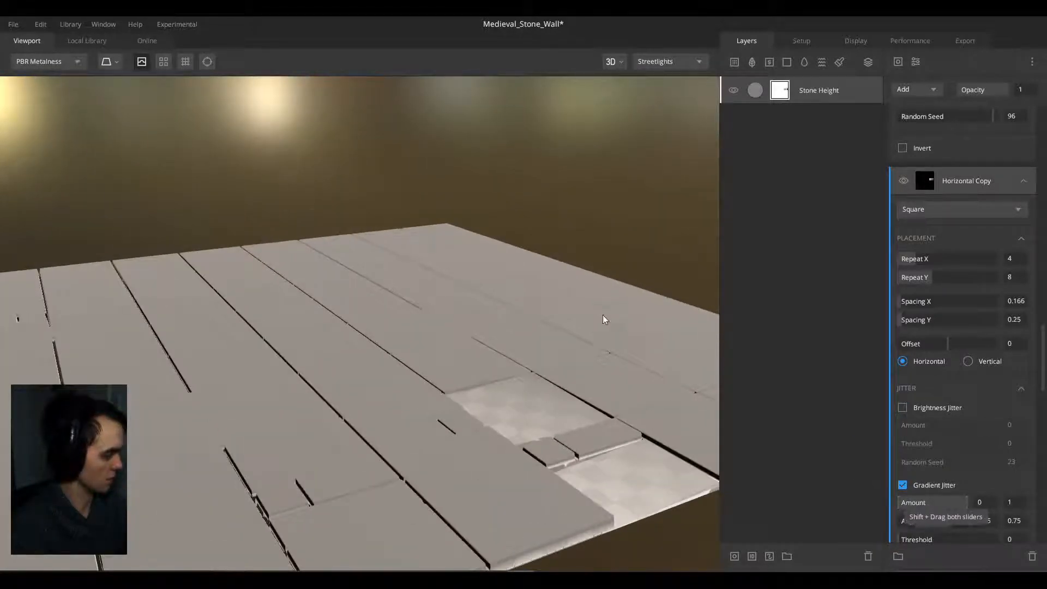
drag(604, 315, 558, 334)
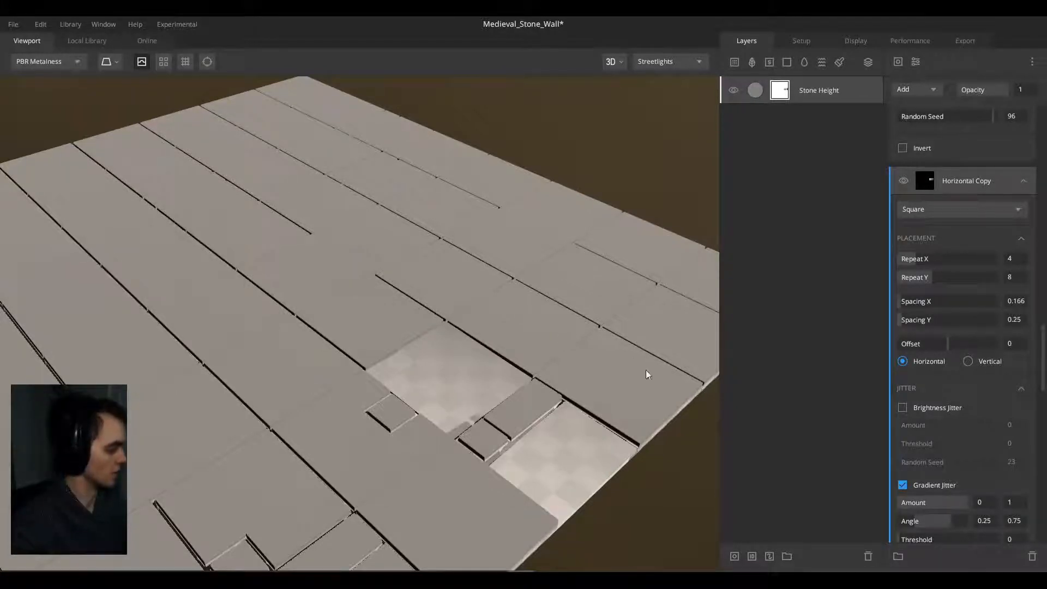
drag(473, 327, 489, 349)
middle_drag(489, 349, 417, 309)
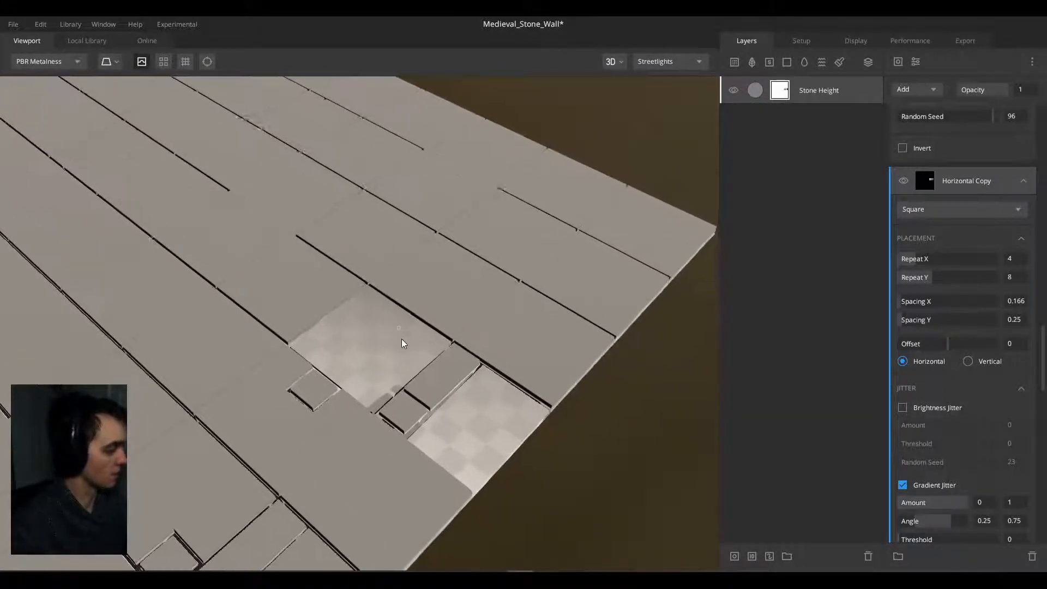
drag(401, 339, 572, 387)
drag(493, 401, 482, 331)
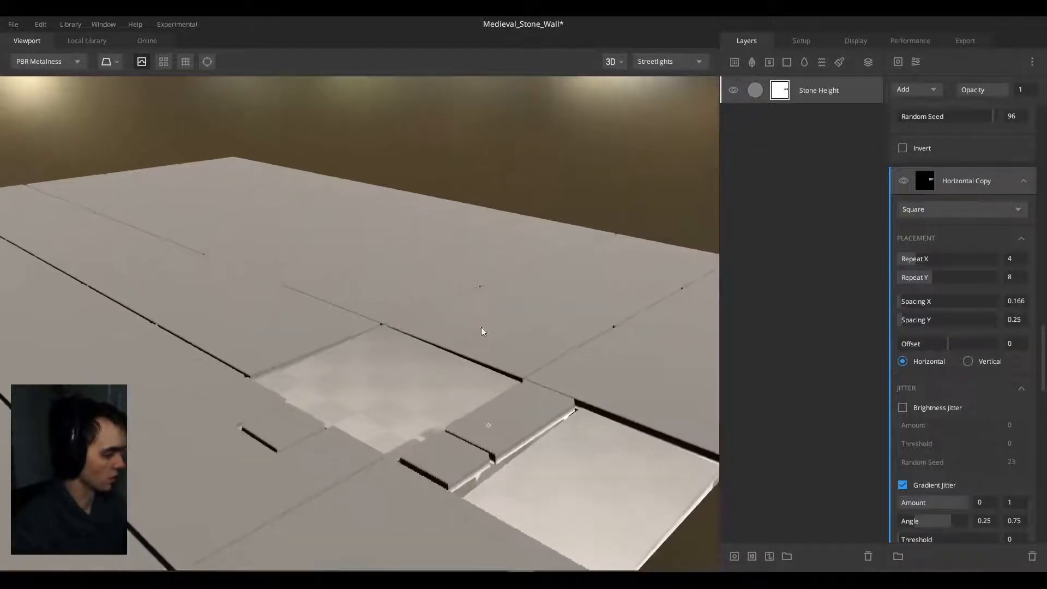
Step: Set the lower Gradient Jitter Angle of the Horizontal Copy pattern to 0 and show the displacement map
drag(563, 392, 618, 434)
scroll(619, 434, down, 2)
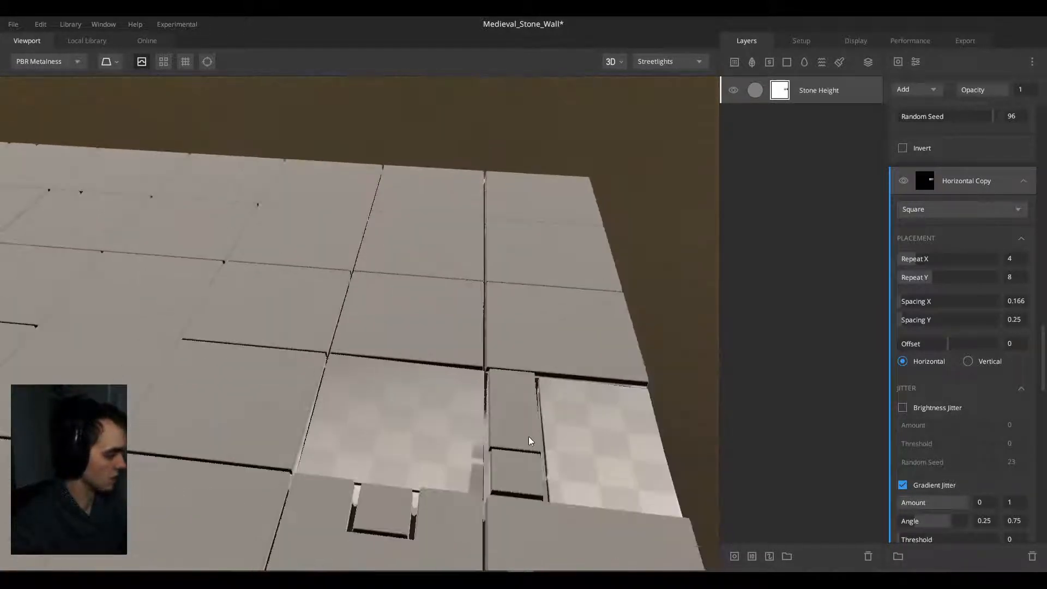
drag(528, 438, 592, 450)
drag(921, 519, 862, 524)
key(6)
Step: Examine the gradient slopes on the stones in the displacement view from several angles and distances
drag(450, 415, 466, 440)
scroll(466, 441, down, 2)
scroll(466, 441, down, 2)
drag(371, 436, 341, 482)
middle_drag(342, 483, 393, 316)
scroll(393, 327, down, 3)
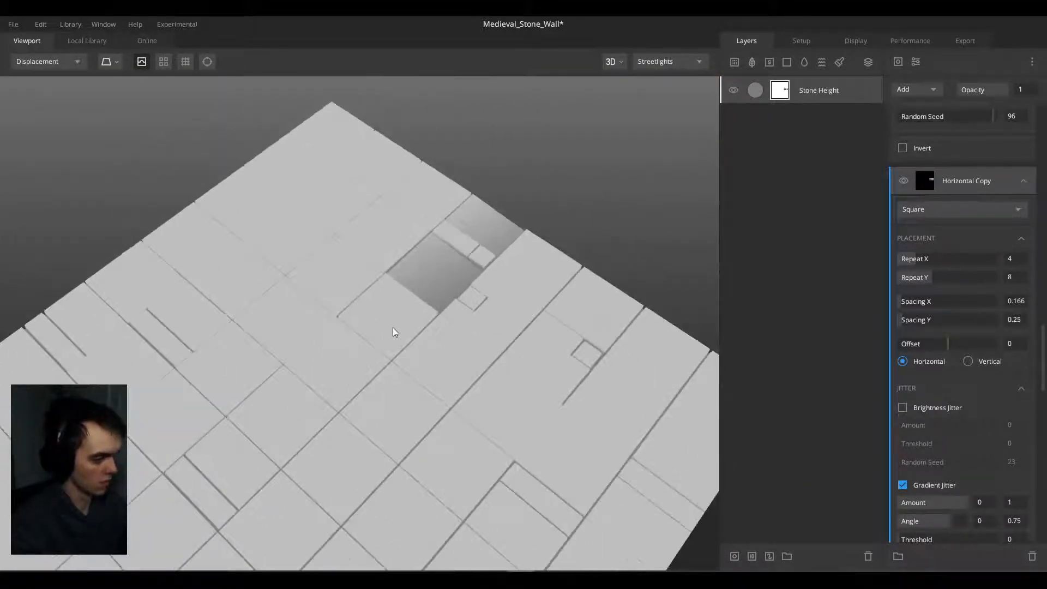
drag(392, 327, 424, 311)
scroll(424, 312, up, 3)
middle_drag(424, 311, 378, 387)
drag(378, 387, 431, 373)
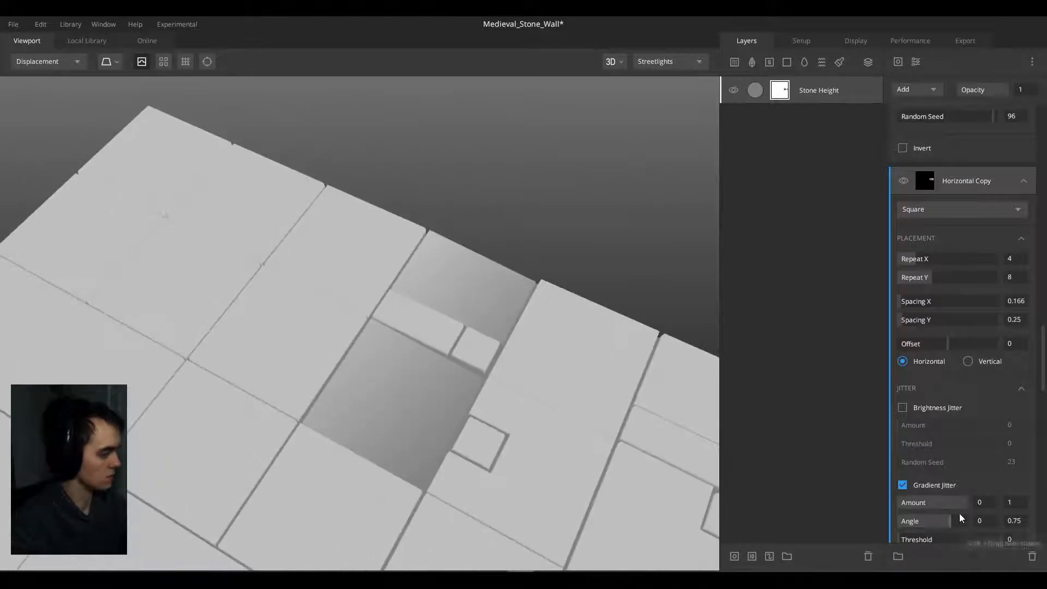
Step: Set the upper Gradient Jitter Angle of the Horizontal Copy pattern to 1 and check the stones
mouse_move(951, 521)
mouse_down()
mouse_move(894, 523)
mouse_move(986, 524)
mouse_up()
mouse_move(905, 498)
mouse_down()
mouse_move(944, 500)
mouse_move(887, 504)
mouse_up()
scroll(516, 402, down, 4)
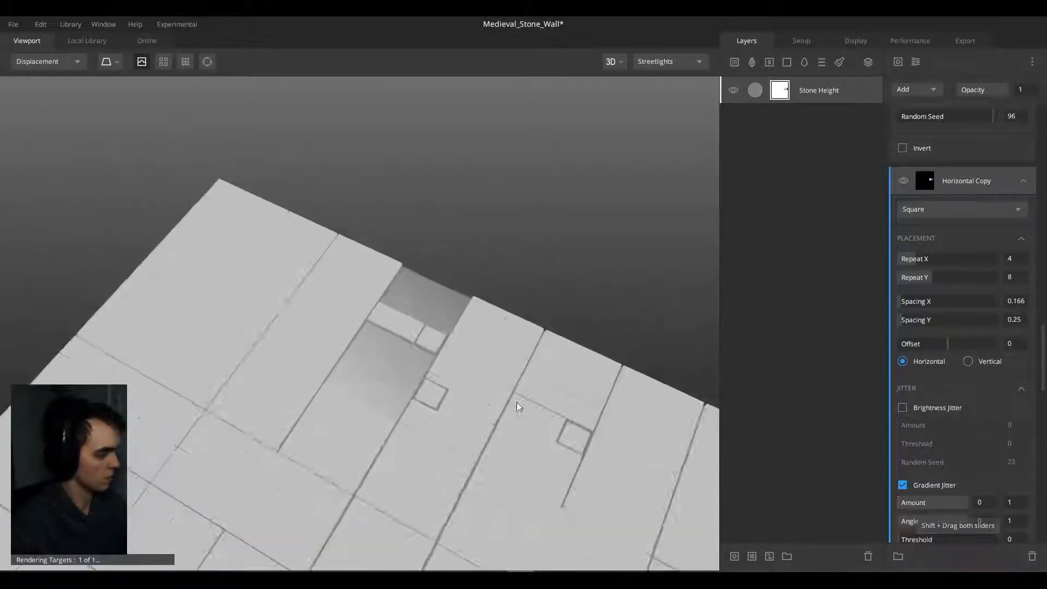
drag(516, 401, 451, 304)
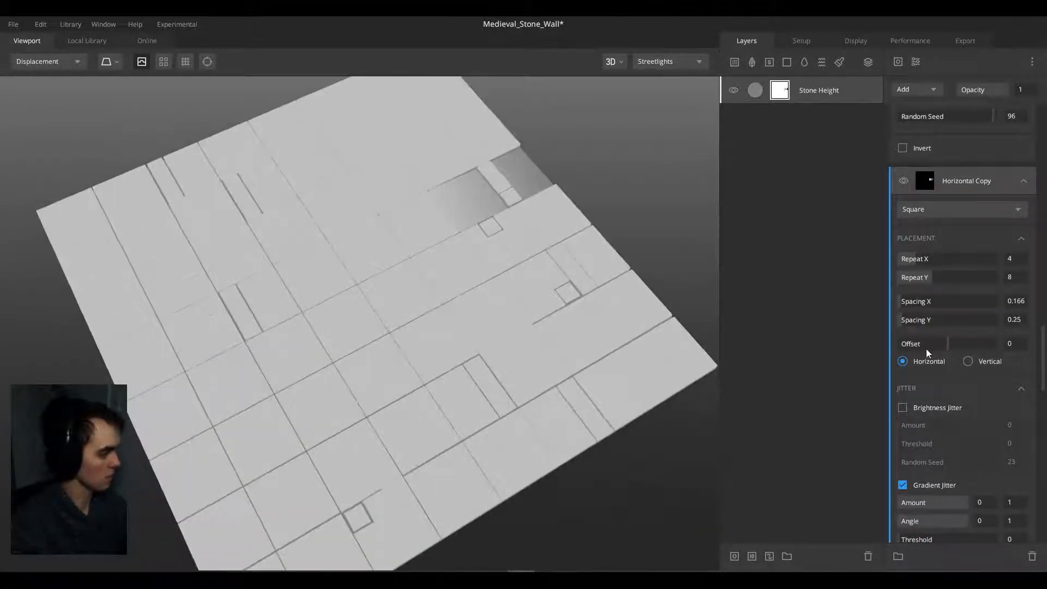
Step: Try a Cut Out Random Seed of 46.96 on the Substract_Horizontal pattern
scroll(932, 352, down, 3)
scroll(932, 370, down, 5)
scroll(929, 384, up, 3)
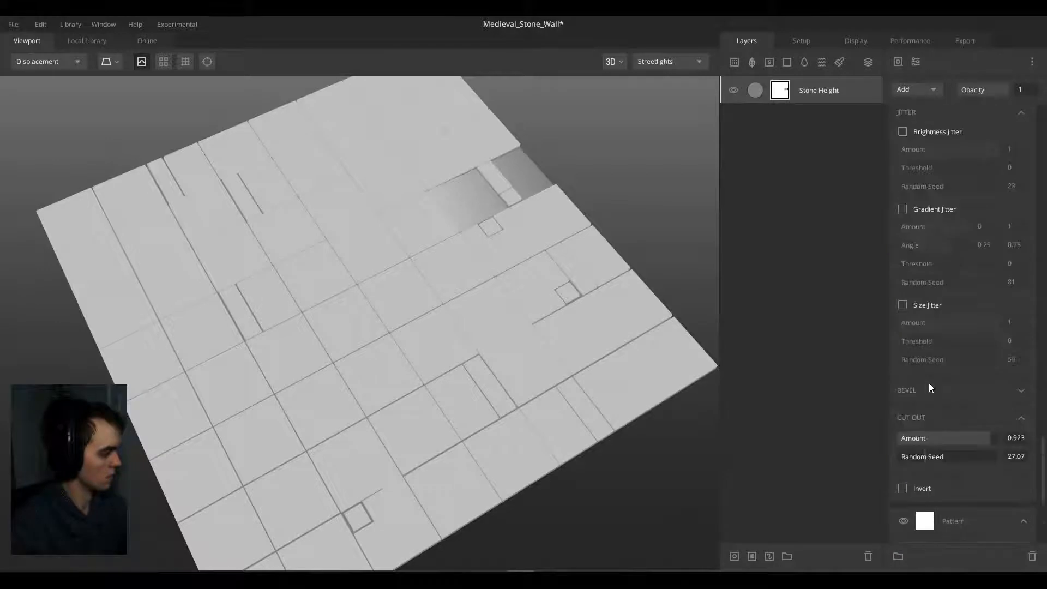
drag(934, 457, 945, 453)
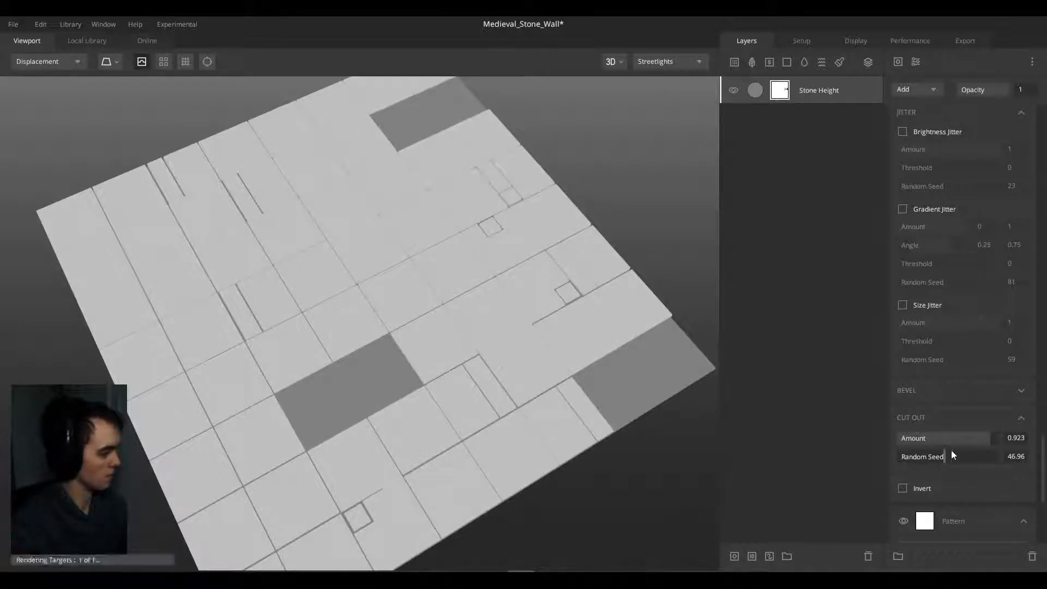
Step: Expand the base Pattern's Cut Out settings and inspect the cut-out stones in the PBR Metalness view
scroll(900, 430, down, 5)
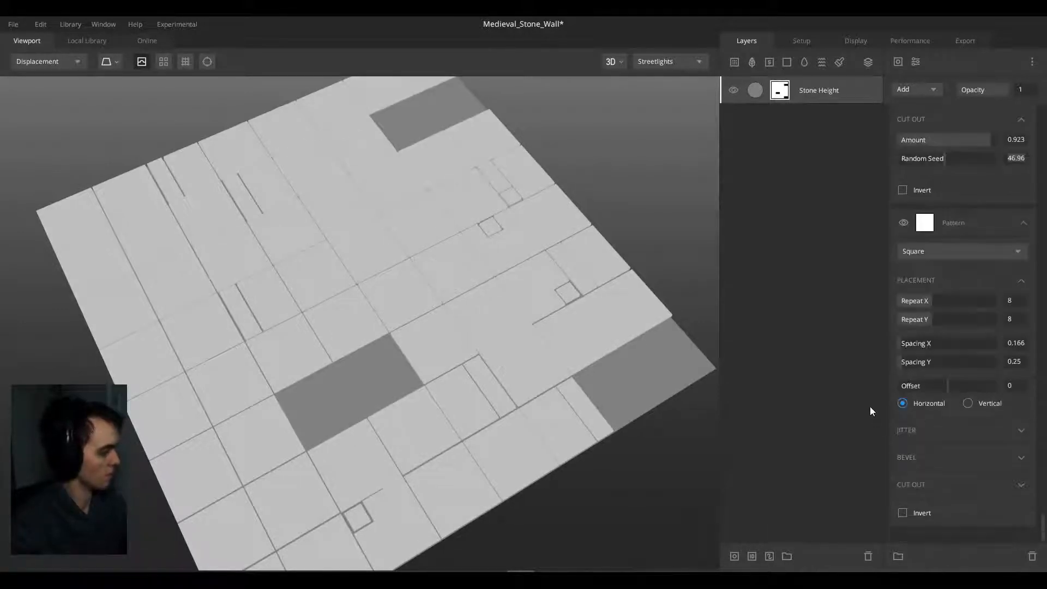
click(1020, 484)
scroll(1003, 484, down, 2)
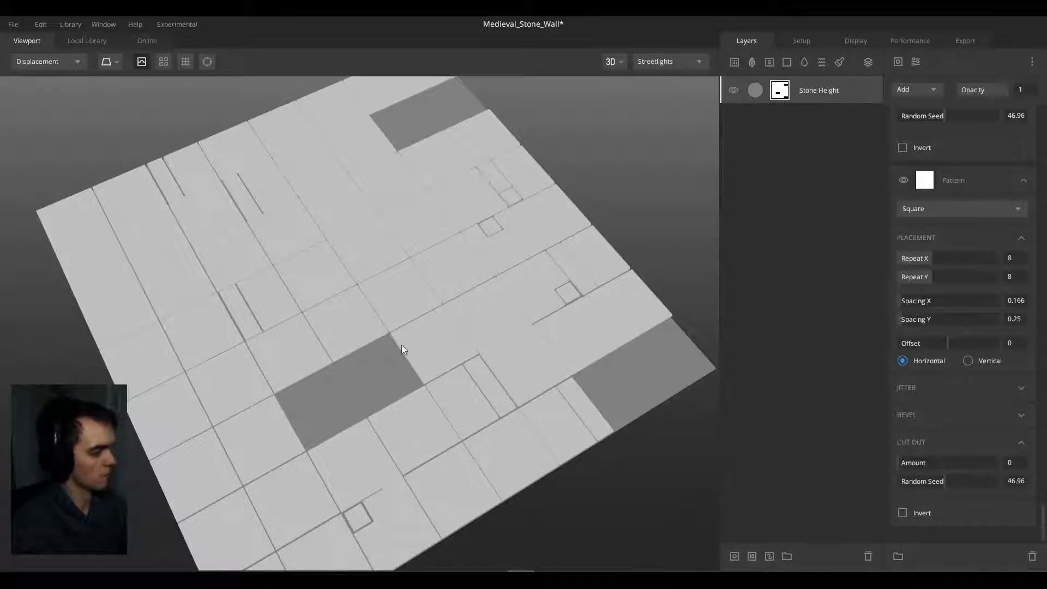
drag(401, 344, 580, 215)
key(m)
drag(485, 282, 462, 349)
Step: Expand the Horizontal Copy's Cut Out settings and apply its Random Seed of 27.07 to Substract_Horizontal
scroll(980, 202, up, 9)
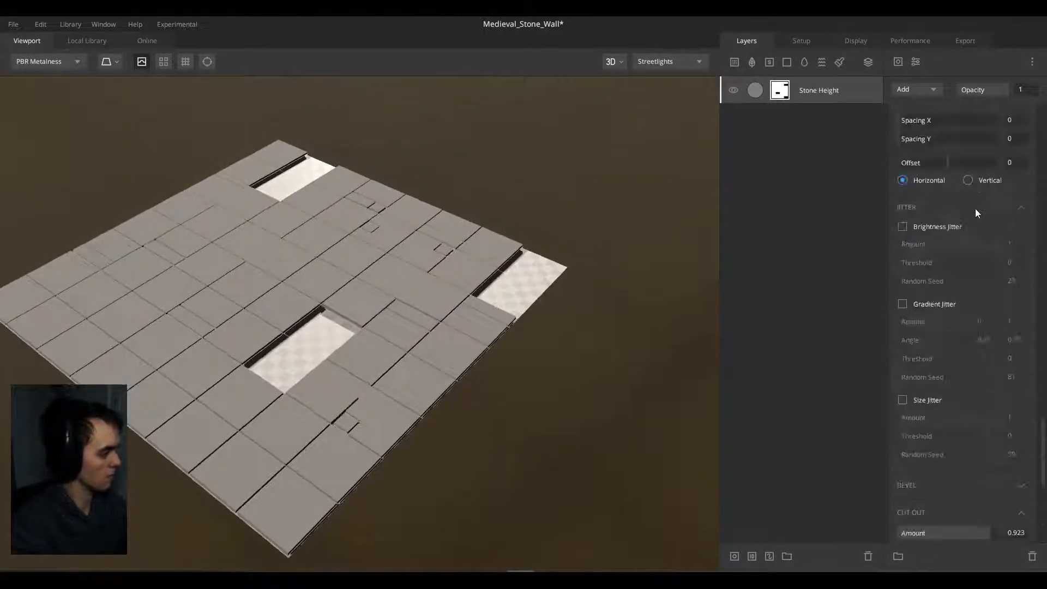
scroll(969, 188, down, 9)
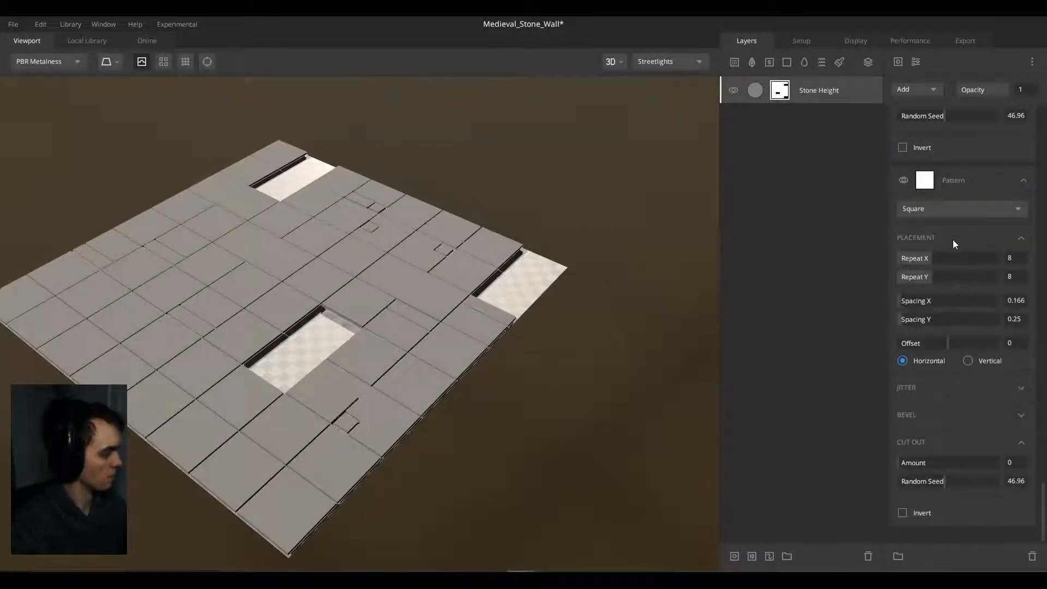
scroll(953, 240, up, 5)
scroll(953, 244, up, 9)
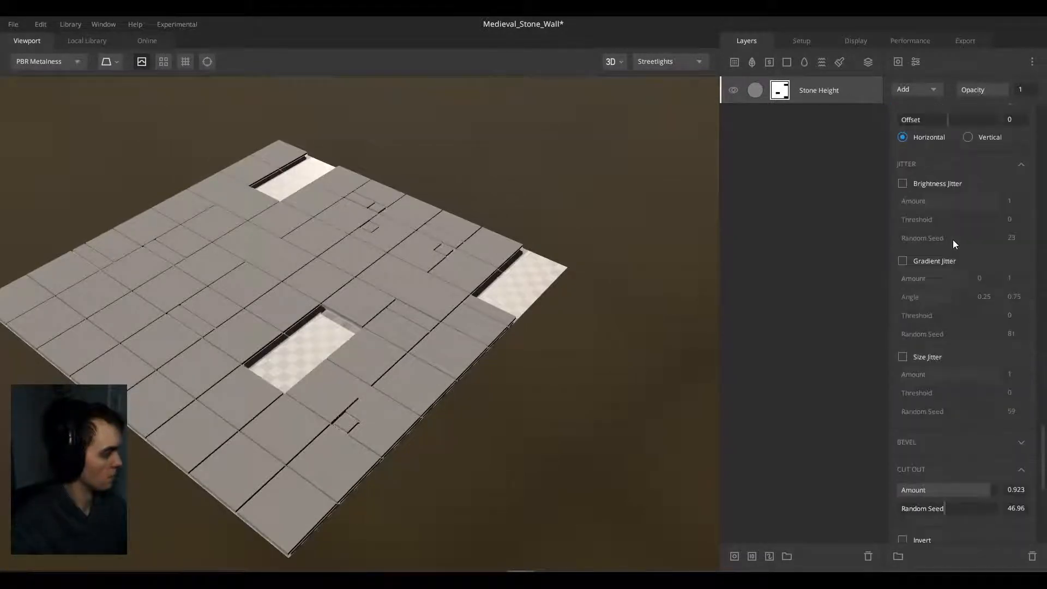
scroll(954, 241, up, 5)
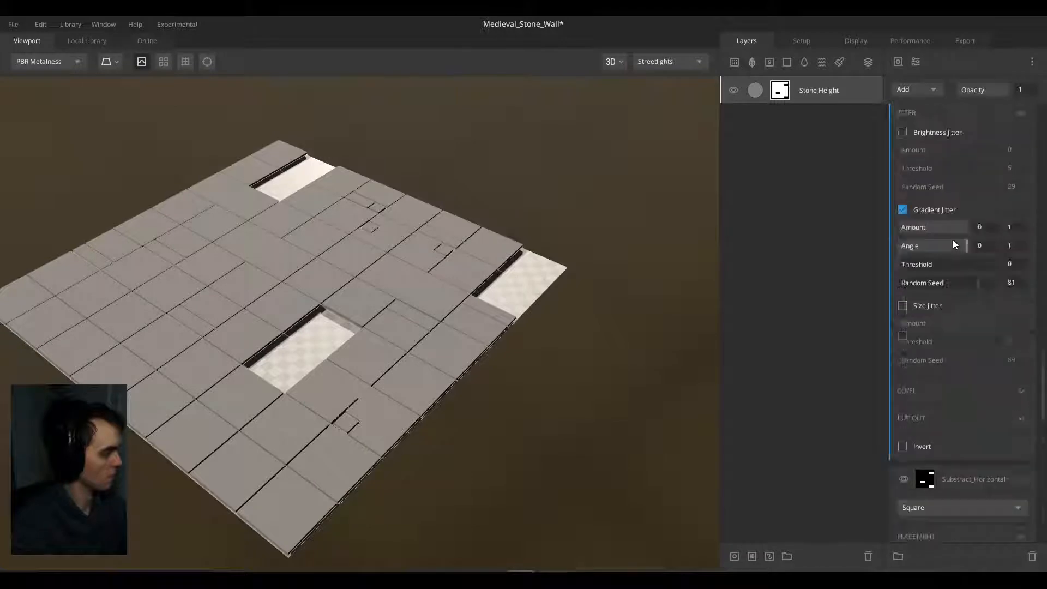
scroll(953, 240, up, 2)
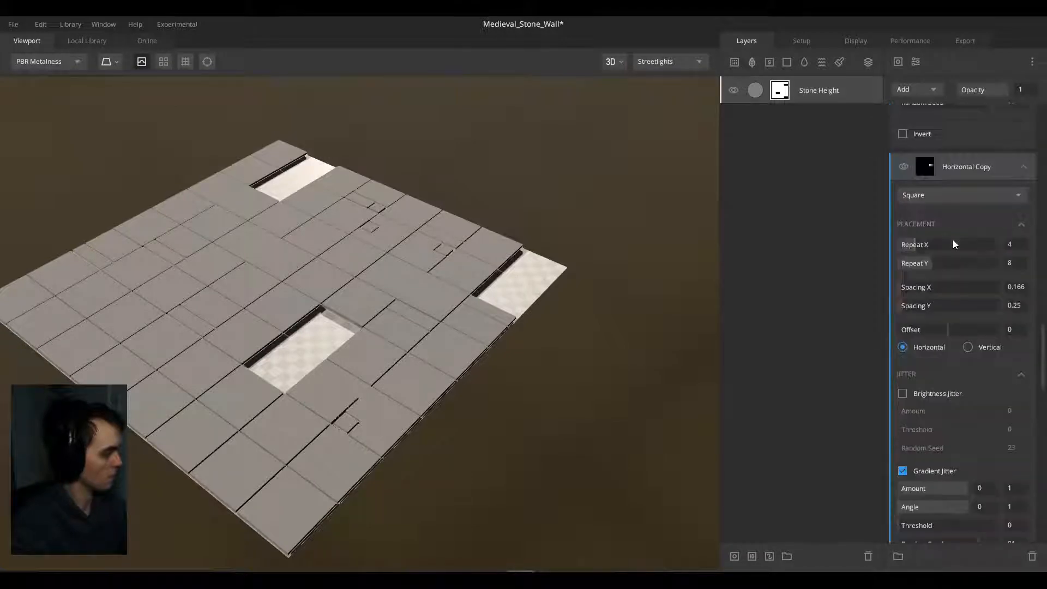
scroll(953, 244, down, 6)
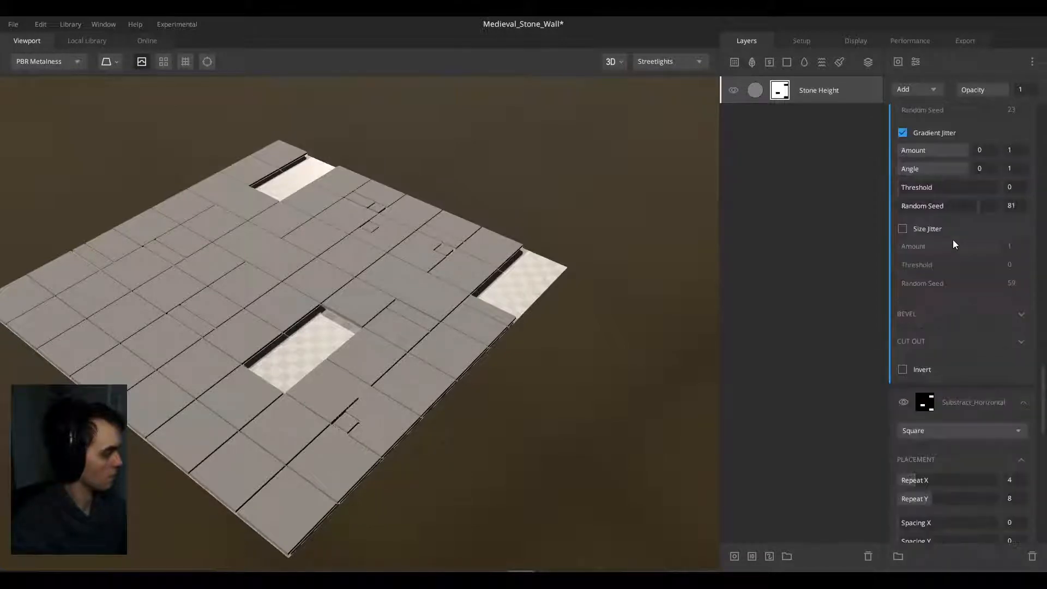
click(975, 338)
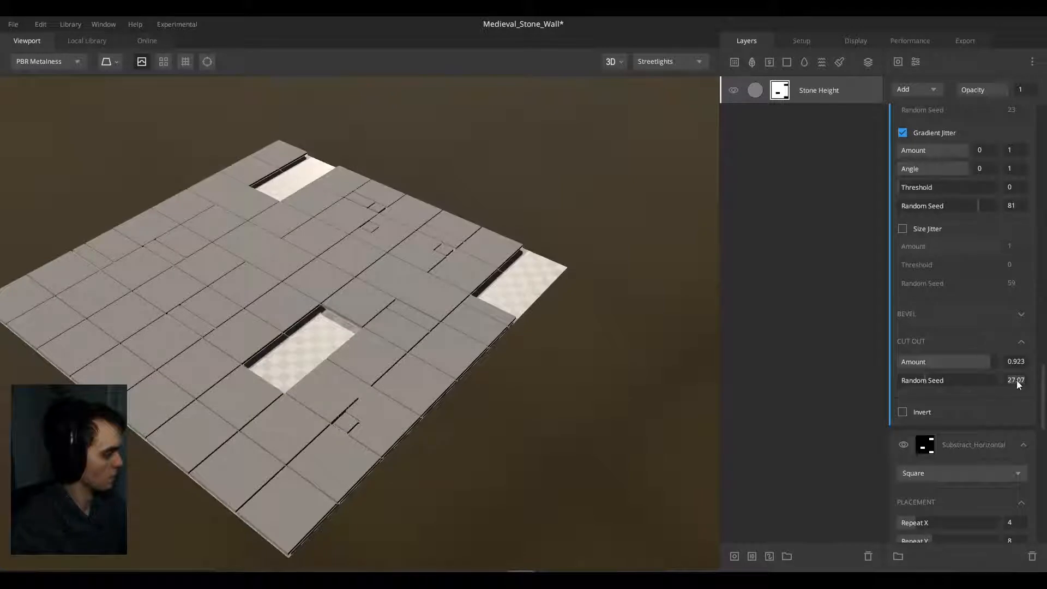
scroll(980, 364, down, 10)
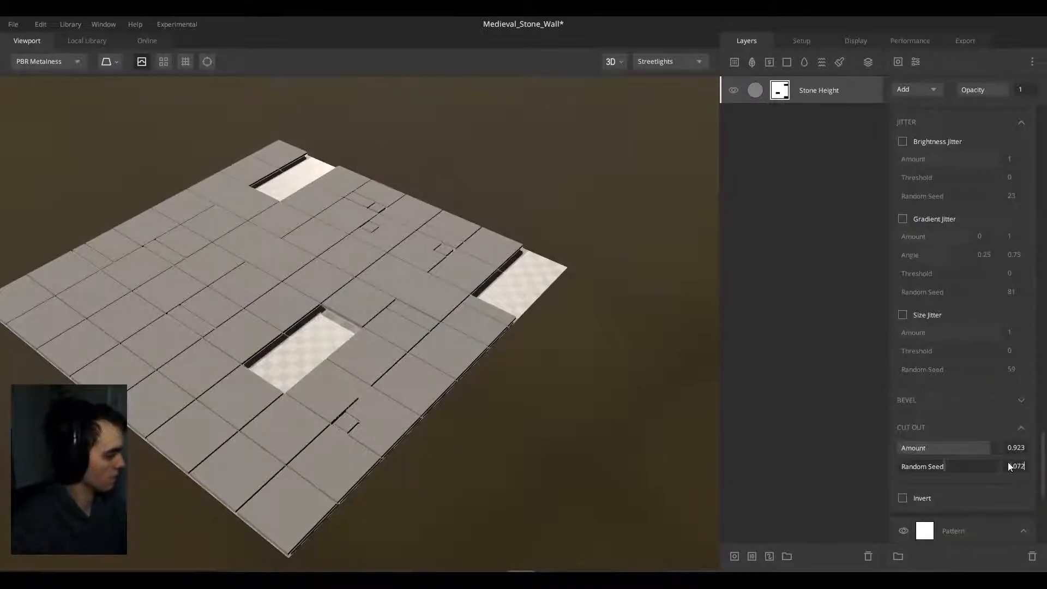
key(Return)
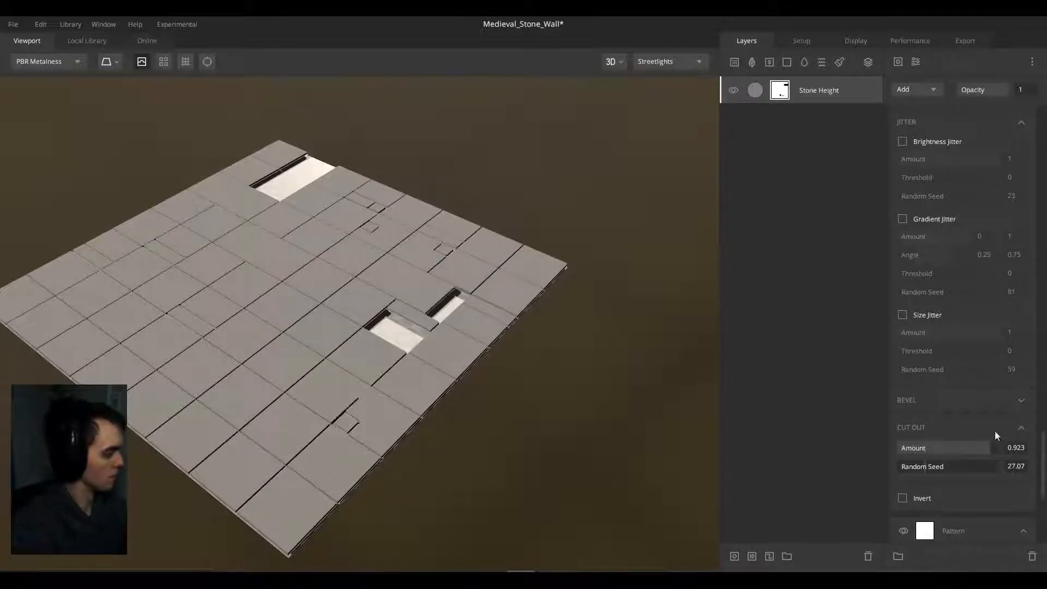
Step: Collapse the Jitter settings of the Horizontal Copy and Substract_Horizontal patterns
scroll(987, 408, down, 10)
scroll(987, 408, up, 2)
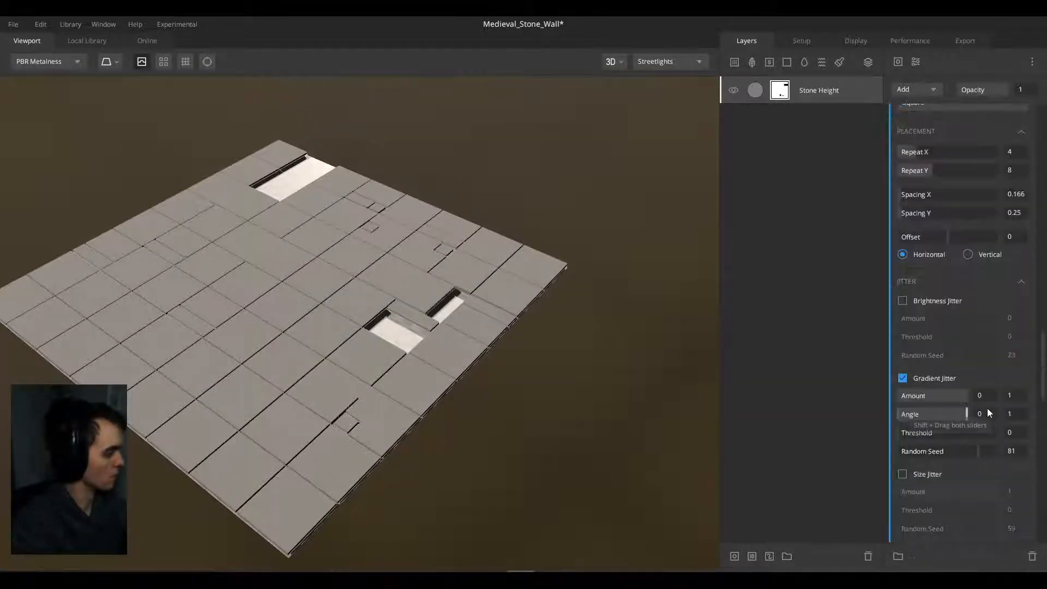
scroll(987, 408, up, 2)
click(1022, 416)
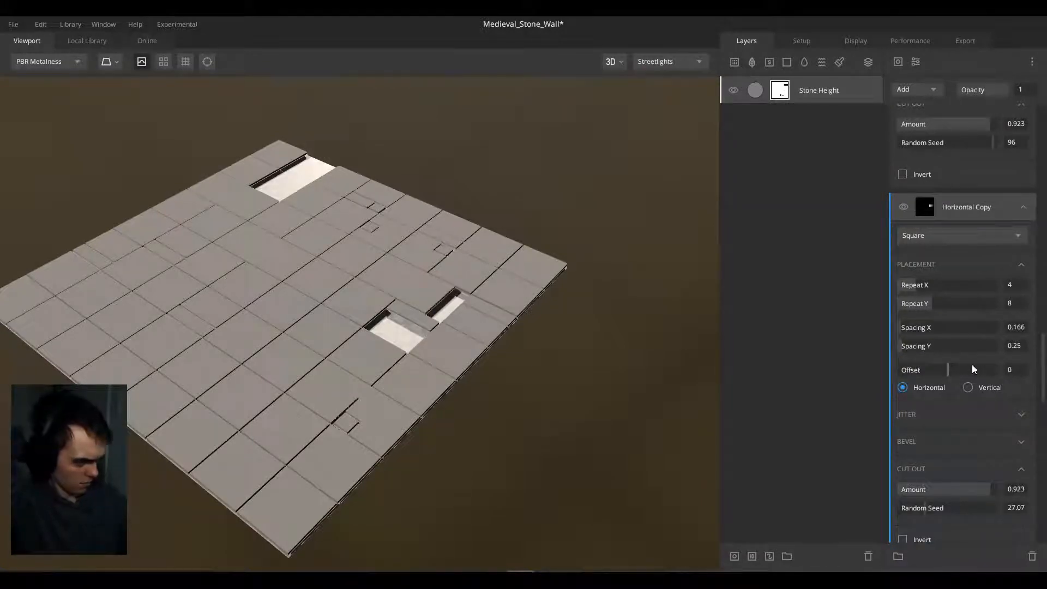
scroll(971, 369, down, 6)
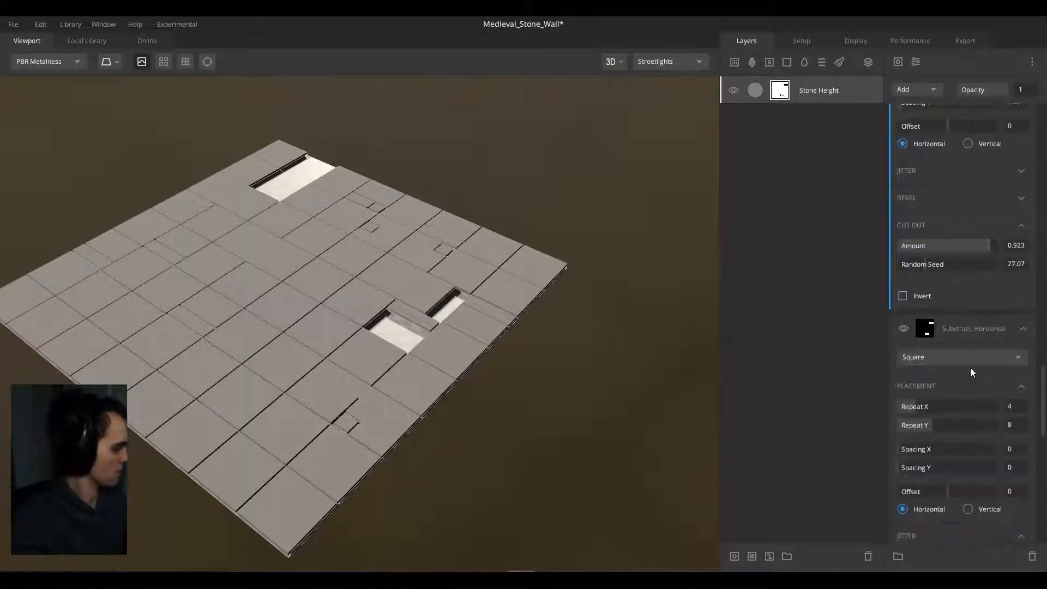
scroll(985, 416, down, 3)
scroll(986, 416, up, 7)
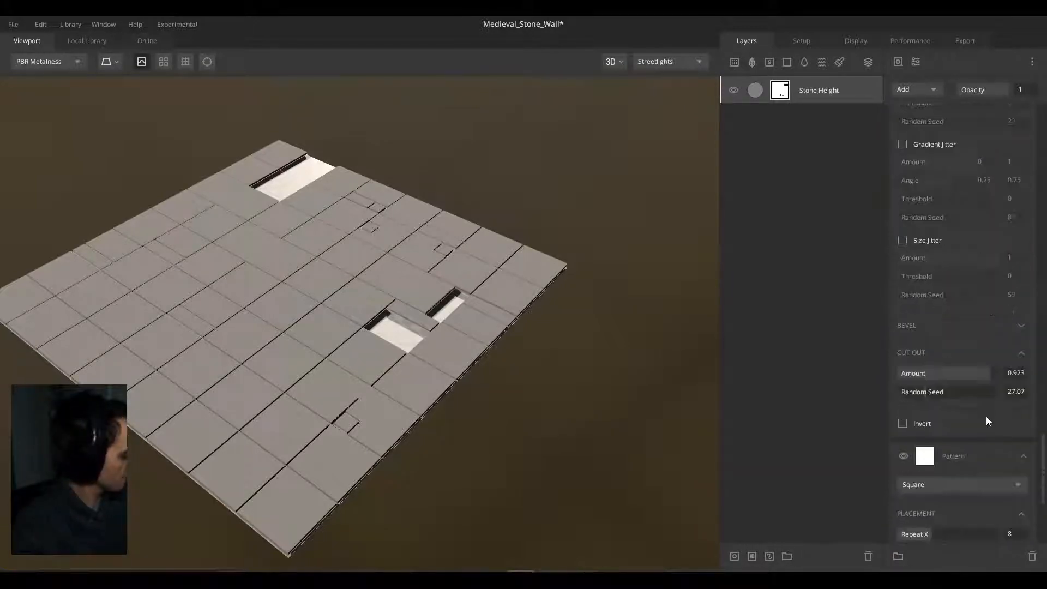
scroll(986, 417, down, 9)
scroll(986, 416, up, 3)
click(1028, 348)
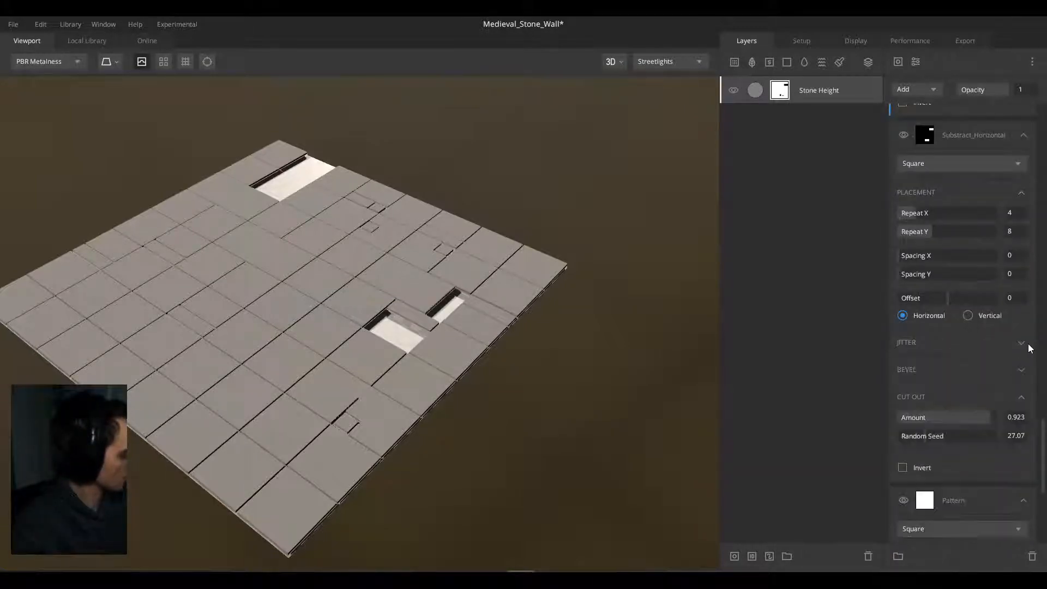
Step: Set the Horizontal Copy's Cut Out Amount to 0.917 and compare its settings with those of Substract_Horizontal
scroll(1016, 417, up, 5)
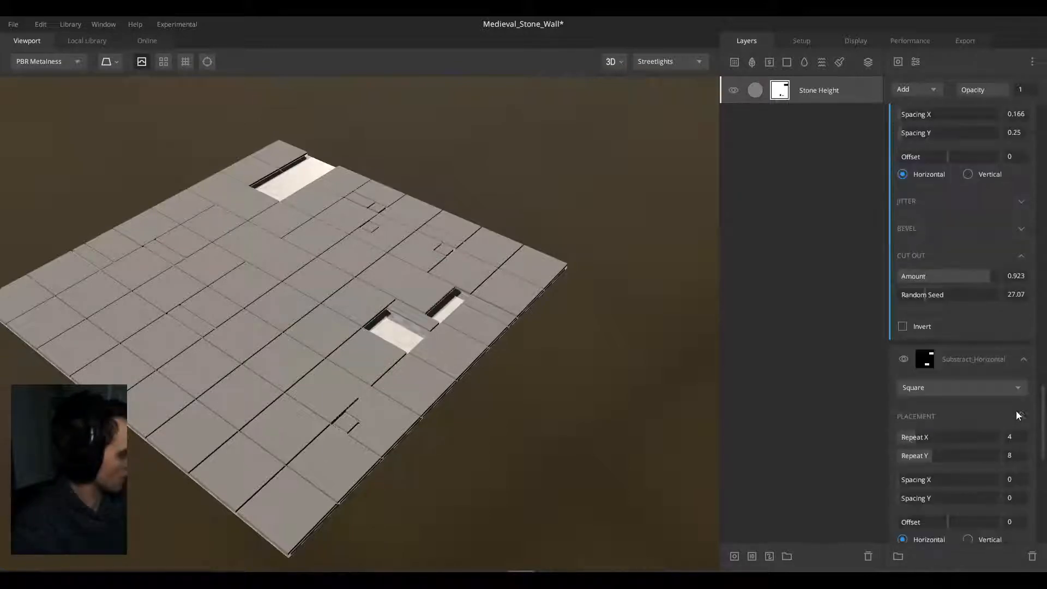
click(989, 278)
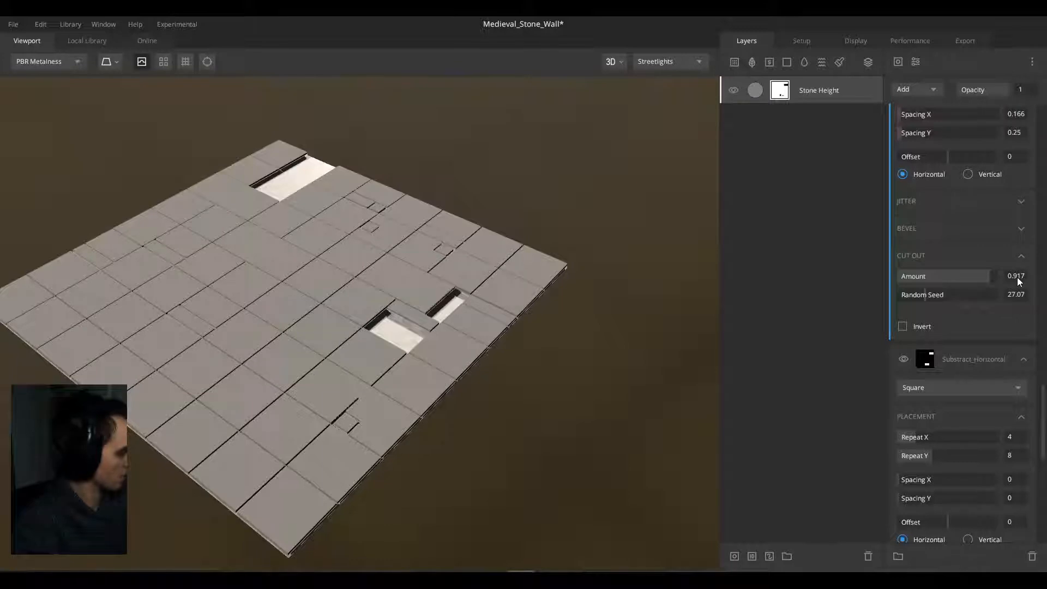
scroll(993, 285, down, 4)
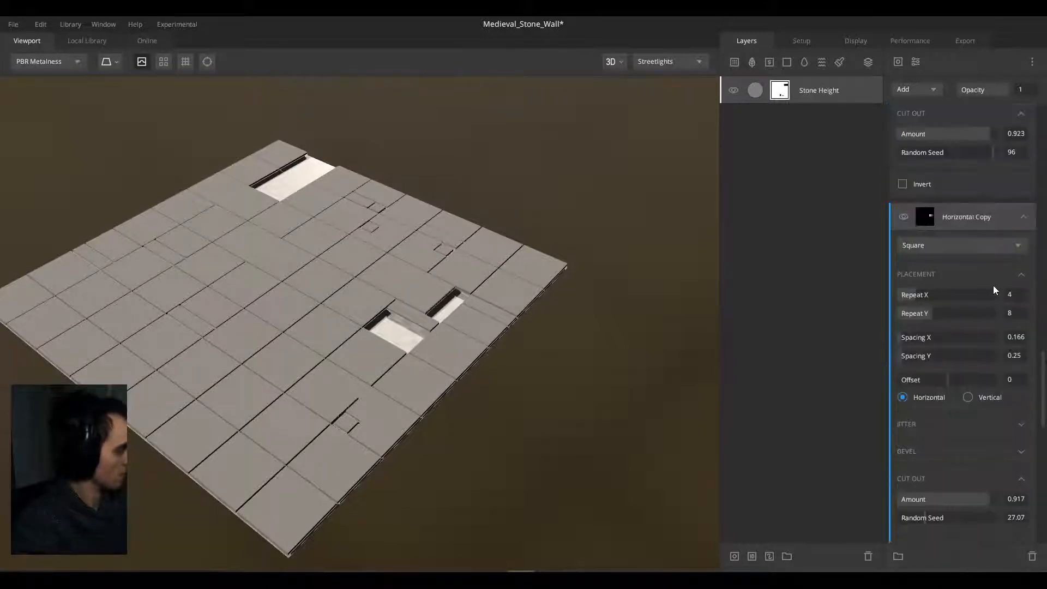
scroll(993, 286, up, 4)
scroll(992, 288, down, 4)
scroll(991, 295, down, 2)
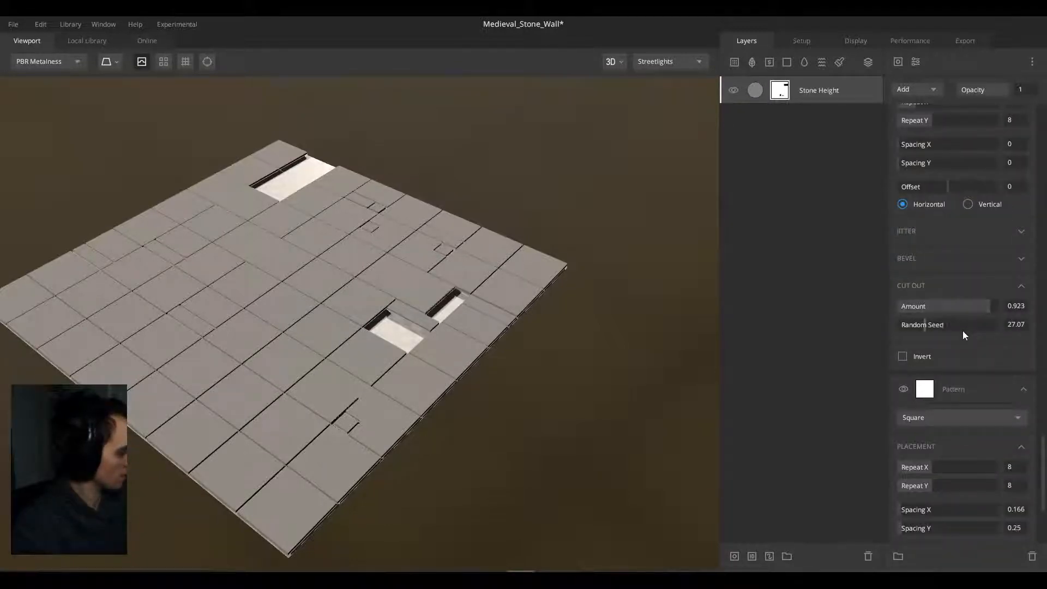
Step: View the layer mask and compare the stones with the Substract_Horizontal pattern hidden and shown
scroll(963, 330, up, 4)
click(959, 283)
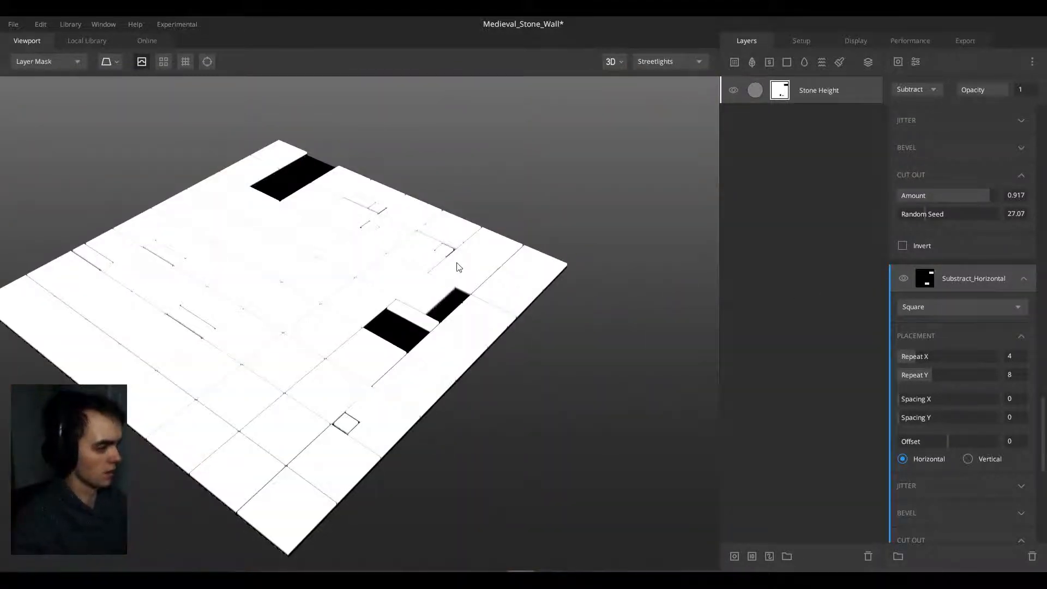
alt+drag(454, 262, 441, 325)
click(908, 279)
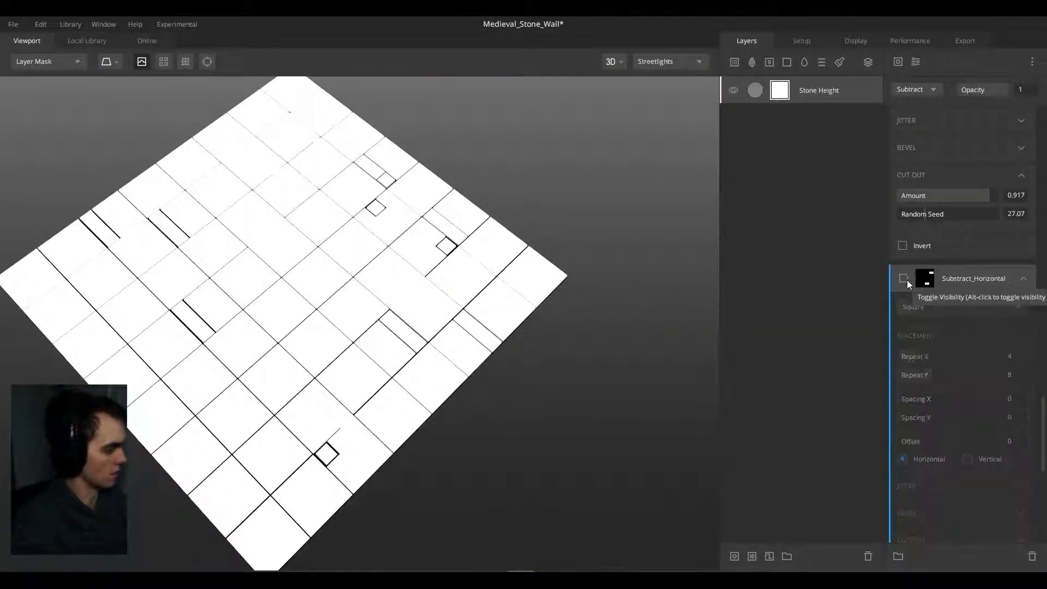
click(908, 280)
click(908, 279)
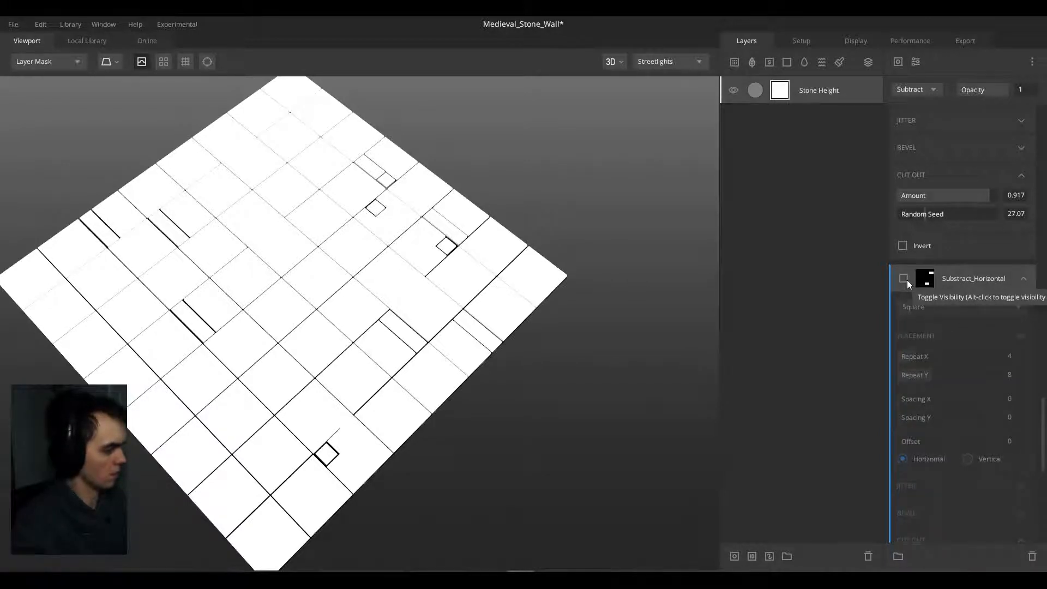
click(908, 280)
click(907, 280)
alt+drag(527, 302, 154, 292)
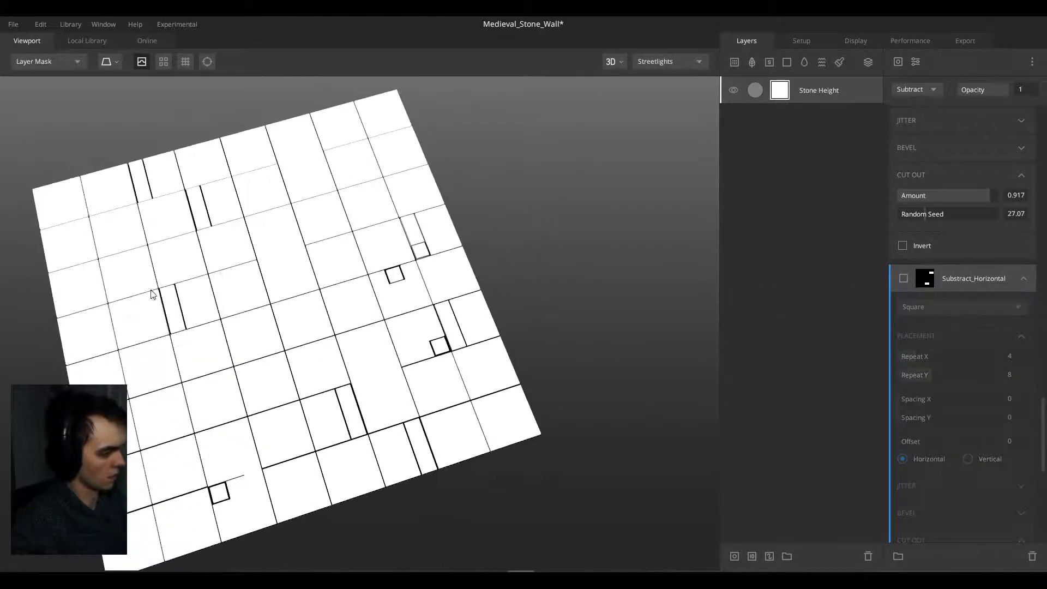
click(900, 279)
click(900, 278)
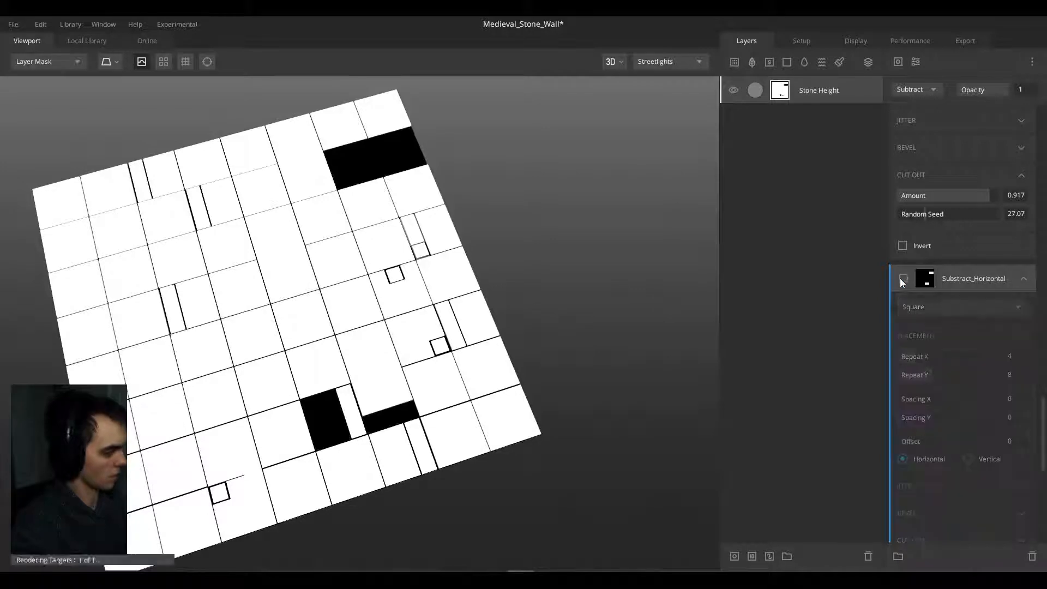
click(900, 279)
click(900, 279)
click(900, 278)
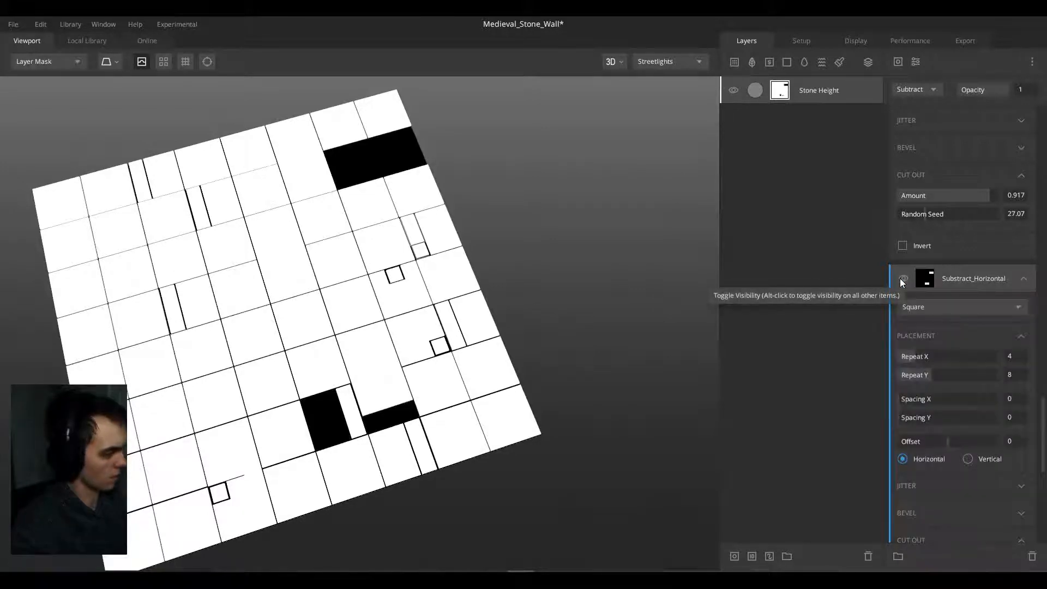
click(900, 279)
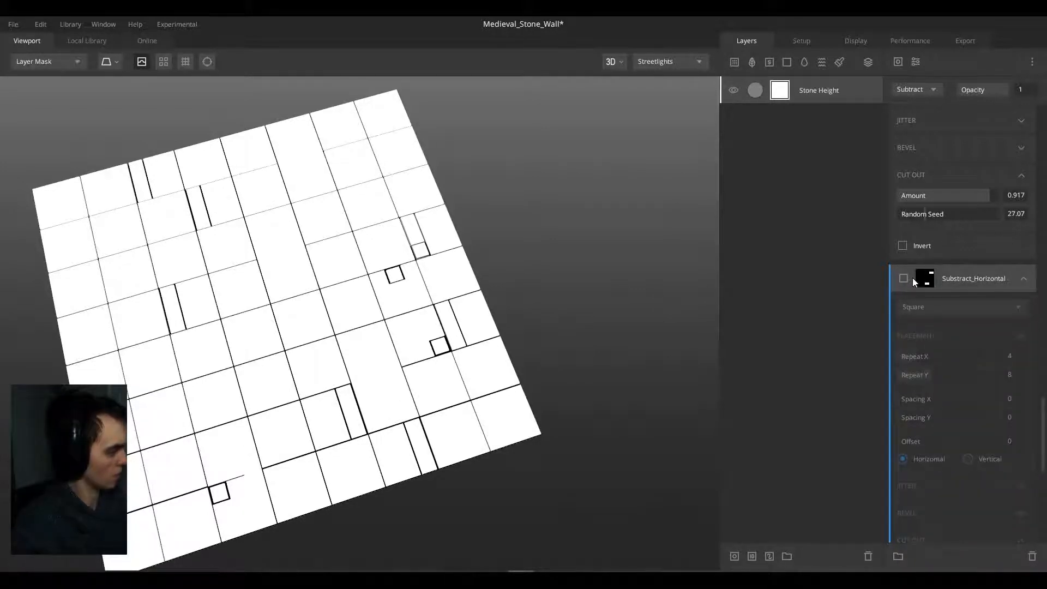
click(911, 278)
scroll(955, 270, up, 2)
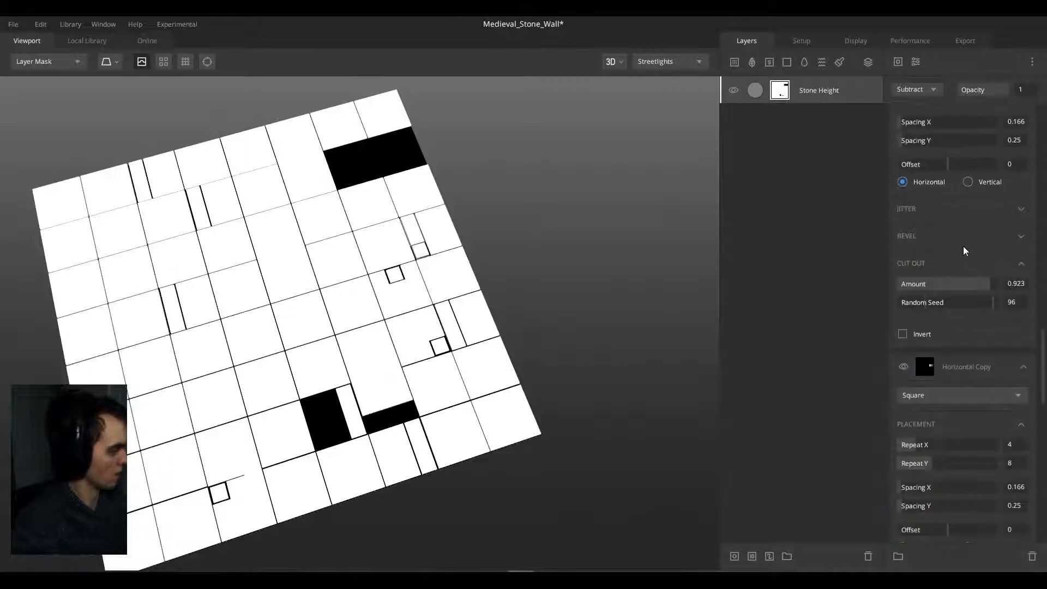
Step: Try the Normal and Max blend modes on the Horizontal Copy pattern and return it to Add
click(959, 360)
click(918, 91)
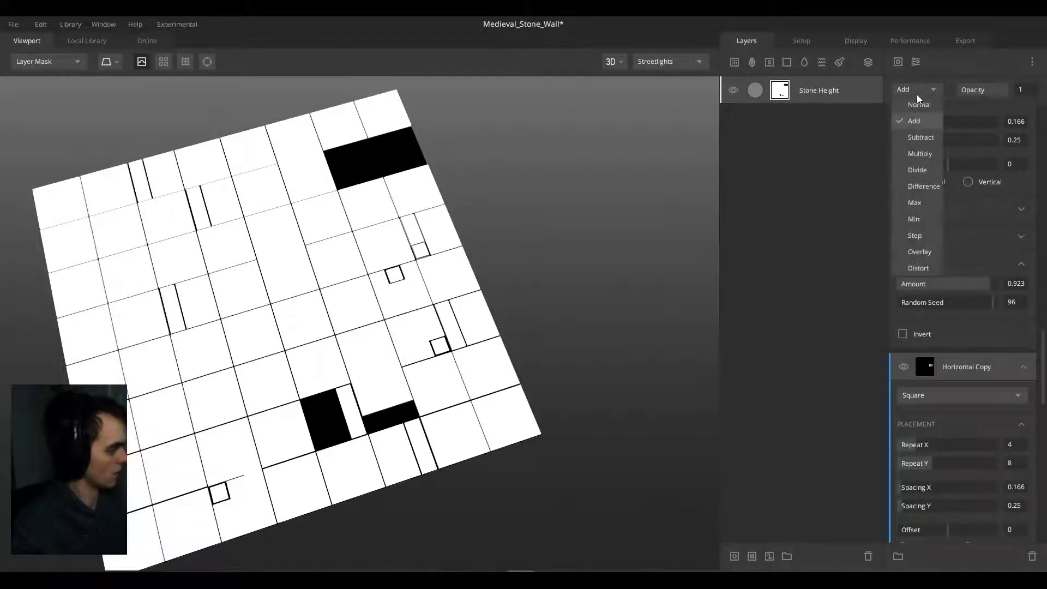
click(918, 109)
click(921, 90)
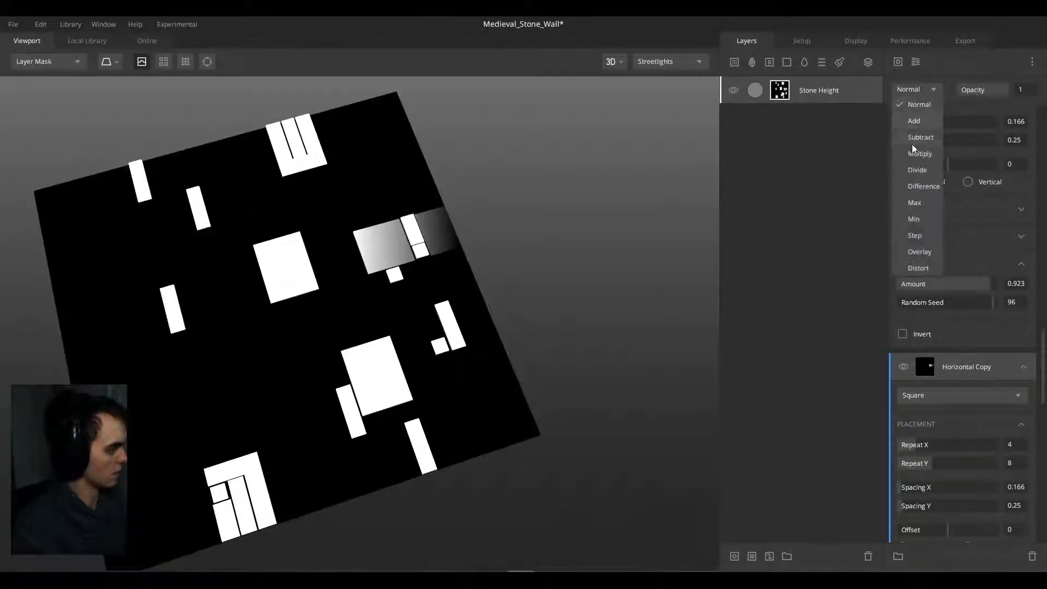
click(917, 202)
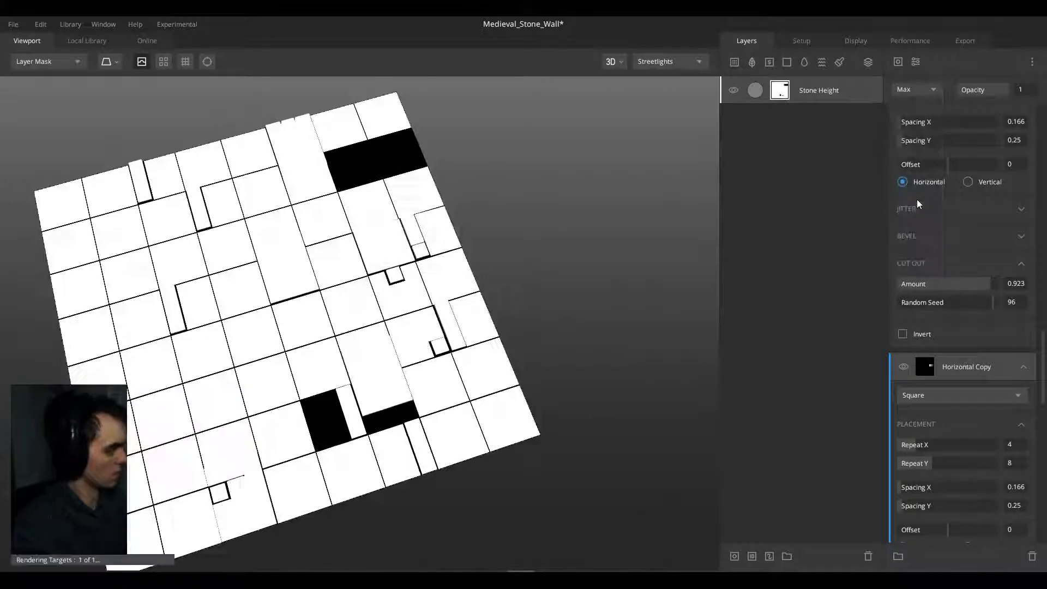
click(921, 92)
click(918, 120)
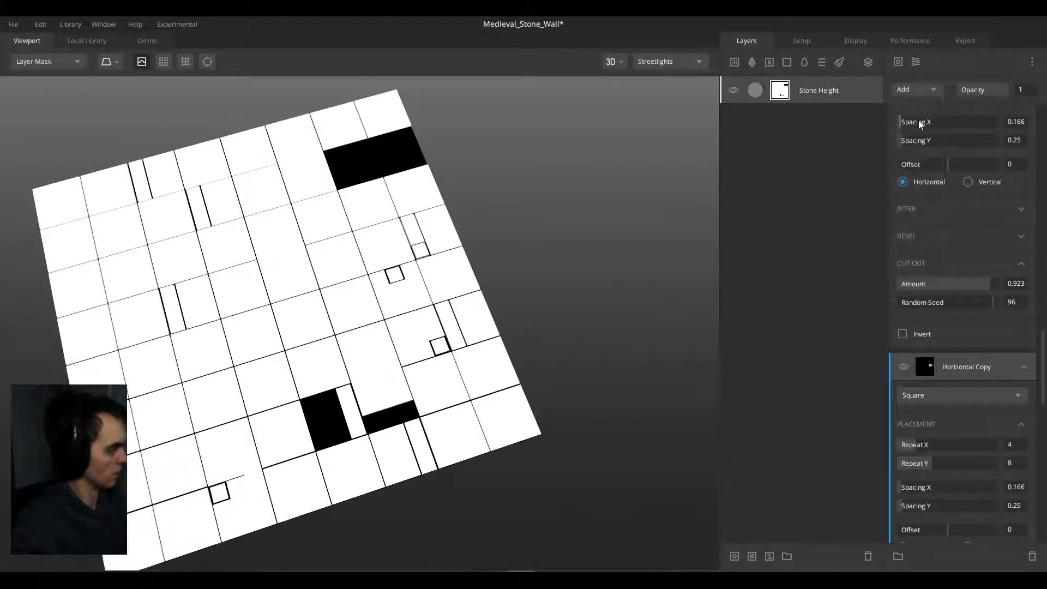
Step: Enable Gradient Jitter on the Substract_Horizontal pattern with its lower Angle at 0.5 and inspect the cut-out stones up close
scroll(931, 366, down, 5)
click(911, 349)
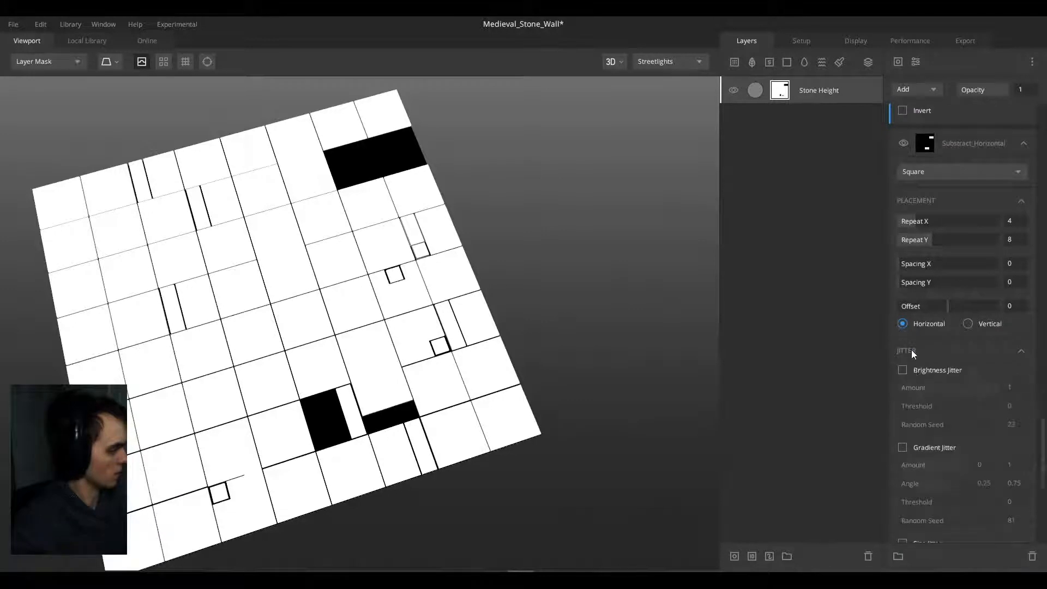
click(901, 447)
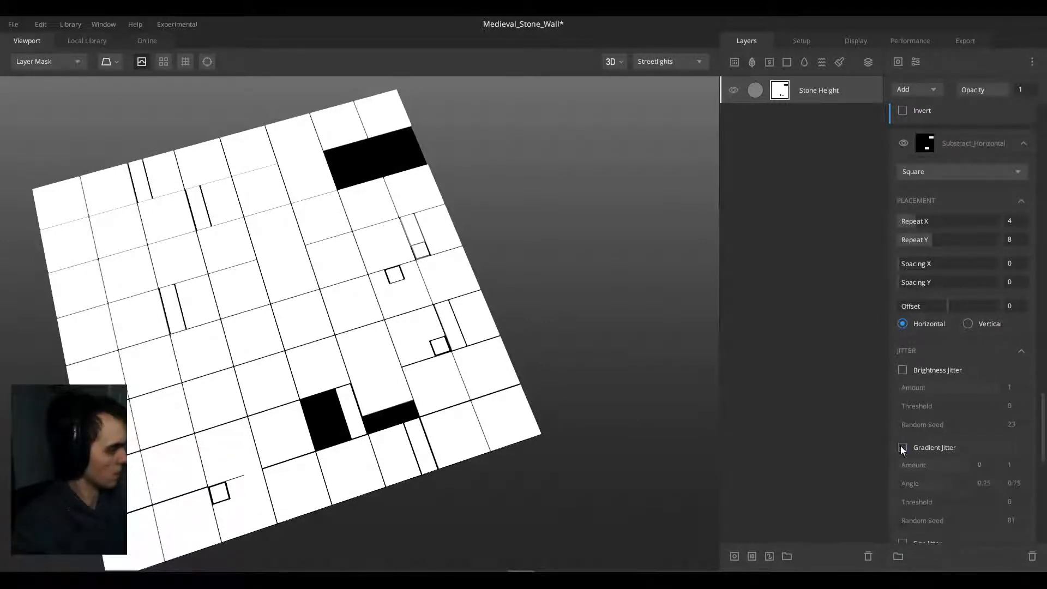
drag(916, 485, 895, 486)
drag(440, 353, 568, 283)
scroll(236, 282, up, 5)
drag(129, 272, 224, 282)
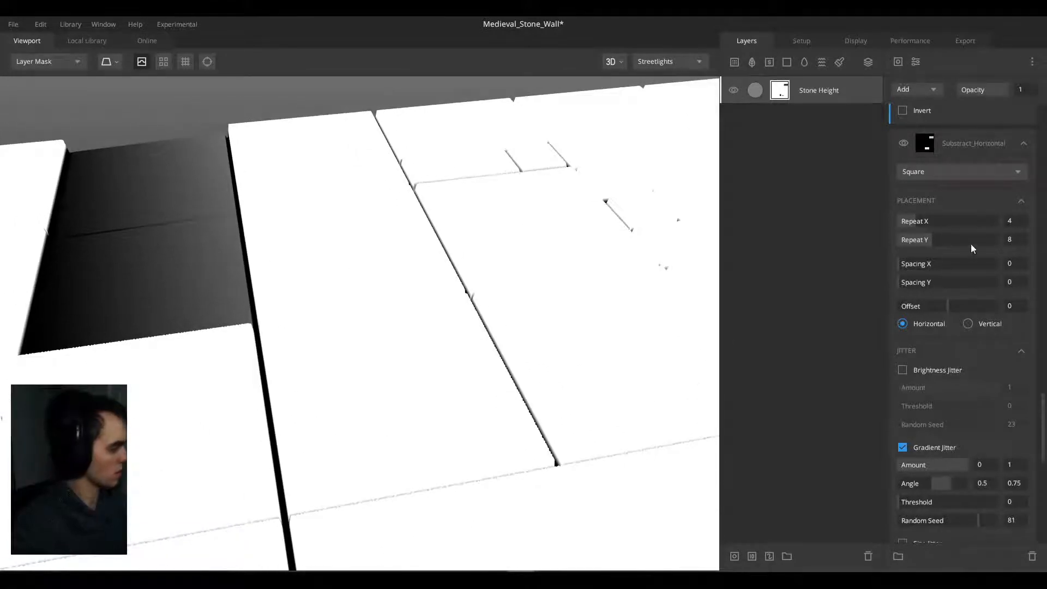
Step: Turn off Gradient Jitter for the Substract_Horizontal pattern
click(989, 148)
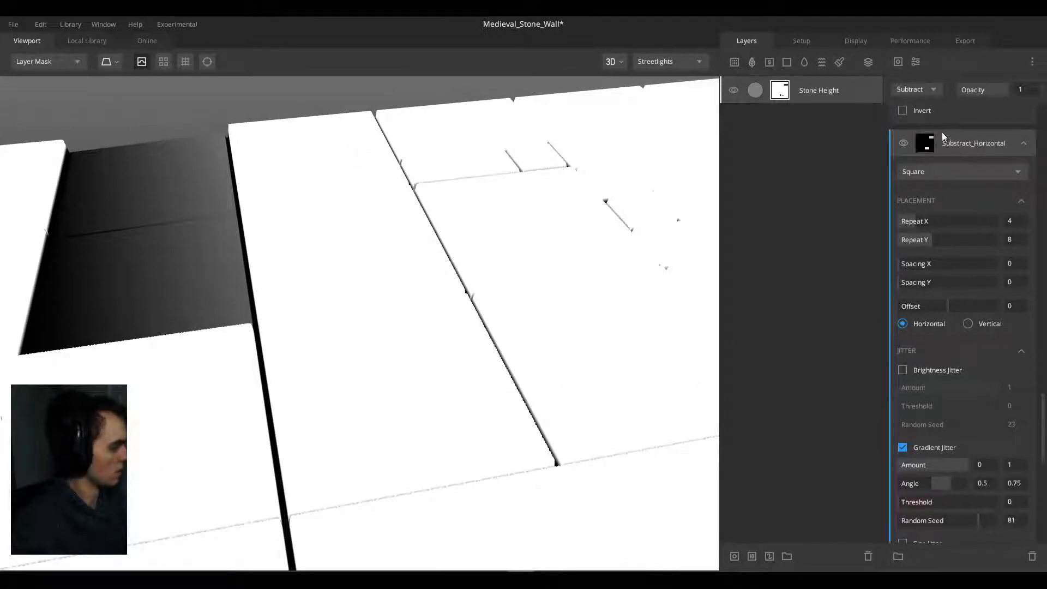
scroll(964, 175, up, 5)
scroll(963, 185, down, 10)
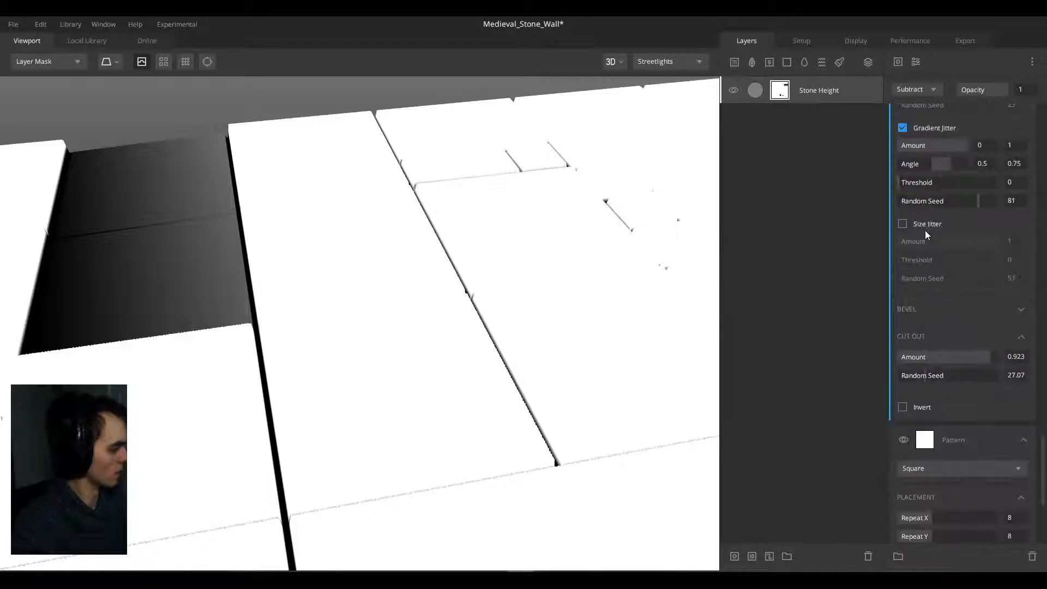
click(902, 127)
Step: Set the Horizontal Copy pattern's blend mode to Normal and view its stones without the layers beneath
scroll(941, 204, up, 5)
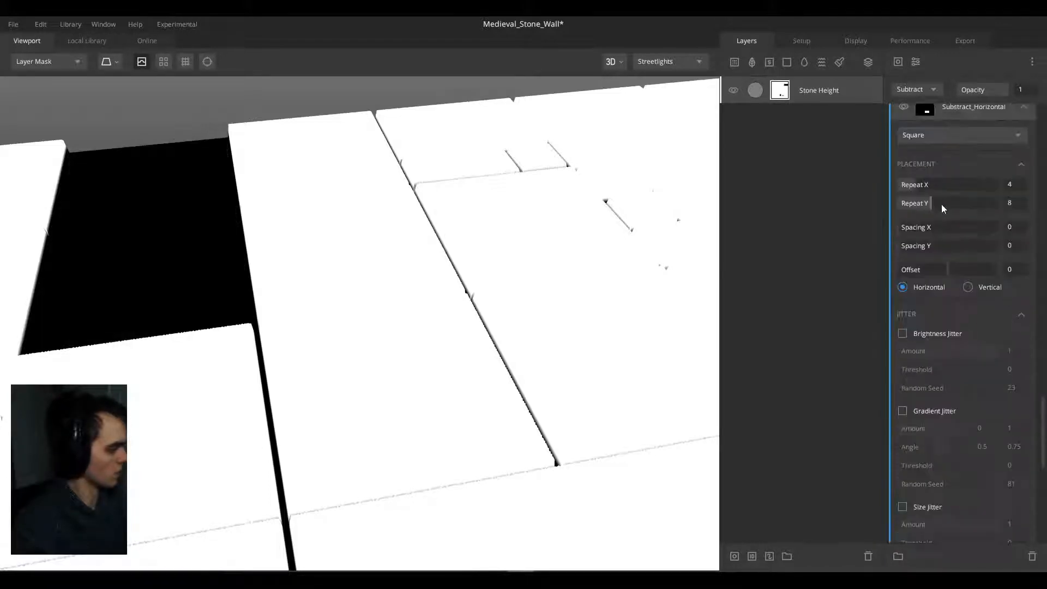
scroll(941, 204, up, 2)
scroll(948, 218, up, 6)
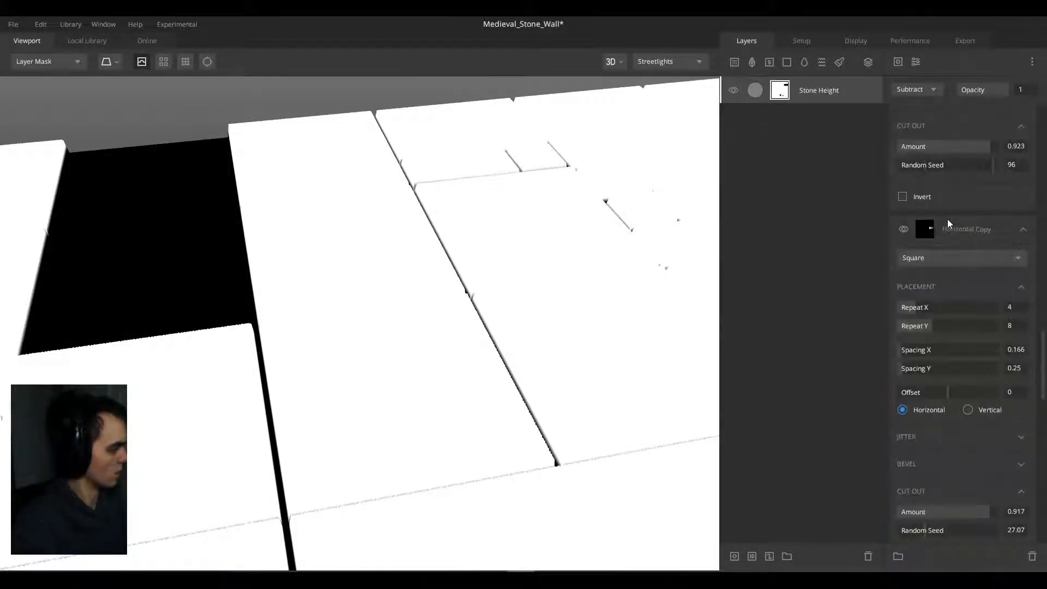
click(919, 90)
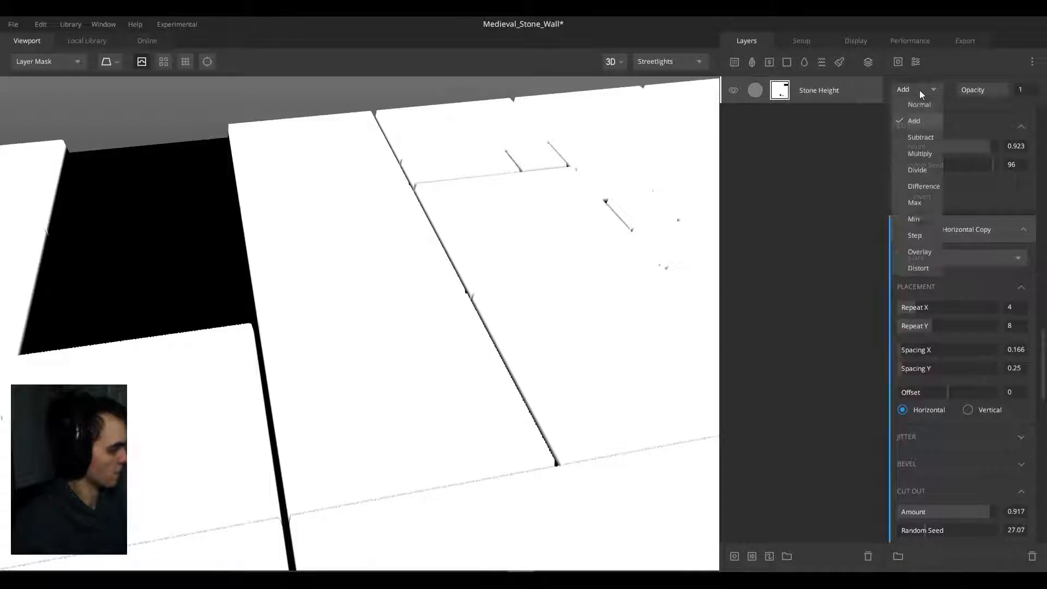
click(915, 104)
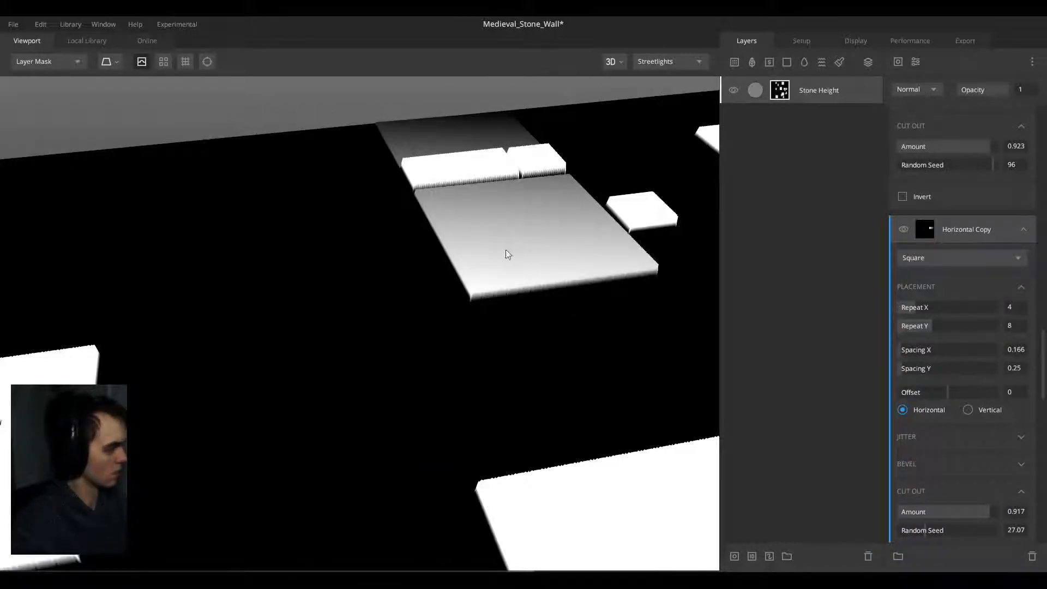
scroll(533, 252, down, 2)
scroll(927, 306, down, 5)
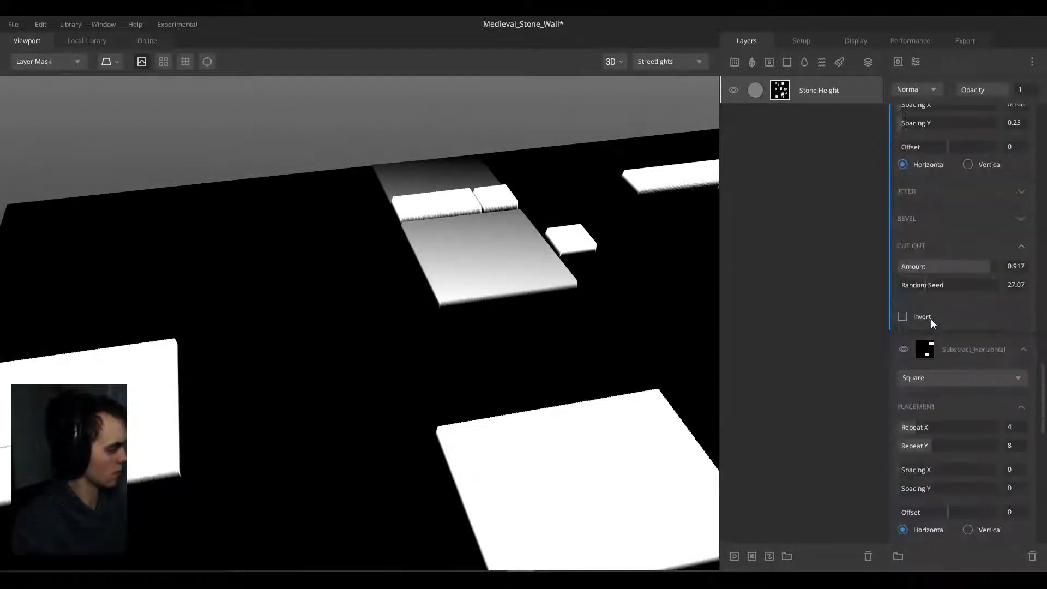
Step: Try inverting the Horizontal Copy pattern, turn Invert off again and inspect its stones from another angle
click(903, 317)
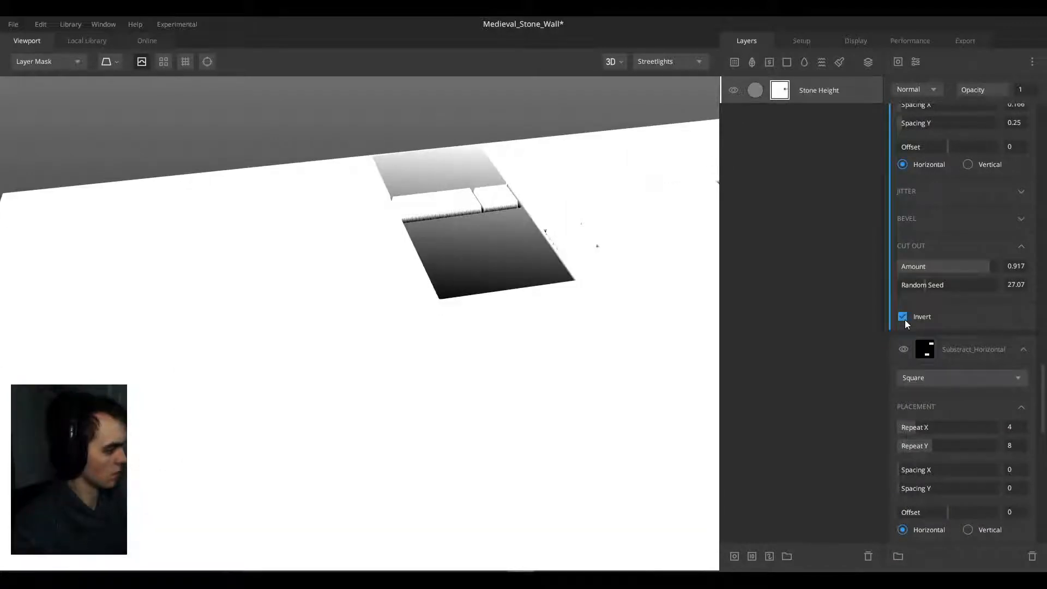
click(903, 317)
scroll(505, 322, down, 5)
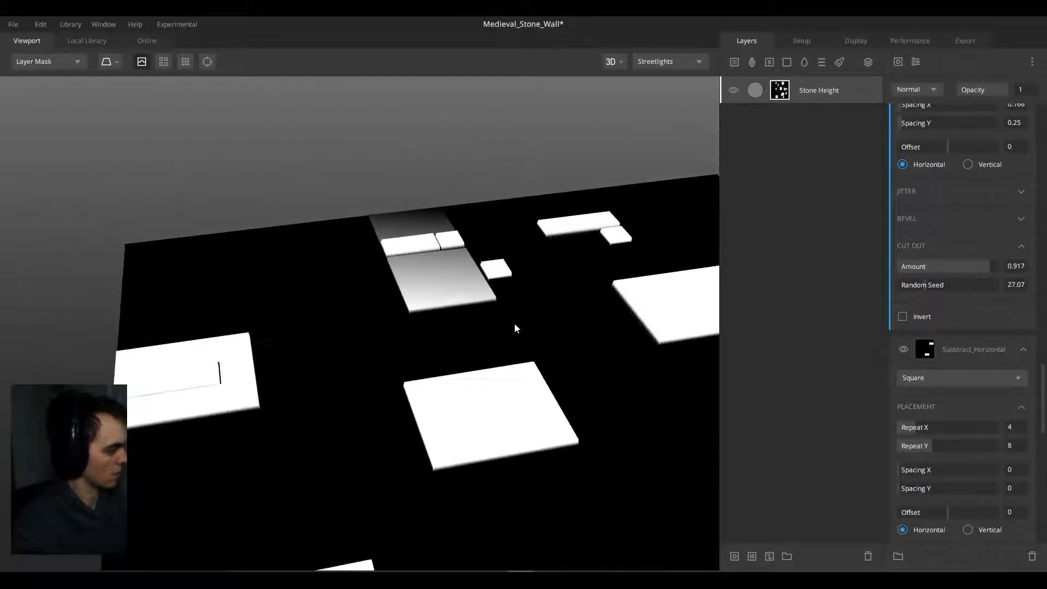
drag(515, 323, 526, 298)
Step: Restore the Horizontal Copy pattern's blend mode to Add
click(917, 93)
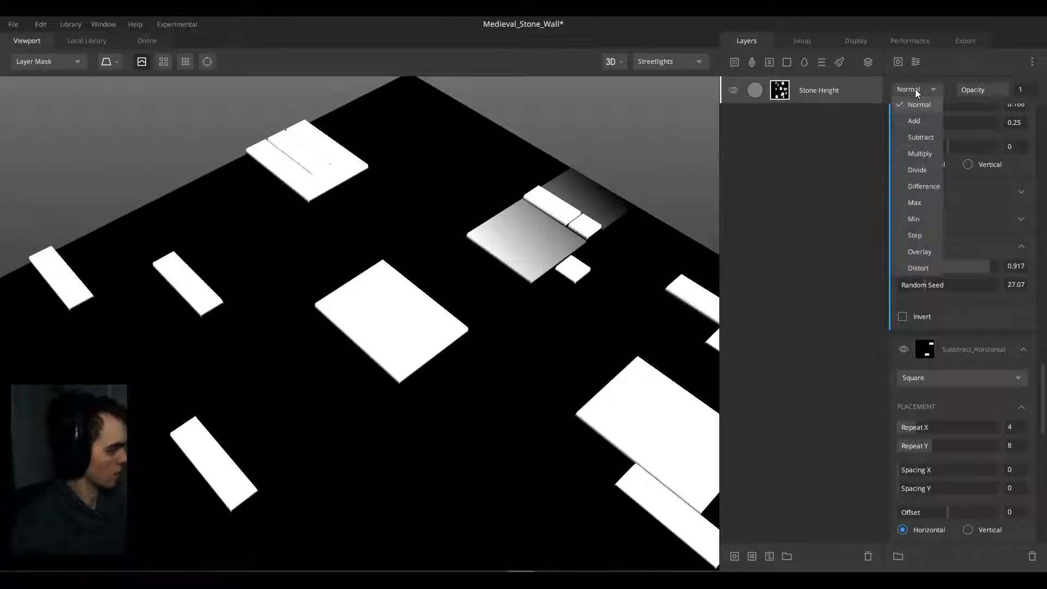
click(917, 93)
click(917, 93)
click(913, 121)
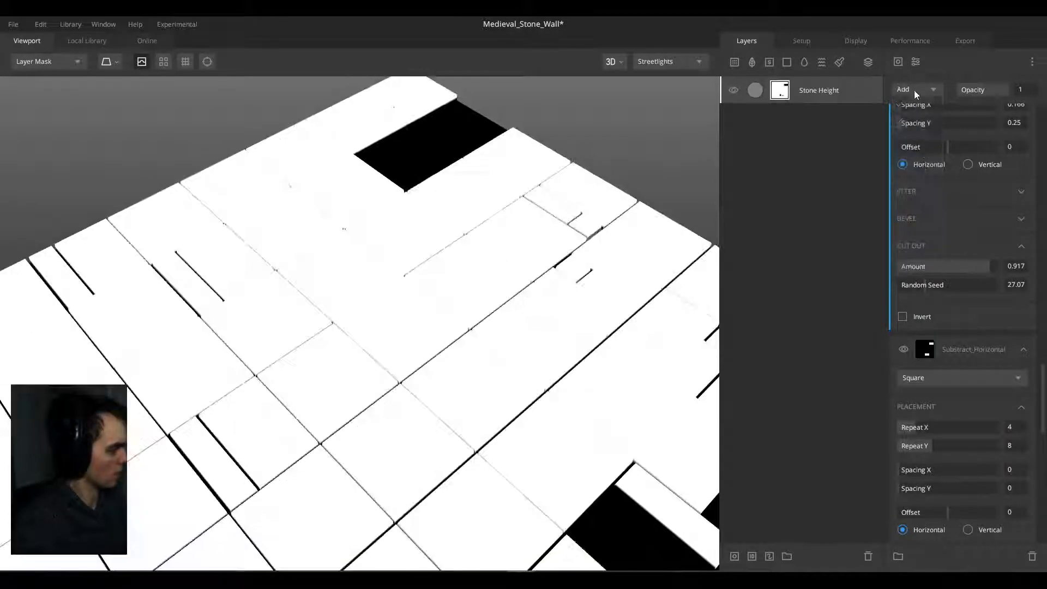
click(914, 88)
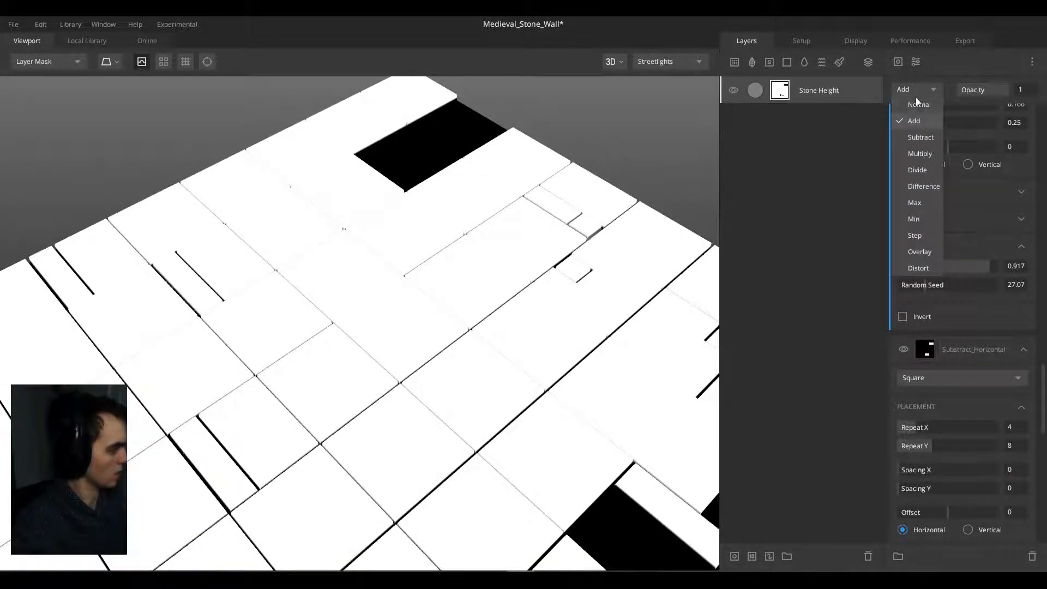
click(915, 92)
Step: Examine the whole stone layout and compare the placement and cut-out settings of Horizontal Copy, Substract_Horizontal and the neighbouring patterns
scroll(914, 198, up, 5)
scroll(425, 300, down, 3)
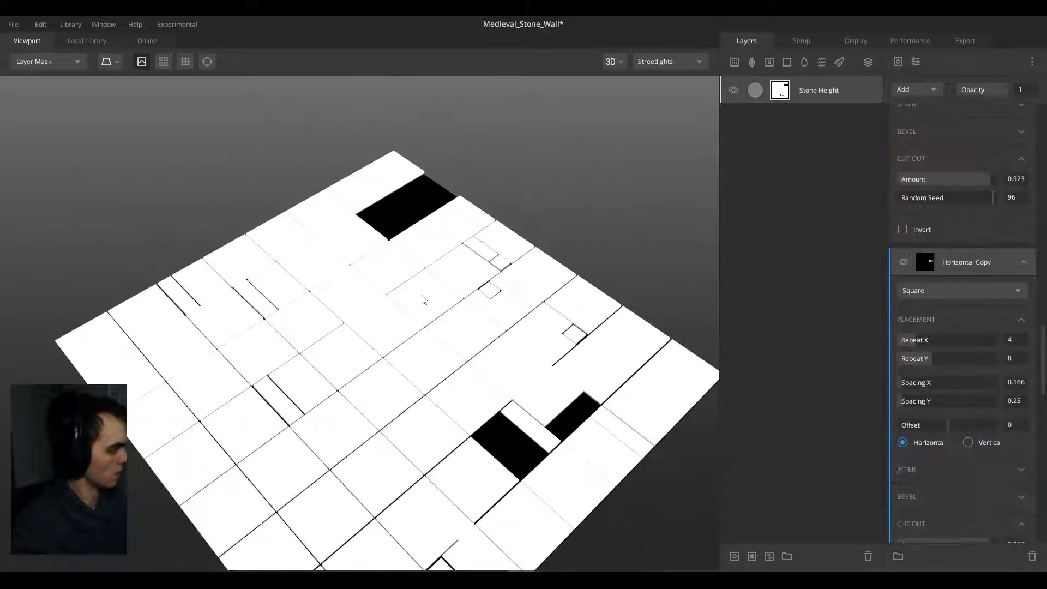
drag(424, 300, 353, 376)
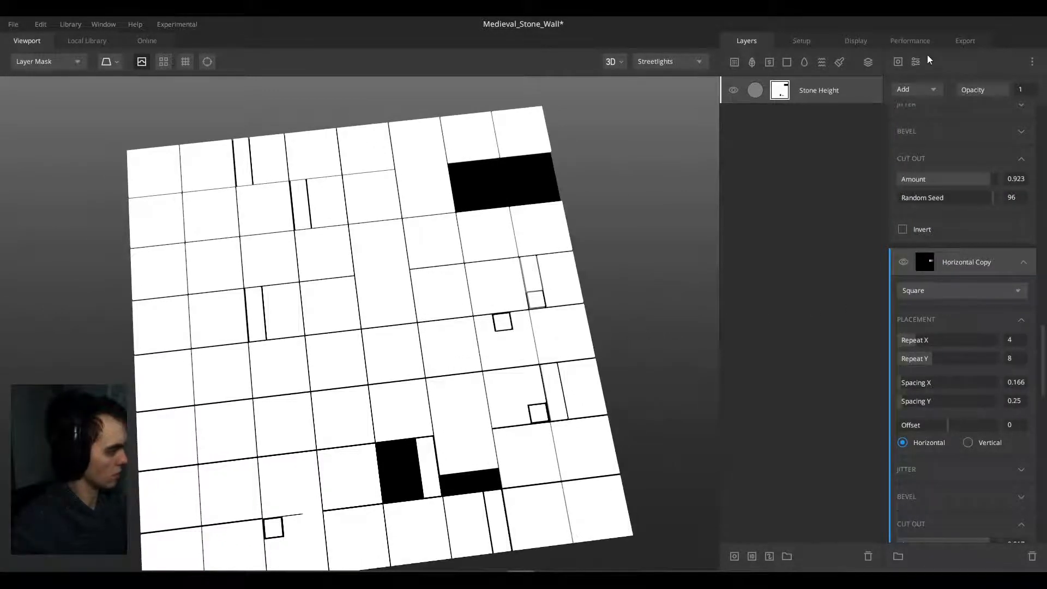
scroll(914, 361, down, 6)
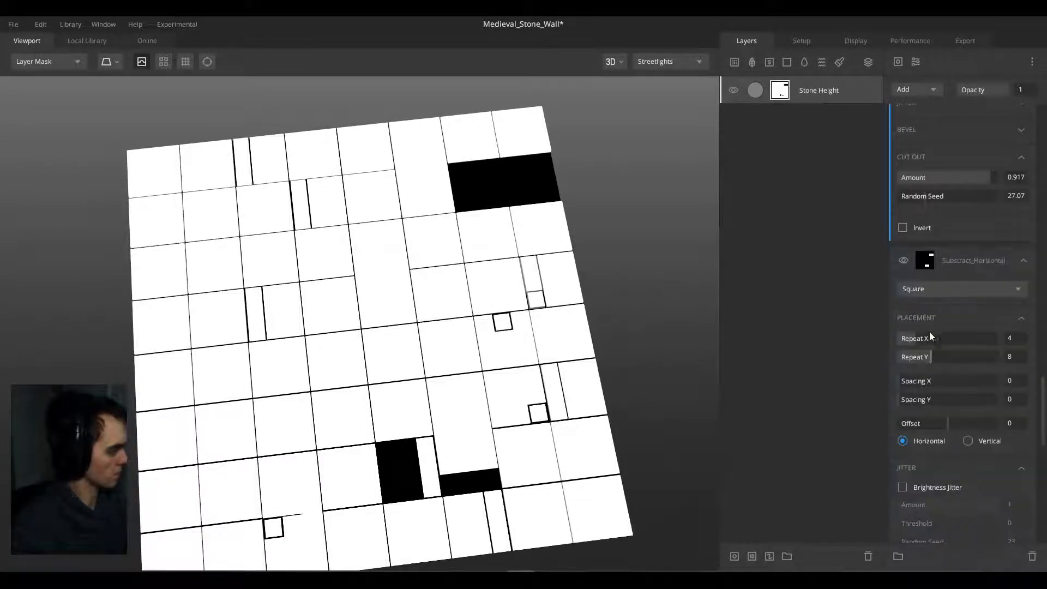
scroll(934, 264, down, 6)
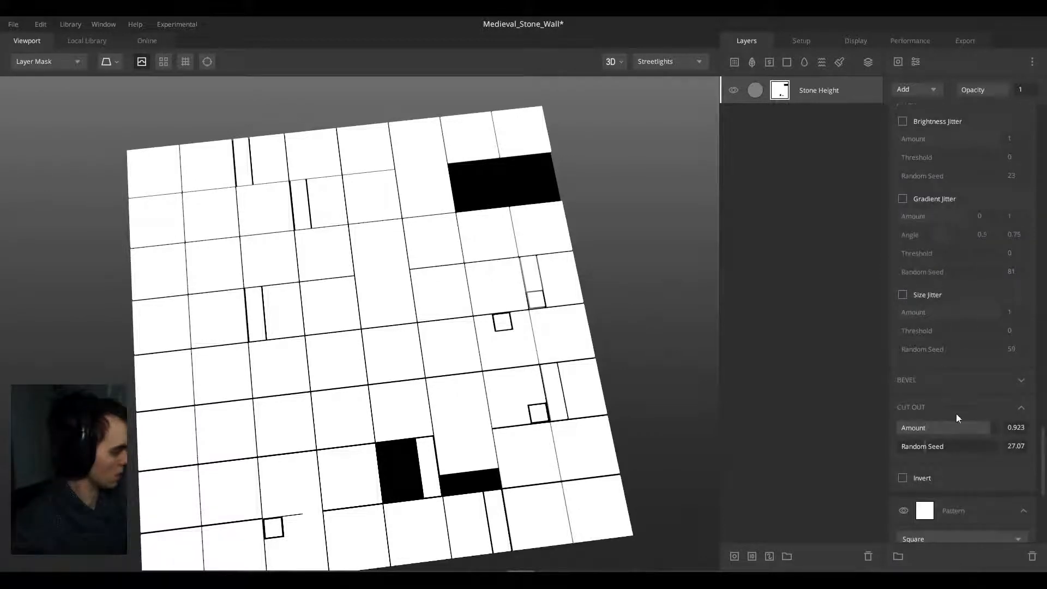
scroll(976, 433, up, 6)
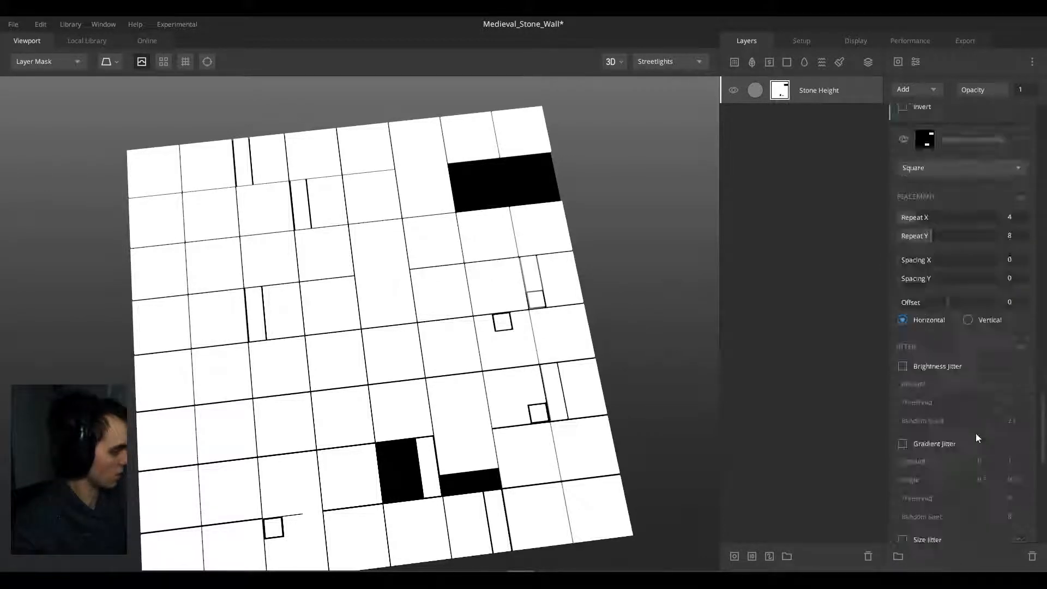
scroll(997, 274, up, 3)
scroll(994, 284, down, 5)
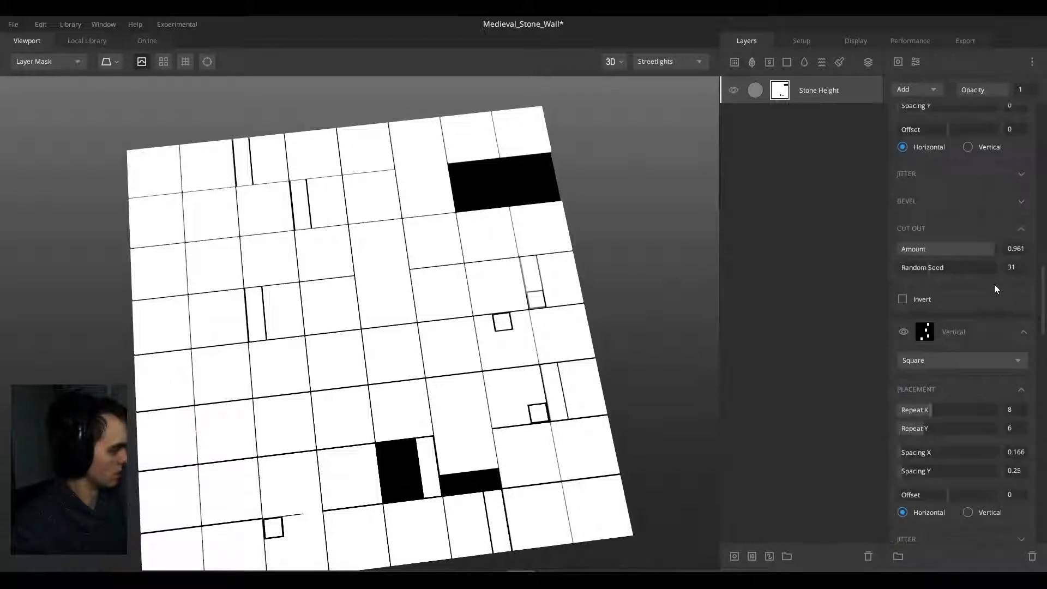
scroll(994, 289, down, 6)
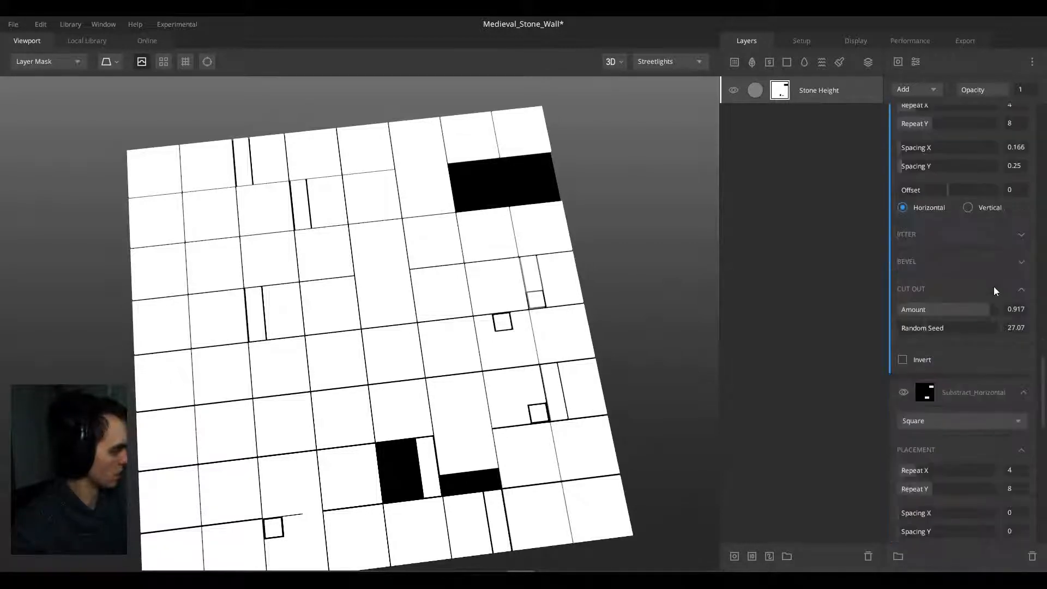
scroll(993, 289, up, 1)
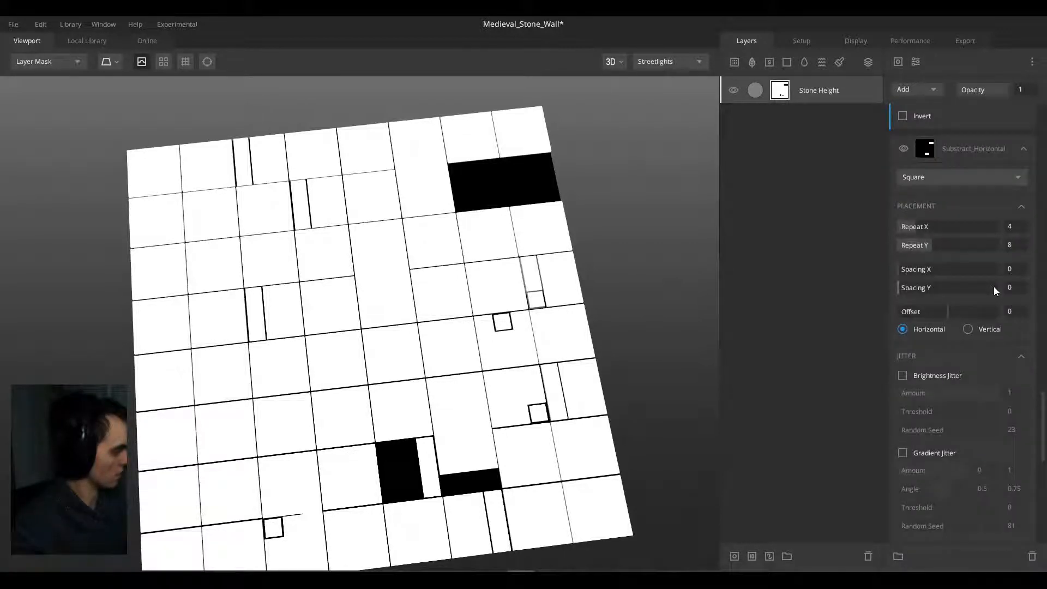
Step: Collapse Substract_Horizontal's Jitter settings and apply its Cut Out Amount of 0.923 to the Horizontal Copy pattern
click(1015, 355)
scroll(988, 384, up, 2)
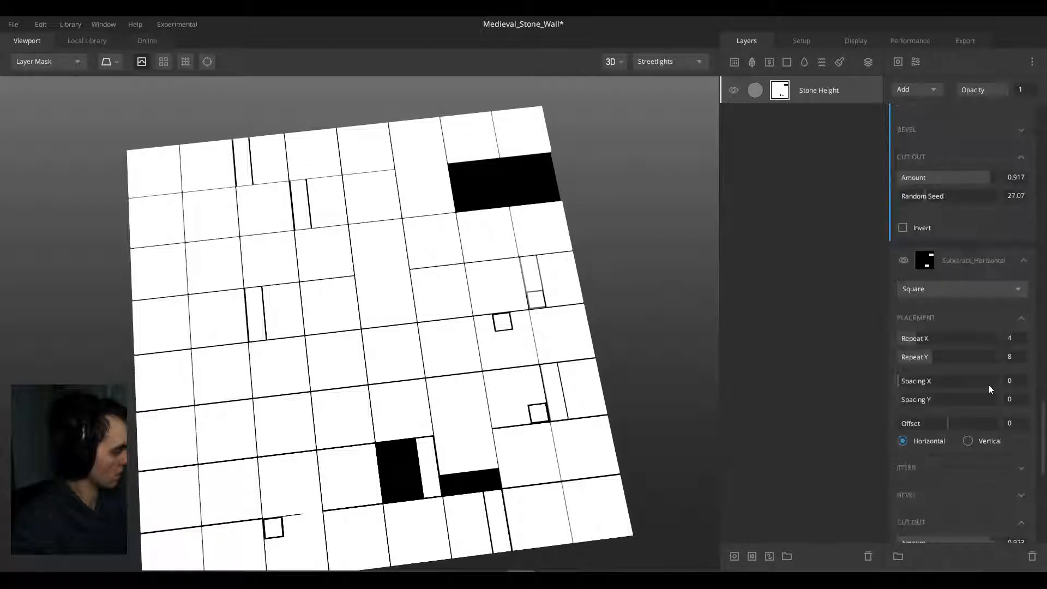
scroll(988, 385, down, 2)
scroll(1016, 358, up, 2)
scroll(1026, 337, down, 2)
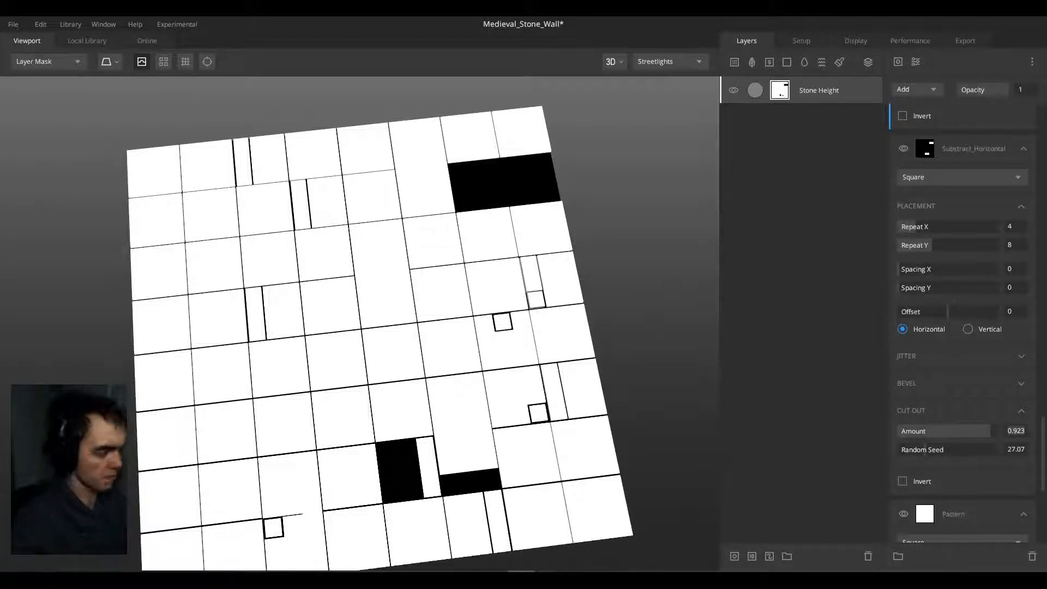
scroll(1023, 432, up, 2)
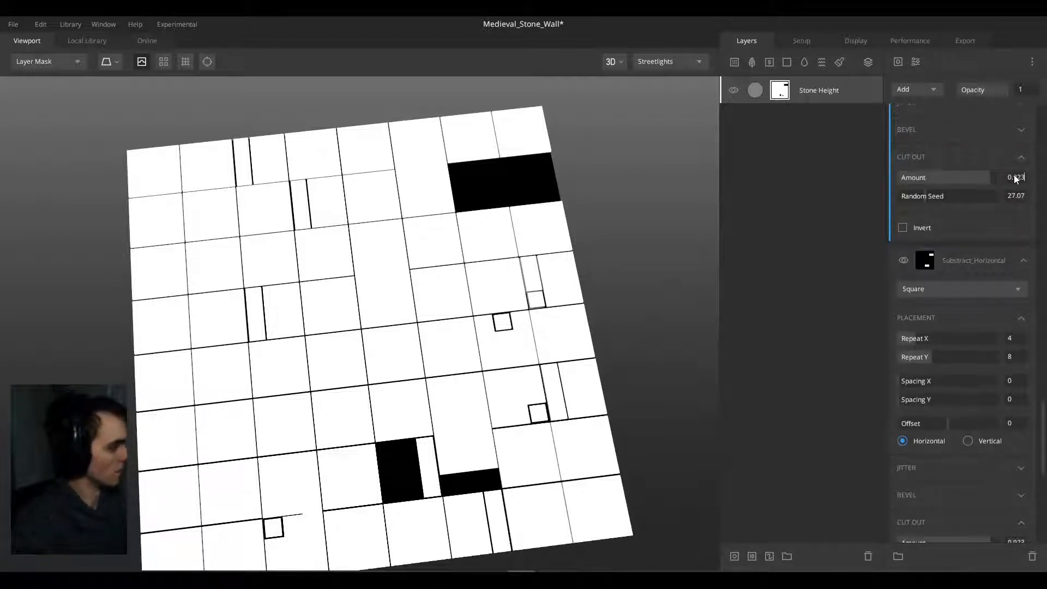
Step: Collapse and reopen the Horizontal Copy's Cut Out settings and try its Invert option on and off
click(981, 157)
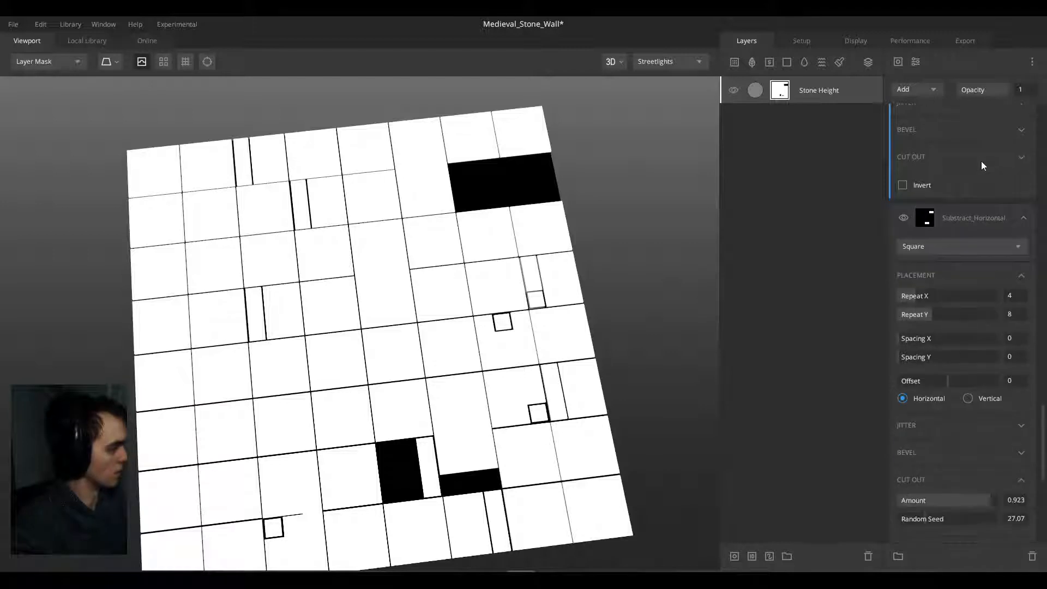
click(981, 161)
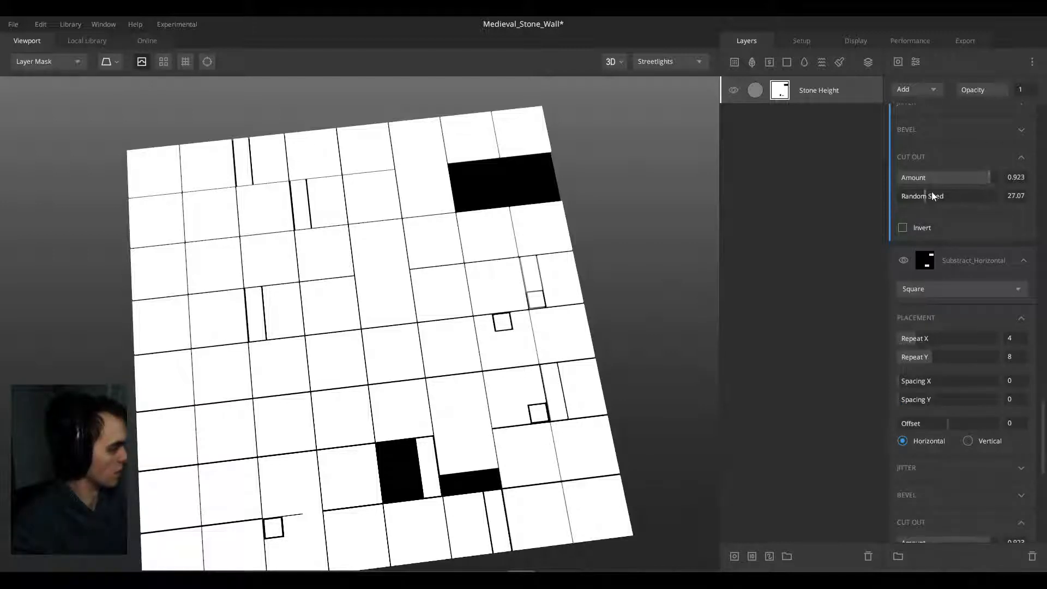
click(902, 228)
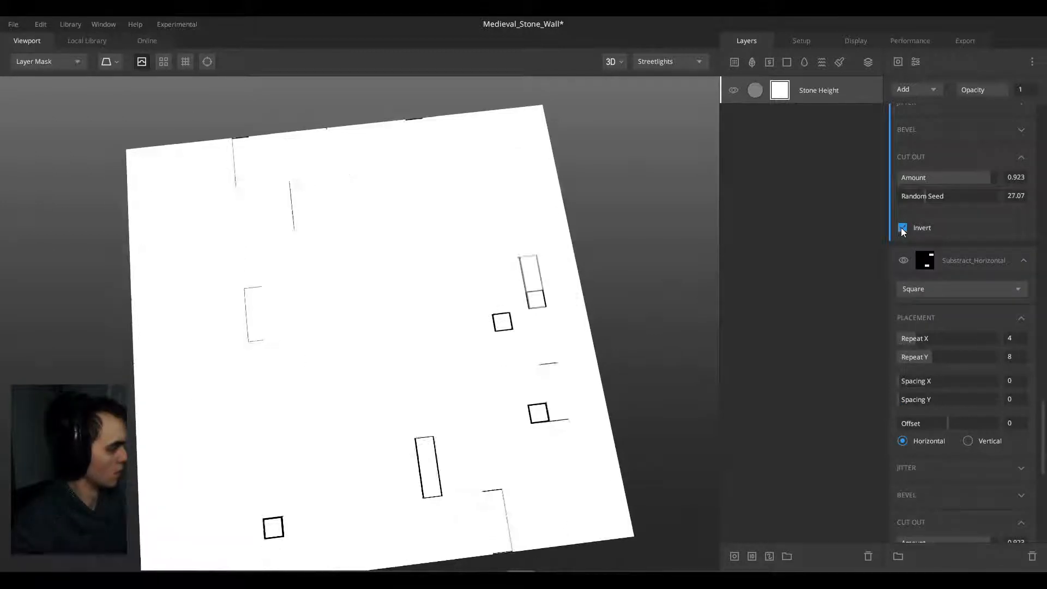
click(902, 228)
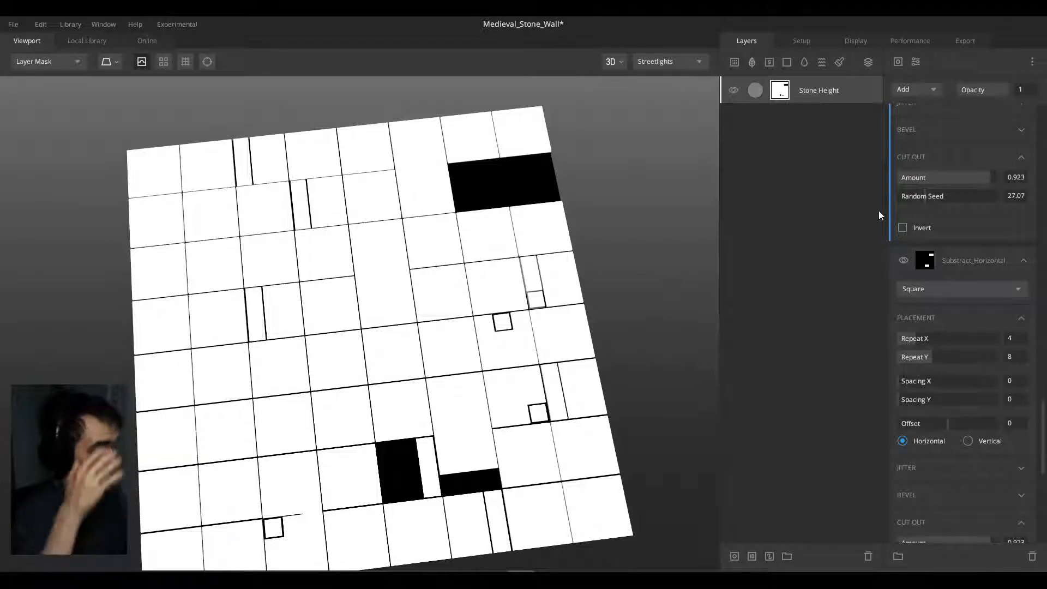
scroll(927, 199, up, 5)
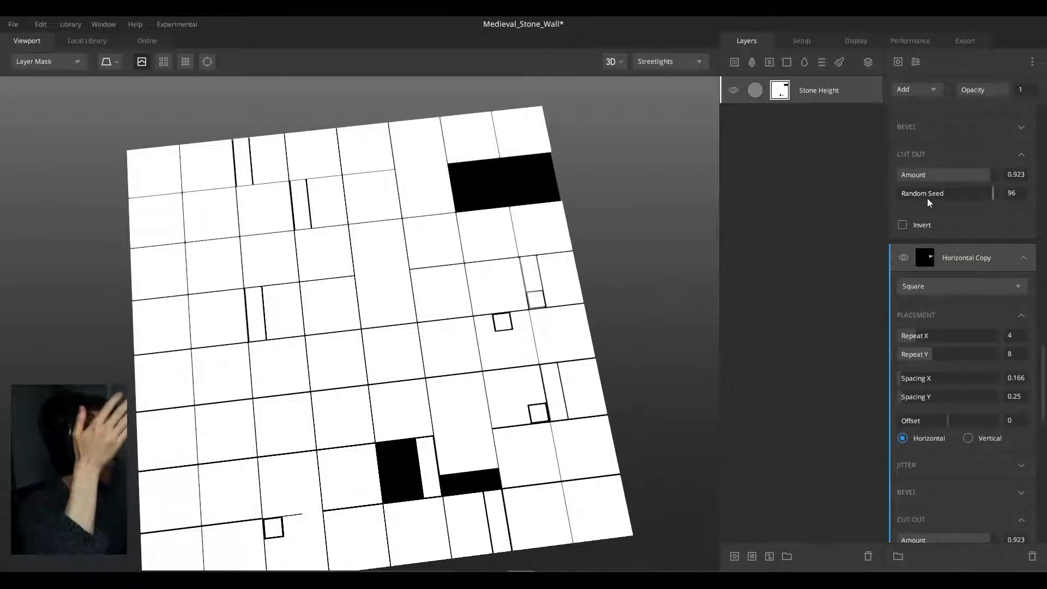
Step: Delete the Stone Height layer and add a new solid layer in its place
scroll(931, 208, up, 10)
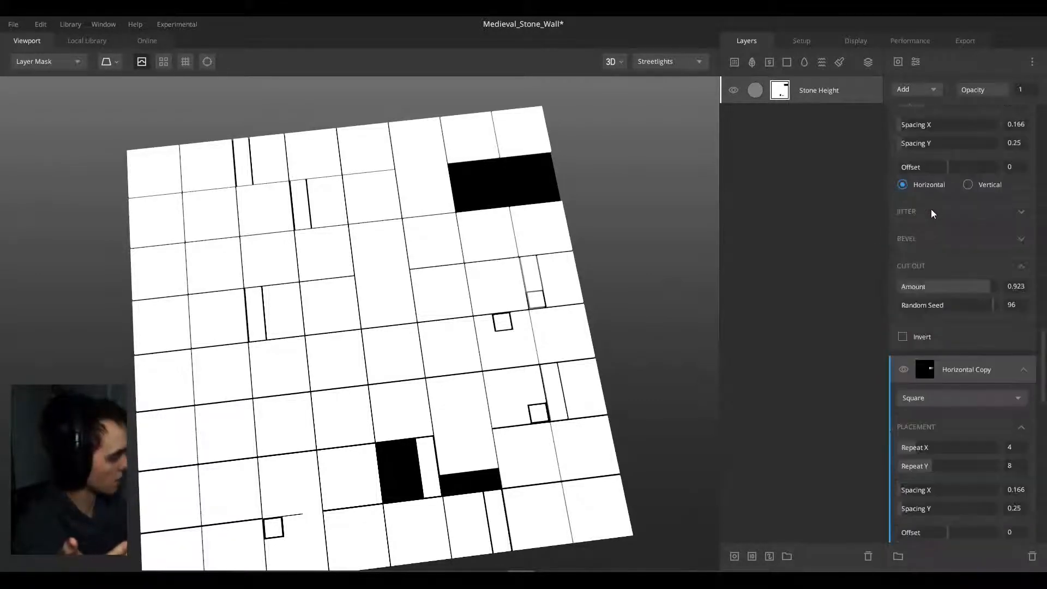
scroll(930, 208, up, 10)
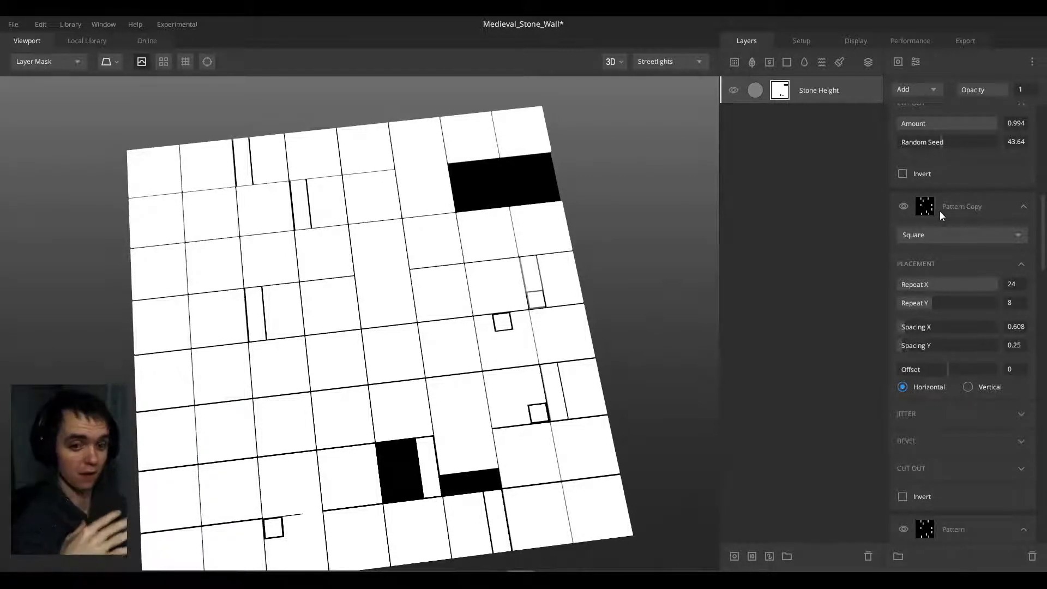
scroll(940, 213, down, 7)
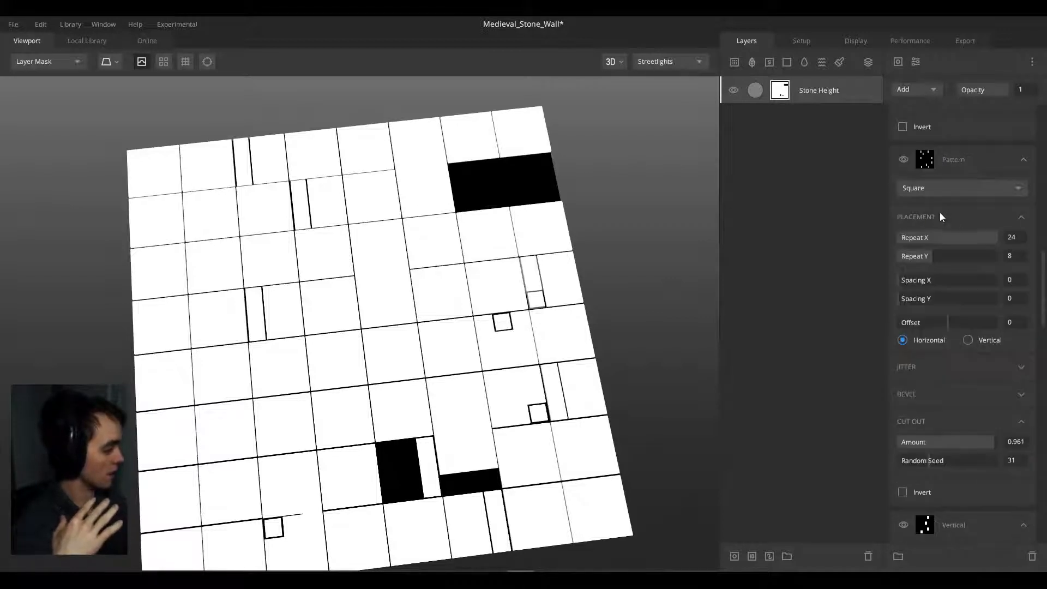
scroll(940, 213, down, 5)
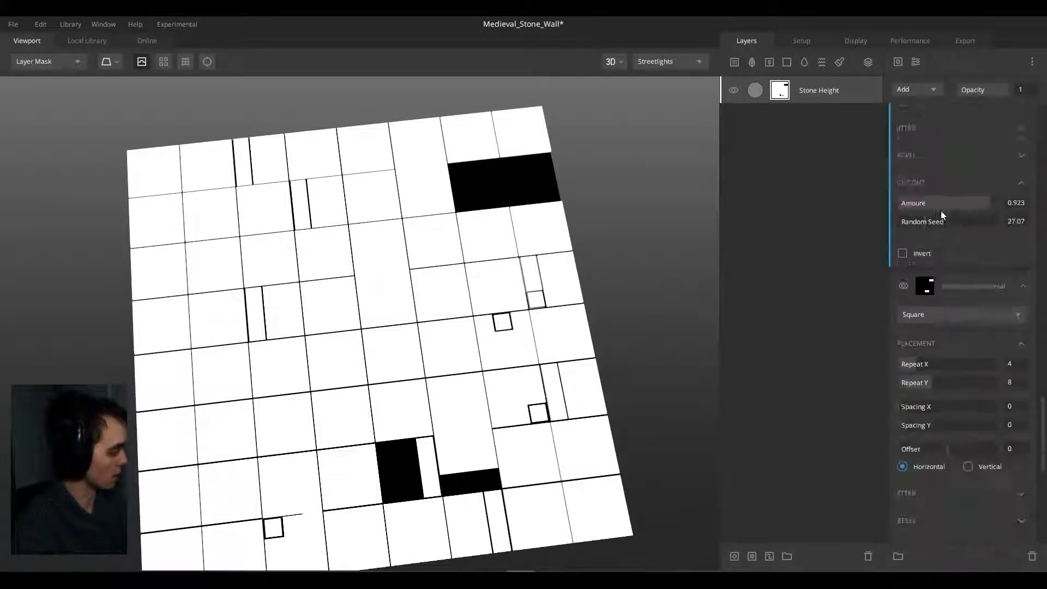
scroll(940, 212, down, 4)
scroll(941, 210, down, 2)
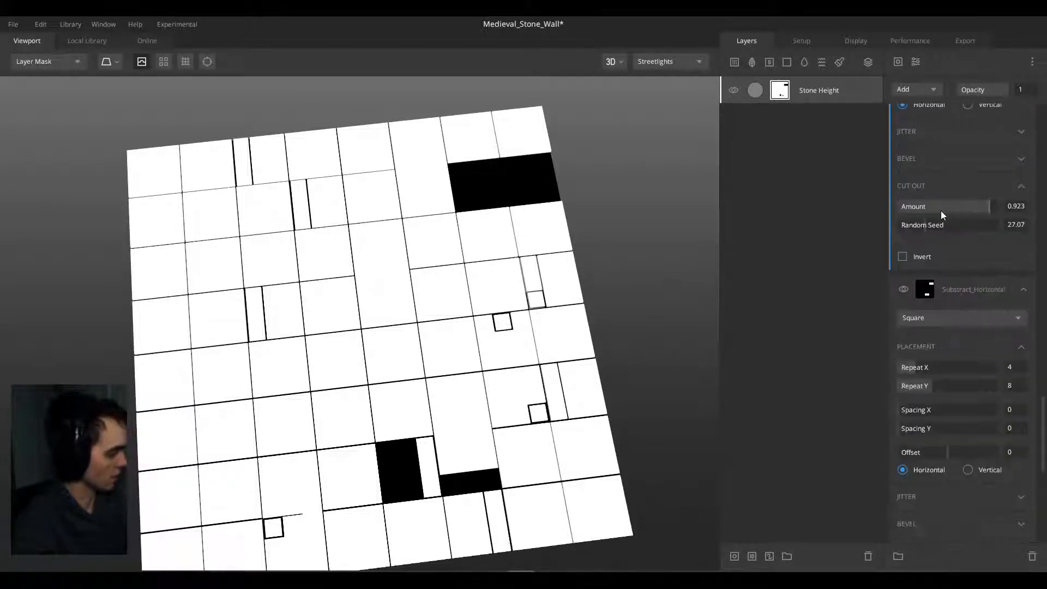
click(809, 100)
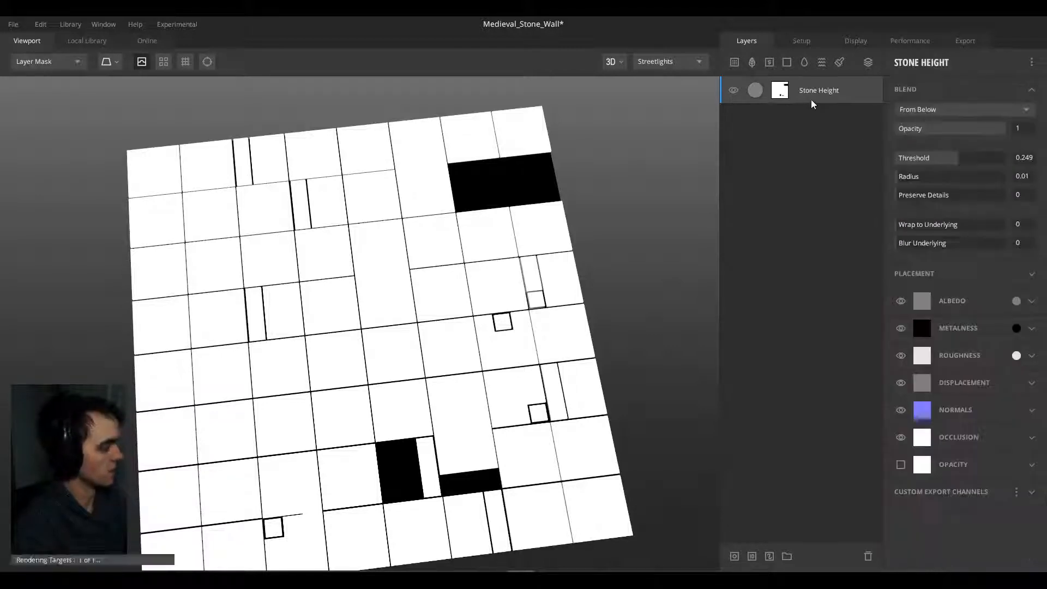
key(Delete)
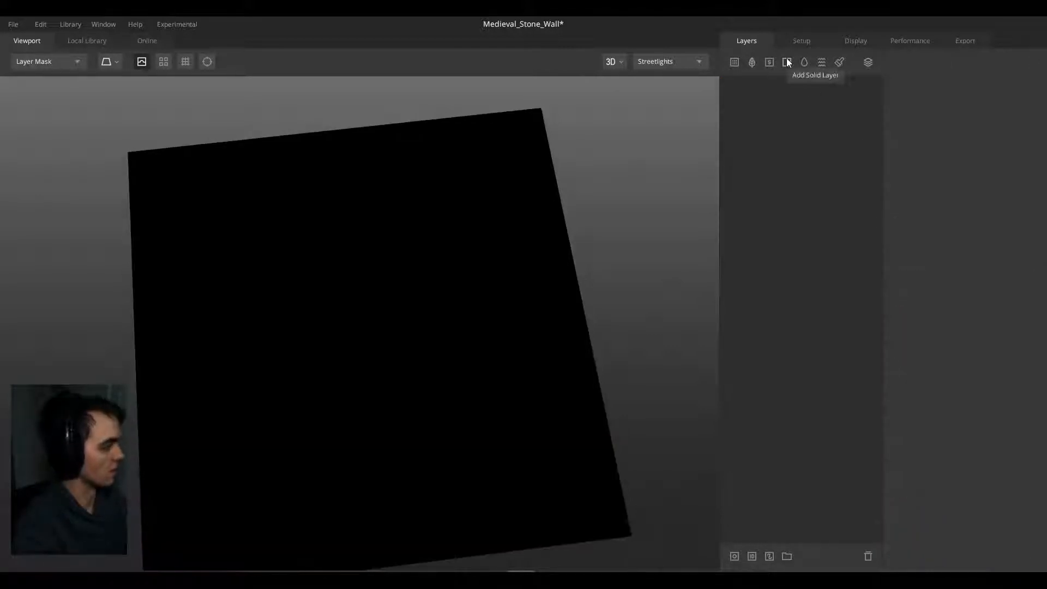
click(787, 61)
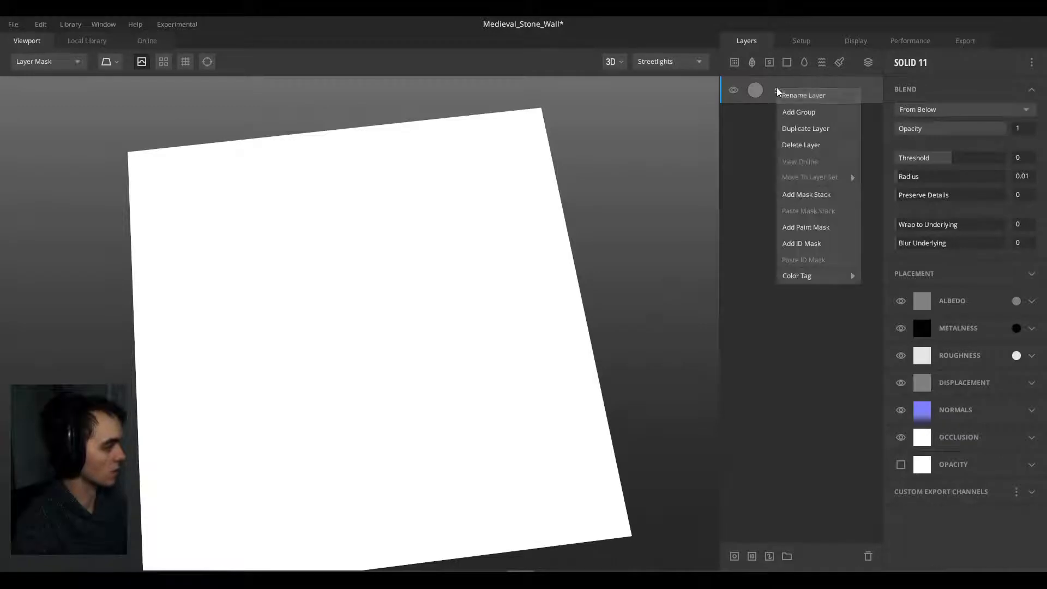
Step: Add a paint mask to the new solid layer
right_click(778, 89)
click(806, 227)
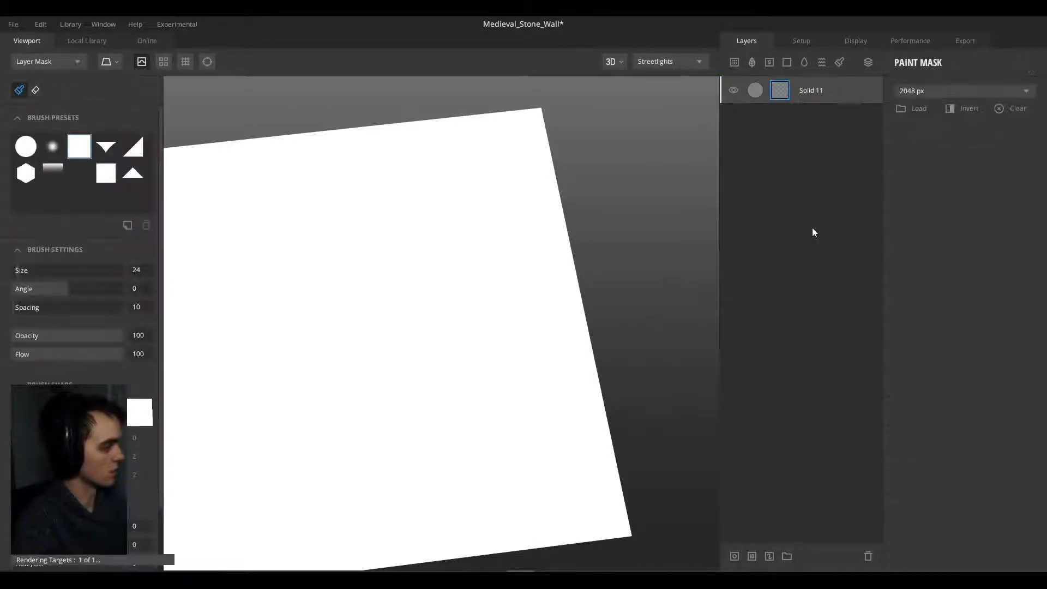
Step: Show the surface in the PBR Metalness view and set the solid layer's blend Threshold to 0.408
mouse_move(394, 289)
alt+mouse_down()
mouse_move(352, 311)
mouse_move(382, 290)
alt+mouse_up()
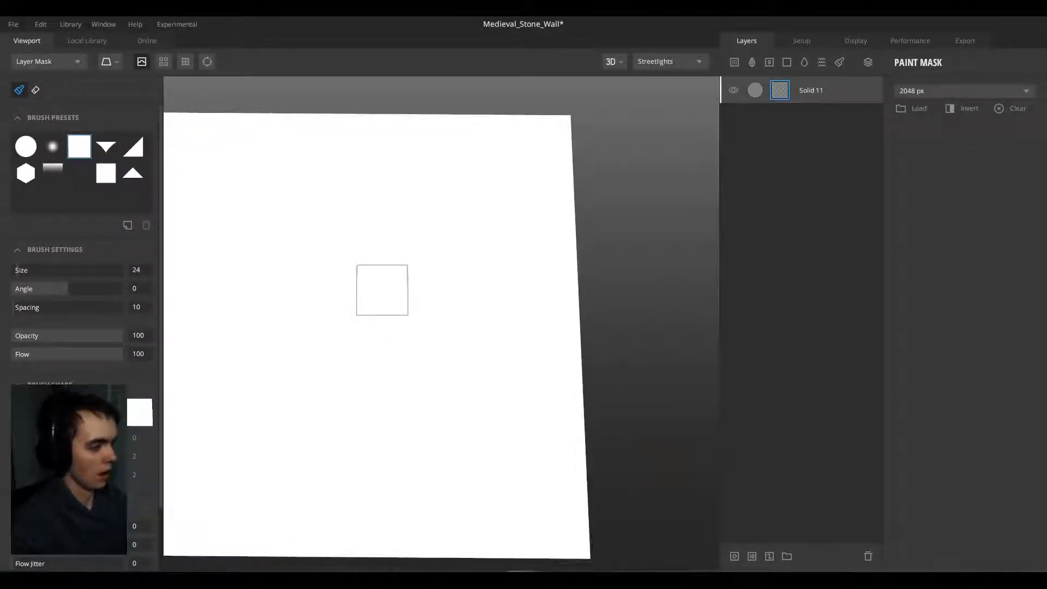
key(m)
alt+middle_drag(328, 266, 392, 253)
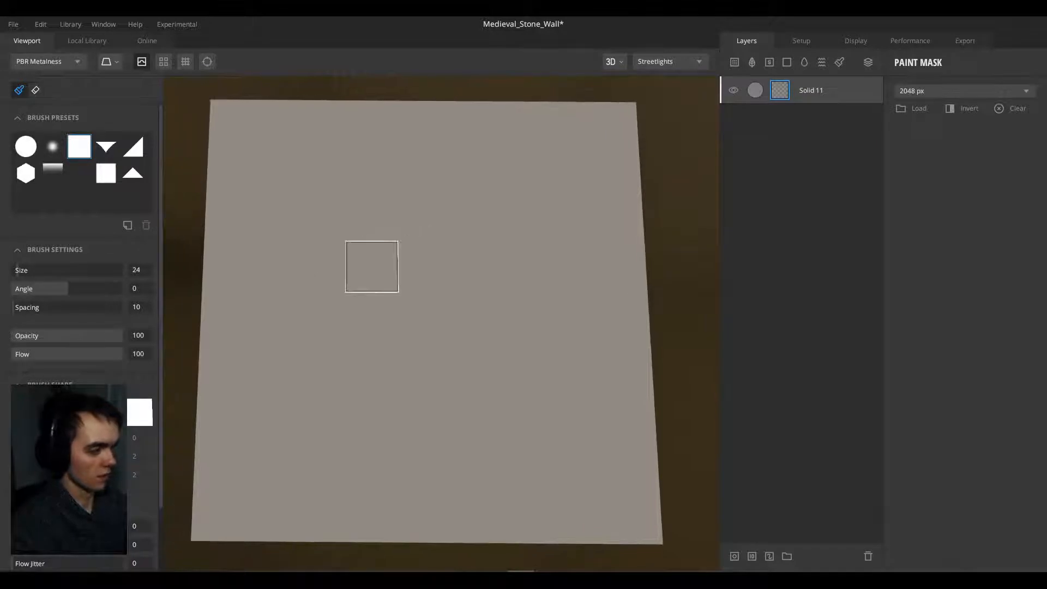
click(812, 90)
drag(954, 154, 959, 155)
Step: Replace the solid layer's paint mask with an empty mask stack
click(781, 90)
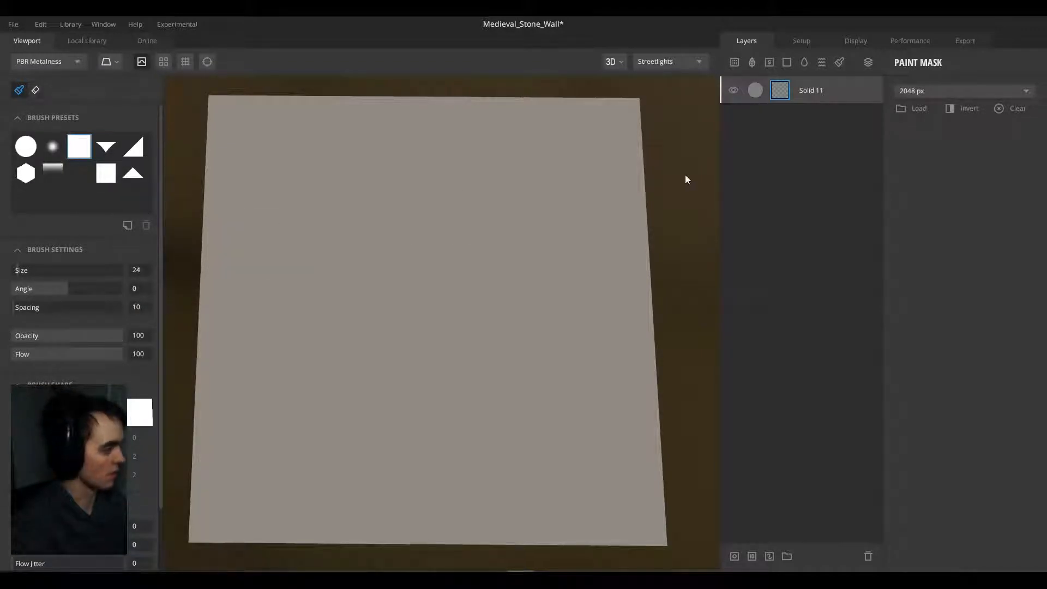
key(Delete)
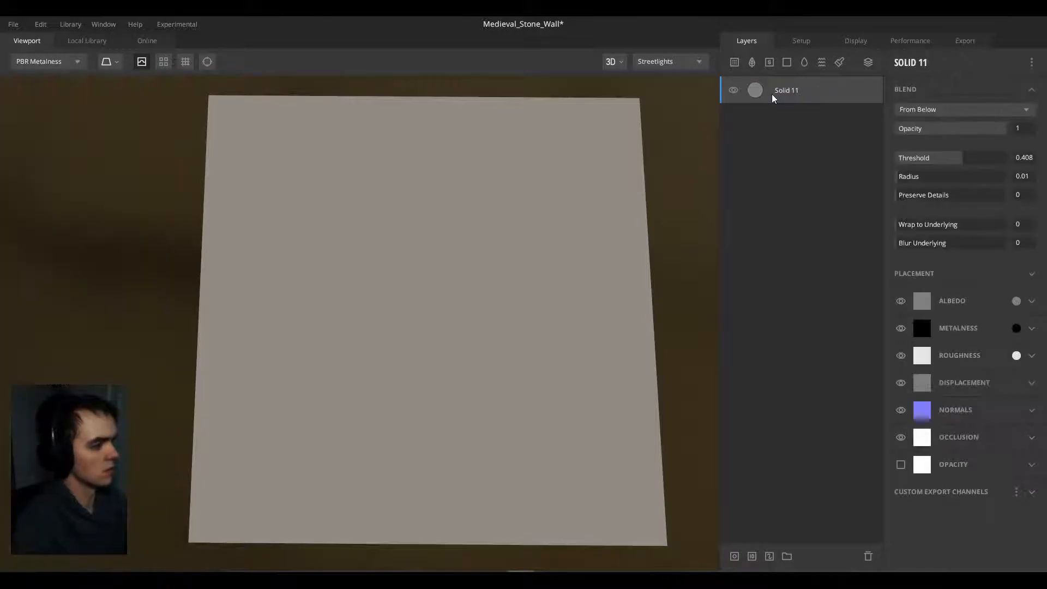
right_click(787, 94)
click(798, 198)
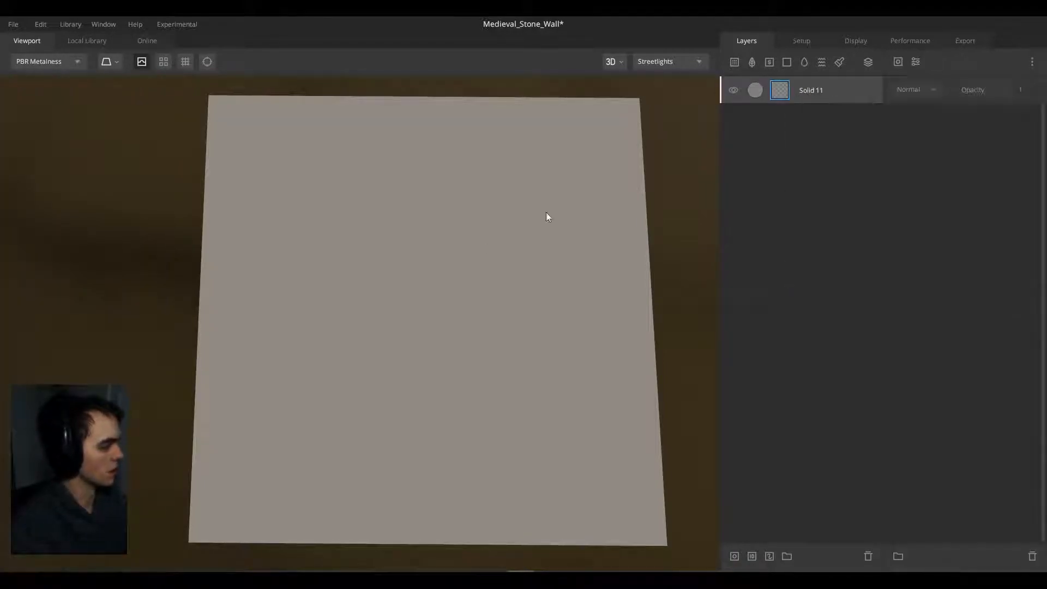
Step: Add a Square pattern to the mask stack and set its Repeat X and Repeat Y to 8
drag(546, 213, 363, 279)
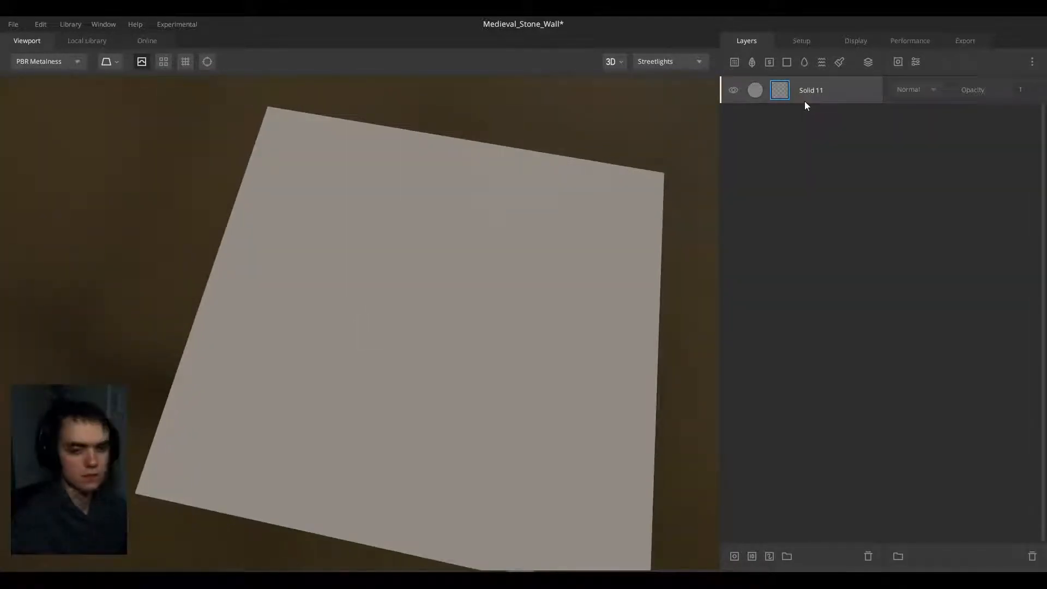
click(898, 63)
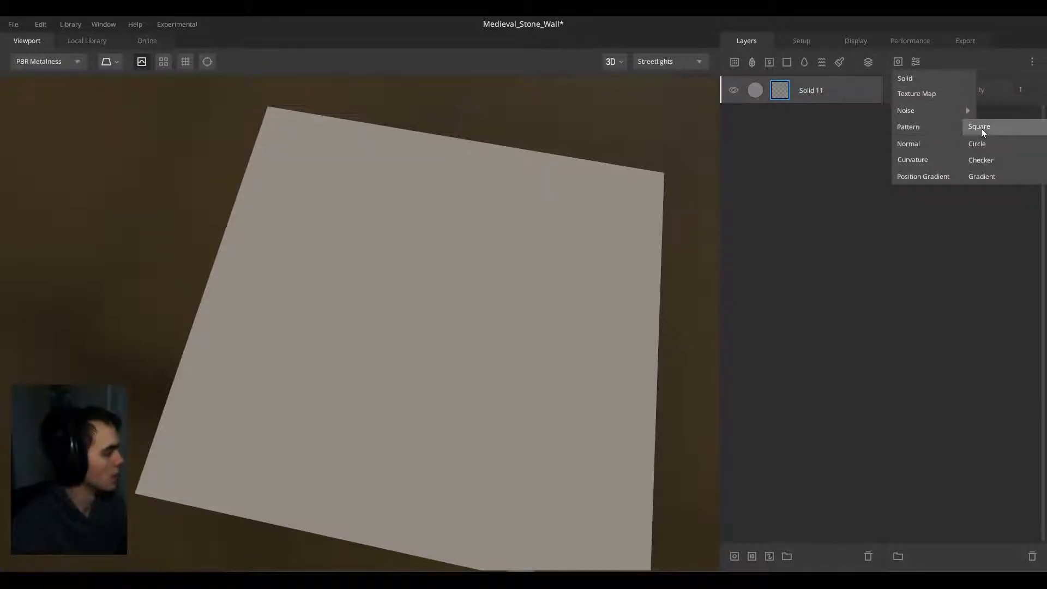
click(979, 127)
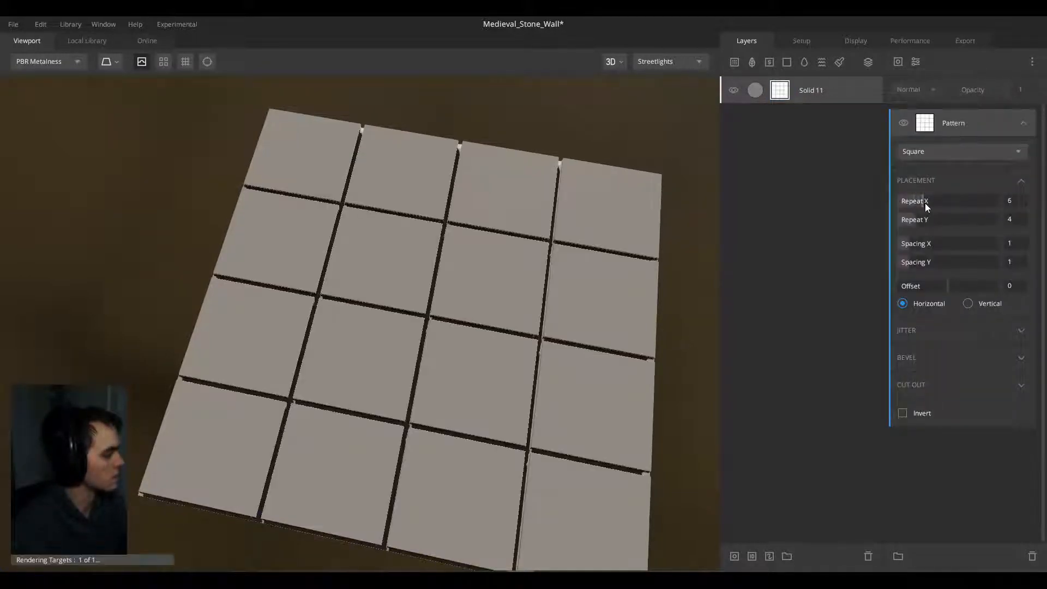
drag(916, 202, 934, 219)
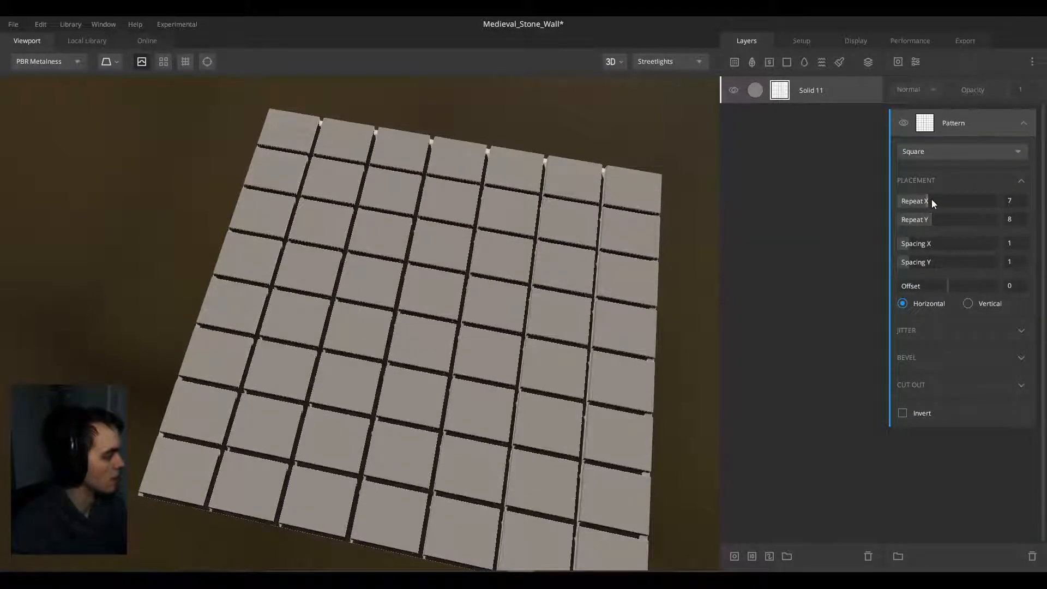
click(931, 199)
Step: Set the square pattern's Spacing X and Spacing Y to 0.25
click(1009, 241)
text(0.25)
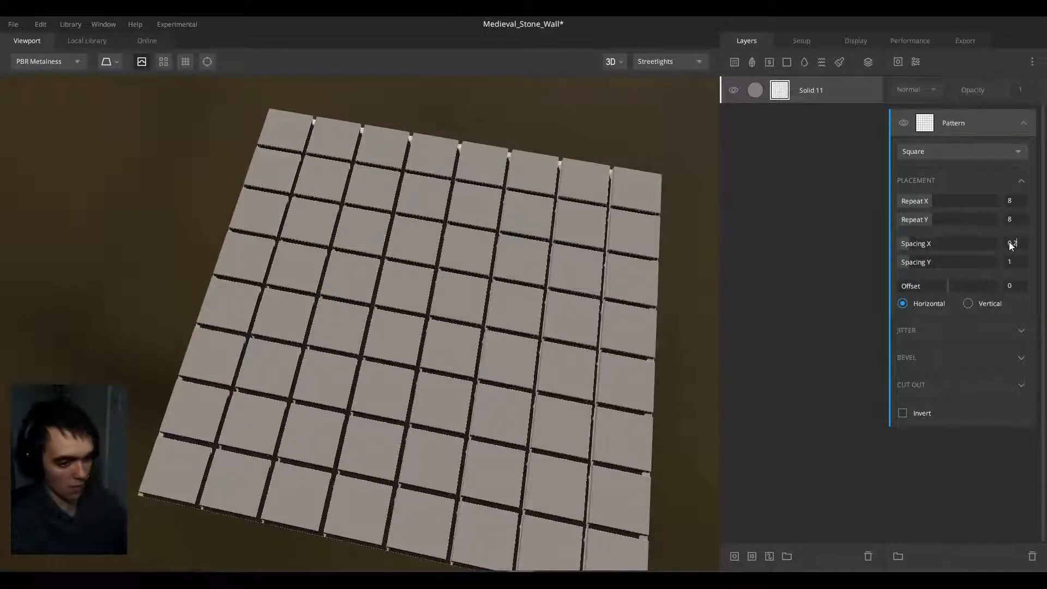
key(Tab)
text(0.25)
key(Return)
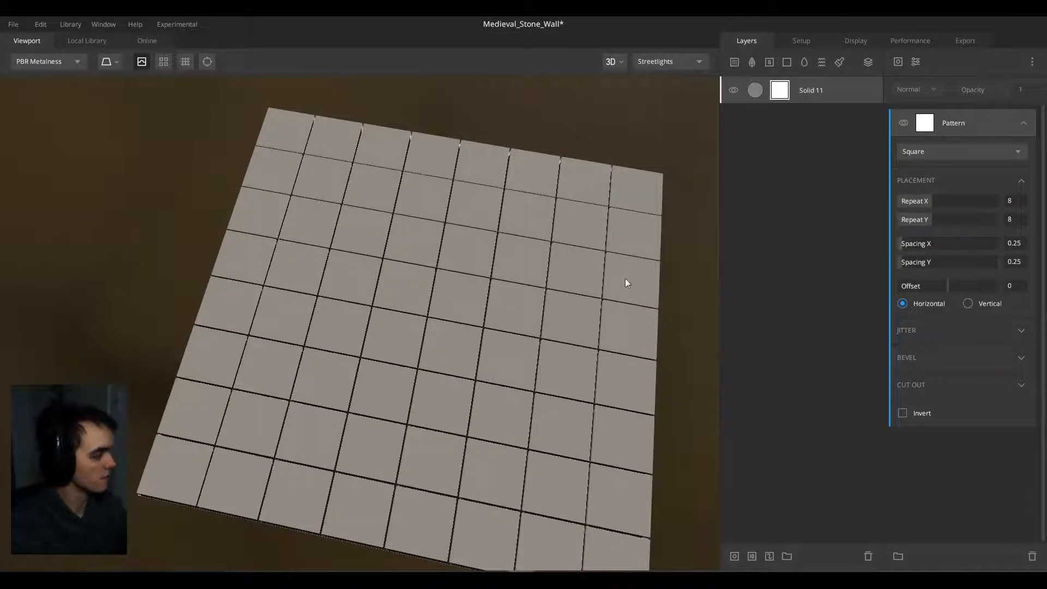
Step: Duplicate the square pattern and set the copy's Repeat X to 4 for double-width stones
scroll(376, 306, up, 3)
drag(371, 309, 424, 306)
scroll(424, 306, down, 3)
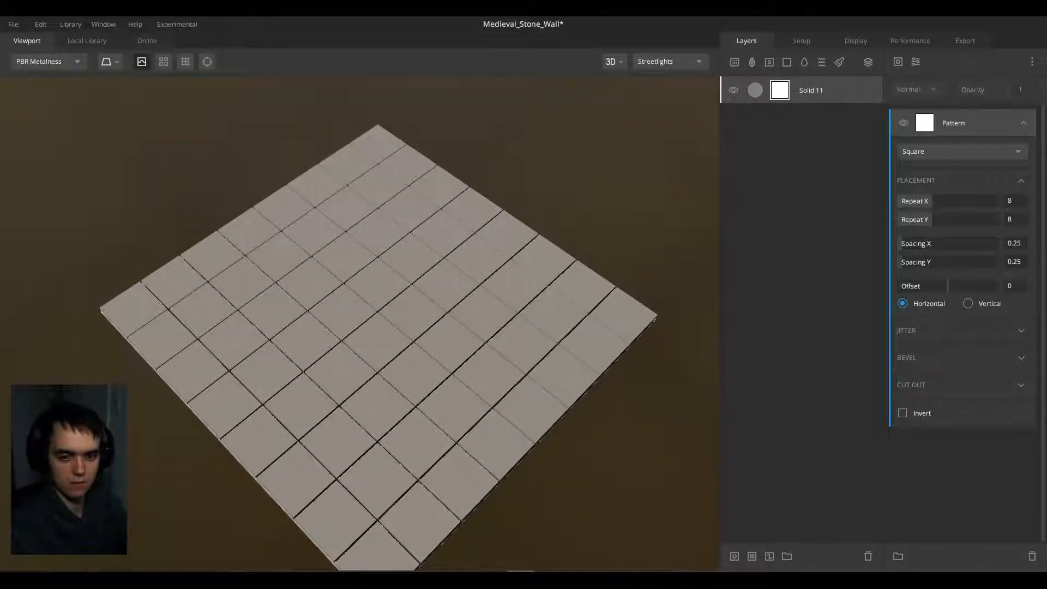
scroll(114, 247, up, 2)
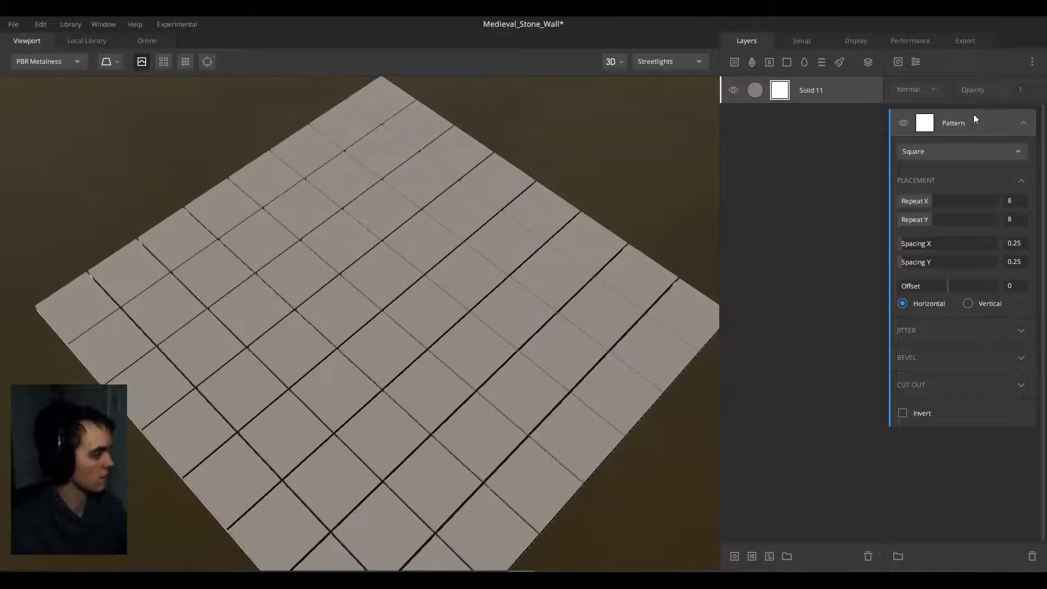
key(ctrl+d)
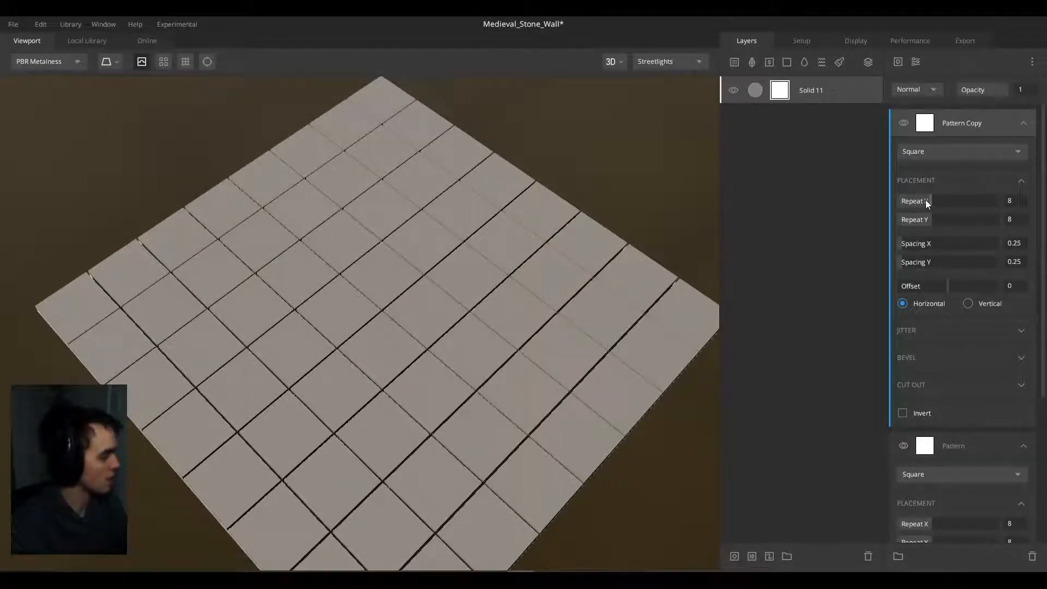
drag(927, 202, 914, 201)
Step: Open the pattern copy's Cut Out settings and set the Amount to 0.475
drag(440, 248, 516, 282)
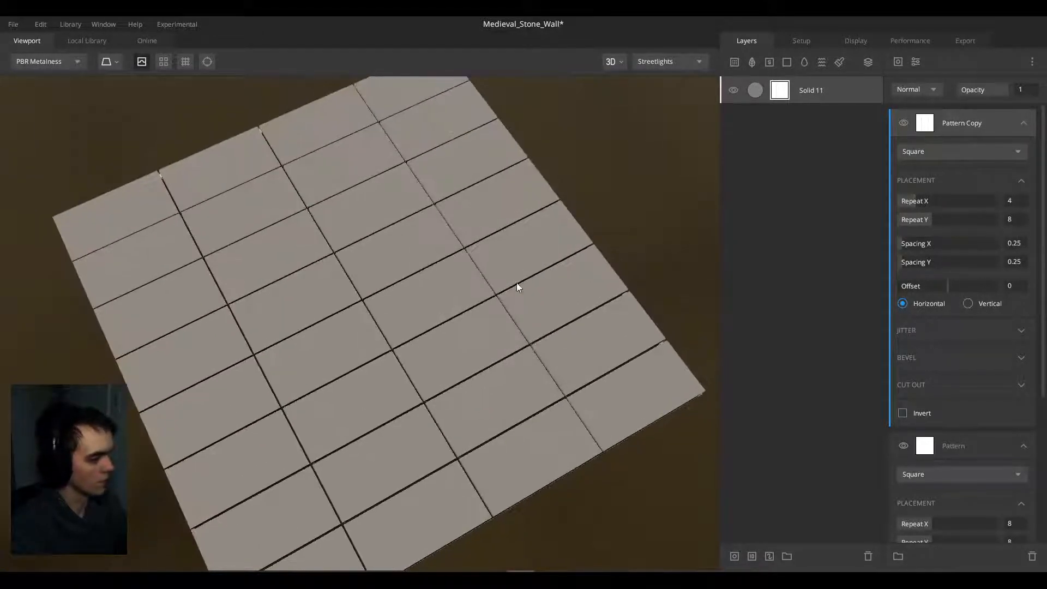
click(987, 390)
drag(925, 412, 945, 407)
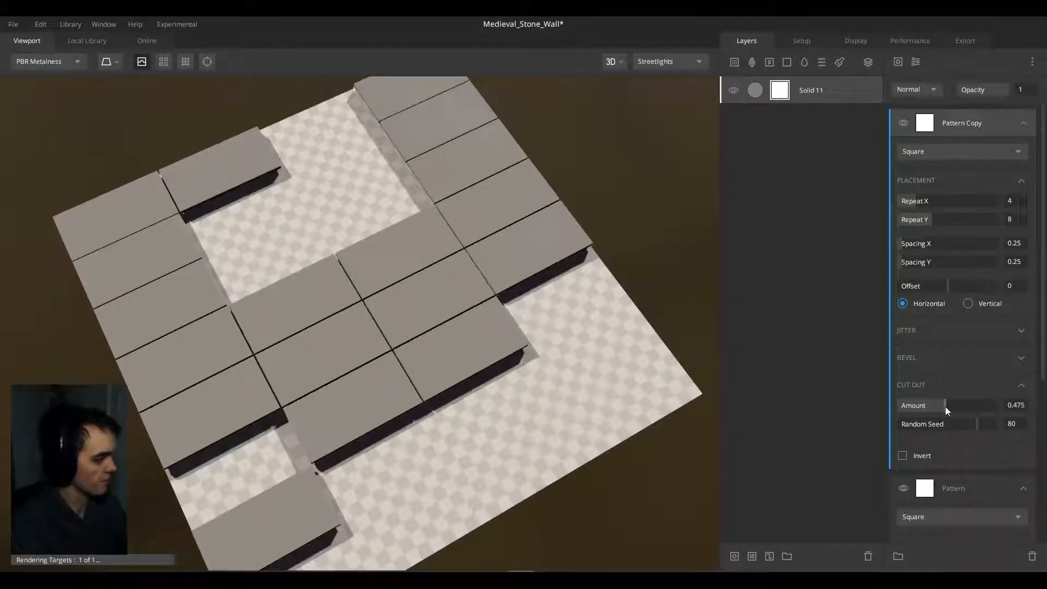
Step: Try the Overlay and Step blend modes on the pattern copy
click(917, 88)
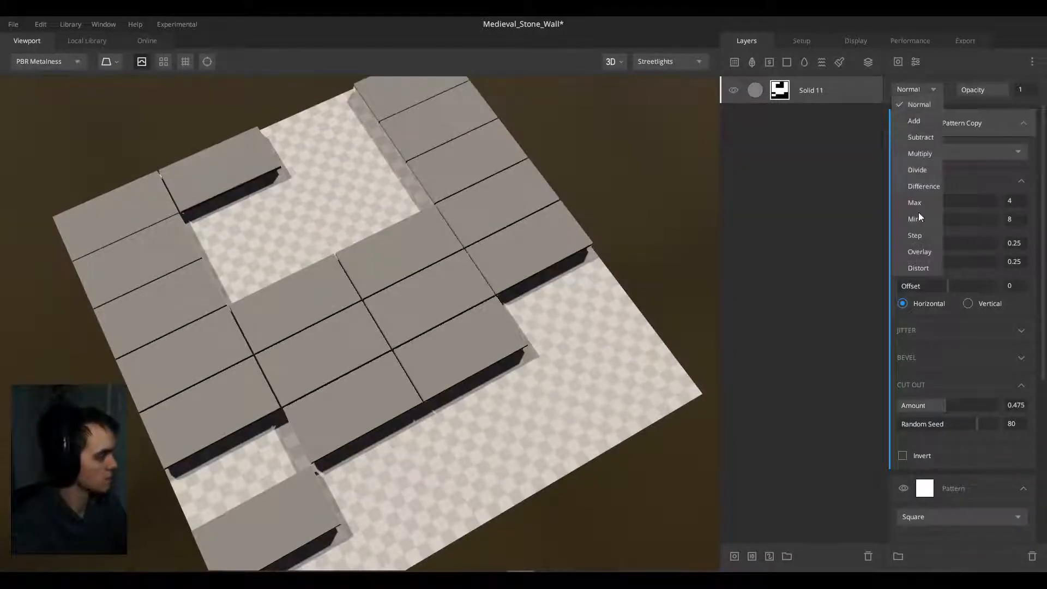
click(918, 250)
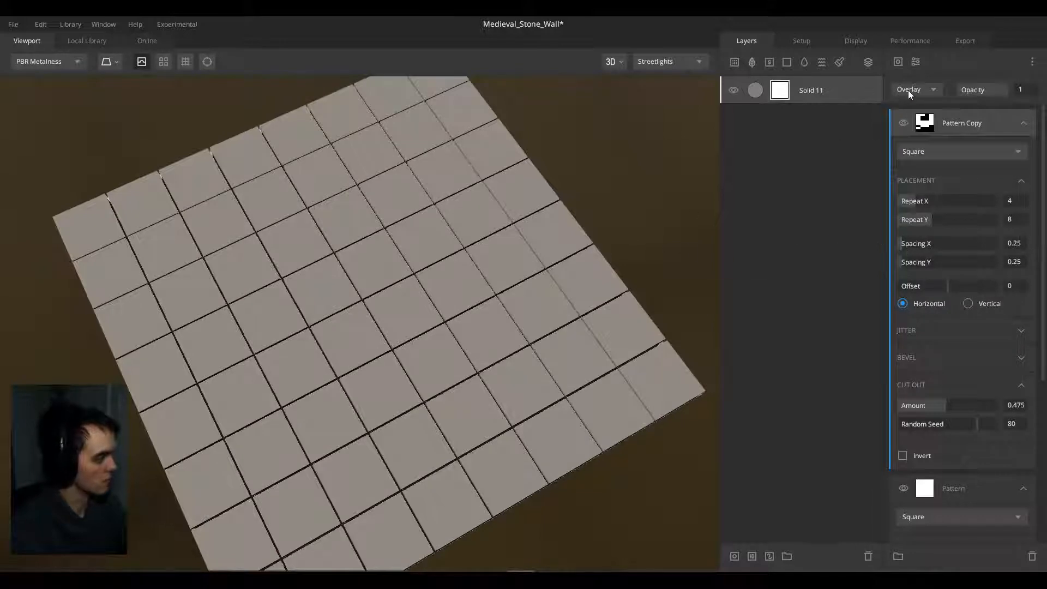
click(908, 90)
click(915, 235)
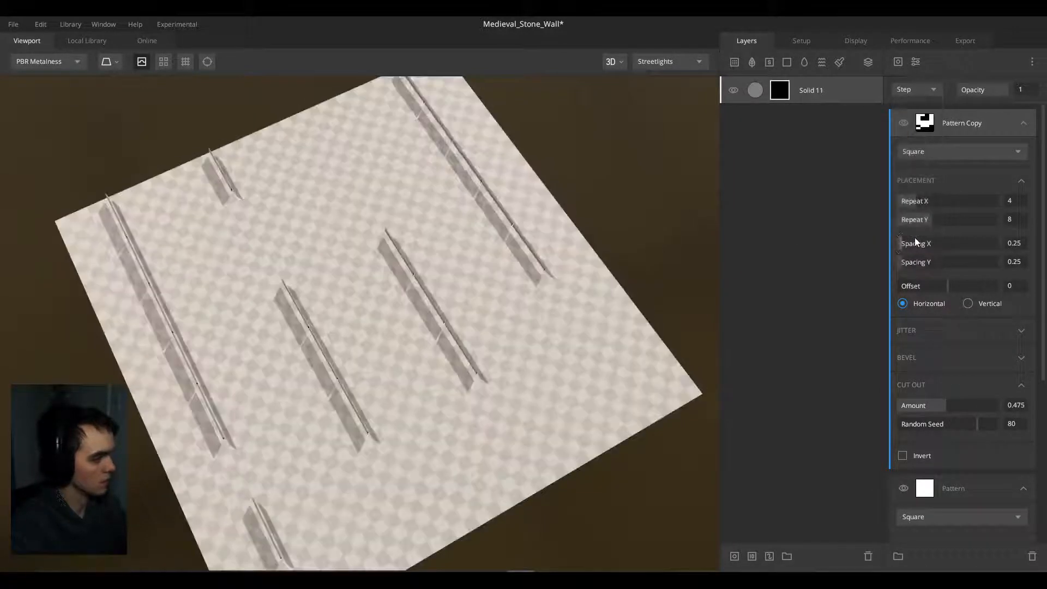
Step: Set the pattern copy's blend mode to Max
click(906, 91)
click(921, 202)
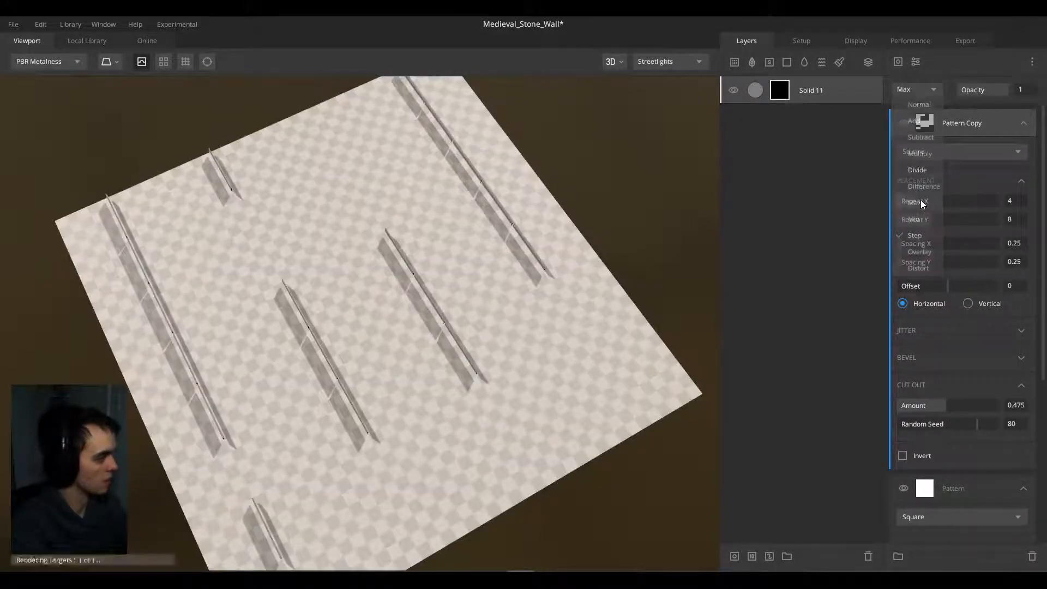
drag(442, 204, 581, 231)
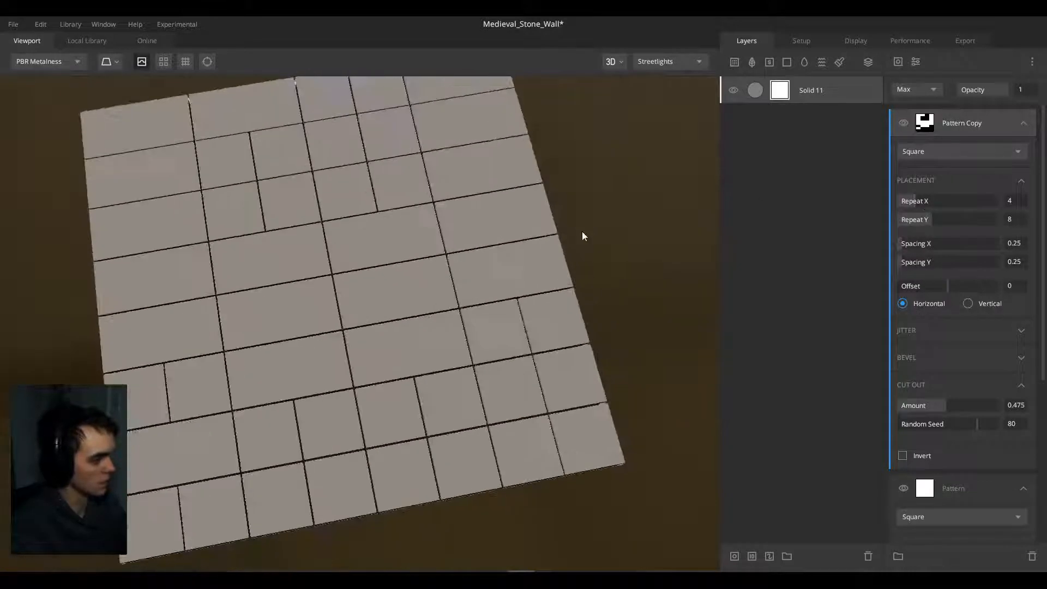
Step: Set the pattern copy's Cut Out Amount to 0.906 and Random Seed to 75.69, and inspect the resulting stone layout
click(992, 404)
drag(992, 404, 964, 424)
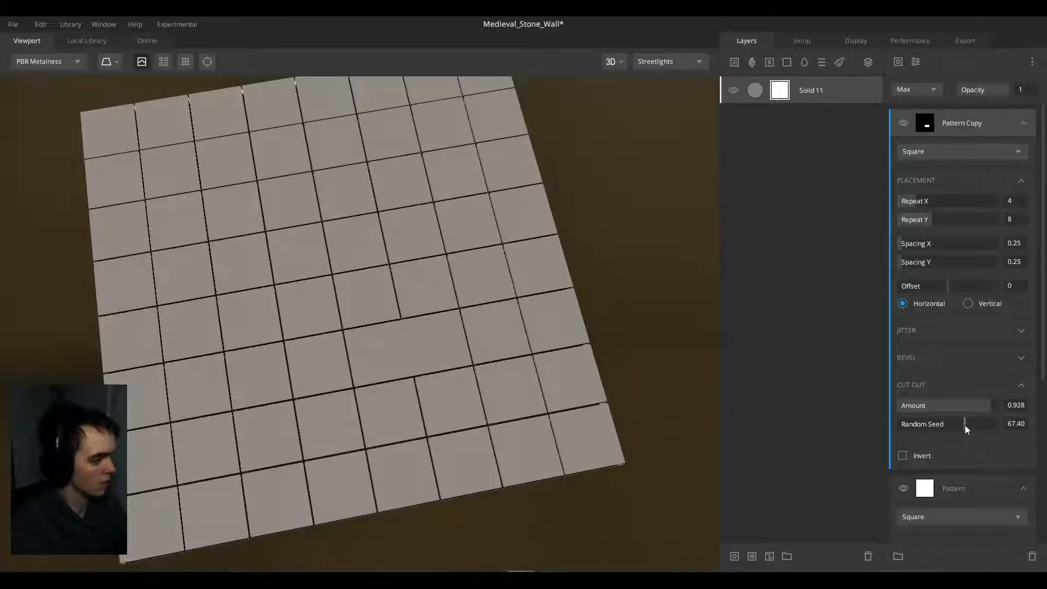
click(987, 406)
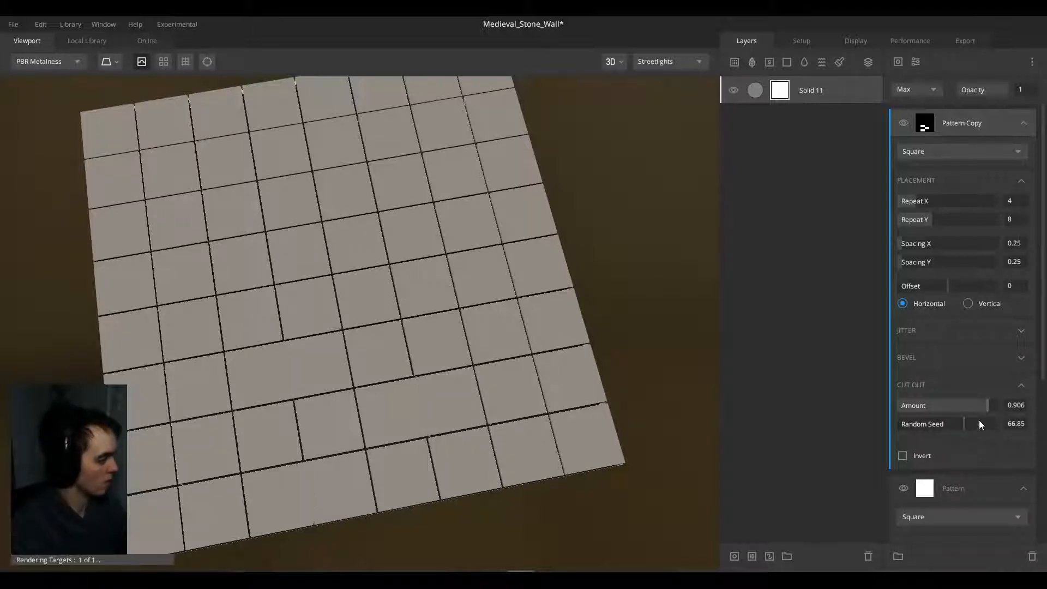
click(976, 422)
drag(977, 424, 974, 424)
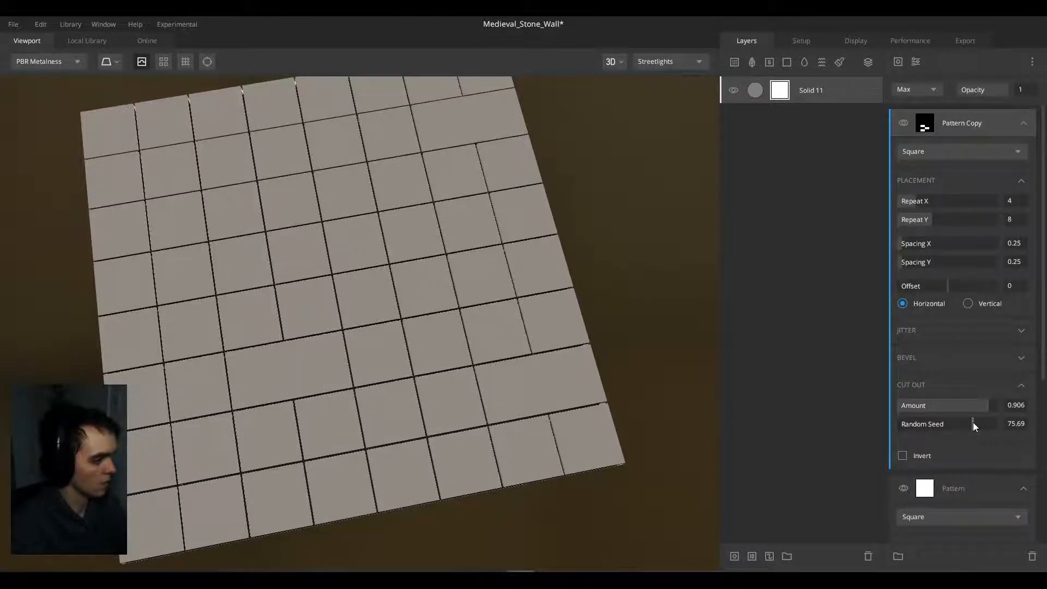
alt+drag(561, 281, 395, 207)
alt+middle_drag(395, 207, 424, 318)
scroll(424, 319, up, 4)
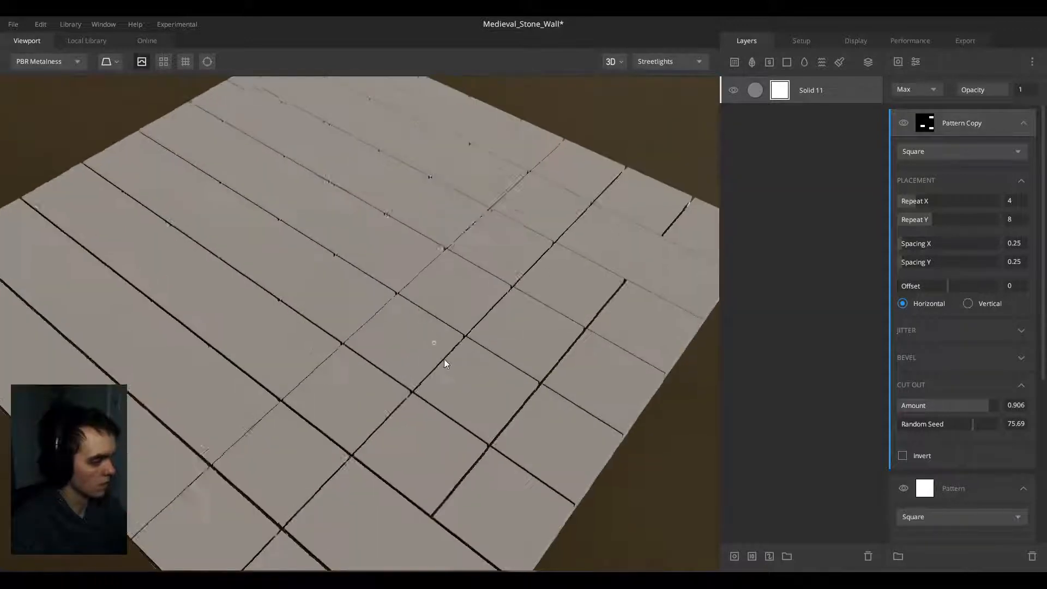
alt+drag(444, 361, 461, 271)
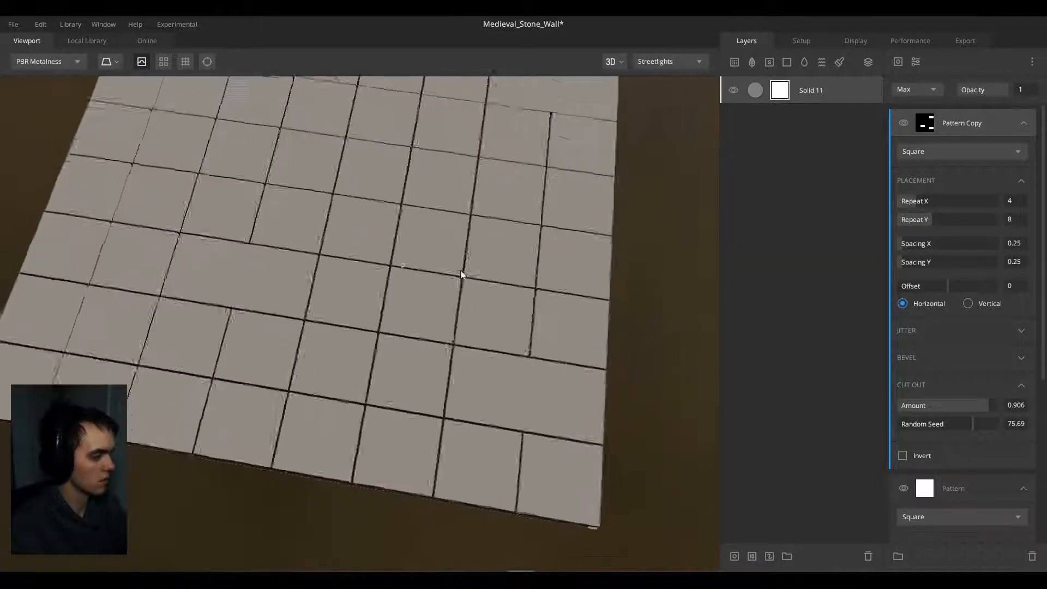
Step: Enable Gradient Jitter on the pattern copy with an angle range of 0 to 1 and inspect the stones
click(922, 334)
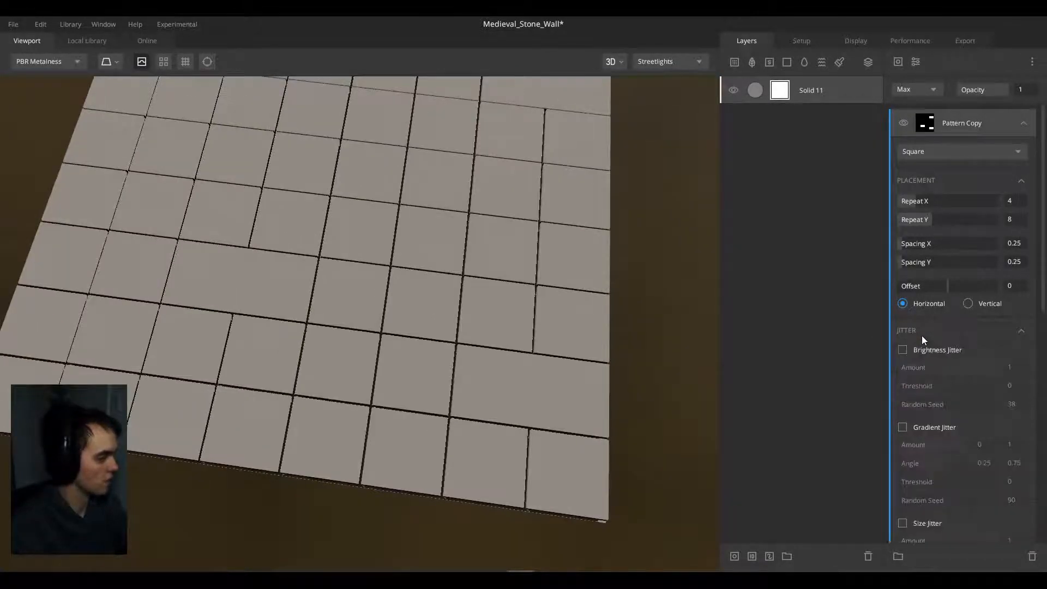
click(904, 426)
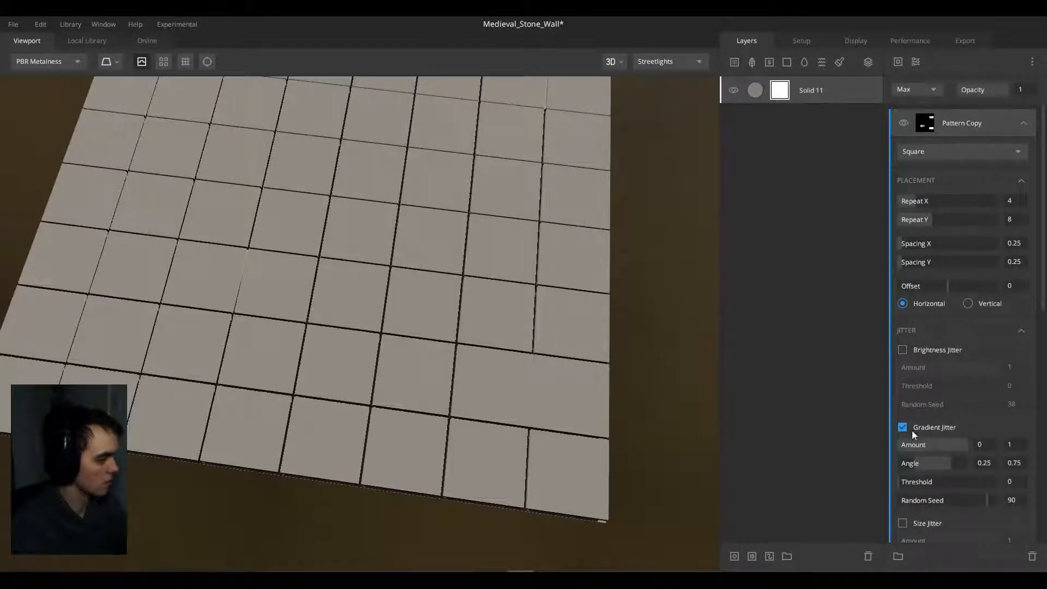
drag(918, 460, 968, 464)
drag(585, 340, 550, 284)
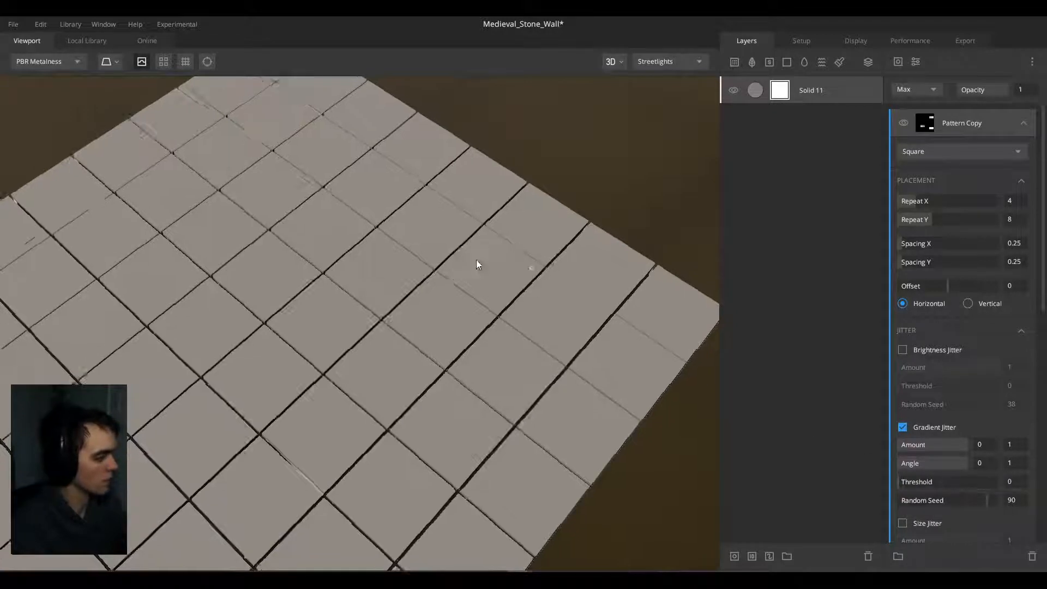
drag(477, 261, 364, 367)
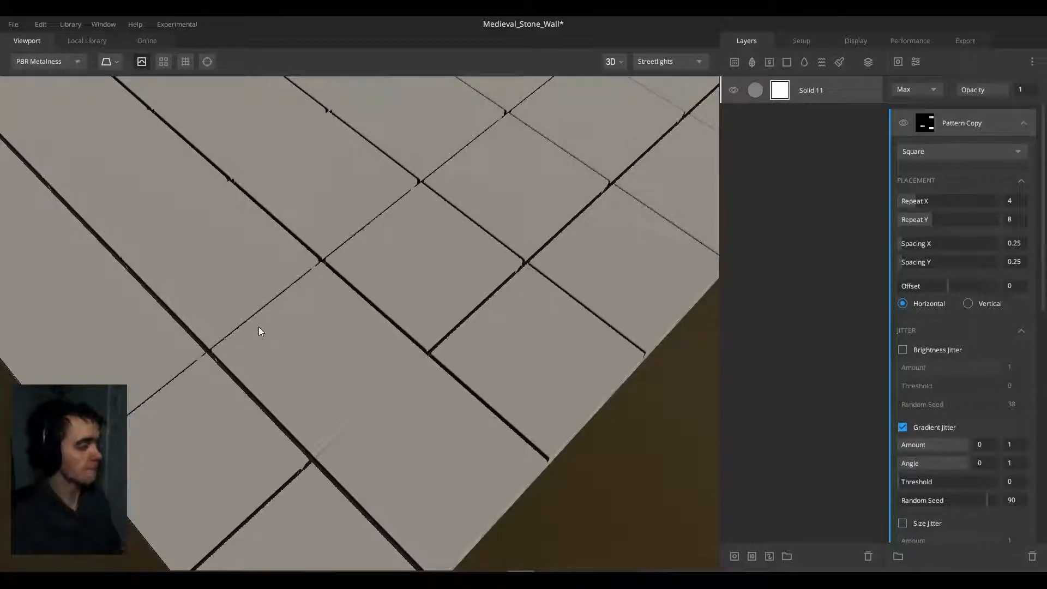
Step: Turn off Gradient Jitter on the pattern copy and display the layer mask around the wide stone
click(899, 427)
scroll(401, 322, down, 3)
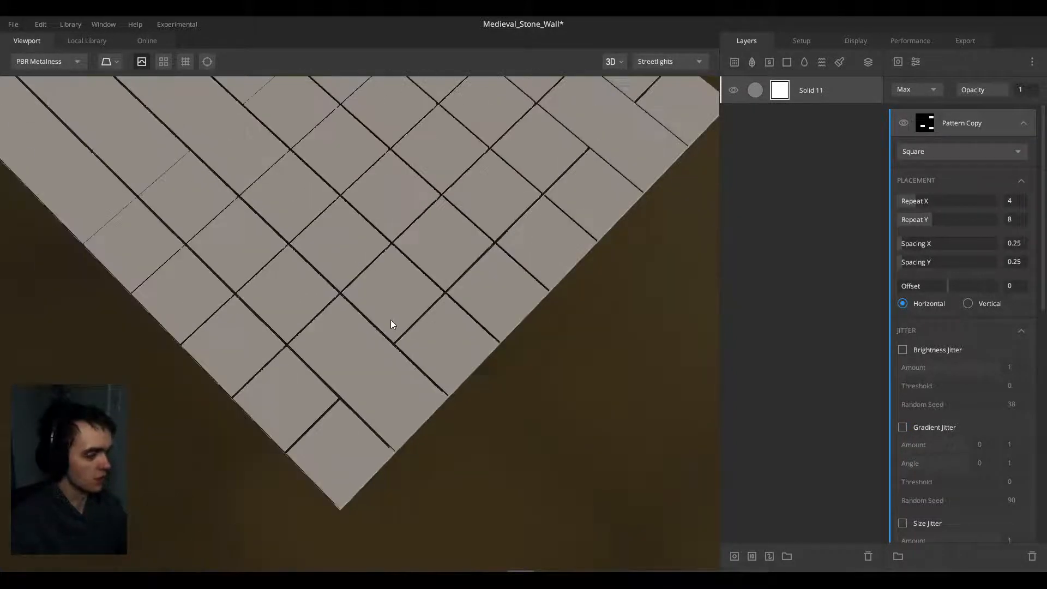
drag(390, 319, 587, 301)
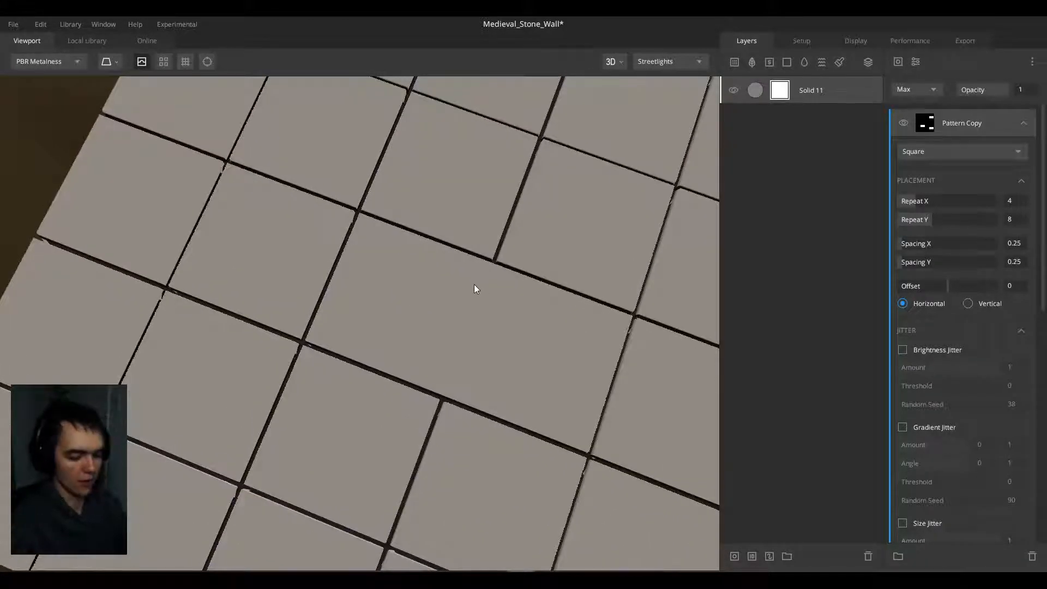
key(m)
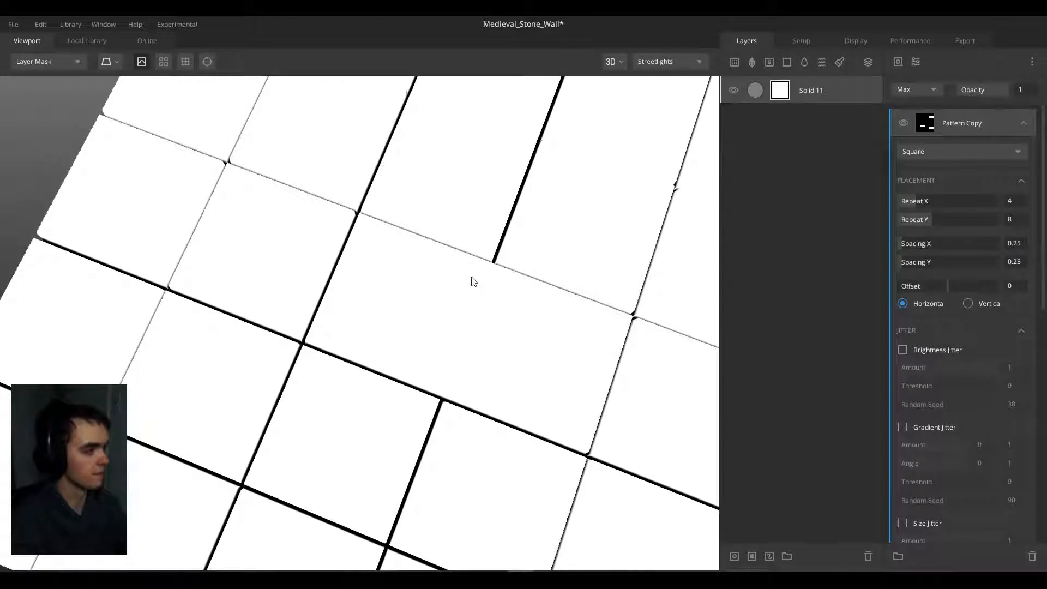
middle_drag(529, 259, 469, 264)
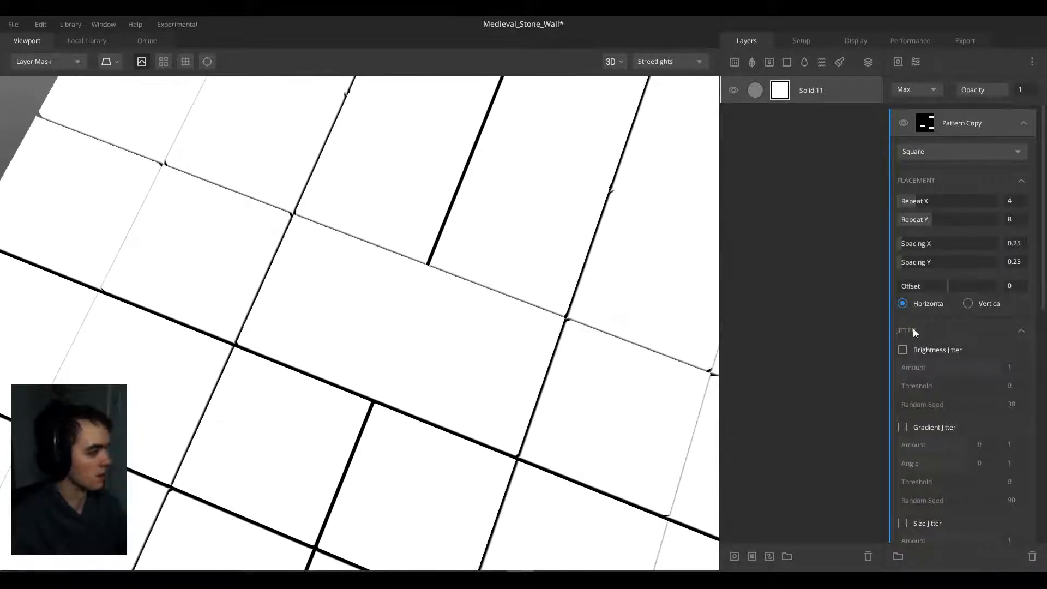
Step: Try Gradient Jitter on the pattern copy with the Max and Multiply blend modes, and switch the jitter off again
click(902, 427)
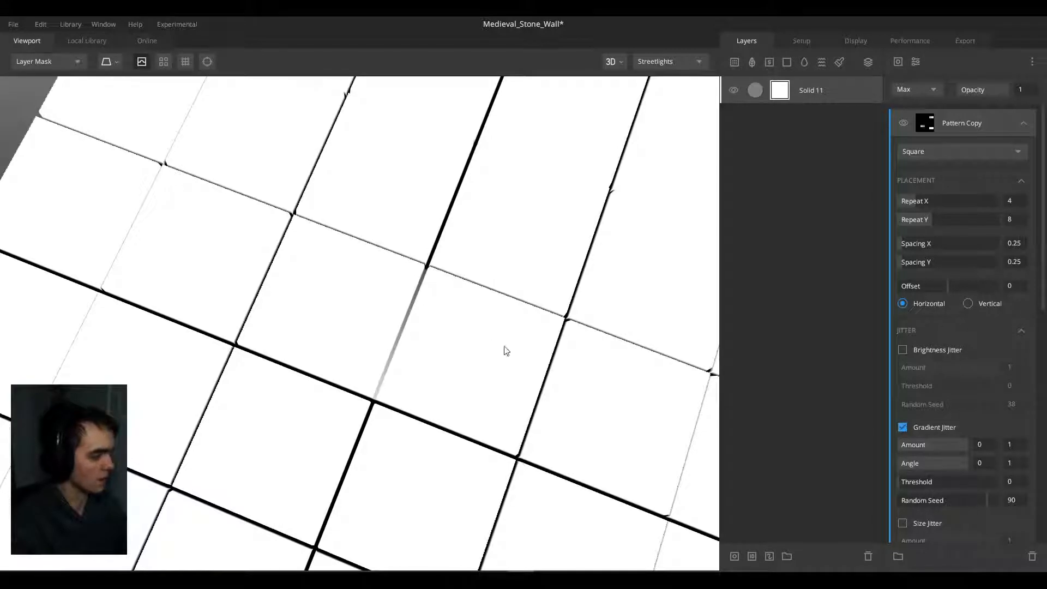
scroll(397, 336, up, 3)
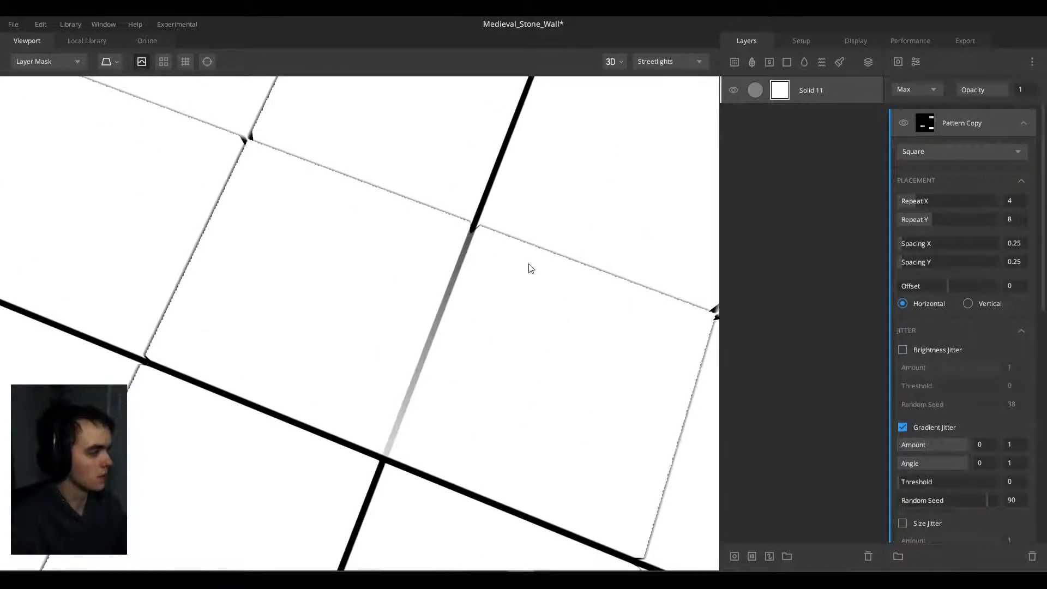
click(903, 91)
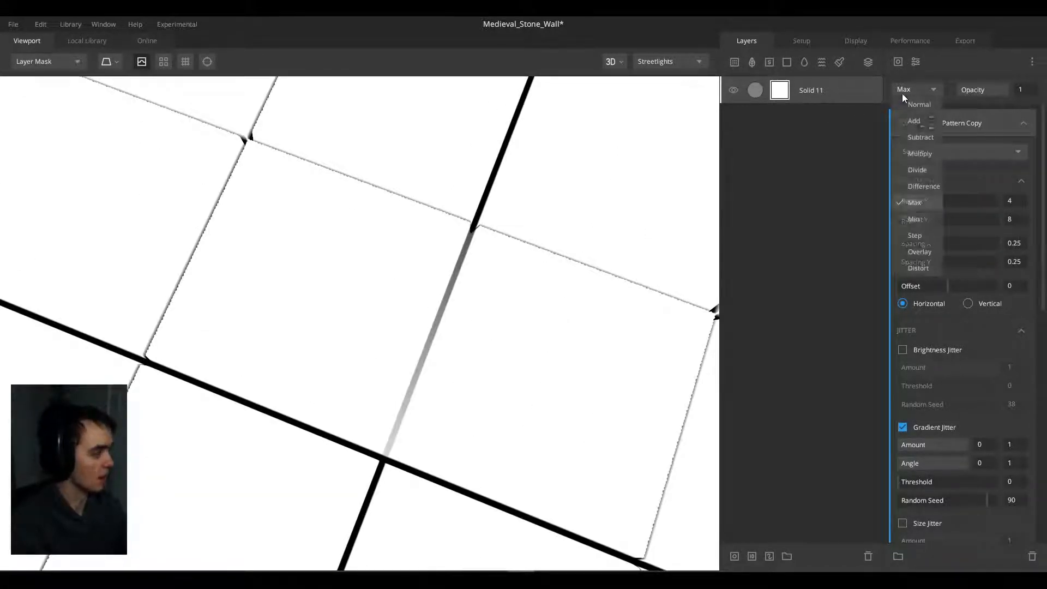
click(911, 155)
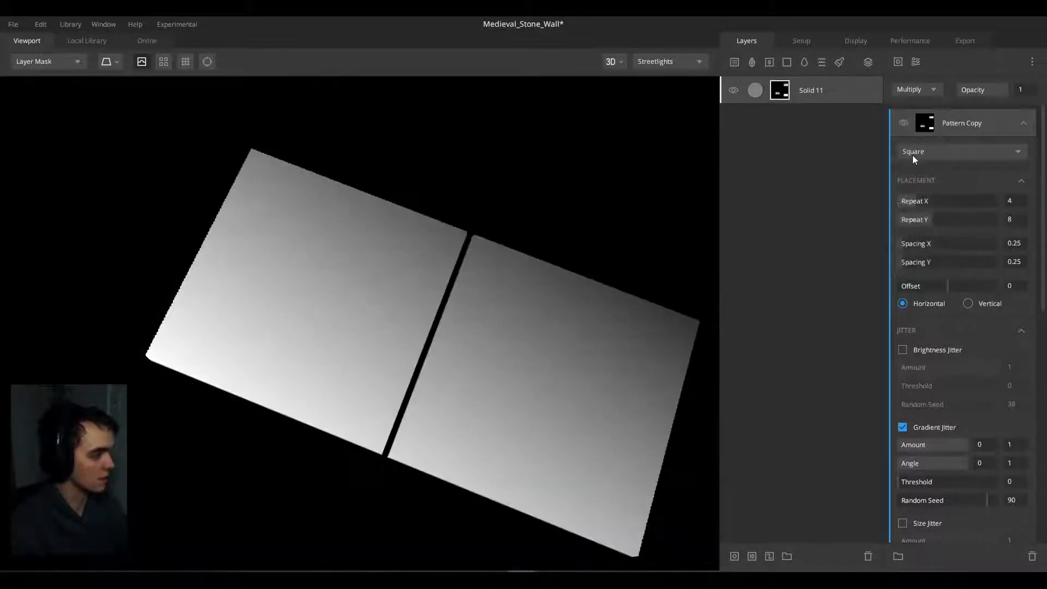
scroll(390, 267, down, 3)
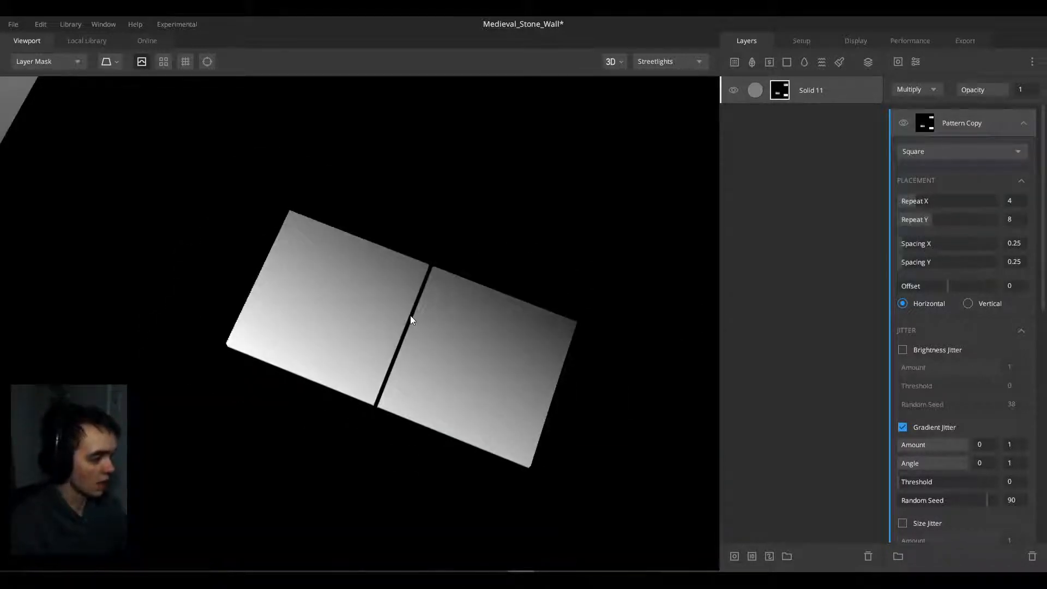
click(919, 90)
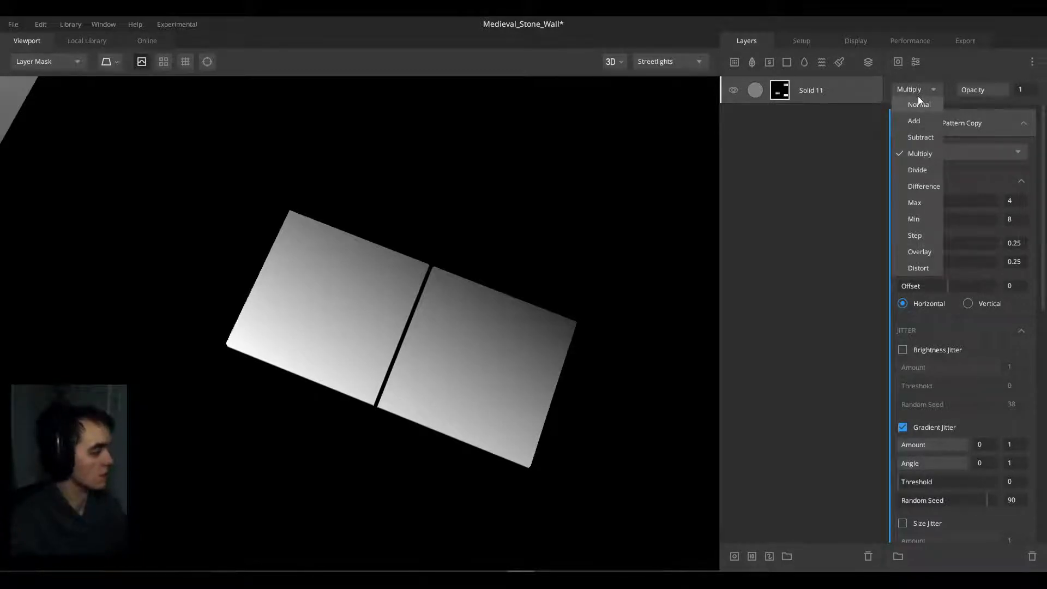
click(904, 426)
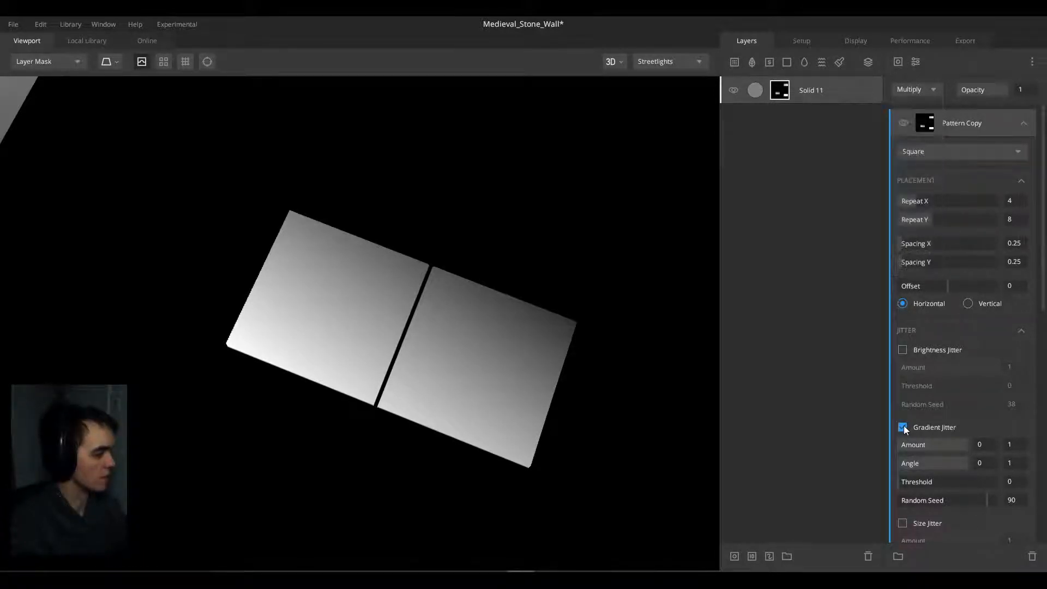
click(904, 427)
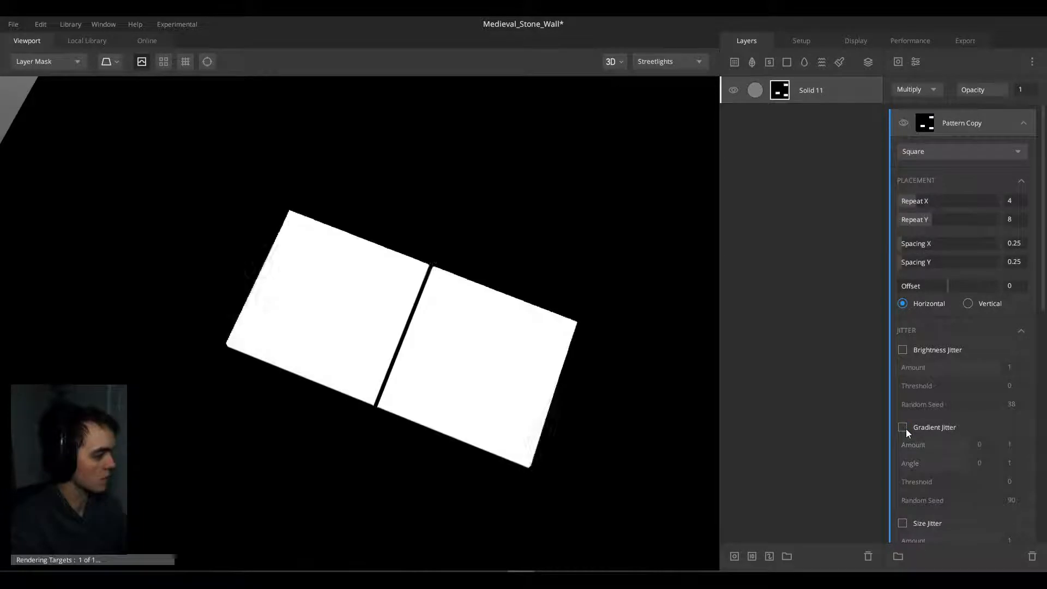
Step: Set the pattern copy's blend mode to Subtract and inspect the cut-out stone in the PBR Metalness view
click(908, 91)
click(907, 136)
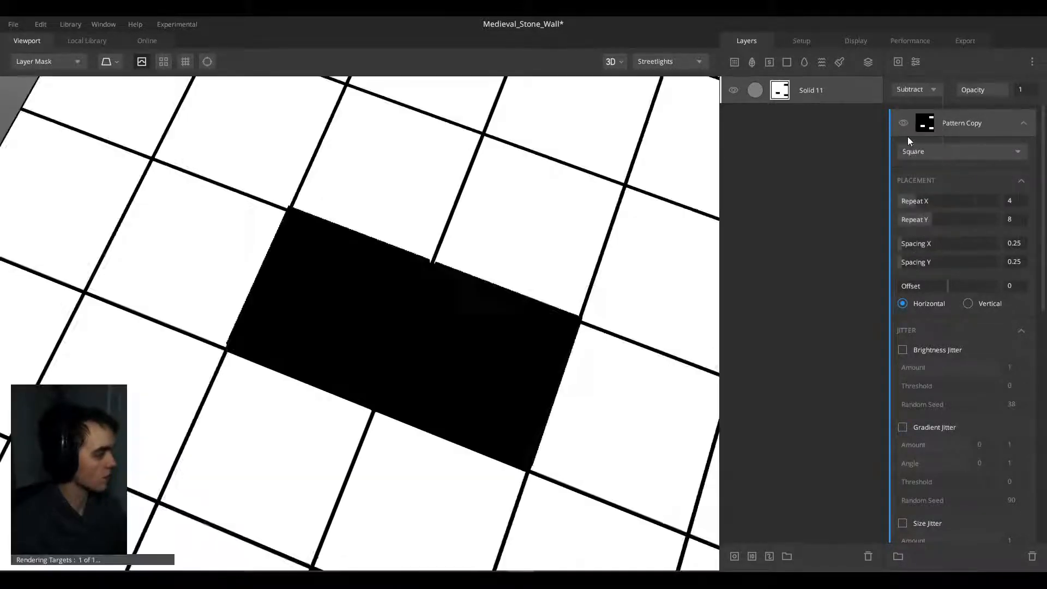
key(m)
scroll(506, 280, down, 2)
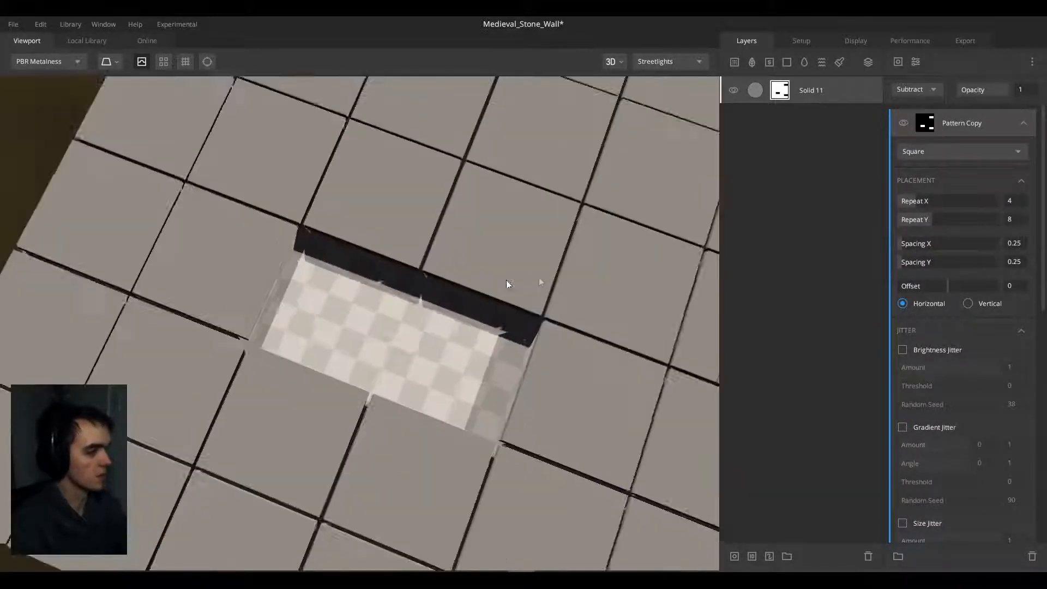
drag(506, 283, 427, 254)
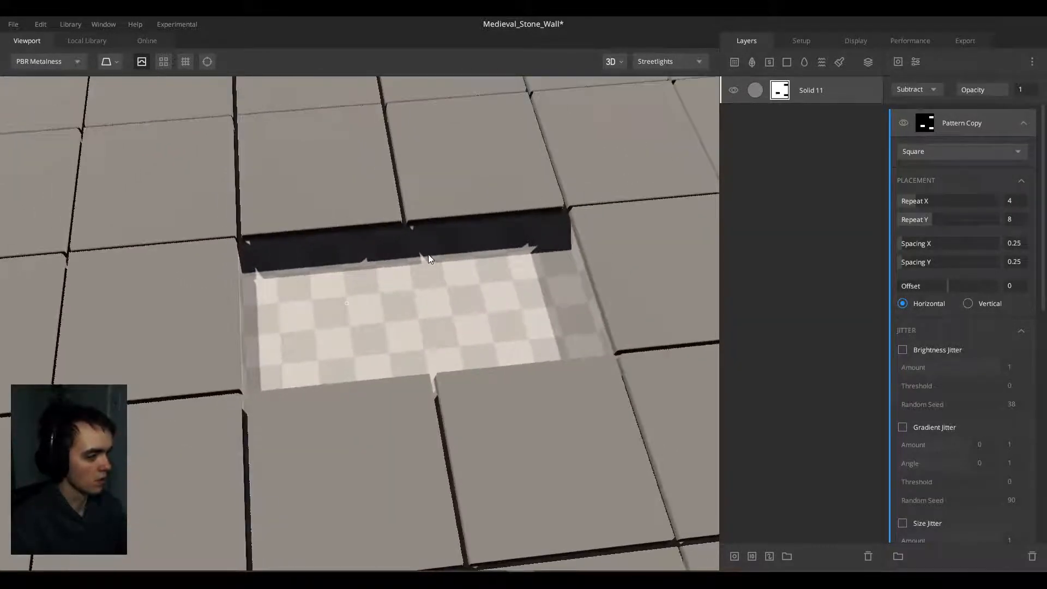
Step: Rename the pattern copy as Substract_horizontal
double_click(950, 122)
text(Sub)
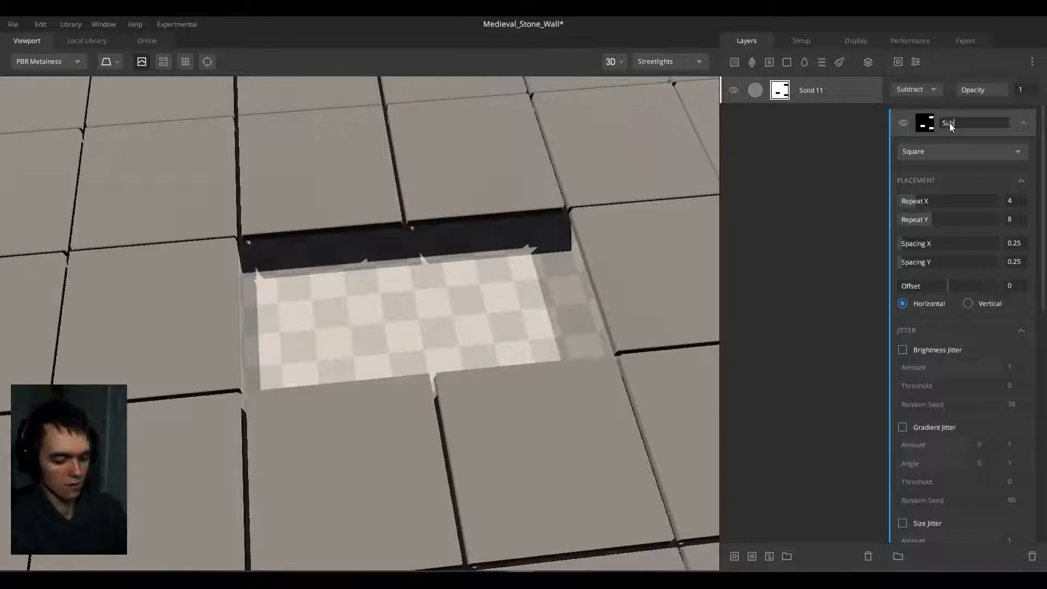
text(stract)
key(Return)
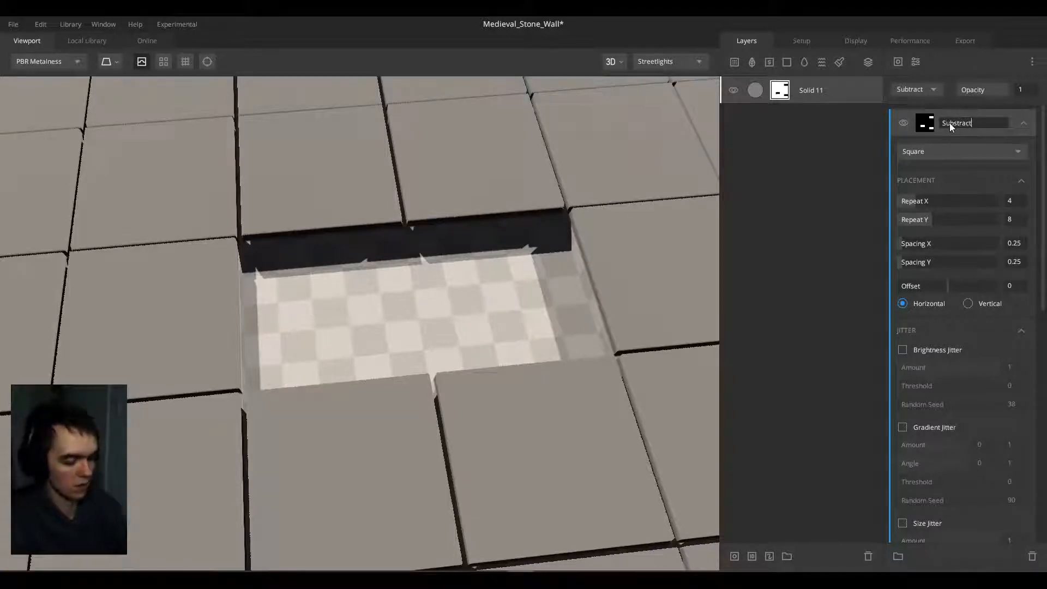
text(_horizontal)
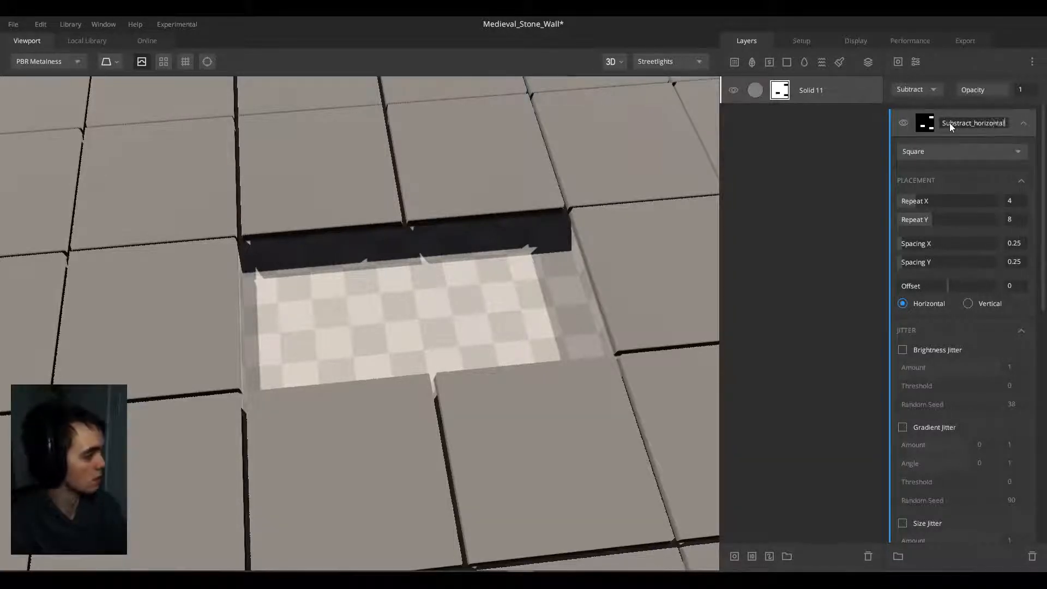
key(Return)
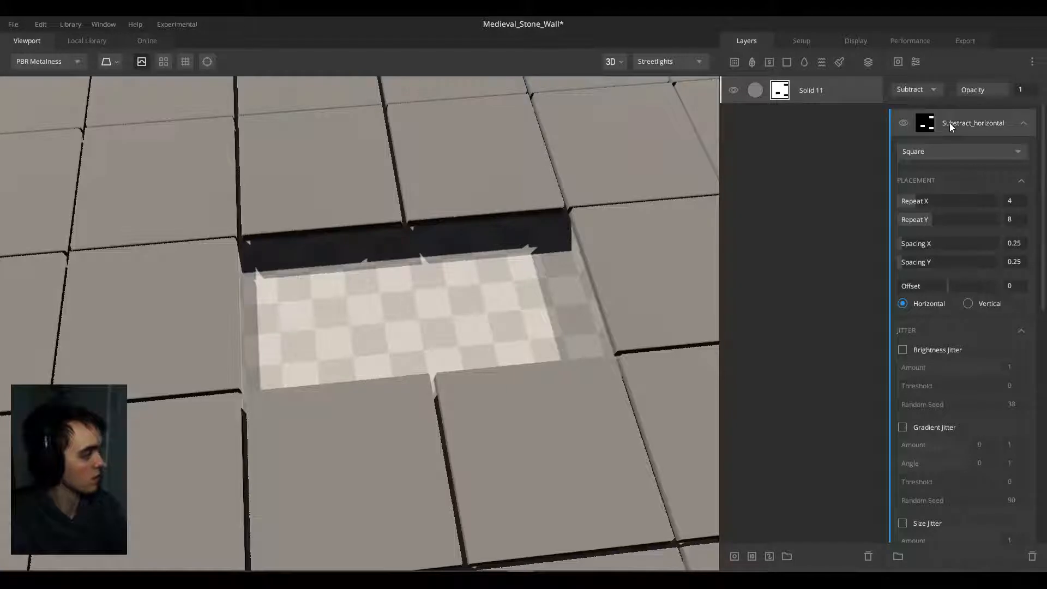
Step: Duplicate the Substract_horizontal pattern and rename the duplicate as Horizontal
click(1025, 126)
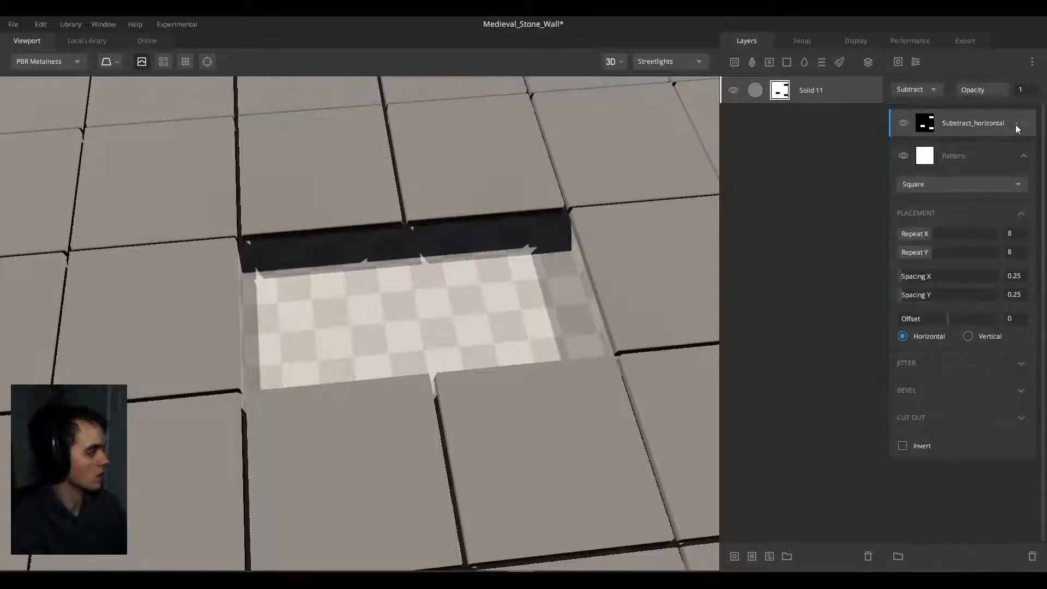
key(ctrl+d)
double_click(968, 121)
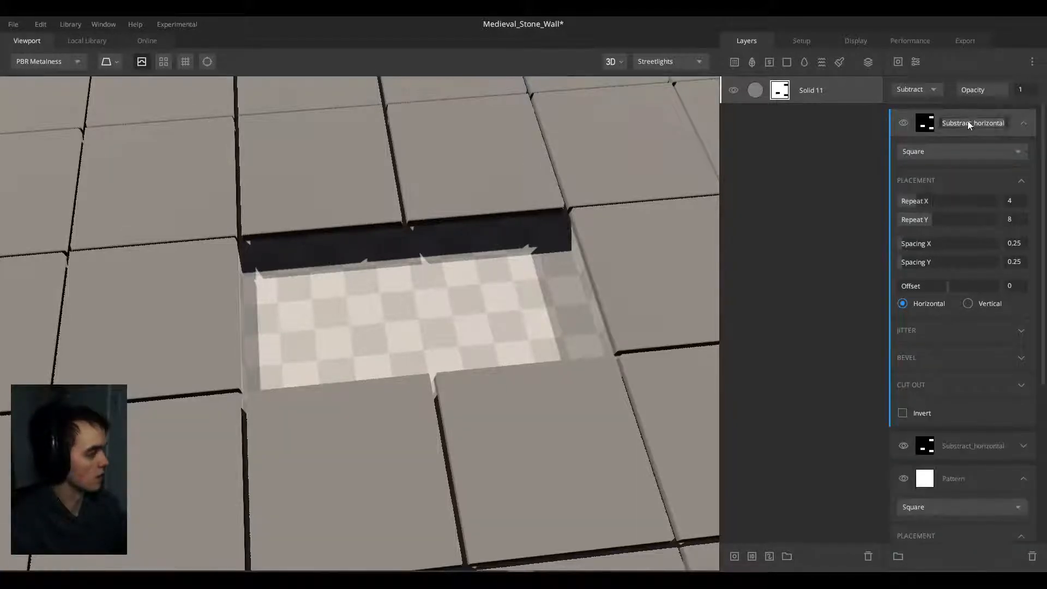
drag(976, 123, 892, 125)
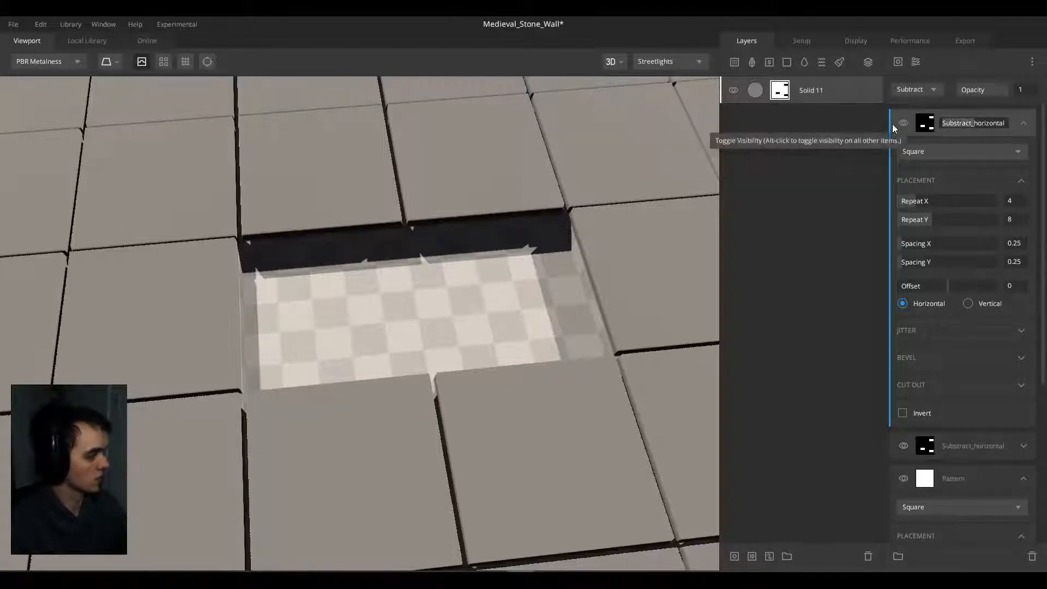
text(h)
key(BackSpace)
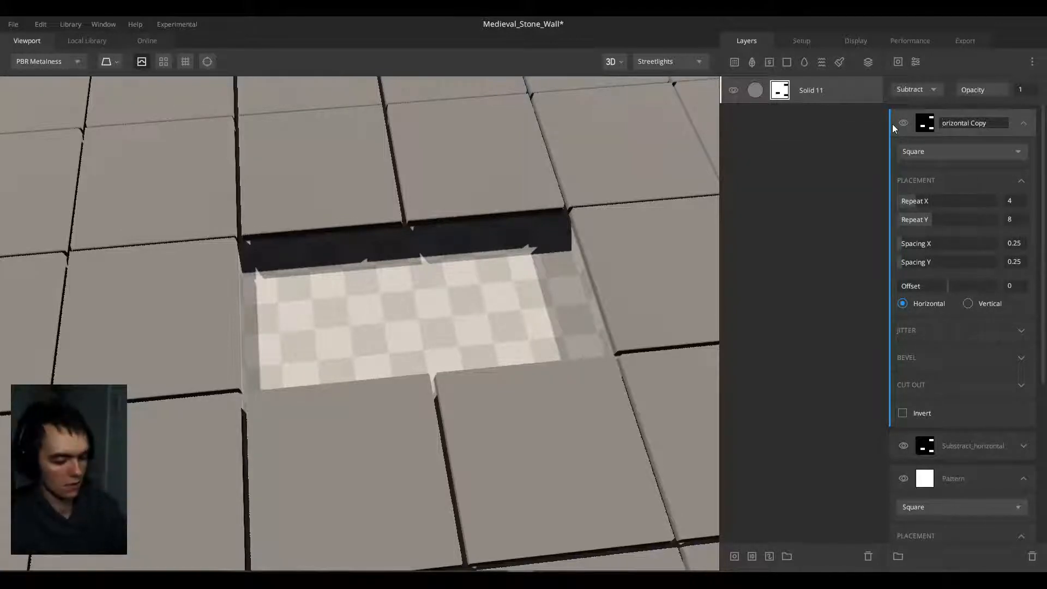
text(H)
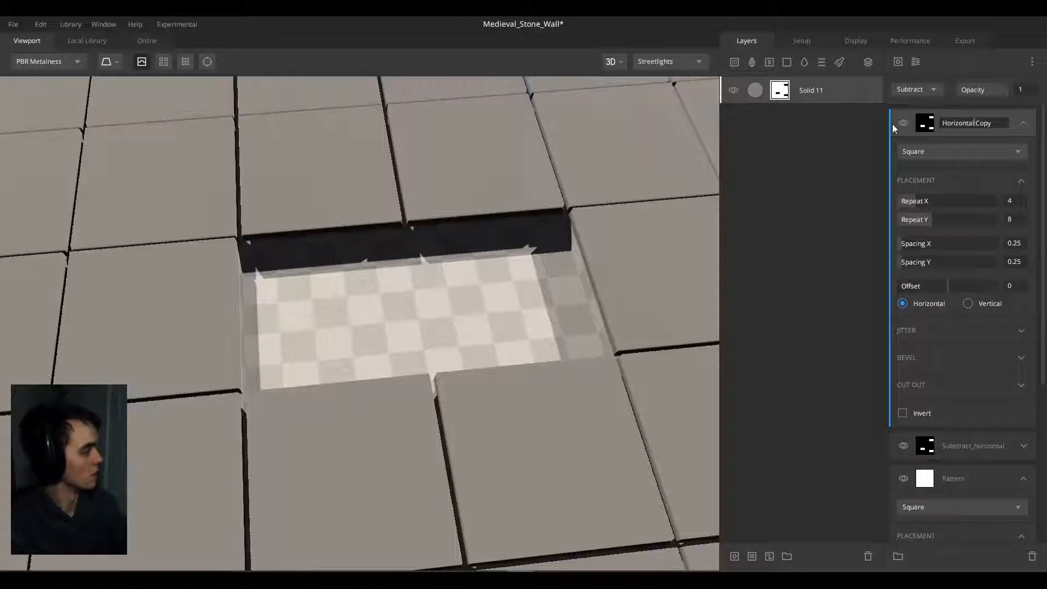
key(BackSpace)
key(Delete)
key(Delete)
key(Delete)
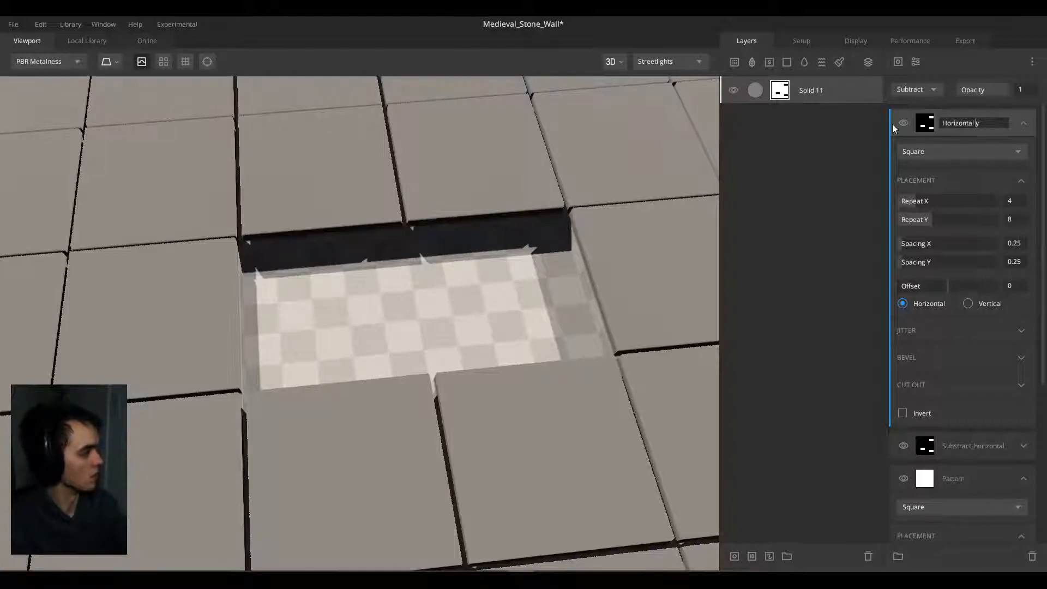
key(BackSpace)
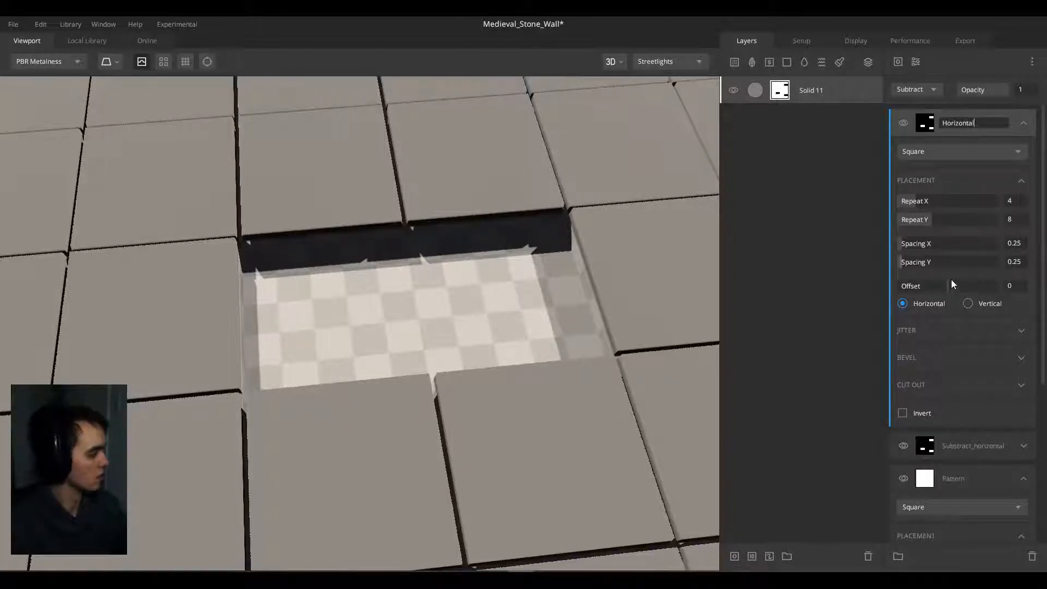
Step: Compare the Add and Normal blend modes on the Horizontal pattern and keep Add
click(919, 92)
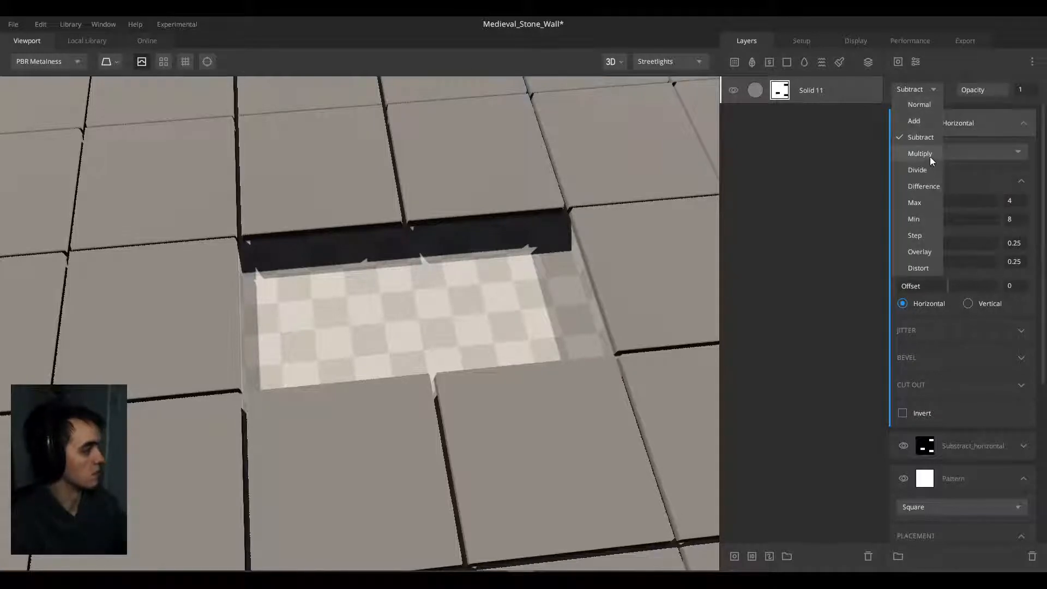
click(921, 120)
click(919, 91)
click(917, 105)
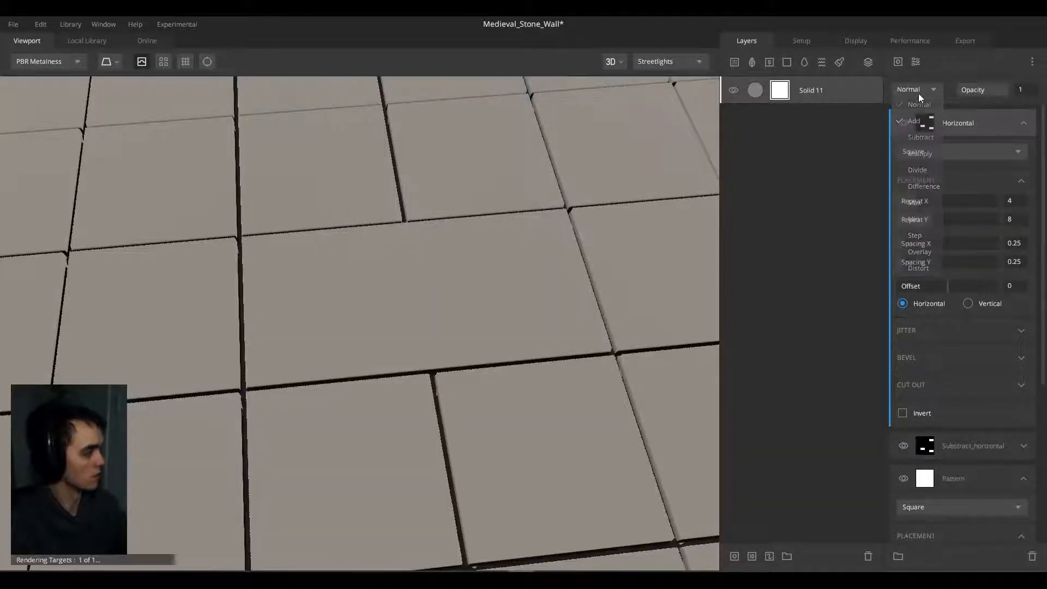
click(918, 89)
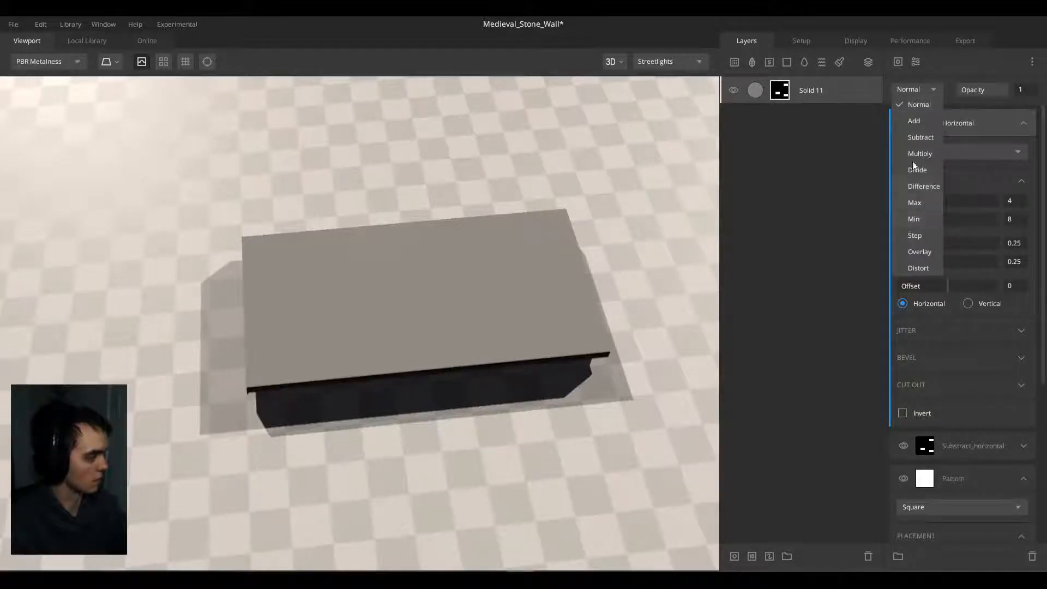
click(913, 120)
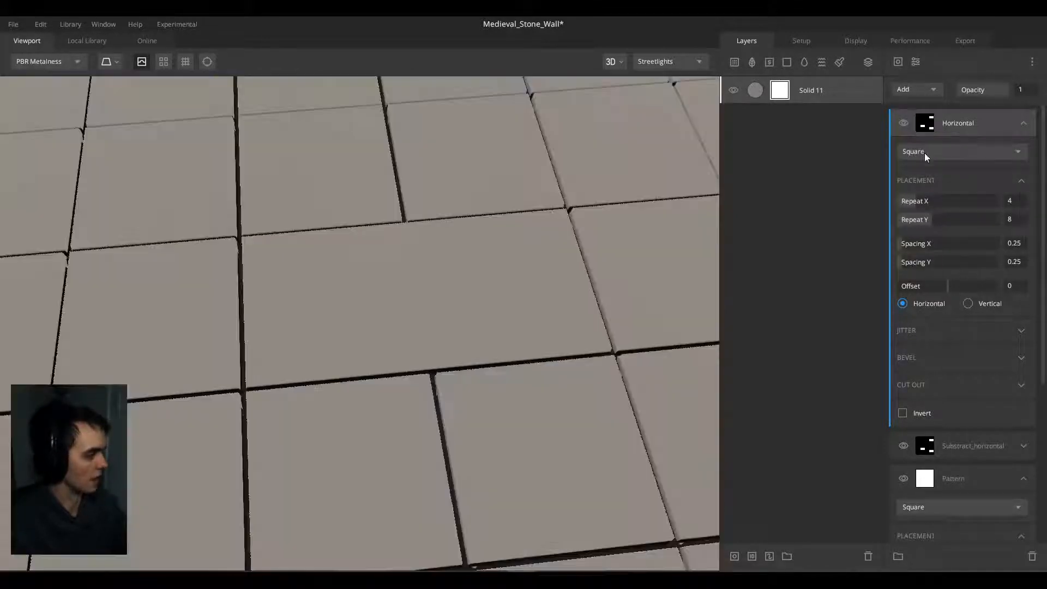
Step: Enable Gradient Jitter on the Horizontal pattern and set its maximum amount to 0.643
click(942, 358)
click(951, 352)
click(950, 333)
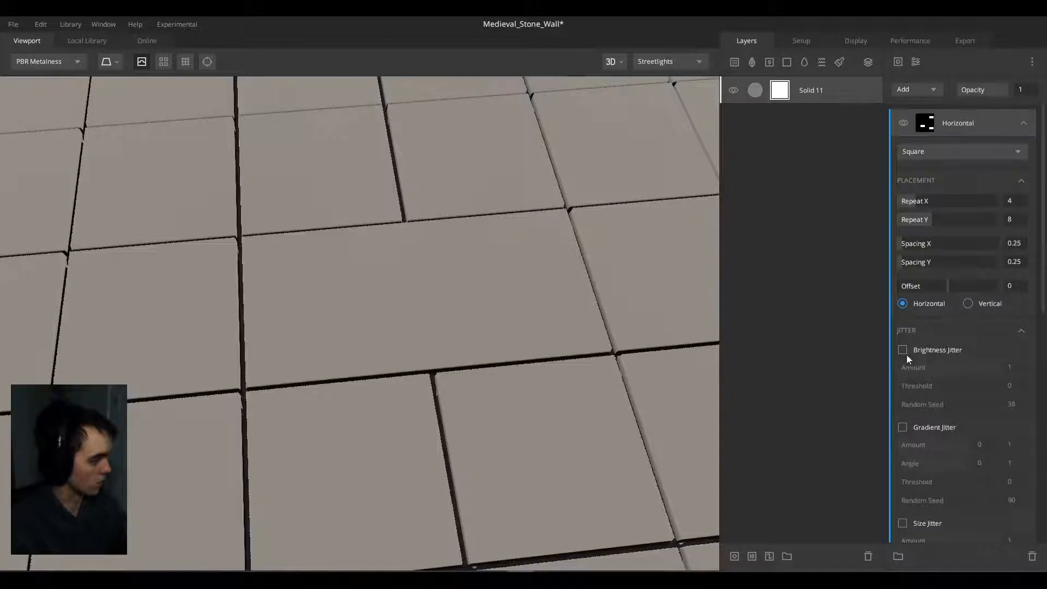
click(900, 428)
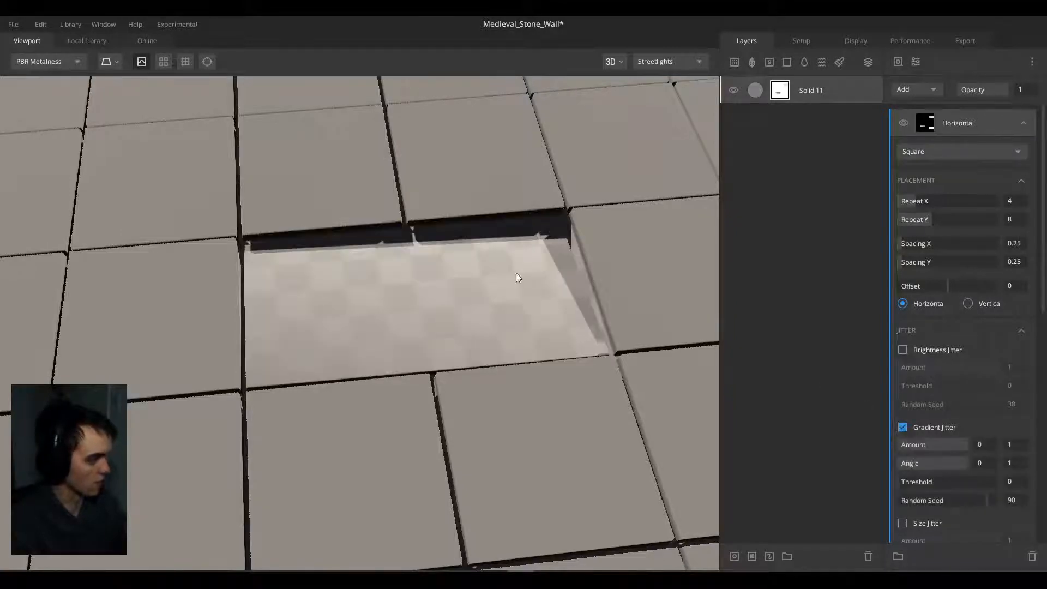
drag(516, 274, 593, 216)
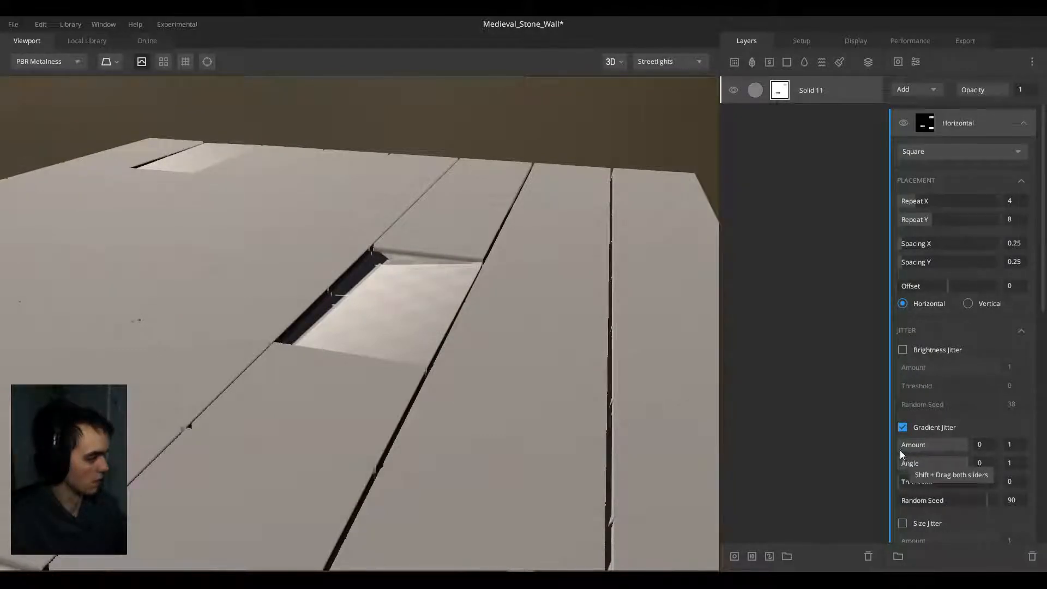
drag(901, 453, 870, 450)
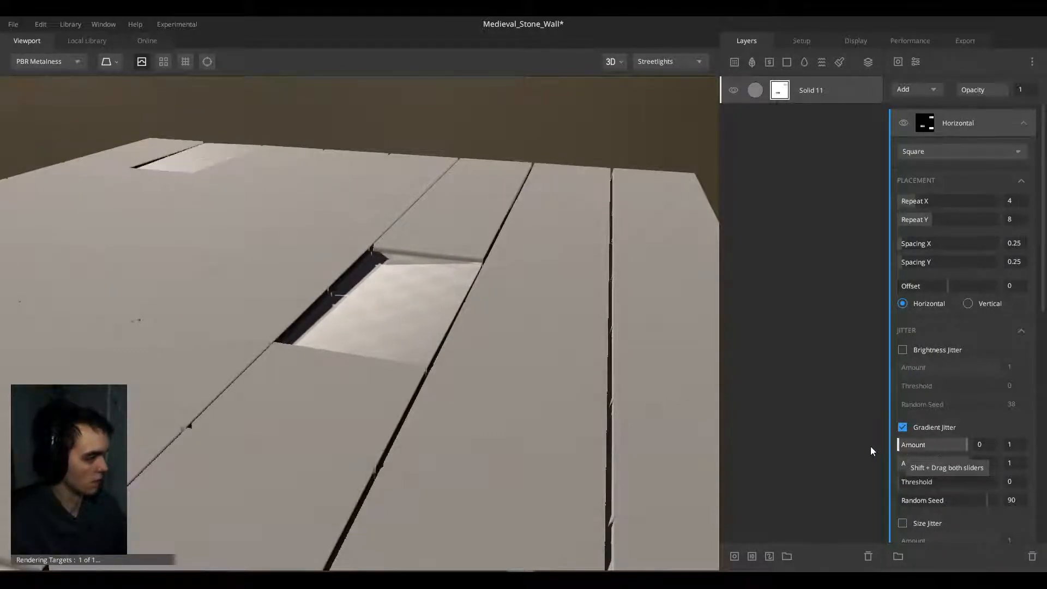
mouse_move(959, 446)
mouse_down()
mouse_move(931, 447)
mouse_move(942, 445)
mouse_up()
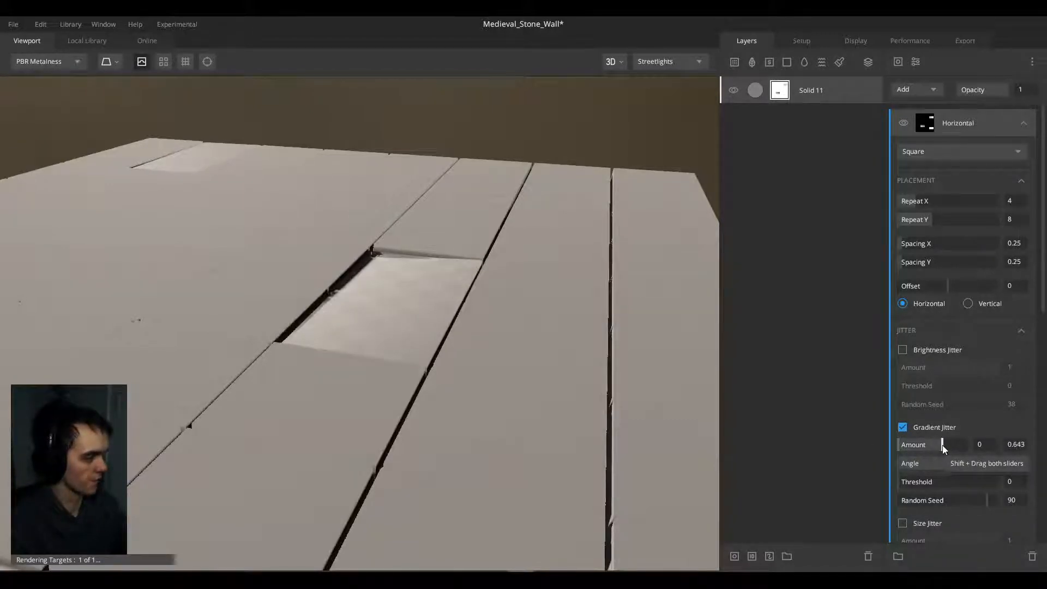
drag(505, 286, 302, 358)
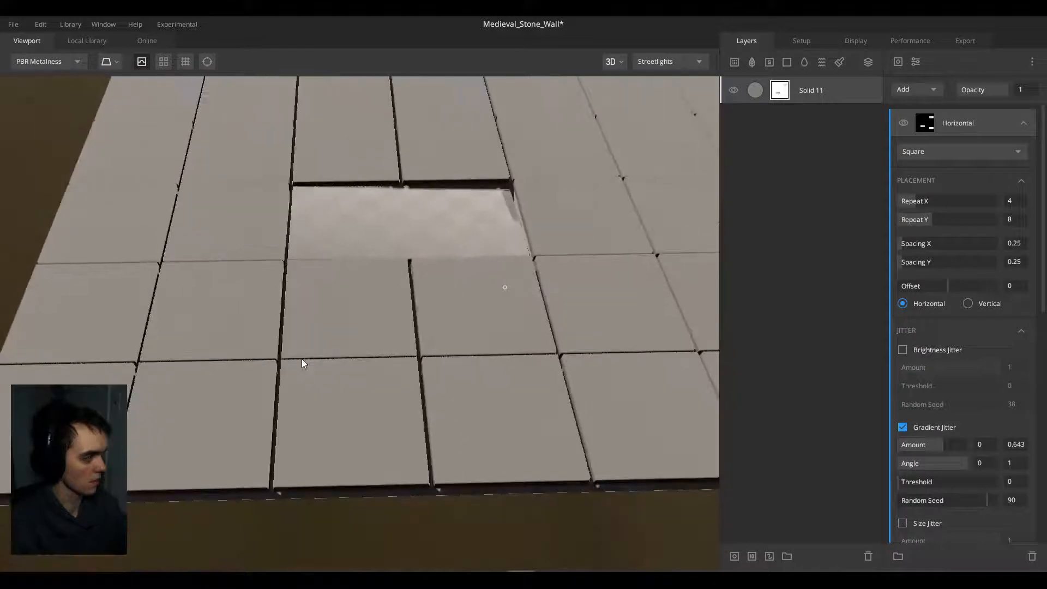
scroll(460, 267, down, 3)
mouse_move(481, 264)
mouse_down()
mouse_move(296, 213)
mouse_move(449, 194)
mouse_move(463, 250)
mouse_move(432, 309)
mouse_move(554, 238)
mouse_move(491, 269)
mouse_move(603, 257)
mouse_move(460, 236)
mouse_move(449, 262)
mouse_move(347, 280)
mouse_move(358, 300)
mouse_move(415, 305)
mouse_move(421, 353)
mouse_move(343, 339)
mouse_move(358, 306)
mouse_up()
key(d)
key(d)
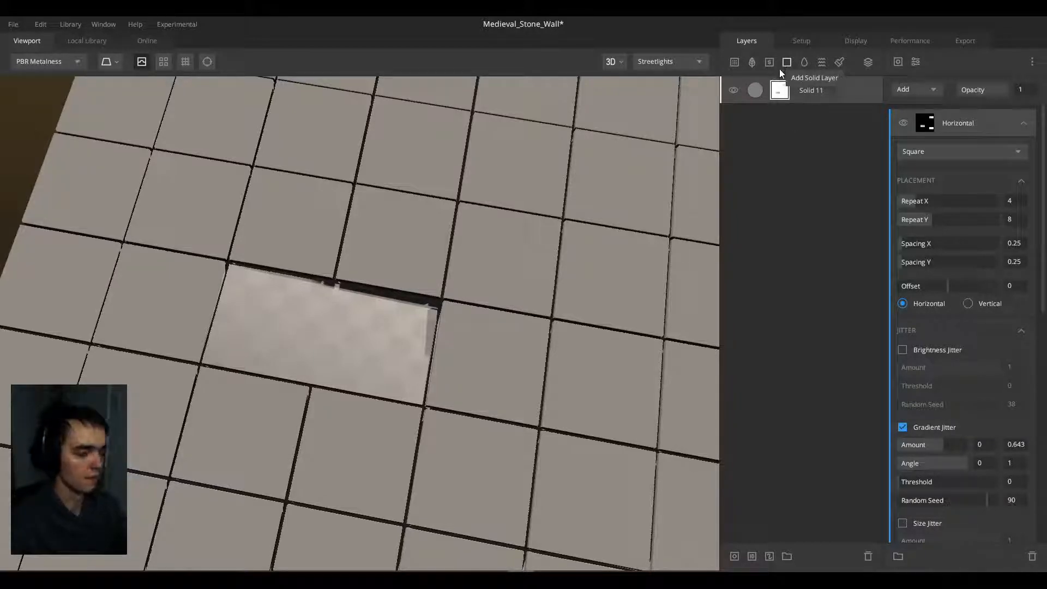
Step: Rename the Solid 11 layer as Block_Height
double_click(808, 91)
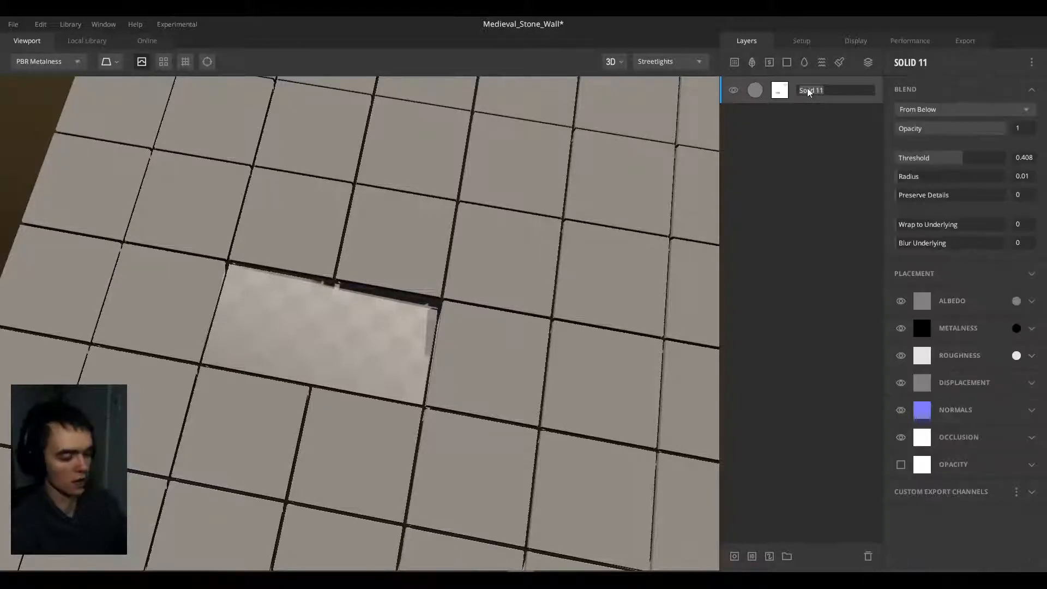
text(Blu)
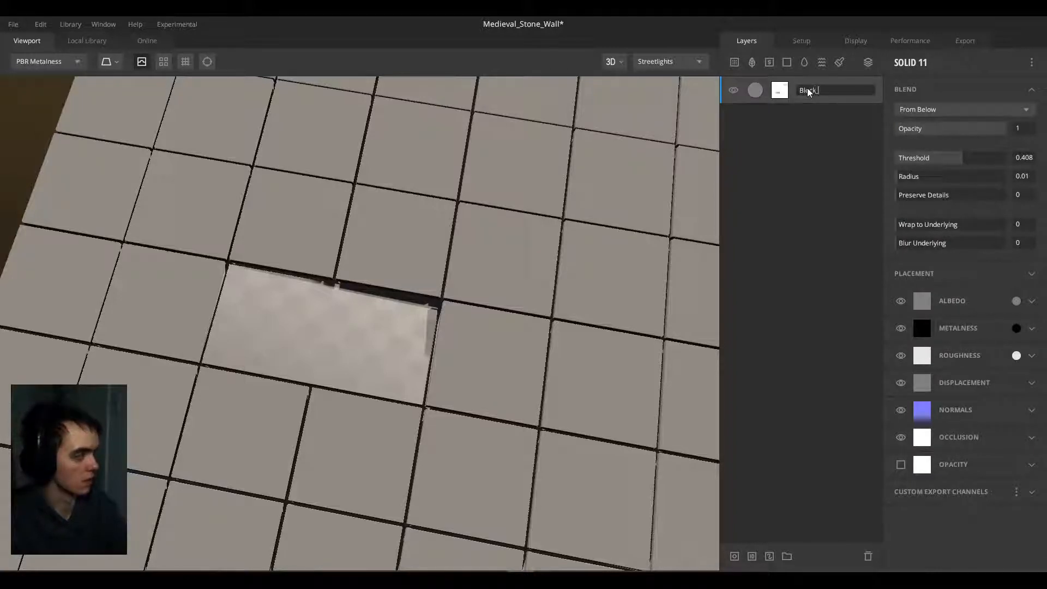
text(ck_Height)
key(Return)
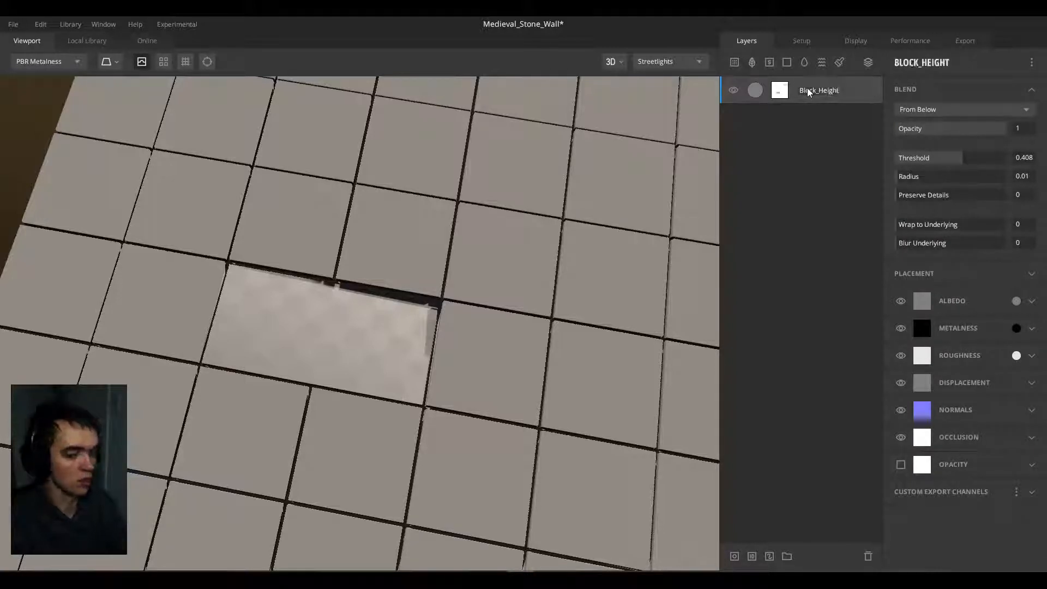
drag(614, 145, 456, 141)
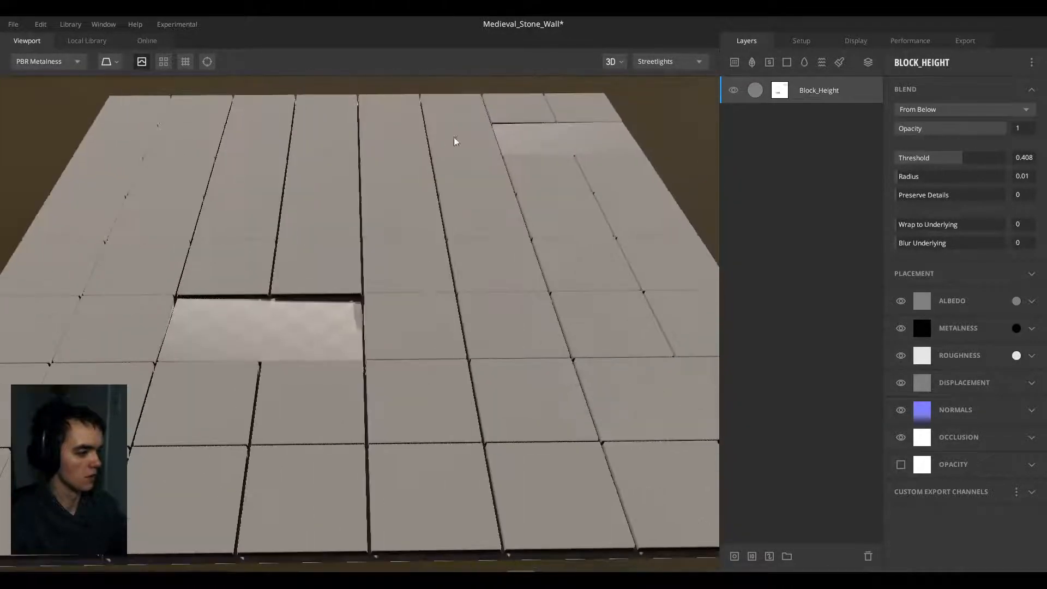
Step: Enable Brightness Jitter on the Horizontal pattern in the Block_Height mask, with amount 0.326 and random seed 34.13
click(783, 92)
click(823, 88)
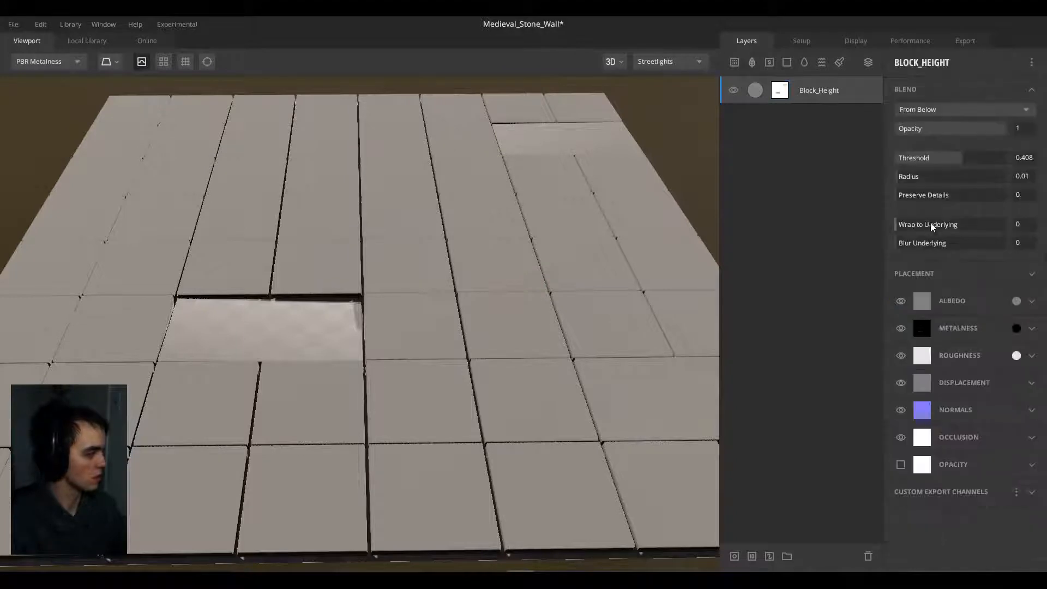
click(779, 91)
scroll(932, 264, down, 6)
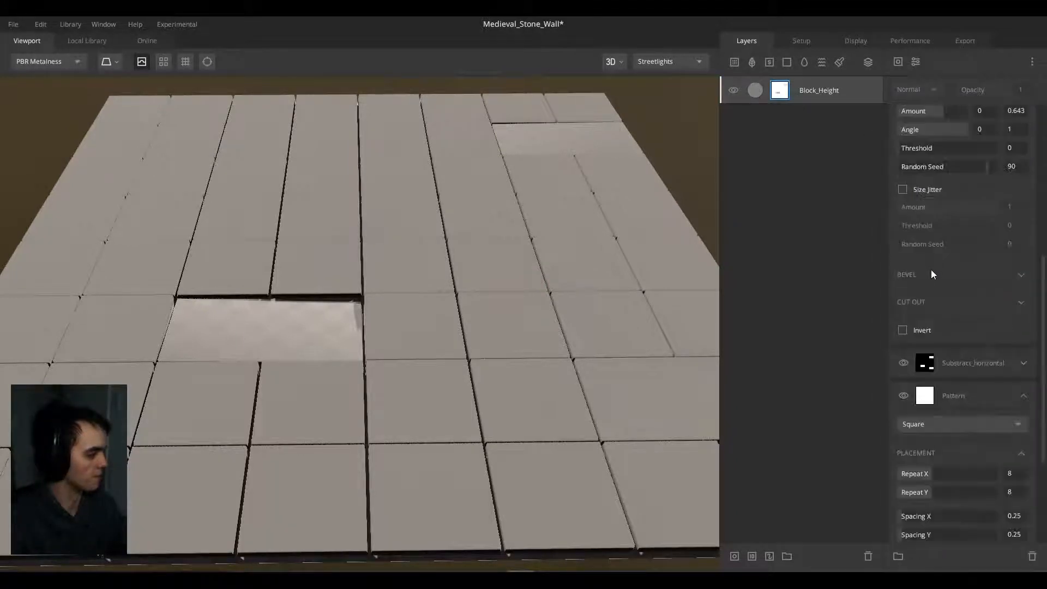
click(903, 151)
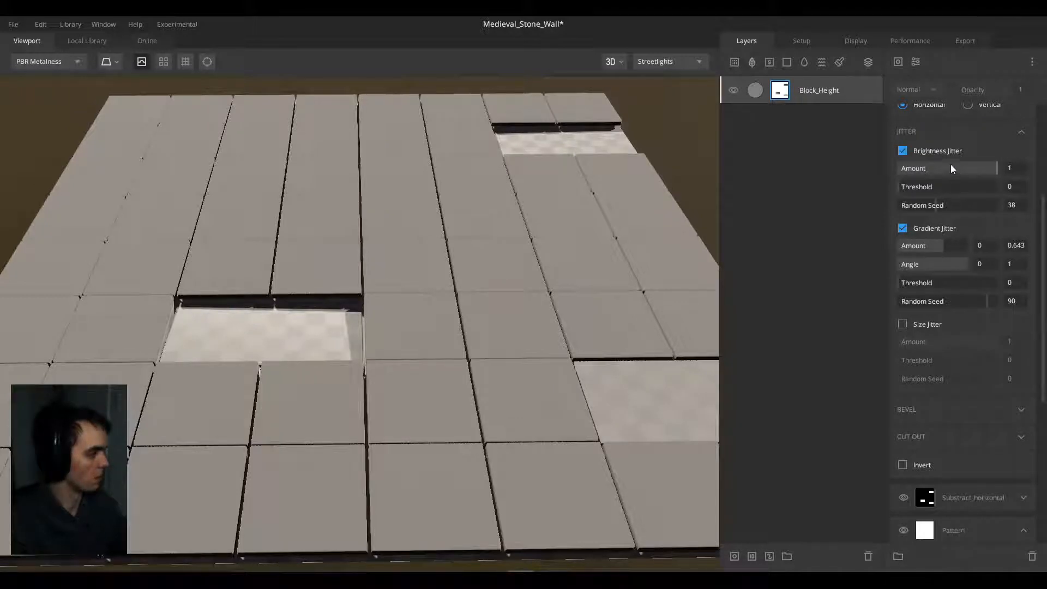
mouse_move(951, 167)
mouse_down()
mouse_move(918, 171)
mouse_move(930, 166)
mouse_up()
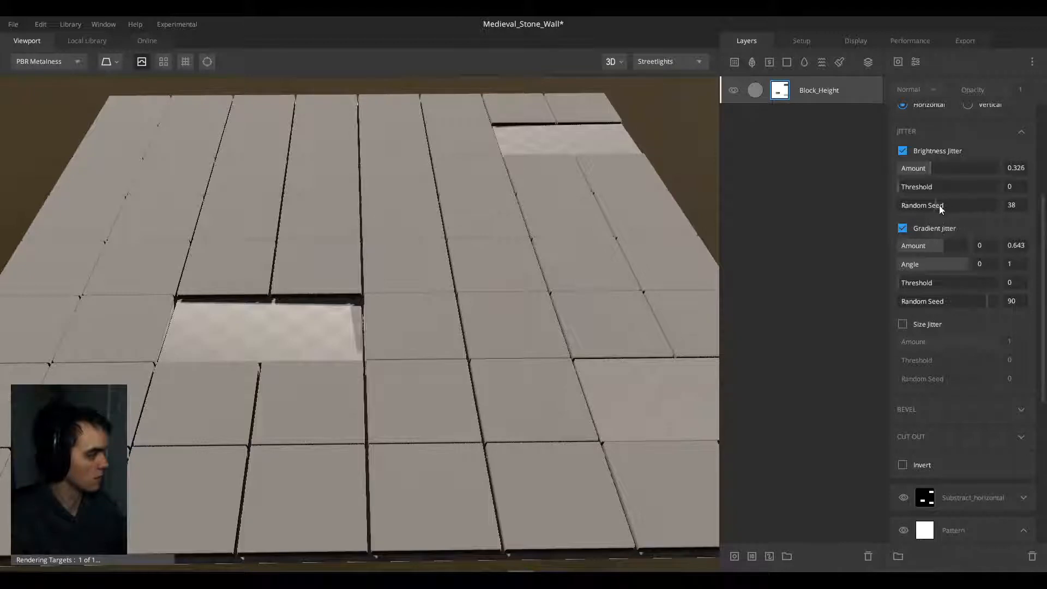
mouse_move(935, 205)
mouse_down()
mouse_move(924, 204)
mouse_move(933, 205)
mouse_up()
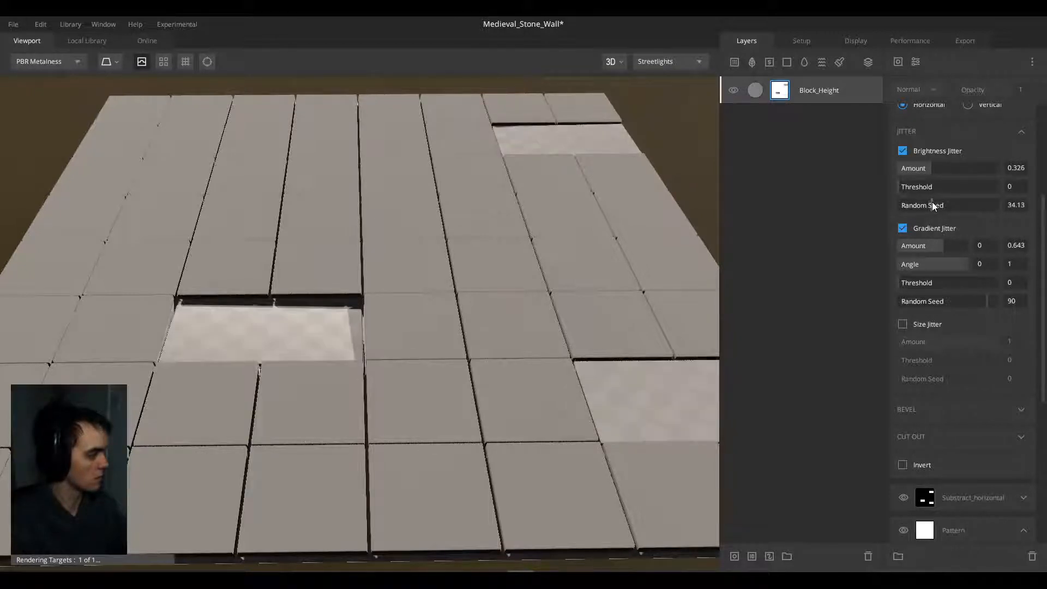
Step: Rename the bottom square pattern in the Block_Height mask as Base_Block
scroll(955, 414, down, 5)
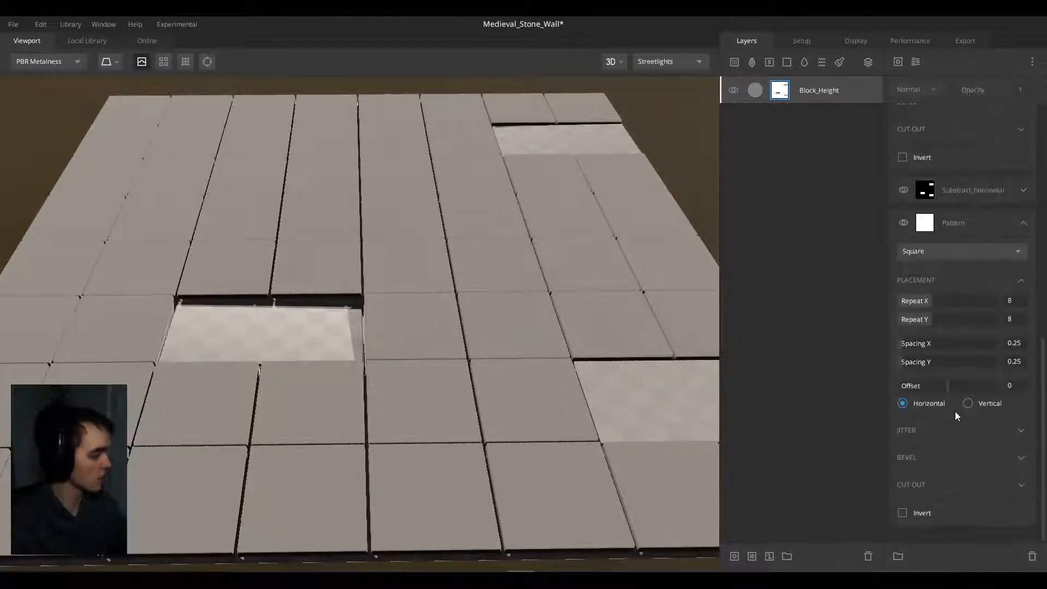
double_click(946, 222)
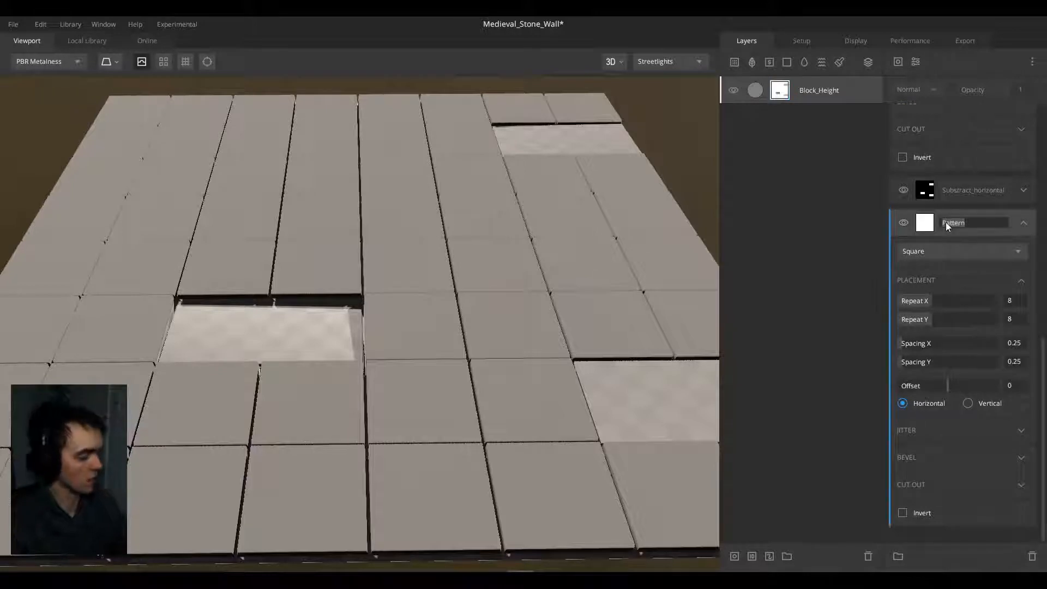
text(Base_Blo)
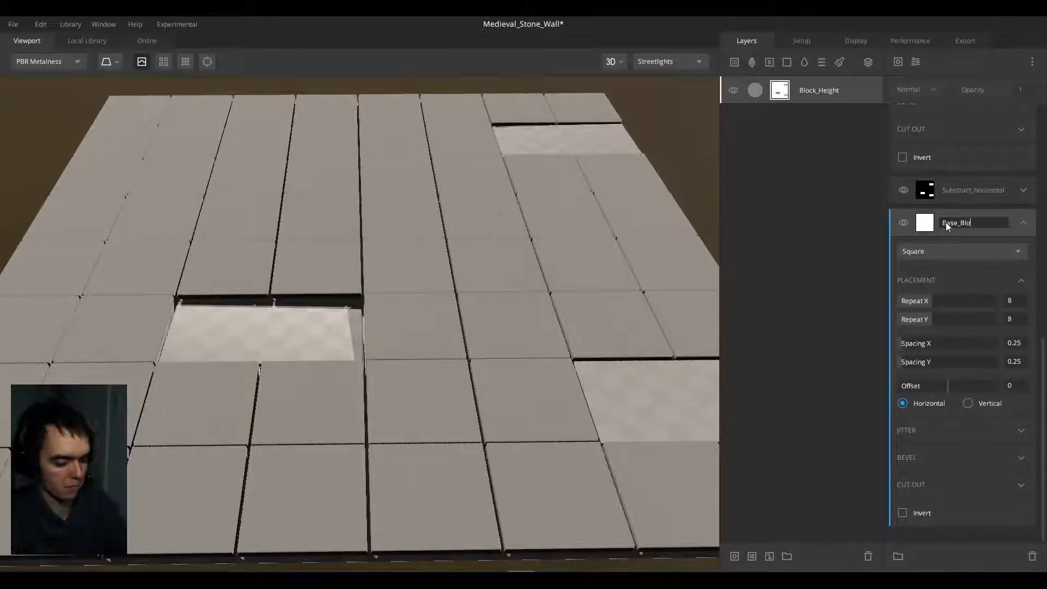
text(ck)
key(Return)
Step: Enable Brightness Jitter on the Base_Block pattern with an amount of 0.558
click(964, 430)
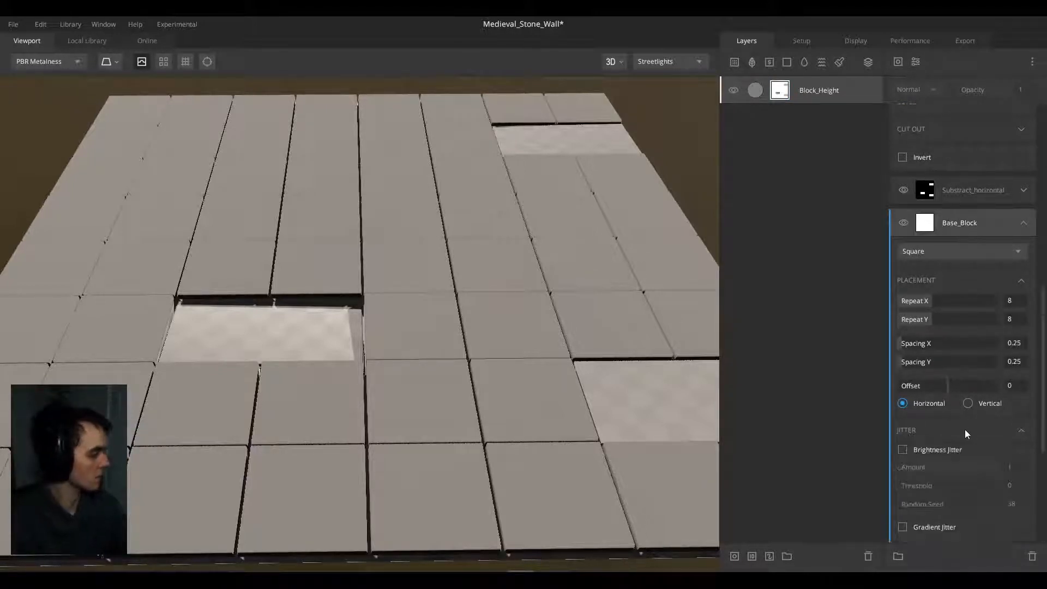
click(902, 450)
drag(927, 467, 953, 467)
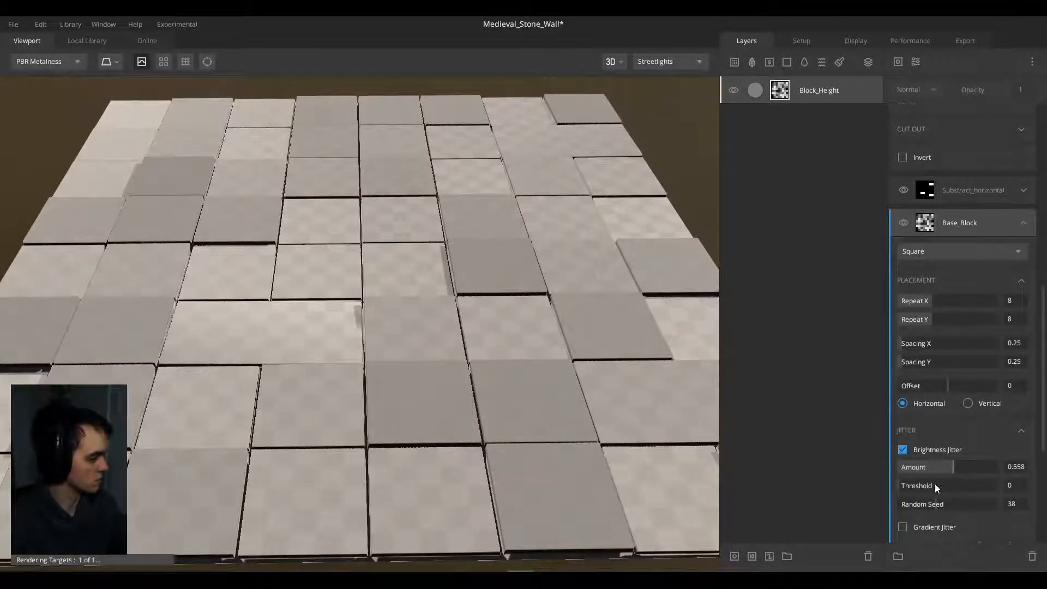
drag(515, 350, 441, 365)
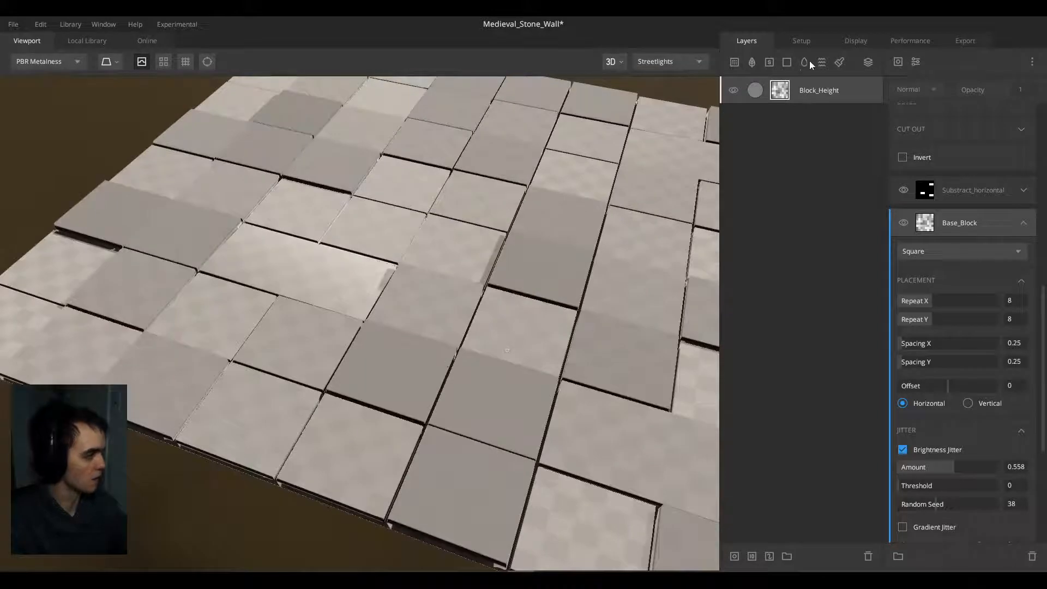
Step: Add a new solid layer and place it beneath the Block_Height layer
click(789, 62)
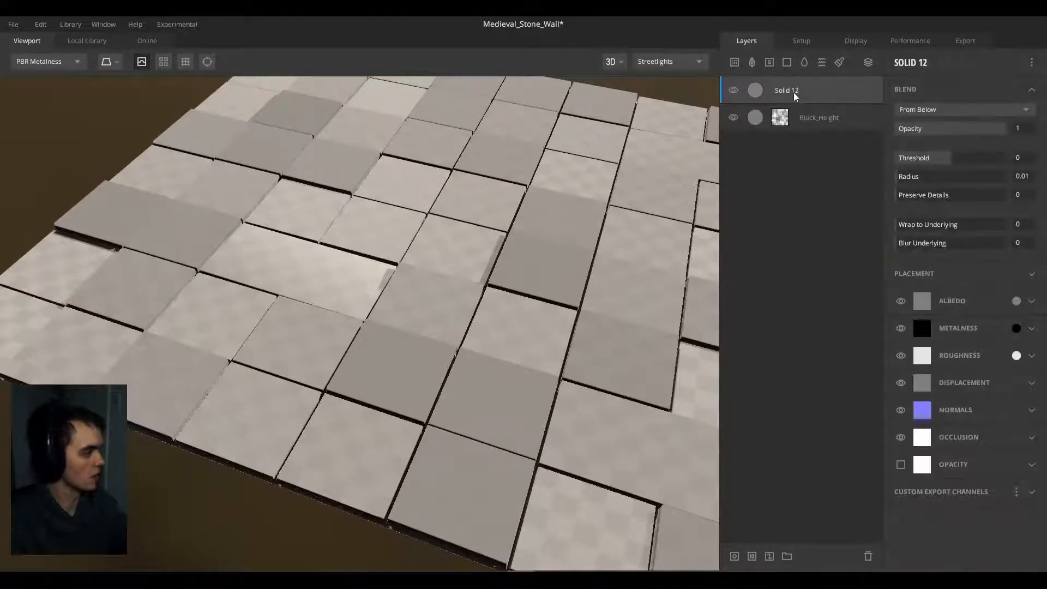
drag(794, 97, 778, 140)
drag(708, 215, 563, 283)
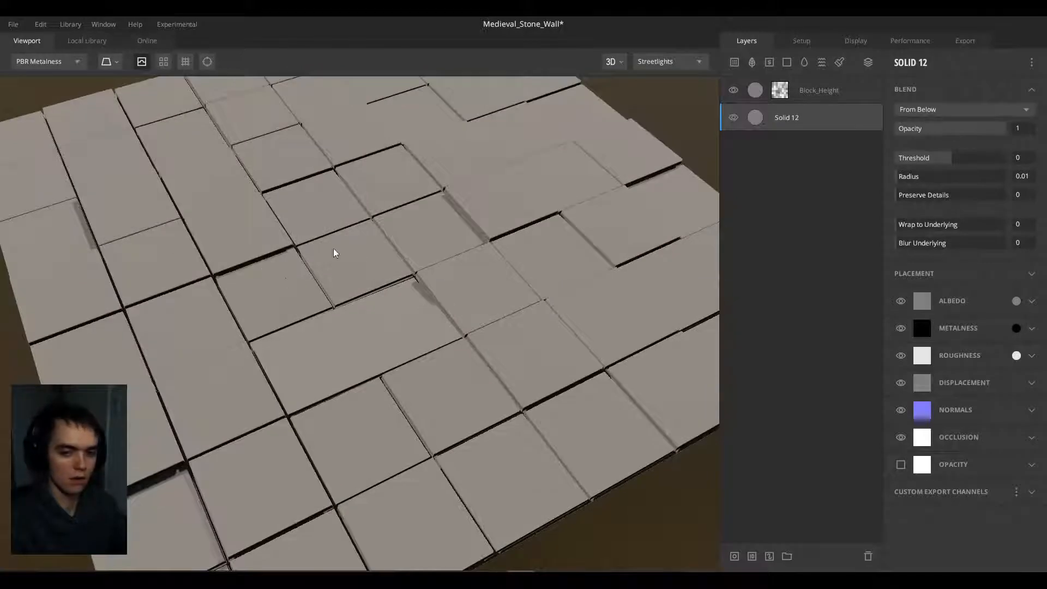
drag(460, 180, 436, 238)
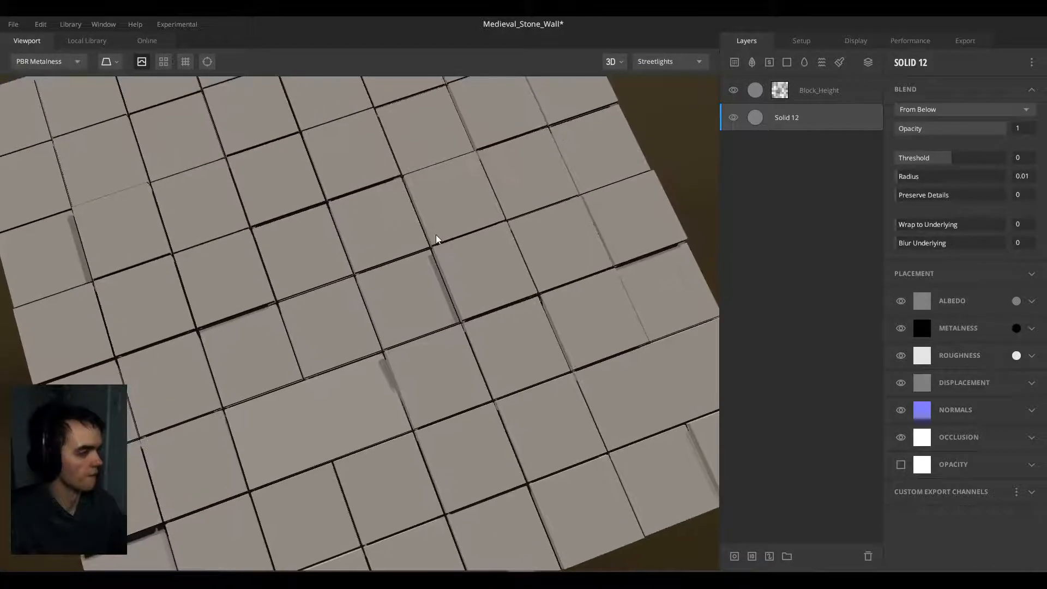
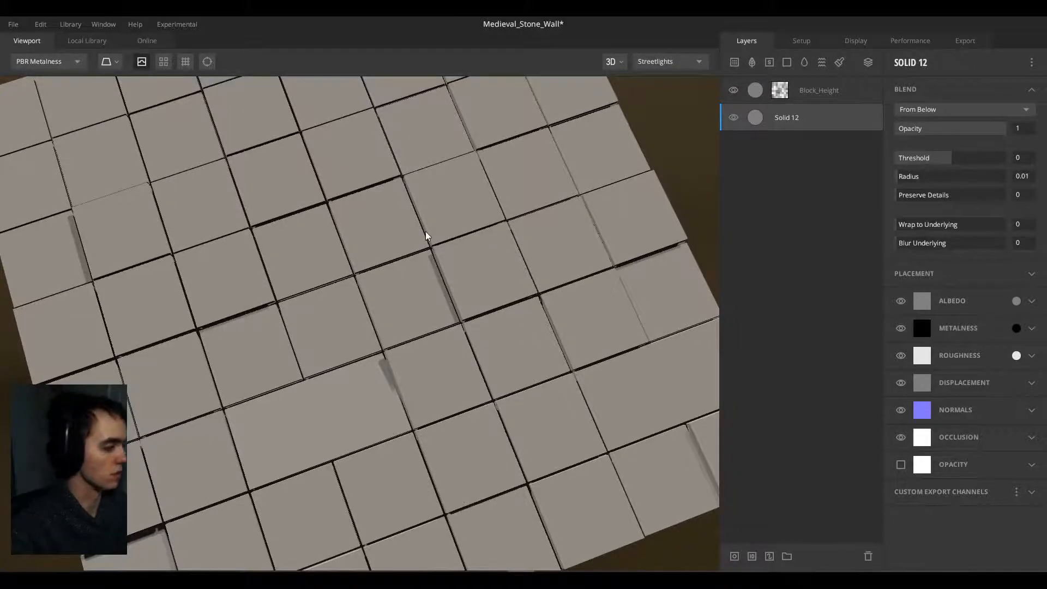
mouse_move(428, 236)
mouse_down()
mouse_move(367, 187)
mouse_move(481, 154)
mouse_move(566, 155)
mouse_move(327, 164)
mouse_move(87, 142)
mouse_move(540, 229)
mouse_move(469, 231)
mouse_move(709, 196)
mouse_up()
Step: Open the Block_Height mask and compare the stone heights in the Displacement and PBR Metalness views
click(794, 88)
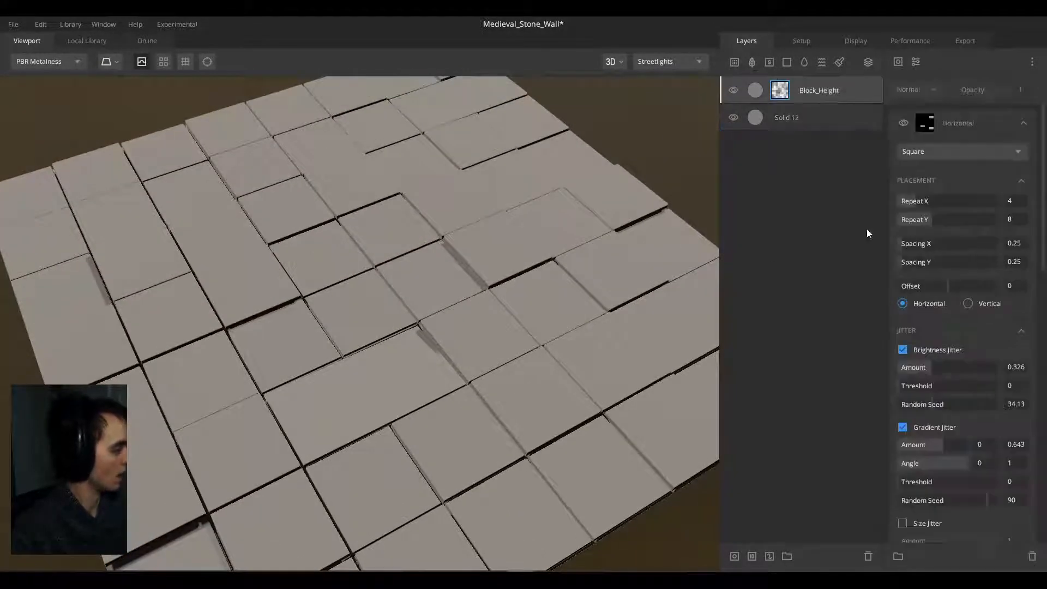
scroll(928, 433, down, 4)
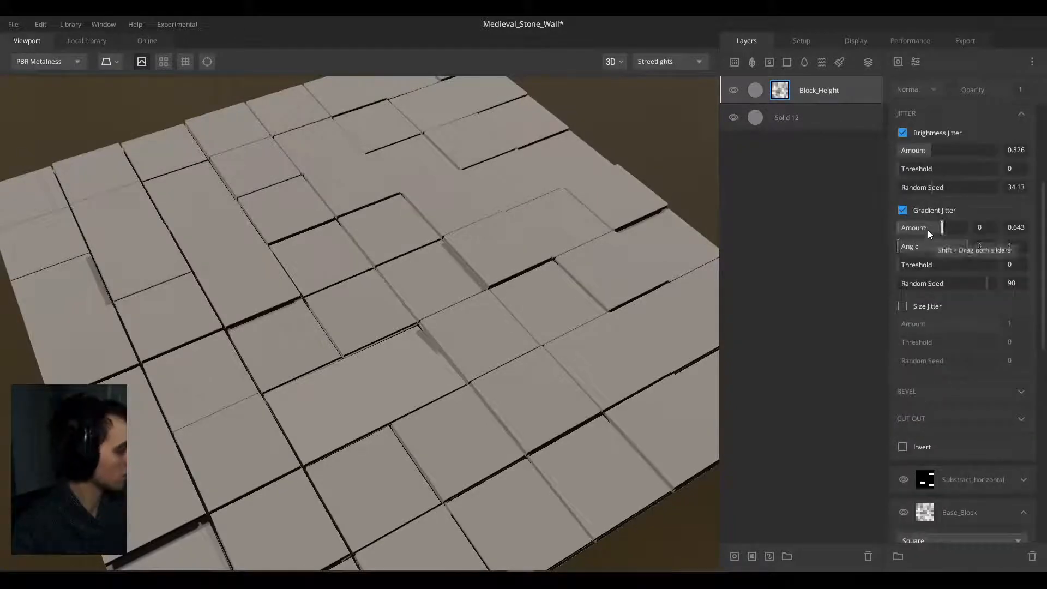
key(7)
key(6)
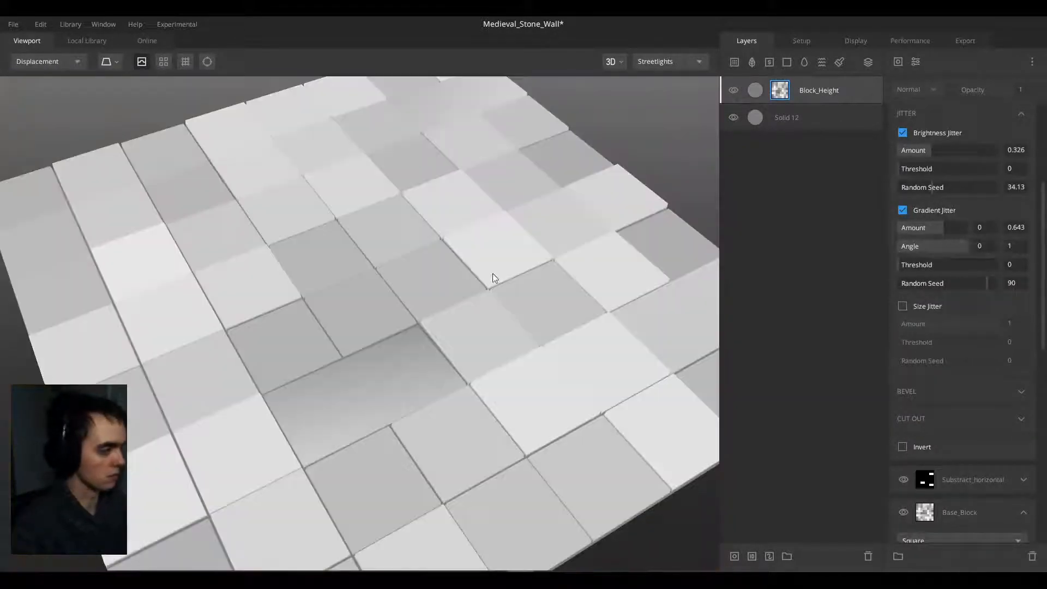
alt+drag(491, 275, 627, 195)
key(1)
alt+drag(534, 272, 392, 304)
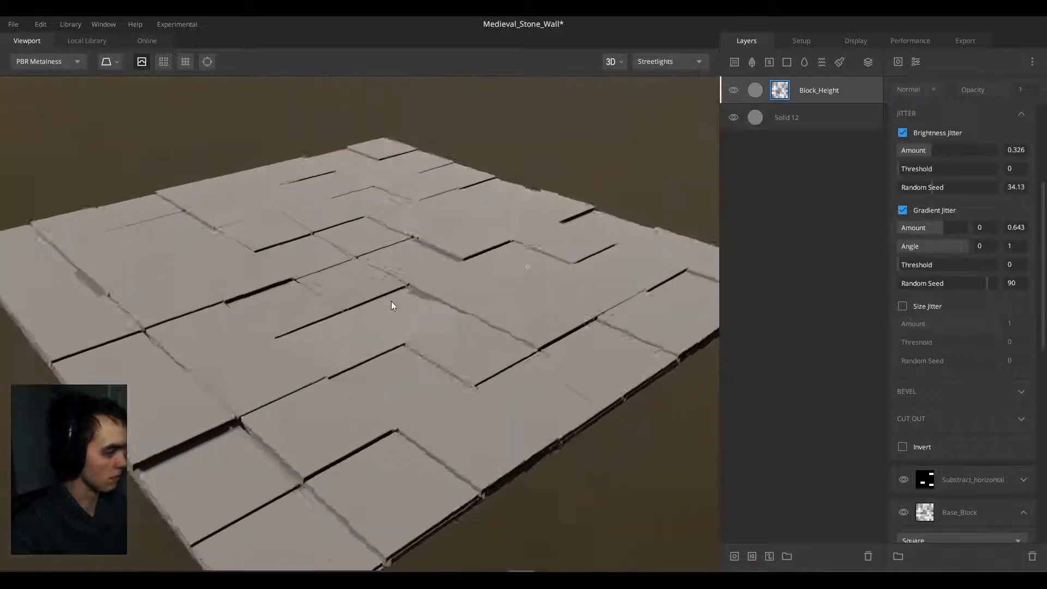
Step: Collapse the Horizontal pattern and enable Gradient Jitter on Base_Block with an amount range of 0 to 0.373
scroll(1019, 315, up, 5)
scroll(975, 248, down, 3)
scroll(976, 246, up, 3)
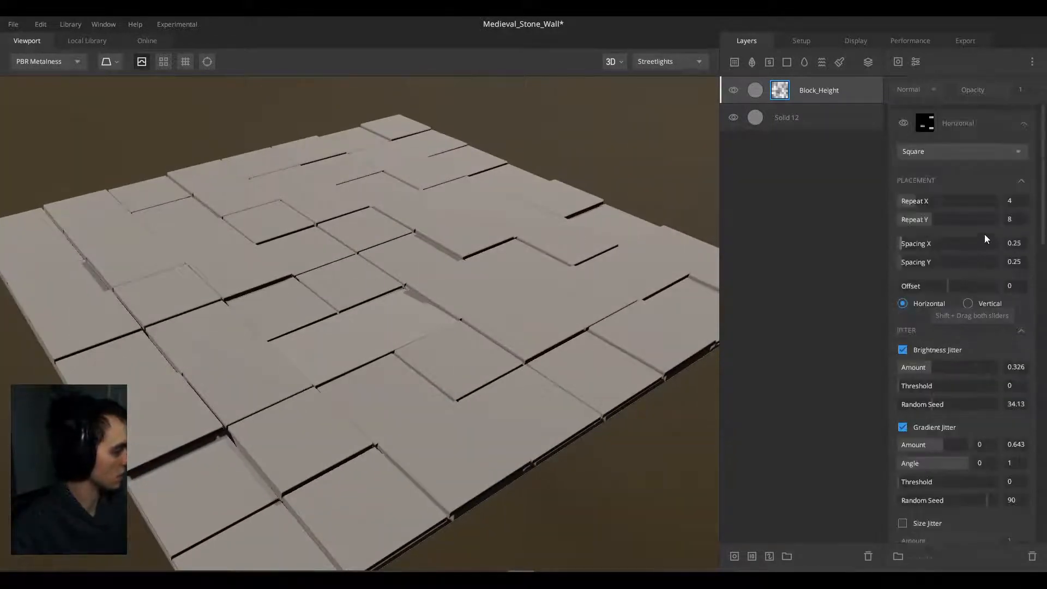
click(1023, 128)
scroll(949, 376, down, 2)
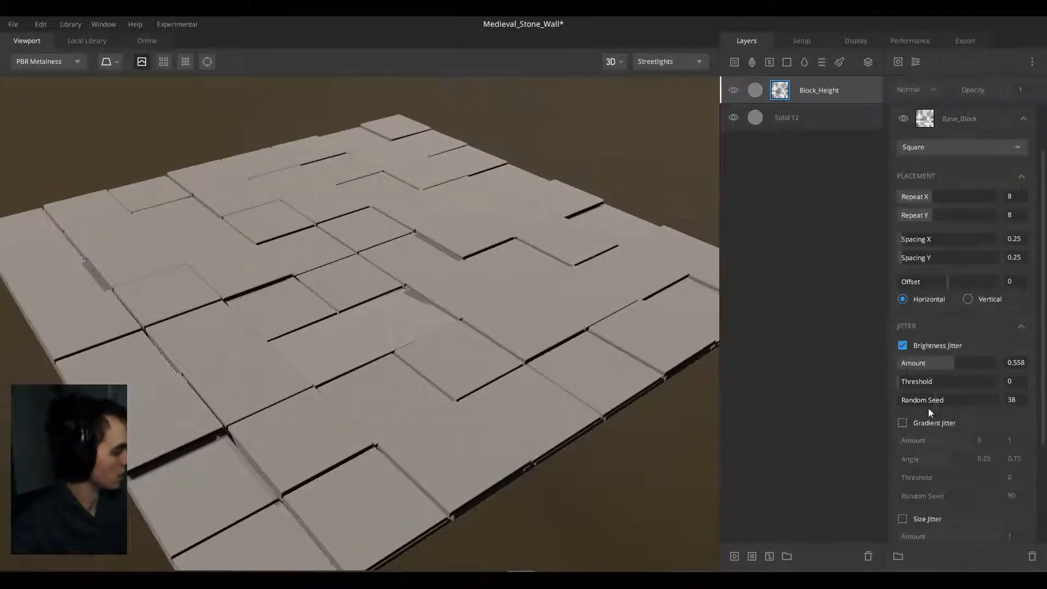
click(902, 423)
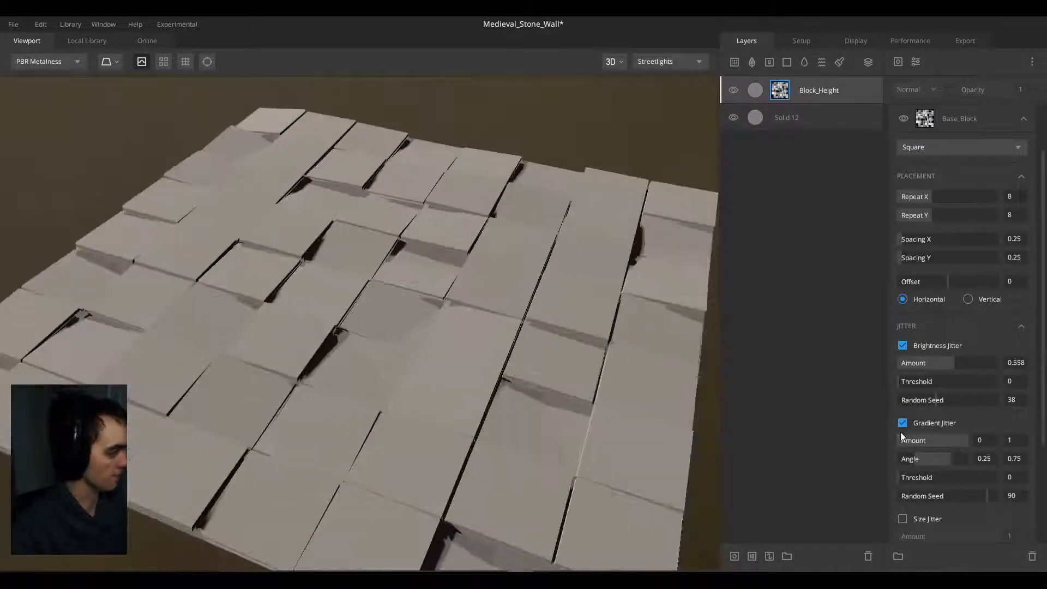
mouse_move(904, 443)
mouse_down()
mouse_move(921, 443)
mouse_move(890, 442)
mouse_up()
drag(967, 440, 925, 444)
Step: Examine the tilt and height variation of the stones from several angles and distances
drag(694, 397, 563, 322)
scroll(441, 330, up, 3)
scroll(490, 337, down, 3)
drag(475, 341, 449, 376)
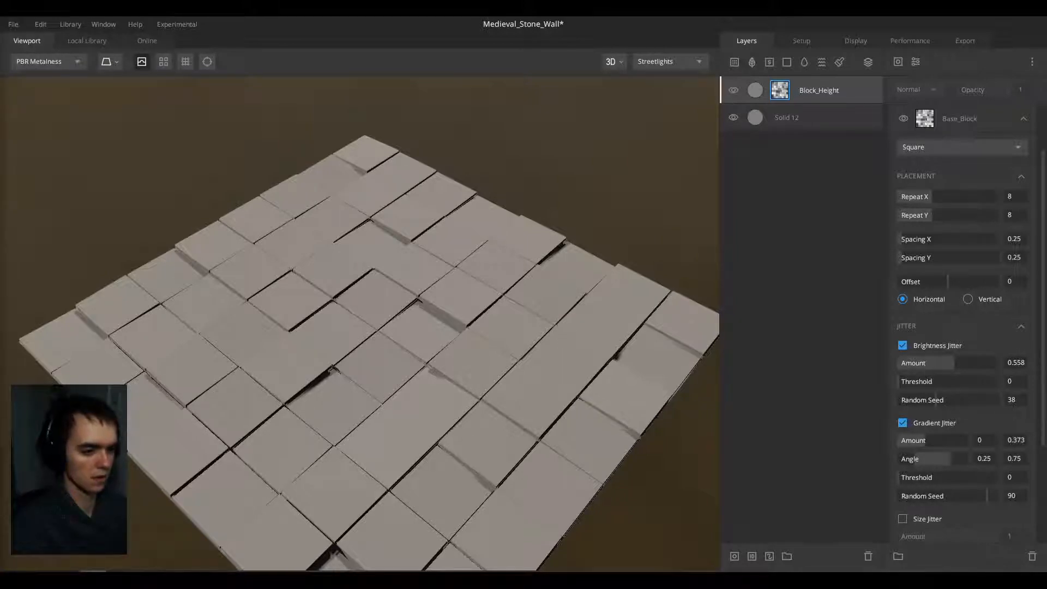
scroll(342, 305, up, 3)
drag(343, 304, 382, 280)
scroll(392, 339, down, 2)
drag(410, 326, 362, 277)
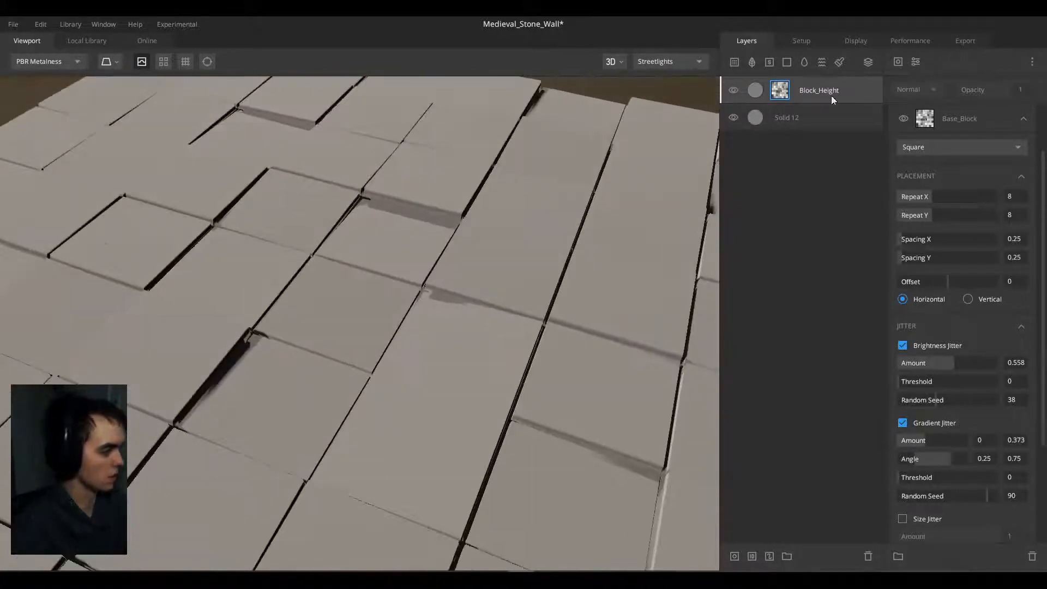
Step: Add a Square pattern above the Horizontal pattern in the Block_Height mask and set its Repeat X to 8
scroll(935, 159, up, 2)
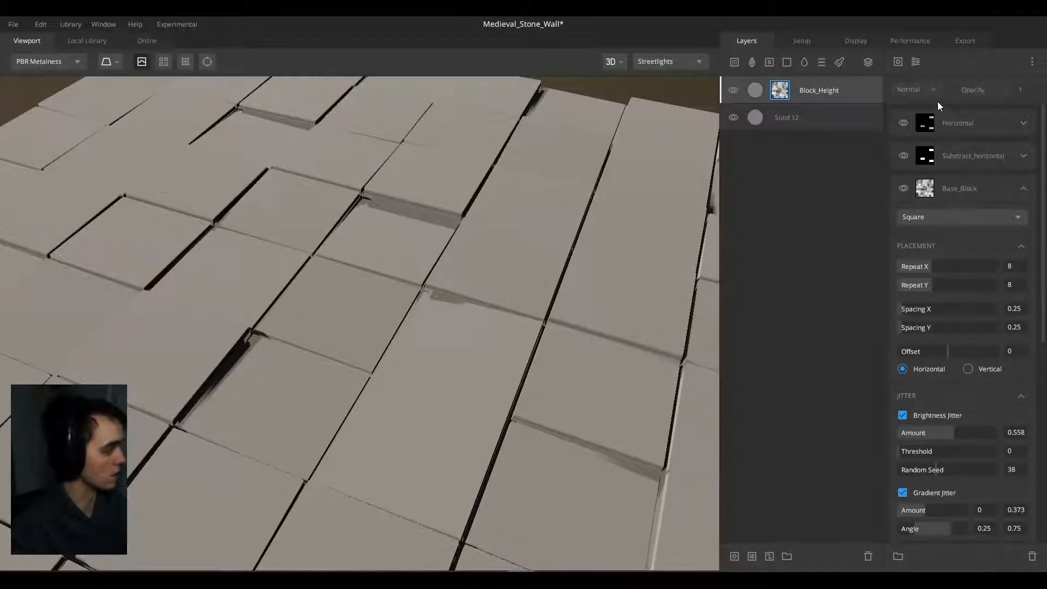
click(900, 62)
mouse_move(949, 131)
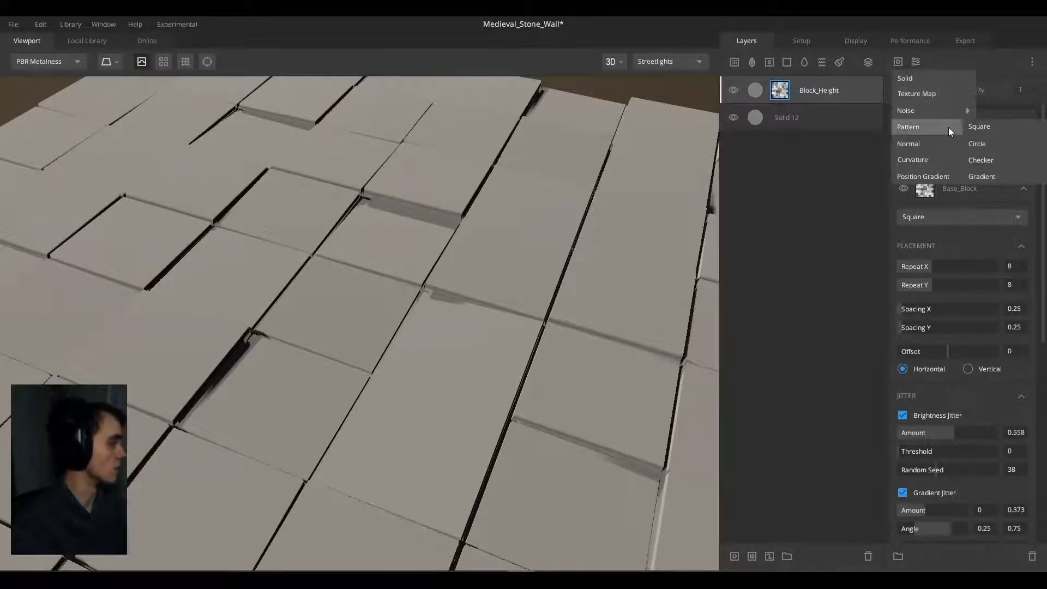
click(985, 128)
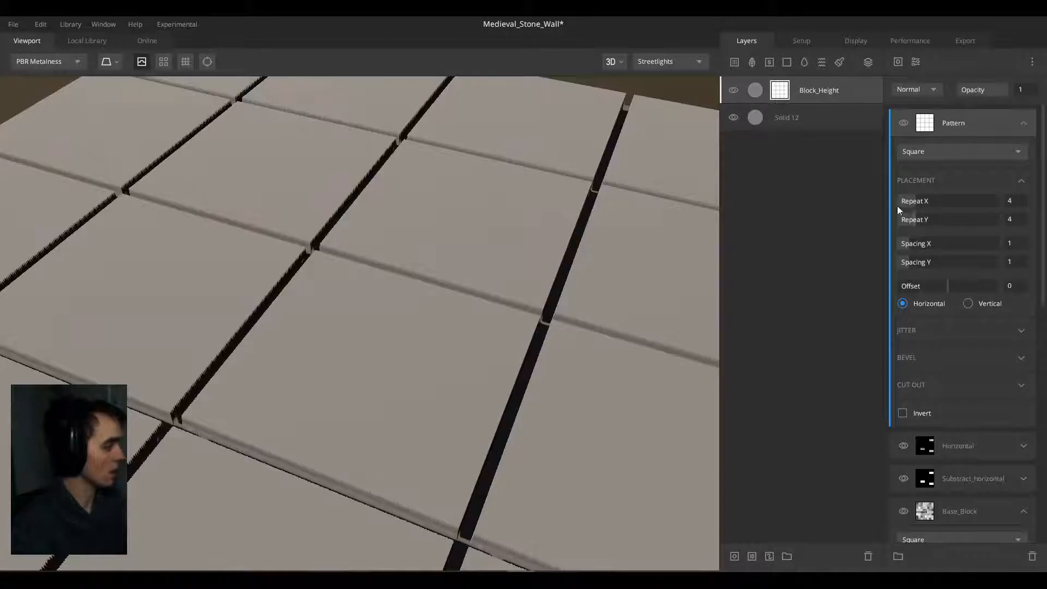
scroll(511, 224, down, 3)
drag(498, 249, 449, 304)
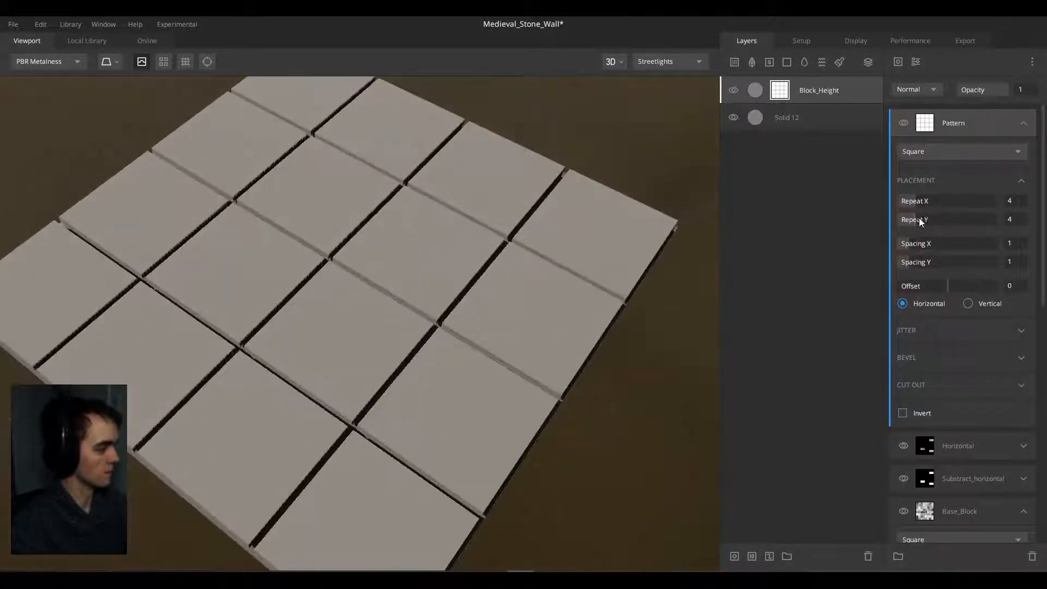
drag(920, 221, 930, 202)
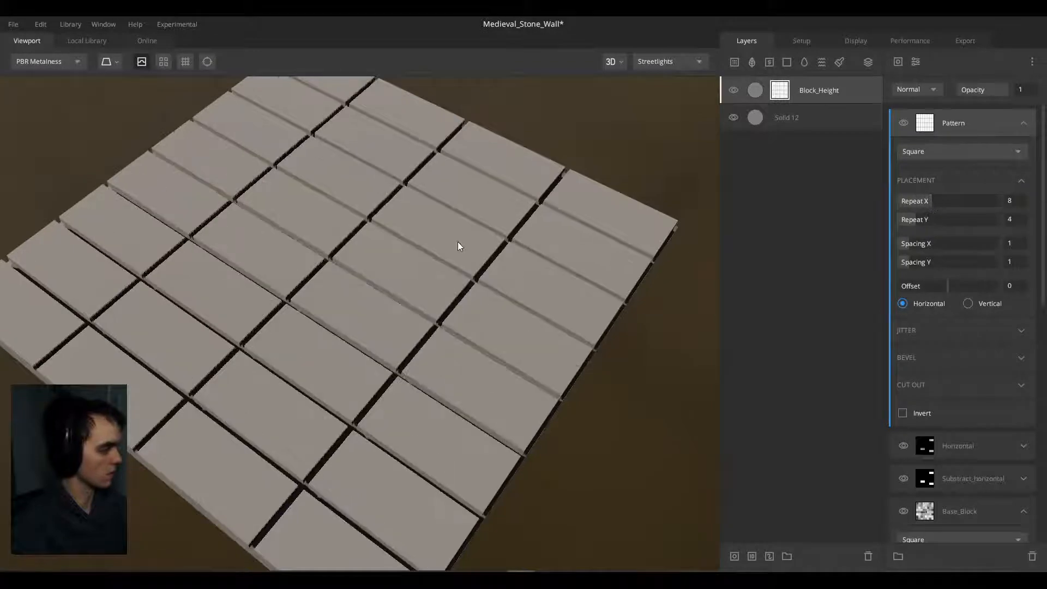
Step: Set the new pattern's Spacing X and Spacing Y to 0.25 and its Cut Out amount to 0.895
mouse_move(458, 246)
mouse_down()
mouse_move(420, 243)
mouse_move(409, 220)
mouse_move(241, 227)
mouse_move(542, 218)
mouse_move(456, 213)
mouse_move(486, 213)
mouse_move(458, 227)
mouse_up()
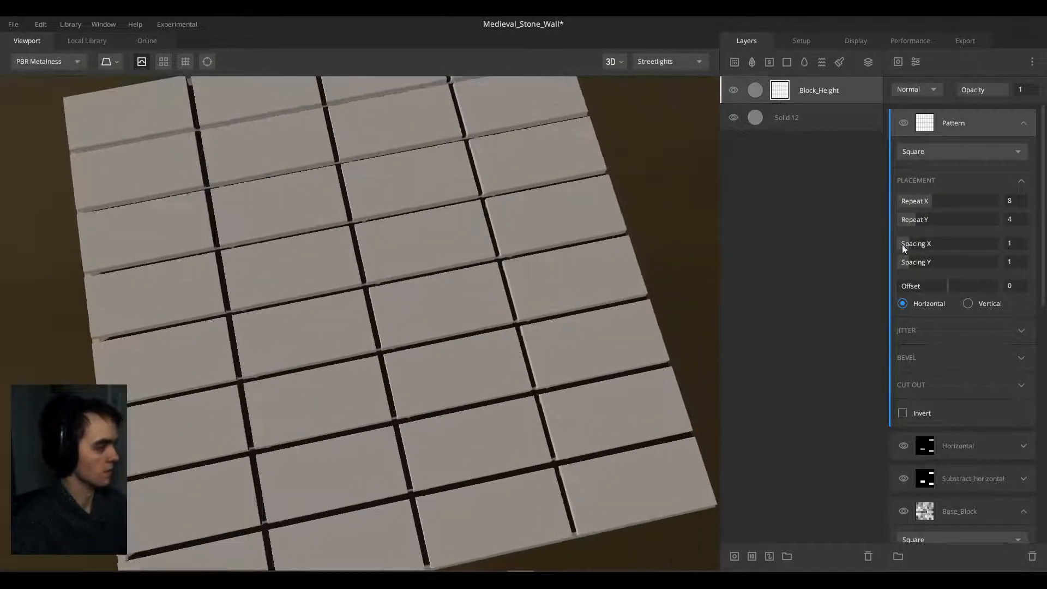
text(0.25)
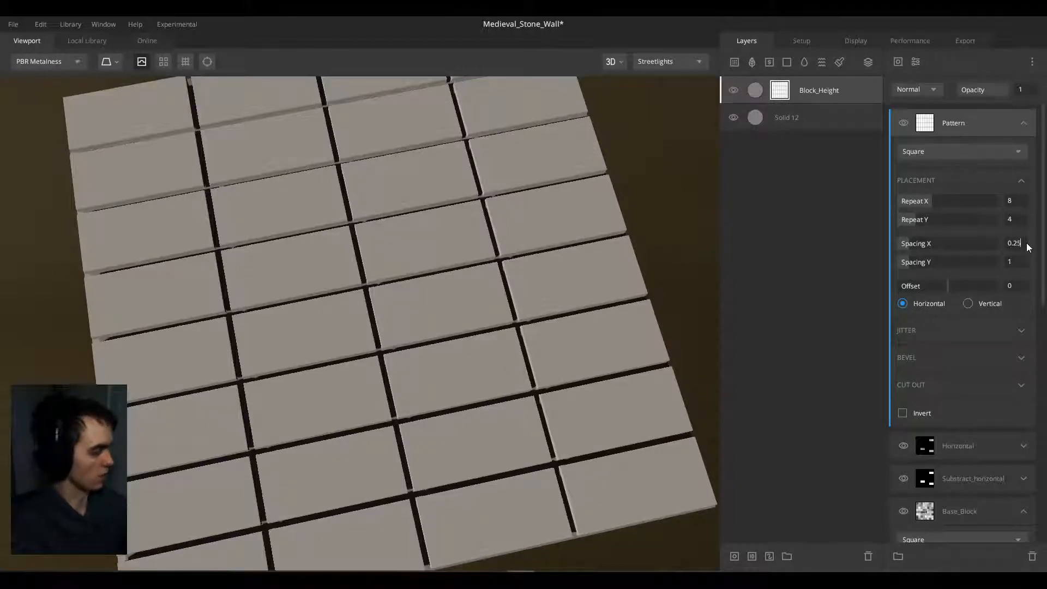
key(Tab)
text(0.25)
key(Return)
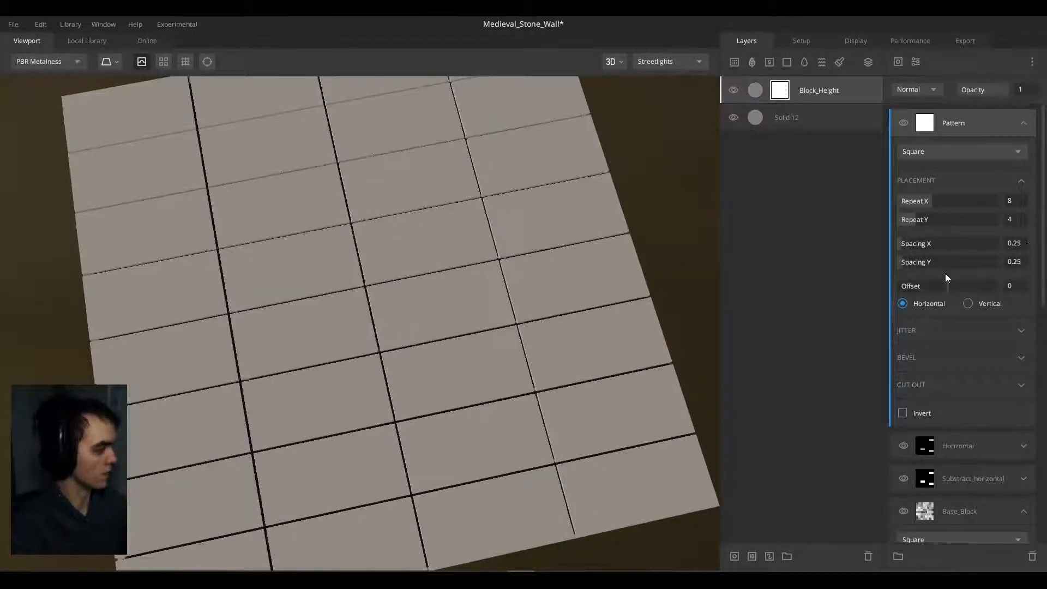
click(984, 383)
drag(941, 407, 986, 404)
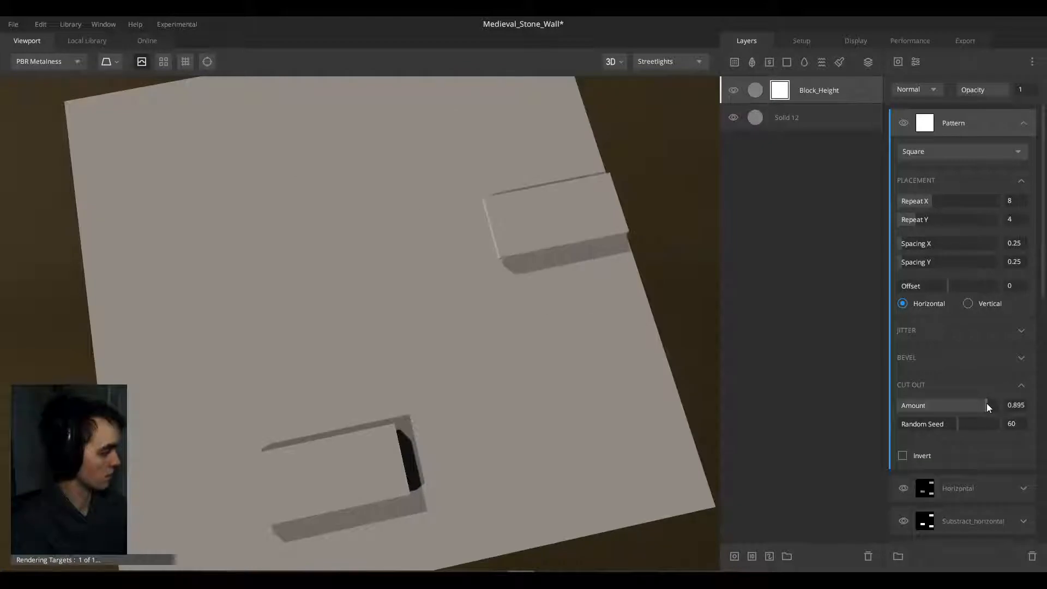
Step: Set the new pattern's blend mode to Subtract and rename it Vertical_Substract
click(916, 90)
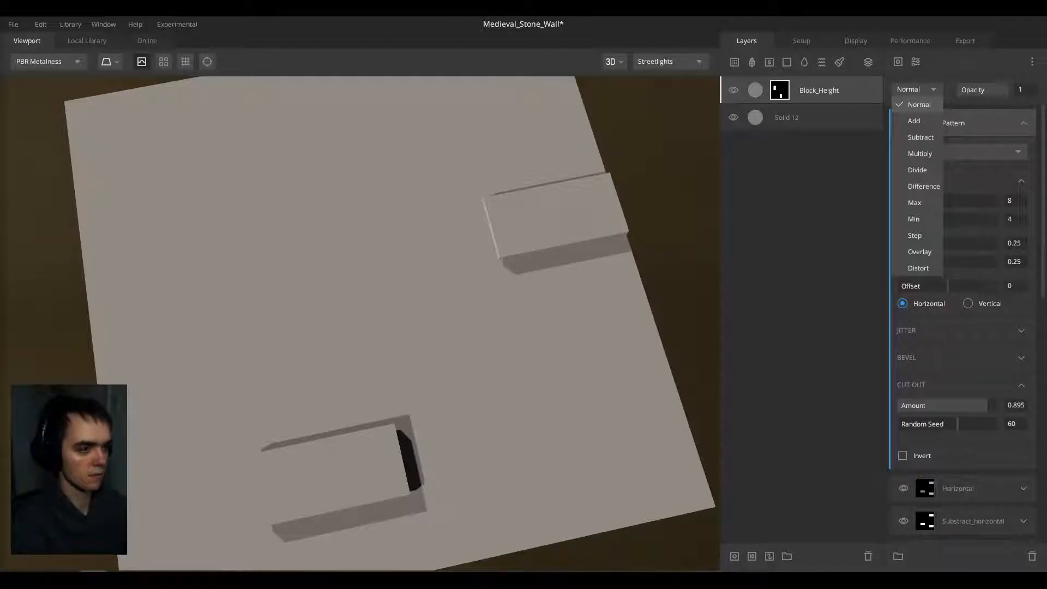
click(921, 137)
alt+drag(547, 268, 423, 235)
scroll(422, 232, down, 2)
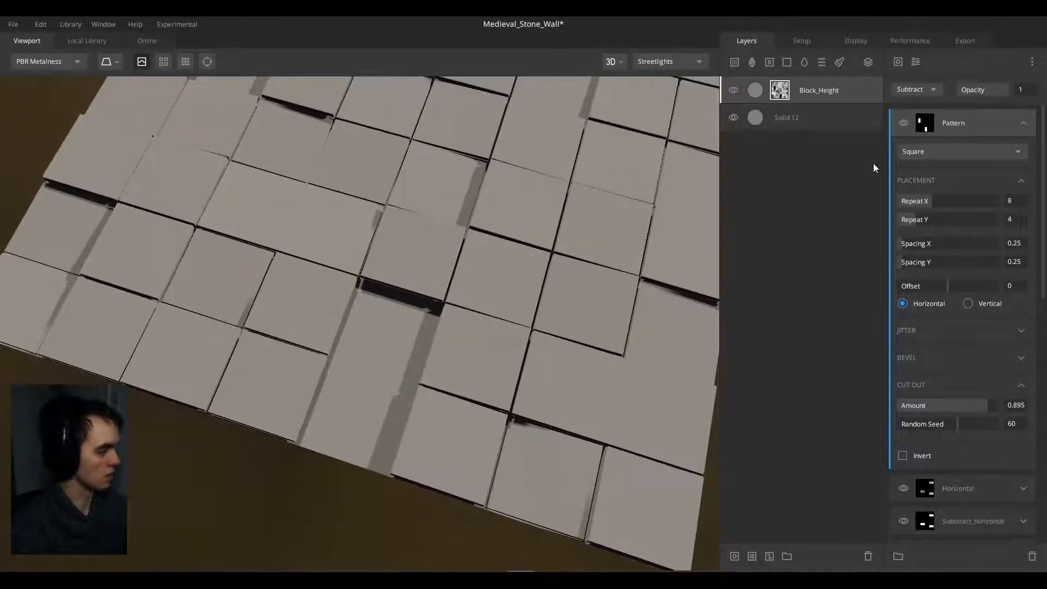
double_click(952, 123)
text(Vertica)
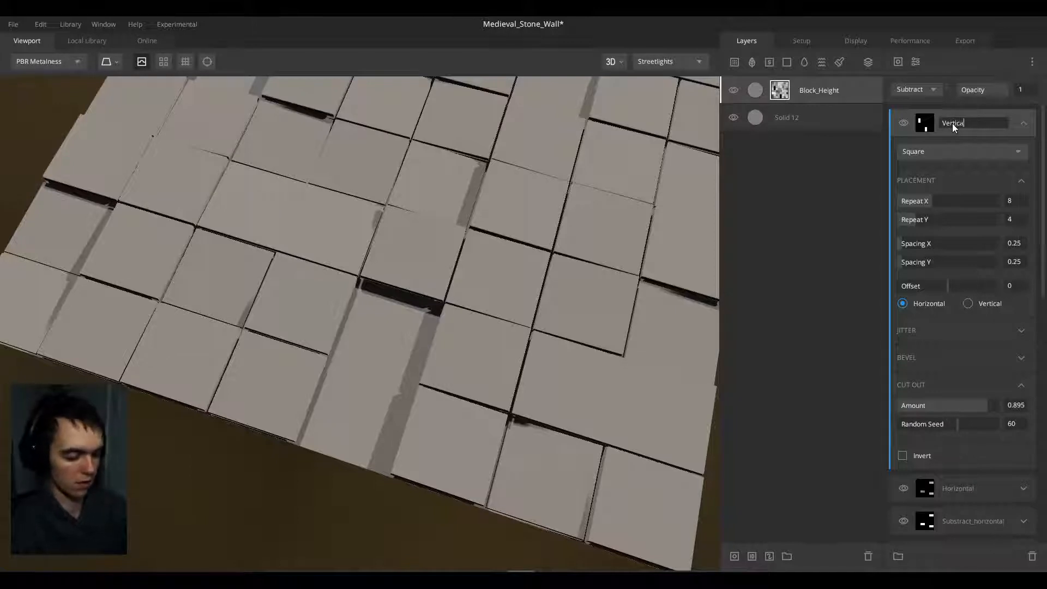
text(l)
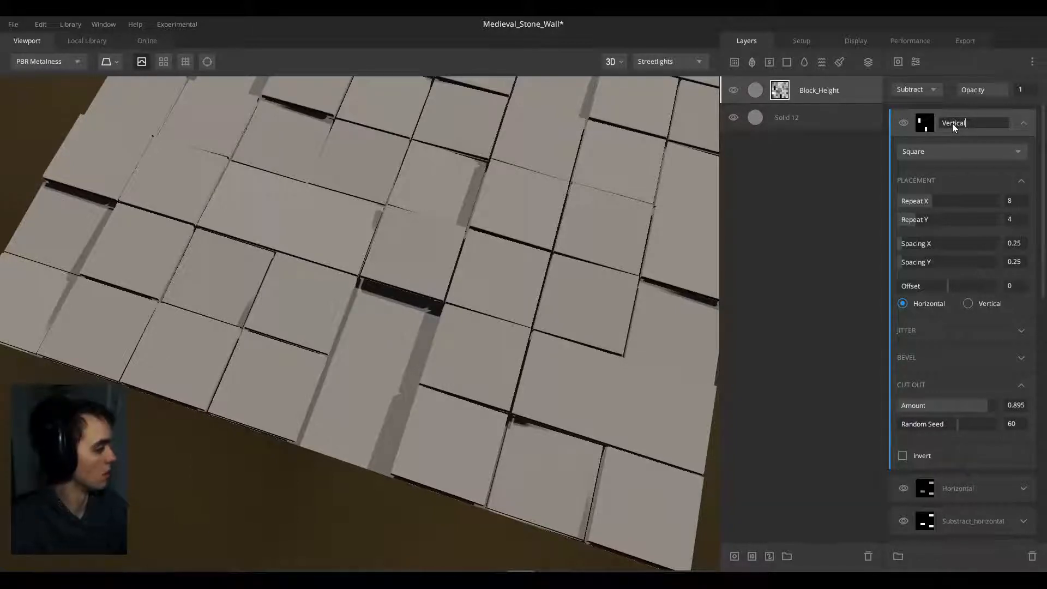
text(_Sub)
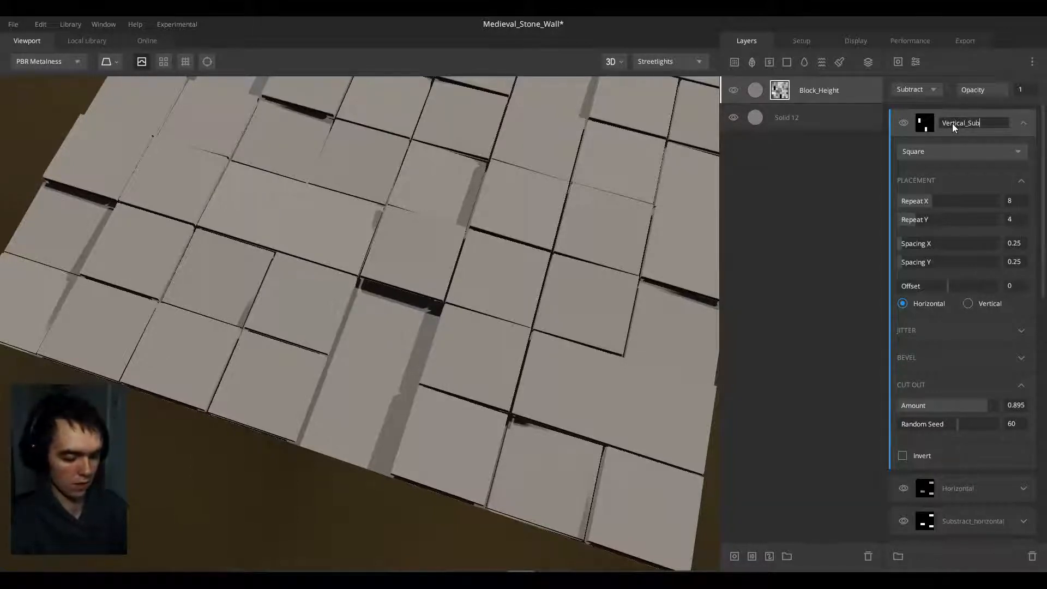
text(stract)
key(Return)
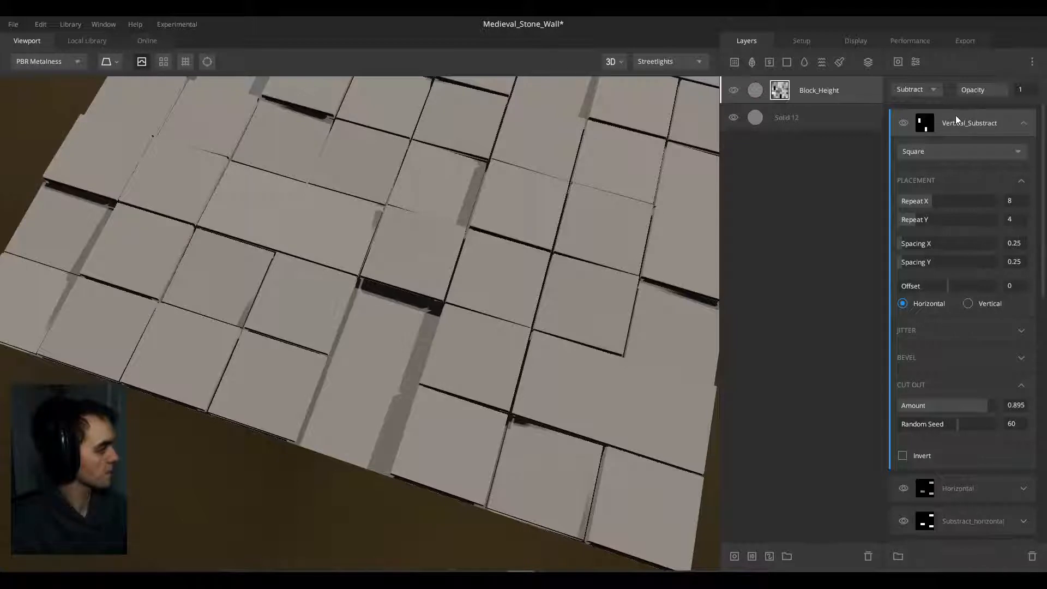
Step: Duplicate the Vertical_Substract pattern, collapse the original and set the copy's blend mode to Add
key(ctrl+d)
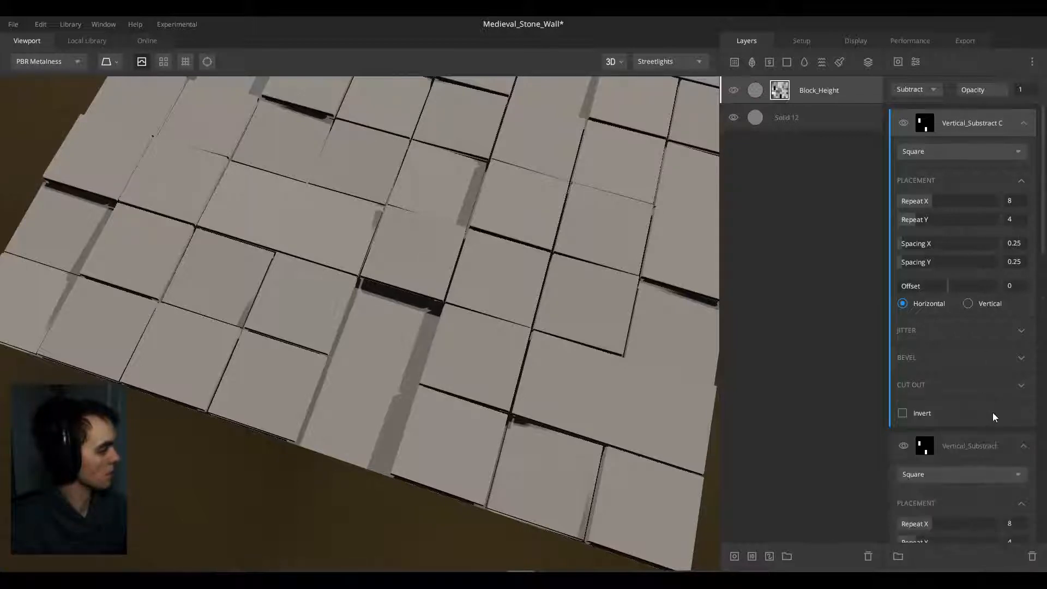
click(1024, 447)
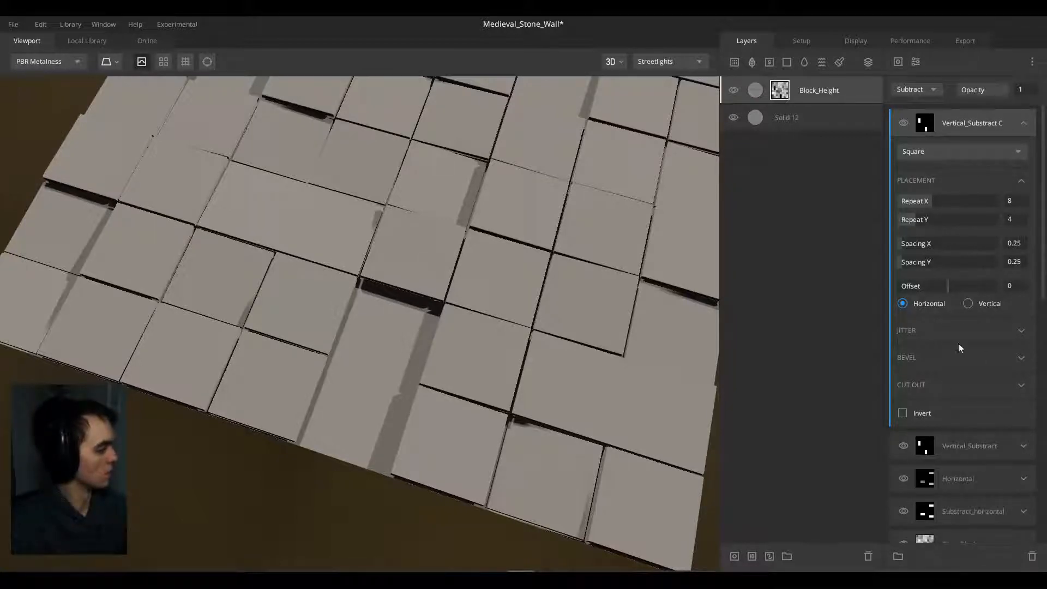
click(929, 89)
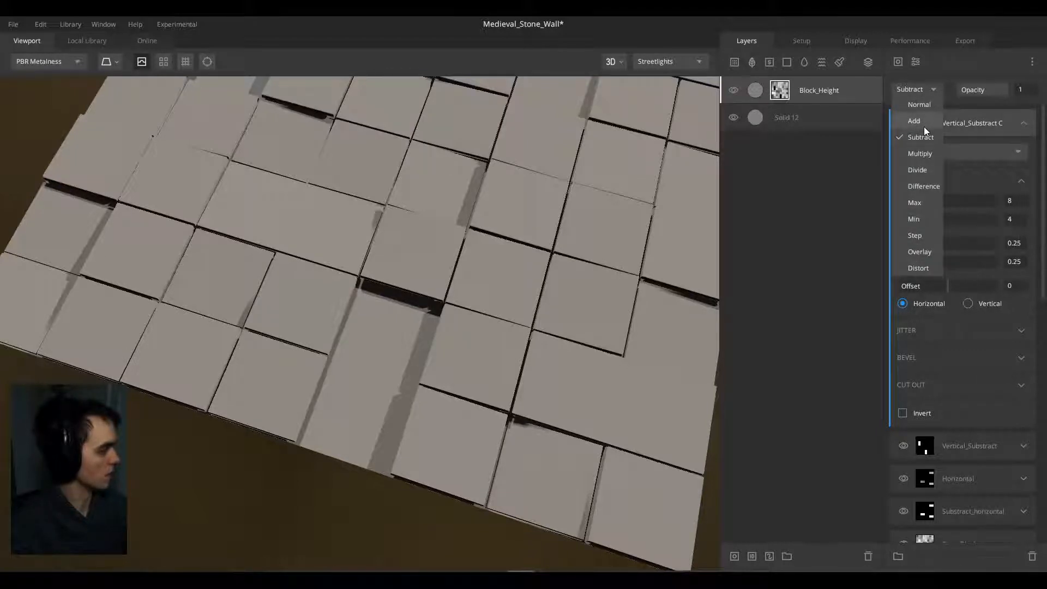
click(924, 124)
alt+drag(461, 215, 456, 294)
scroll(430, 298, down, 3)
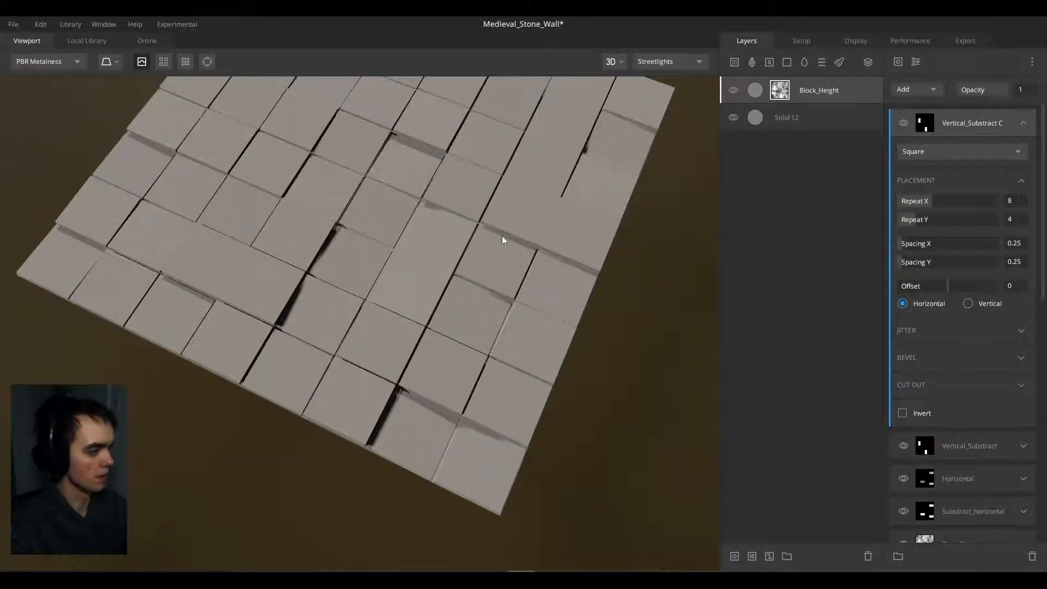
Step: Examine the vertical stones from several angles and compare their heights in the PBR Metalness and Displacement views
alt+drag(174, 264, 369, 300)
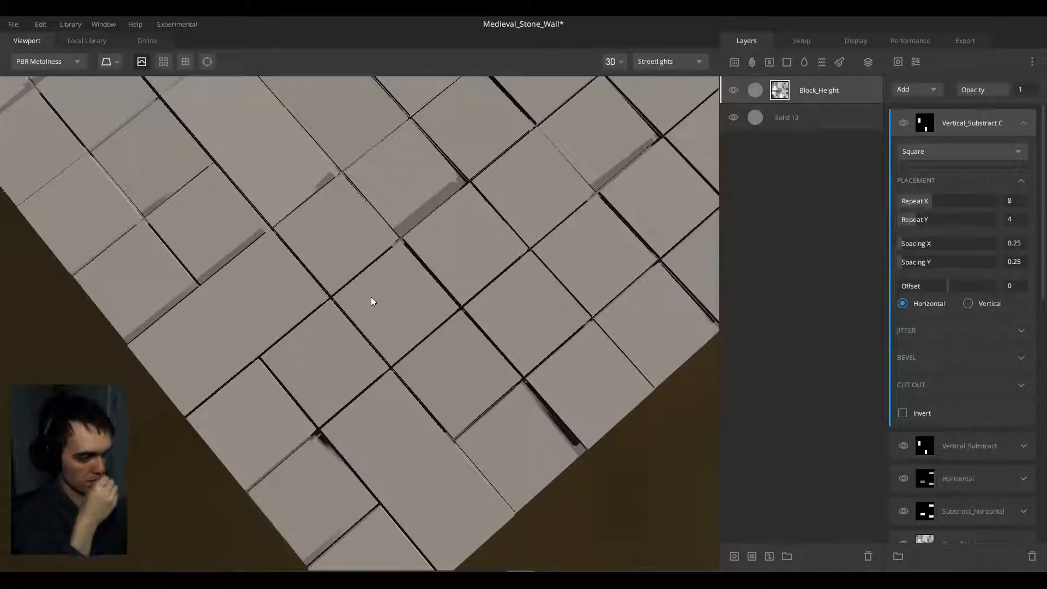
middle_drag(358, 184, 366, 158)
scroll(334, 321, down, 3)
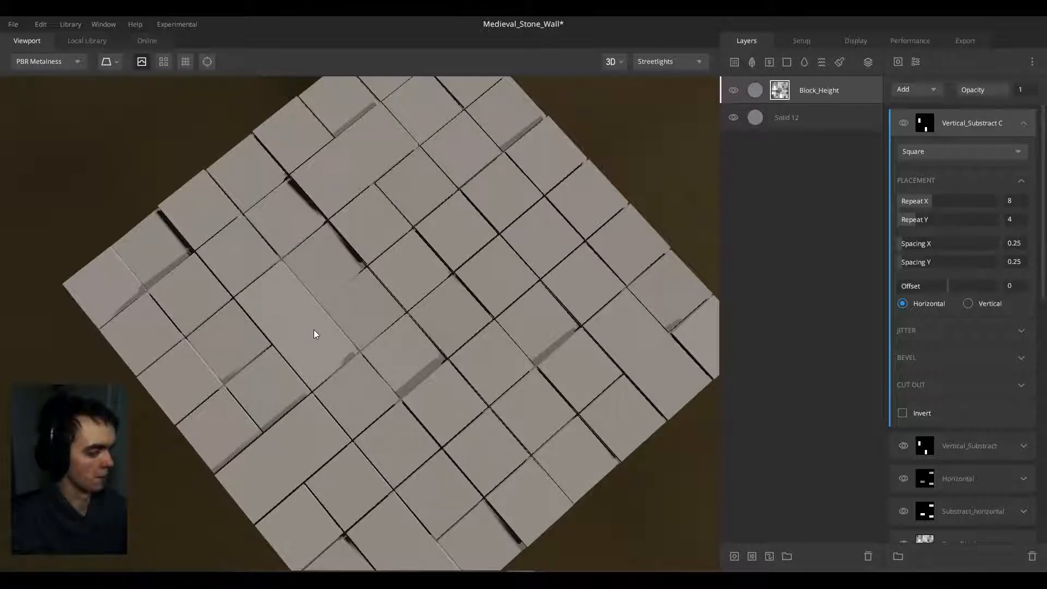
scroll(927, 284, down, 3)
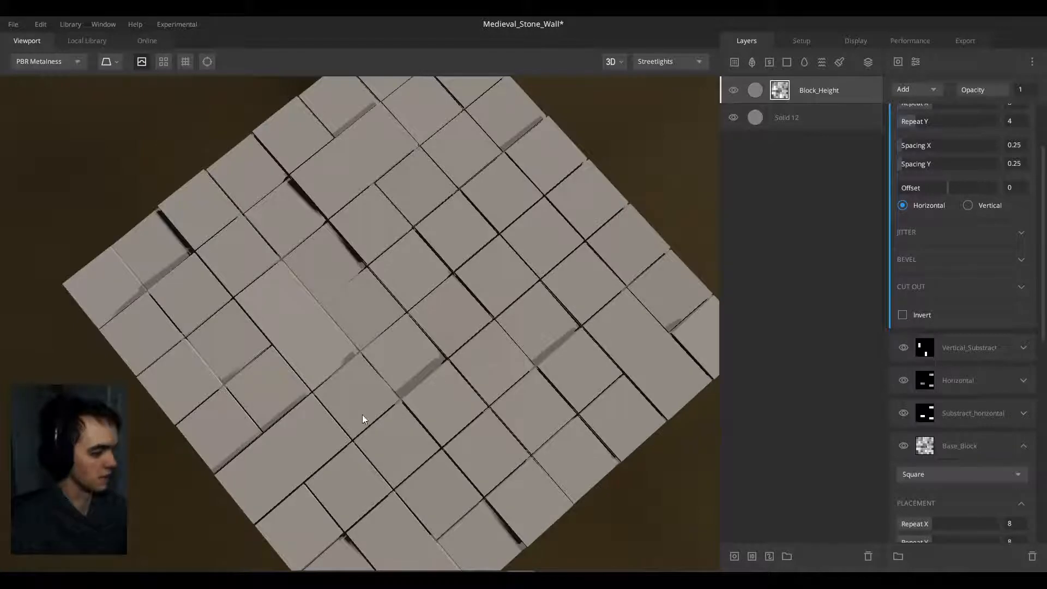
scroll(298, 297, up, 2)
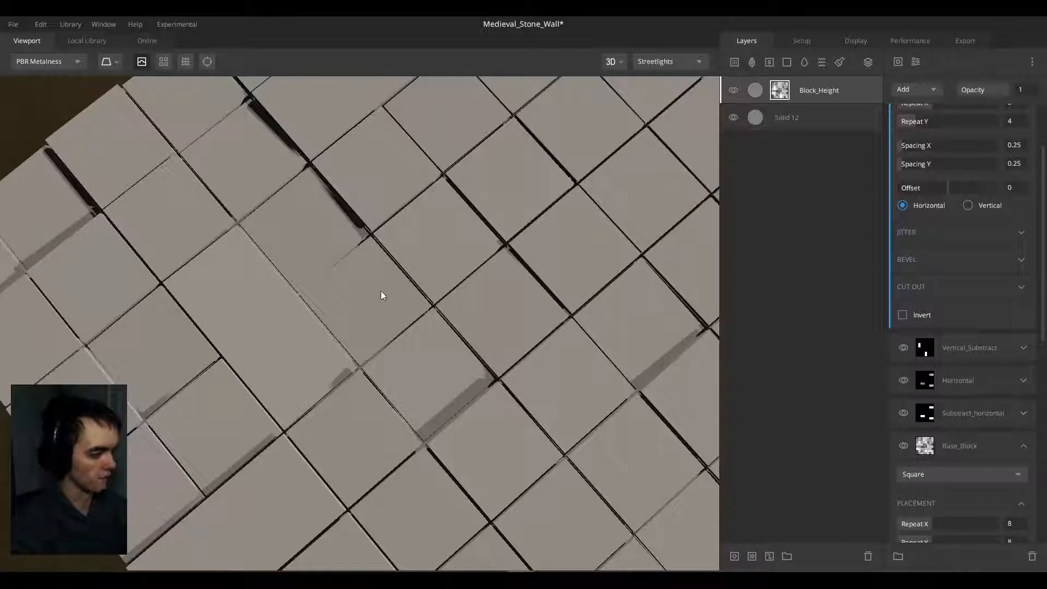
scroll(362, 278, down, 2)
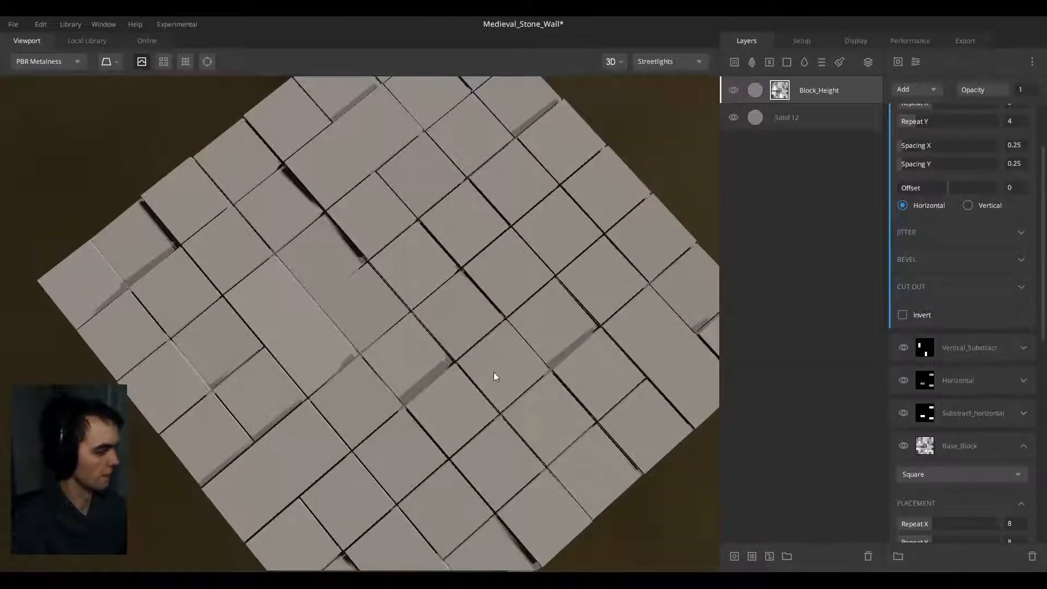
drag(494, 376, 477, 306)
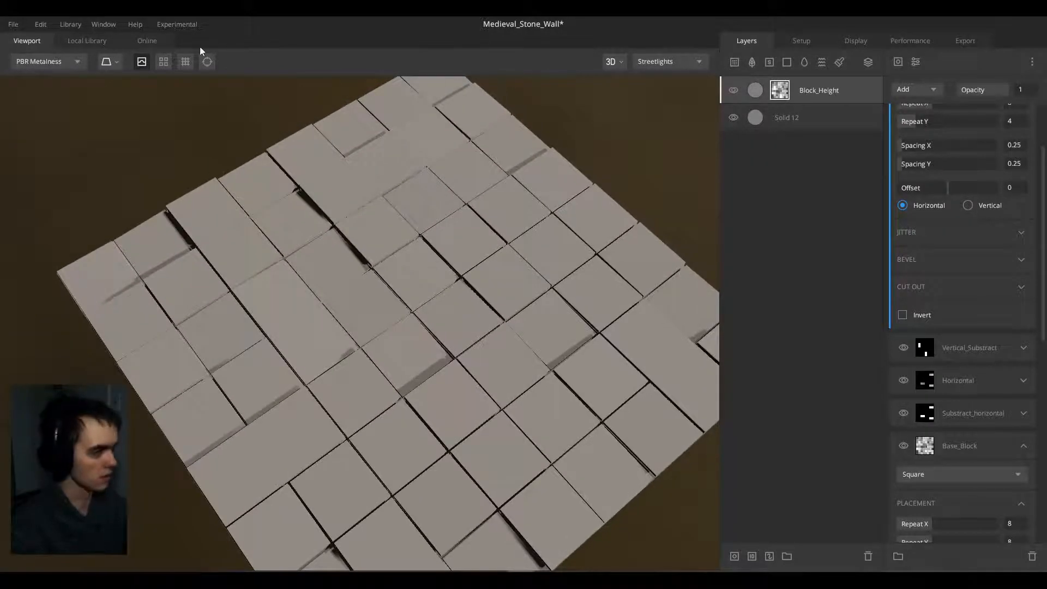
key(5)
key(6)
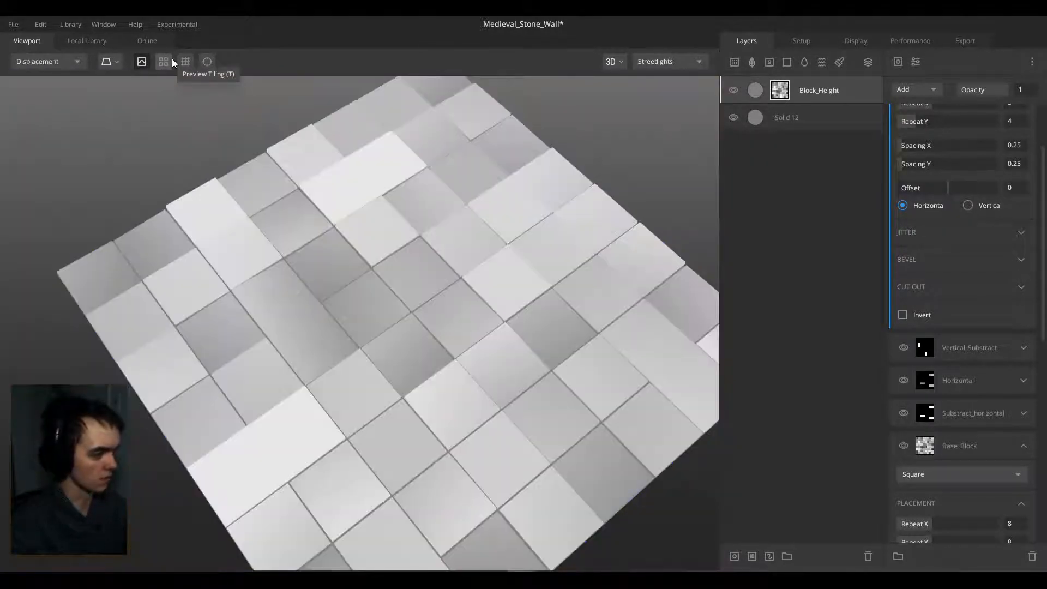
drag(262, 175, 298, 326)
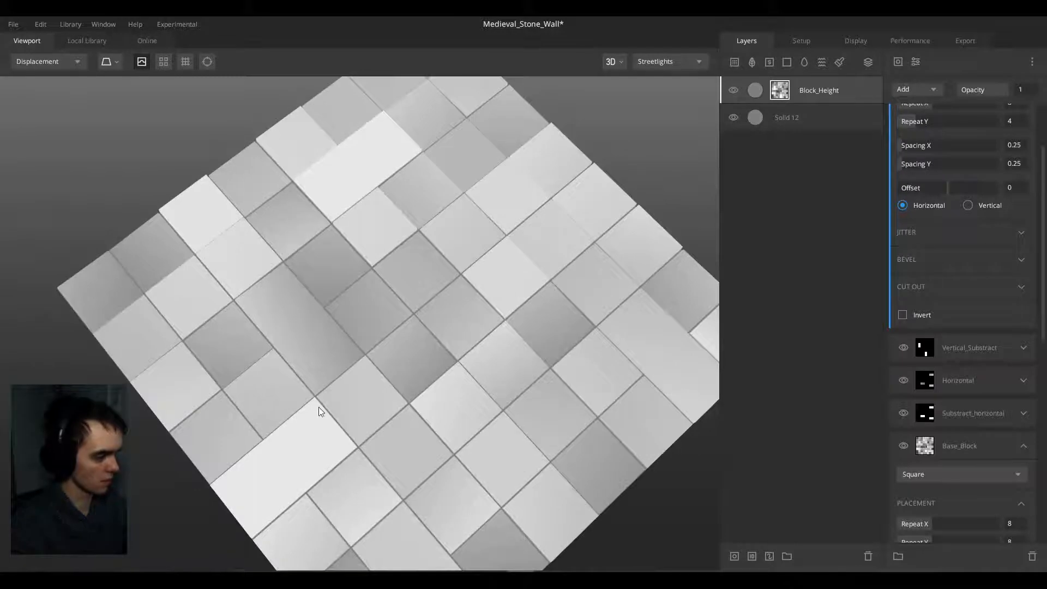
drag(371, 271, 309, 244)
key(1)
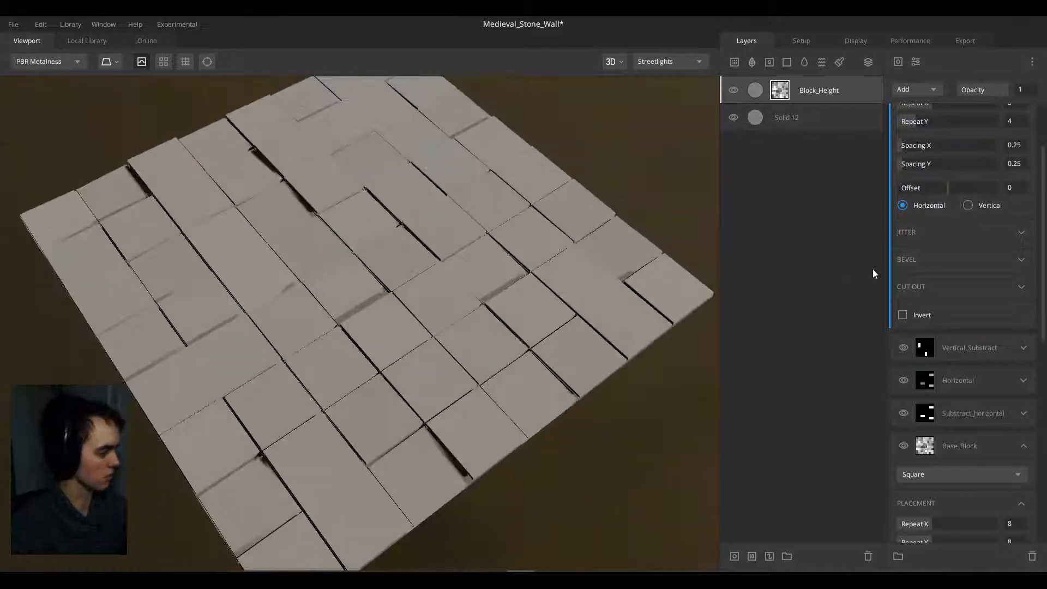
Step: Check the copy's Cut Out settings and Vertical_Substract's Placement settings, and inspect the vertical stones up close and from farther away
click(935, 280)
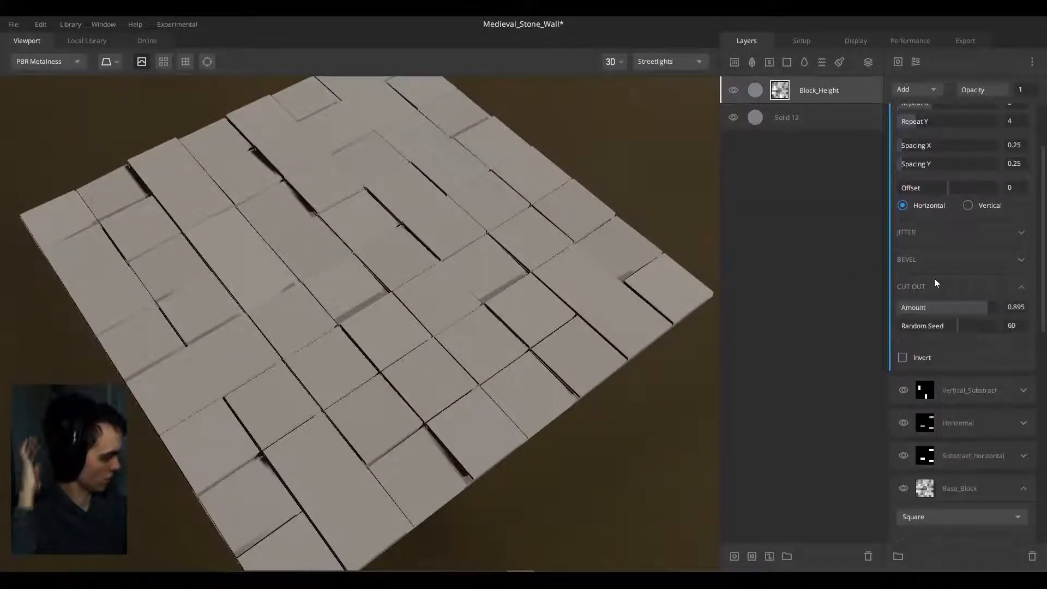
click(1001, 281)
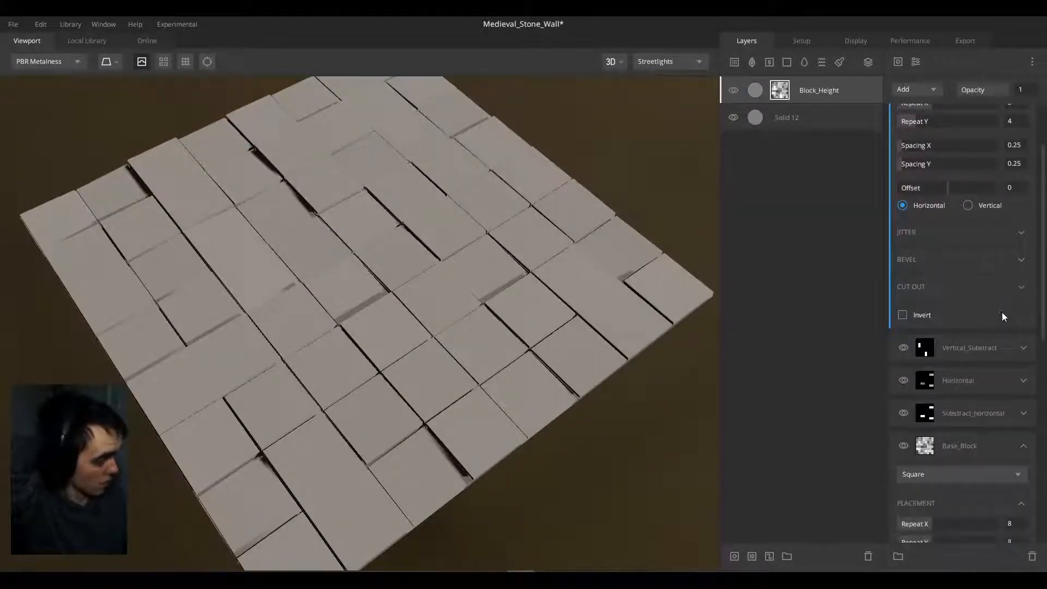
click(1009, 348)
click(1020, 345)
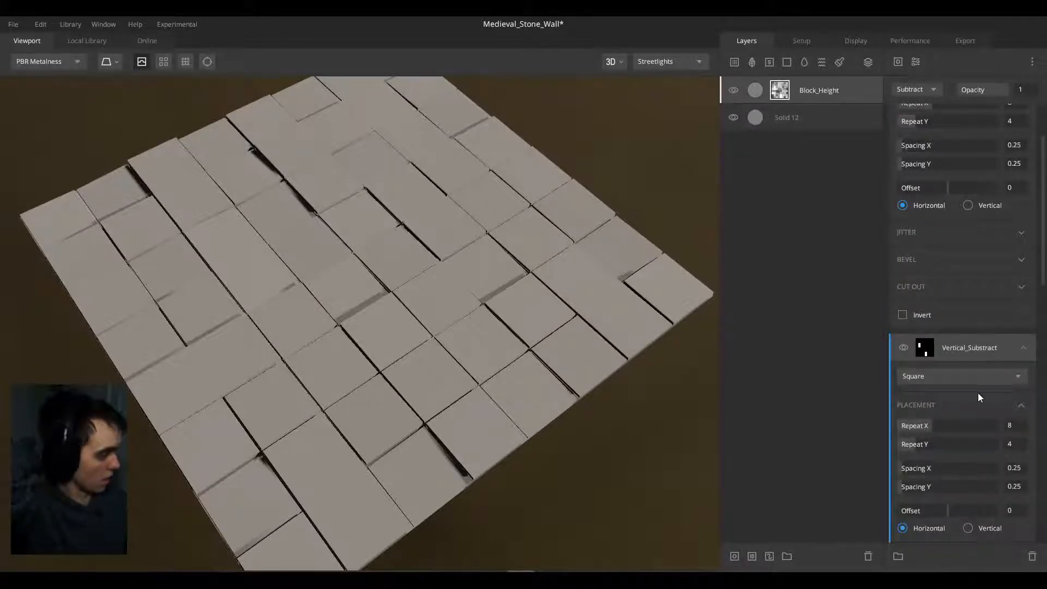
scroll(949, 397, down, 2)
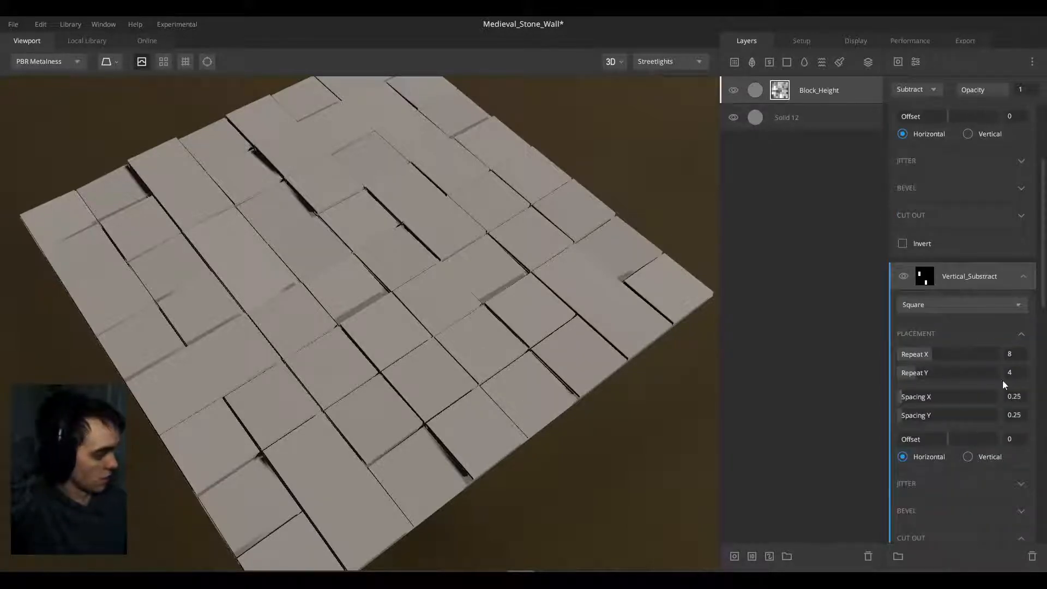
click(1022, 279)
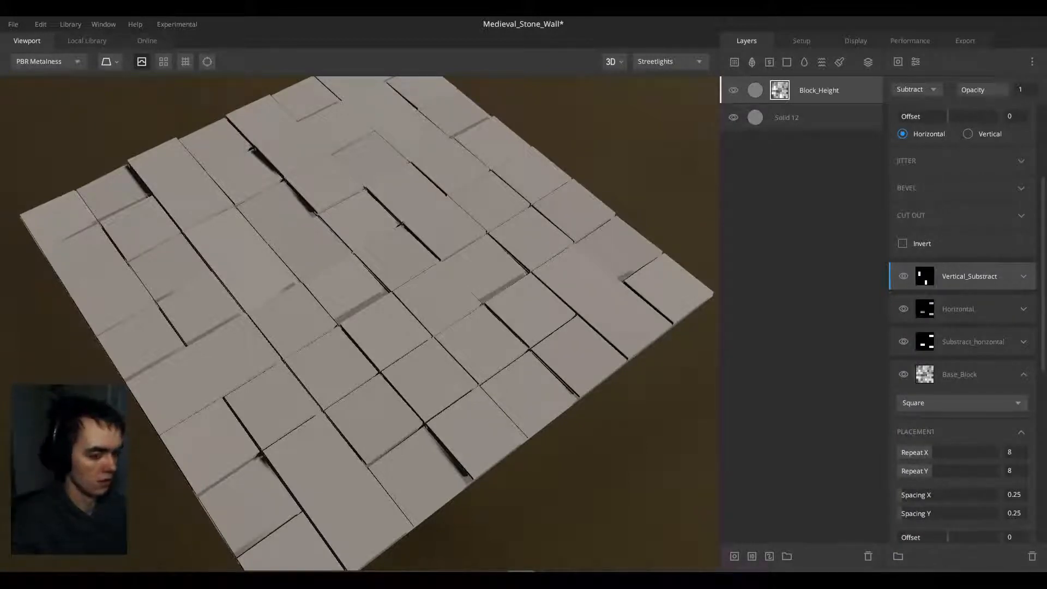
drag(295, 309, 291, 333)
scroll(293, 263, up, 4)
middle_drag(293, 263, 306, 366)
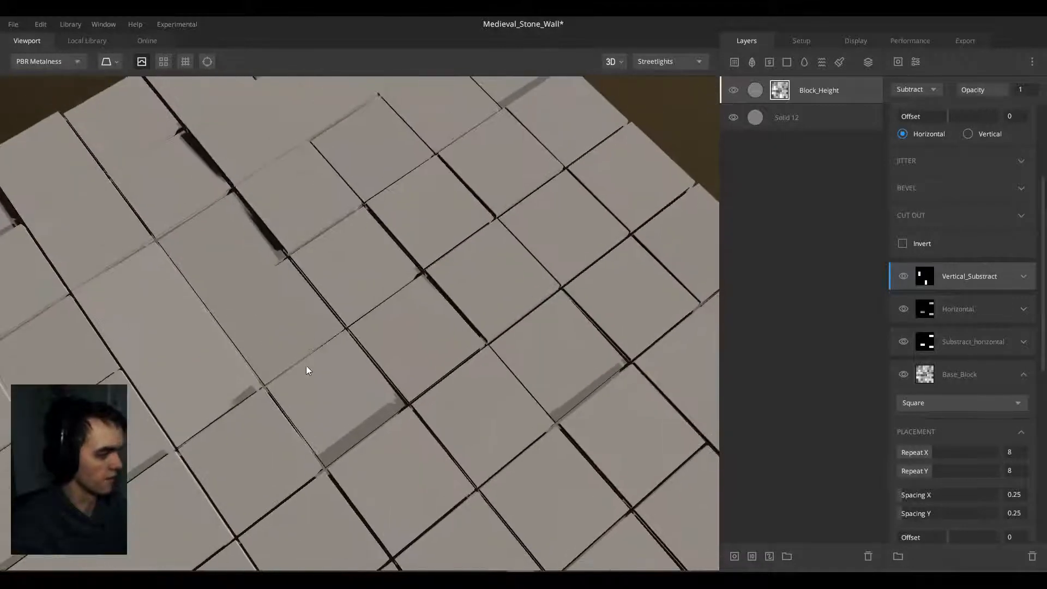
scroll(309, 347, down, 3)
drag(309, 348, 370, 332)
scroll(929, 250, up, 3)
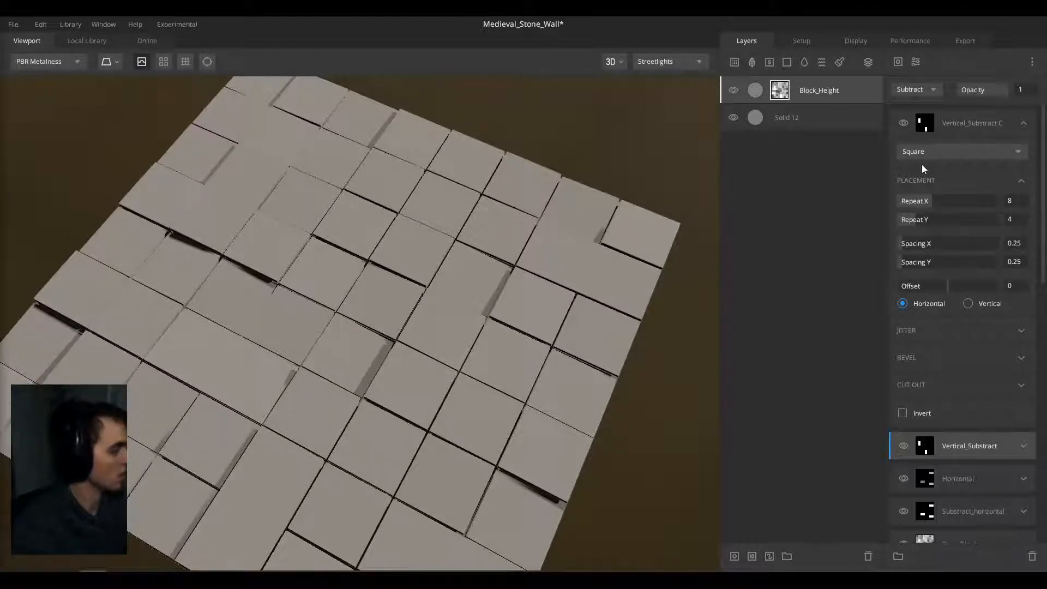
Step: Rename the duplicated Vertical_Substract pattern, the one with the Add blend mode, to Vertical
click(973, 118)
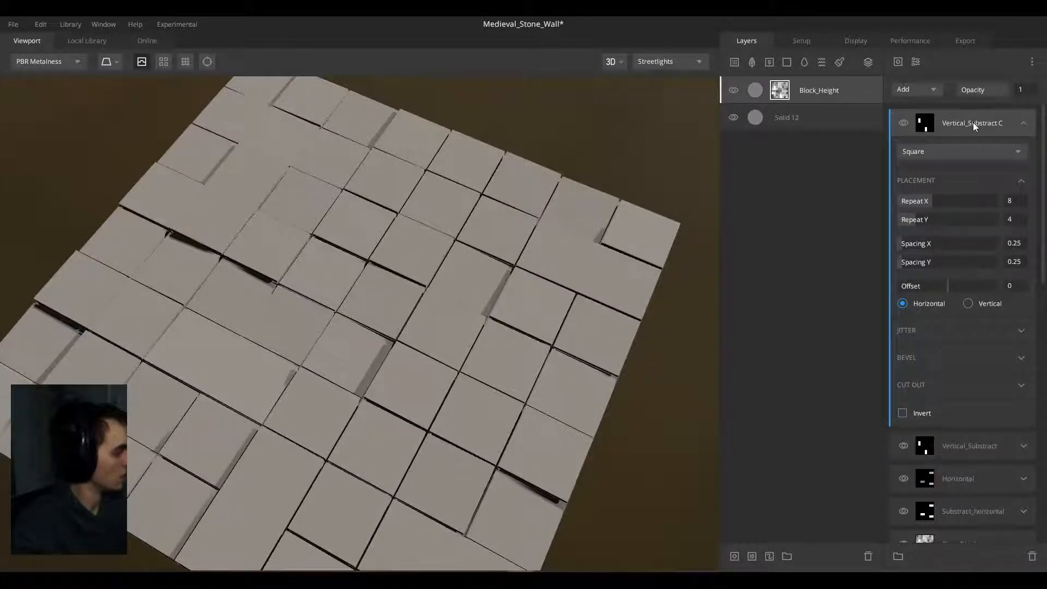
double_click(972, 122)
key(ctrl+a)
text(Vertical)
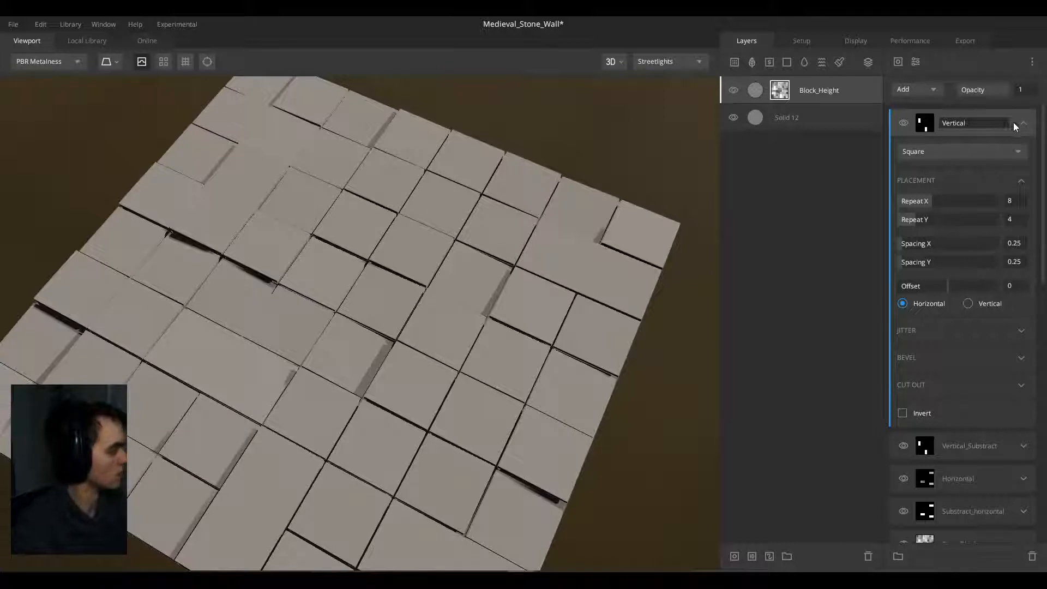
key(Return)
Step: Switch Brightness Jitter on and off for the Vertical pattern and compare its effect on the tall stones
click(952, 332)
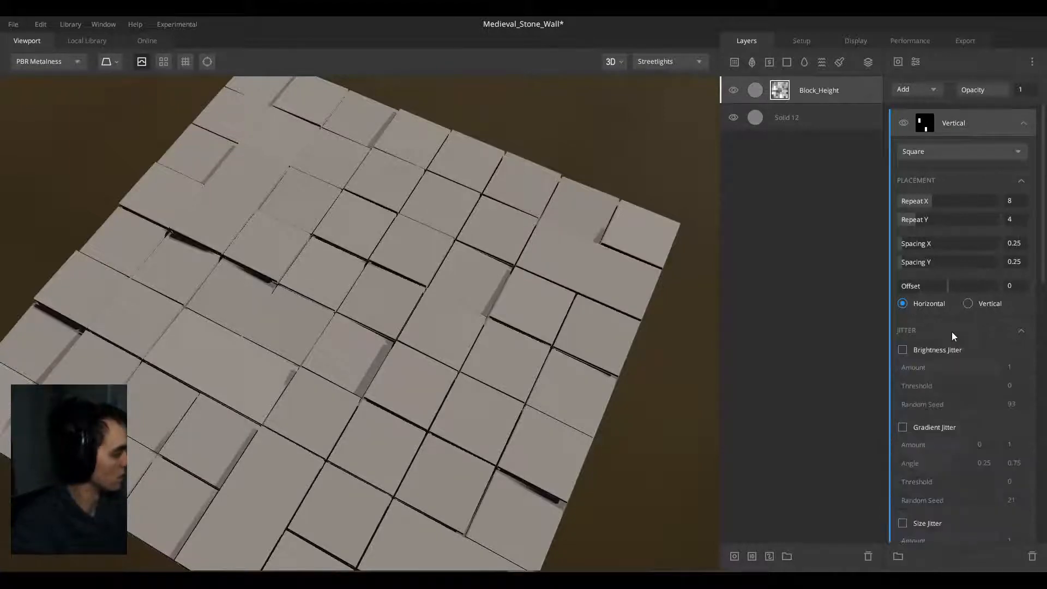
click(903, 350)
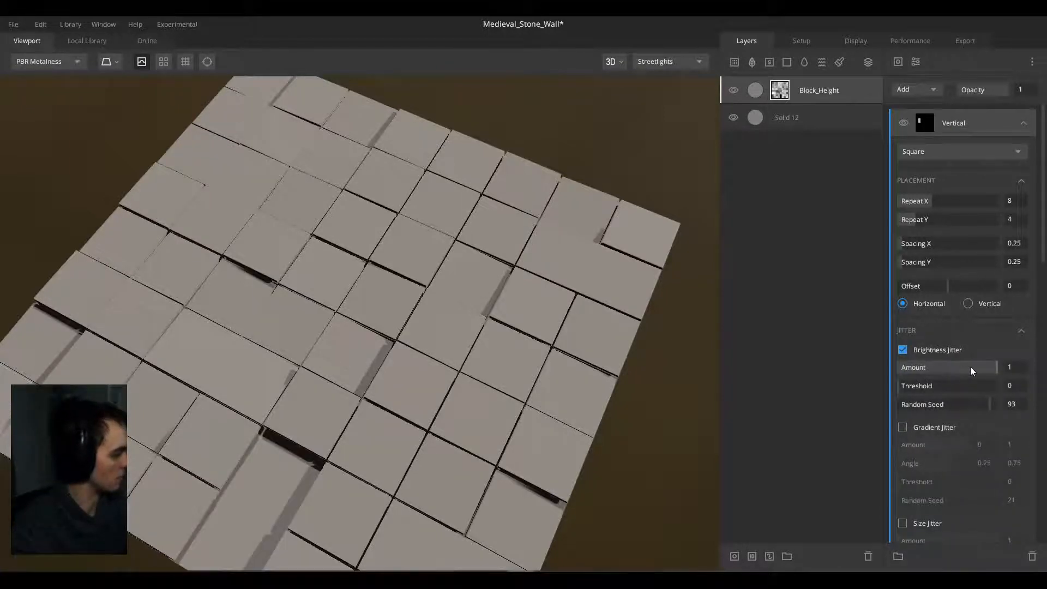
mouse_move(325, 347)
mouse_down()
mouse_move(440, 287)
mouse_move(349, 305)
mouse_move(386, 347)
mouse_move(187, 327)
mouse_move(355, 323)
mouse_move(322, 341)
mouse_move(487, 281)
mouse_move(280, 239)
mouse_move(307, 194)
mouse_move(715, 213)
mouse_up()
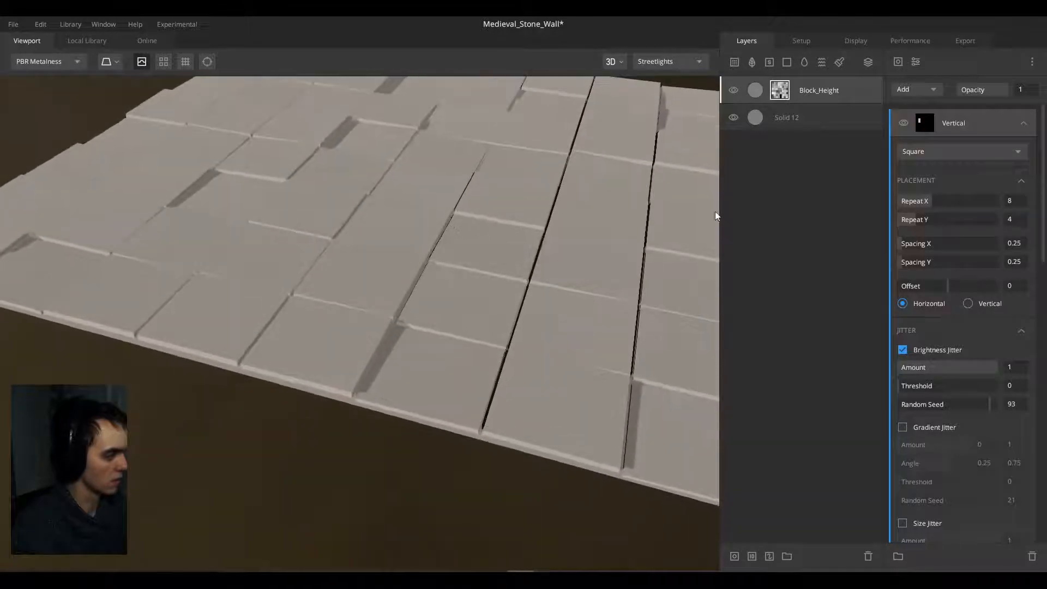
click(902, 352)
click(903, 352)
middle_drag(564, 161, 369, 249)
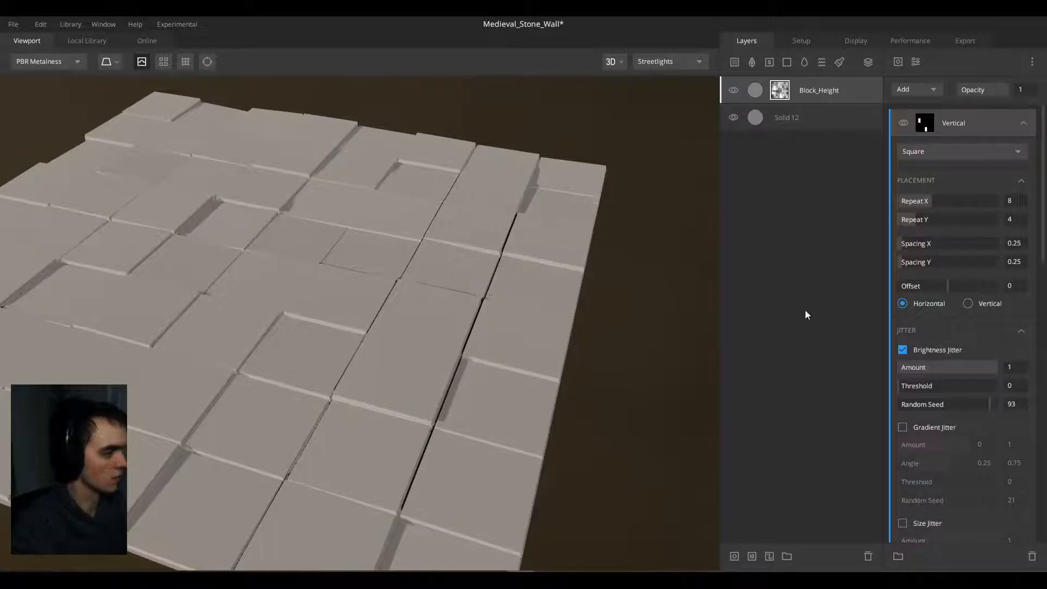
click(902, 351)
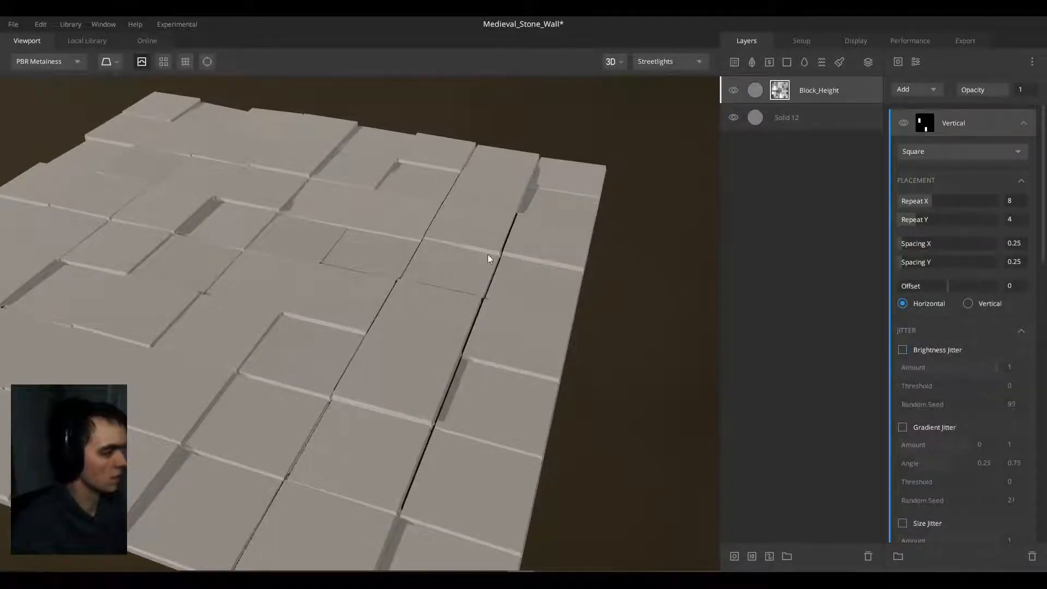
Step: Hide the Solid 12 layer and enable Brightness Jitter on the Vertical pattern with an amount of 0.392
click(733, 118)
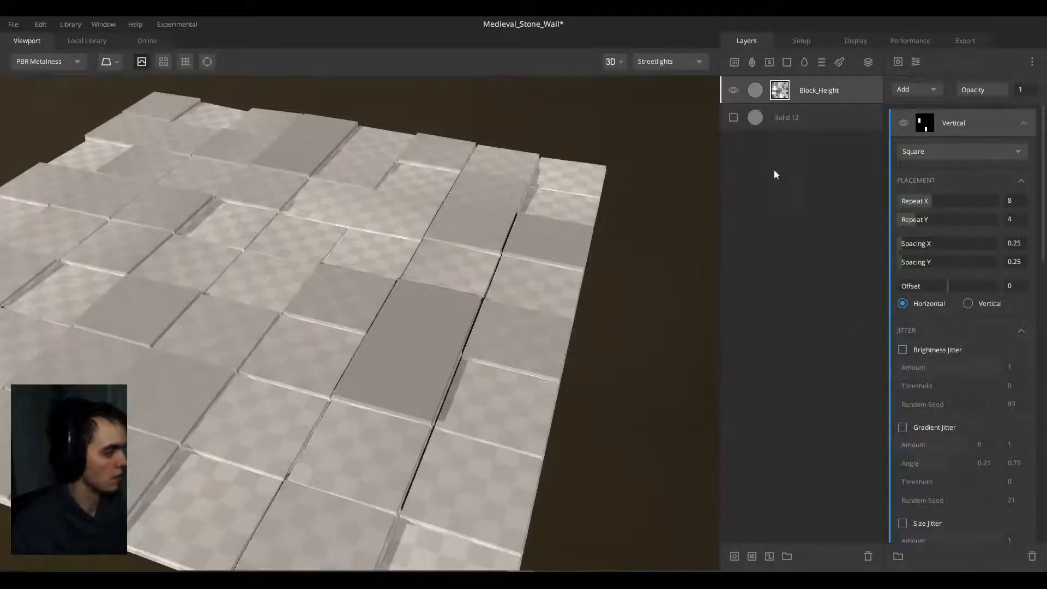
click(904, 351)
click(904, 352)
click(903, 350)
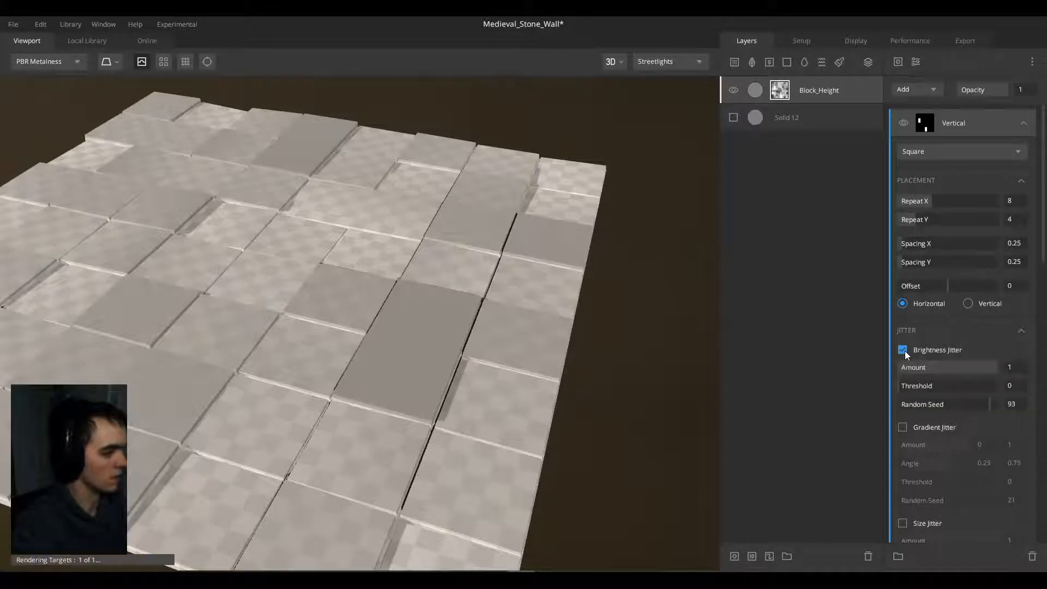
drag(434, 275, 417, 306)
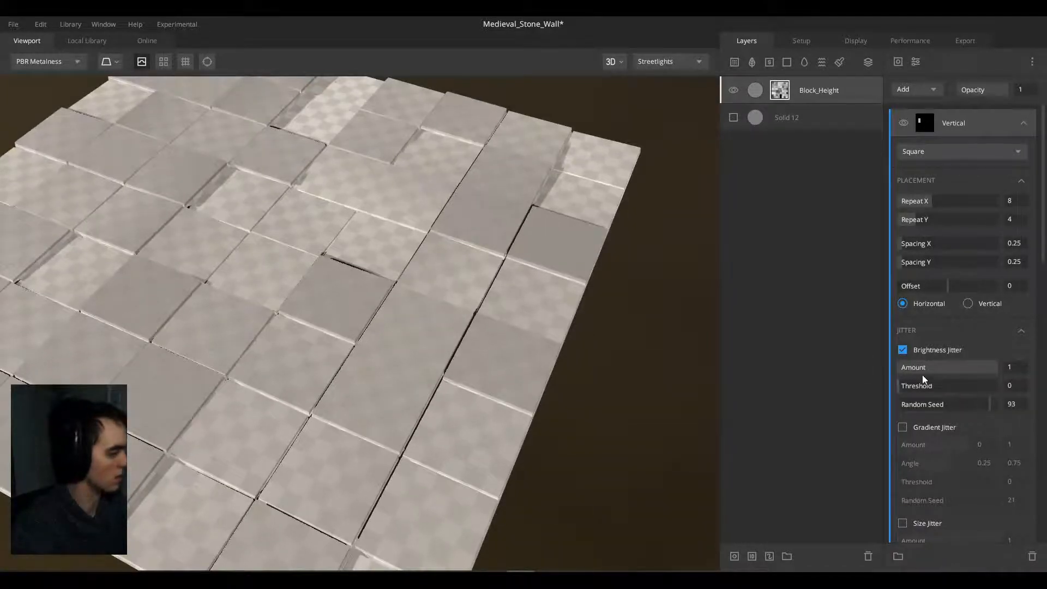
drag(982, 372, 937, 366)
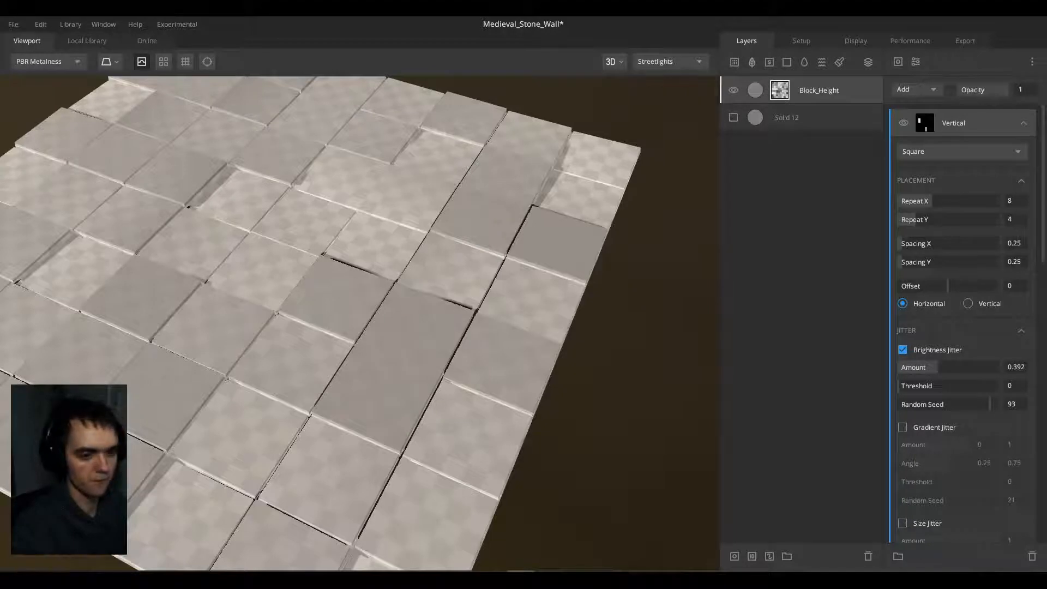
Step: Enable Gradient Jitter on the Vertical pattern with an amount range of 0 to 0.159
click(908, 430)
drag(958, 447, 909, 447)
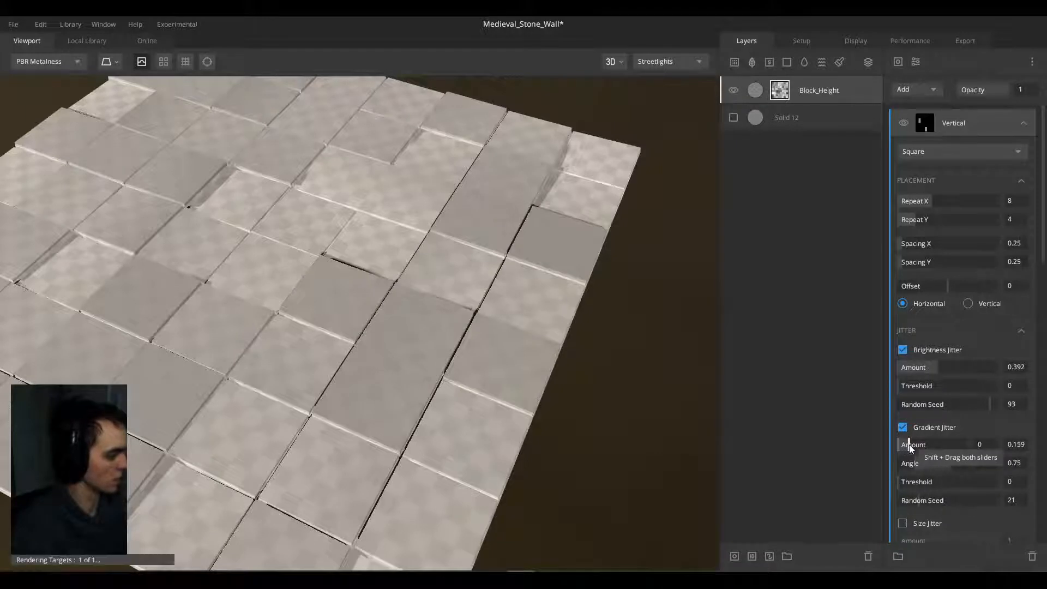
alt+drag(397, 375, 451, 293)
drag(485, 279, 337, 295)
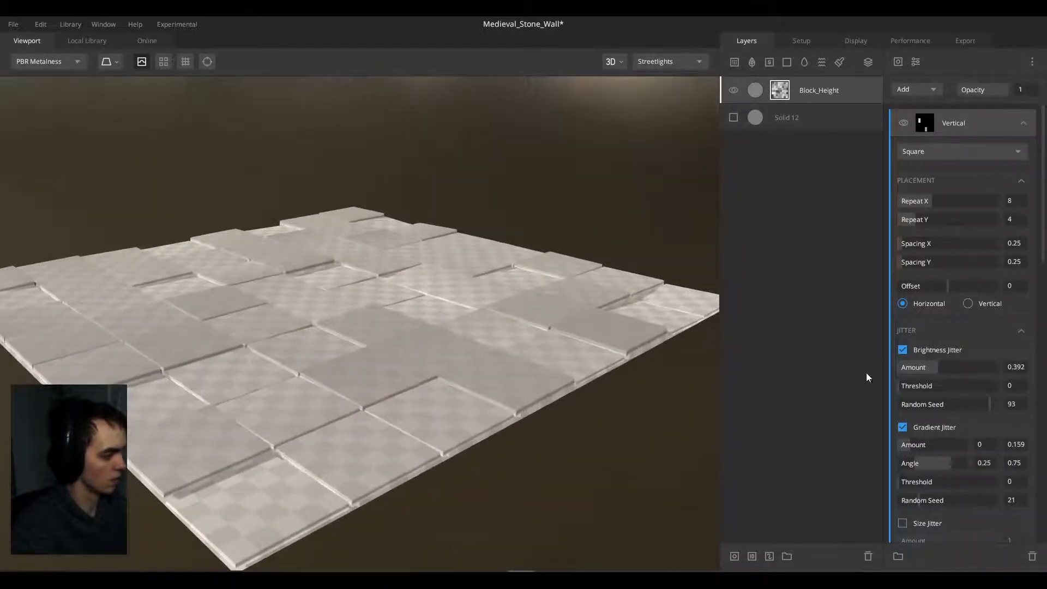
Step: Widen the Vertical pattern's Gradient Jitter angle range to 0–1, raise its maximum amount to 0.294, and inspect the stones
drag(916, 463, 878, 462)
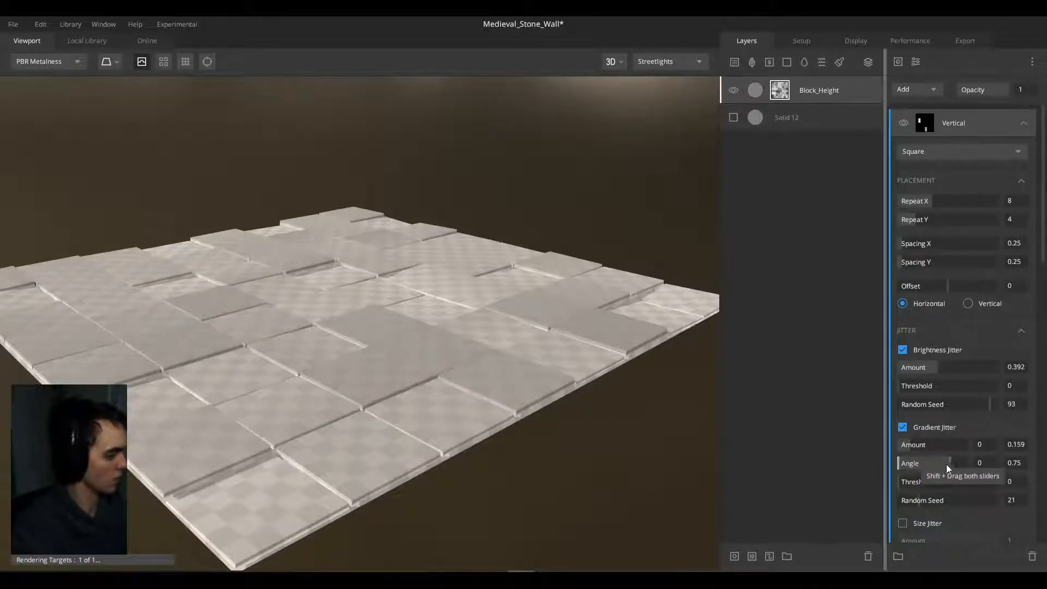
drag(947, 465, 976, 466)
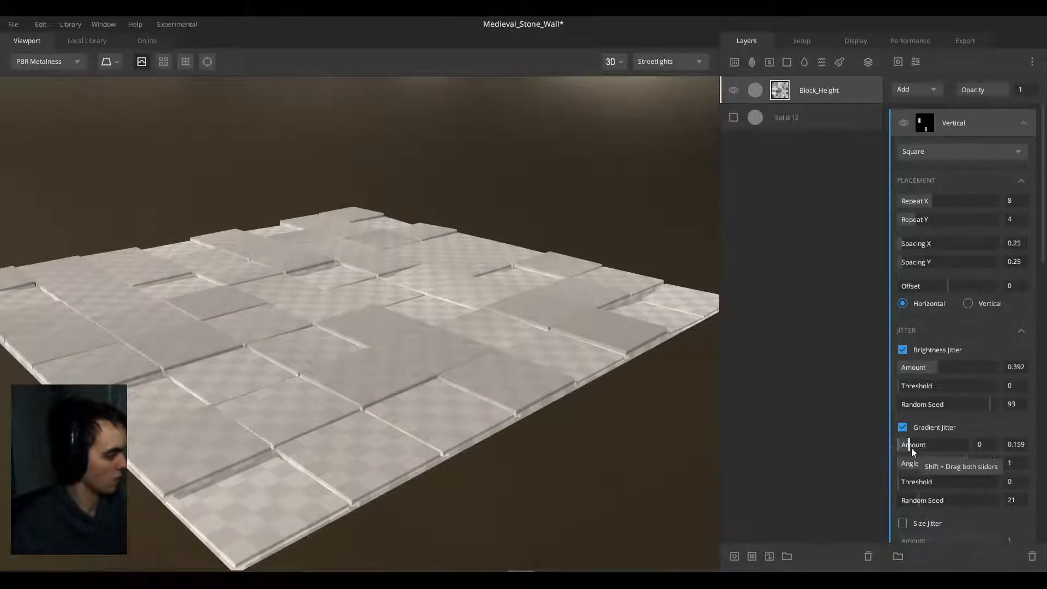
drag(911, 447, 918, 447)
drag(510, 280, 365, 270)
scroll(412, 420, down, 3)
scroll(357, 293, up, 6)
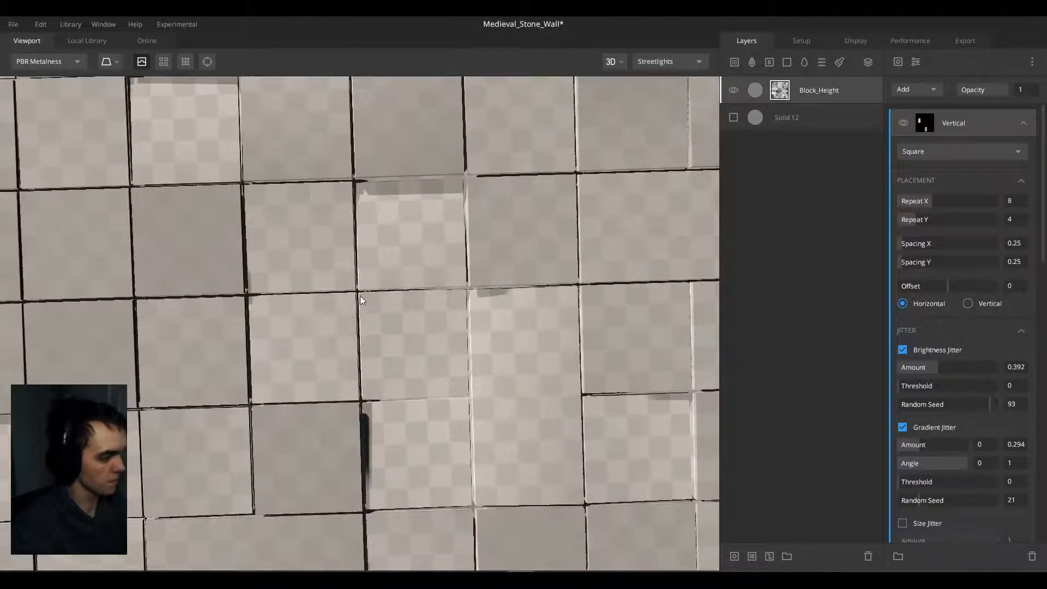
scroll(375, 305, down, 4)
drag(374, 305, 424, 184)
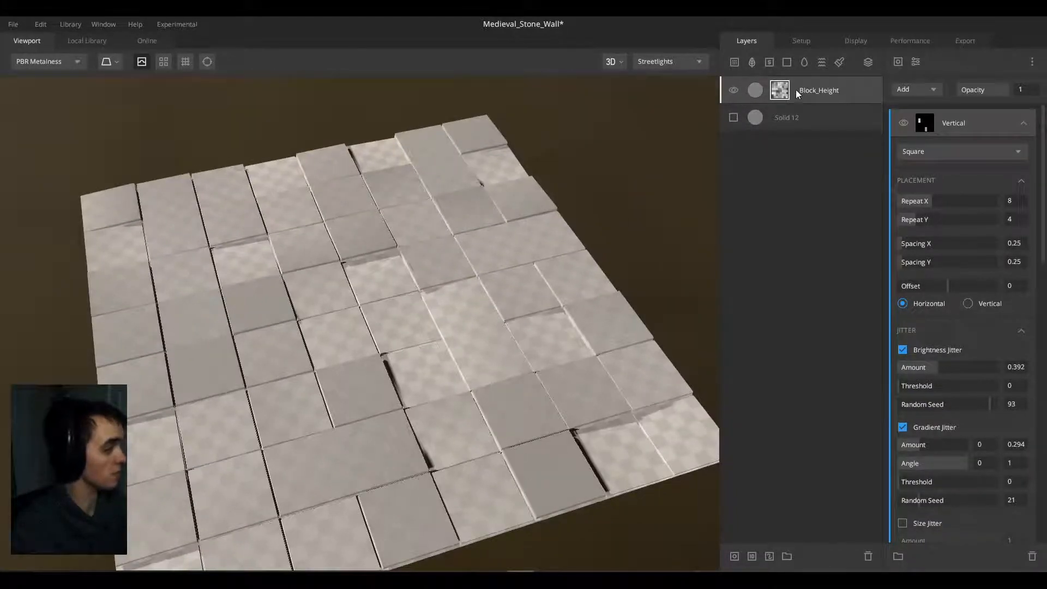
Step: Collapse the Vertical pattern and add a new Square pattern to the Block_Height mask with Spacing X and Y of 0.25
click(1021, 124)
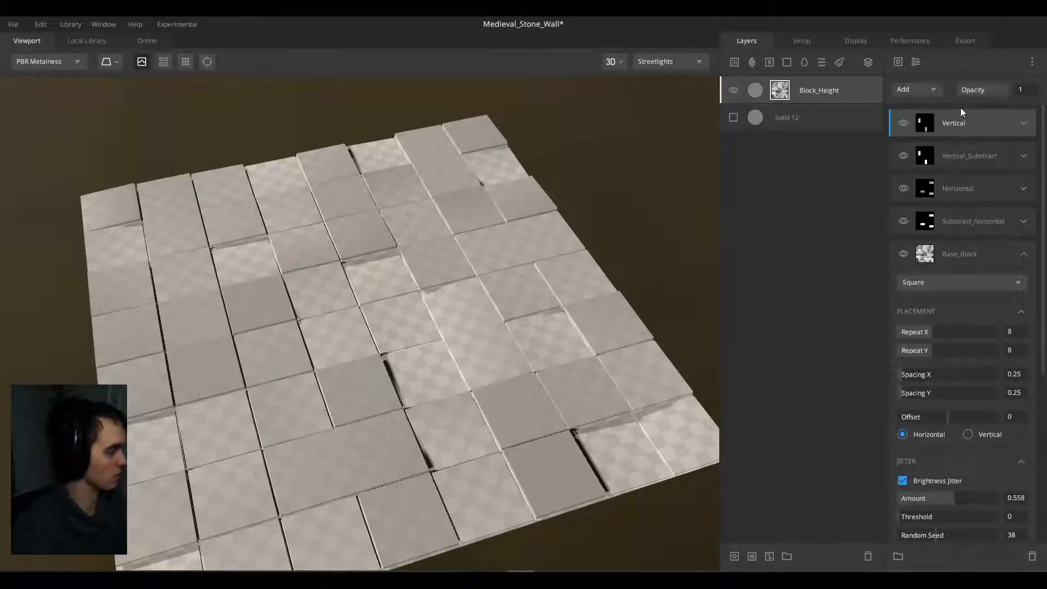
click(899, 61)
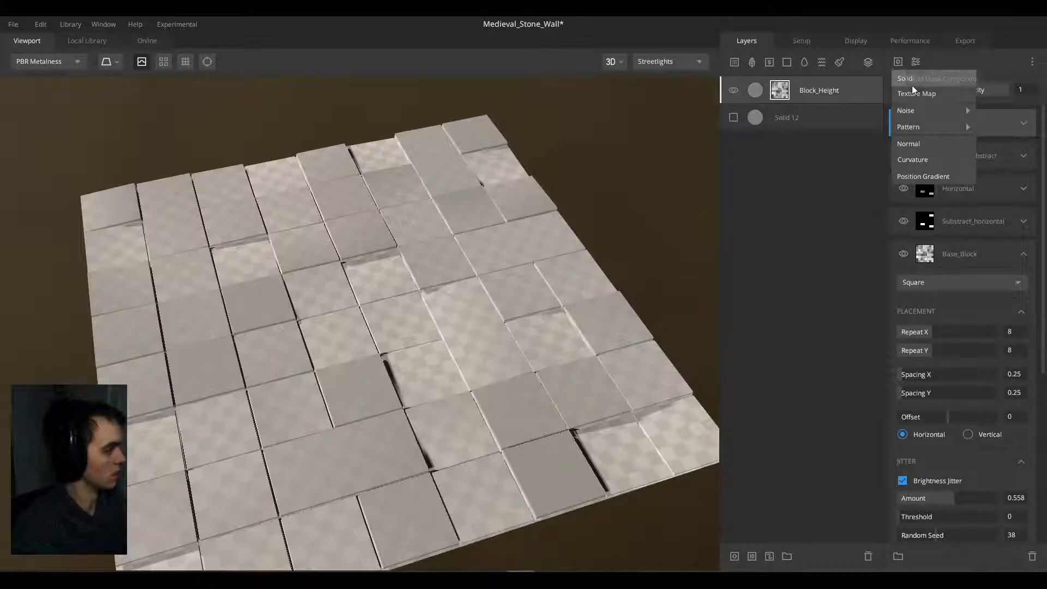
mouse_move(919, 111)
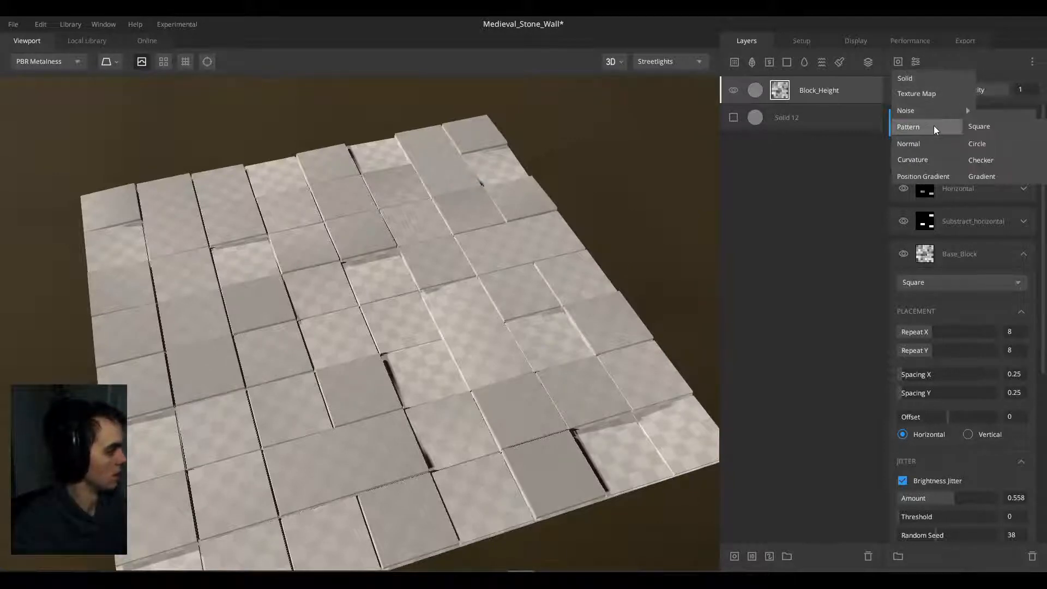
click(974, 127)
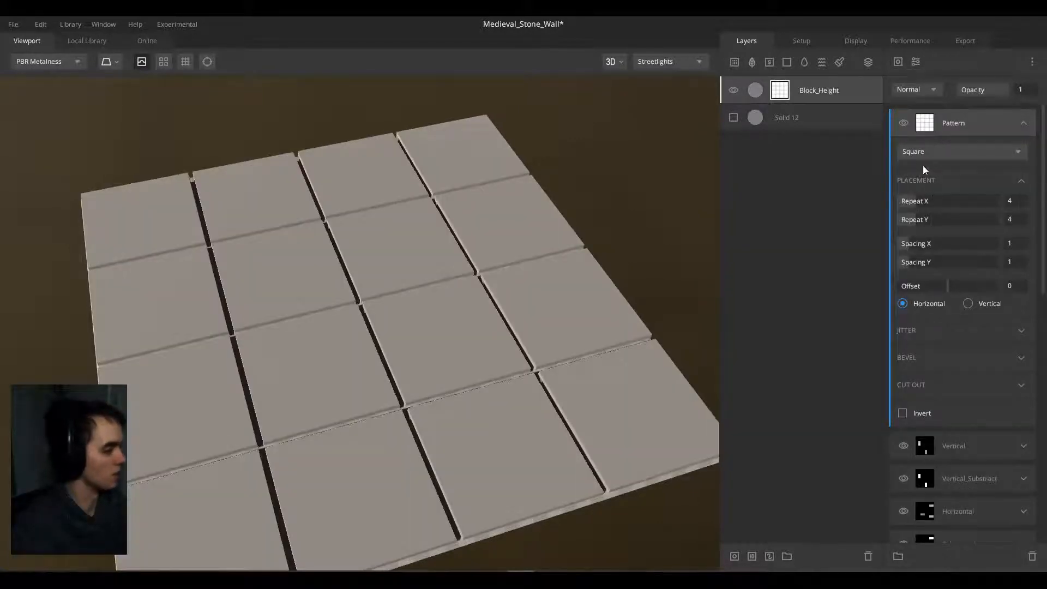
click(1025, 245)
text(0.25)
key(Tab)
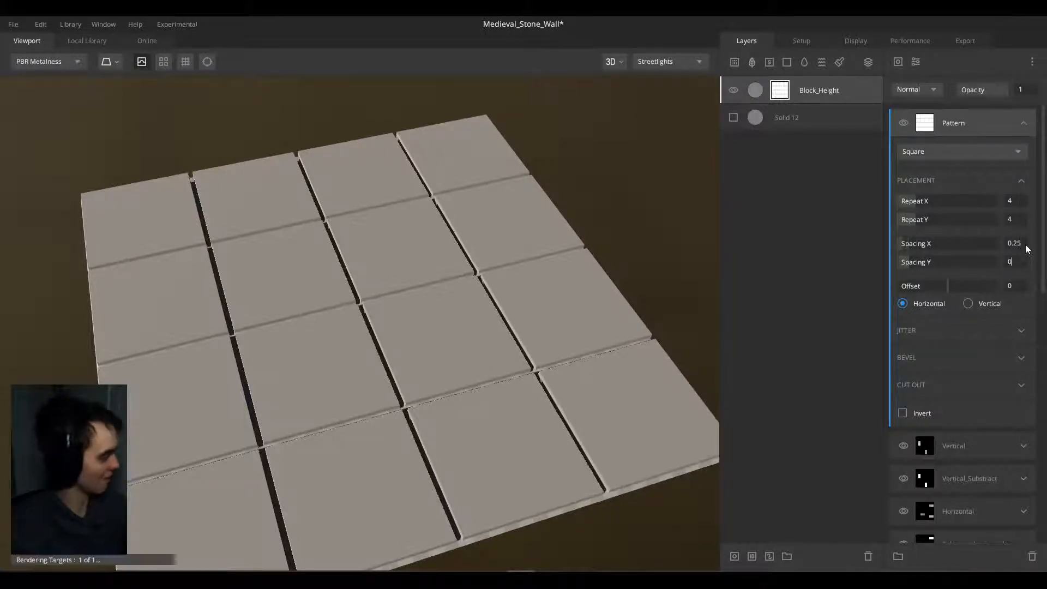
text(0.25)
key(Return)
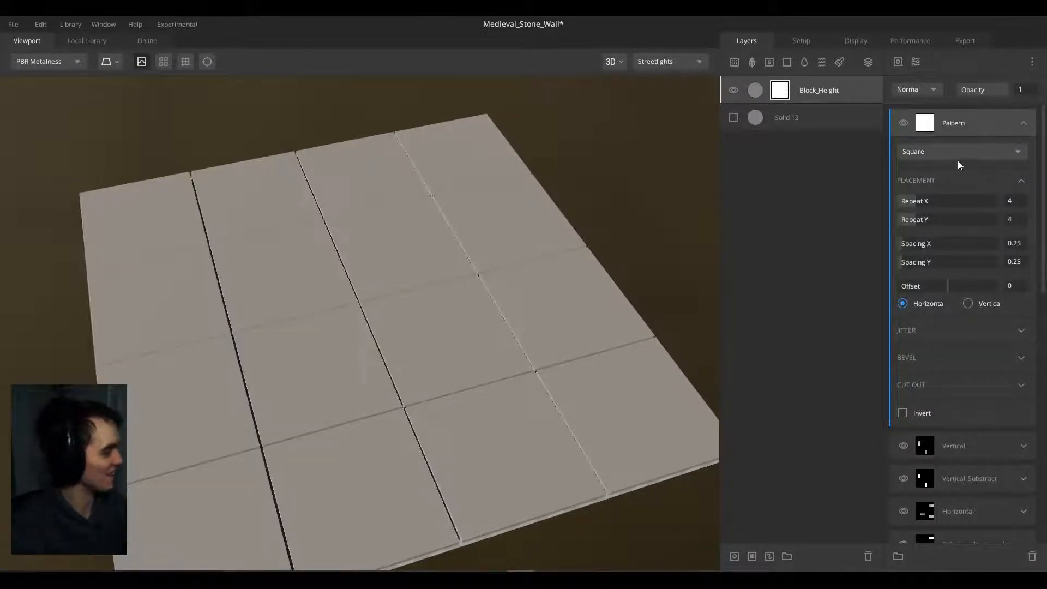
Step: Rename the new square pattern Big_Square_substrac
double_click(951, 125)
text(Bi)
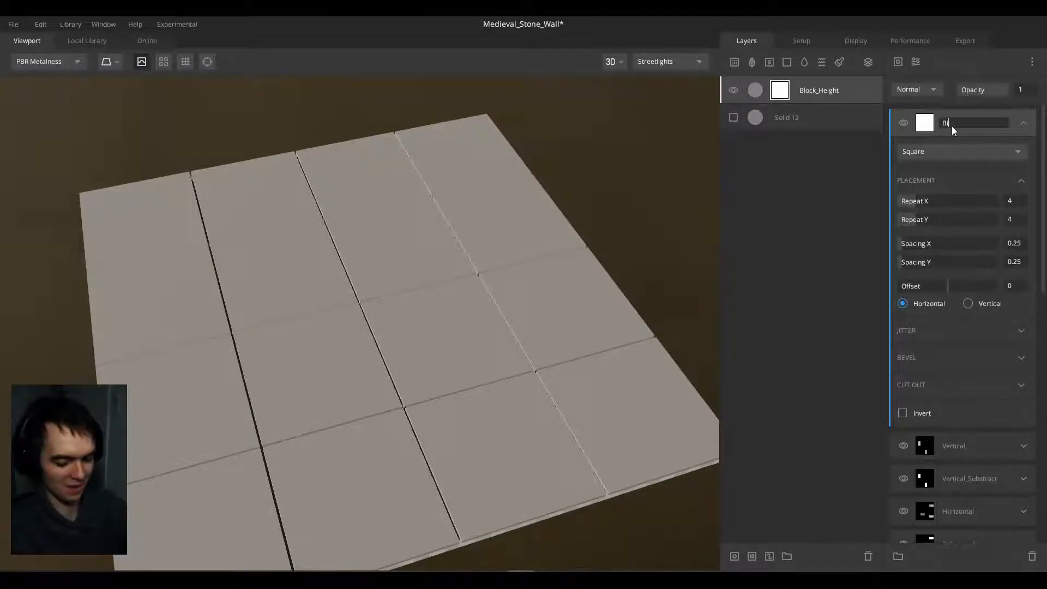
text(g_Square)
key(Return)
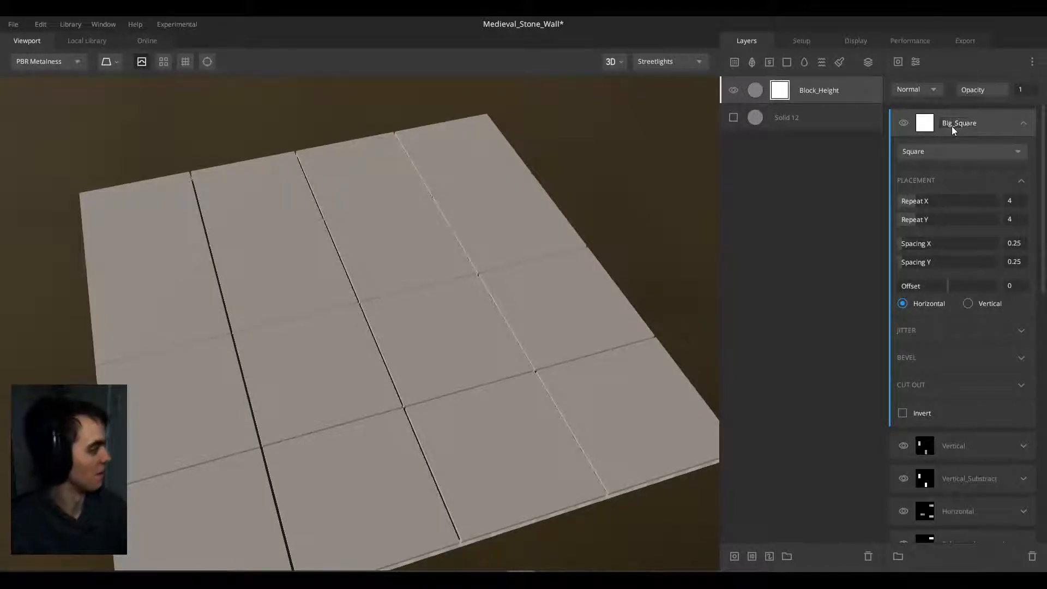
click(983, 120)
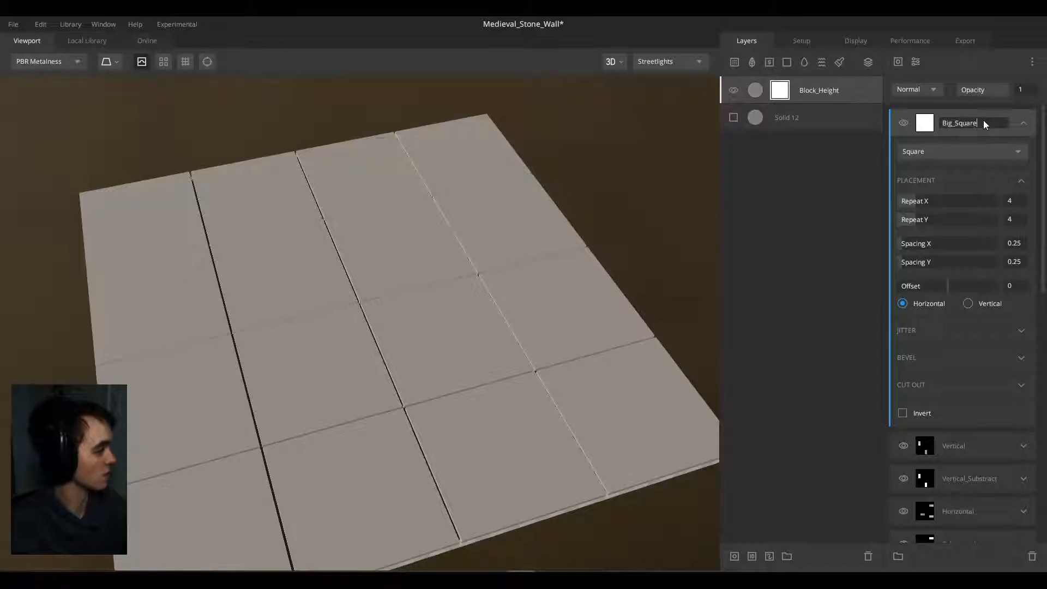
text(_subst)
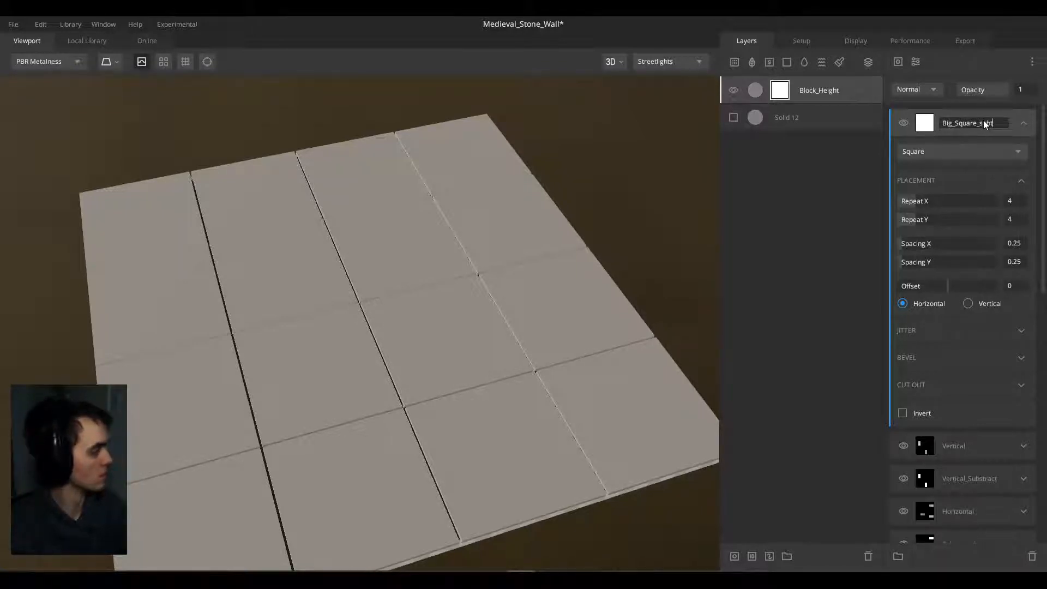
text(rac)
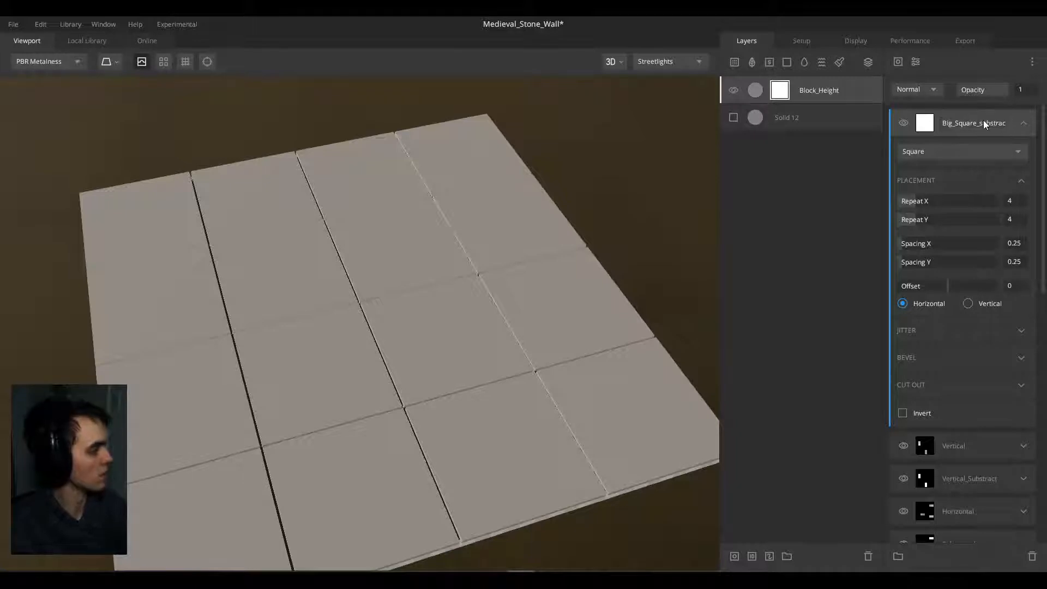
Step: Set the Big_Square_substrac pattern's Cut Out amount to 0.956 and its random seed to 51.93
click(1006, 387)
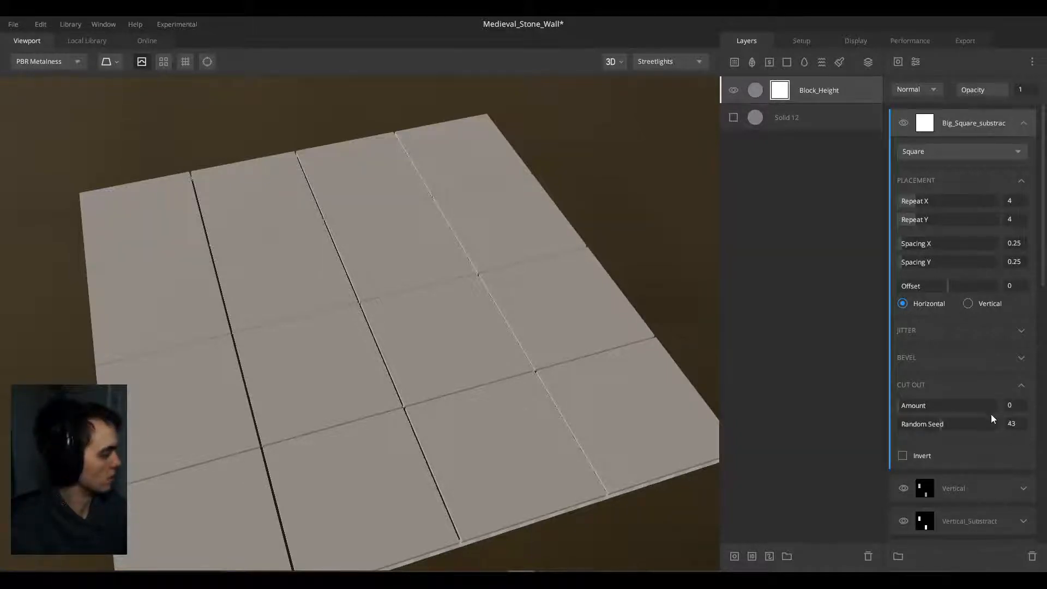
click(992, 409)
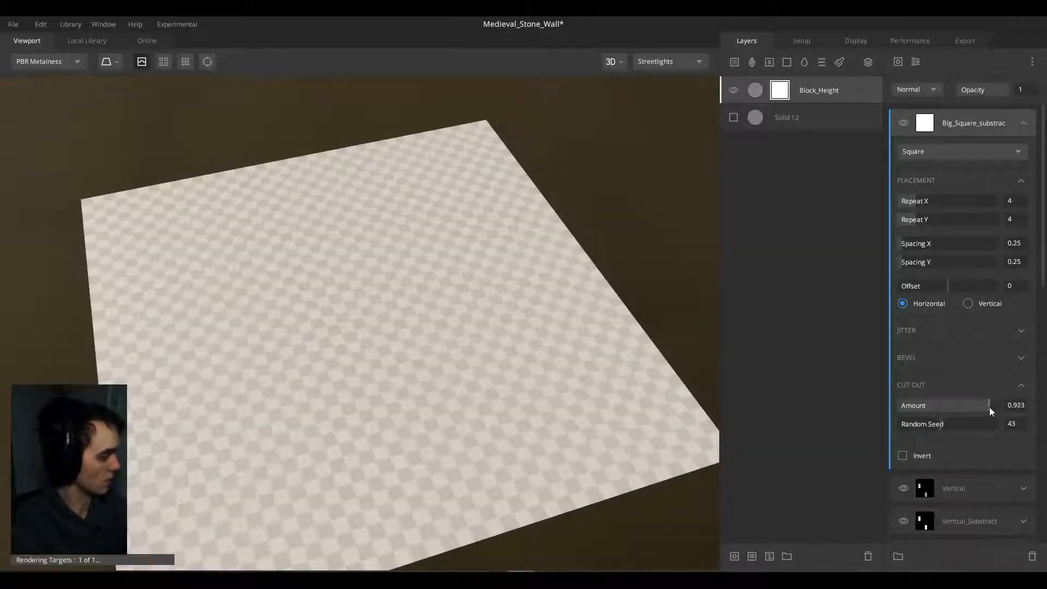
drag(989, 407, 950, 424)
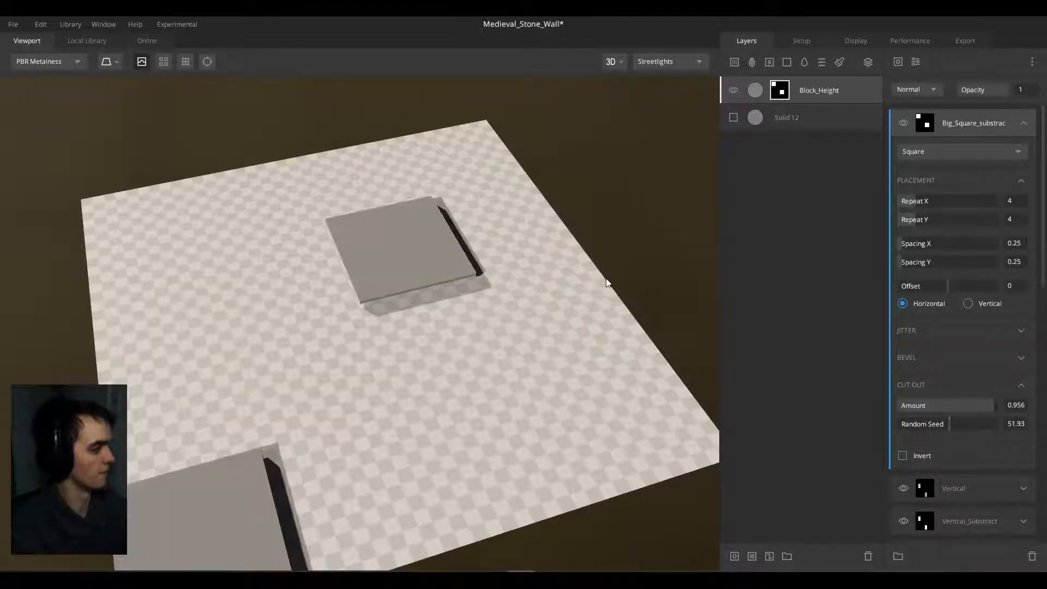
Step: Set Big_Square_substrac's blend mode to Subtract and duplicate the pattern
drag(603, 283, 524, 290)
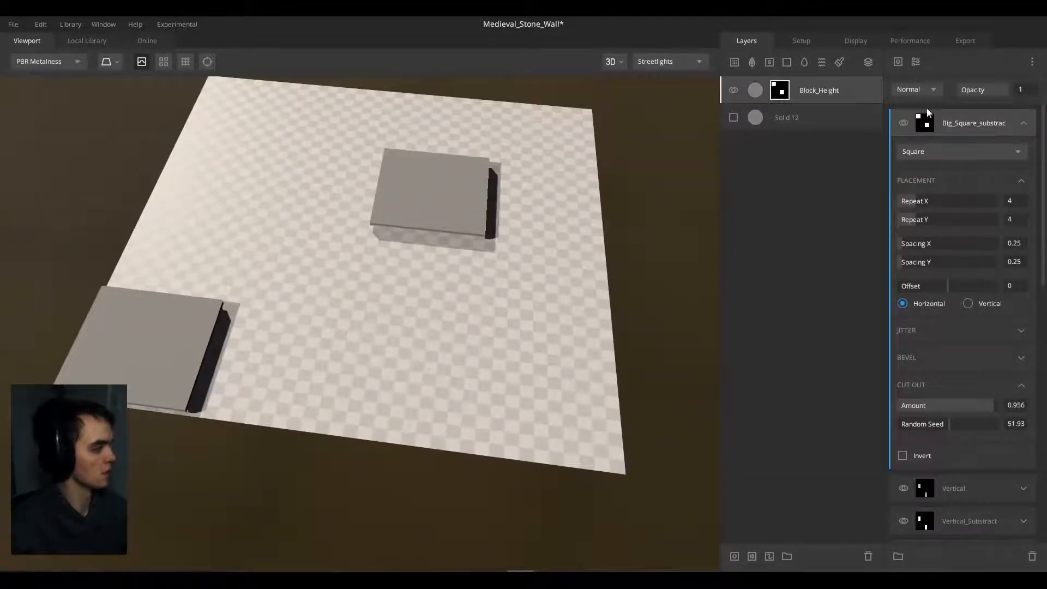
click(917, 88)
click(919, 136)
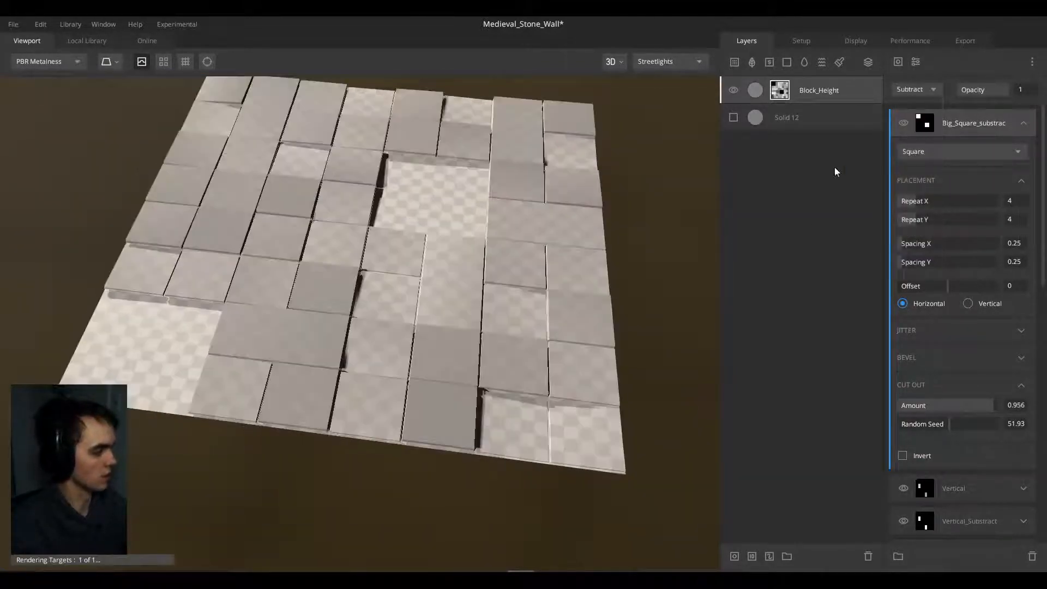
drag(377, 257, 473, 264)
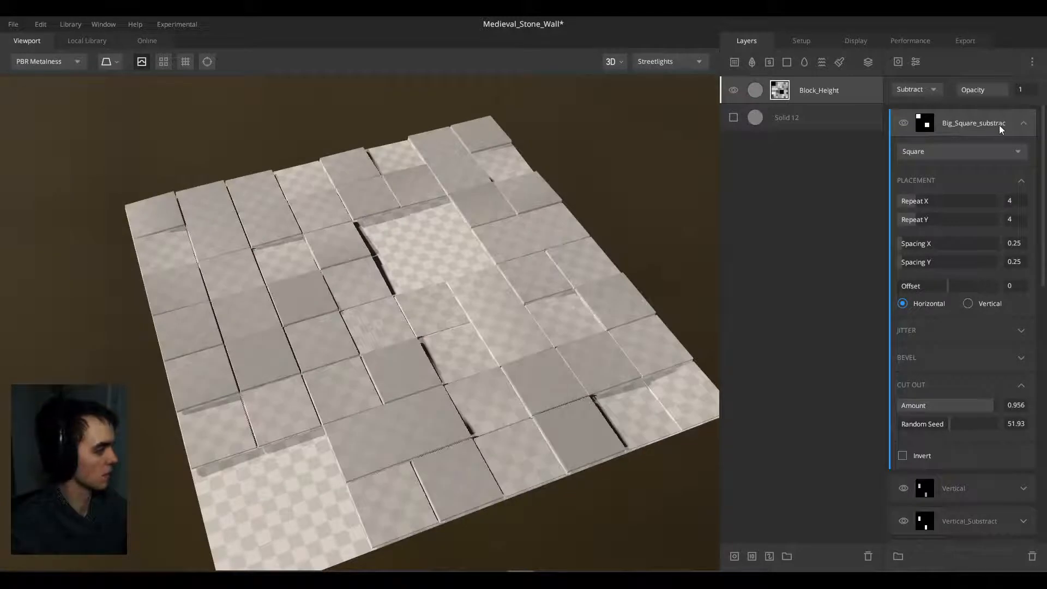
key(ctrl+d)
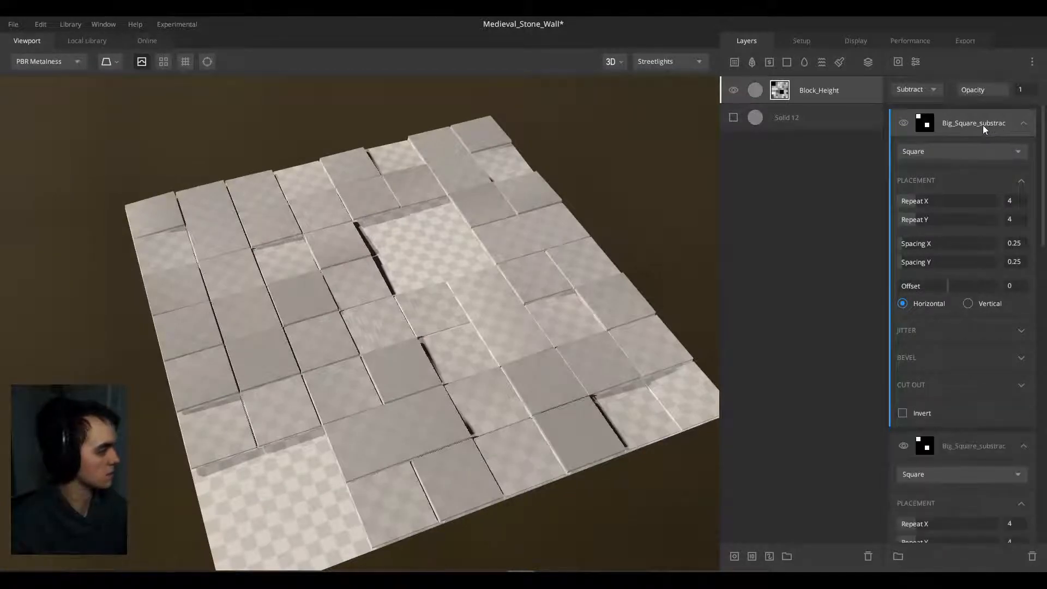
Step: Rename the topmost copied subtract pattern in the Block_Height mask to Big_Square and set its blend mode to Add
double_click(977, 126)
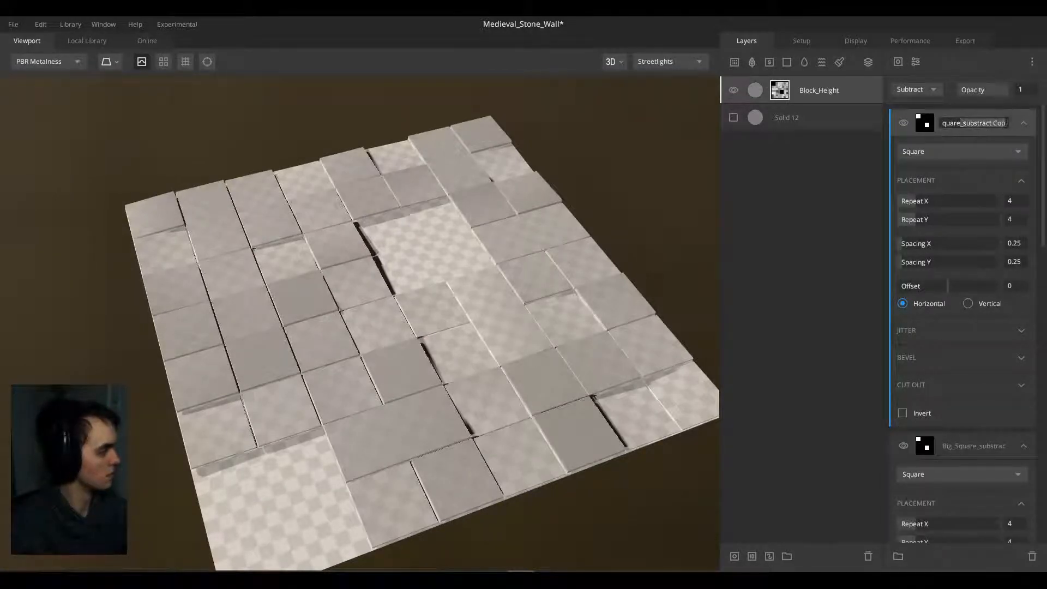
text(Big_Square)
click(931, 89)
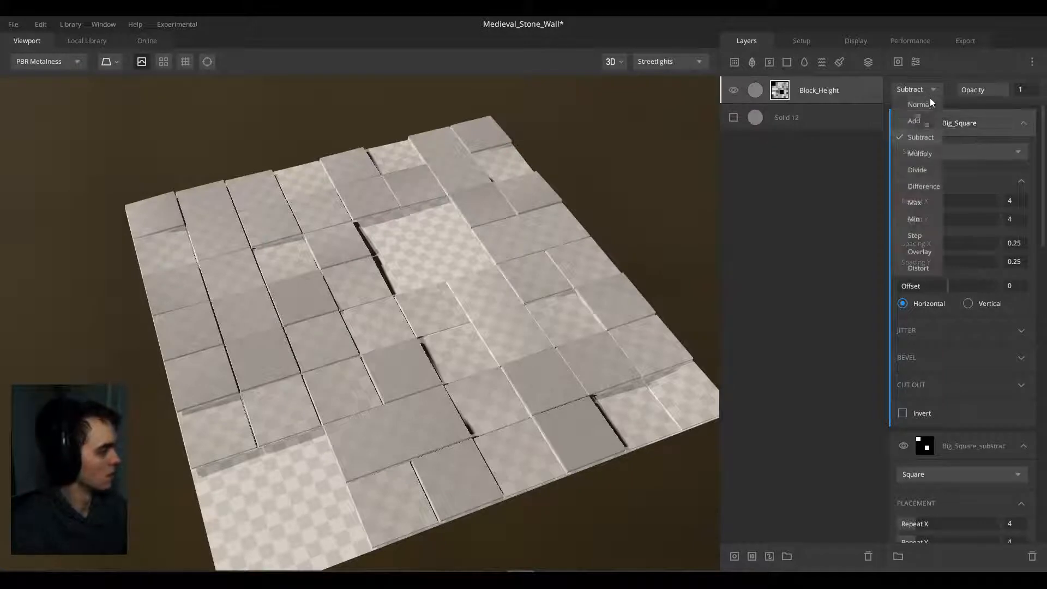
click(915, 121)
Step: Enable Brightness Jitter at 0.254 and Gradient Jitter up to 0.508 with an angle range of 0 to 1 on Big_Square
drag(512, 286, 411, 344)
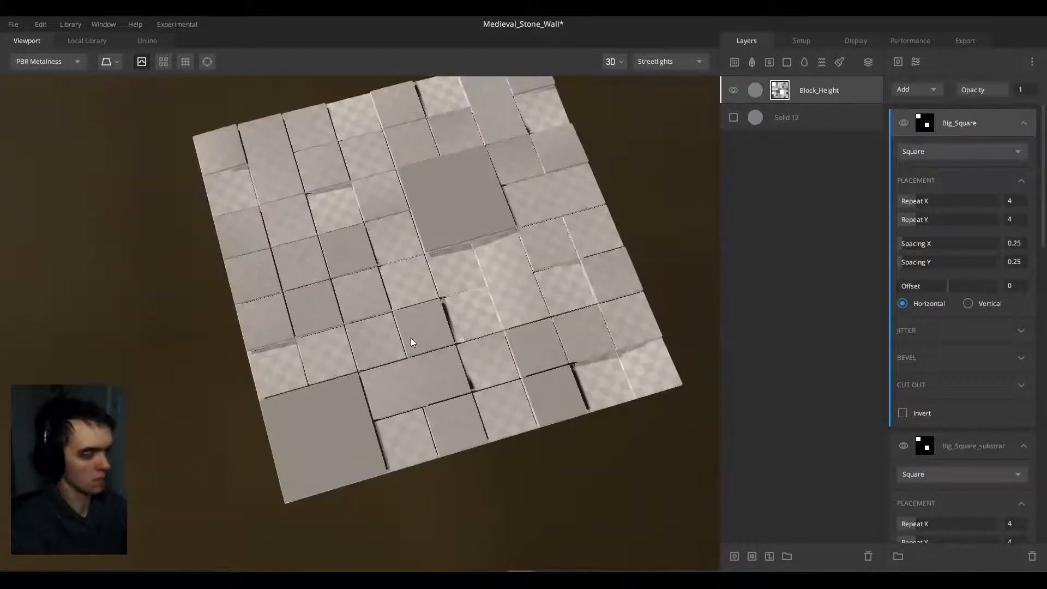
scroll(352, 300, up, 4)
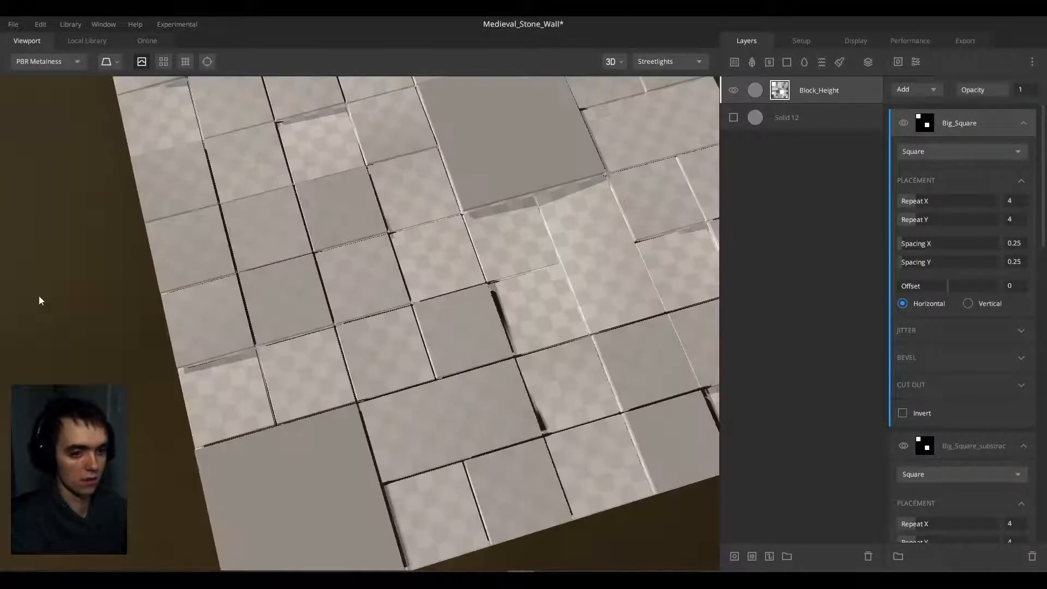
drag(369, 297, 450, 293)
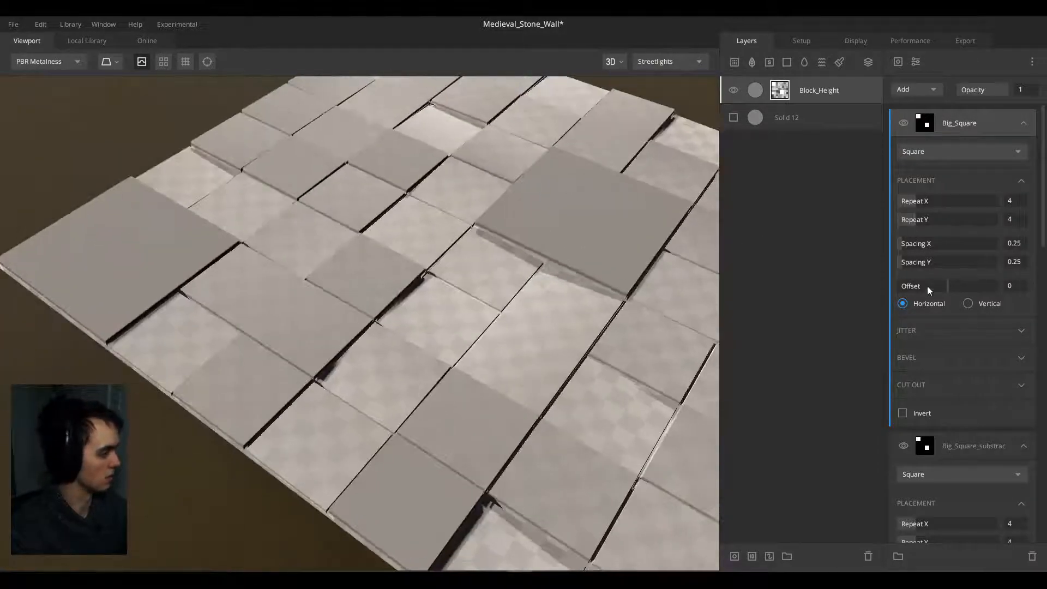
click(940, 333)
click(902, 350)
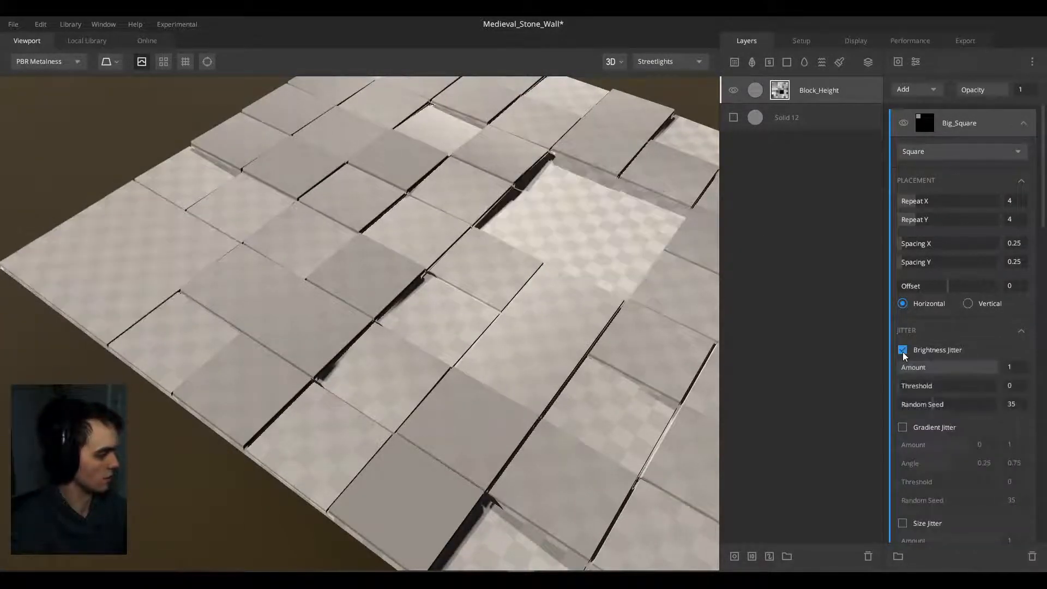
click(902, 427)
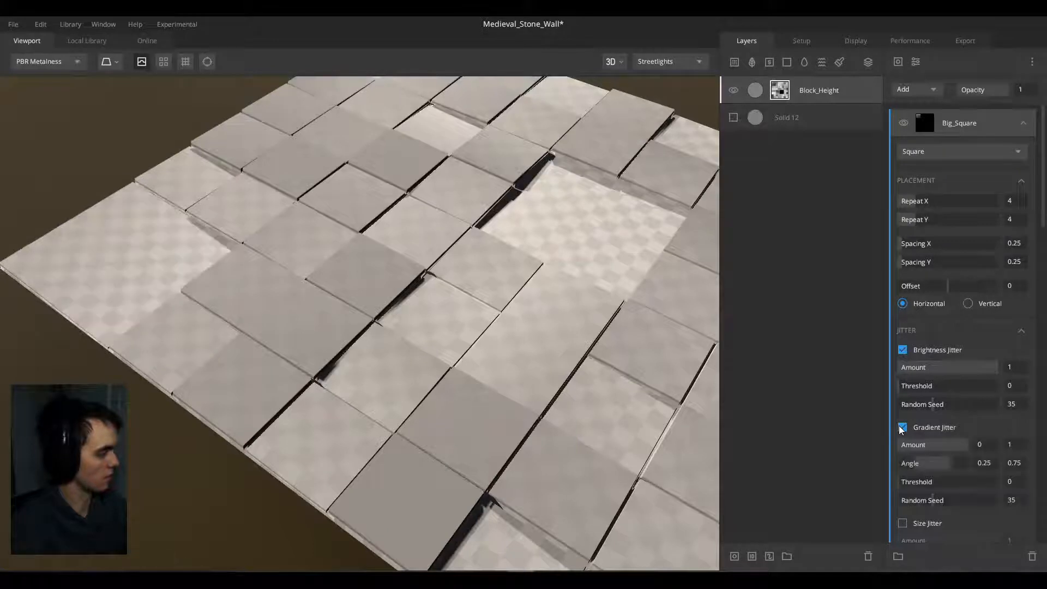
drag(983, 367, 924, 370)
drag(913, 464, 970, 459)
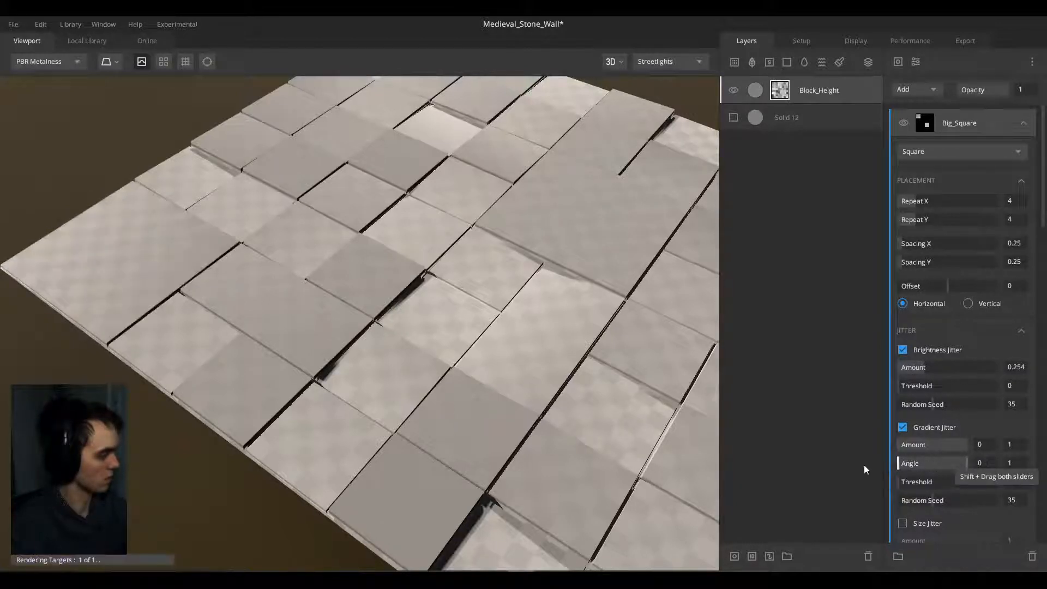
drag(965, 443, 935, 445)
Step: Switch the preview mesh to a cylinder and make the Solid 12 layer visible
scroll(403, 335, down, 3)
alt+drag(371, 361, 445, 409)
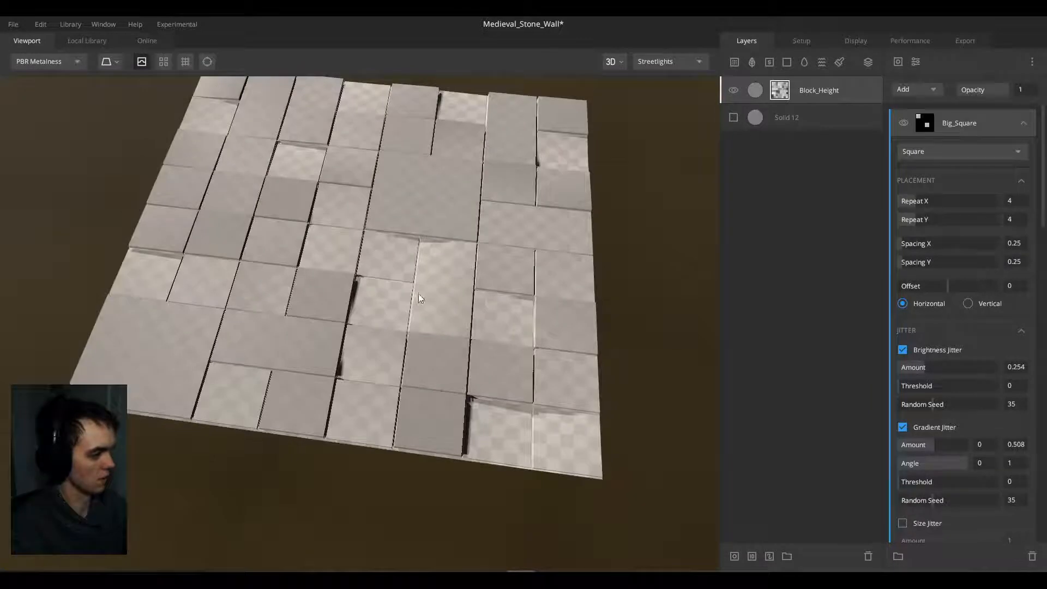
click(120, 61)
mouse_move(129, 146)
click(192, 168)
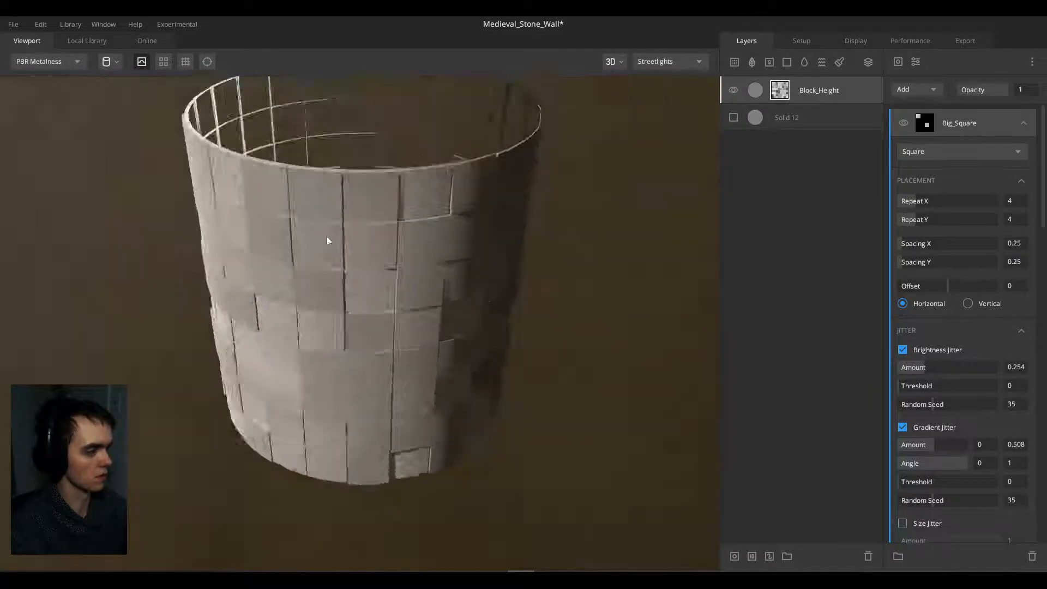
scroll(384, 215, up, 4)
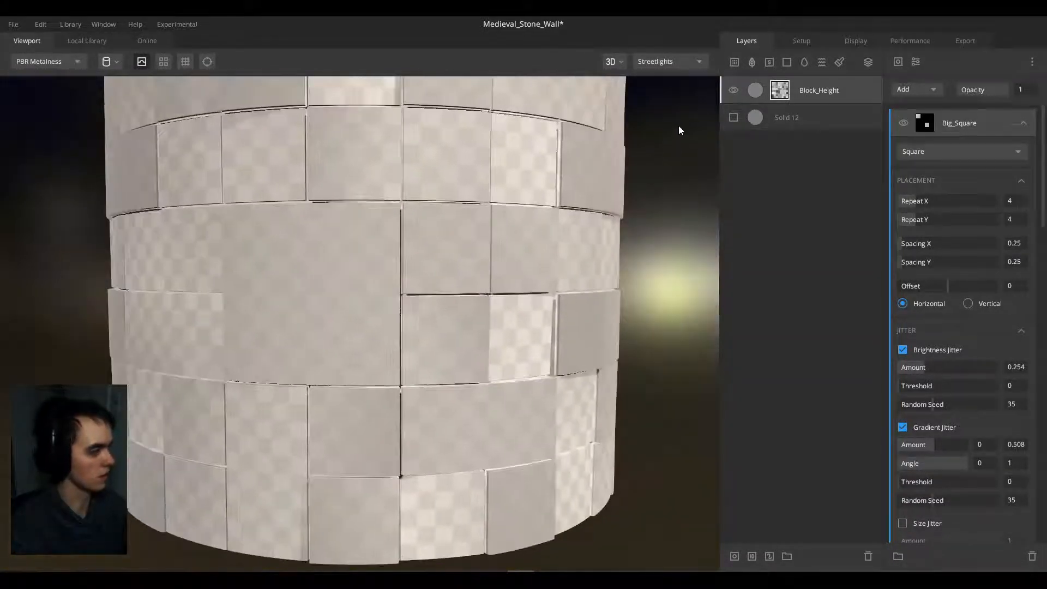
click(733, 118)
alt+drag(472, 198, 304, 262)
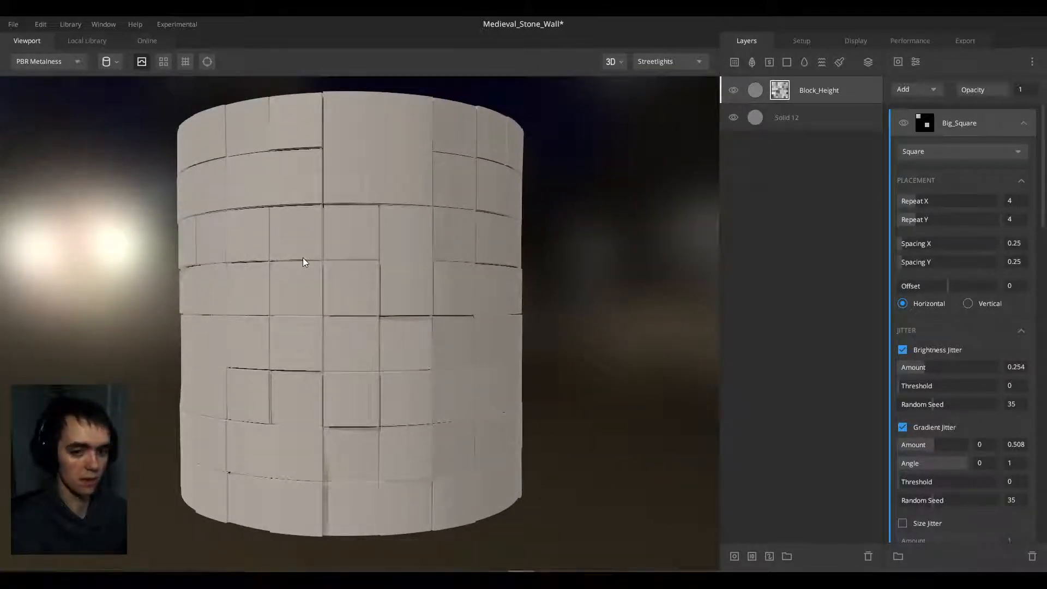
Step: Save the project and collapse the settings of every pattern in the Block_Height mask
click(1023, 123)
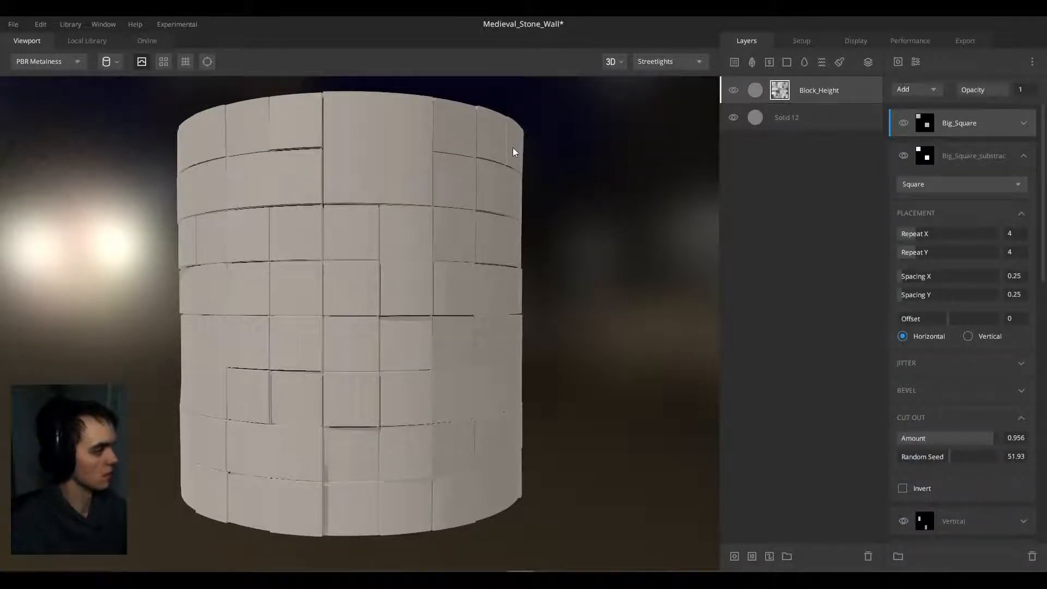
key(ctrl+s)
scroll(380, 236, up, 3)
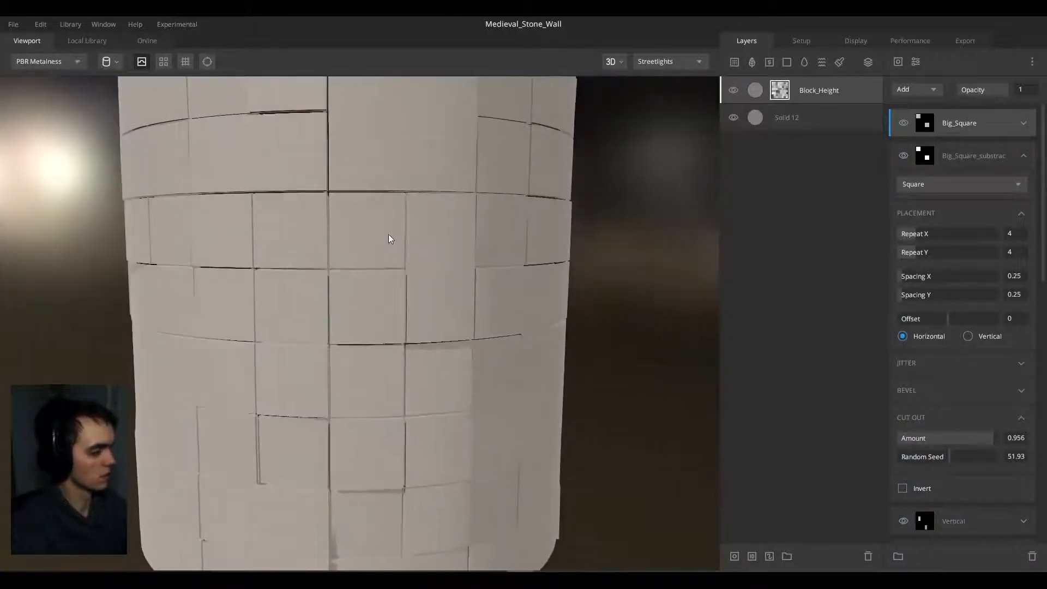
click(1023, 156)
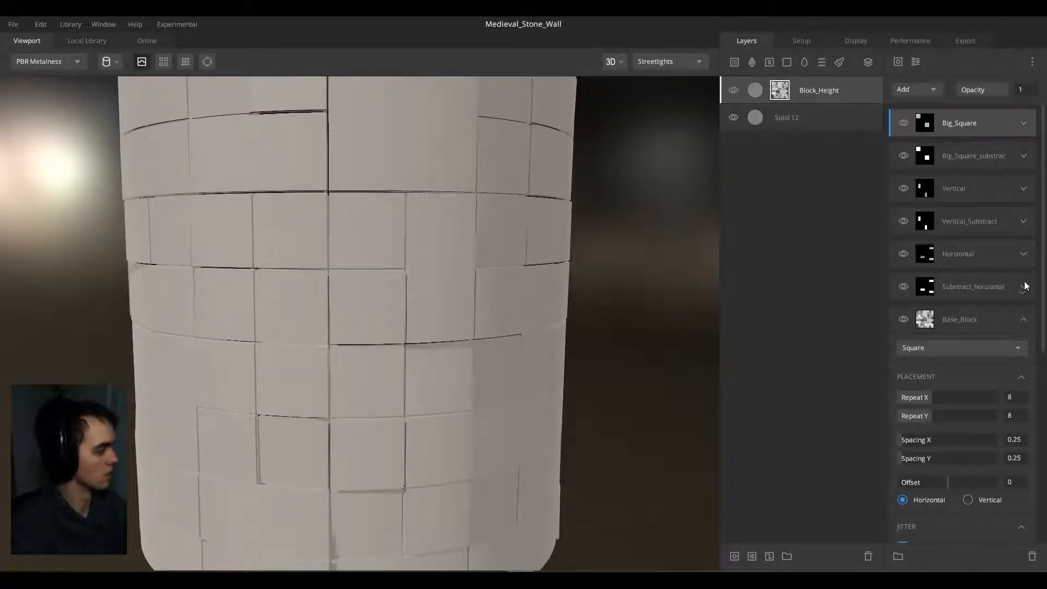
click(1023, 319)
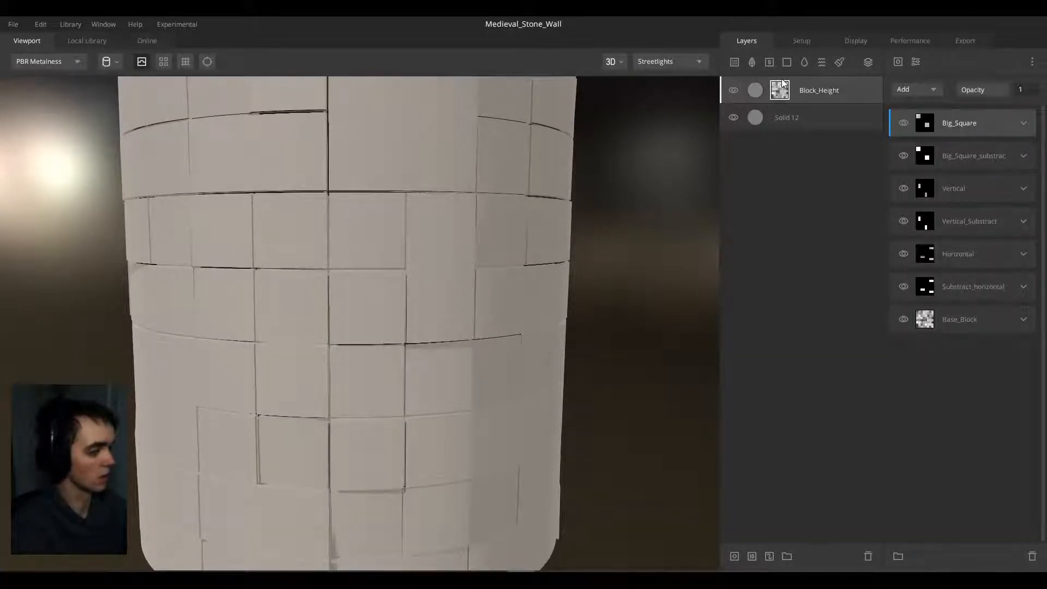
Step: Expand the Big_Square pattern's bevel settings and set its bevel to 0.022
middle_drag(350, 140, 332, 197)
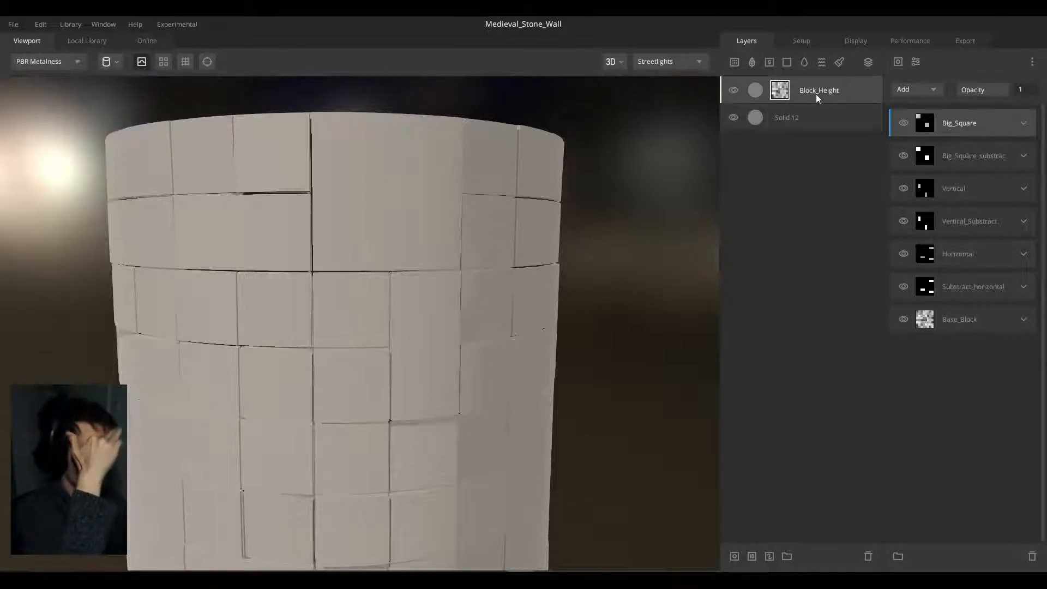
click(1022, 123)
click(1023, 123)
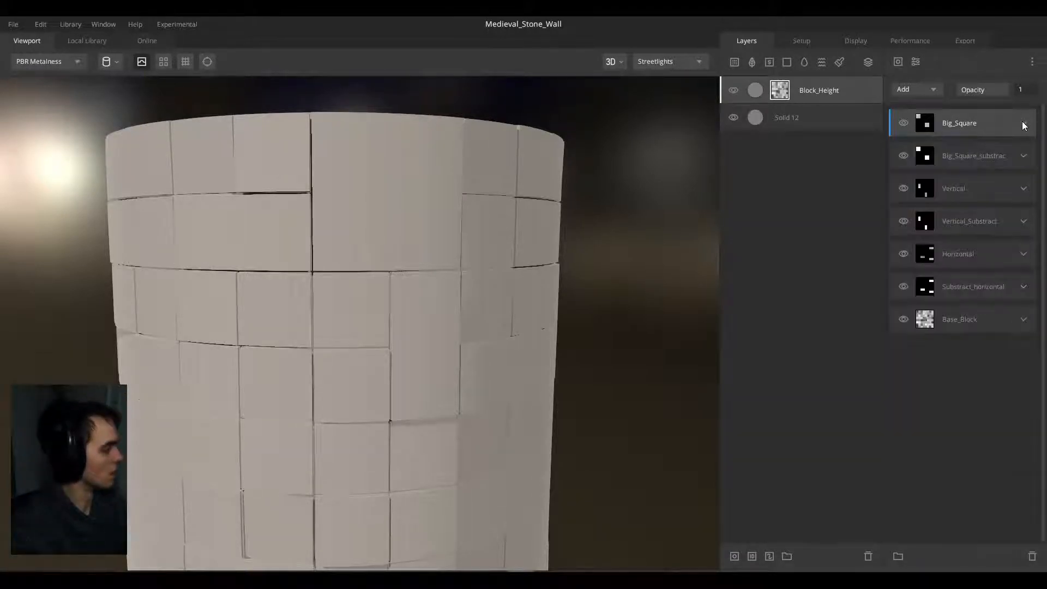
click(1022, 124)
scroll(946, 301, down, 3)
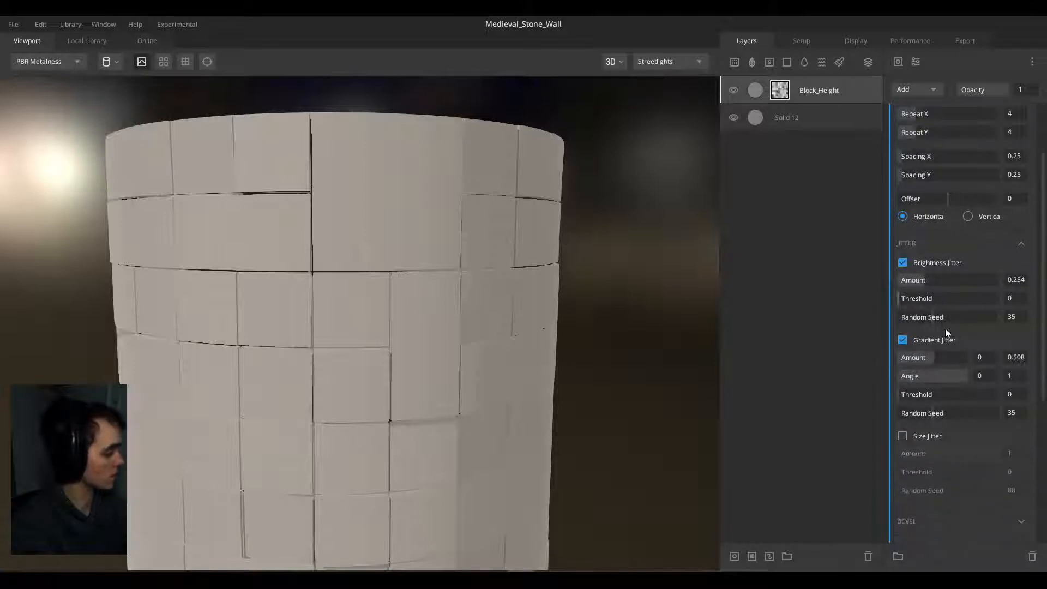
scroll(946, 332, down, 2)
click(915, 466)
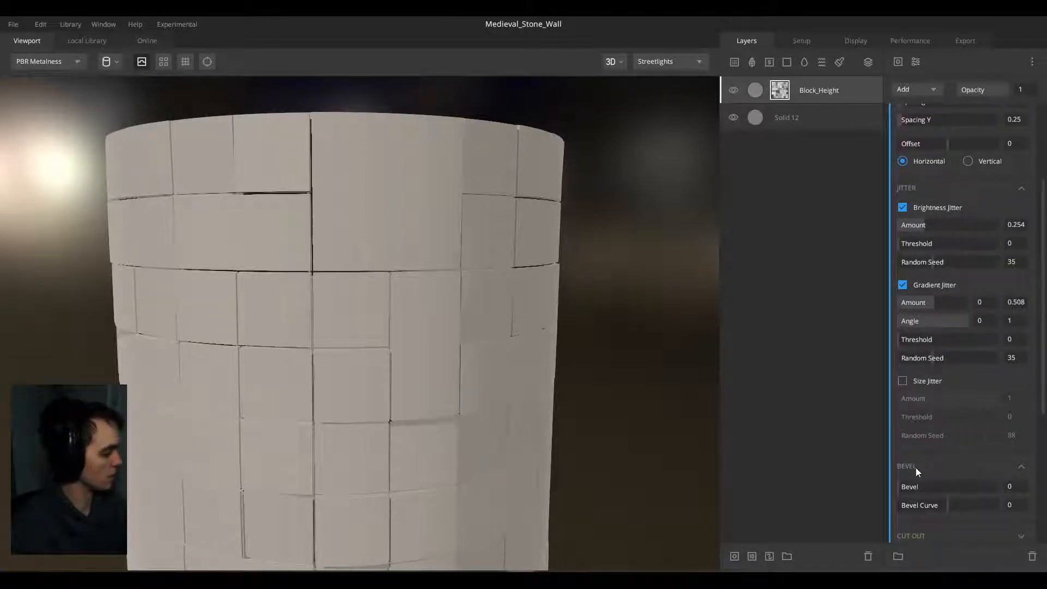
mouse_move(909, 486)
mouse_down()
mouse_move(924, 486)
mouse_move(901, 486)
mouse_up()
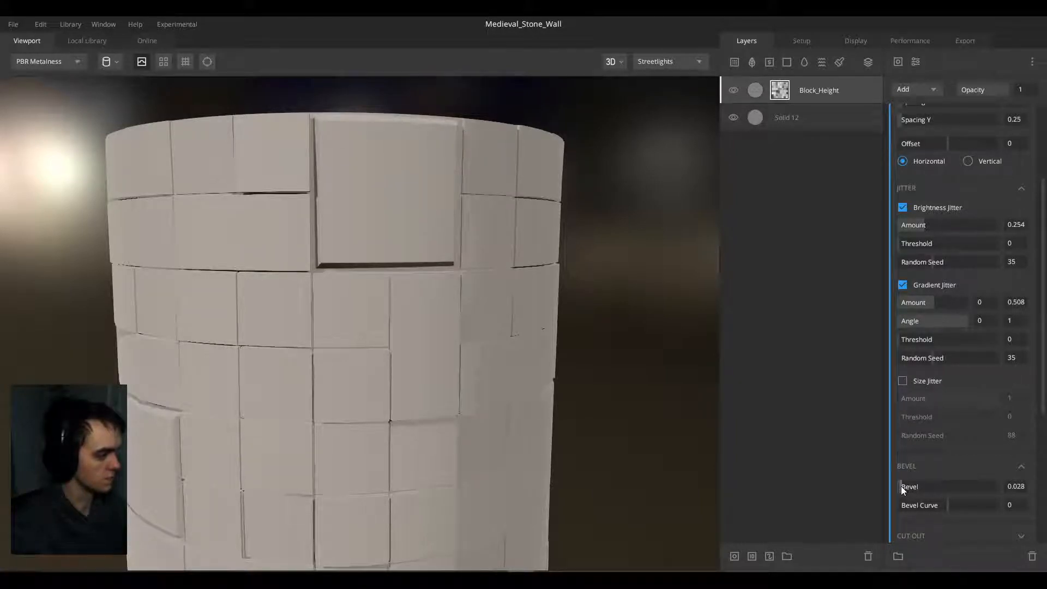
click(900, 486)
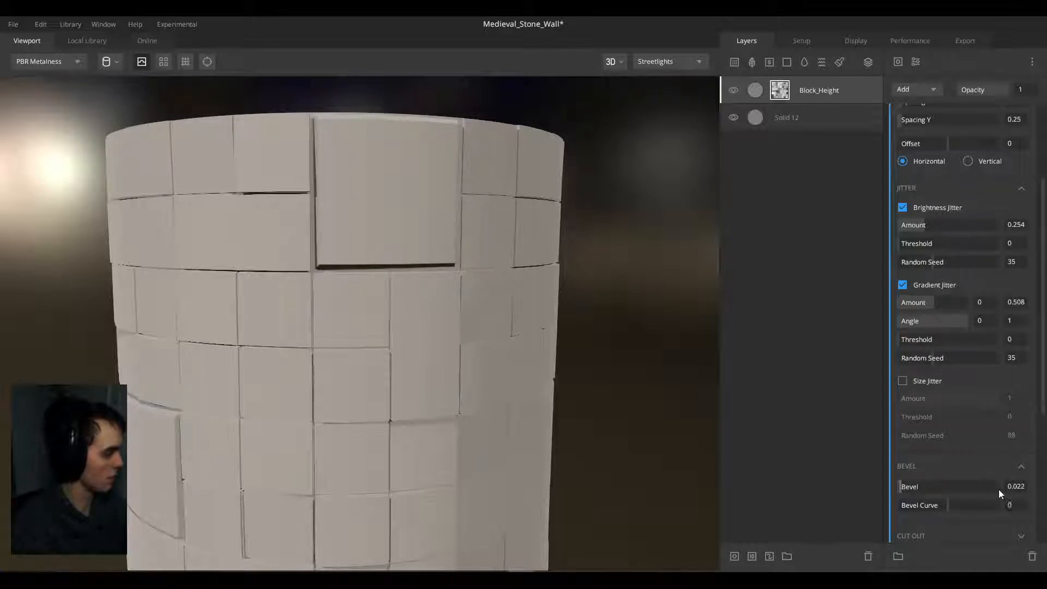
Step: Try several Bevel Curve values up to 1 on the Big_Square pattern and reset the curve to 0
click(956, 504)
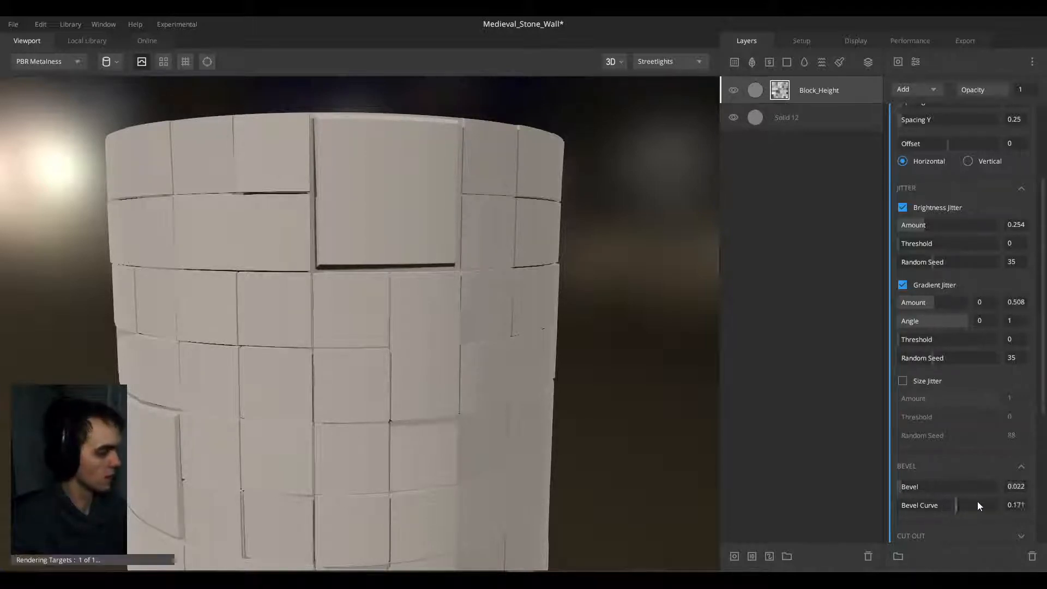
drag(977, 505, 1035, 504)
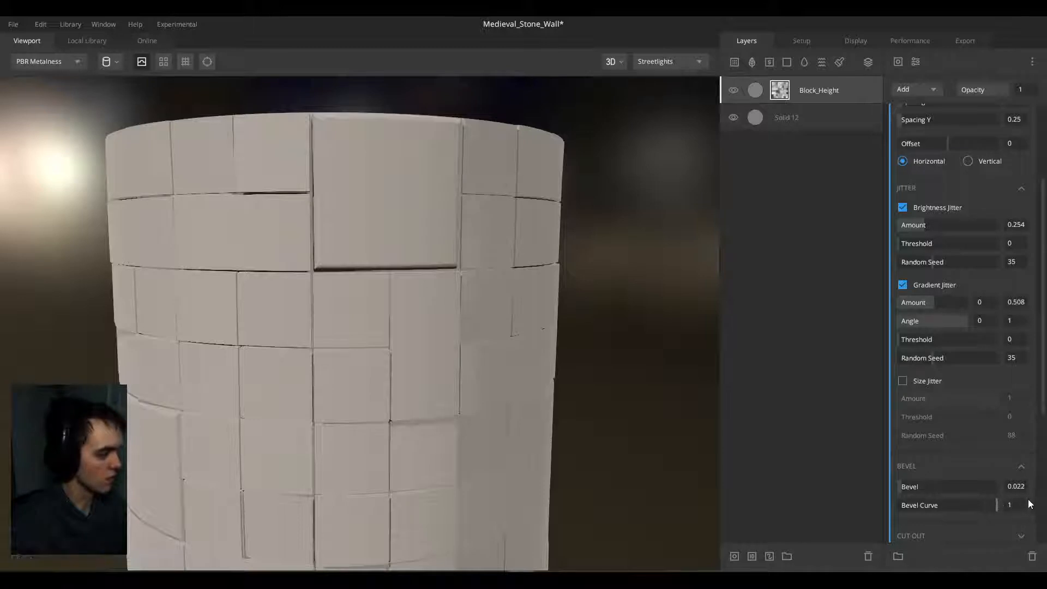
click(973, 500)
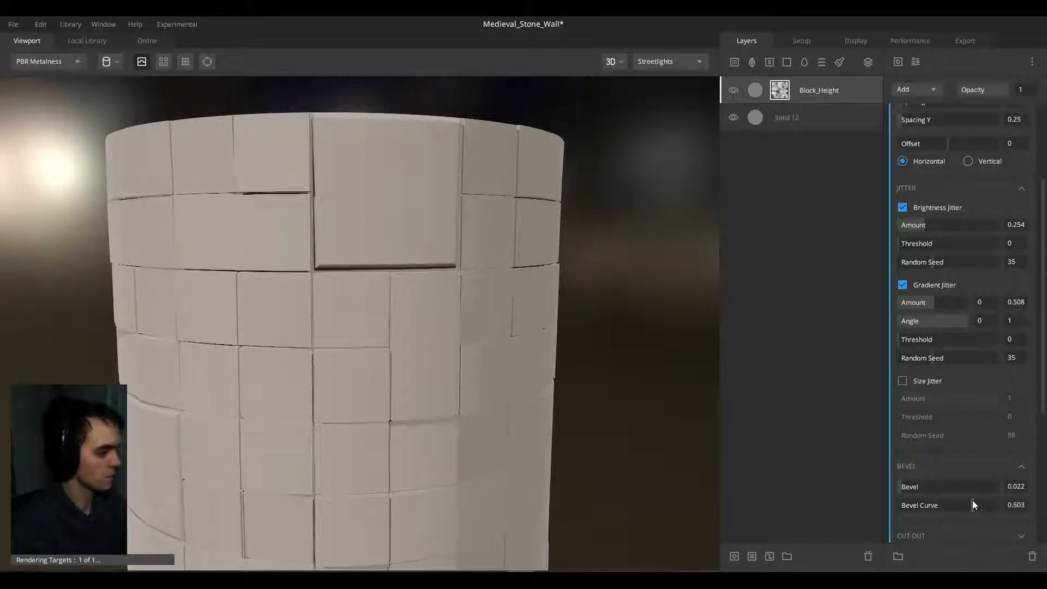
click(973, 501)
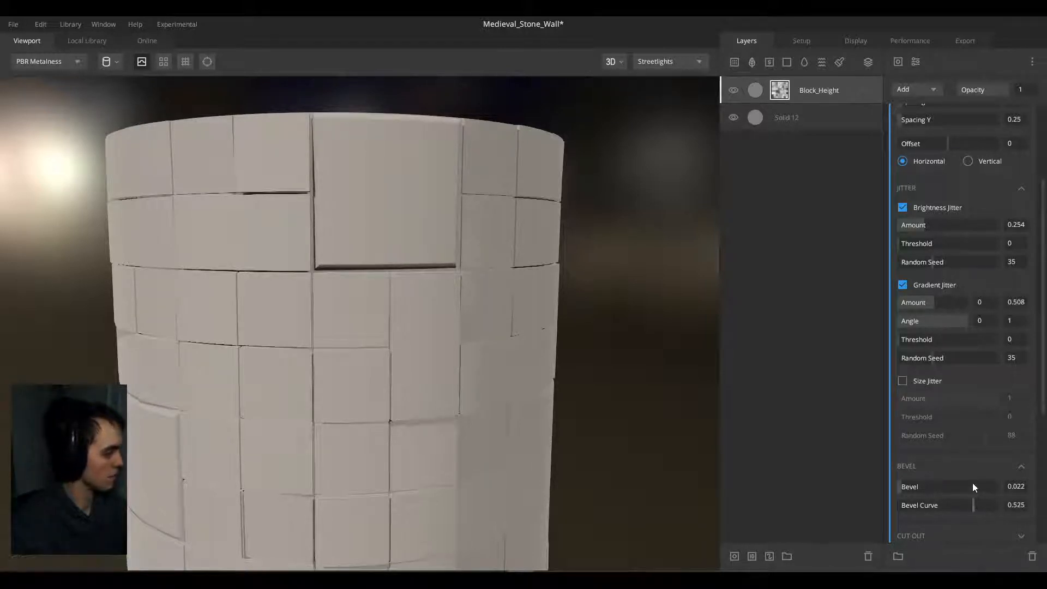
drag(982, 506, 902, 509)
text(0)
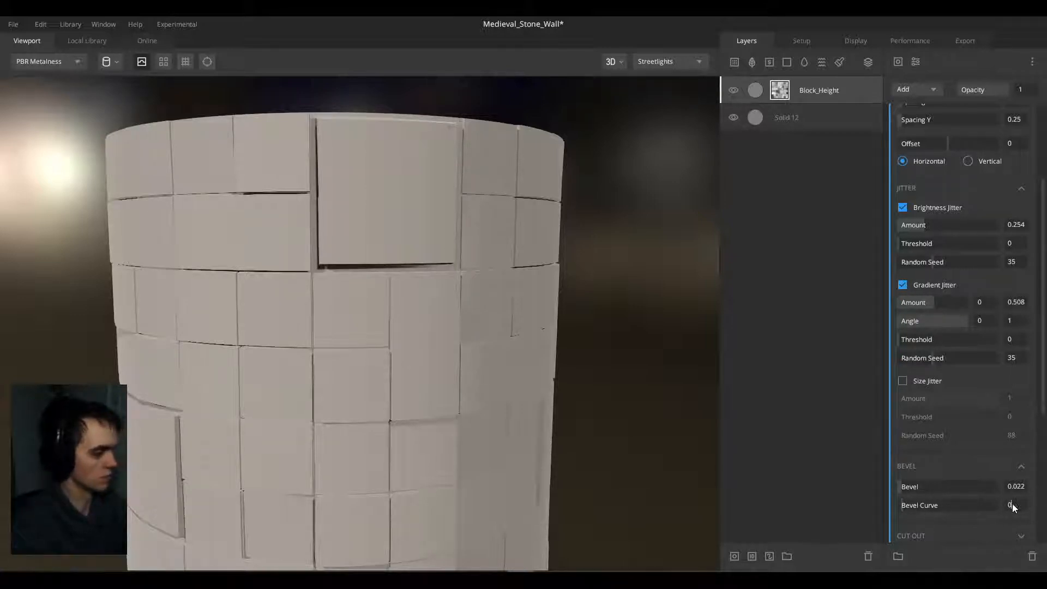
key(Return)
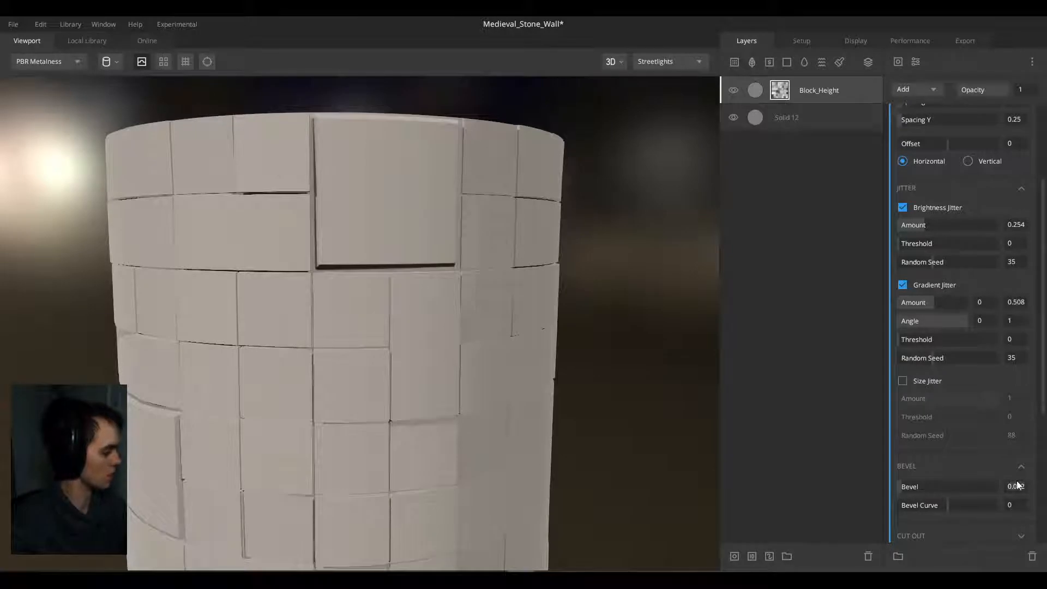
Step: Collapse the Big_Square settings and set the bevel of the Vertical pattern to 0.022
scroll(1004, 250, up, 4)
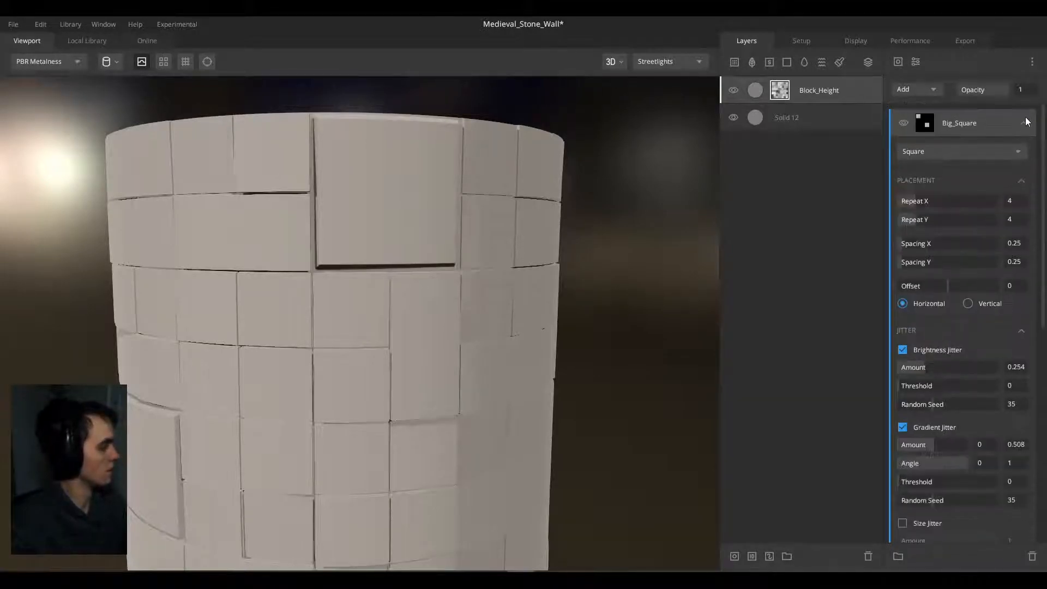
click(1025, 118)
click(1032, 159)
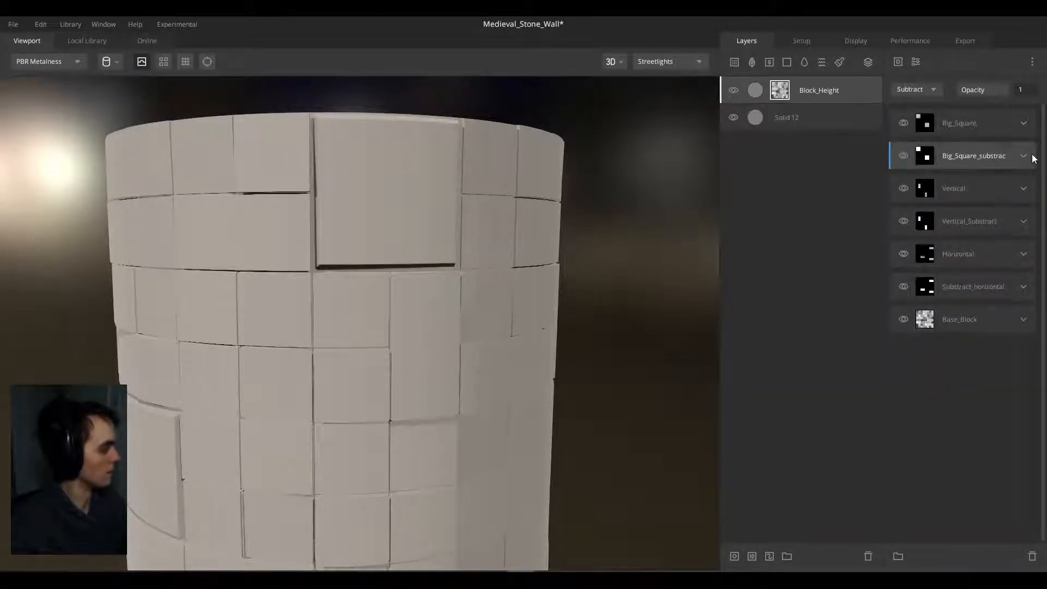
click(1025, 189)
scroll(989, 348, down, 4)
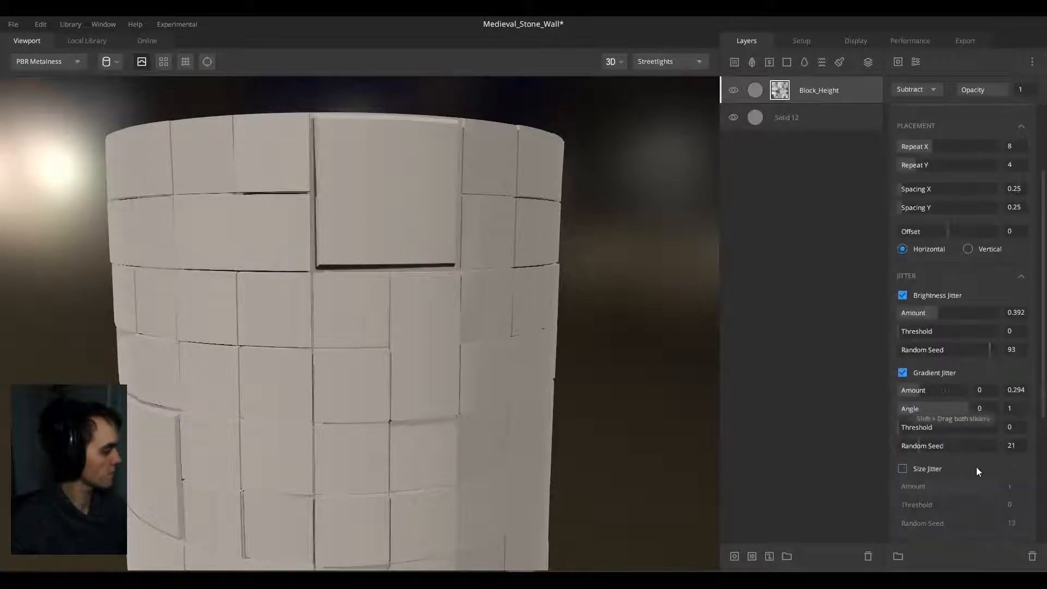
scroll(977, 467, down, 3)
scroll(977, 452, up, 1)
scroll(1023, 328, up, 1)
click(1023, 250)
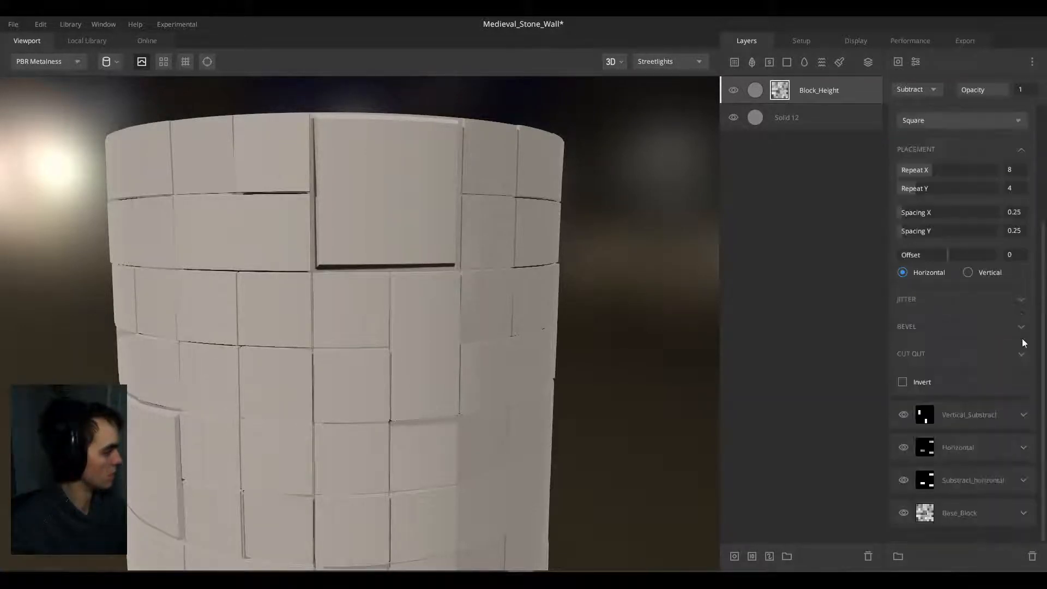
click(1022, 328)
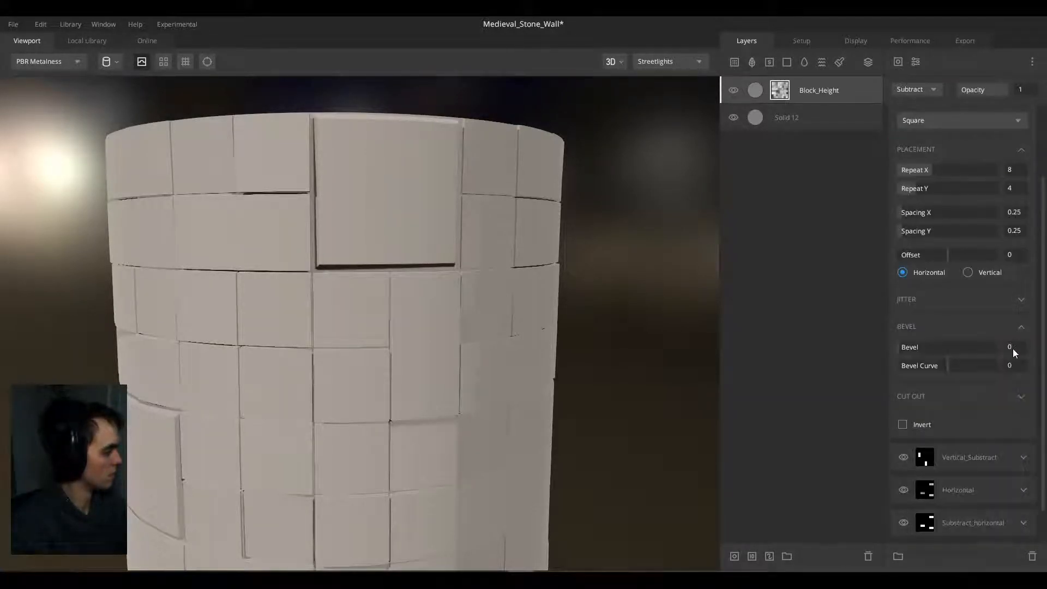
click(1012, 349)
key(Return)
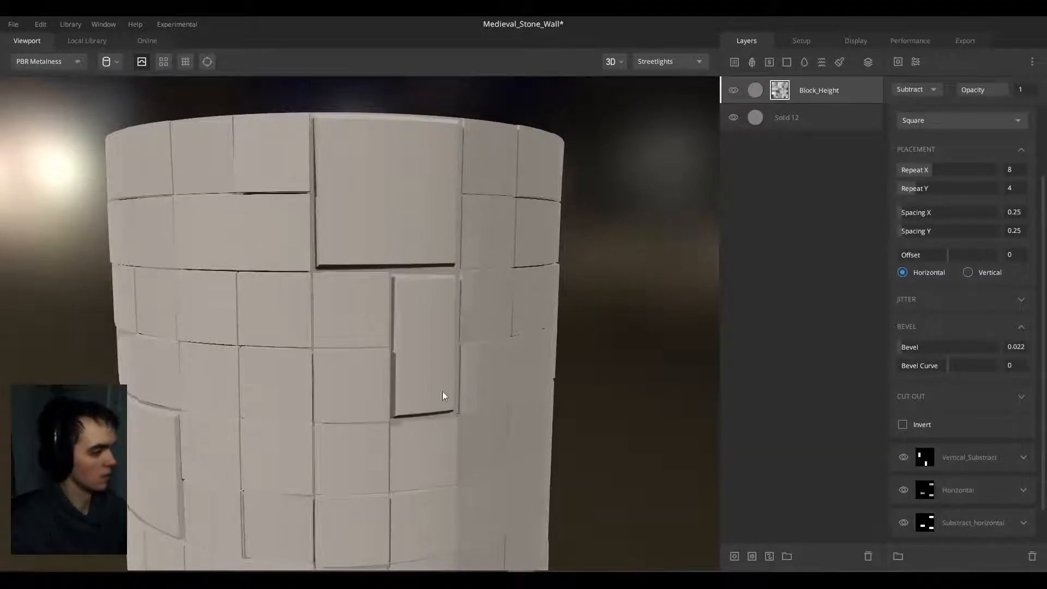
drag(443, 391, 382, 382)
middle_drag(381, 381, 382, 323)
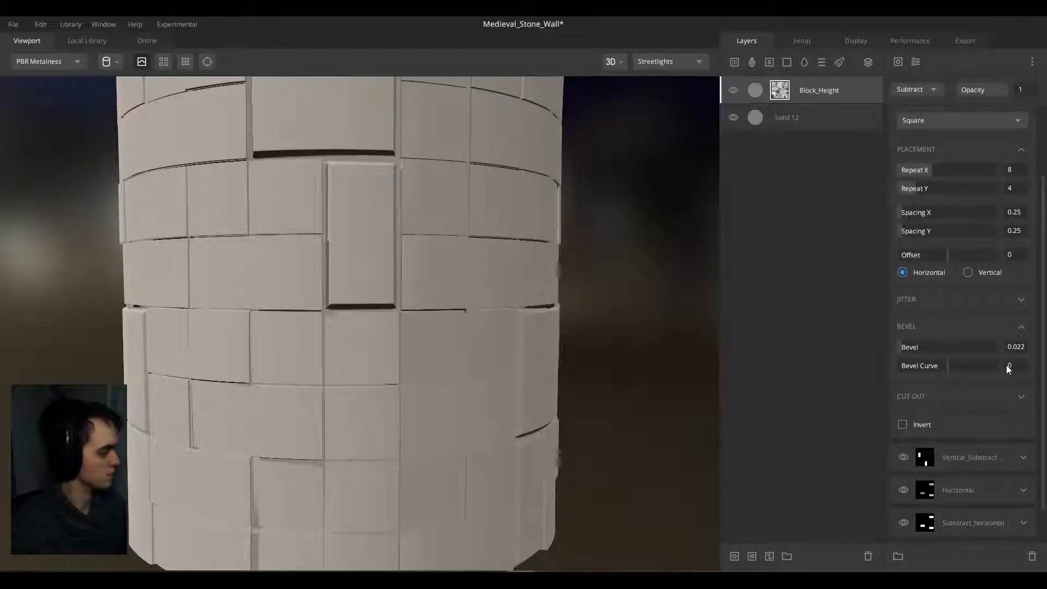
Step: Set Spacing X and Spacing Y of the Vertical pattern to 0
drag(683, 342, 621, 358)
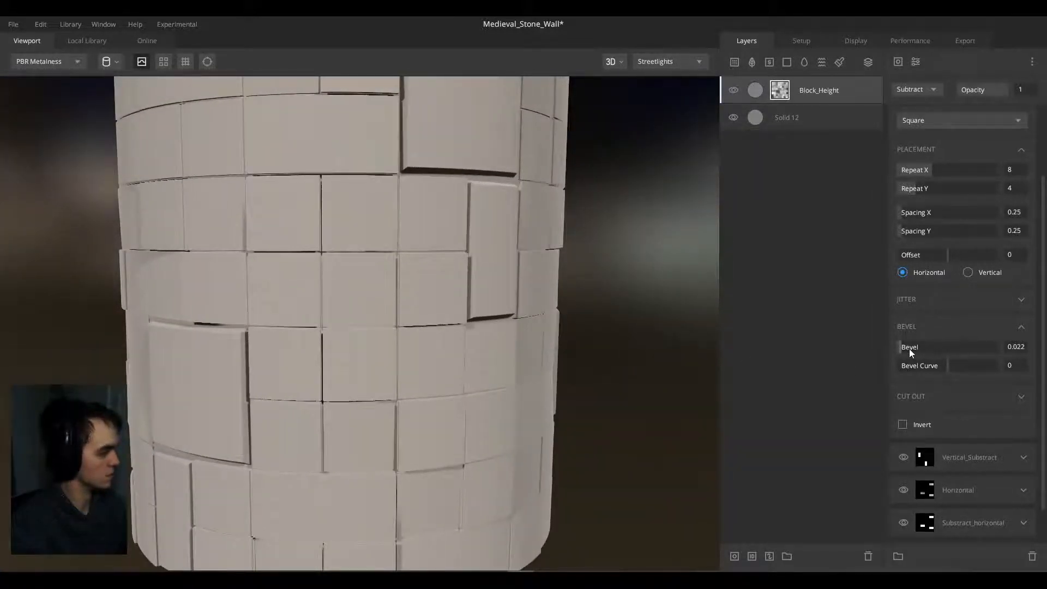
drag(909, 348, 902, 350)
drag(428, 313, 393, 298)
click(1015, 215)
text(0)
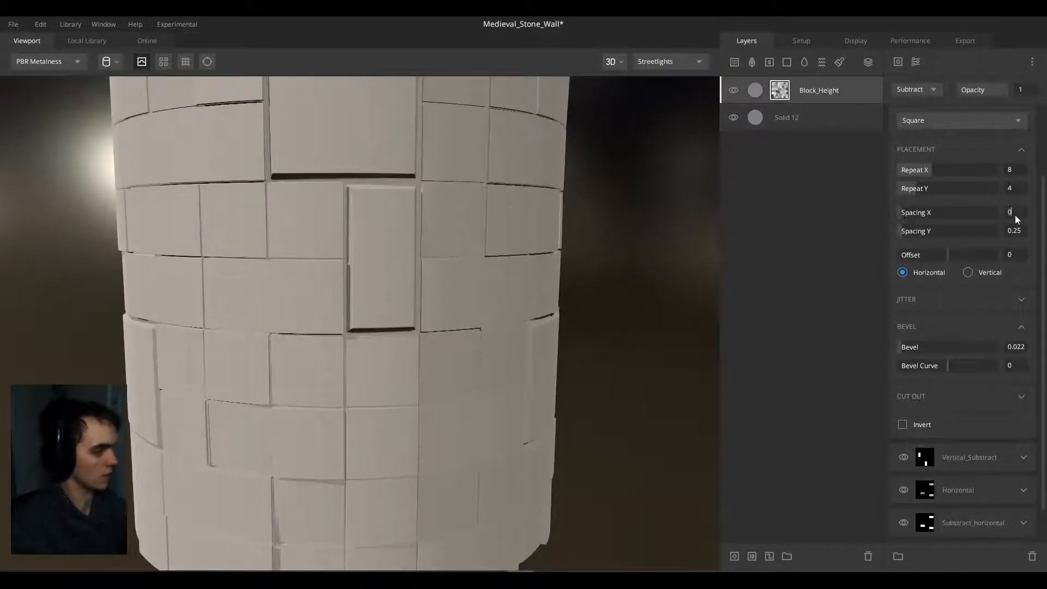
key(Tab)
text(0)
key(Return)
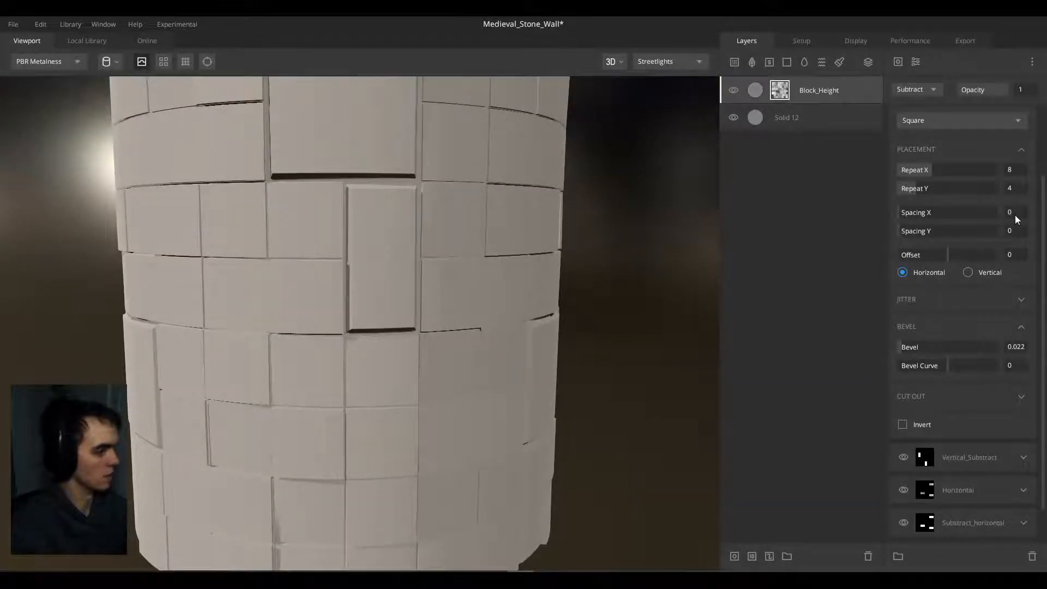
Step: Expand the Big_Square pattern and set its Spacing X and Spacing Y to 0
scroll(425, 240, down, 4)
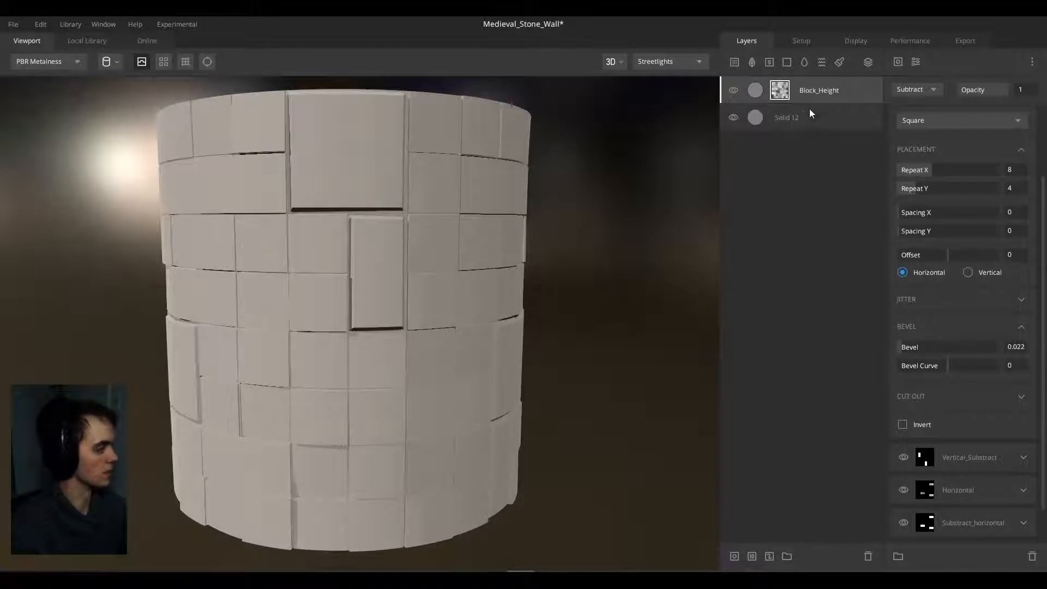
scroll(970, 156, up, 1)
scroll(970, 155, up, 2)
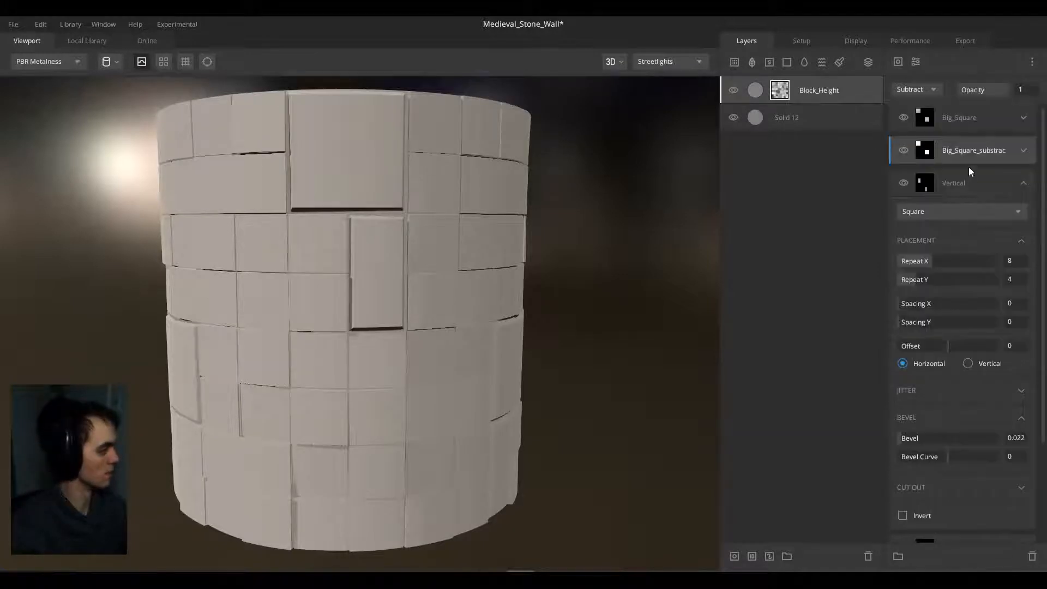
click(1021, 122)
text(0)
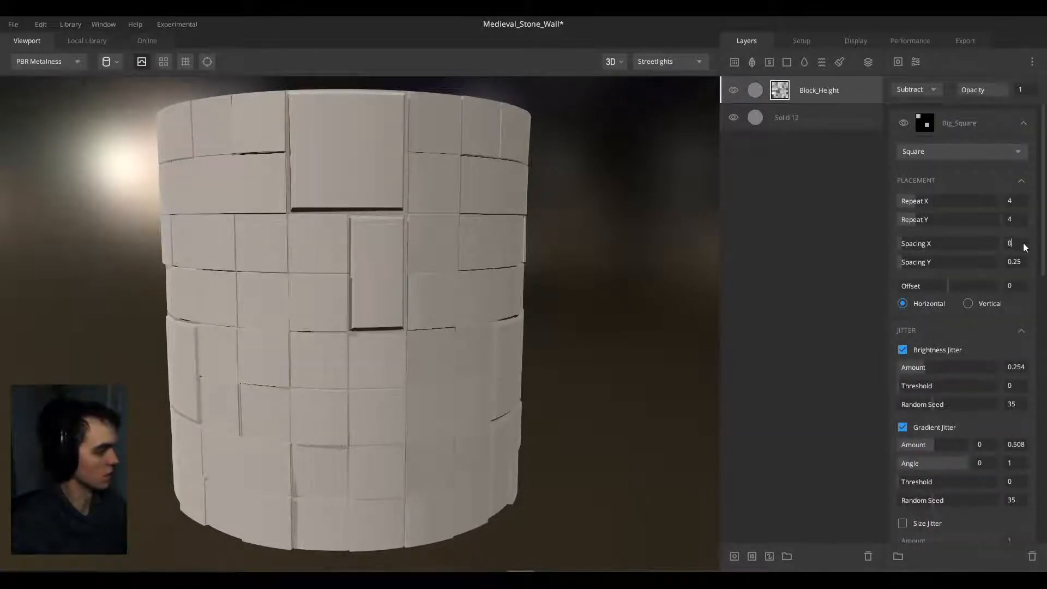
key(Tab)
text(0)
key(Return)
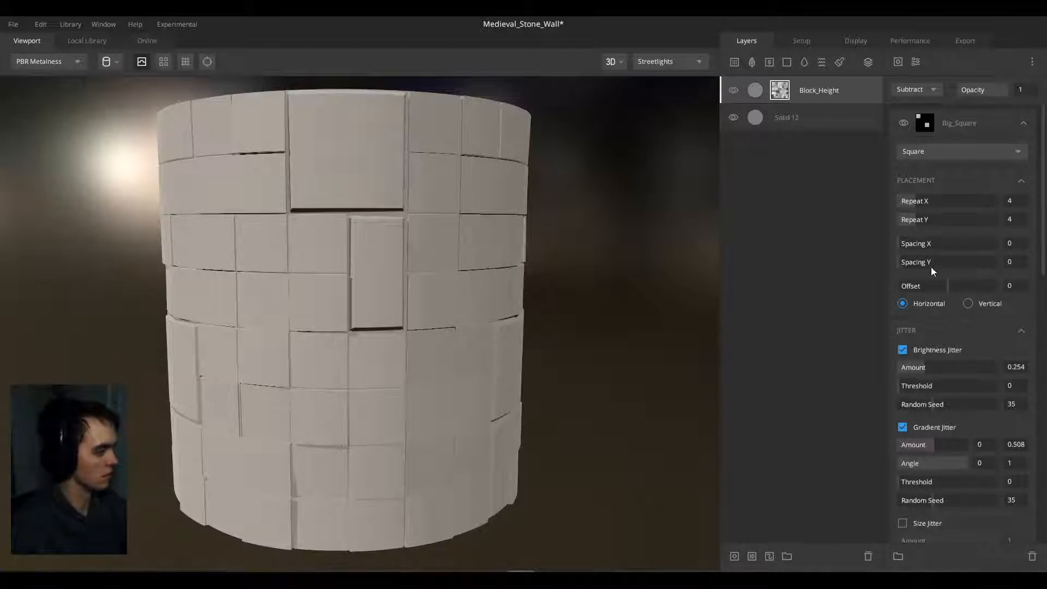
Step: Collapse the placement settings of the Big_Square pattern and all settings of the Vertical pattern
scroll(946, 286, down, 5)
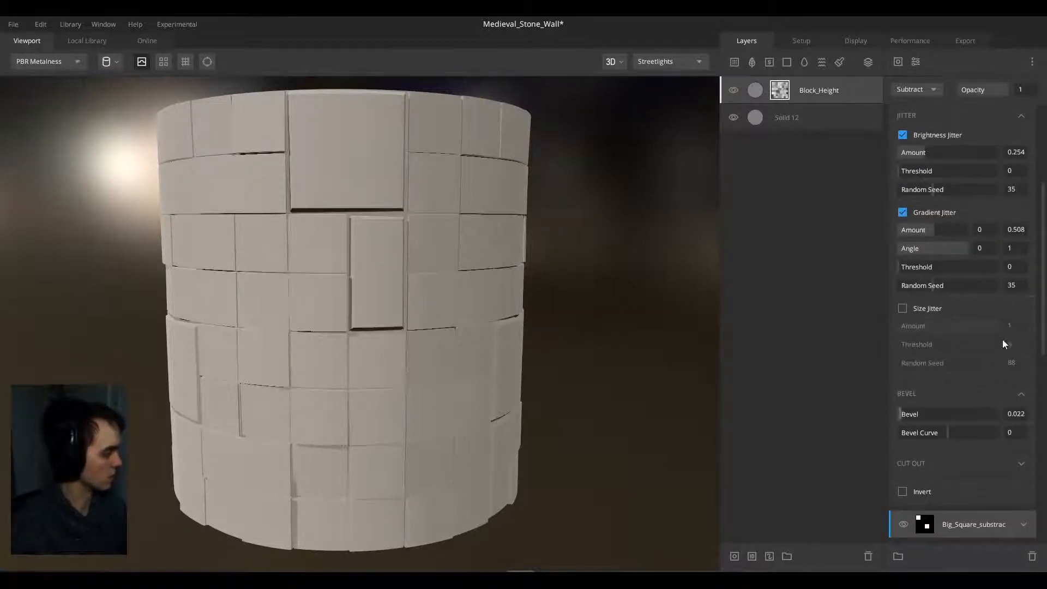
scroll(1007, 325, up, 2)
scroll(1007, 294, up, 2)
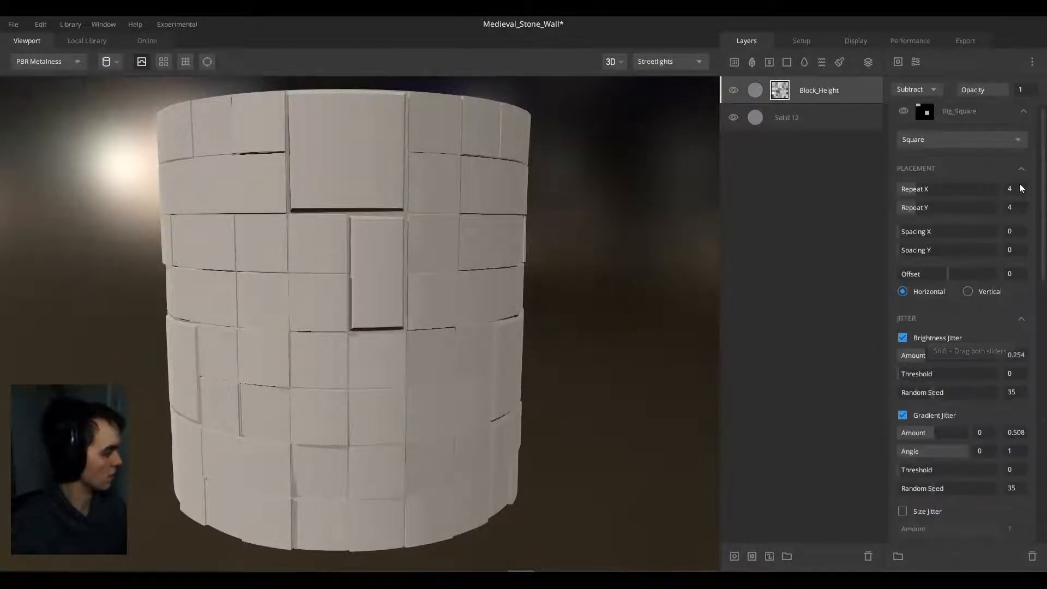
click(1022, 169)
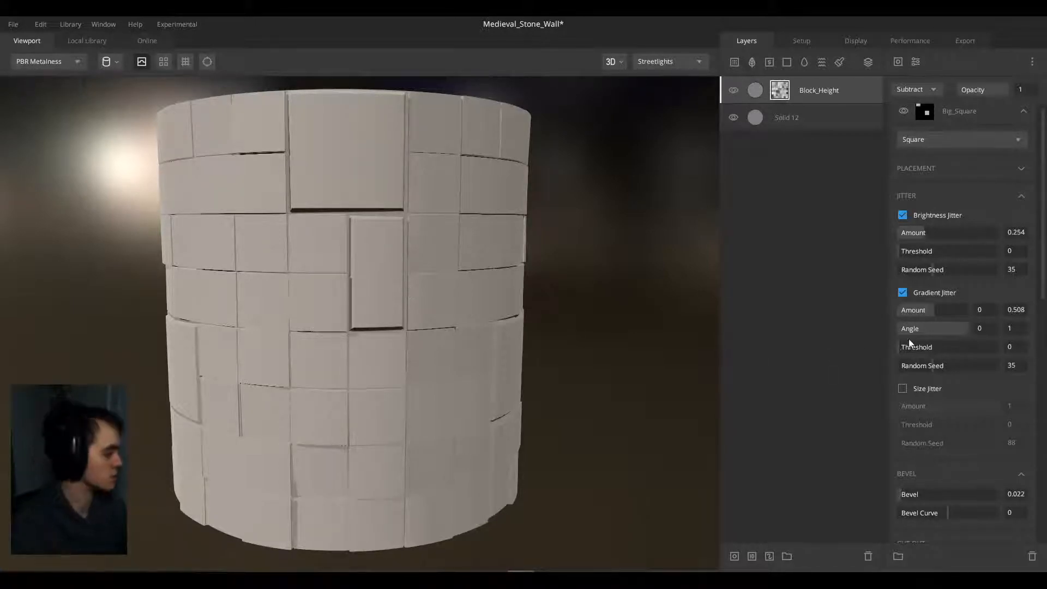
scroll(915, 338, down, 8)
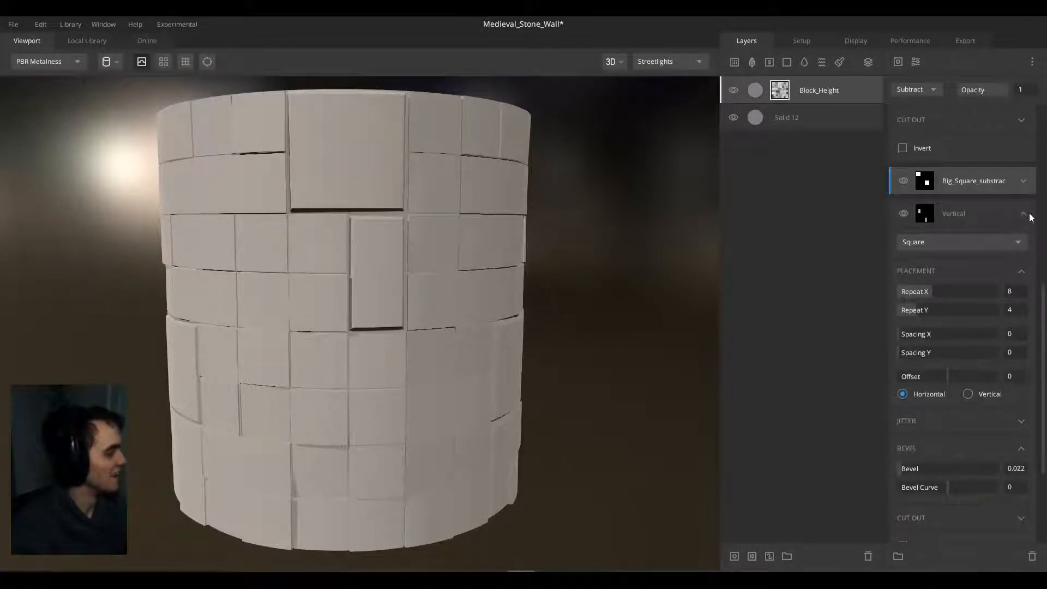
scroll(1028, 216, down, 1)
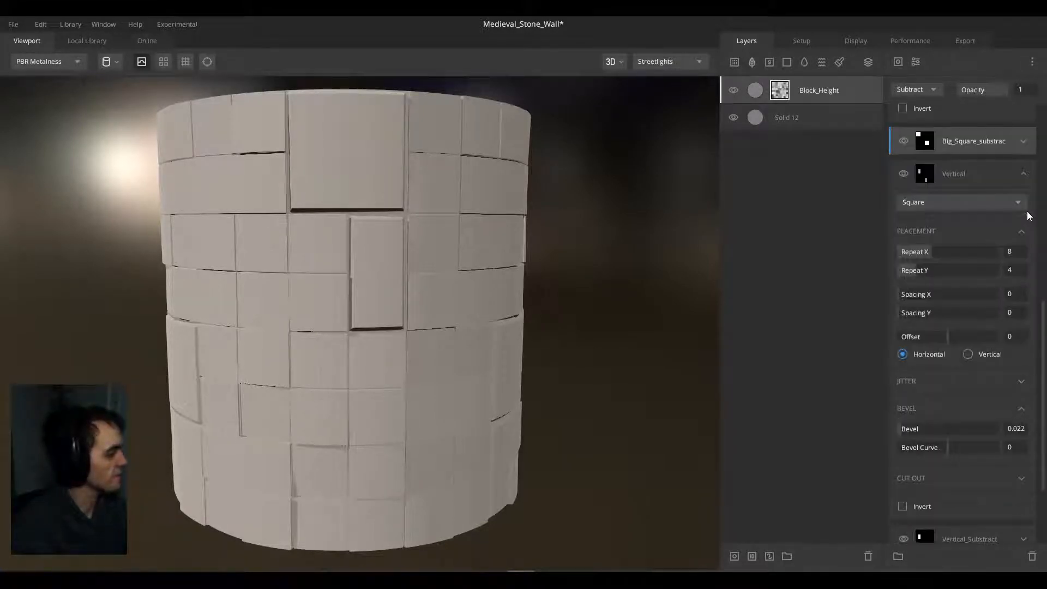
click(1023, 175)
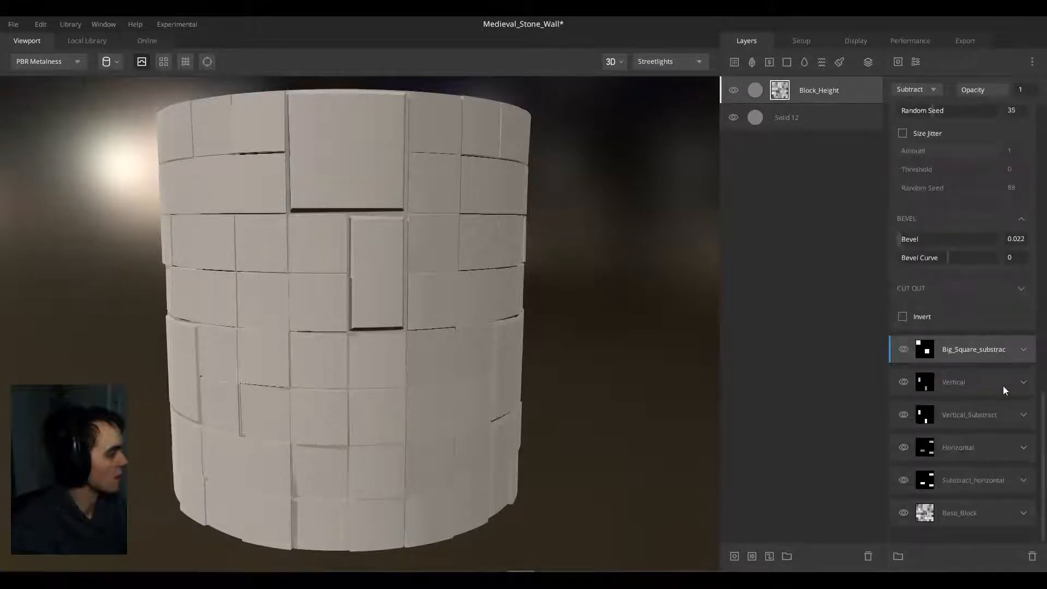
Step: Expand the Horizontal pattern with its jitter settings collapsed and set Spacing X and Spacing Y to 0
click(1023, 447)
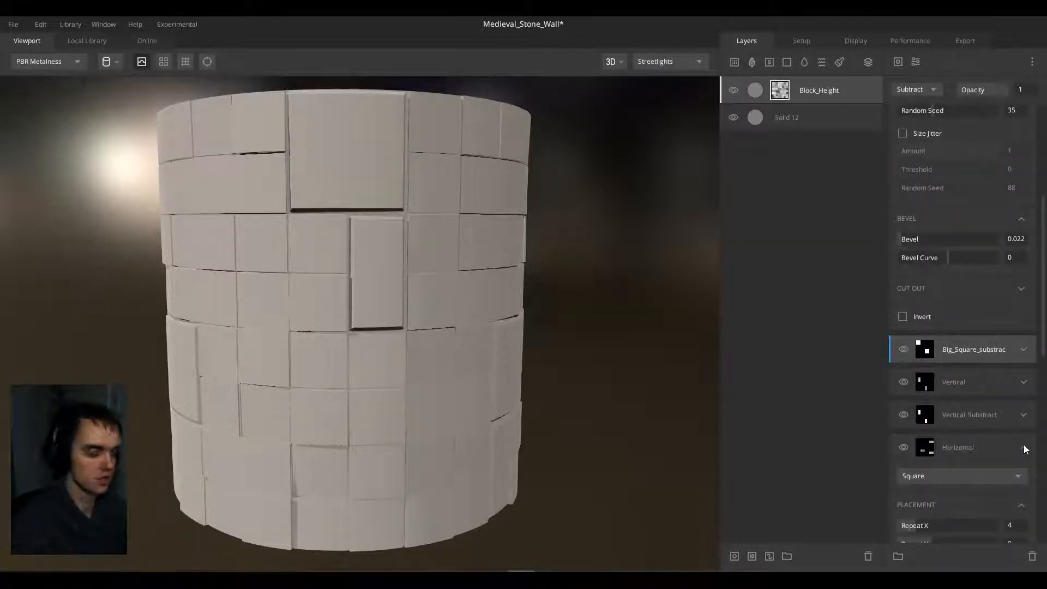
scroll(1014, 441, down, 3)
scroll(982, 428, down, 1)
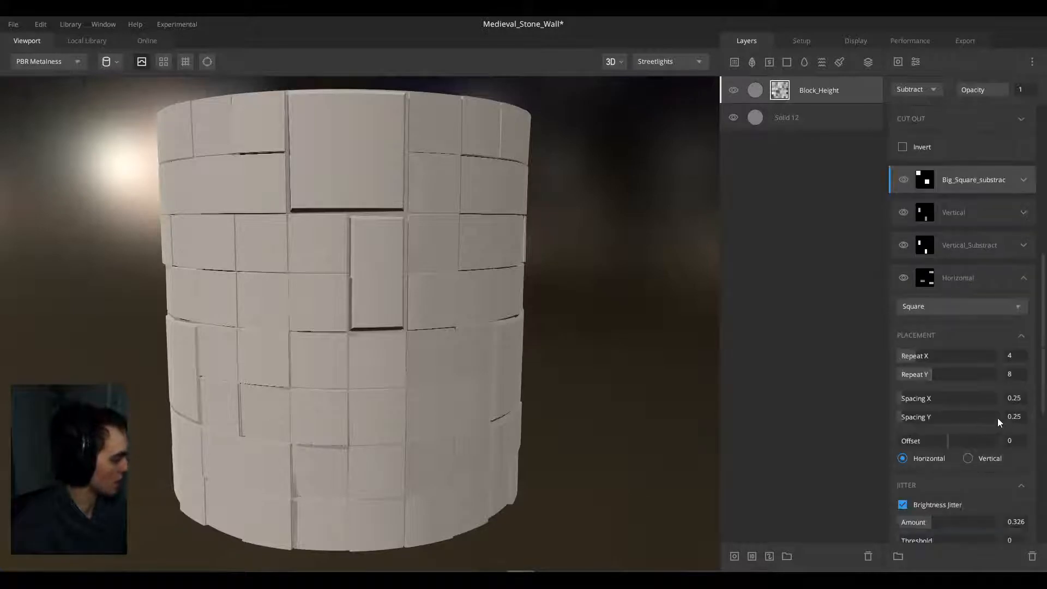
scroll(1016, 397, down, 4)
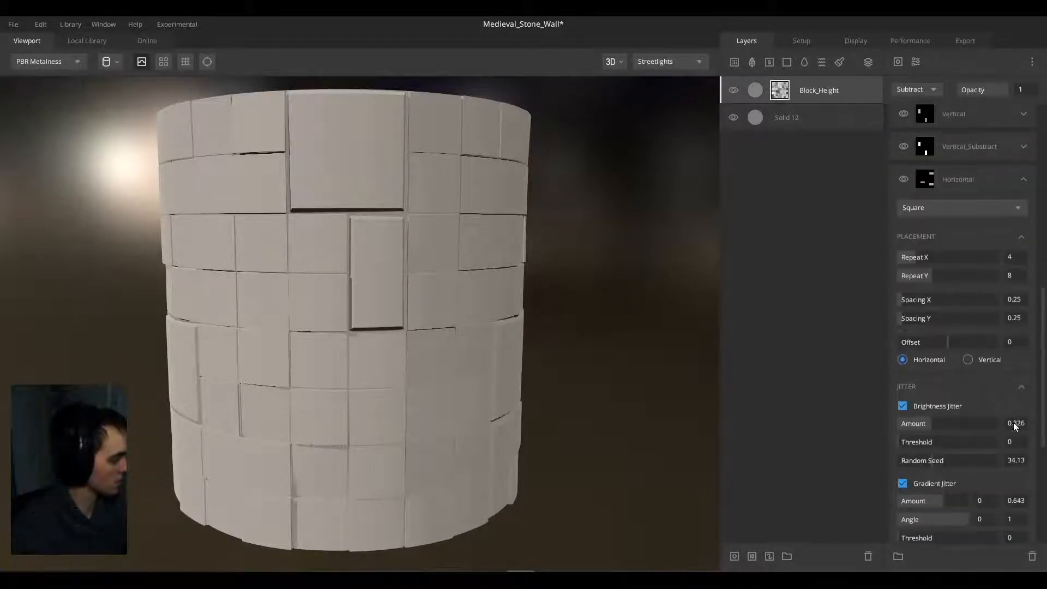
scroll(1009, 434, up, 2)
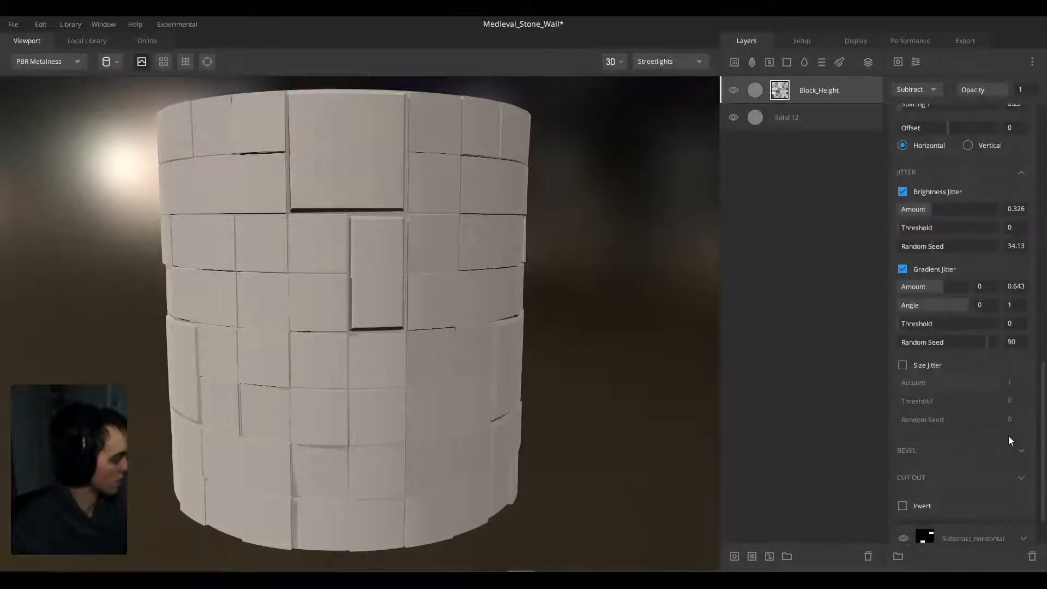
click(1023, 385)
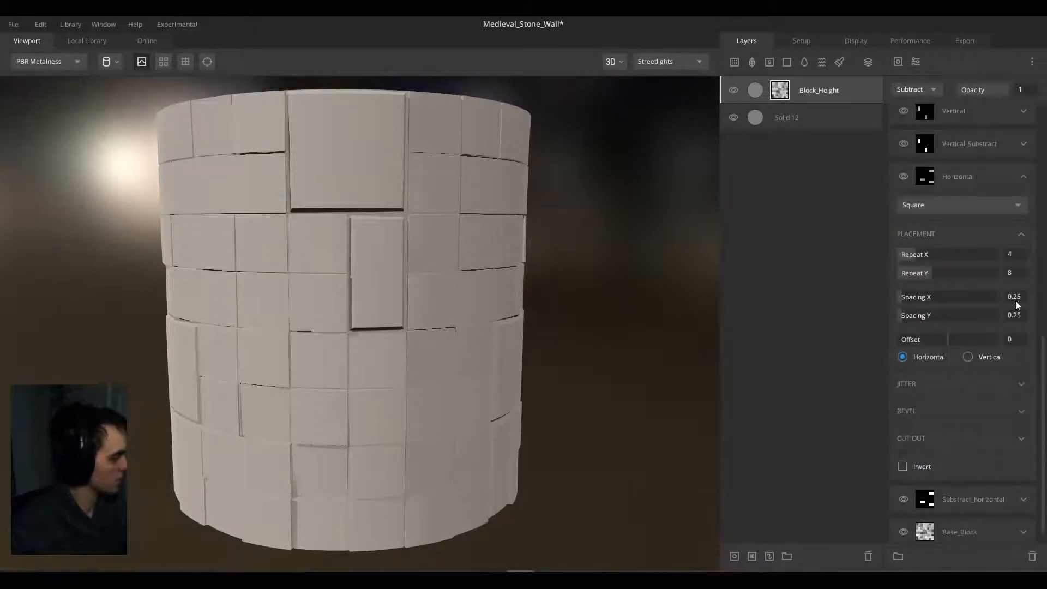
click(1013, 296)
text(0)
key(Tab)
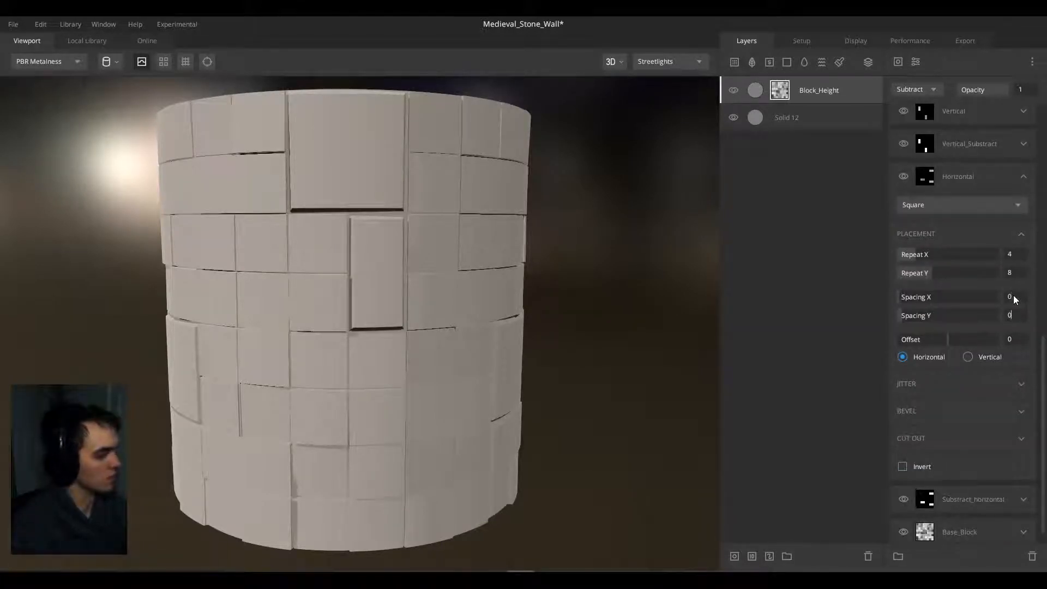
text(0)
key(Return)
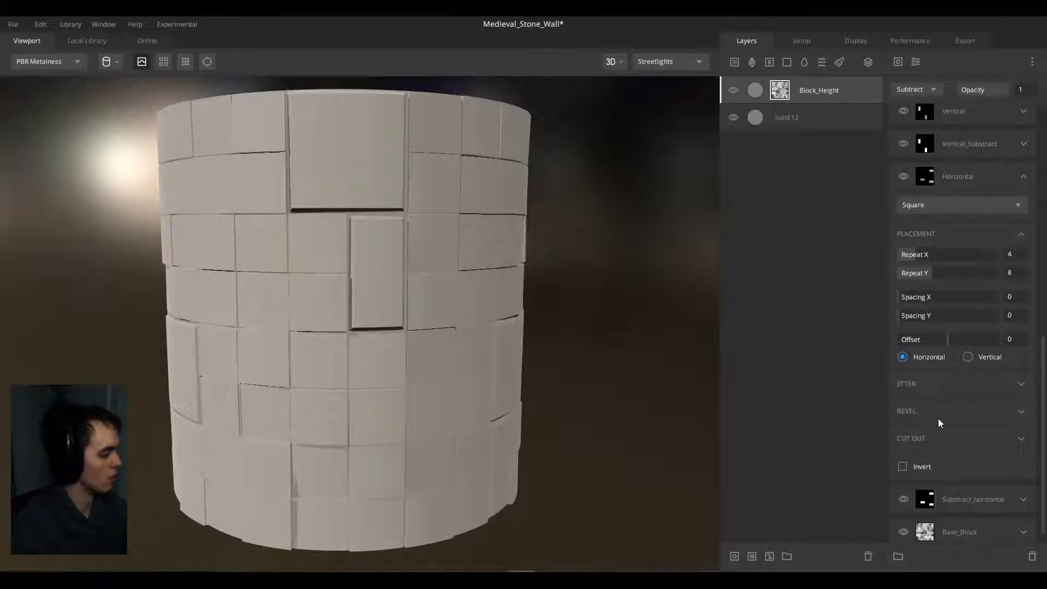
Step: Expand the bevel settings of the Horizontal pattern and set its bevel to 0.022
scroll(939, 418, down, 1)
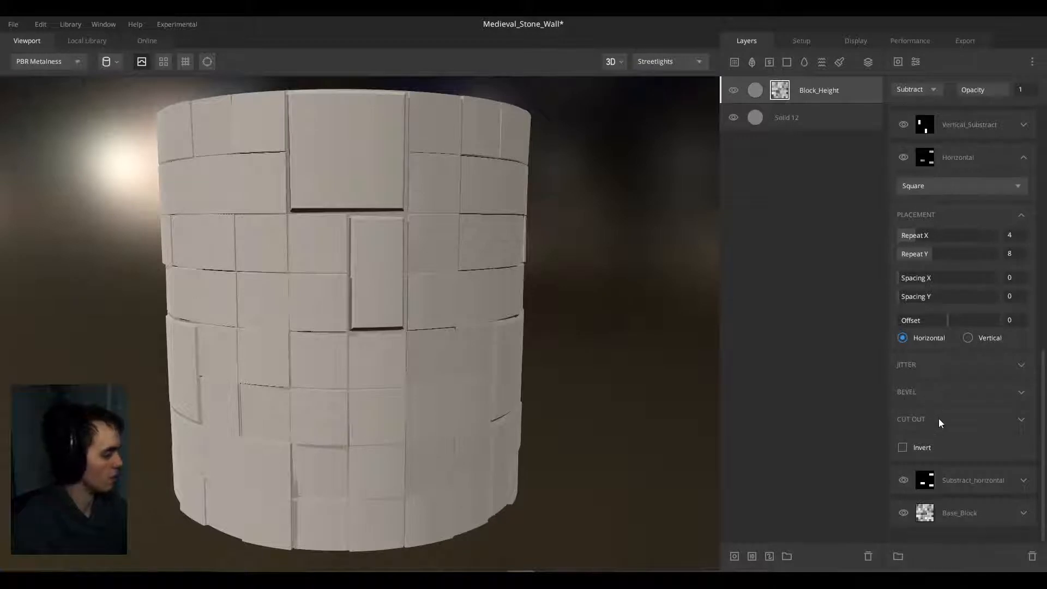
click(1022, 420)
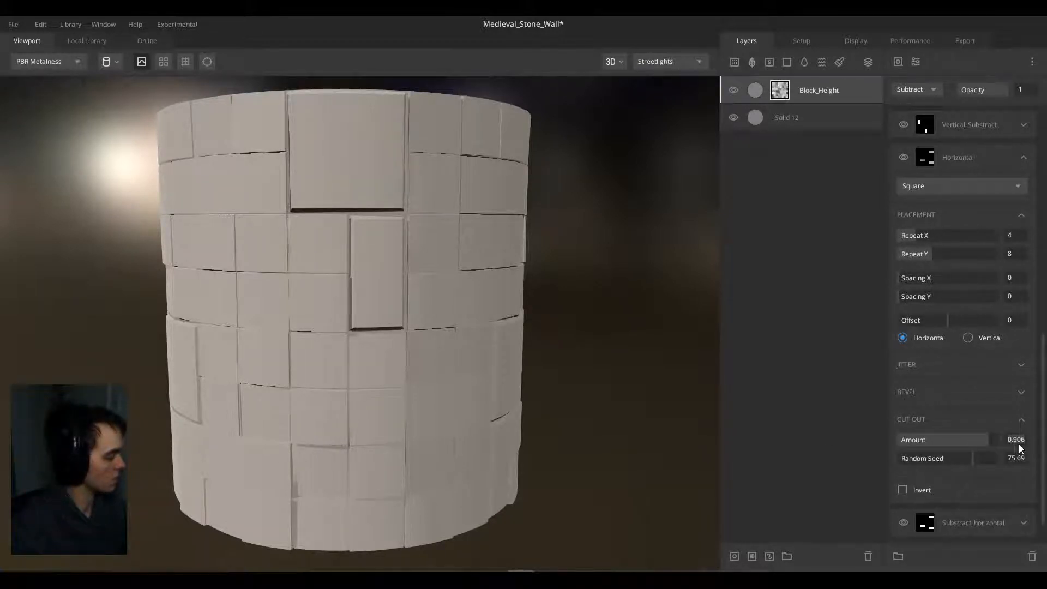
click(1020, 419)
click(1022, 393)
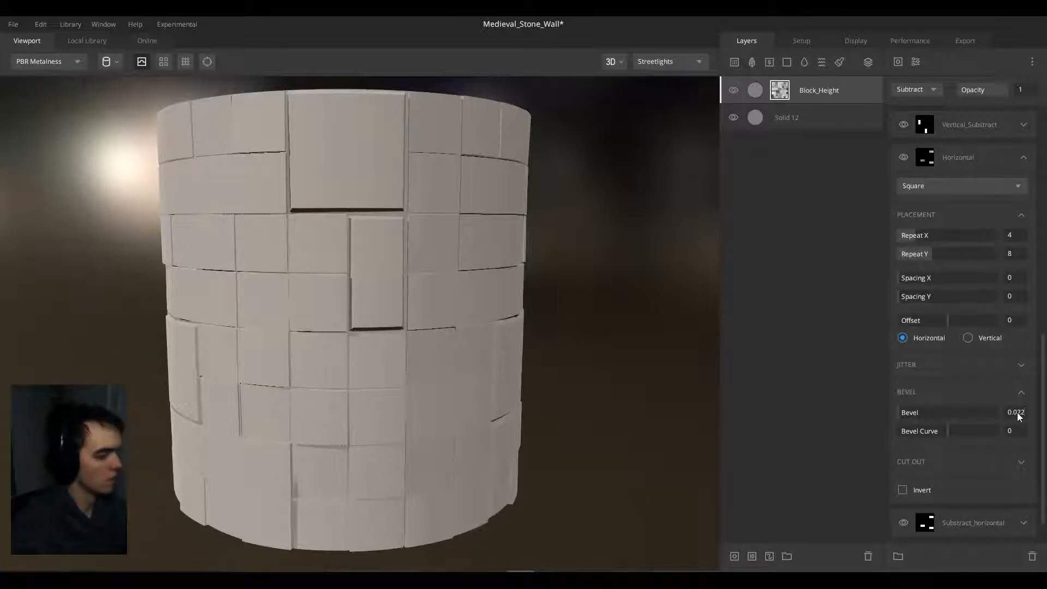
key(Return)
drag(468, 356, 530, 349)
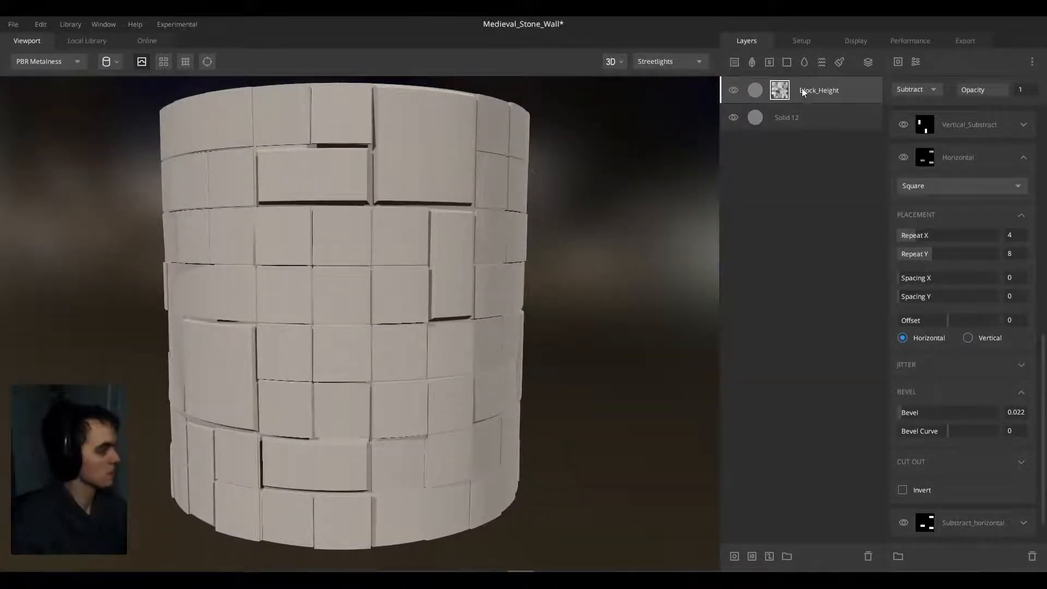
Step: Collapse the Horizontal pattern and set the bevel of the Base_Block pattern to 0.022
click(1022, 158)
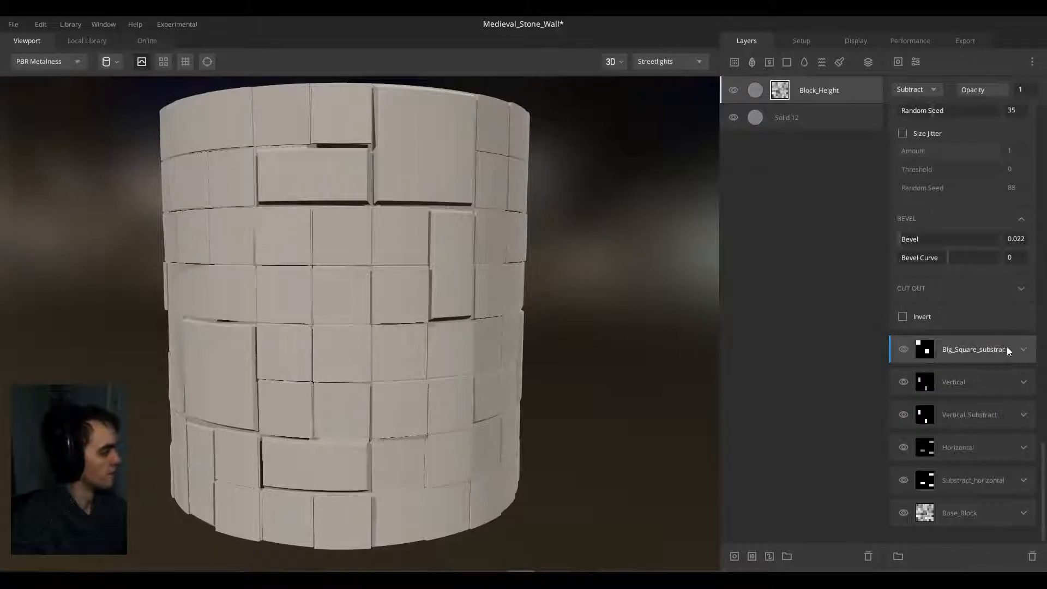
click(1019, 510)
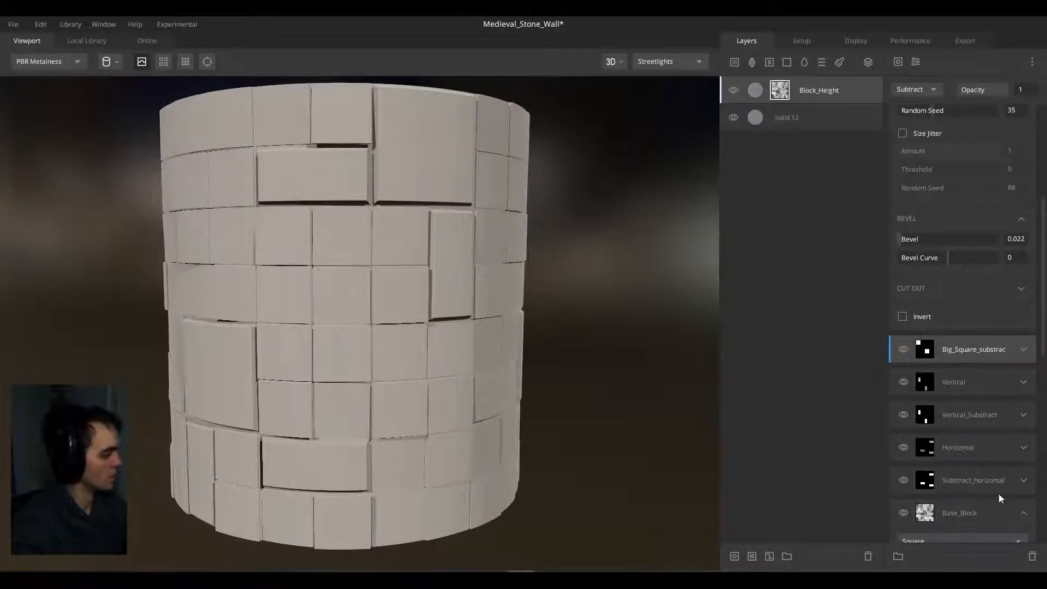
scroll(988, 486, down, 5)
scroll(970, 475, down, 5)
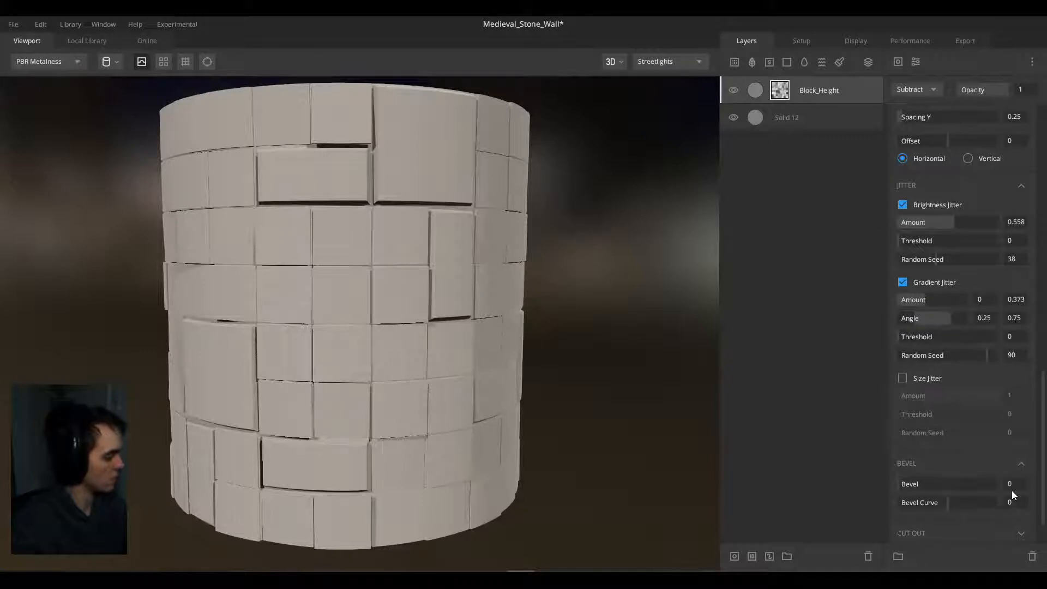
click(1012, 489)
text(0.022)
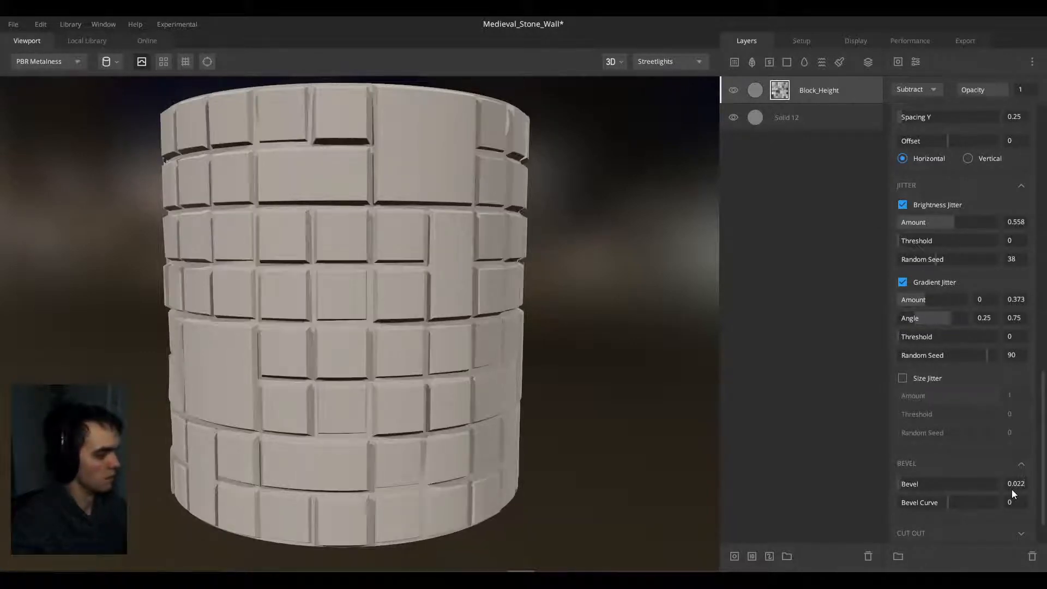
drag(98, 306, 246, 303)
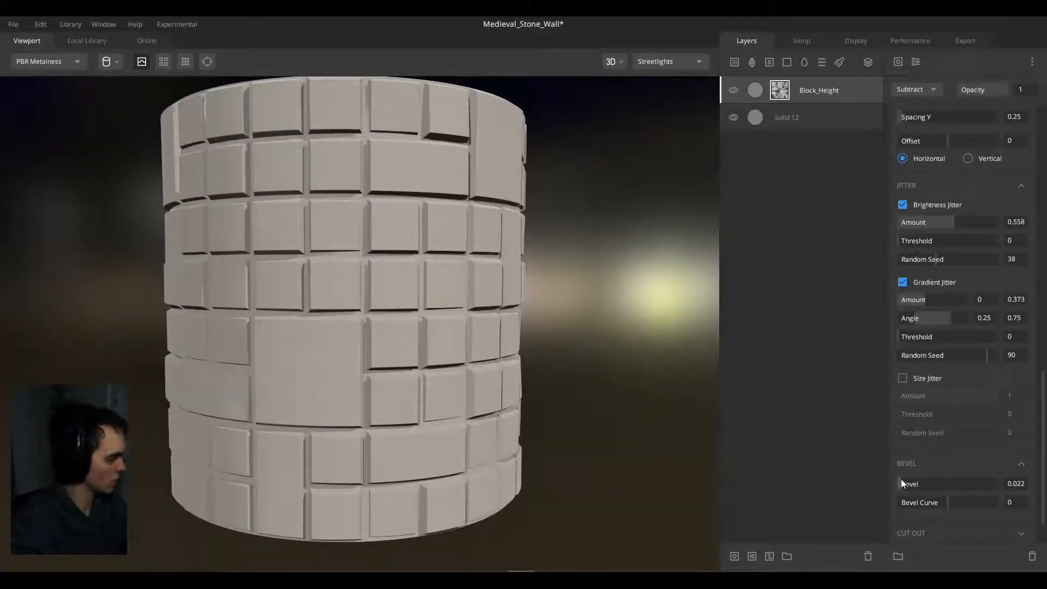
click(901, 480)
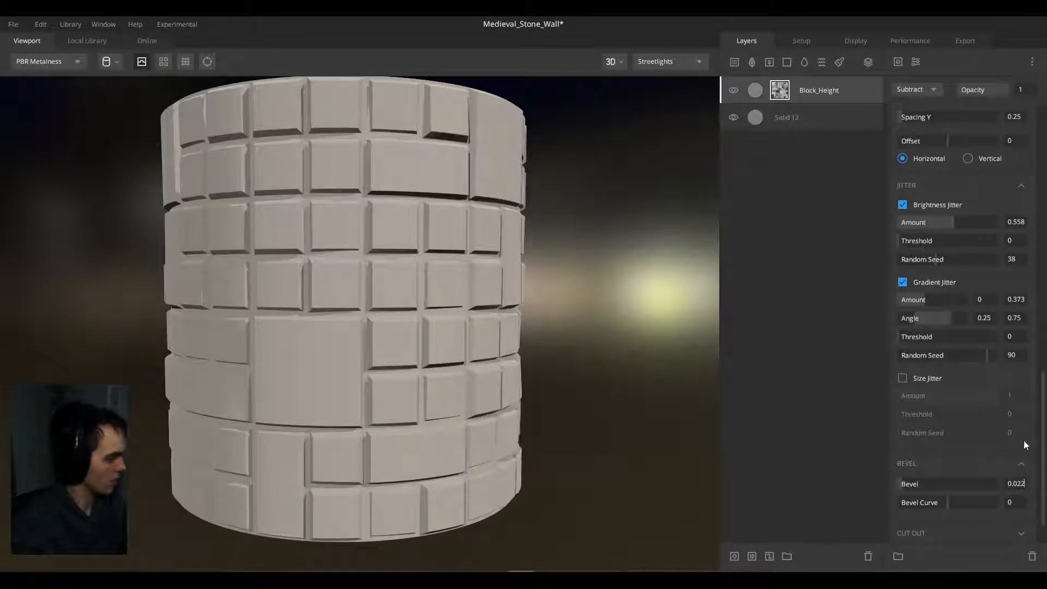
Step: Set Spacing X and Spacing Y of the Base_Block pattern to 0
scroll(991, 273, up, 3)
click(1010, 223)
text(0)
key(Tab)
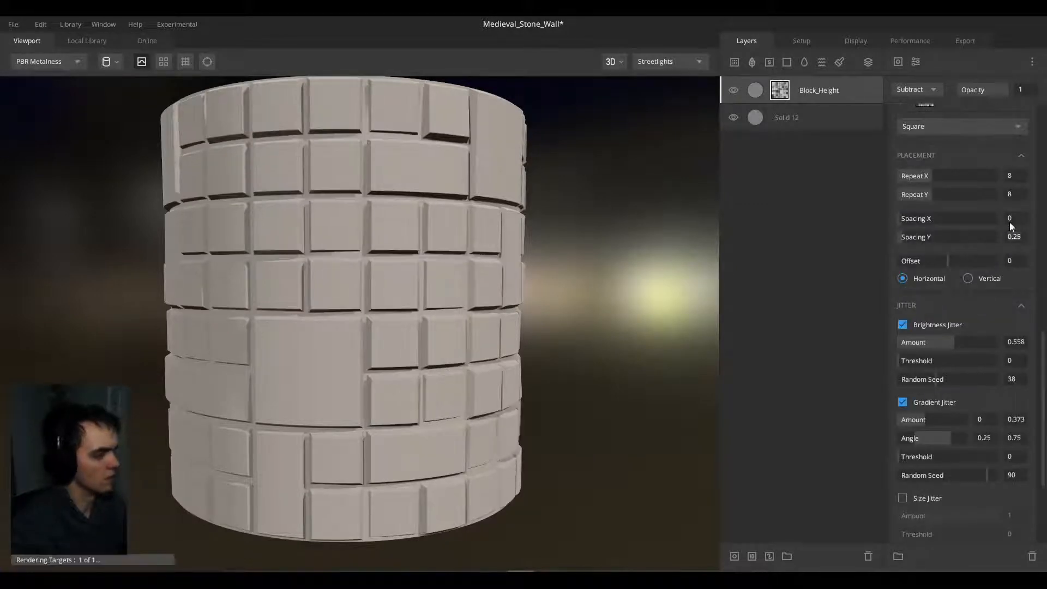
text(0)
key(Return)
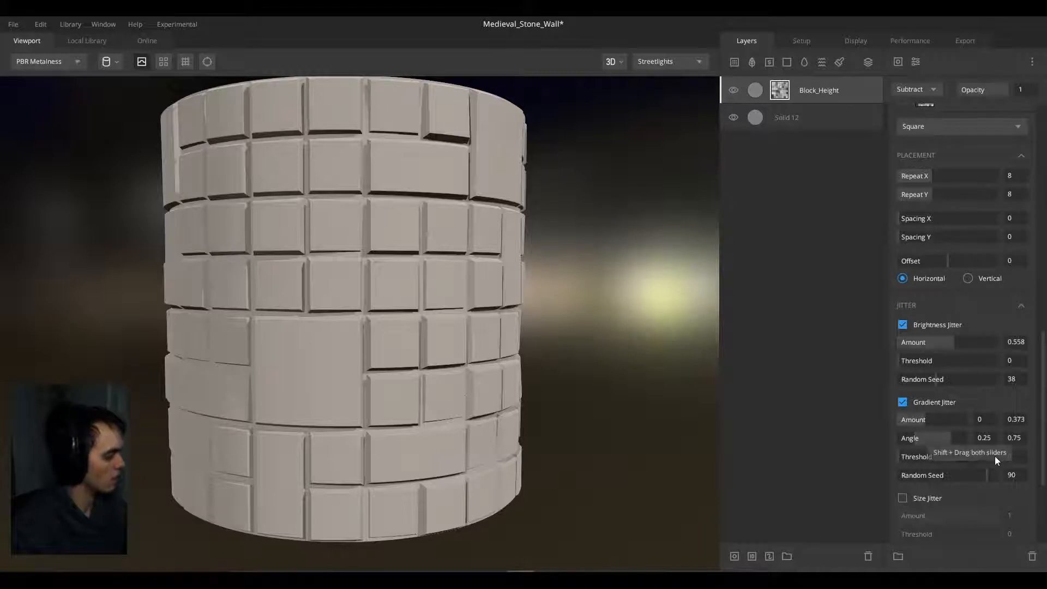
Step: Set the Bevel Curve of the Base_Block pattern to 0.182 and inspect the blocks around the cylinder
scroll(993, 458, down, 3)
drag(934, 497, 957, 501)
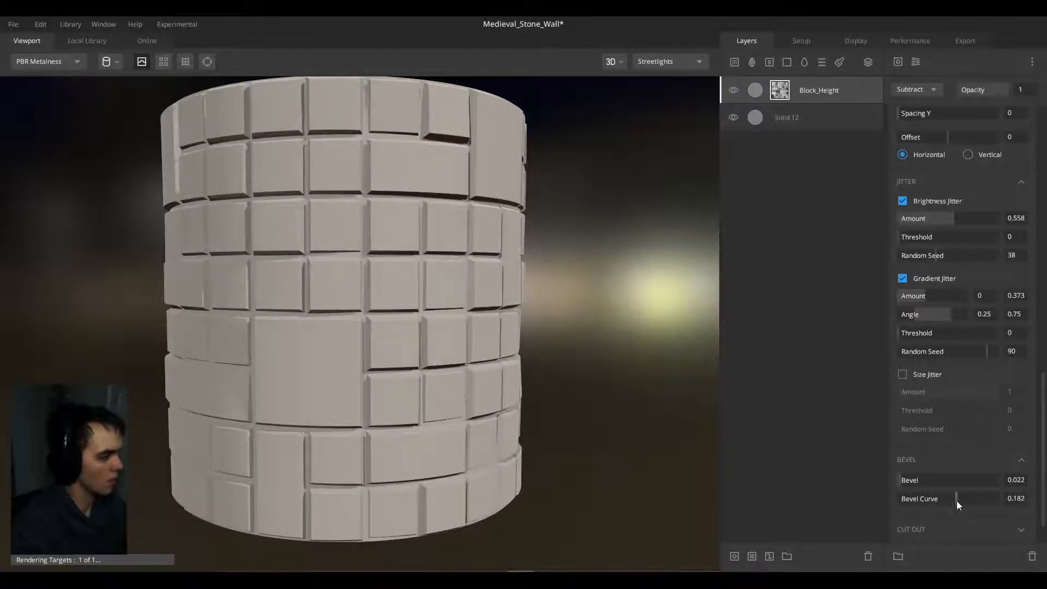
scroll(280, 346, down, 3)
drag(280, 346, 180, 344)
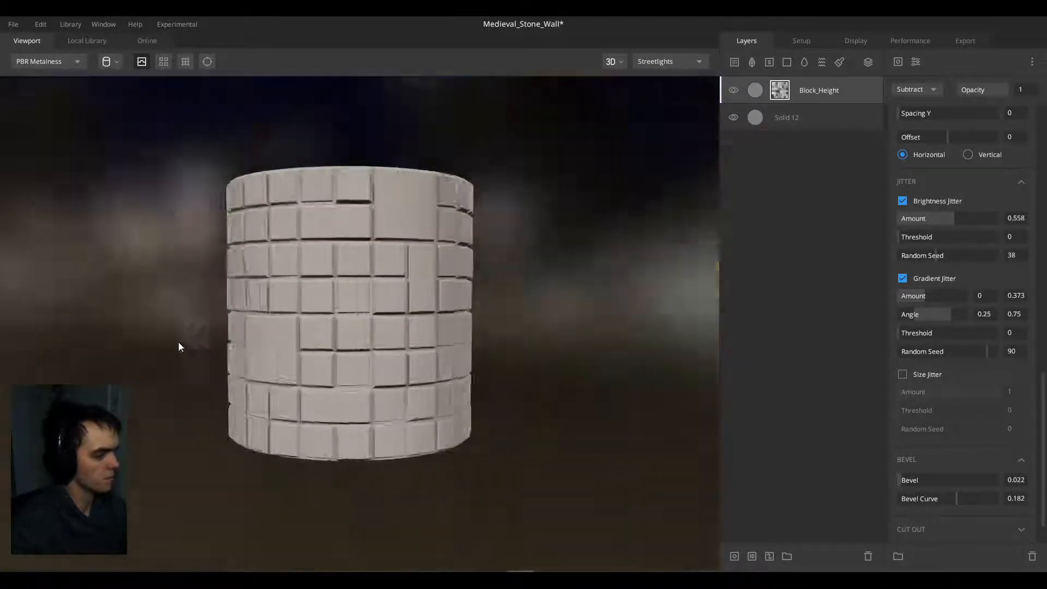
scroll(368, 331, up, 5)
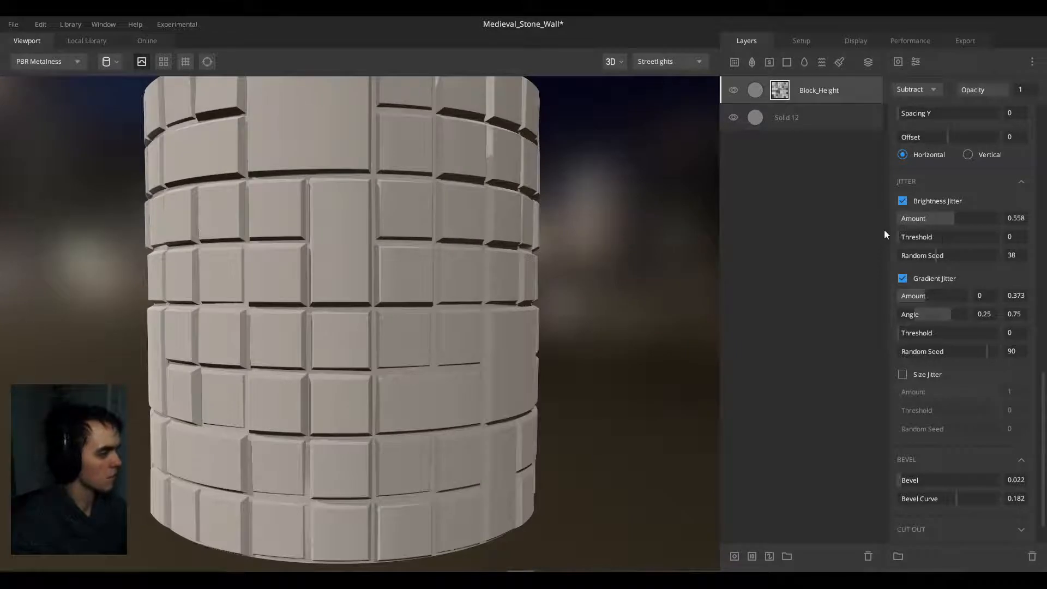
Step: Display the displacement map on the cylinder and examine the bevelled grooves between the blocks up close
scroll(943, 241, up, 13)
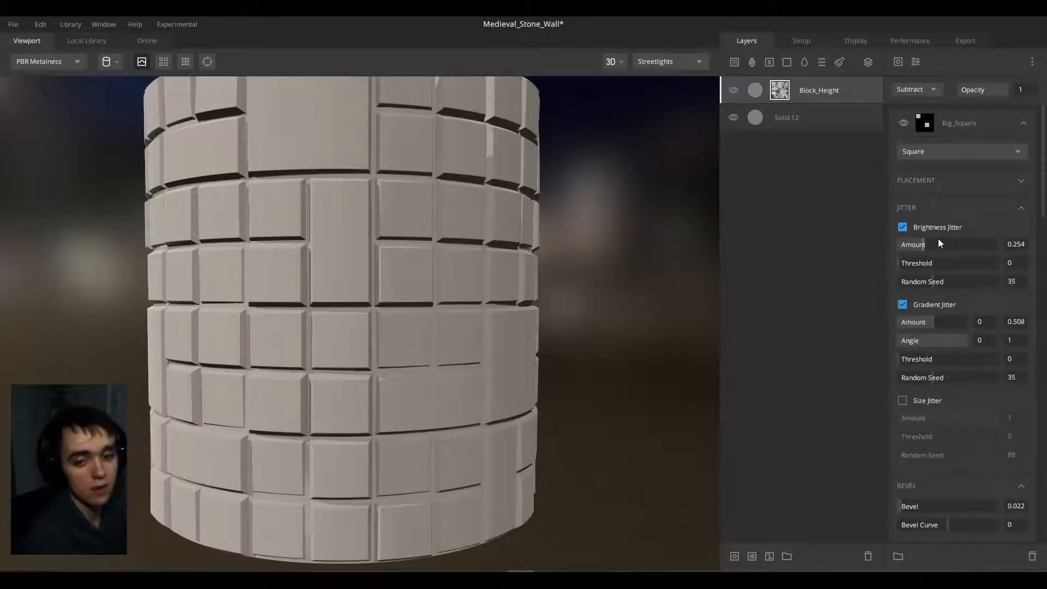
key(6)
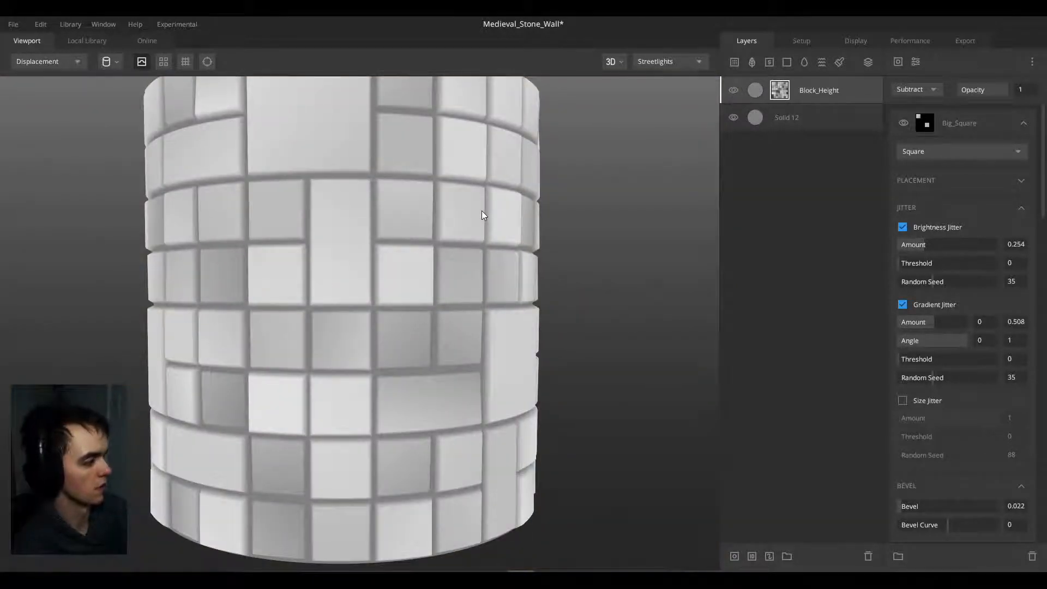
scroll(400, 194, up, 5)
scroll(401, 201, up, 4)
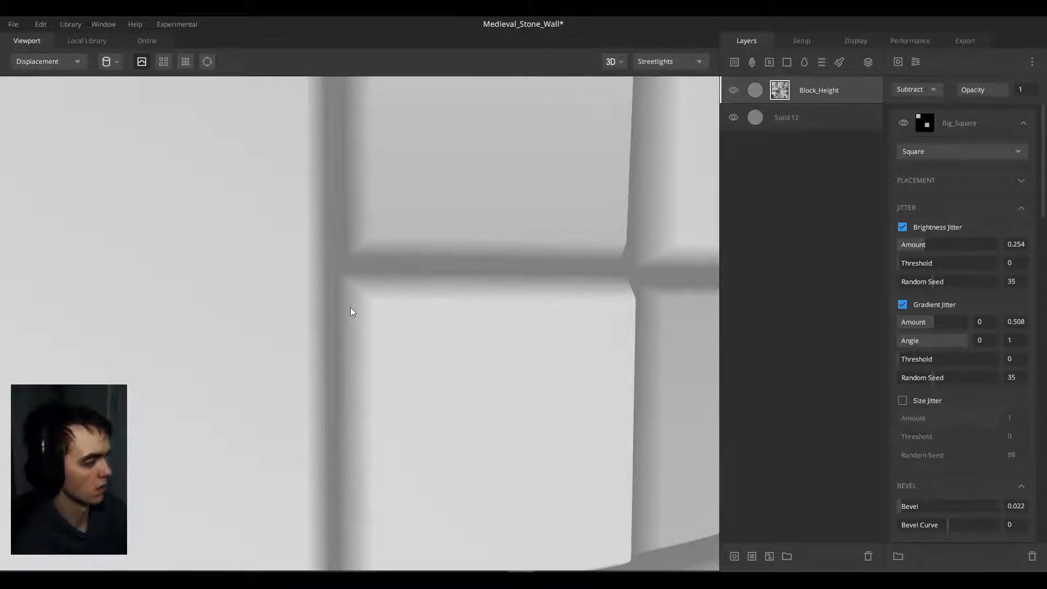
Step: Try a bevel of 0 on the Big_Square pattern and compare its edges with the neighbouring blocks
drag(908, 509, 886, 509)
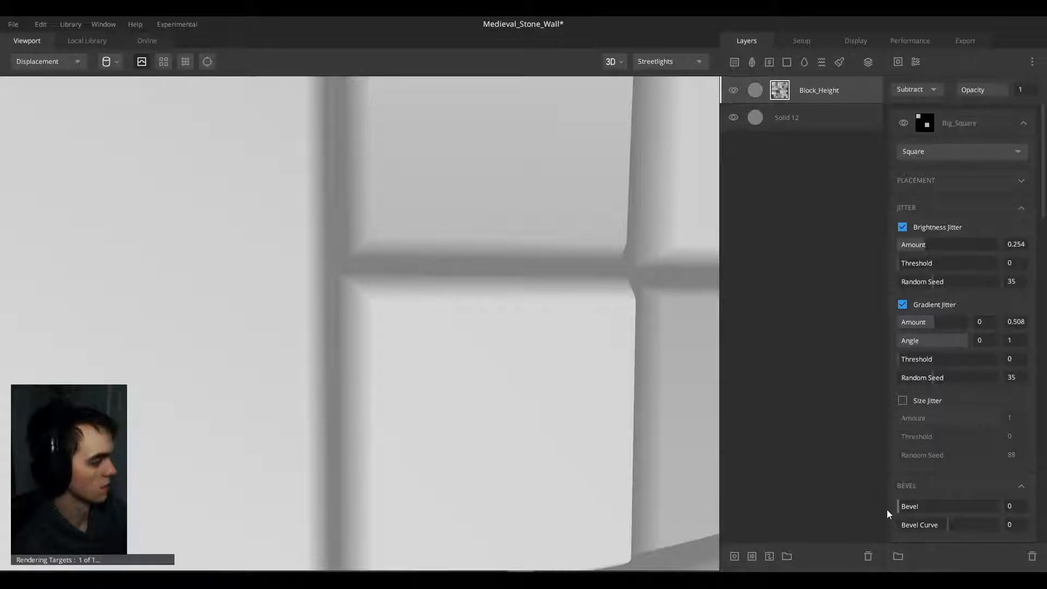
scroll(533, 347, down, 5)
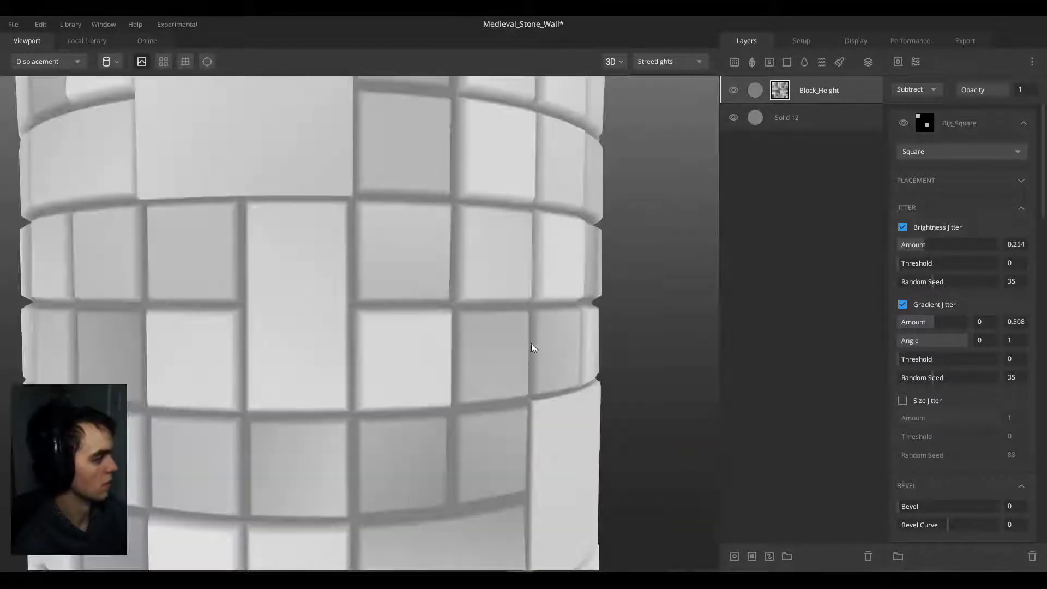
scroll(365, 358, up, 6)
alt+drag(407, 374, 368, 362)
scroll(410, 361, down, 2)
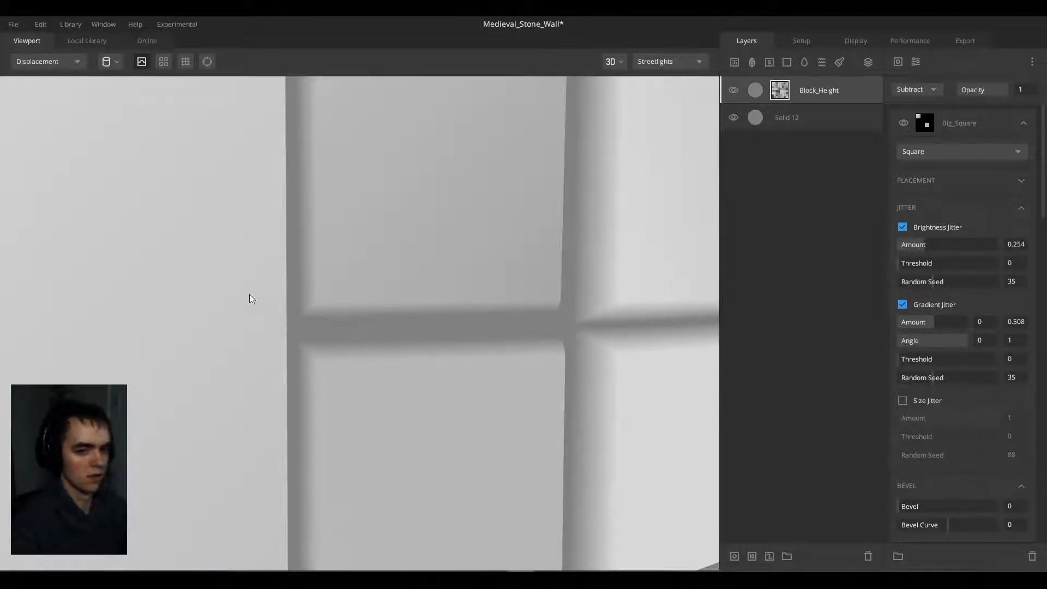
scroll(242, 316, down, 3)
scroll(299, 320, up, 2)
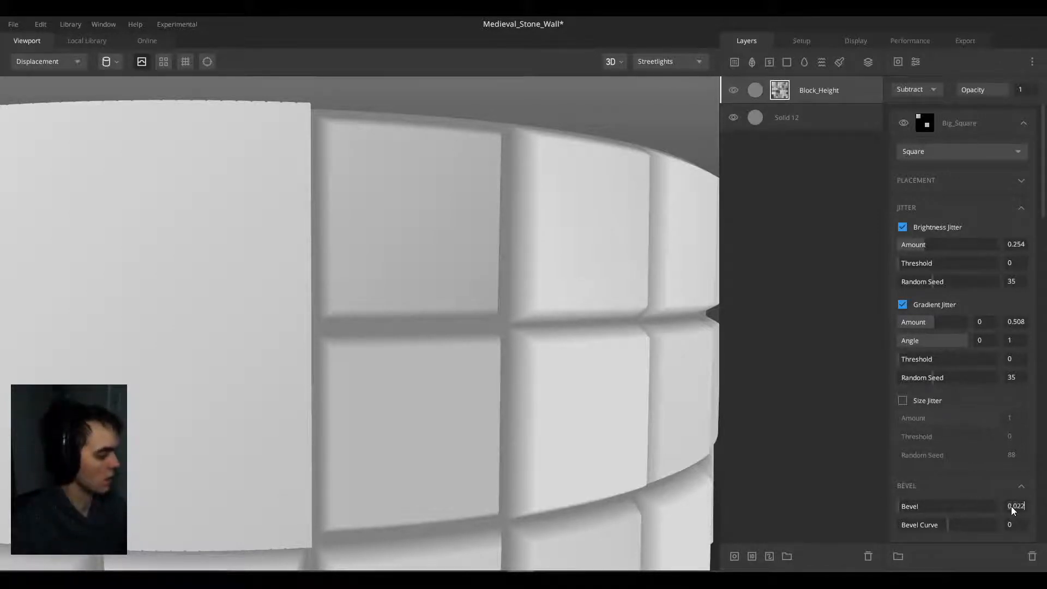
Step: Set the bevel of the Big_Square pattern to 0.022 and inspect the blocks around the cylinder
key(Return)
scroll(410, 411, down, 5)
drag(355, 417, 330, 374)
scroll(388, 413, up, 5)
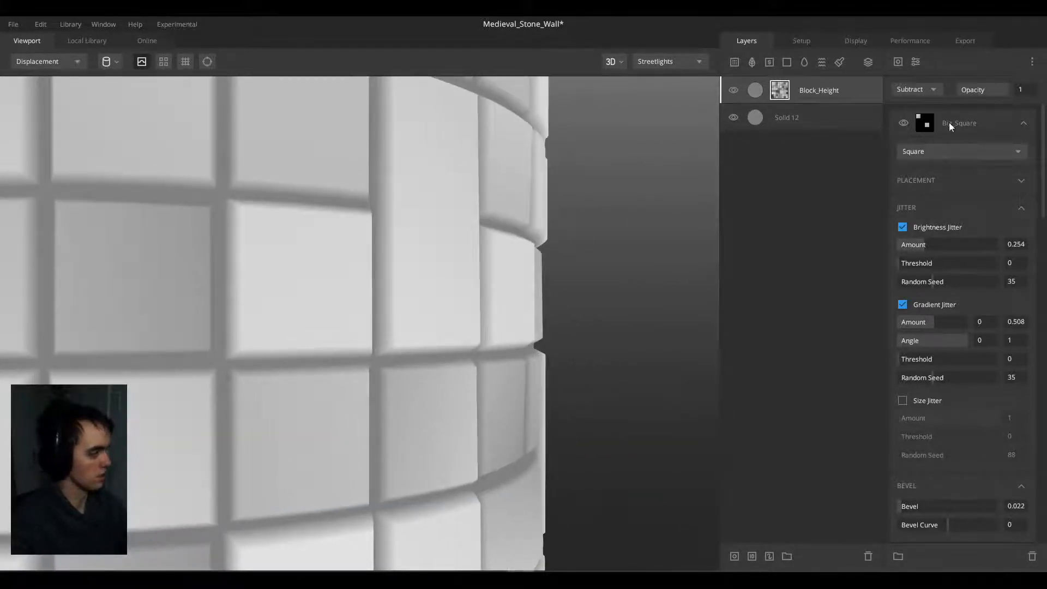
scroll(393, 258, down, 5)
drag(393, 258, 345, 358)
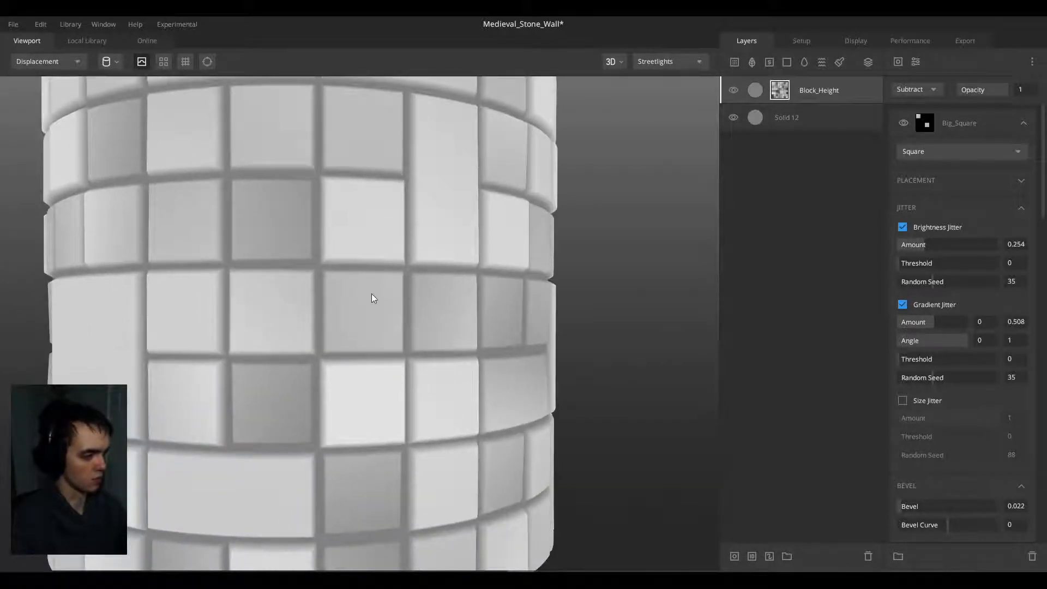
drag(371, 294, 341, 332)
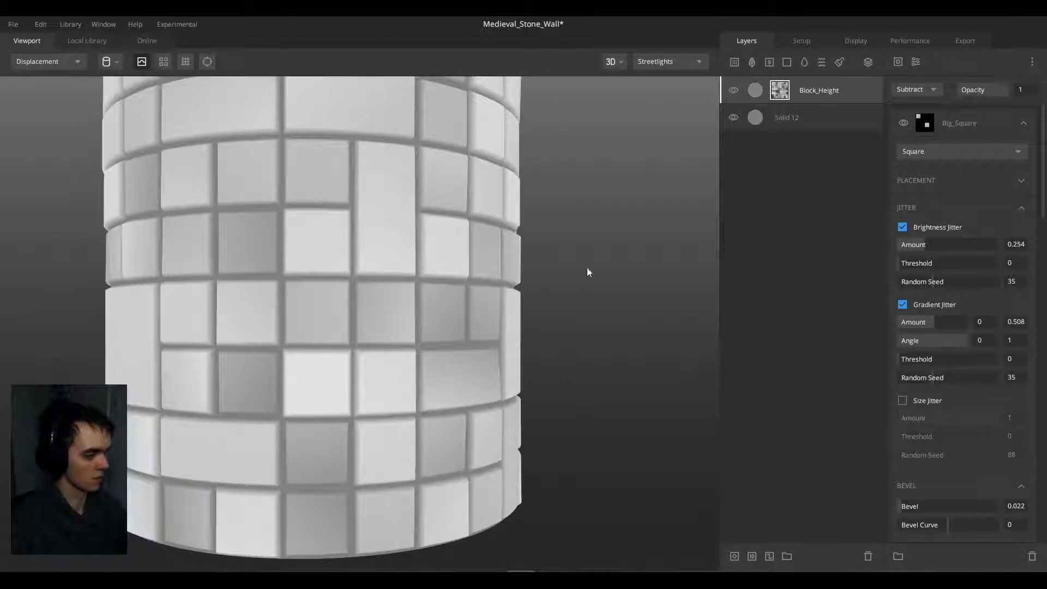
Step: Collapse the settings of the Big_Square and Base_Block patterns in the mask stack
click(1024, 125)
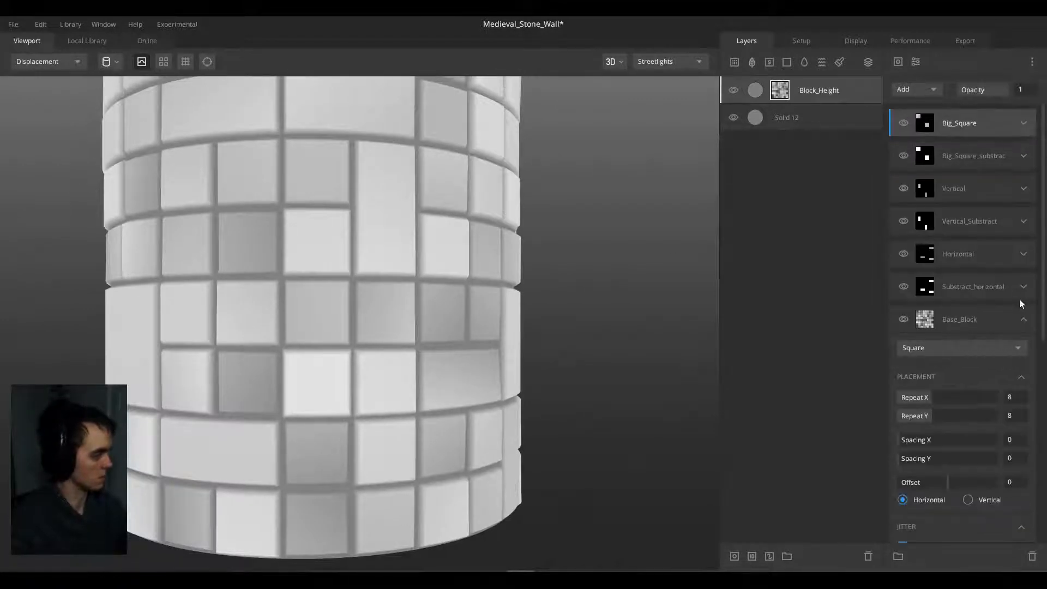
click(1023, 322)
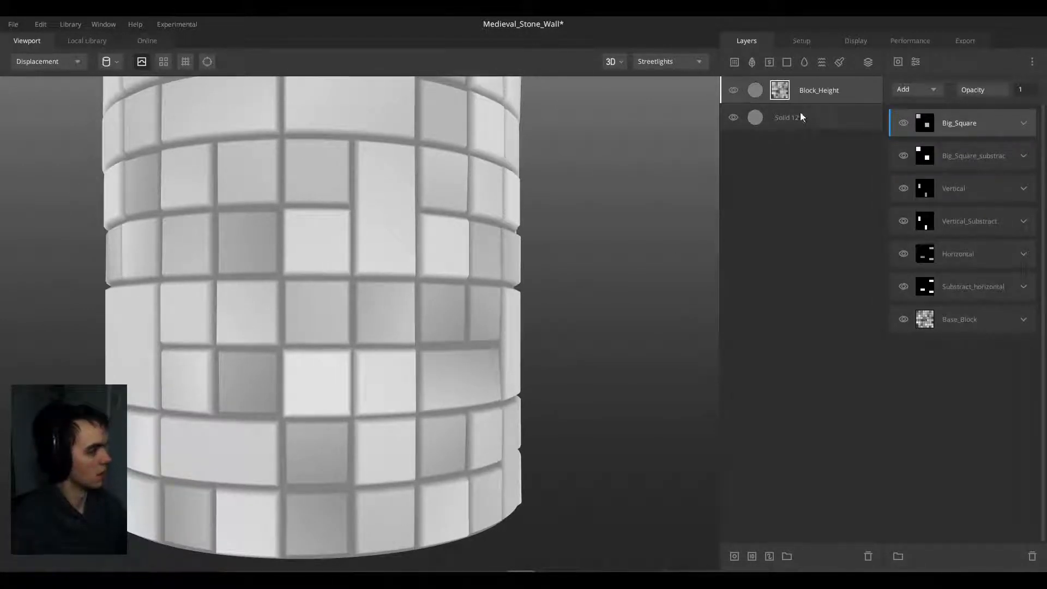
drag(382, 273, 351, 280)
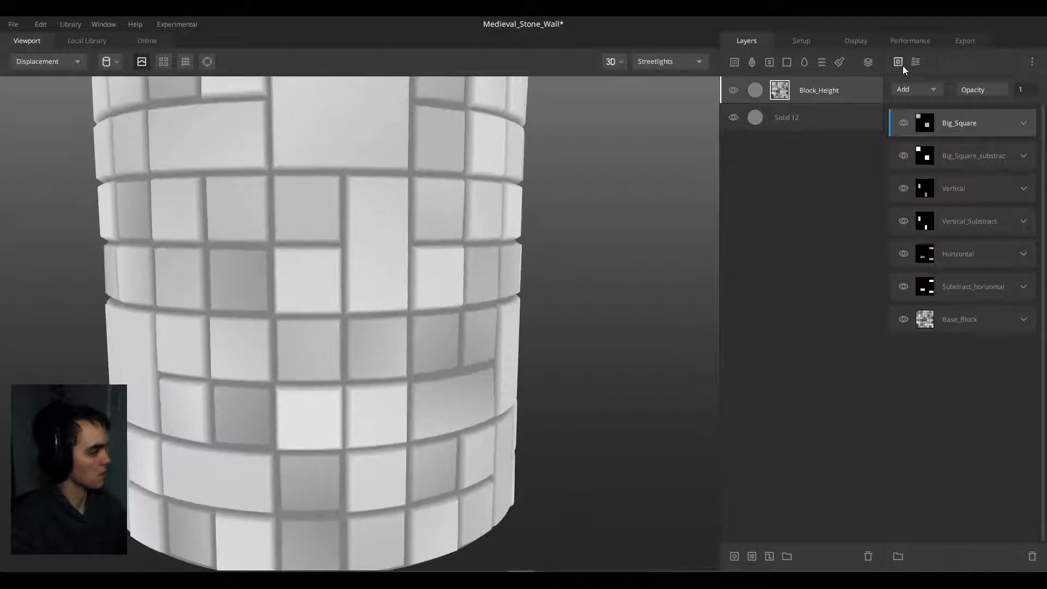
Step: Add a Perlin noise above the Block_Height mask patterns, with Distort blending and a frequency of 3.425
click(900, 63)
mouse_move(914, 110)
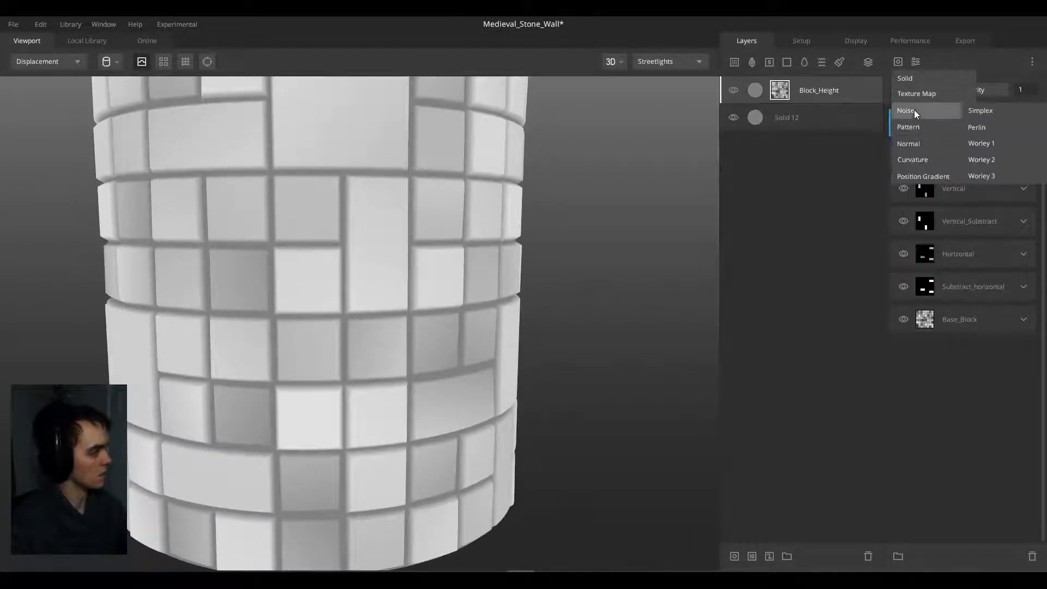
click(981, 127)
click(915, 218)
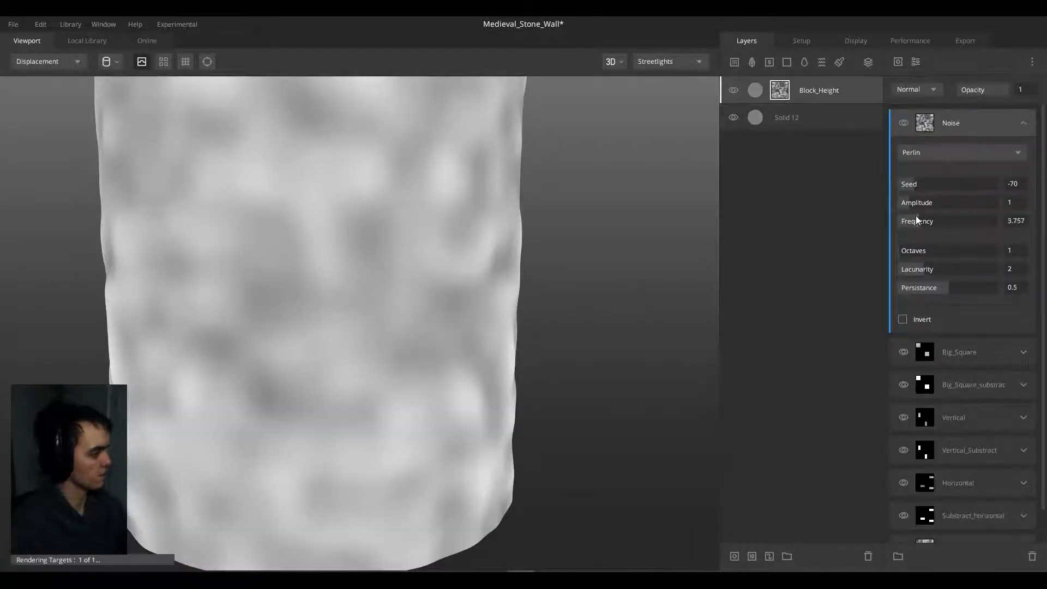
click(909, 88)
click(917, 263)
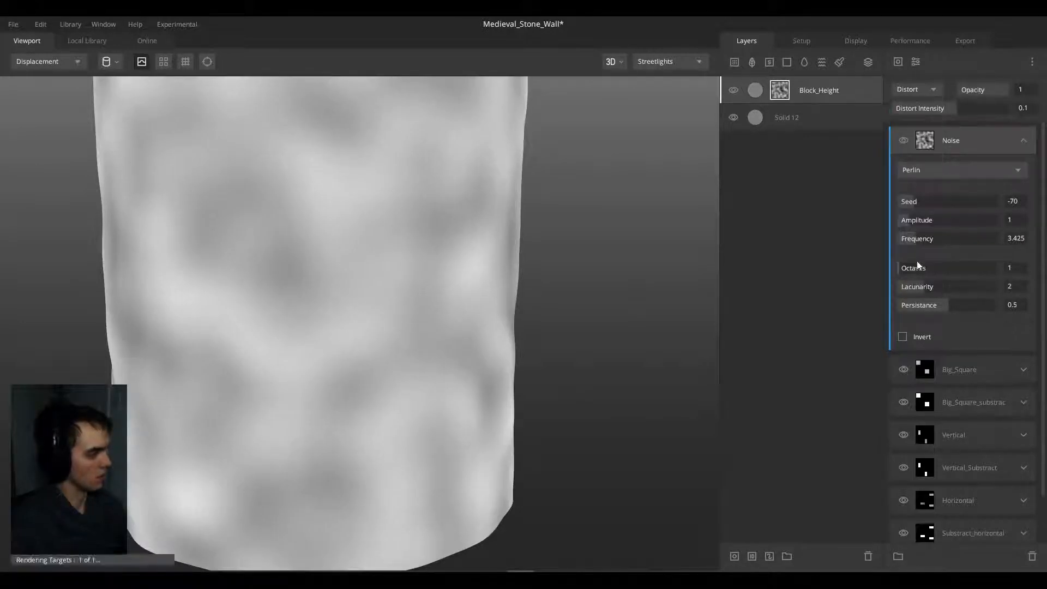
scroll(348, 205, up, 3)
drag(349, 205, 326, 227)
scroll(331, 237, down, 2)
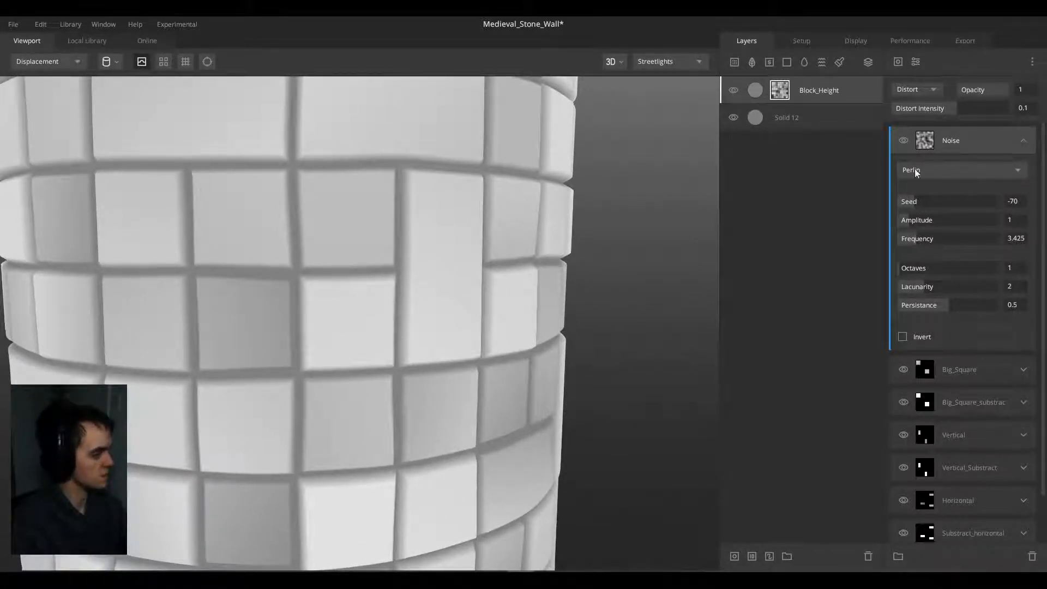
Step: Set the frequency of the Perlin noise to 1.105 and its amplitude to 1
drag(914, 242, 941, 216)
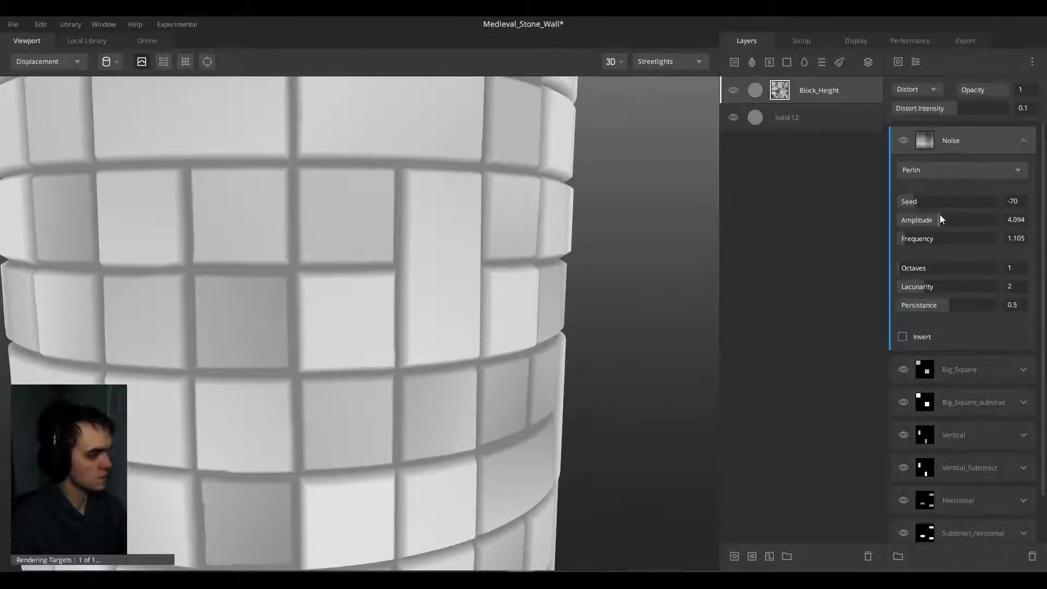
click(1014, 216)
text(1)
key(Return)
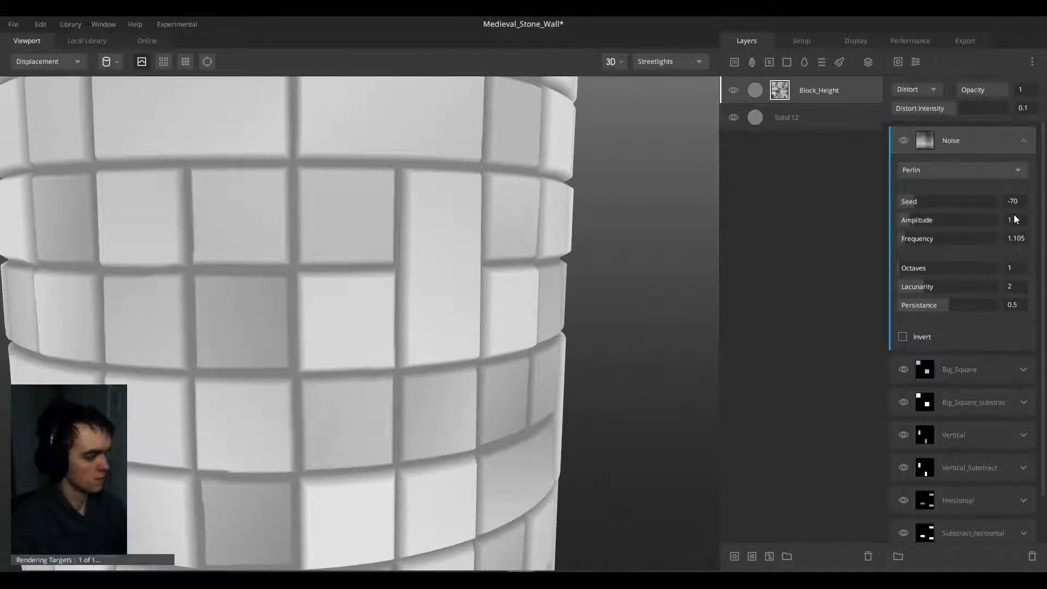
Step: Set the noise's Distort Intensity to 1 and its frequency to 1.657, and inspect the warped blocks around the cylinder
drag(960, 109, 1015, 114)
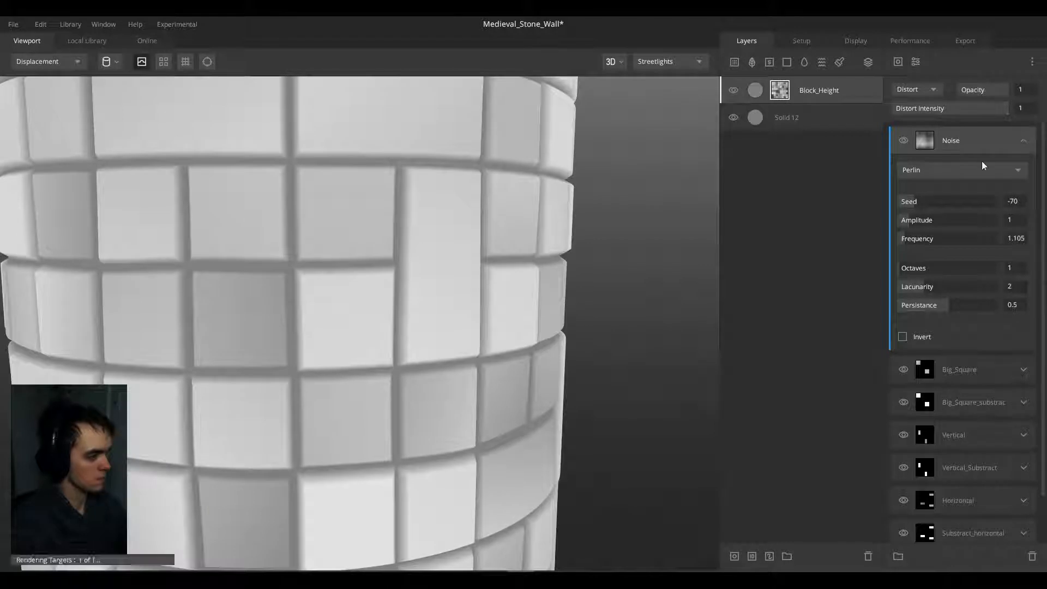
click(908, 236)
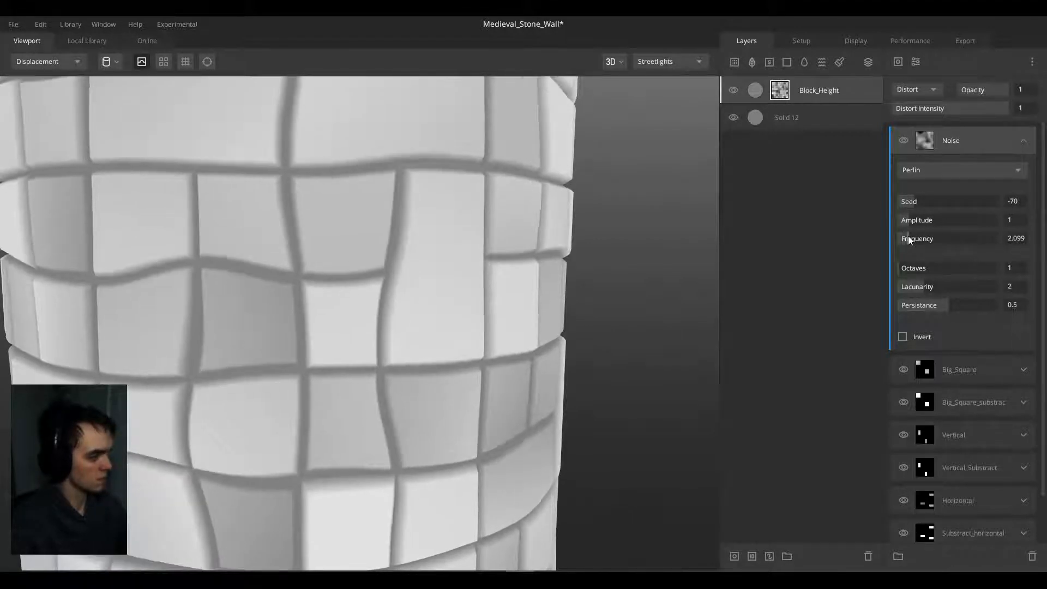
click(907, 236)
click(907, 238)
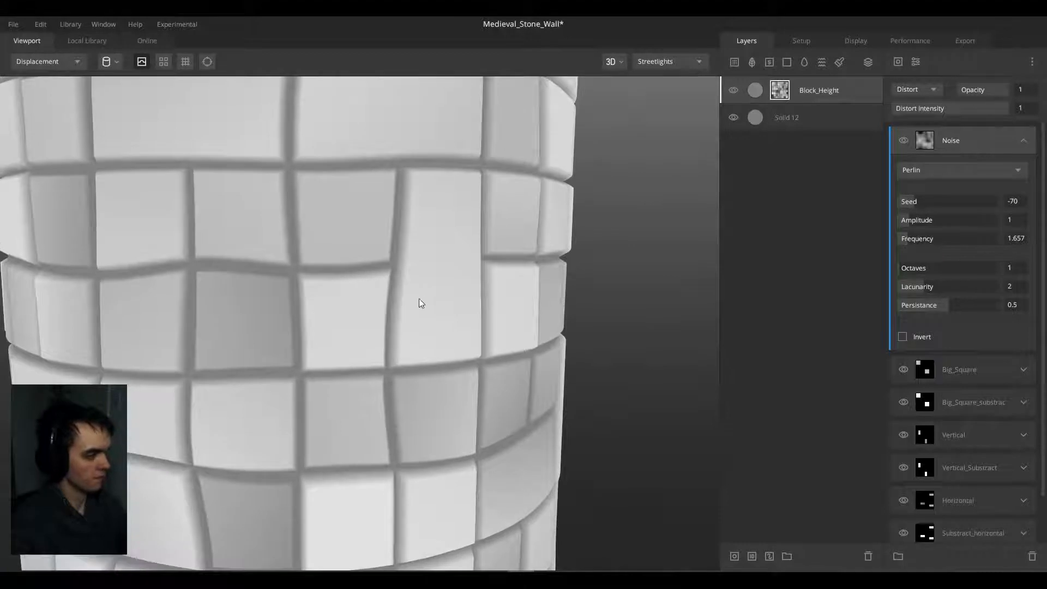
scroll(419, 300, down, 5)
scroll(390, 314, up, 5)
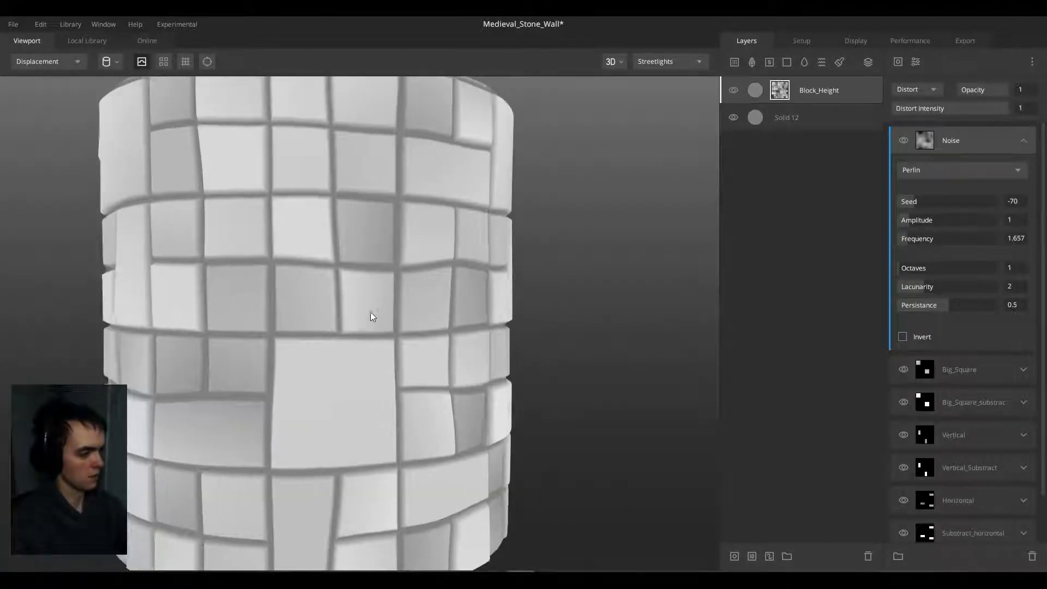
drag(405, 286, 407, 287)
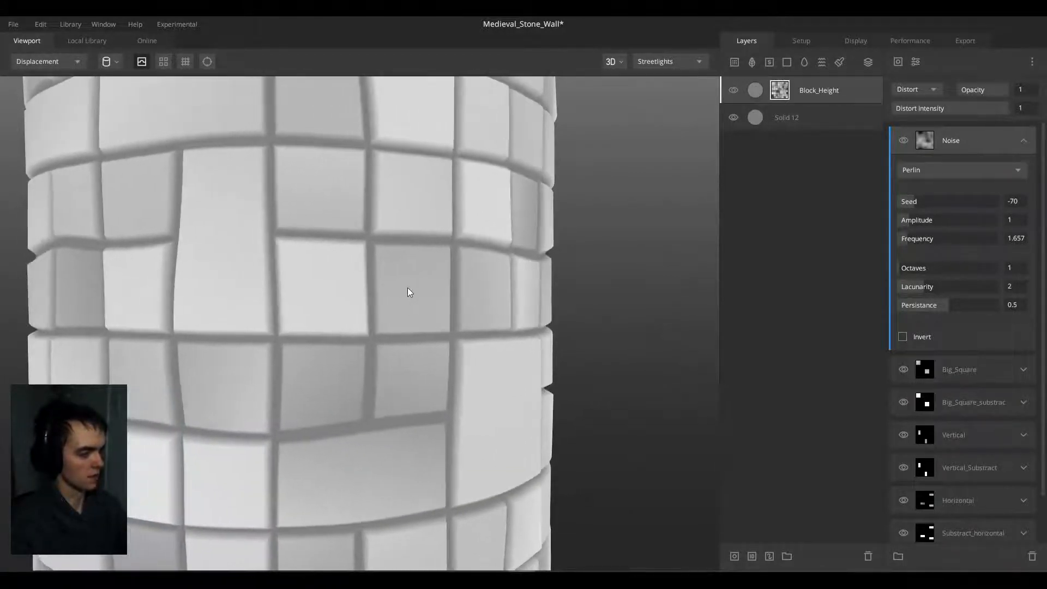
scroll(407, 287, down, 5)
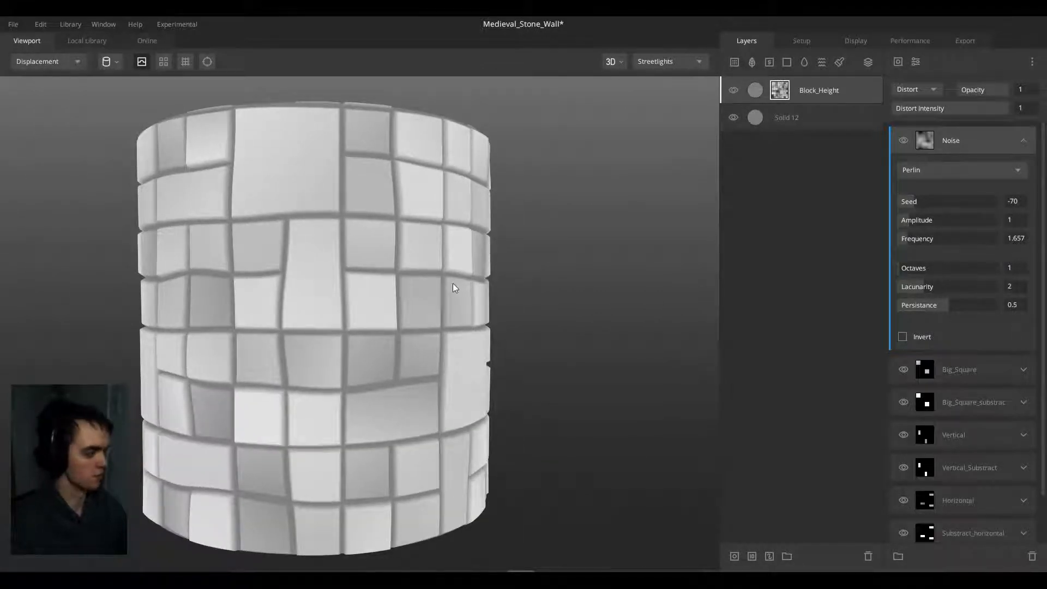
drag(453, 287, 322, 293)
scroll(338, 289, up, 5)
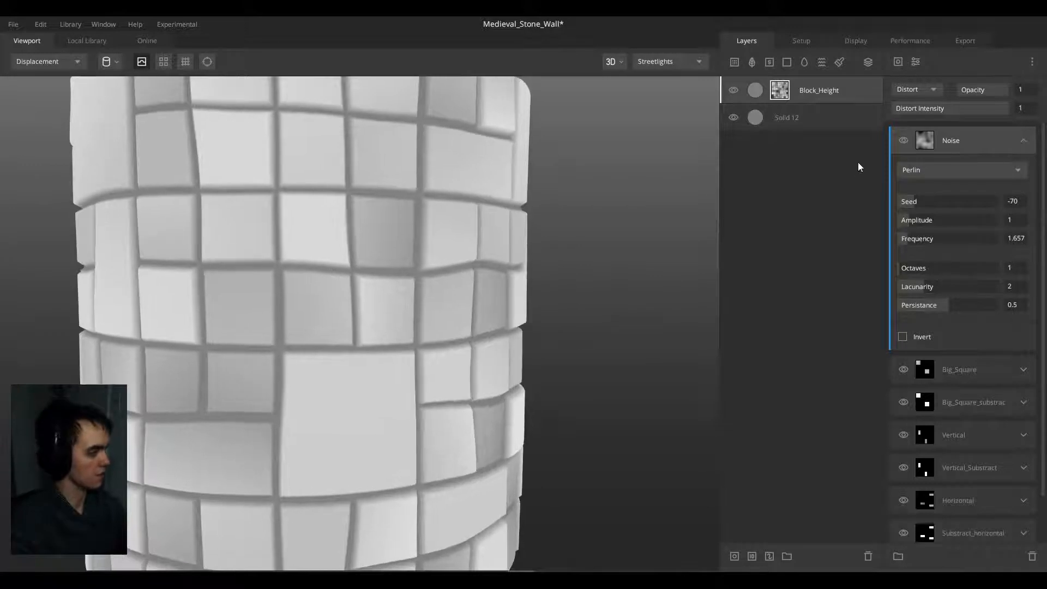
Step: Duplicate the distorting noise, set the copy's seed to -7, keep its octaves at 1 and inspect the blocks
key(ctrl+d)
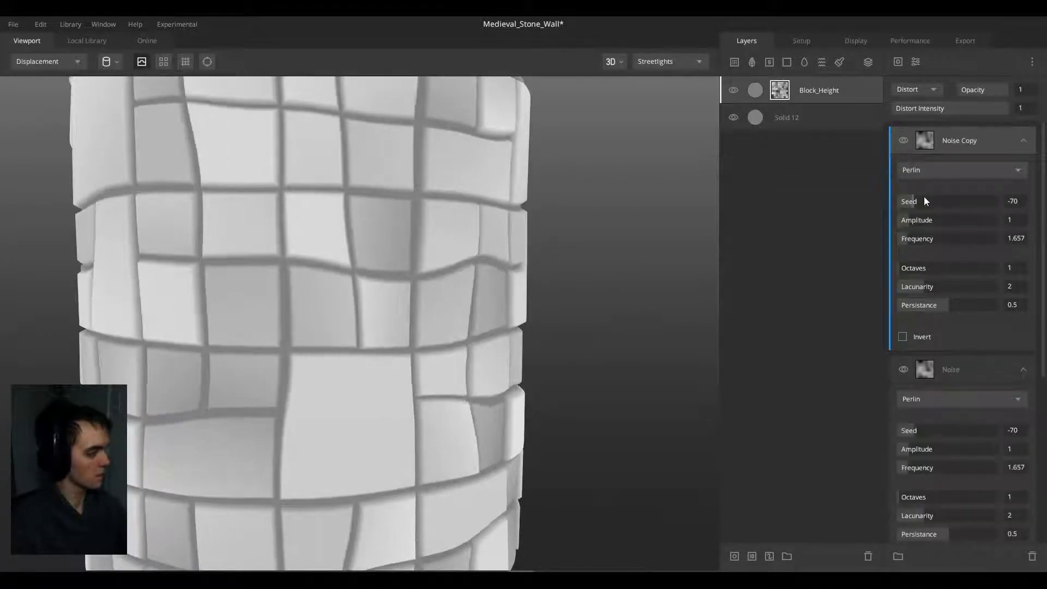
drag(924, 197, 944, 200)
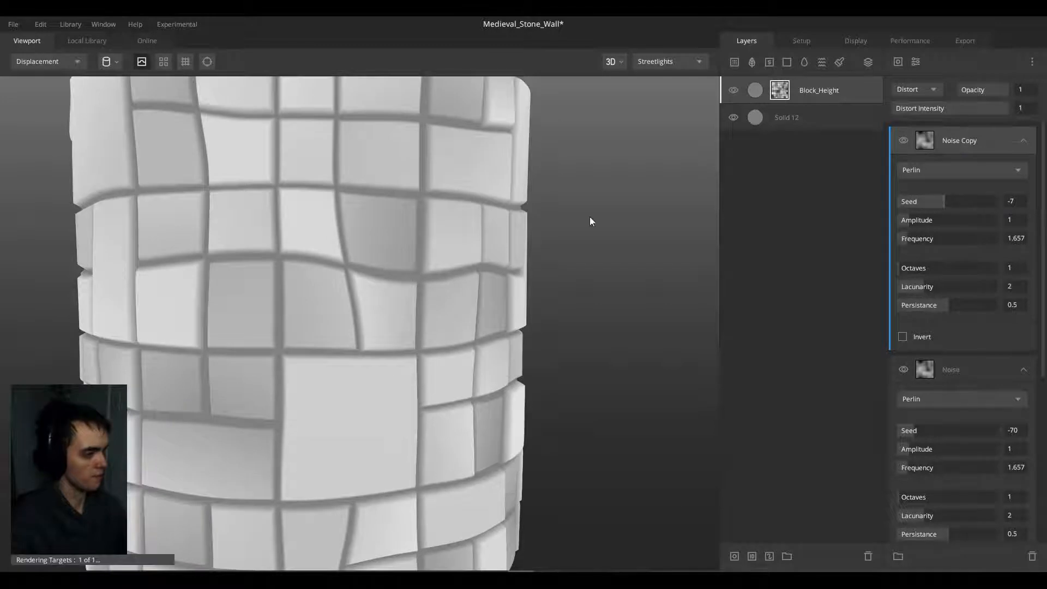
scroll(332, 241, down, 3)
mouse_move(332, 240)
mouse_down()
mouse_move(554, 231)
mouse_move(348, 246)
mouse_up()
scroll(360, 243, up, 5)
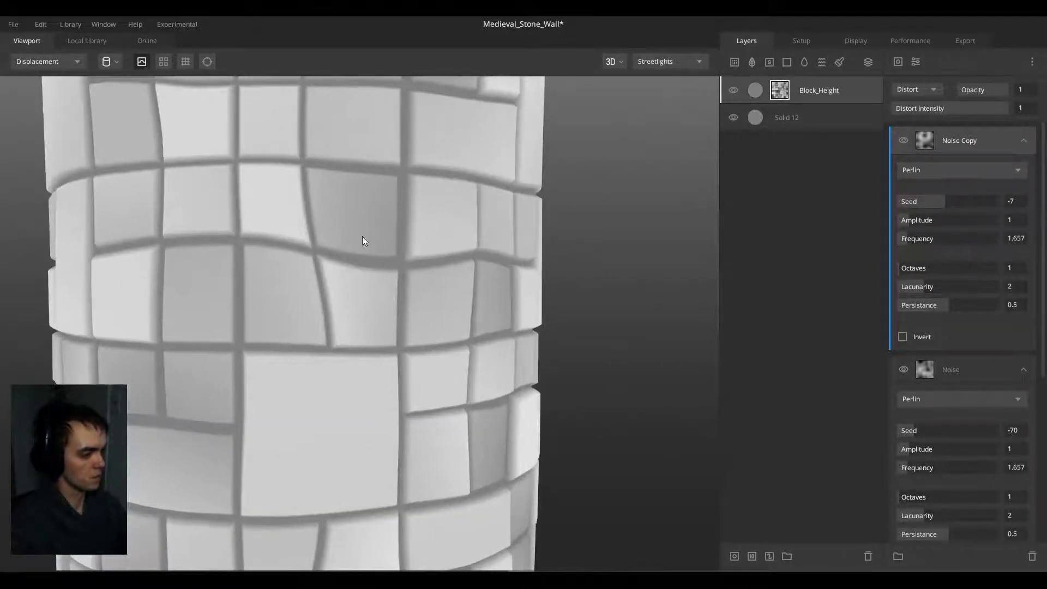
drag(914, 266, 894, 267)
scroll(305, 281, down, 5)
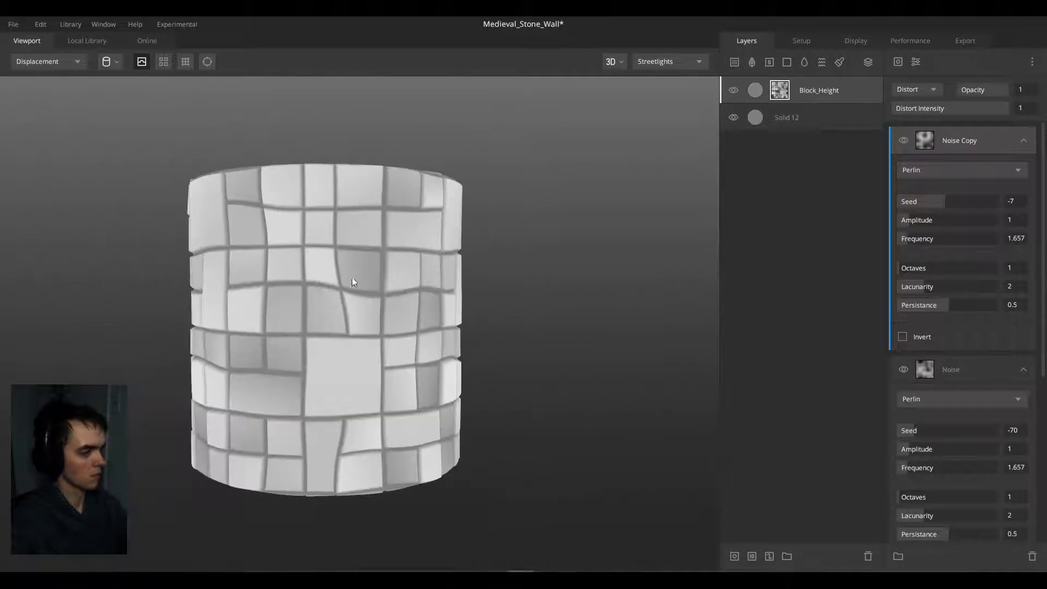
drag(352, 283, 426, 277)
scroll(424, 276, up, 3)
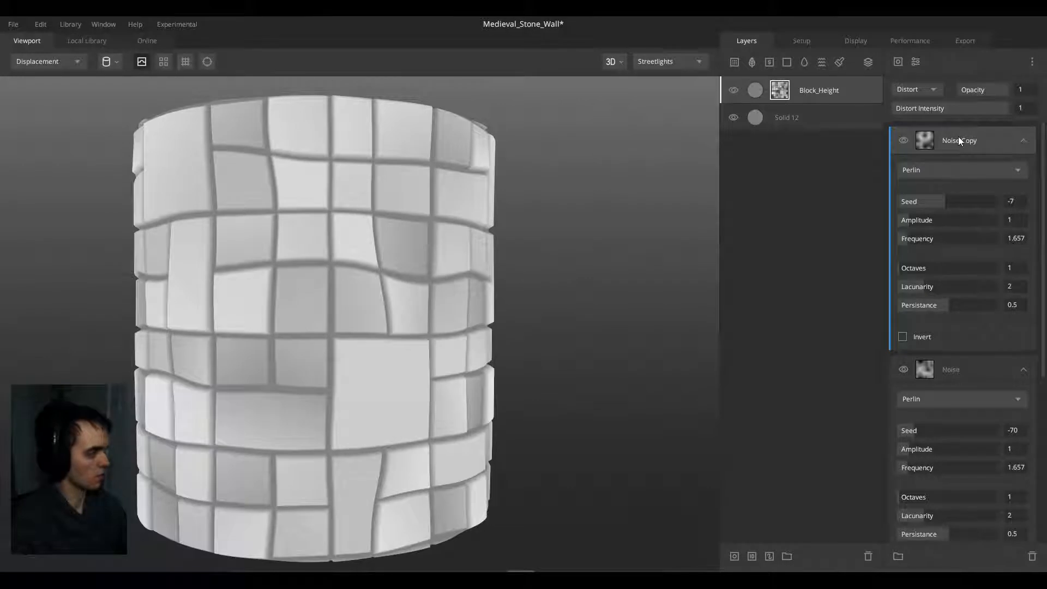
Step: Duplicate the Noise Copy component and set the new copy's seed to 45 and frequency to 2.32
key(ctrl+d)
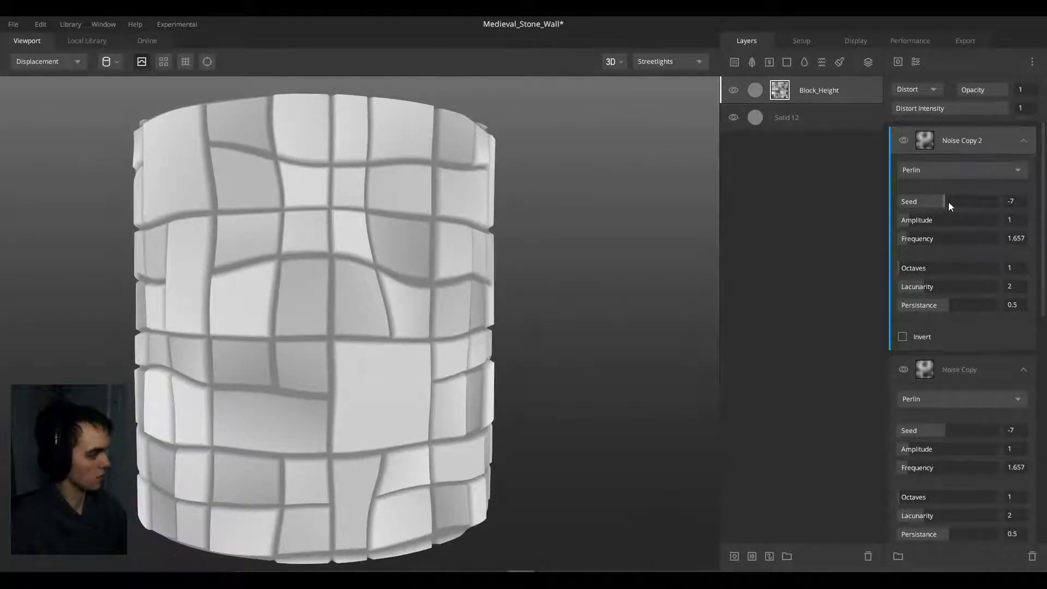
drag(947, 202, 965, 205)
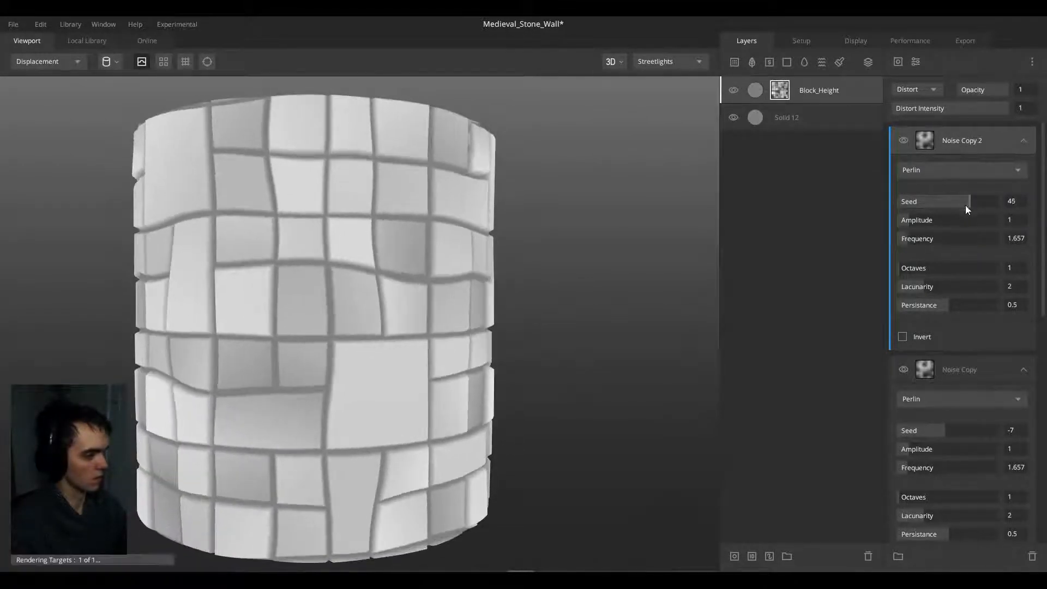
mouse_move(908, 240)
mouse_down()
mouse_move(919, 237)
mouse_move(911, 238)
mouse_up()
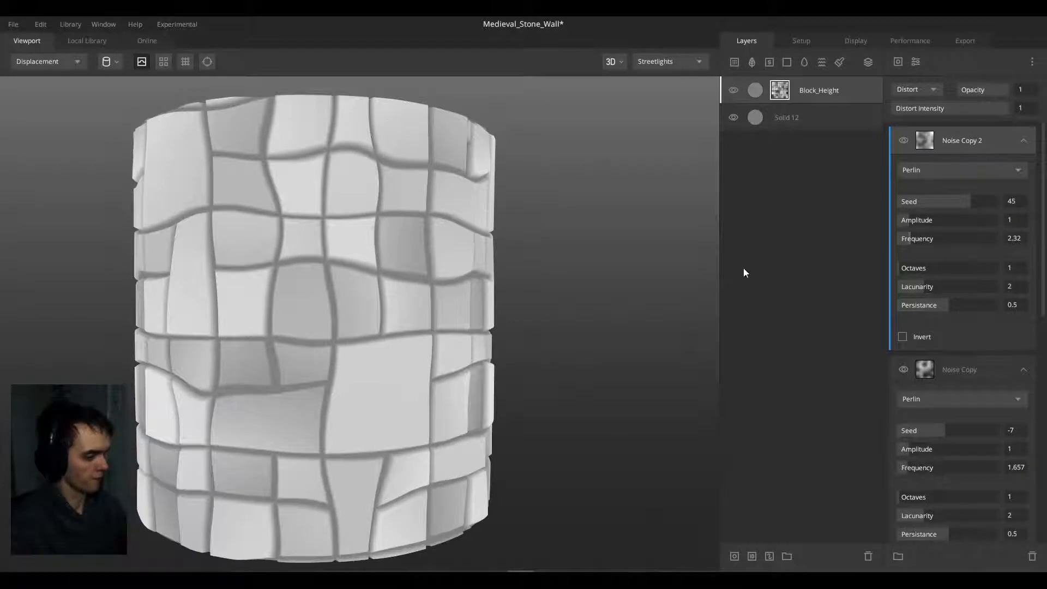
Step: Display the cylinder in PBR Metalness shading to view the distorted wall as a whole
scroll(442, 347, down, 3)
alt+drag(442, 346, 323, 342)
key(m)
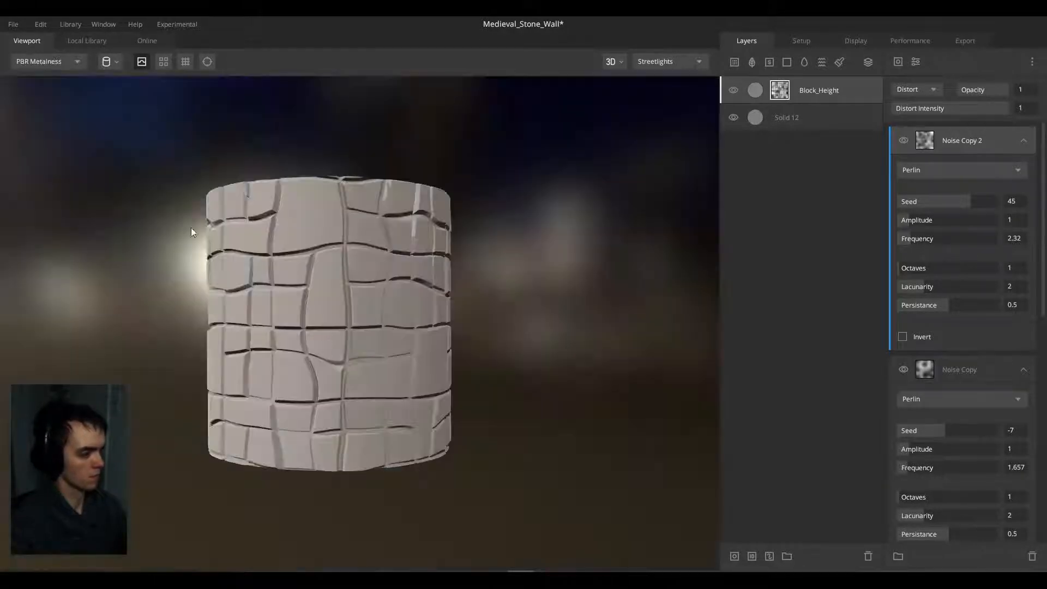
Step: Switch the preview mesh to a plane and view the warped blocks up close in PBR Metalness shading
click(81, 62)
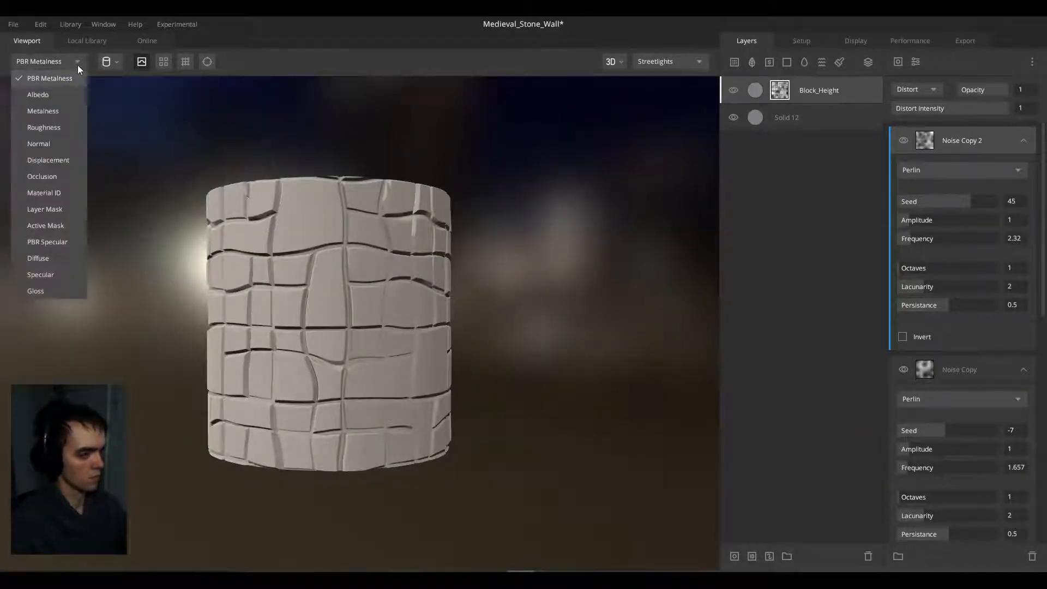
click(112, 64)
click(109, 91)
drag(161, 129, 217, 358)
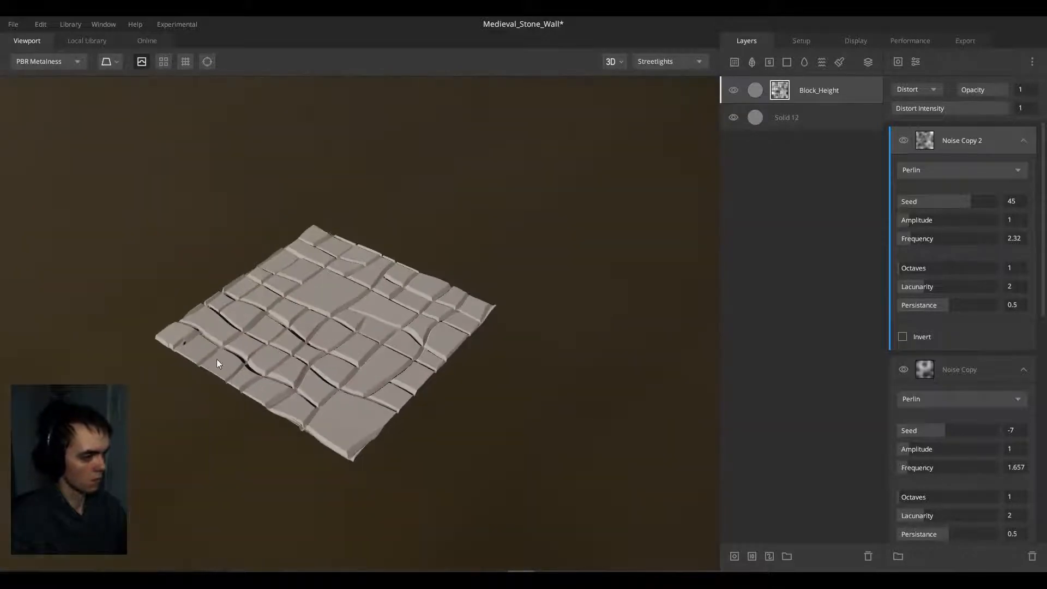
scroll(316, 340, up, 5)
drag(316, 340, 306, 262)
scroll(326, 293, up, 3)
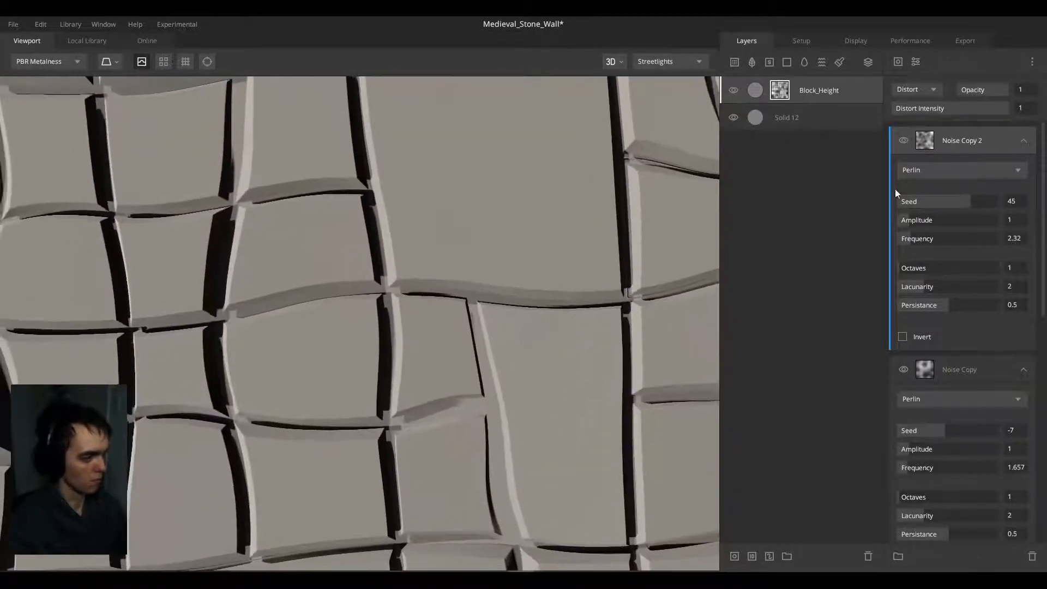
Step: Delete the two duplicated noises, Noise Copy 2 and Noise Copy, and inspect the less distorted blocks
key(Delete)
key(Delete)
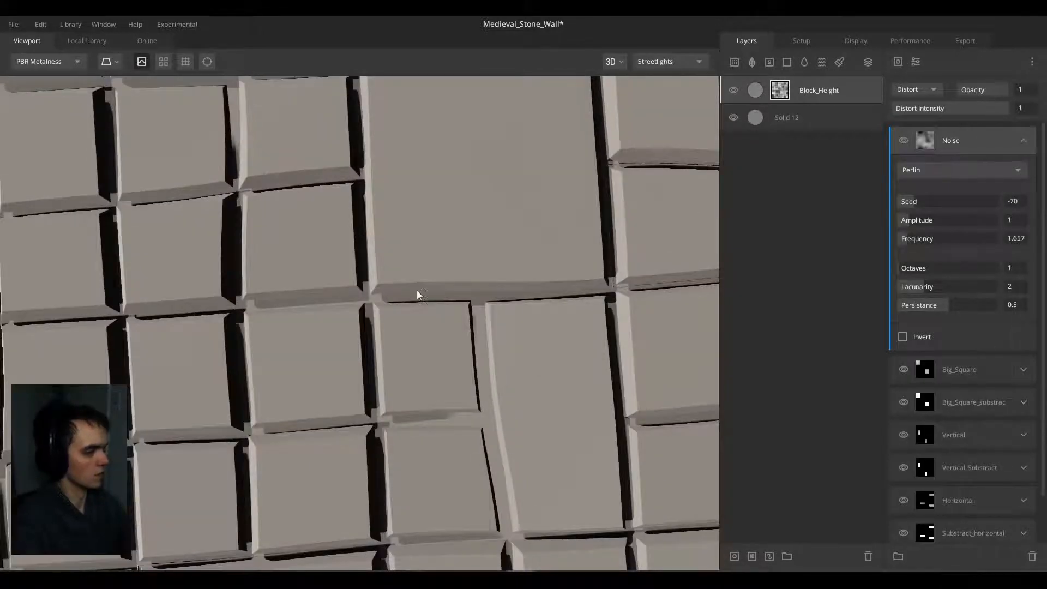
scroll(417, 290, down, 3)
drag(409, 335, 225, 259)
scroll(382, 272, up, 3)
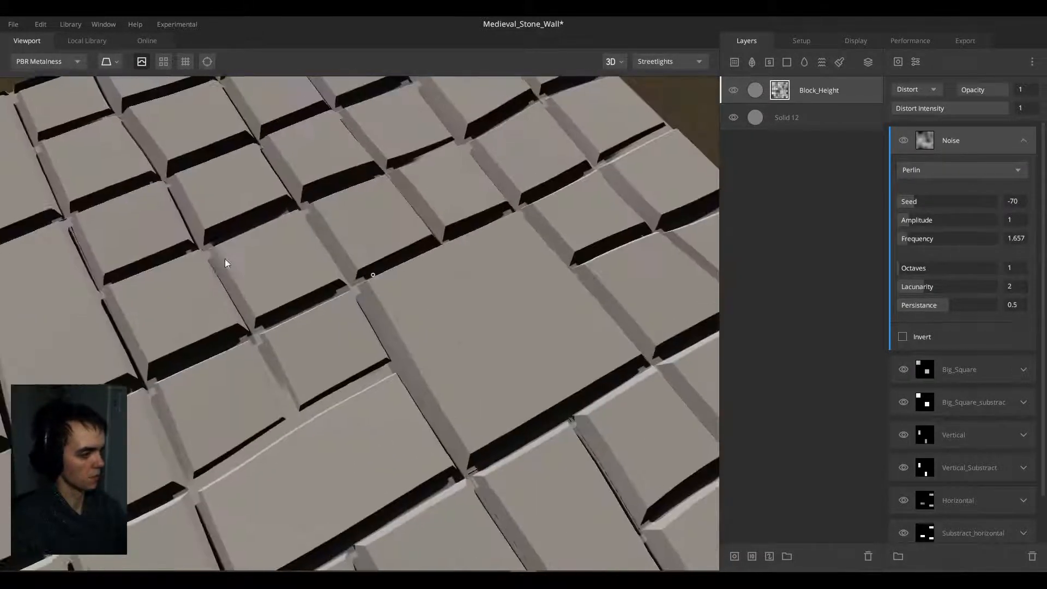
scroll(444, 241, down, 5)
drag(444, 241, 655, 150)
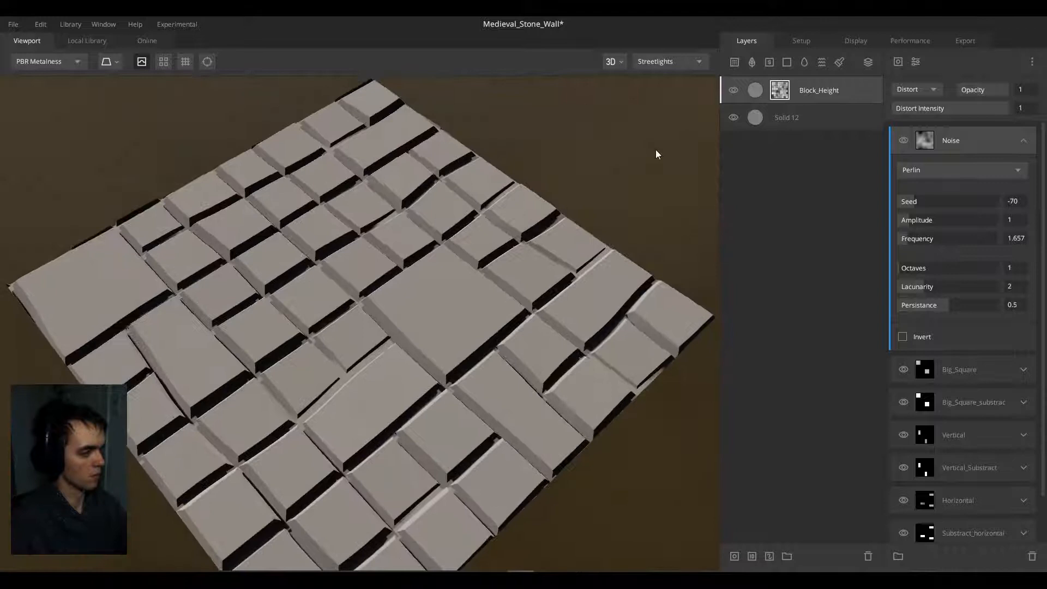
Step: Set the Block_Height layer's displacement blend Threshold to 0.129 and inspect the flattened blocks
click(839, 92)
drag(955, 164, 955, 167)
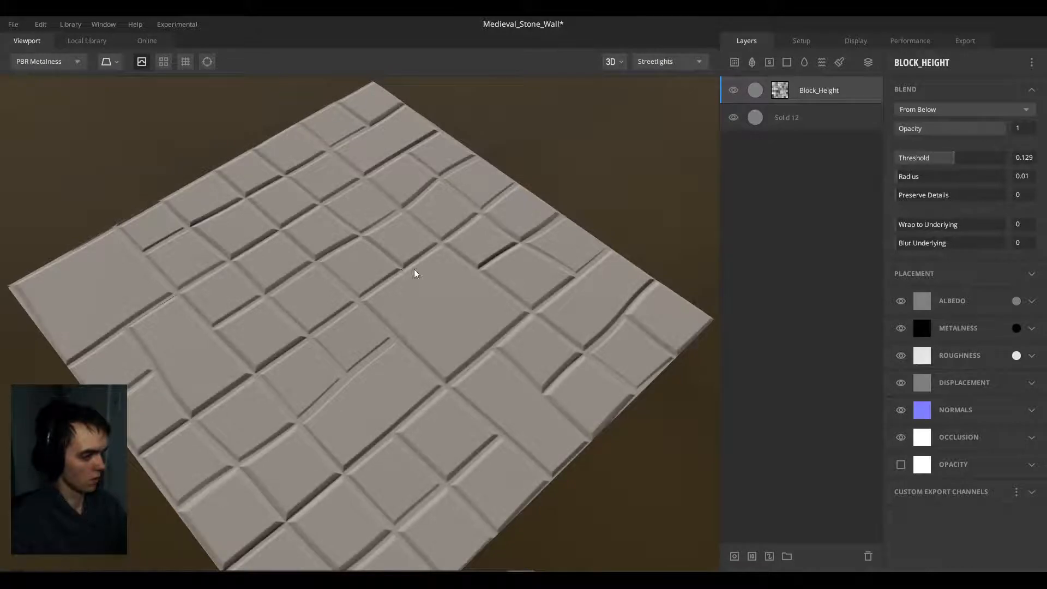
mouse_move(416, 274)
mouse_down()
mouse_move(615, 262)
mouse_move(462, 297)
mouse_move(425, 291)
mouse_move(433, 251)
mouse_move(418, 275)
mouse_up()
scroll(551, 278, up, 5)
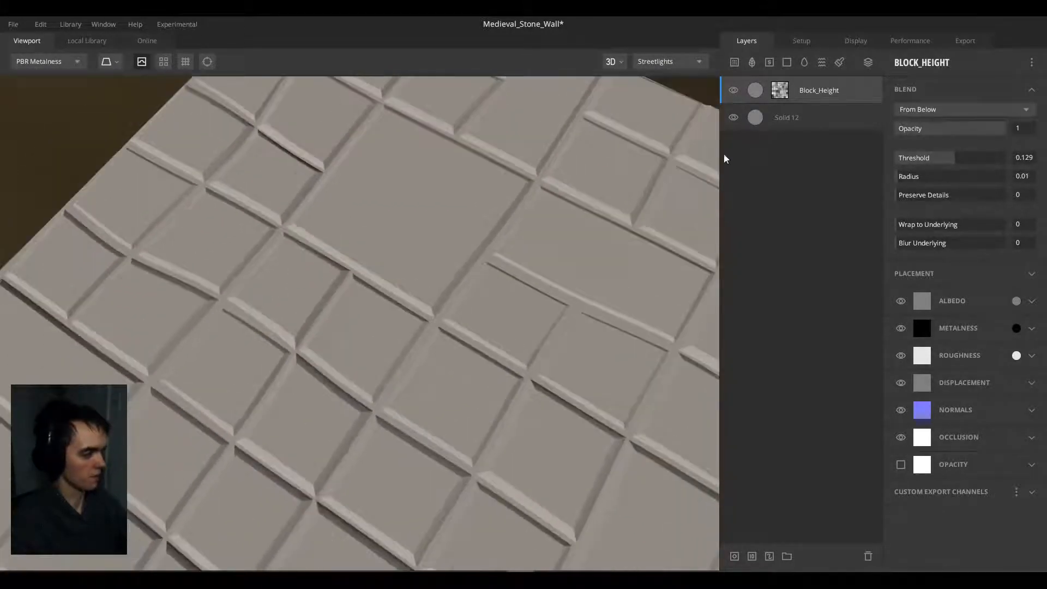
Step: Duplicate the Perlin Noise component in the Block_Height mask
click(782, 92)
click(820, 85)
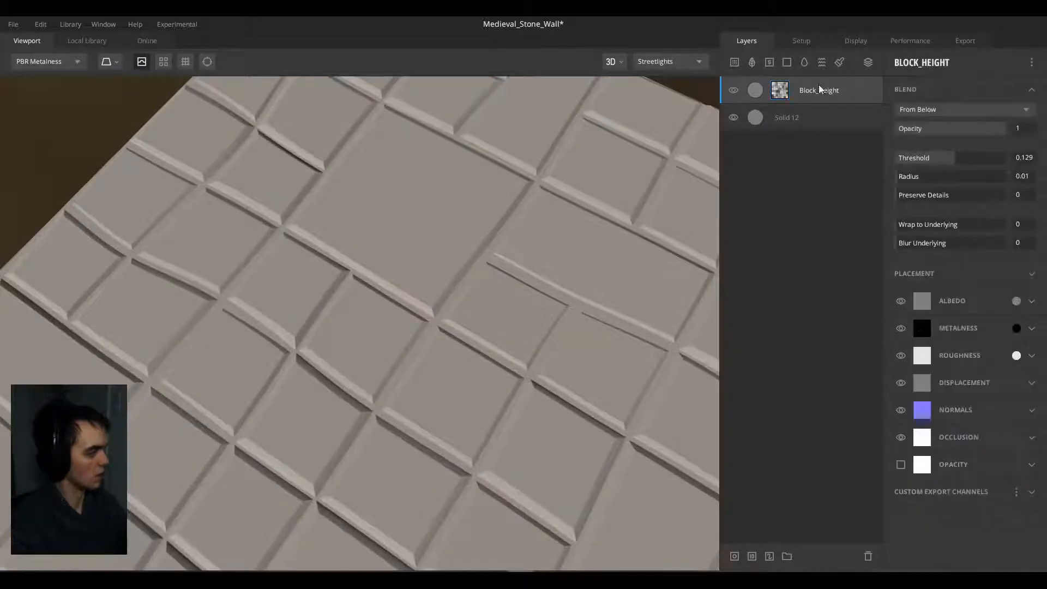
click(784, 91)
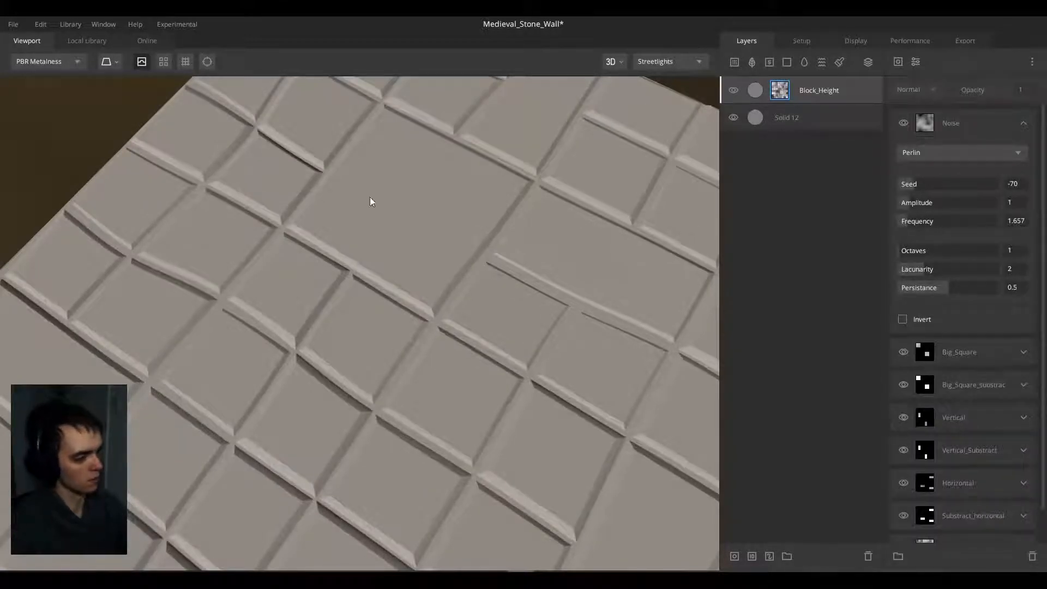
drag(370, 198, 343, 244)
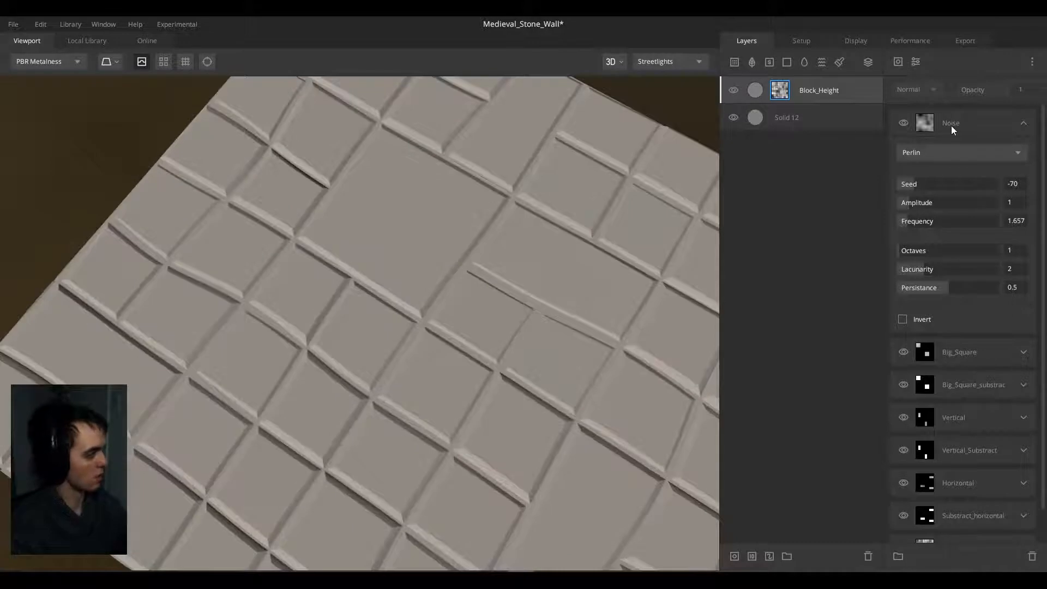
click(951, 127)
key(ctrl+d)
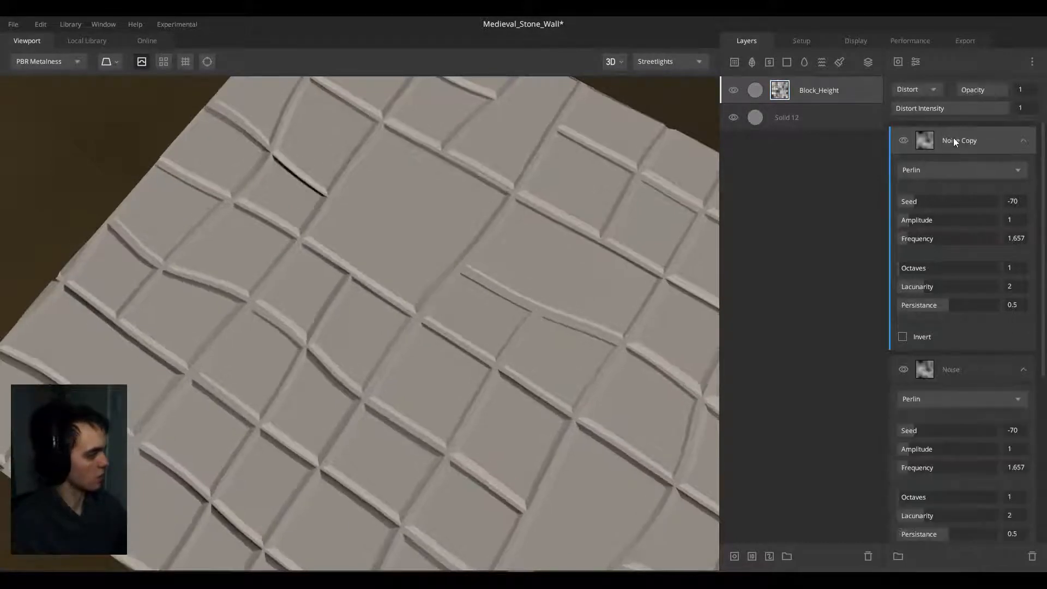
Step: Set Noise Copy's Distort Intensity to 0.043, frequency to 3.867, octaves to 8, lacunarity to 2.329 and persistance to 0.508
click(957, 107)
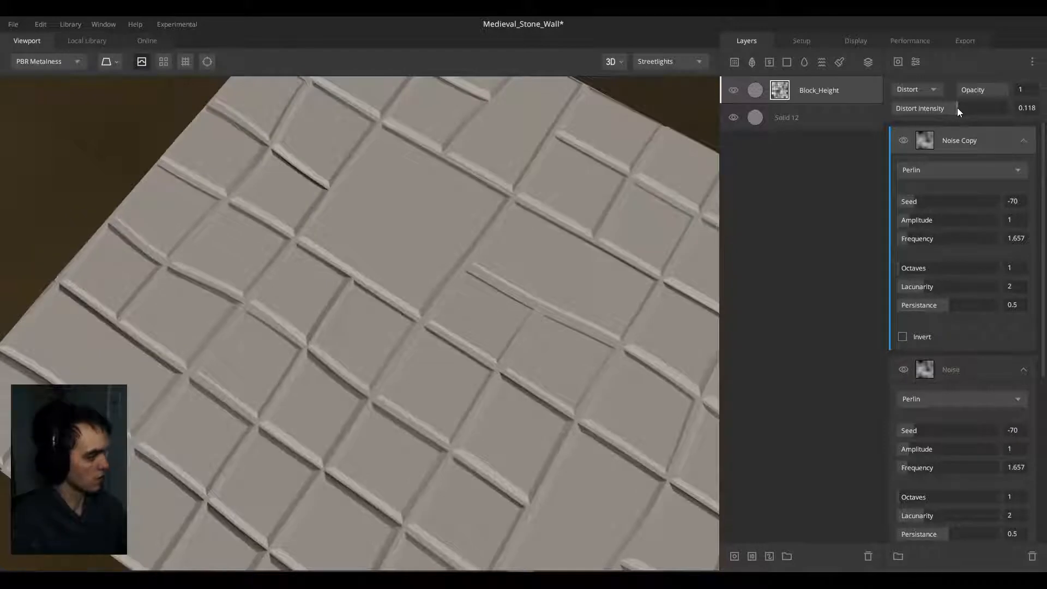
drag(957, 108, 953, 108)
drag(906, 268, 948, 301)
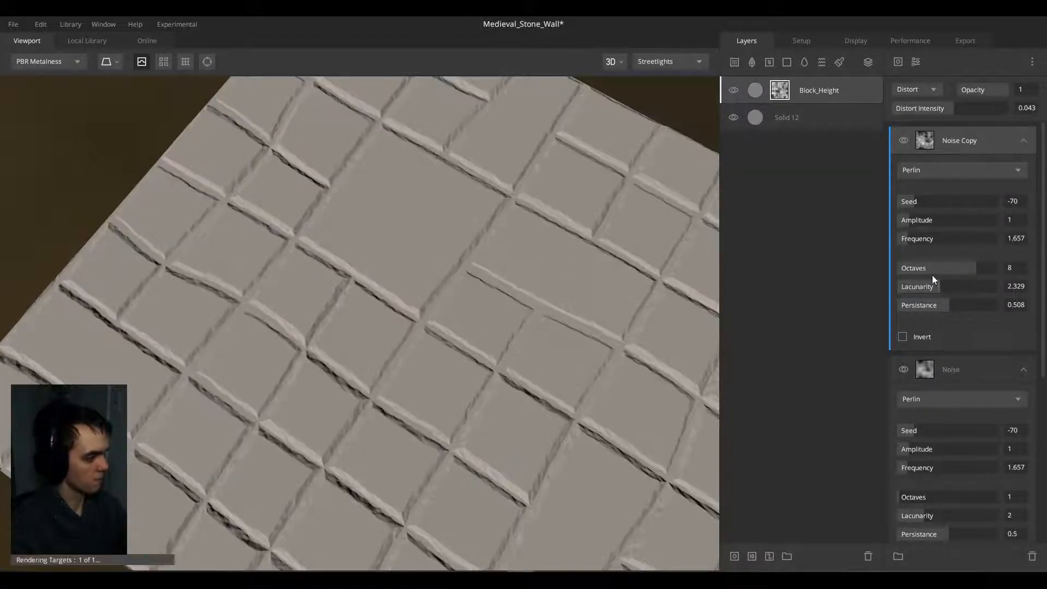
drag(913, 238, 917, 239)
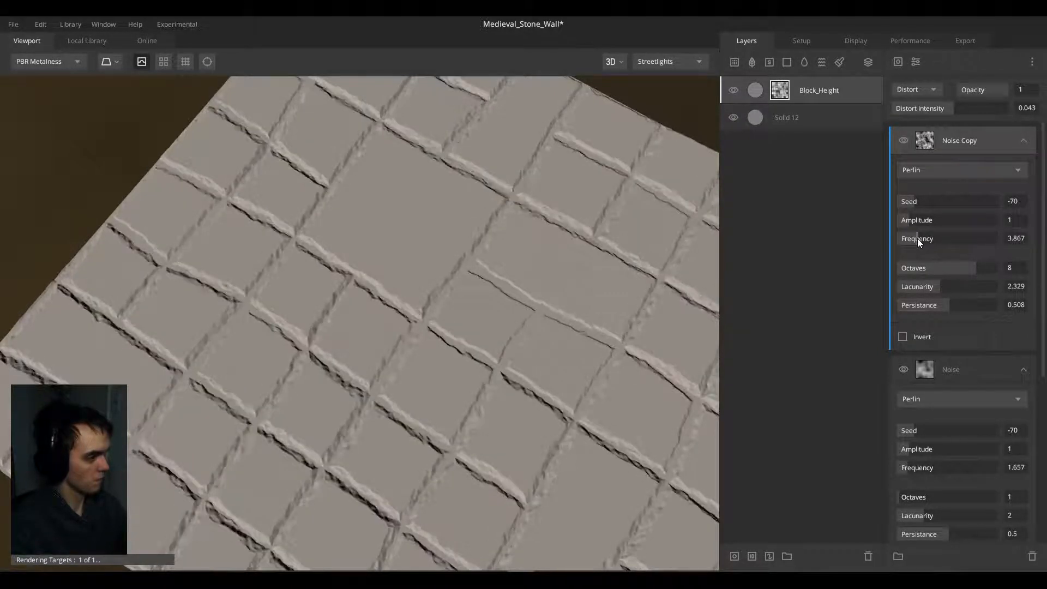
Step: Examine the roughened block edges on the plane up close and from several angles
scroll(412, 360, up, 3)
drag(413, 359, 417, 431)
scroll(314, 246, up, 3)
drag(314, 247, 293, 342)
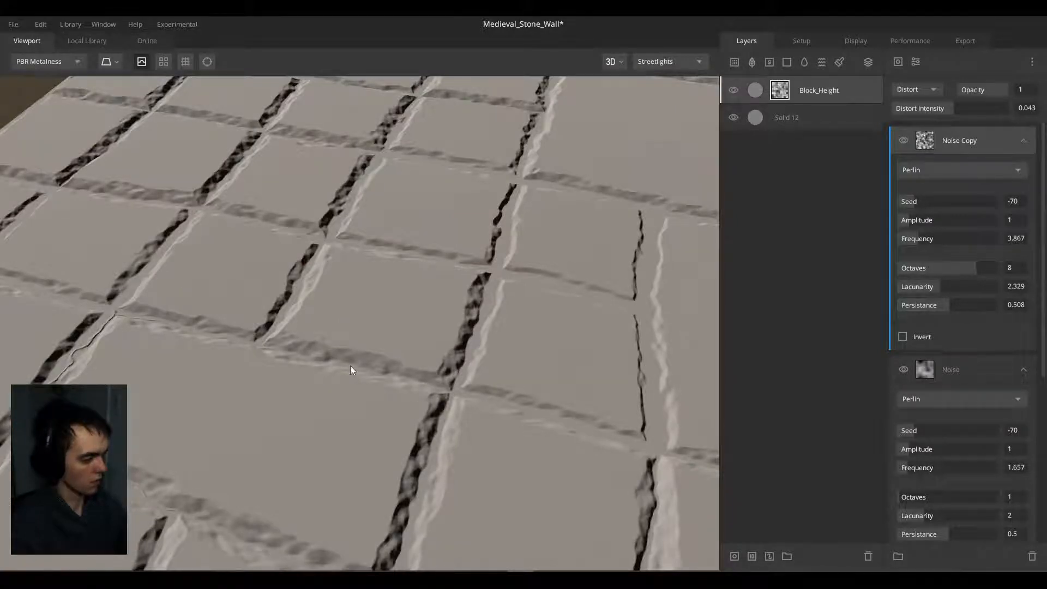
drag(442, 411, 399, 326)
scroll(318, 340, down, 3)
scroll(398, 326, up, 3)
mouse_move(399, 326)
middle_down()
mouse_move(335, 375)
mouse_move(381, 322)
middle_up()
scroll(358, 384, up, 4)
scroll(370, 327, down, 2)
drag(362, 331, 327, 232)
Step: Set the Block_Height layer's blend Threshold to 0.249 and inspect the depth of the gaps between blocks
click(798, 90)
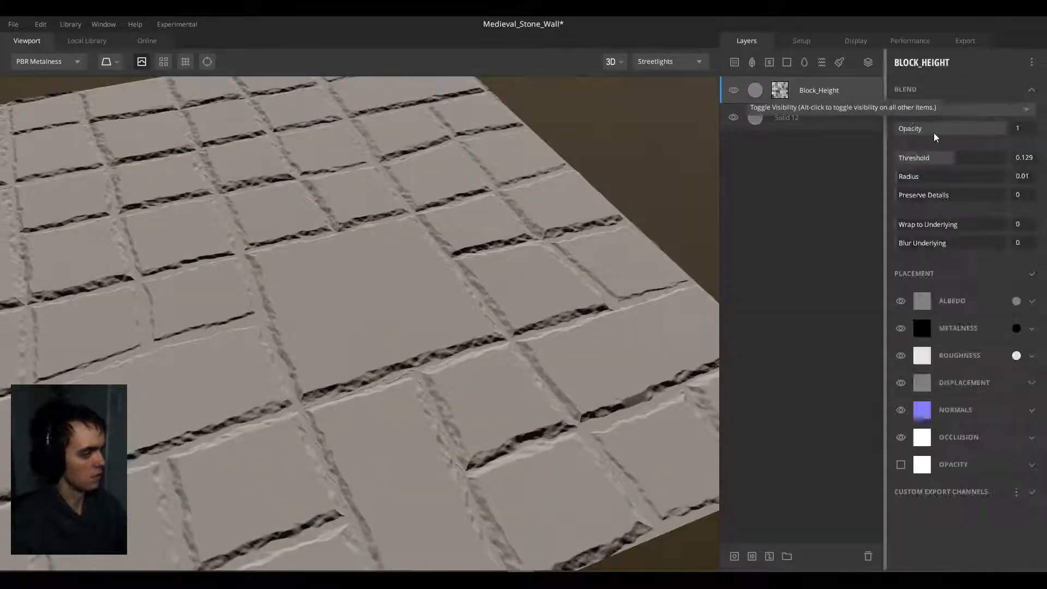
click(959, 157)
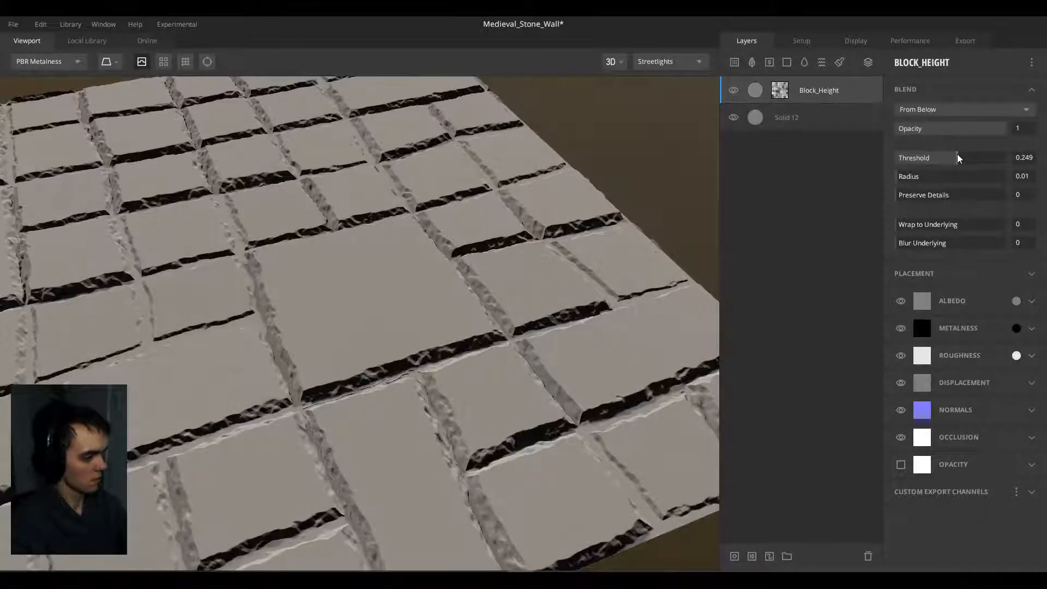
drag(419, 304, 394, 412)
middle_drag(309, 311, 414, 314)
scroll(327, 283, up, 3)
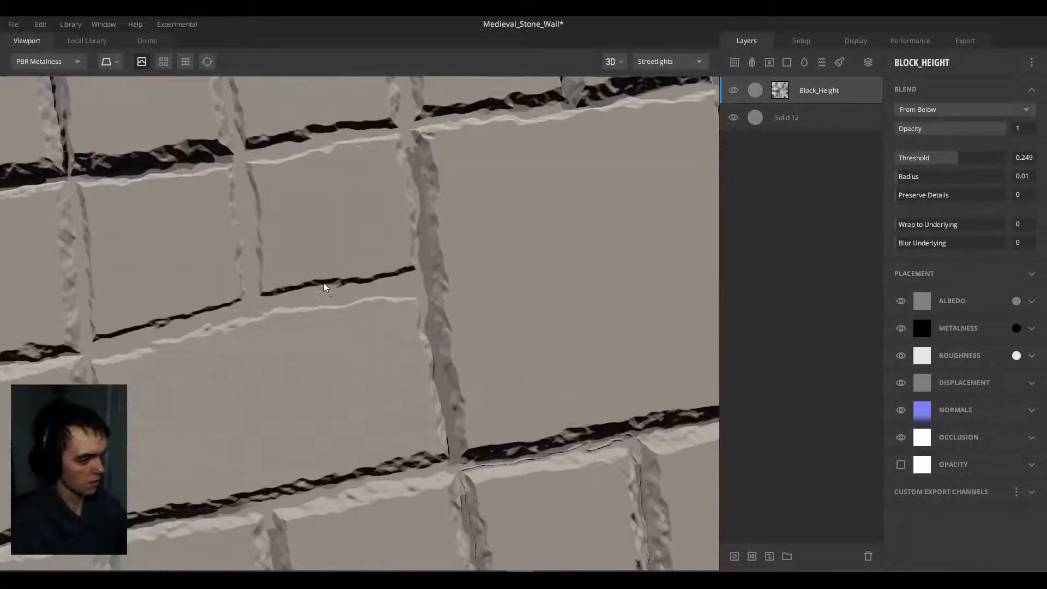
drag(325, 285, 316, 315)
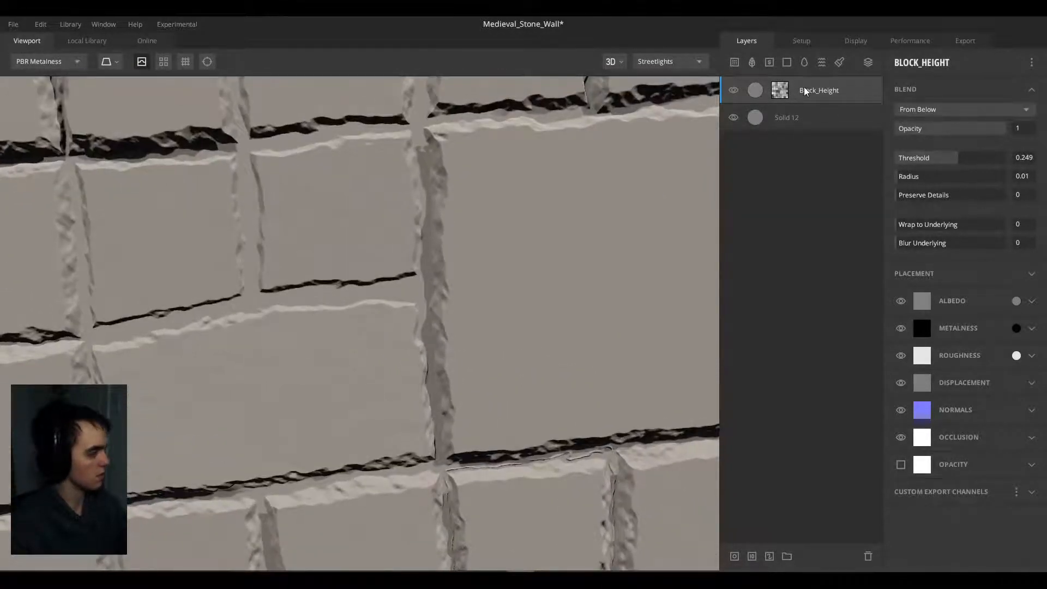
Step: Soften Noise Copy in the Block_Height mask with Distort Intensity 0.033, lacunarity 2.55 and 3 octaves
click(779, 90)
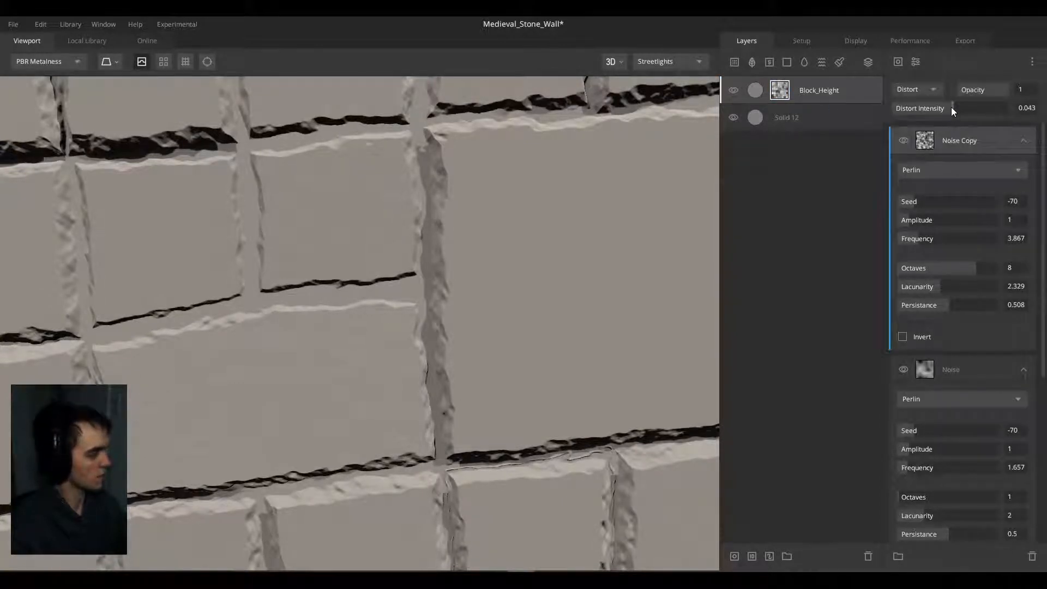
click(954, 107)
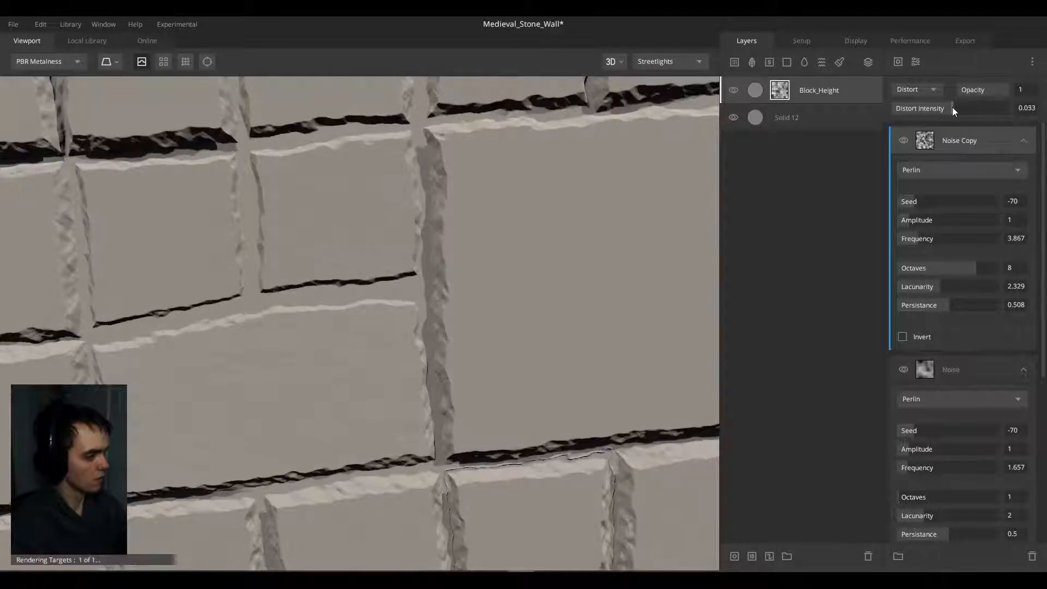
scroll(517, 326, down, 2)
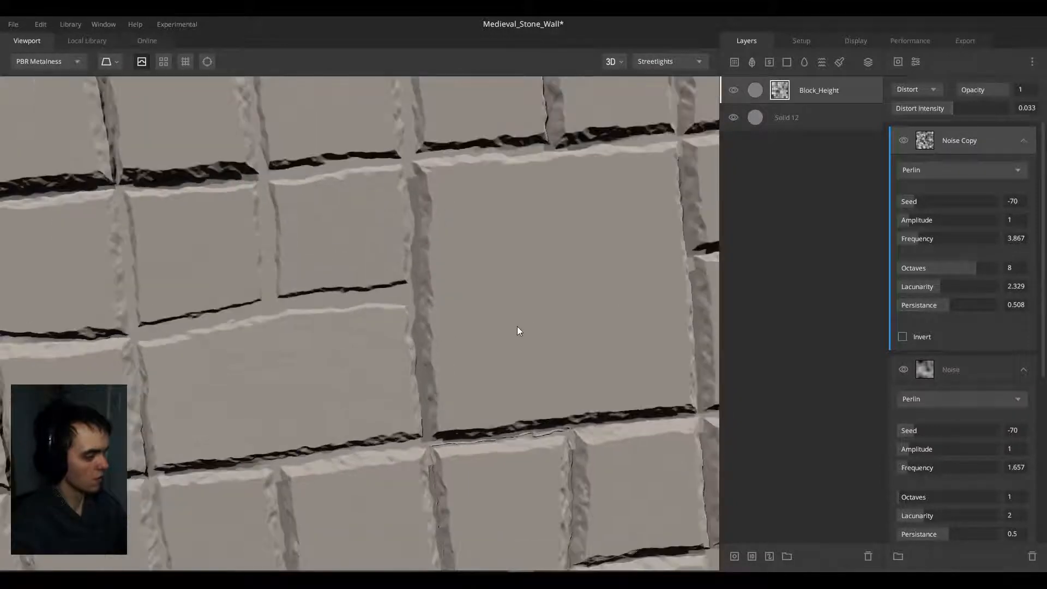
click(950, 287)
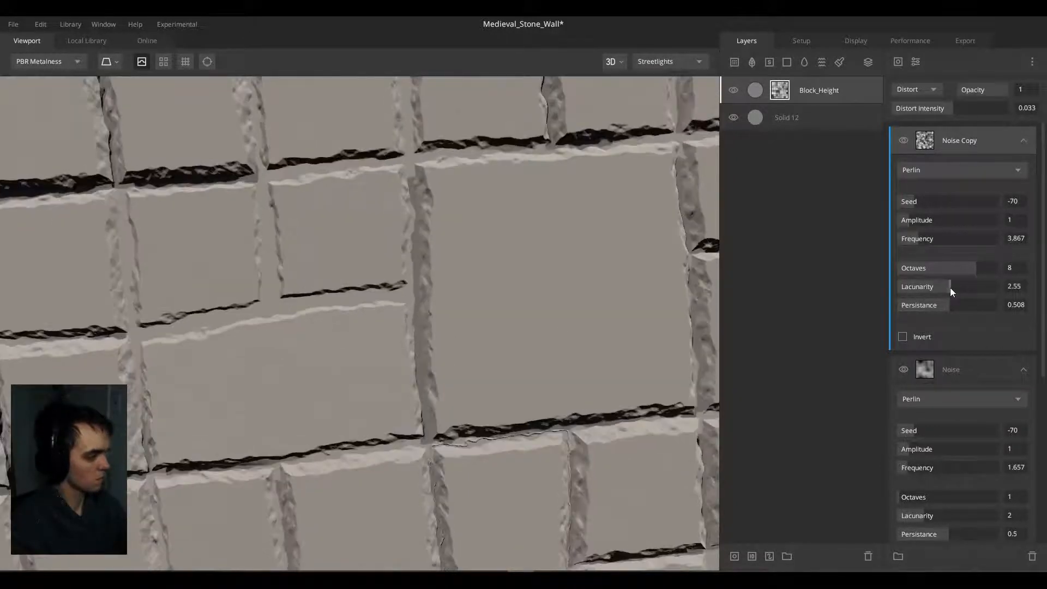
click(919, 272)
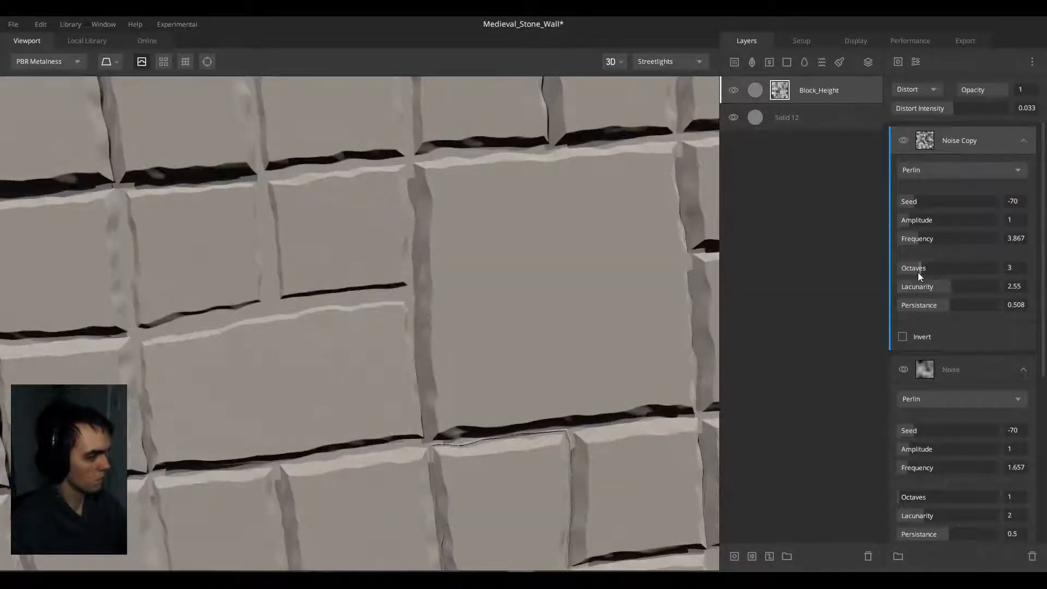
scroll(460, 277, down, 5)
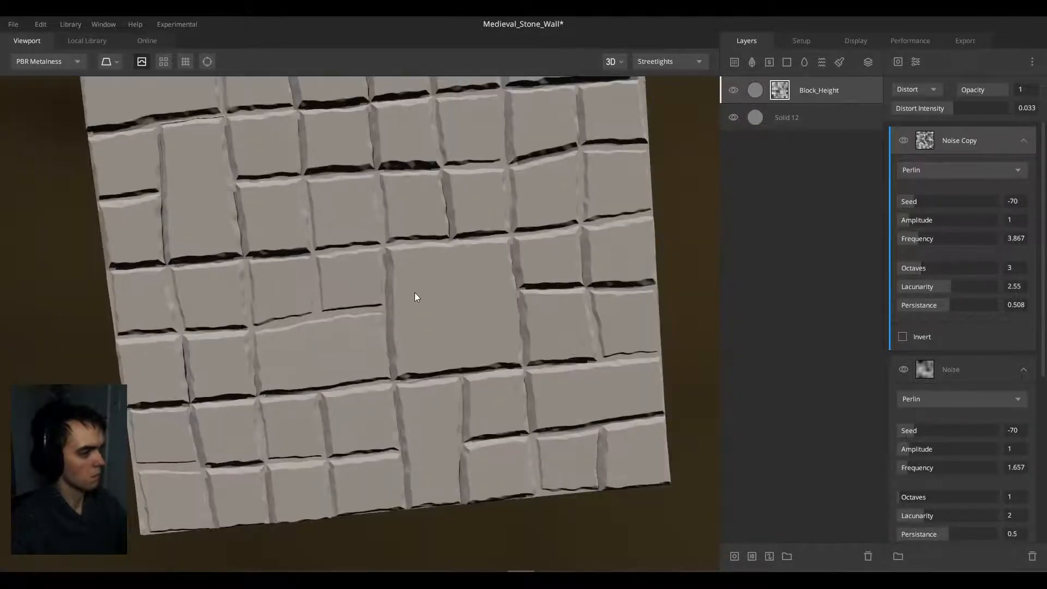
Step: Set Noise Copy's seed to 5, keep its octaves at 3 and inspect the blocks across the plane
drag(424, 283, 407, 283)
drag(921, 201, 951, 204)
mouse_move(931, 269)
mouse_down()
mouse_move(955, 268)
mouse_move(920, 267)
mouse_up()
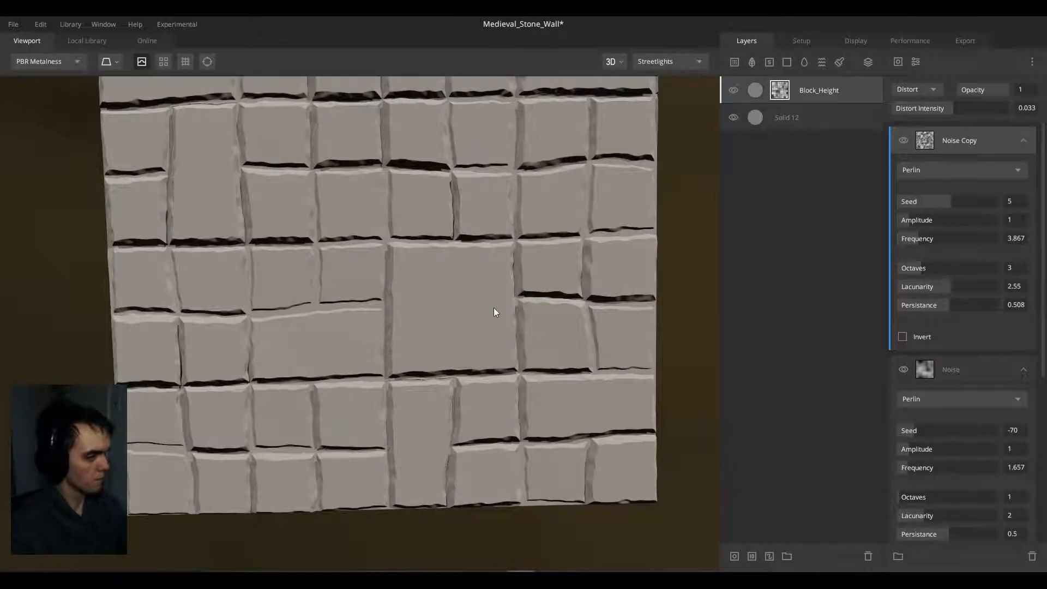
scroll(431, 317, down, 2)
alt+drag(425, 329, 460, 244)
scroll(417, 296, up, 4)
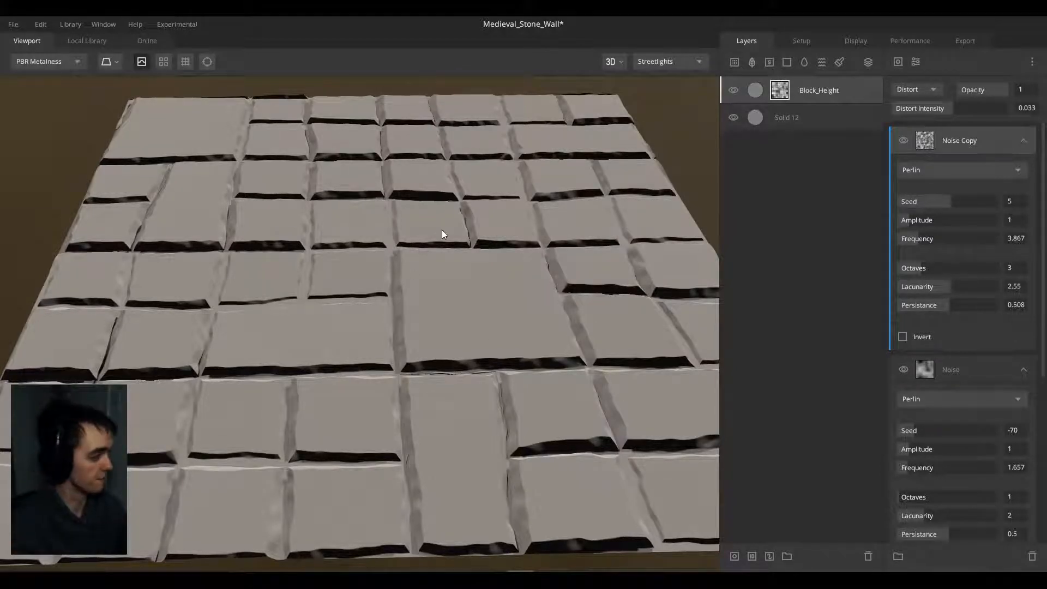
alt+drag(442, 234, 745, 165)
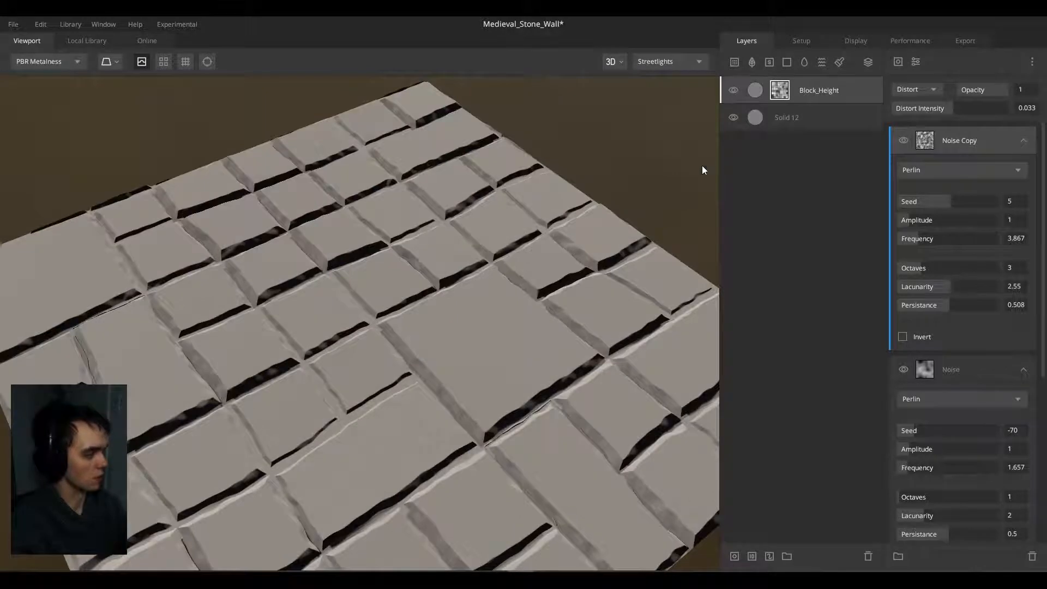
Step: Add a solid layer above Block_Height and nest it to that layer, deleting the extra solid layer
click(791, 64)
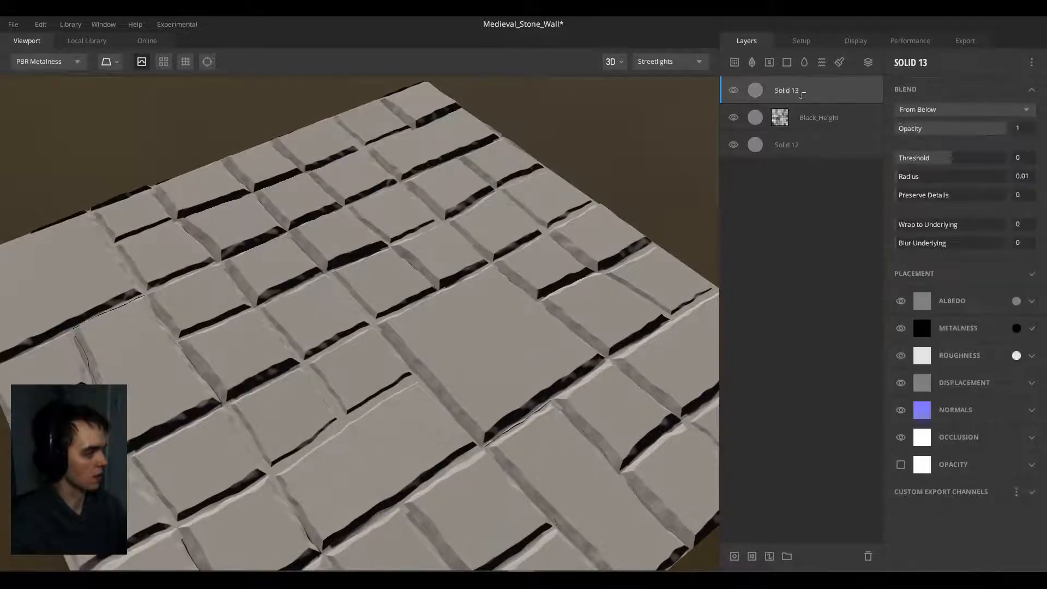
alt+click(797, 93)
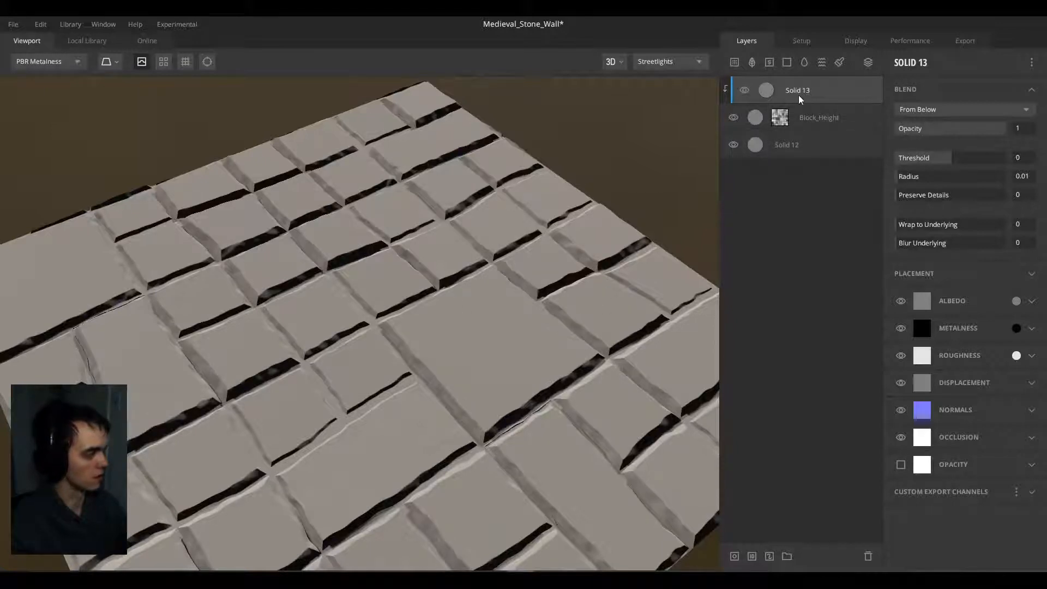
click(787, 66)
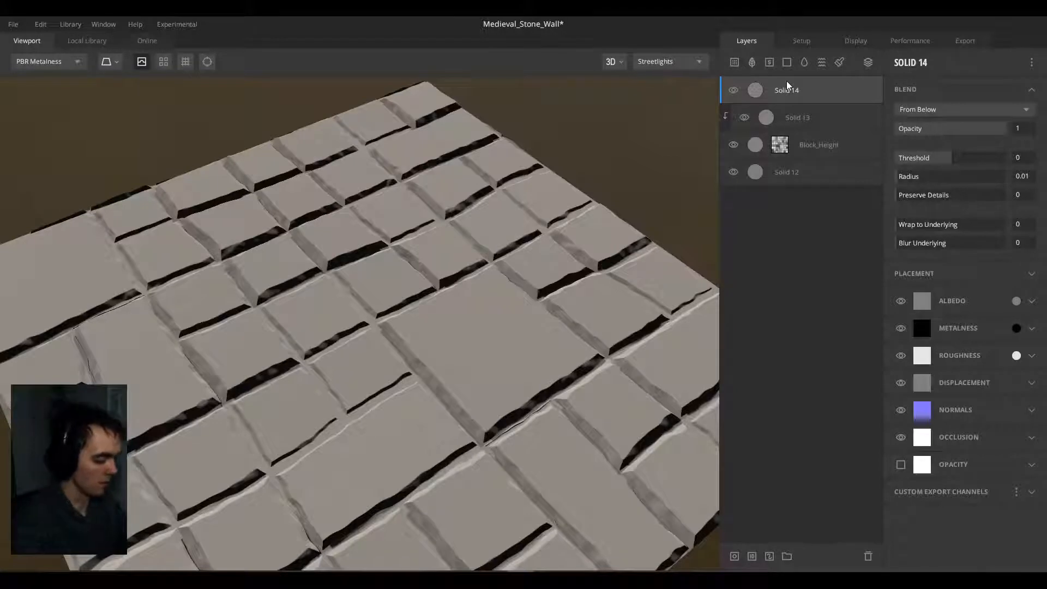
key(Delete)
Step: Add a mask stack with a Perlin noise component to the nested Solid 13 layer
right_click(790, 89)
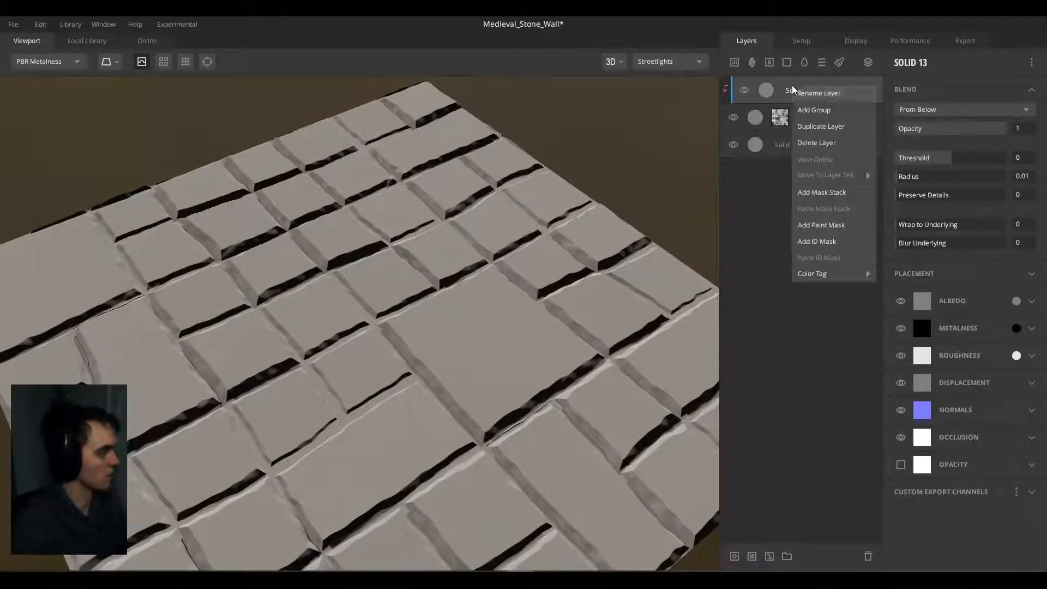
click(831, 192)
click(898, 62)
mouse_move(907, 112)
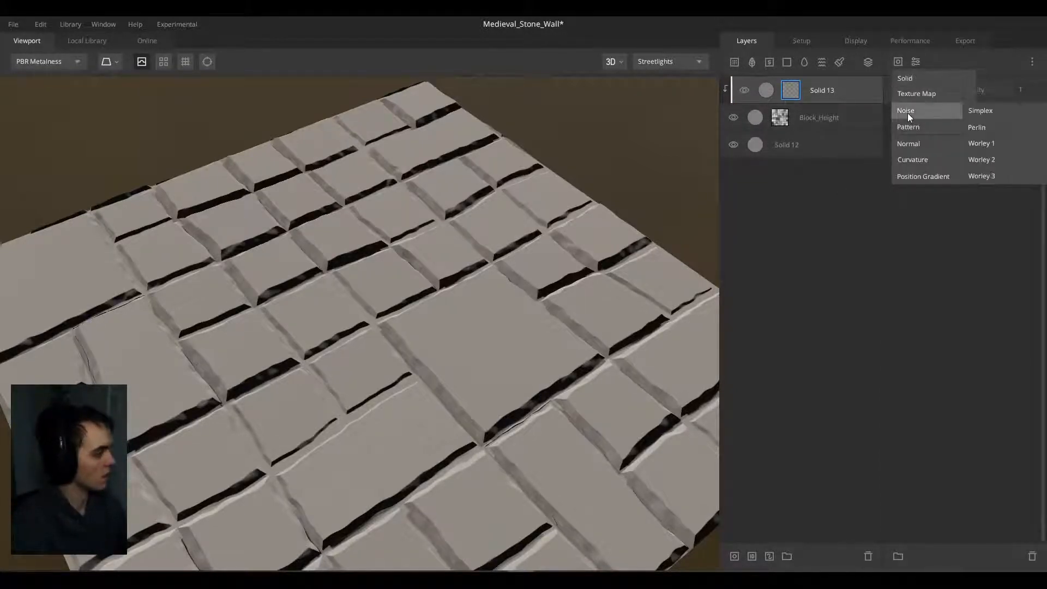
click(973, 119)
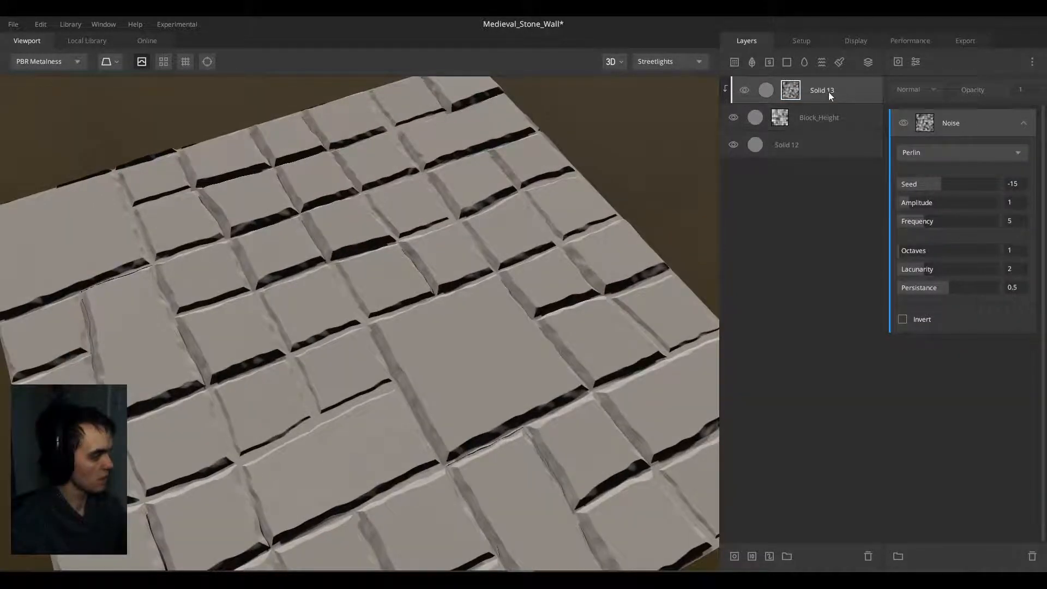
Step: Try a Solid 13 blend threshold of 0.149, Wrap to Underlying 0.547 and 5 octaves on its Perlin noise mask
click(829, 92)
drag(947, 159, 972, 158)
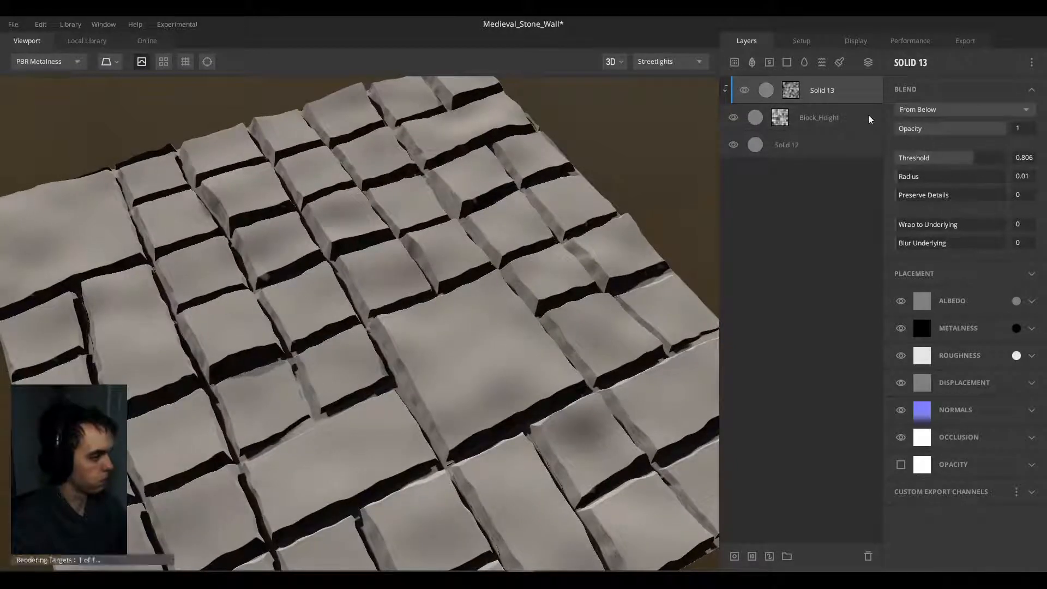
click(951, 159)
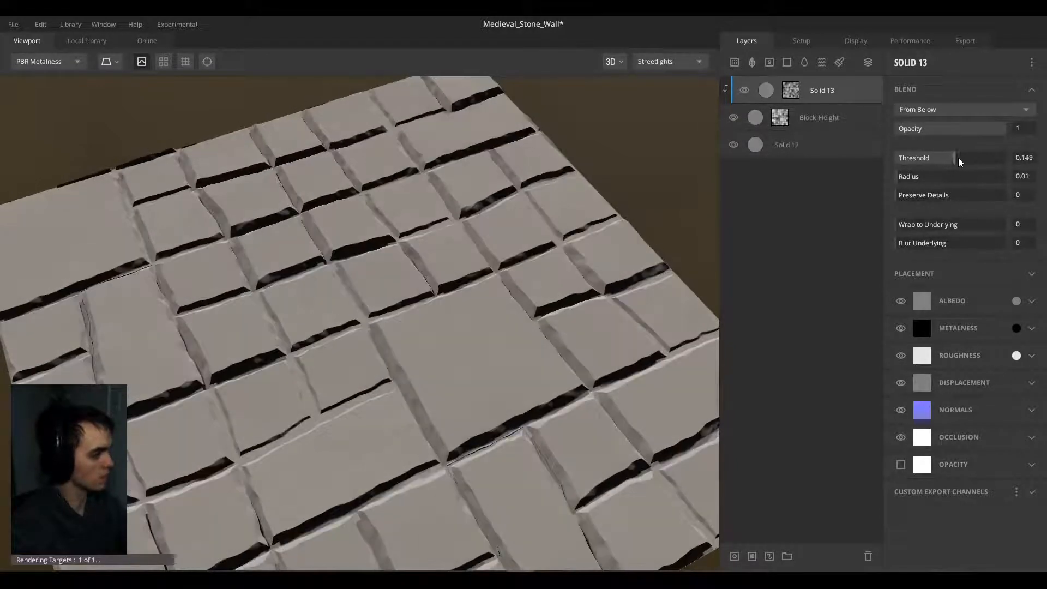
drag(913, 229, 938, 247)
click(792, 92)
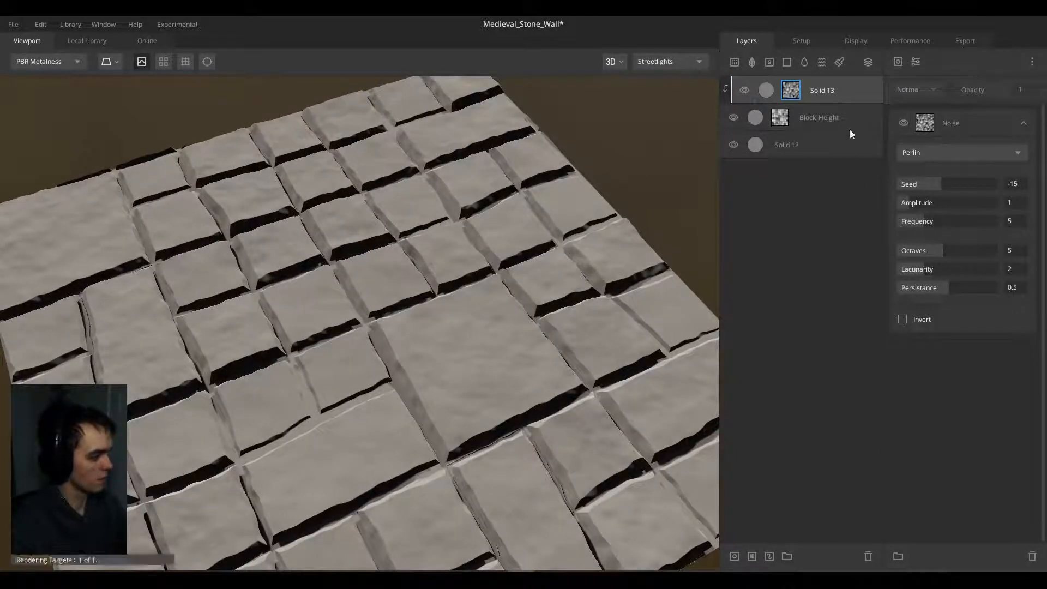
Step: Set the blend threshold of the nested Solid 13 layer to 0.925
click(824, 101)
mouse_move(959, 156)
mouse_down()
mouse_move(1003, 158)
mouse_move(951, 160)
mouse_up()
click(859, 117)
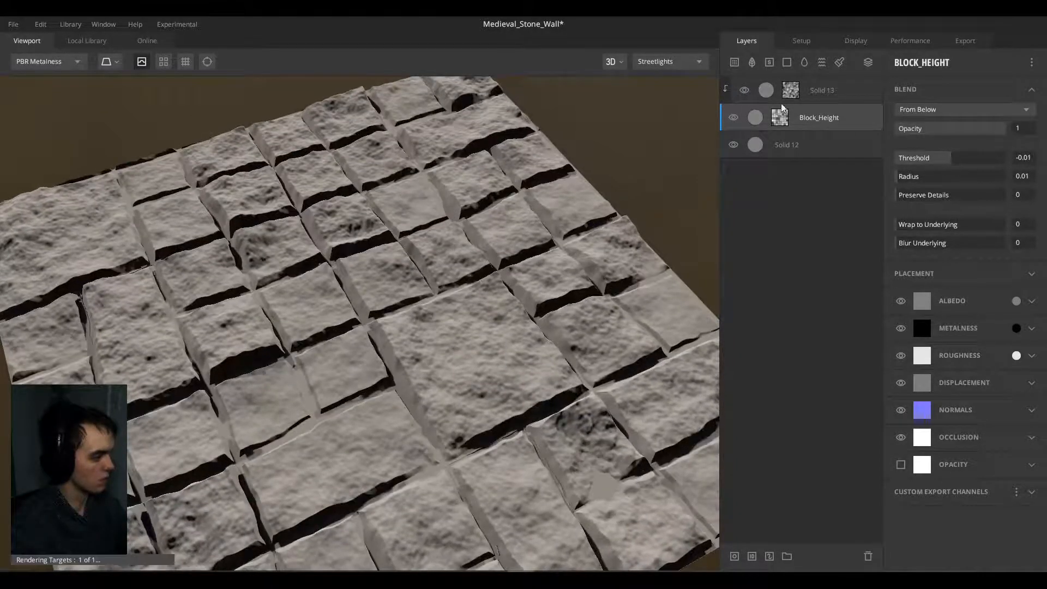
click(799, 91)
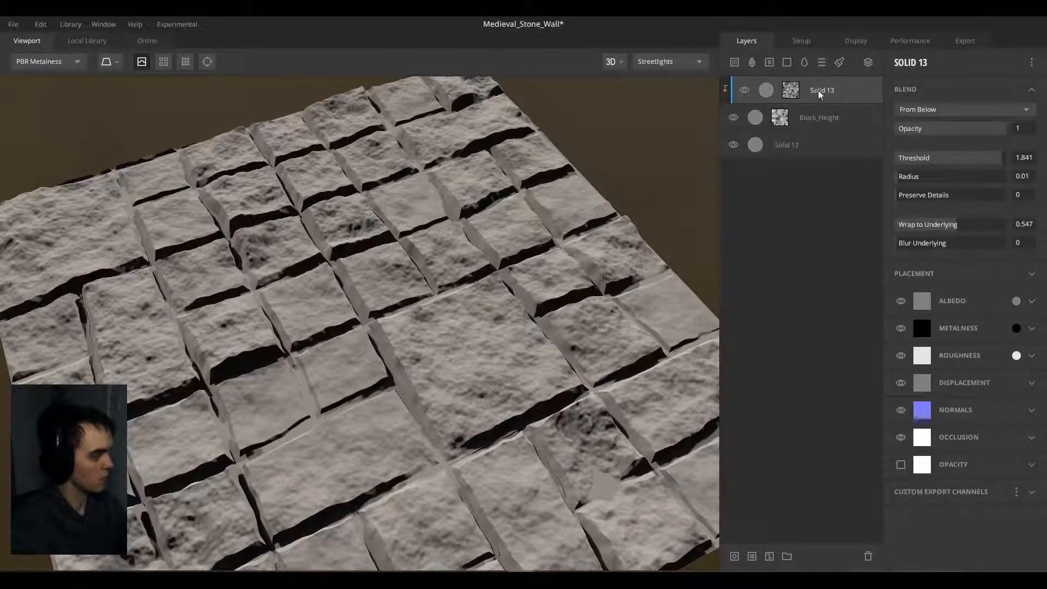
drag(984, 161, 975, 160)
Step: Smooth Solid 13's Perlin noise mask with frequency 3.204 and 2 octaves, and check the blocks up close
click(791, 90)
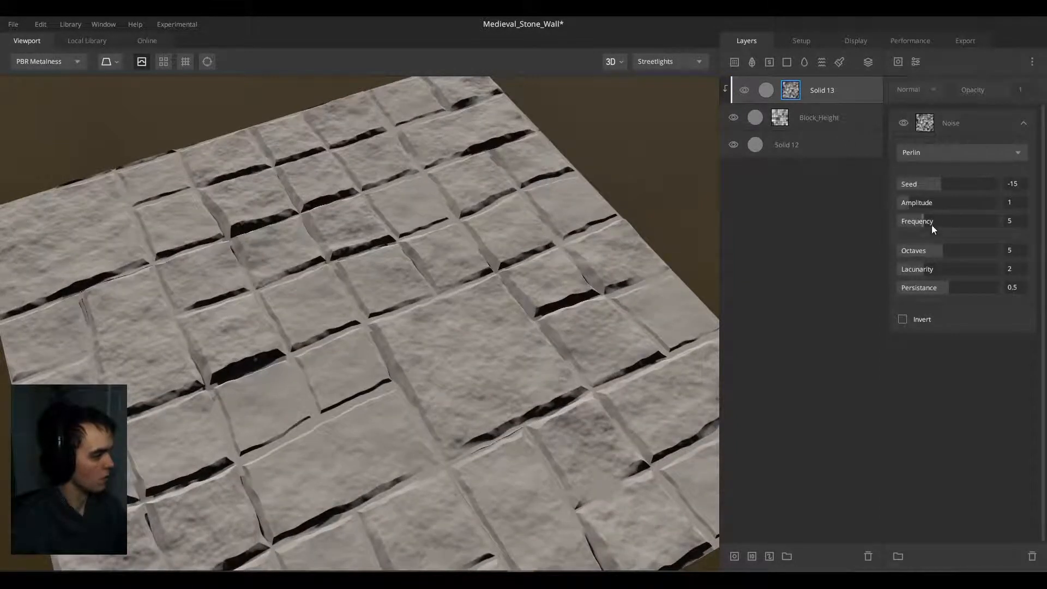
drag(932, 248, 914, 219)
alt+drag(507, 311, 501, 257)
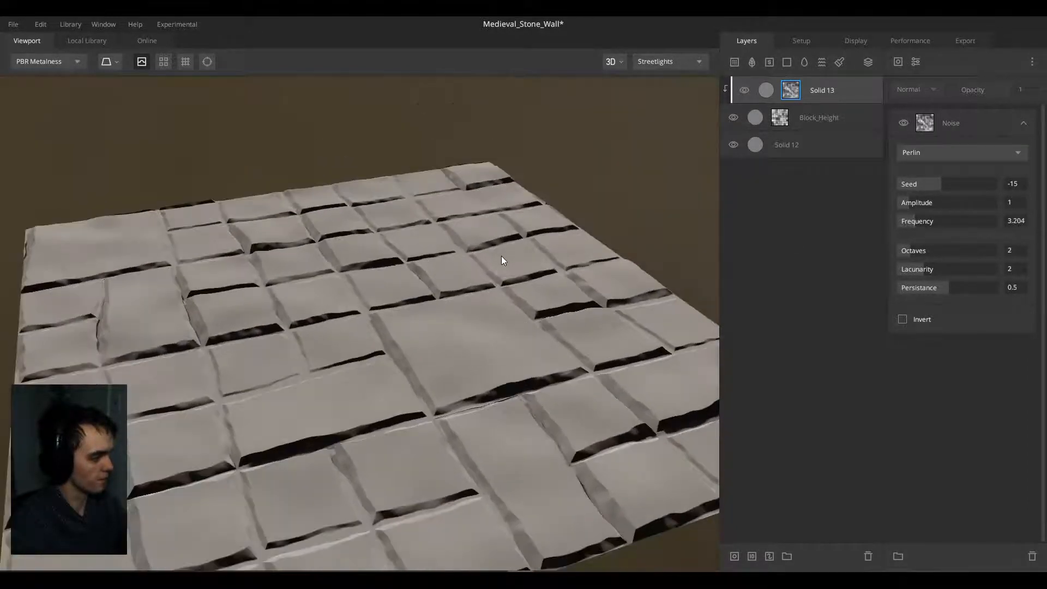
scroll(458, 322, up, 3)
alt+drag(448, 334, 483, 322)
alt+drag(379, 313, 453, 263)
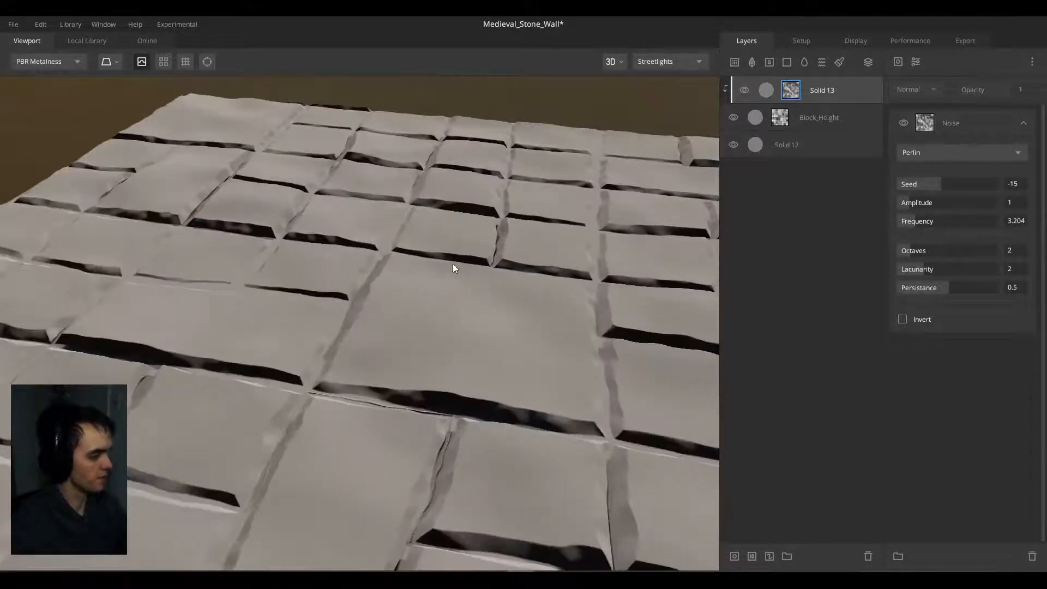
Step: Preview Solid 13's layer mask and set its Wrap to Underlying to 0
click(823, 90)
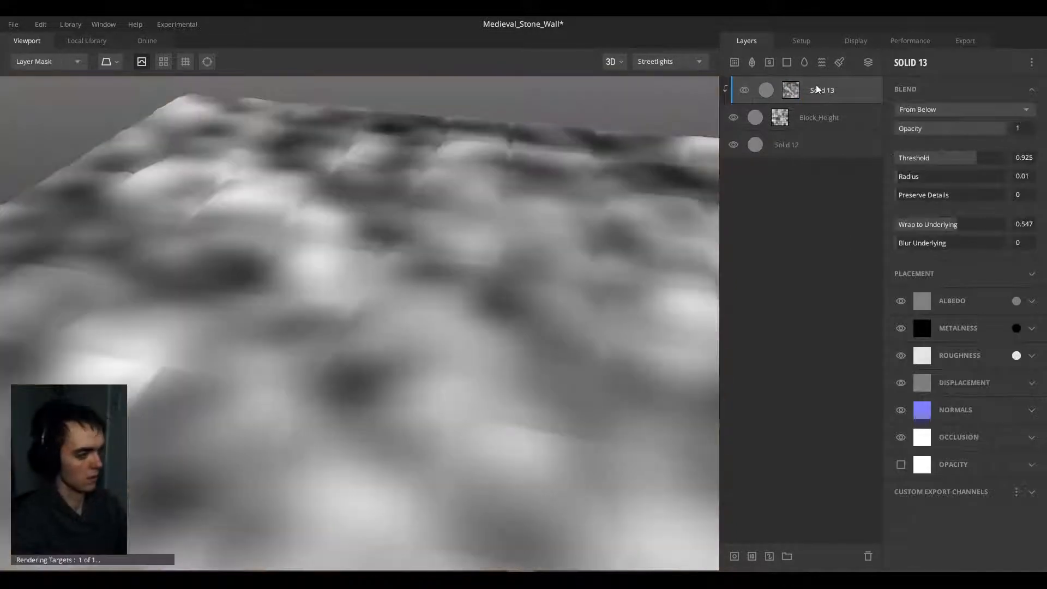
alt+drag(476, 241, 507, 267)
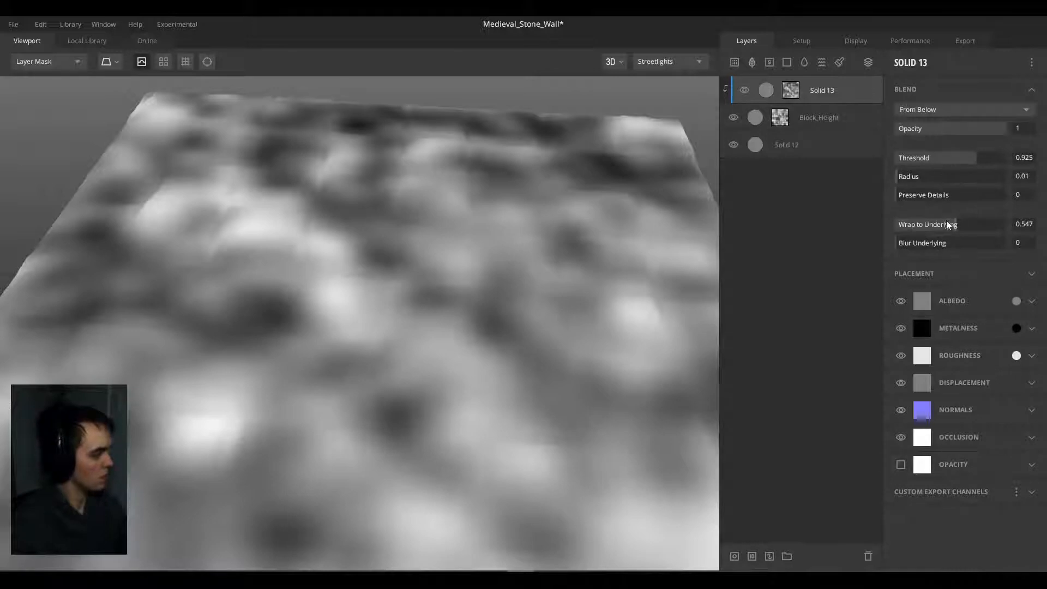
drag(947, 224, 895, 224)
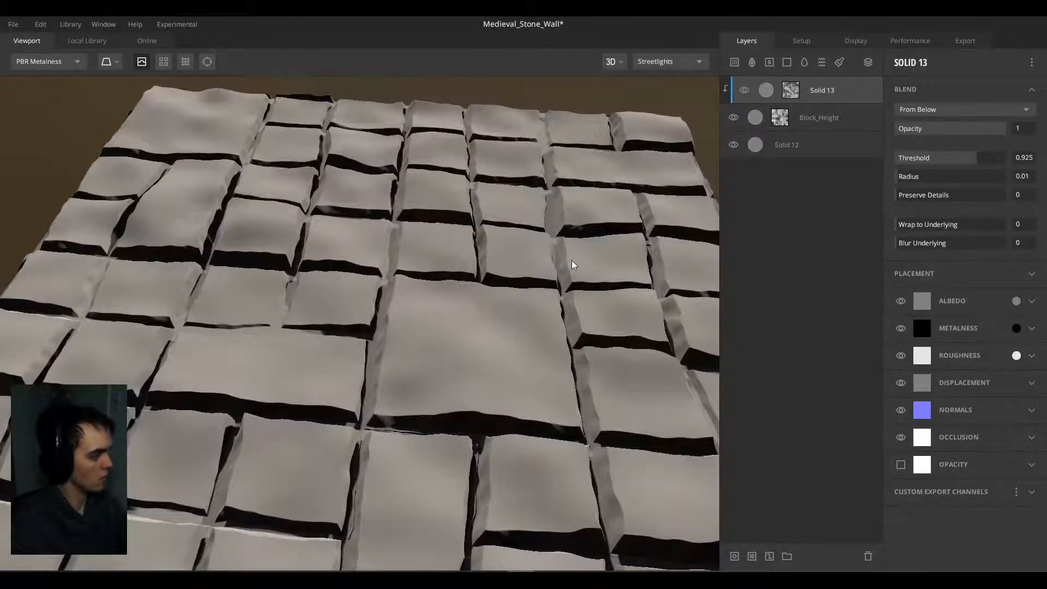
Step: Examine the surface variation and shape of the blocks across the whole plane from several angles and distances
drag(572, 265, 431, 268)
scroll(447, 250, down, 5)
scroll(425, 253, up, 5)
drag(470, 210, 474, 247)
scroll(442, 237, down, 3)
scroll(440, 211, down, 4)
scroll(368, 207, up, 4)
scroll(417, 295, up, 2)
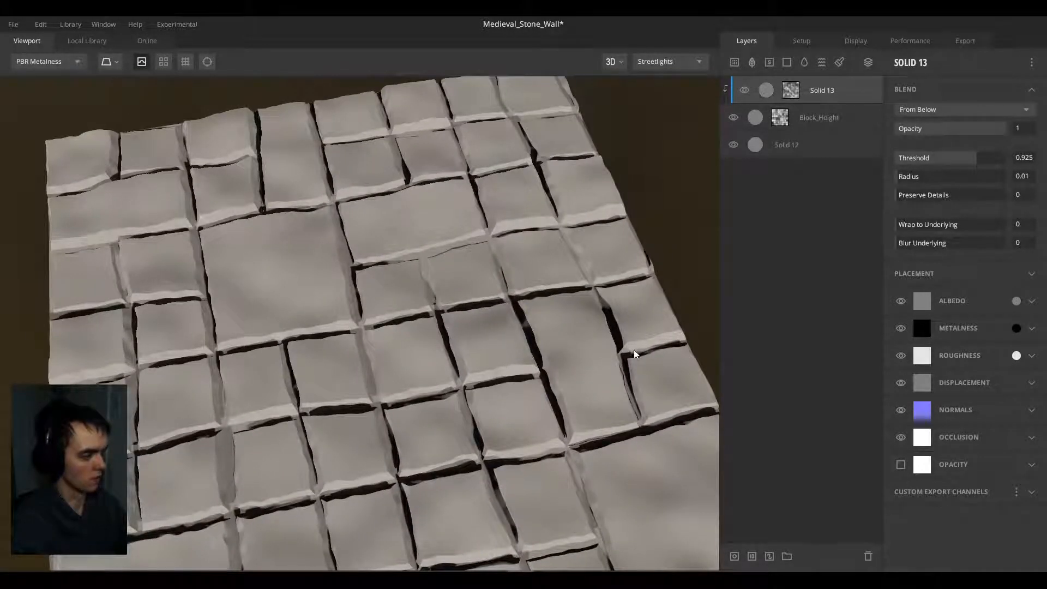
scroll(500, 346, down, 4)
drag(436, 364, 322, 398)
drag(473, 355, 339, 381)
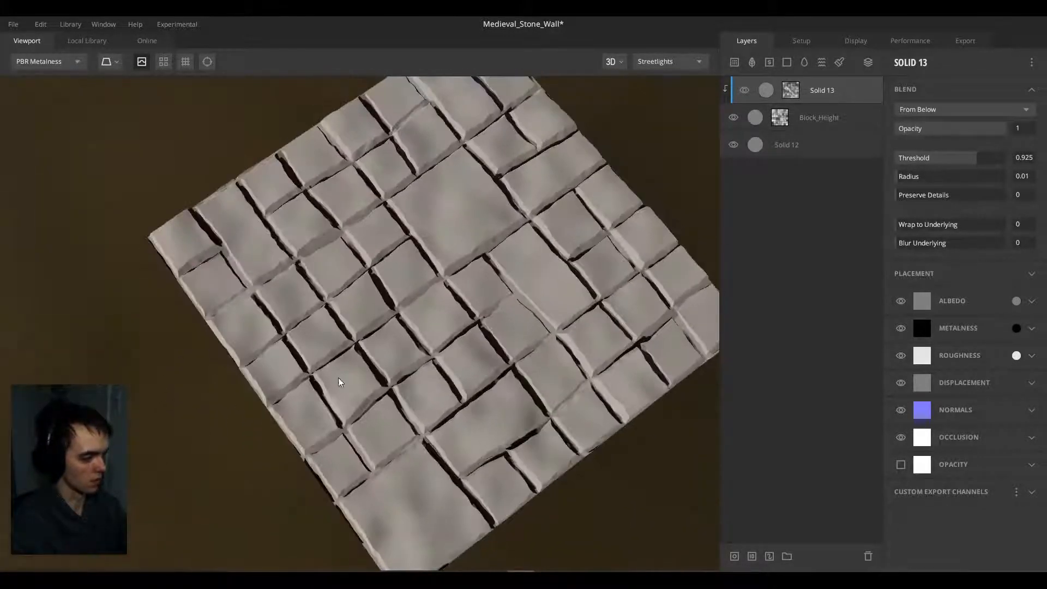
mouse_move(534, 330)
mouse_down()
mouse_move(378, 354)
mouse_move(477, 343)
mouse_move(397, 298)
mouse_up()
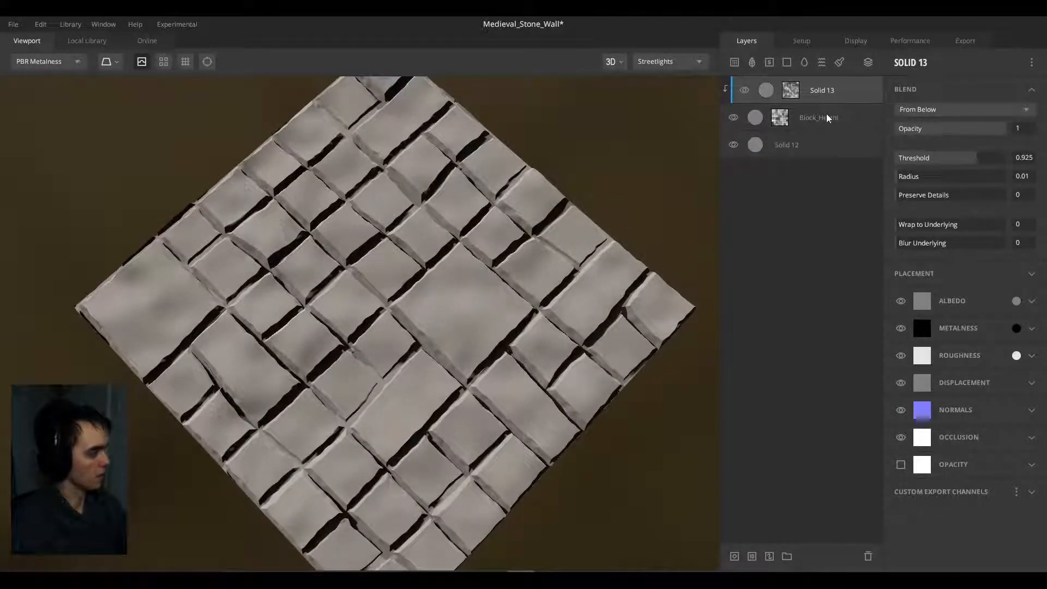
Step: In the Block_Height mask, lower the Vertical component's cut-out amount to 0.818 while previewing its active mask
click(781, 118)
scroll(951, 207, down, 5)
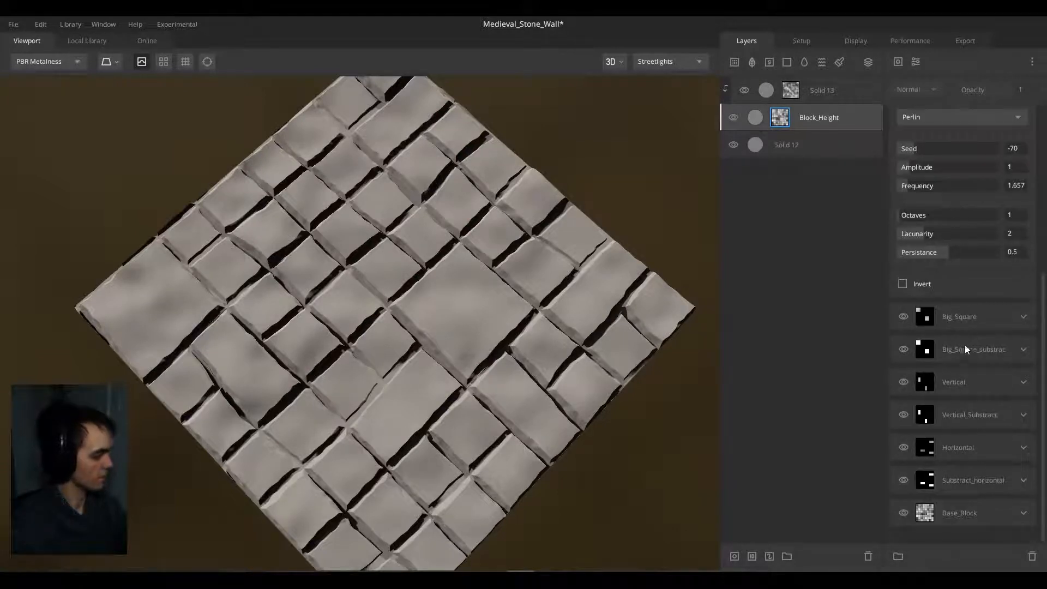
click(971, 388)
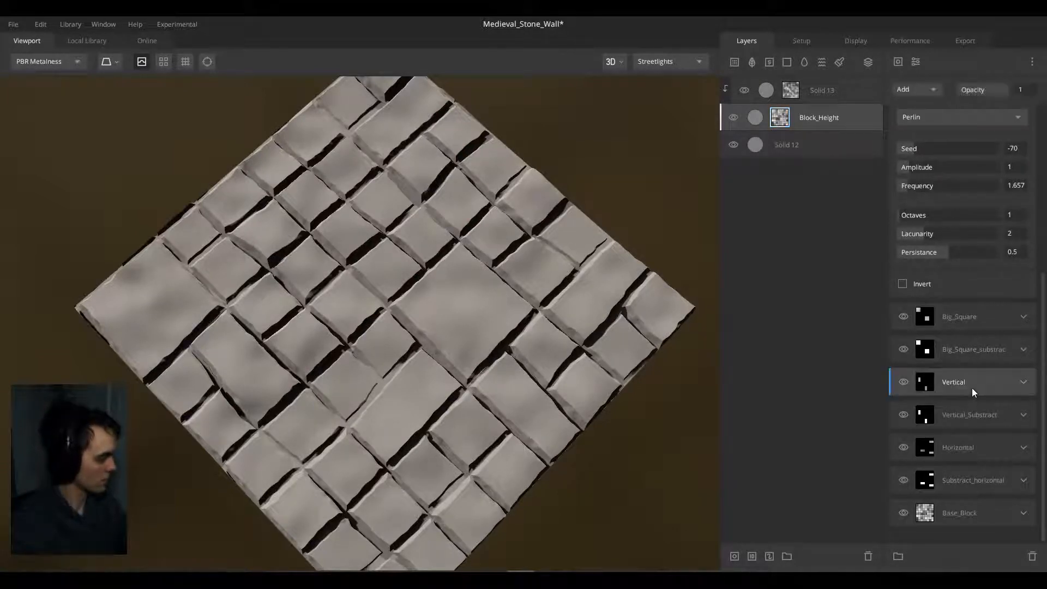
click(1023, 383)
scroll(998, 385, down, 5)
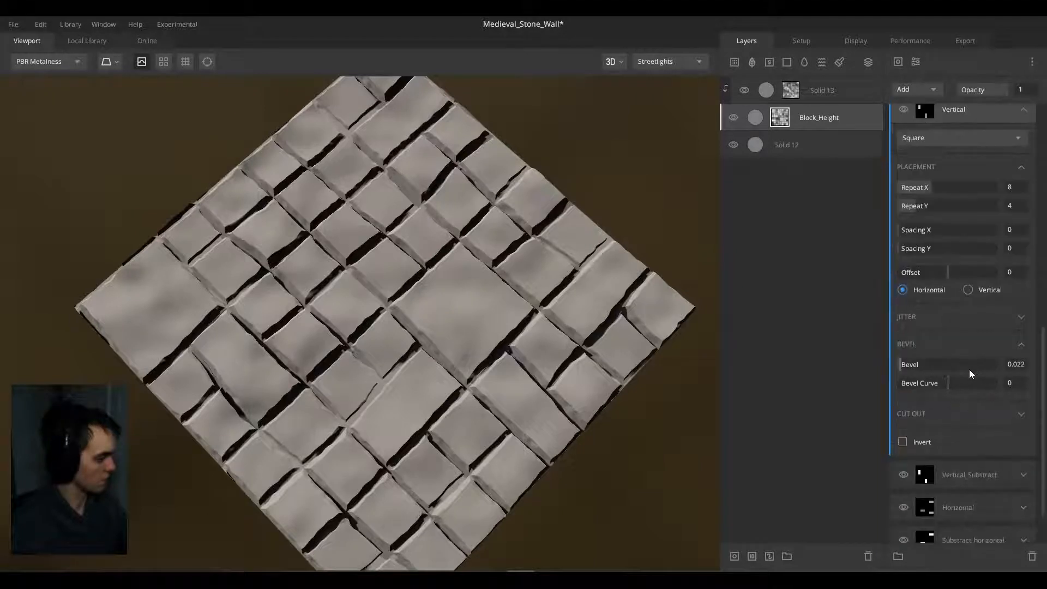
click(1022, 344)
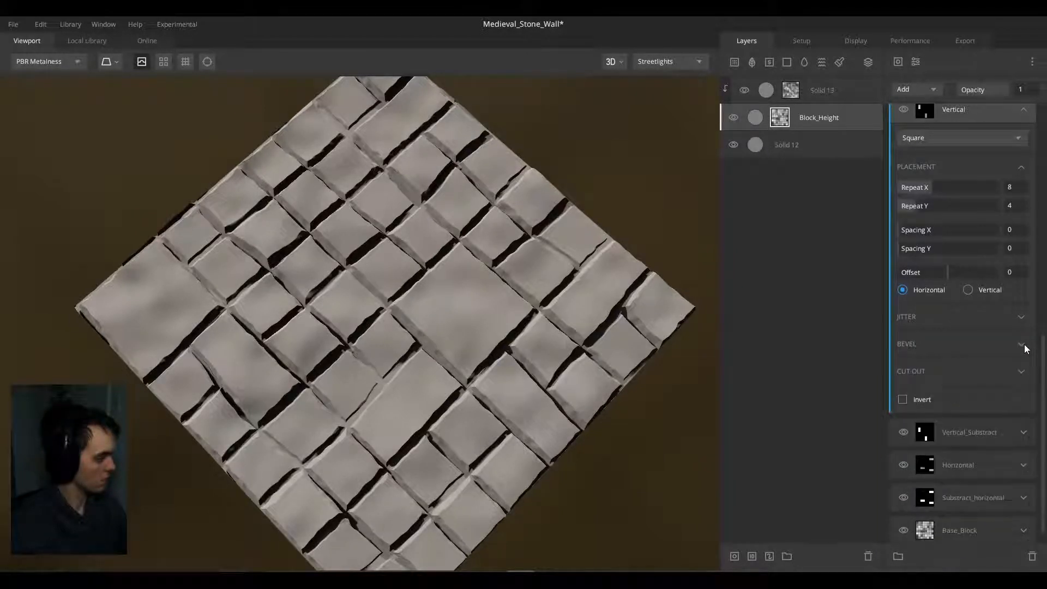
click(1022, 374)
drag(989, 391, 982, 391)
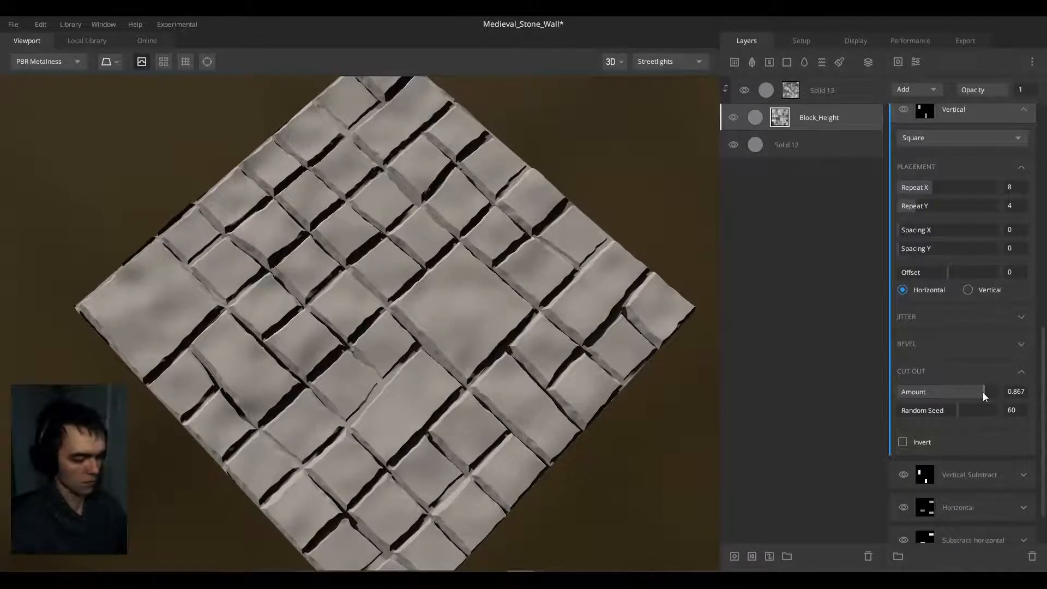
key(m)
key(m)
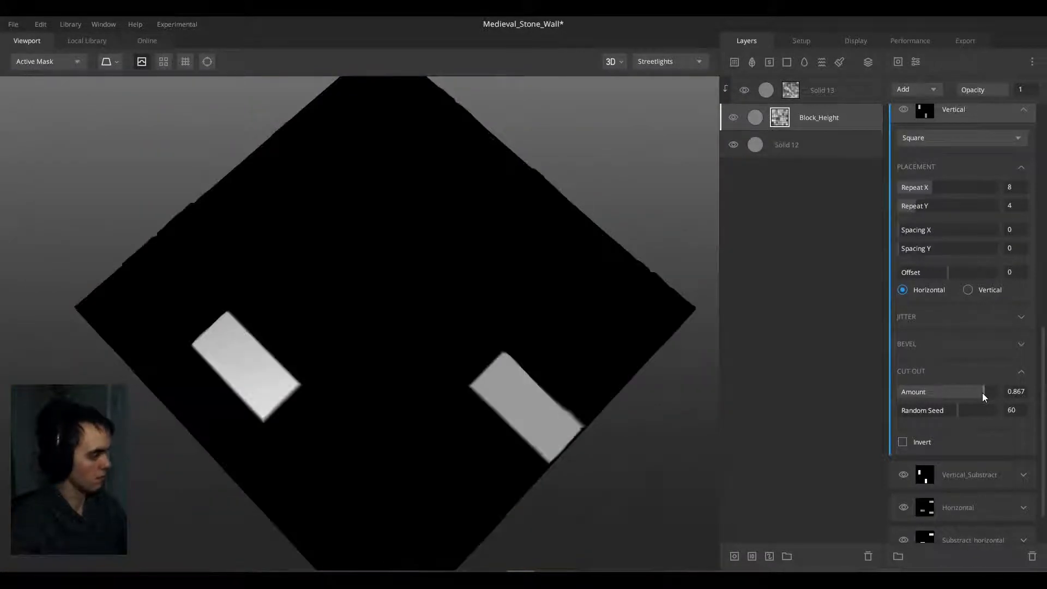
drag(983, 393, 980, 393)
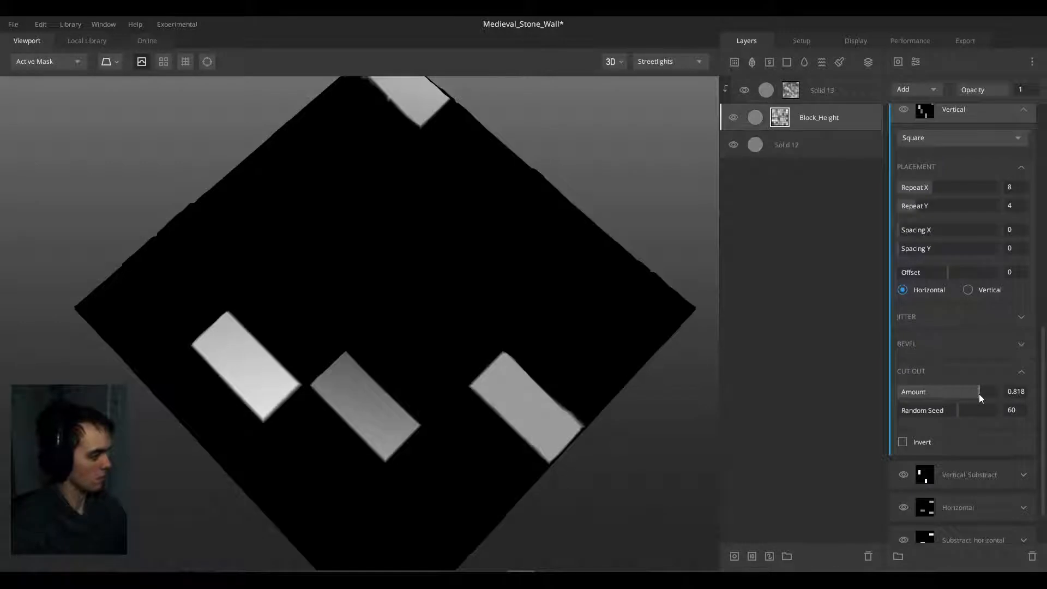
Step: Set the Vertical_Substract component's cut-out amount to 0.818 and check the tall blocks on the plane
scroll(1034, 262, up, 2)
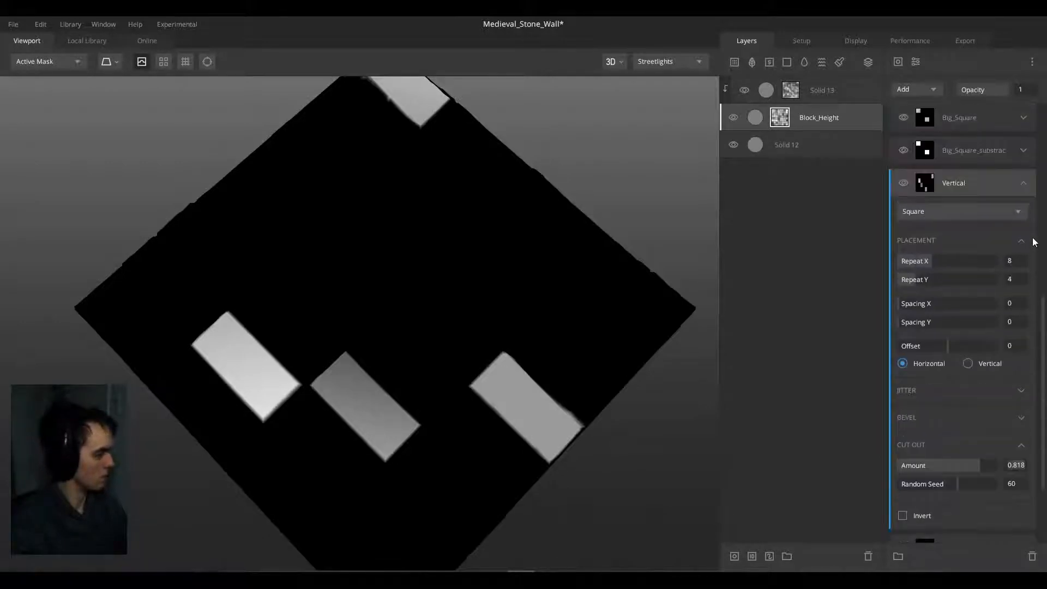
click(1025, 186)
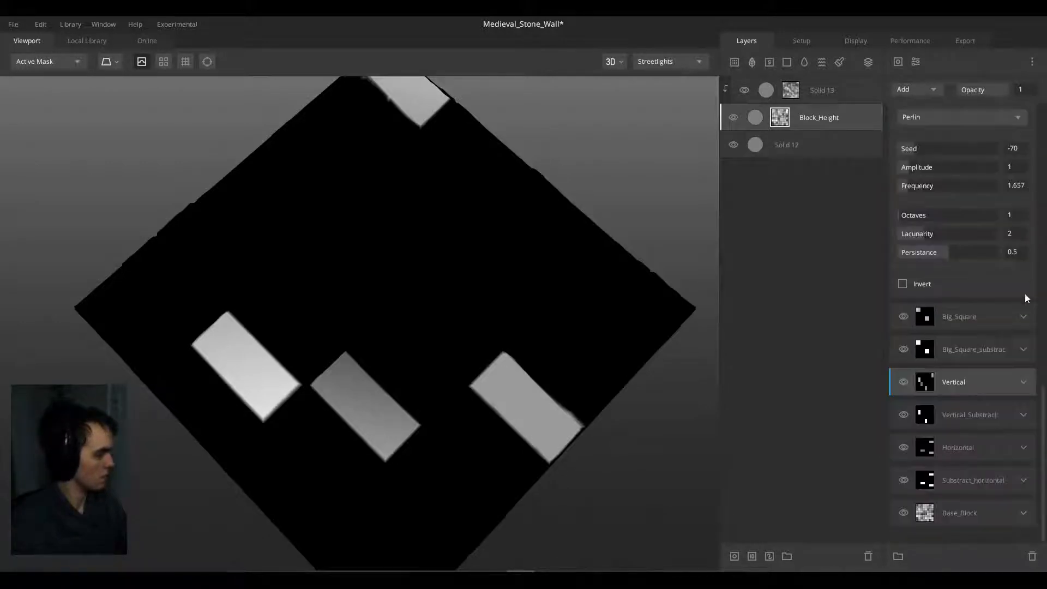
click(1020, 416)
scroll(1014, 416, down, 5)
scroll(1012, 407, down, 2)
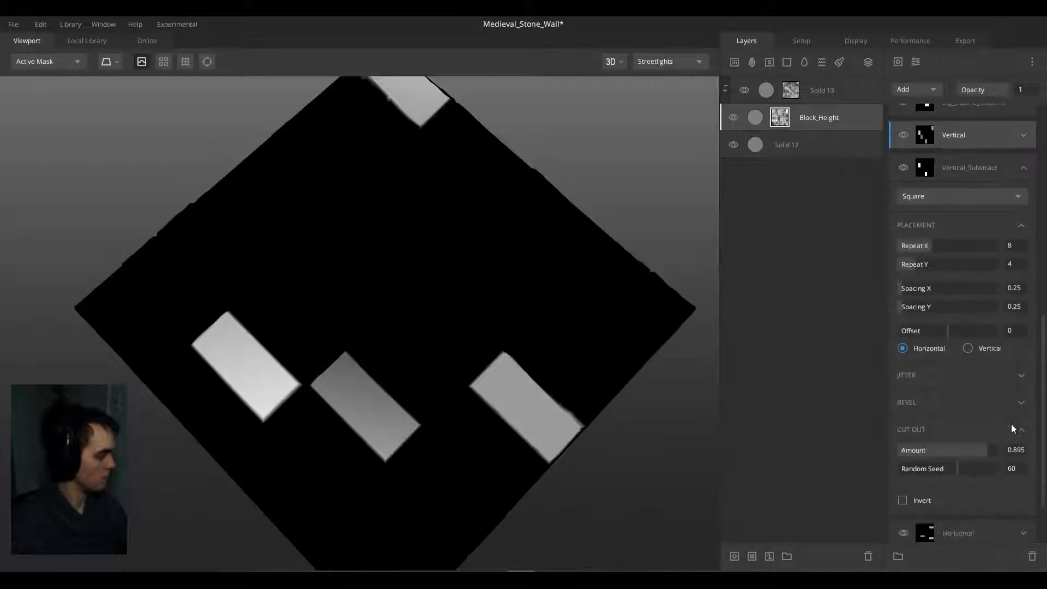
key(Return)
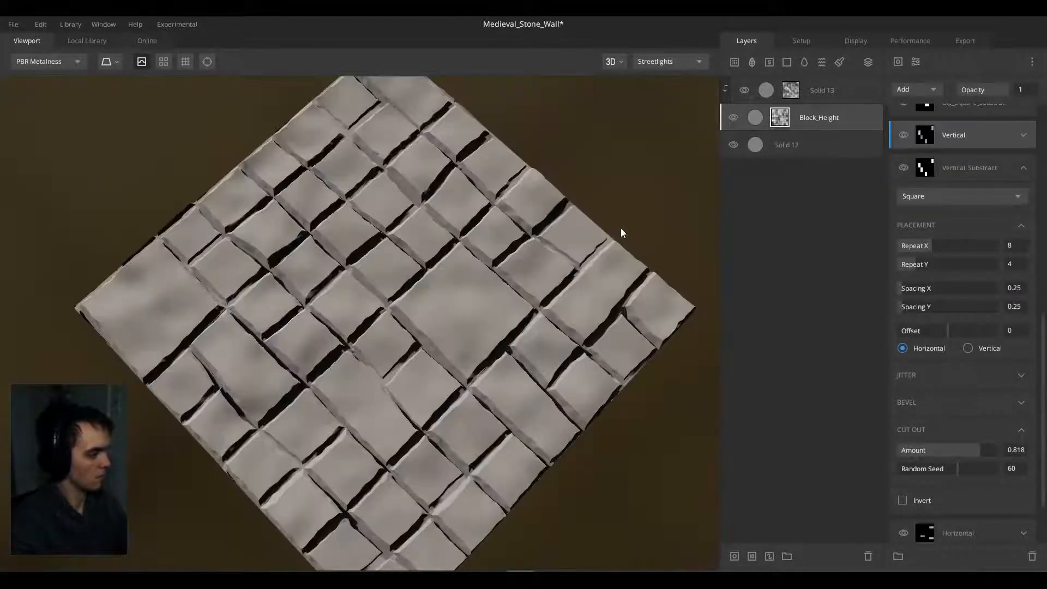
drag(450, 352, 534, 301)
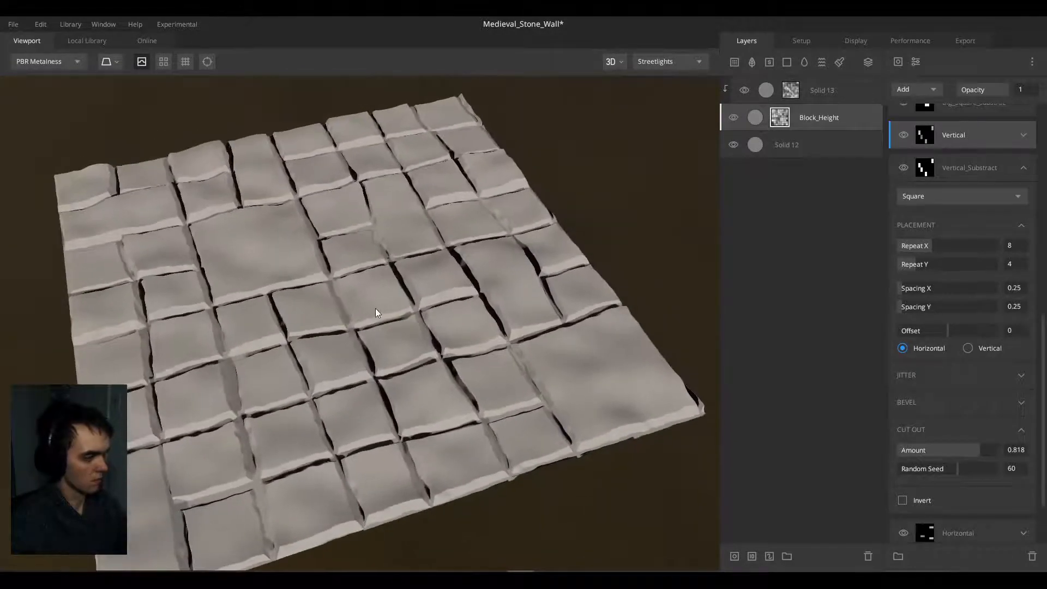
mouse_move(374, 311)
mouse_down()
mouse_move(365, 344)
mouse_move(381, 323)
mouse_up()
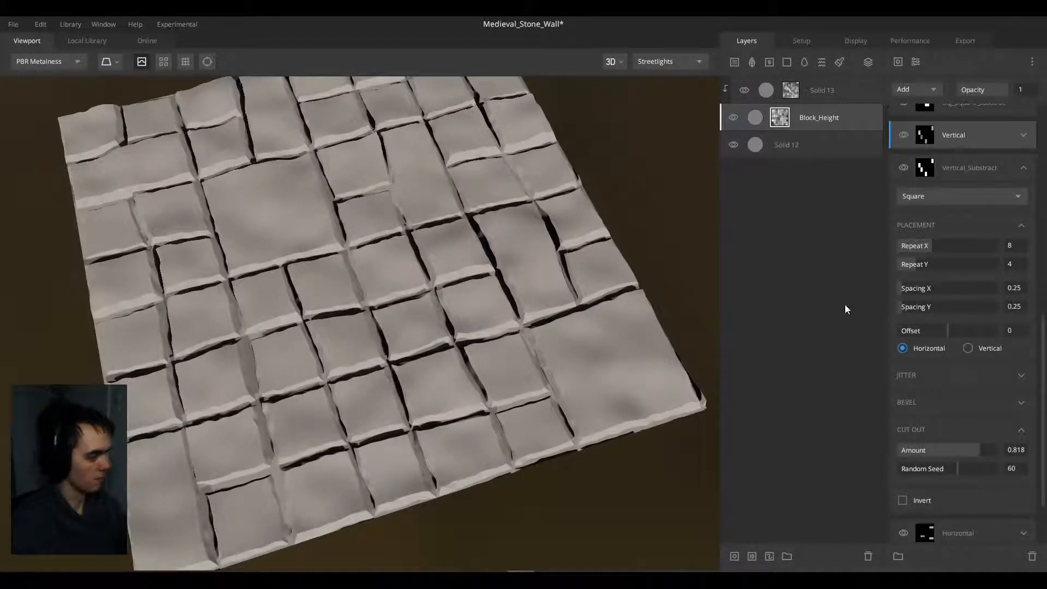
Step: Open the cut-out settings of the Horizontal component and set its amount to 0.829
click(1021, 166)
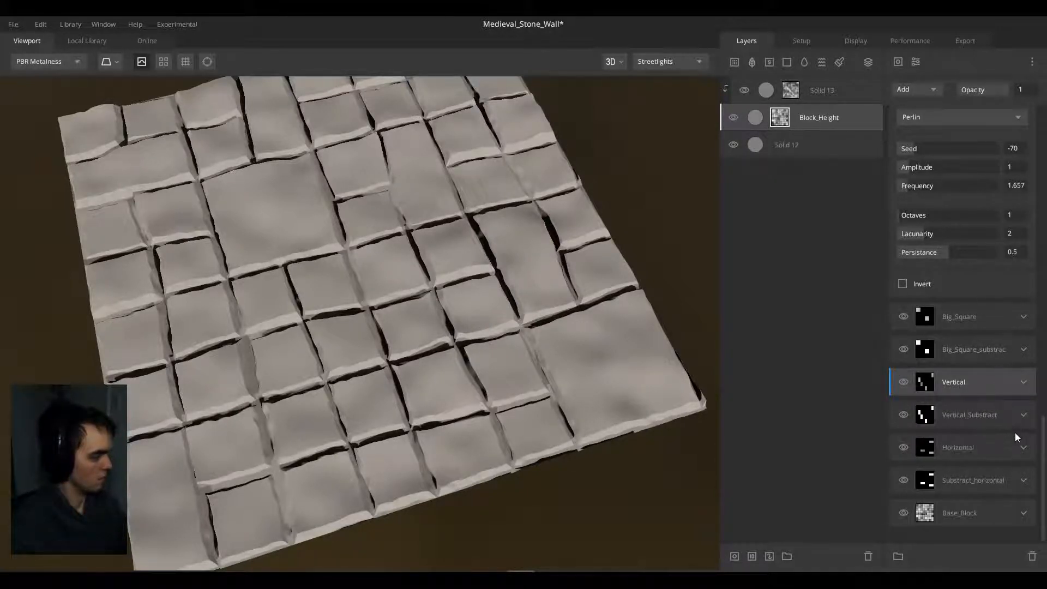
click(1024, 447)
scroll(1007, 446, down, 5)
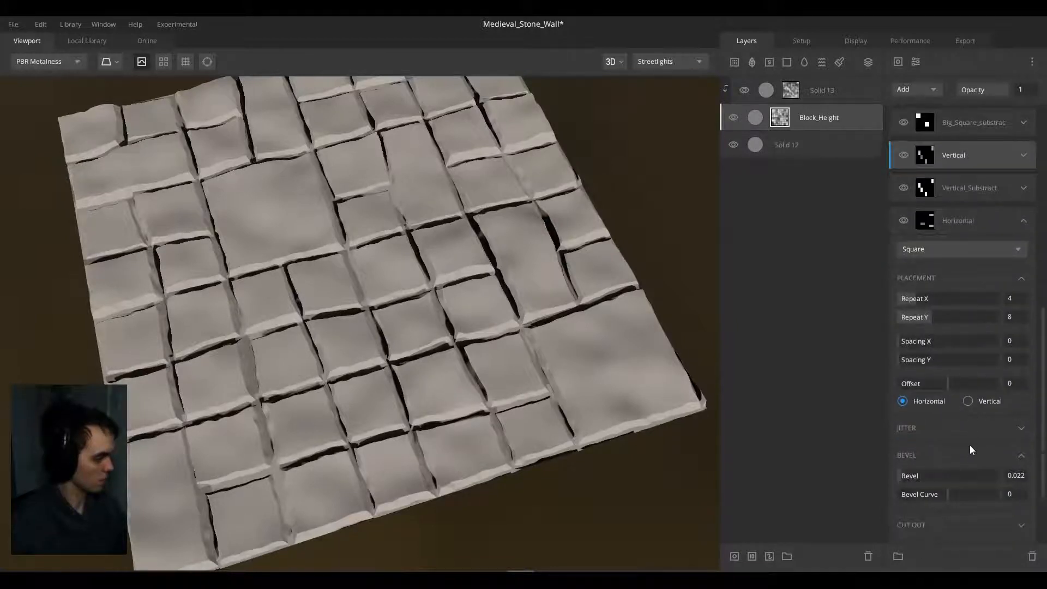
click(1021, 457)
click(1021, 480)
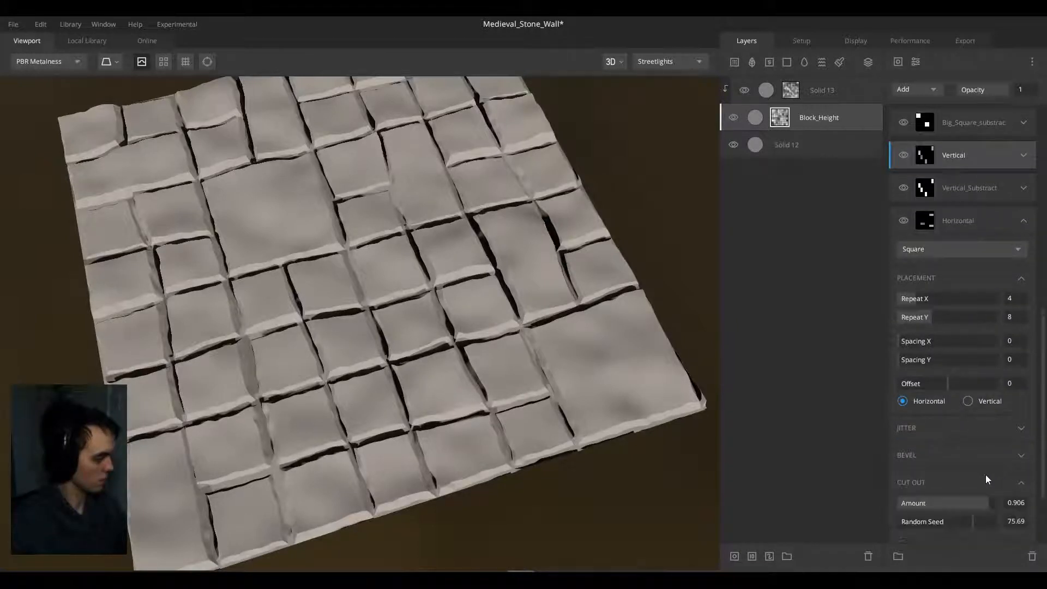
drag(981, 502, 979, 502)
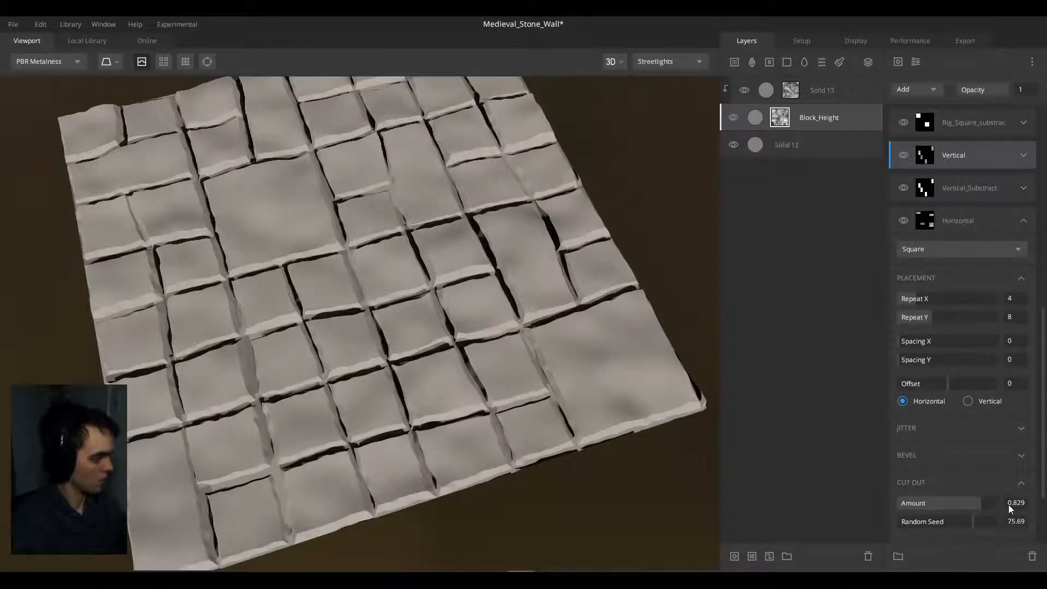
Step: Preview the Horizontal component's active mask and adjust its cut-out amount to 0.845
key(m)
key(m)
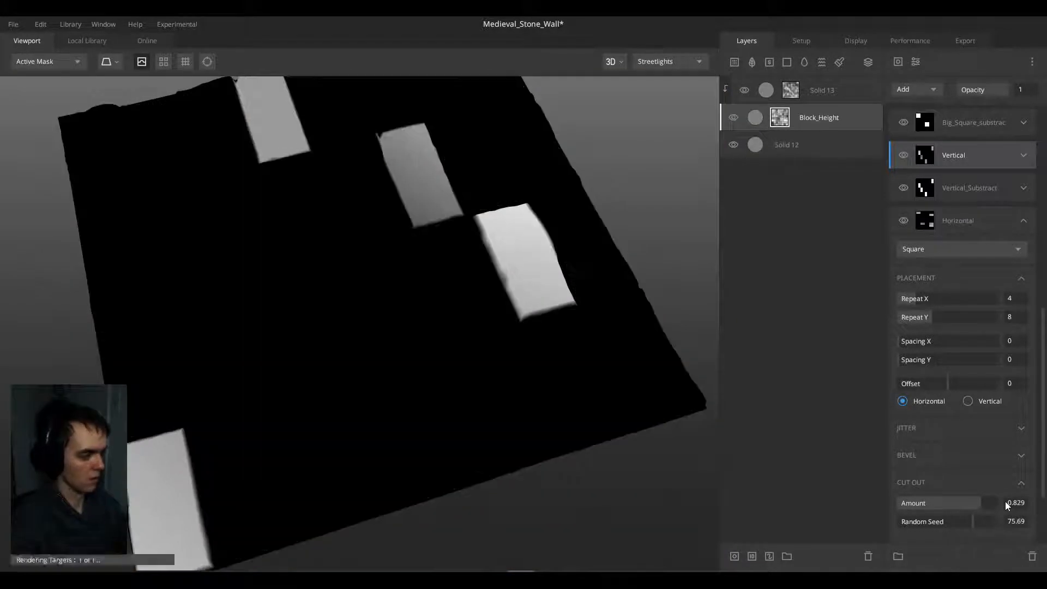
click(981, 505)
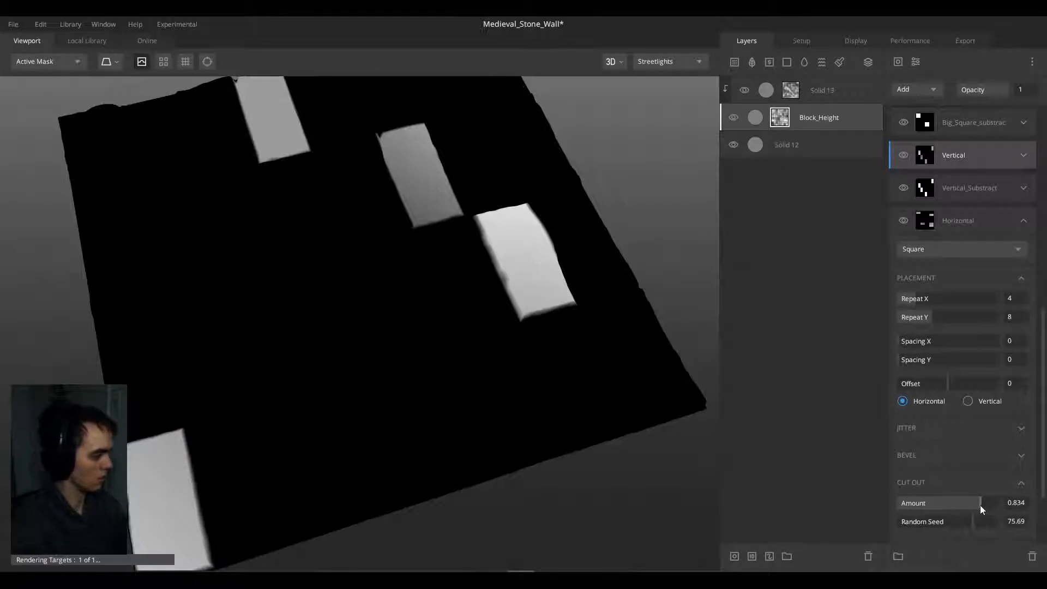
drag(979, 505, 977, 505)
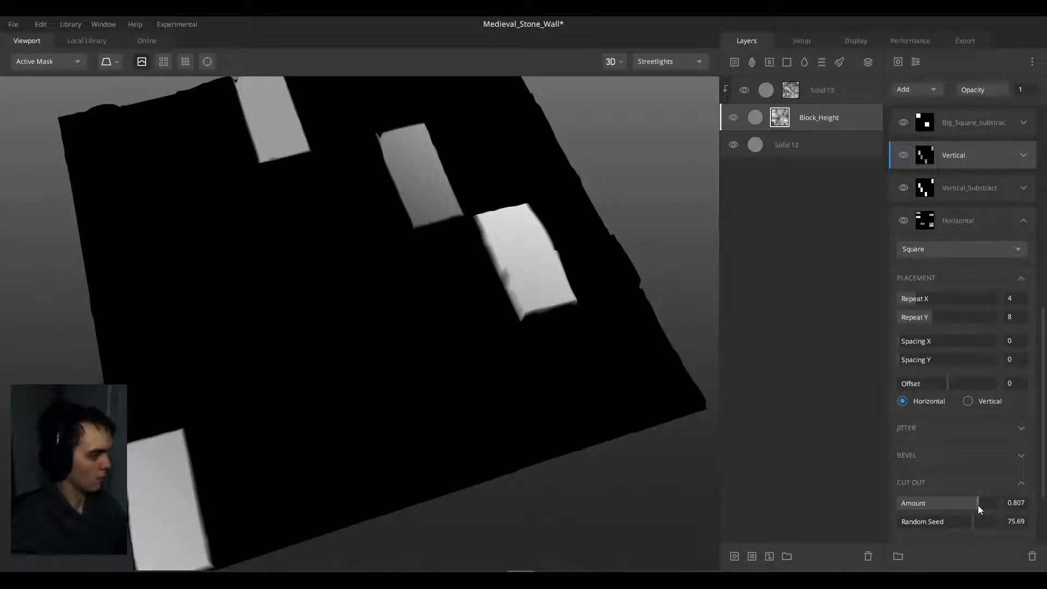
drag(977, 505, 973, 508)
click(986, 230)
drag(979, 504, 983, 505)
drag(538, 318, 434, 349)
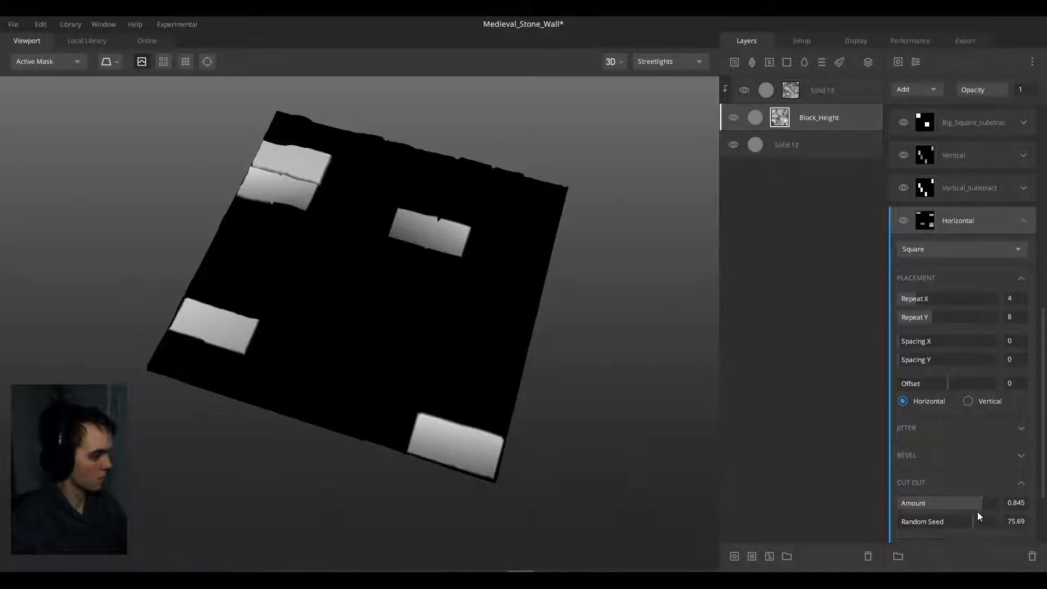
Step: Set the cut-out amount of the Substract_horizontal component in the Block_Height mask to 0.845 and check the stone blocks
scroll(959, 452, down, 3)
click(964, 479)
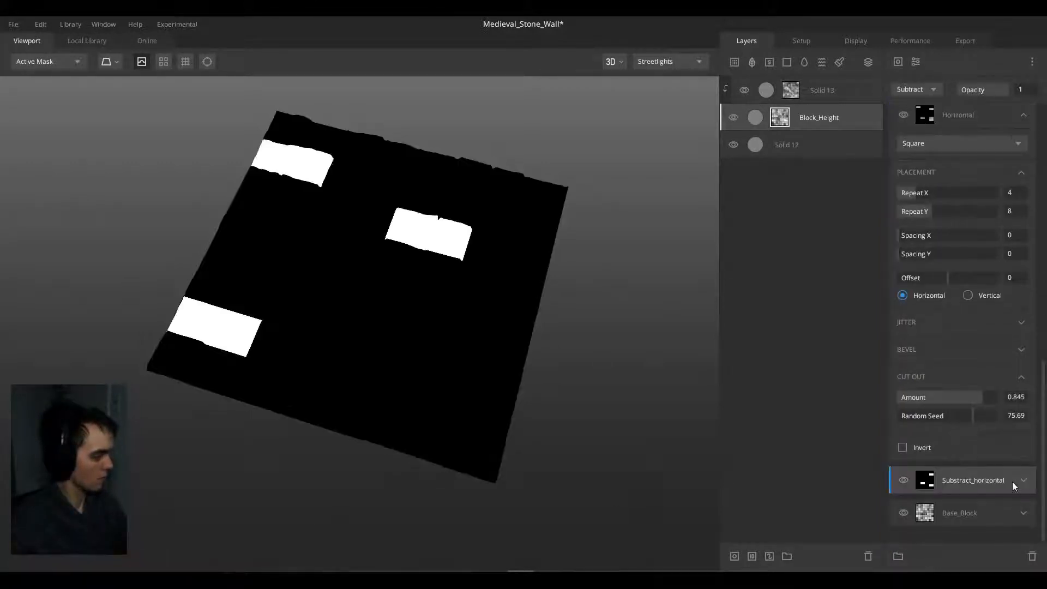
click(1015, 482)
scroll(987, 468, down, 5)
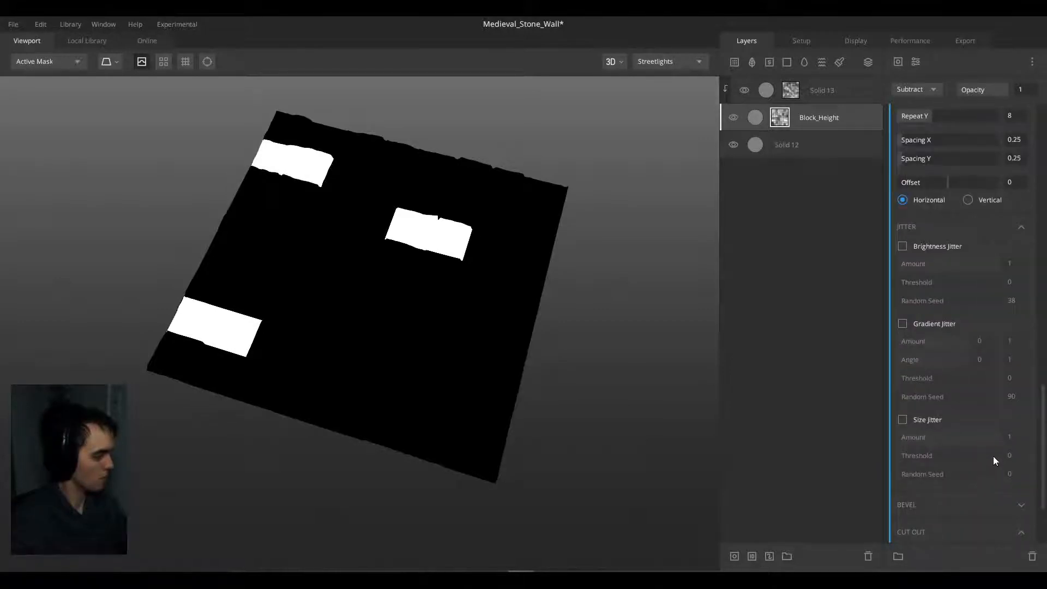
scroll(1020, 328, up, 1)
click(1021, 282)
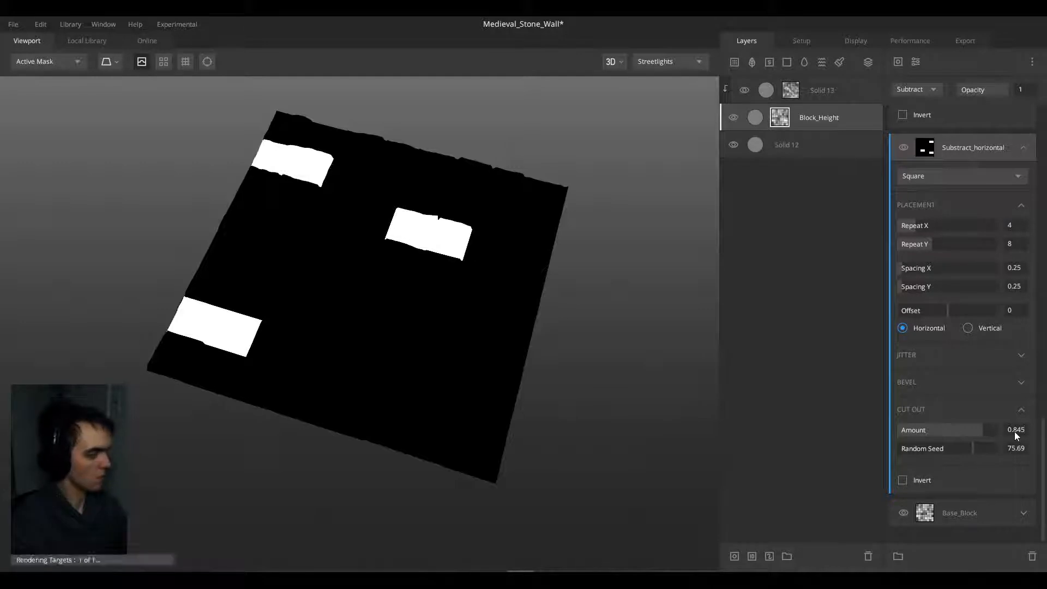
key(Return)
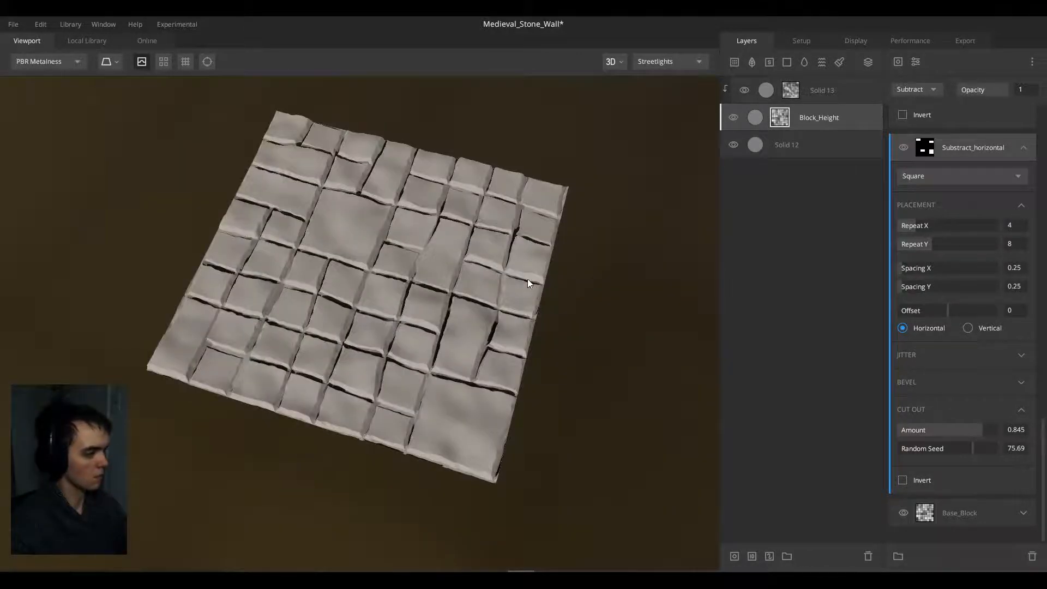
mouse_move(528, 279)
mouse_down()
mouse_move(407, 260)
mouse_move(565, 247)
mouse_move(515, 290)
mouse_move(434, 316)
mouse_move(194, 299)
mouse_move(289, 304)
mouse_move(402, 241)
mouse_move(387, 269)
mouse_move(349, 260)
mouse_move(322, 300)
mouse_move(375, 284)
mouse_move(362, 259)
mouse_move(352, 303)
mouse_move(493, 236)
mouse_move(298, 210)
mouse_move(362, 258)
mouse_move(266, 247)
mouse_move(456, 292)
mouse_move(507, 278)
mouse_up()
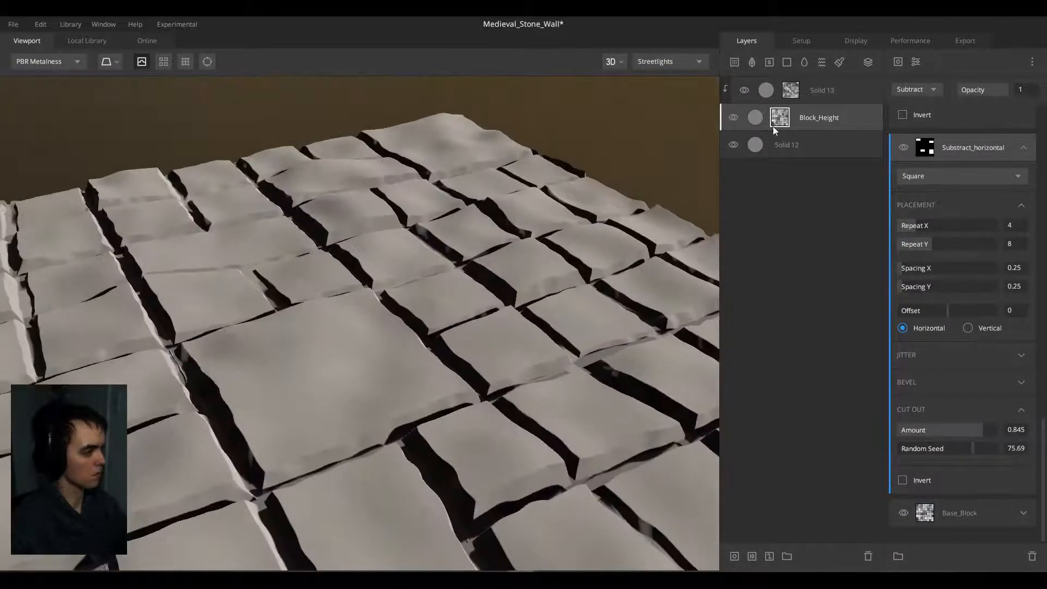
Step: Open the noise mask of the Solid 13 layer and view the block surfaces up close
click(791, 92)
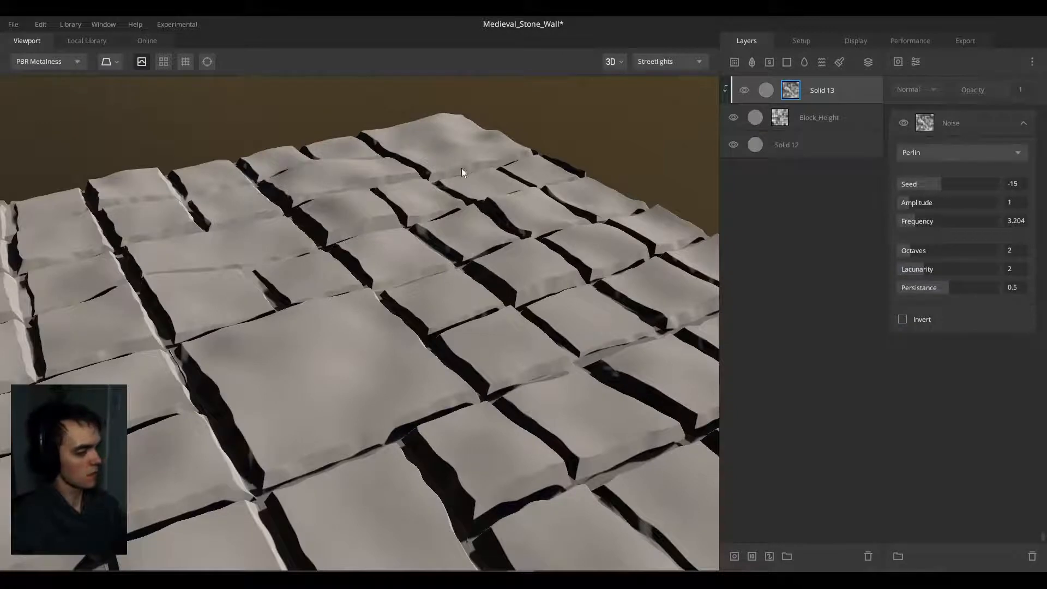
drag(461, 169, 349, 170)
drag(449, 282, 468, 265)
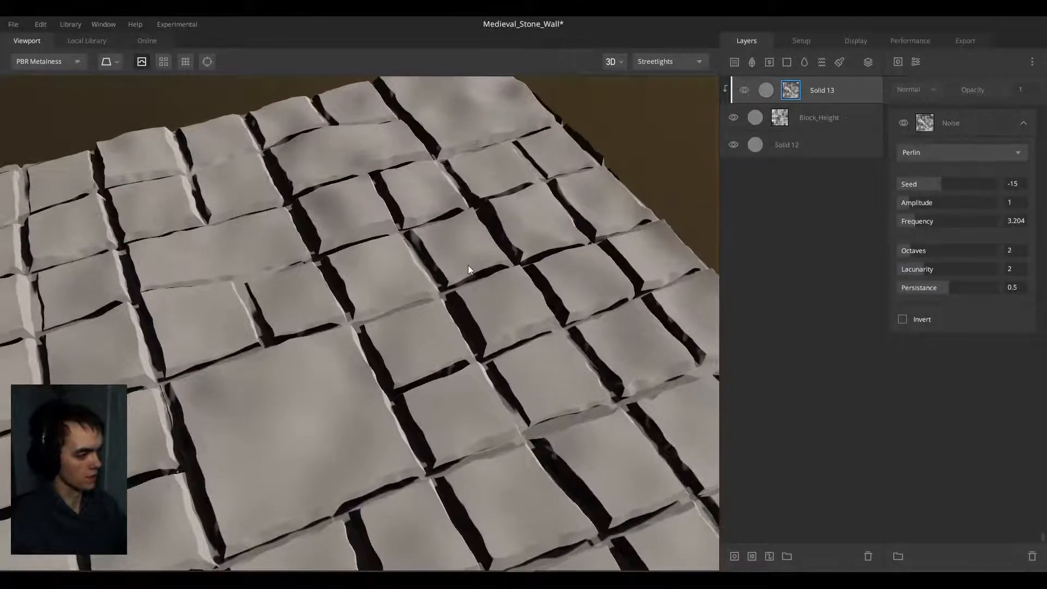
Step: Try a Brightness/Contrast modifier with contrast 2.652 on the Solid 13 mask and delete it
click(916, 62)
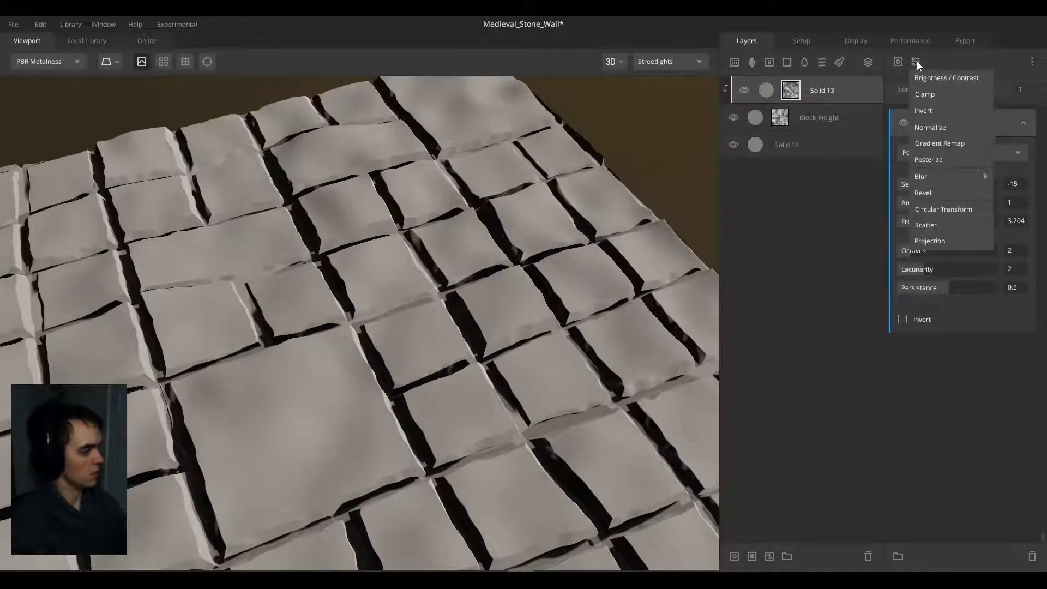
click(934, 77)
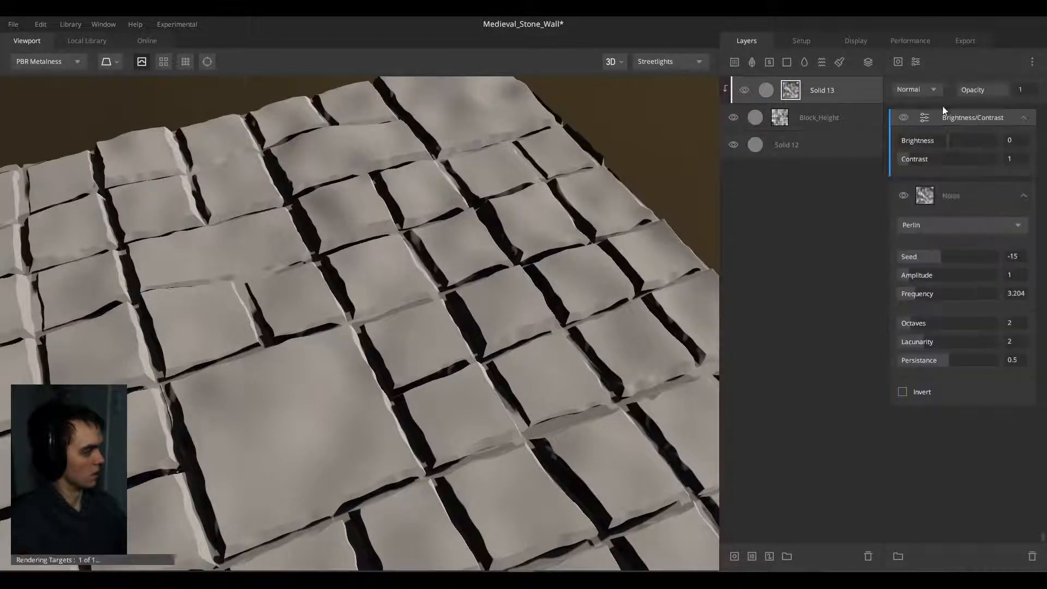
drag(949, 159, 926, 157)
alt+click(951, 117)
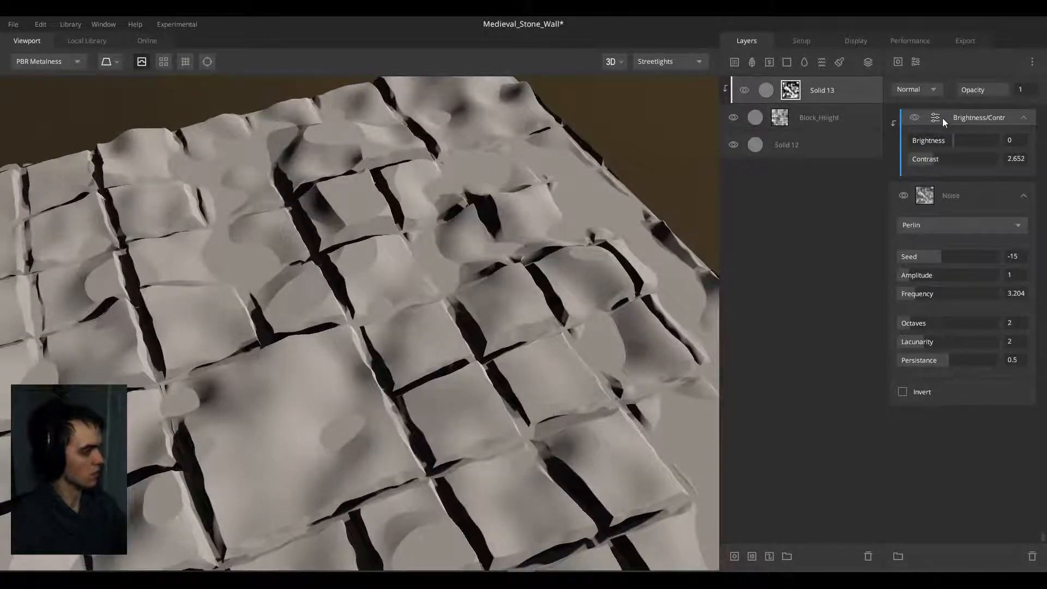
key(Delete)
Step: Add a Clamp modifier to the Solid 13 noise mask and limit its range to 0.217–0.528 while previewing the layer mask
click(915, 62)
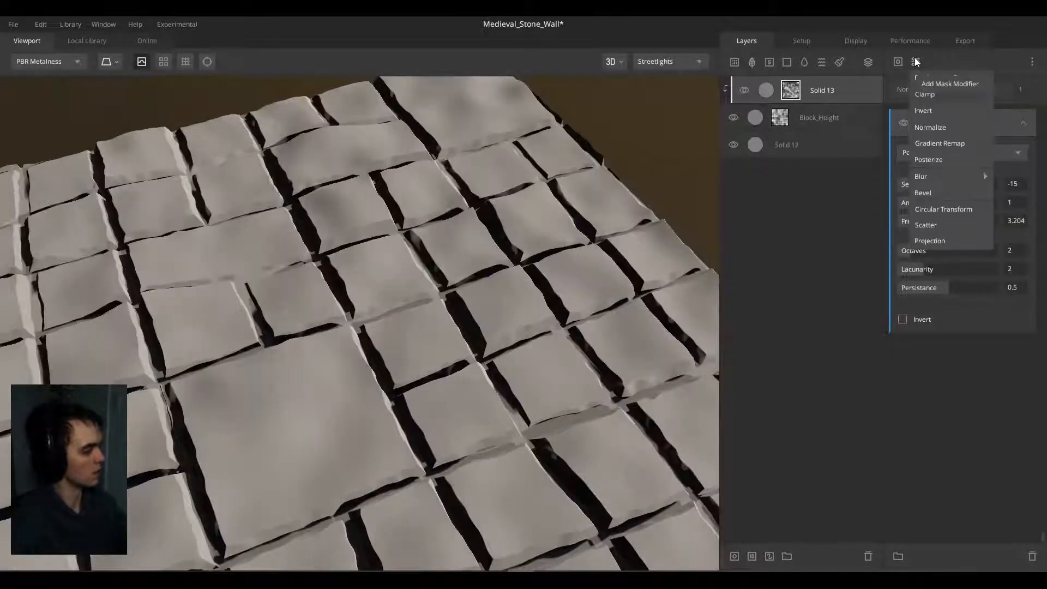
click(927, 96)
mouse_move(958, 140)
mouse_down()
mouse_move(932, 143)
mouse_move(940, 143)
mouse_up()
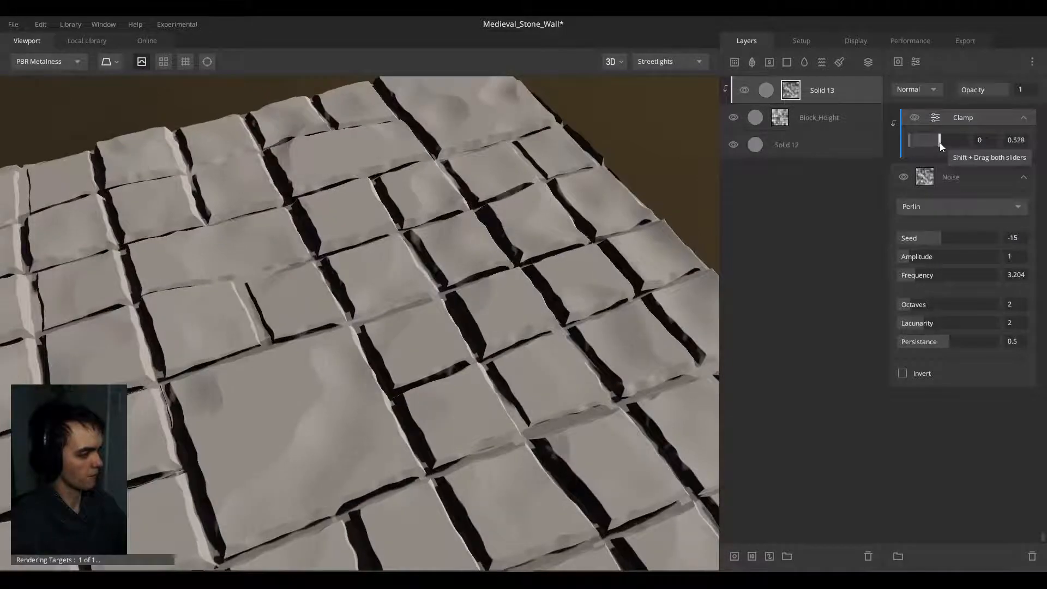
drag(669, 302, 445, 237)
drag(911, 145, 921, 142)
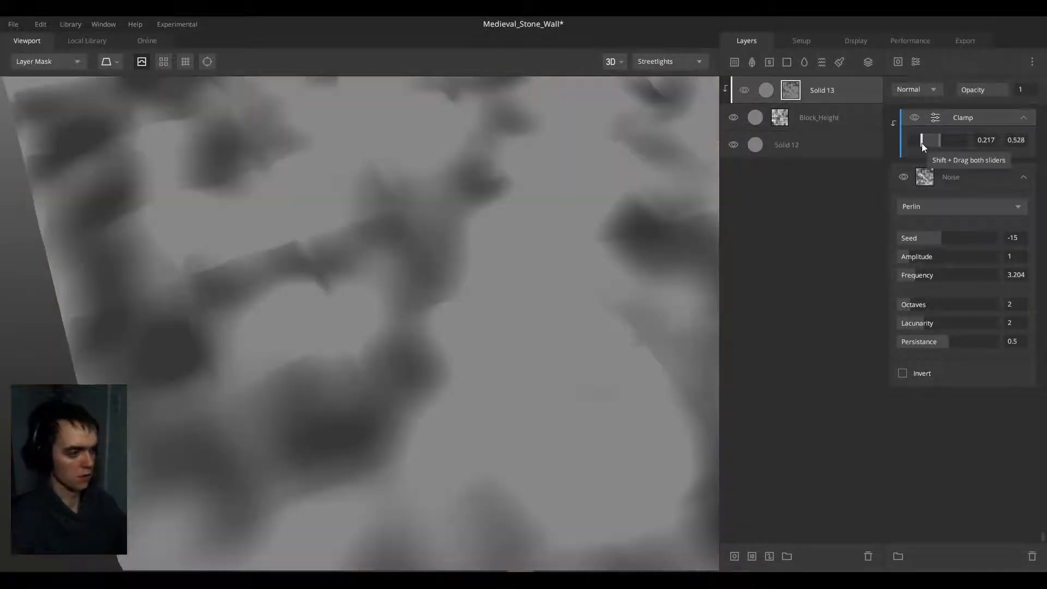
drag(476, 185, 456, 270)
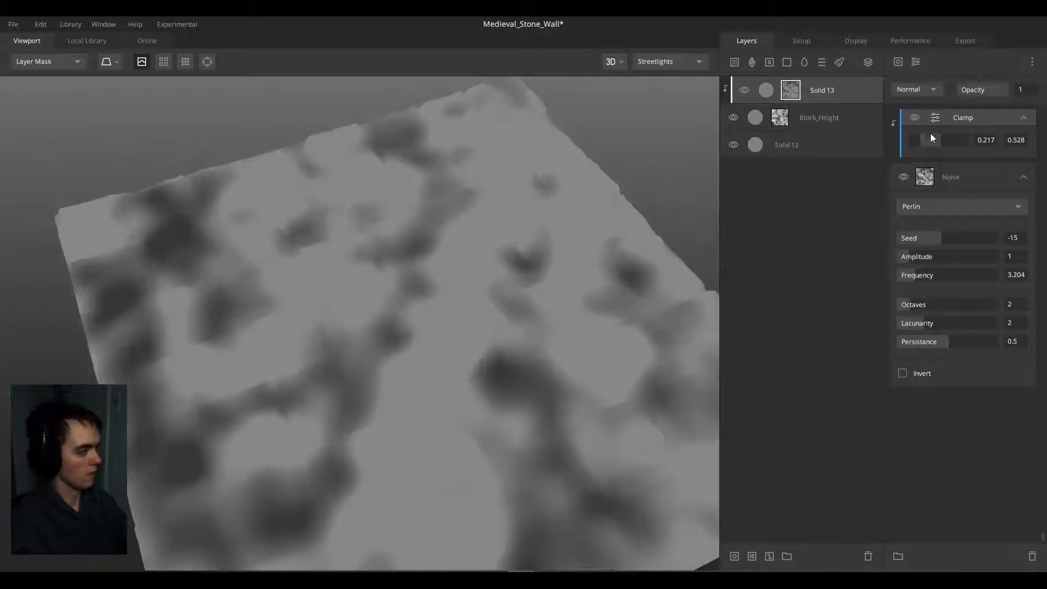
Step: Reset the Clamp range to the full 0–1 while previewing the layer mask
drag(931, 139, 962, 140)
drag(885, 147, 842, 142)
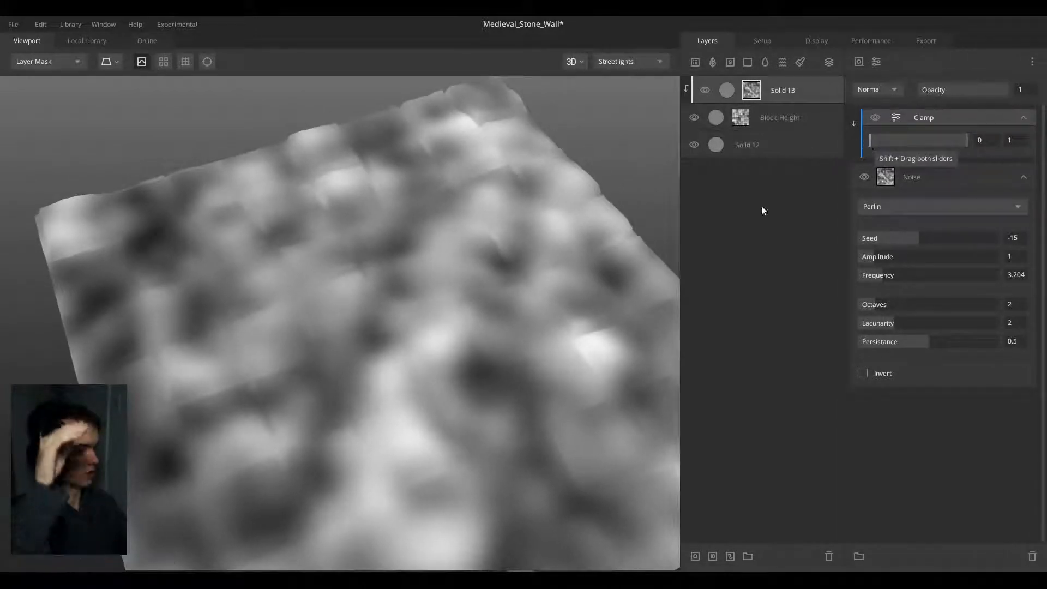
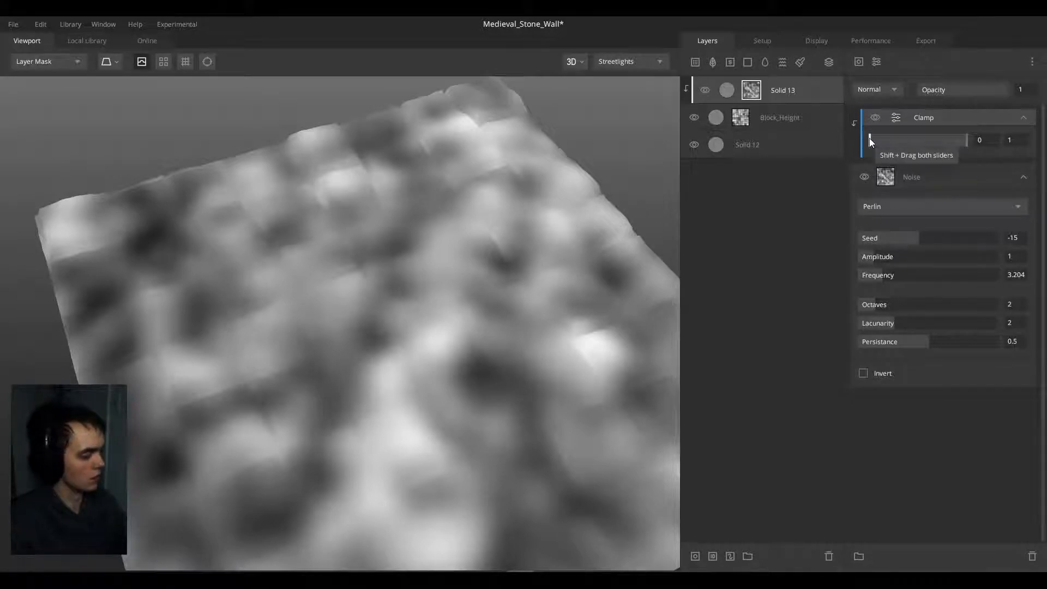
drag(869, 138, 842, 152)
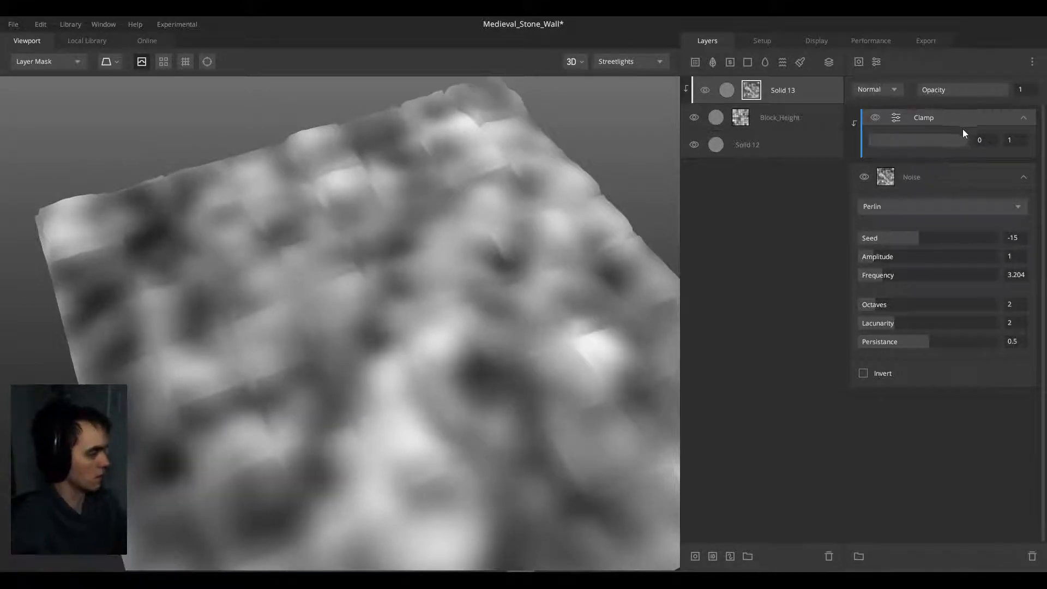
Step: Lower the Clamp's upper limit to 0.64, keep the lower limit at 0, and inspect the flattened block tops
drag(967, 139, 931, 146)
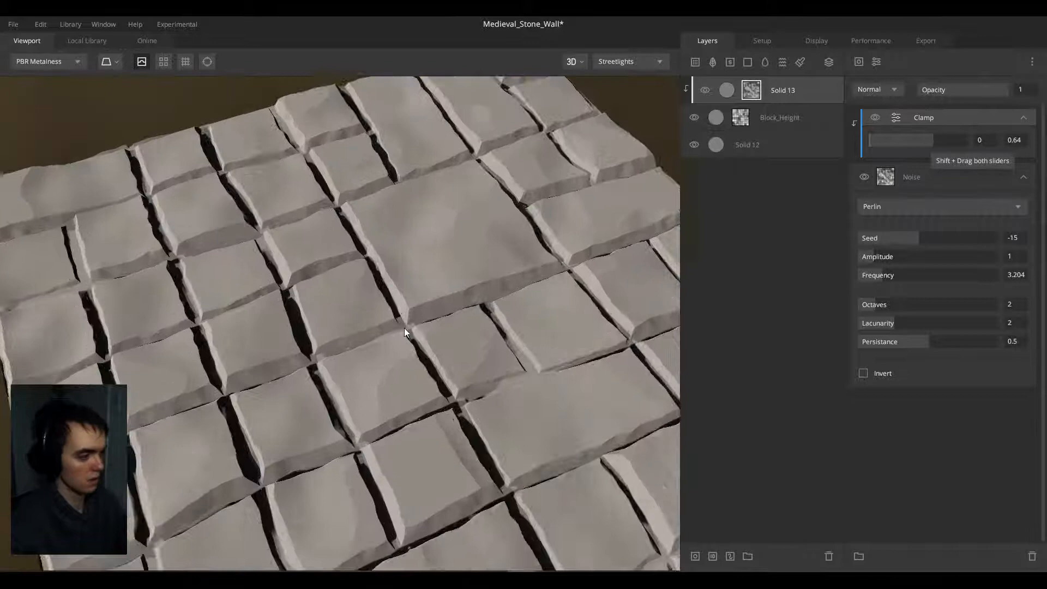
drag(404, 328, 385, 205)
mouse_move(427, 237)
mouse_down()
mouse_move(178, 210)
mouse_move(367, 189)
mouse_move(459, 195)
mouse_up()
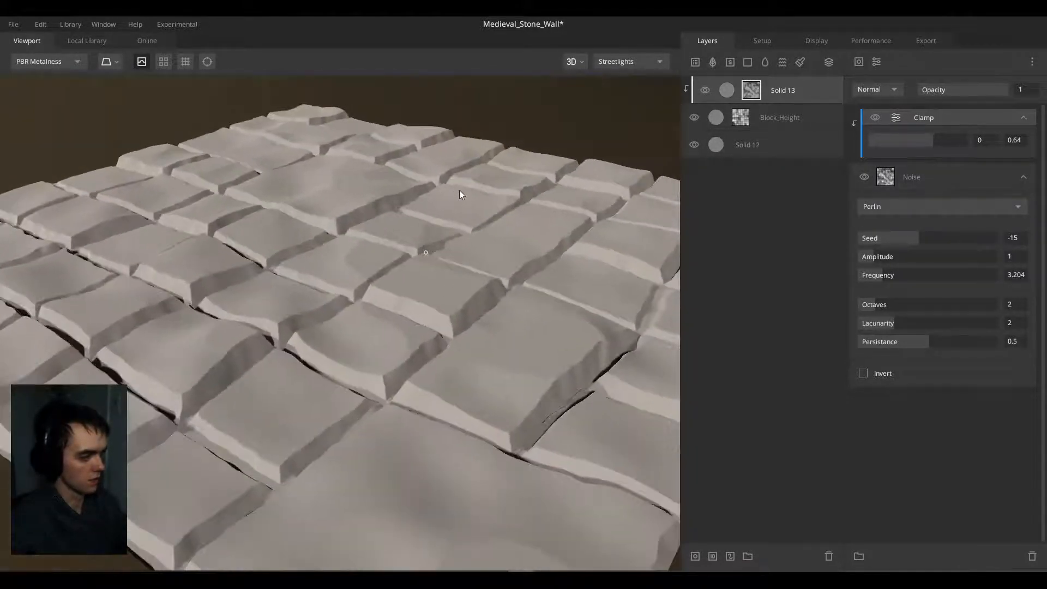
drag(867, 139, 841, 139)
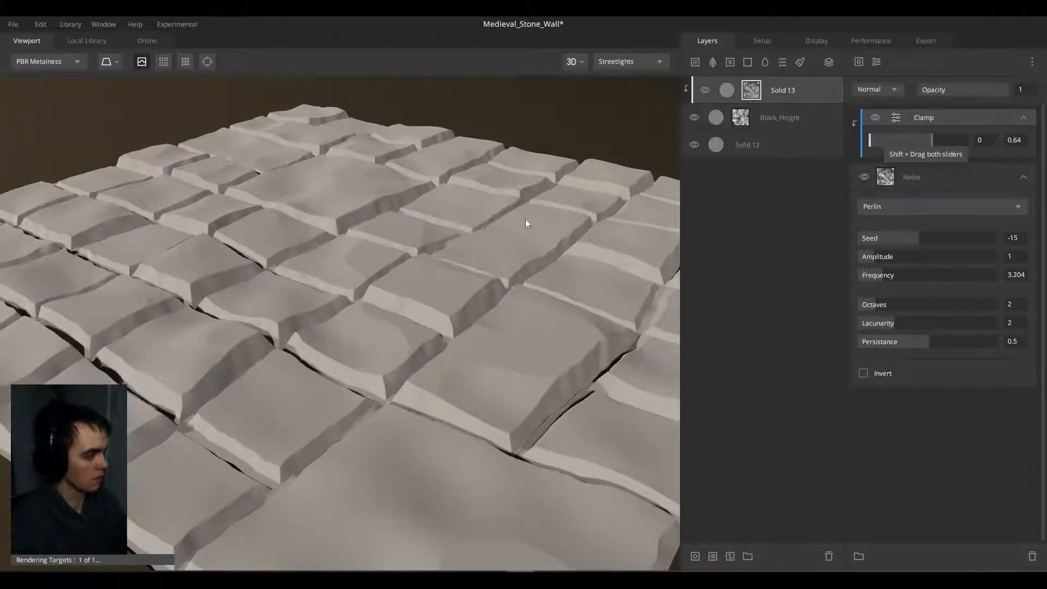
drag(436, 264, 326, 352)
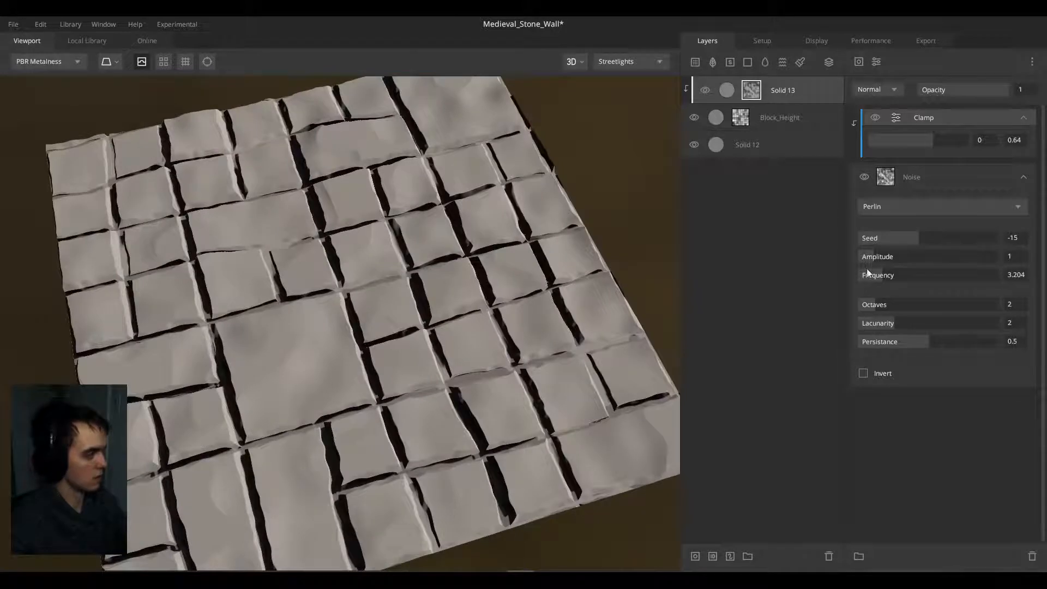
Step: Reduce the Perlin noise octaves to 1 and raise the Clamp's lower limit to 0.287
drag(882, 304, 859, 302)
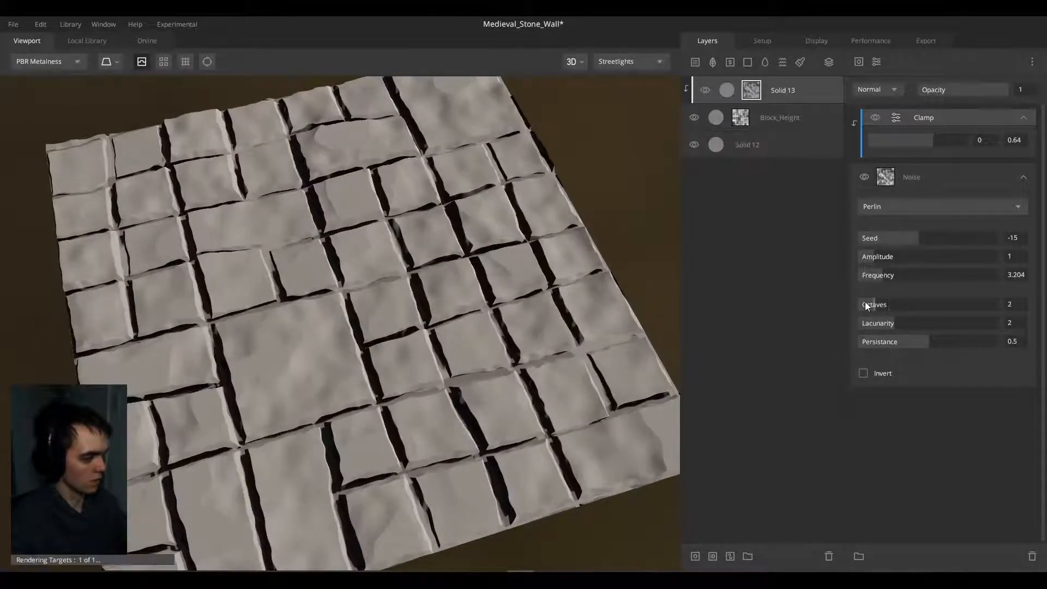
scroll(417, 302, up, 3)
drag(417, 302, 437, 234)
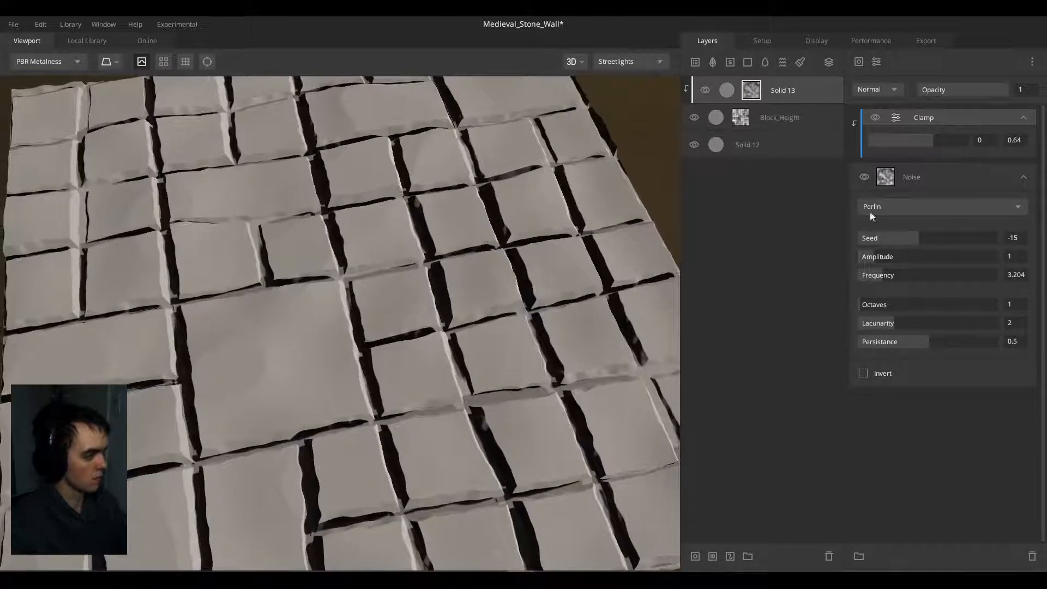
drag(878, 141, 898, 140)
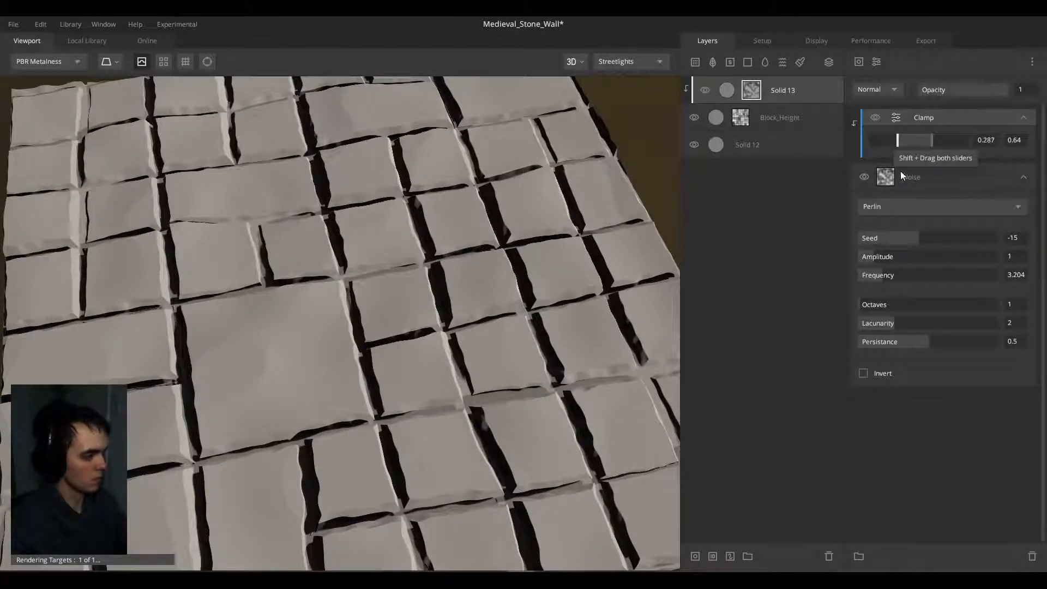
Step: Compare the noise at 2 octaves, return it to 1, and review the whole wall
click(873, 305)
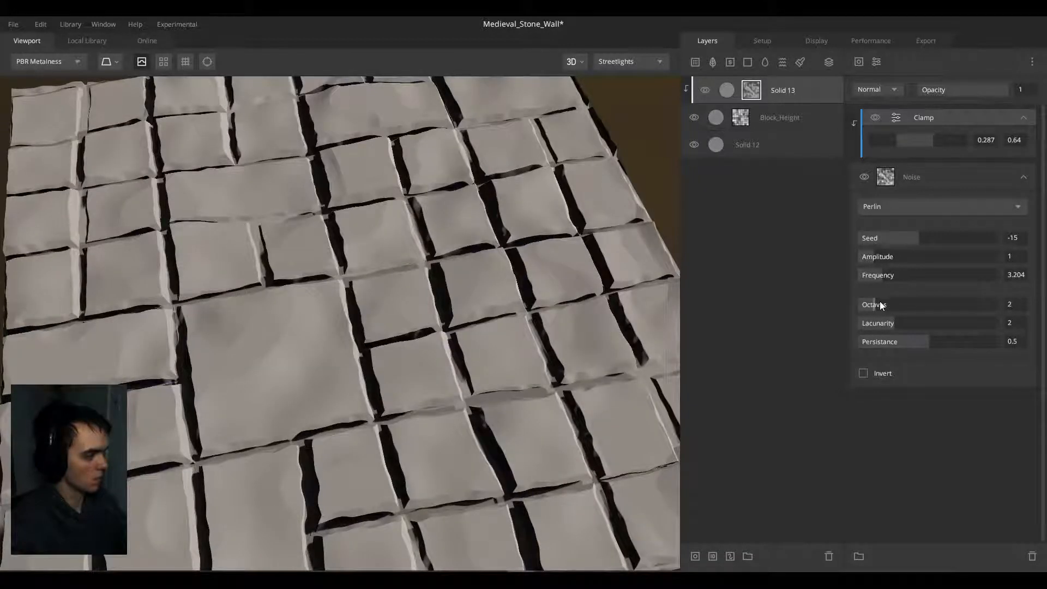
drag(910, 299, 809, 300)
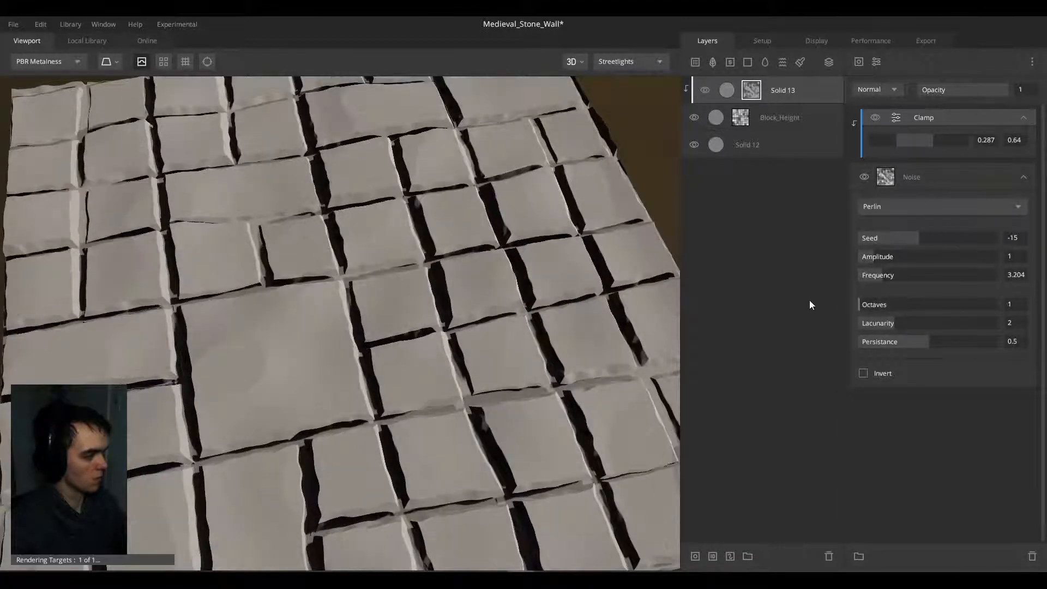
scroll(523, 245, down, 5)
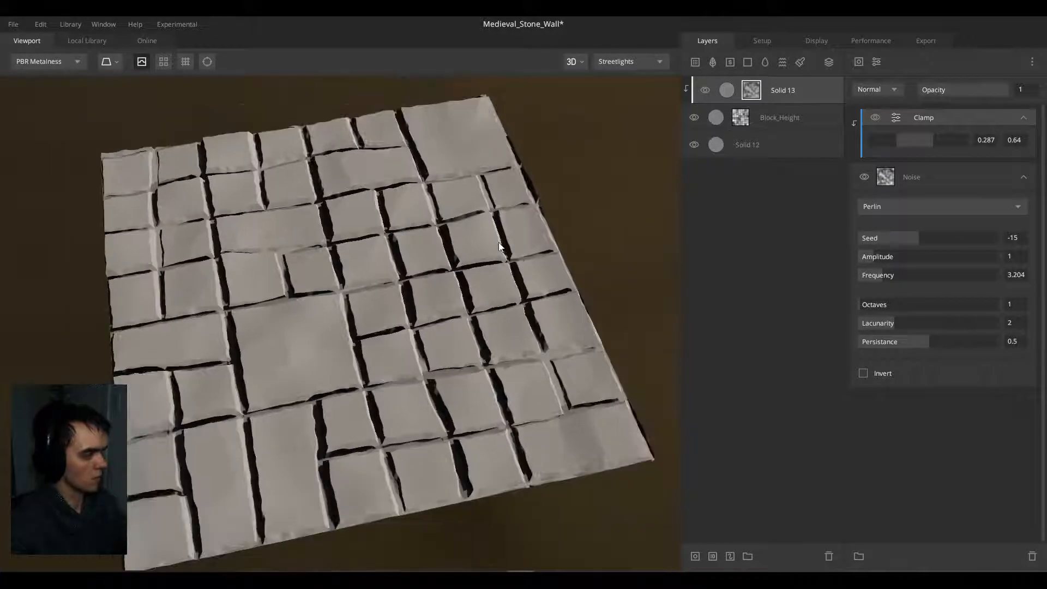
drag(500, 246, 613, 211)
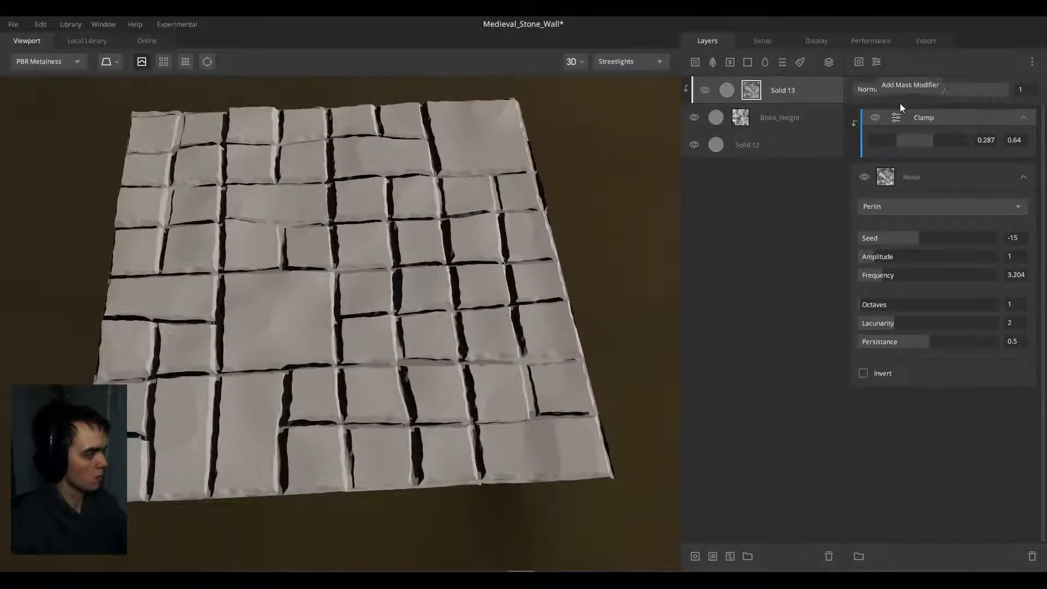
Step: Try 2 octaves and a lacunarity of 2.646 on the Noise component, undo both changes, and review the plane
click(869, 184)
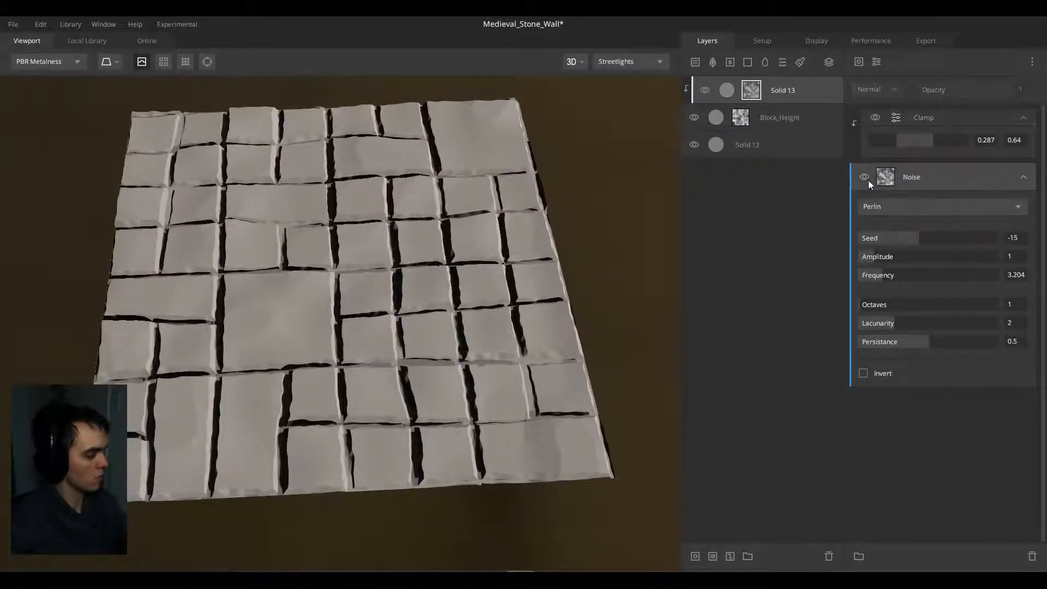
scroll(378, 221, up, 10)
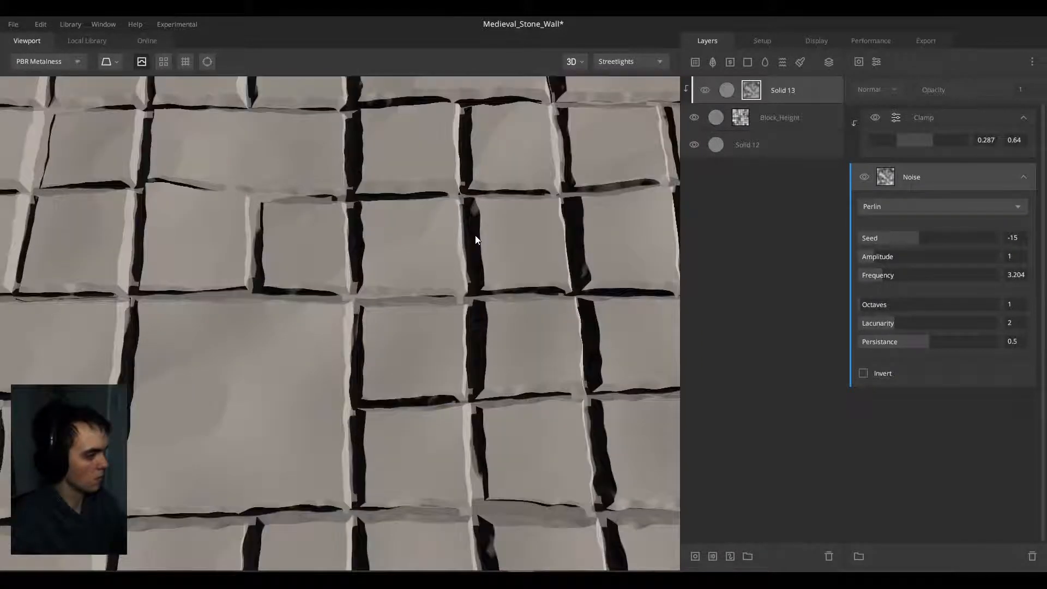
drag(475, 234, 679, 270)
click(873, 303)
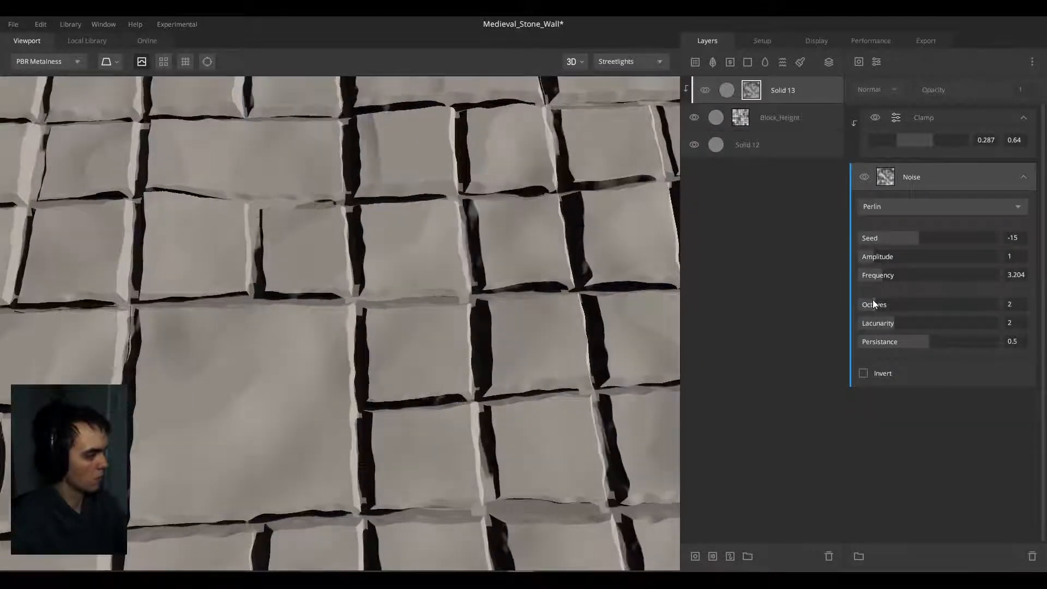
drag(898, 322, 939, 320)
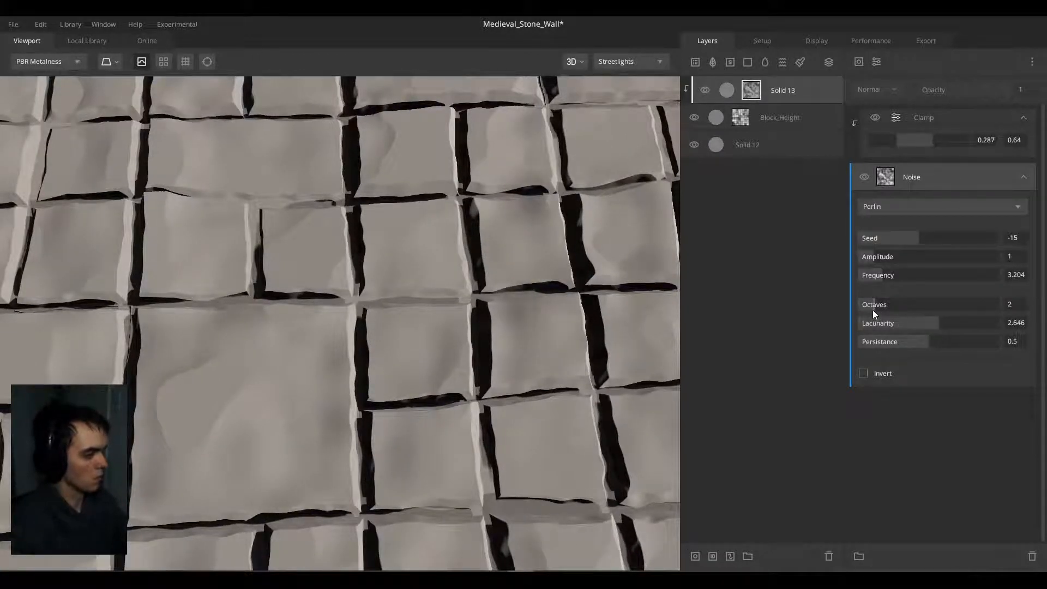
key(ctrl+z)
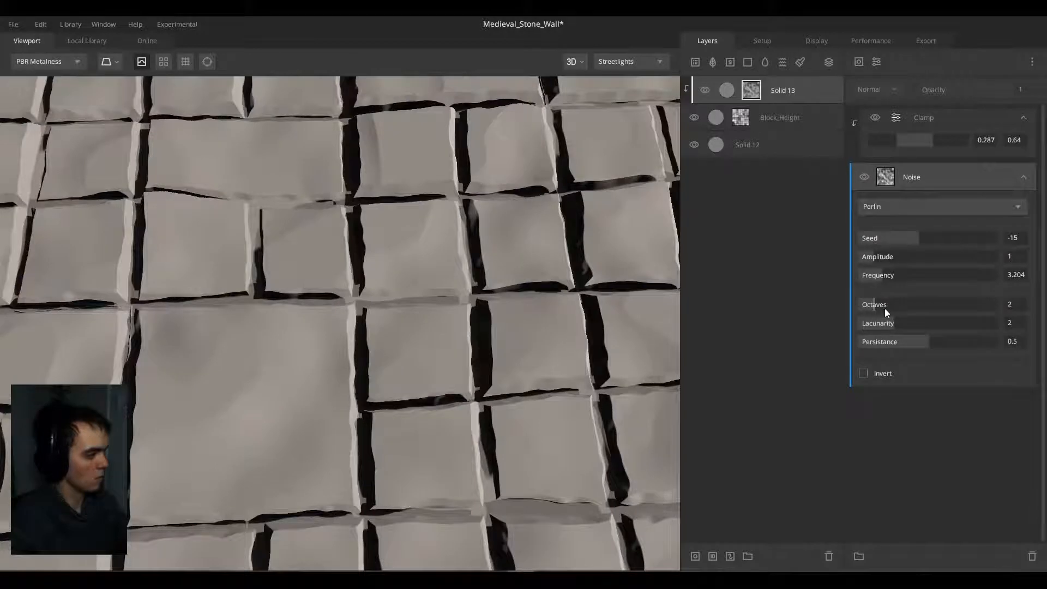
key(ctrl+z)
scroll(431, 287, down, 5)
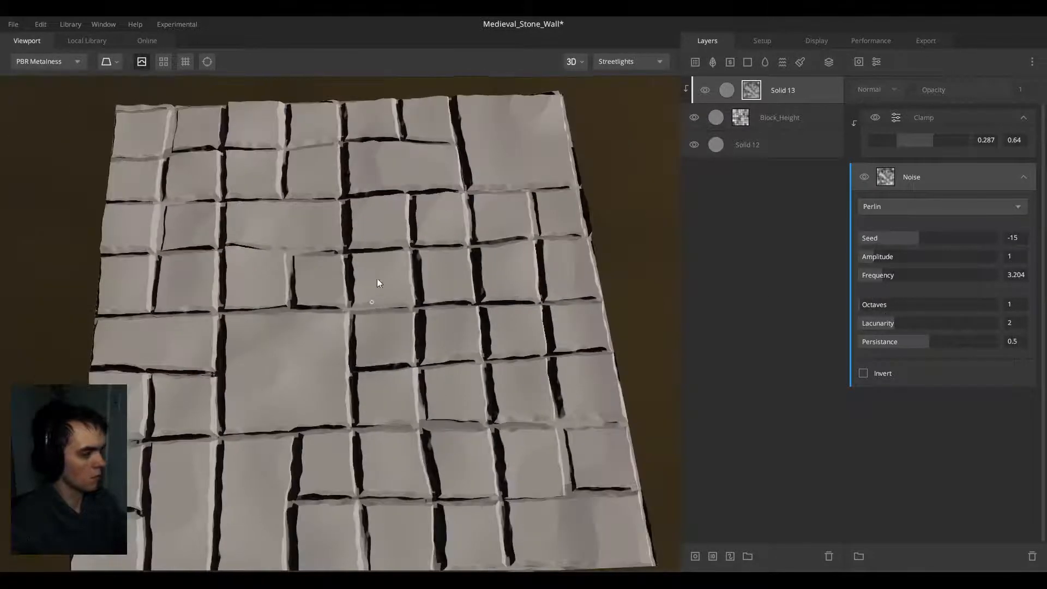
drag(377, 281, 398, 246)
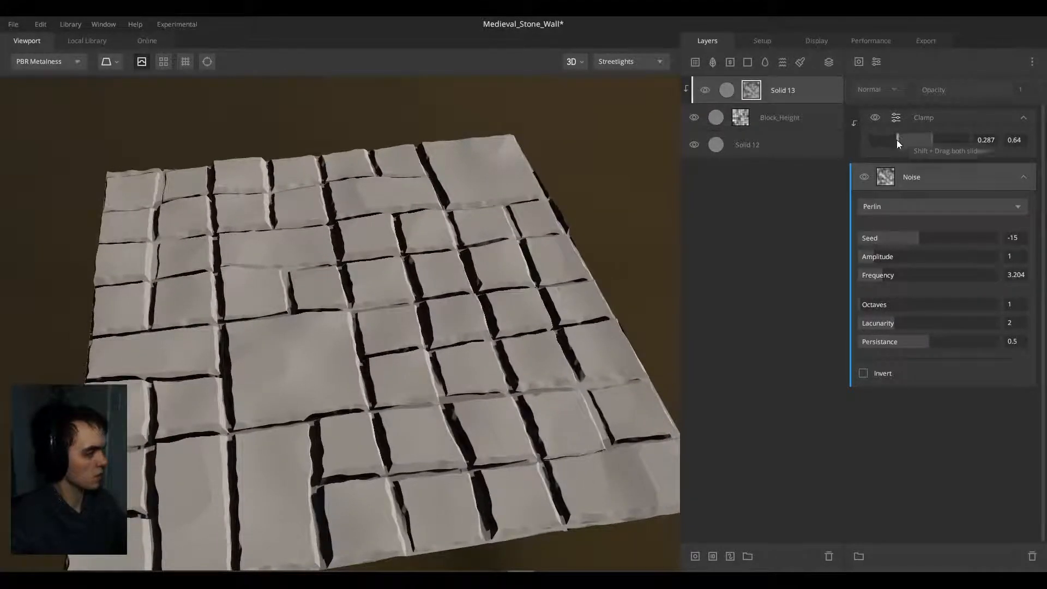
Step: Return the Clamp's lower limit to 0 and add a second Perlin noise above the Clamp in Solid 13's mask stack
drag(896, 140, 760, 144)
drag(450, 273, 613, 260)
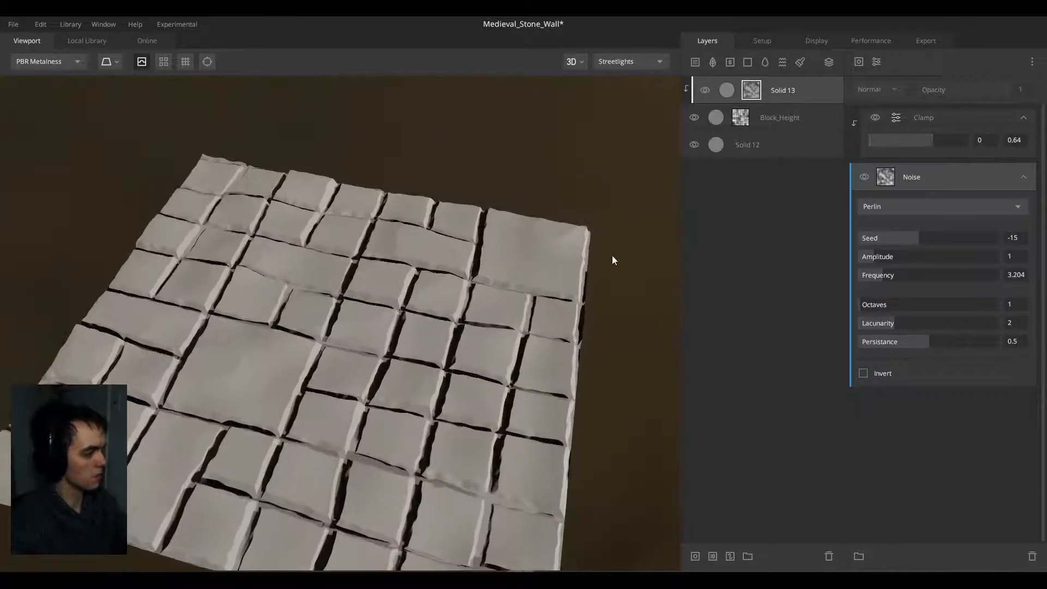
click(859, 61)
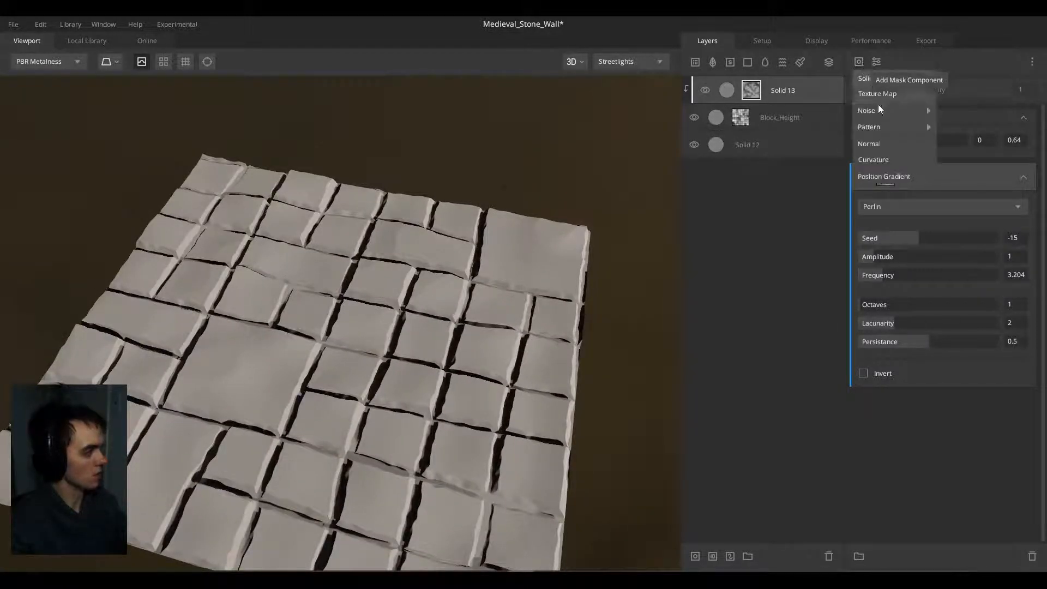
mouse_move(879, 109)
click(954, 127)
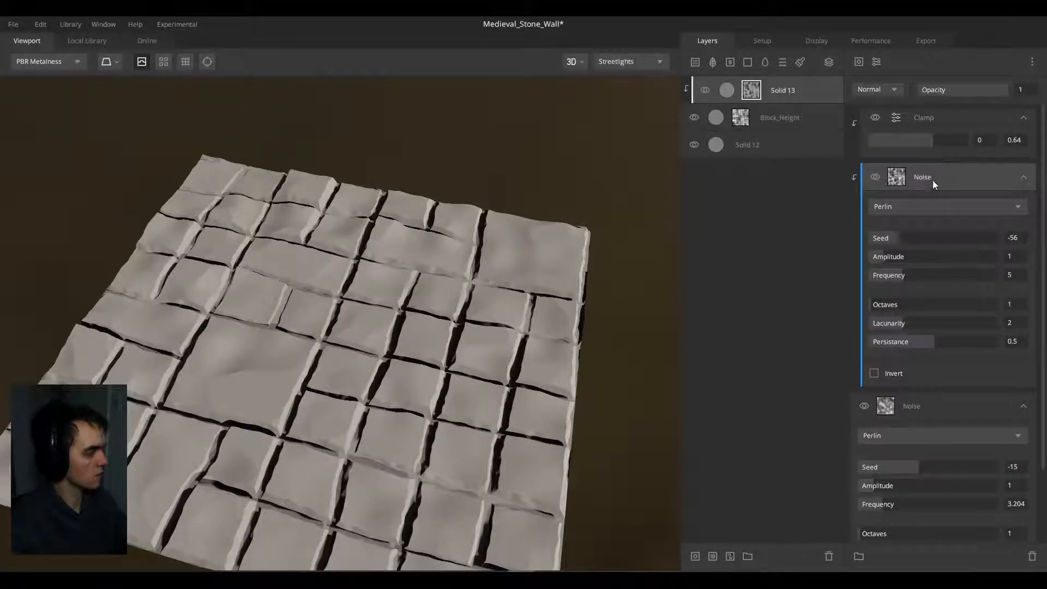
drag(932, 180, 911, 107)
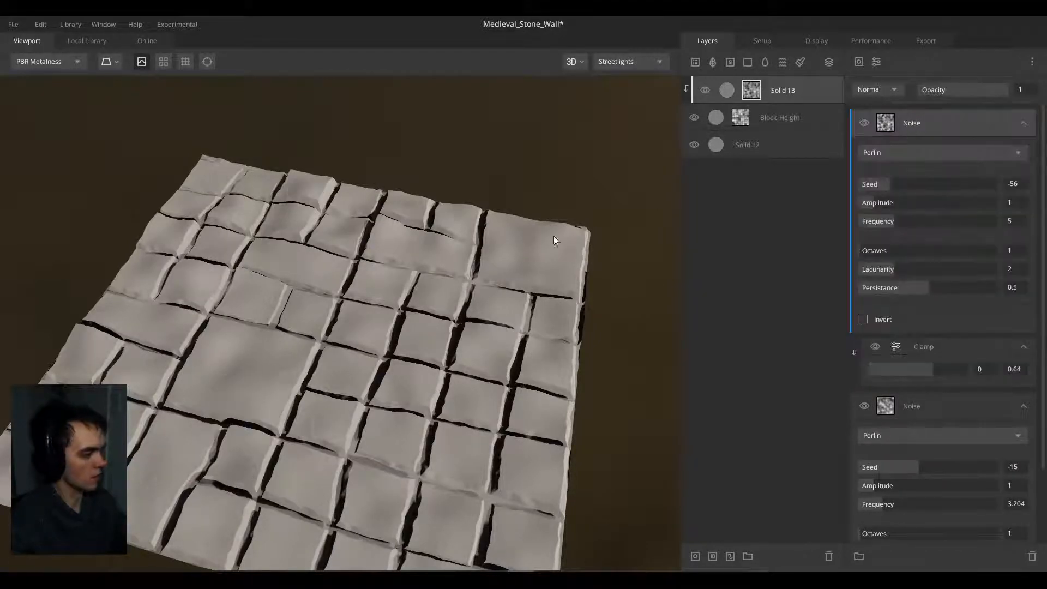
Step: Set the new Noise component's seed to 45 and its frequency to 11.77
drag(915, 185, 959, 189)
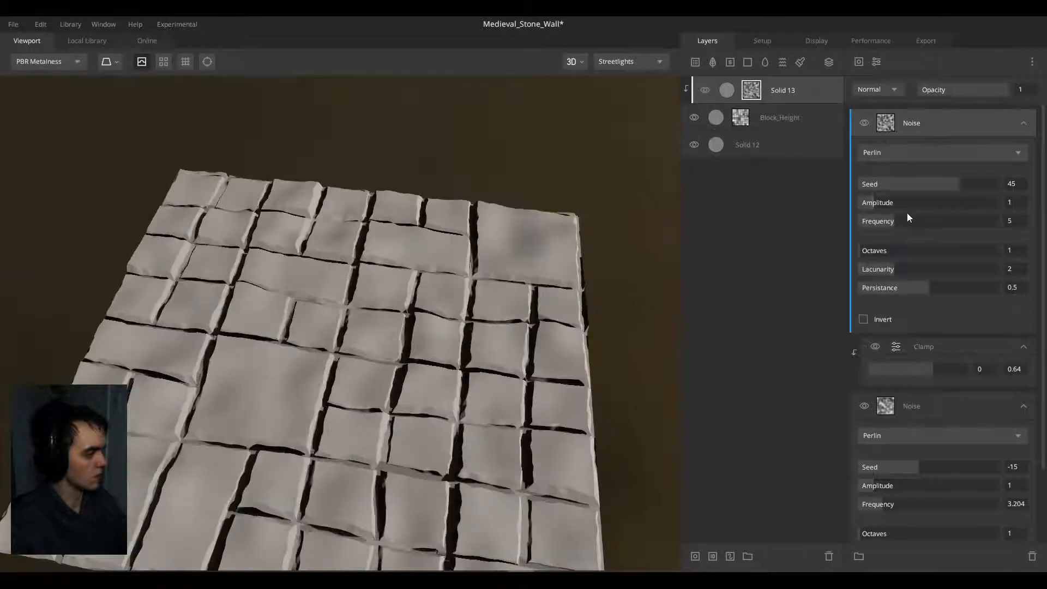
drag(891, 219, 940, 218)
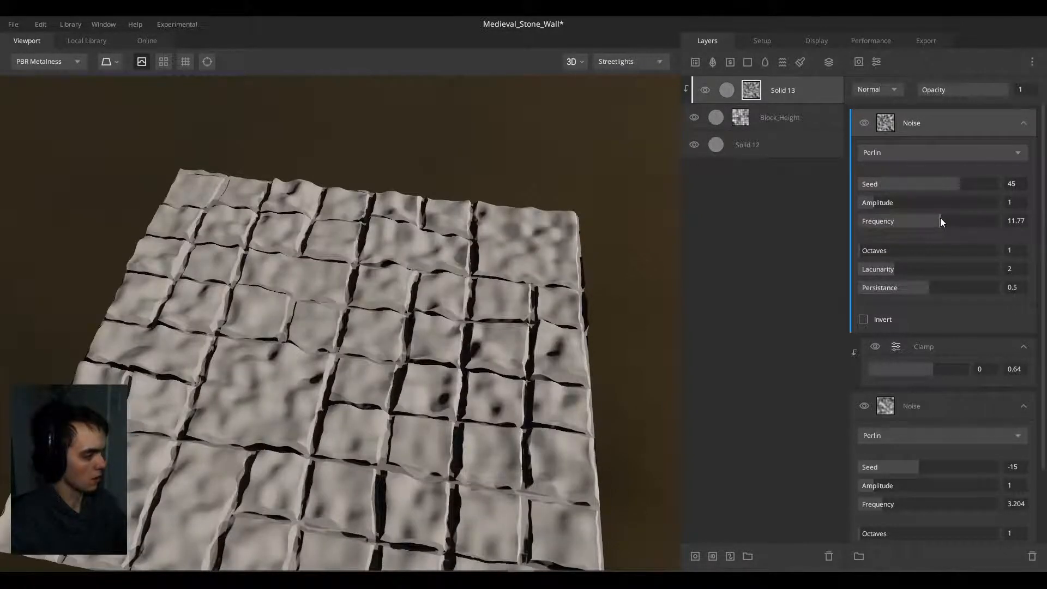
drag(475, 290, 689, 192)
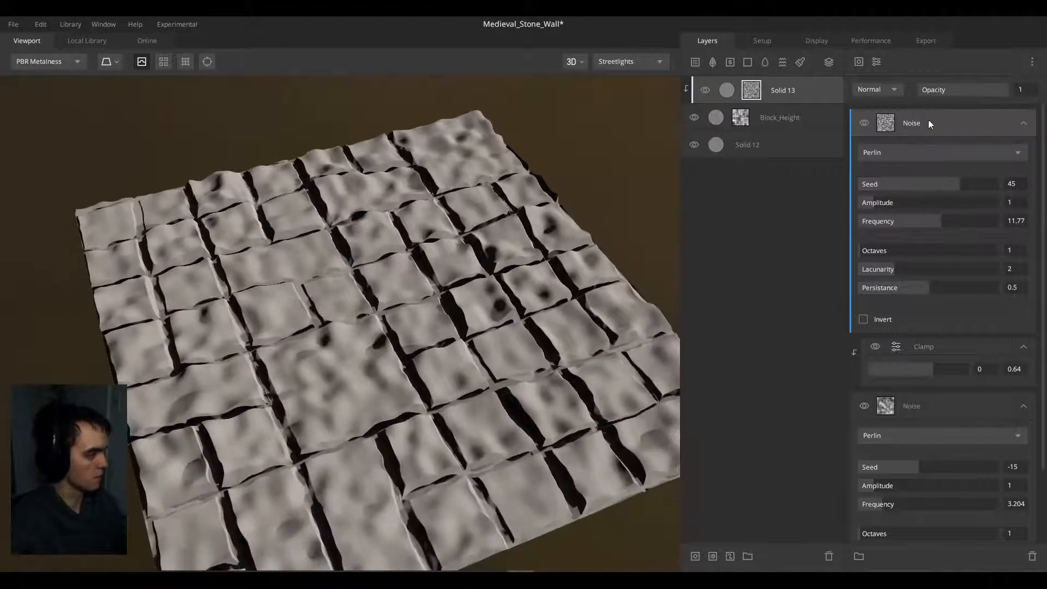
Step: Add a Clamp modifier to the upper Noise and set its upper limit to 0.287
click(875, 62)
click(888, 89)
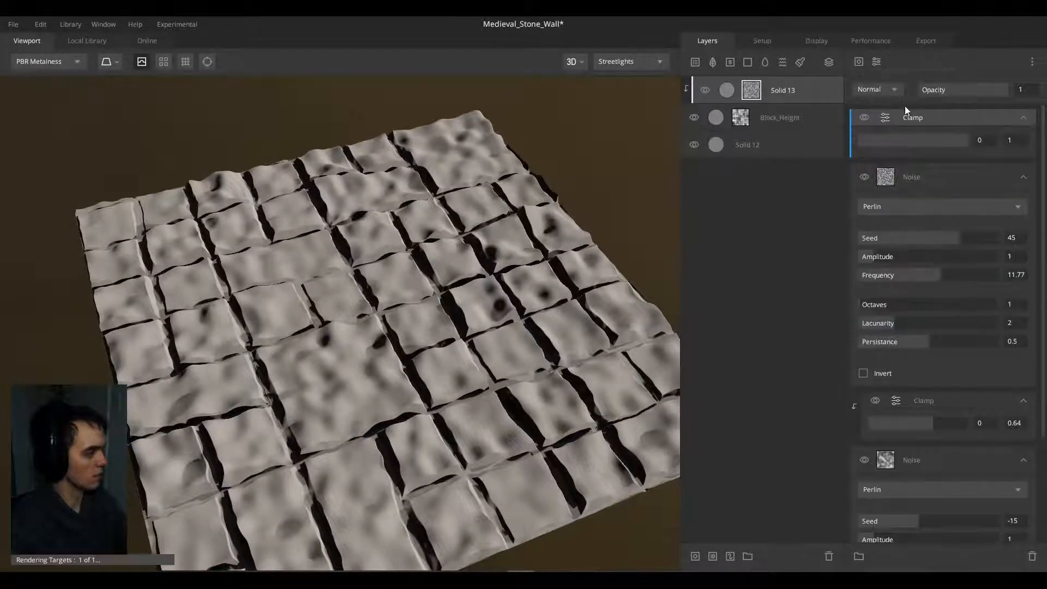
drag(954, 143, 898, 143)
drag(531, 218, 486, 317)
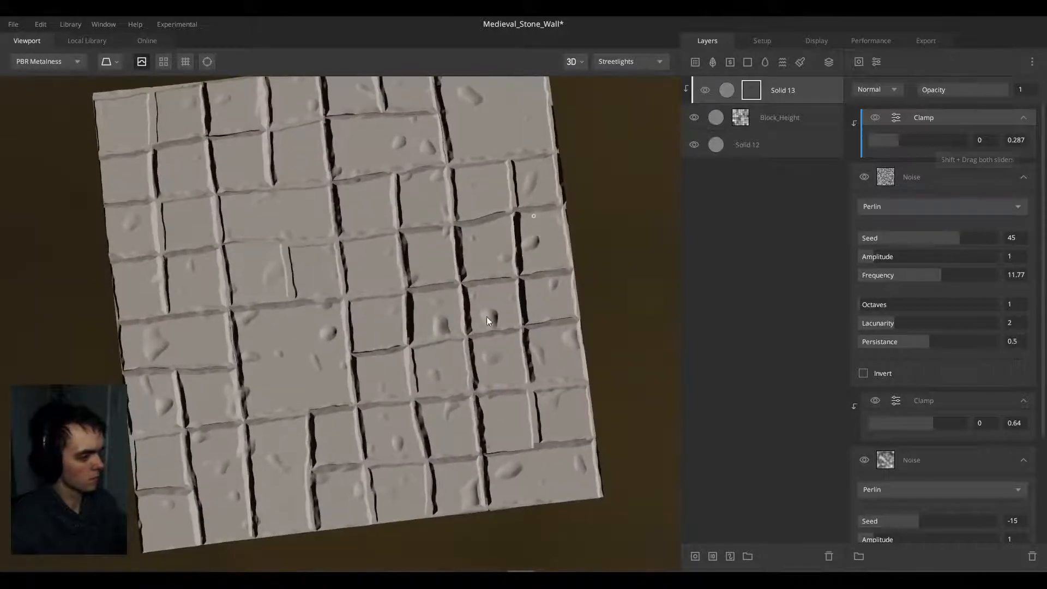
Step: Give the upper Noise 4 octaves, a lacunarity of 1.927 and an amplitude of 0.593
scroll(431, 276, up, 2)
drag(876, 301, 889, 319)
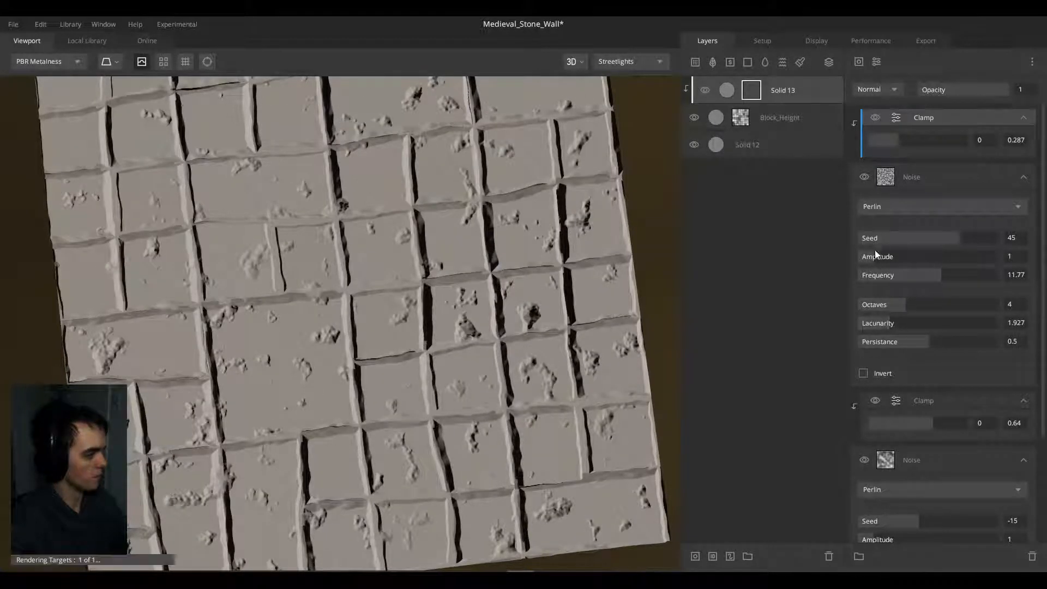
drag(869, 256, 867, 257)
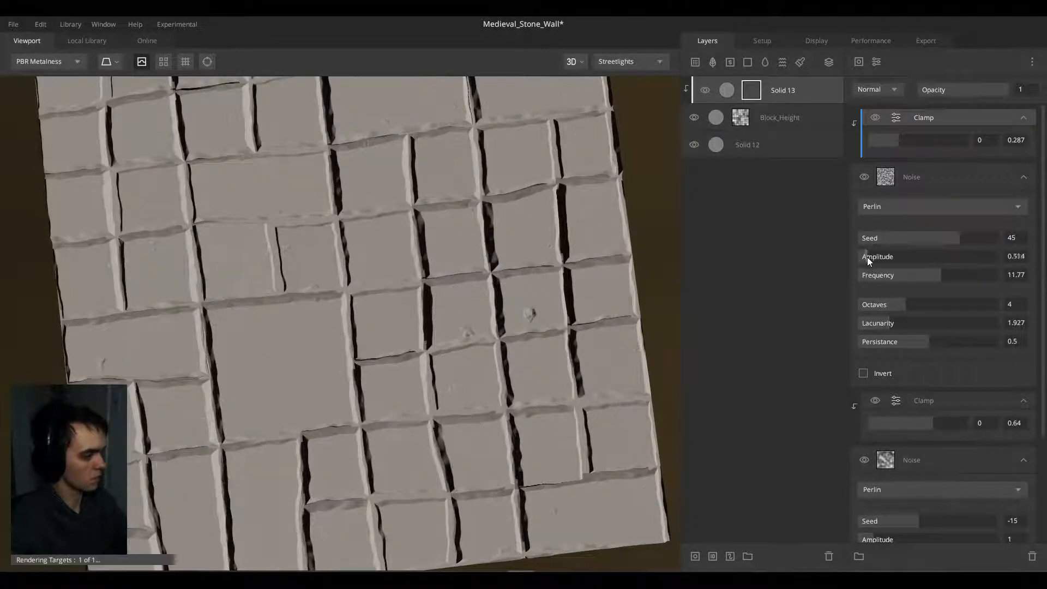
drag(506, 345, 392, 297)
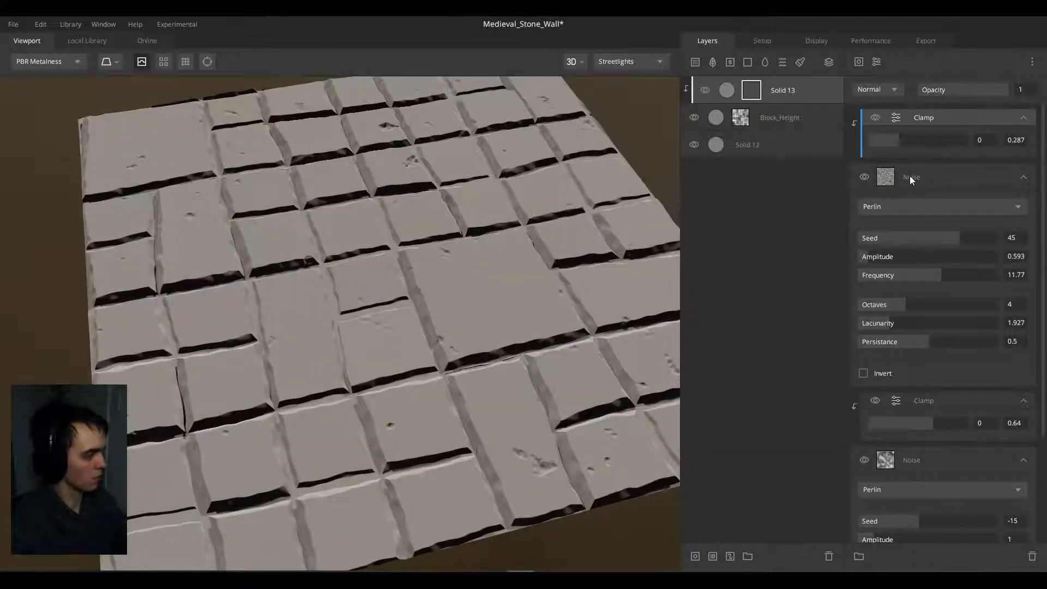
alt+click(910, 175)
alt+click(921, 175)
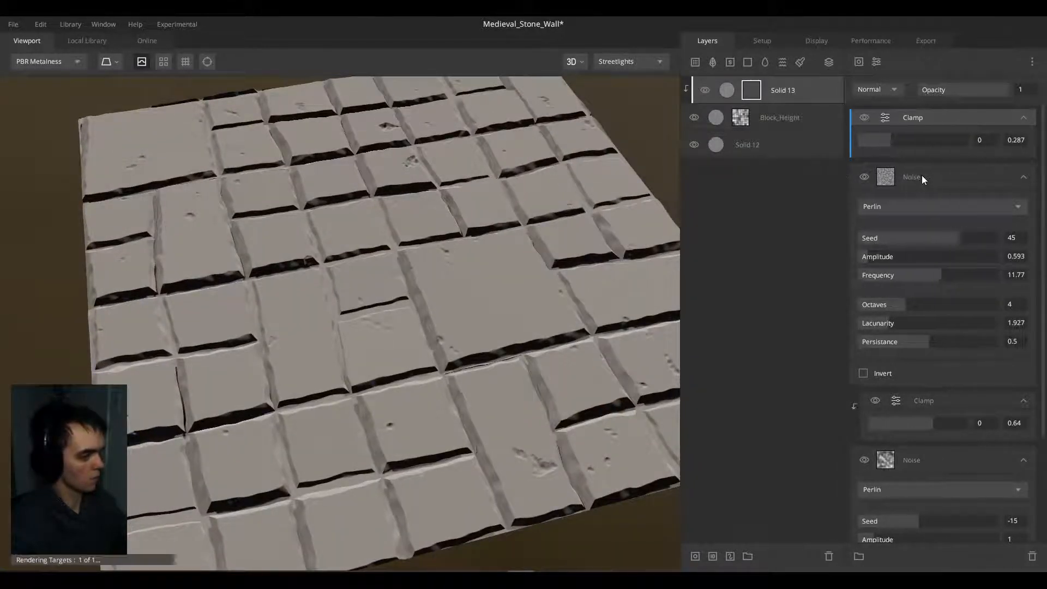
alt+click(917, 119)
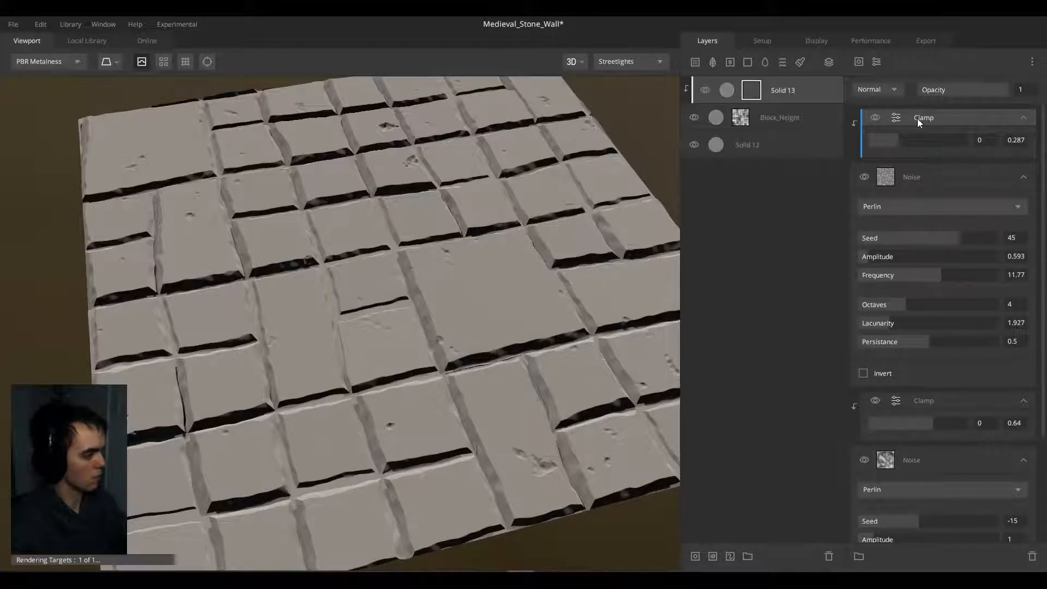
Step: Try the Multiply blend mode on the upper Noise component, and set it to Add instead
click(918, 176)
click(886, 87)
click(875, 154)
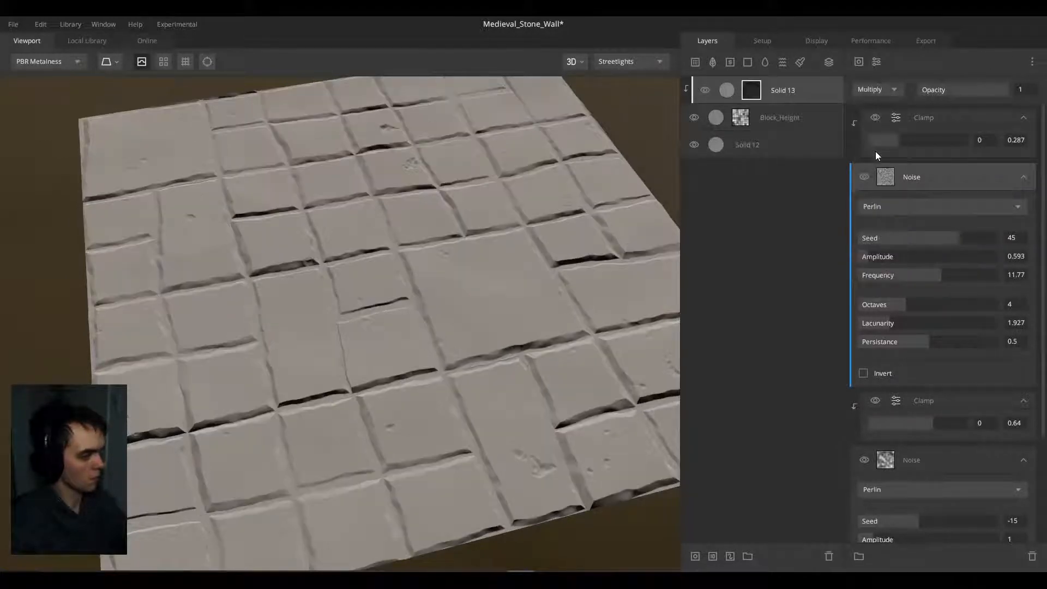
click(878, 92)
click(879, 119)
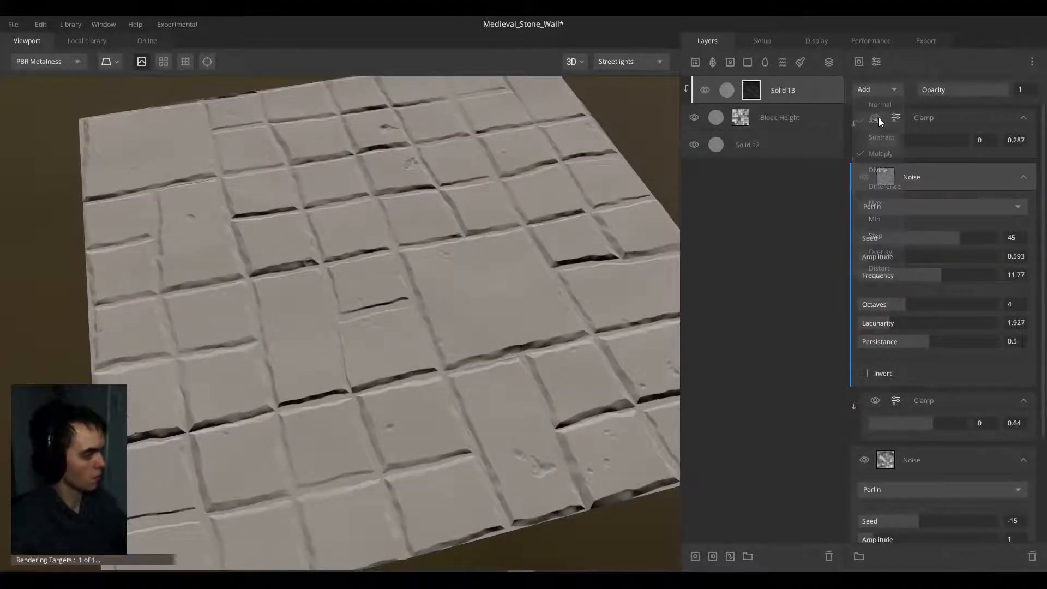
drag(357, 272, 146, 276)
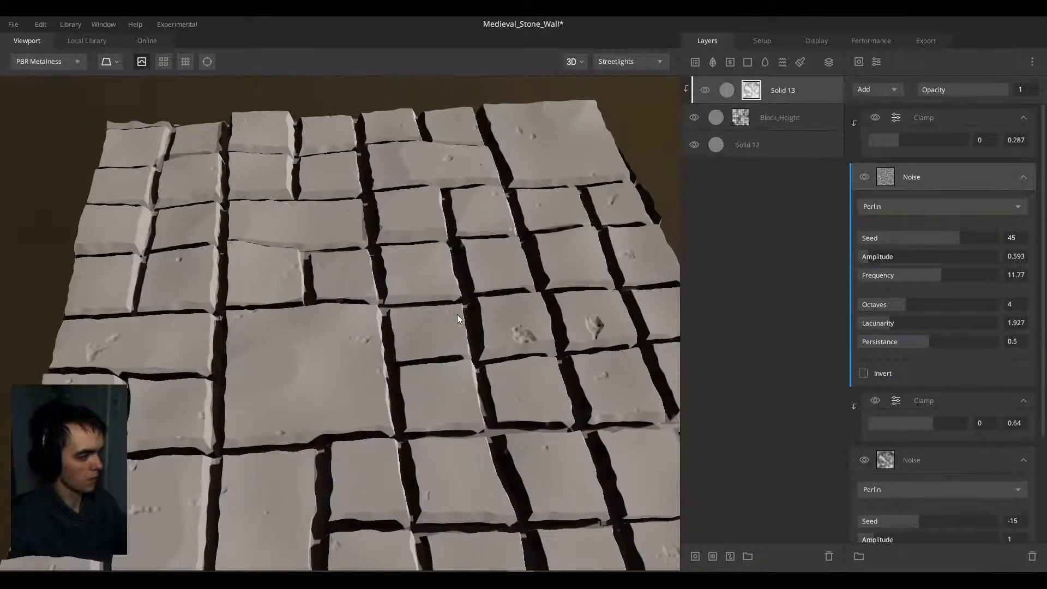
Step: Preview the combined noise as a layer mask and examine the block surfaces from several angles
scroll(910, 283, down, 3)
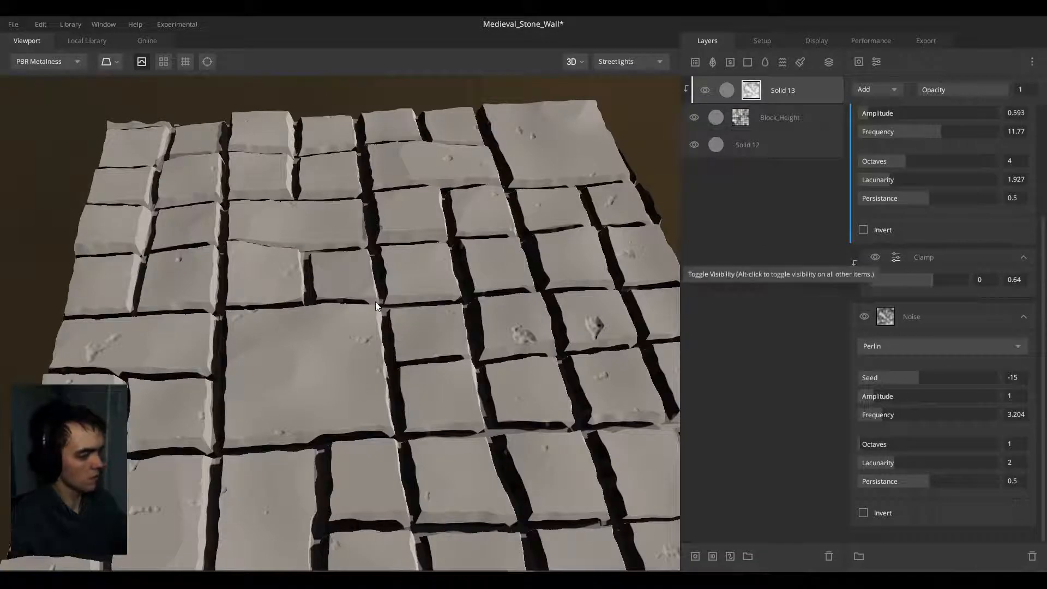
key(m)
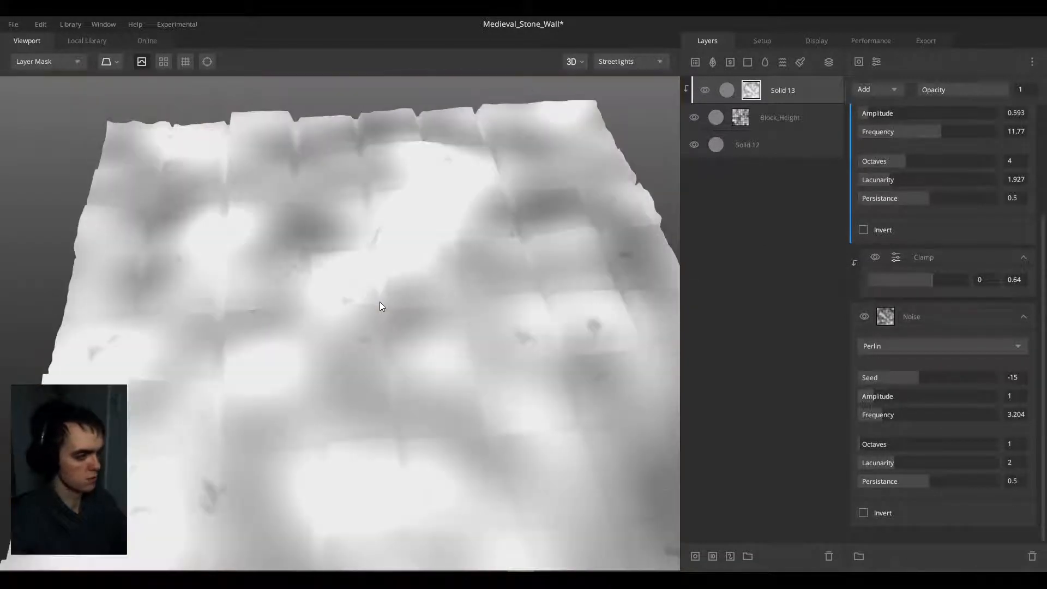
scroll(377, 286, down, 3)
key(m)
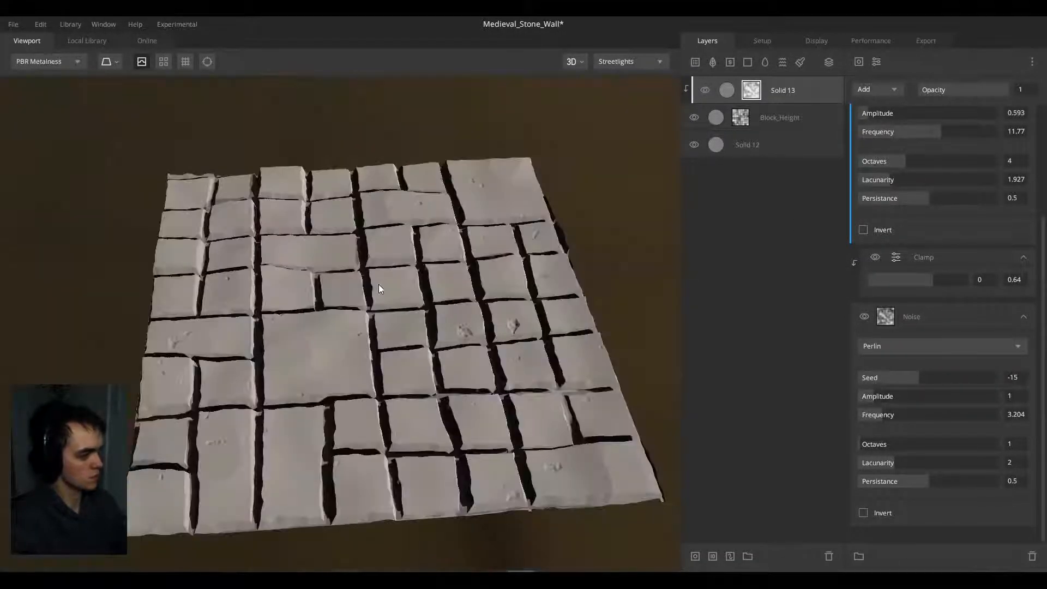
scroll(379, 285, up, 3)
alt+drag(378, 285, 431, 319)
scroll(858, 232, up, 1)
scroll(858, 232, up, 3)
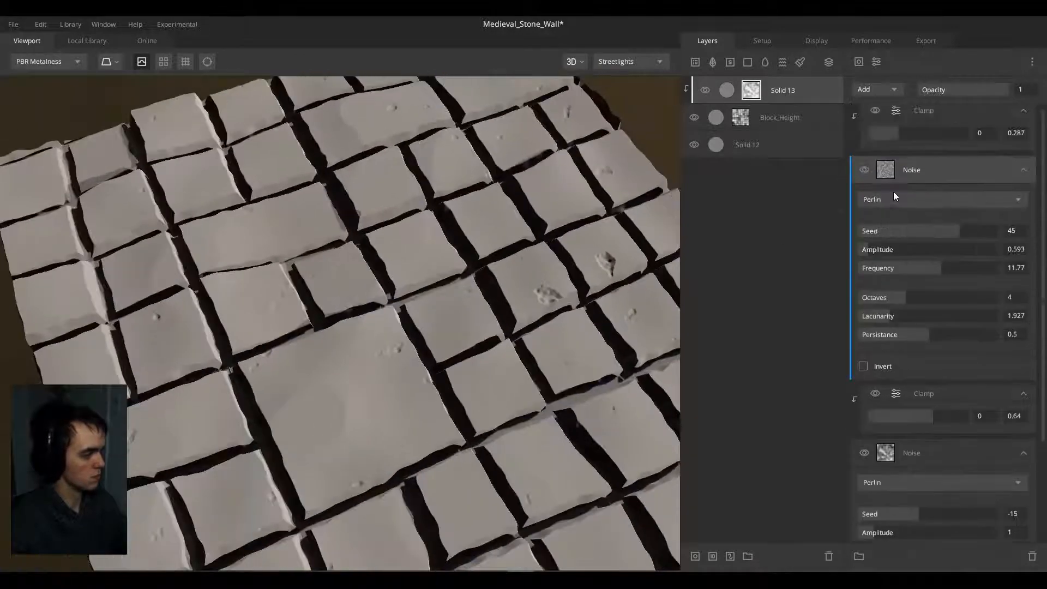
scroll(398, 284, down, 3)
mouse_move(398, 284)
alt+mouse_down()
mouse_move(523, 262)
mouse_move(355, 282)
mouse_move(578, 292)
mouse_move(395, 283)
alt+mouse_up()
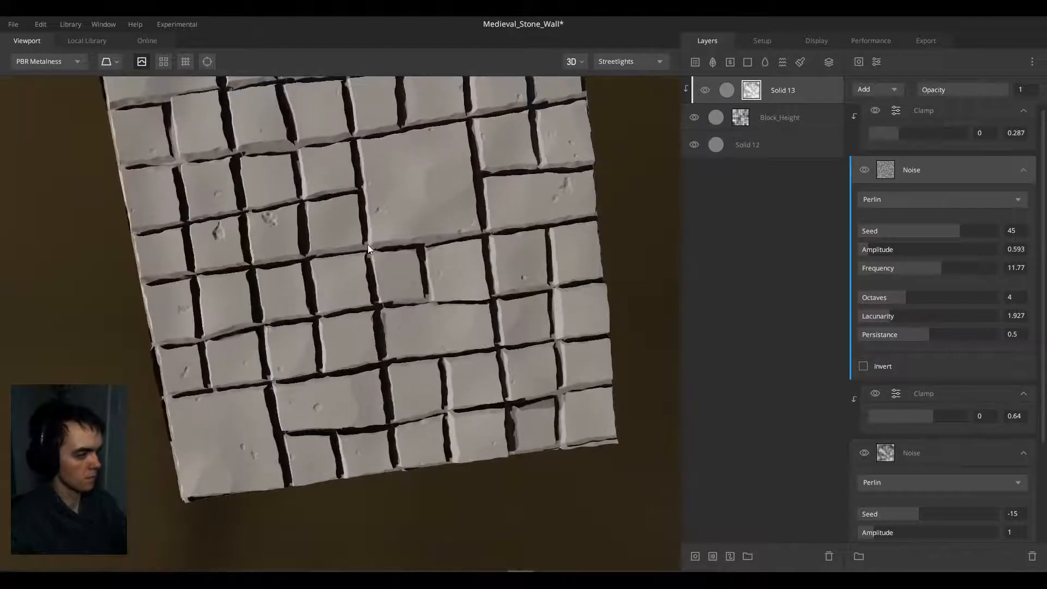
alt+drag(368, 244, 606, 159)
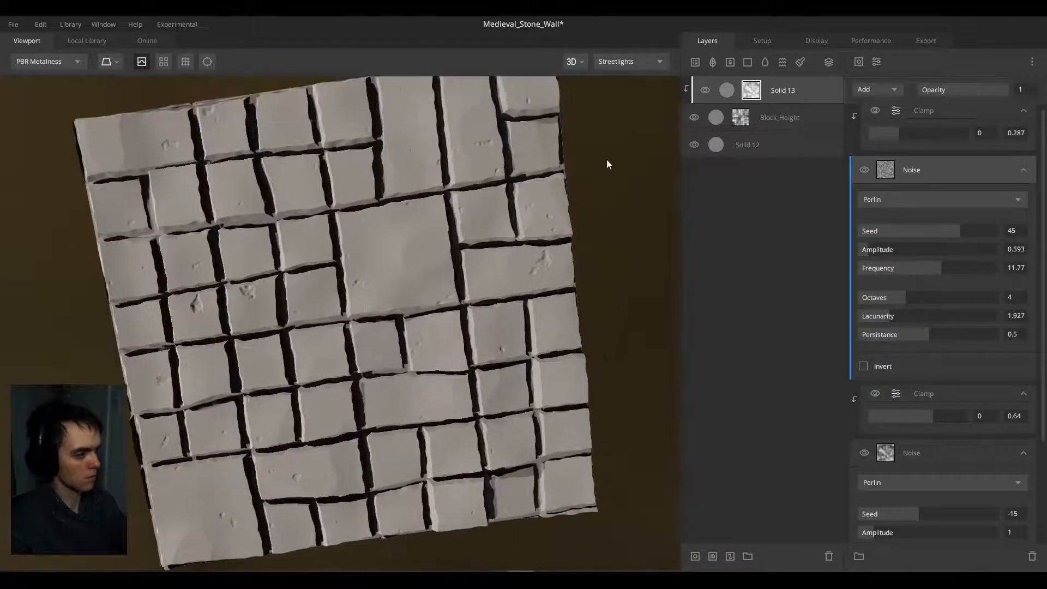
Step: Add a new solid layer on top with a mask stack and load the Bricks Old preset into it
click(744, 63)
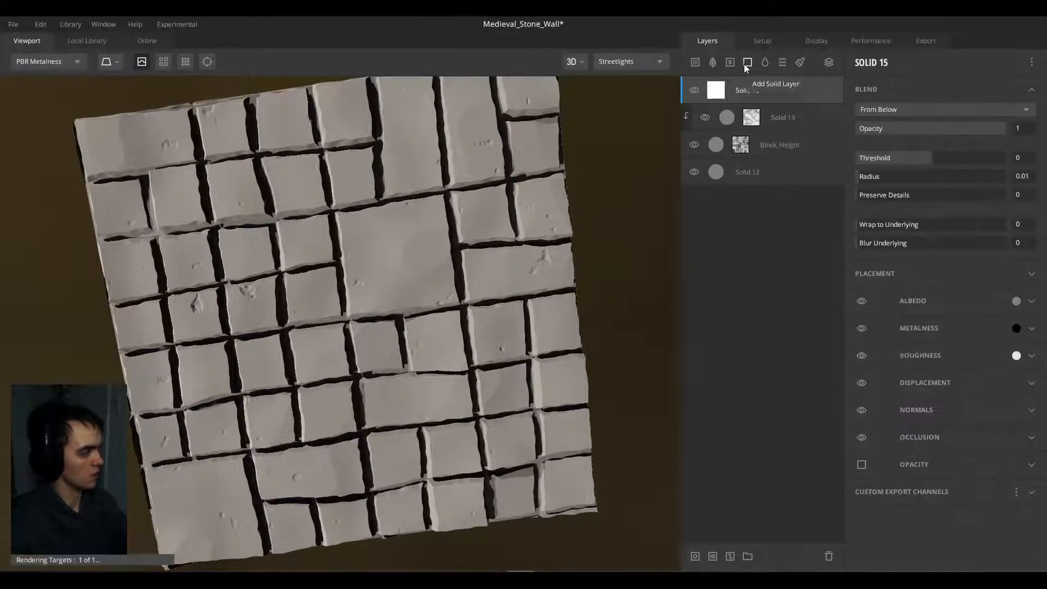
right_click(763, 90)
click(791, 193)
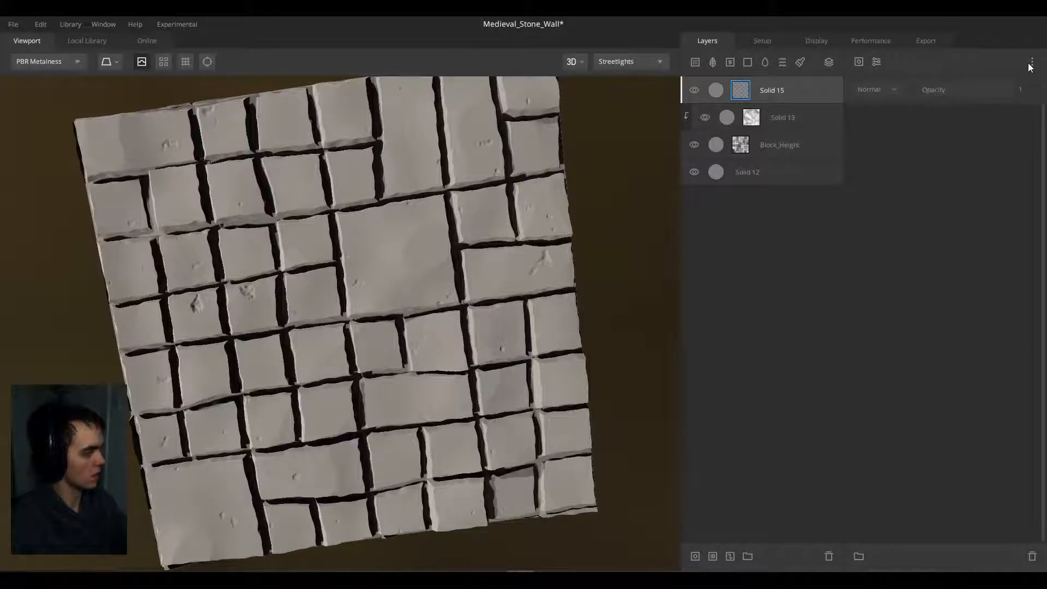
click(1033, 63)
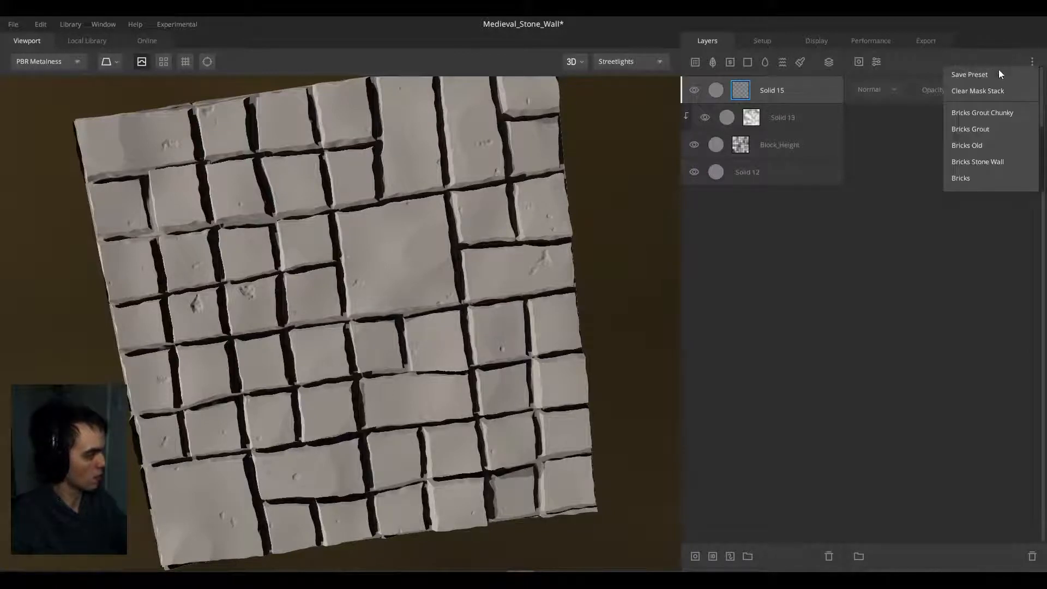
click(976, 145)
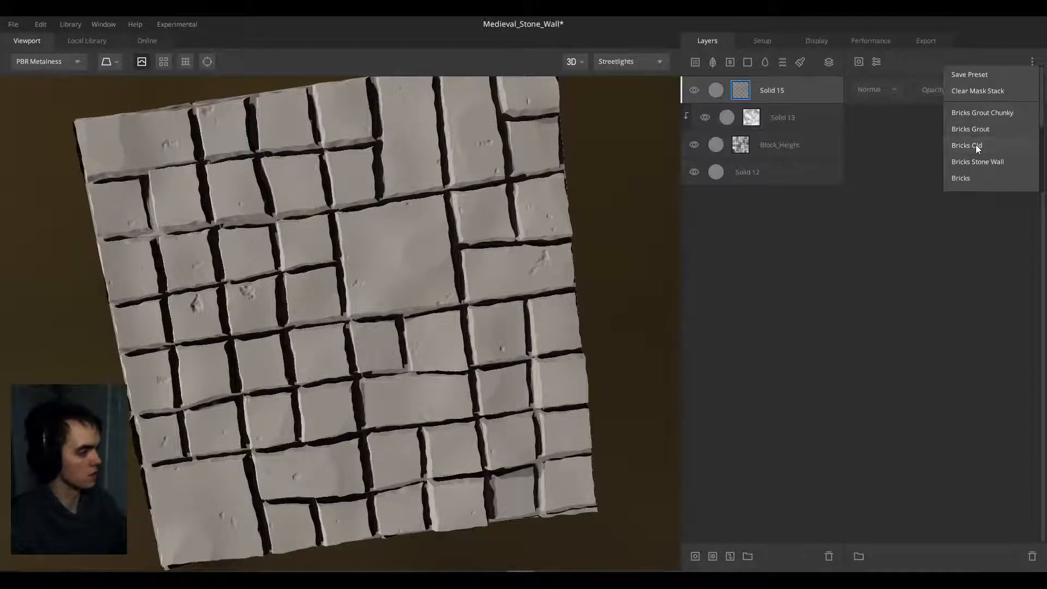
Step: Hide the three layers below Solid 15, set its blend threshold to 0.447, and examine the chipped bricks up close
click(780, 93)
click(705, 117)
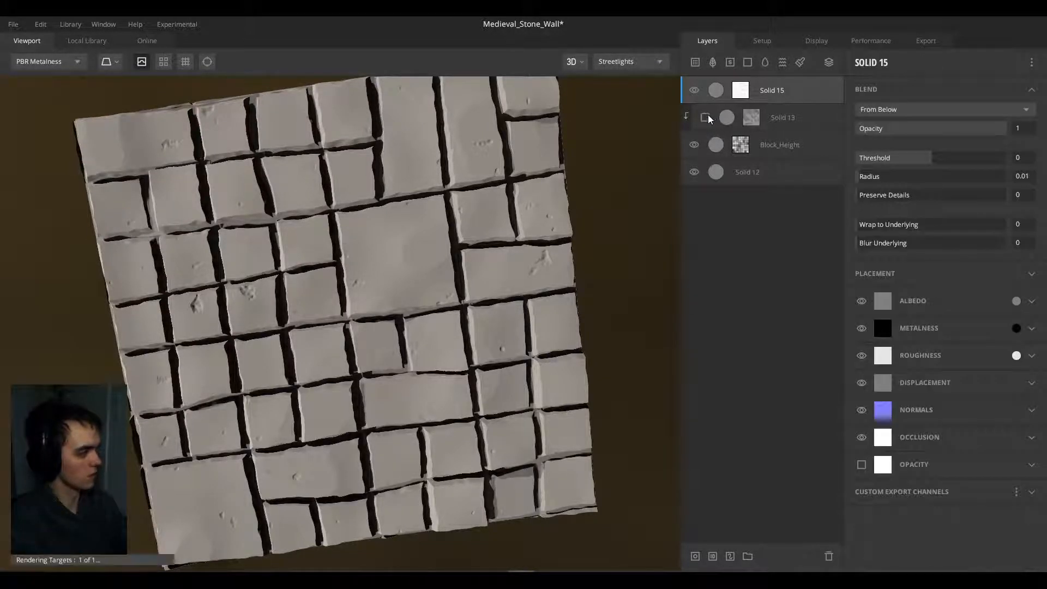
click(694, 145)
click(694, 172)
drag(931, 158, 947, 158)
drag(449, 302, 372, 321)
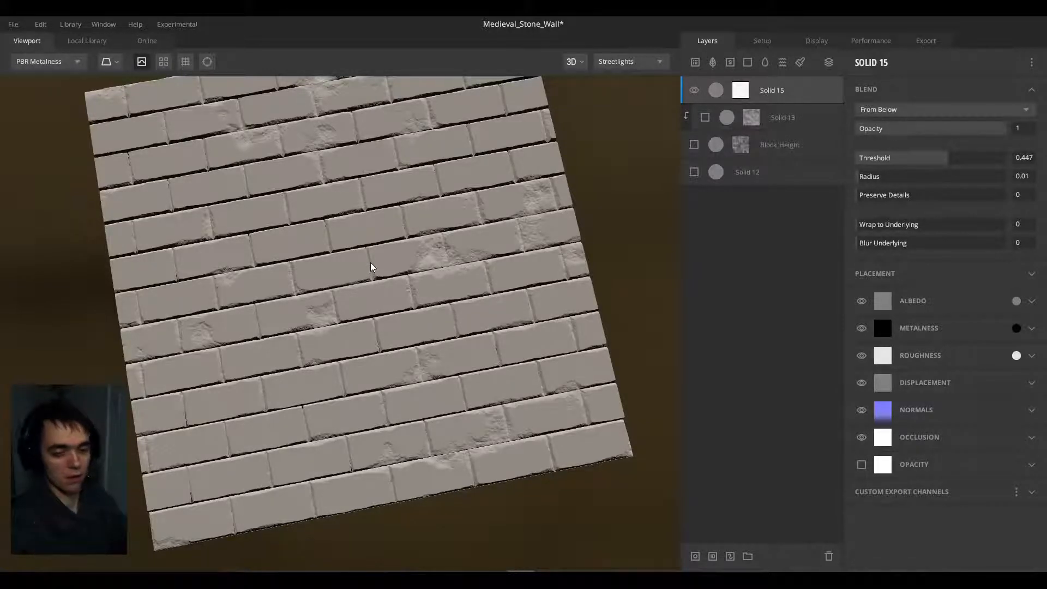
scroll(334, 277, up, 5)
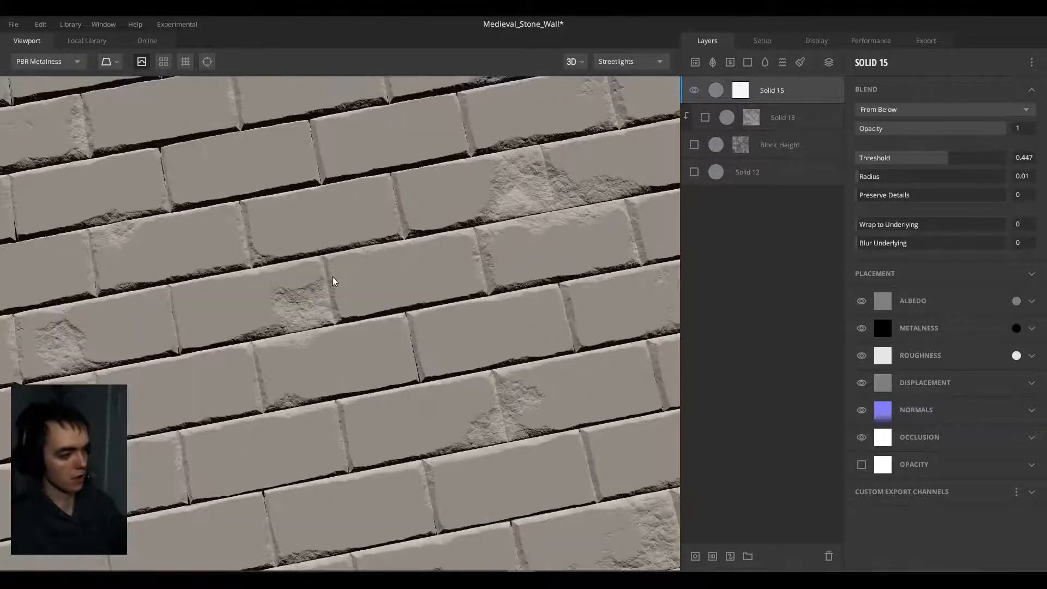
middle_drag(370, 256, 352, 362)
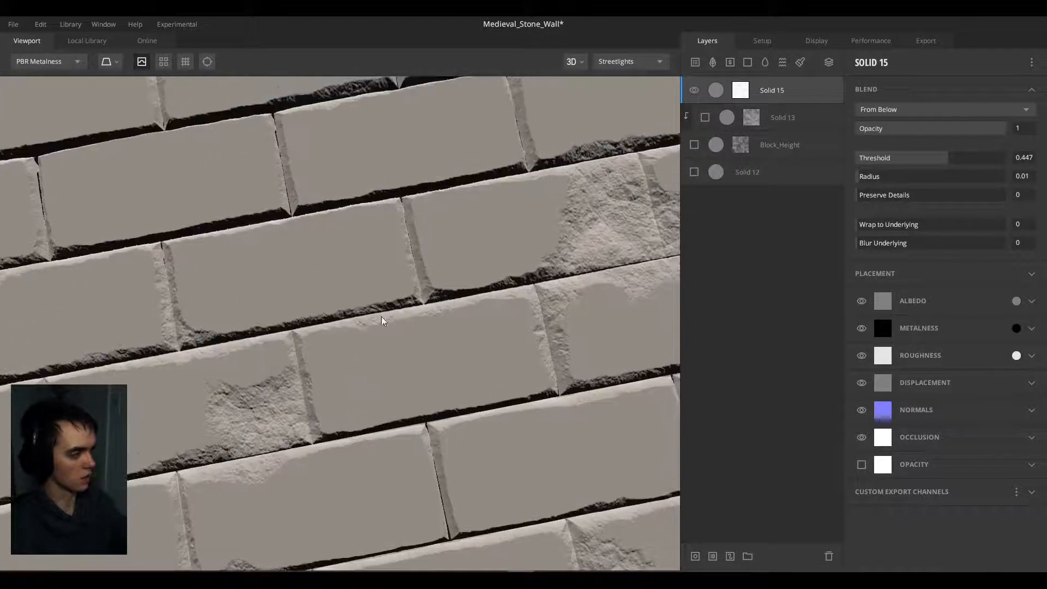
middle_drag(386, 287, 380, 371)
scroll(380, 354, down, 2)
scroll(381, 330, down, 6)
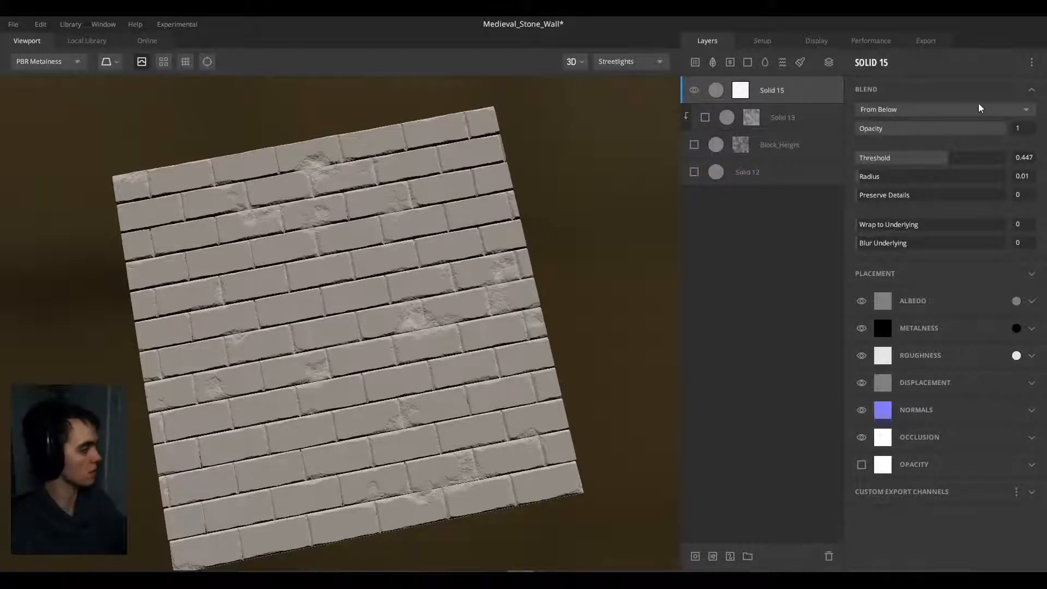
Step: Replace Solid 15's mask stack with the Bricks Grout Chunky preset and update its deprecated Curvature component
click(740, 91)
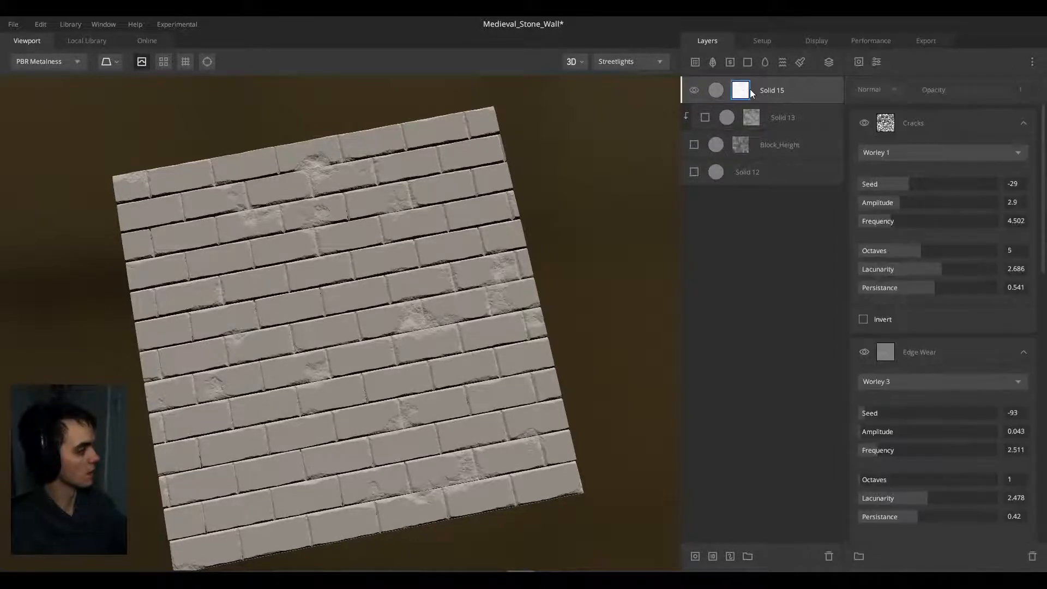
click(1032, 62)
scroll(978, 163, down, 5)
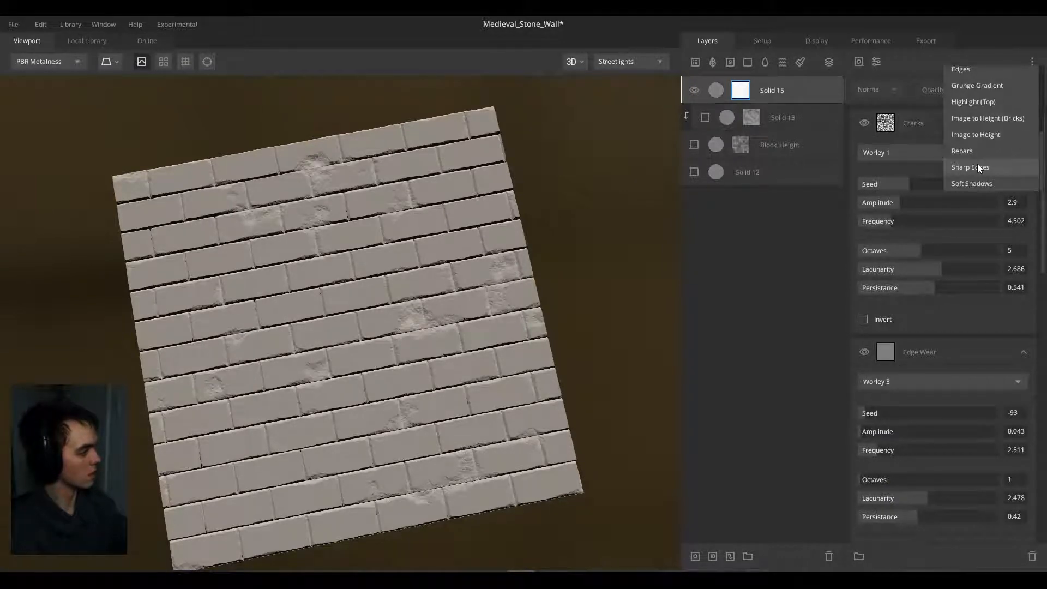
scroll(977, 164, up, 5)
scroll(976, 159, up, 3)
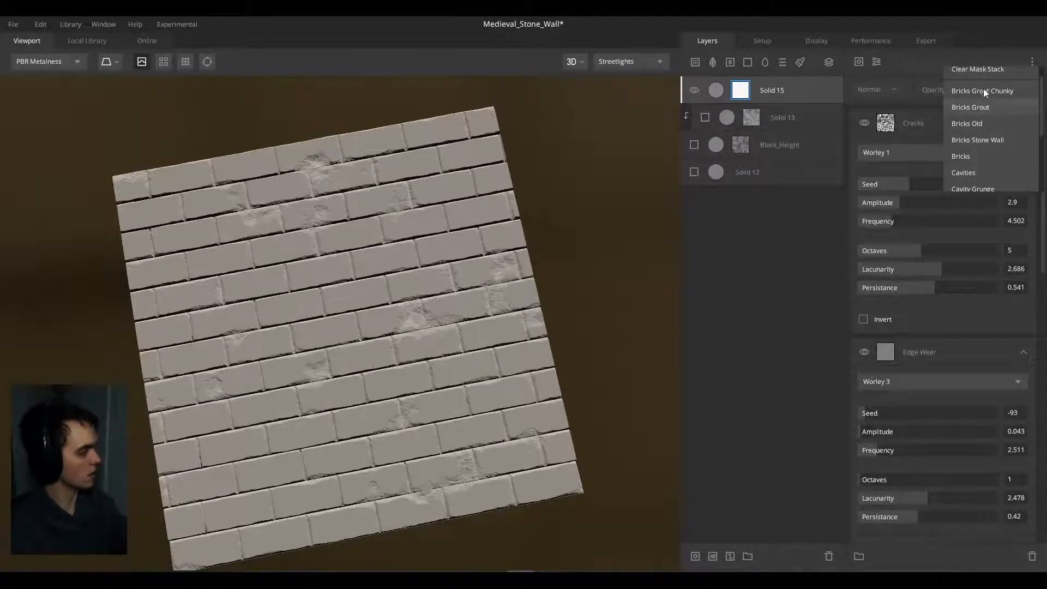
click(984, 90)
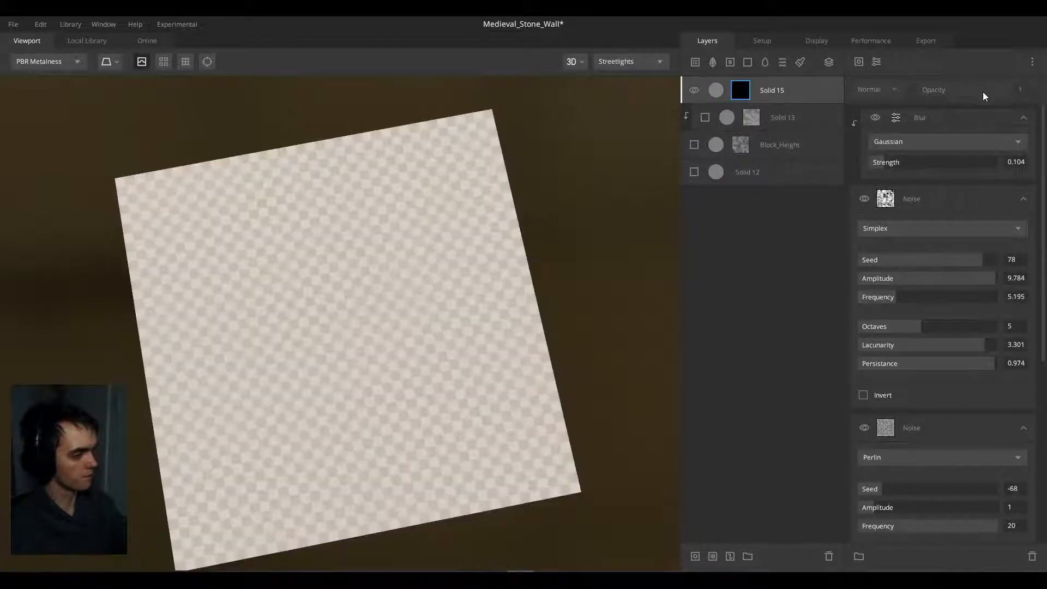
scroll(927, 269, down, 5)
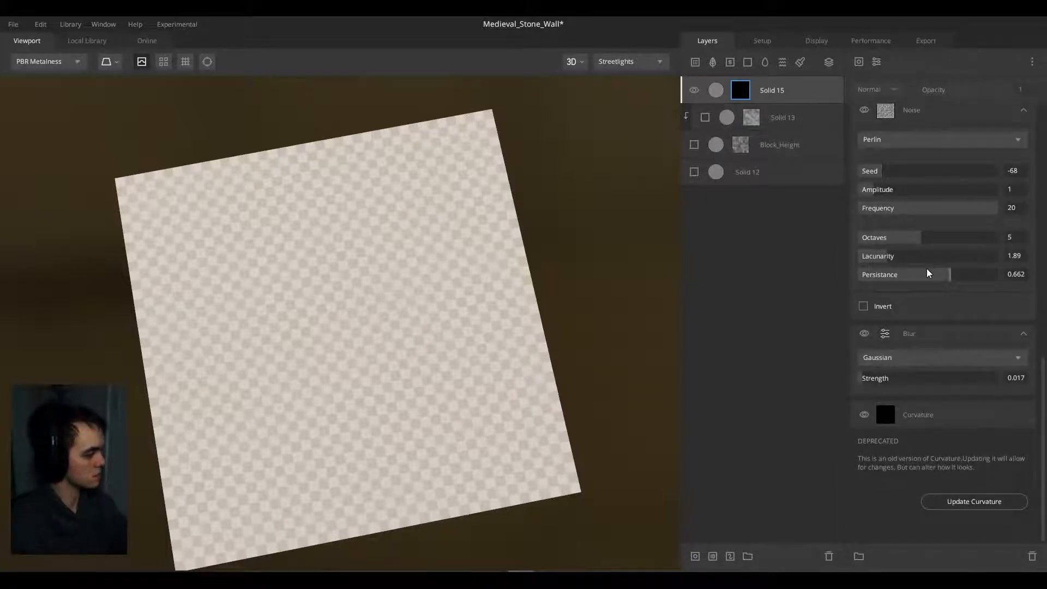
click(963, 500)
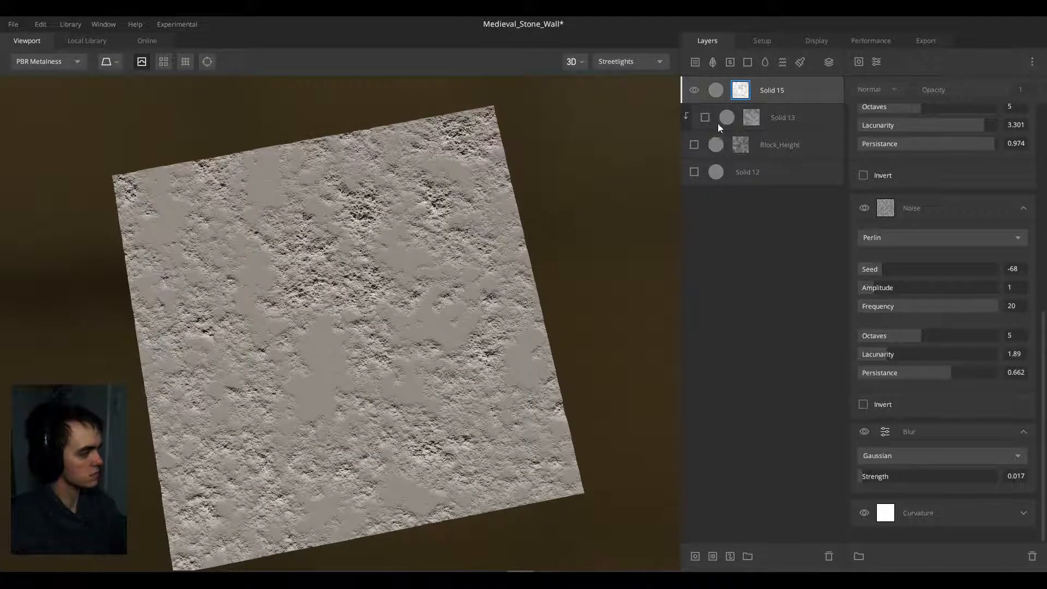
Step: Show the three hidden layers below Solid 15 and examine the chunky grout between the blocks up close
click(704, 117)
click(694, 144)
click(694, 172)
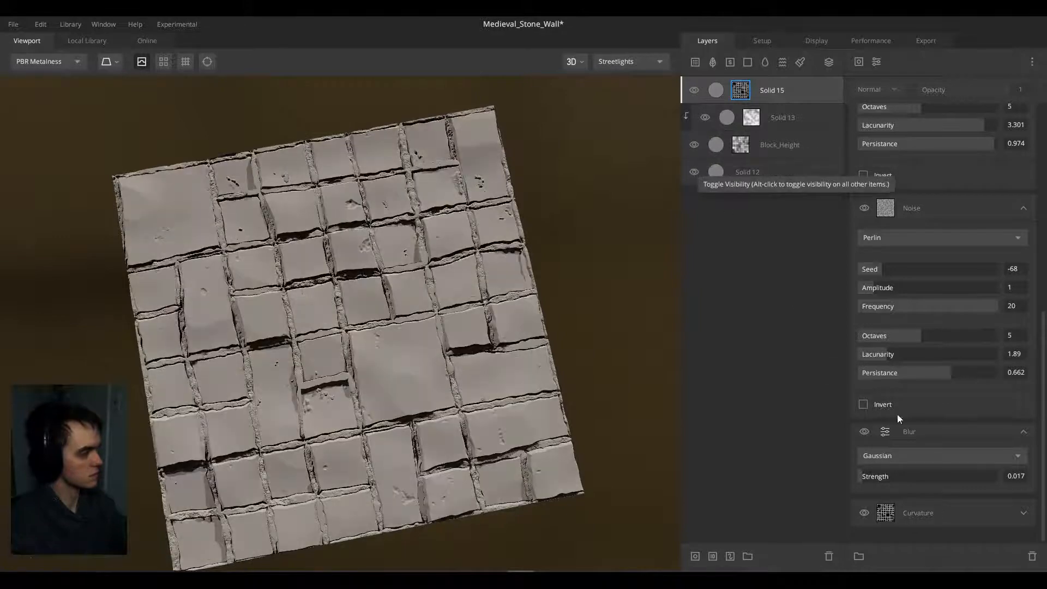
drag(467, 379, 593, 296)
scroll(483, 303, up, 3)
scroll(392, 289, down, 3)
scroll(372, 342, up, 2)
drag(521, 283, 522, 293)
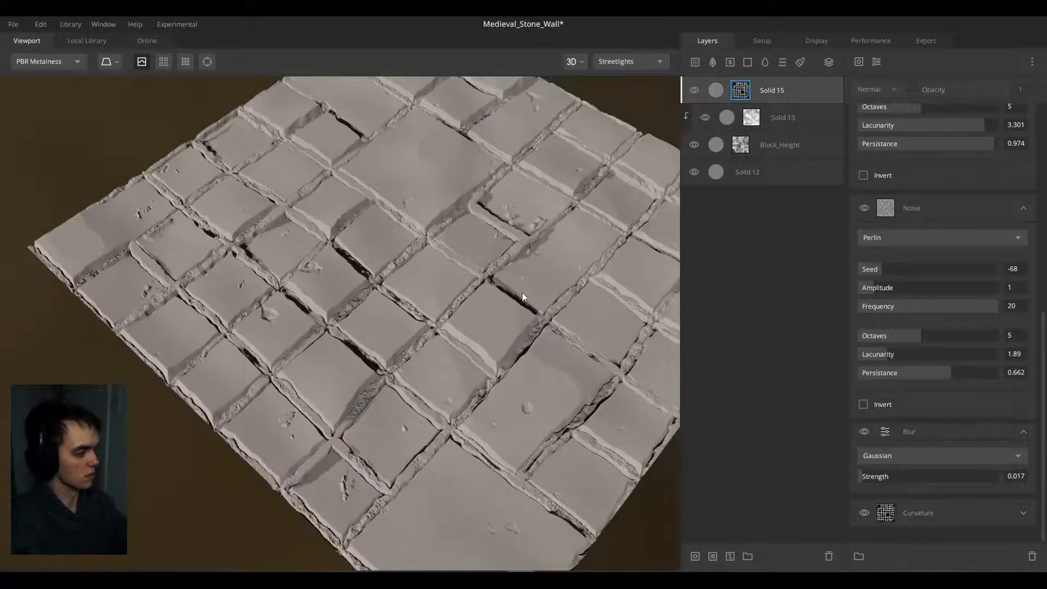
middle_drag(522, 293, 376, 311)
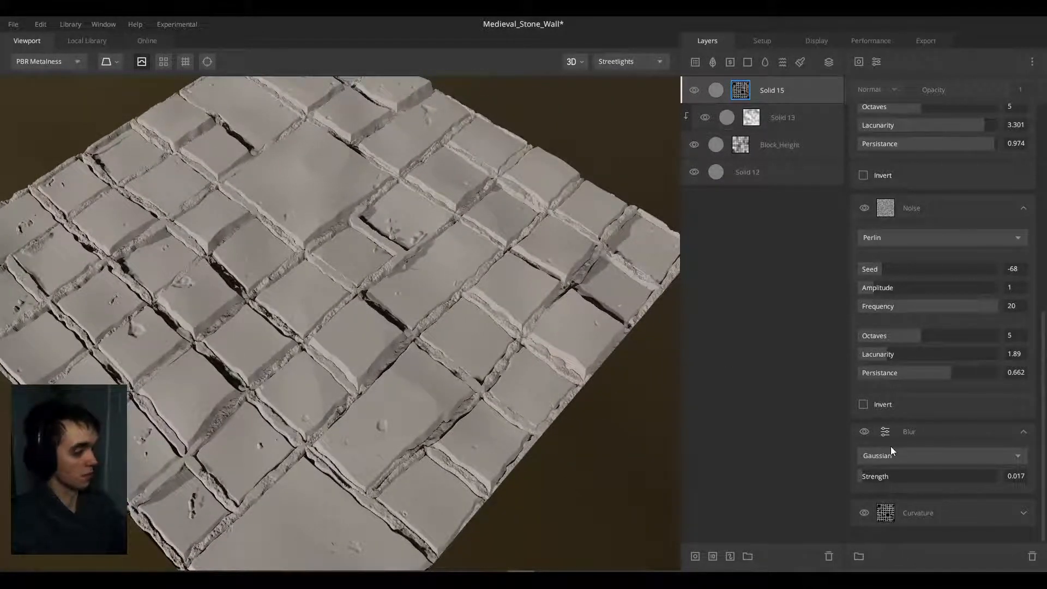
Step: Preview the Curvature component alone, compare it with the full layer mask, and examine the effect of the Gaussian Blur above it
click(914, 502)
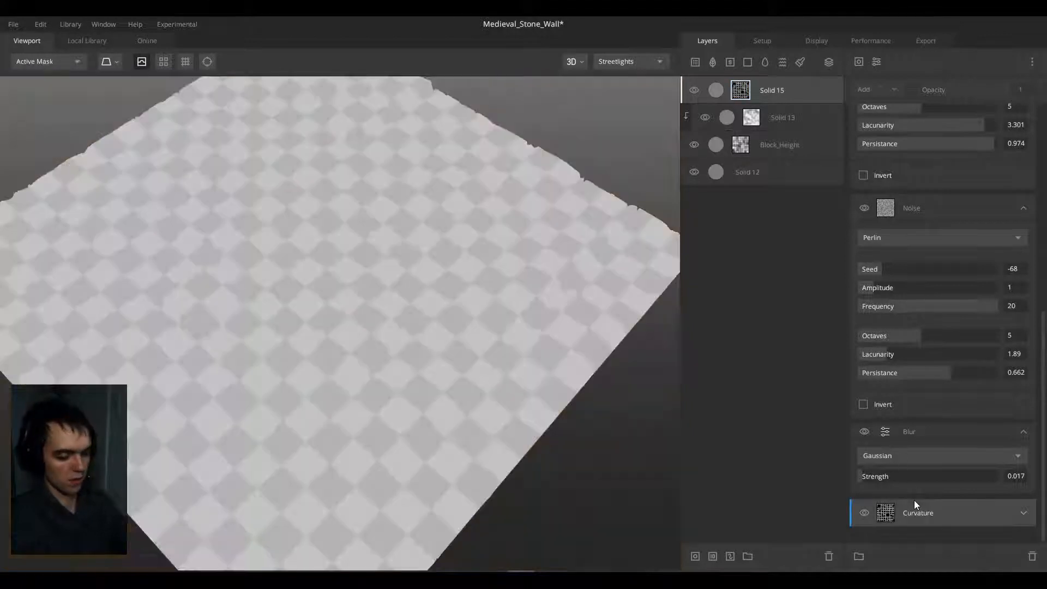
key(m)
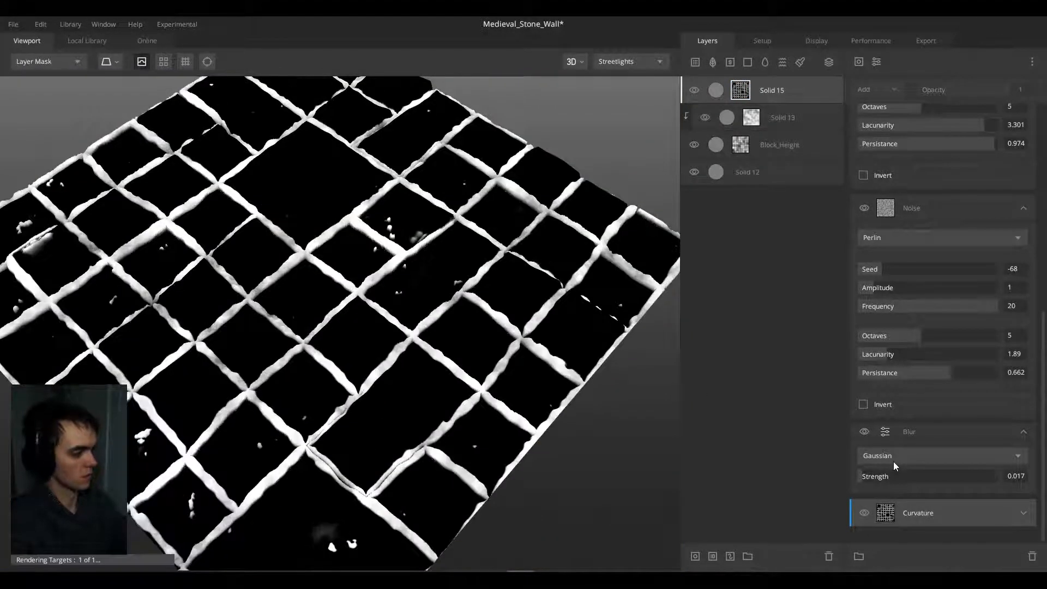
key(m)
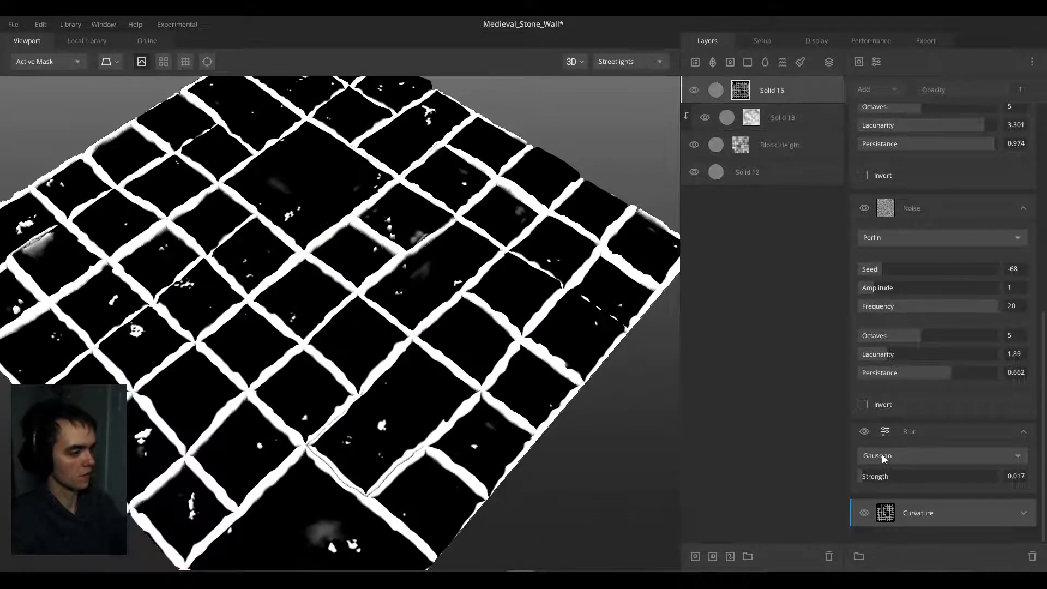
drag(331, 219, 475, 220)
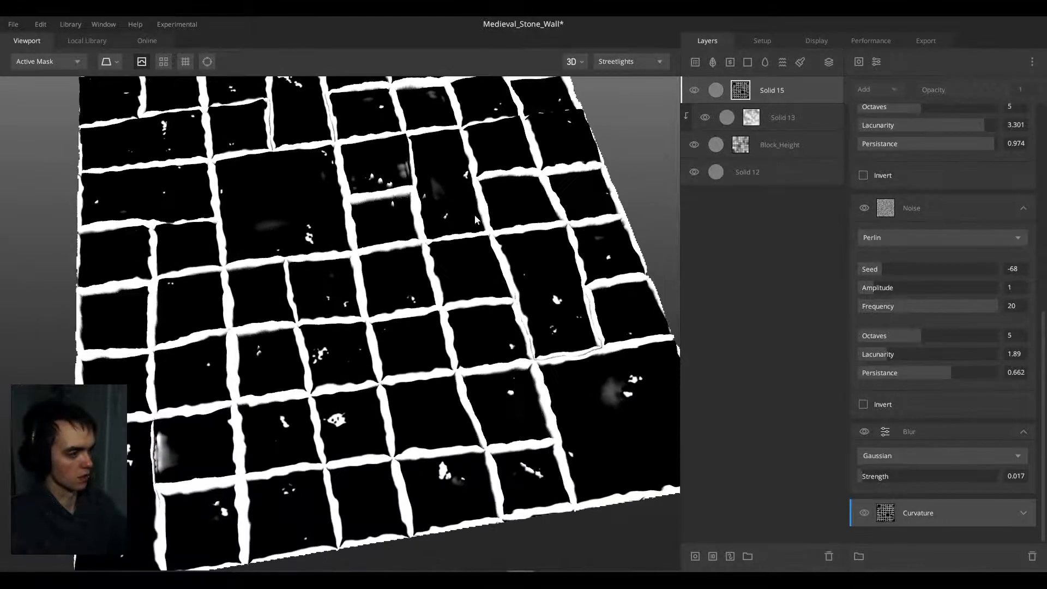
drag(320, 264, 414, 270)
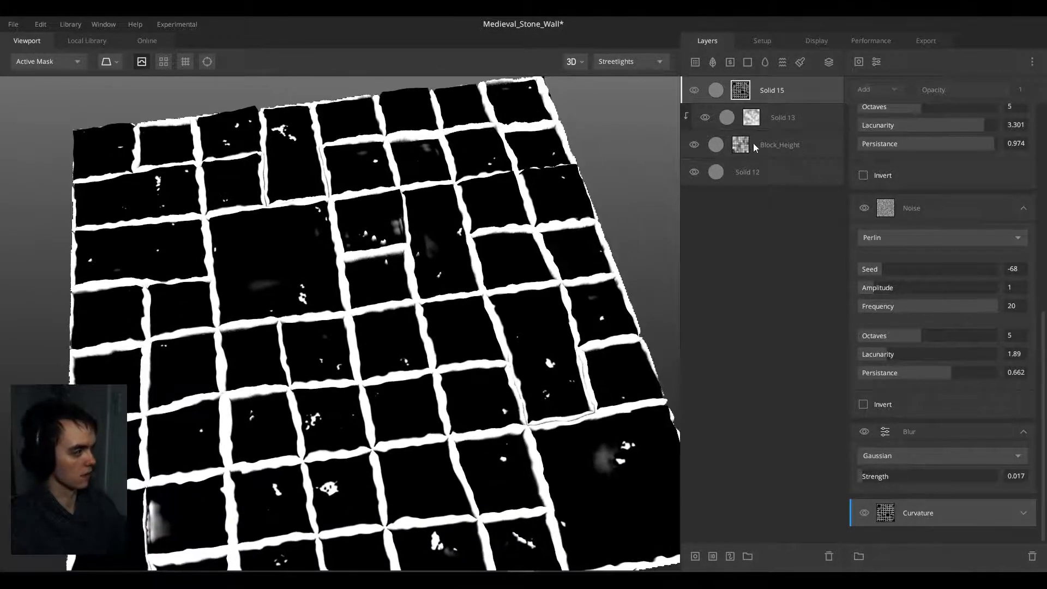
drag(578, 228, 627, 232)
click(942, 431)
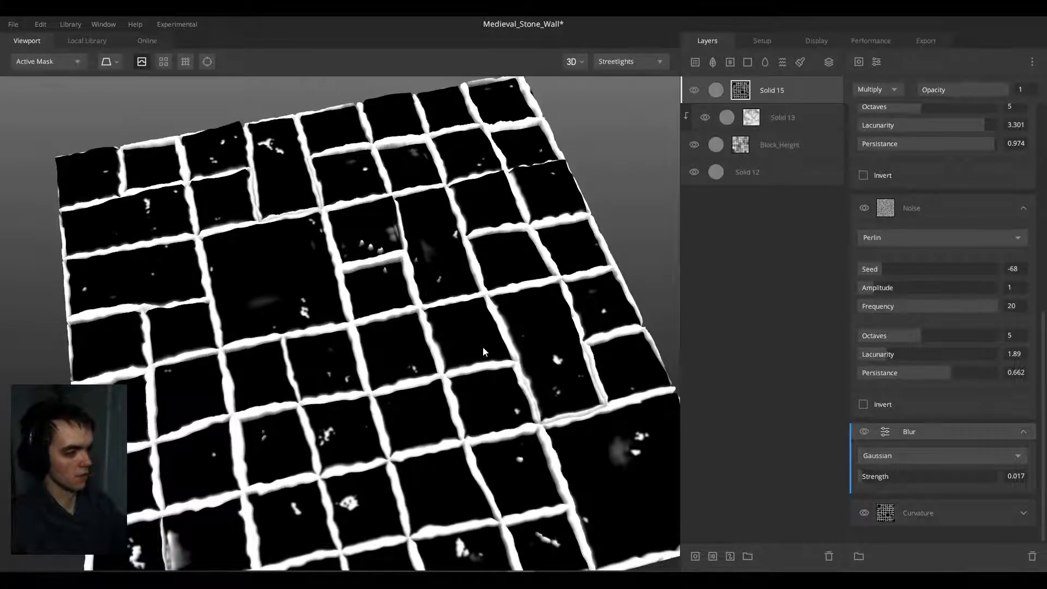
Step: Preview the Perlin Noise component alone and compare it with the full layer mask at a grout crossing
click(937, 207)
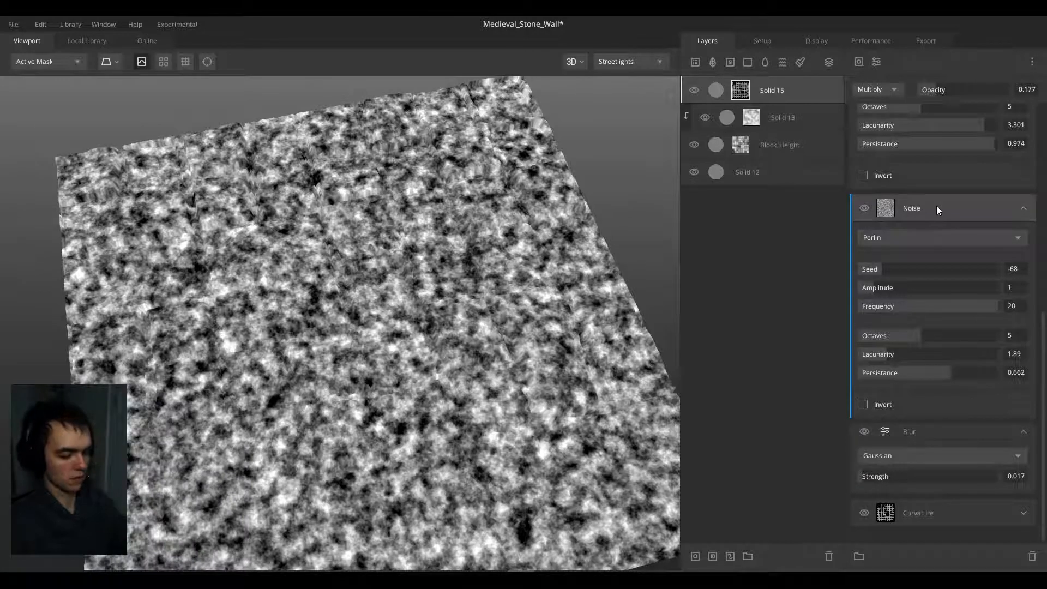
key(shift+c)
key(c)
key(shift+c)
key(shift+c)
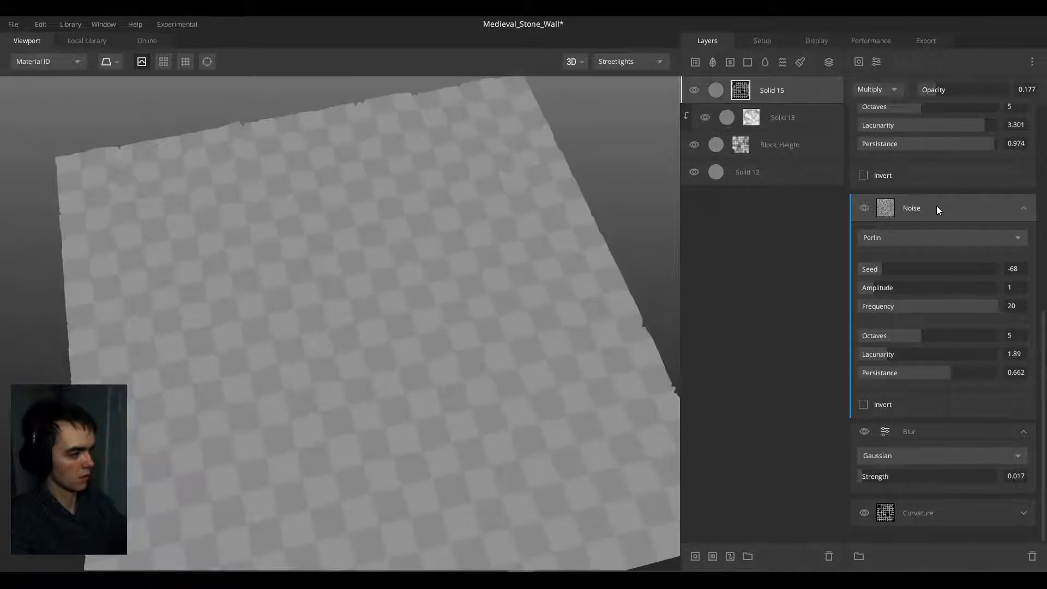
key(c)
key(c)
key(shift+c)
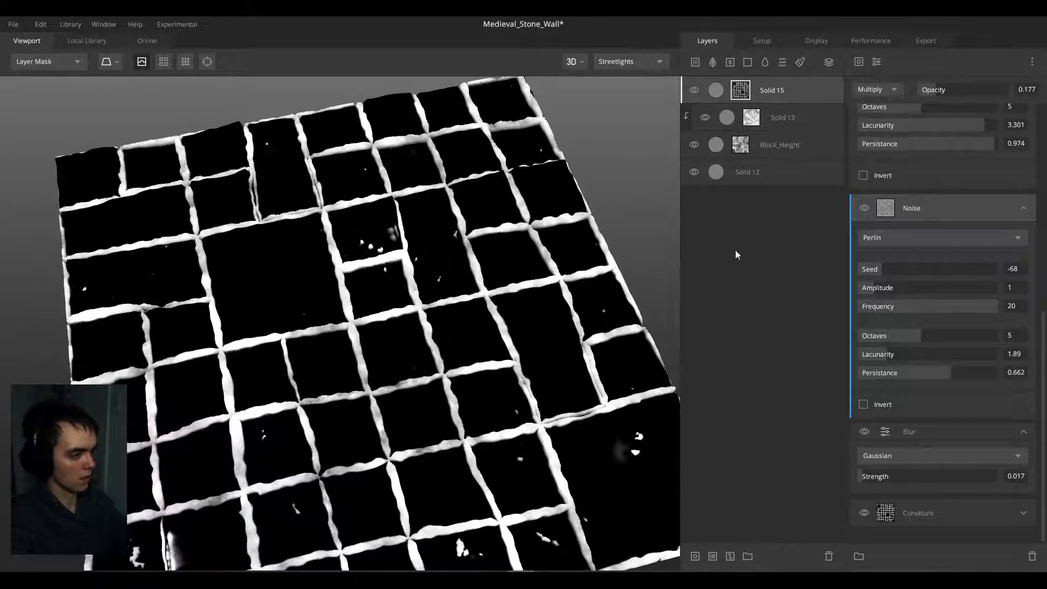
scroll(298, 335, up, 5)
key(c)
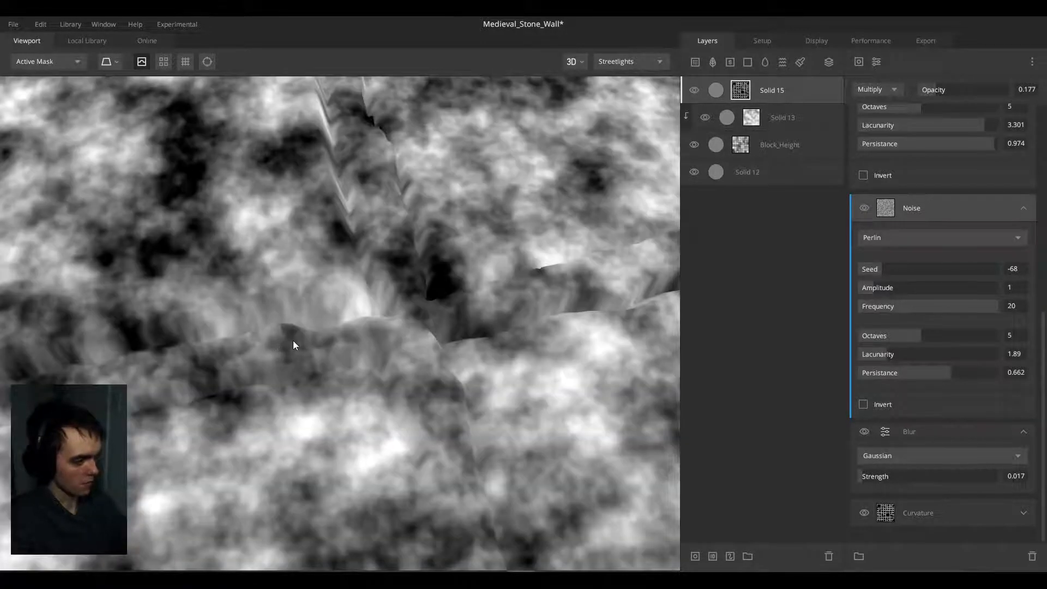
key(shift+c)
Step: Compare the mask at the lower Blur component with the full layer mask to examine the Perlin Noise variation along the grout lines
click(947, 426)
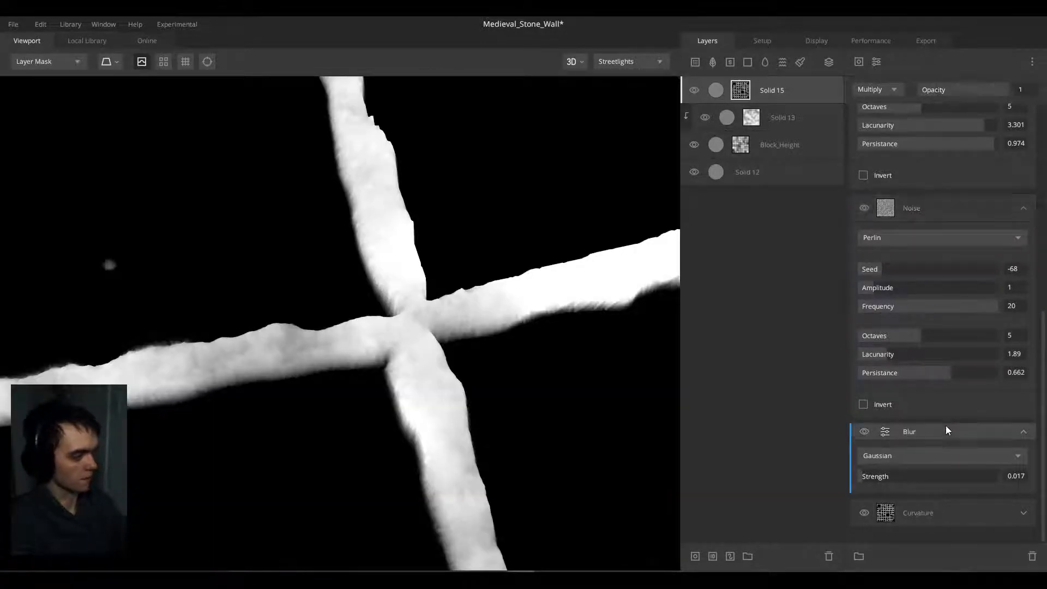
key(c)
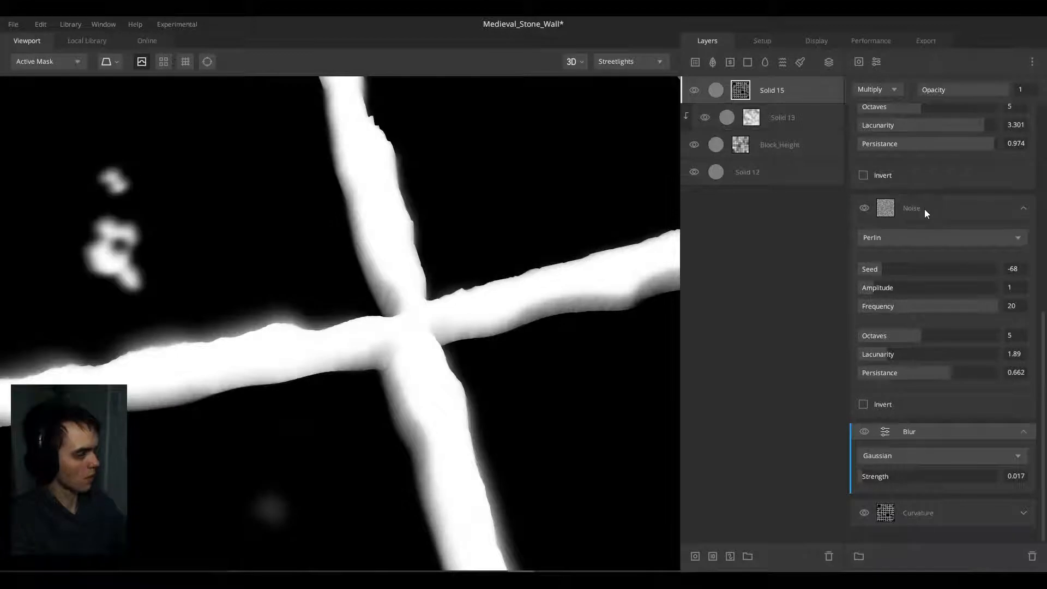
click(924, 208)
key(shift+c)
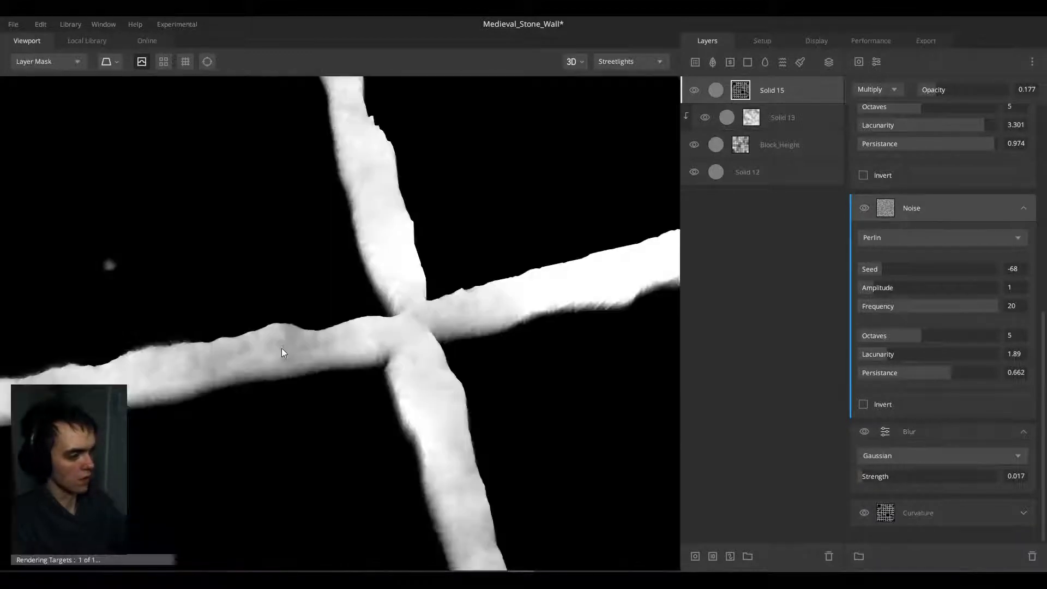
scroll(282, 348, down, 3)
scroll(947, 211, up, 1)
scroll(946, 210, up, 3)
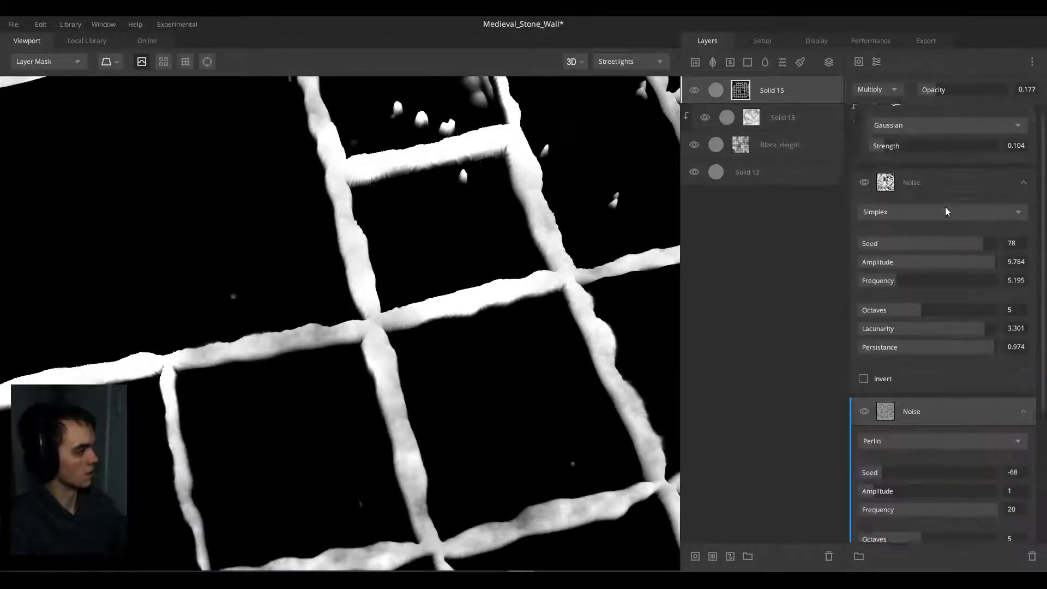
Step: Preview the Simplex Noise component alone and examine its influence on the full layer mask across the wall
click(945, 205)
key(shift+c)
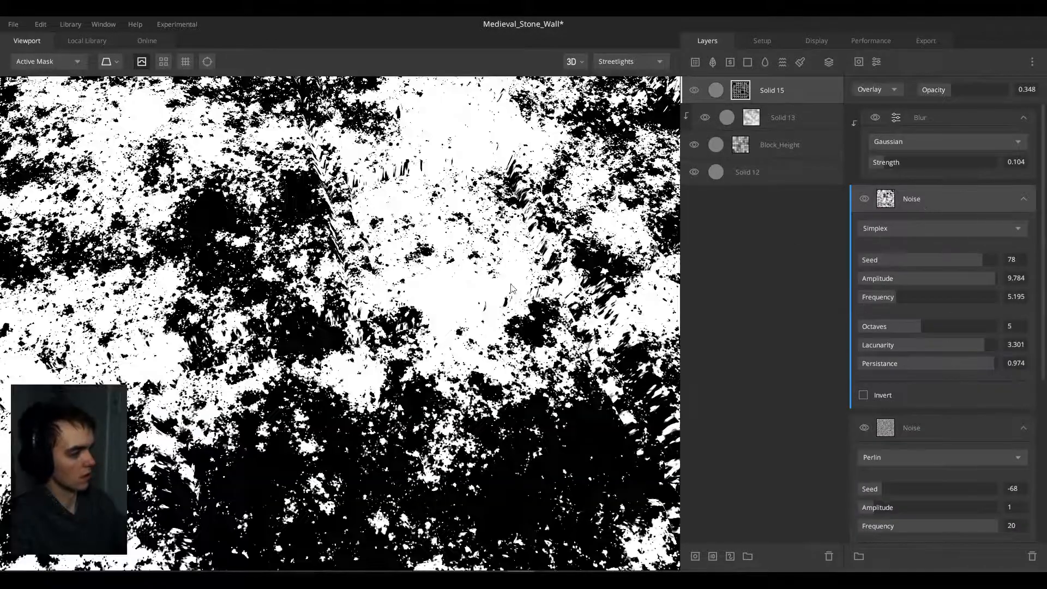
key(shift+c)
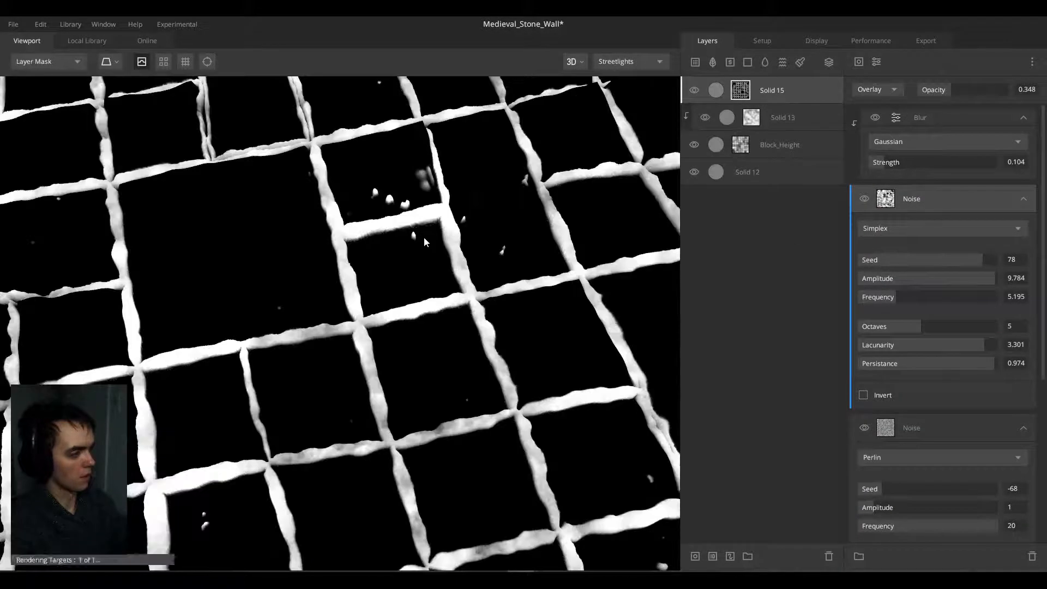
scroll(396, 273, up, 5)
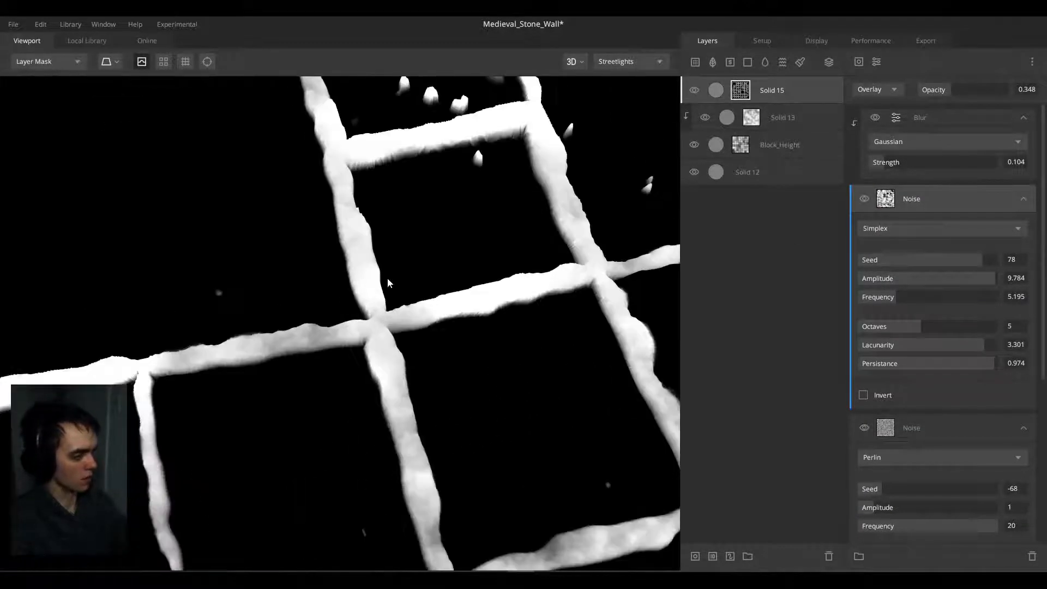
scroll(362, 302, down, 5)
scroll(401, 263, down, 4)
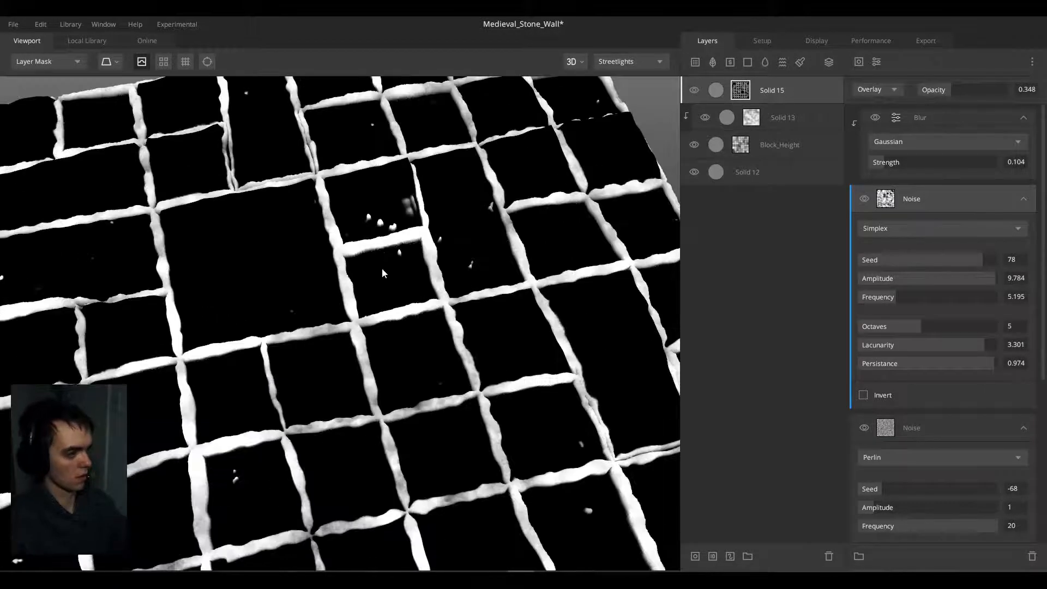
alt+drag(382, 265, 372, 246)
middle_drag(372, 236, 368, 264)
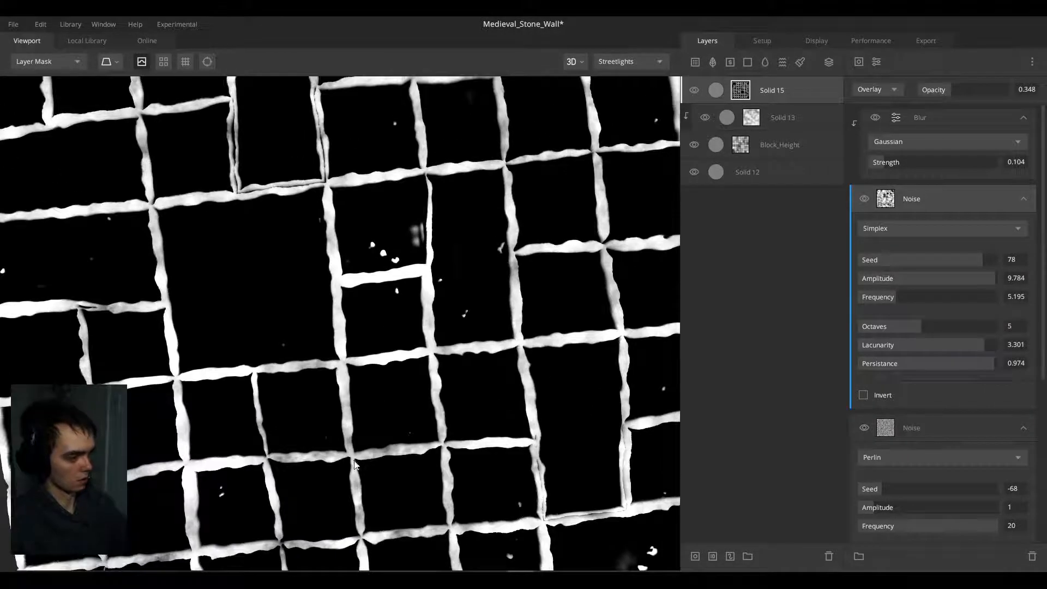
middle_drag(370, 439, 380, 355)
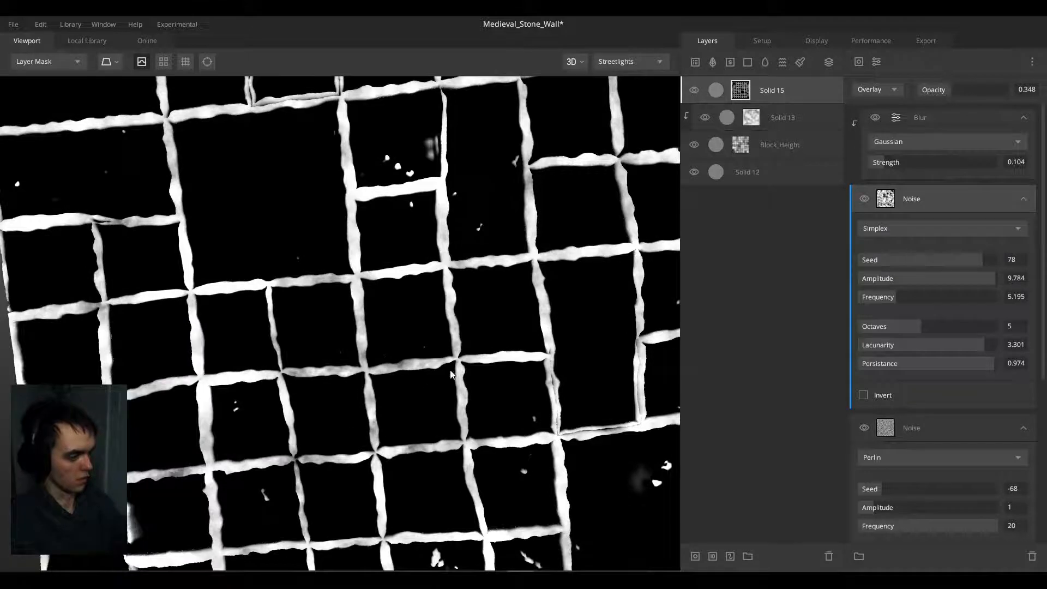
middle_drag(477, 395, 417, 329)
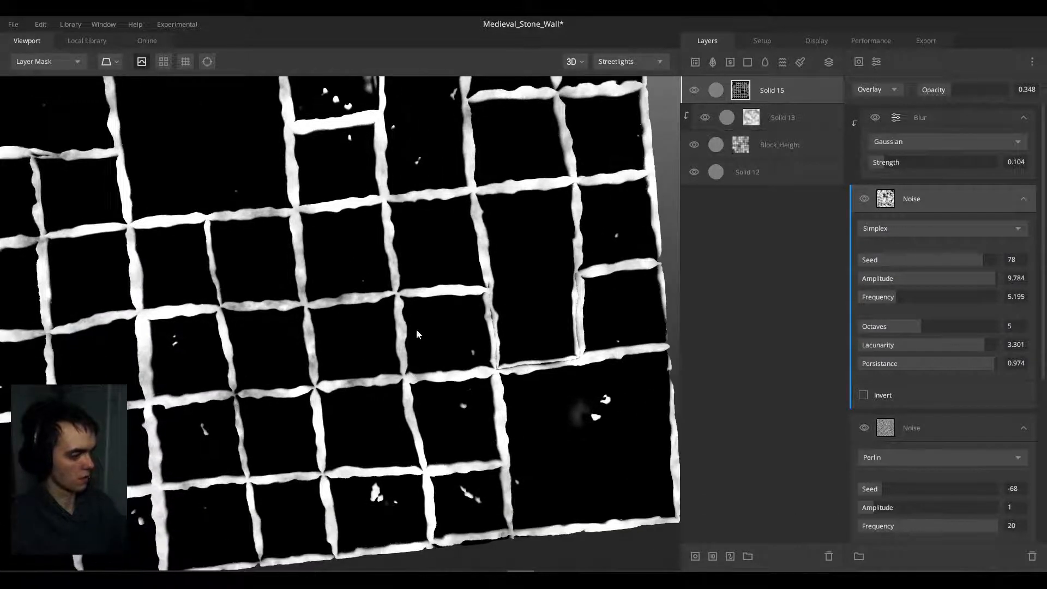
alt+drag(500, 309, 399, 330)
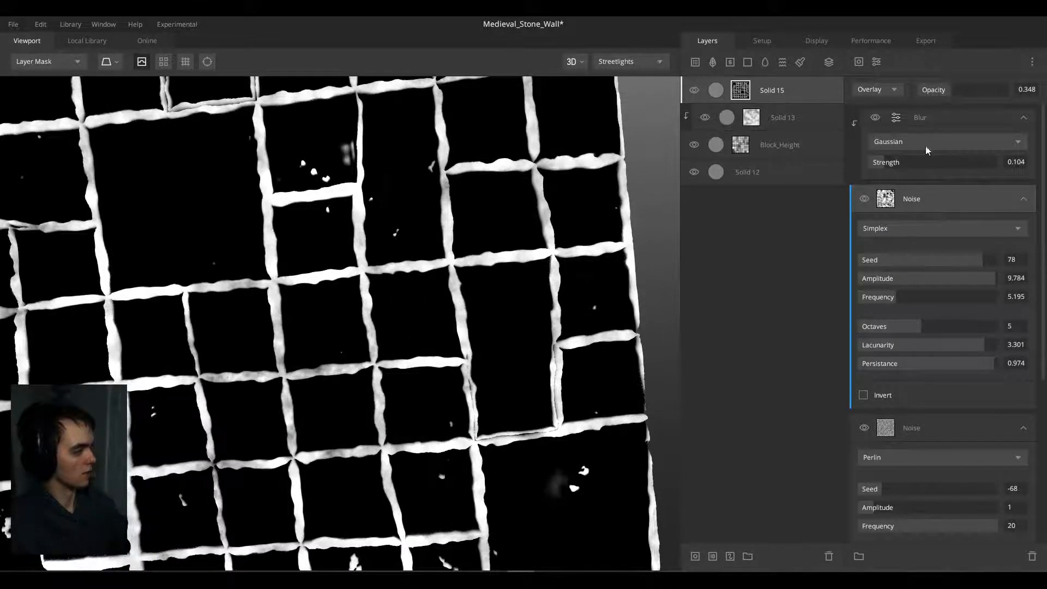
Step: Compare the Simplex Noise with and without its Gaussian Blur and return to the full layer mask view
click(925, 116)
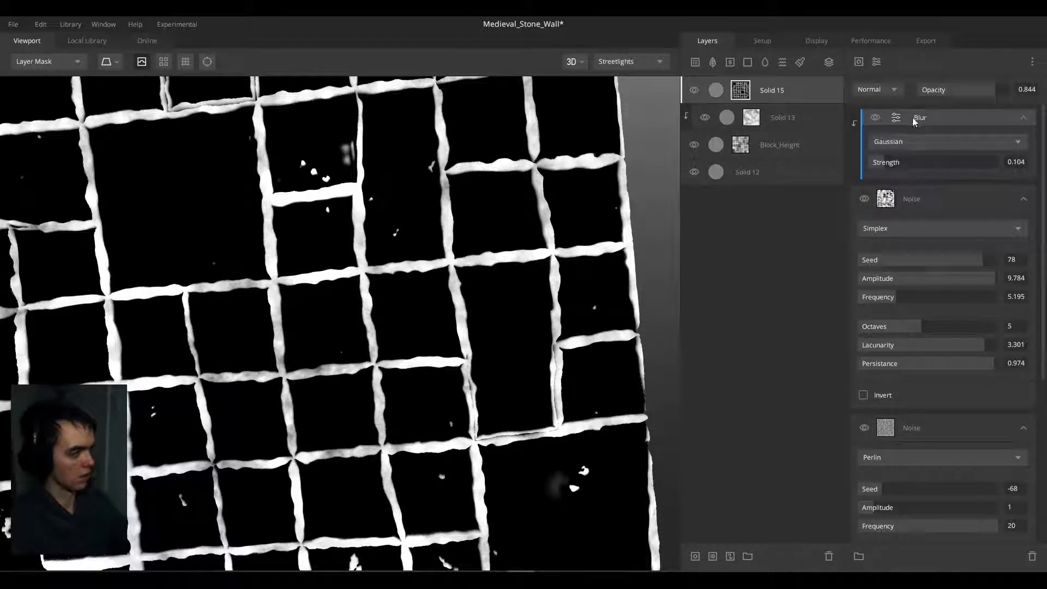
key(m)
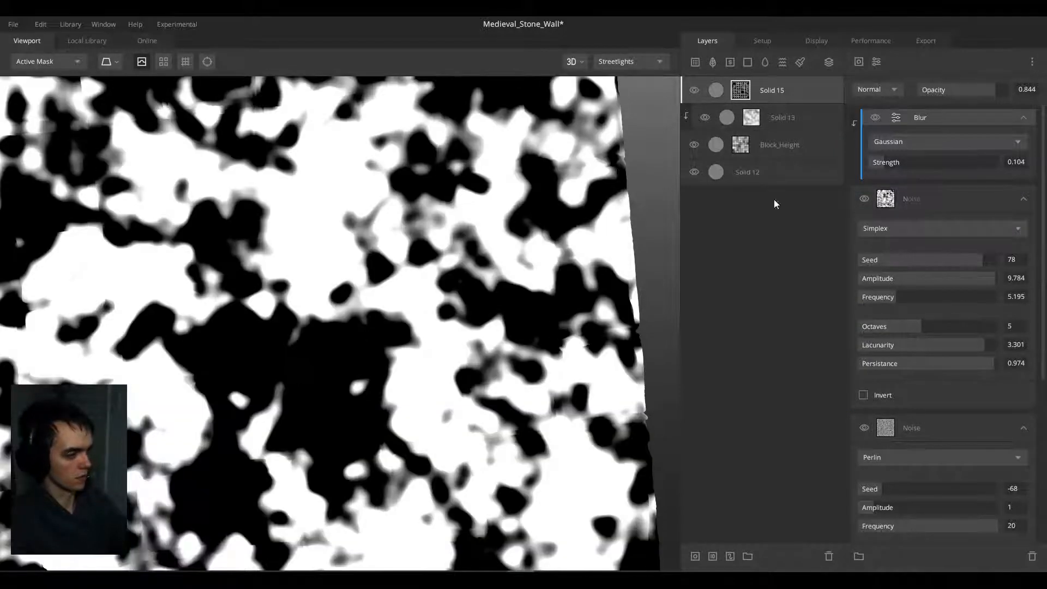
click(928, 200)
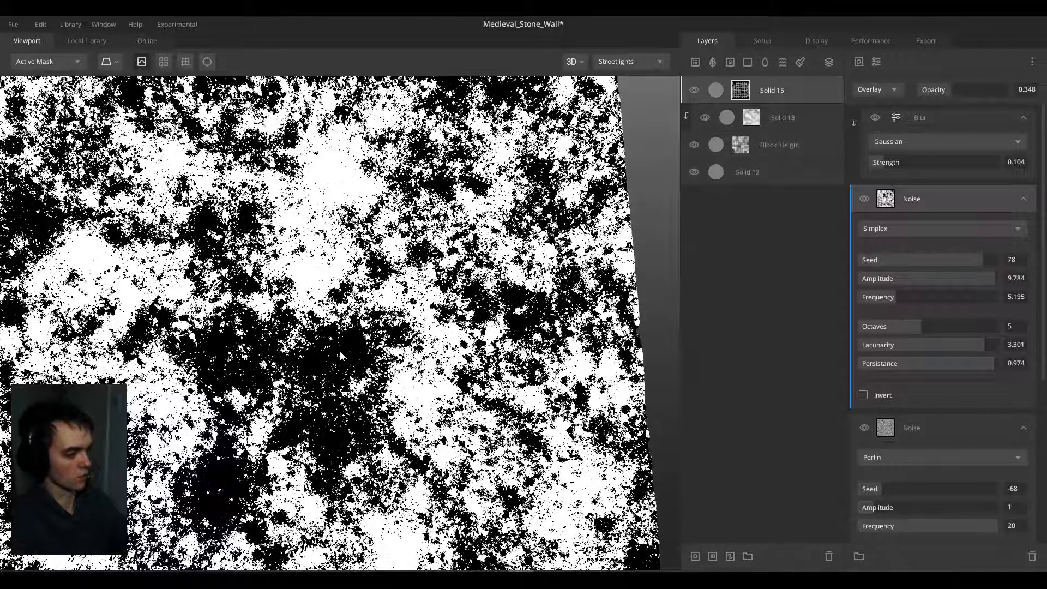
key(m)
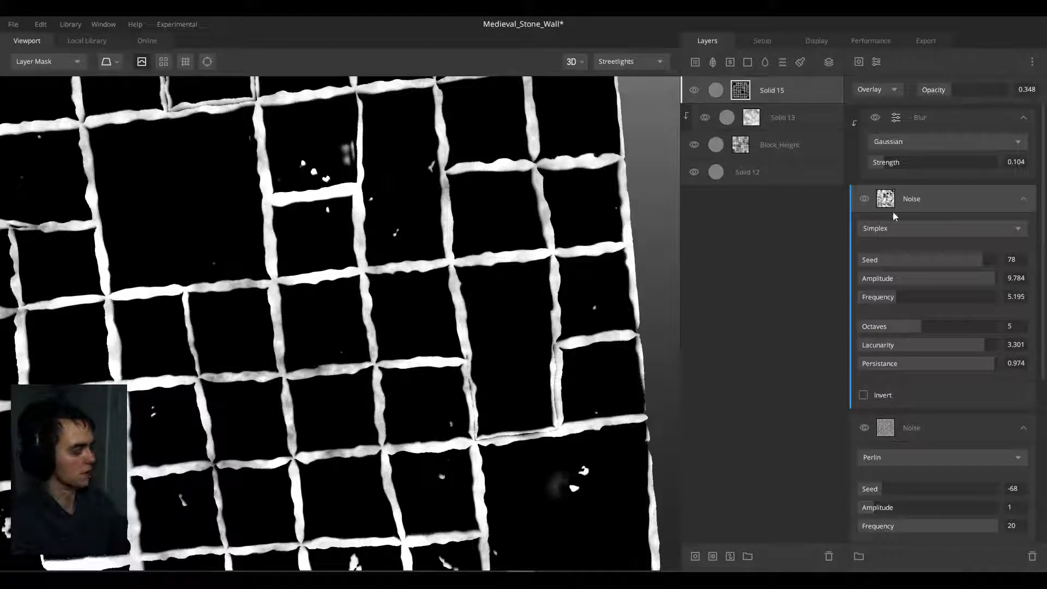
Step: Return to the PBR Metalness view and delete the Perlin Noise component from the Solid 15 mask
key(m)
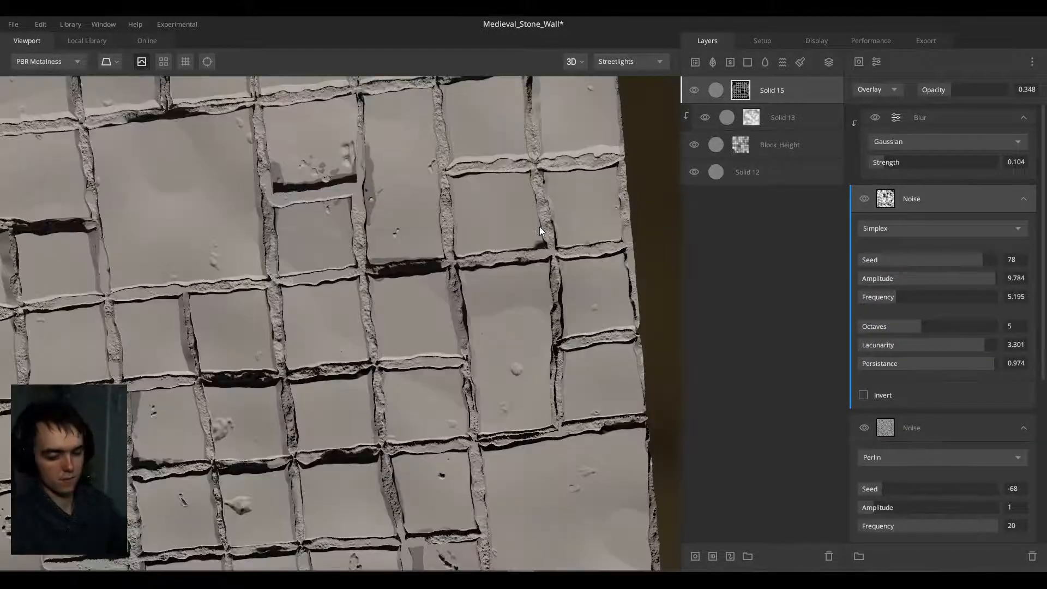
scroll(388, 253, down, 5)
scroll(364, 251, up, 4)
alt+drag(384, 205, 347, 287)
scroll(395, 282, up, 4)
scroll(919, 251, down, 5)
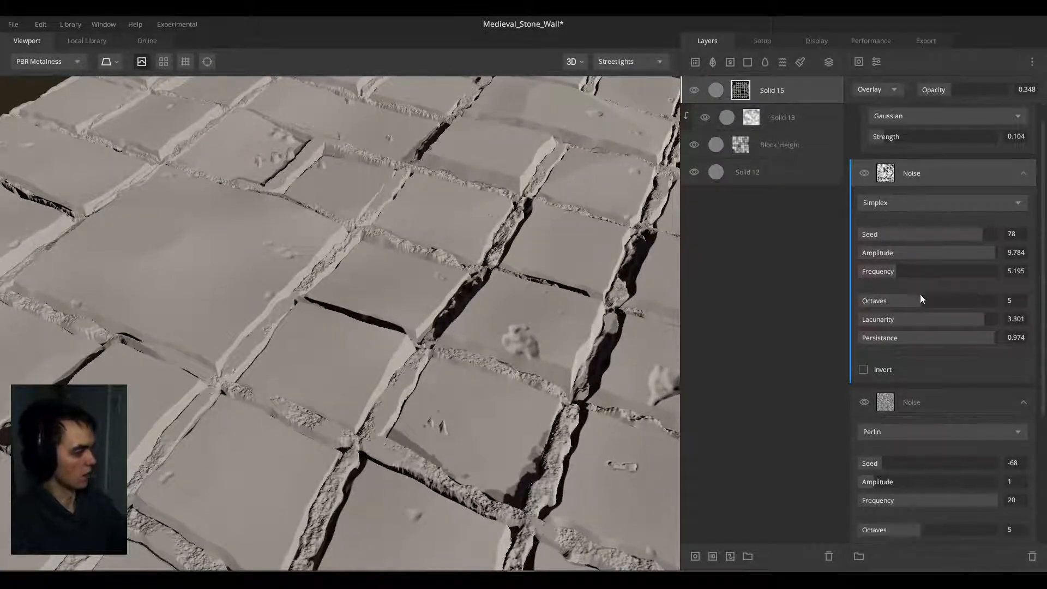
click(924, 321)
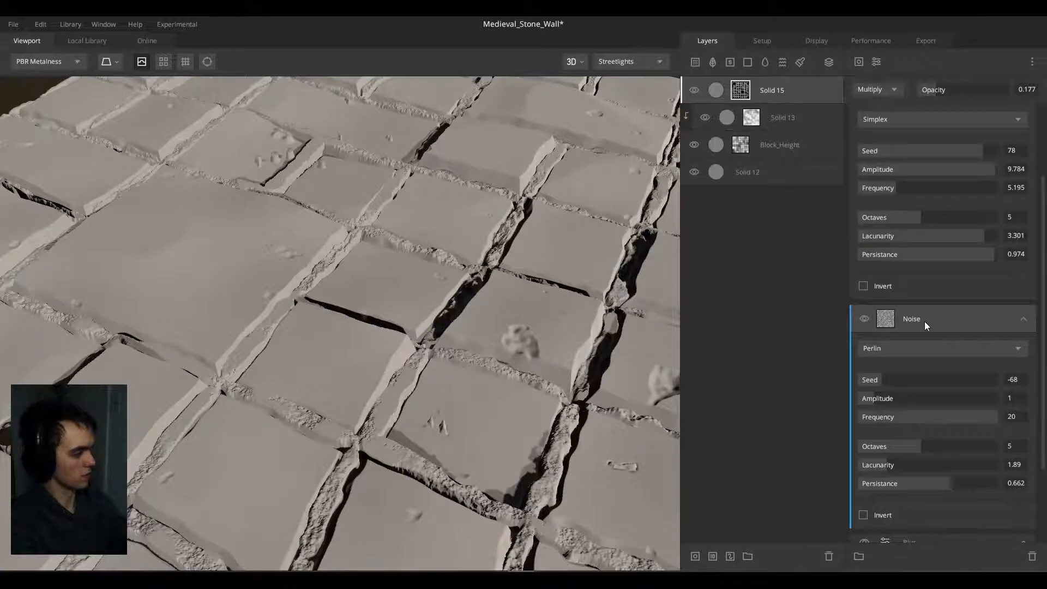
key(Delete)
scroll(503, 312, down, 4)
alt+drag(503, 312, 378, 378)
scroll(270, 303, up, 4)
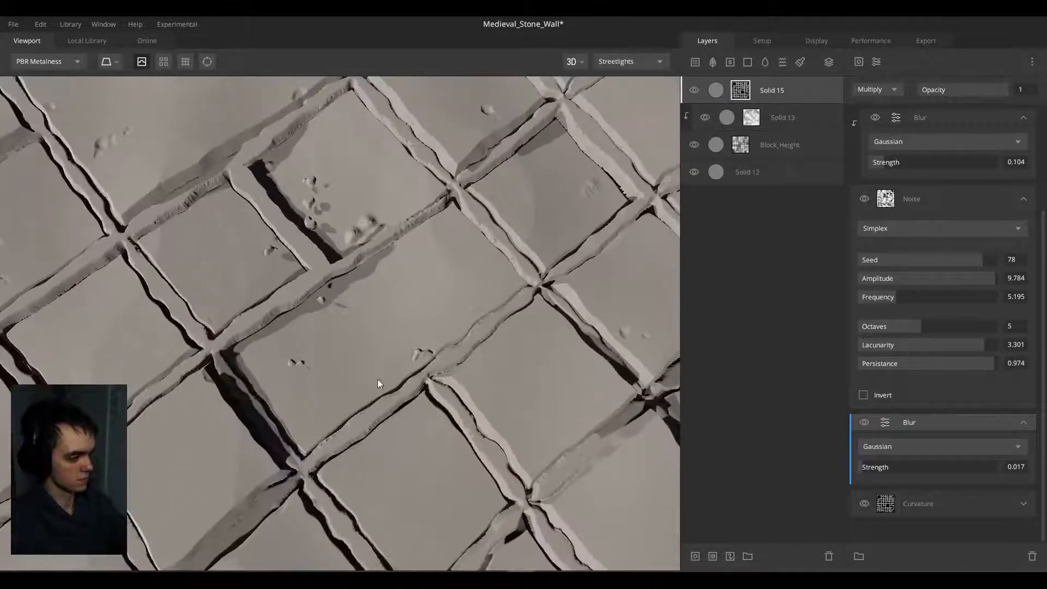
Step: Set the lower Gaussian Blur strength to 0 and the Simplex Noise's blur strength to 0.163 in the Solid 15 mask
mouse_move(871, 466)
mouse_down()
mouse_move(883, 467)
mouse_move(857, 469)
mouse_up()
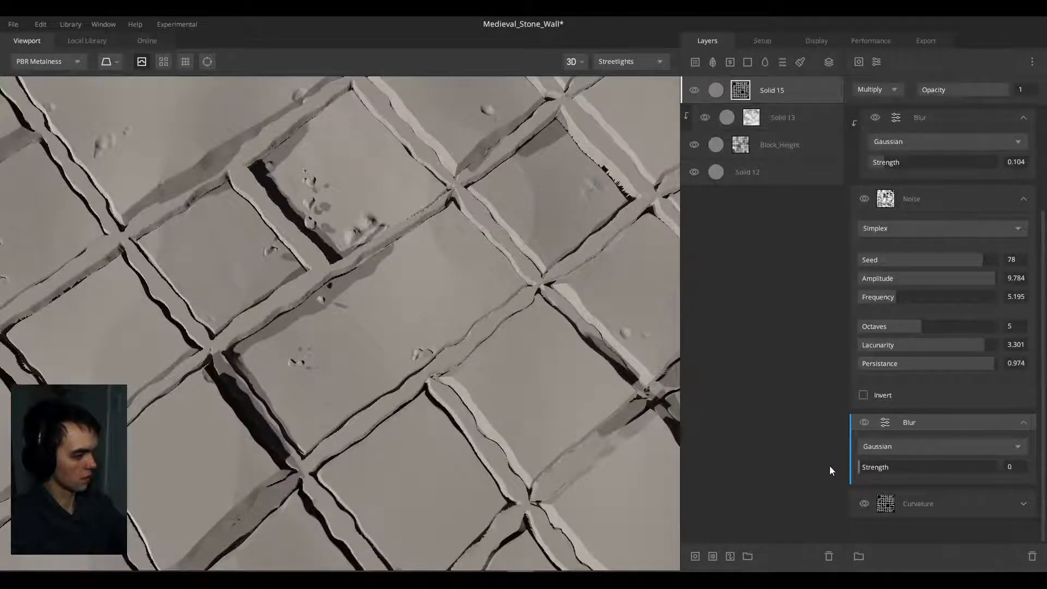
scroll(480, 368, down, 4)
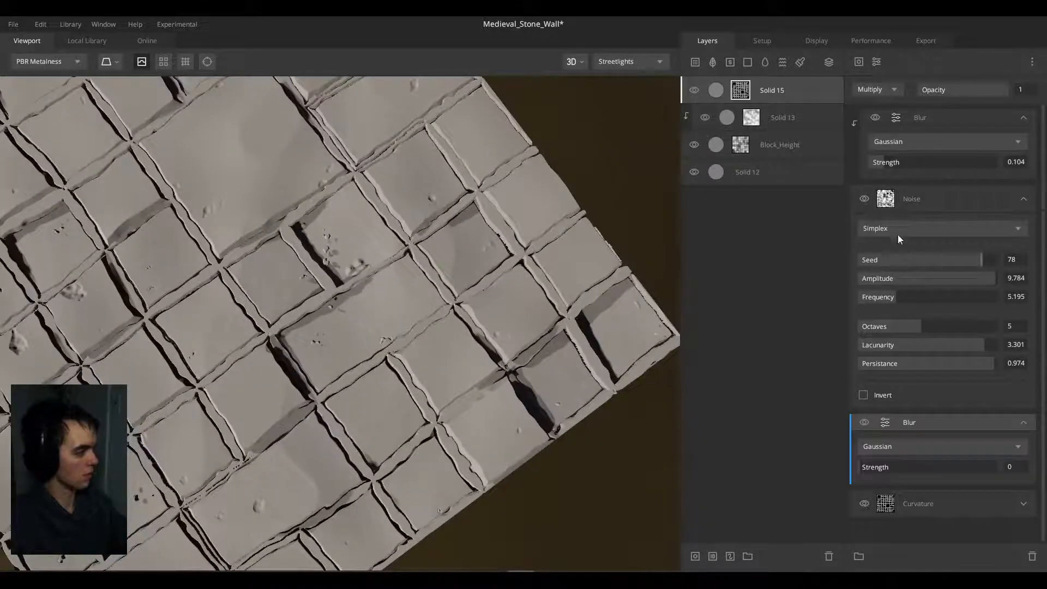
drag(891, 164, 904, 162)
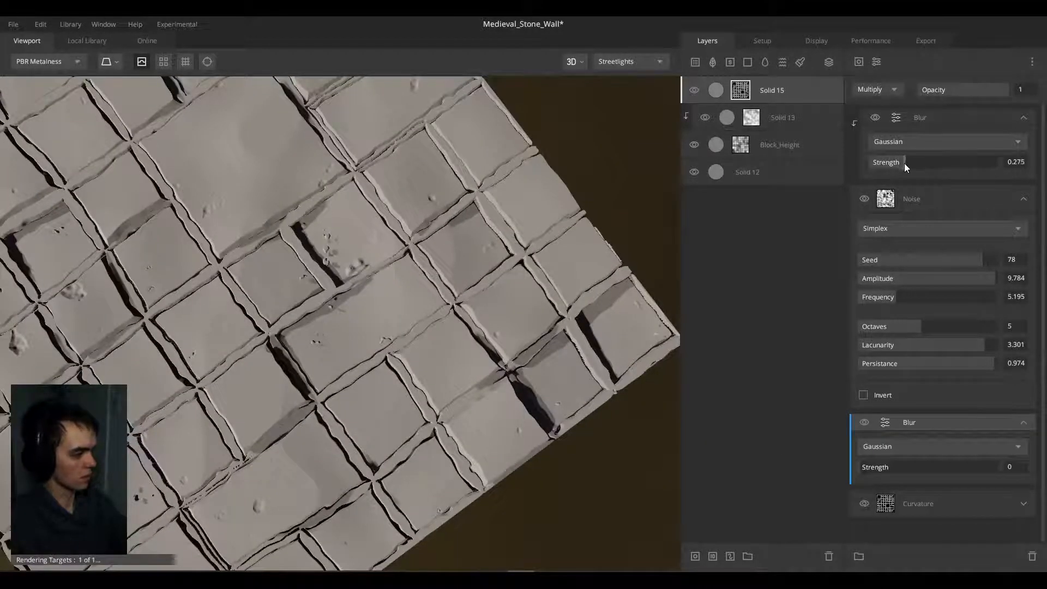
Step: Set the Curvature component's levels to 0.348 and 0.465 and switch back to the PBR Metalness view
click(932, 500)
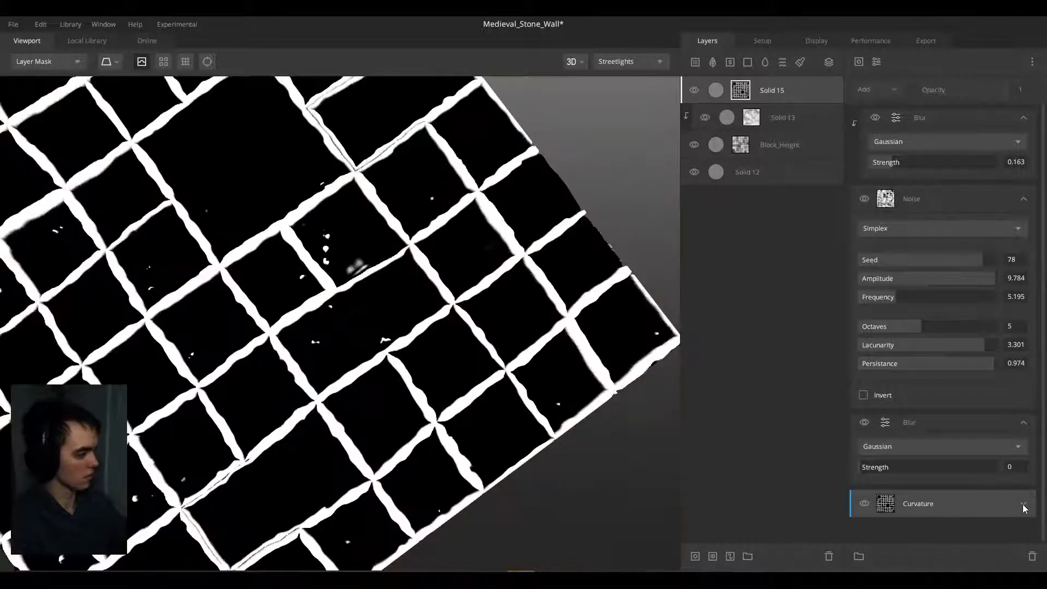
click(1023, 507)
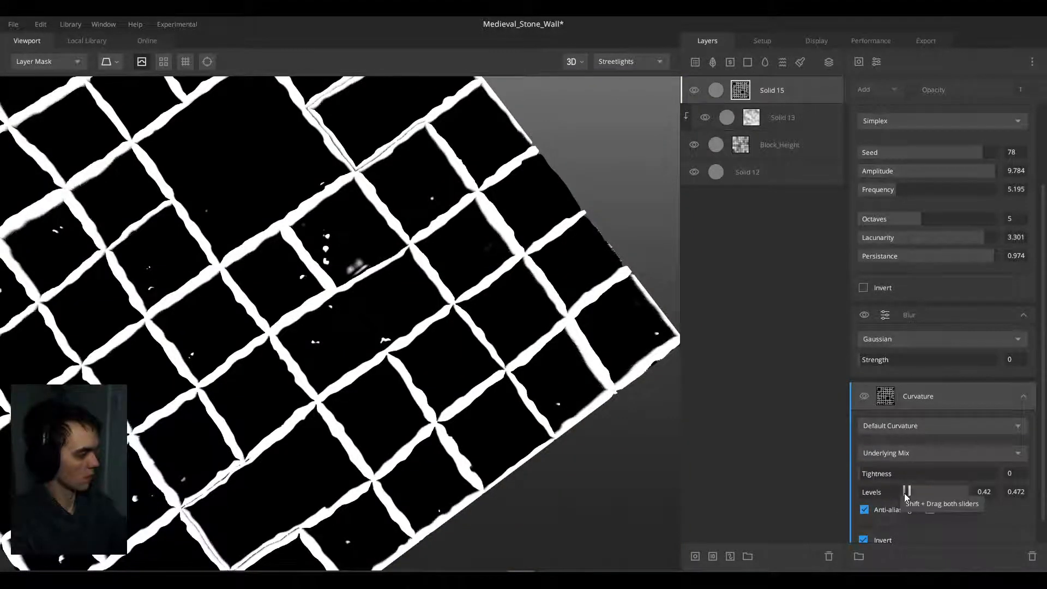
drag(906, 491, 833, 476)
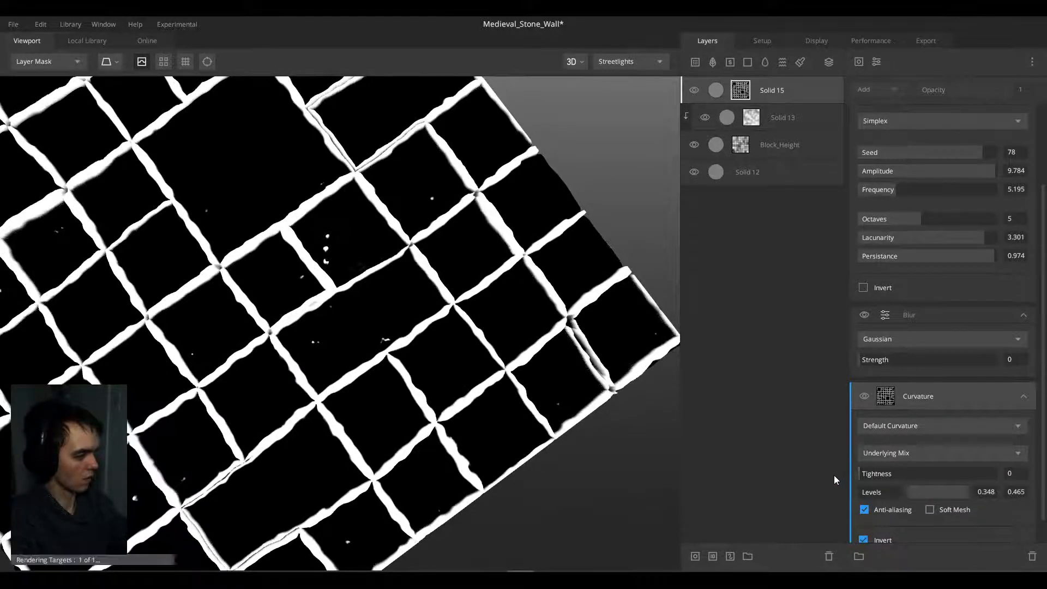
scroll(589, 377, down, 2)
key(m)
scroll(471, 334, down, 1)
scroll(528, 325, up, 4)
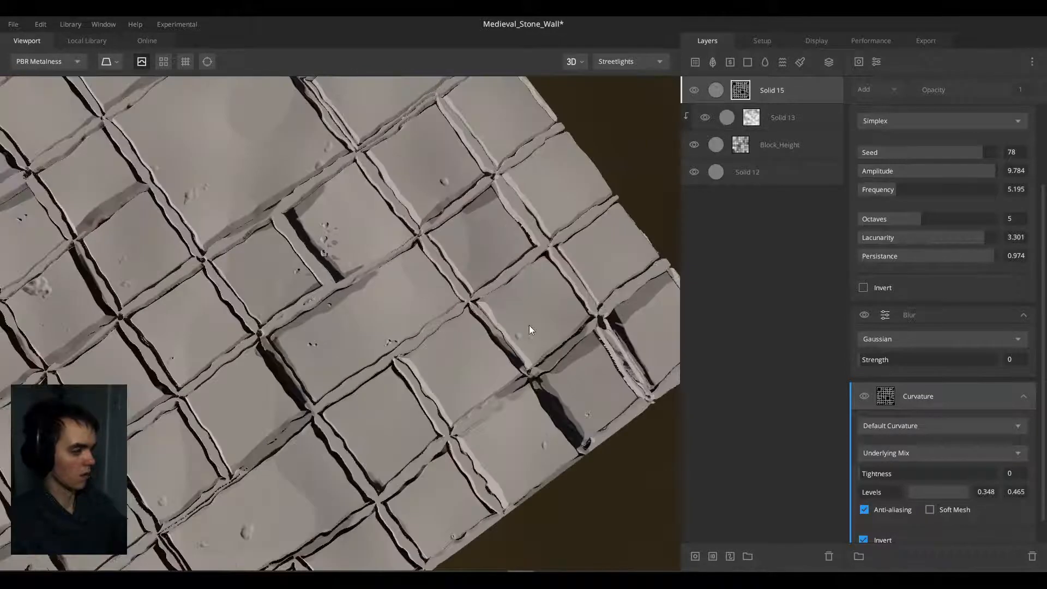
Step: Set the Solid 15 layer's Wrap to Underlying to 0.223 and Blur Underlying to 7
middle_drag(529, 325, 241, 306)
scroll(241, 307, up, 5)
mouse_move(241, 307)
alt+mouse_down()
mouse_move(253, 254)
mouse_move(296, 182)
mouse_move(203, 146)
mouse_move(303, 184)
mouse_move(285, 251)
mouse_move(292, 274)
alt+mouse_up()
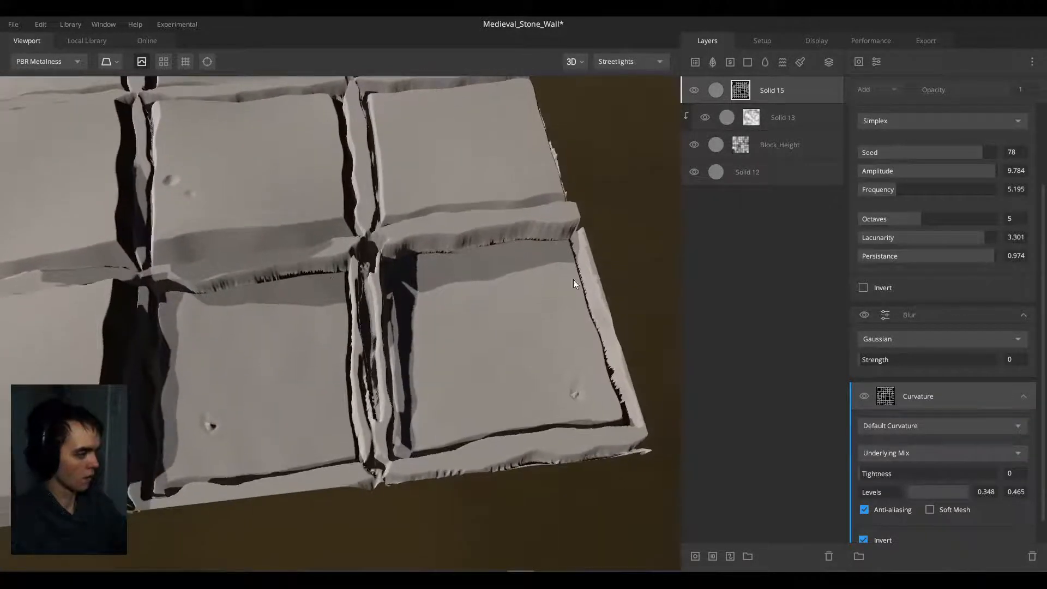
alt+drag(398, 231, 480, 211)
scroll(325, 241, down, 3)
click(774, 92)
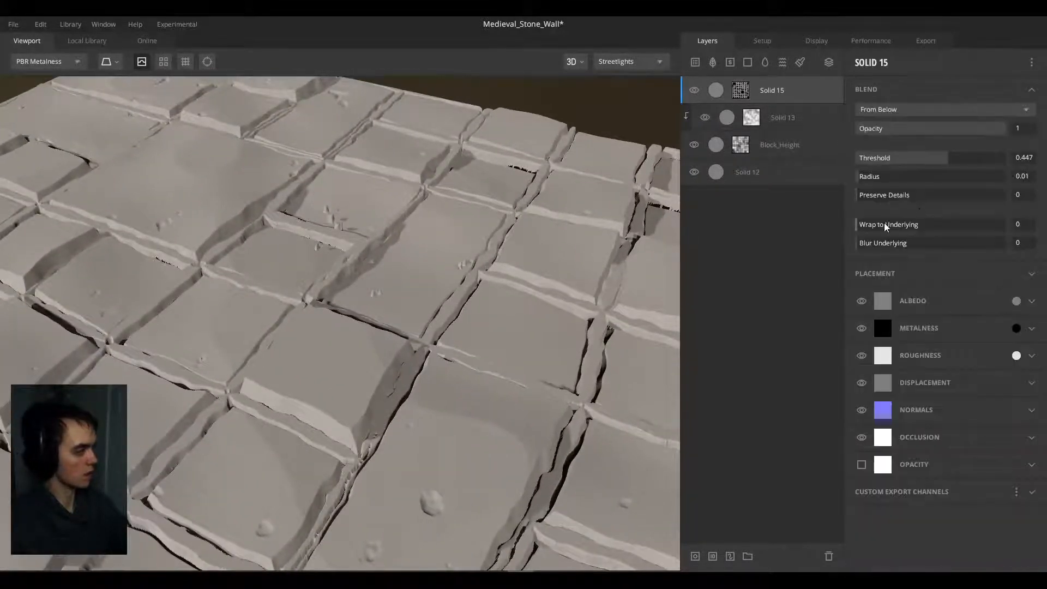
drag(890, 224, 935, 227)
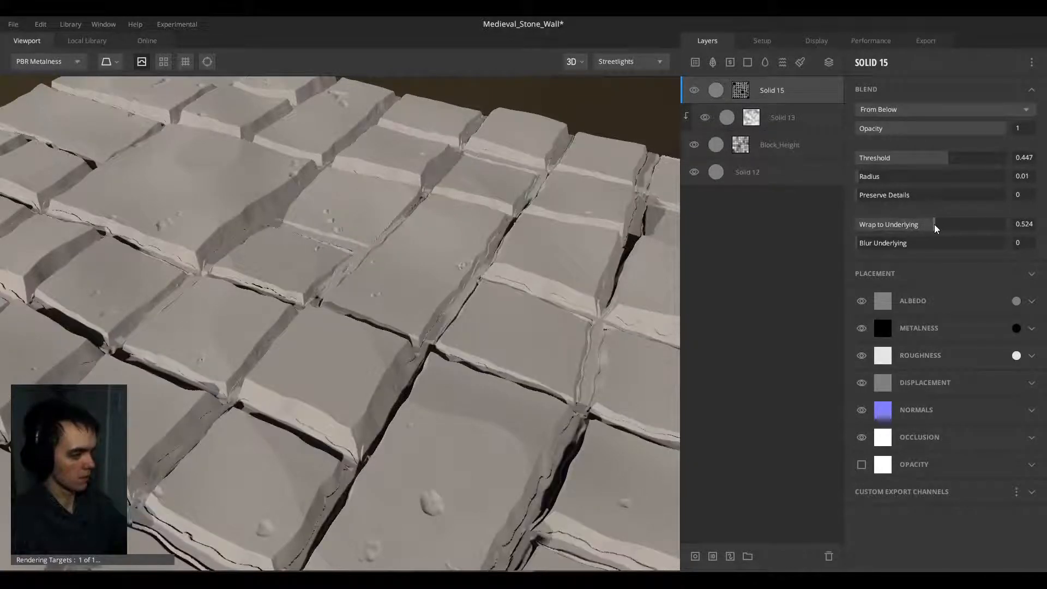
alt+drag(344, 284, 267, 346)
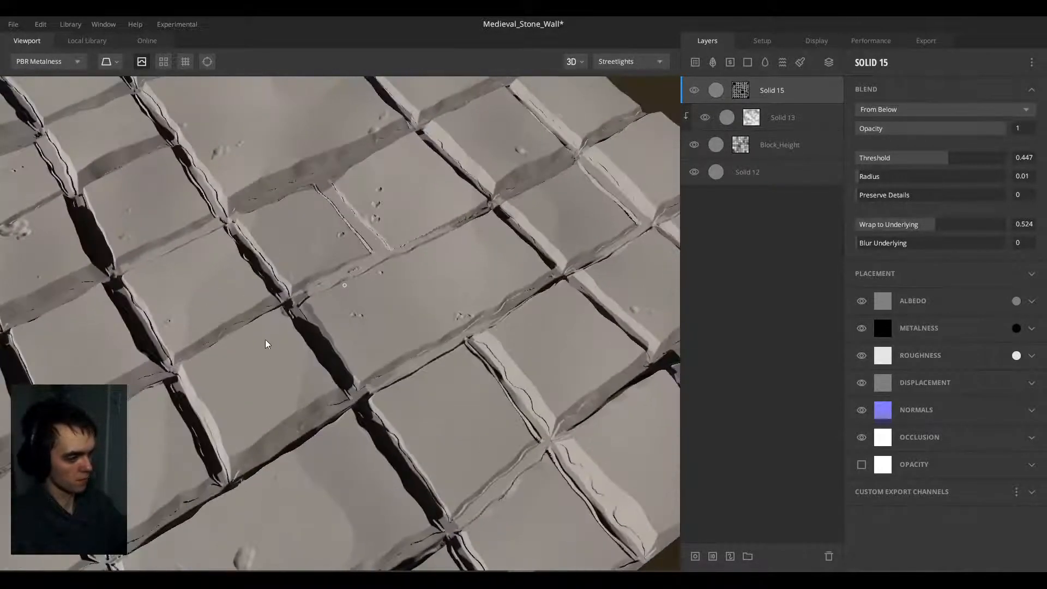
drag(897, 231, 1009, 251)
alt+drag(461, 319, 624, 239)
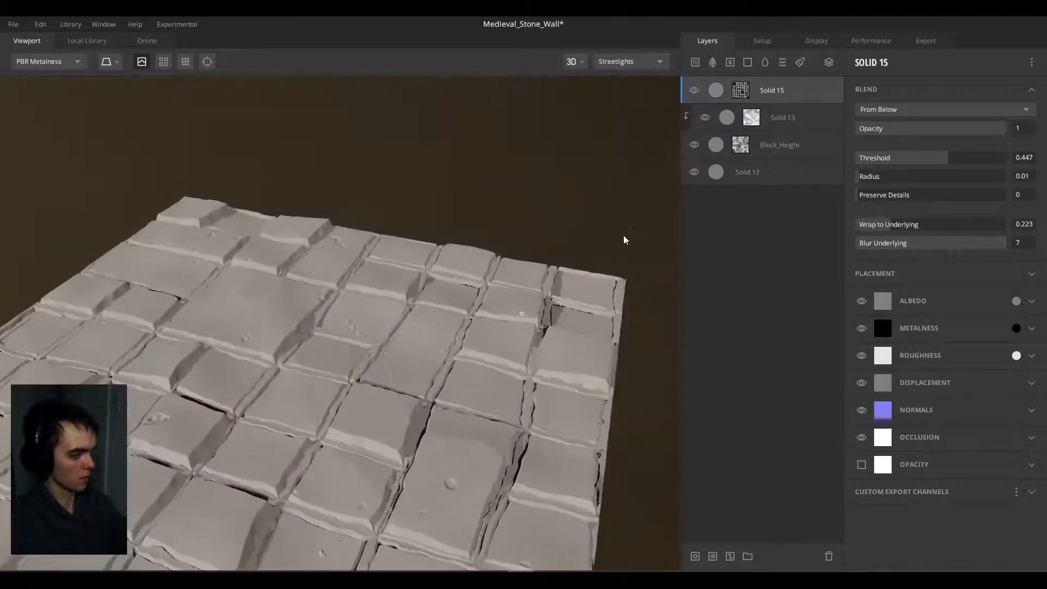
Step: Save the material and compare the stone surface with viewport displacement off and on
scroll(358, 275, down, 3)
key(ctrl+s)
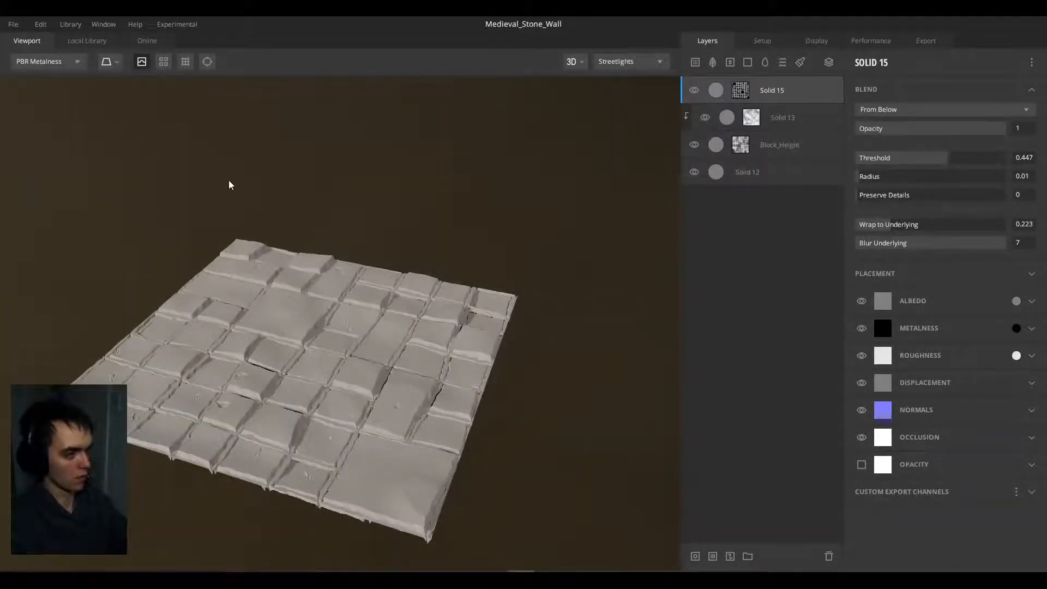
click(142, 62)
scroll(367, 367, up, 5)
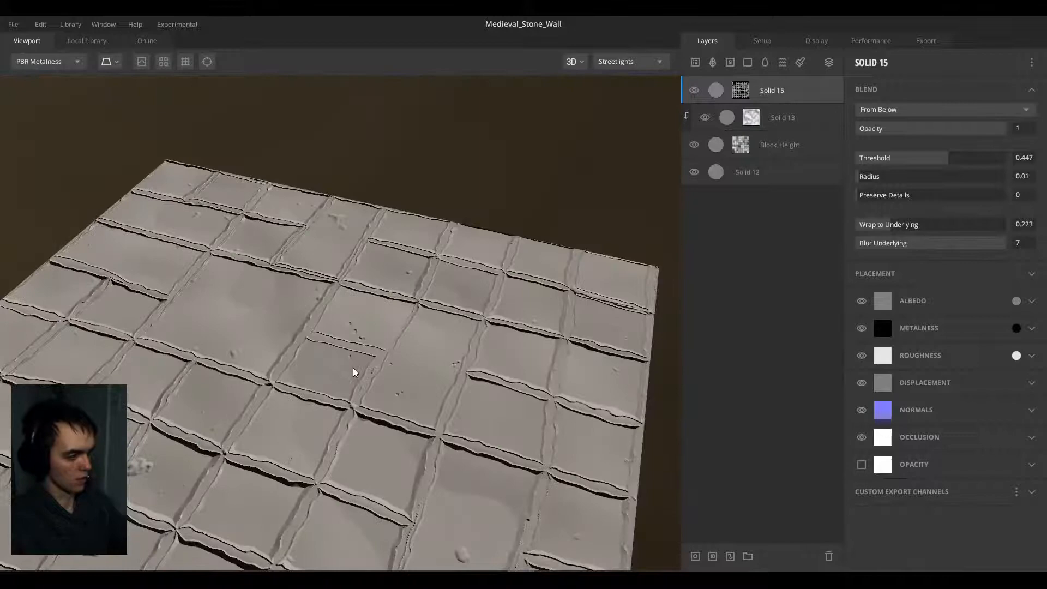
key(d)
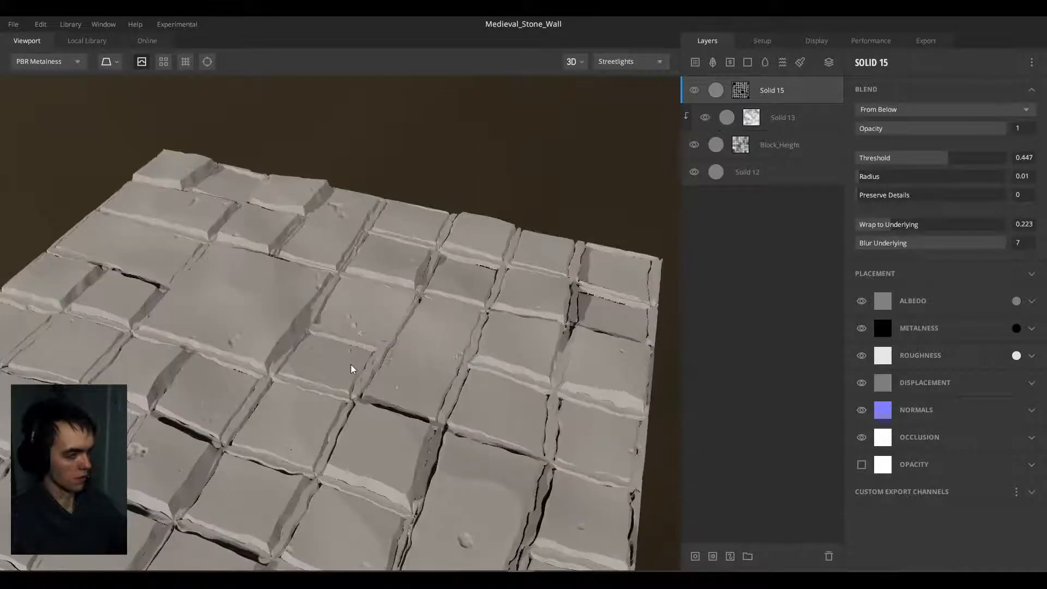
mouse_move(351, 367)
mouse_down()
mouse_move(409, 379)
mouse_move(354, 387)
mouse_up()
Step: Change the preview mesh to a cube and frame one of its upright corners
click(109, 62)
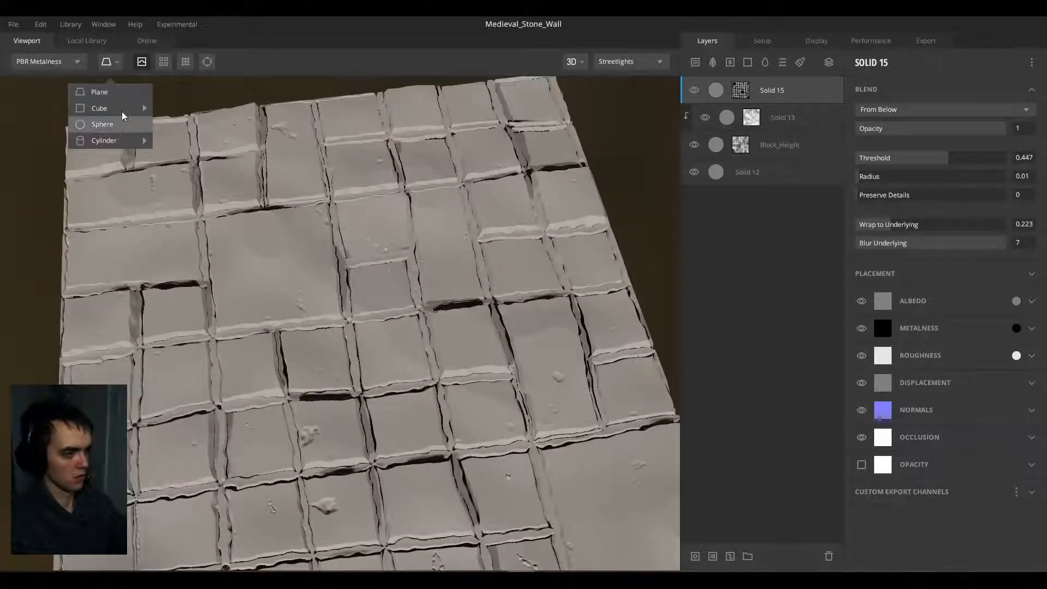
mouse_move(120, 108)
click(183, 125)
scroll(306, 312, down, 3)
drag(305, 312, 425, 104)
scroll(353, 218, up, 4)
drag(414, 219, 413, 255)
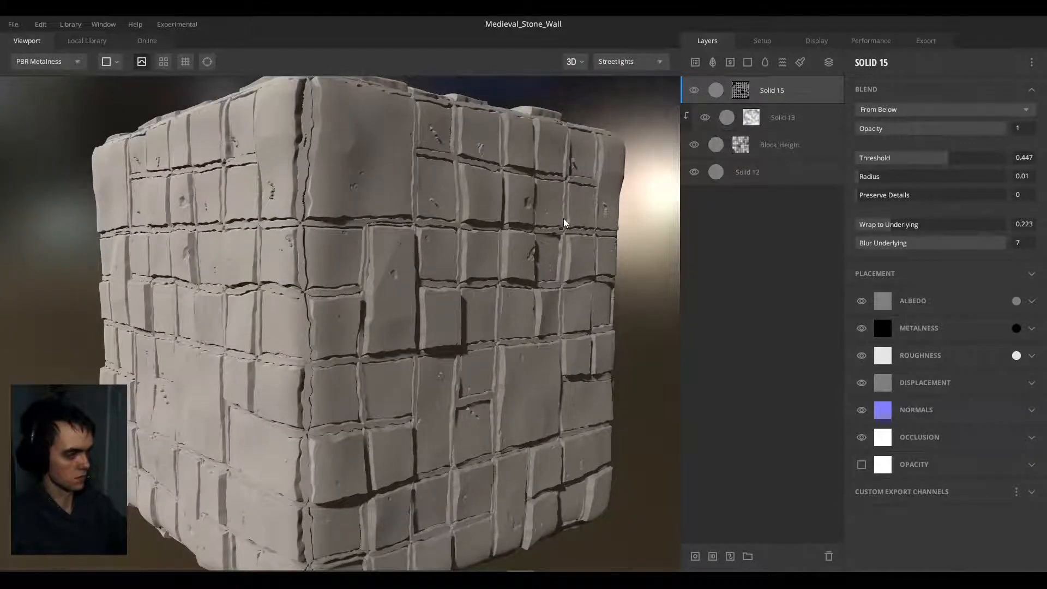
Step: Examine the Block_Height mask components, including the placement, jitter and bevel settings of Base_Block
click(768, 147)
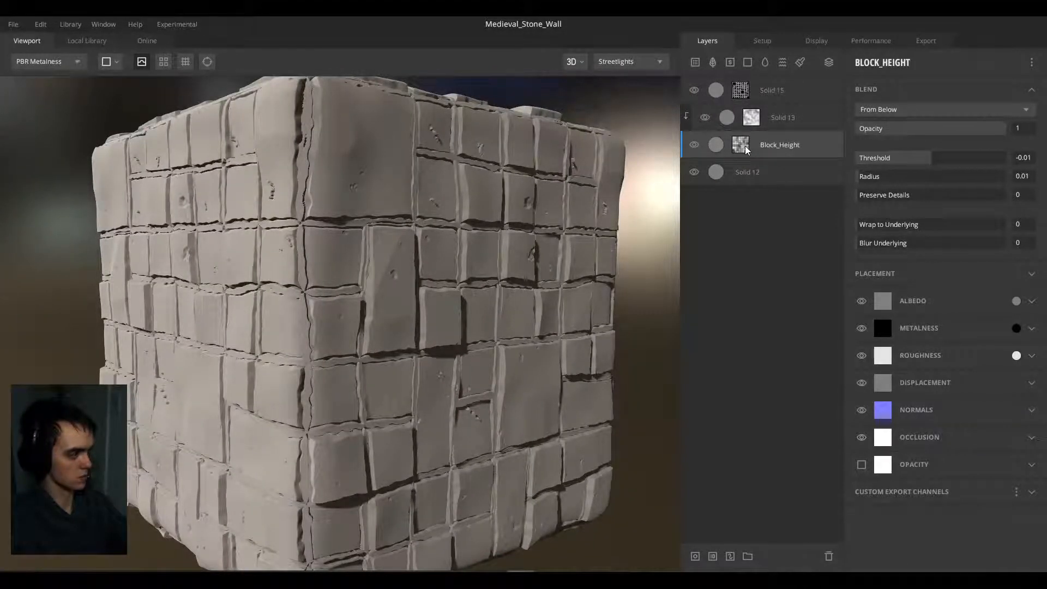
click(746, 149)
scroll(918, 340, down, 3)
scroll(918, 338, down, 3)
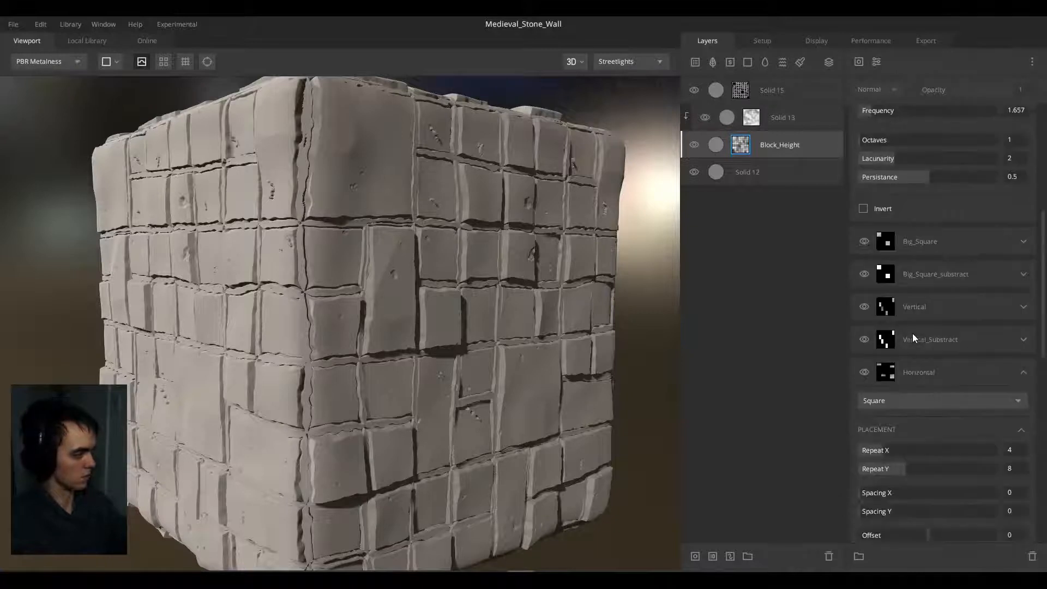
scroll(927, 370, down, 6)
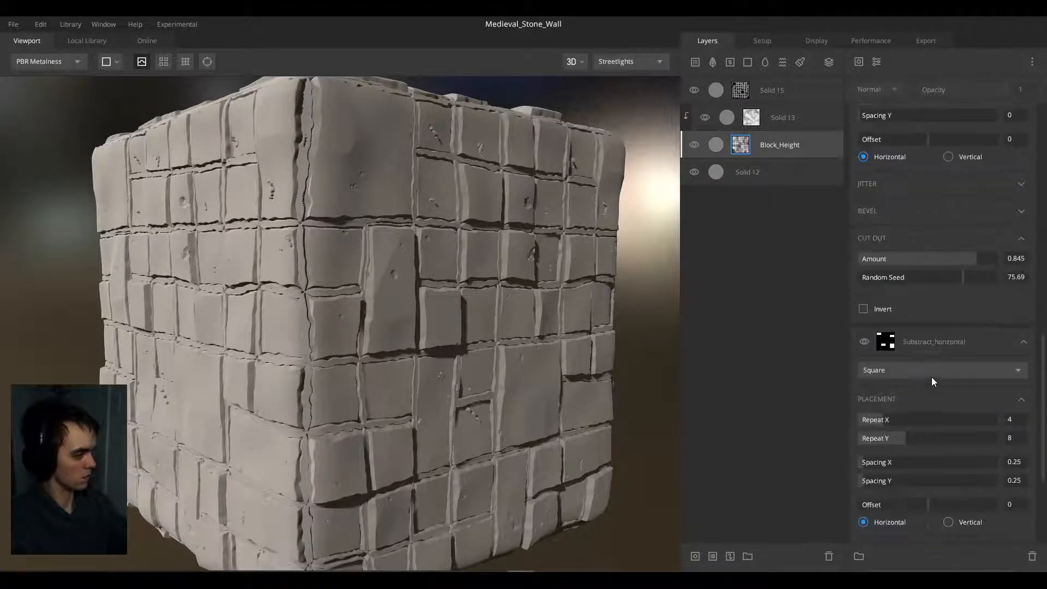
click(783, 149)
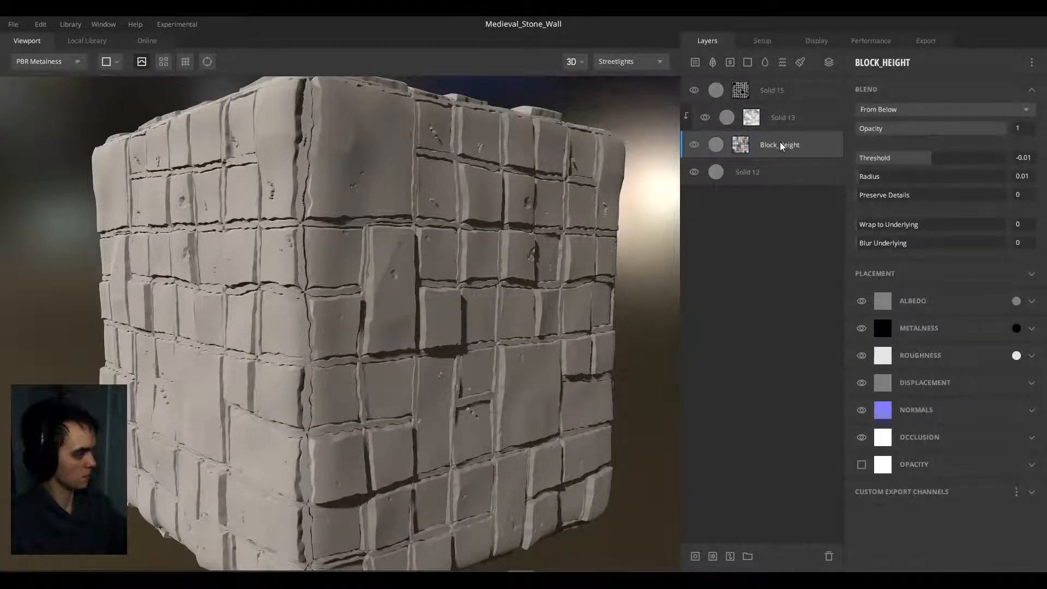
click(746, 149)
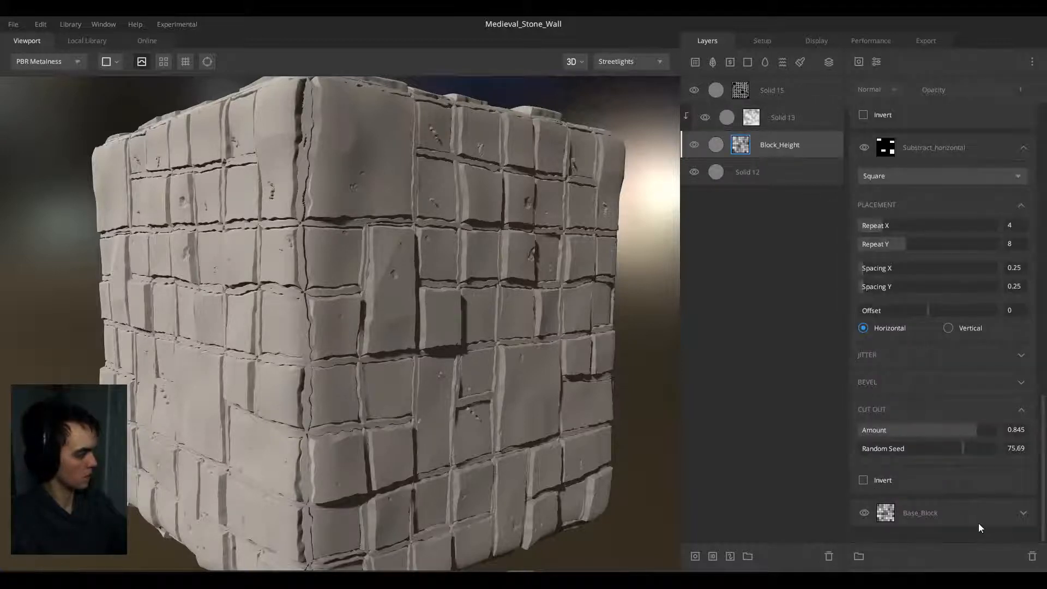
click(1018, 511)
scroll(970, 463, down, 10)
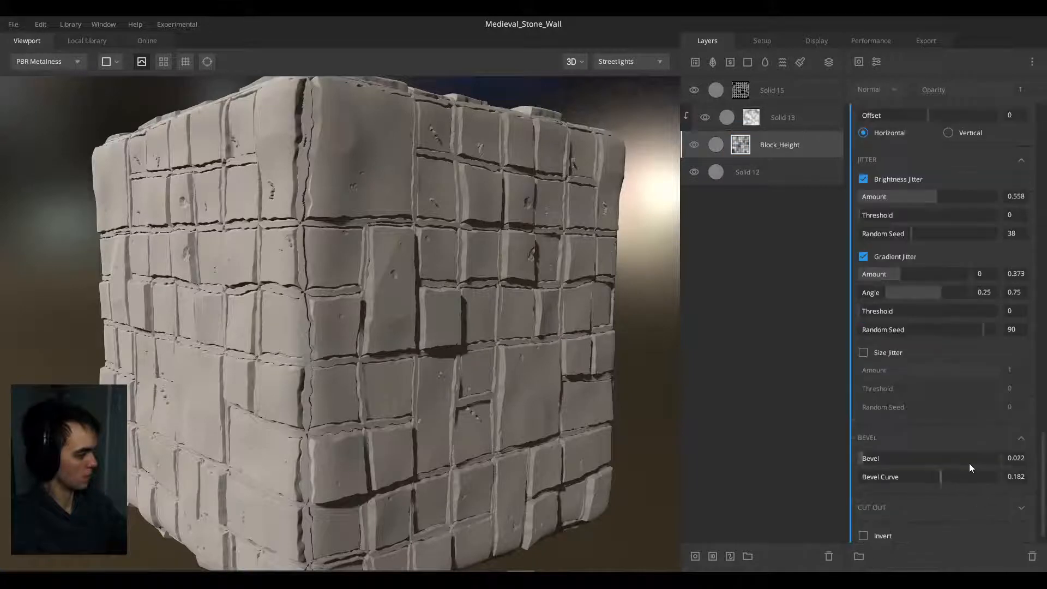
scroll(900, 270, up, 1)
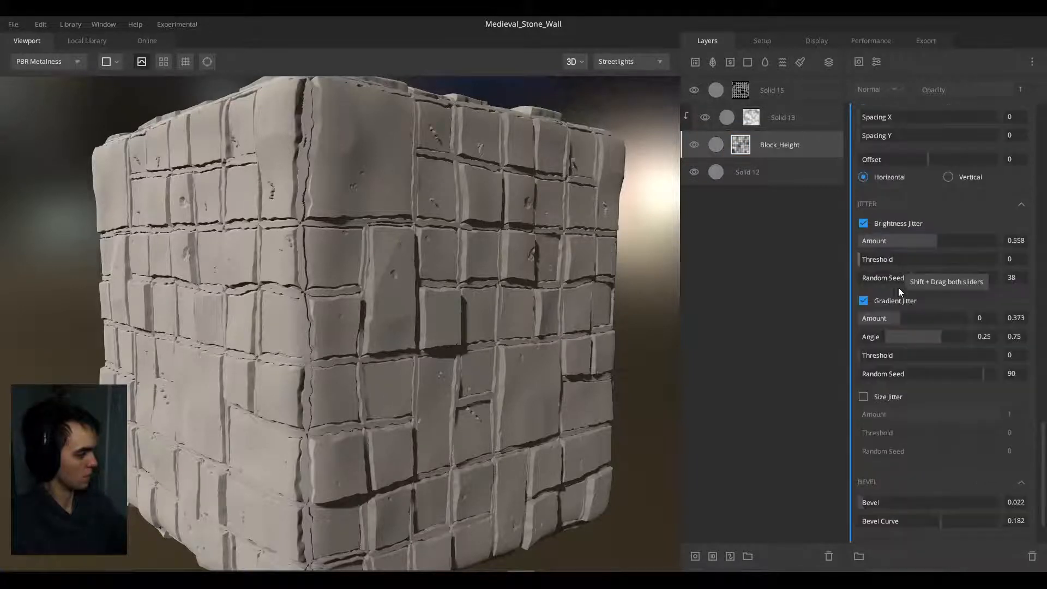
scroll(909, 250, up, 3)
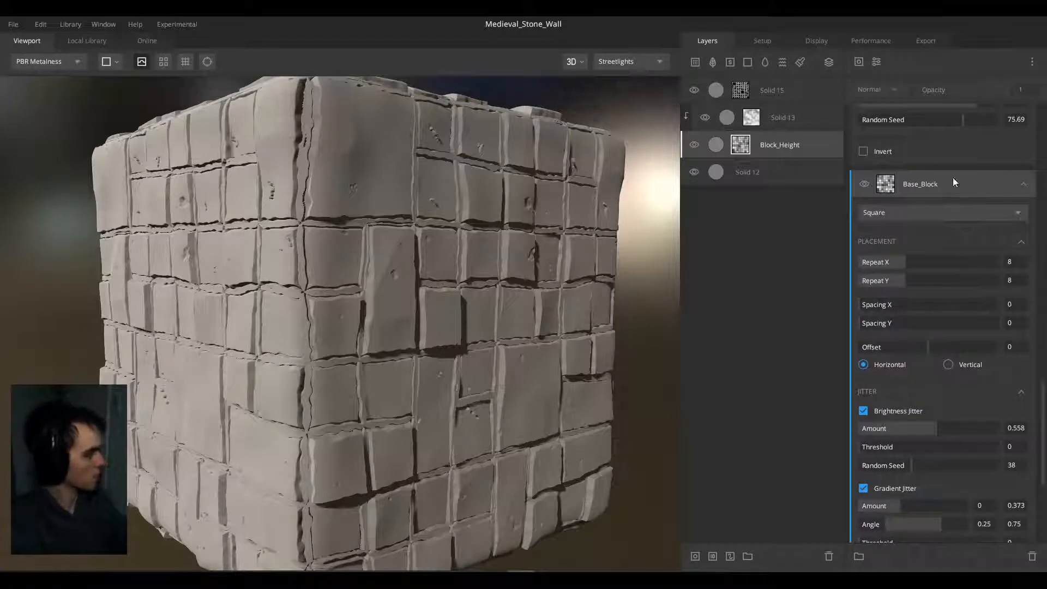
click(1022, 184)
scroll(462, 234, down, 4)
Step: Add a paint mask to the Solid 15 grout layer and return to the PBR Metalness view
drag(460, 234, 338, 267)
scroll(338, 266, up, 10)
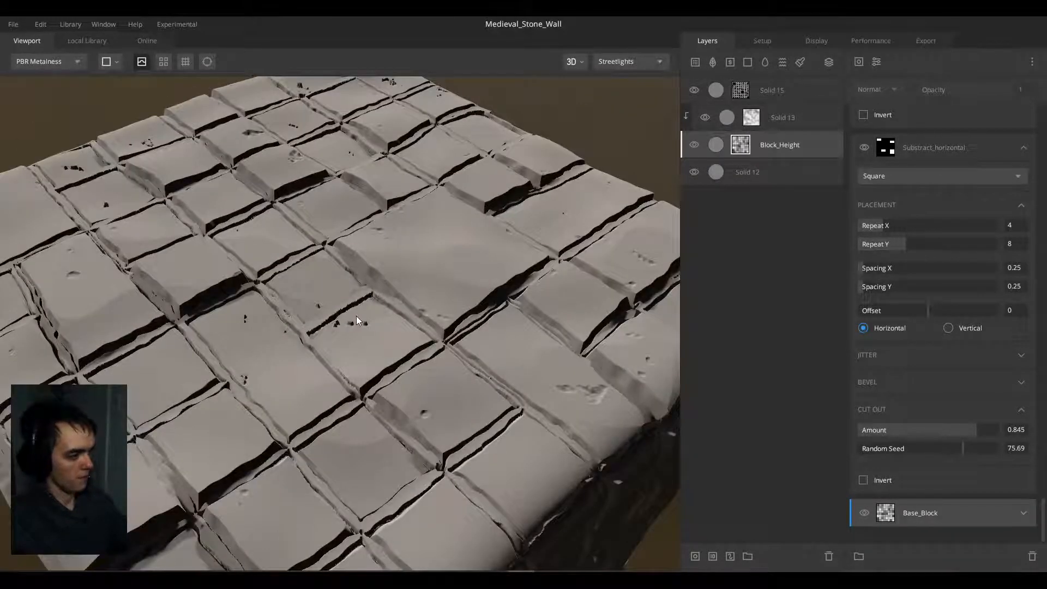
scroll(357, 319, up, 3)
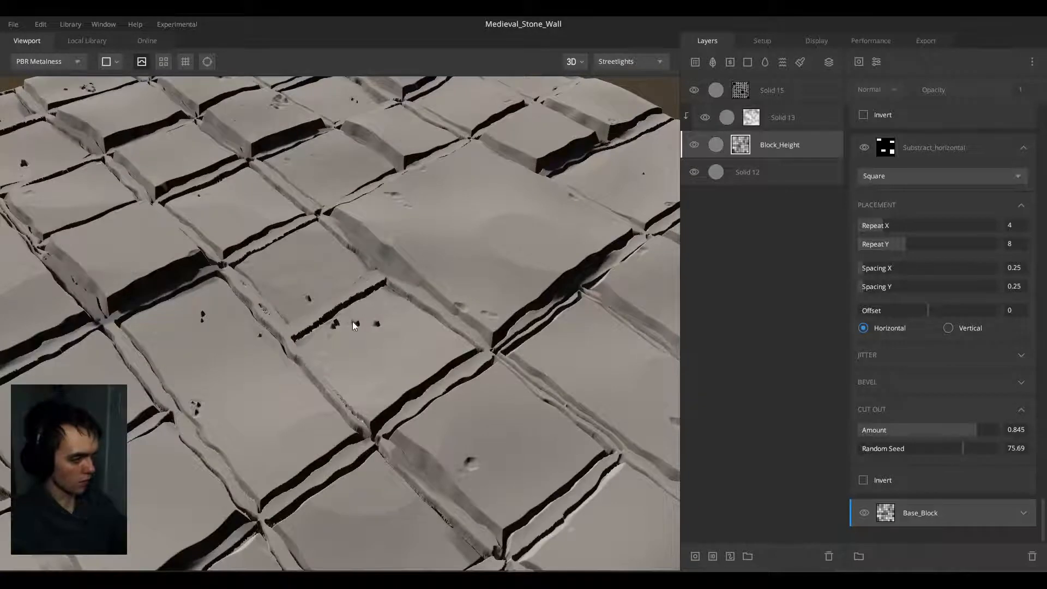
drag(364, 323, 789, 202)
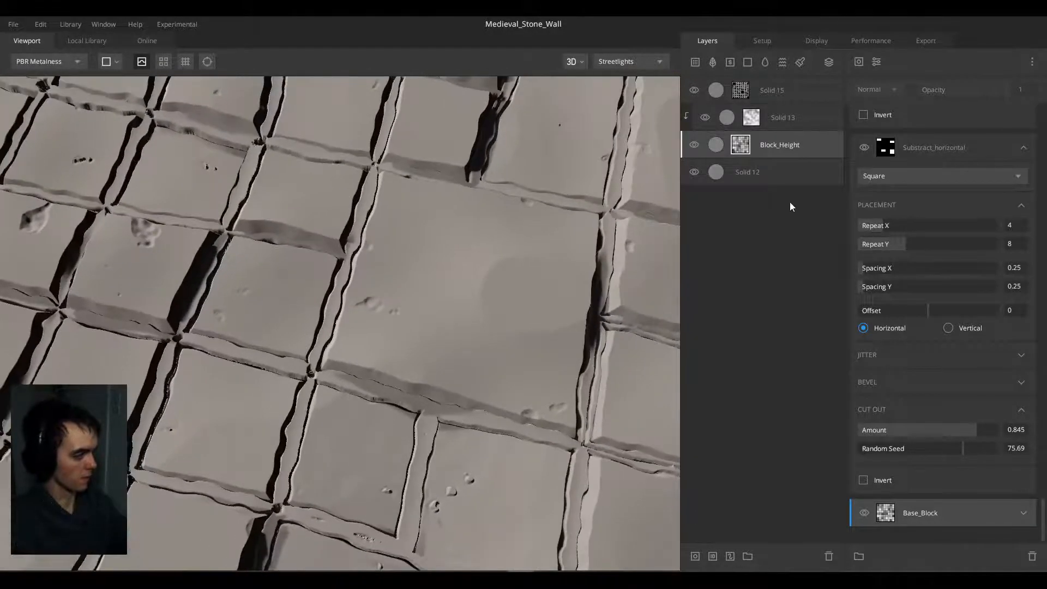
click(739, 92)
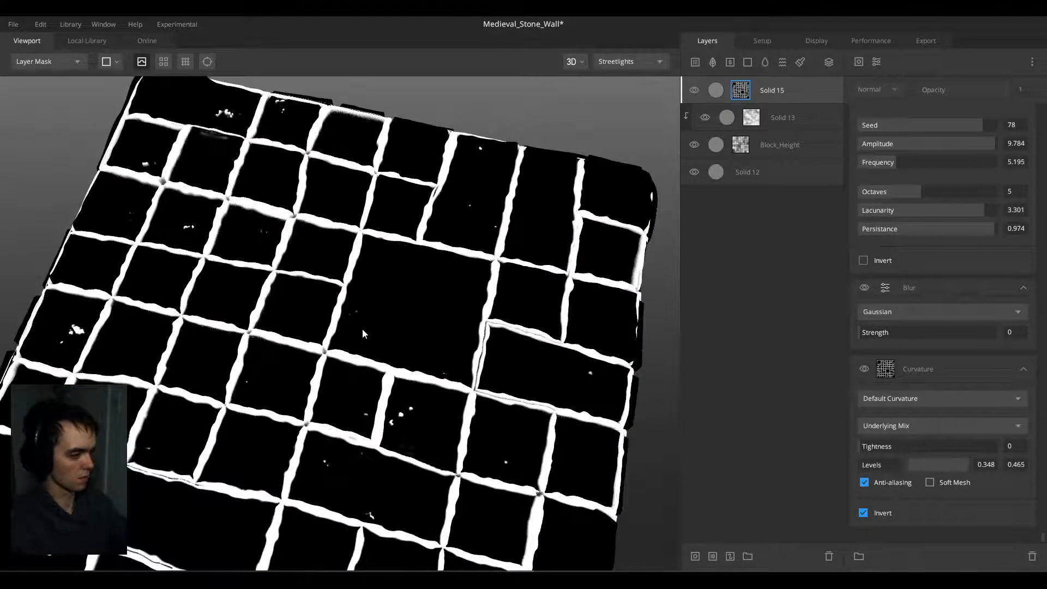
drag(362, 329, 414, 367)
middle_drag(392, 335, 399, 240)
scroll(402, 316, down, 3)
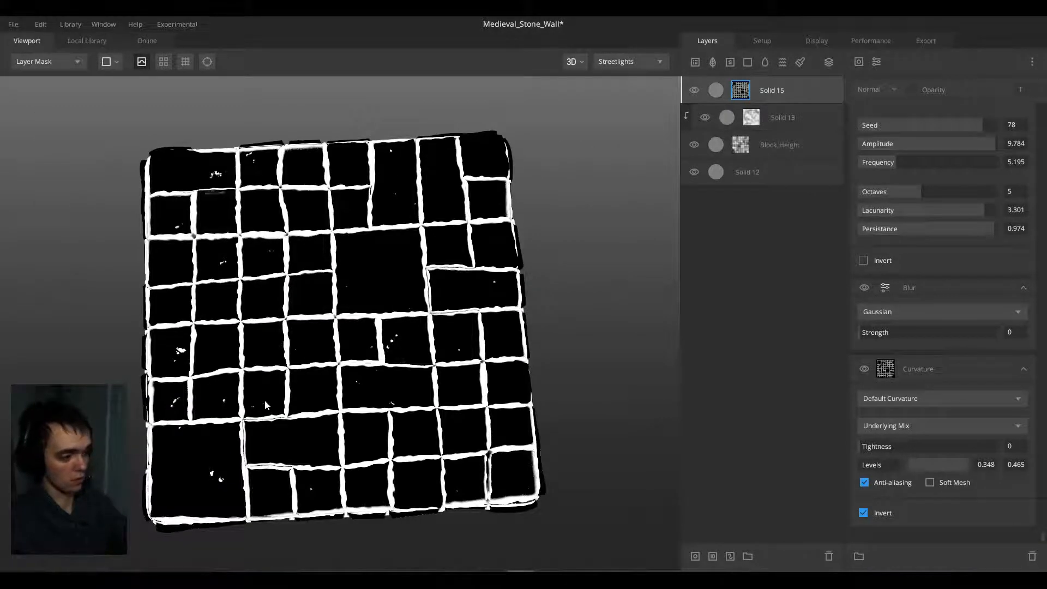
click(732, 556)
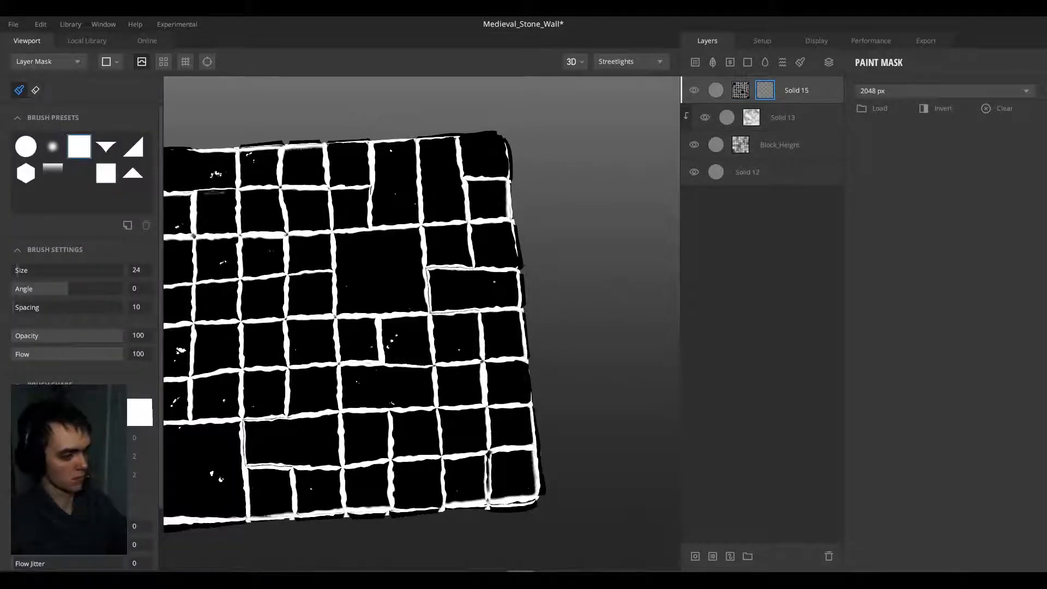
key(m)
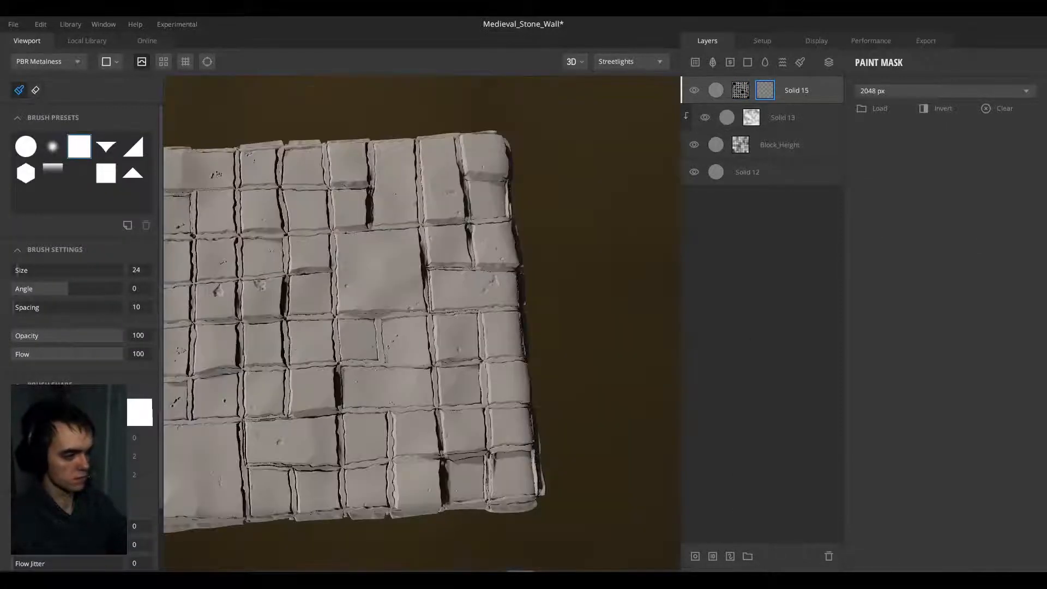
Step: Set the preview mesh to Plane for a closer view of the stone blocks
click(107, 61)
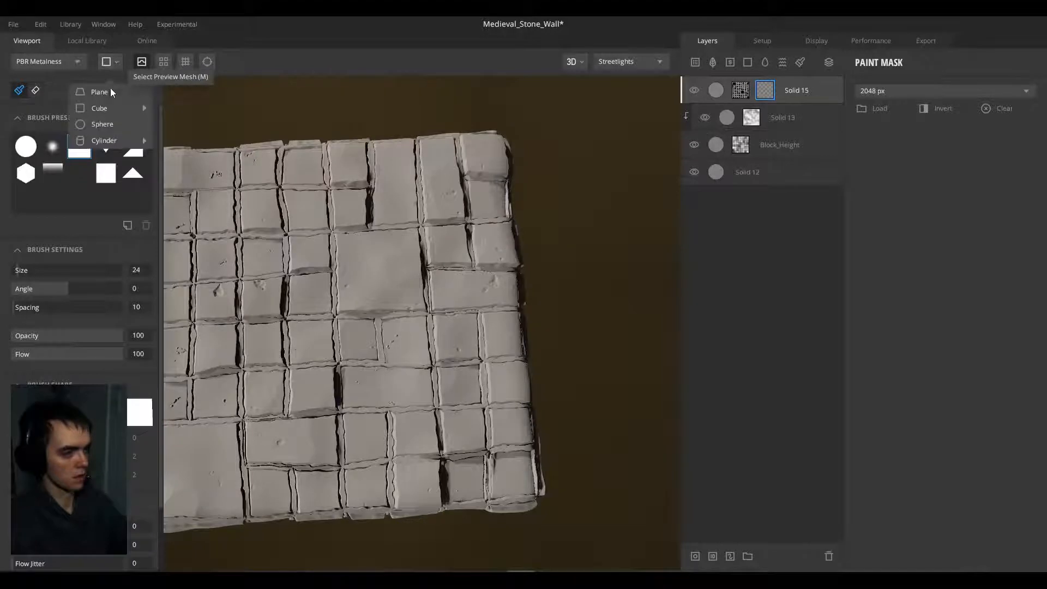
click(110, 89)
scroll(368, 352, up, 5)
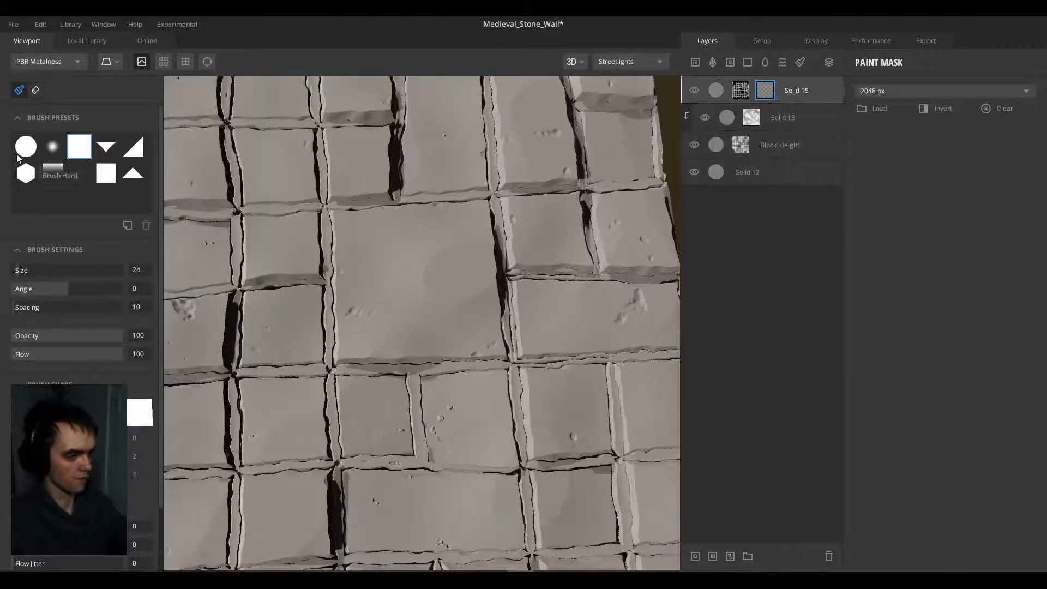
Step: Choose the soft round brush, reduce its size to about 11, and paint out the chips on the small stone block near the wall's middle
click(54, 148)
key(bracketleft)
key(bracketleft)
key(bracketleft)
key(bracketleft)
key(bracketleft)
key(bracketleft)
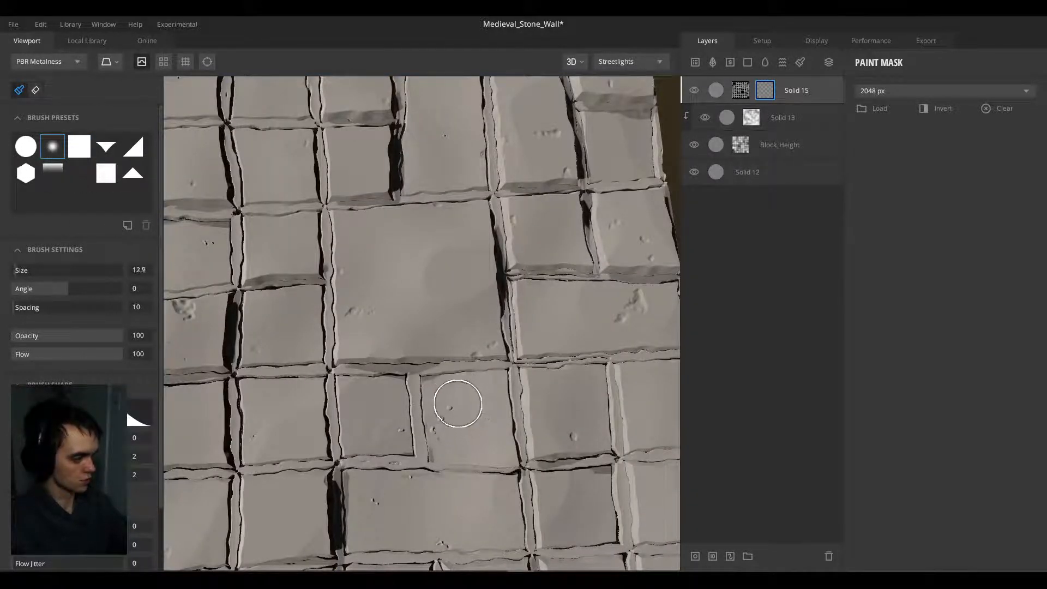
mouse_move(454, 409)
mouse_down()
mouse_move(442, 433)
mouse_move(455, 421)
mouse_up()
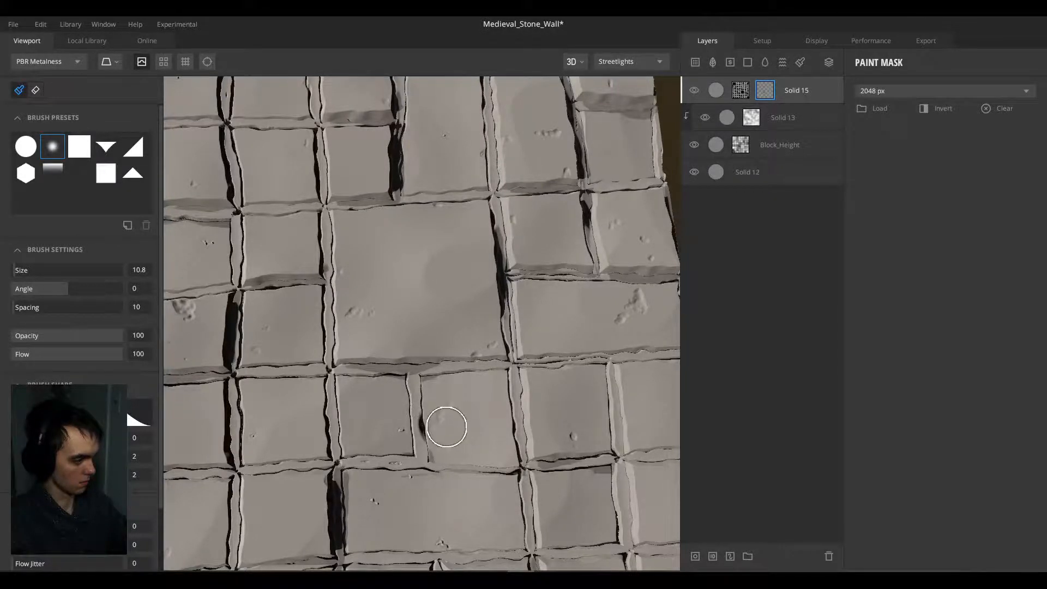
Step: Reduce the brush size to 3.1 and switch the mask colour to white for the joint beside the corner block
mouse_move(446, 426)
middle_down()
mouse_move(419, 343)
mouse_move(242, 185)
middle_up()
scroll(422, 450, up, 3)
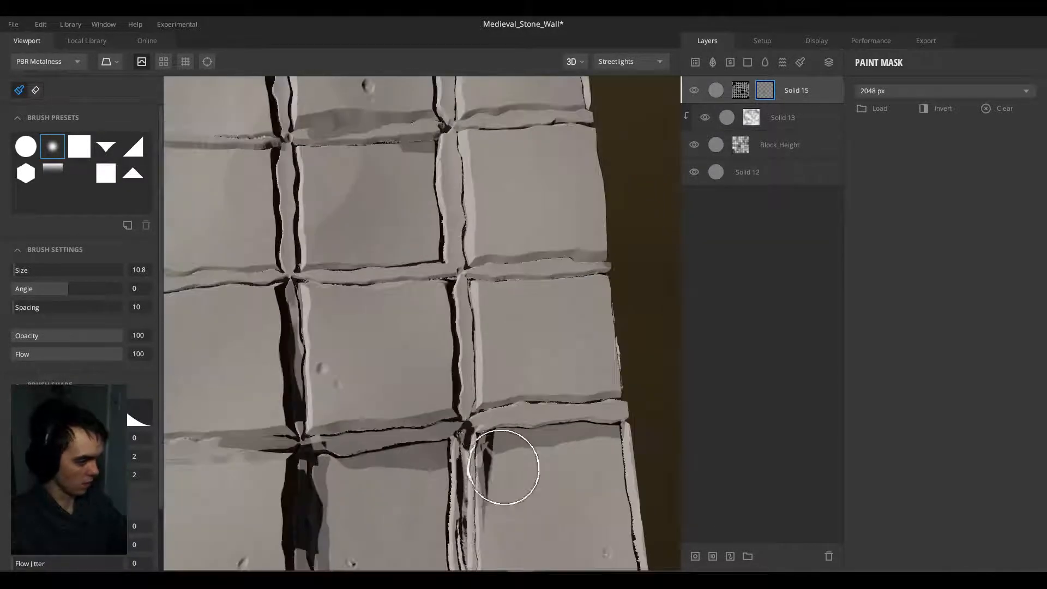
middle_drag(507, 469, 425, 373)
scroll(425, 373, up, 2)
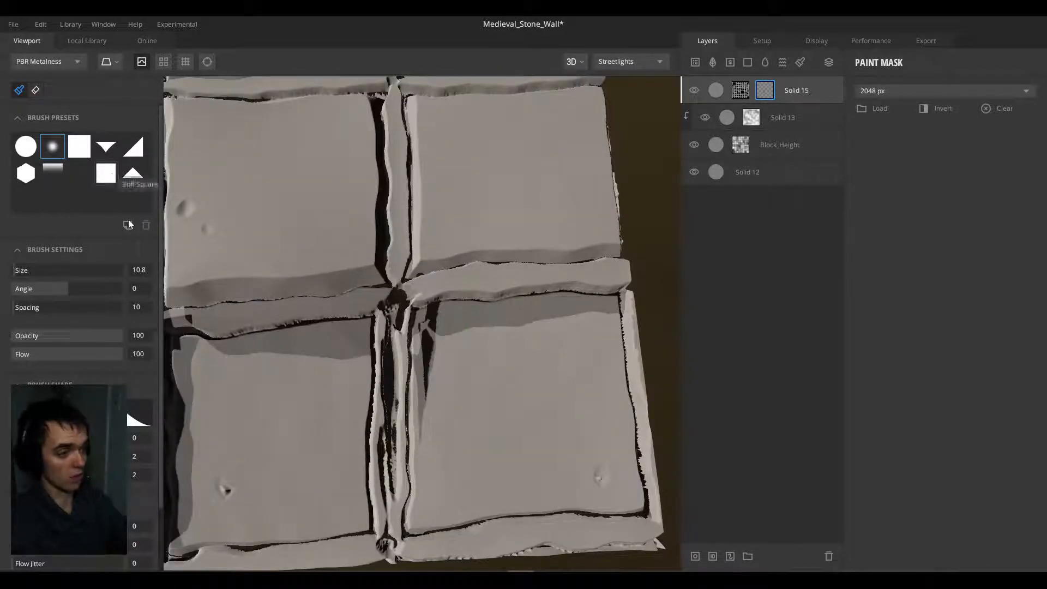
scroll(81, 246, down, 3)
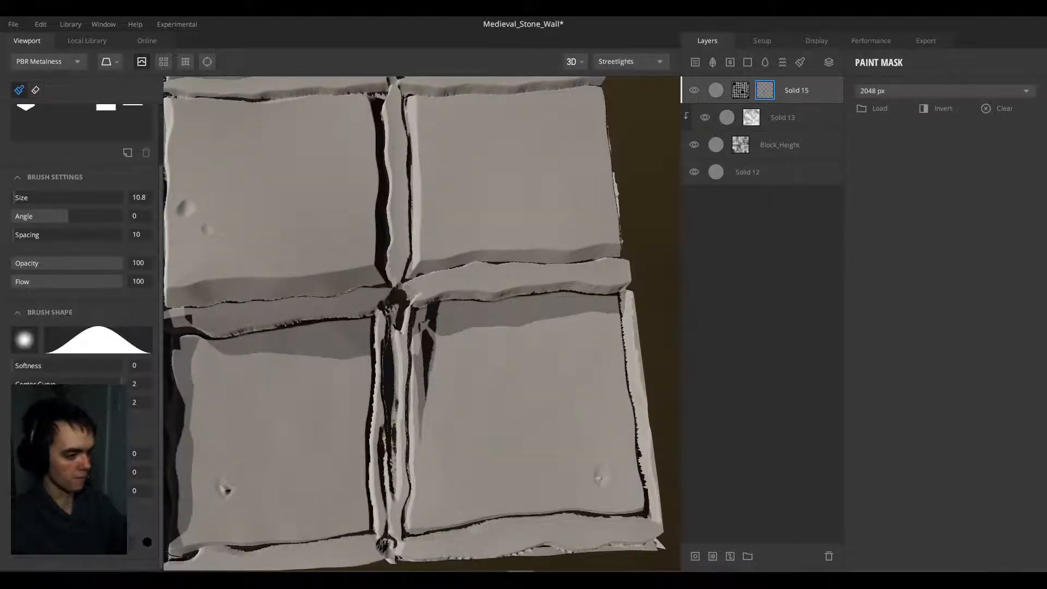
click(148, 541)
key(bracketleft)
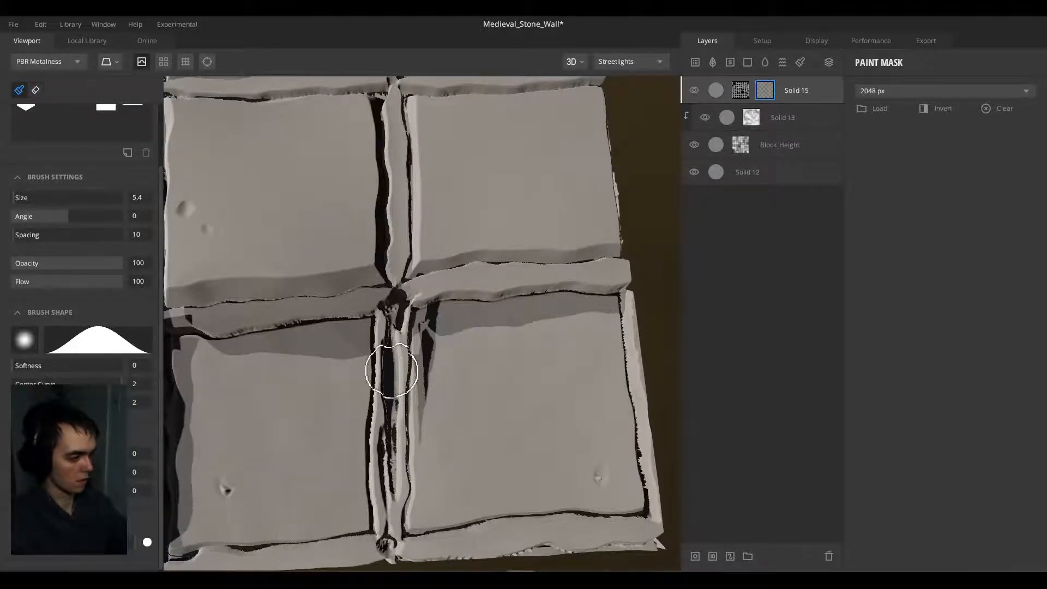
click(147, 541)
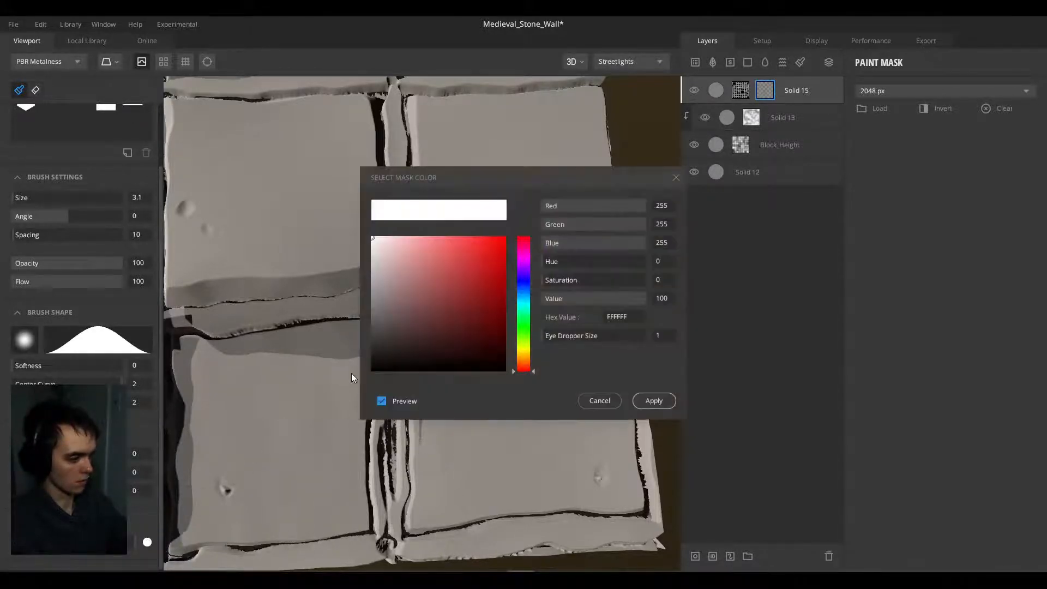
click(604, 403)
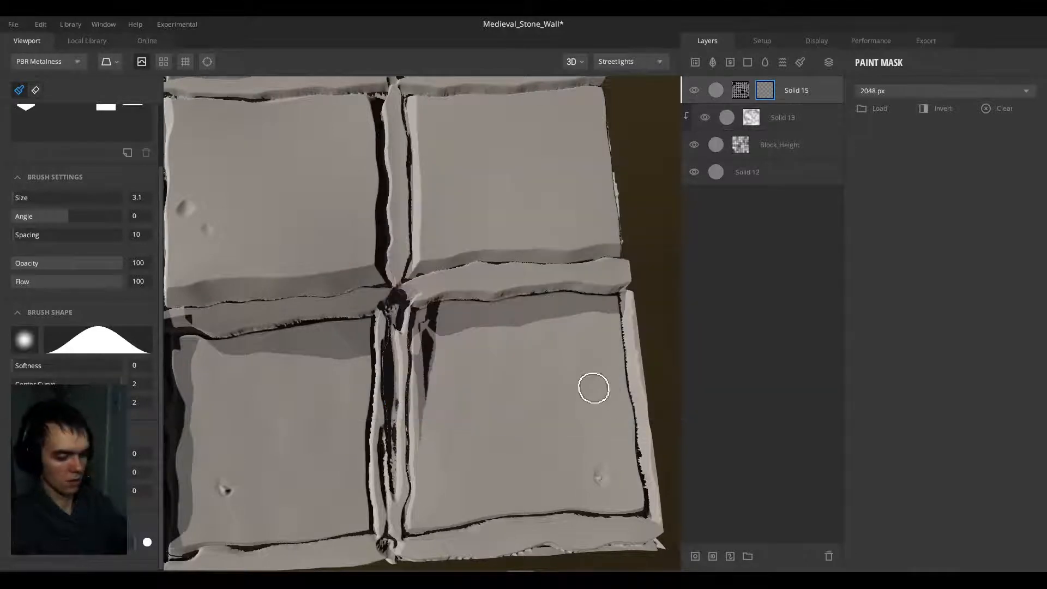
Step: Show the Displacement channel, pick a light mask colour, and paint the vertical joint beside the corner block solid down to the wall's edge
key(7)
key(6)
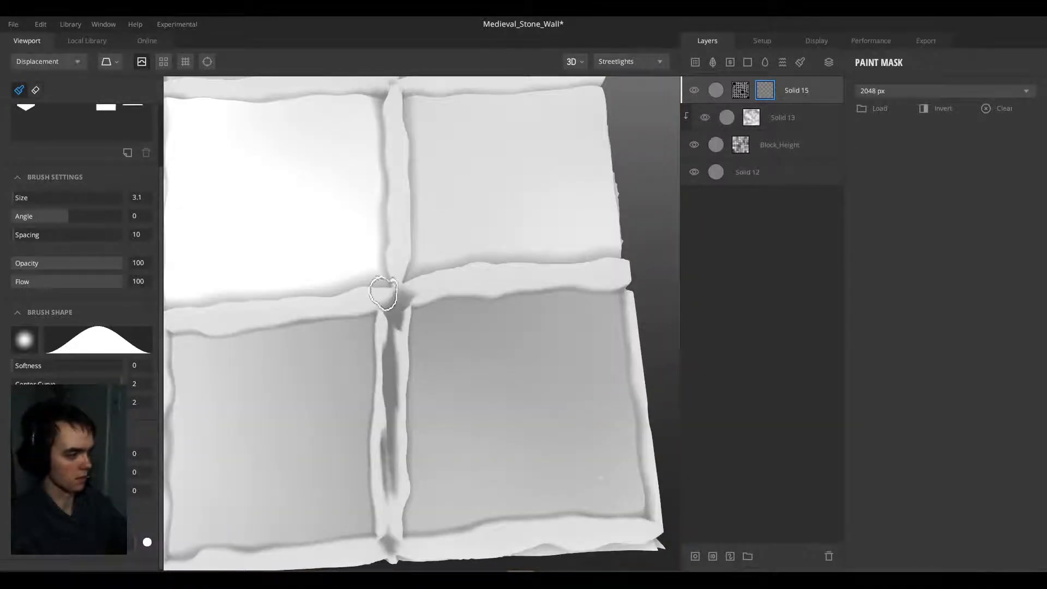
click(147, 541)
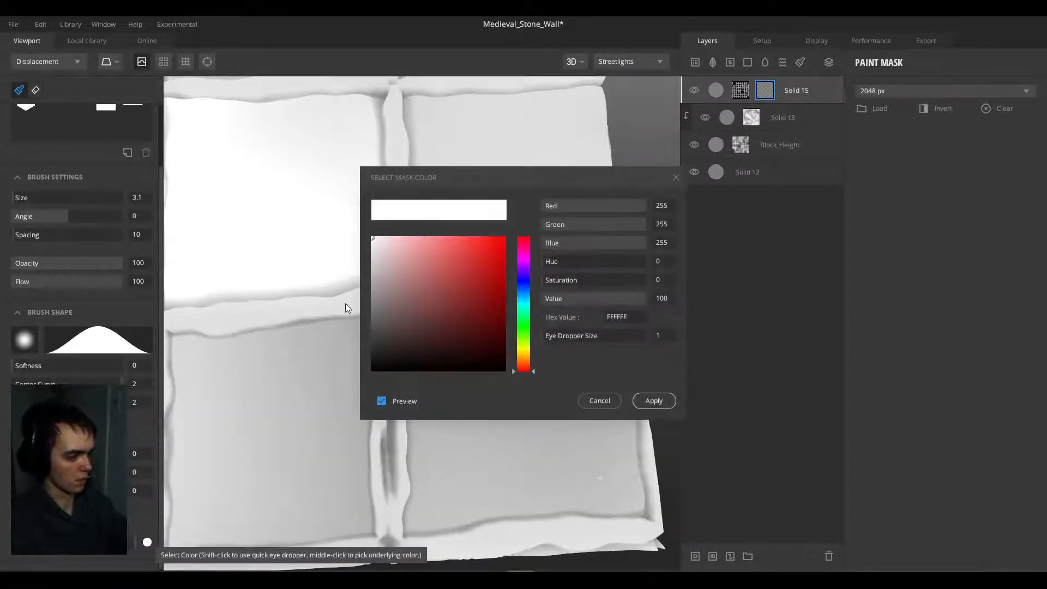
click(652, 401)
mouse_move(380, 304)
mouse_down()
mouse_move(428, 290)
mouse_move(390, 290)
mouse_move(392, 497)
mouse_move(399, 404)
mouse_up()
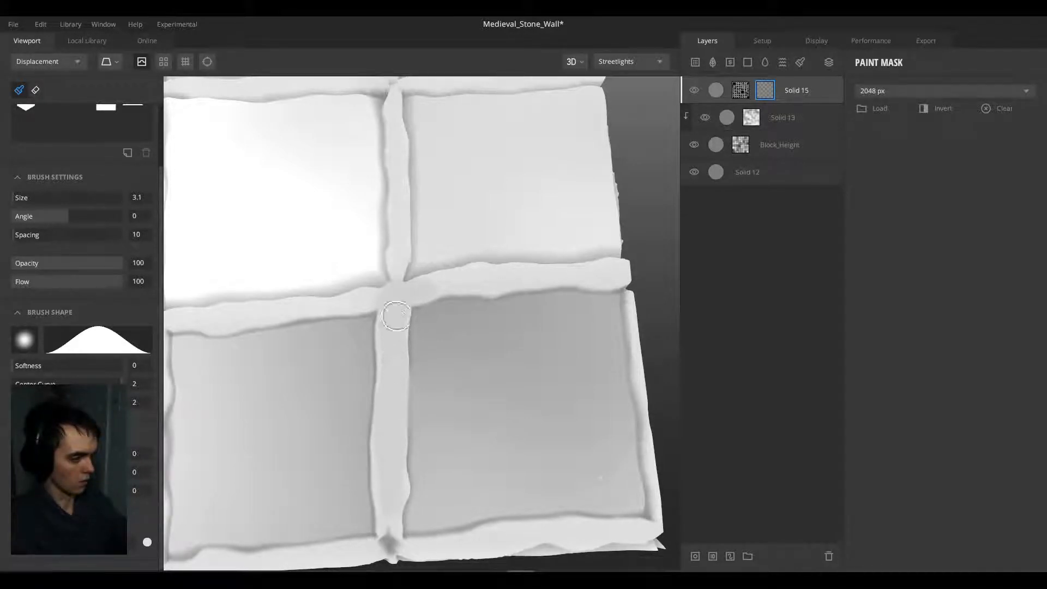
mouse_move(395, 324)
mouse_down()
mouse_move(377, 403)
mouse_move(393, 547)
mouse_up()
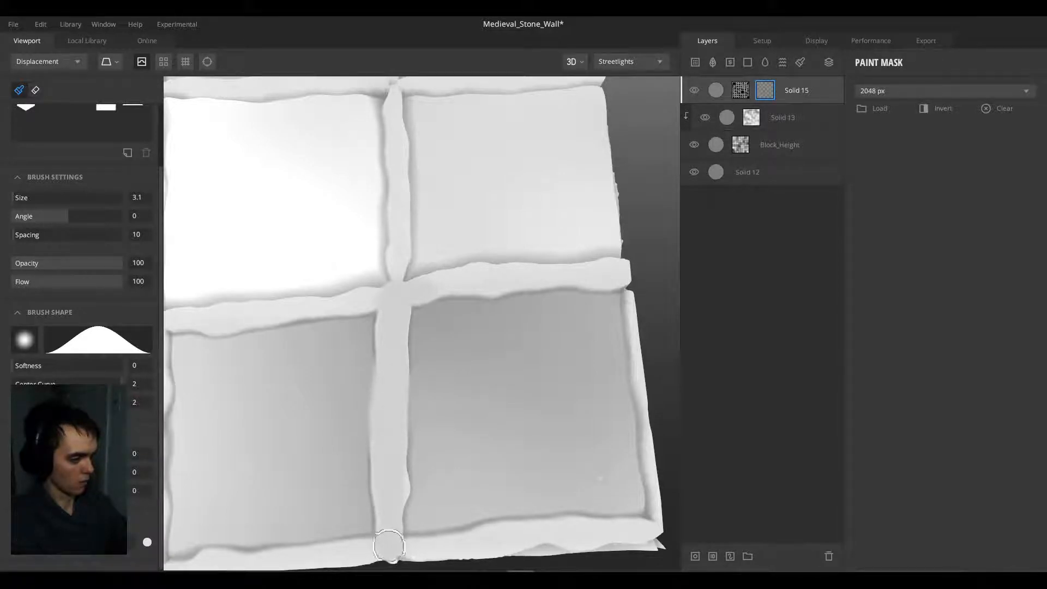
Step: Return to the PBR Metalness view and paint out the chip on the corner block in black
key(1)
alt+drag(401, 412, 500, 219)
alt+drag(402, 166, 338, 284)
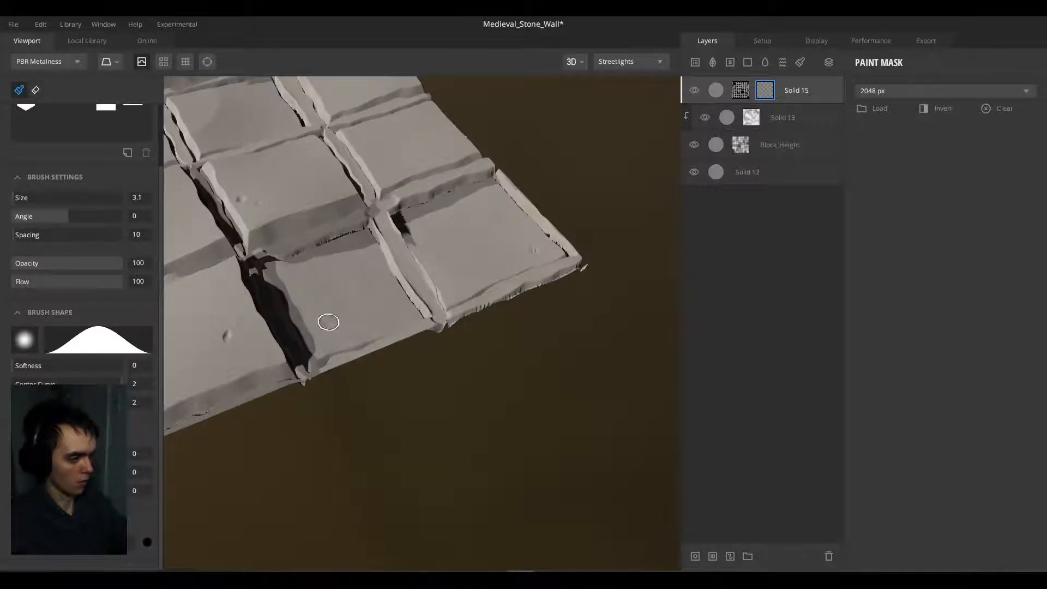
alt+drag(374, 292, 317, 351)
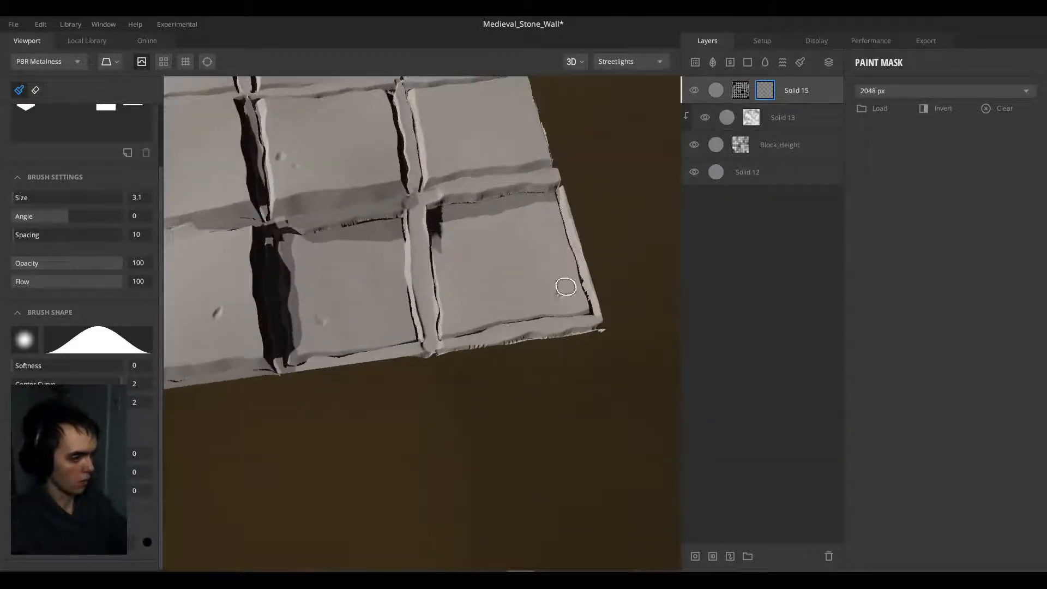
drag(557, 295, 539, 298)
scroll(459, 255, down, 4)
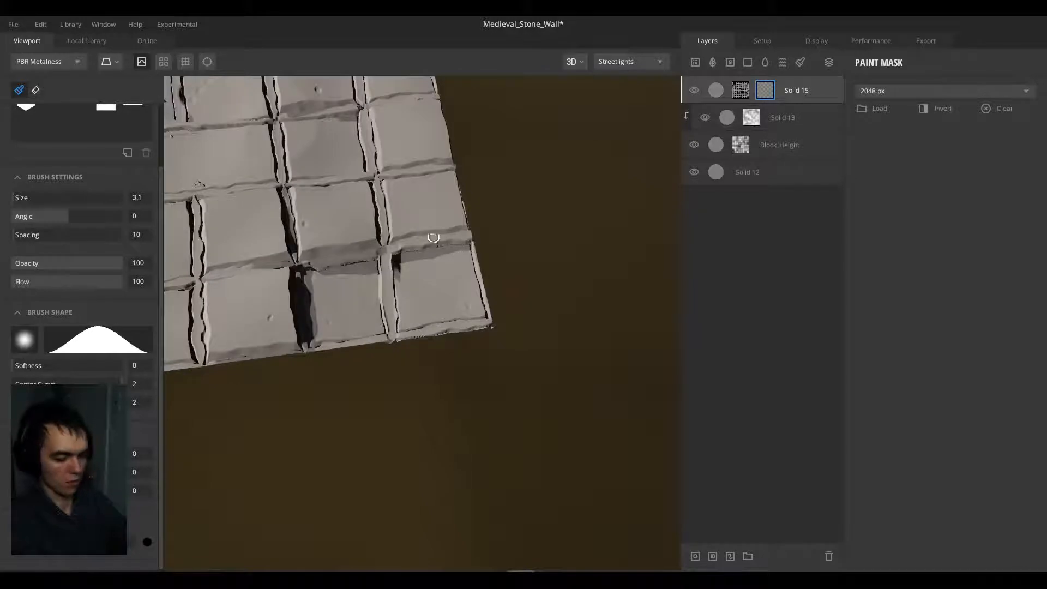
Step: Display the layer mask and paint the white specks black on the tall block and the two blocks beside it
key(m)
key(m)
scroll(409, 207, up, 3)
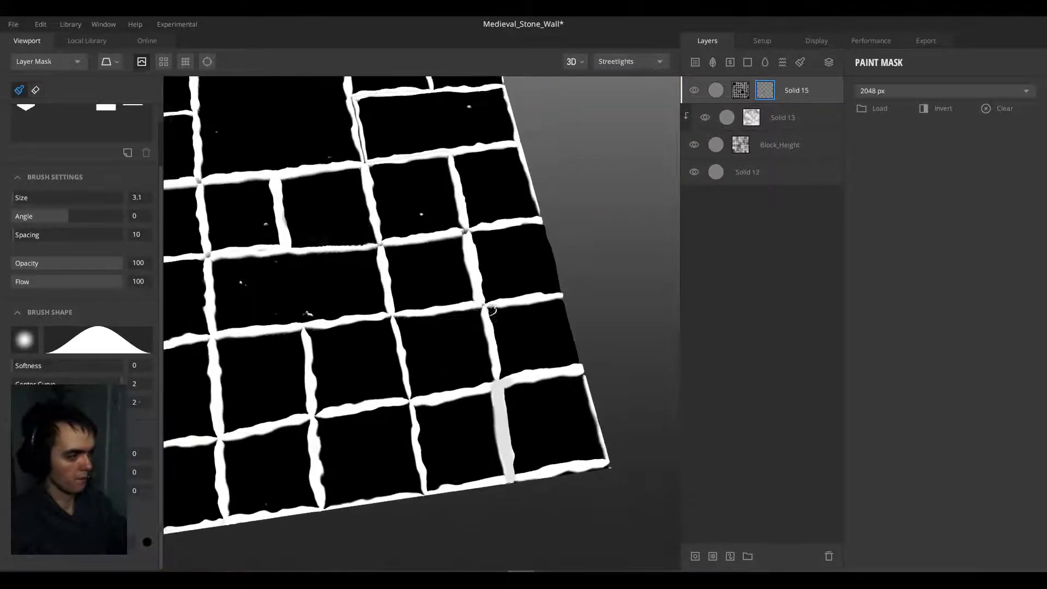
alt+drag(272, 295, 446, 323)
scroll(305, 309, up, 3)
alt+drag(274, 282, 298, 255)
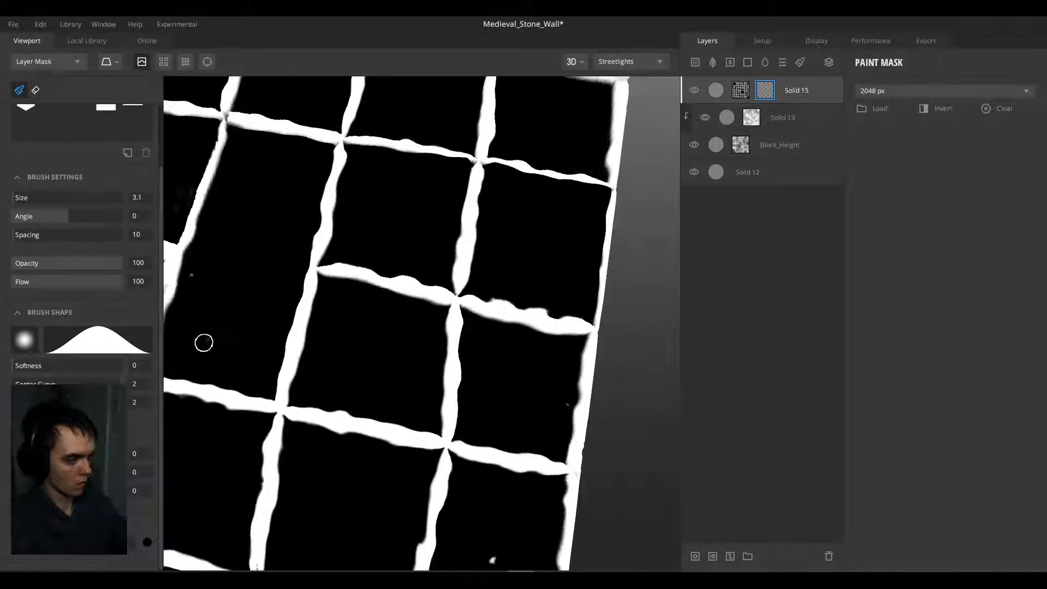
mouse_move(248, 316)
middle_down()
mouse_move(355, 348)
mouse_move(482, 349)
middle_up()
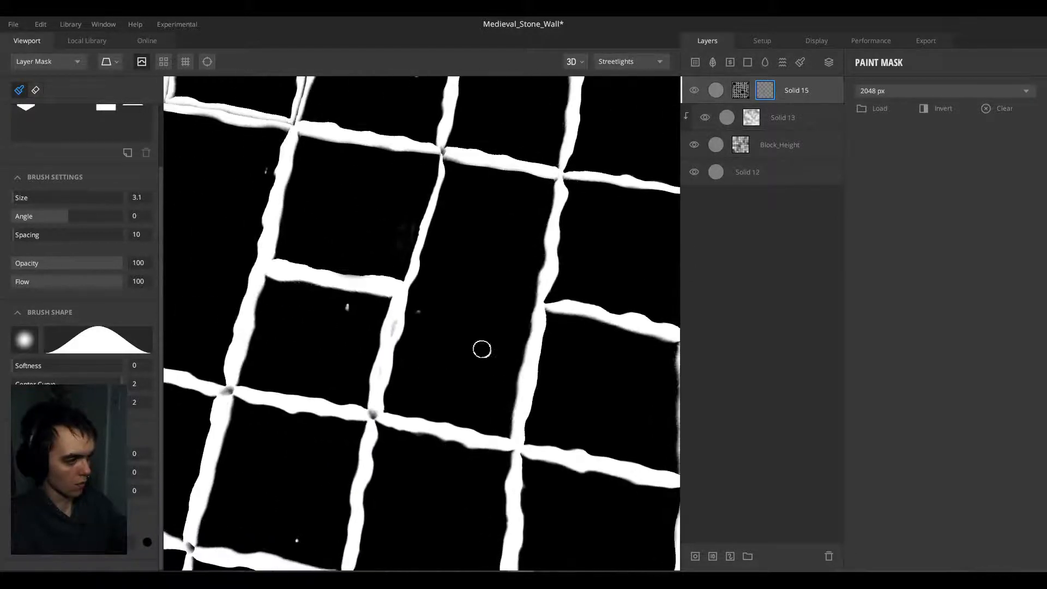
click(419, 310)
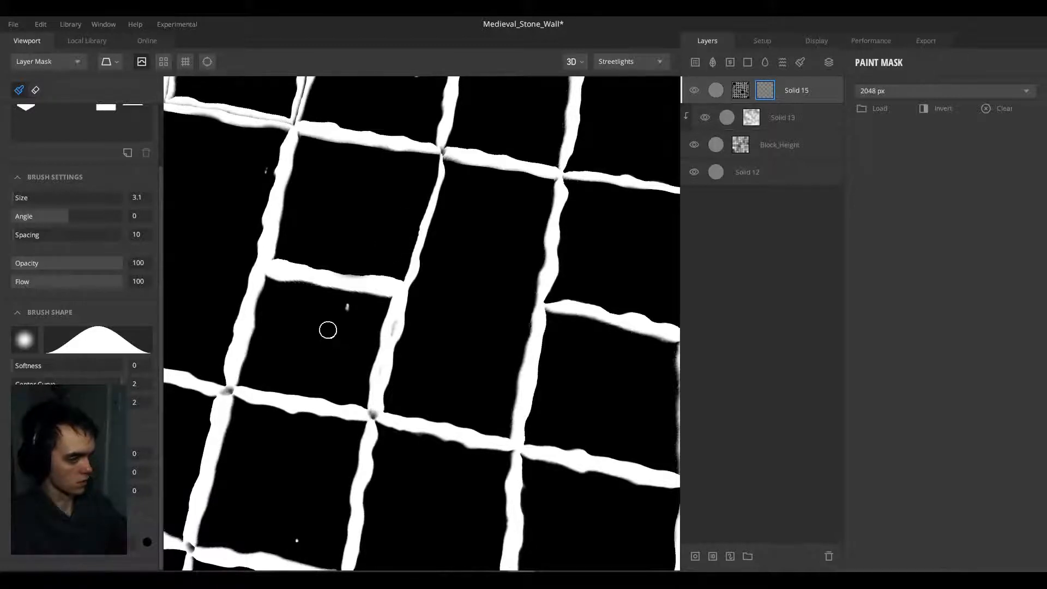
click(346, 310)
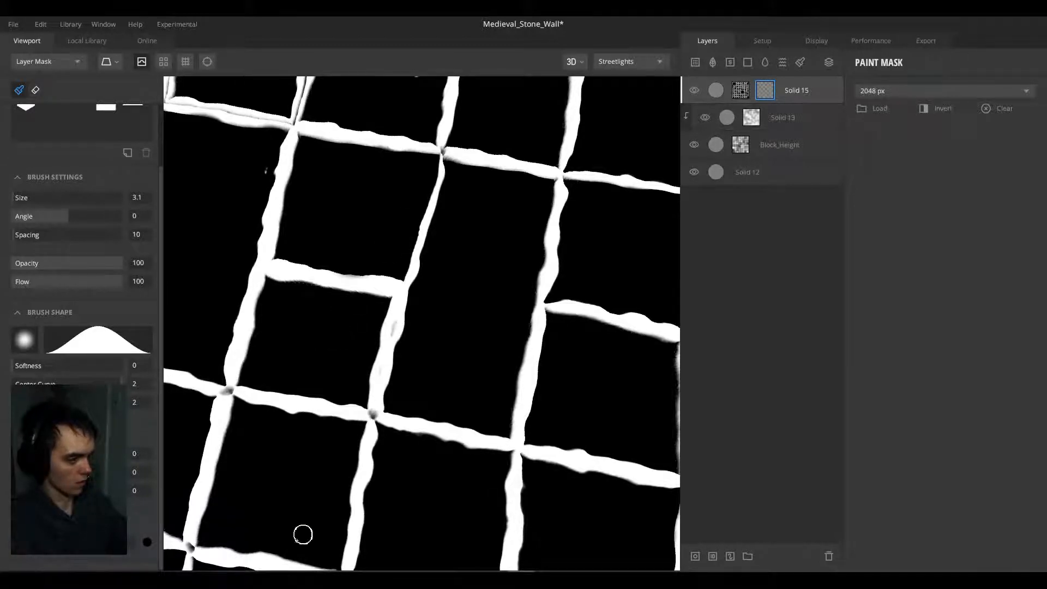
click(297, 541)
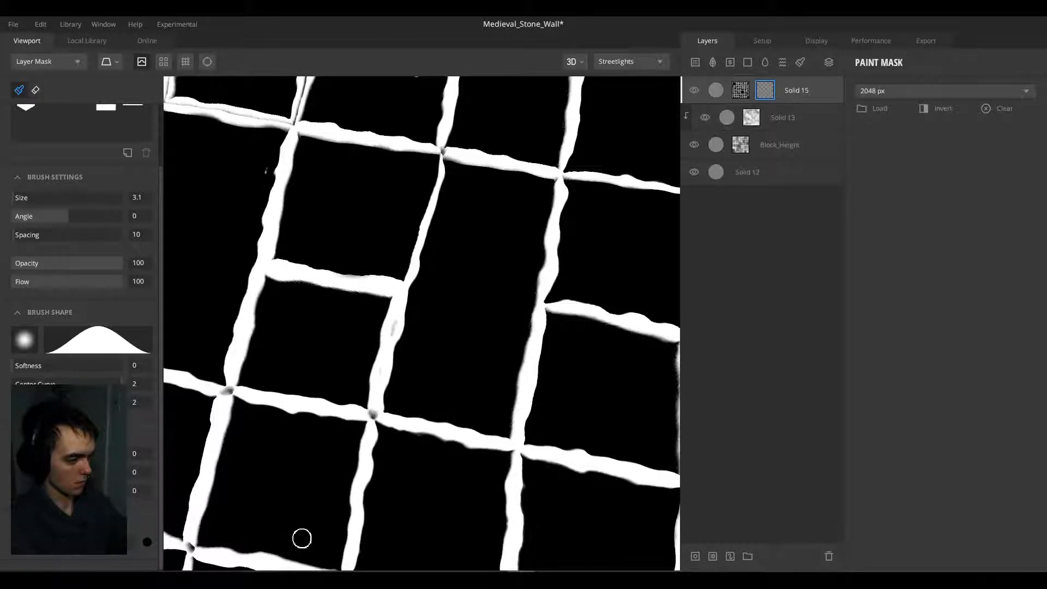
Step: Paint out the specks inside the large square block in black
middle_drag(395, 418, 596, 424)
click(340, 337)
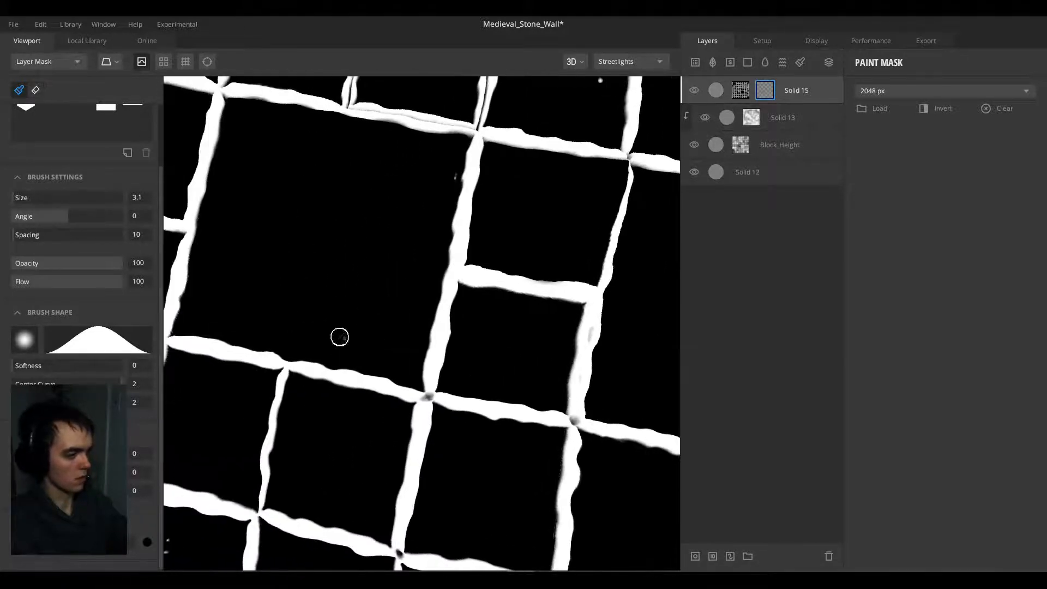
click(448, 171)
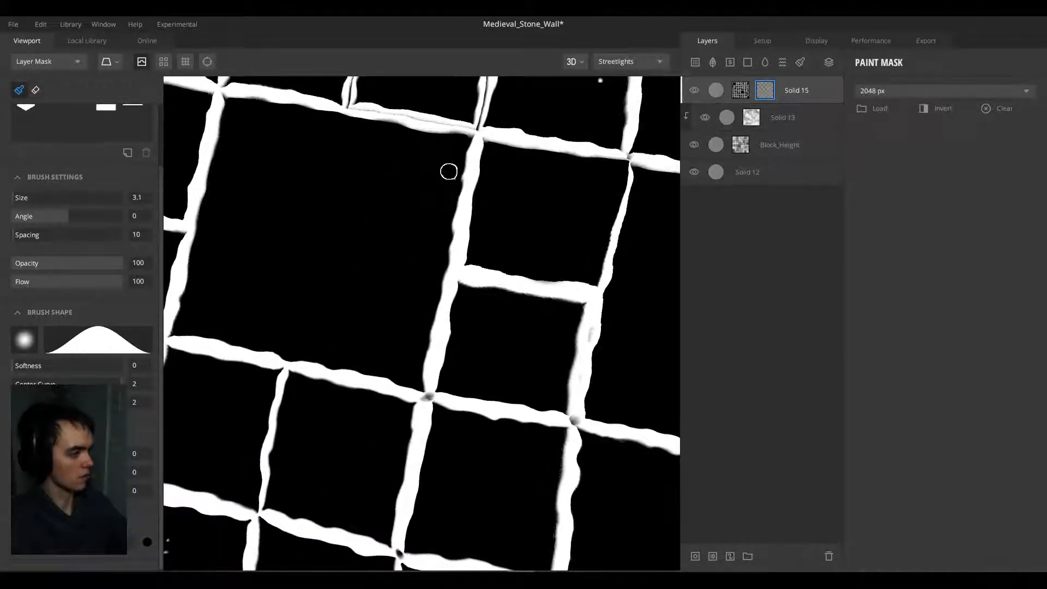
Step: Set the mask colour to white, reduce the brush to 1.75, and fill the dark seam along the split vertical joint down to the intersection
middle_drag(460, 125, 343, 276)
scroll(362, 229, up, 5)
middle_drag(401, 129, 302, 445)
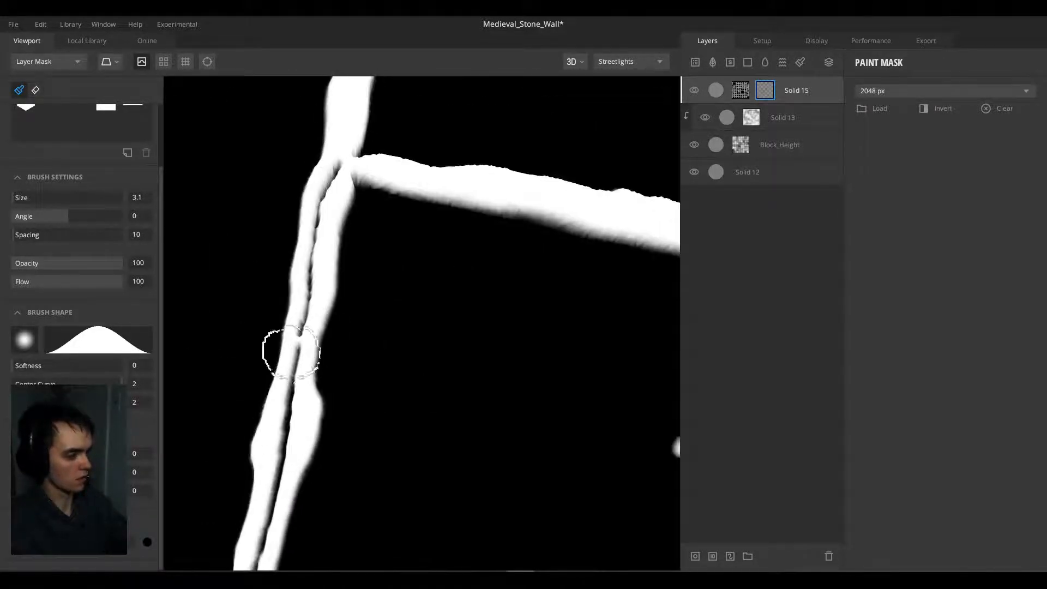
click(146, 543)
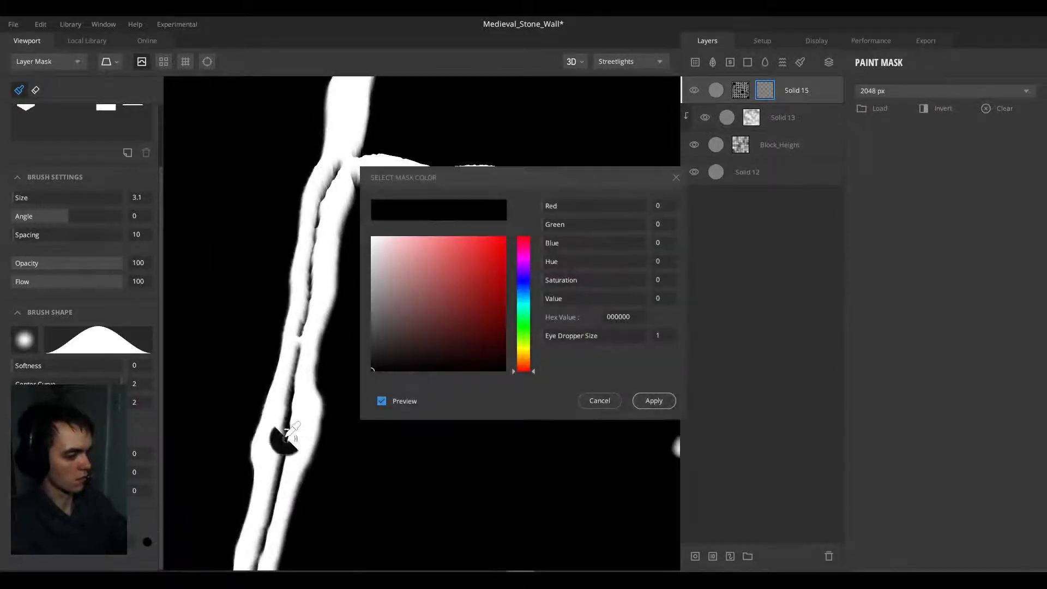
click(303, 417)
click(594, 401)
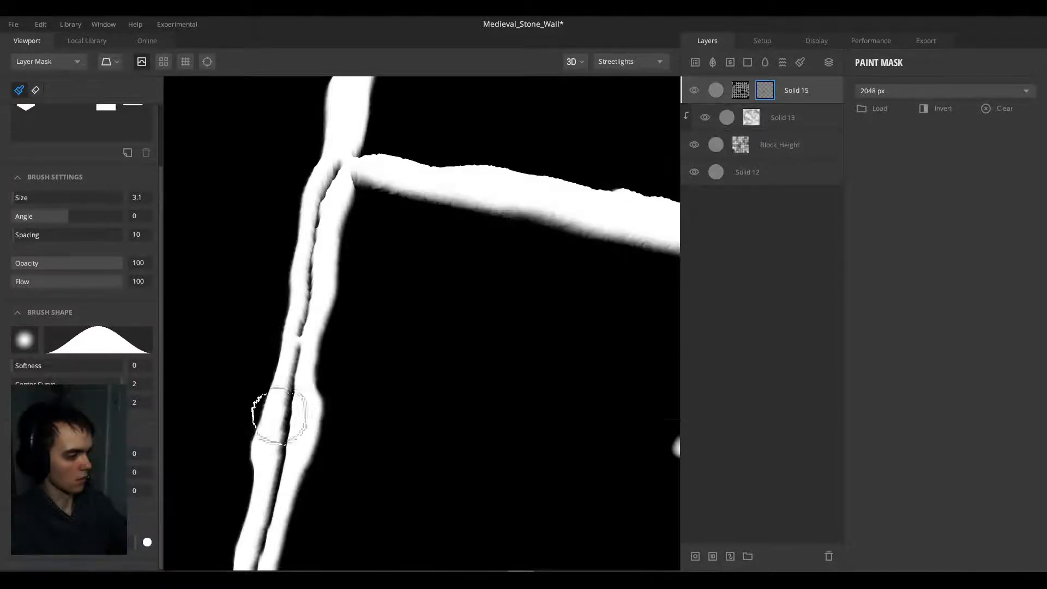
drag(282, 424, 339, 160)
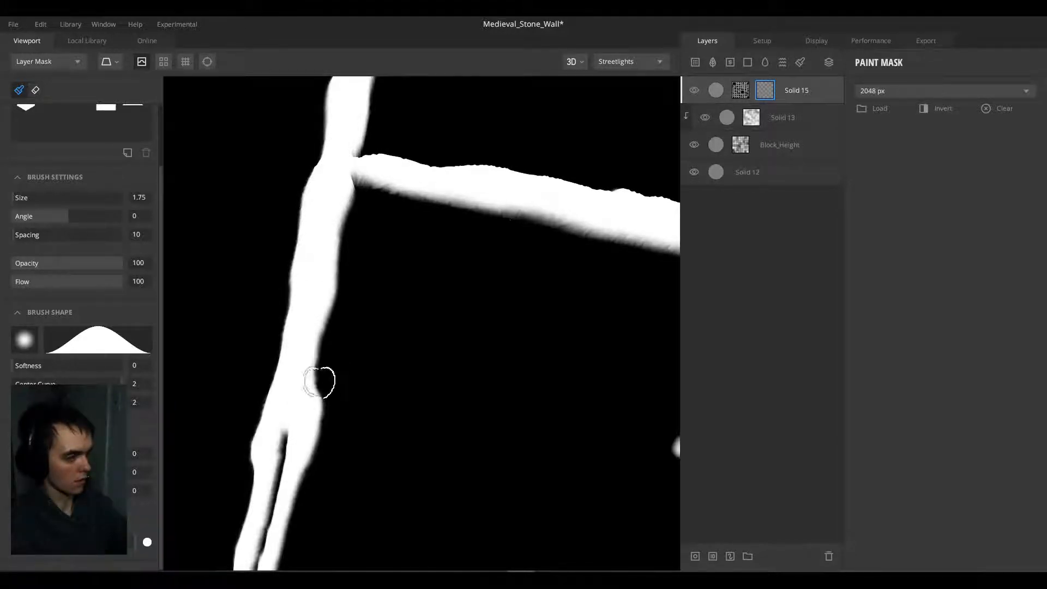
middle_drag(320, 383, 385, 240)
mouse_move(396, 189)
mouse_down()
mouse_move(357, 379)
mouse_move(362, 355)
mouse_up()
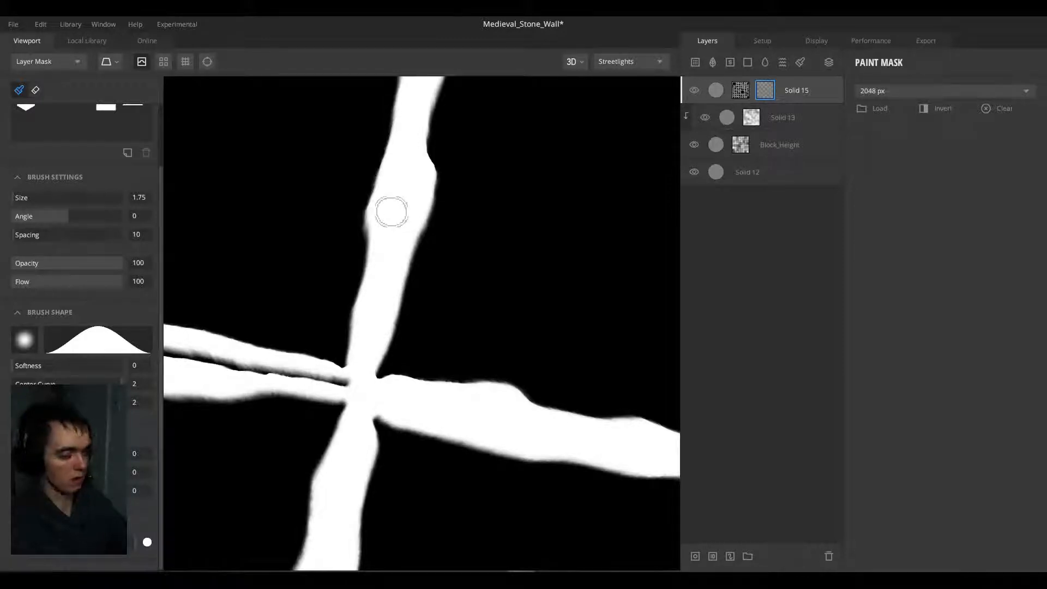
Step: Fill the dark seam in the adjoining split joint with white, from the intersection to the next joint
mouse_move(355, 348)
alt+mouse_down()
mouse_move(429, 412)
mouse_move(451, 409)
alt+mouse_up()
middle_drag(362, 377, 507, 304)
scroll(507, 294, down, 3)
mouse_move(508, 285)
alt+mouse_down()
mouse_move(479, 249)
mouse_move(437, 286)
mouse_move(338, 331)
alt+mouse_up()
drag(404, 310, 336, 340)
mouse_move(286, 363)
mouse_down()
mouse_move(252, 385)
mouse_move(296, 366)
mouse_move(213, 409)
mouse_up()
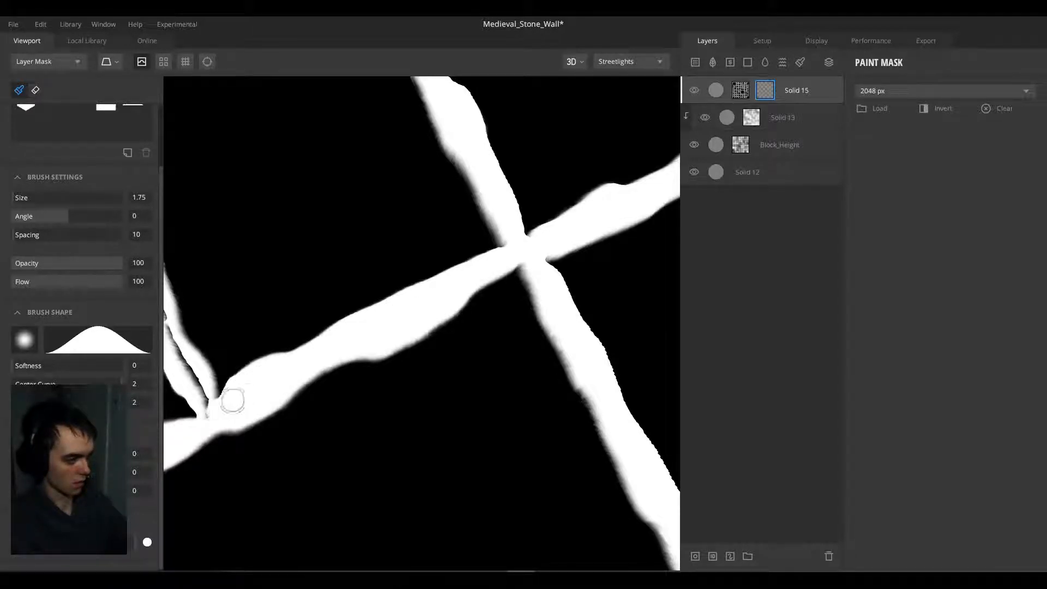
Step: Fill the dark seam in the next split joint with white and paint out the speck on the tall block beside it
key(m)
mouse_move(277, 380)
alt+mouse_down()
mouse_move(353, 234)
mouse_move(389, 202)
mouse_move(355, 276)
mouse_move(237, 292)
mouse_move(437, 349)
mouse_move(396, 434)
mouse_move(395, 399)
alt+mouse_up()
key(m)
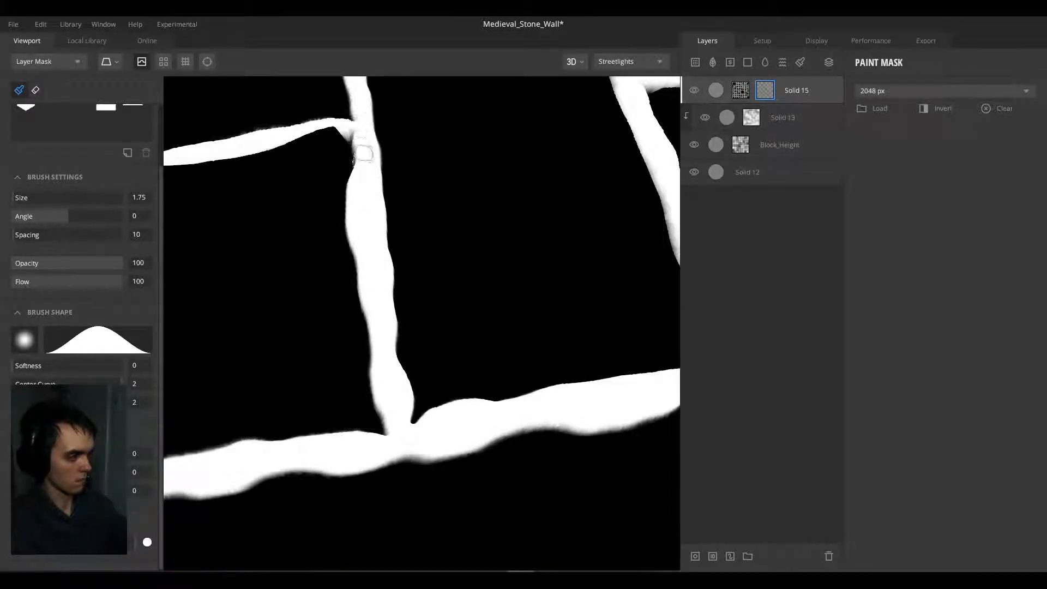
alt+drag(363, 224, 353, 259)
alt+middle_drag(364, 202, 376, 302)
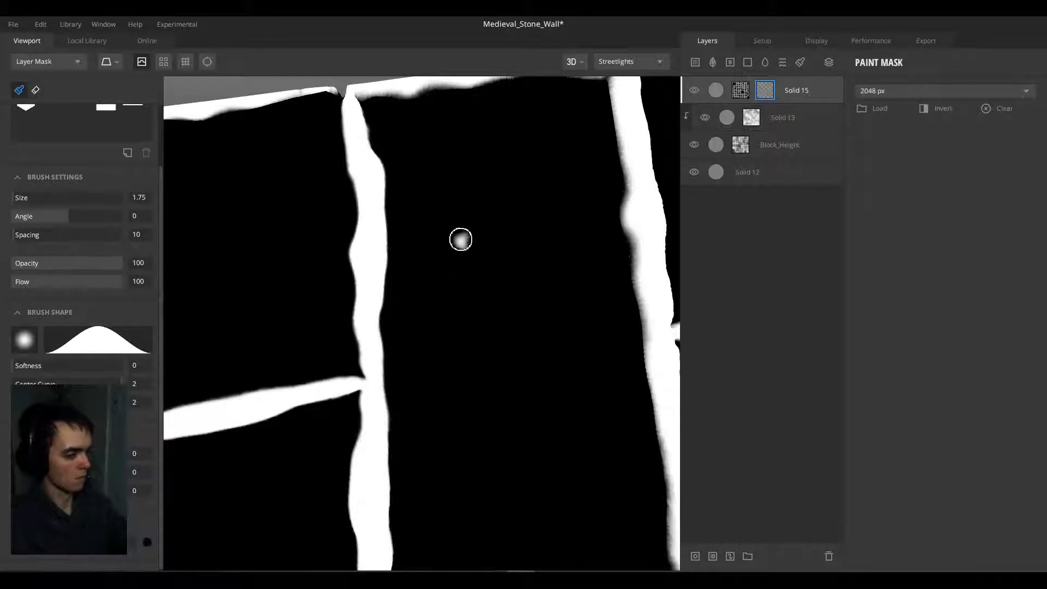
Step: Turn on the tiling preview to continue the mask beyond the wall's edge
scroll(470, 236, down, 5)
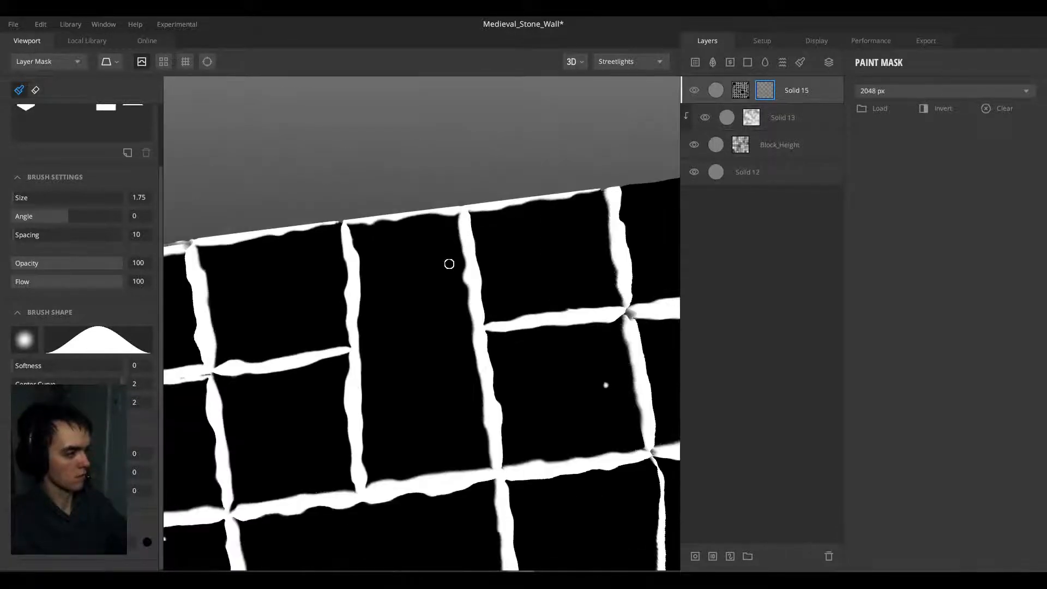
click(165, 63)
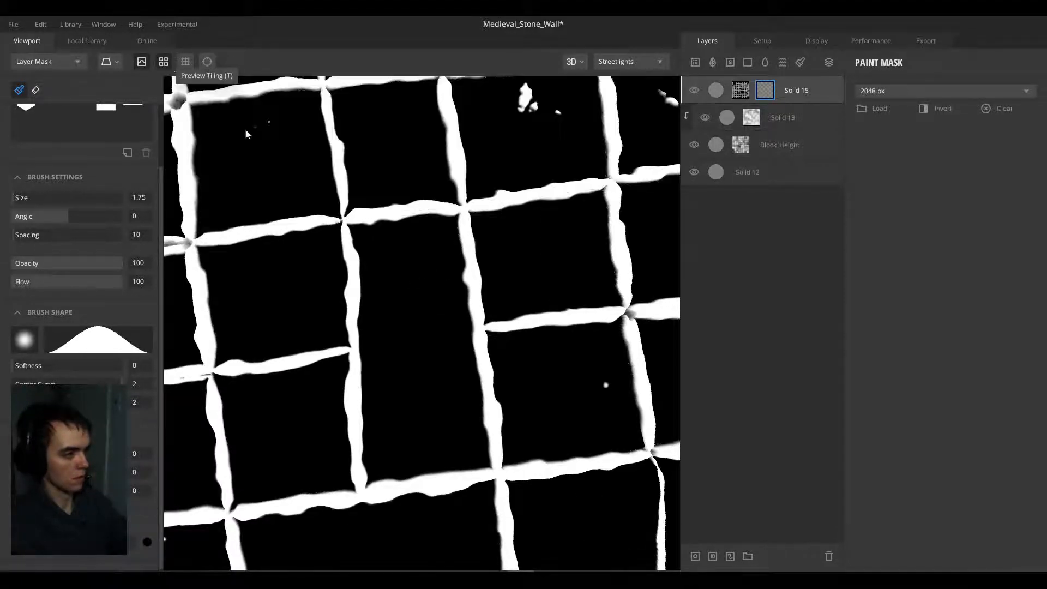
Step: Fill the pinched mortar crossing at the wall's tiling edge with white and switch to the PBR Metalness view
scroll(325, 207, up, 5)
middle_drag(388, 123, 399, 261)
scroll(399, 262, up, 3)
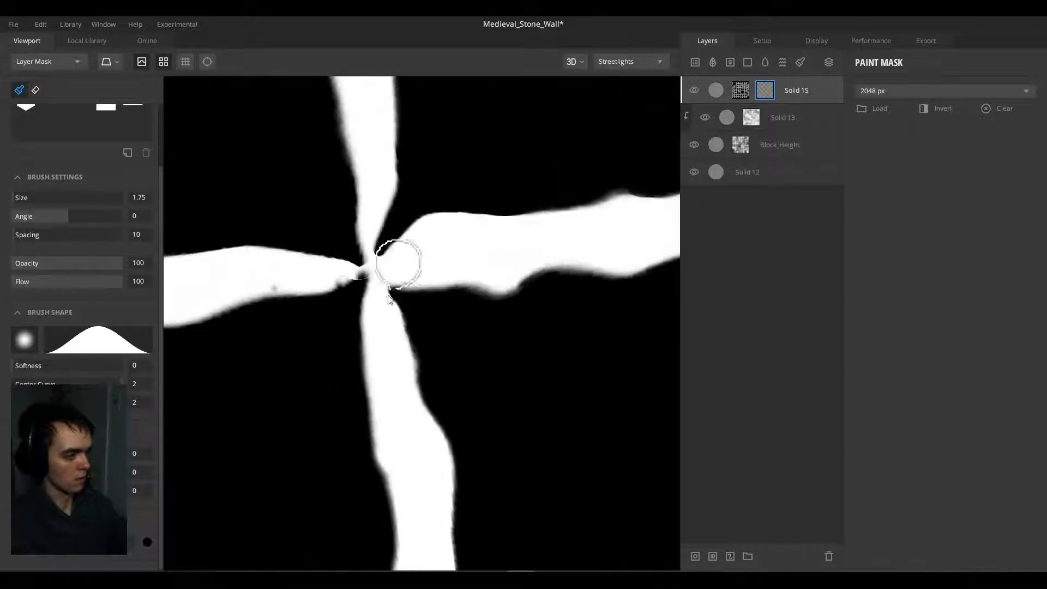
alt+drag(399, 262, 395, 263)
scroll(394, 265, down, 3)
key(m)
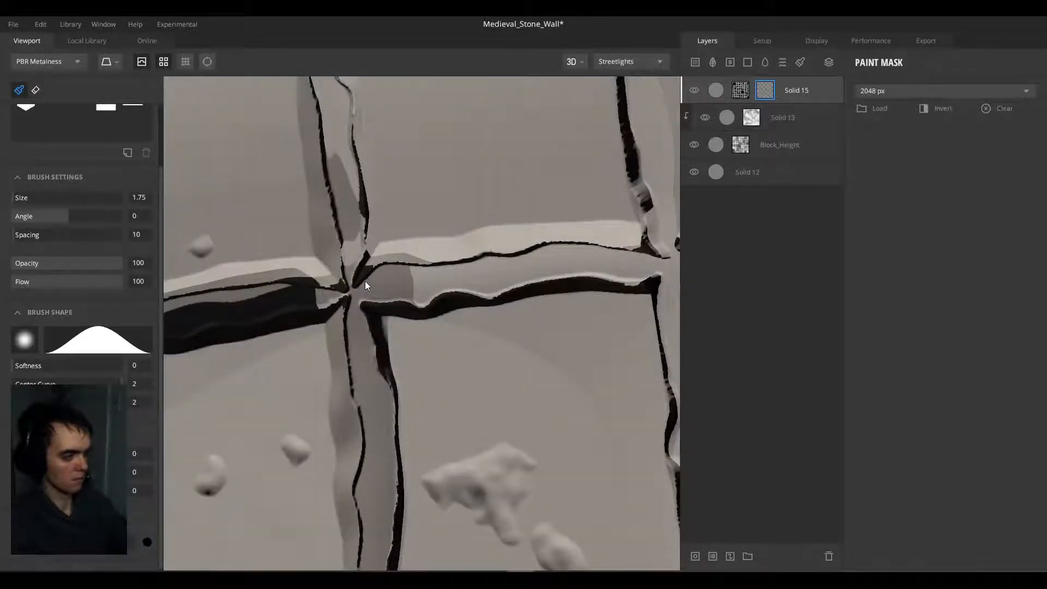
key(m)
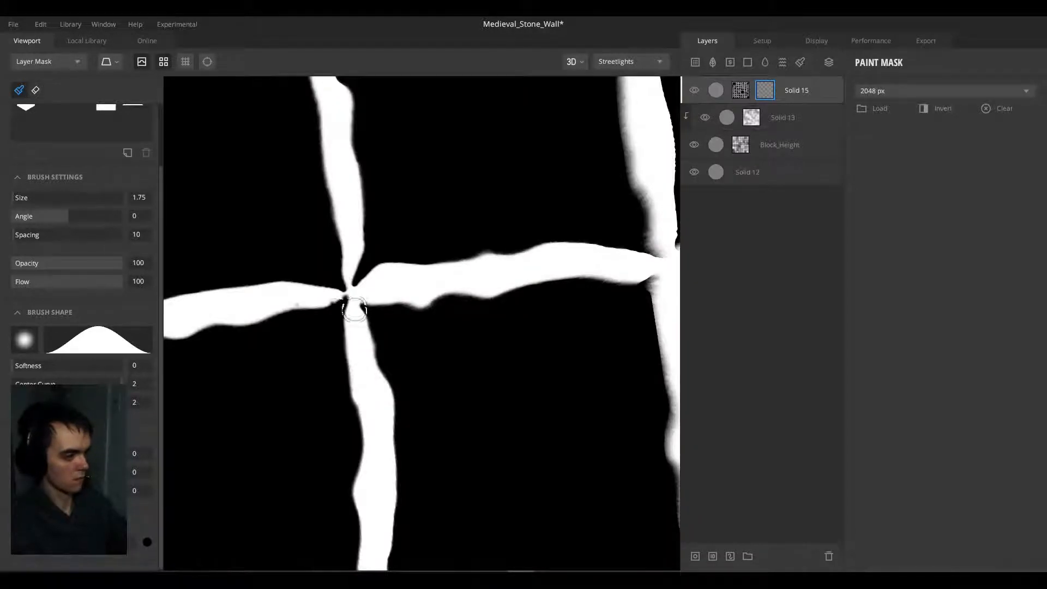
key(x)
mouse_move(364, 333)
mouse_down()
mouse_move(351, 250)
mouse_move(358, 260)
mouse_up()
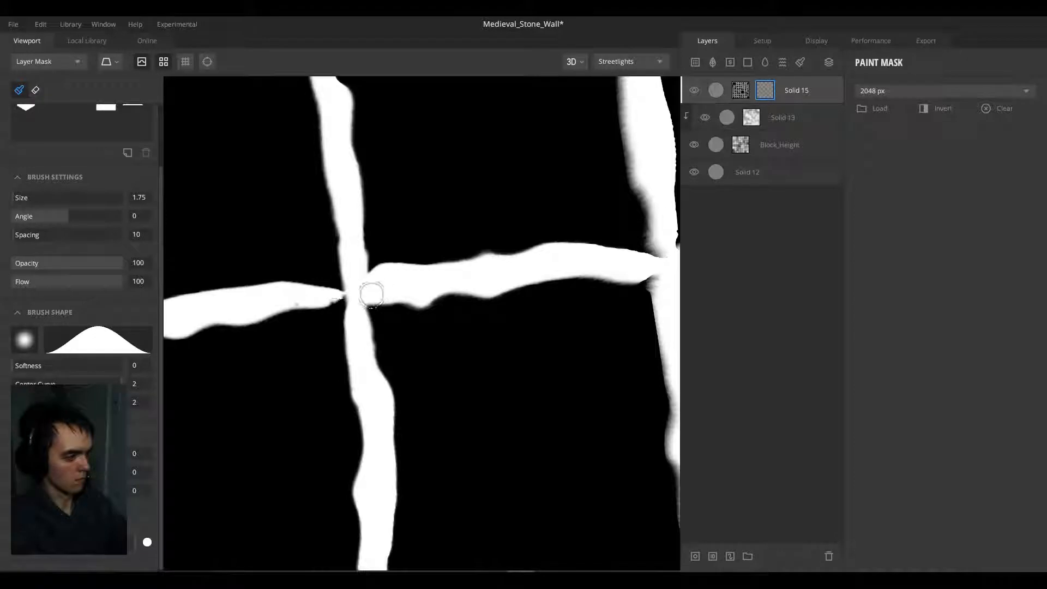
mouse_move(372, 295)
mouse_down()
mouse_move(304, 295)
mouse_move(351, 271)
mouse_up()
key(m)
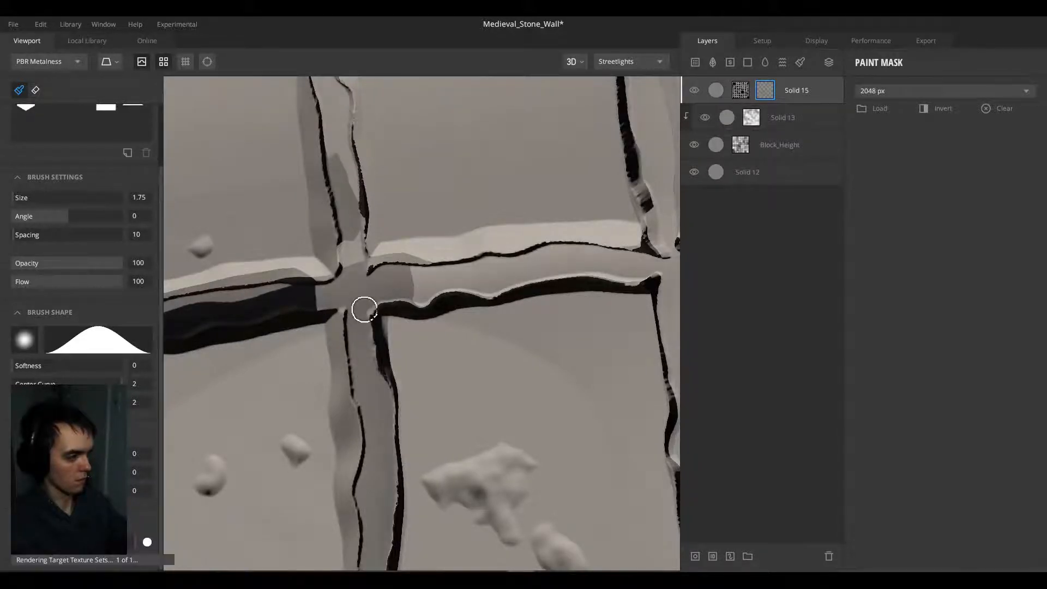
Step: Turn off the tiling preview and fill the dark hole at the mortar crossing near the wall's lower edge with white
scroll(366, 306, down, 5)
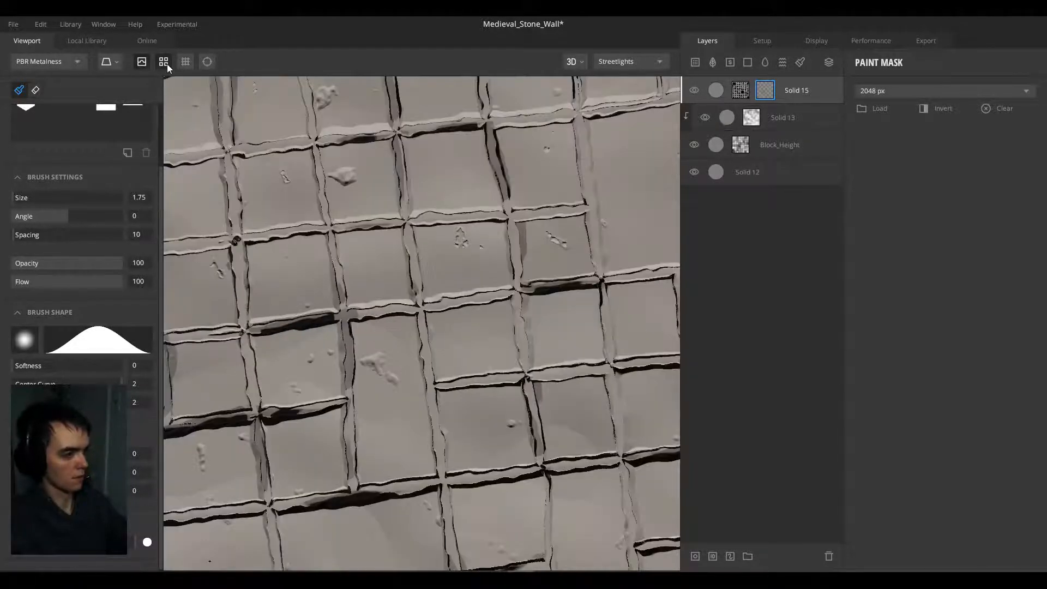
click(167, 64)
alt+drag(353, 290, 350, 270)
middle_drag(350, 328, 341, 185)
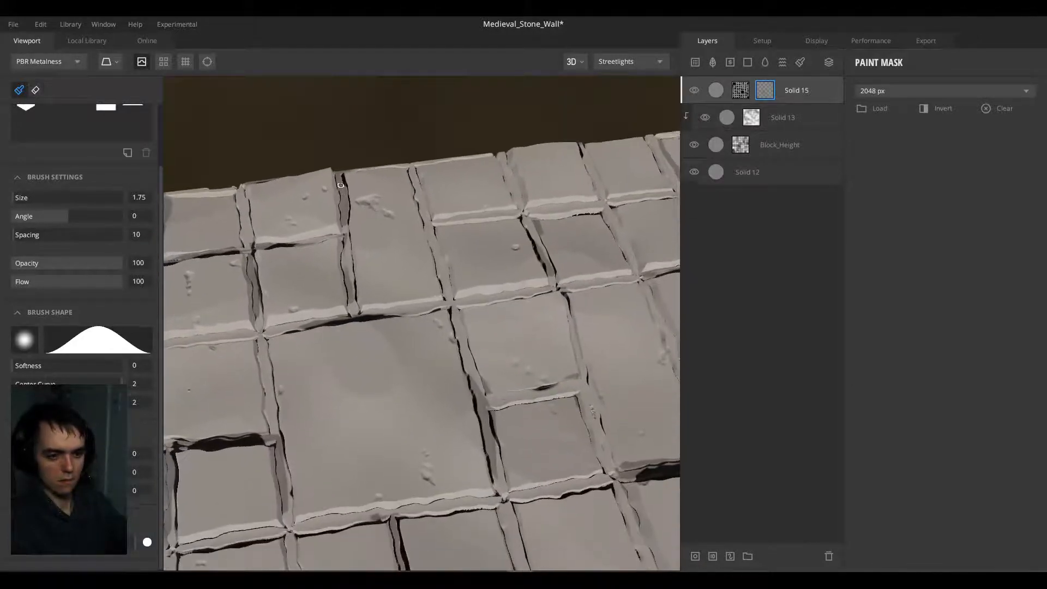
alt+drag(341, 185, 373, 422)
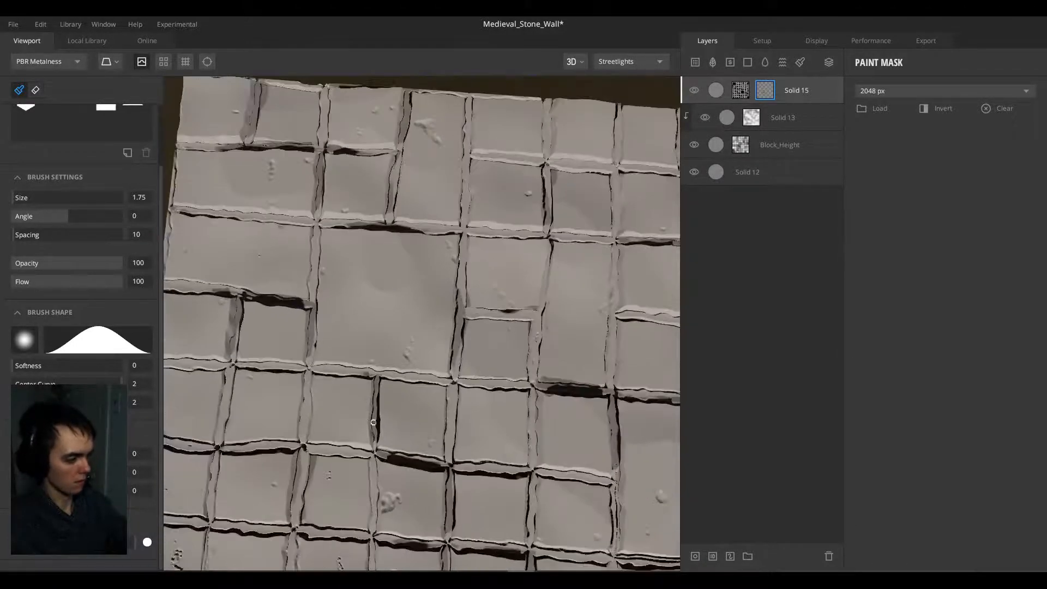
middle_drag(373, 423, 391, 274)
scroll(325, 281, up, 5)
alt+drag(304, 273, 341, 304)
middle_drag(309, 265, 354, 266)
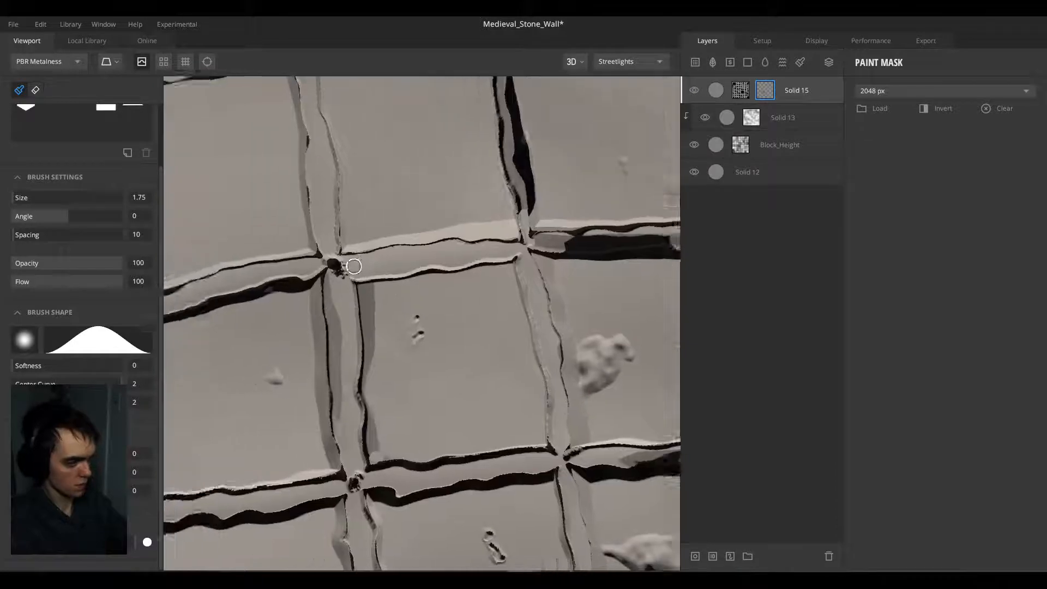
scroll(353, 266, up, 3)
mouse_move(370, 254)
mouse_down()
mouse_move(385, 250)
mouse_move(342, 215)
mouse_move(388, 231)
mouse_move(343, 241)
mouse_move(325, 213)
mouse_move(332, 164)
mouse_up()
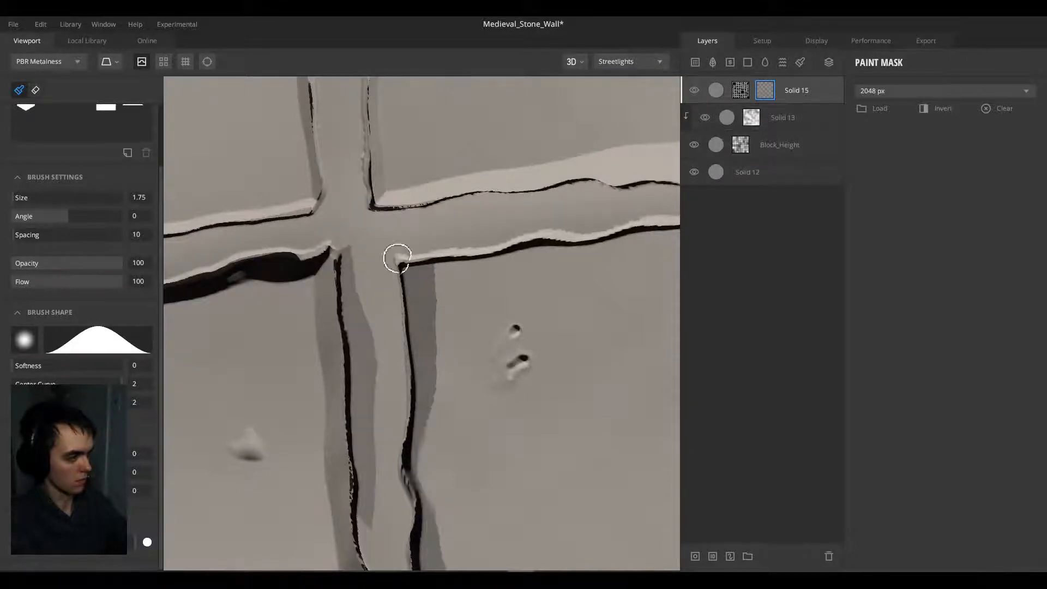
Step: Paint out the small pits on the block just below the filled crossing with black
mouse_move(444, 366)
middle_down()
mouse_move(360, 246)
mouse_move(353, 255)
middle_up()
key(x)
mouse_move(433, 259)
mouse_down()
mouse_move(415, 253)
mouse_move(413, 218)
mouse_up()
scroll(404, 293, down, 8)
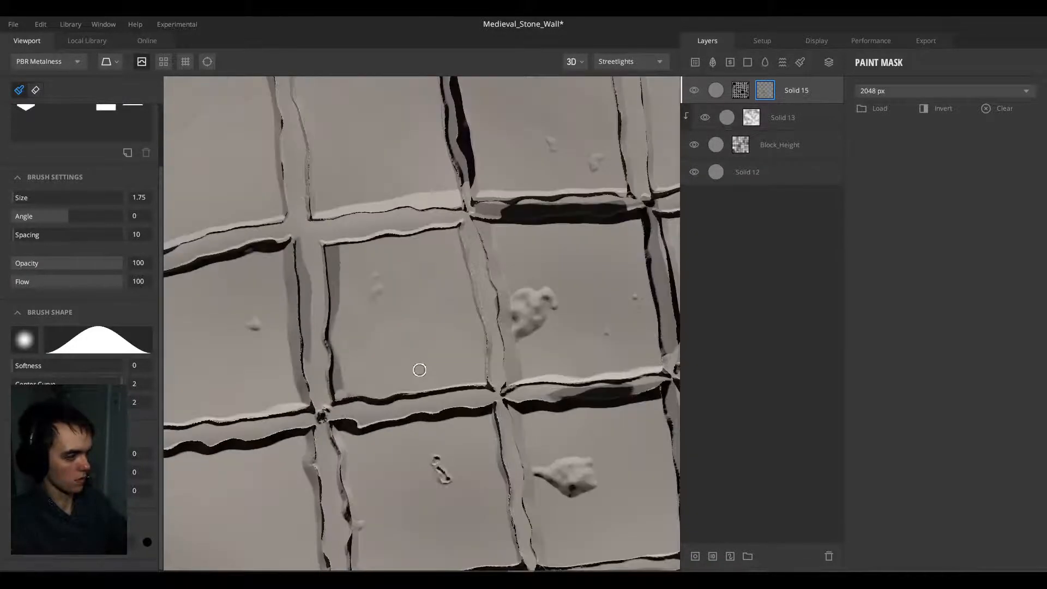
Step: Set the brush size to 5.65 and paint out the narrow pit on the next block down with black
mouse_move(423, 421)
middle_down()
mouse_move(382, 371)
mouse_move(399, 386)
middle_up()
scroll(376, 367, up, 4)
key(x)
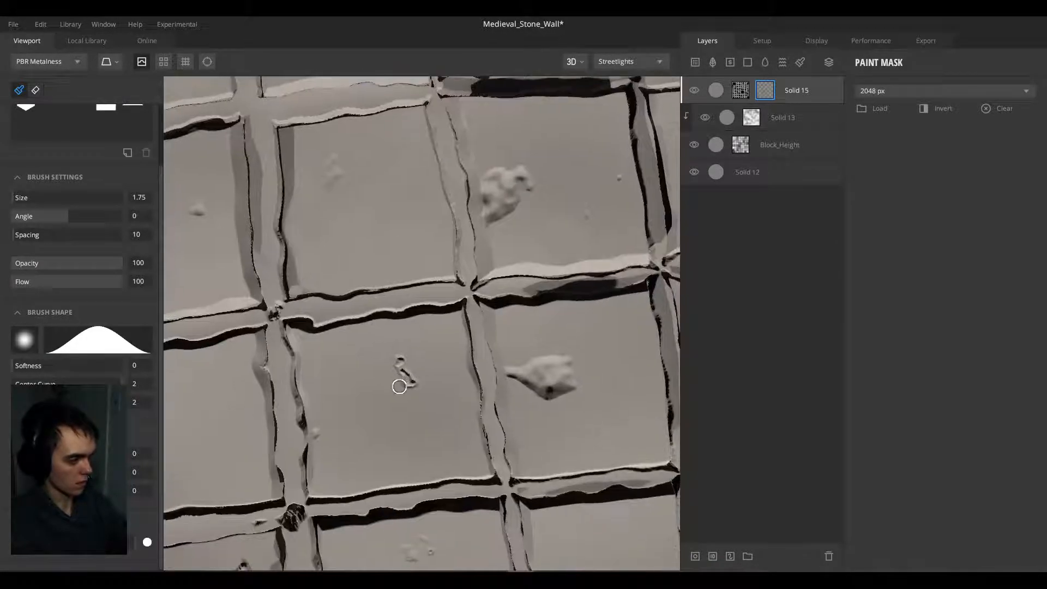
click(402, 366)
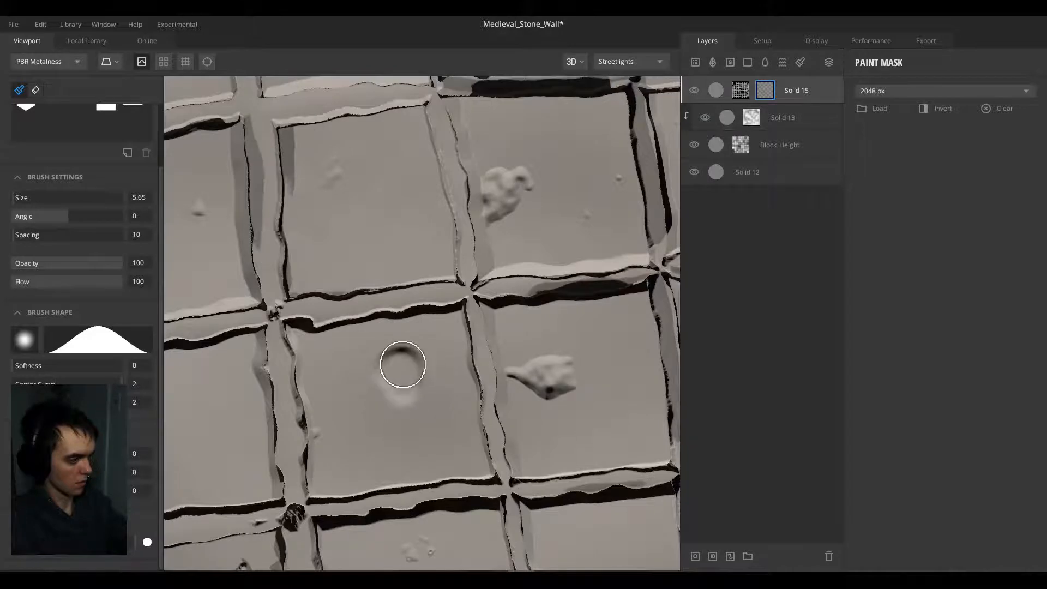
key(x)
mouse_move(409, 383)
mouse_down()
mouse_move(405, 371)
mouse_move(425, 365)
mouse_move(395, 351)
mouse_move(384, 374)
mouse_up()
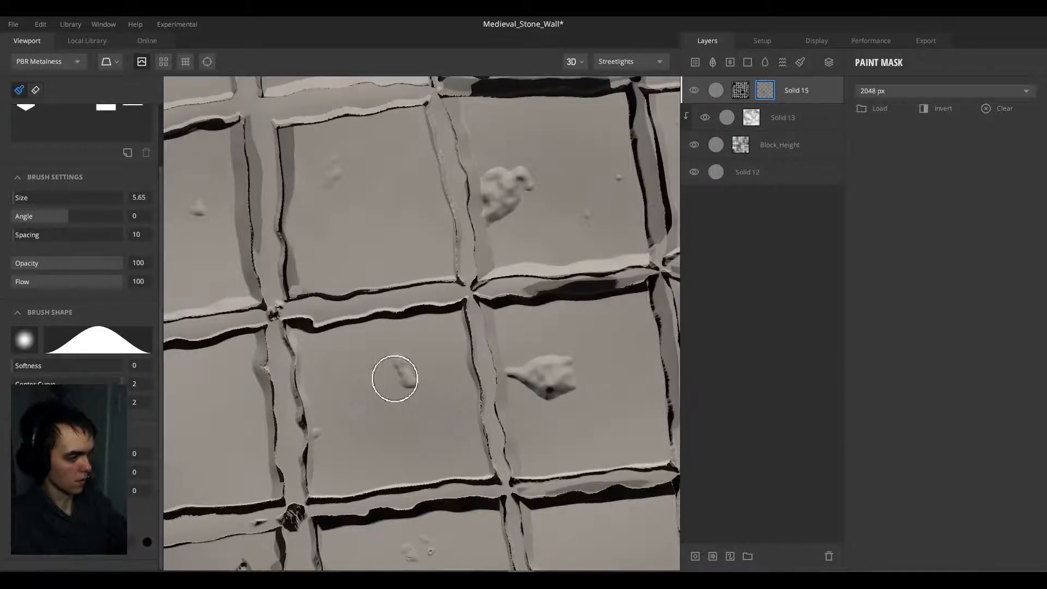
Step: Paint out the chips on the bottom-row block and on the tall corner block with black
middle_drag(404, 377, 470, 143)
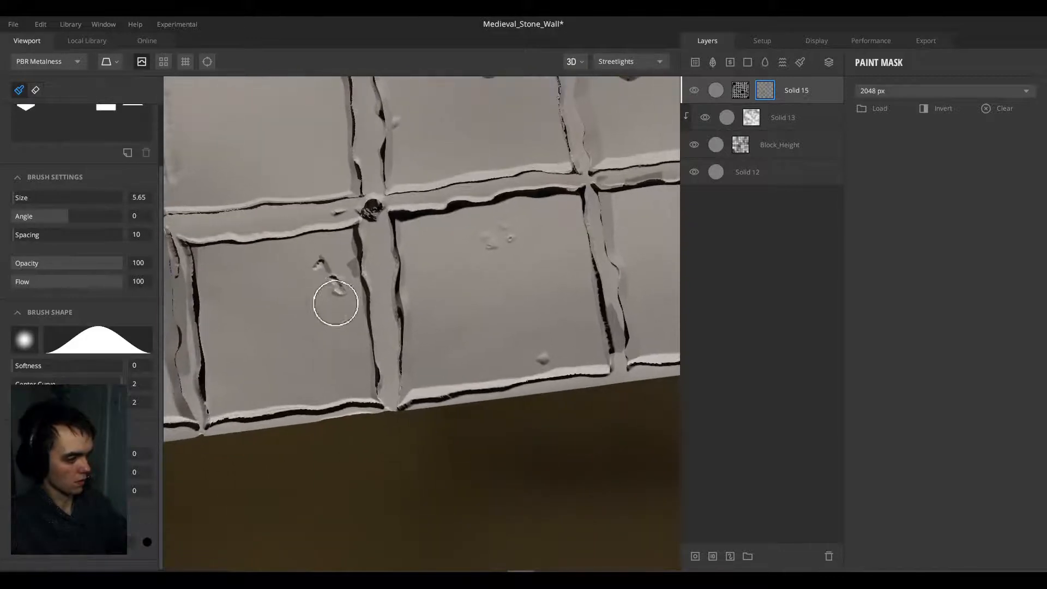
mouse_move(334, 305)
mouse_down()
mouse_move(320, 256)
mouse_move(321, 277)
mouse_up()
scroll(322, 312, down, 4)
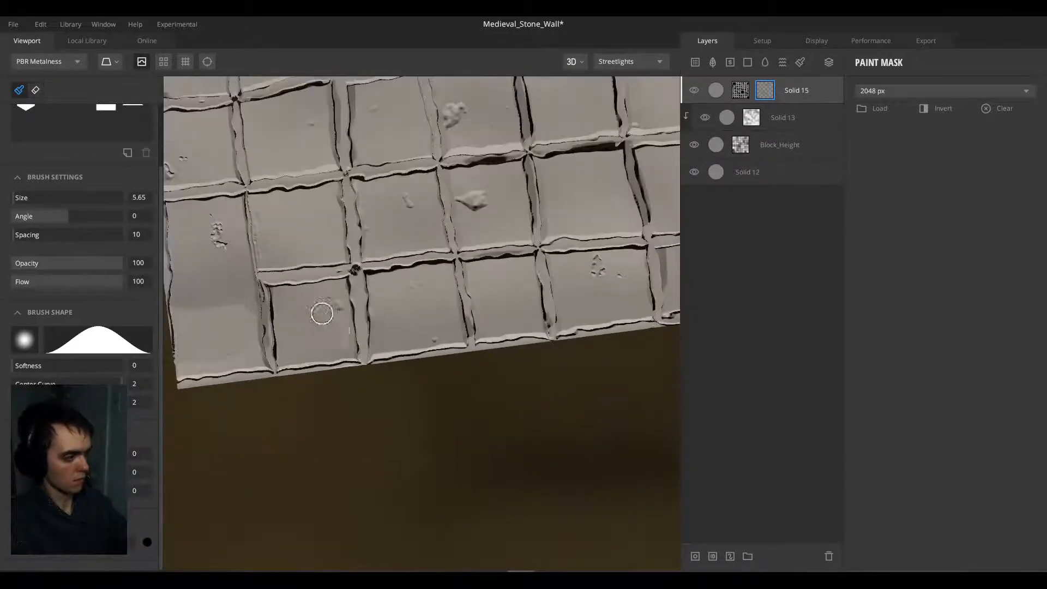
alt+drag(325, 316, 337, 285)
middle_drag(282, 263, 442, 303)
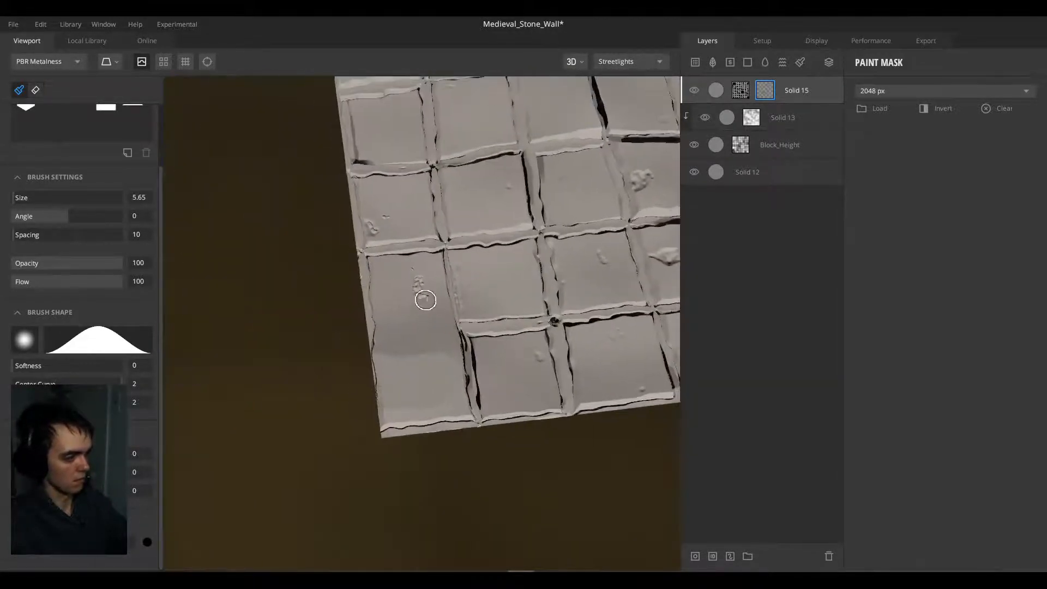
drag(425, 300, 410, 281)
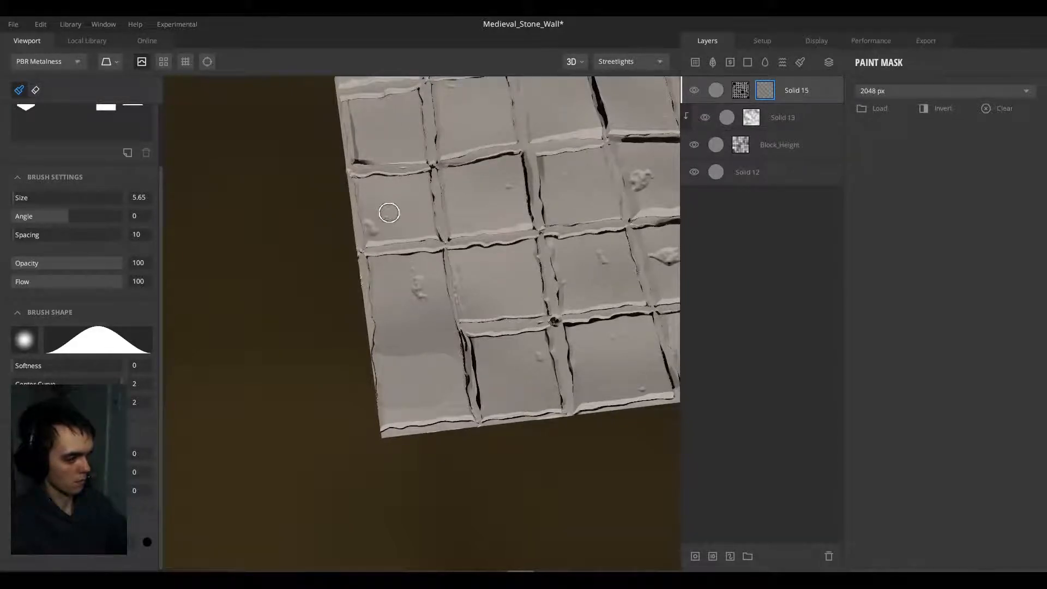
Step: Show the layer mask and paint out the specks on the large corner block and the two small blocks above it
alt+drag(395, 209, 518, 136)
middle_drag(519, 136, 437, 301)
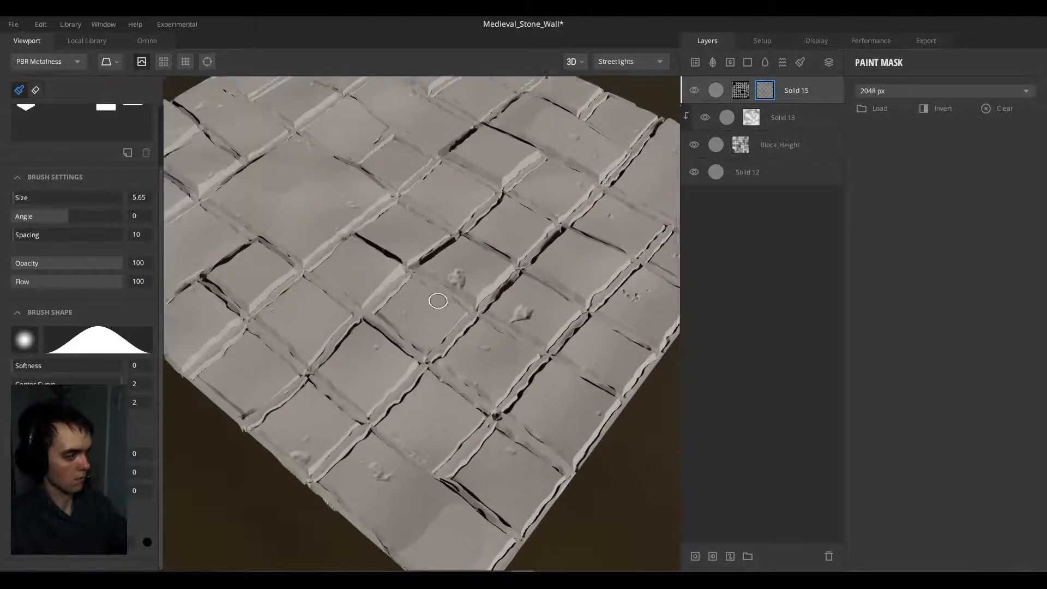
scroll(455, 292, down, 3)
alt+drag(455, 292, 251, 348)
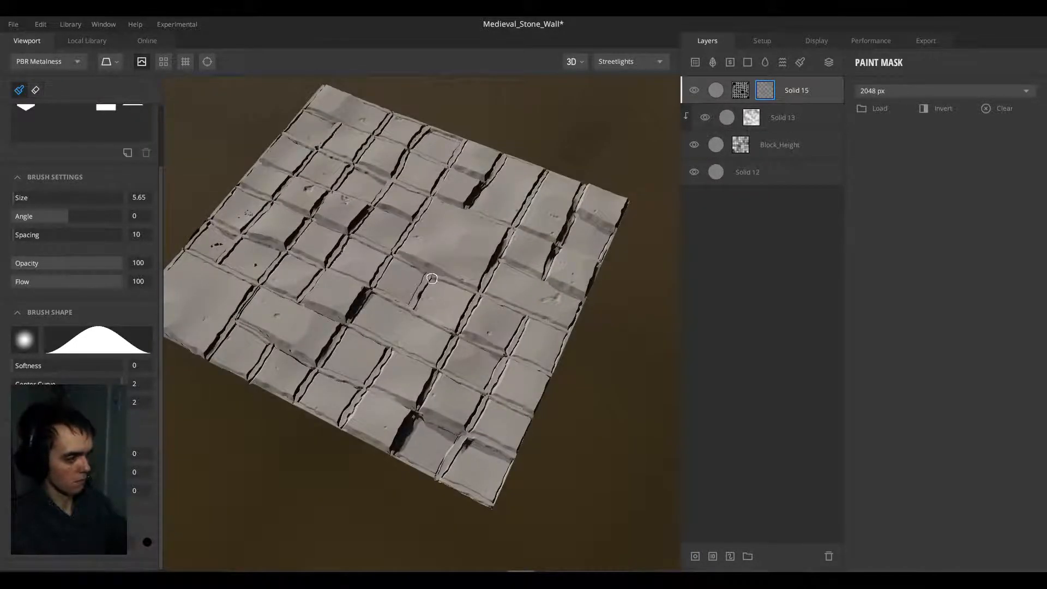
key(m)
key(m)
key(m)
key(m)
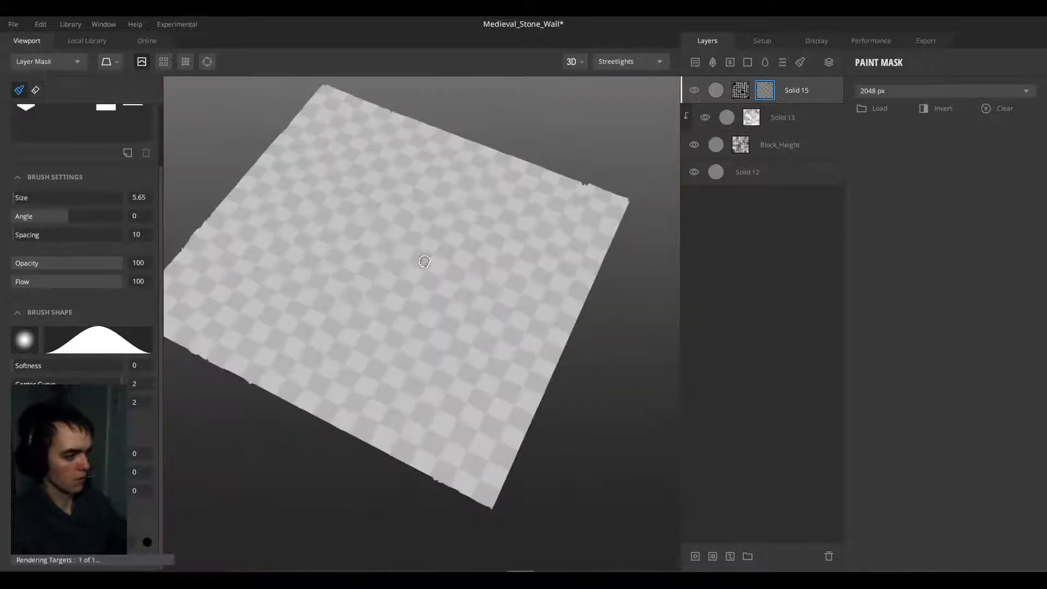
alt+drag(424, 261, 404, 338)
mouse_move(352, 414)
mouse_down()
mouse_move(320, 387)
mouse_move(342, 412)
mouse_up()
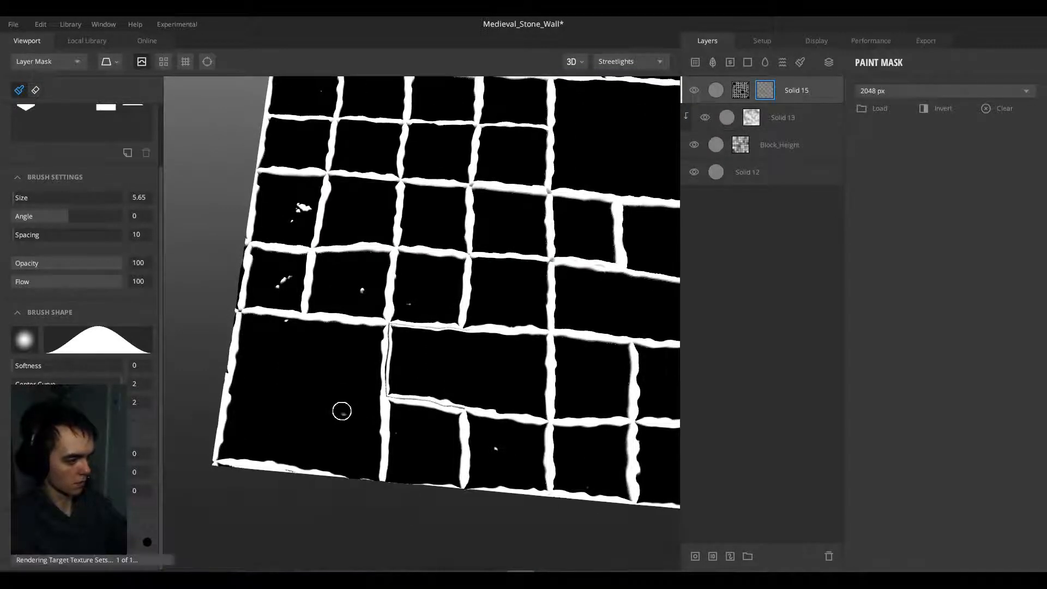
click(362, 295)
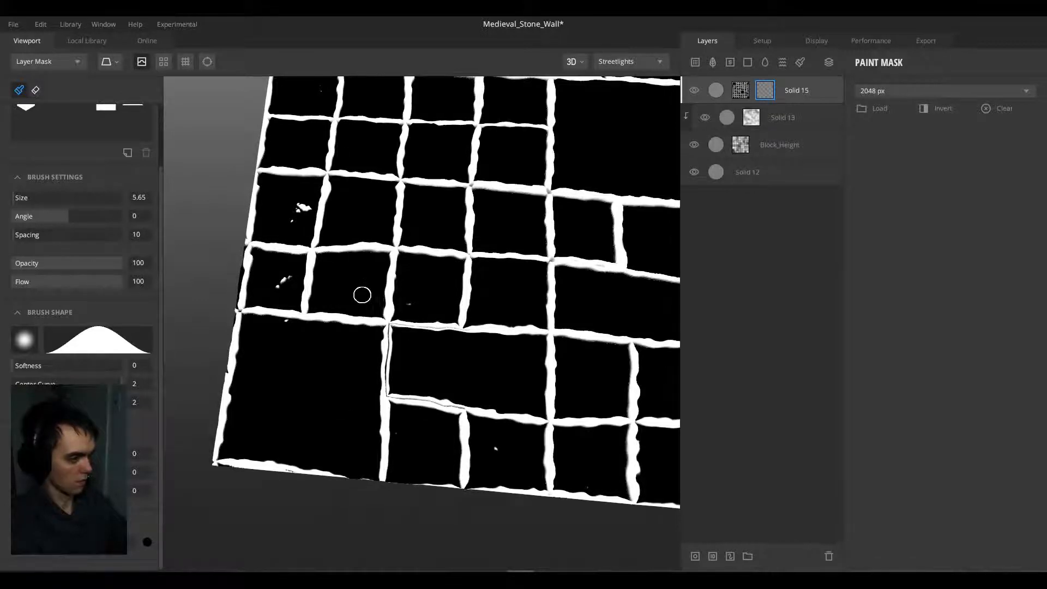
drag(273, 280, 279, 285)
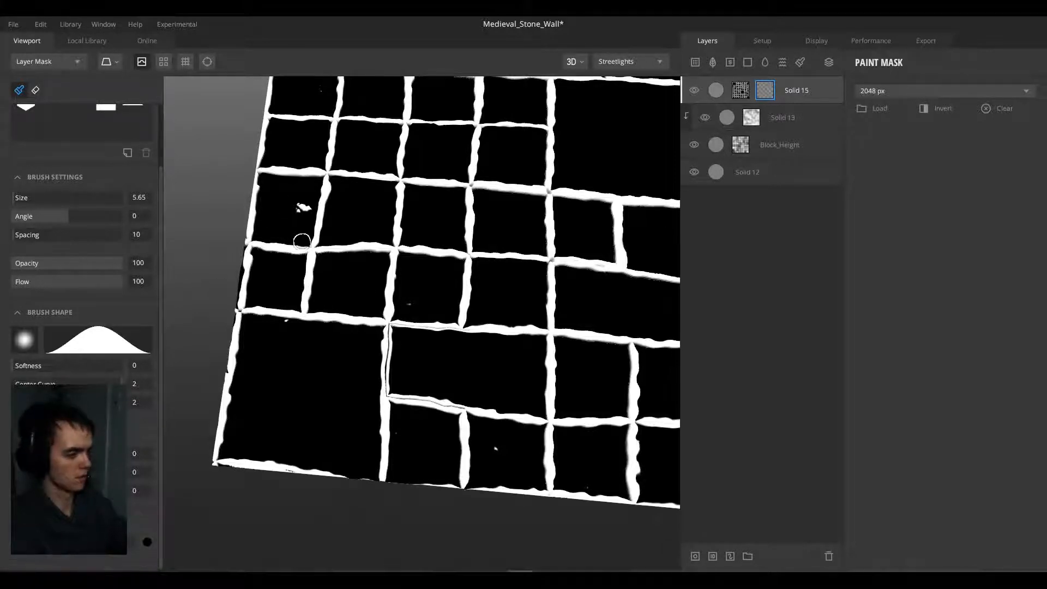
Step: Paint out the chip on the left-edge block and the remaining specks in the bottom row and above the split joint
alt+drag(301, 241, 322, 272)
alt+middle_drag(296, 221, 307, 285)
drag(309, 276, 306, 277)
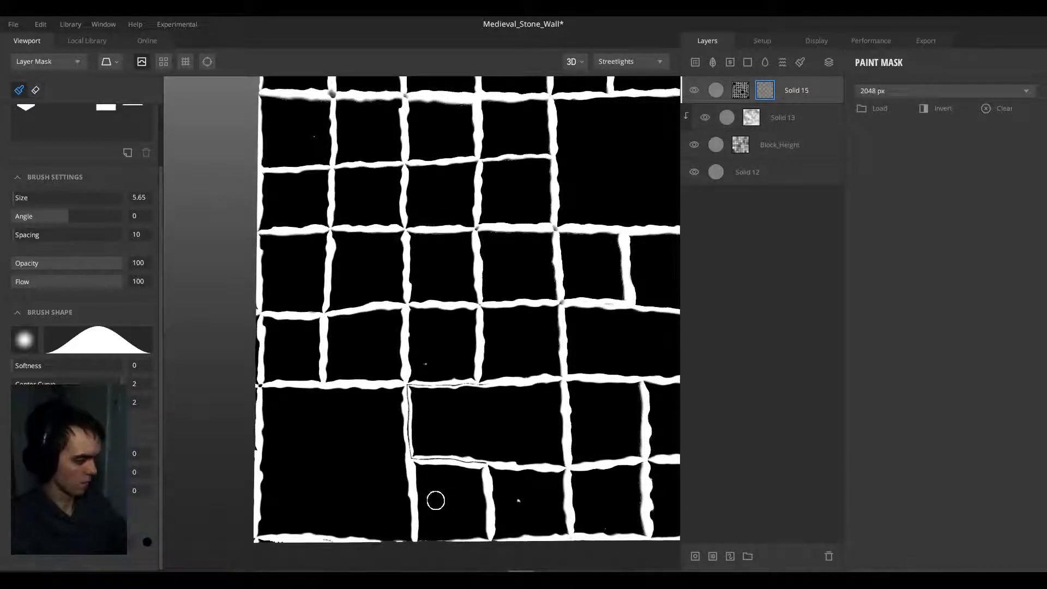
drag(520, 501, 519, 501)
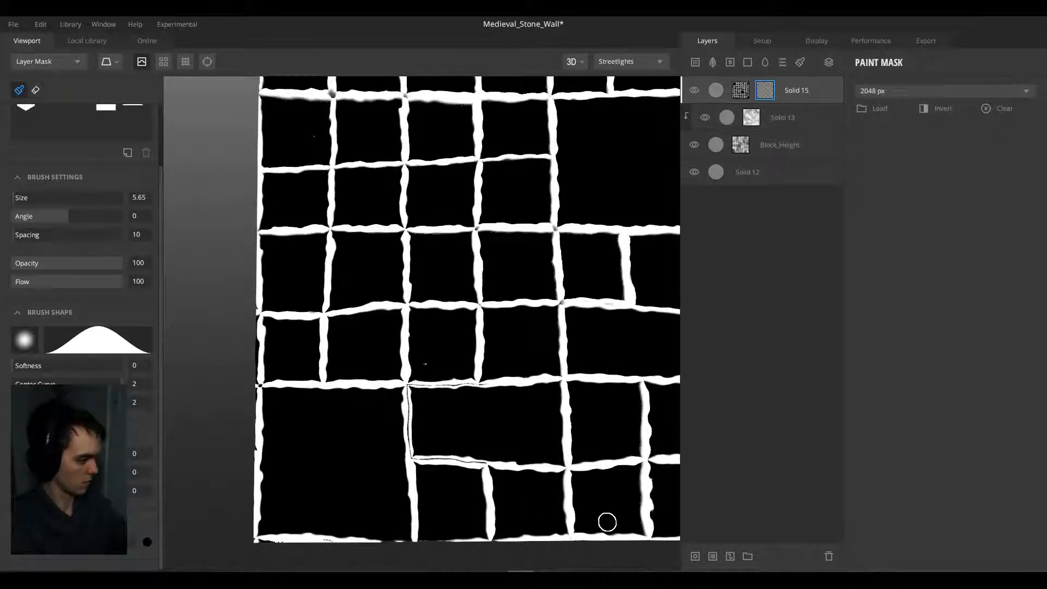
drag(424, 360, 432, 358)
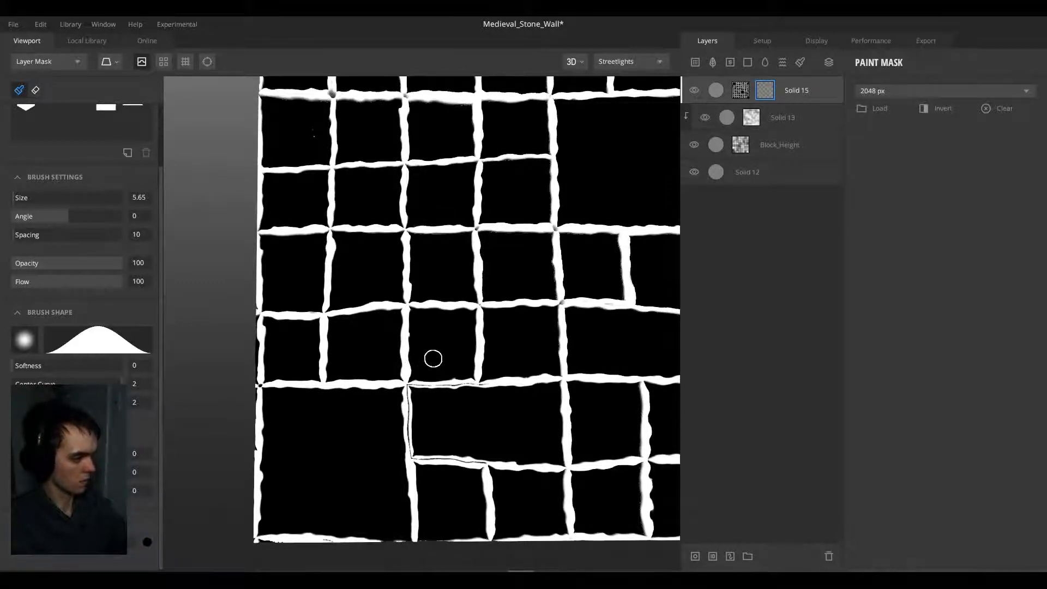
Step: Turn on Disable Anti Alias, Disable Shadows and Disable Backfaces for camera movement, keeping the viewport resolution at Full
click(773, 37)
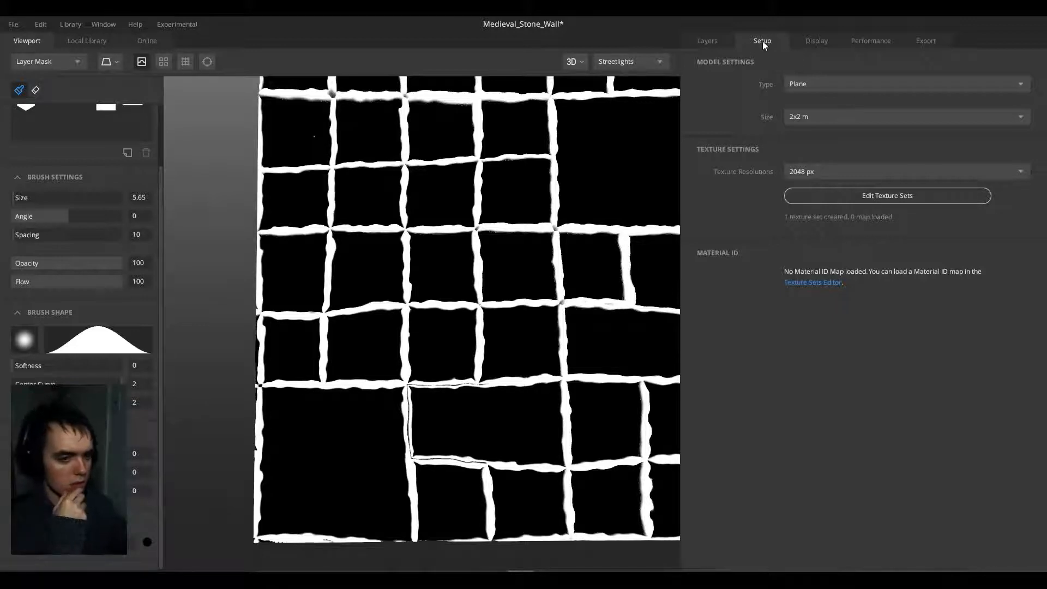
click(816, 41)
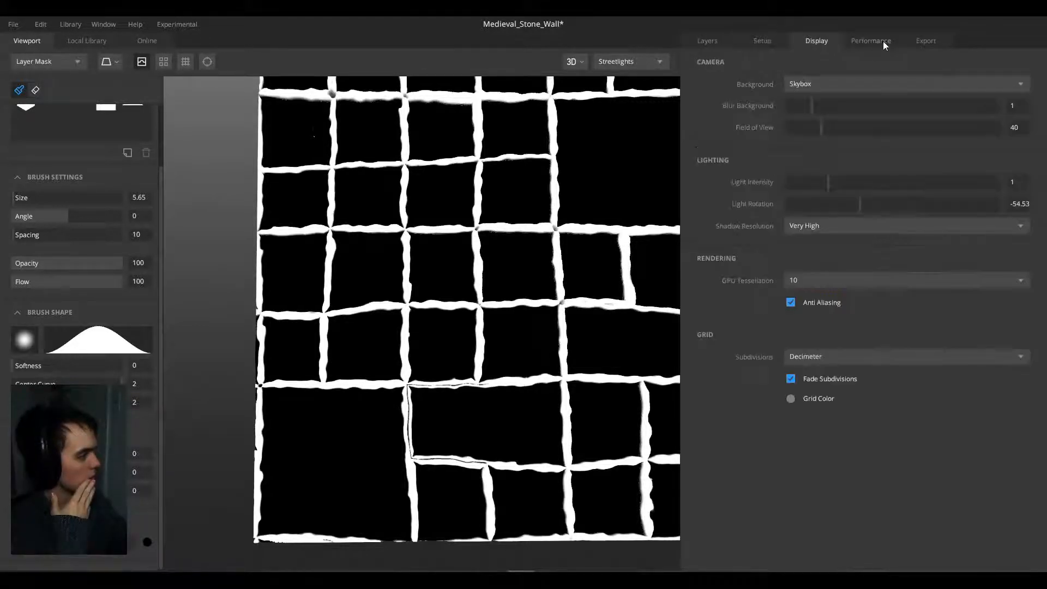
click(875, 42)
click(806, 82)
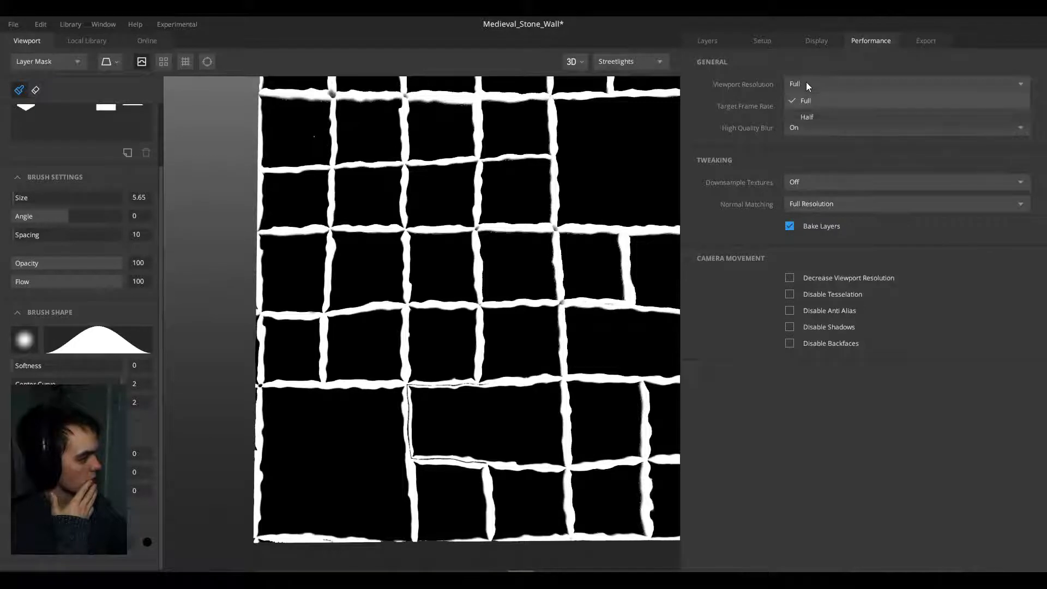
click(806, 101)
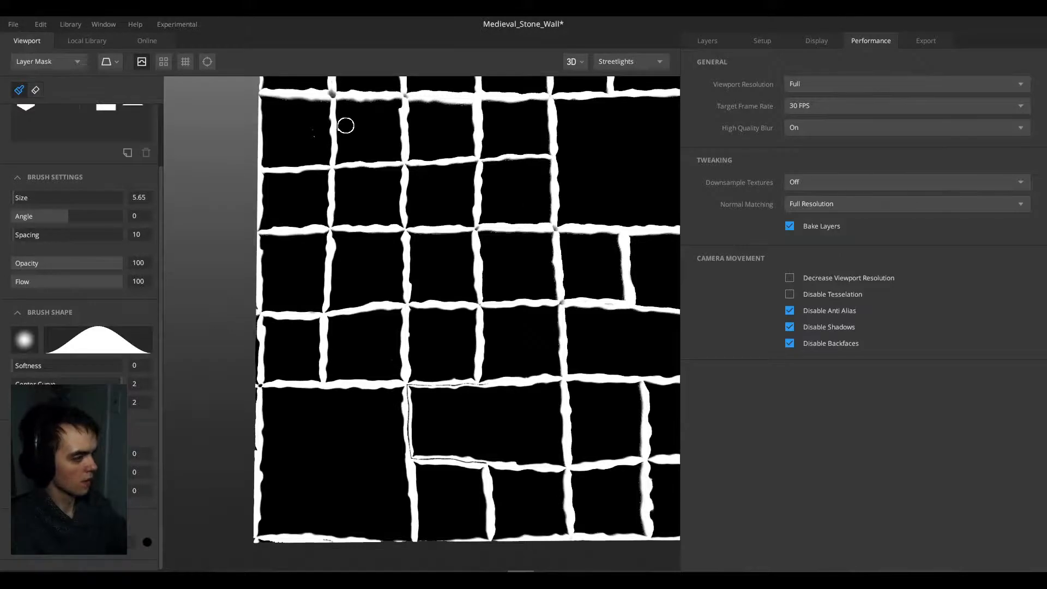
Step: Turn off Disable Anti Alias, Disable Shadows and Disable Backfaces for camera movement, leaving texture downsampling off
mouse_move(346, 126)
middle_down()
mouse_move(346, 227)
mouse_move(332, 273)
middle_up()
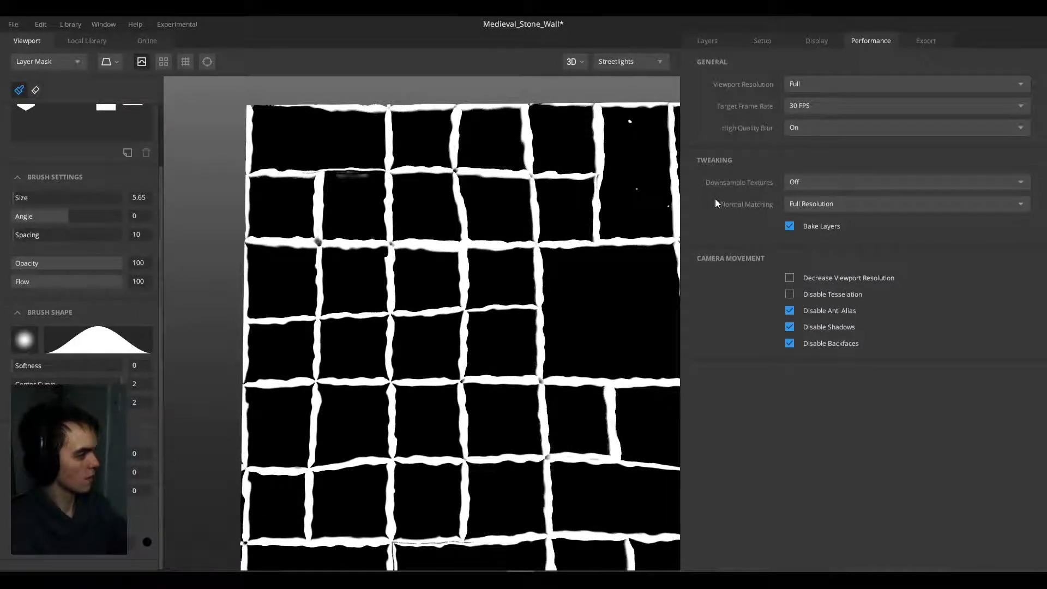
click(793, 182)
click(793, 182)
scroll(429, 228, up, 3)
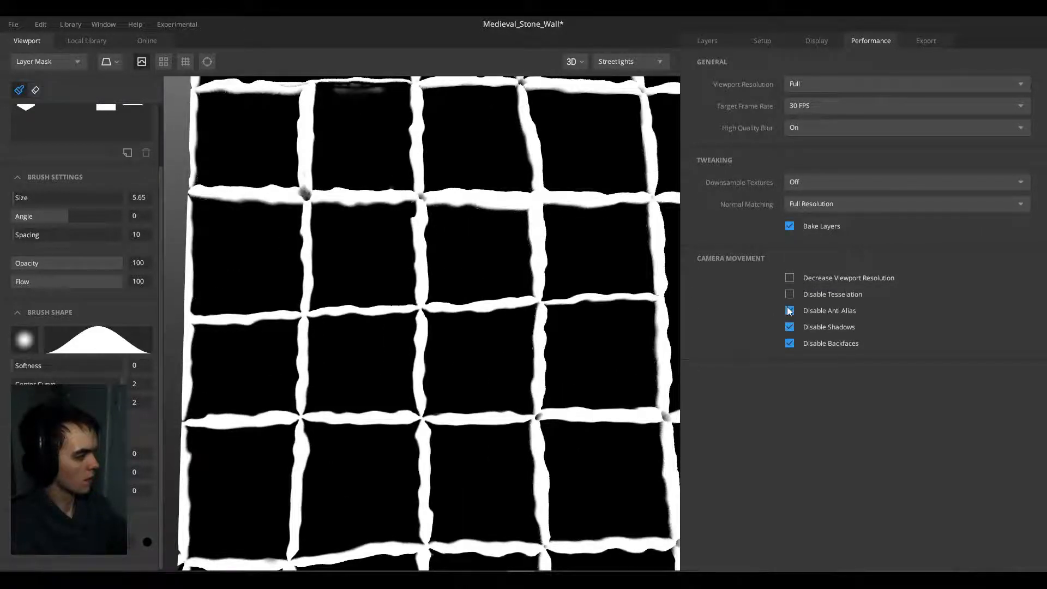
Step: Paint out the smudge beneath the thin joint in the second row with black and set the mask colour to white
middle_drag(378, 196, 362, 347)
mouse_move(359, 244)
mouse_down()
mouse_move(316, 238)
mouse_move(333, 240)
mouse_up()
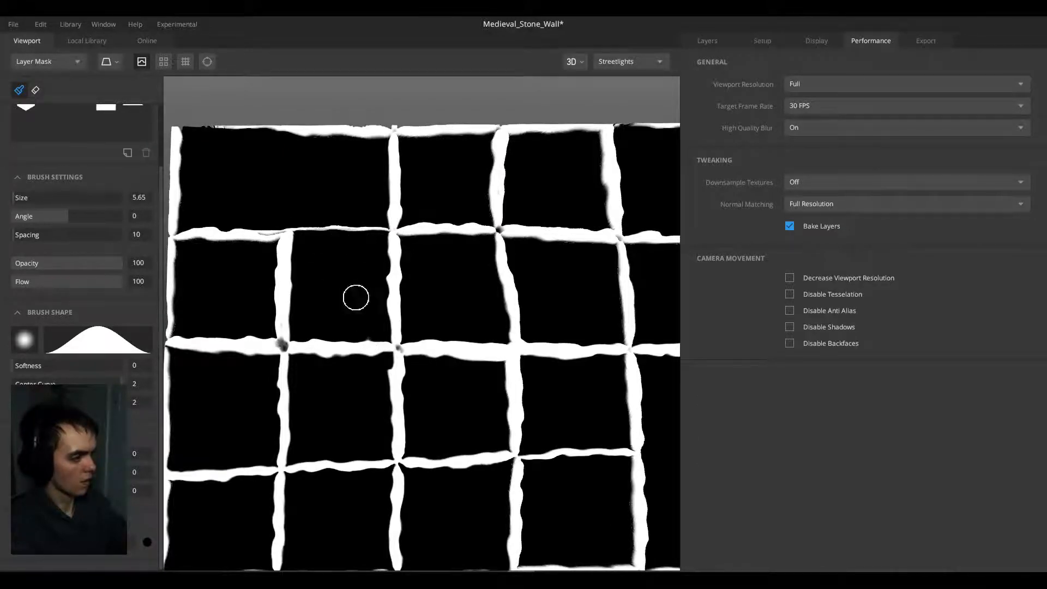
key(x)
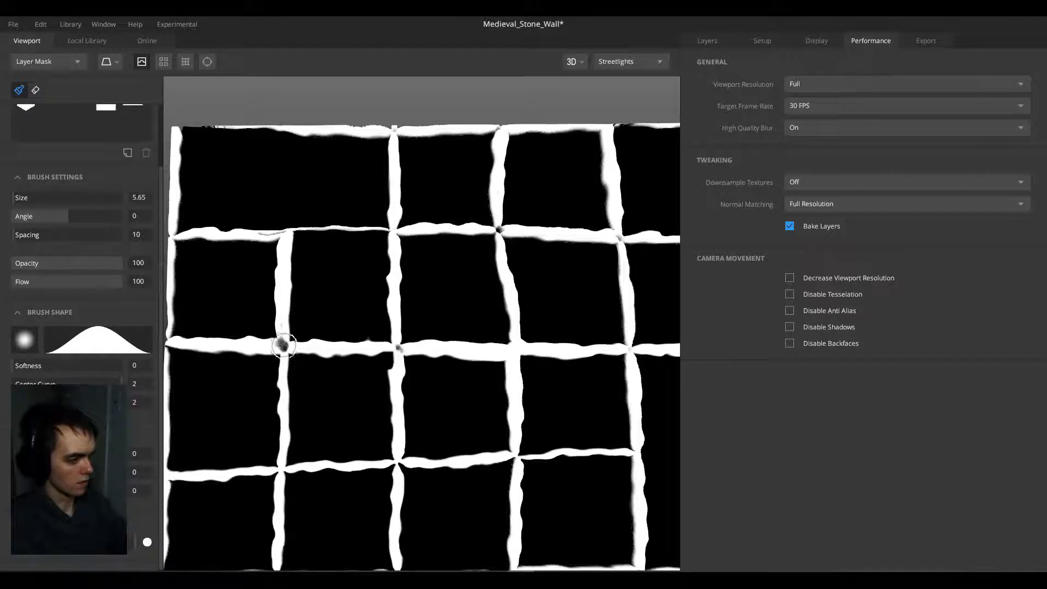
Step: Reduce the brush size to 2.8 and fill the dark spots at two crossings on the joint beneath the second row with white
scroll(283, 342, up, 5)
middle_drag(303, 331, 337, 332)
key(bracketleft)
key(bracketleft)
key(bracketleft)
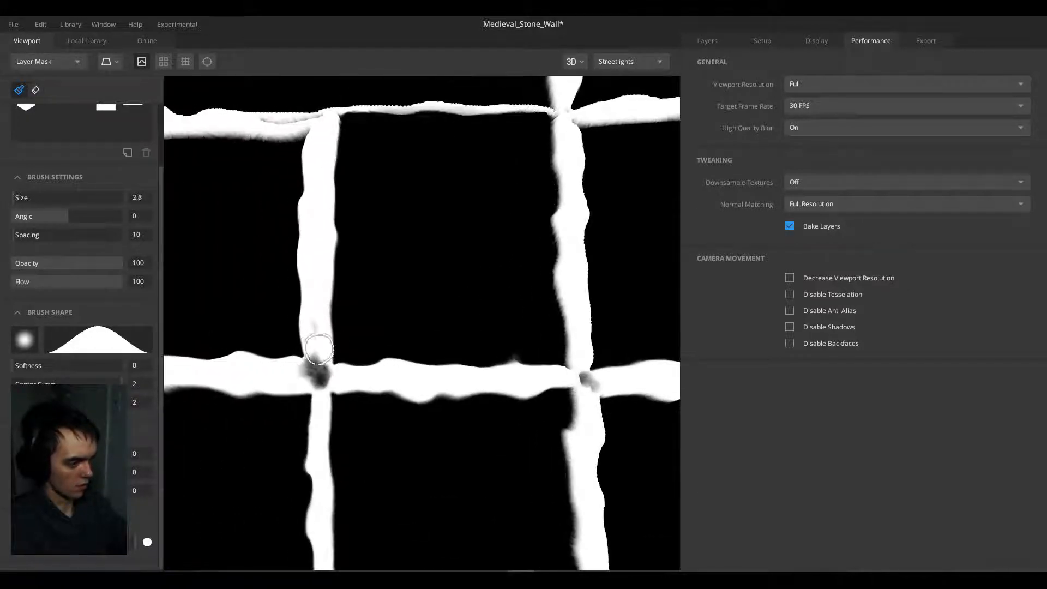
mouse_move(319, 350)
mouse_down()
mouse_move(322, 389)
mouse_move(304, 367)
mouse_move(315, 304)
mouse_up()
middle_drag(452, 338, 297, 326)
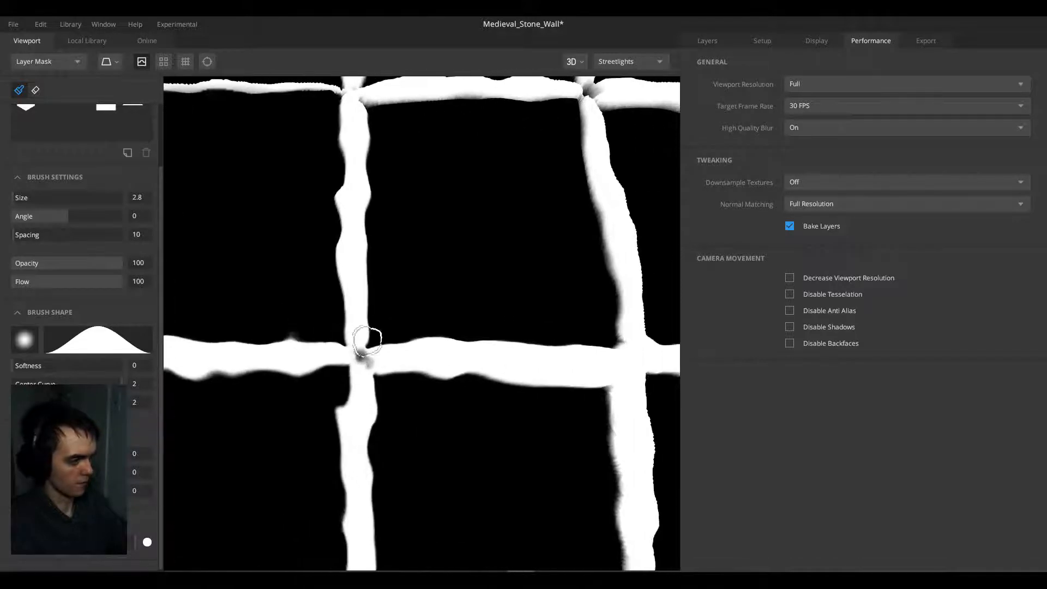
mouse_move(368, 341)
mouse_down()
mouse_move(367, 362)
mouse_move(358, 355)
mouse_up()
Step: Fill the dark hole at the third crossing on the joint between the first and second rows with white
scroll(402, 351, down, 4)
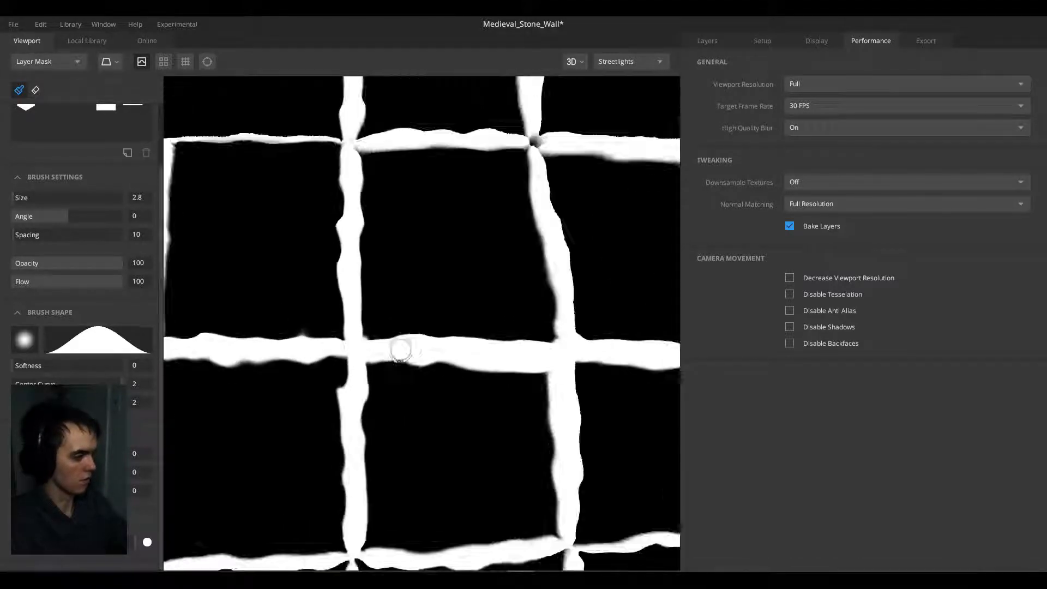
middle_drag(407, 311, 353, 304)
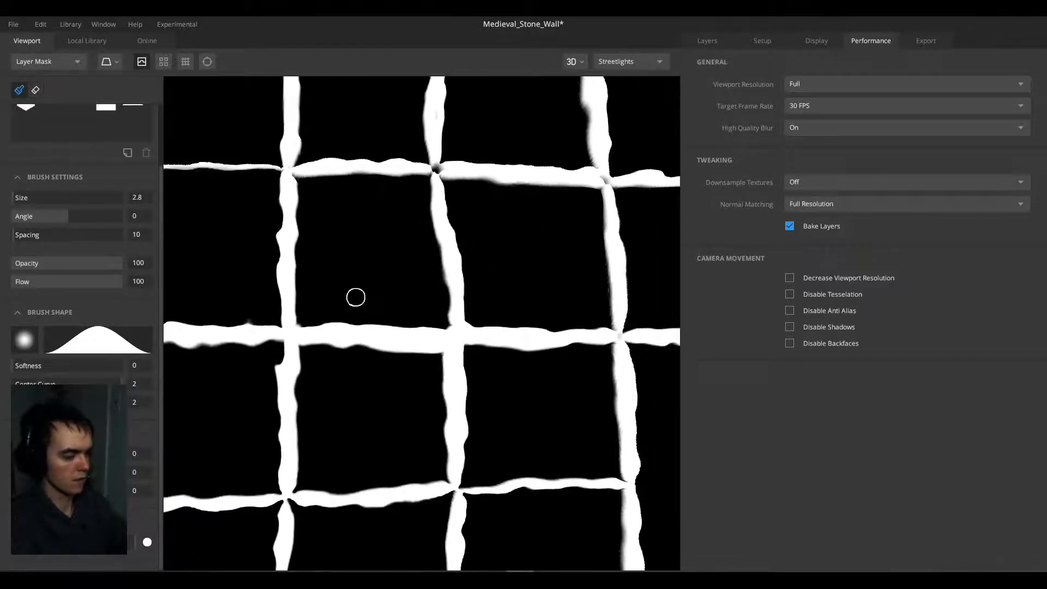
scroll(376, 290, down, 3)
scroll(415, 224, up, 4)
middle_drag(438, 187, 386, 327)
scroll(387, 326, up, 2)
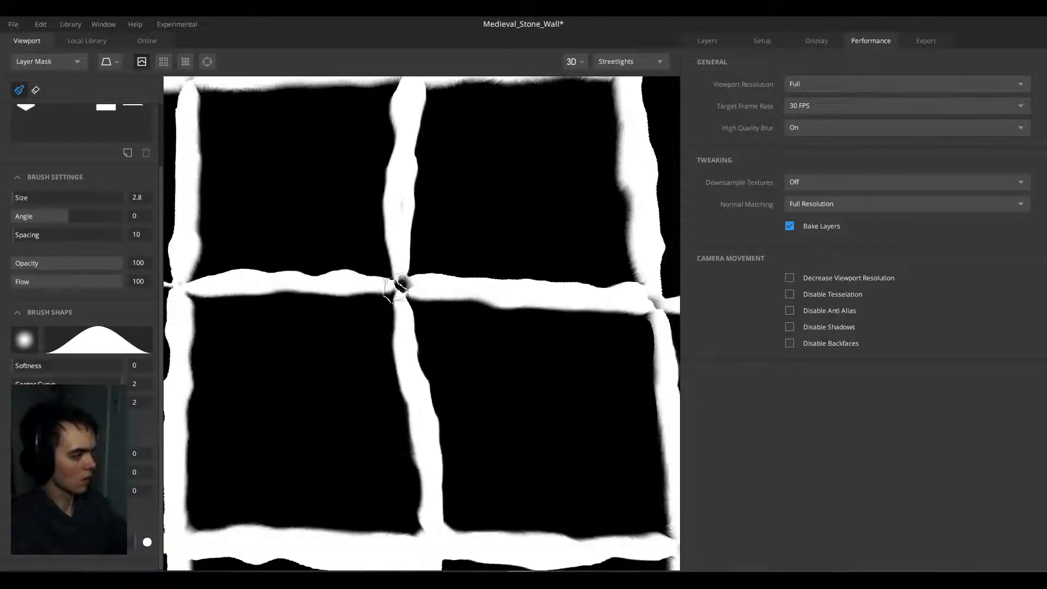
drag(399, 287, 426, 284)
Step: Fill the next crossing on the same joint and the thin crack in the vertical joint beside the tall block with white
middle_drag(556, 306, 189, 299)
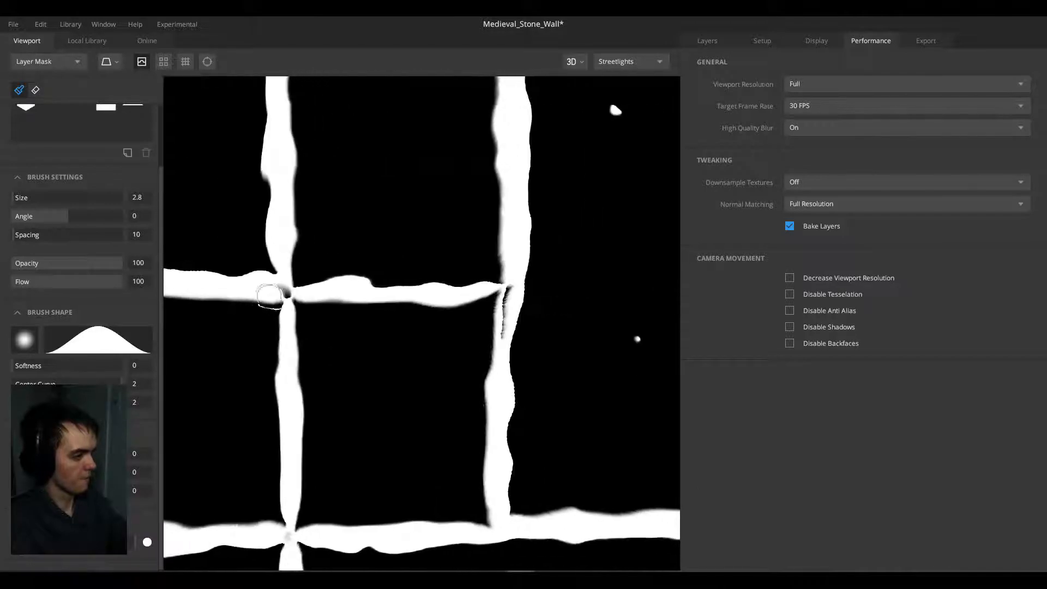
mouse_move(291, 292)
mouse_down()
mouse_move(277, 289)
mouse_move(307, 289)
mouse_move(275, 285)
mouse_move(279, 268)
mouse_move(287, 317)
mouse_move(283, 279)
mouse_up()
middle_drag(531, 311, 385, 313)
mouse_move(385, 313)
mouse_down()
mouse_move(350, 333)
mouse_move(365, 276)
mouse_move(367, 320)
mouse_up()
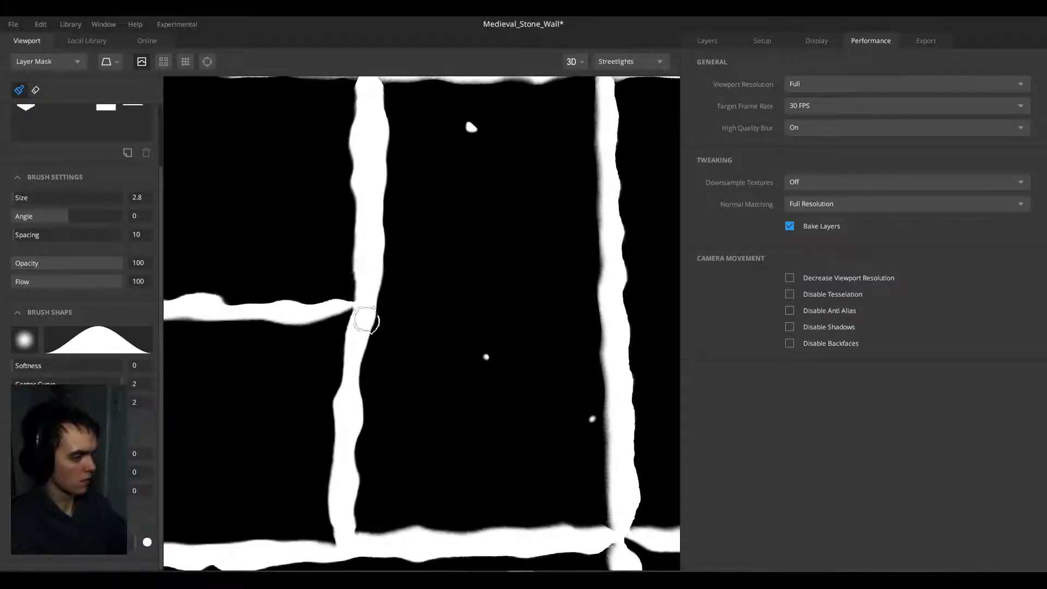
Step: Switch the mask colour to black and paint out the three stray specks on the tall block
middle_drag(391, 322, 304, 302)
key(x)
drag(393, 310, 400, 341)
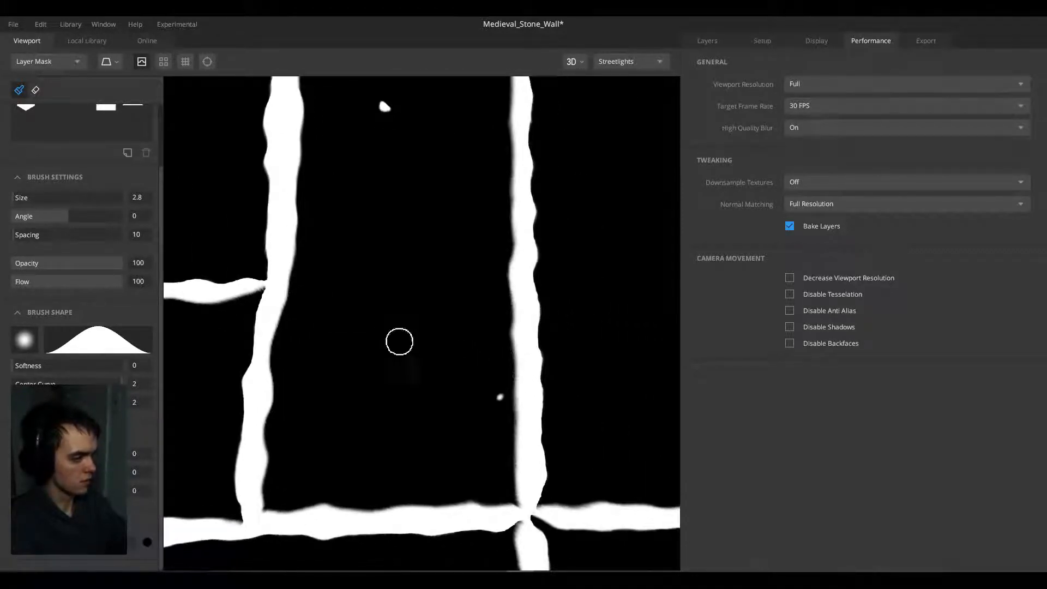
click(502, 399)
middle_drag(400, 126, 374, 247)
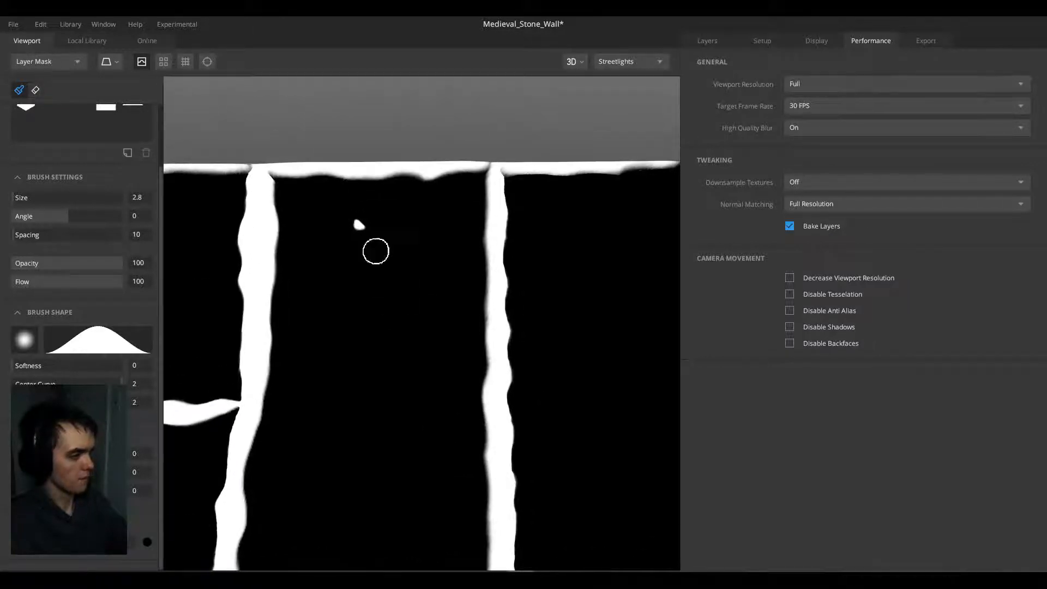
click(358, 224)
scroll(388, 312, down, 4)
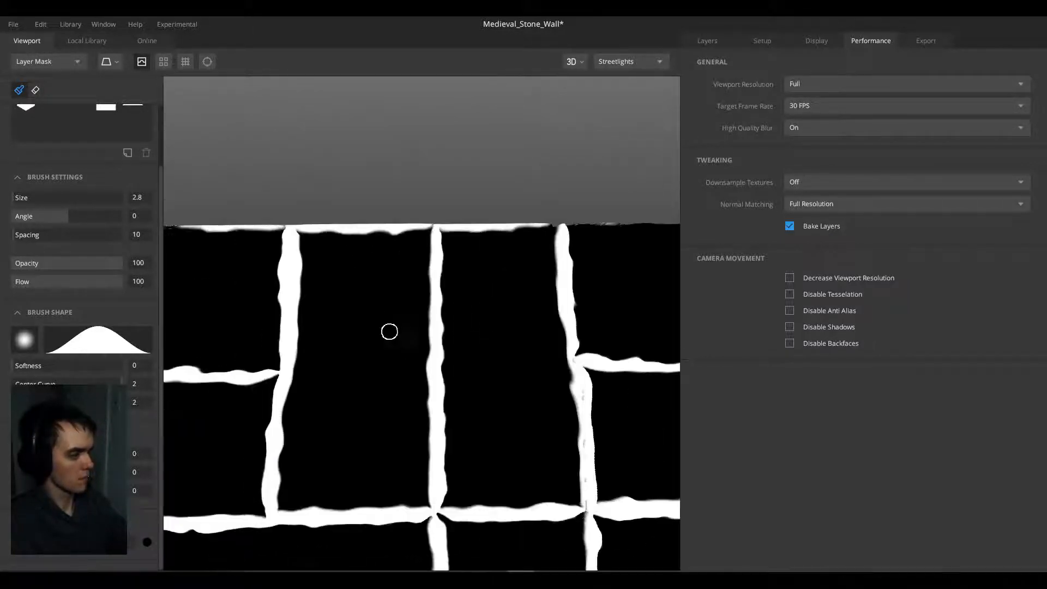
Step: Check the holes beside the second tall block in the PBR Metalness view and fill that vertical joint in the mask with white
mouse_move(390, 354)
middle_down()
mouse_move(379, 283)
mouse_move(278, 267)
middle_up()
scroll(279, 267, up, 3)
middle_drag(292, 381, 339, 296)
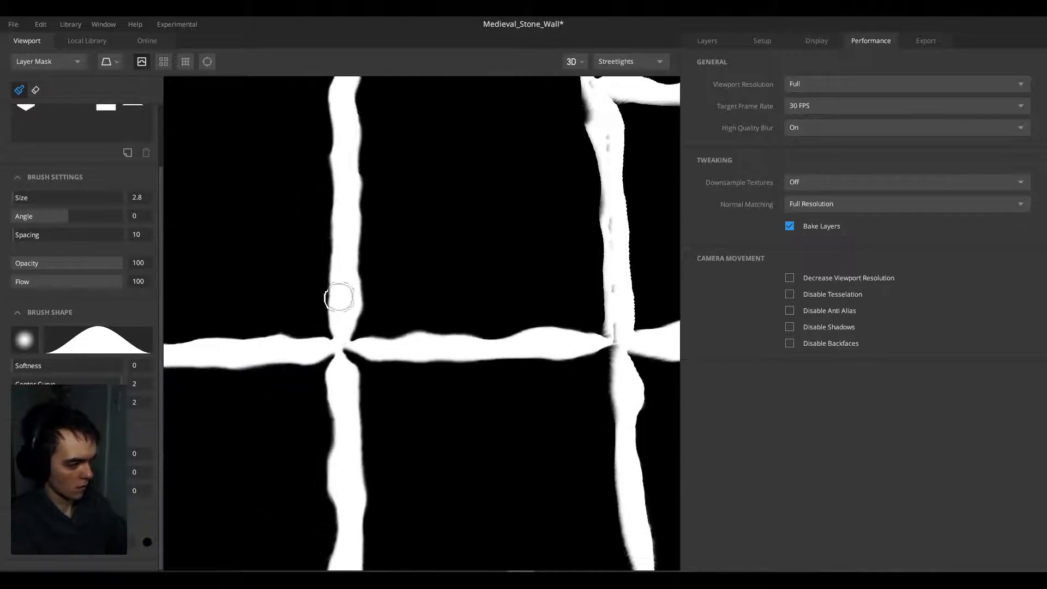
key(m)
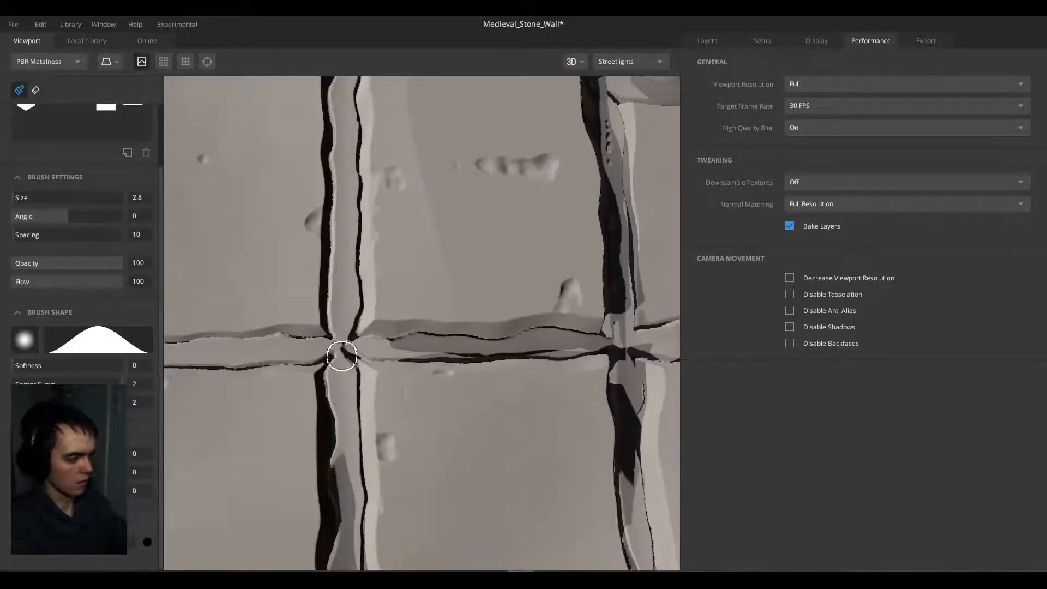
mouse_move(516, 329)
middle_down()
mouse_move(320, 320)
mouse_move(300, 397)
mouse_move(351, 280)
middle_up()
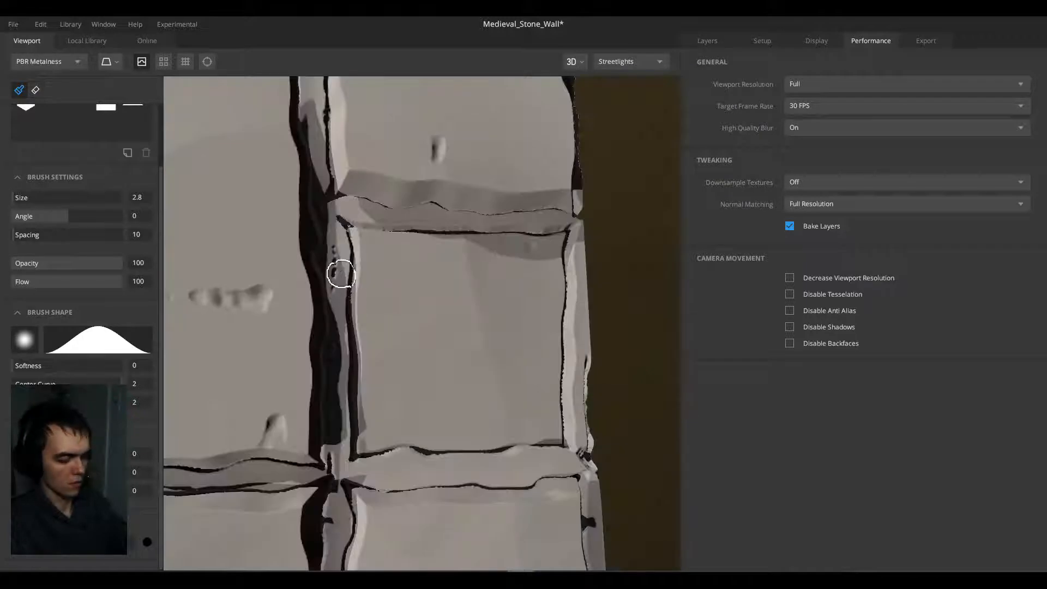
key(m)
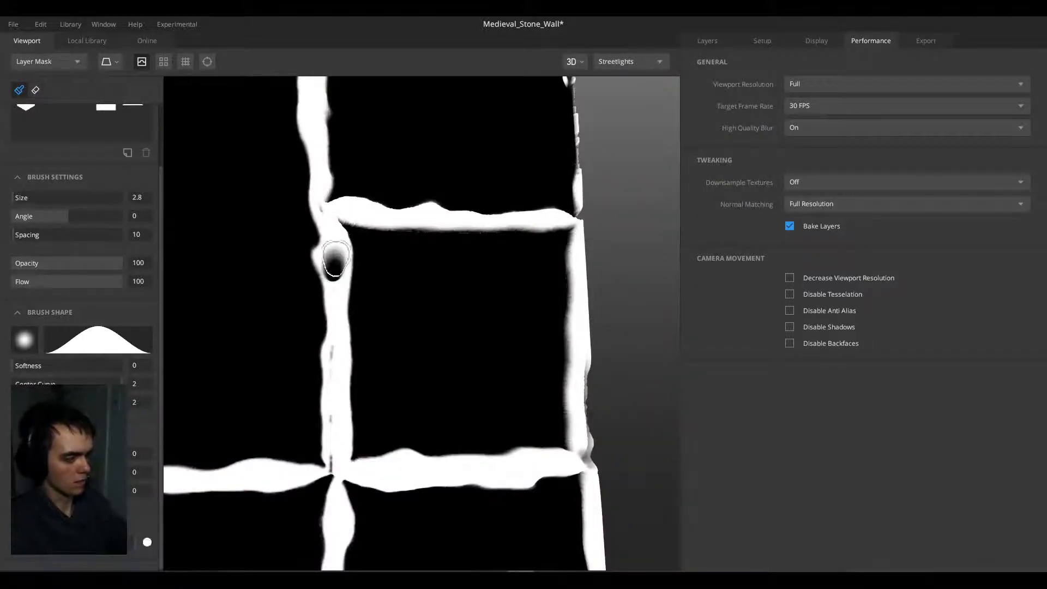
key(x)
mouse_move(332, 265)
mouse_down()
mouse_move(321, 205)
mouse_move(336, 321)
mouse_move(329, 461)
mouse_move(334, 414)
mouse_move(338, 471)
mouse_up()
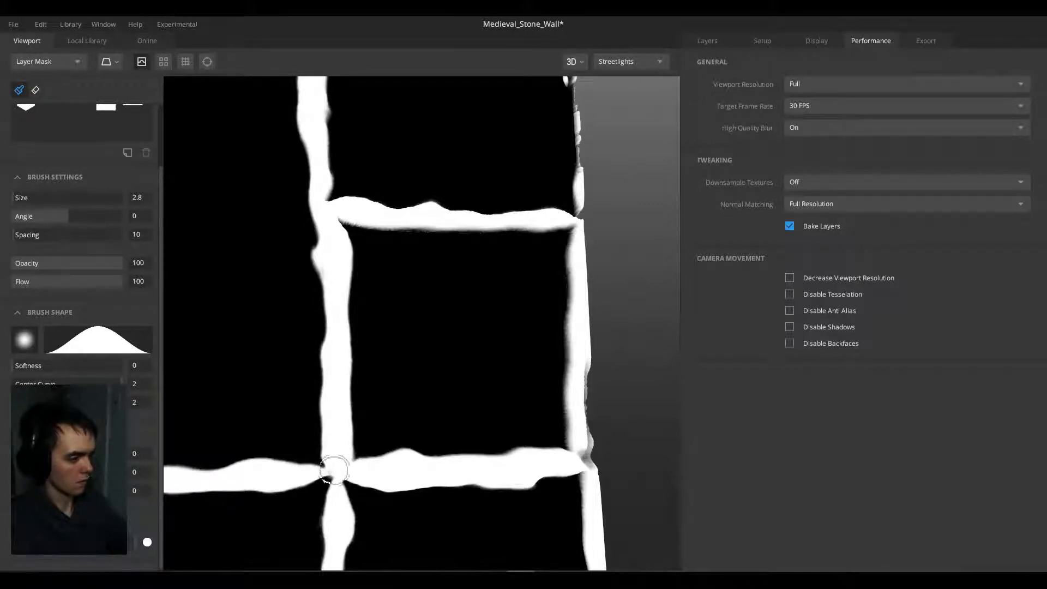
Step: Turn on the tiled view temporarily and fill the grey smudge in the seam joint at the wall's right edge with white
middle_drag(528, 404, 404, 367)
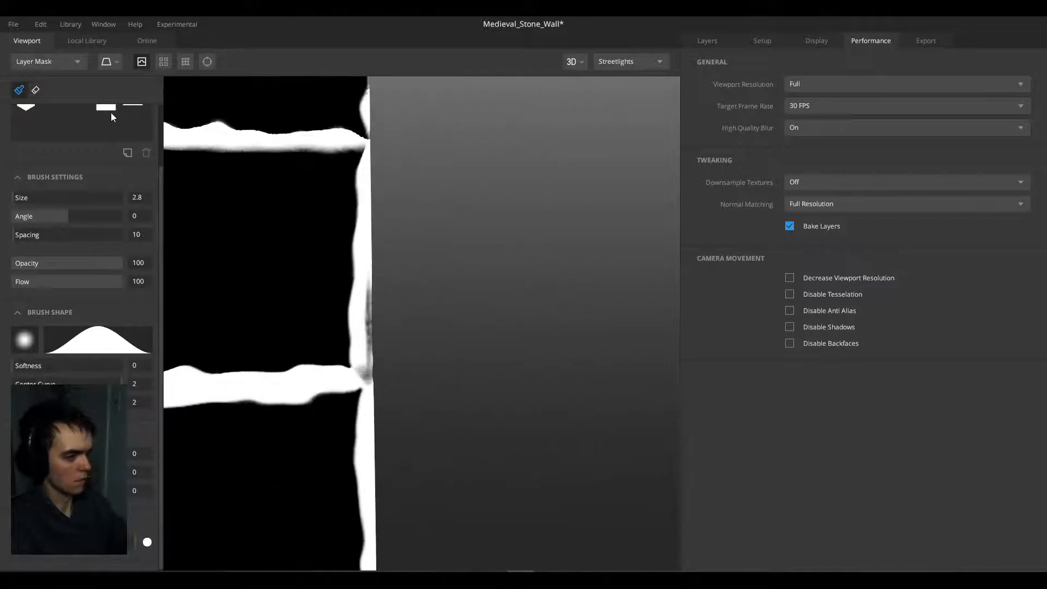
click(163, 61)
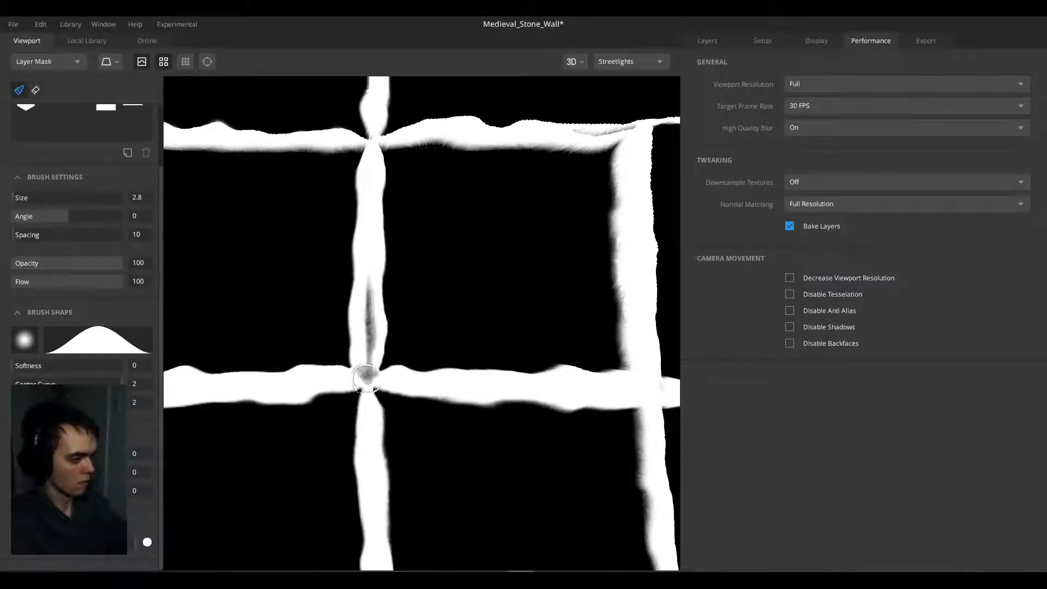
mouse_move(366, 379)
mouse_down()
mouse_move(365, 272)
mouse_move(367, 377)
mouse_up()
scroll(360, 324, down, 4)
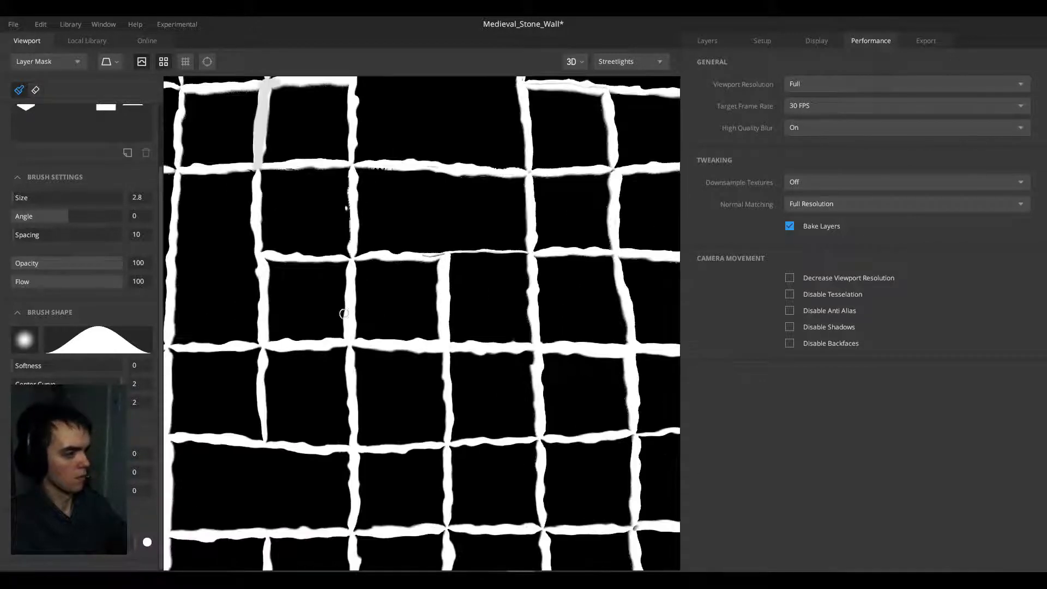
scroll(343, 314, down, 3)
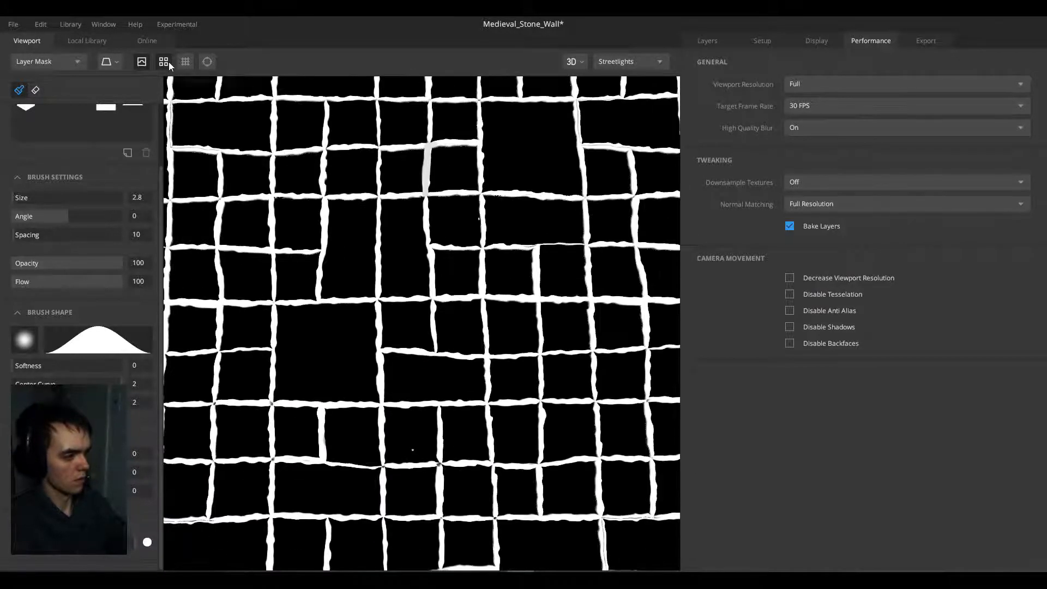
click(168, 65)
Step: Set the brush size to 1.75 and fill the thin dark cracks in the joints around the wide block near the bottom with white
mouse_move(336, 320)
middle_down()
mouse_move(418, 189)
mouse_move(470, 168)
mouse_move(447, 193)
mouse_move(345, 191)
middle_up()
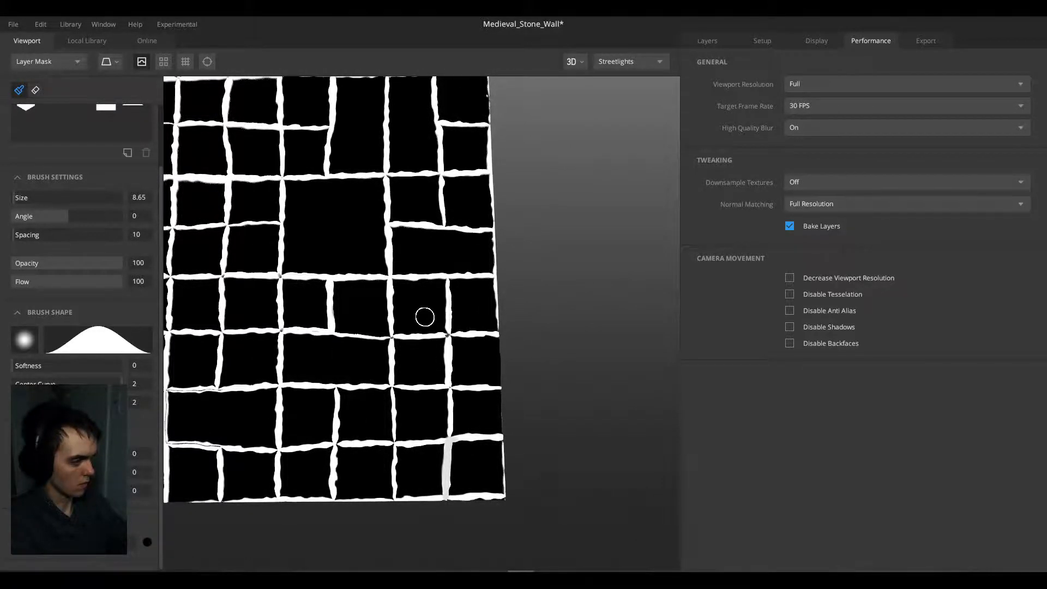
scroll(425, 316, up, 6)
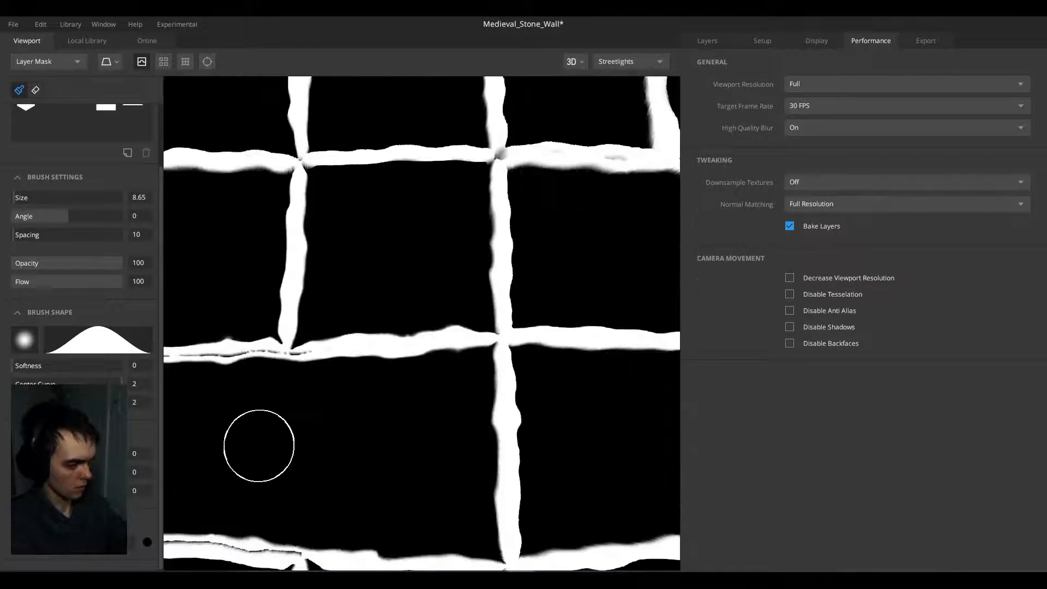
middle_drag(259, 445, 381, 335)
scroll(380, 341, up, 2)
key(bracketleft)
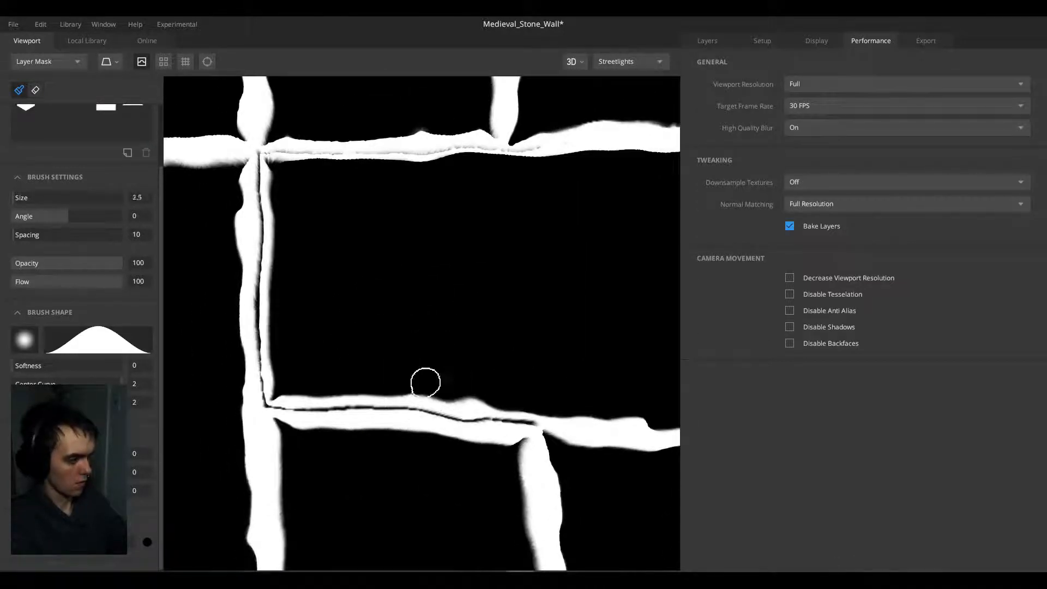
key(bracketleft)
key(x)
mouse_move(537, 427)
mouse_down()
mouse_move(268, 405)
mouse_move(257, 382)
mouse_move(255, 175)
mouse_move(289, 148)
mouse_move(529, 145)
mouse_move(448, 146)
mouse_up()
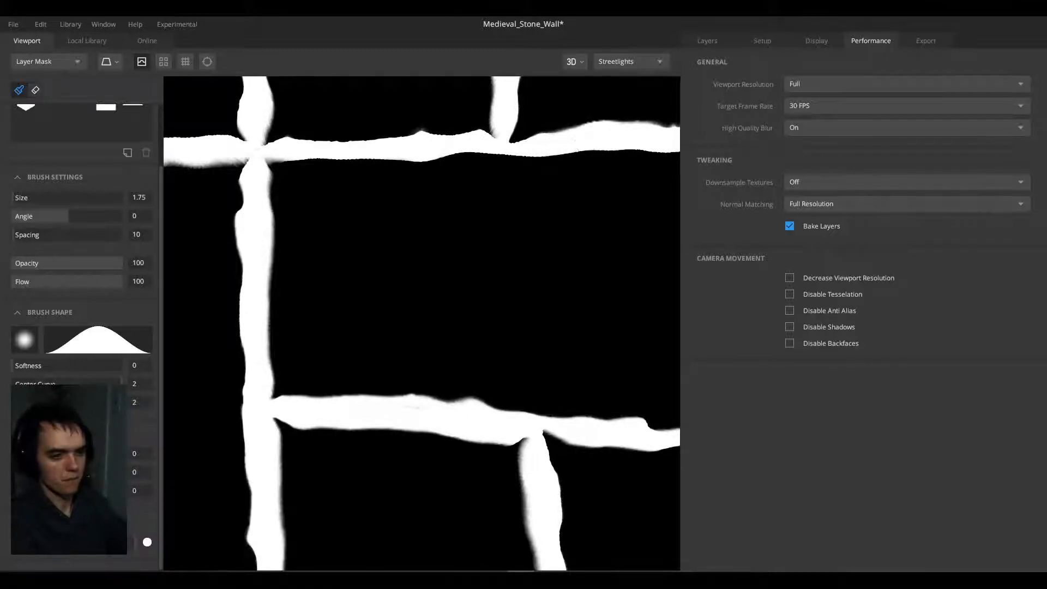
Step: Examine the whole wall in the PBR Metalness view, checking the mortar joints and block heights from an angle
scroll(334, 250, down, 6)
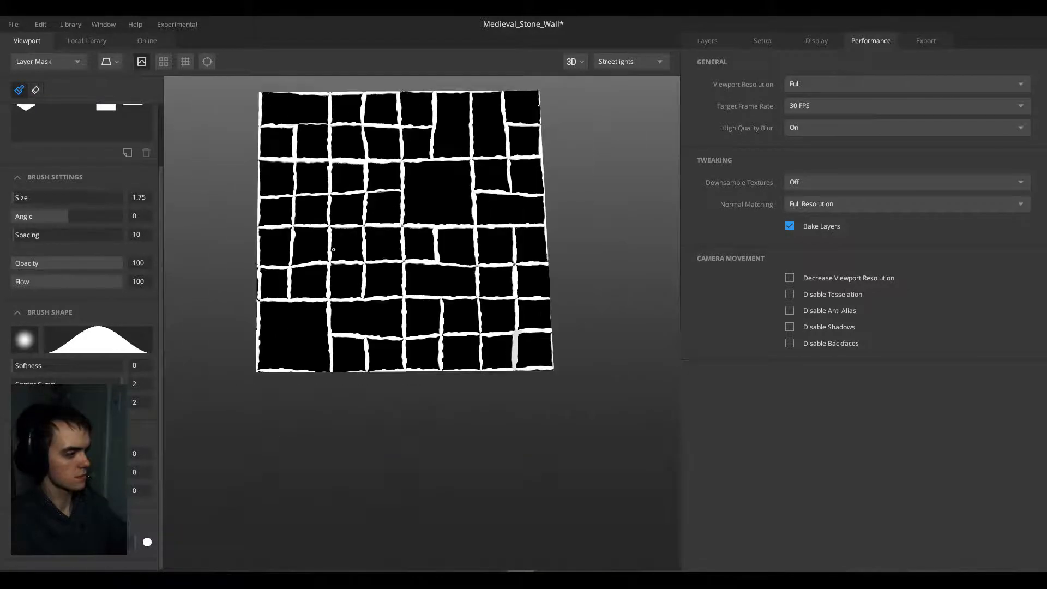
middle_drag(333, 249, 334, 310)
alt+drag(345, 314, 304, 236)
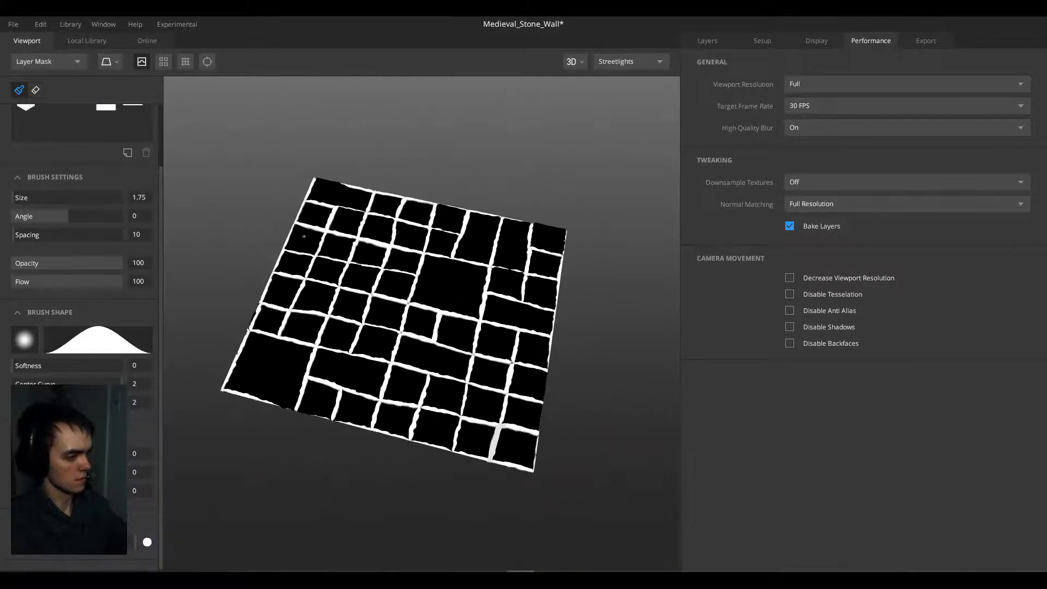
key(m)
scroll(332, 251, up, 5)
alt+drag(362, 268, 430, 252)
scroll(412, 292, down, 4)
scroll(442, 250, up, 4)
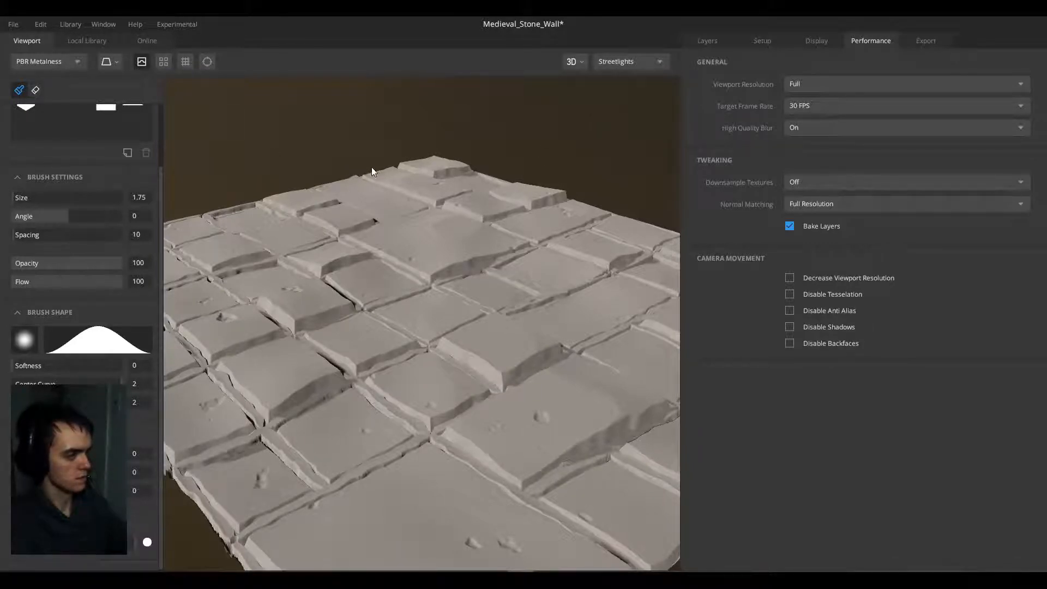
Step: Set the blend threshold of the Solid 13 layer to 0.696 and lower the blend threshold of the Solid 15 layer
click(707, 40)
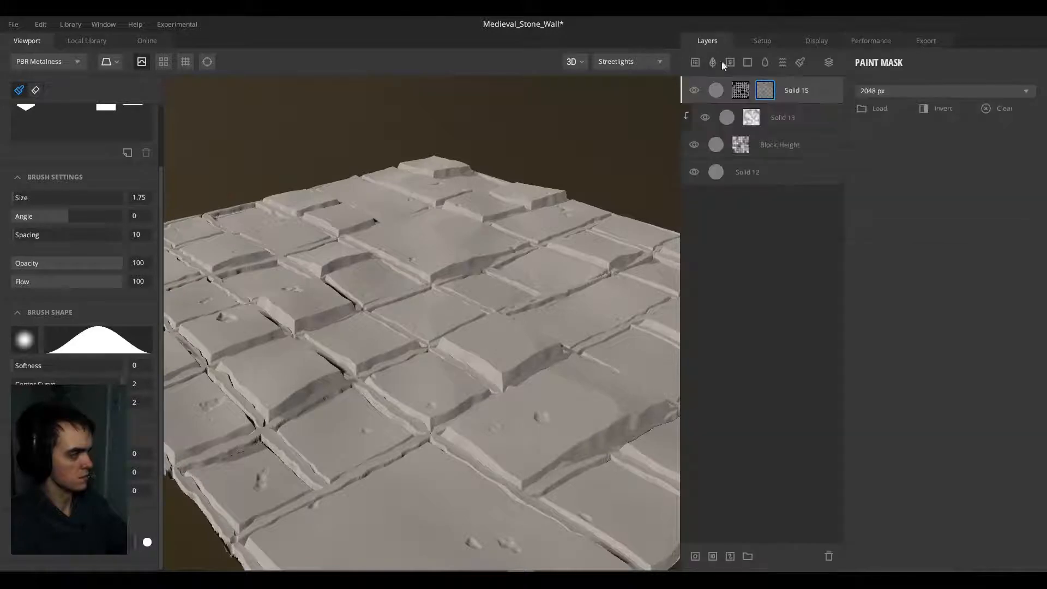
click(779, 171)
click(785, 155)
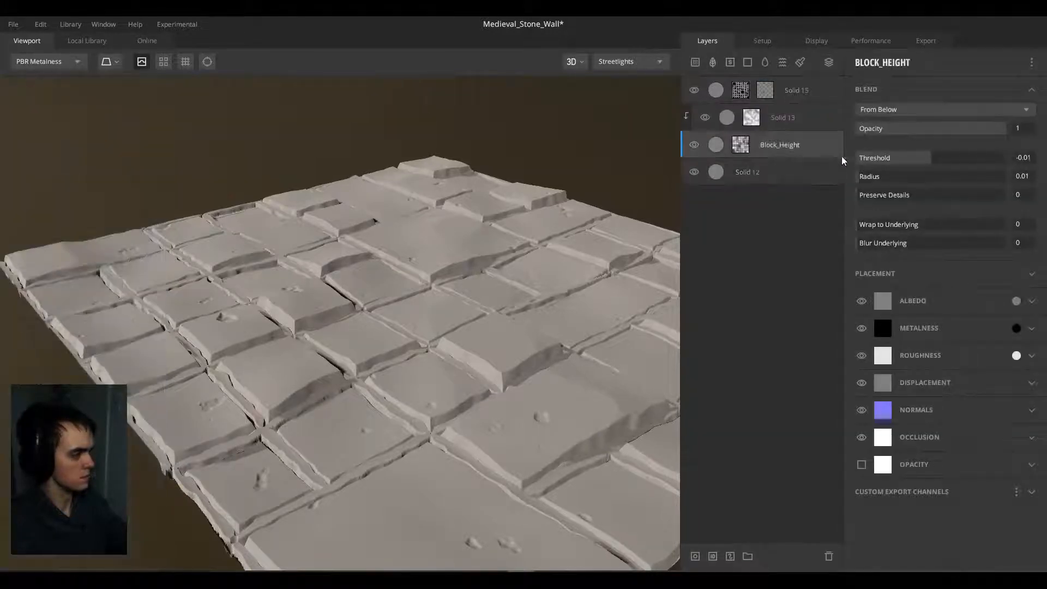
drag(925, 163, 959, 158)
click(834, 120)
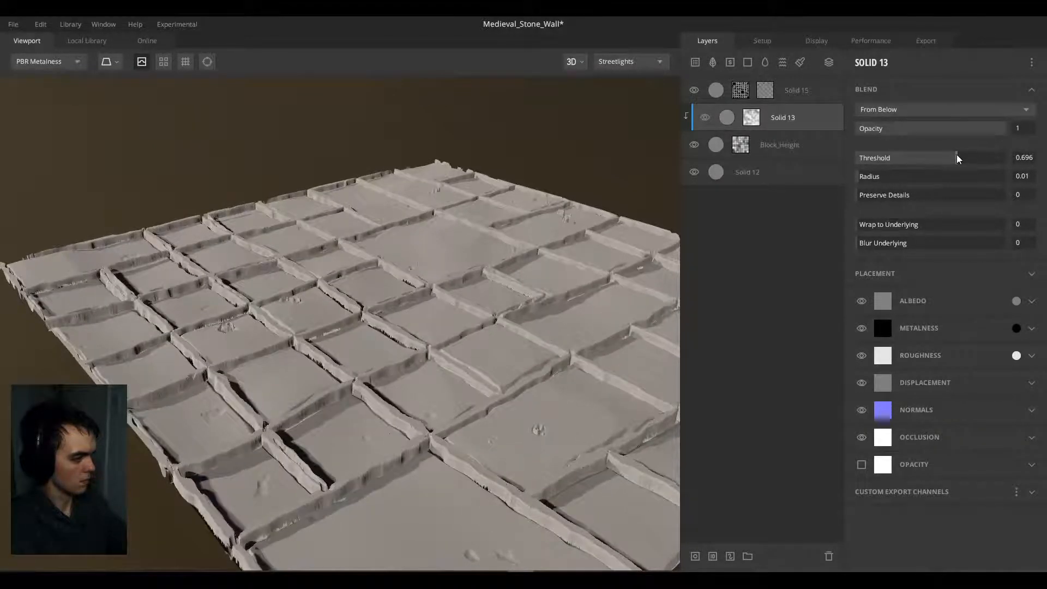
click(787, 100)
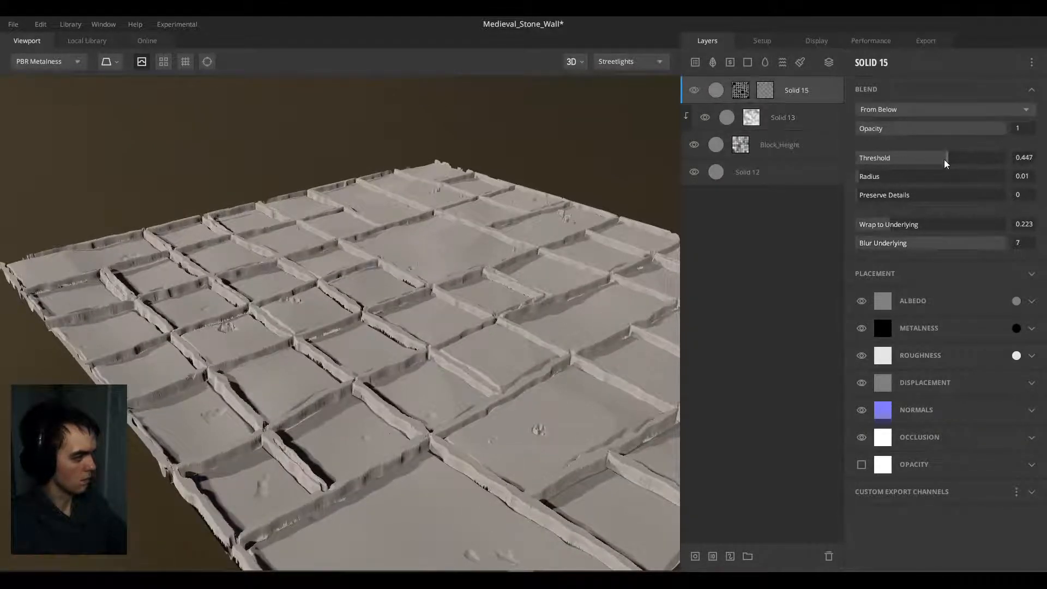
drag(946, 162, 935, 162)
drag(442, 291, 293, 289)
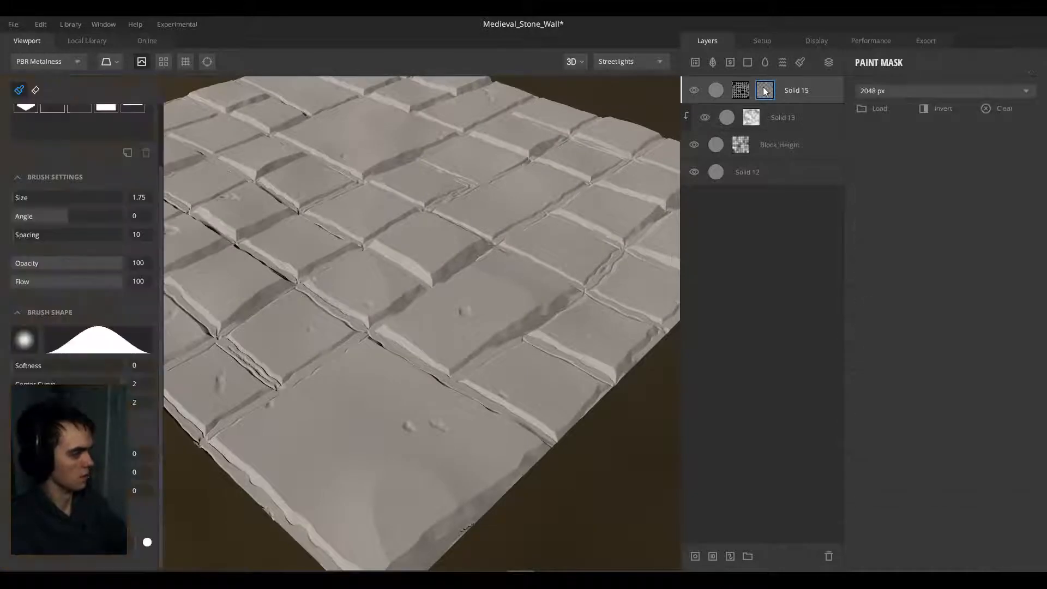
Step: Return to the Solid 15 paint mask, enlarge the brush and fill the faded vertical joint and the crossing above it with white
click(765, 90)
key(m)
alt+drag(415, 273, 319, 390)
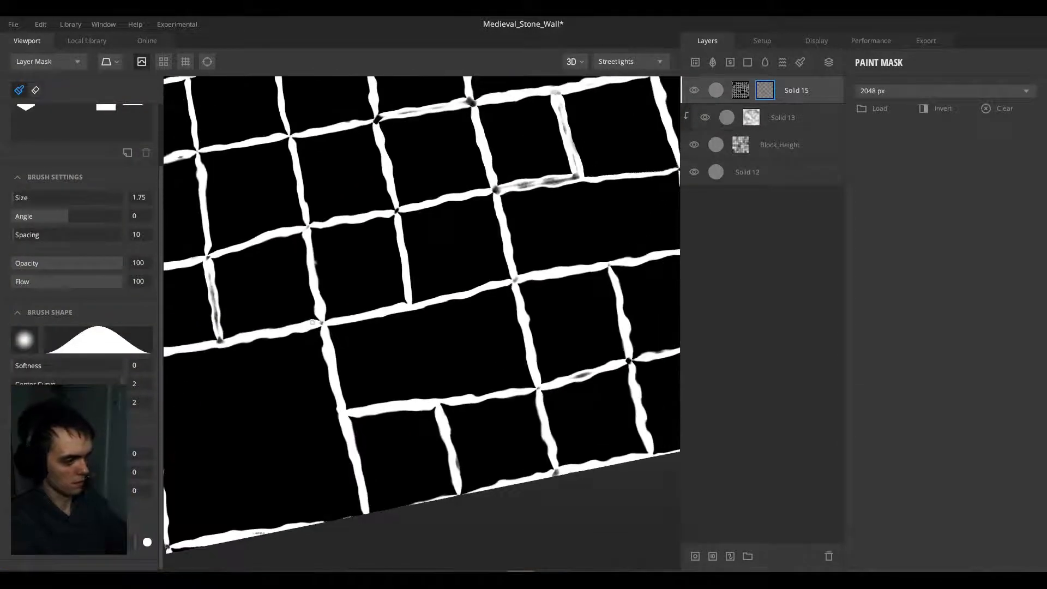
alt+middle_drag(246, 297, 348, 351)
scroll(347, 351, up, 3)
key(])
key(])
key(])
key(])
key(])
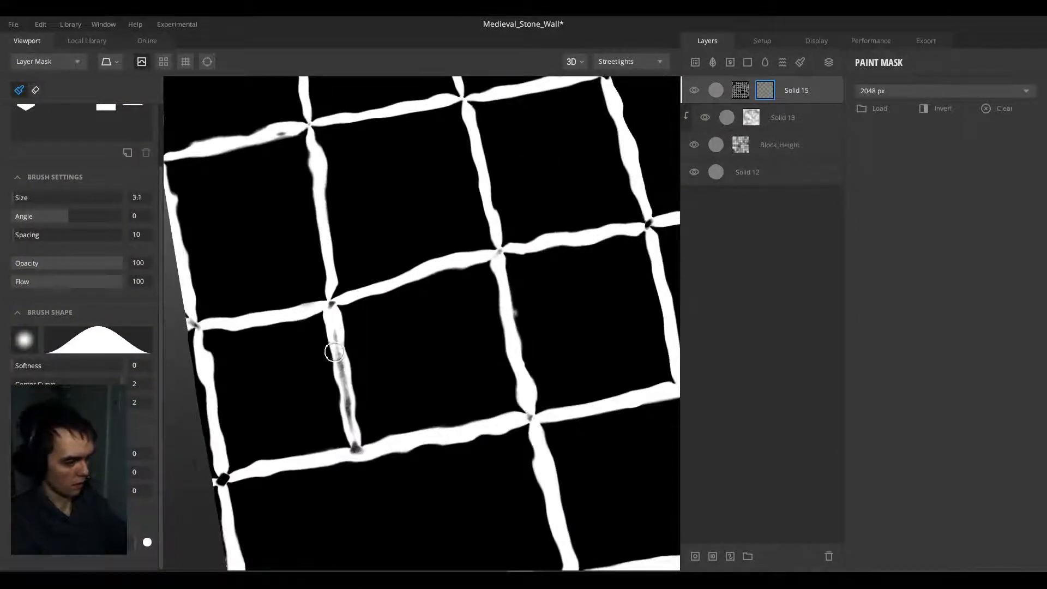
mouse_move(337, 336)
mouse_down()
mouse_move(334, 326)
mouse_move(357, 451)
mouse_move(339, 454)
mouse_move(394, 444)
mouse_up()
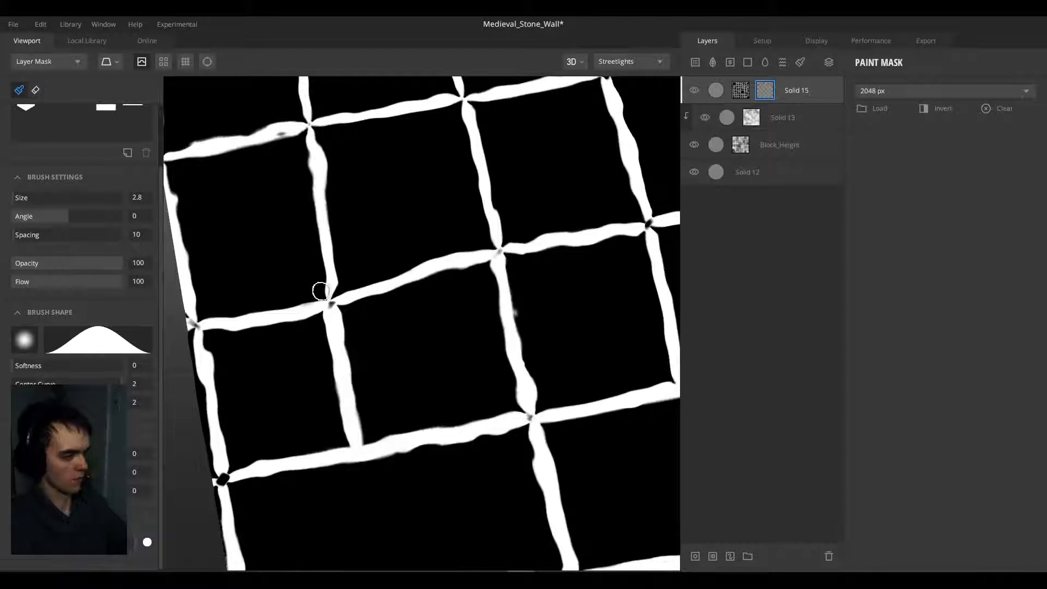
drag(331, 303, 331, 295)
scroll(330, 295, down, 2)
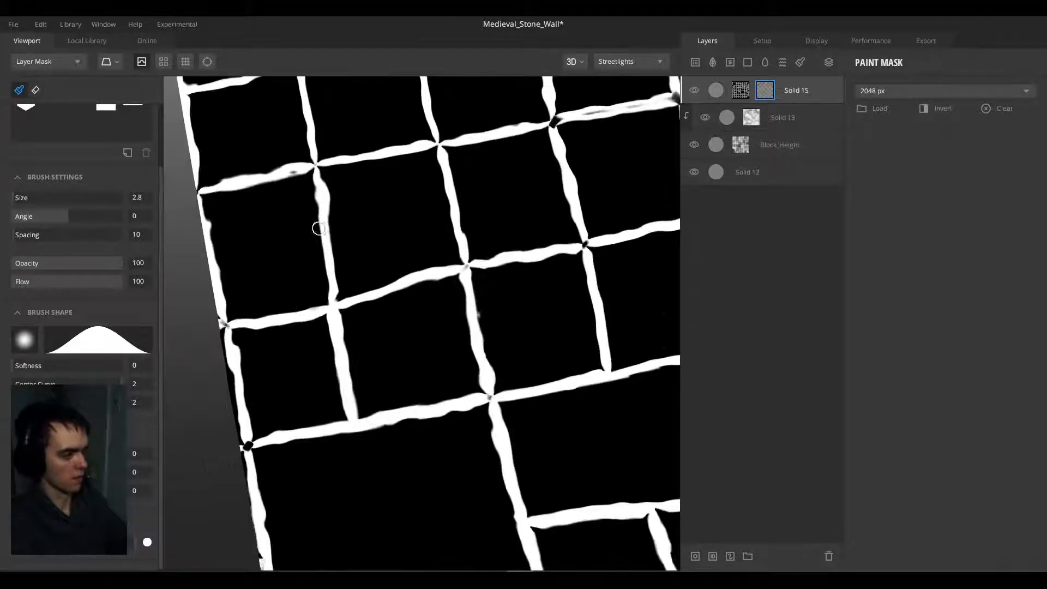
Step: Fill the faded short vertical joint below the large block and the dark horizontal joint at its lower end with white
middle_drag(321, 229, 323, 339)
scroll(323, 340, down, 1)
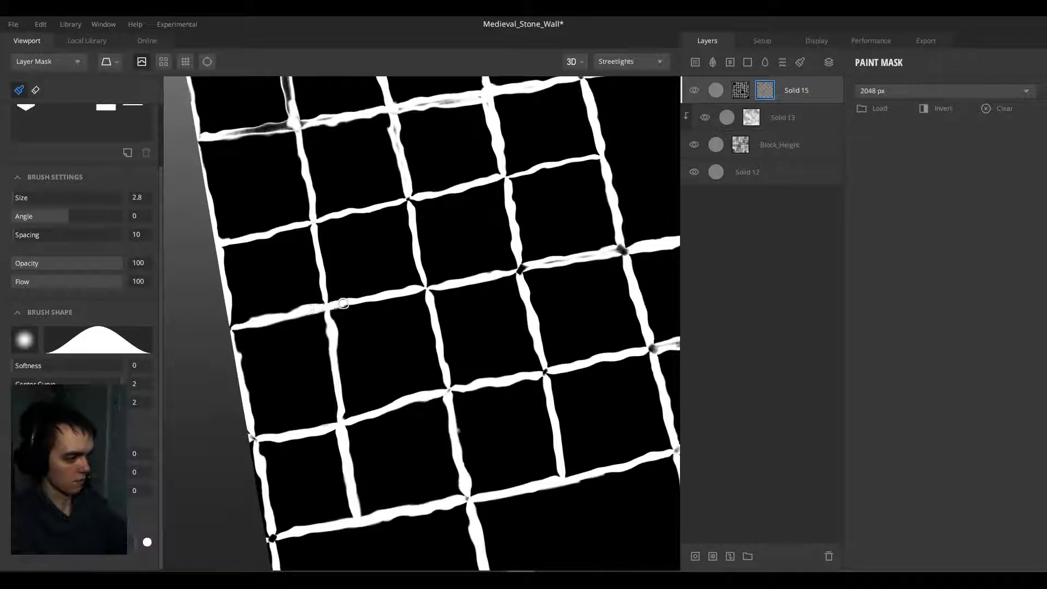
middle_drag(496, 276, 391, 319)
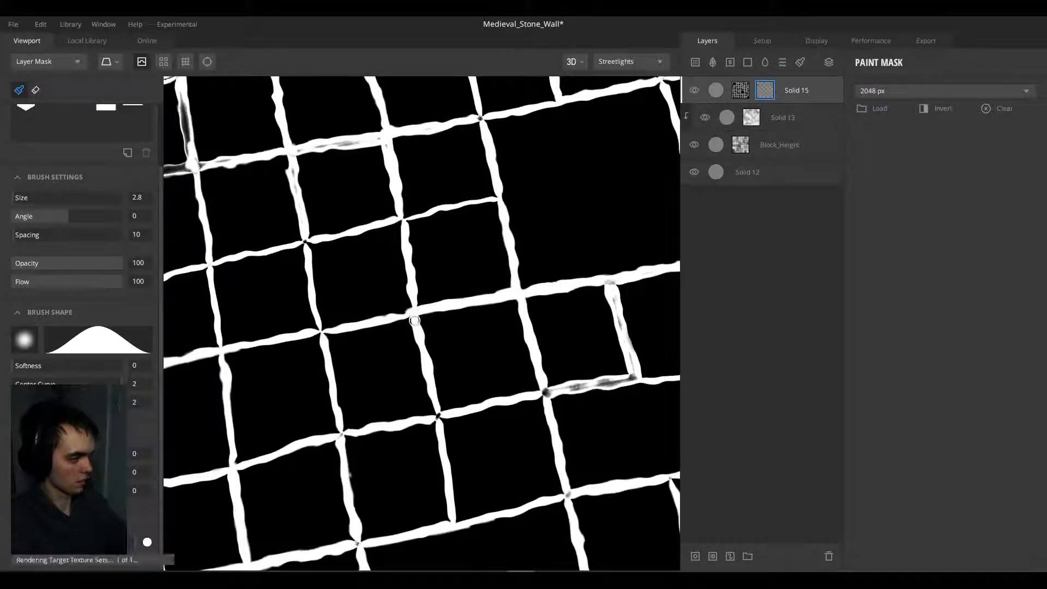
middle_drag(411, 311, 273, 290)
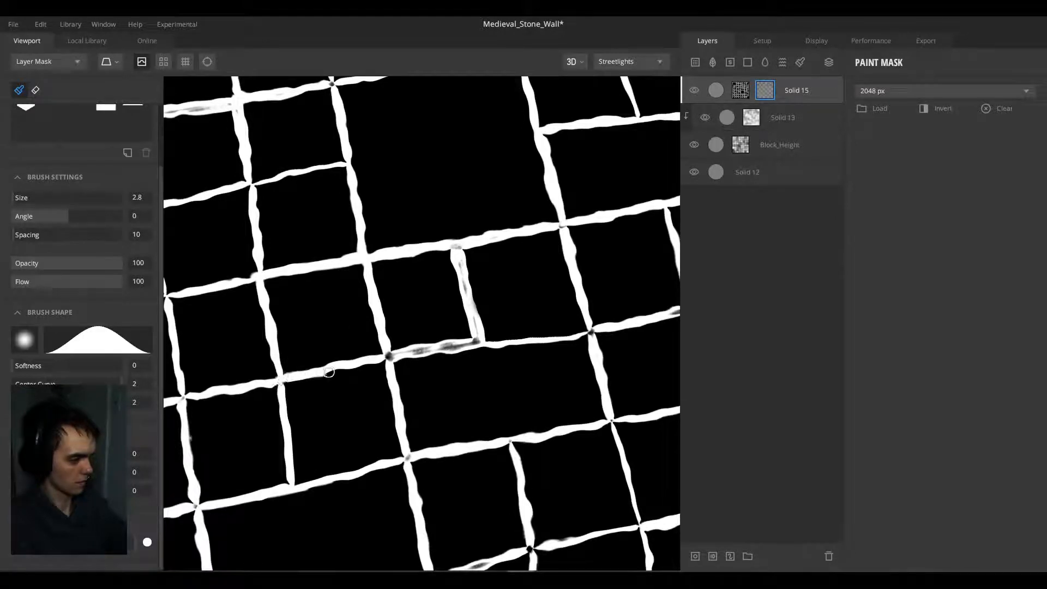
key(ctrl+z)
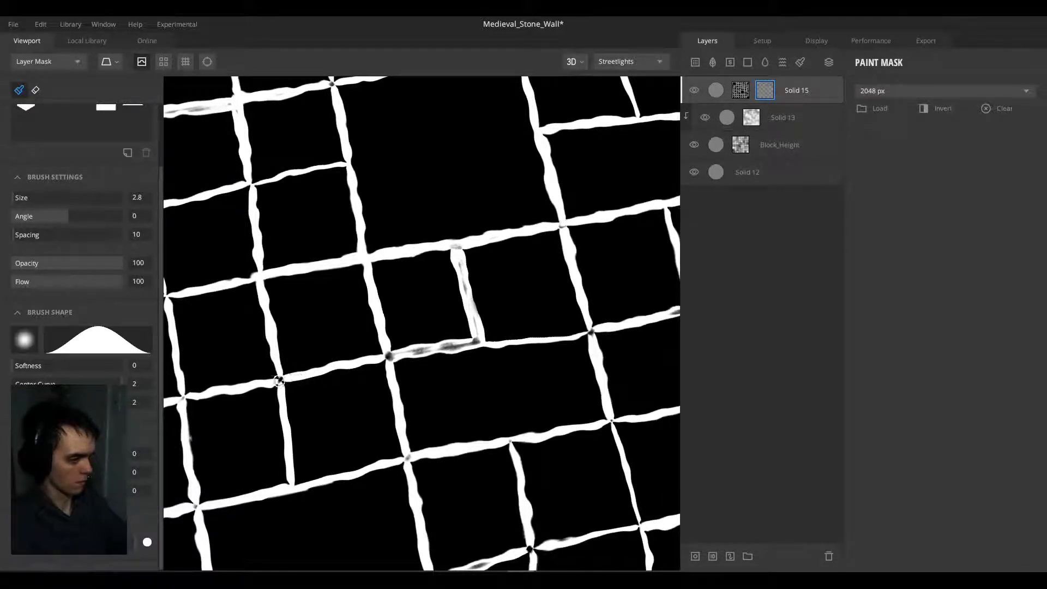
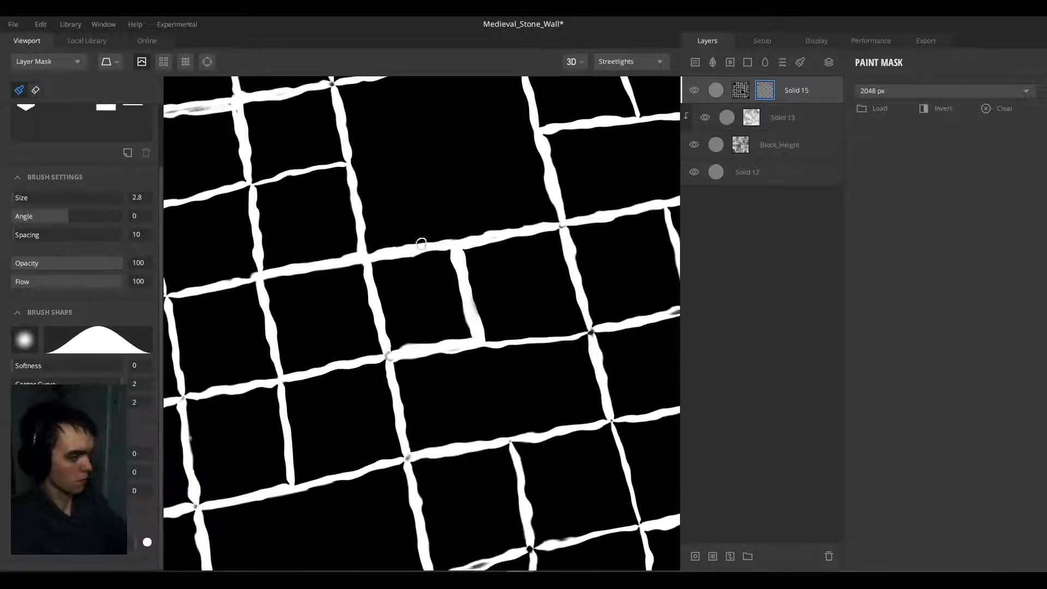
Step: Examine the stone wall in the PBR Metalness view from several angles, checking the joints and block relief
key(m)
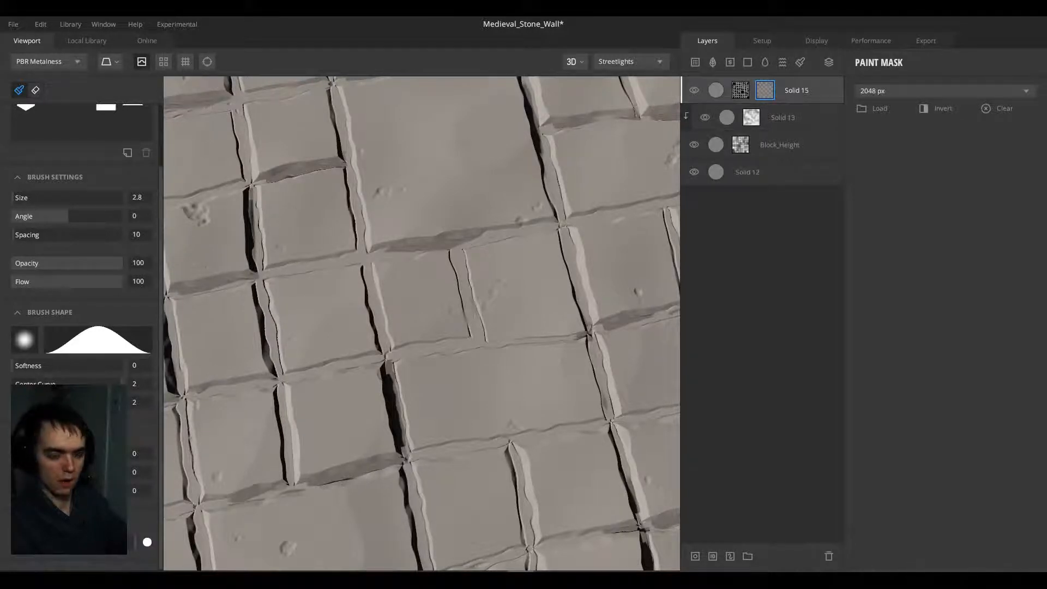
scroll(306, 238, down, 5)
alt+drag(305, 313, 407, 190)
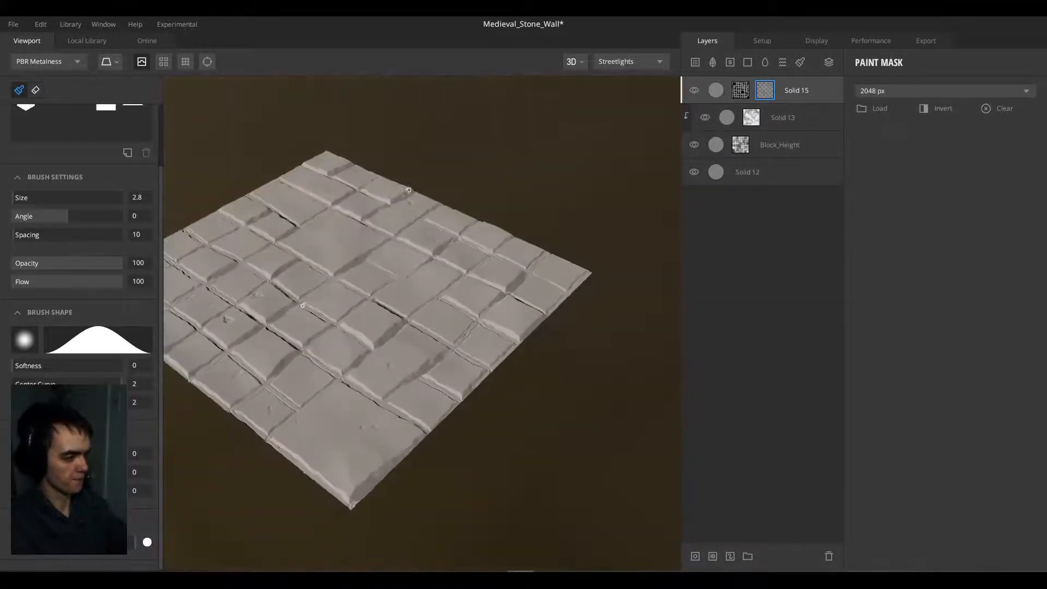
scroll(332, 232, up, 4)
alt+drag(331, 231, 349, 258)
alt+drag(430, 255, 366, 235)
scroll(377, 248, down, 4)
scroll(366, 235, up, 4)
alt+middle_drag(368, 219, 372, 301)
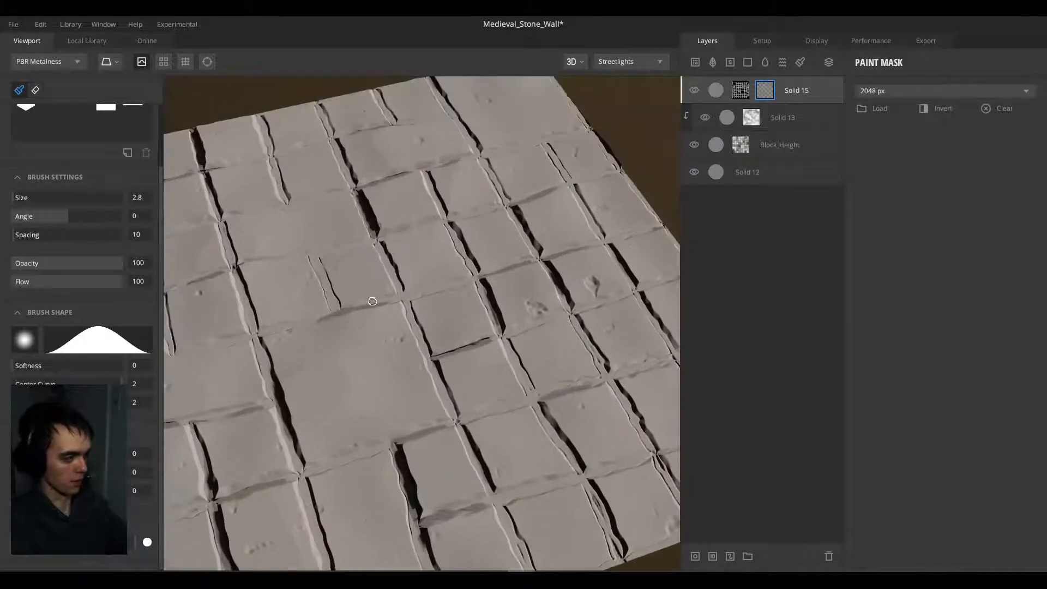
alt+drag(421, 297, 456, 255)
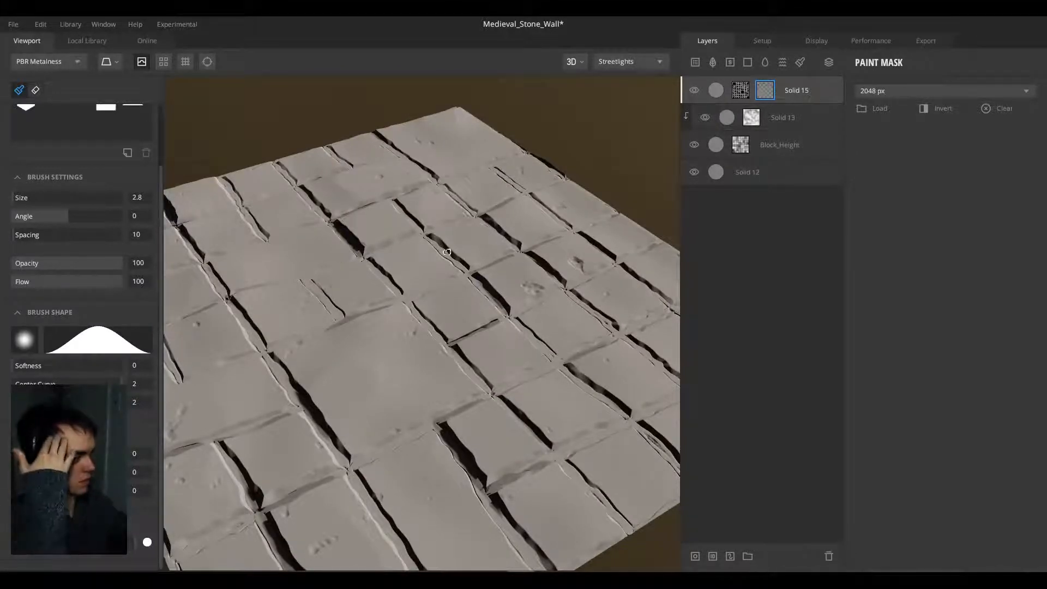
Step: Turn off the albedo, metalness, roughness and occlusion channels of the Block_Height layer
click(790, 112)
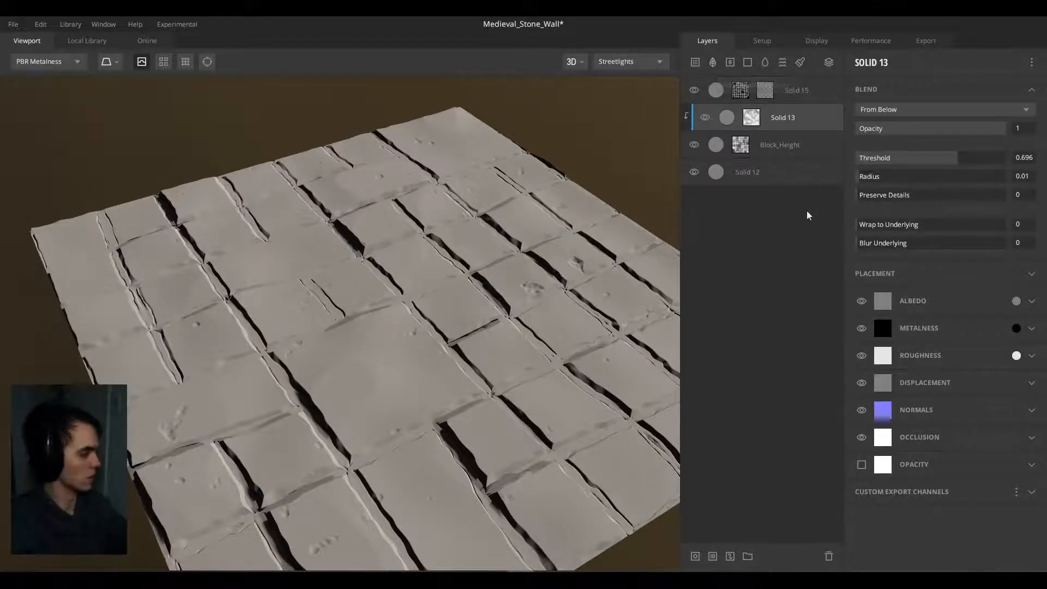
click(796, 148)
click(861, 301)
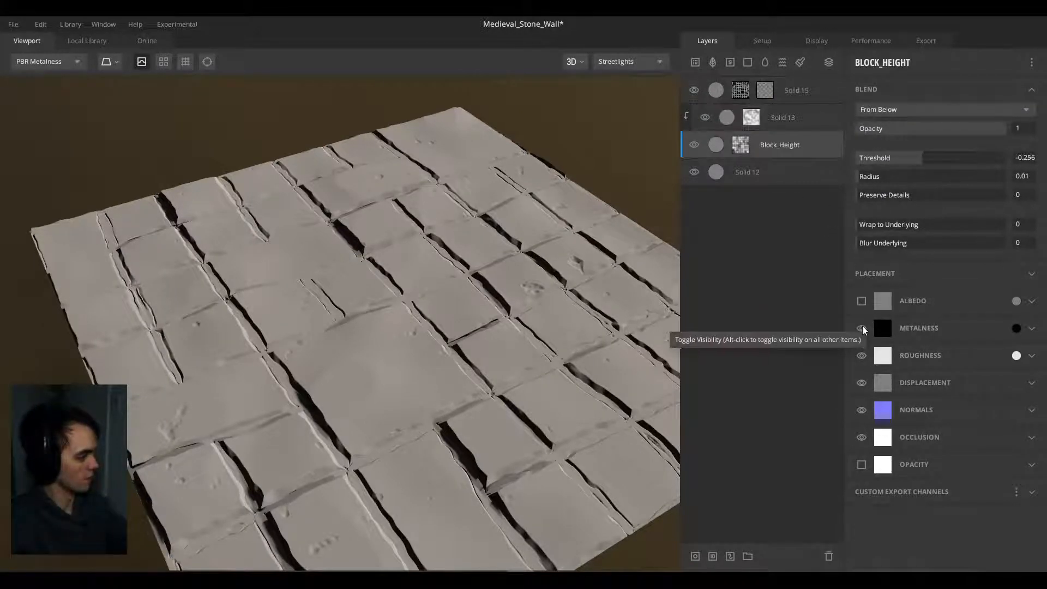
click(861, 326)
click(862, 355)
click(862, 437)
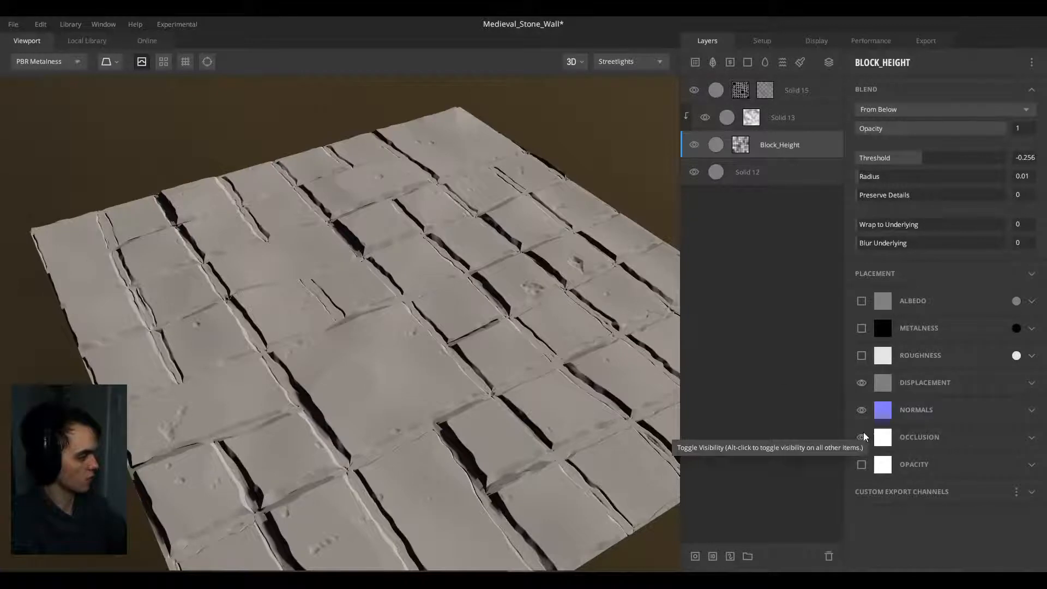
Step: Turn off the albedo, metalness, roughness and occlusion channels of the Solid 13 layer
click(777, 119)
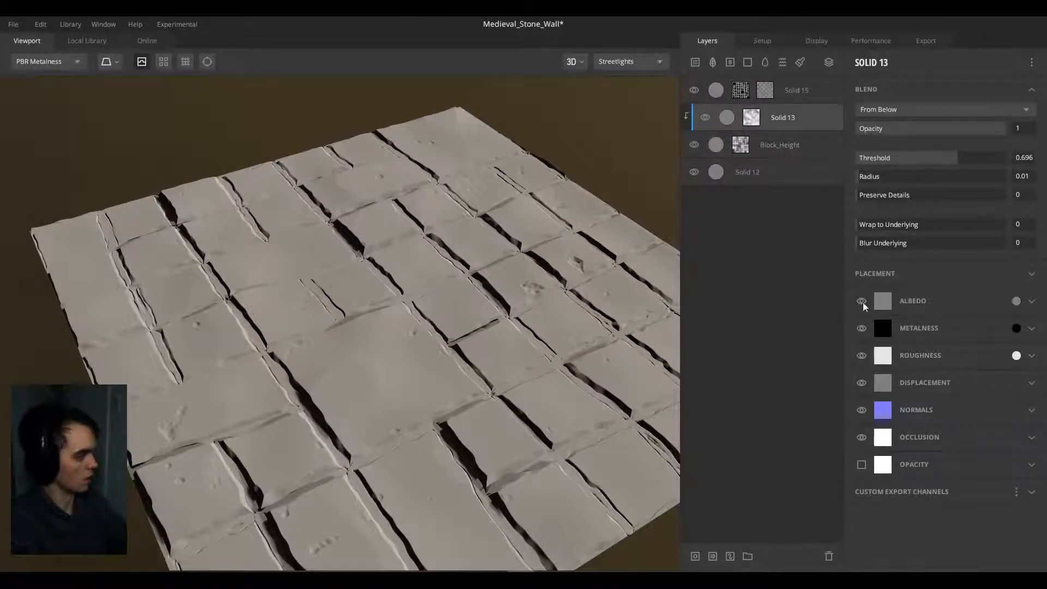
click(861, 301)
click(863, 326)
click(862, 355)
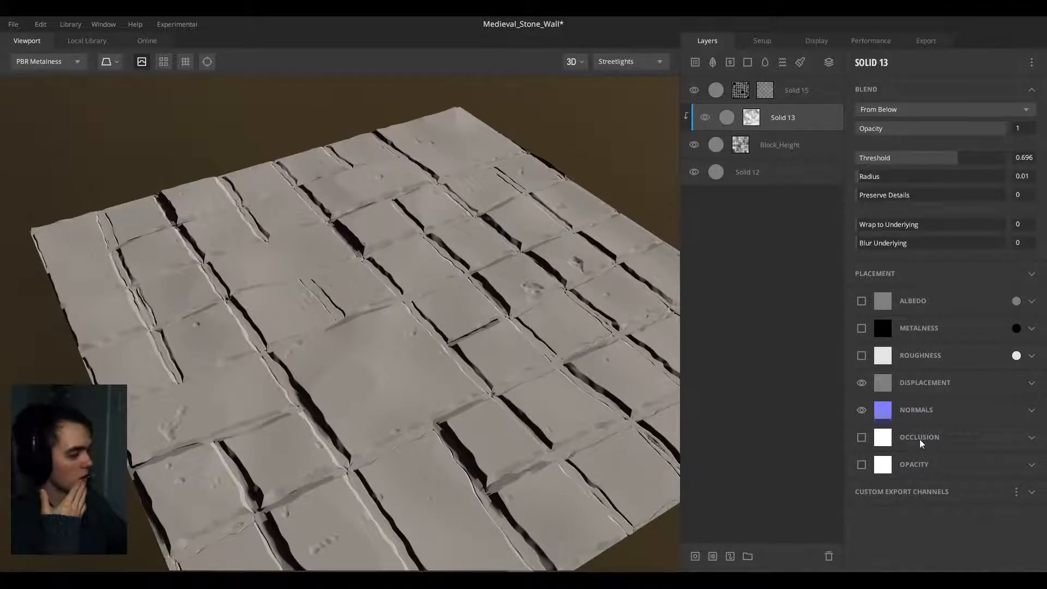
Step: Inspect the wall in the Layer Mask and Normal views, and check it from several angles in PBR Metalness
key(9)
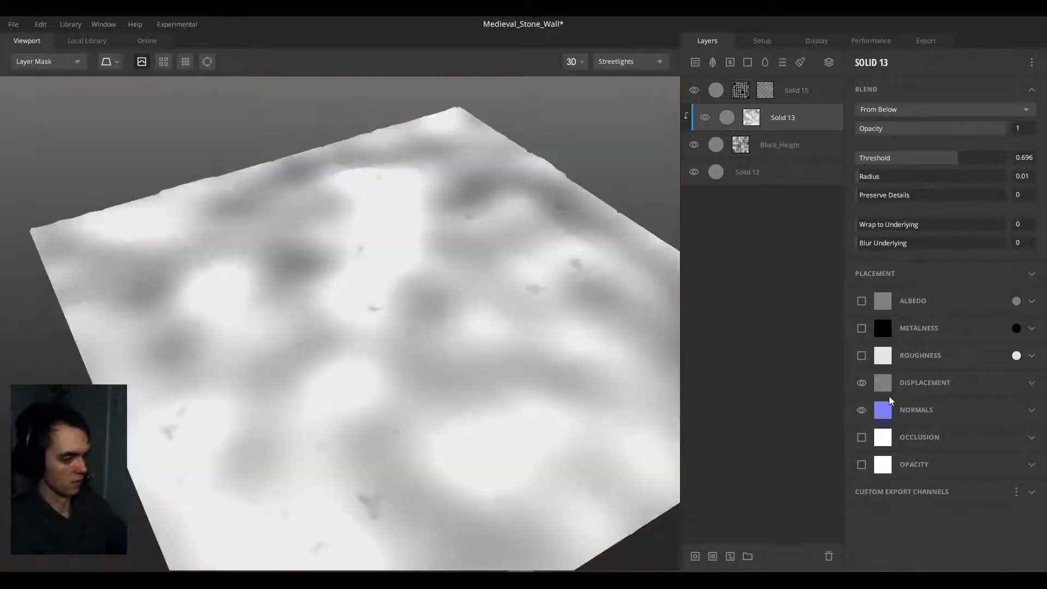
key(5)
key(6)
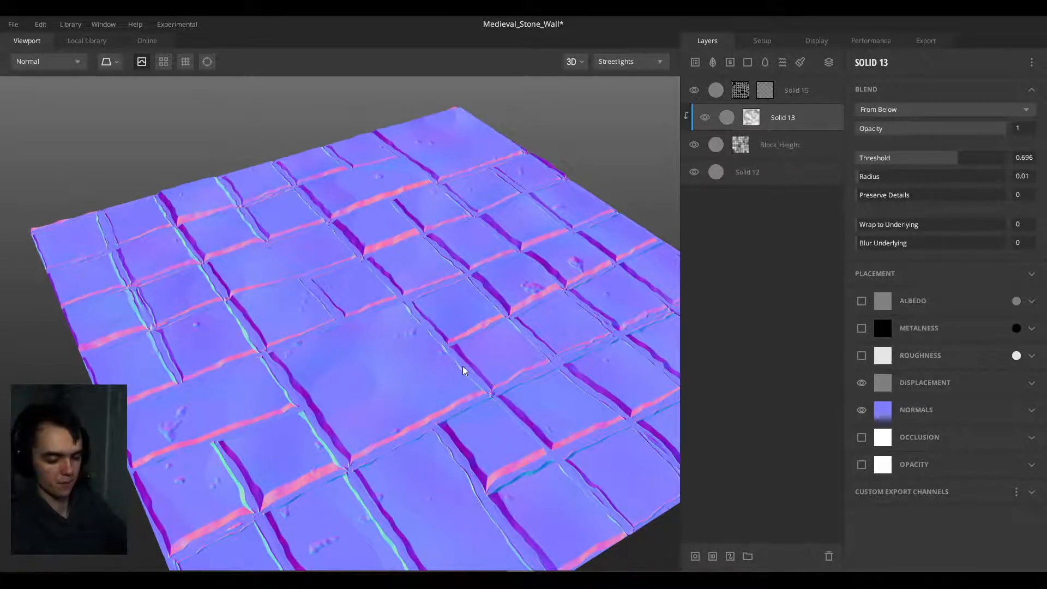
key(1)
drag(456, 293, 381, 416)
scroll(374, 372, down, 5)
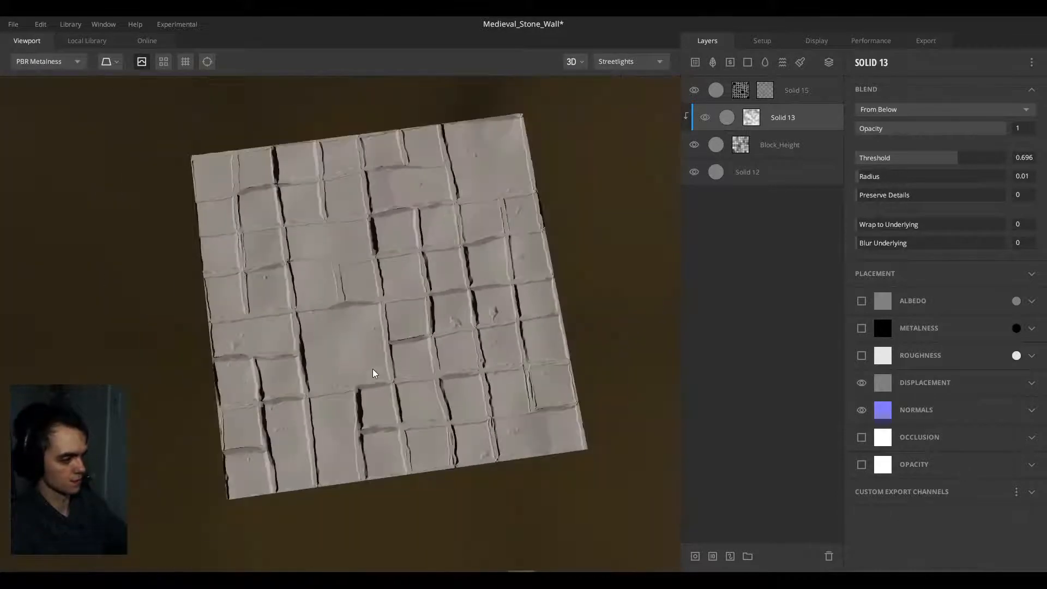
drag(406, 366, 412, 252)
scroll(403, 257, up, 3)
drag(345, 300, 441, 310)
middle_drag(440, 311, 397, 339)
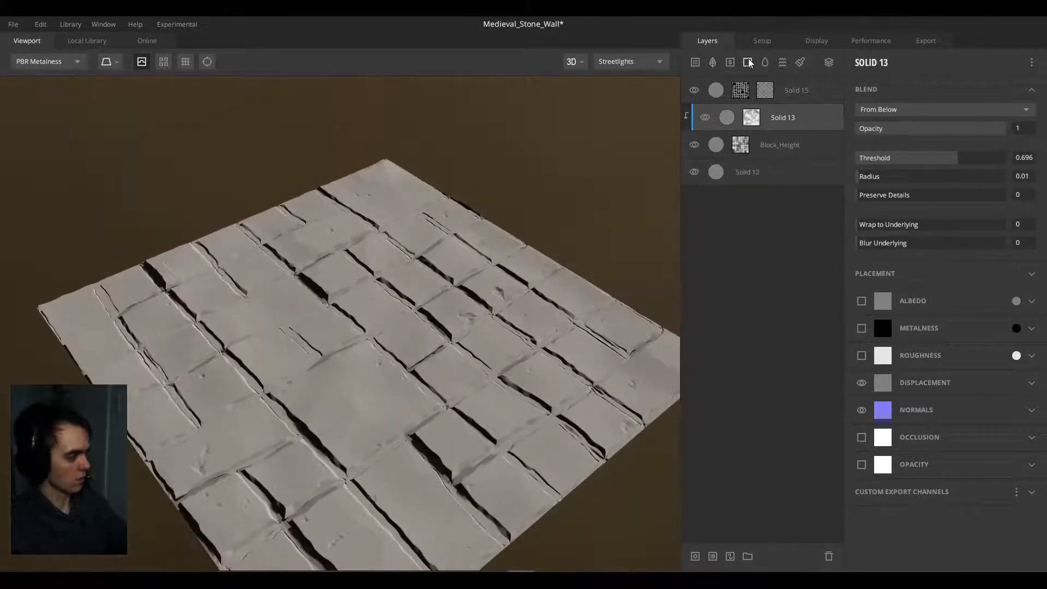
Step: Rename the Solid 13 layer to Detail and the Solid 15 layer to Grout
double_click(780, 117)
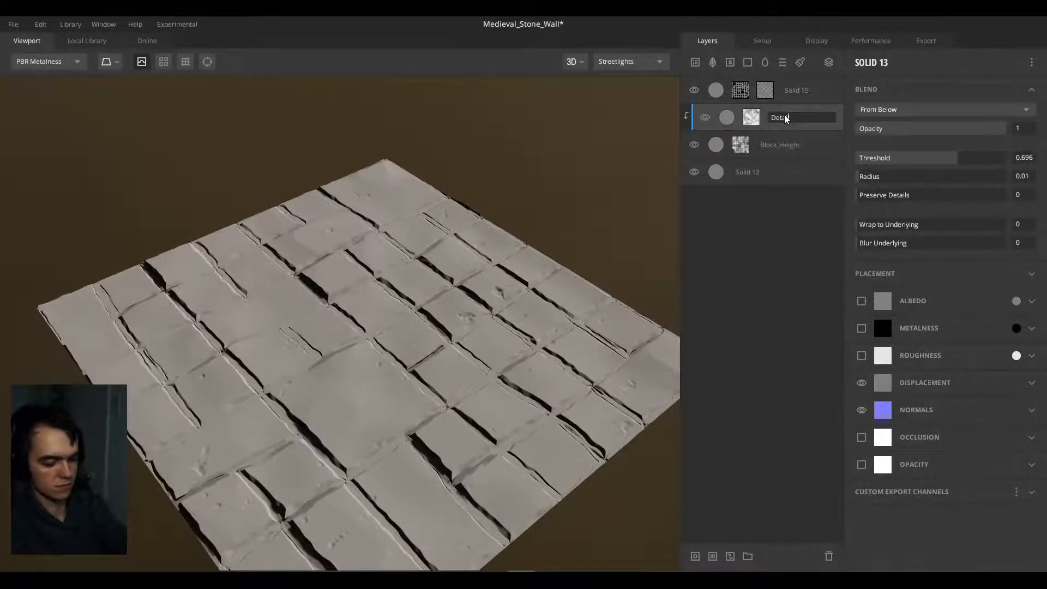
text(Detail)
key(Return)
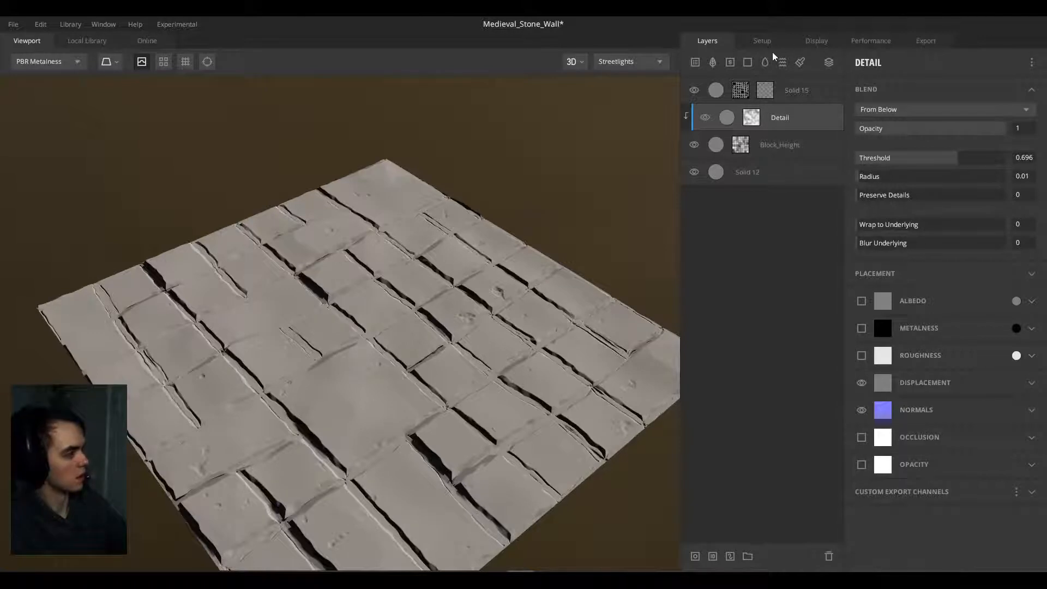
double_click(793, 90)
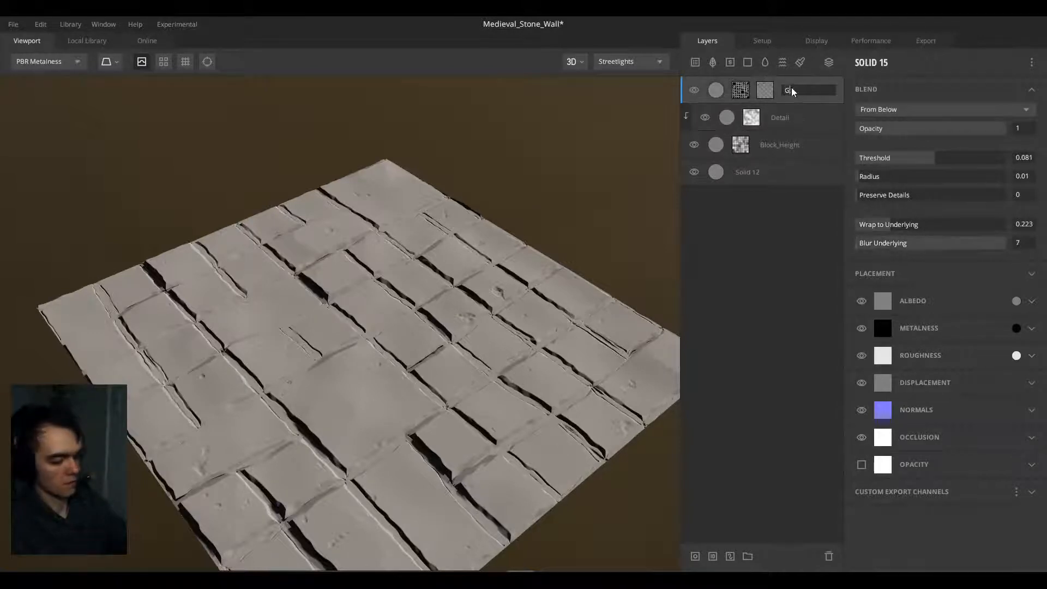
text(Grout)
key(Return)
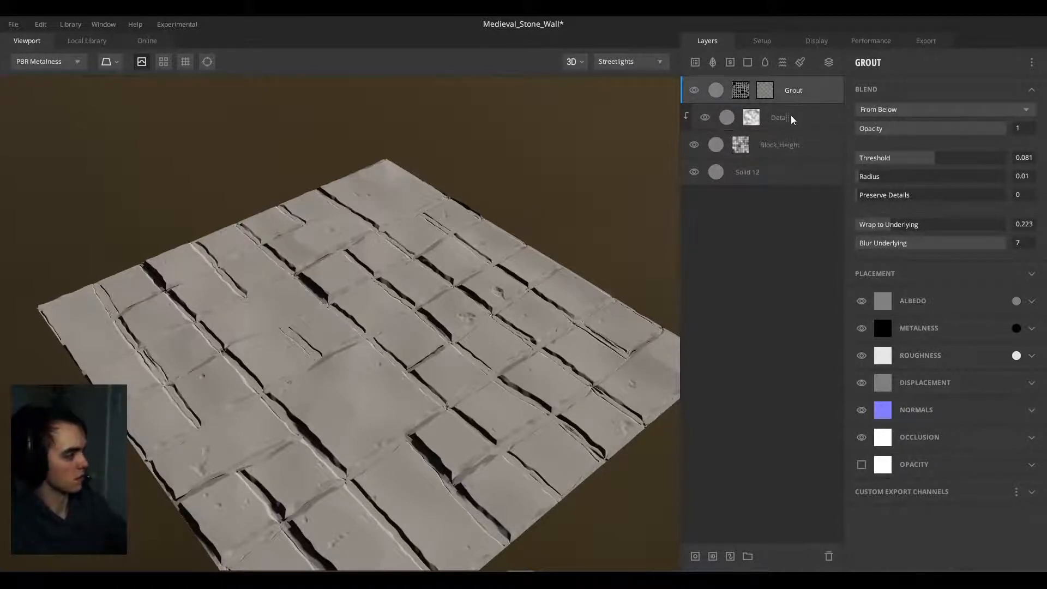
Step: Add a solid layer directly above the Detail layer and name it Albedo_Dark
click(792, 120)
click(748, 62)
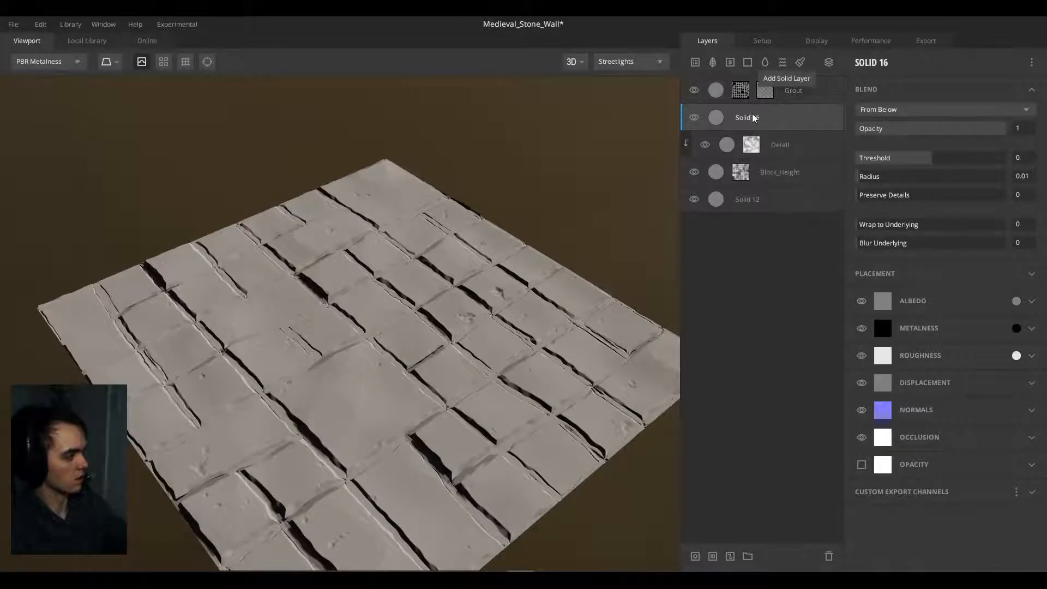
double_click(753, 118)
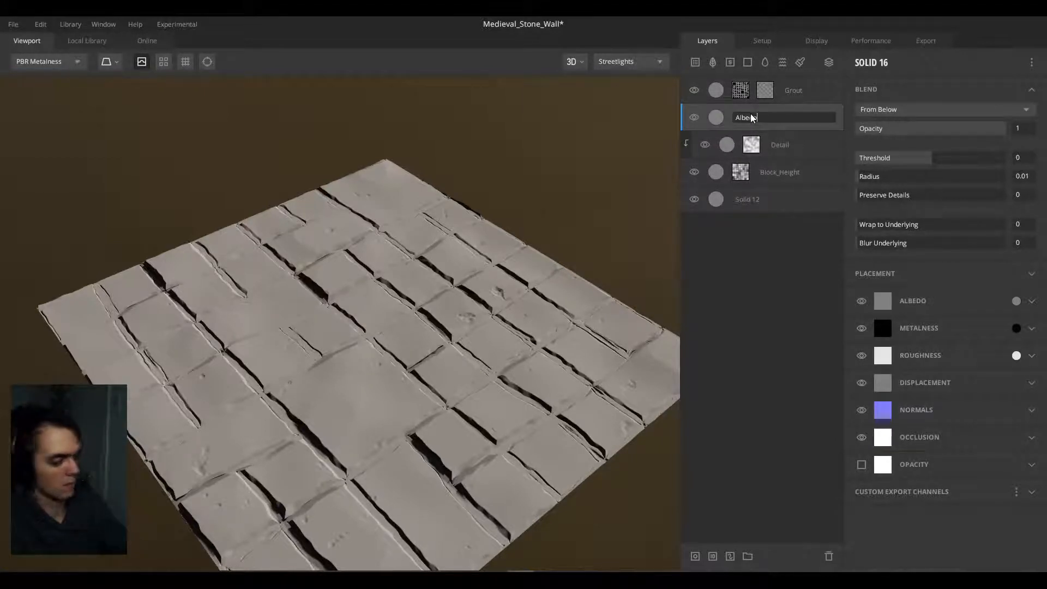
text(Albedo_Dar)
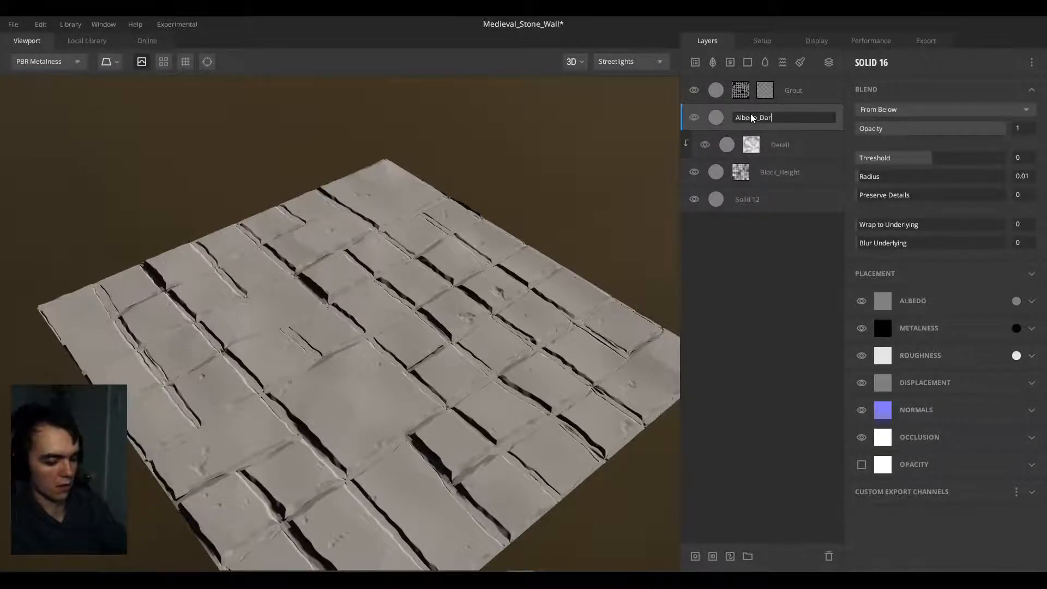
text(k)
key(Return)
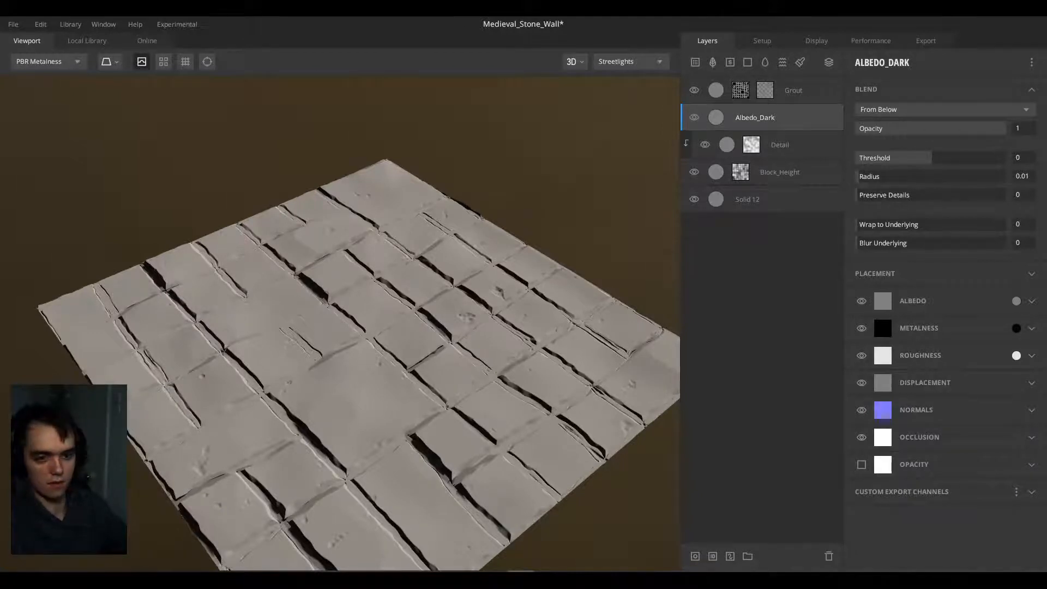
Step: Add a mask stack to the Albedo_Dark layer and return to the layer's own settings
scroll(193, 316, up, 3)
drag(192, 316, 350, 312)
middle_drag(349, 311, 358, 245)
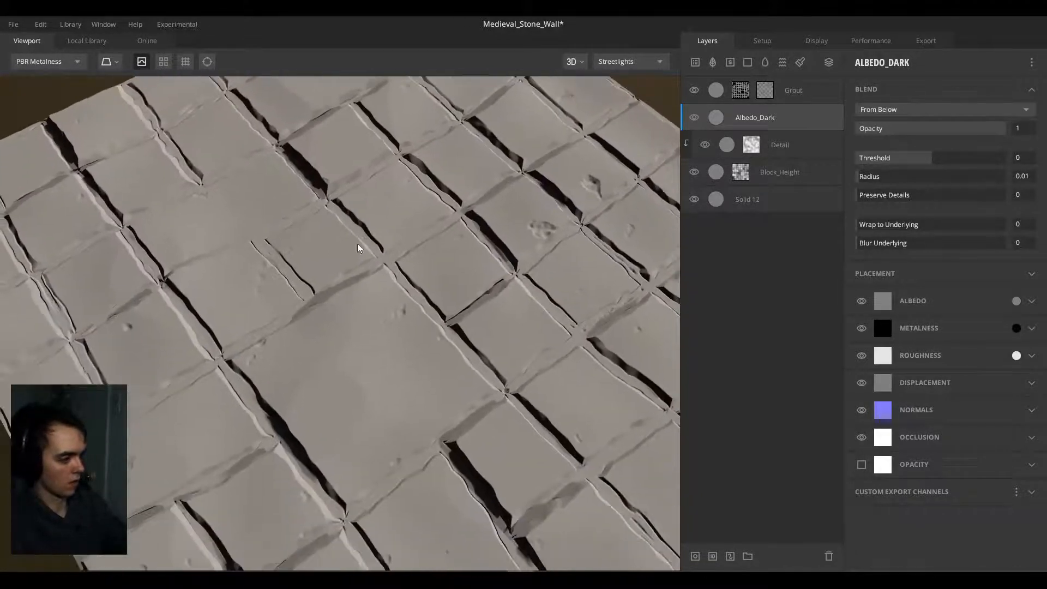
drag(357, 246, 358, 291)
right_click(753, 122)
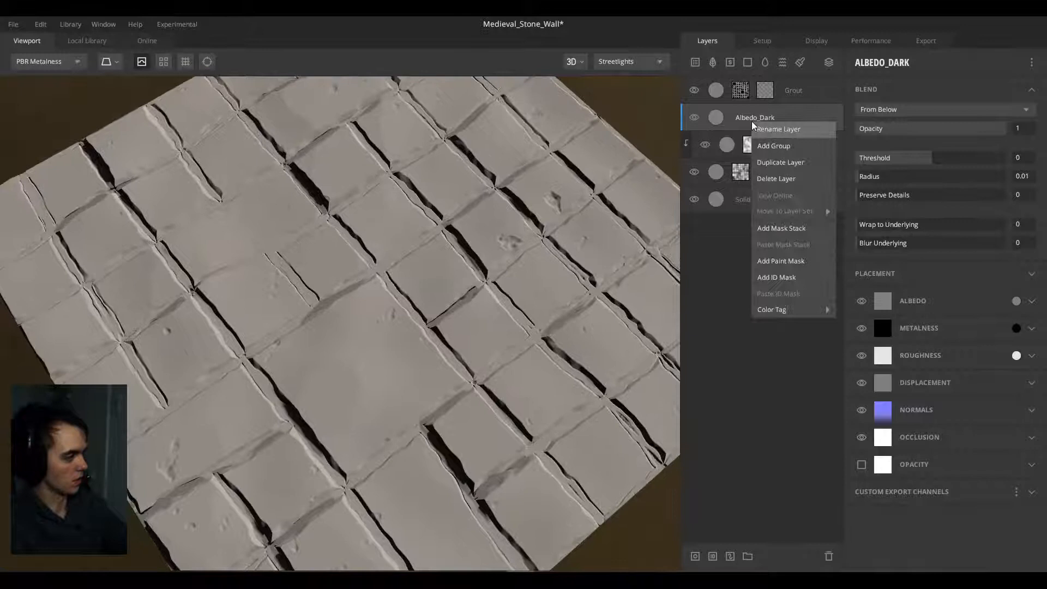
click(774, 228)
click(768, 128)
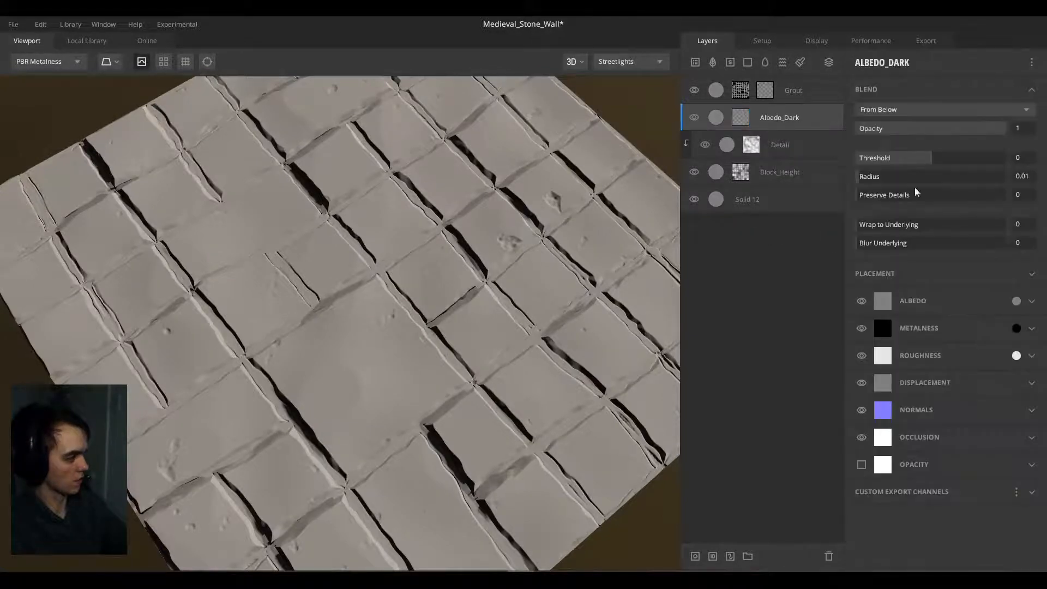
Step: Set the albedo color of the Albedo_Dark layer to a dark grey of RGB 25, 25, 25
click(1017, 302)
click(376, 350)
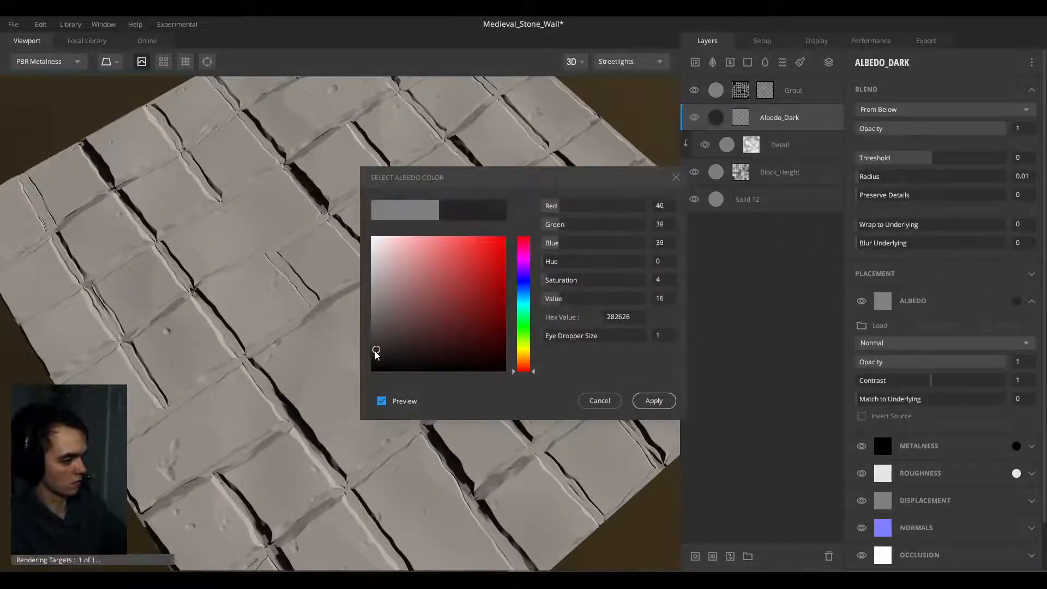
drag(368, 352, 362, 361)
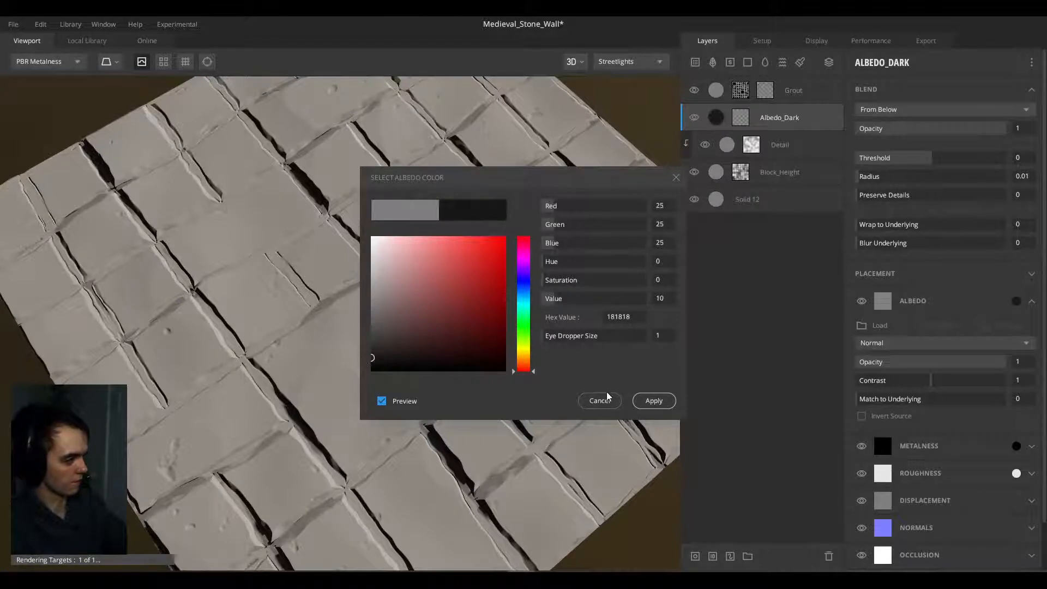
click(653, 401)
Step: Turn off the displacement, normals, roughness and metalness channels of the Albedo_Dark layer and check the wall at an angle
scroll(867, 474, down, 1)
click(862, 468)
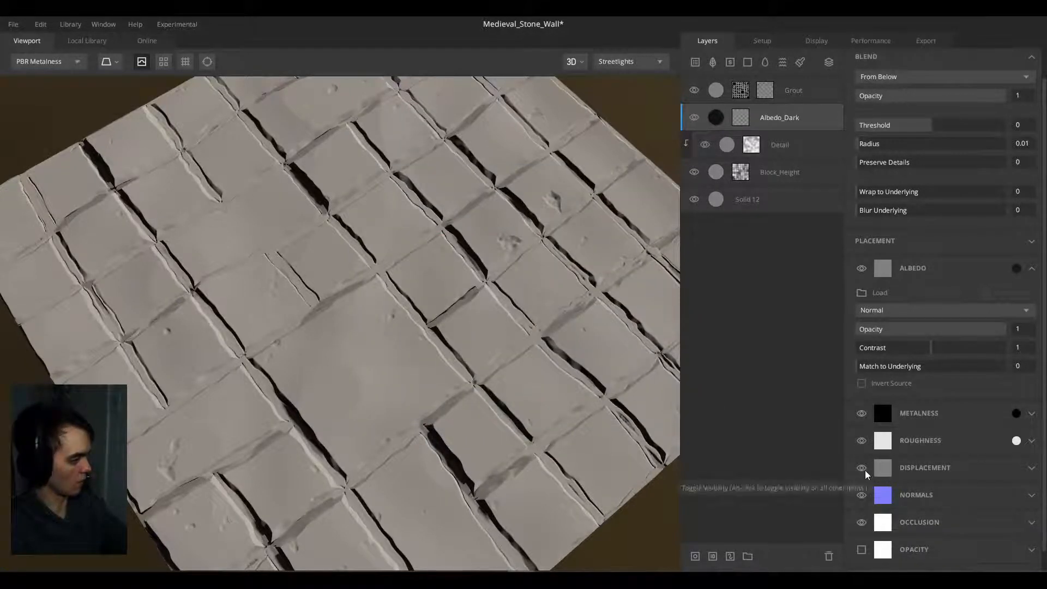
click(861, 495)
click(861, 441)
click(862, 416)
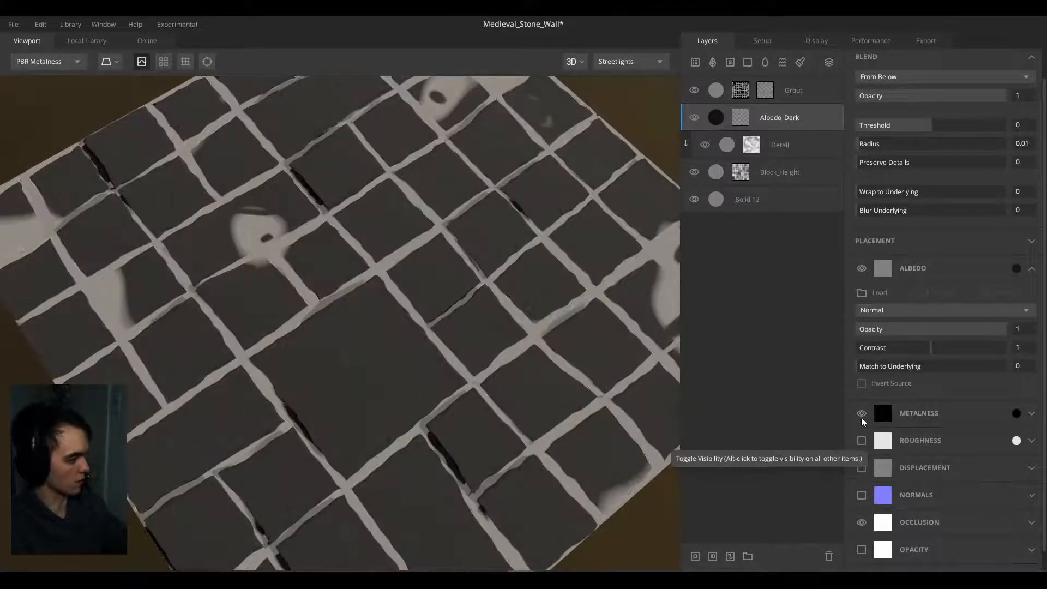
scroll(432, 351, down, 4)
drag(427, 336, 417, 240)
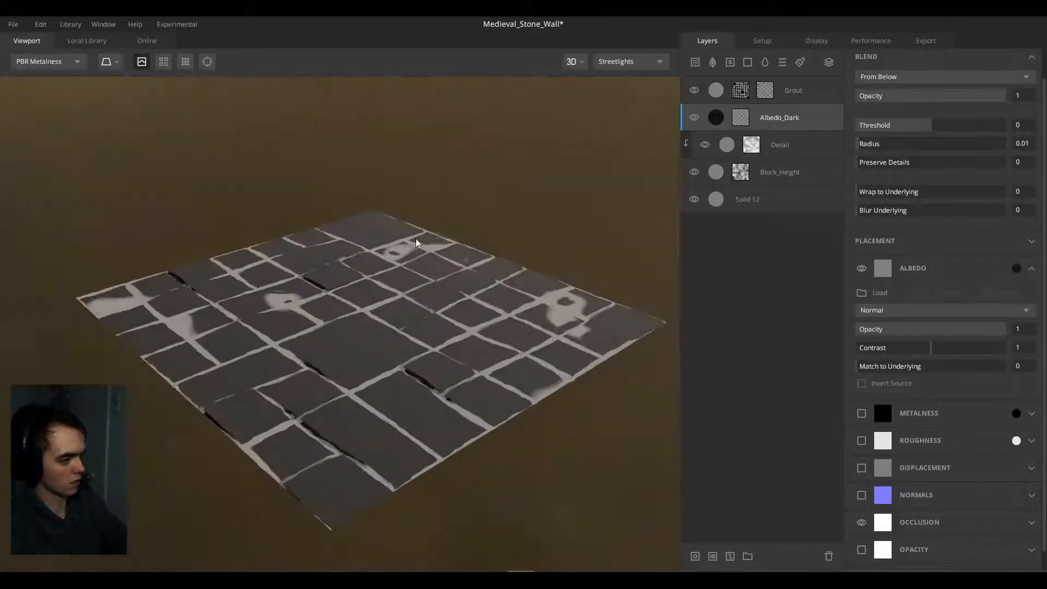
scroll(394, 297, up, 4)
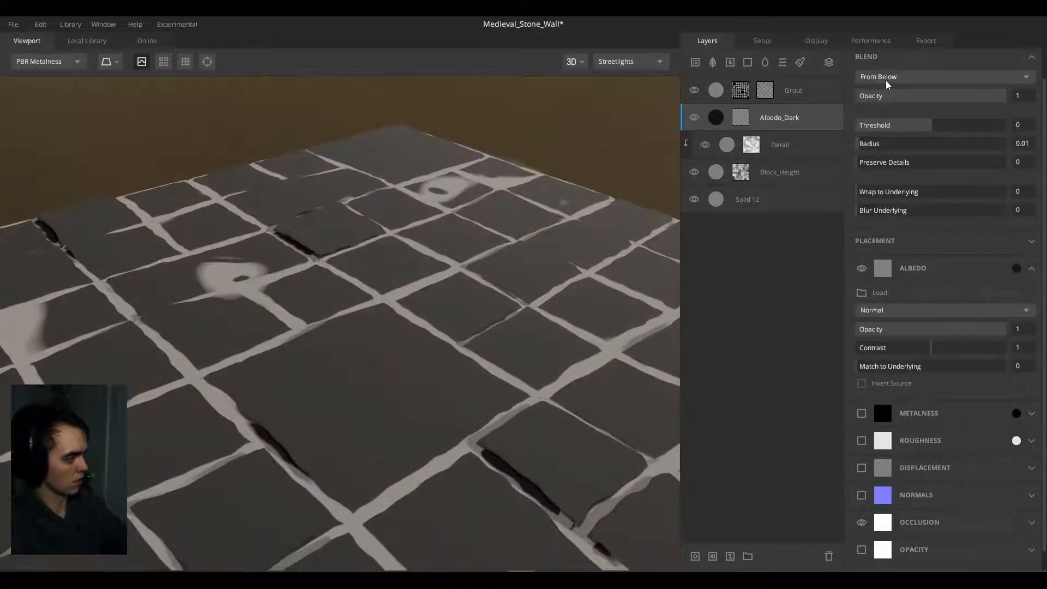
Step: Clip the Albedo_Dark layer to the layer below, with Opacity Masked blending and a threshold of -0.125
alt+click(765, 124)
alt+drag(456, 275, 424, 327)
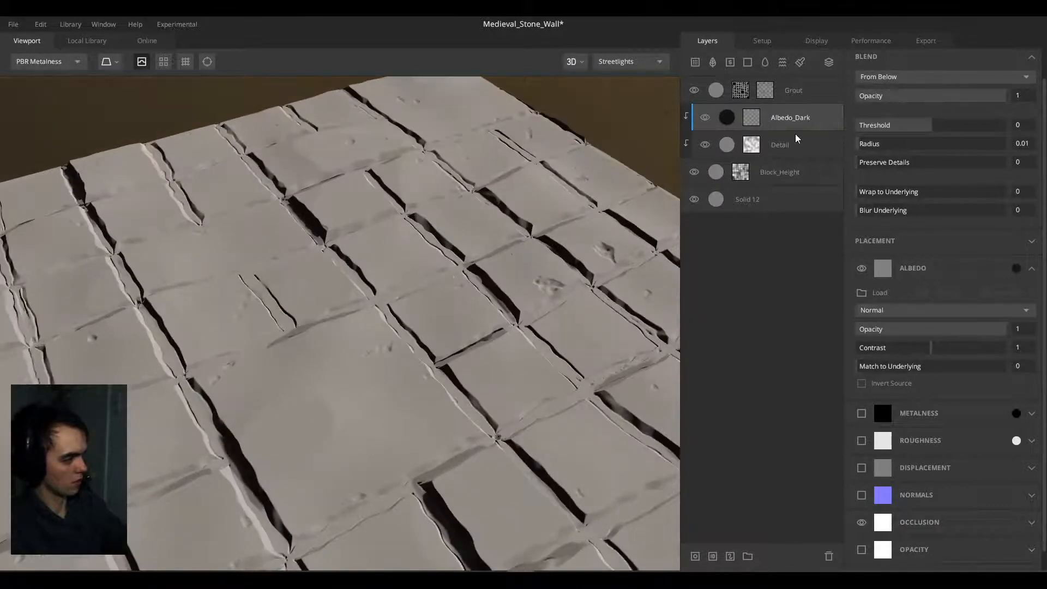
click(895, 80)
click(892, 123)
drag(936, 127, 943, 126)
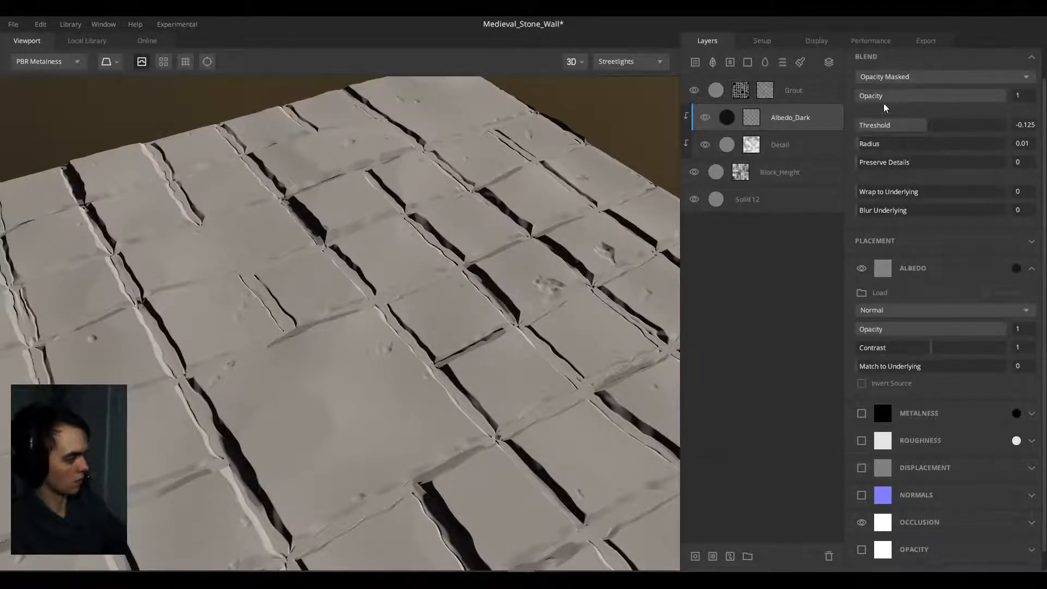
Step: Turn on the albedo channel of the Block_Height layer and check the stones from above and up close
click(779, 173)
click(861, 301)
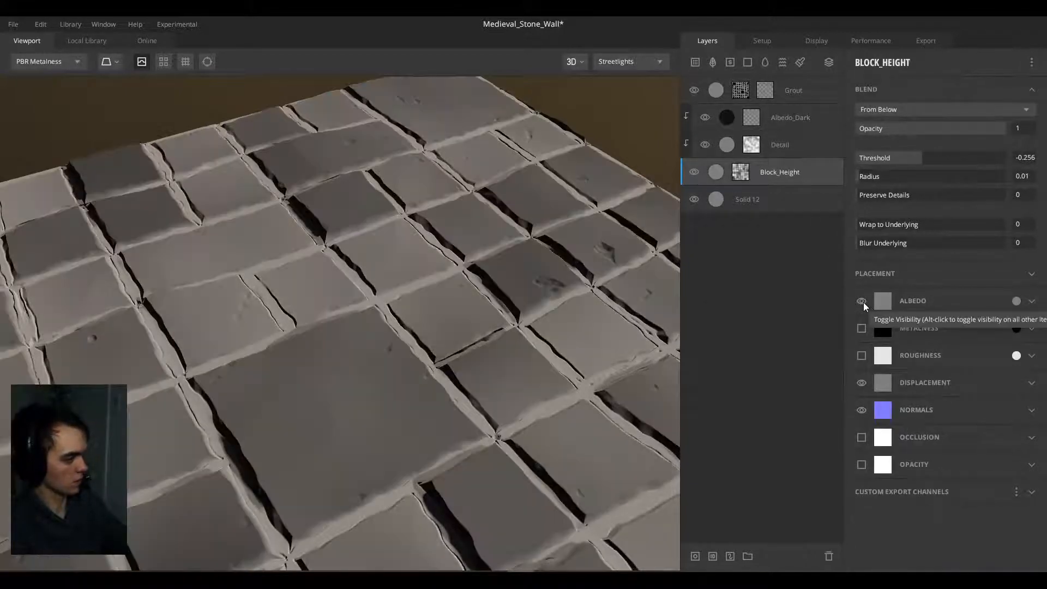
drag(402, 304, 342, 386)
scroll(343, 385, down, 5)
middle_drag(354, 343, 353, 313)
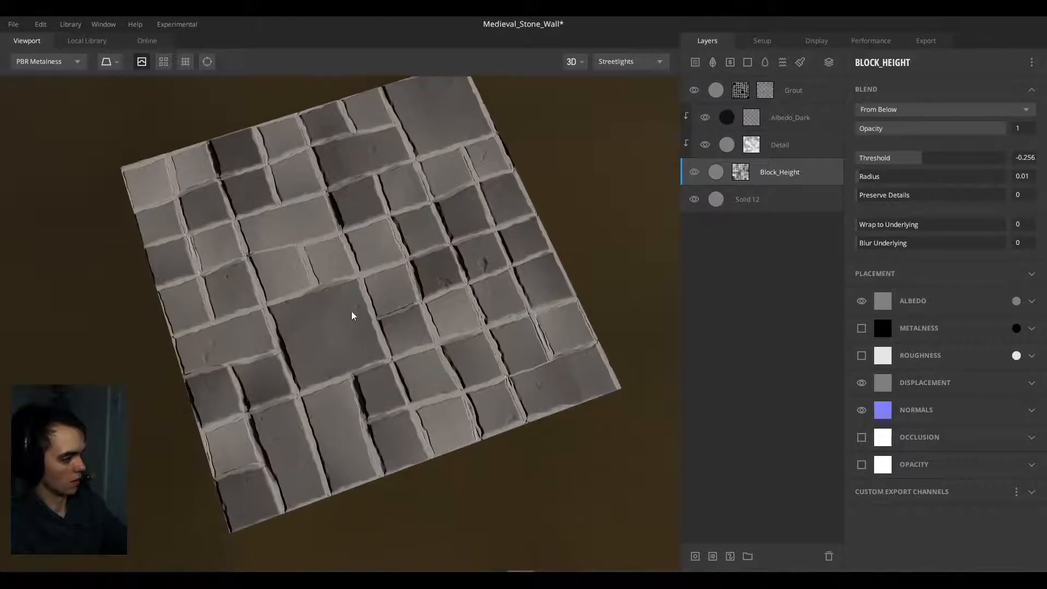
scroll(353, 317, up, 5)
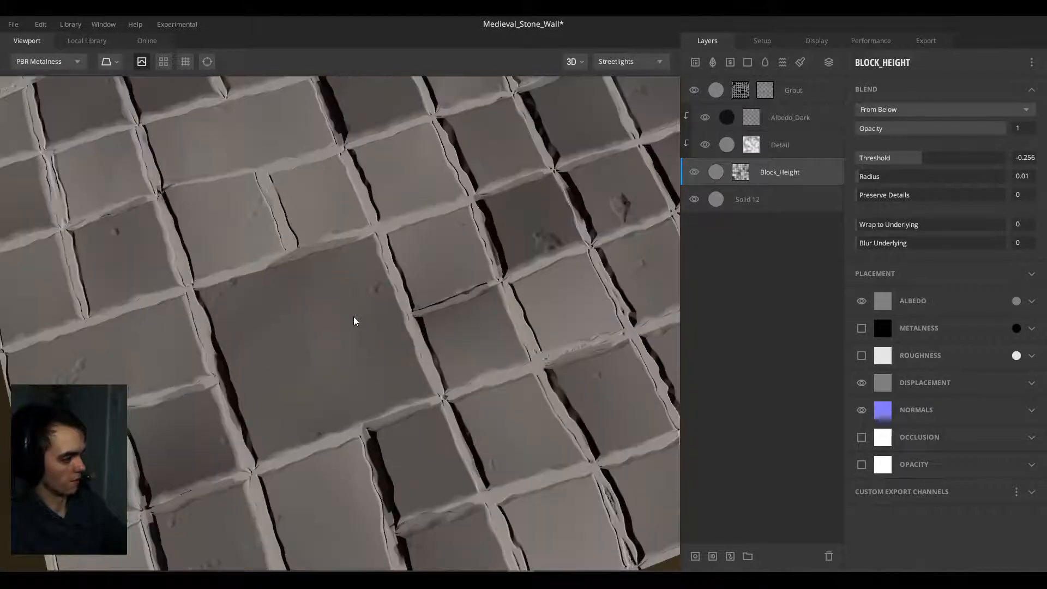
Step: Unclip the Albedo_Dark layer from the Detail layer and check the darkened stones from several angles
click(811, 120)
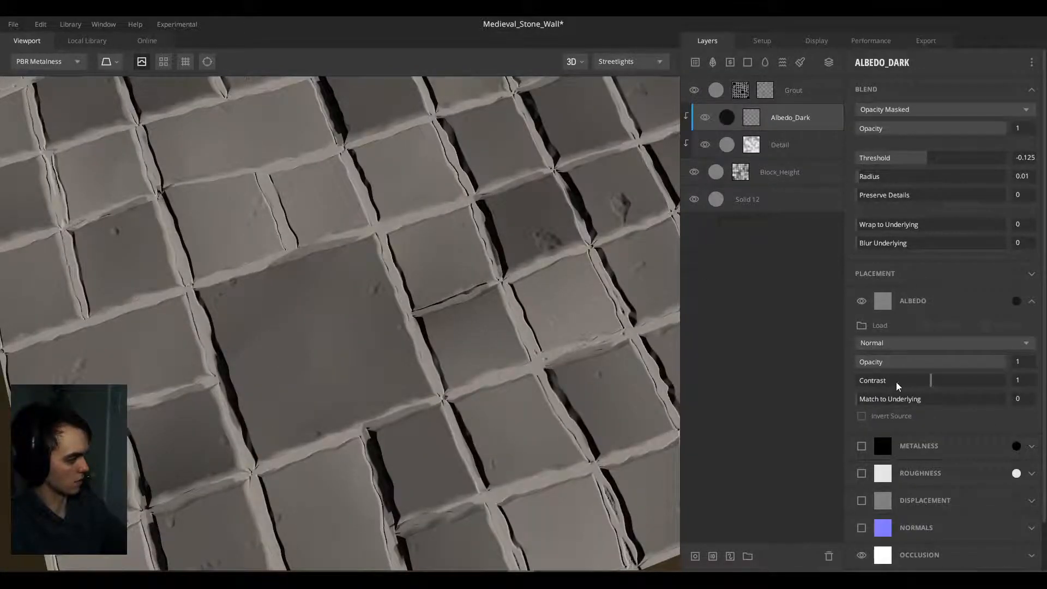
alt+click(777, 119)
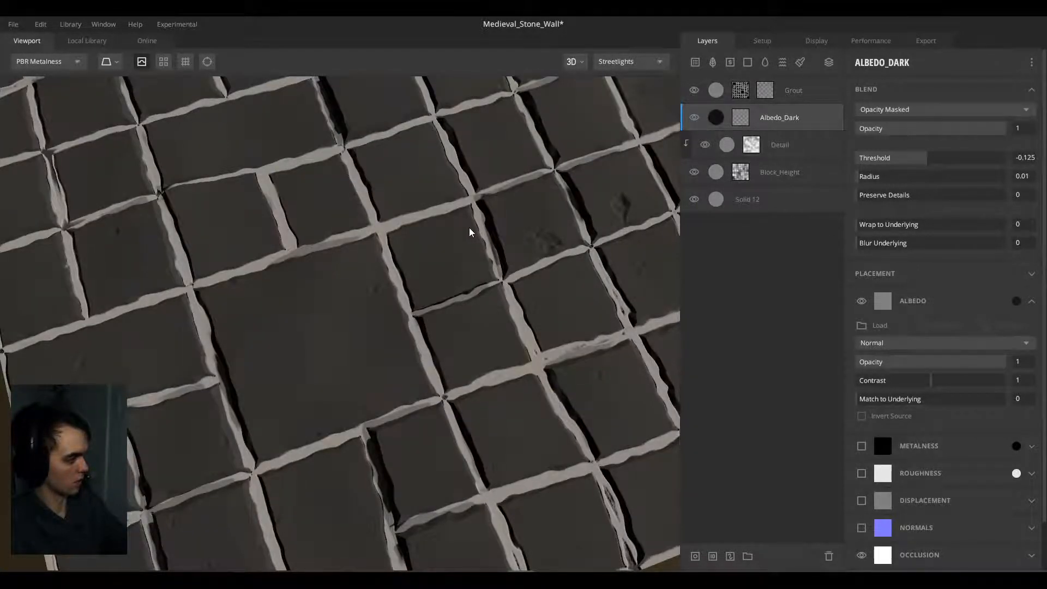
scroll(469, 228, down, 5)
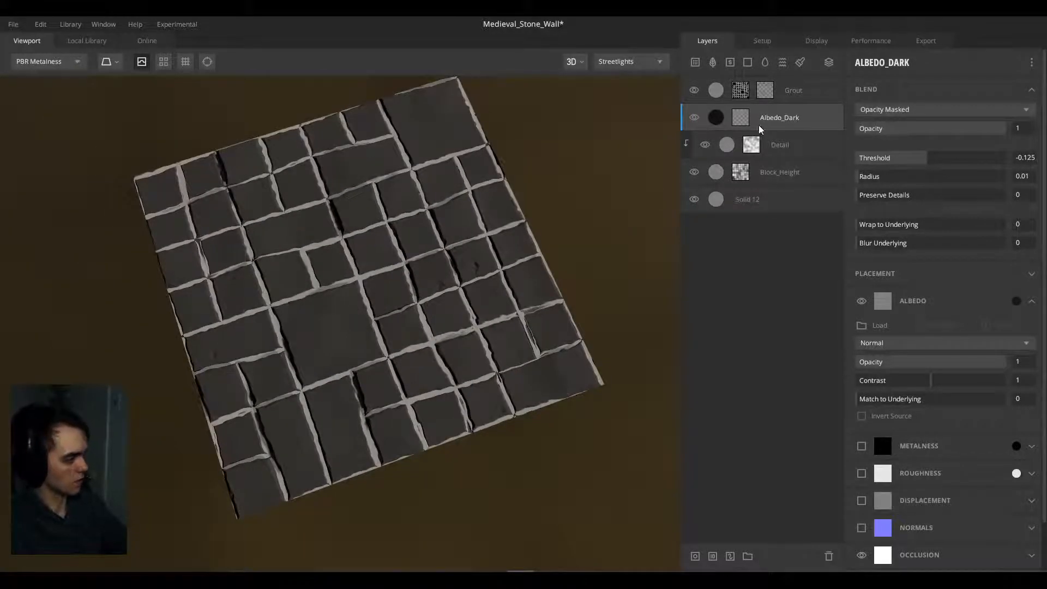
scroll(427, 224, up, 4)
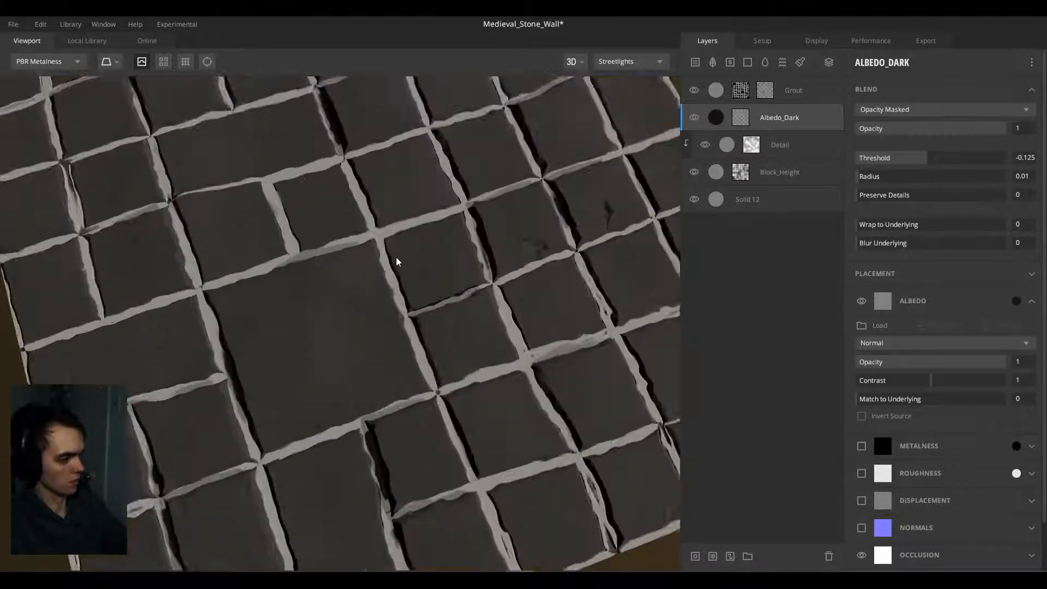
drag(315, 273, 382, 181)
drag(380, 249, 351, 234)
scroll(369, 220, down, 3)
scroll(405, 250, down, 3)
scroll(404, 249, up, 3)
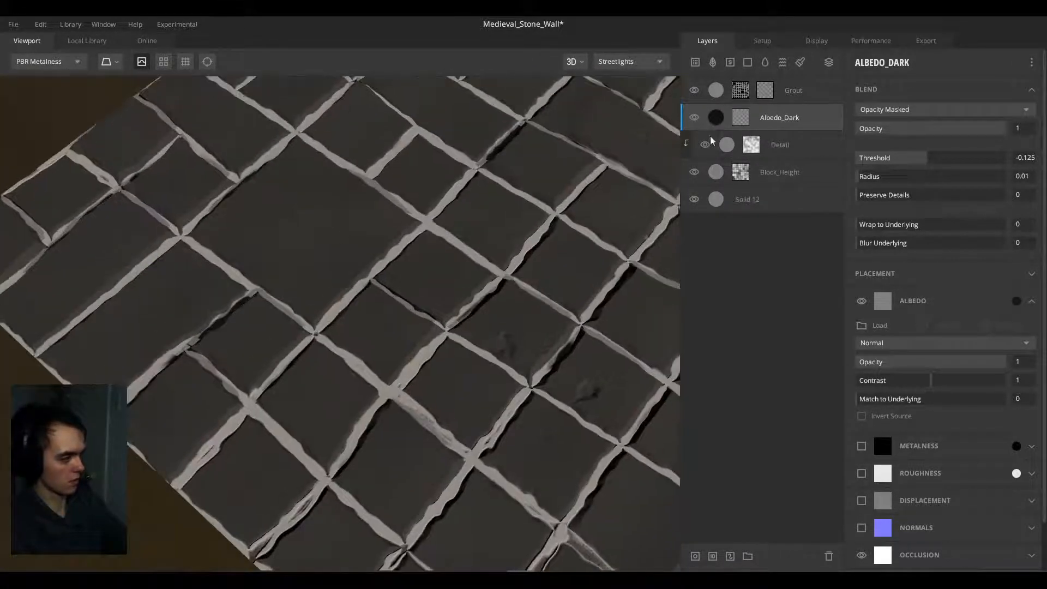
Step: Duplicate the Albedo_Dark layer and set the copy's albedo color to a grey of RGB 67, 66, 66
key(ctrl+d)
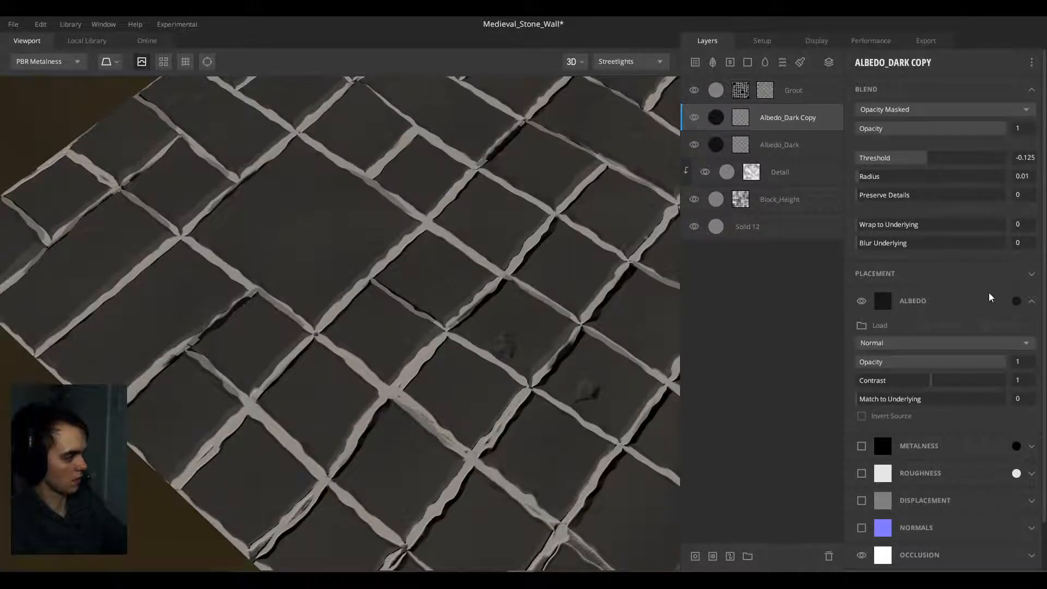
click(1016, 301)
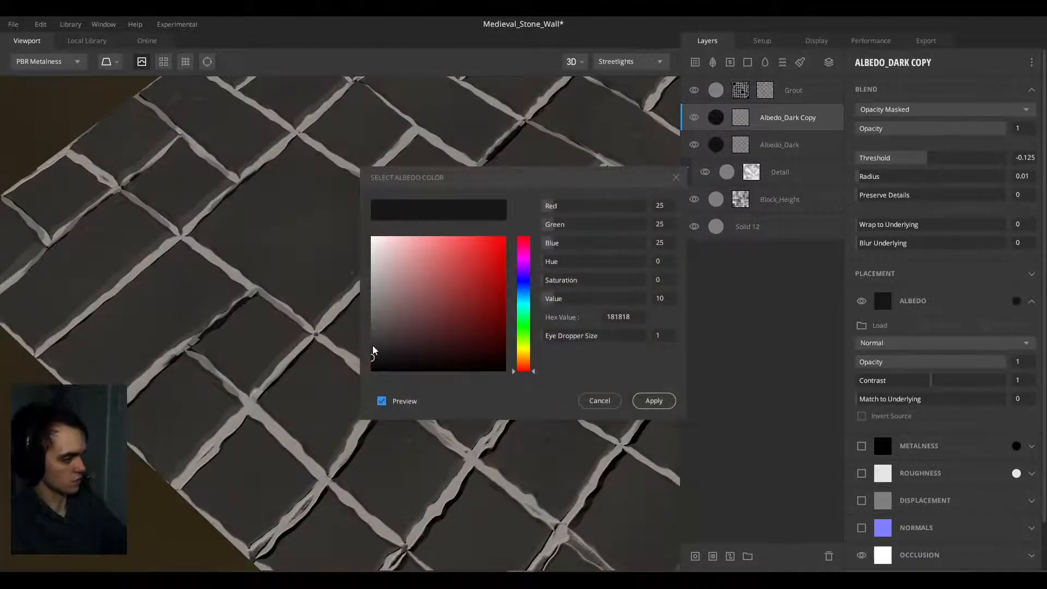
drag(373, 351, 373, 337)
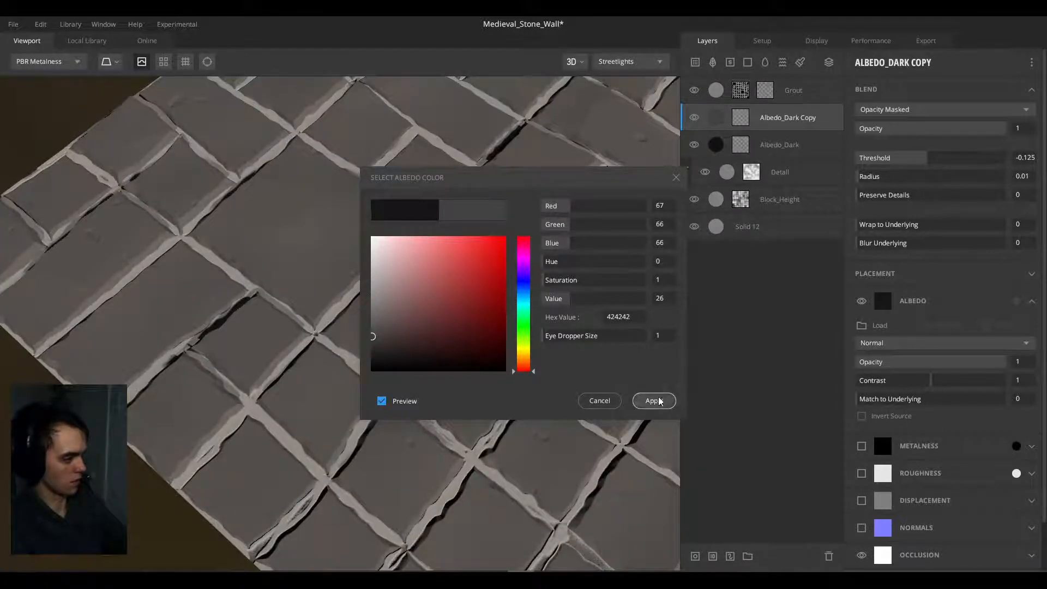
click(654, 401)
Step: Open the mask stack of the Albedo_Dark Copy layer and add a Curvature component to it
right_click(784, 121)
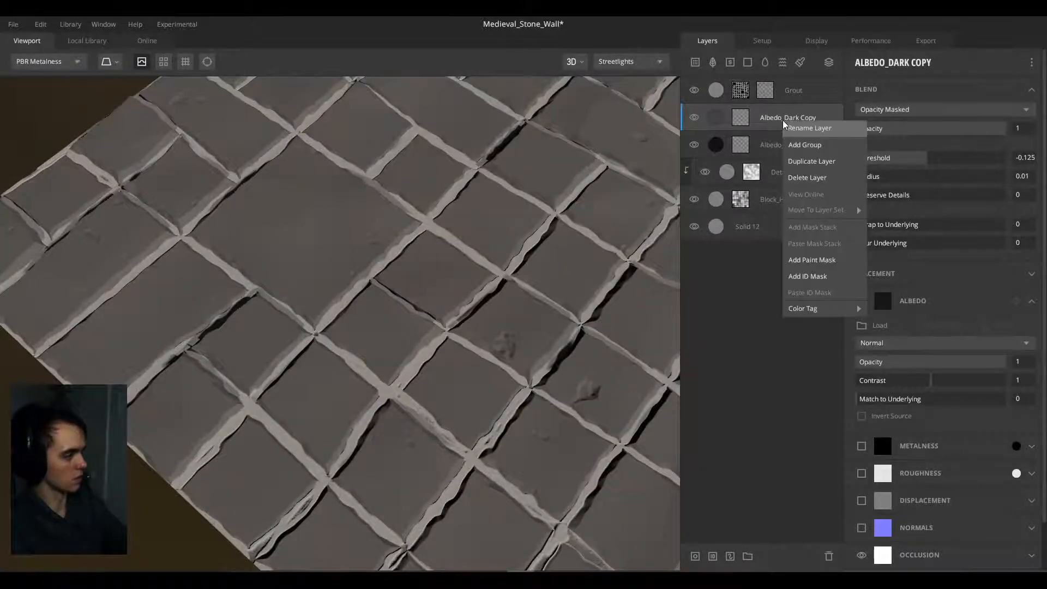
click(796, 261)
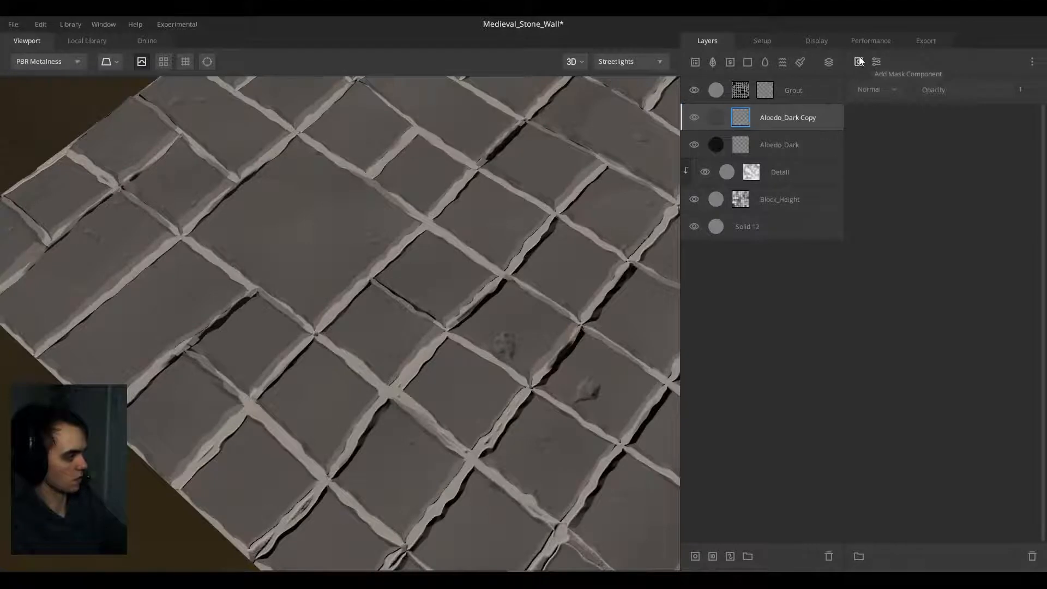
click(859, 61)
click(878, 157)
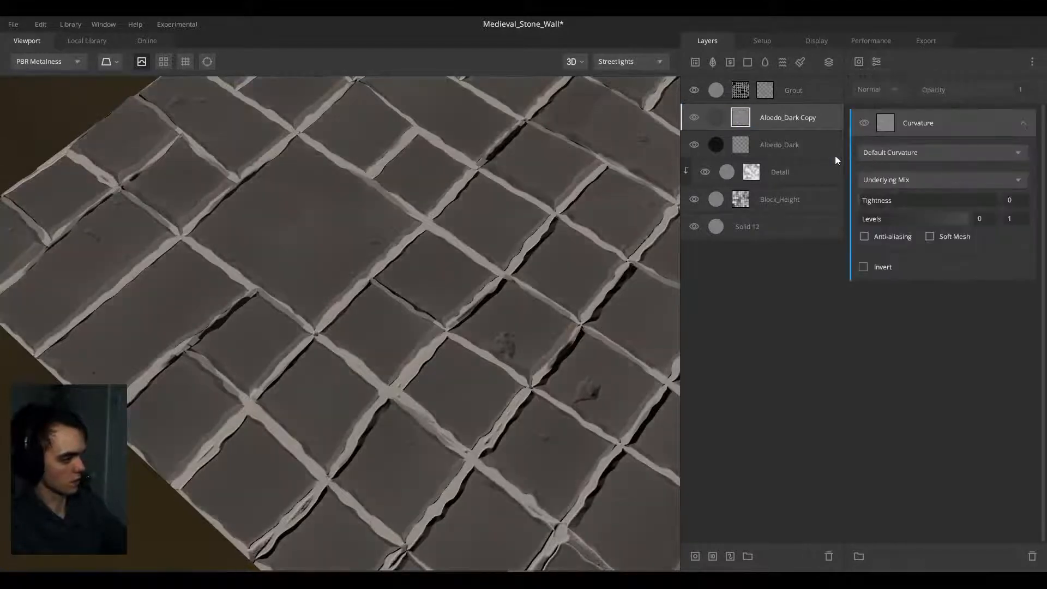
Step: Using the layer mask preview, invert the Curvature mask and set its levels to 0.409 and 0.51, then restore the material view
alt+drag(384, 184, 464, 183)
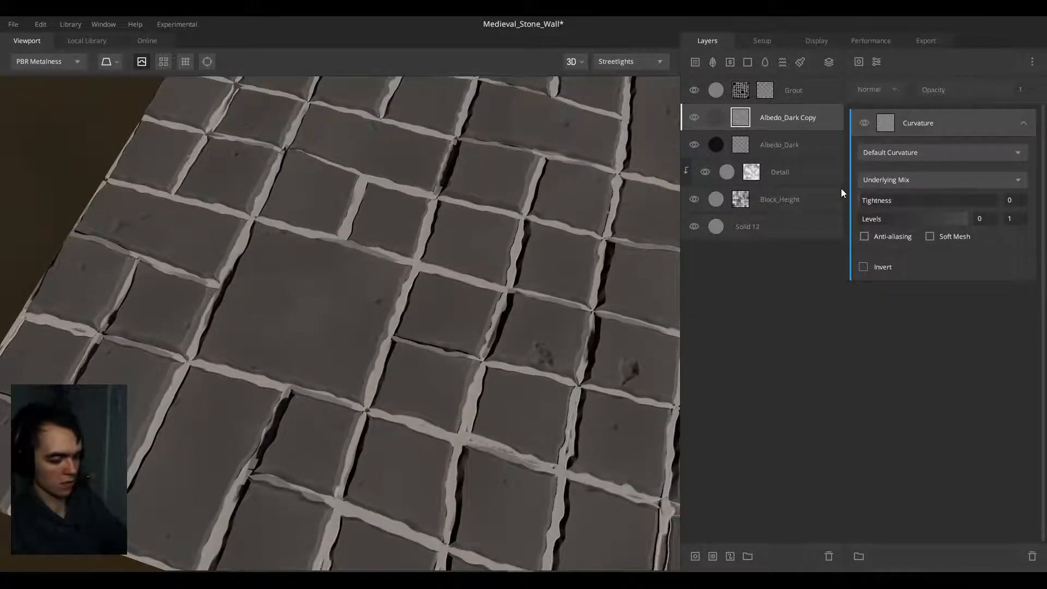
key(m)
scroll(350, 293, up, 3)
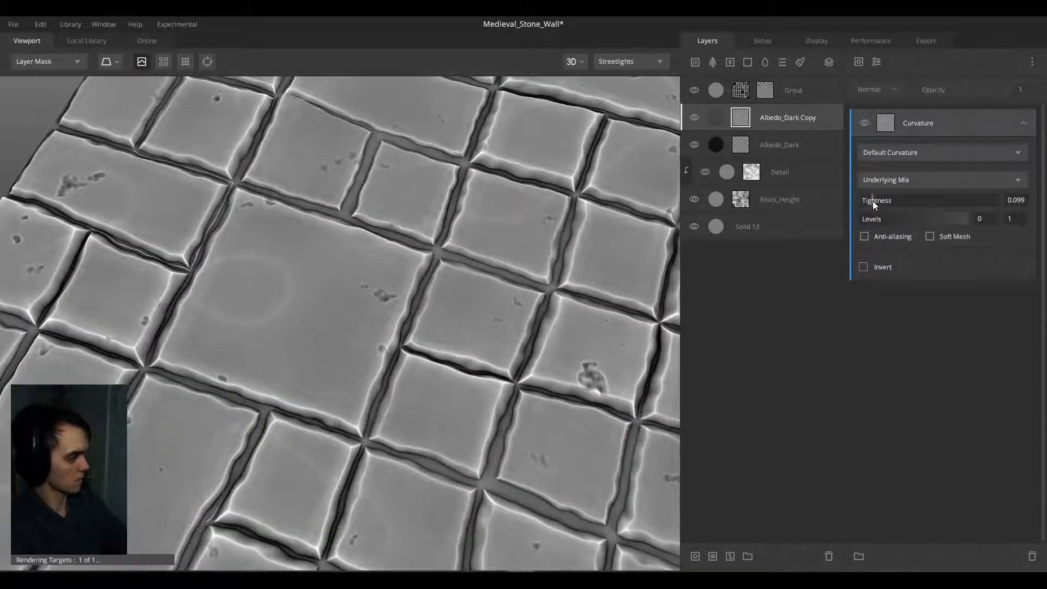
drag(861, 221, 892, 220)
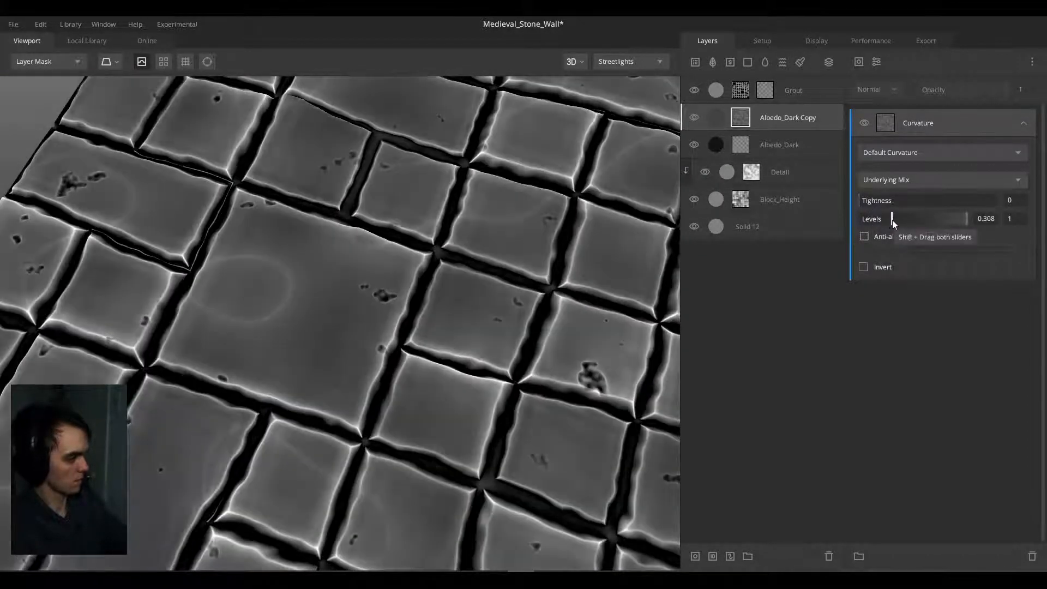
drag(967, 219, 903, 220)
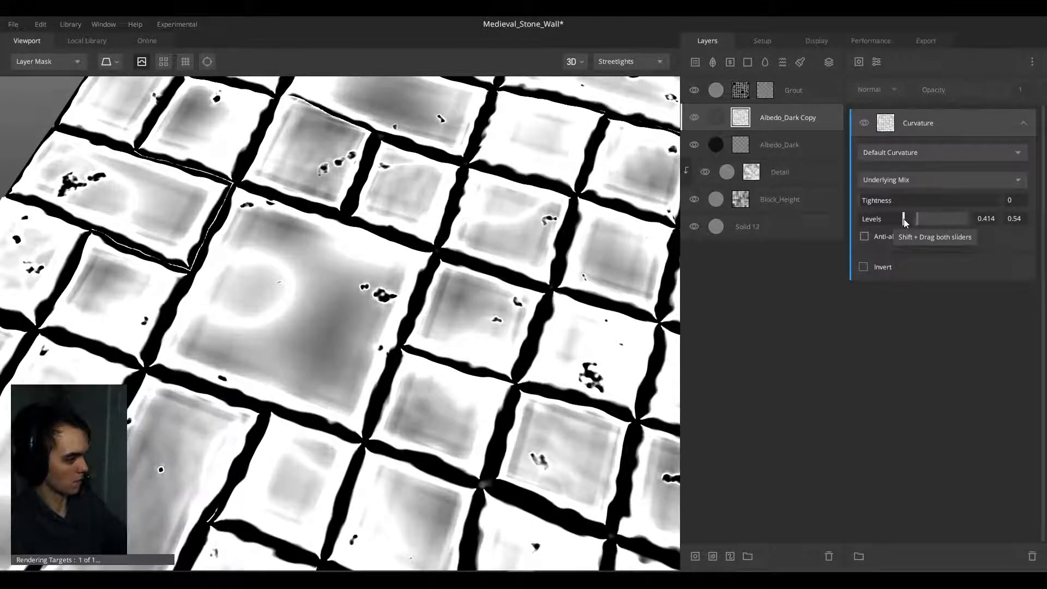
click(864, 267)
mouse_move(904, 221)
mouse_down()
mouse_move(942, 218)
mouse_move(916, 219)
mouse_up()
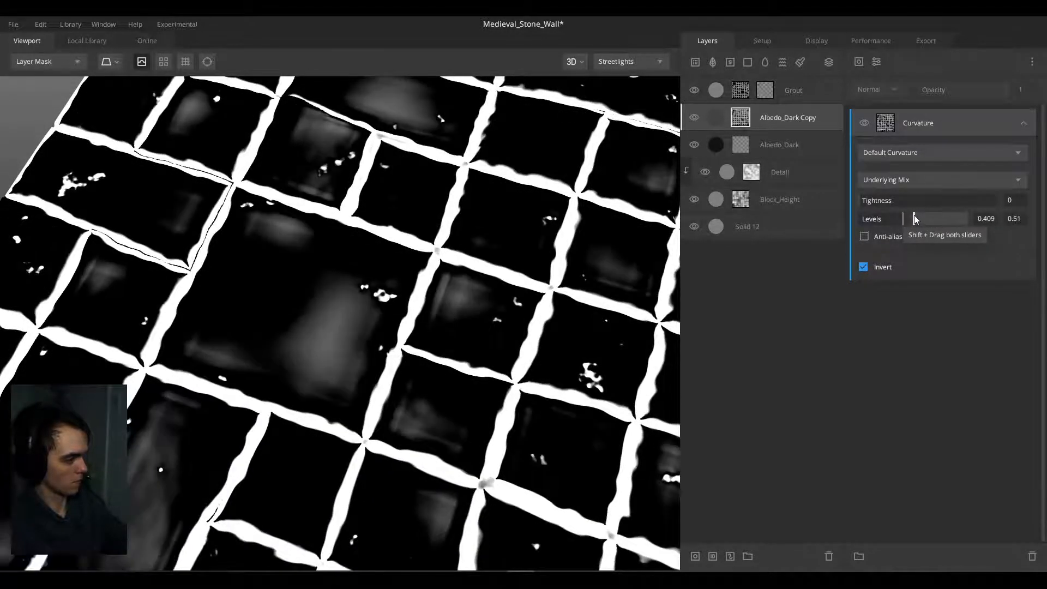
scroll(306, 257, down, 6)
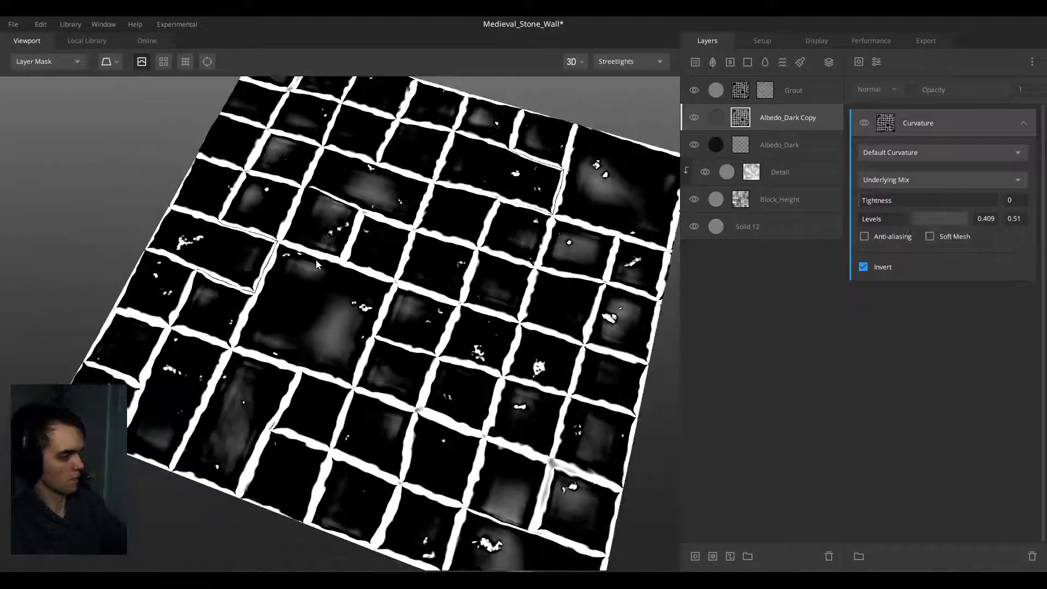
scroll(350, 266, up, 4)
key(m)
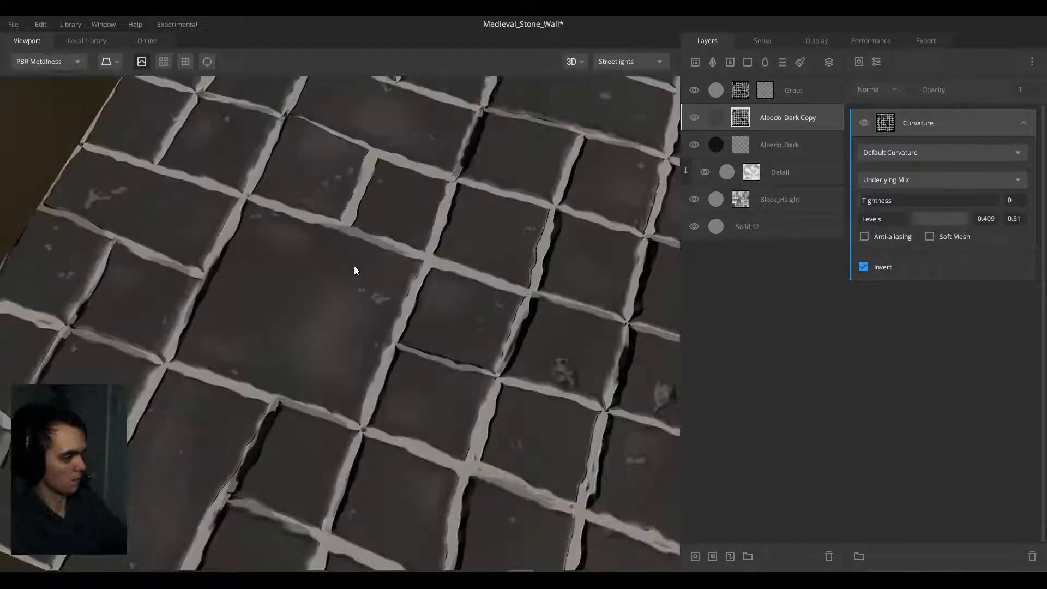
Step: Compare the wall with the Albedo_Dark Copy layer hidden and shown, and inspect the cavities up close
drag(380, 273, 614, 199)
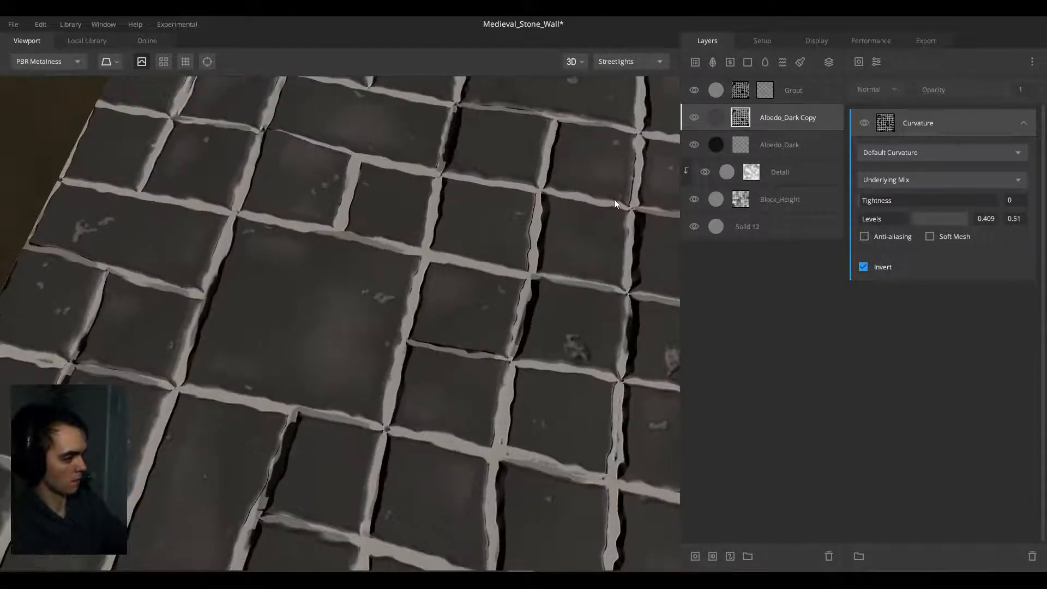
click(699, 120)
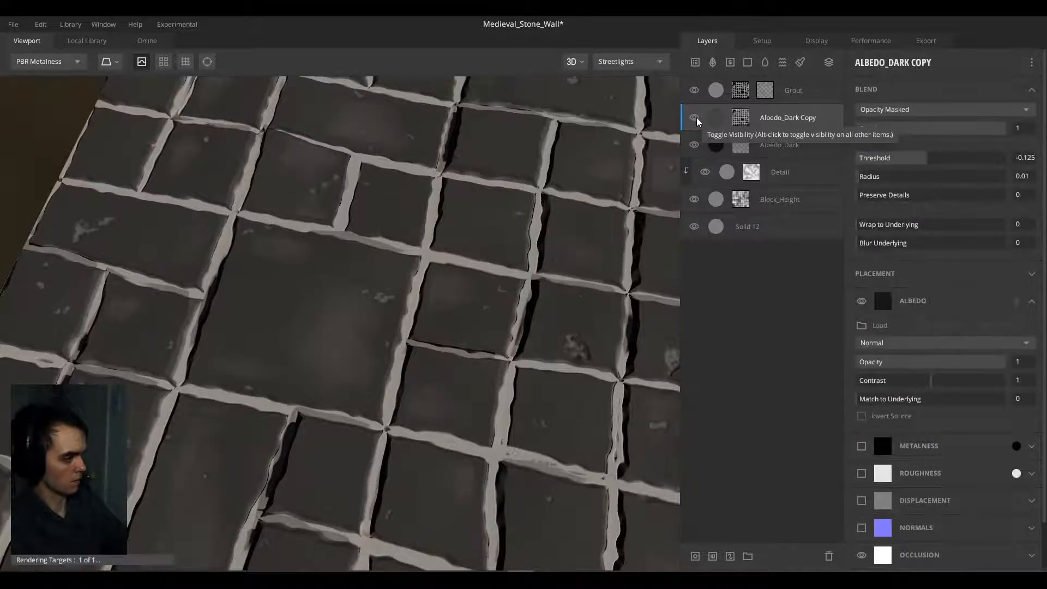
click(698, 120)
click(697, 120)
click(697, 120)
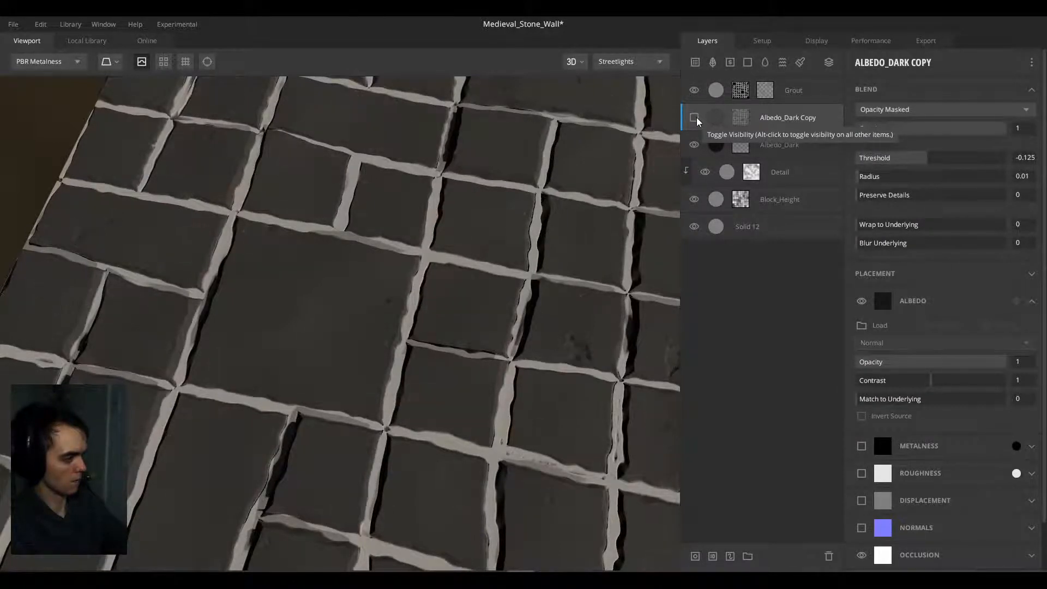
click(697, 121)
scroll(338, 310, up, 3)
mouse_move(403, 302)
mouse_down()
mouse_move(311, 268)
mouse_move(438, 224)
mouse_move(434, 249)
mouse_move(322, 262)
mouse_move(559, 241)
mouse_move(402, 280)
mouse_move(320, 285)
mouse_move(340, 285)
mouse_move(291, 304)
mouse_move(374, 292)
mouse_move(333, 273)
mouse_up()
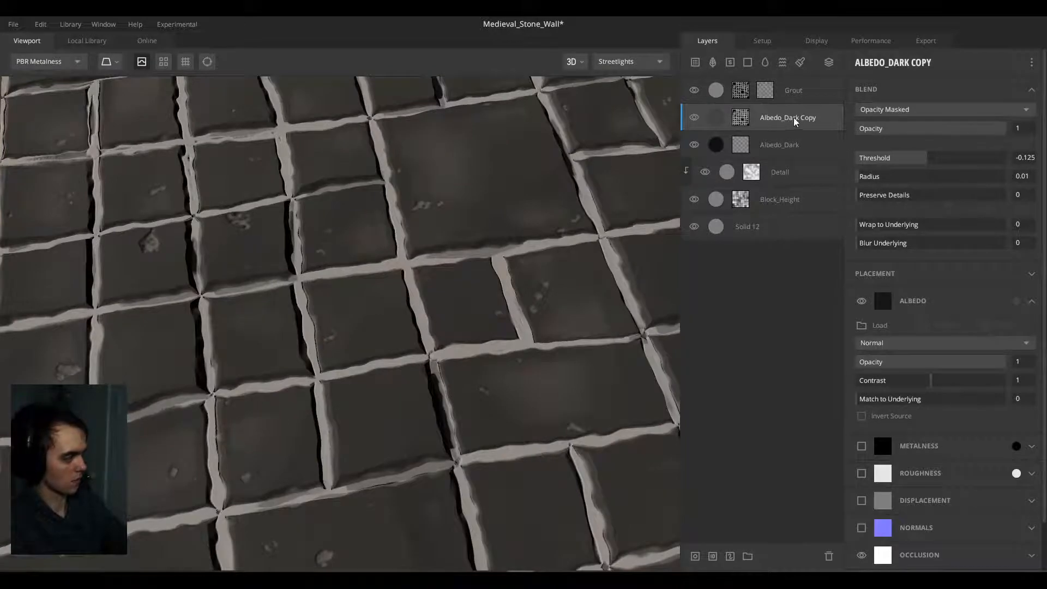
Step: Duplicate the Albedo_Dark Copy layer and set the new copy's albedo color to a light grey of RGB 193, 193, 193
key(ctrl+d)
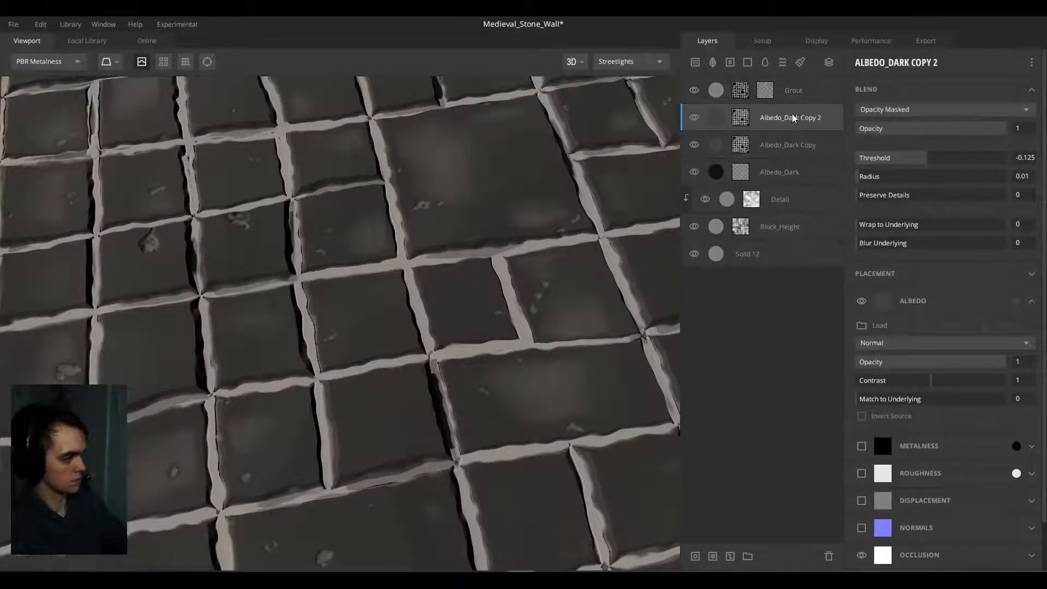
drag(455, 214, 762, 158)
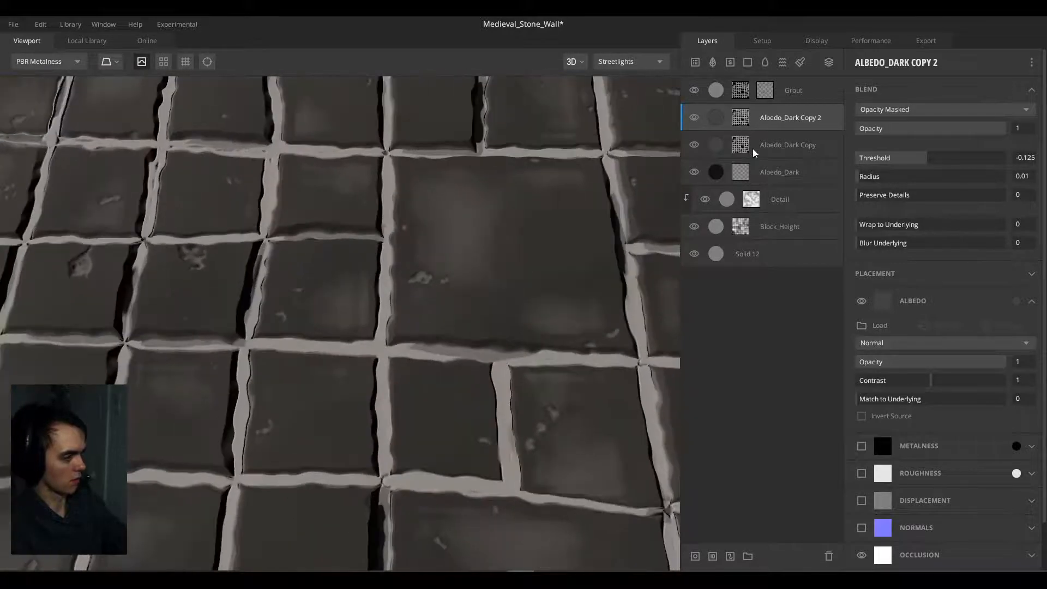
click(1016, 301)
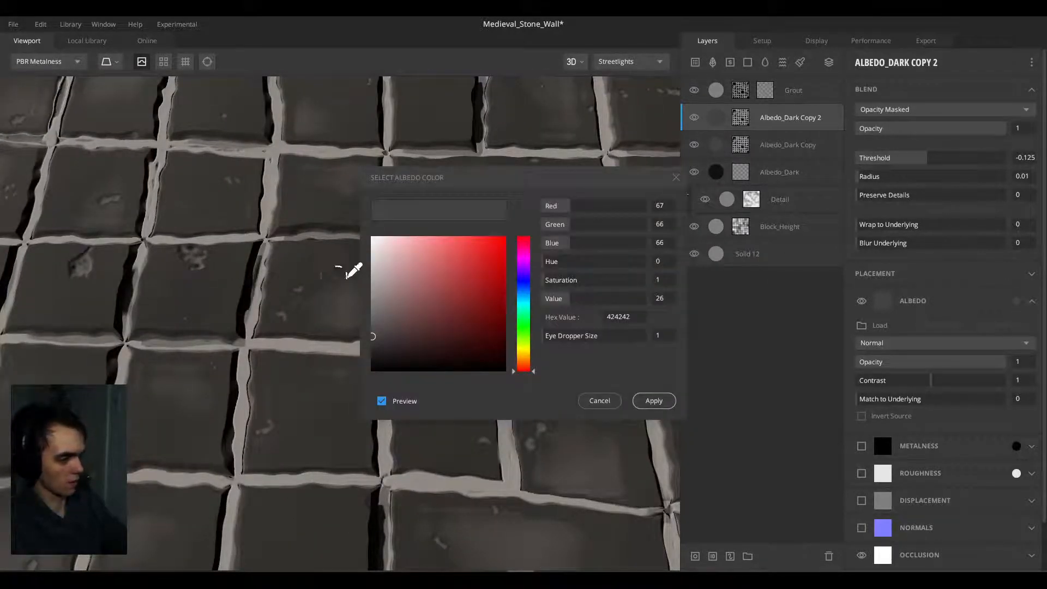
drag(373, 294, 371, 269)
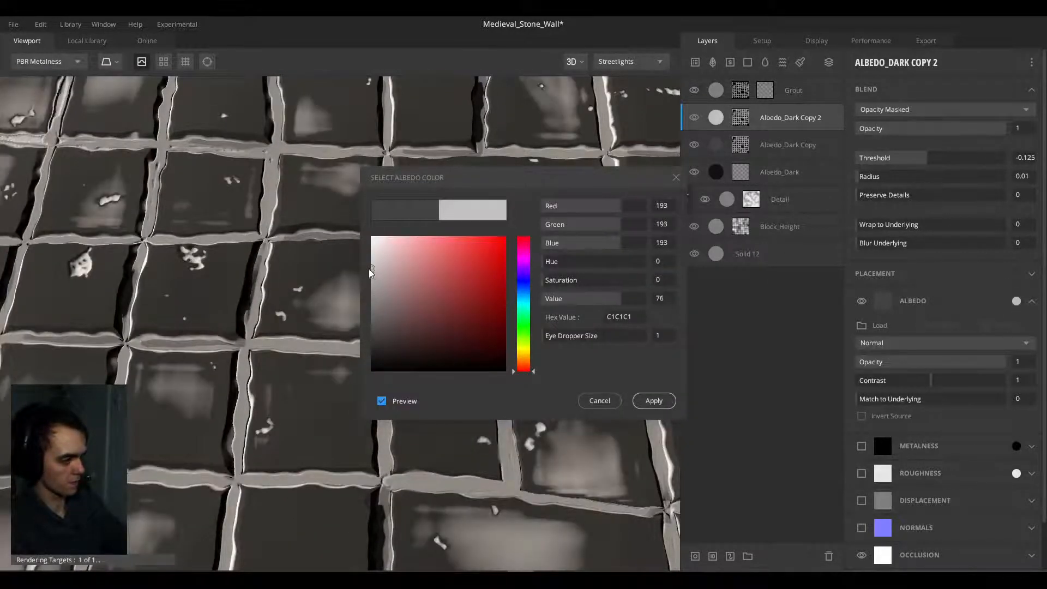
click(662, 402)
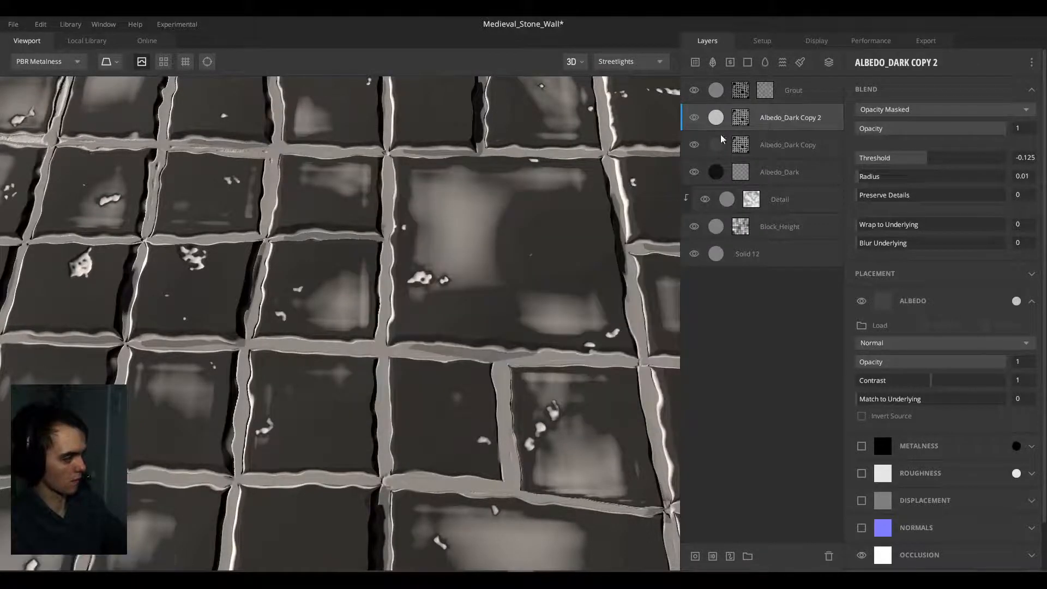
Step: In the Albedo_Dark Copy 2 Curvature mask, set the levels to 0.51 and 0.621, turn off inversion and return to the layer's settings
click(739, 117)
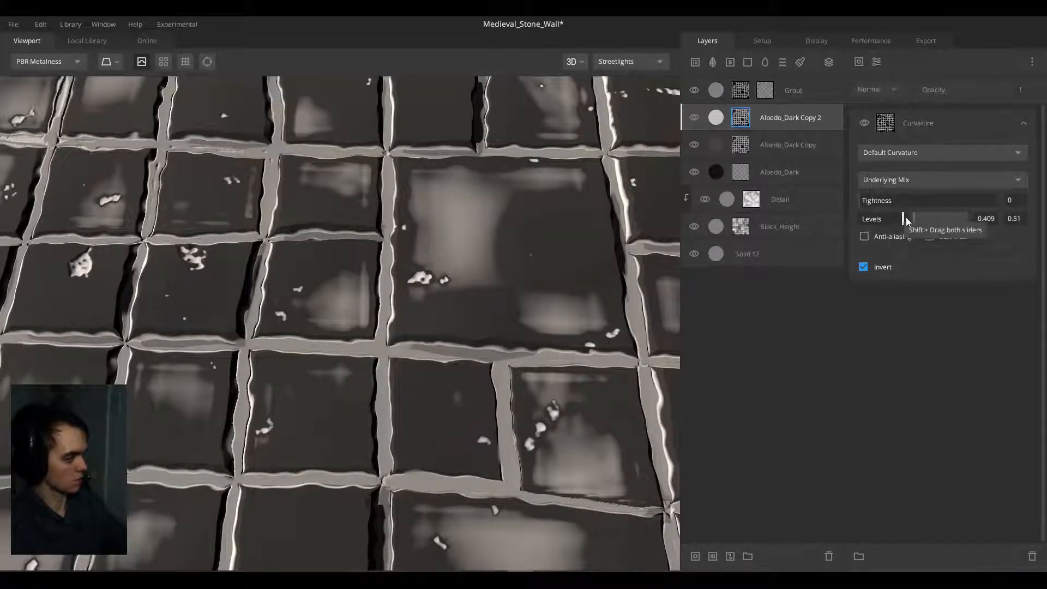
mouse_move(914, 220)
shift+mouse_down()
mouse_move(940, 218)
mouse_move(885, 221)
mouse_move(914, 218)
shift+mouse_up()
click(867, 267)
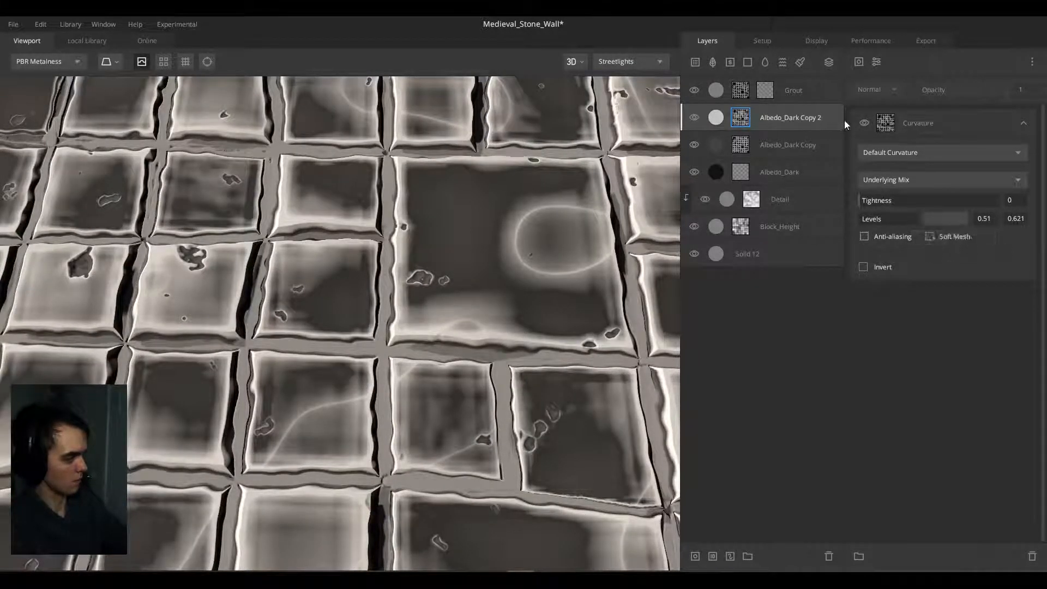
click(826, 115)
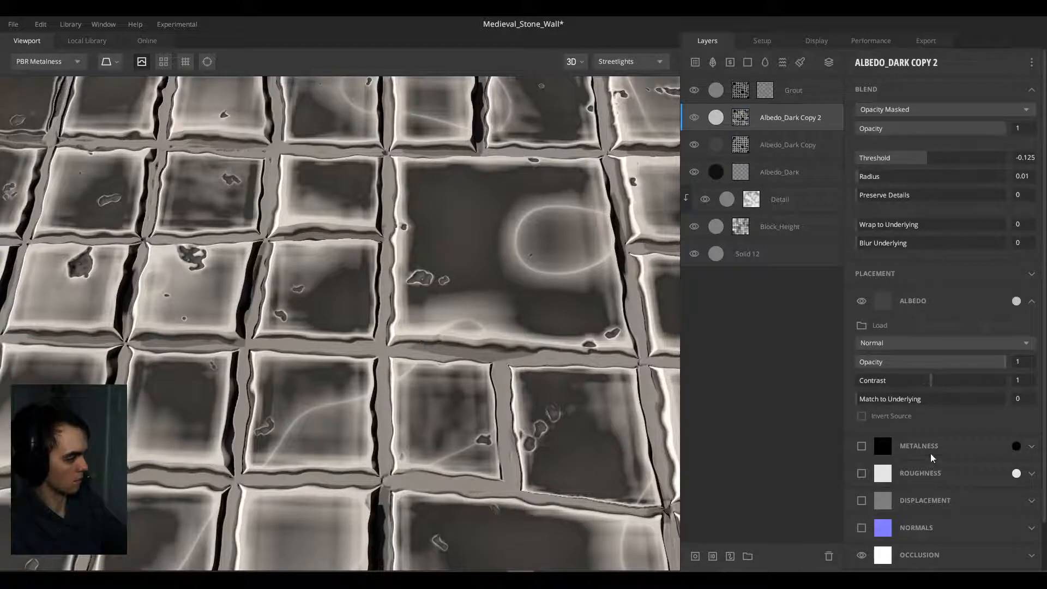
Step: Set the albedo's Match to Underlying to 0.813 on the Albedo_Dark Copy 2 layer and check the wall
drag(888, 394, 977, 382)
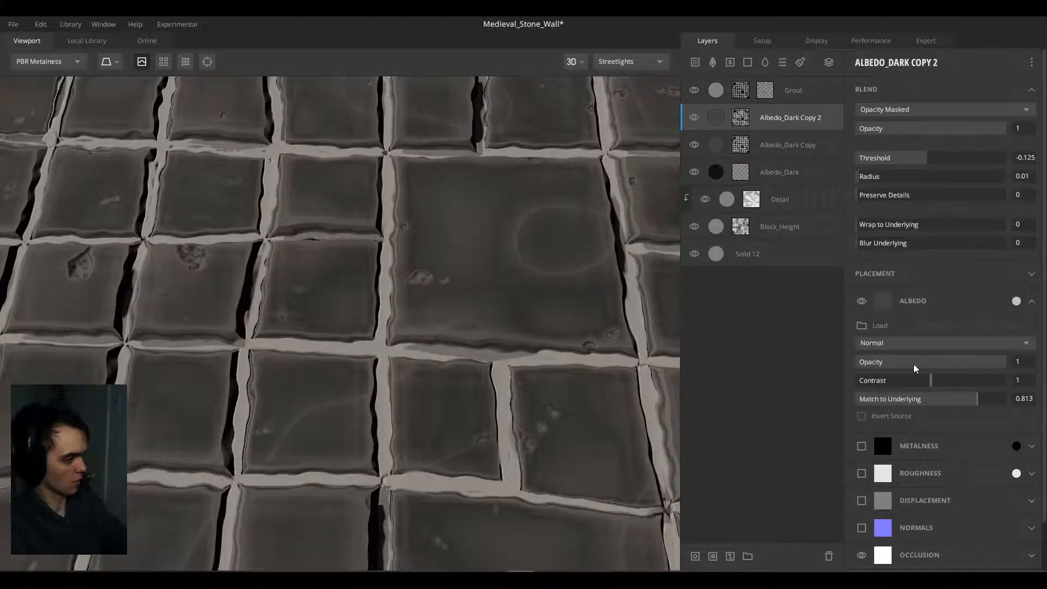
scroll(328, 294, down, 5)
alt+drag(328, 290, 215, 342)
scroll(325, 320, up, 4)
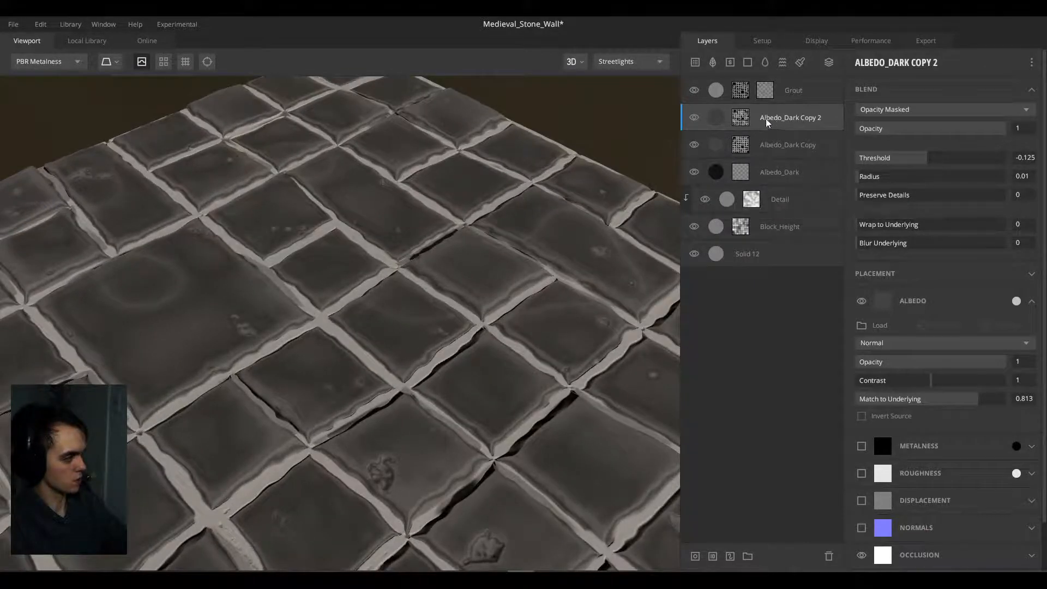
Step: Enable Anti-aliasing and Soft Mesh on the Curvature mask of Albedo_Dark Copy 2
click(742, 117)
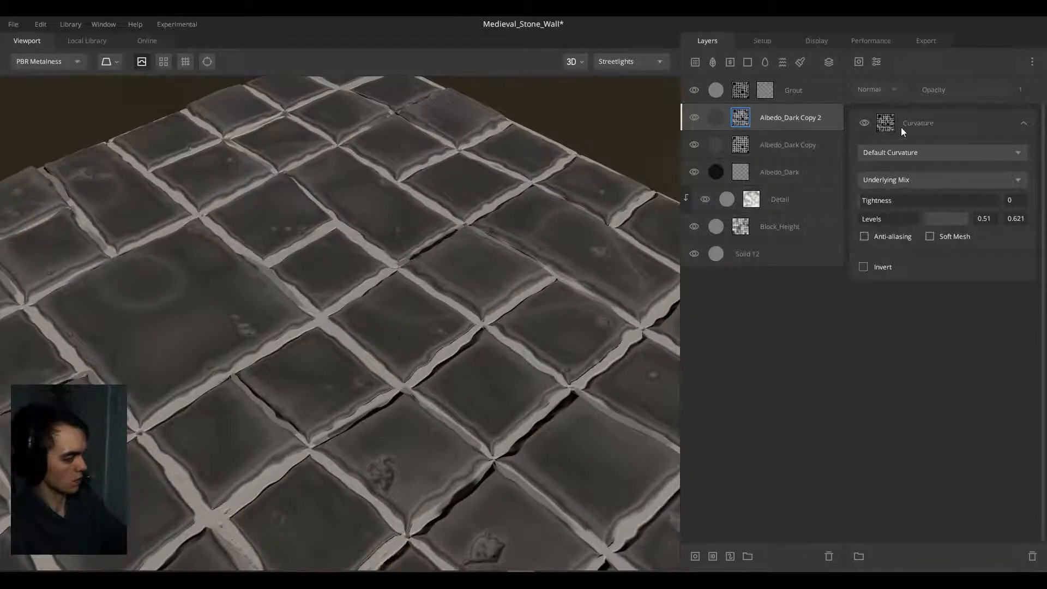
alt+drag(595, 202, 539, 299)
alt+middle_drag(414, 237, 517, 292)
scroll(248, 261, up, 3)
alt+drag(248, 265, 414, 238)
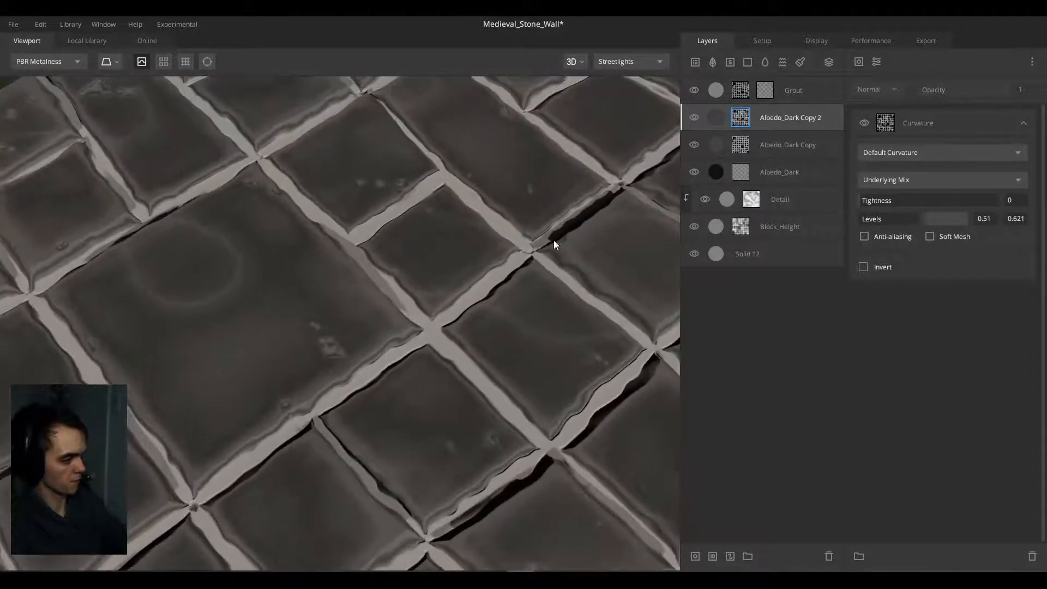
click(863, 239)
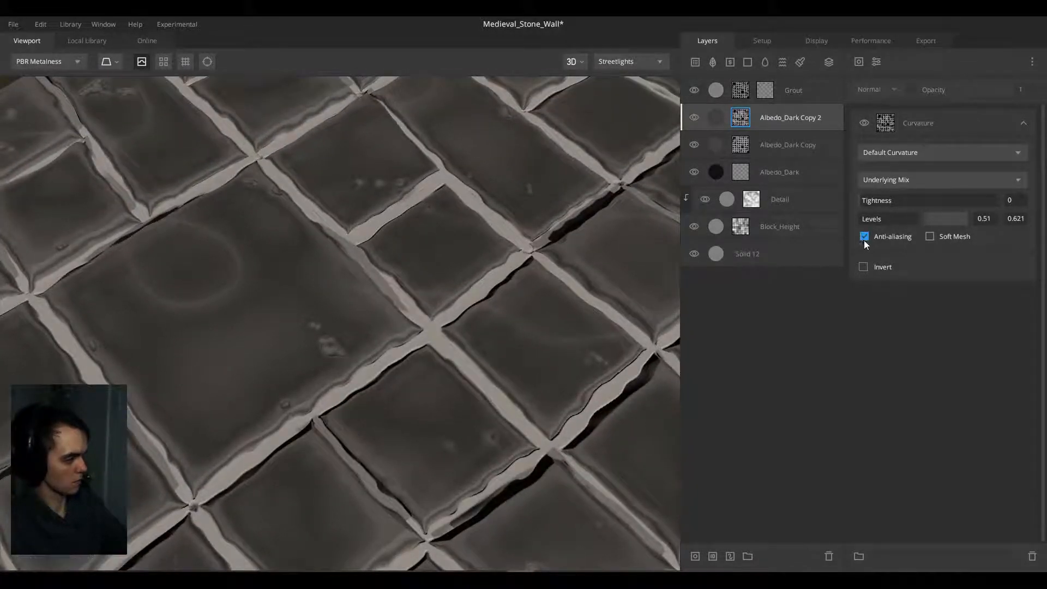
click(928, 236)
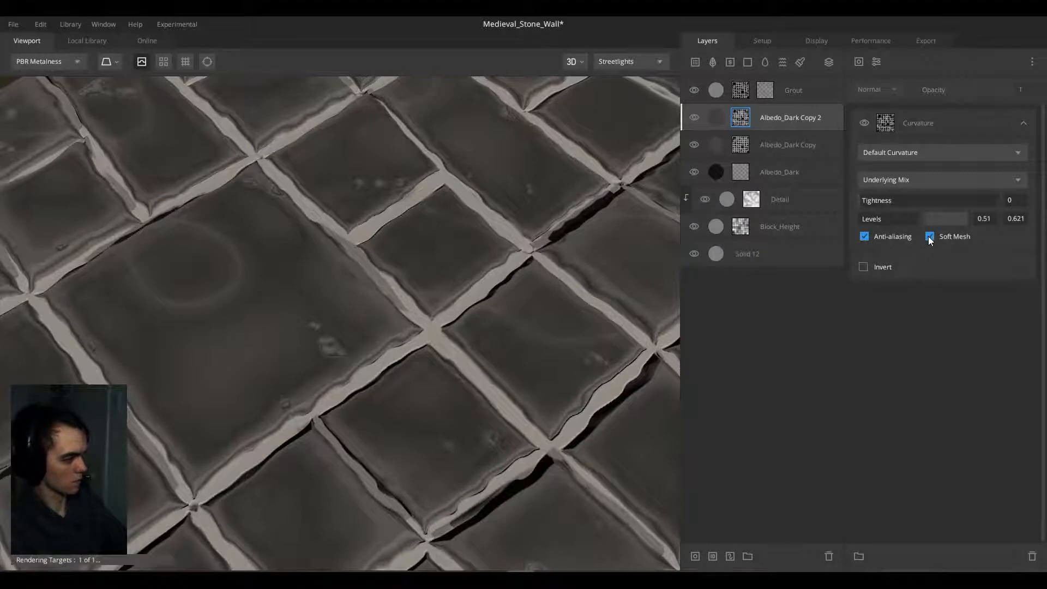
Step: Set the Curvature levels to 0.46 and 1, preview the layer mask, and add a Gaussian Blur above the curvature
drag(925, 218, 1002, 220)
mouse_move(927, 216)
mouse_down()
mouse_move(820, 224)
mouse_move(909, 224)
mouse_up()
key(m)
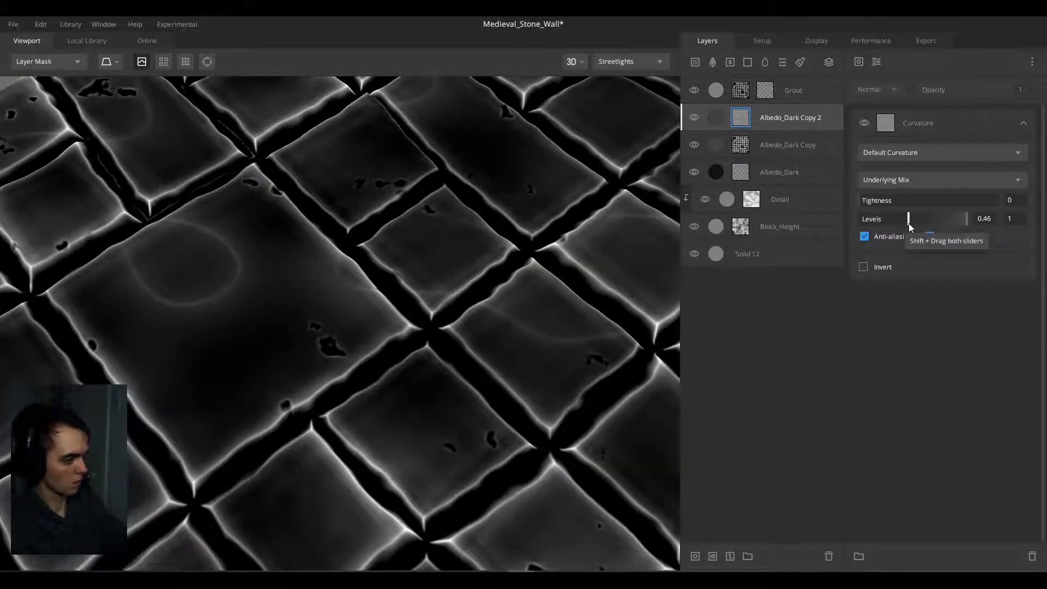
click(876, 62)
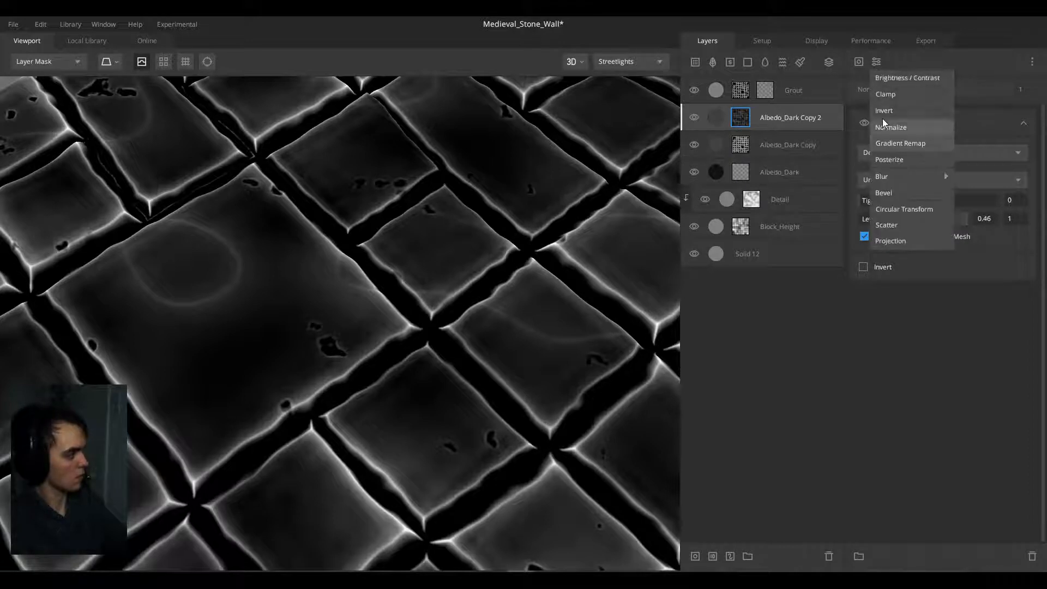
mouse_move(896, 178)
click(961, 177)
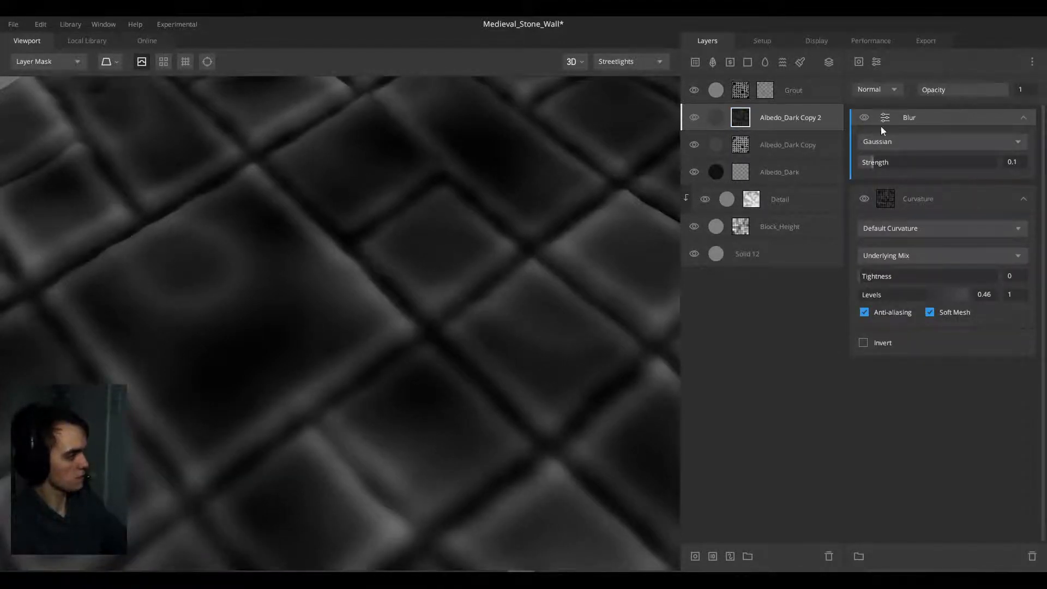
click(879, 63)
click(888, 107)
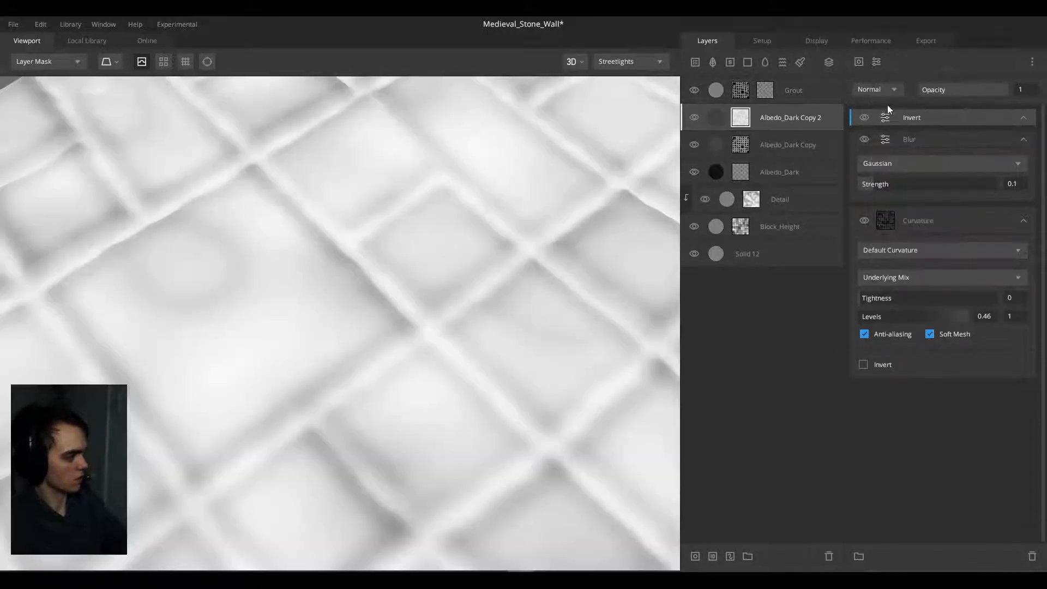
key(Delete)
Step: Restore the PBR Metalness view and reduce the mask's Gaussian Blur strength to 0.016
key(m)
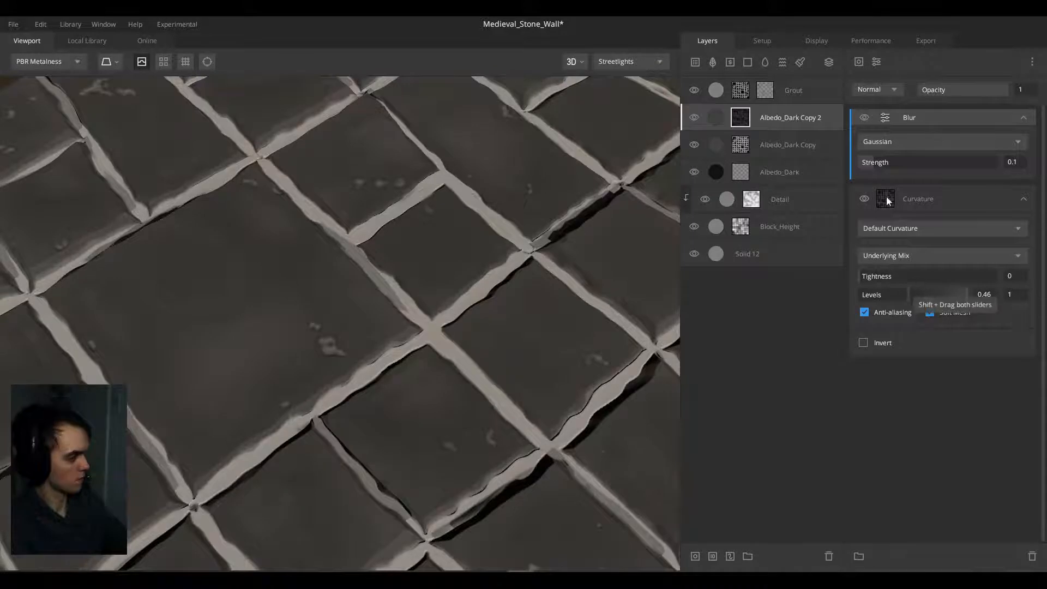
click(866, 166)
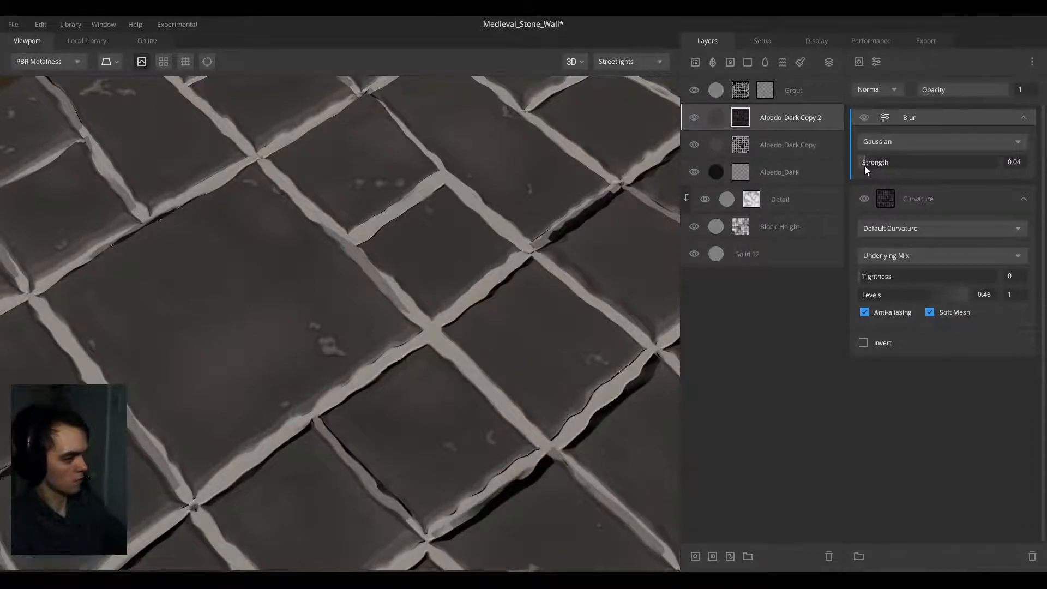
drag(865, 166, 862, 165)
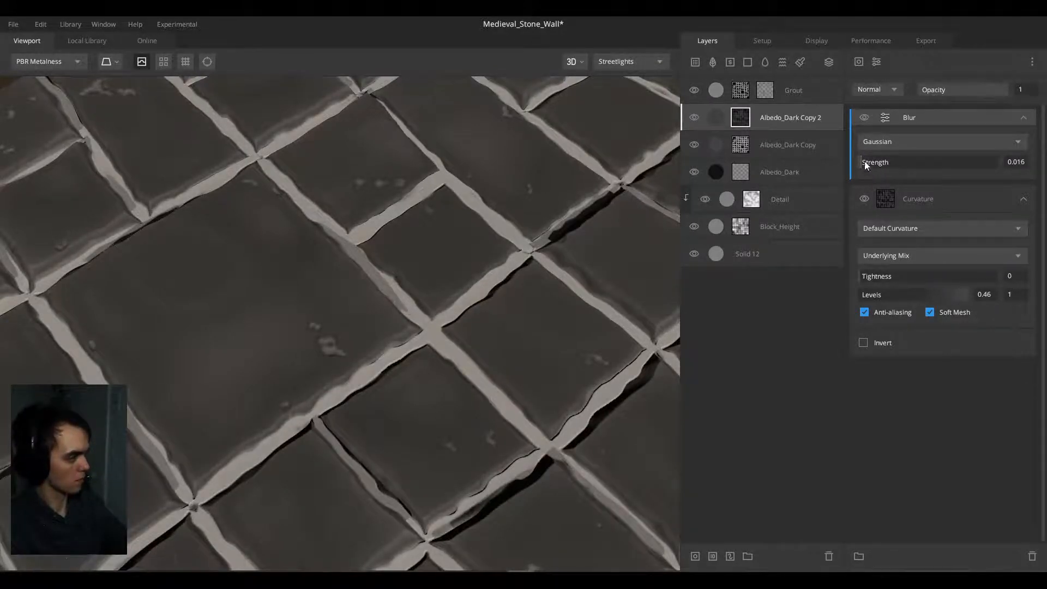
Step: Set the albedo's Match to Underlying to 0.418 in the Albedo_Dark Copy 2 layer settings
click(817, 120)
click(901, 398)
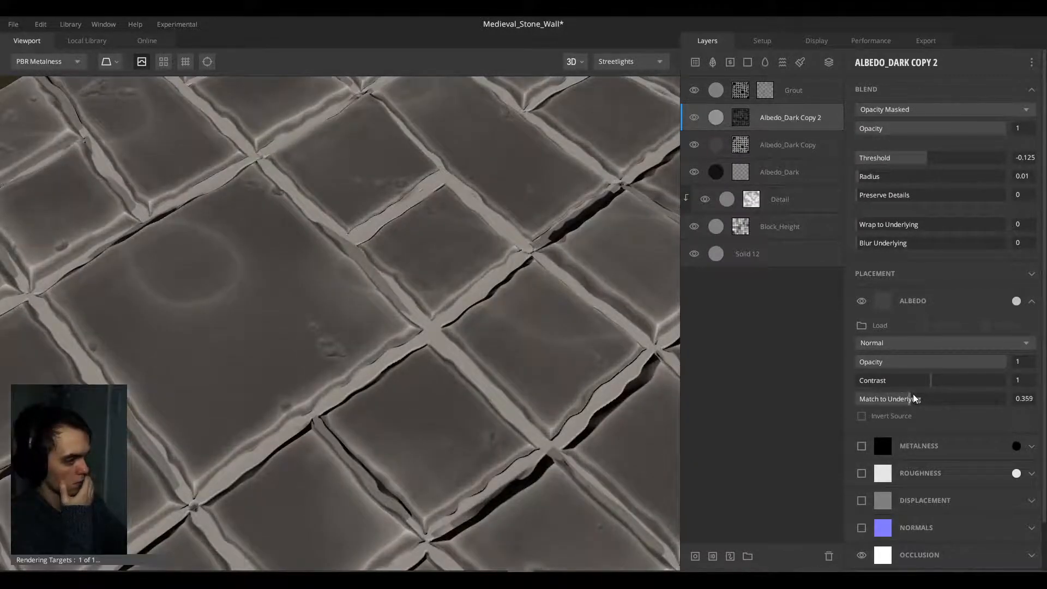
click(918, 398)
Step: Examine the lightened stone edges across the whole plane from several angles, both close up and at a distance
scroll(515, 327, down, 5)
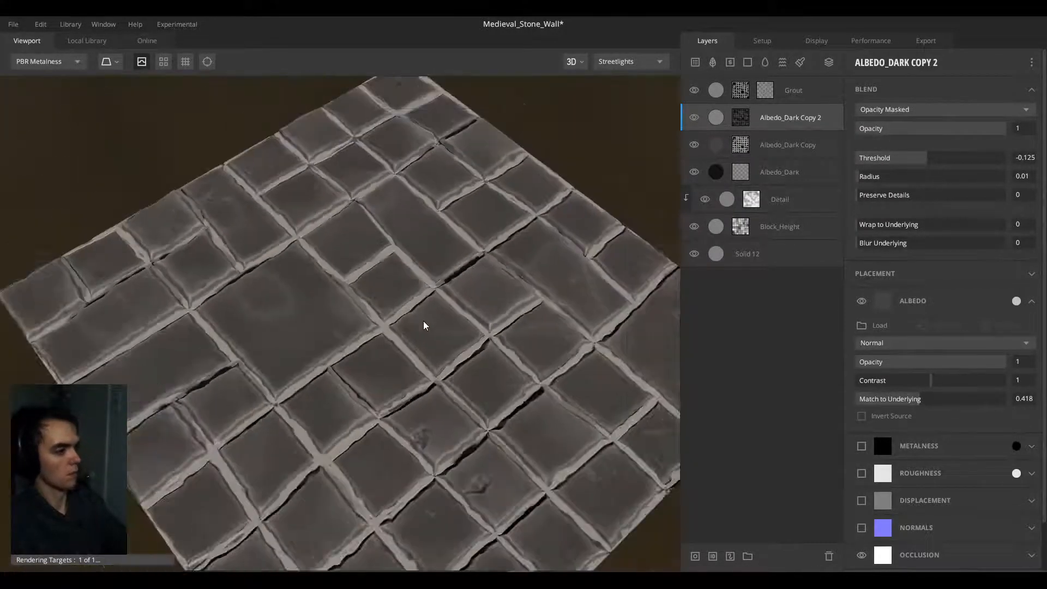
drag(424, 322, 506, 256)
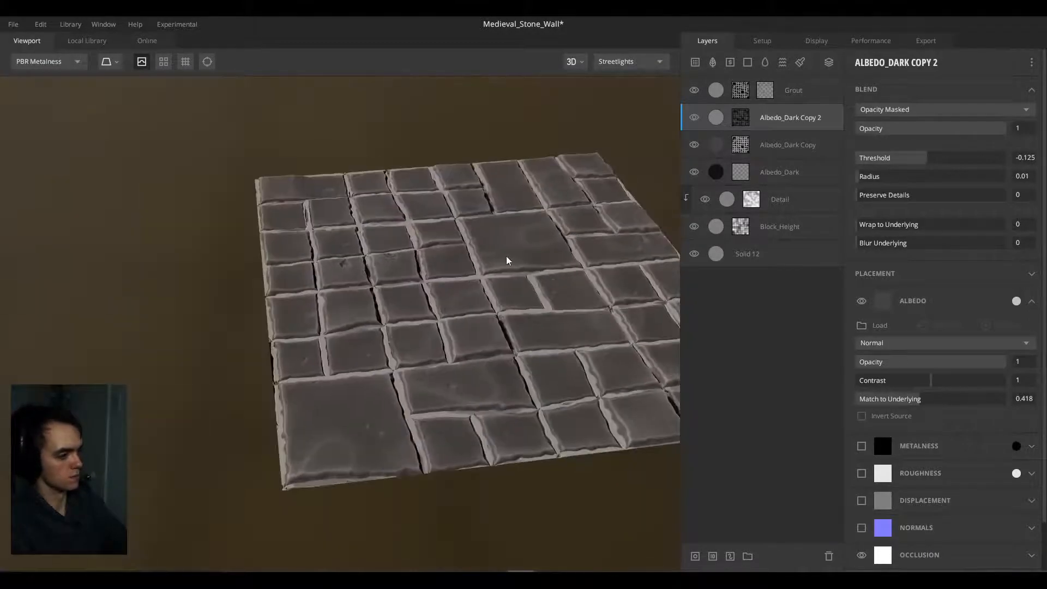
middle_drag(506, 256, 390, 288)
scroll(407, 280, up, 4)
drag(390, 288, 249, 285)
scroll(431, 287, down, 4)
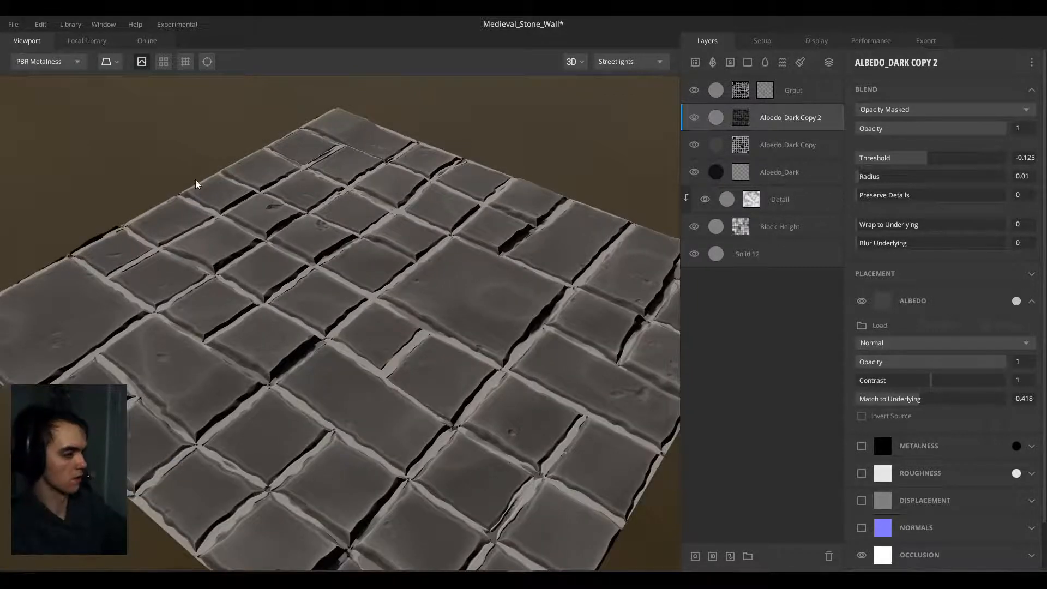
drag(364, 267, 70, 76)
scroll(327, 311, up, 4)
scroll(360, 302, down, 5)
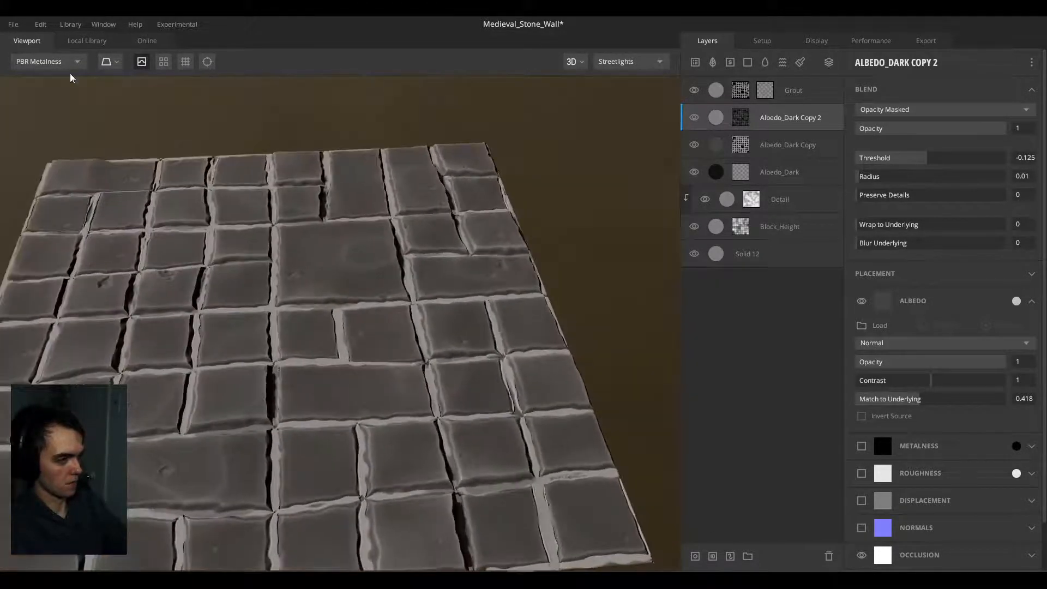
Step: Switch the preview mesh from the plane to a cylinder and frame its outer stone wall
click(106, 62)
mouse_move(103, 137)
click(182, 169)
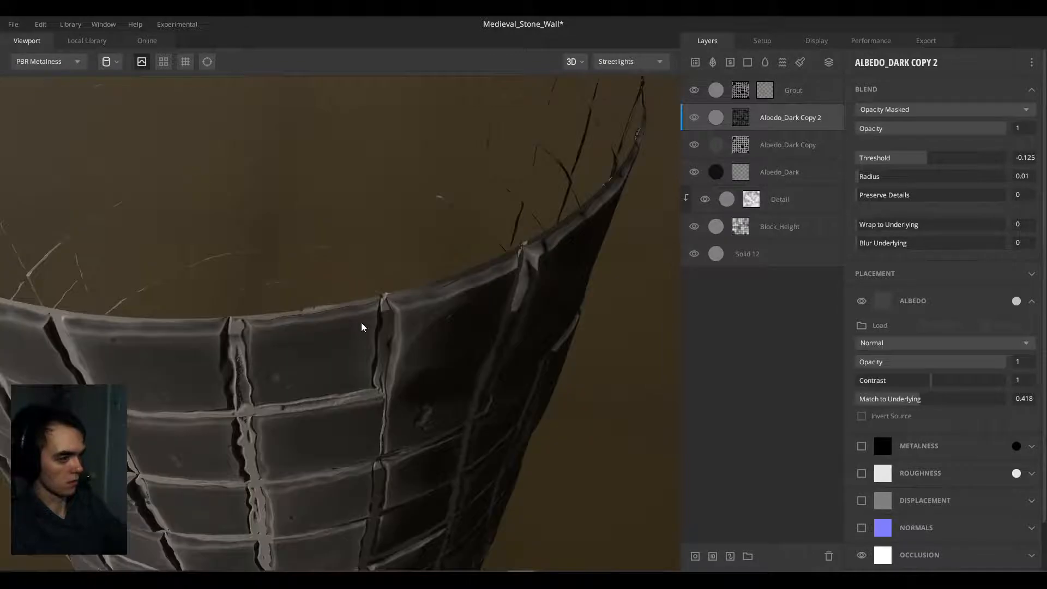
drag(360, 322, 258, 228)
scroll(358, 241, down, 5)
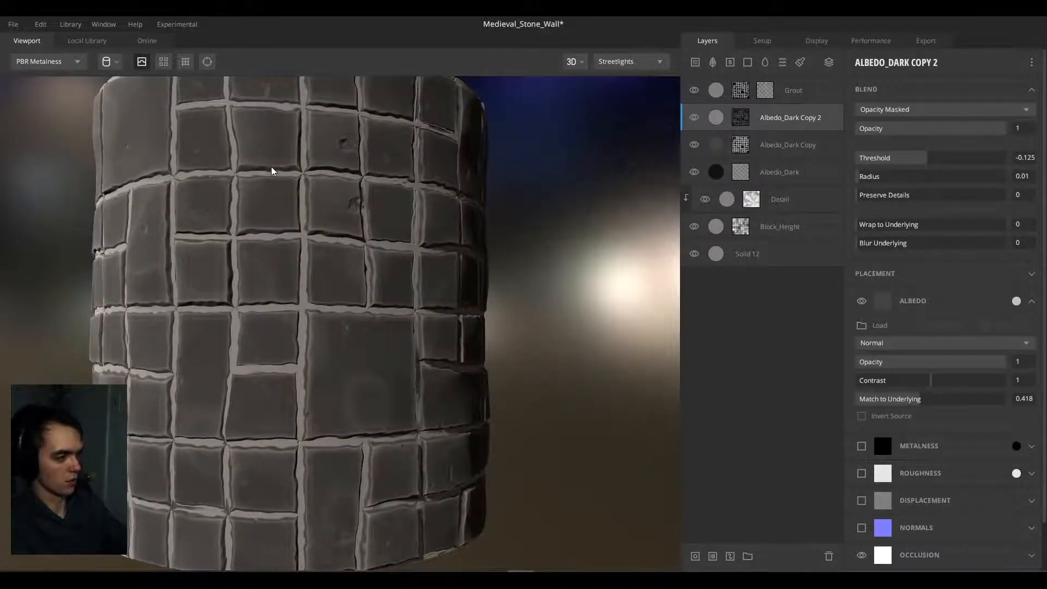
drag(271, 167, 285, 204)
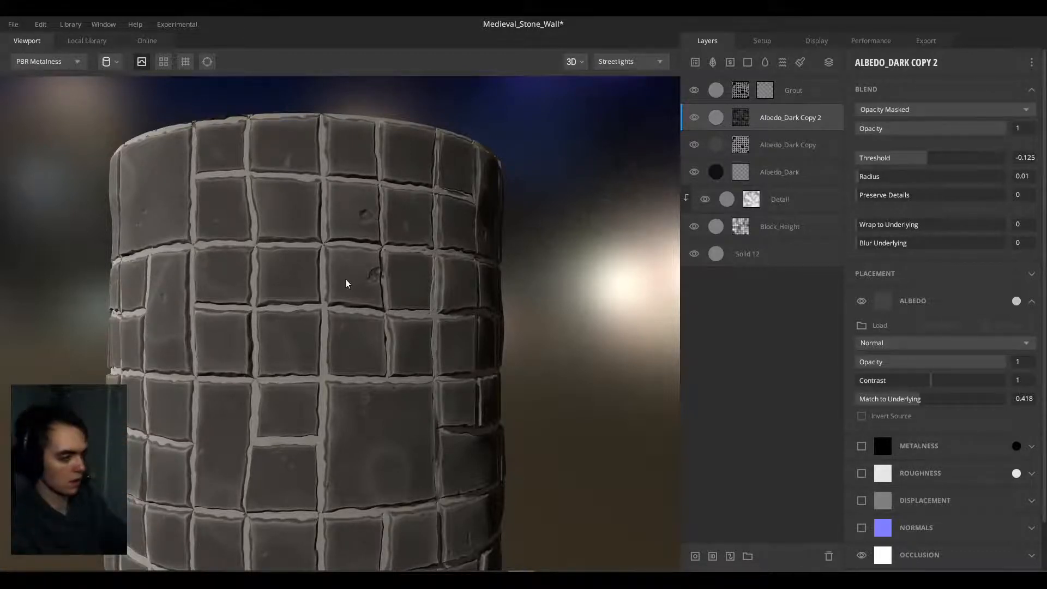
Step: Inspect the stones and grout around the cylinder at different distances, and bring up the Grout layer's settings
scroll(337, 292, up, 5)
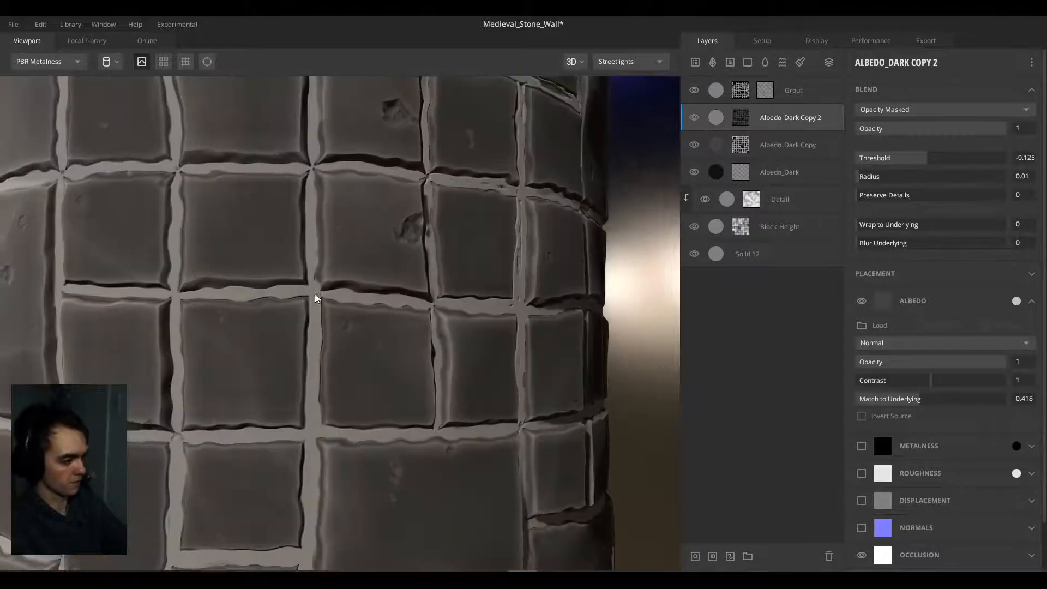
alt+drag(315, 293, 351, 292)
scroll(329, 293, down, 2)
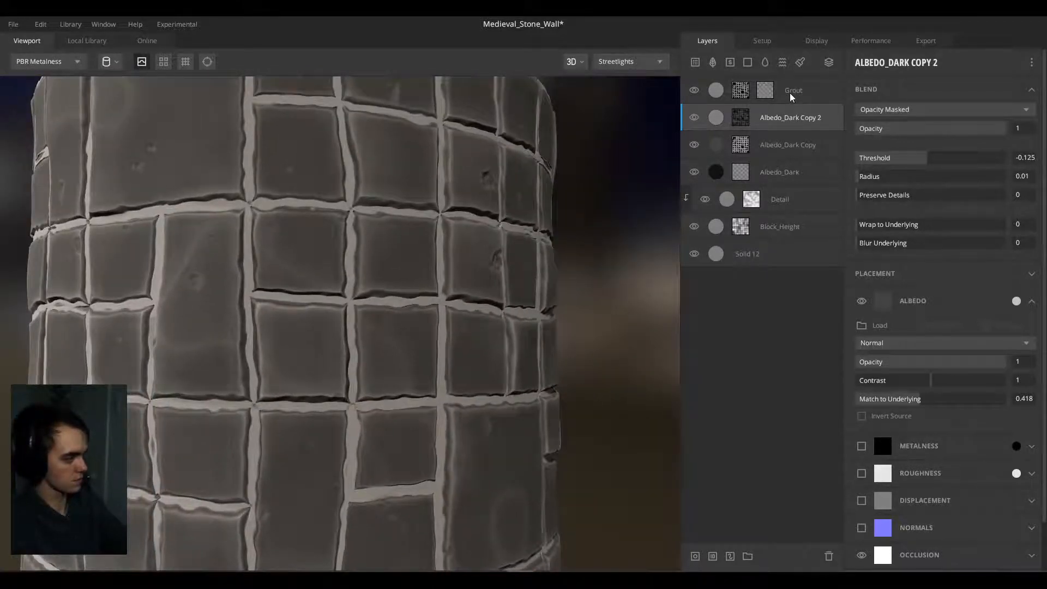
click(790, 96)
scroll(382, 289, down, 3)
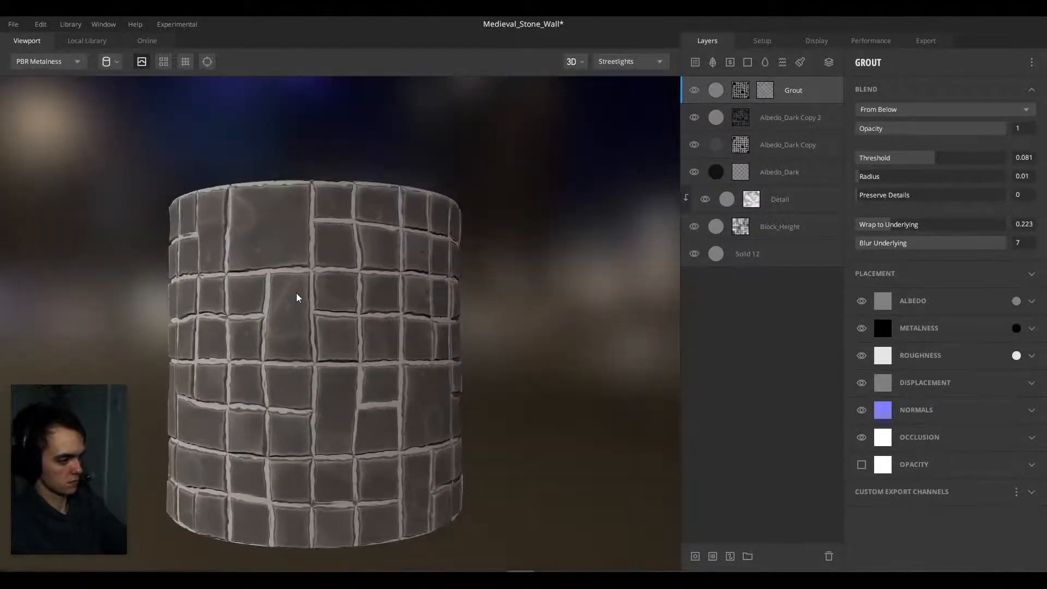
scroll(382, 294, up, 3)
alt+drag(381, 294, 273, 225)
scroll(350, 311, down, 2)
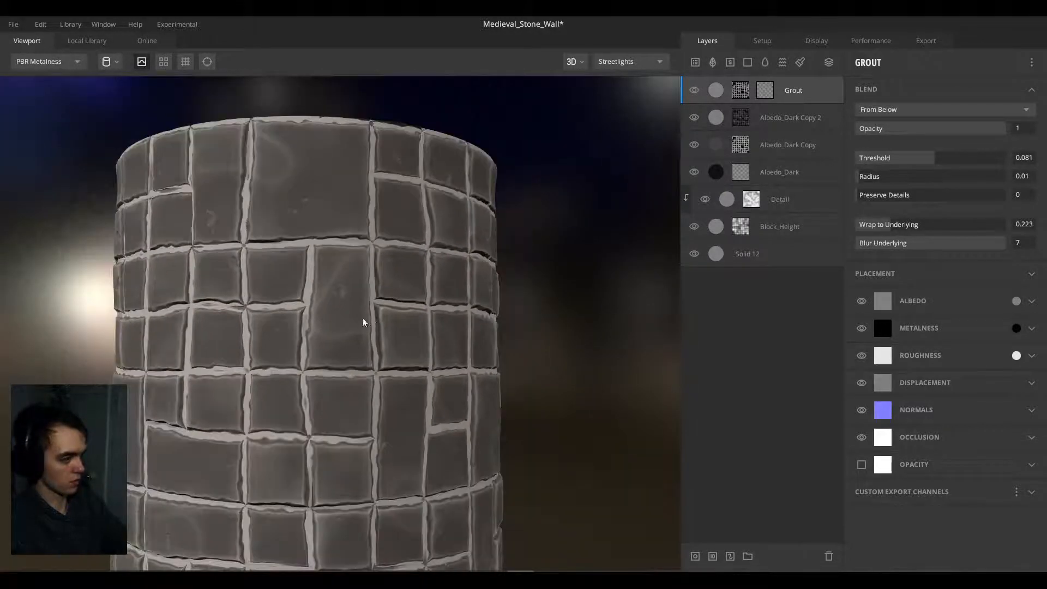
alt+drag(362, 321, 351, 289)
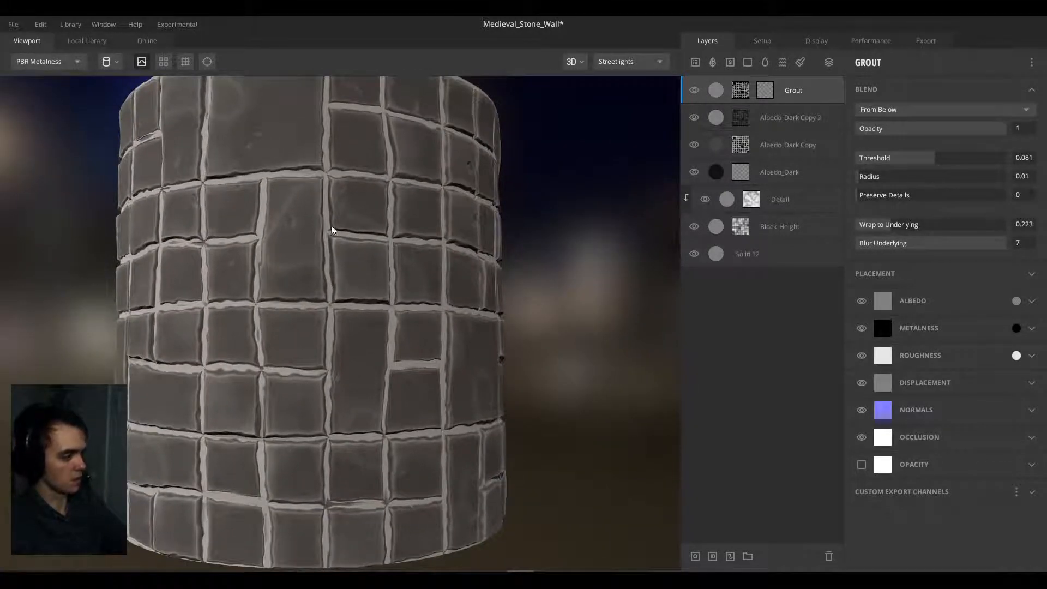
alt+drag(331, 229, 415, 256)
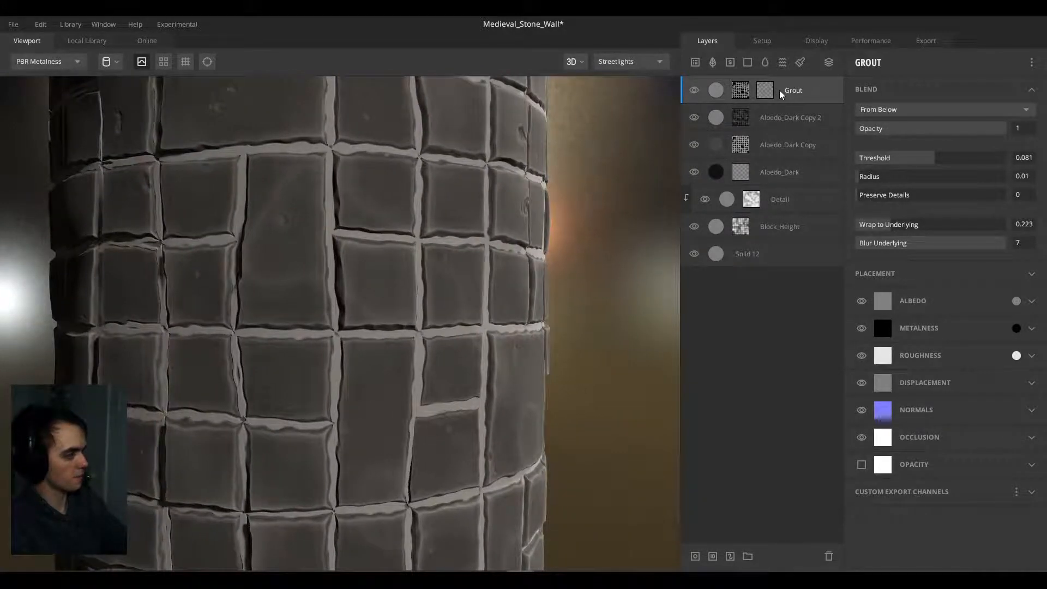
Step: Add a solid layer above Albedo_Dark Copy 2, give it a mask stack and browse the noise sources for it
click(782, 117)
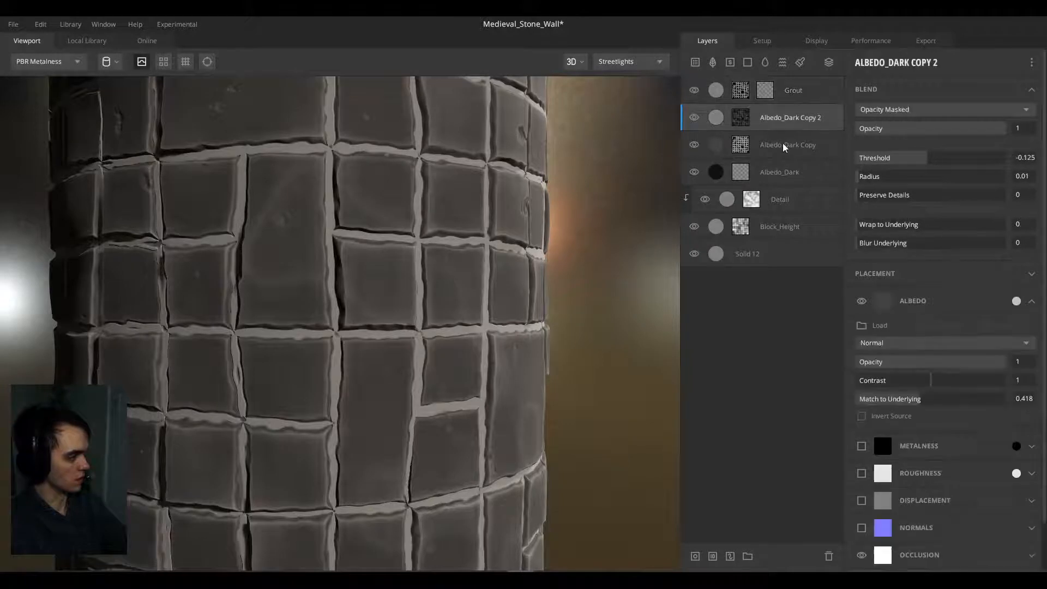
click(745, 62)
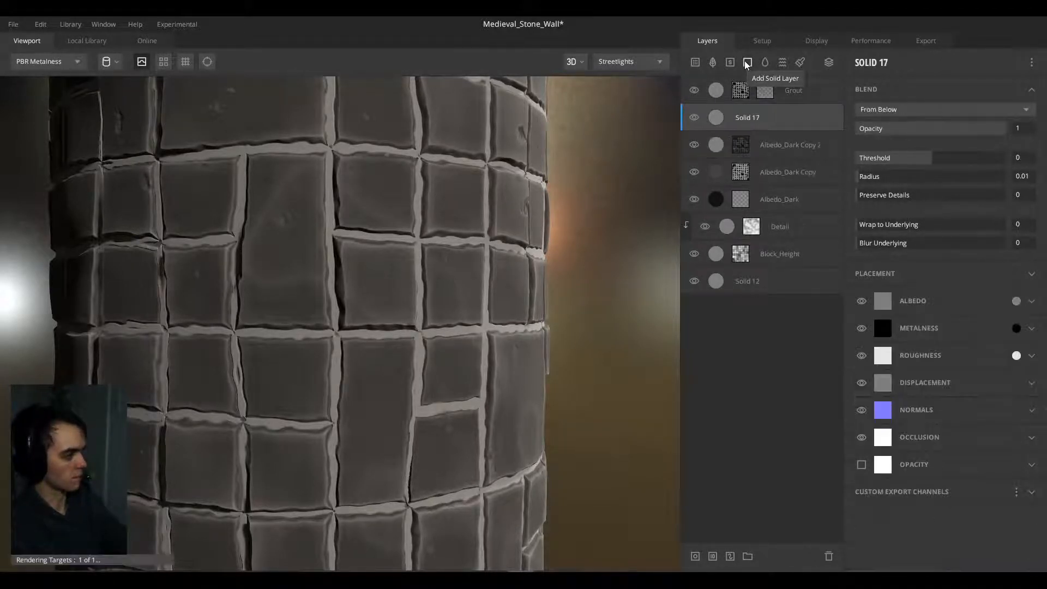
right_click(745, 118)
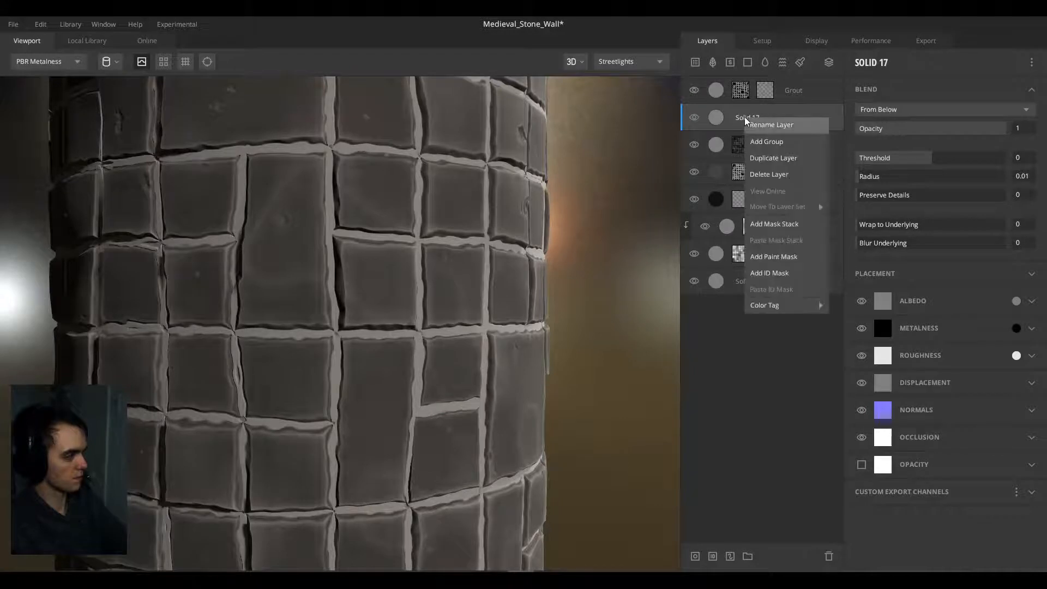
click(777, 229)
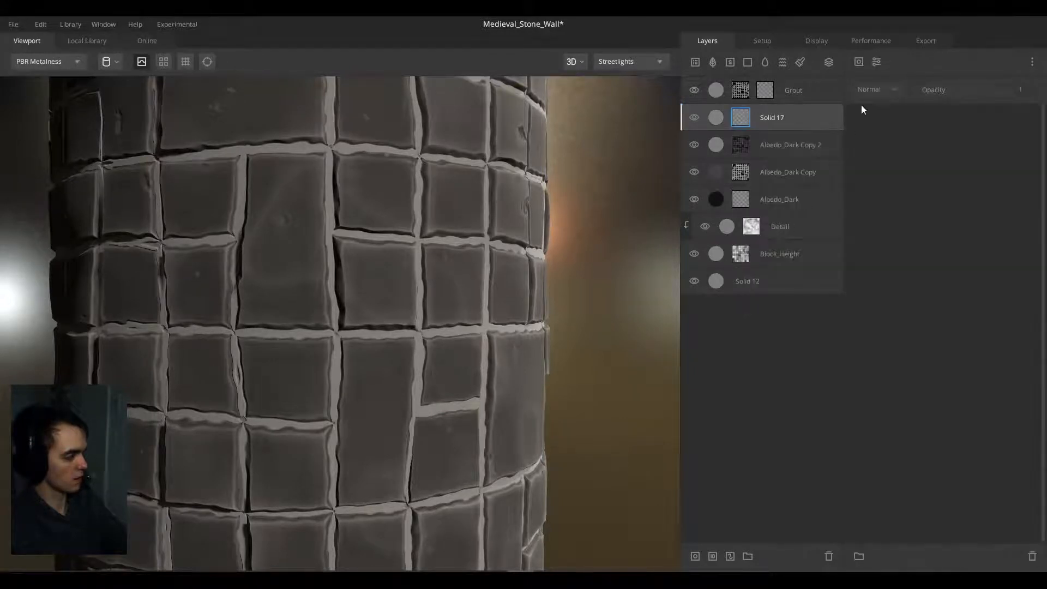
click(860, 66)
mouse_move(869, 106)
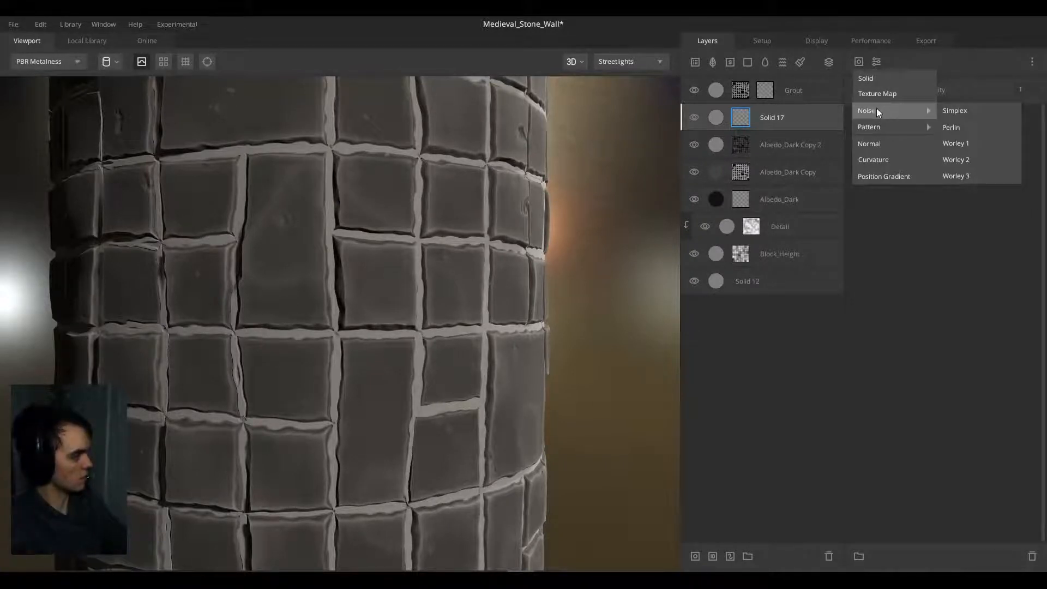
Step: Turn off the new solid layer's metalness, roughness, displacement, normals and occlusion channels, keeping only albedo
click(801, 120)
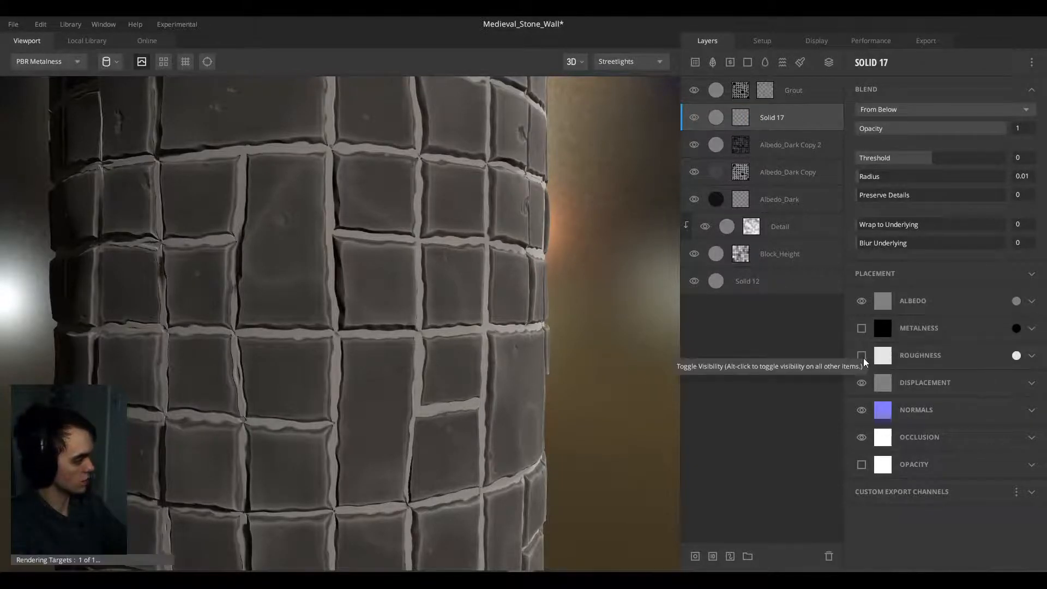
click(861, 382)
click(862, 409)
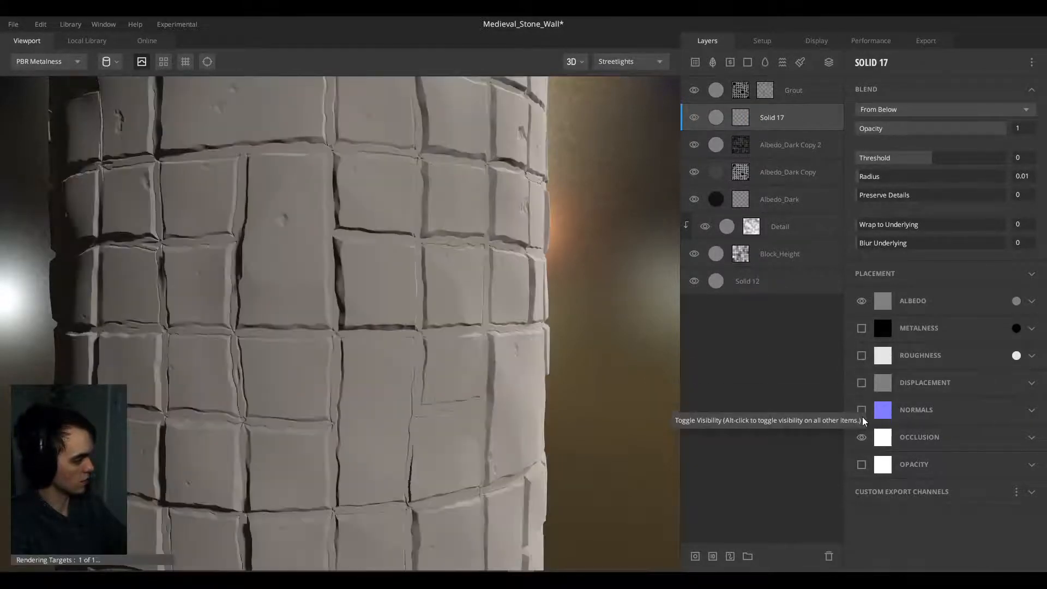
click(862, 437)
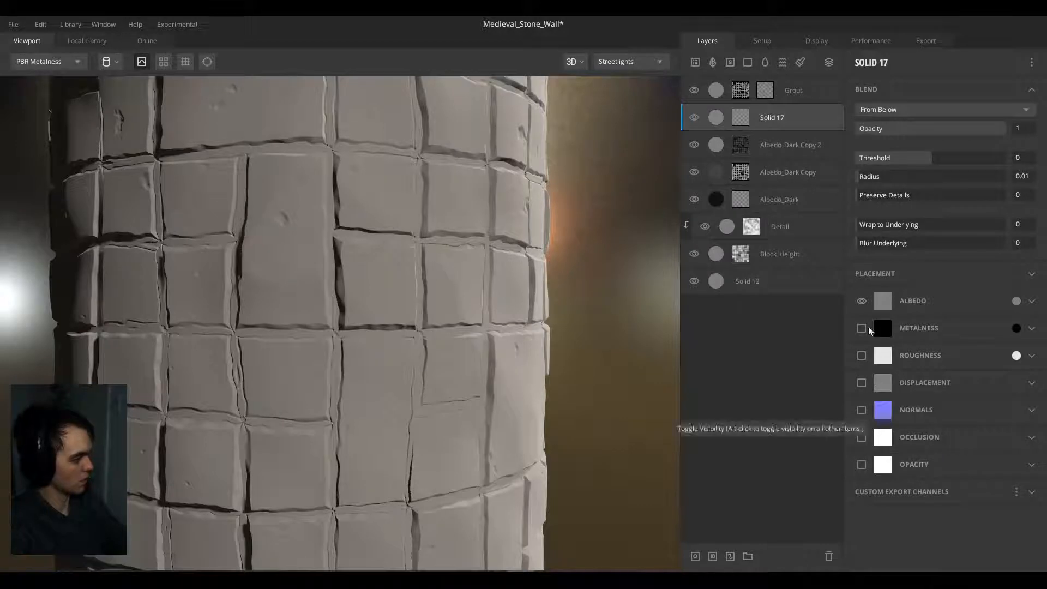
Step: Add a Simplex noise to Solid 17's mask stack and raise its amplitude to 6.719
click(740, 117)
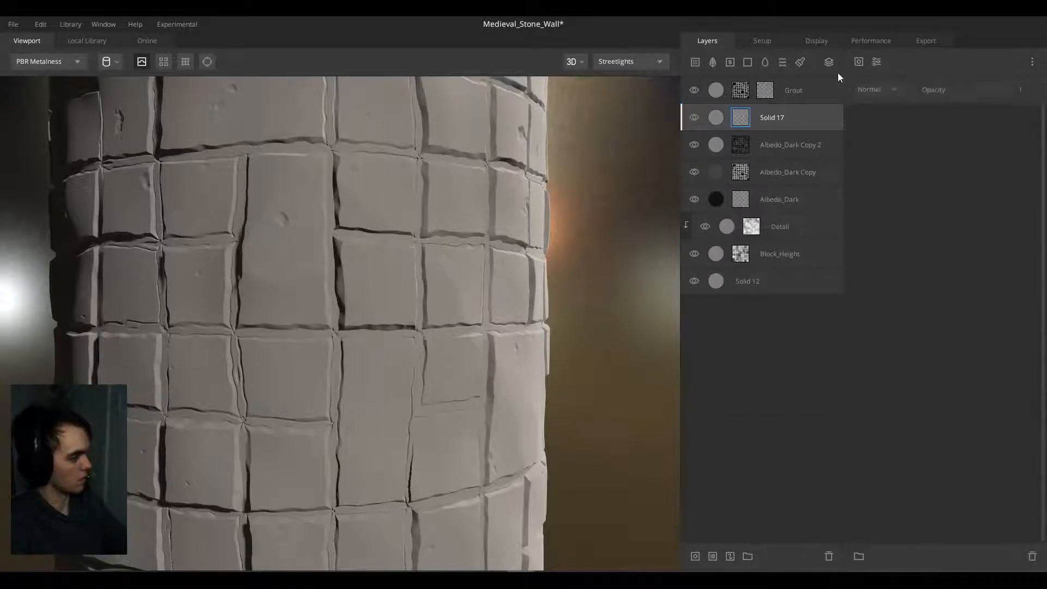
click(858, 62)
mouse_move(869, 109)
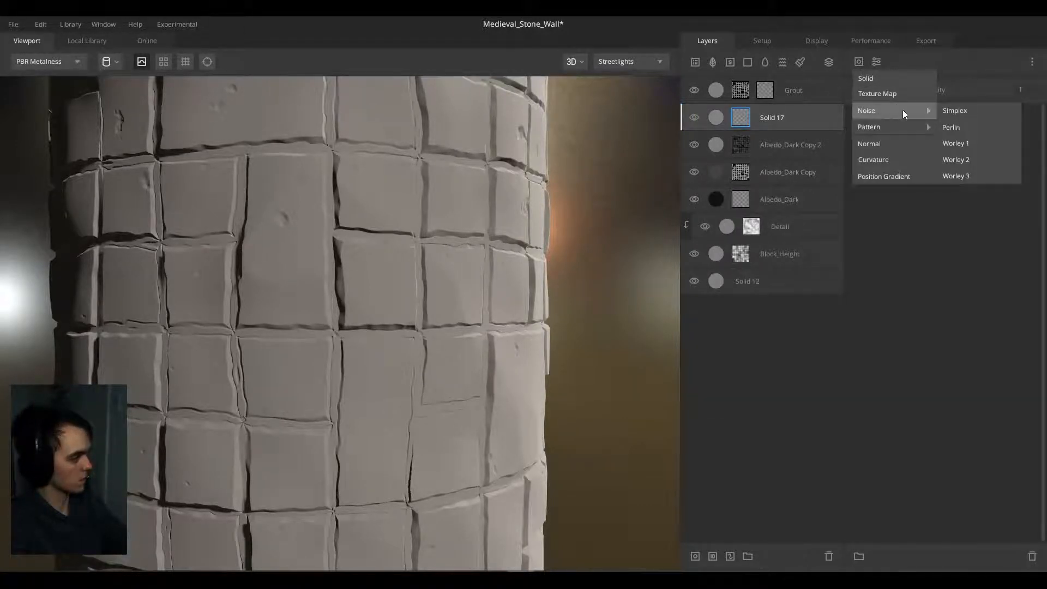
click(947, 111)
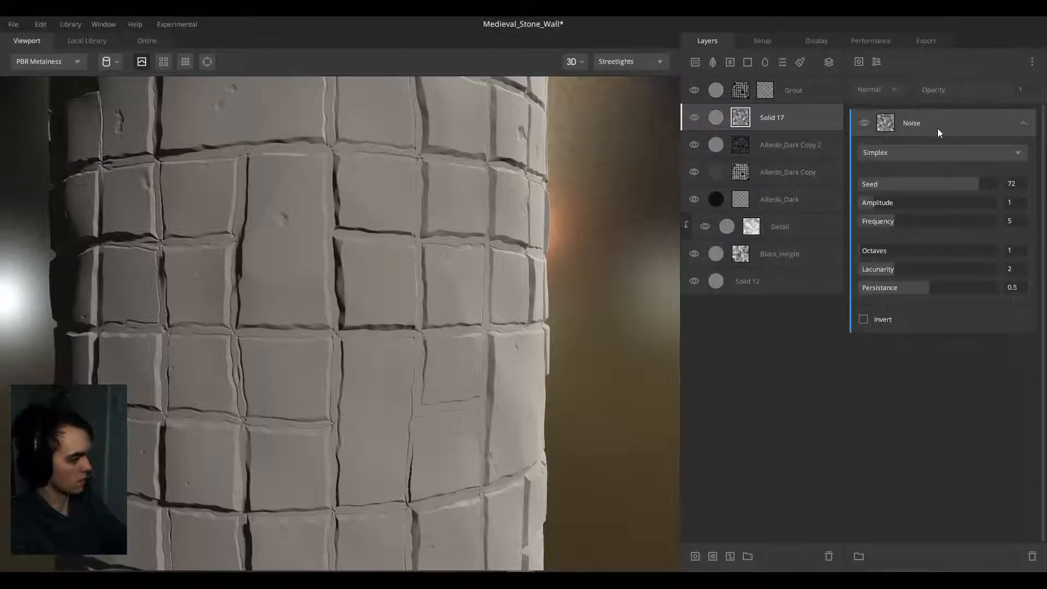
scroll(371, 283, down, 5)
drag(296, 291, 324, 294)
scroll(321, 300, up, 4)
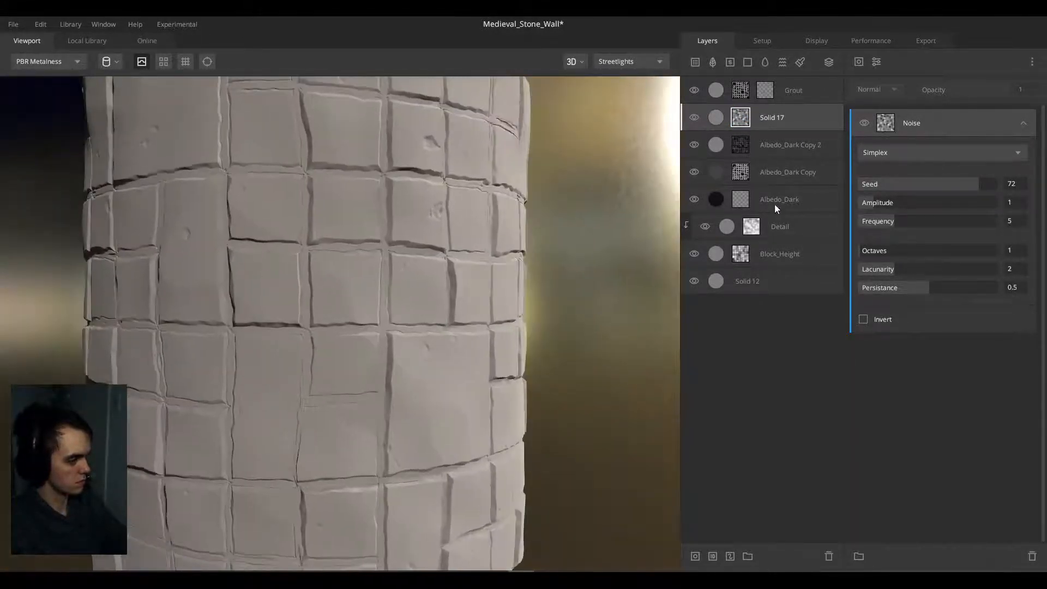
drag(875, 207, 951, 205)
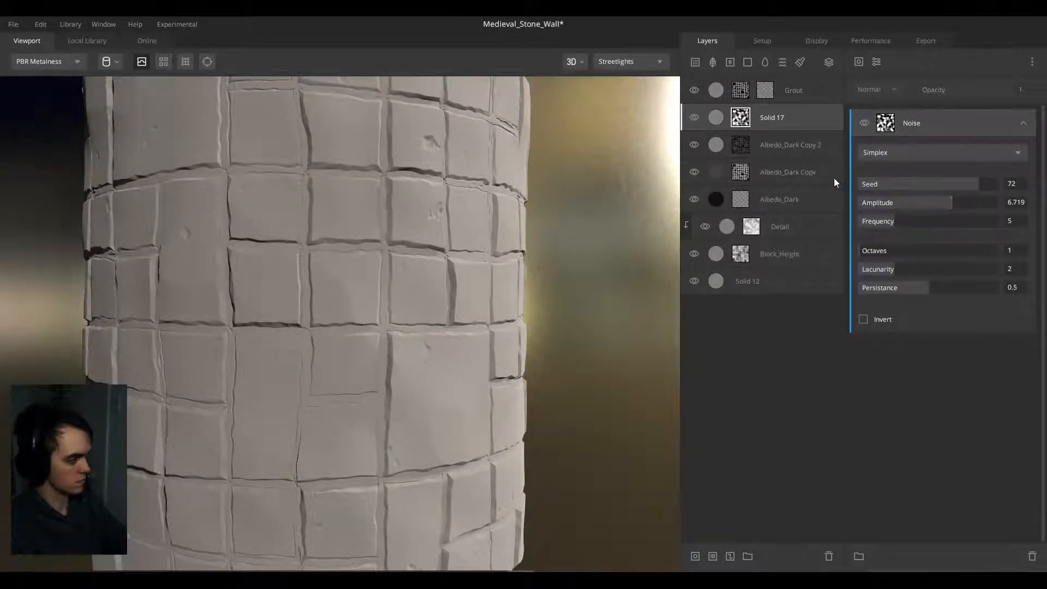
Step: Set Solid 17's albedo Match to Underlying to 0.476 and check the stones up close
click(774, 124)
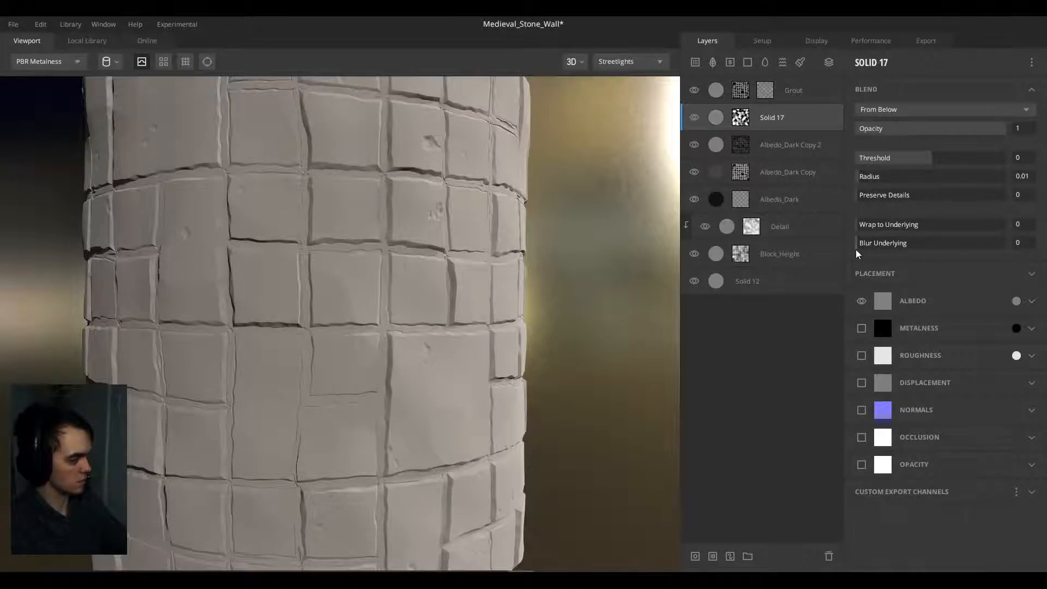
click(1032, 302)
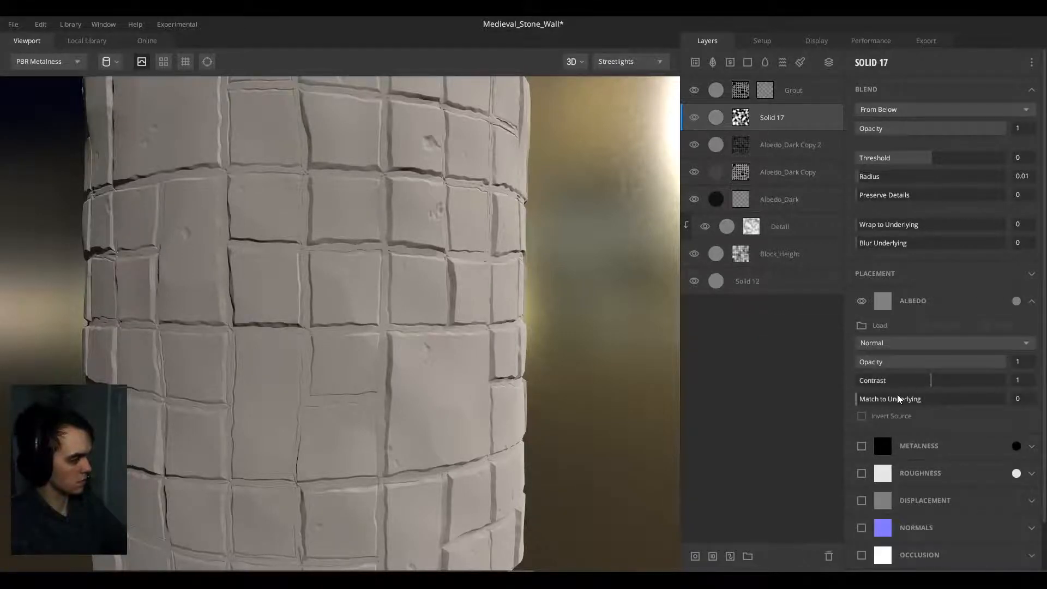
drag(898, 395, 924, 379)
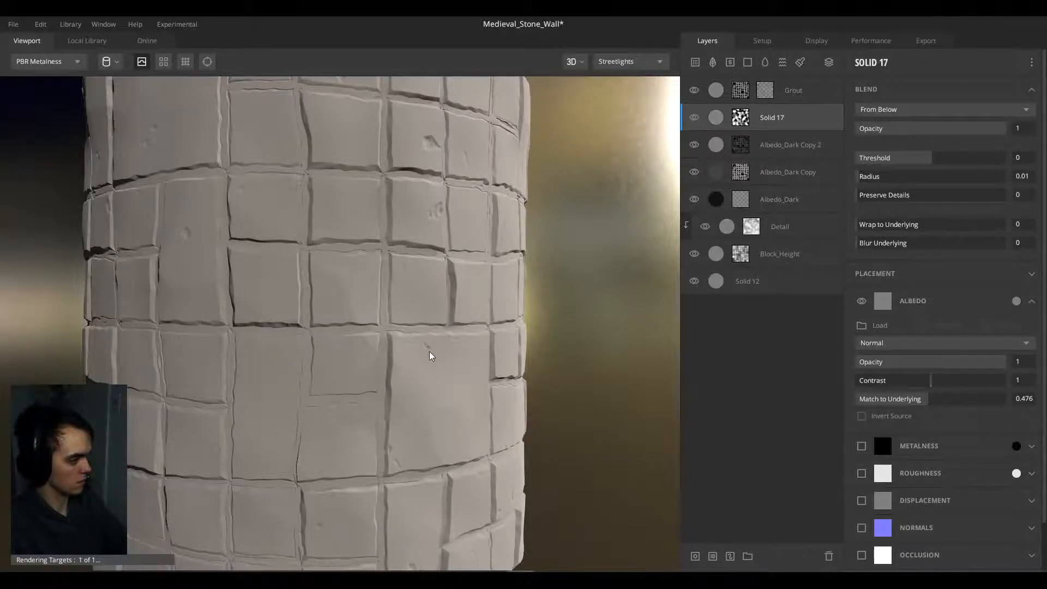
scroll(424, 352, down, 4)
drag(417, 352, 337, 339)
scroll(337, 338, up, 4)
scroll(354, 334, up, 2)
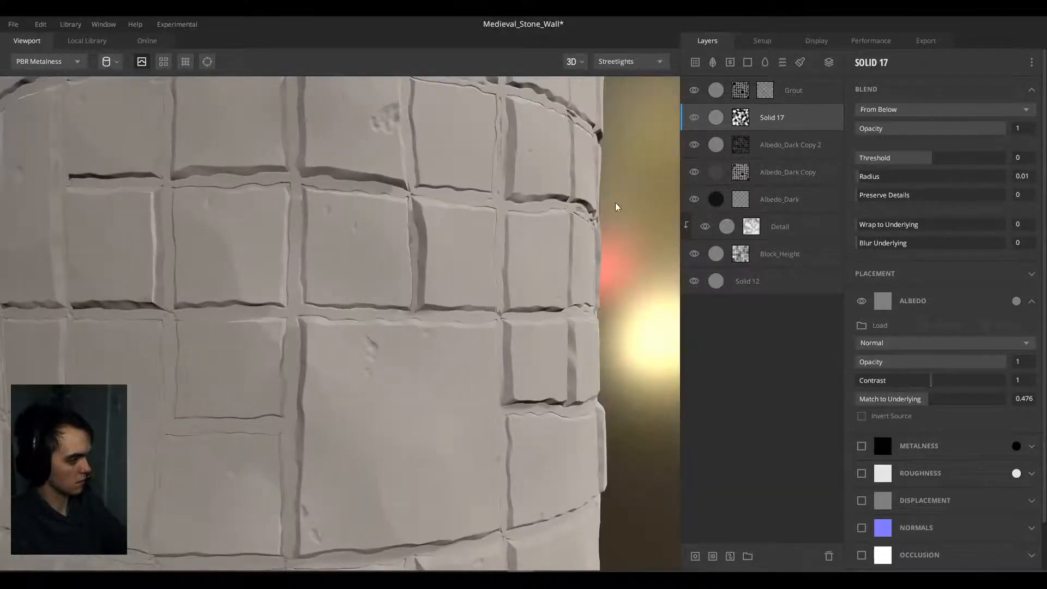
Step: Try clipping Solid 17 to the layer beneath it and release the clip again
alt+click(784, 119)
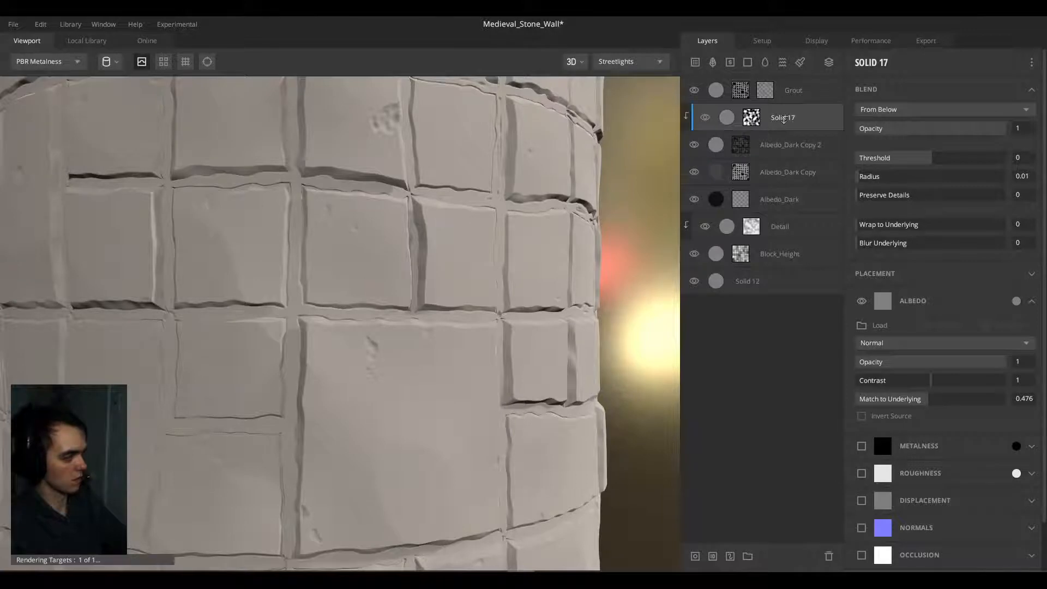
alt+click(780, 115)
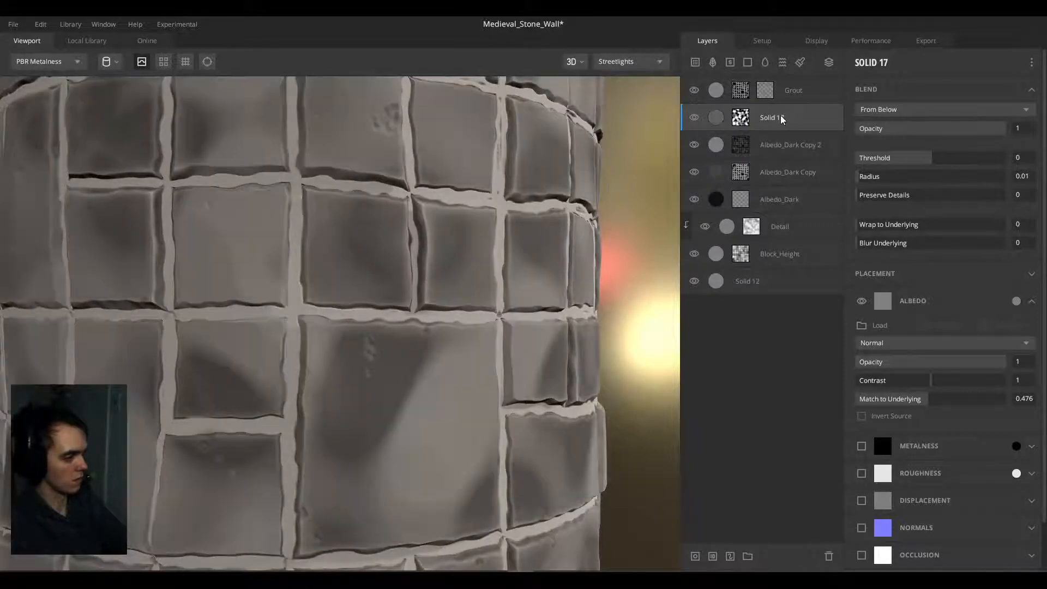
mouse_move(775, 119)
mouse_down()
mouse_move(764, 155)
mouse_move(770, 106)
mouse_up()
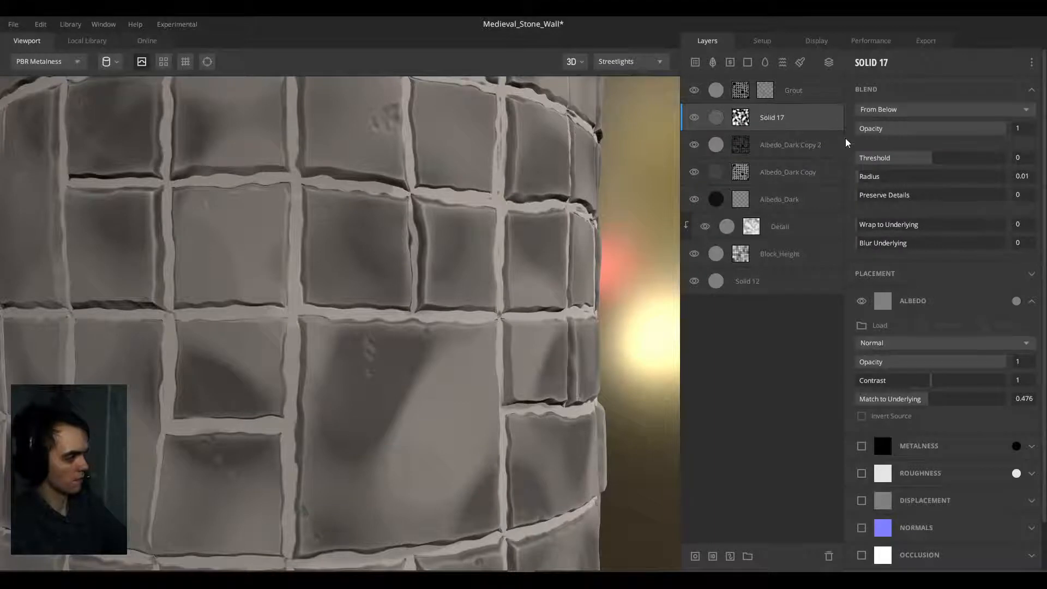
Step: Set Solid 17's blend mode to From Above and its albedo Match to Underlying to 0
click(892, 112)
click(892, 162)
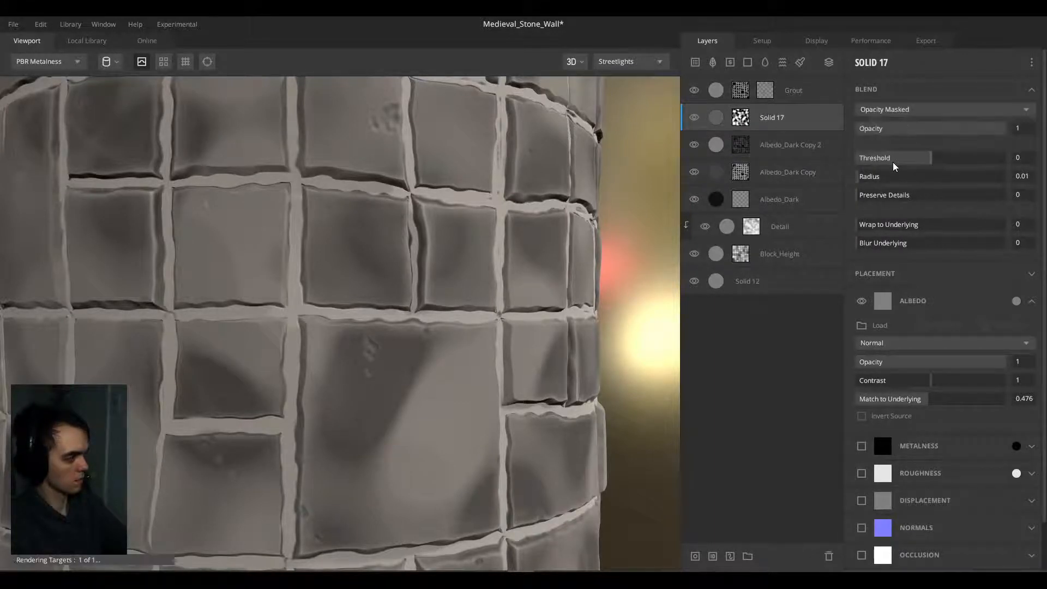
click(900, 113)
click(891, 123)
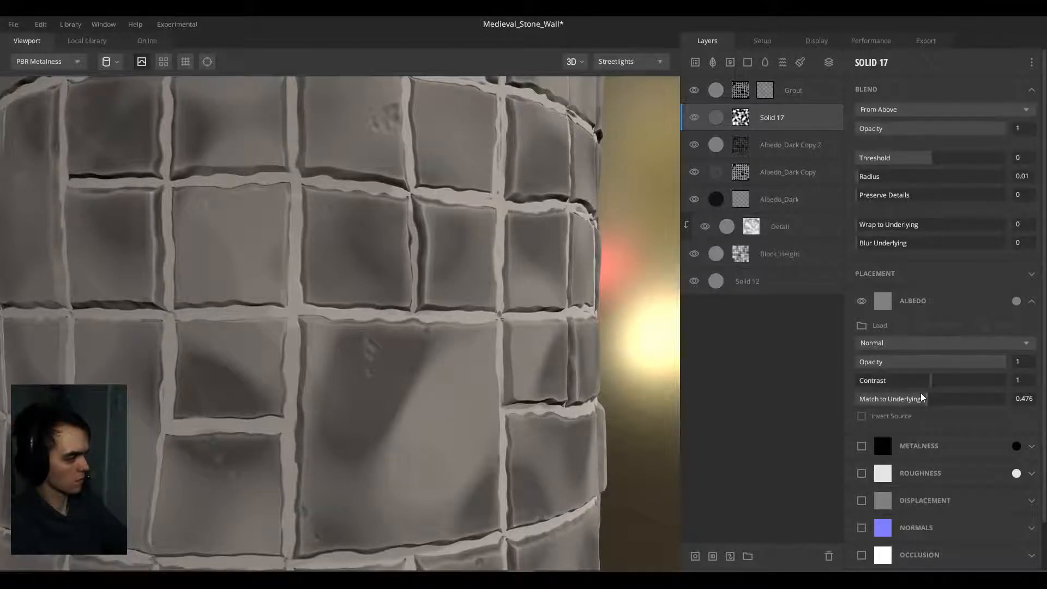
drag(867, 399, 818, 390)
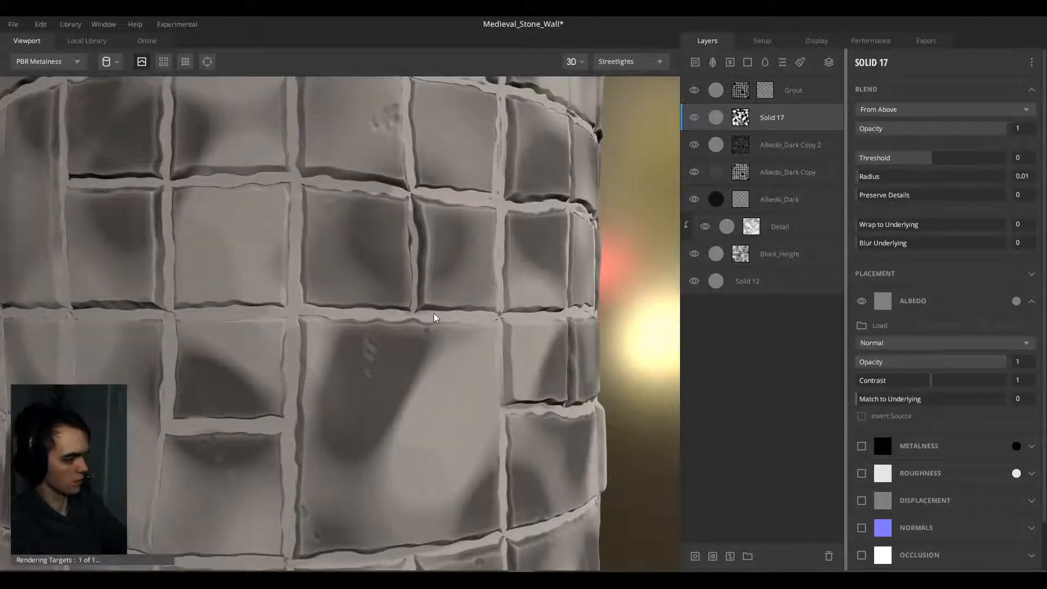
Step: Switch the preview mesh from the cylinder back to the plane and frame the whole stone surface at an angle
alt+right_drag(434, 313, 162, 115)
click(77, 60)
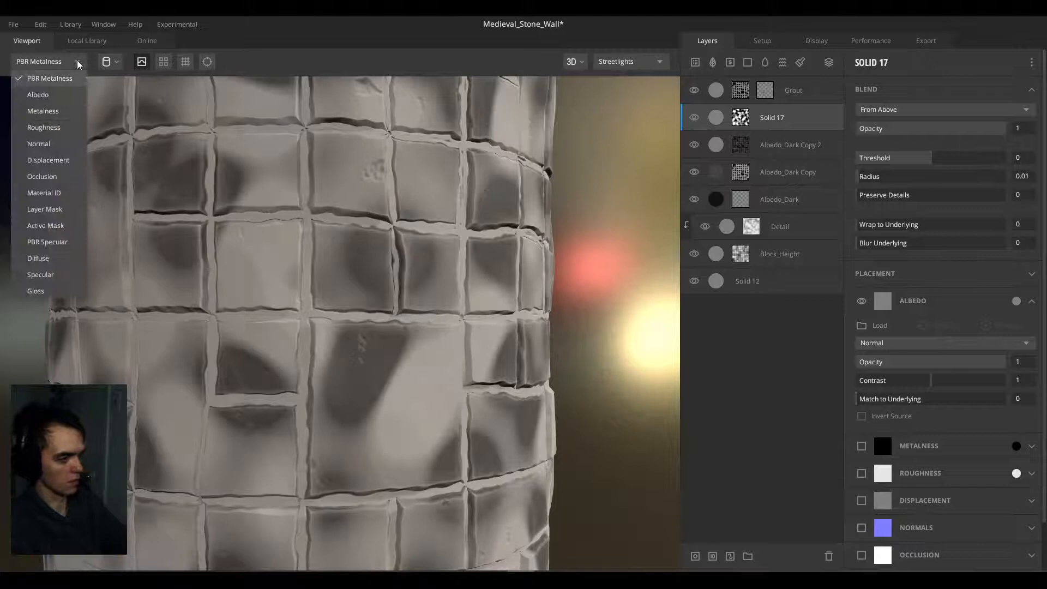
click(43, 79)
click(109, 62)
click(129, 120)
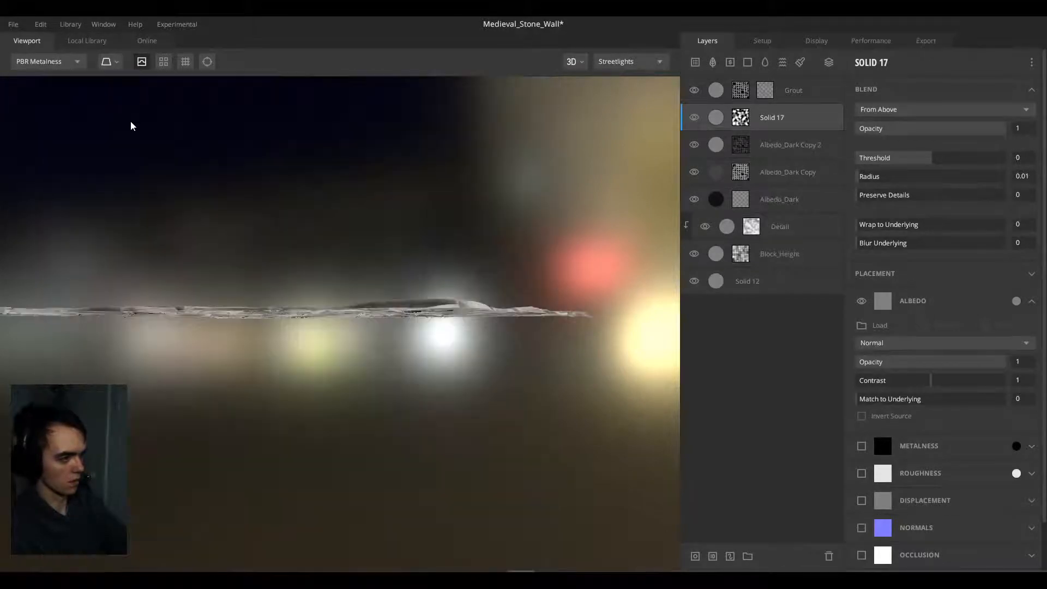
alt+right_drag(236, 410, 247, 339)
alt+drag(247, 339, 362, 344)
alt+middle_drag(362, 343, 446, 289)
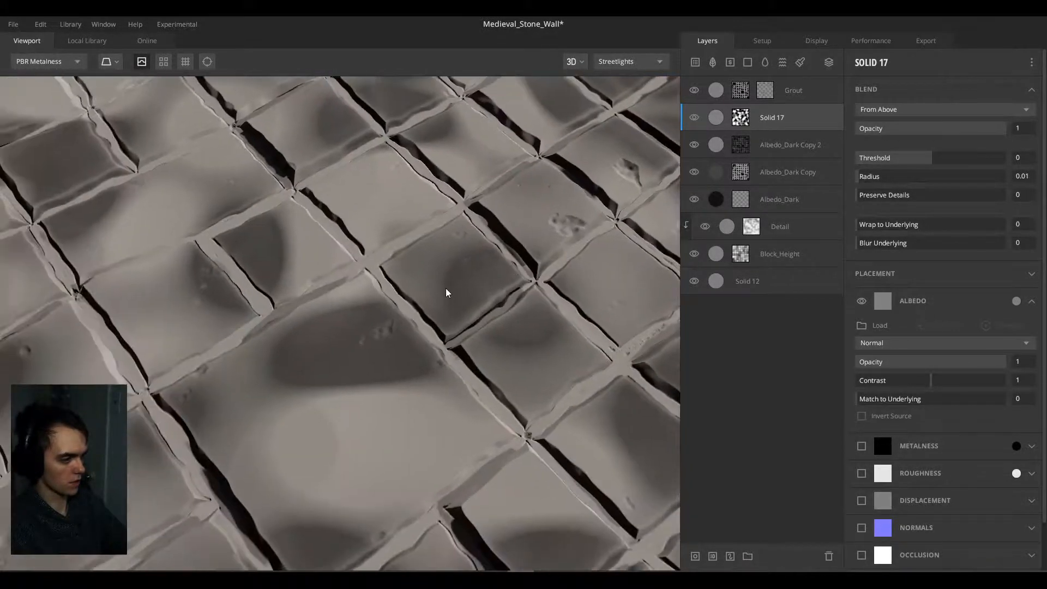
alt+right_drag(446, 289, 399, 309)
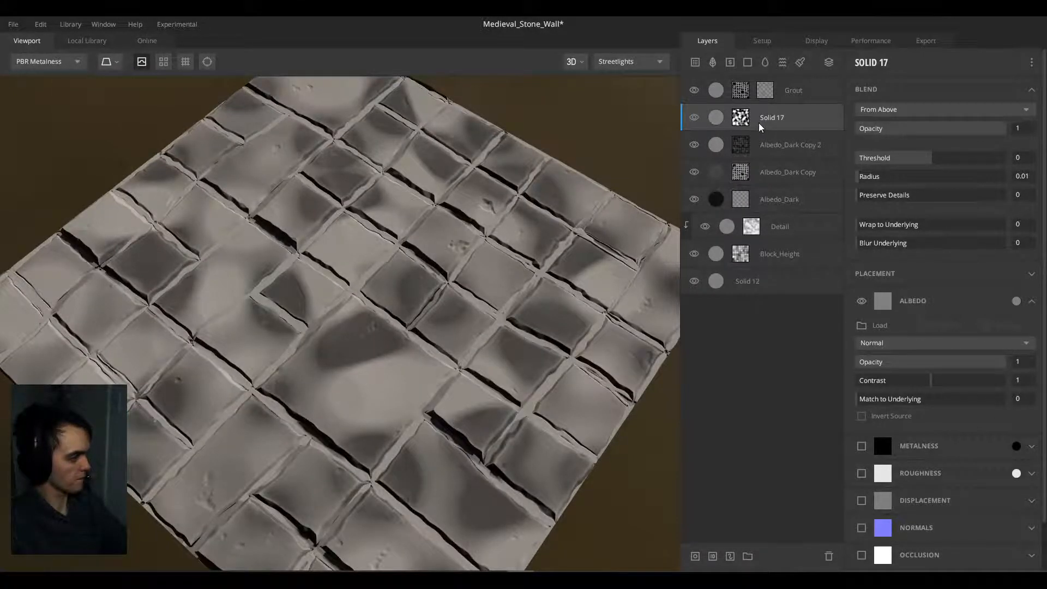
Step: Set the Solid 17 mask noise to 2 octaves, lacunarity 1.856 and persistence 0.158
click(740, 117)
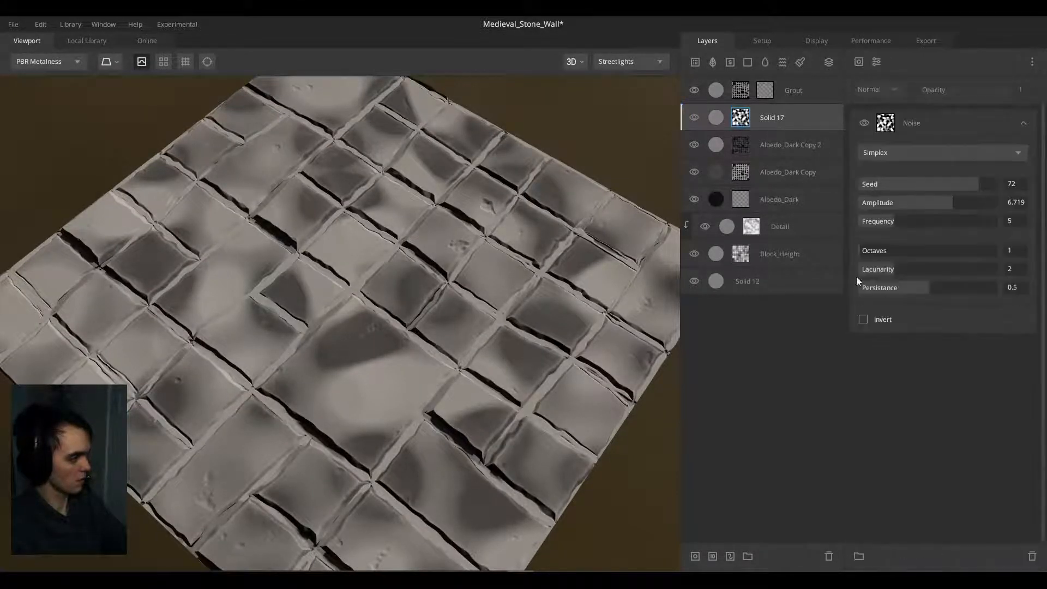
drag(881, 254, 888, 276)
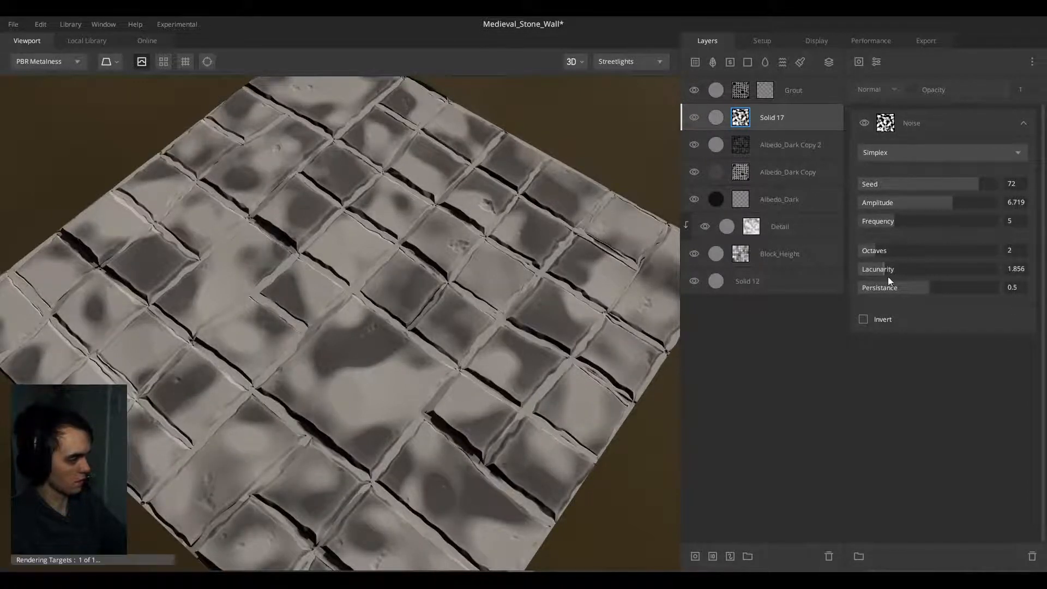
click(881, 288)
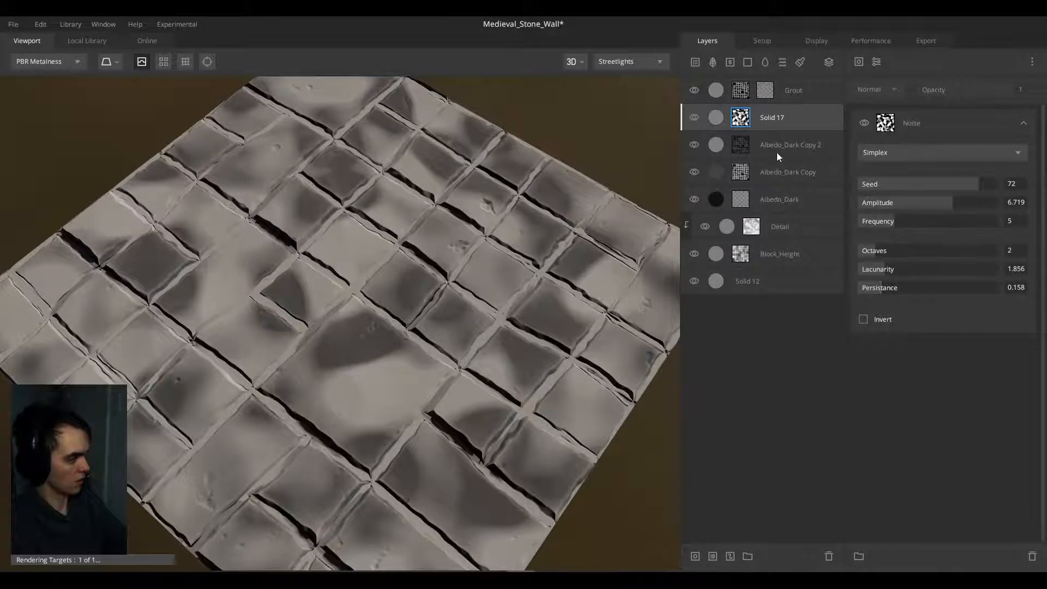
Step: Set Solid 17's albedo Match to Underlying to 0.821 and its albedo colour to the warm brown-grey 74695A
click(774, 120)
drag(890, 396, 978, 394)
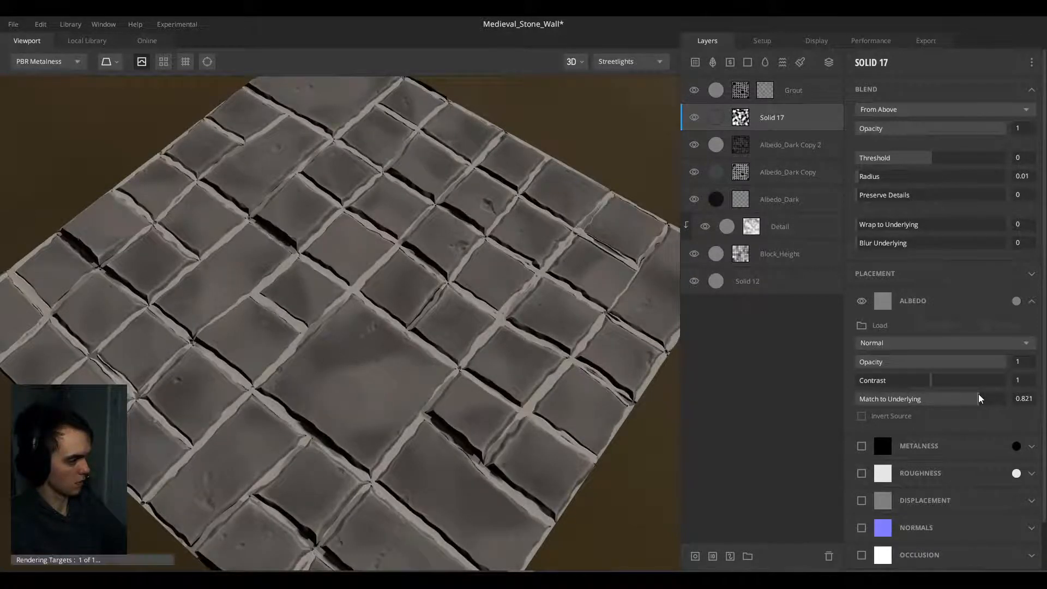
click(1014, 301)
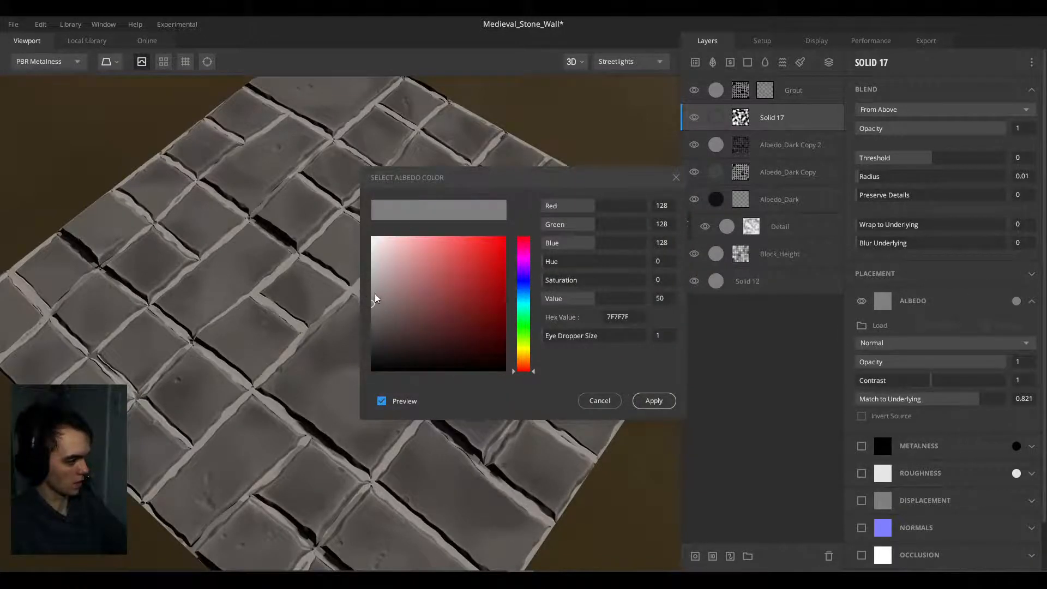
click(528, 357)
mouse_move(416, 311)
mouse_down()
mouse_move(416, 323)
mouse_move(401, 309)
mouse_up()
click(652, 396)
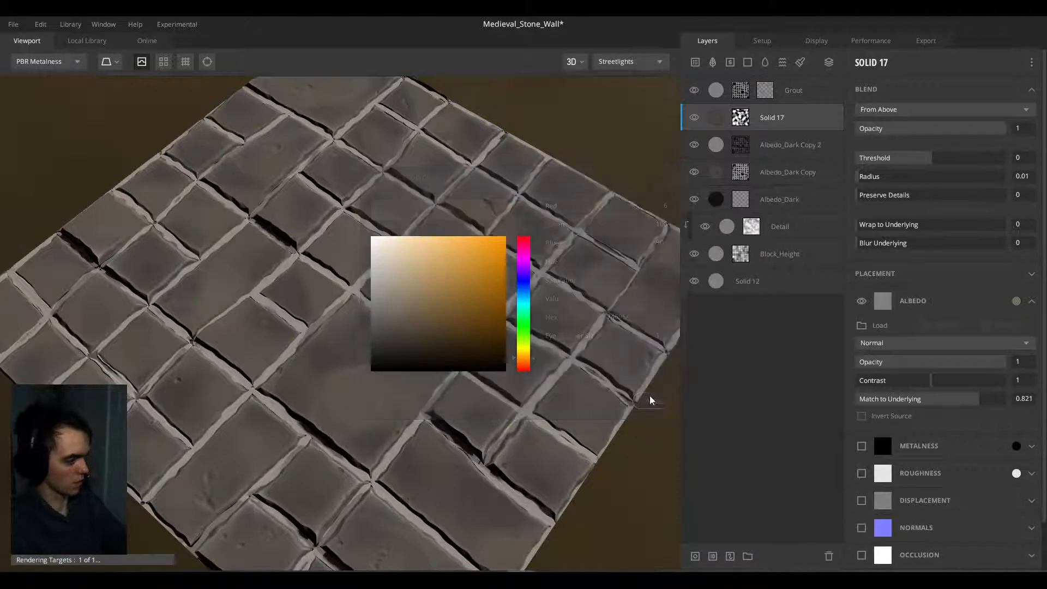
Step: Darken Solid 17's albedo colour to a deep brown around 30291F and set Match to Underlying to 0.868
alt+drag(528, 359, 461, 325)
alt+drag(591, 340, 551, 355)
click(1012, 303)
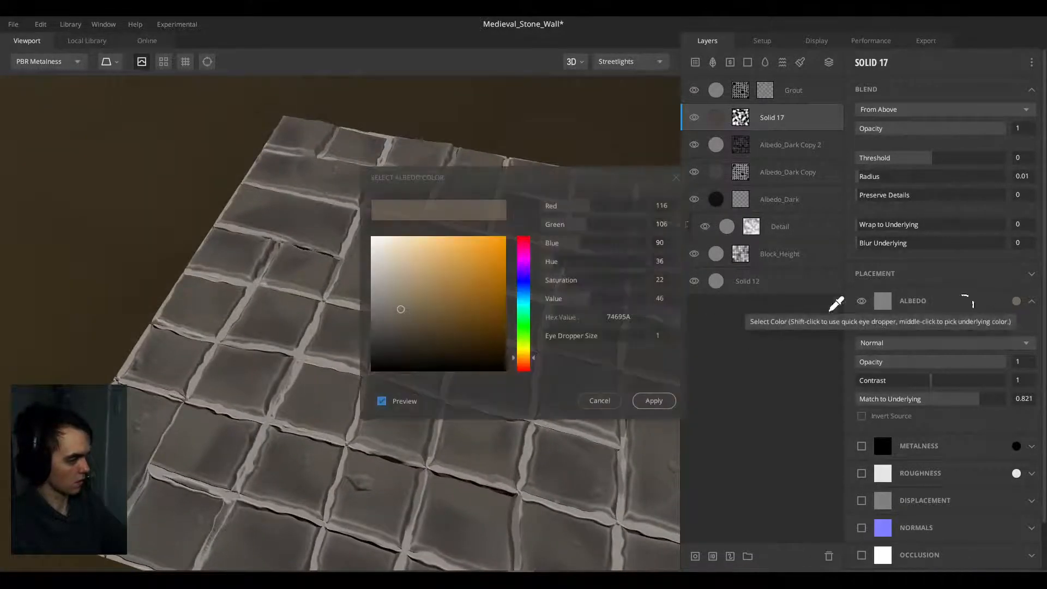
mouse_move(409, 326)
mouse_down()
mouse_move(388, 330)
mouse_move(377, 316)
mouse_move(384, 307)
mouse_move(404, 338)
mouse_move(425, 345)
mouse_up()
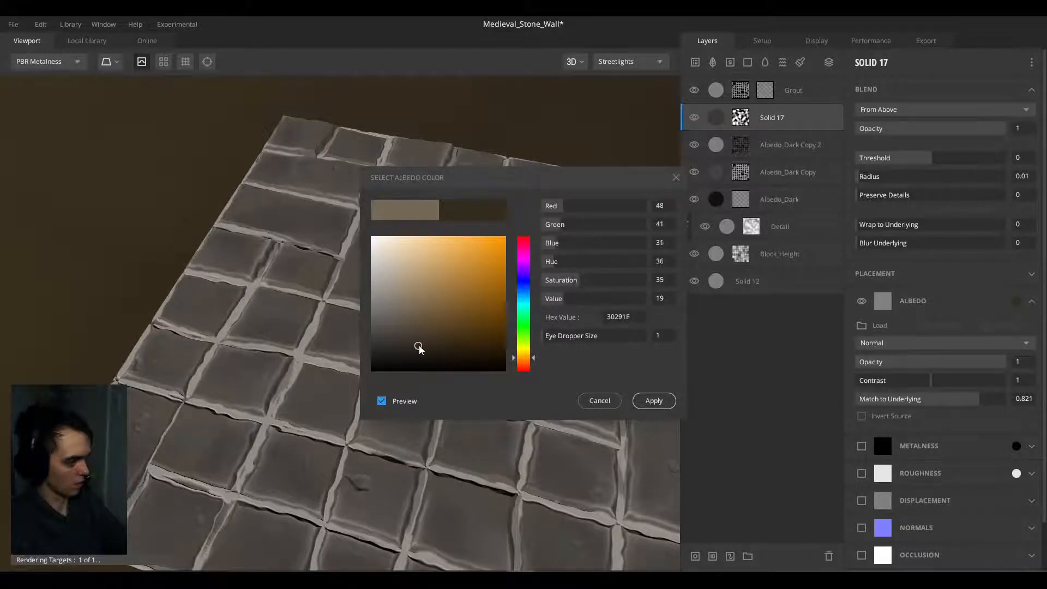
click(654, 401)
drag(354, 374, 425, 364)
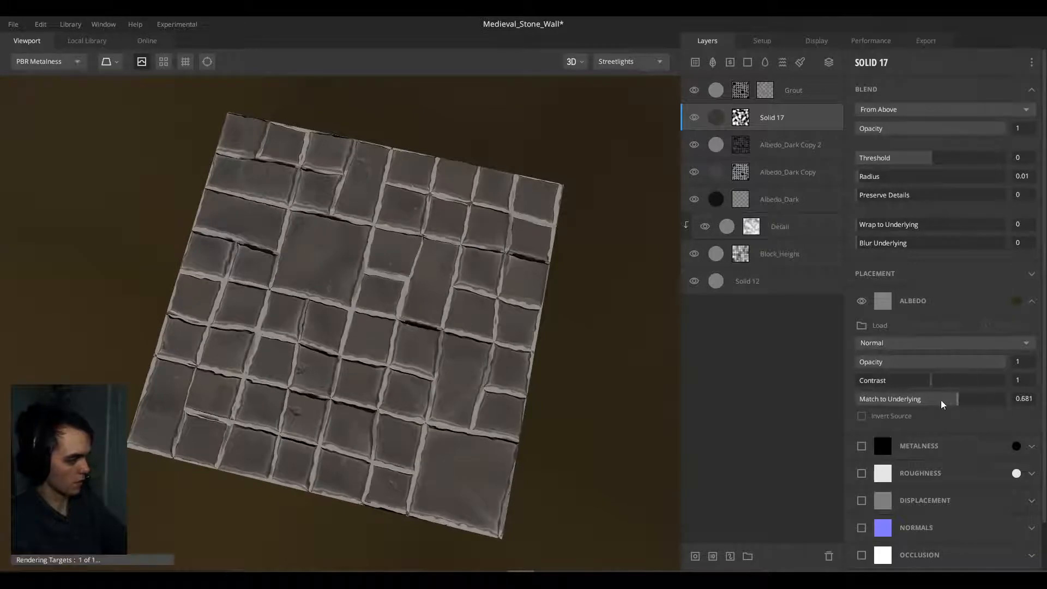
drag(900, 400, 986, 398)
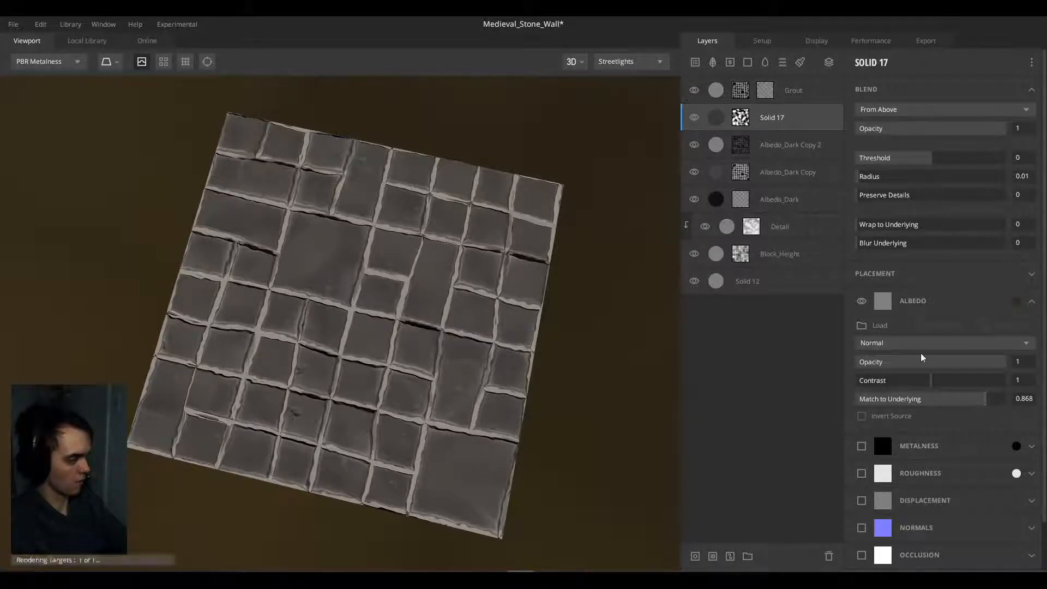
Step: Duplicate the noise in Solid 17's mask stack and give the copy 1 octave, lacunarity 1.5 and seed -77
click(743, 119)
click(936, 123)
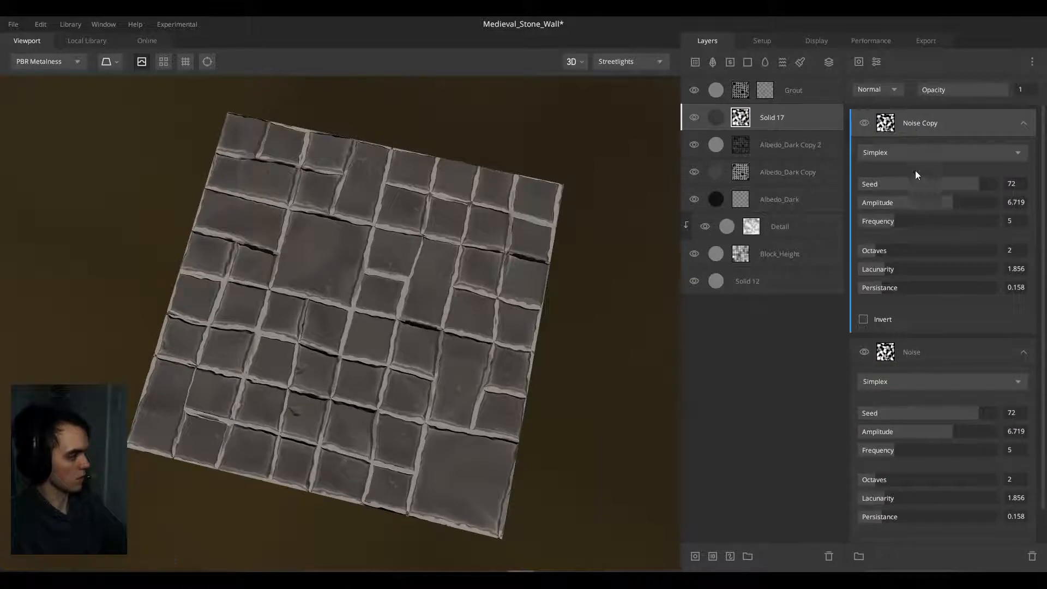
click(862, 255)
click(868, 268)
click(895, 149)
click(896, 150)
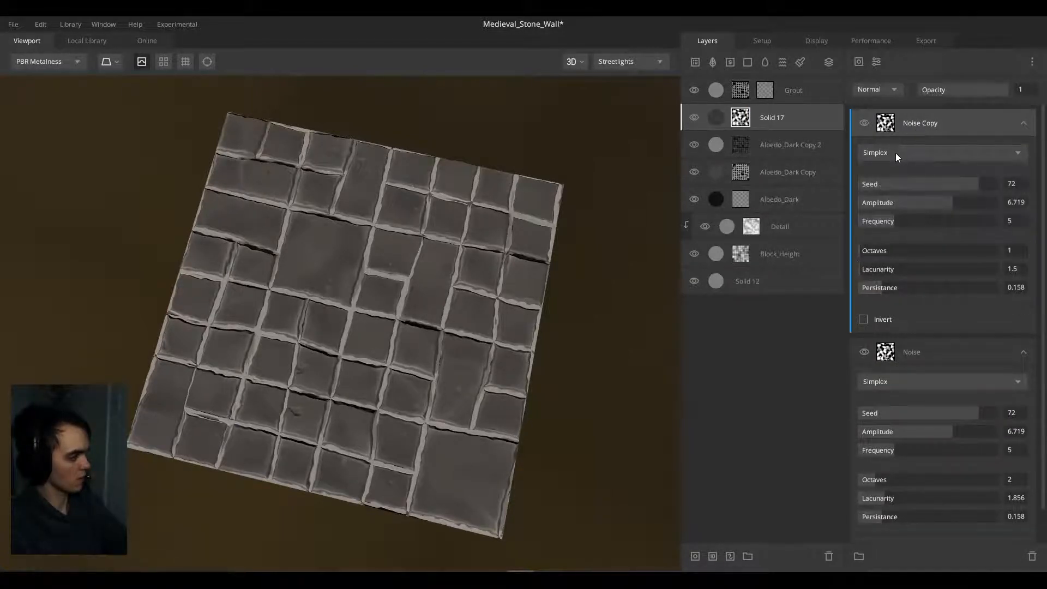
click(875, 189)
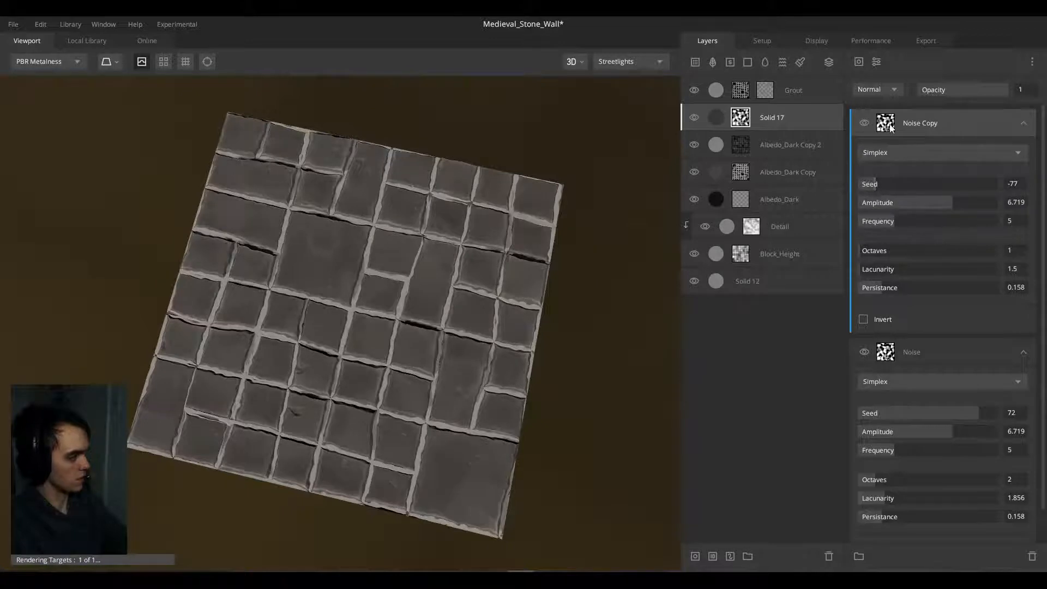
Step: Set the duplicated noise's blend mode to Subtract and check the colour variation across the stones
click(883, 88)
click(875, 137)
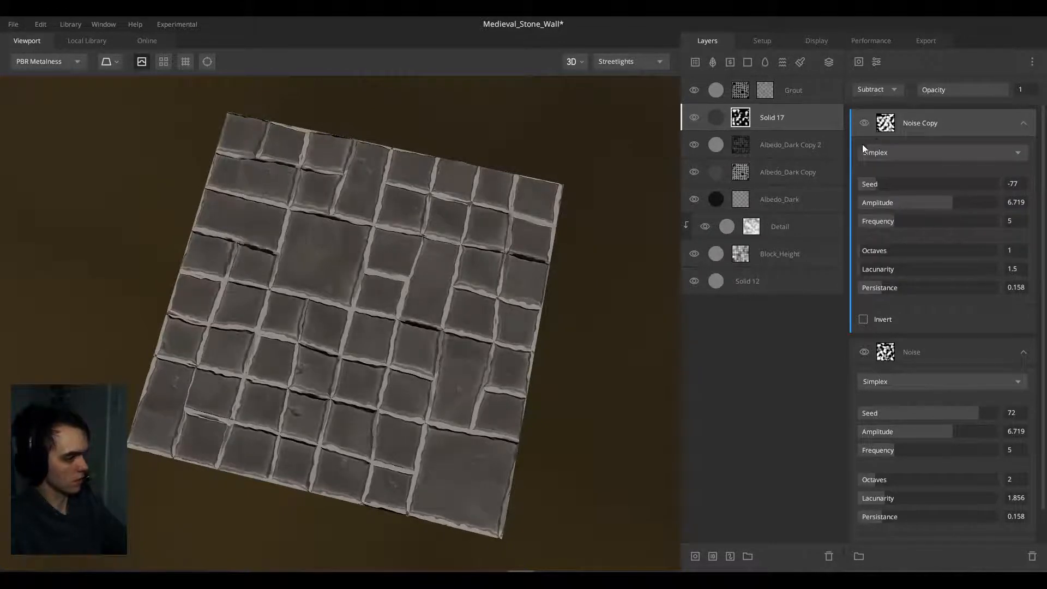
drag(436, 306, 471, 248)
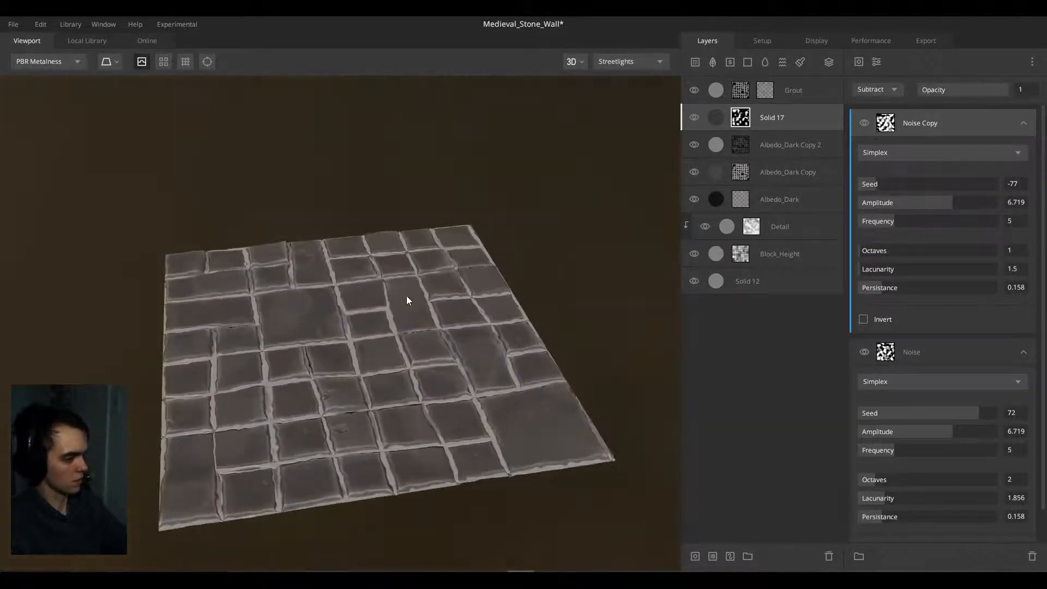
scroll(406, 296, up, 3)
drag(407, 297, 469, 333)
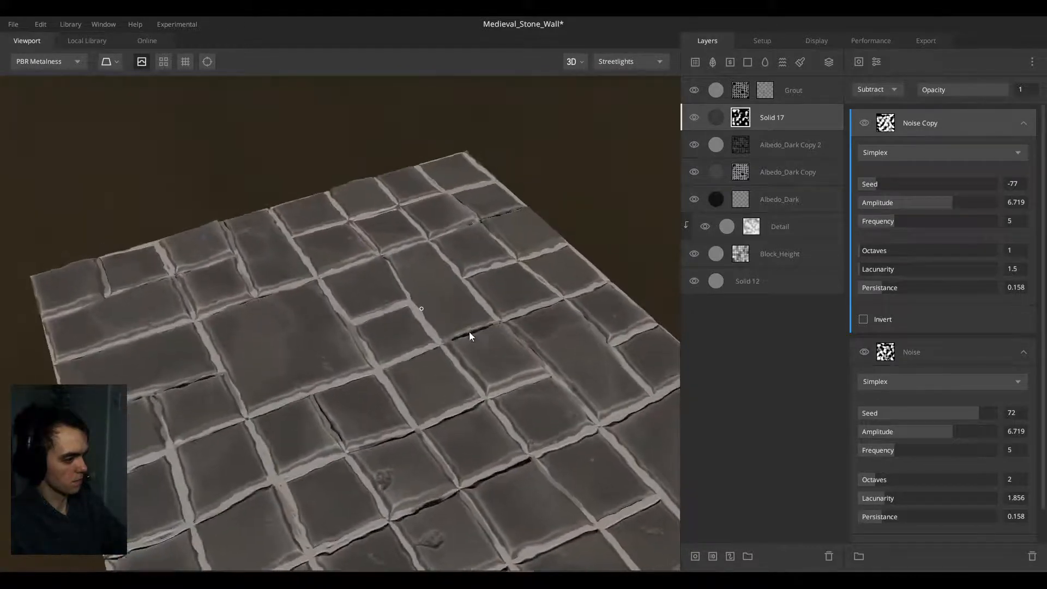
Step: View the layer mask, set the copied noise's octaves to 2 and lacunarity to 1.824, and check the shaded stones
key(m)
scroll(420, 329, down, 3)
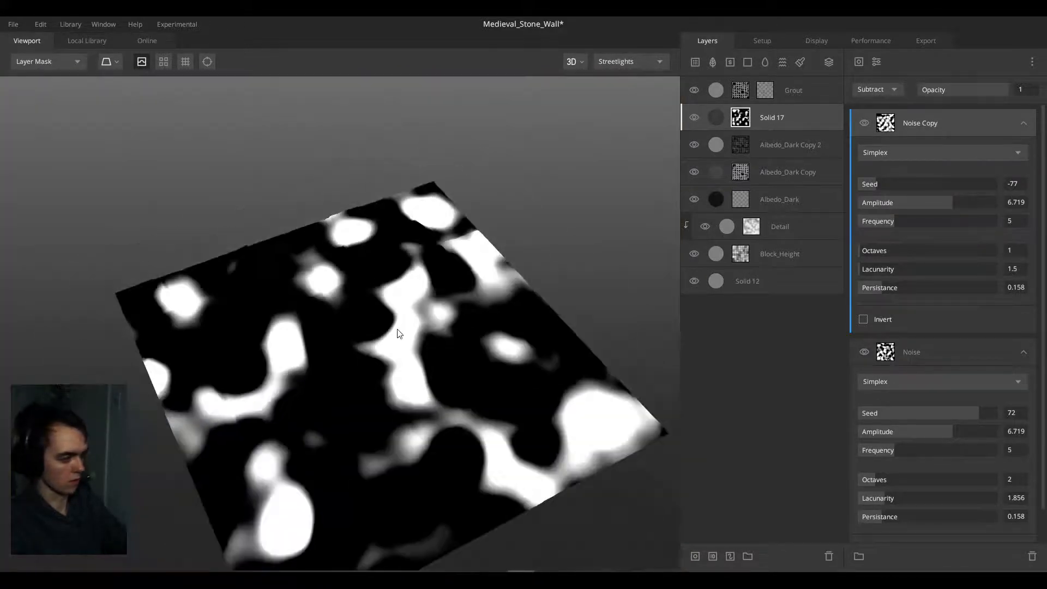
drag(400, 334, 376, 365)
click(875, 249)
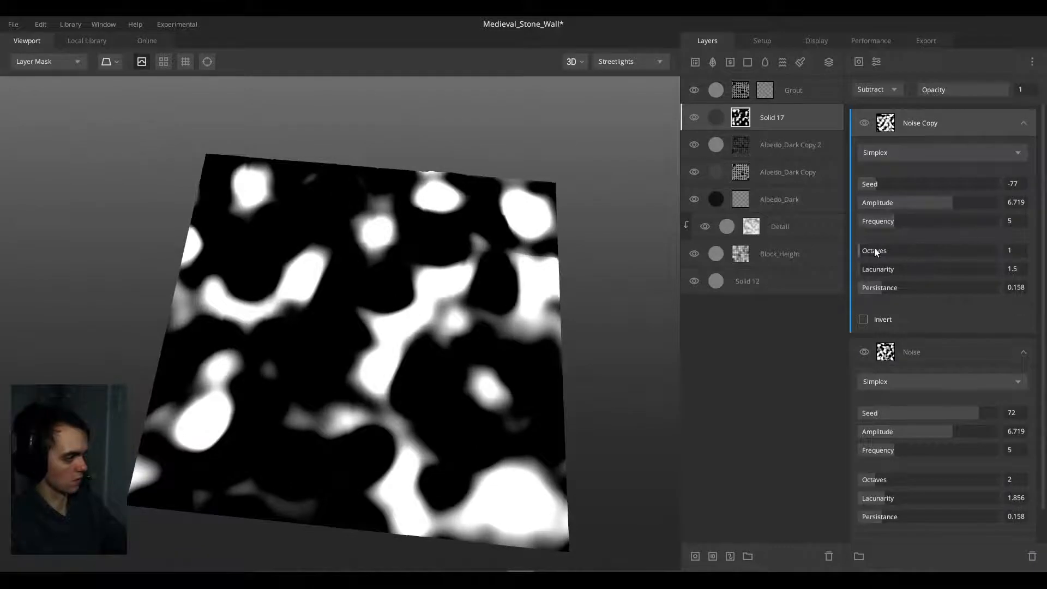
drag(875, 261, 881, 265)
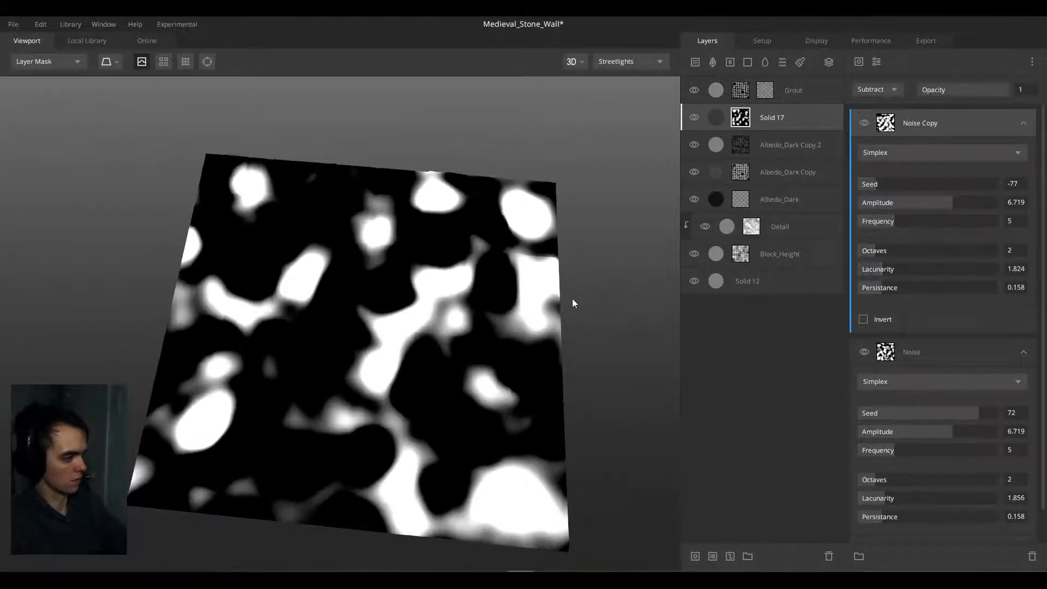
key(m)
drag(372, 325, 413, 379)
scroll(387, 355, up, 3)
scroll(390, 349, down, 3)
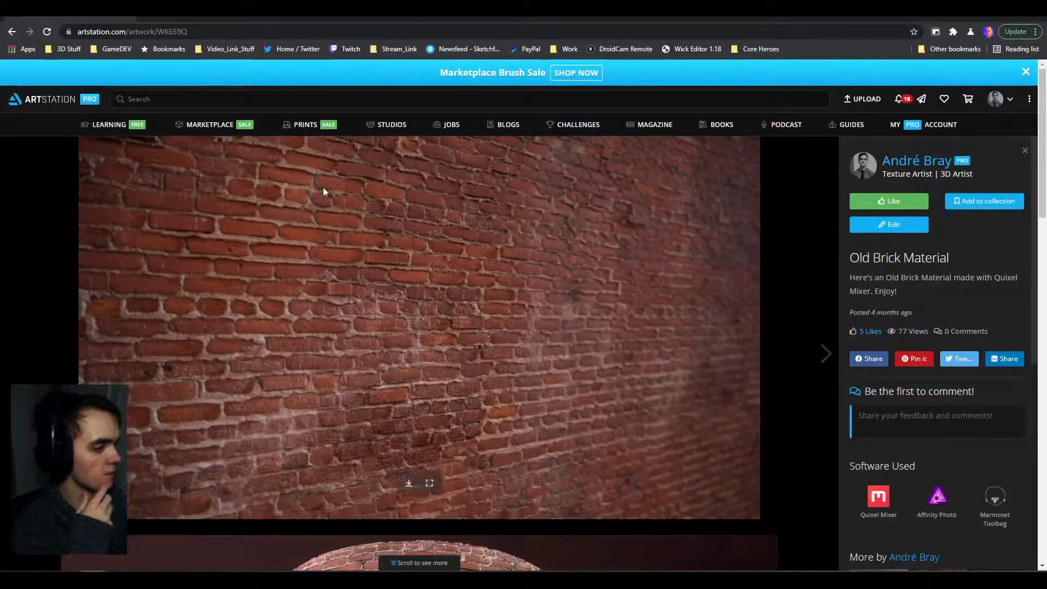
Step: Examine the renders of the Old Brick Material artwork on ArtStation for colour variation across the bricks
scroll(324, 188, down, 7)
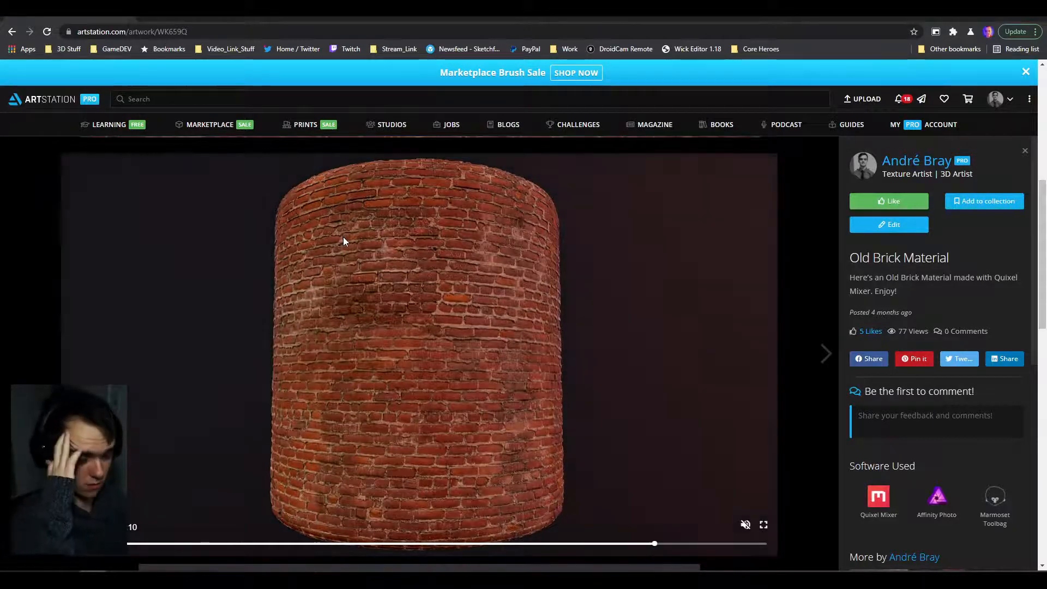
scroll(343, 237, down, 6)
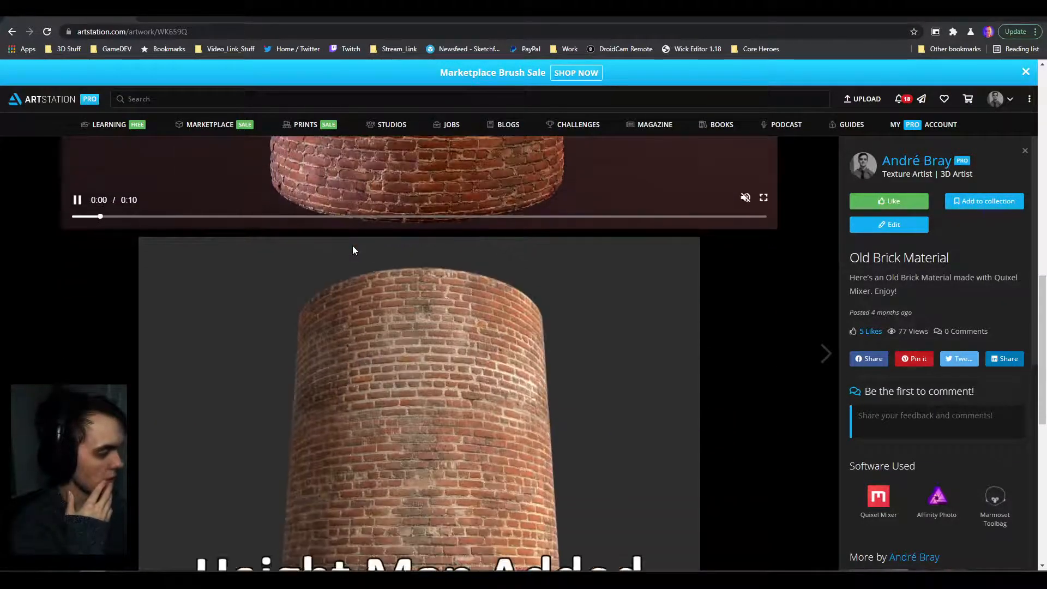
scroll(352, 251, down, 3)
scroll(495, 245, up, 1)
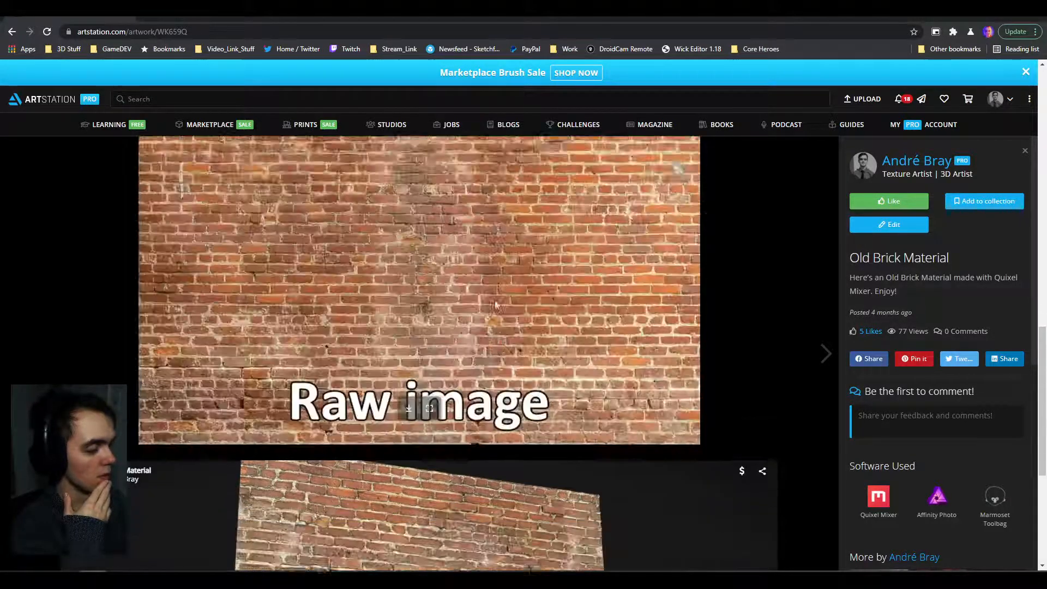
scroll(496, 305, up, 1)
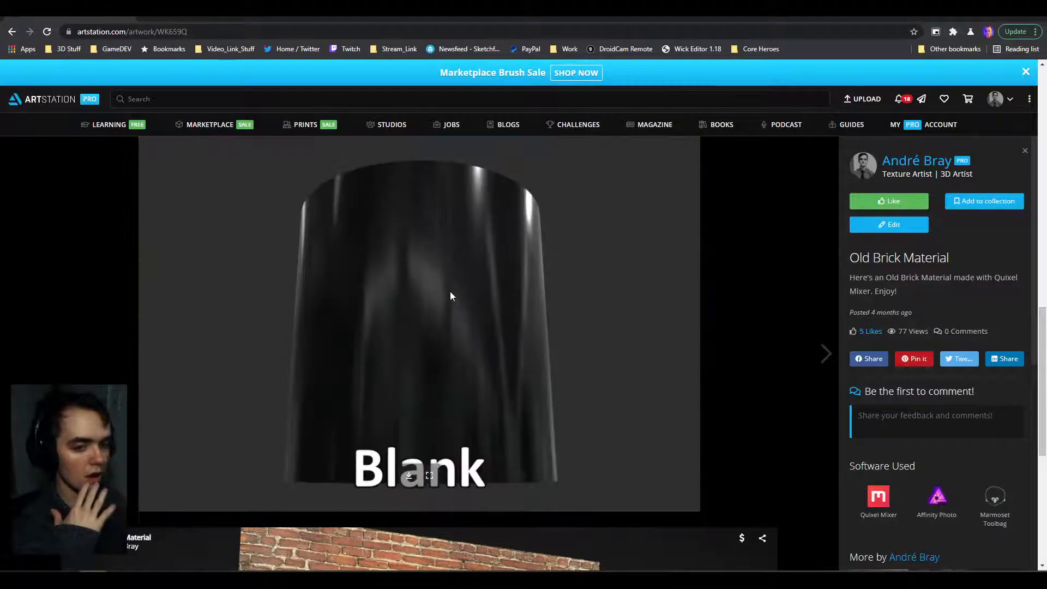
scroll(450, 296, up, 10)
scroll(453, 291, up, 3)
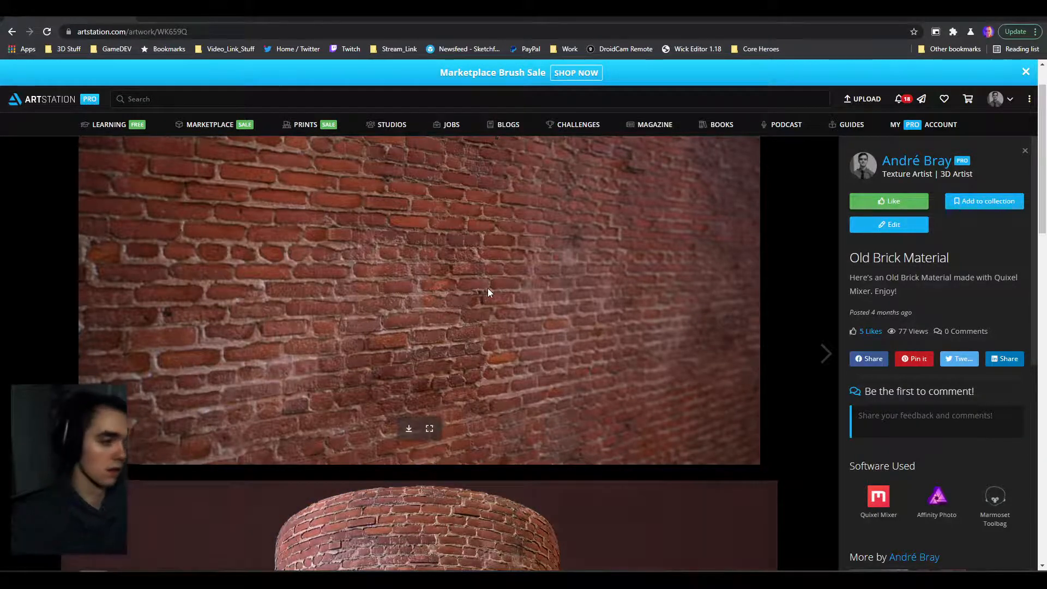
Step: Open the Old Brick Wall artwork and examine its renders for colour variation and added surface detail
click(826, 354)
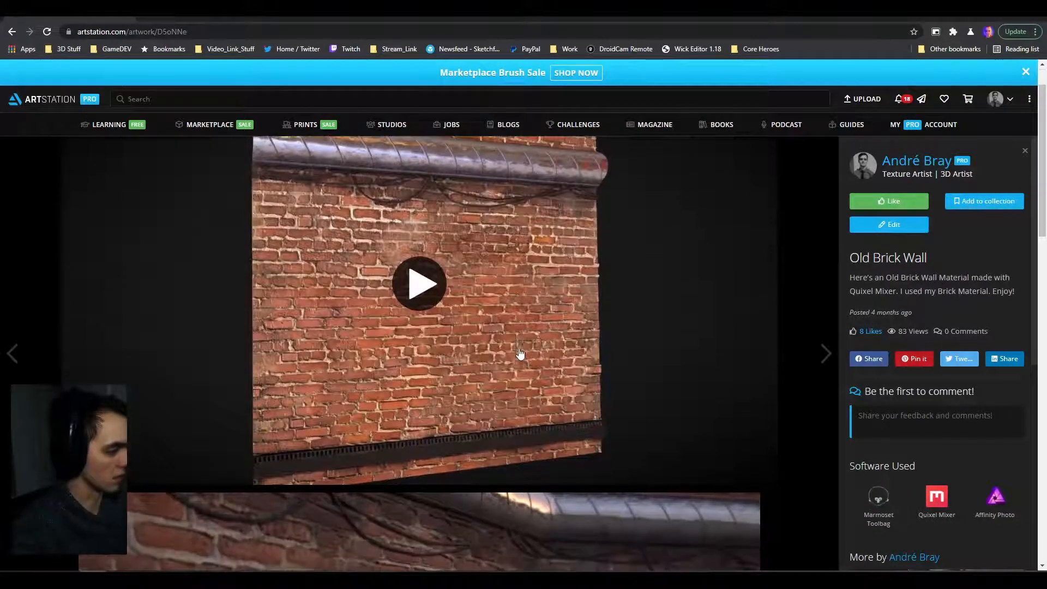
scroll(464, 319, down, 5)
scroll(463, 322, up, 2)
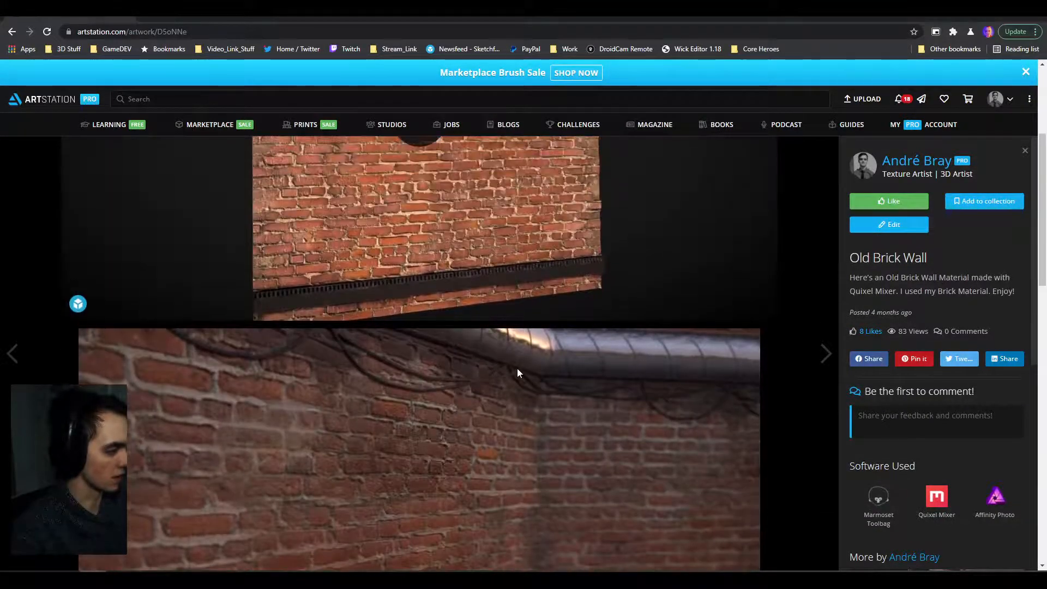
scroll(513, 371, down, 8)
scroll(473, 361, up, 5)
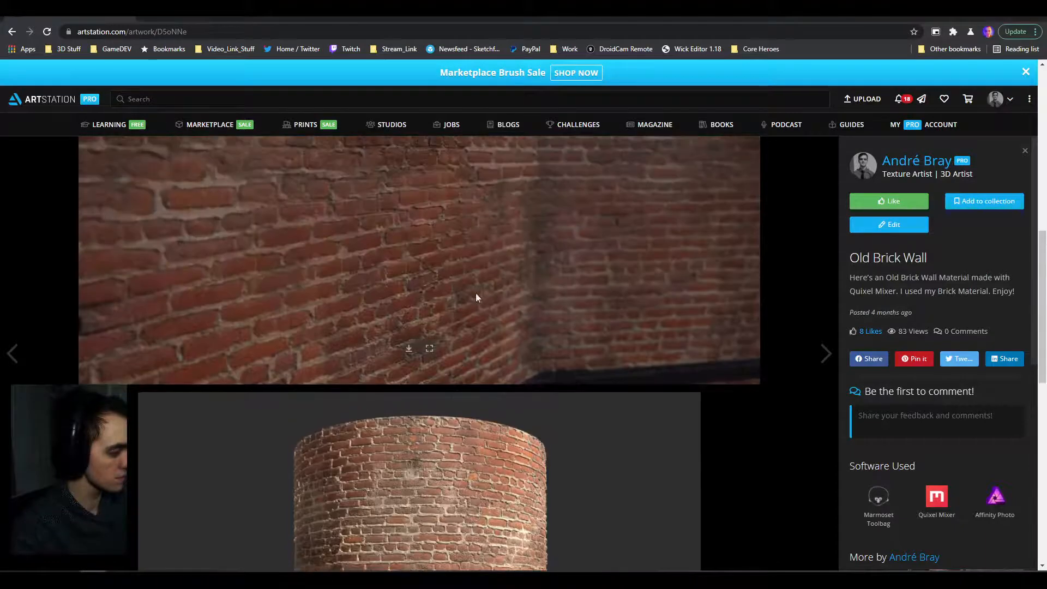
scroll(484, 248, down, 6)
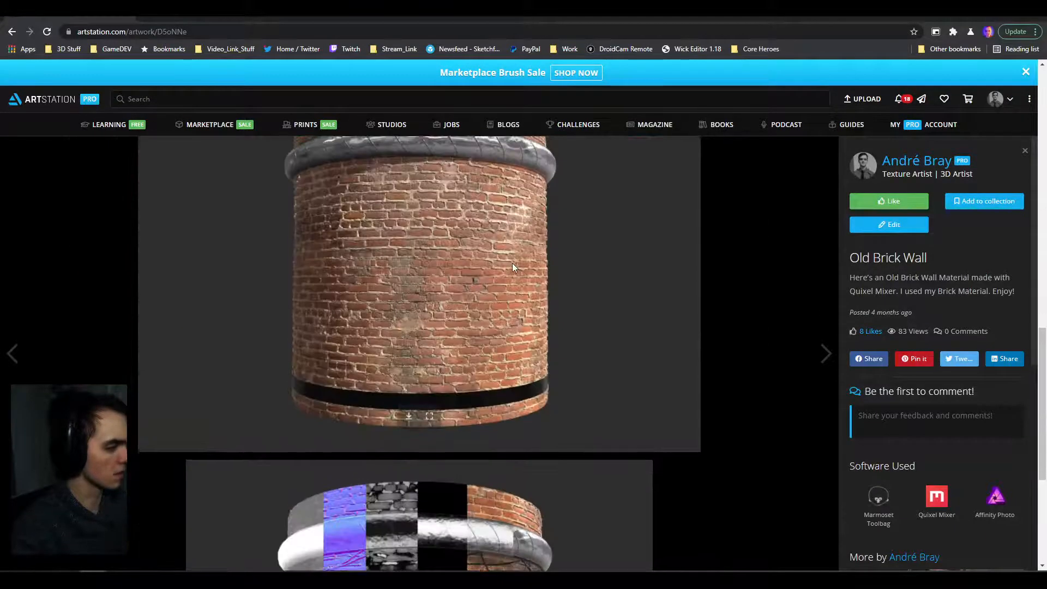
scroll(512, 263, up, 1)
scroll(452, 322, down, 1)
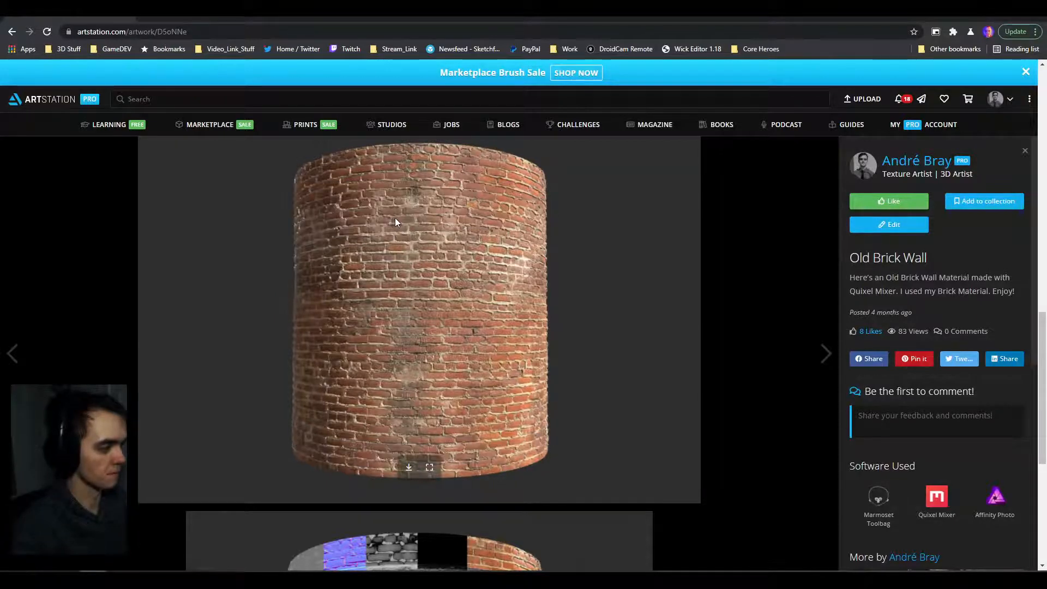
scroll(504, 291, down, 5)
scroll(504, 292, up, 3)
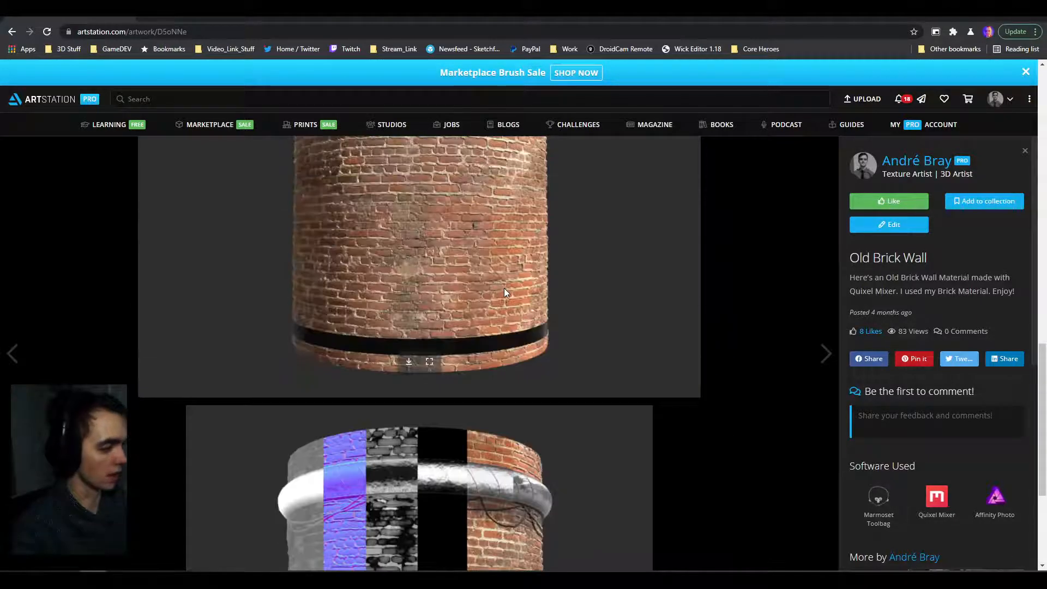
scroll(490, 260, up, 3)
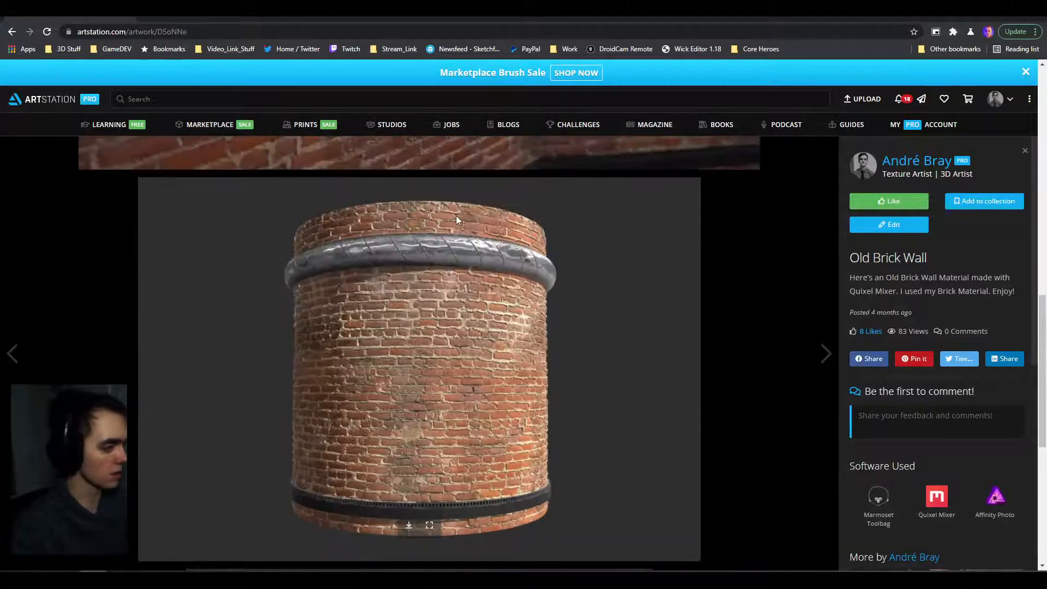
scroll(433, 261, up, 4)
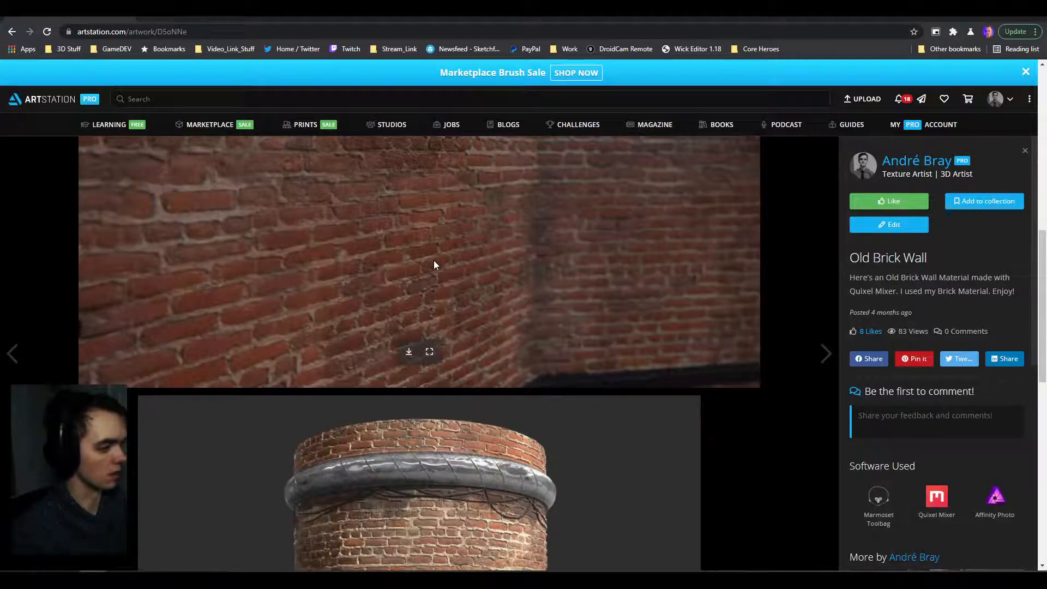
scroll(433, 260, up, 2)
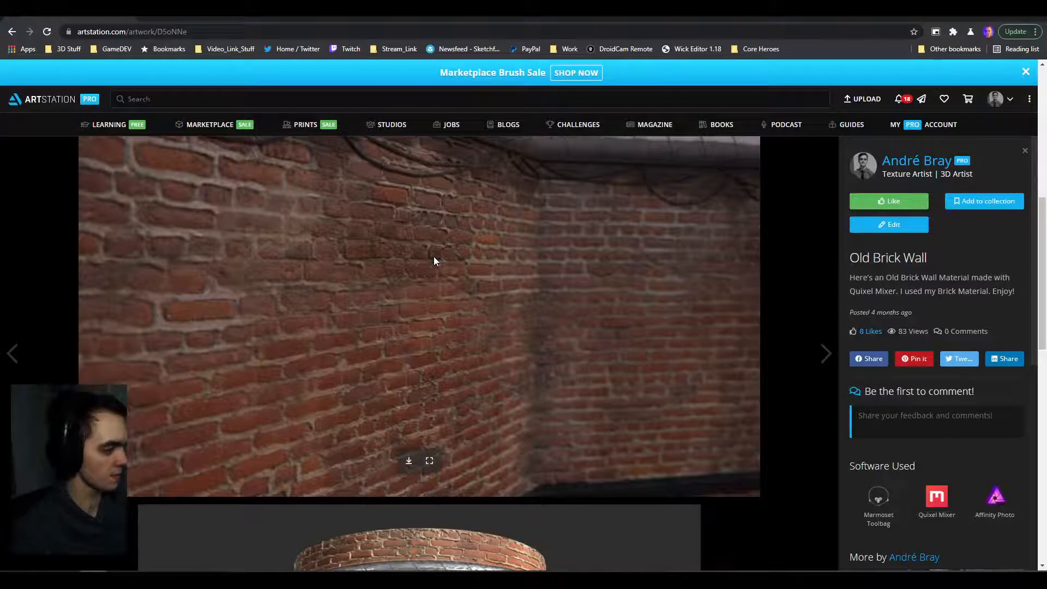
scroll(433, 256, up, 7)
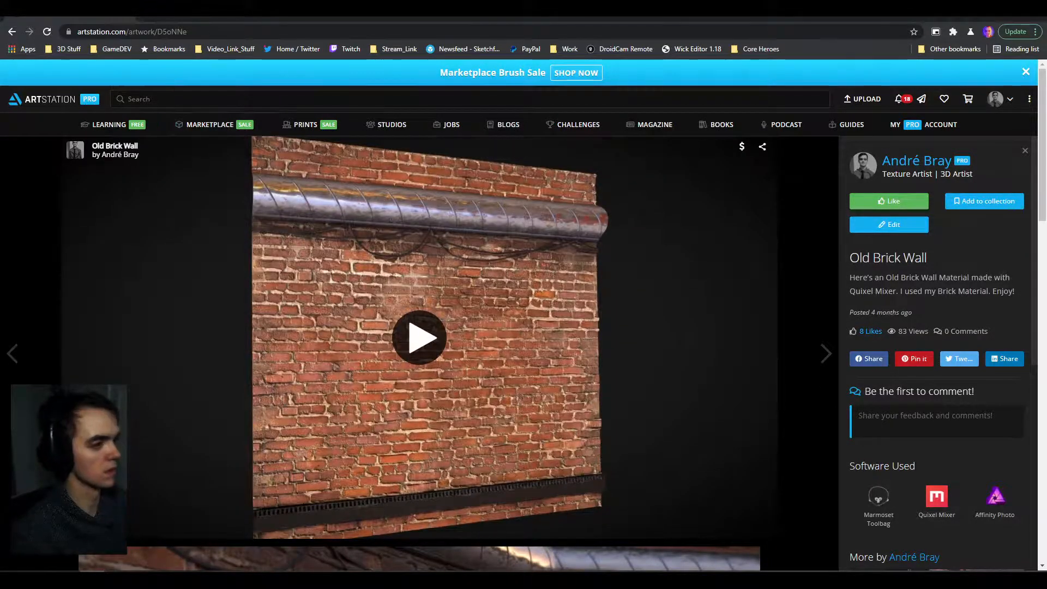
Step: Switch back to Quixel Mixer, inspect the stone wall and save the Medieval_Stone_Wall mix
key(alt+Tab)
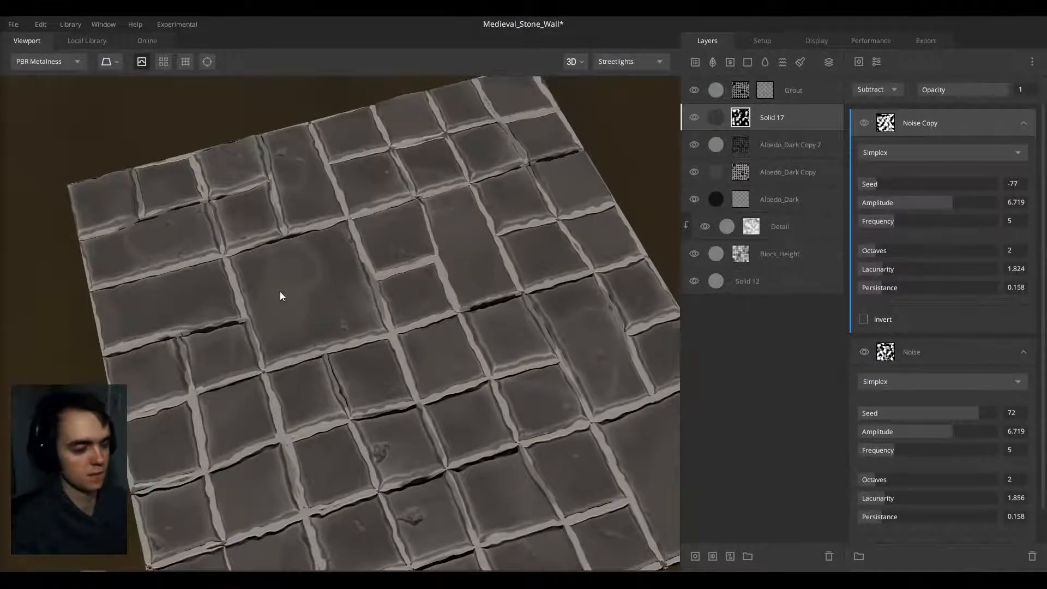
drag(449, 266, 352, 306)
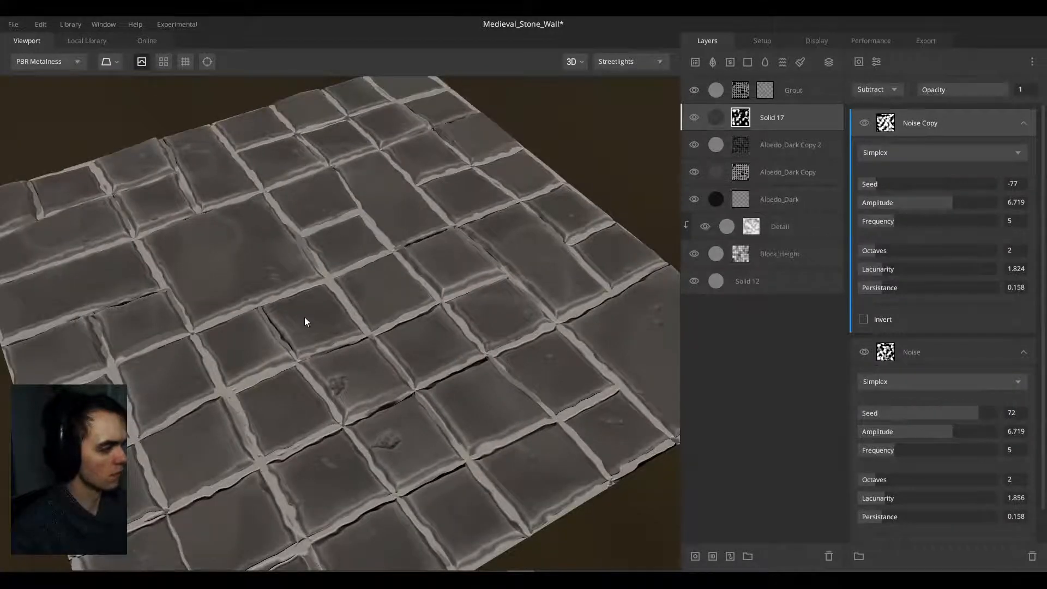
key(ctrl+s)
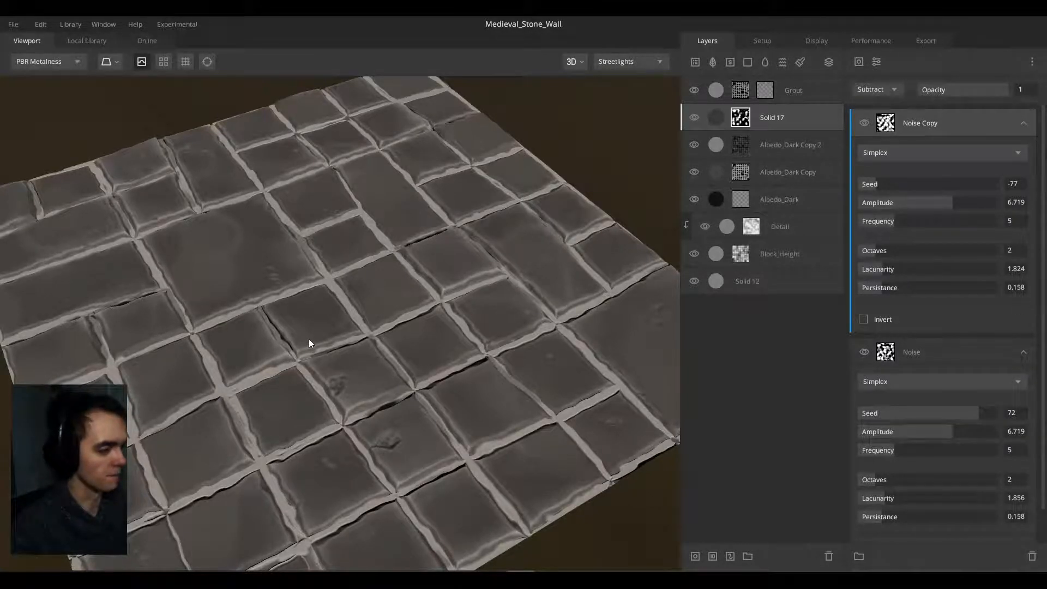
Step: Examine the stone surface from several angles and distances to judge the colour variation across the blocks
drag(309, 339, 280, 405)
scroll(268, 389, down, 3)
scroll(290, 368, down, 3)
middle_drag(290, 368, 348, 347)
scroll(307, 390, up, 4)
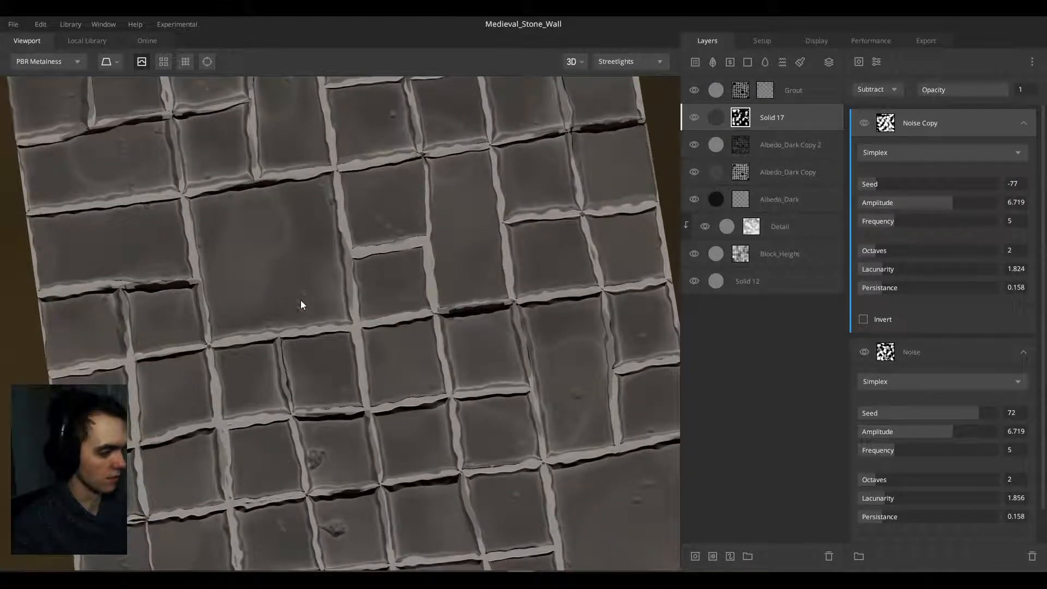
middle_drag(280, 259, 284, 337)
drag(314, 316, 698, 189)
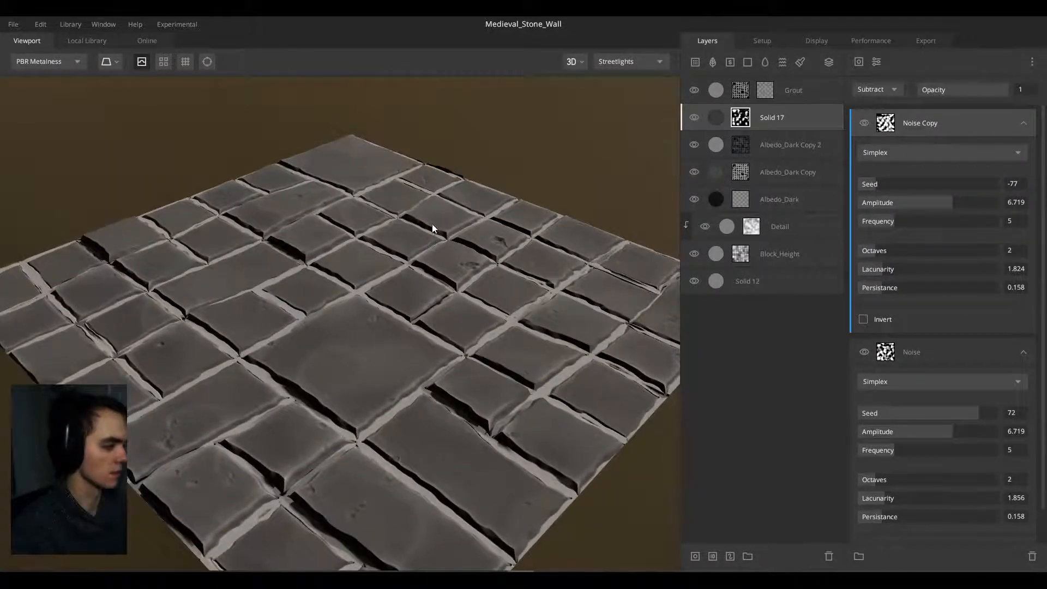
drag(431, 224, 340, 288)
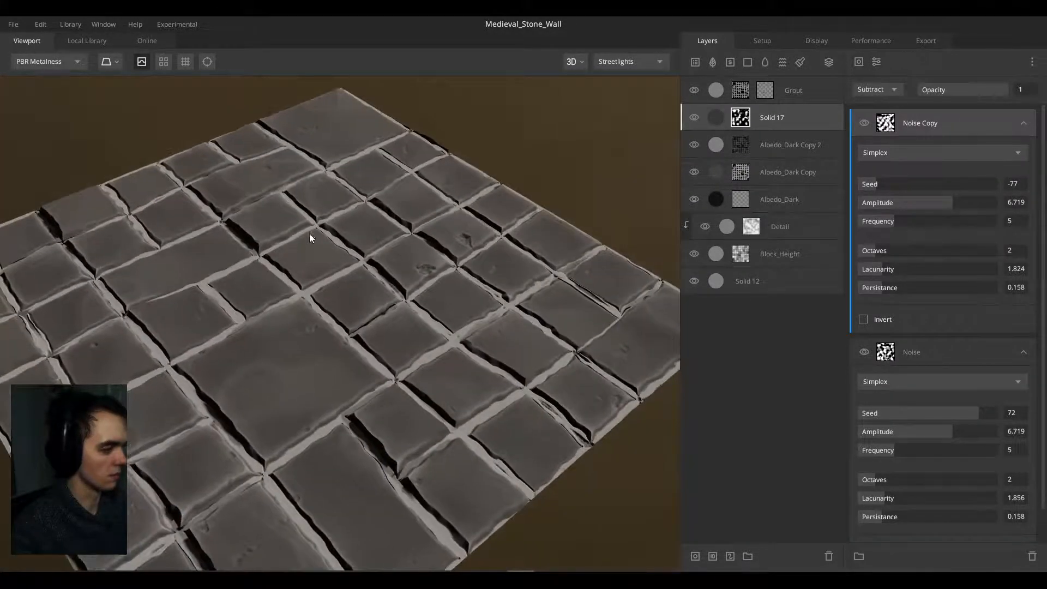
drag(309, 233, 348, 178)
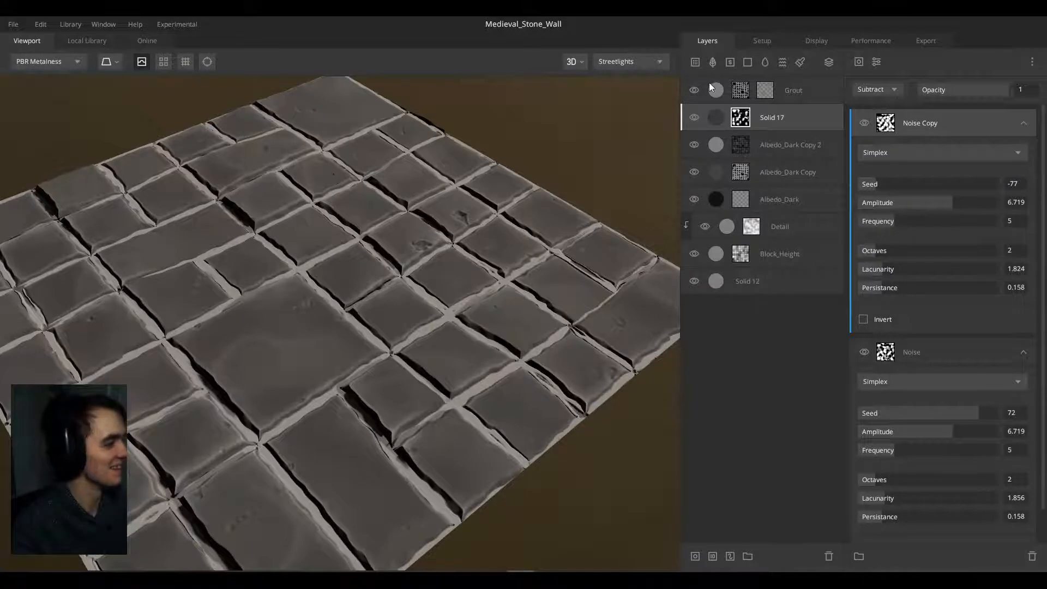
Step: Add a solid layer, move it above the Grout layer and give it a mask stack
click(745, 62)
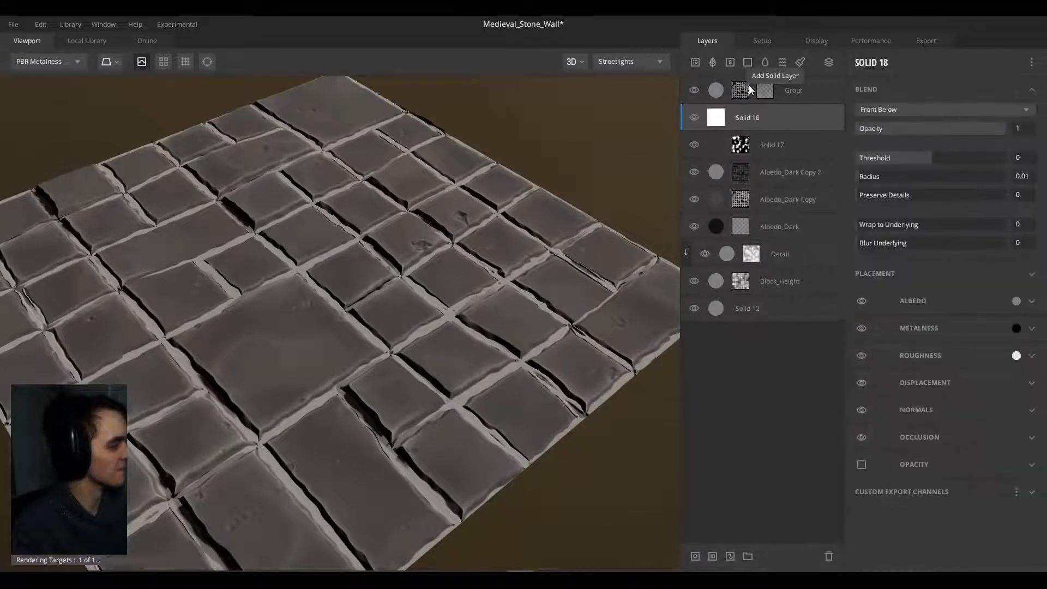
drag(747, 118, 739, 88)
right_click(738, 88)
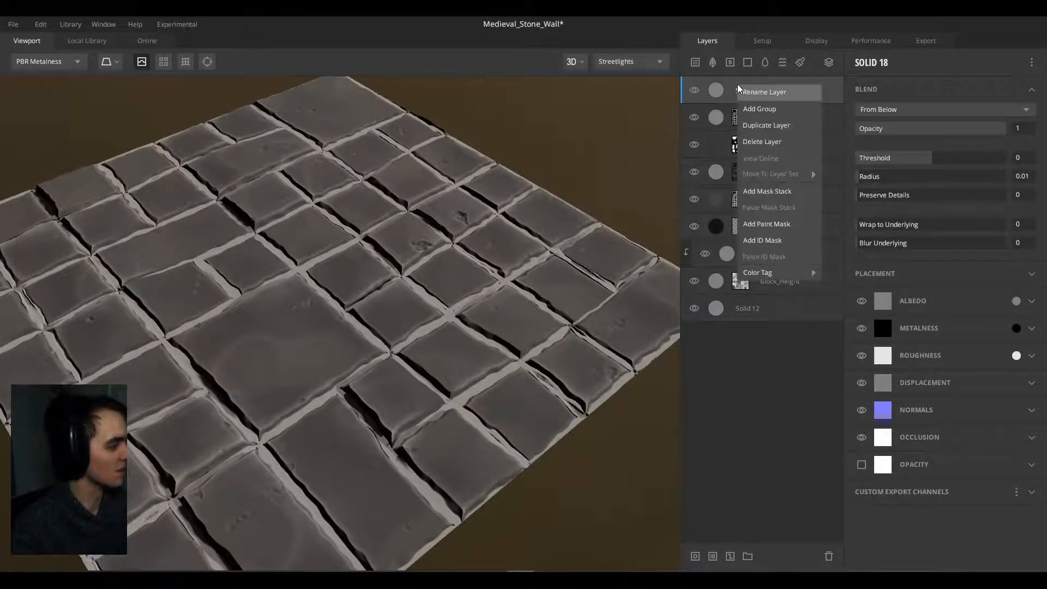
click(764, 192)
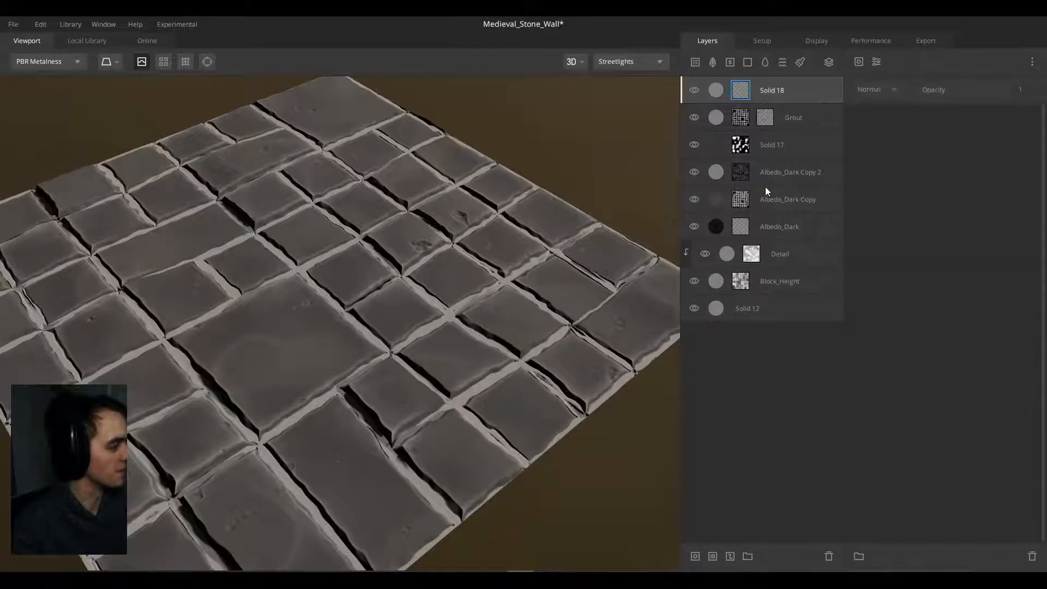
Step: Add a Perlin noise with 7 octaves to Solid 18's mask stack and display the active mask
click(858, 61)
mouse_move(869, 131)
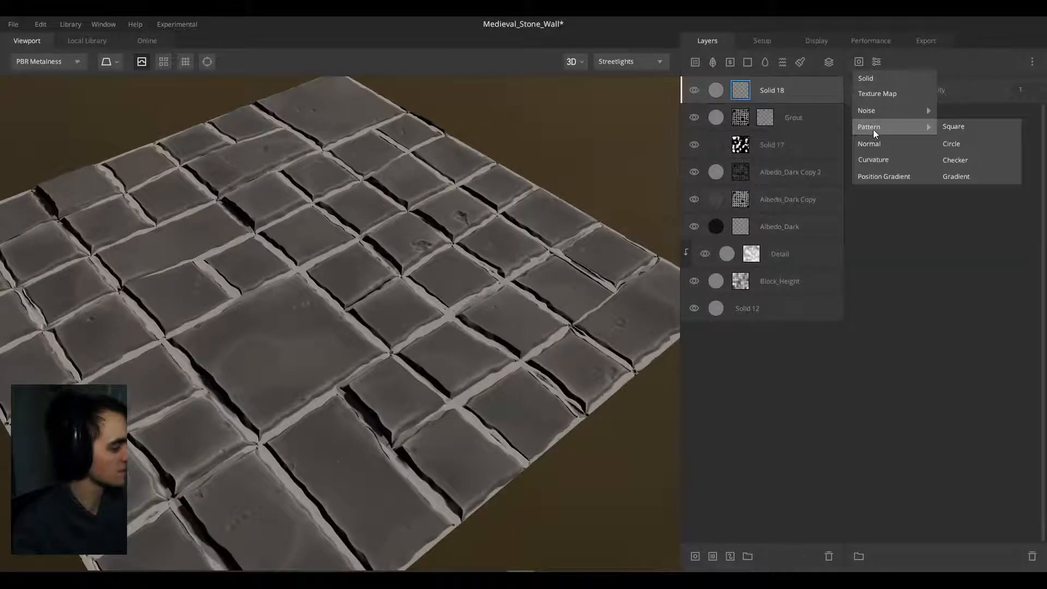
mouse_move(908, 104)
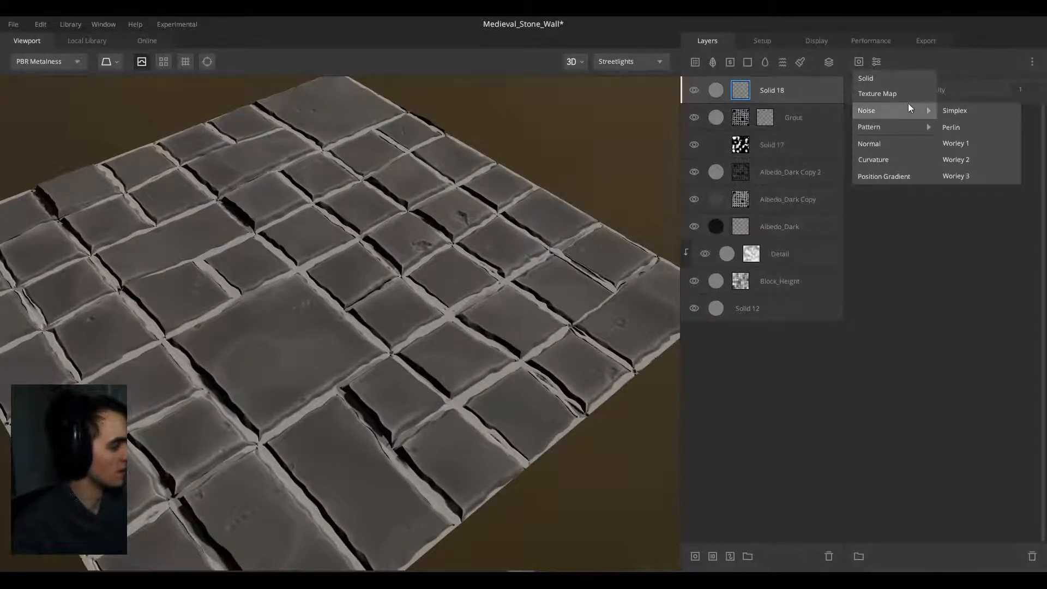
click(951, 130)
drag(873, 250, 949, 253)
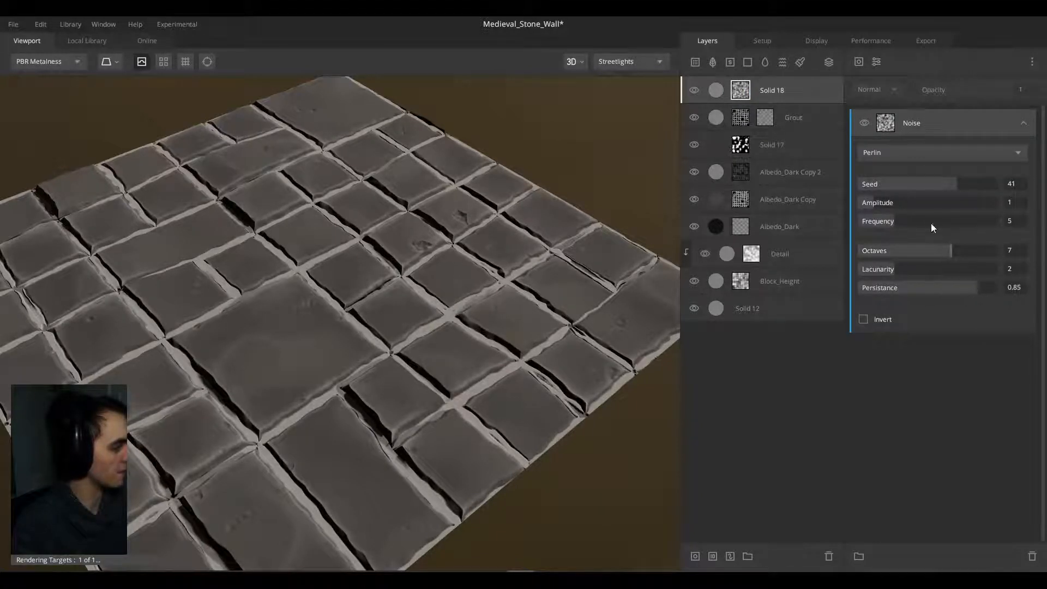
key(m)
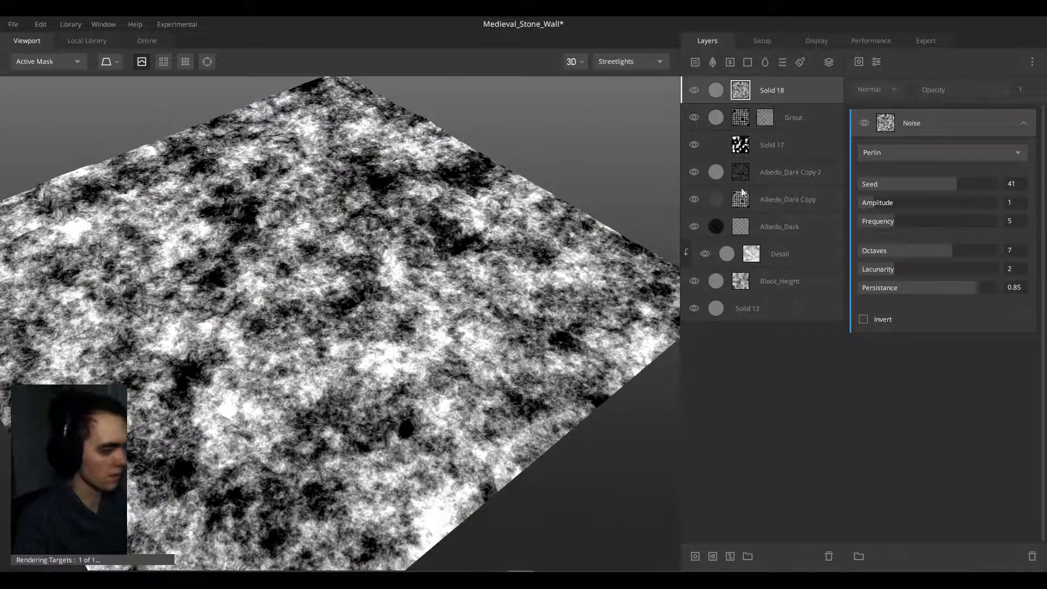
Step: Add a Brightness/Contrast modifier above the Perlin noise, with brightness -0.423 and contrast 4.704
click(881, 62)
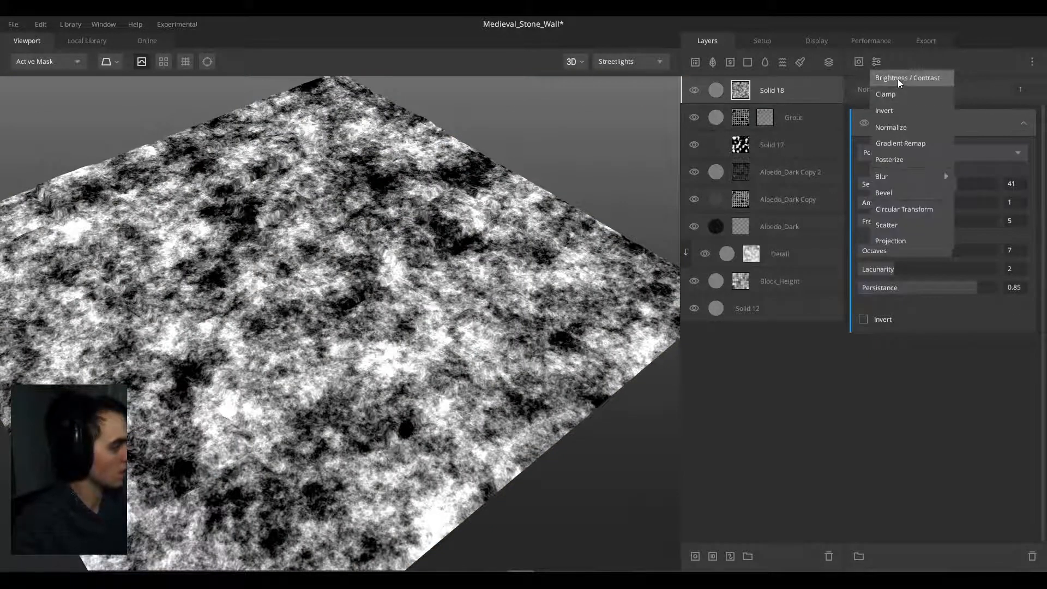
click(898, 78)
mouse_move(912, 136)
mouse_down()
mouse_move(879, 141)
mouse_move(899, 142)
mouse_up()
click(923, 159)
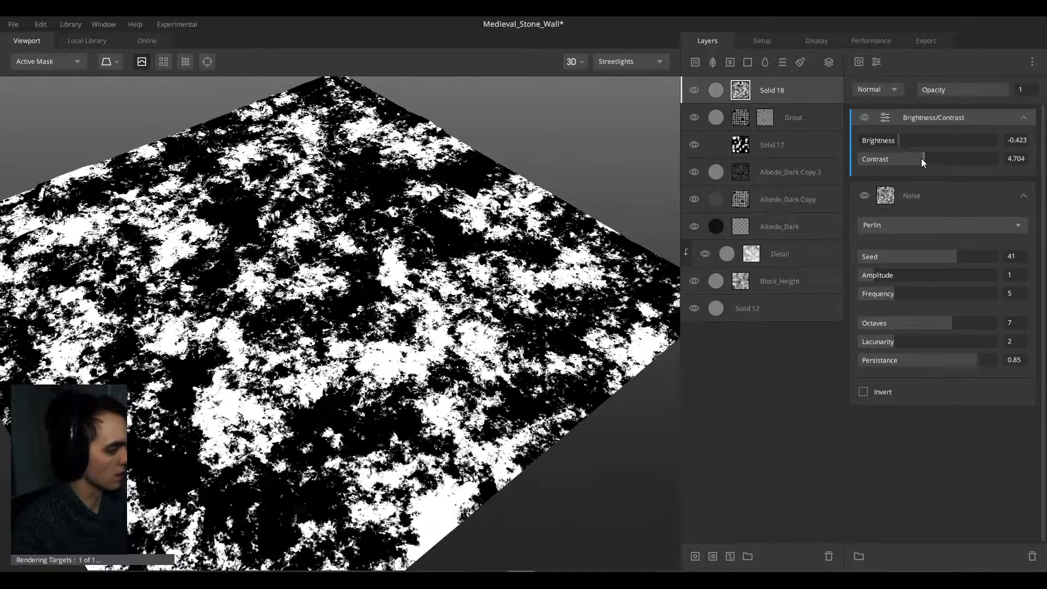
Step: Return to the PBR Metalness view and set Solid 18's threshold to 0.769, wrap to underlying to 0.974 and blur underlying to 7
key(m)
click(789, 90)
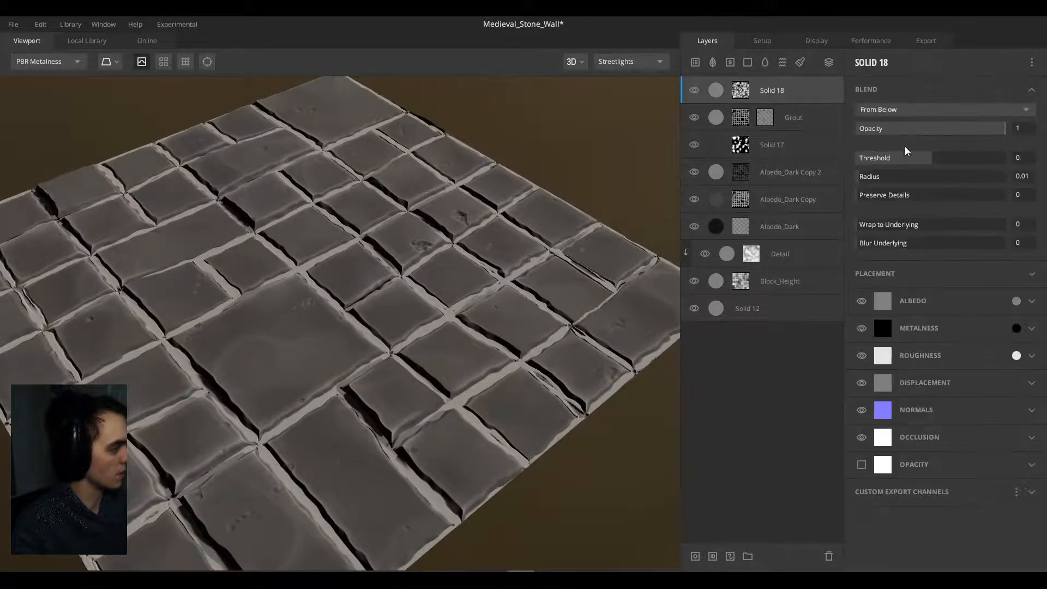
drag(943, 162, 960, 163)
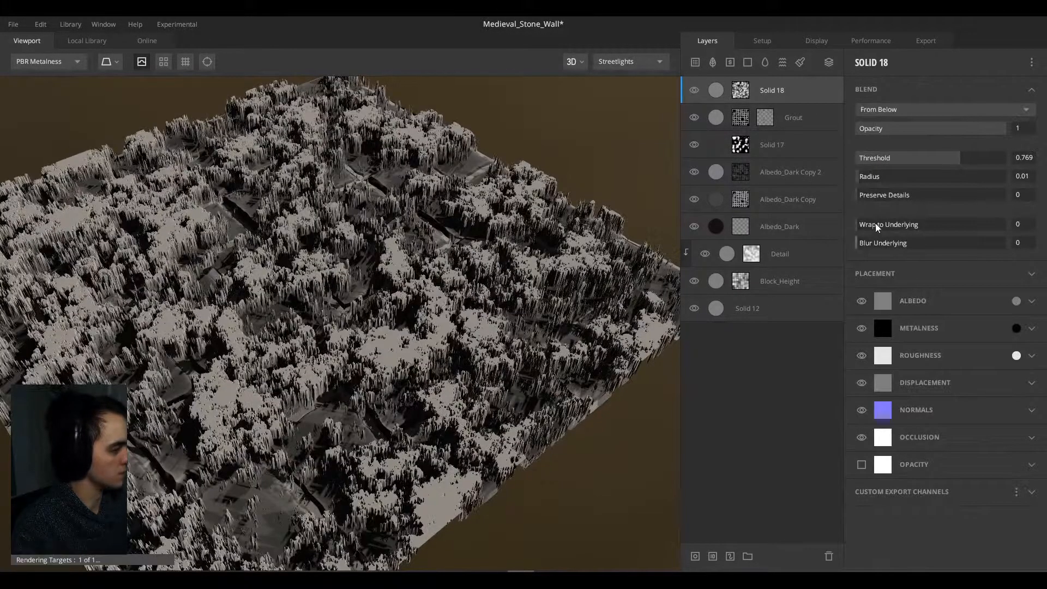
drag(876, 224, 1001, 224)
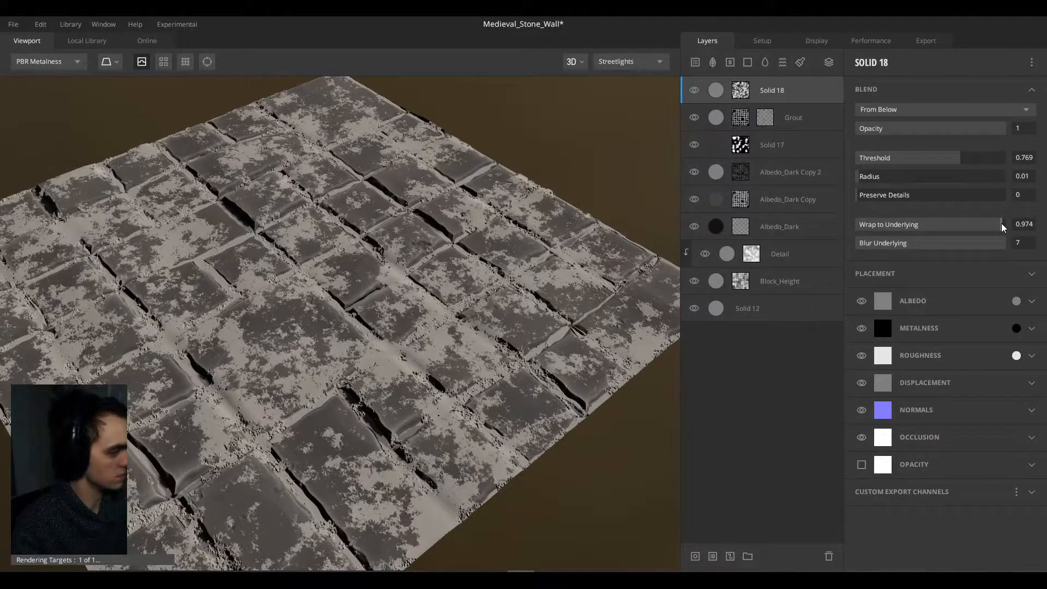
alt+drag(504, 319, 375, 320)
scroll(320, 344, up, 5)
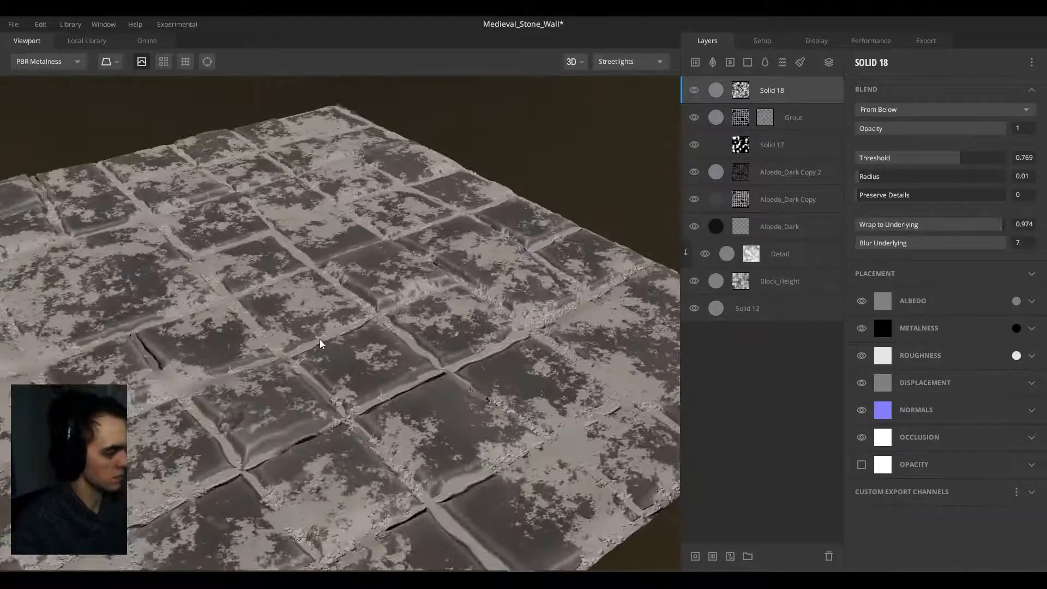
Step: Set the Brightness/Contrast modifier in Solid 18's mask to brightness -0.676 and contrast 1.186
alt+drag(320, 344, 547, 251)
click(747, 96)
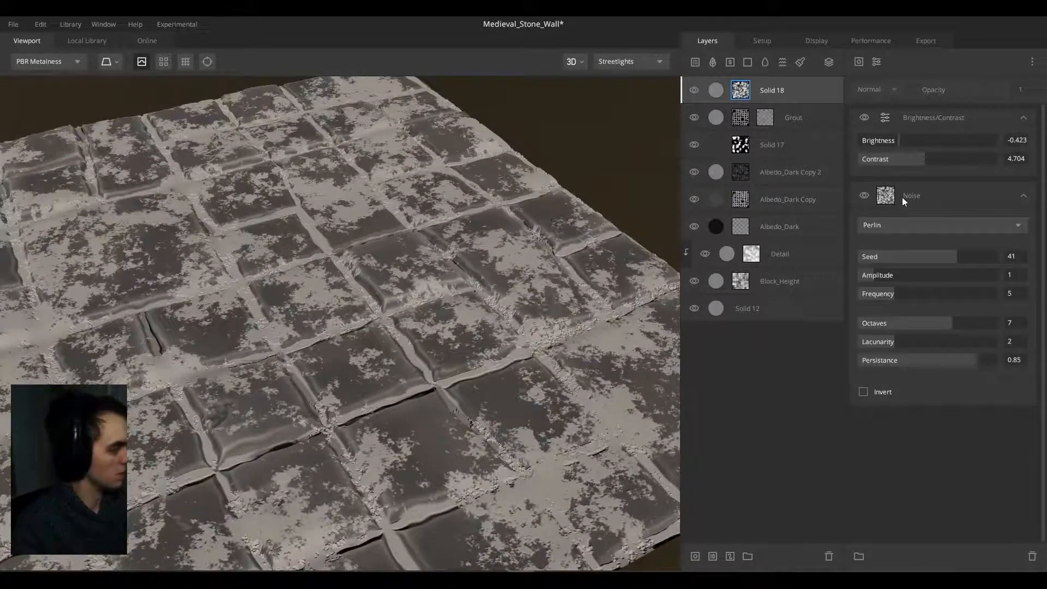
drag(905, 158, 881, 142)
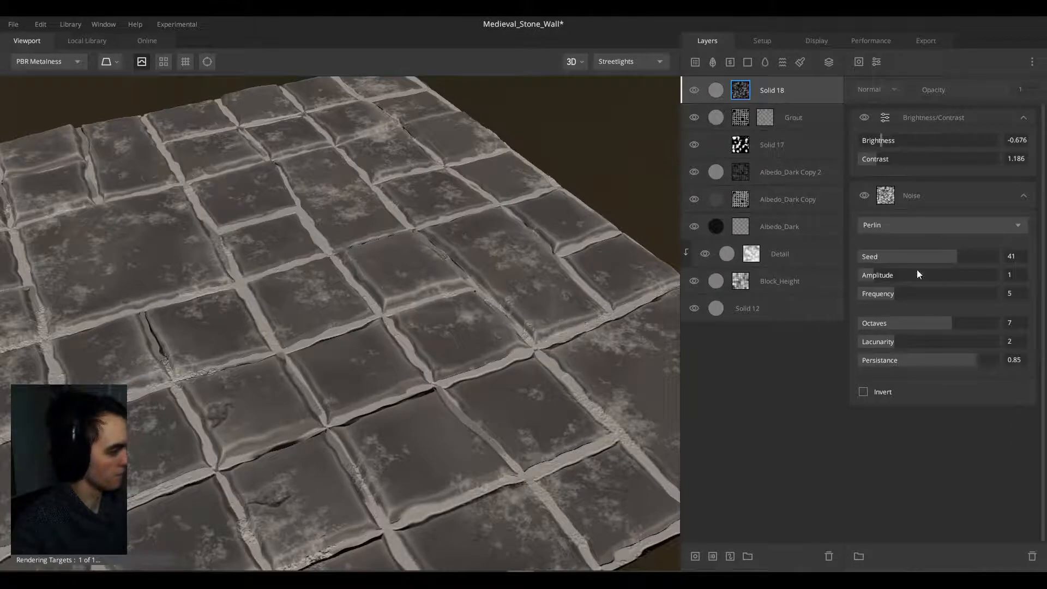
Step: Soften the Perlin noise in Solid 18's mask with 4 octaves, lacunarity 1.84 and persistance 0.755
drag(931, 322, 911, 322)
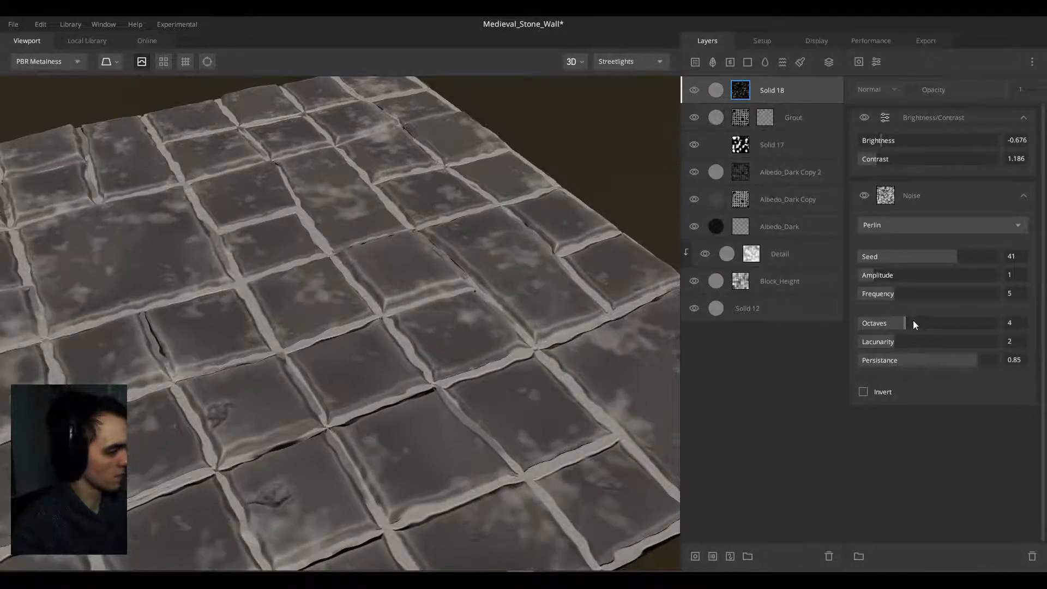
click(915, 322)
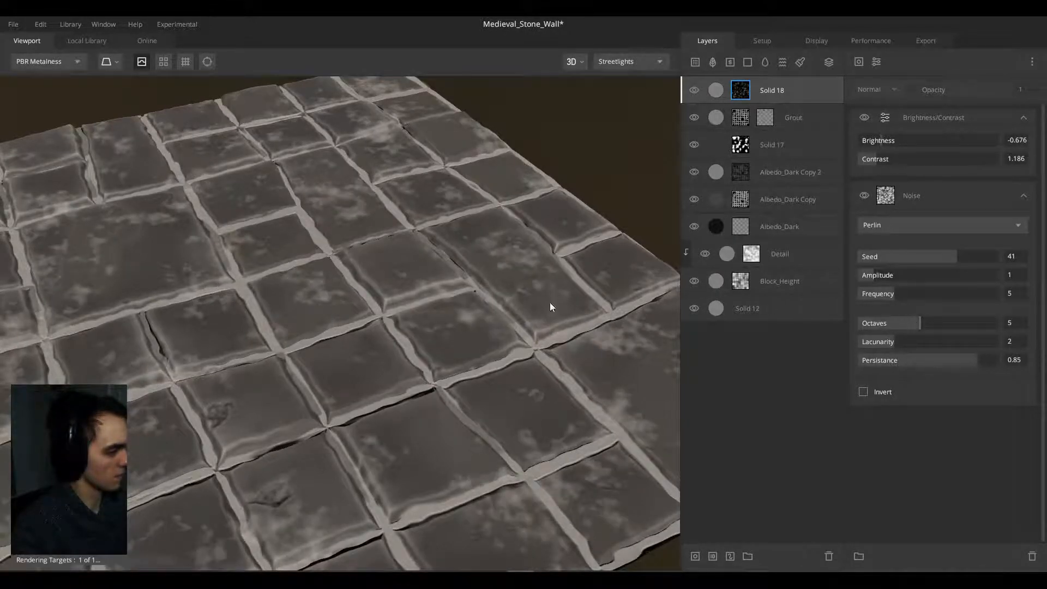
click(905, 323)
click(941, 360)
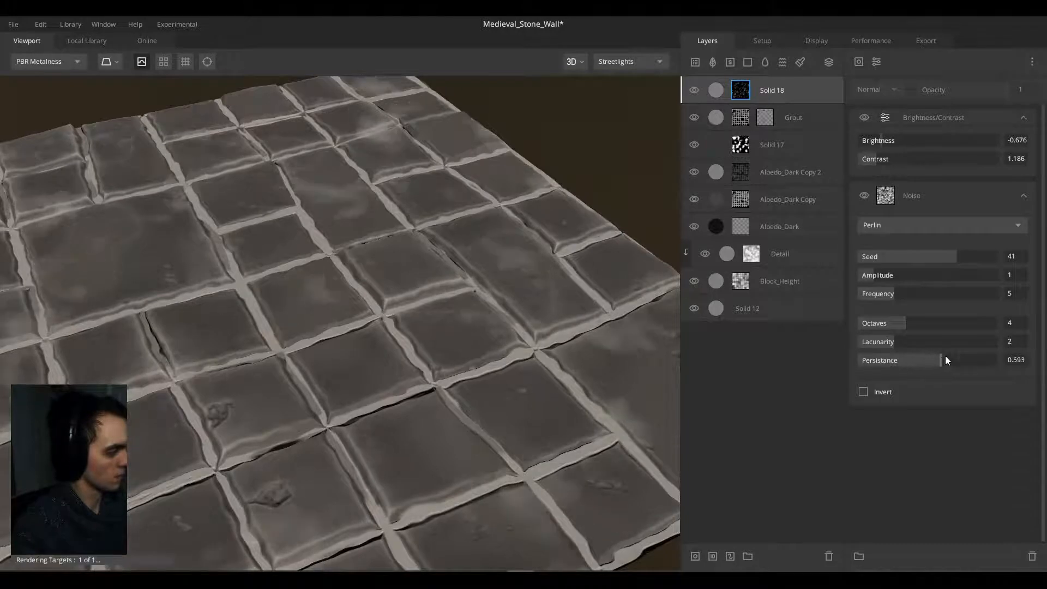
mouse_move(946, 360)
mouse_down()
mouse_move(1021, 354)
mouse_move(963, 355)
mouse_up()
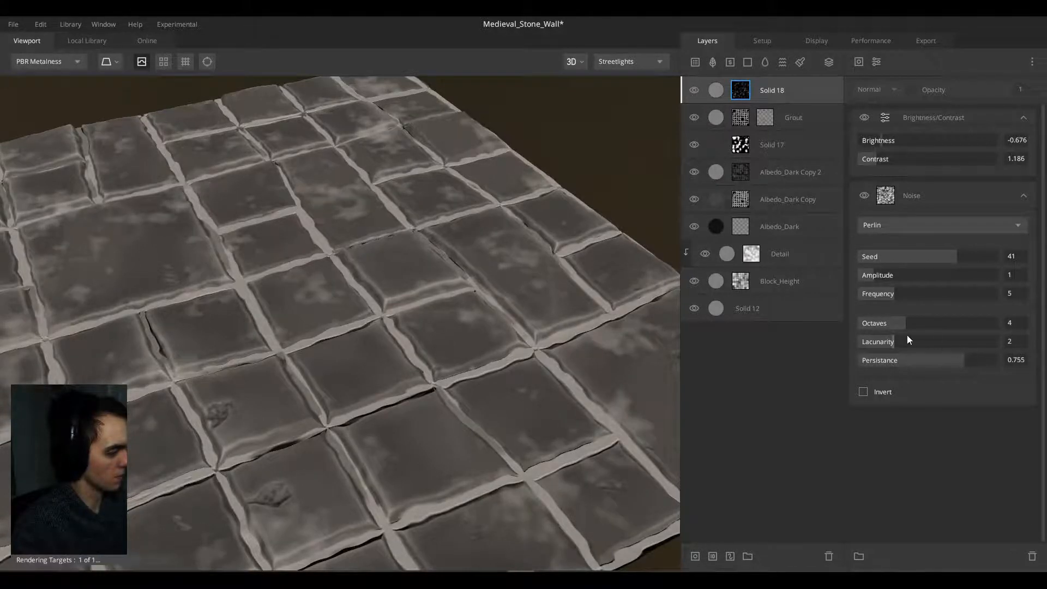
drag(876, 340, 884, 342)
Step: Give Solid 18 a muted grey-brown albedo colour with red 117, green 108 and blue 94
drag(388, 312, 355, 293)
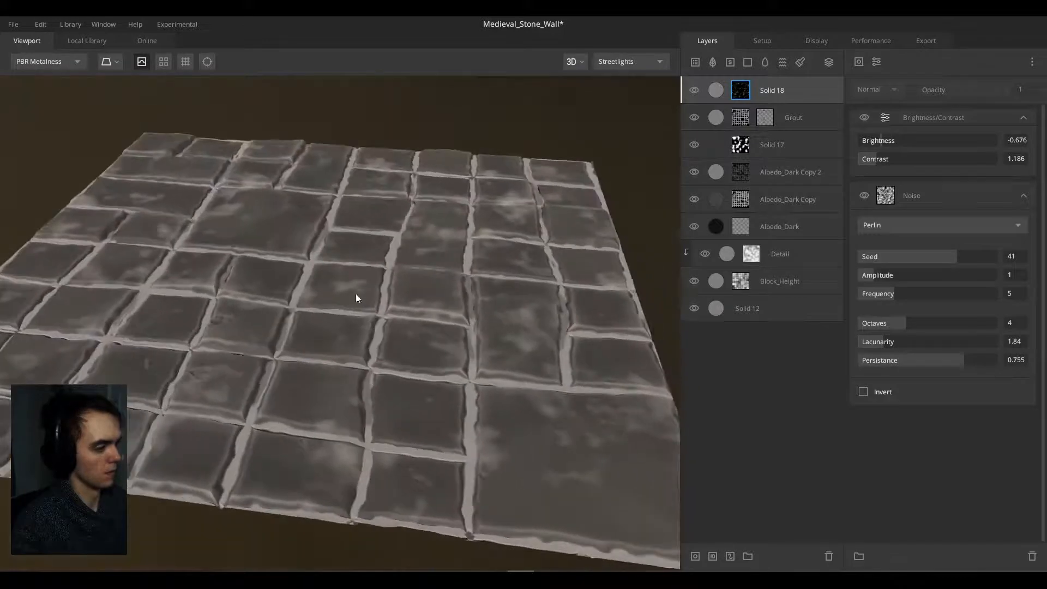
click(772, 88)
click(1017, 301)
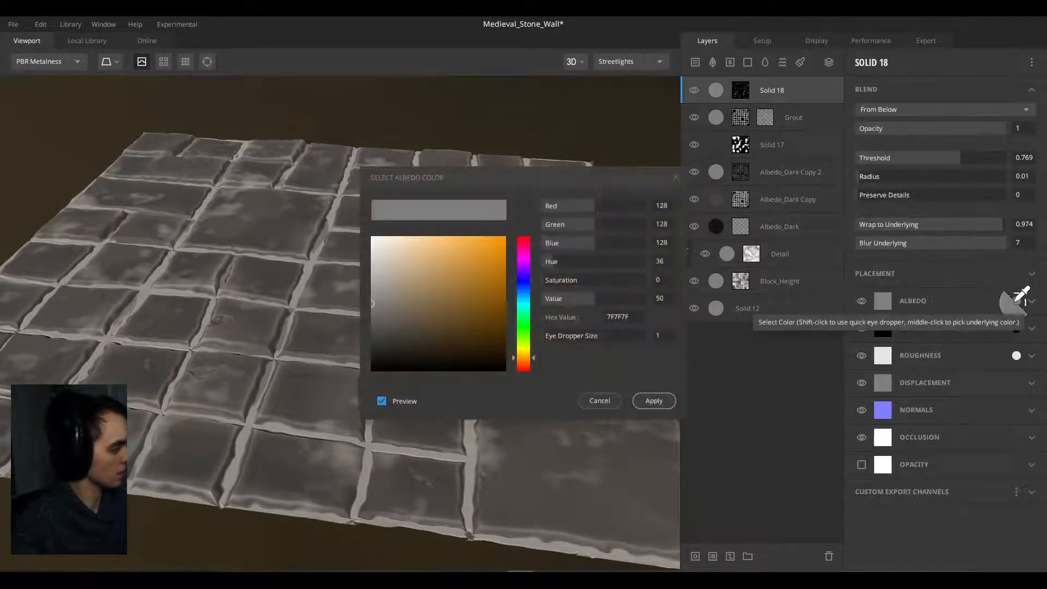
click(432, 329)
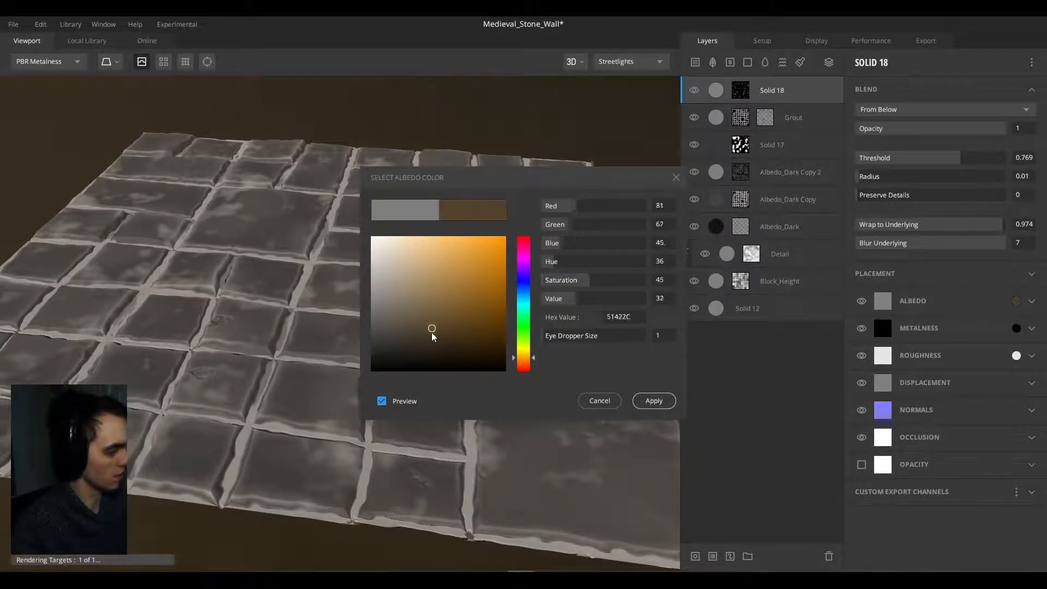
drag(432, 328, 397, 309)
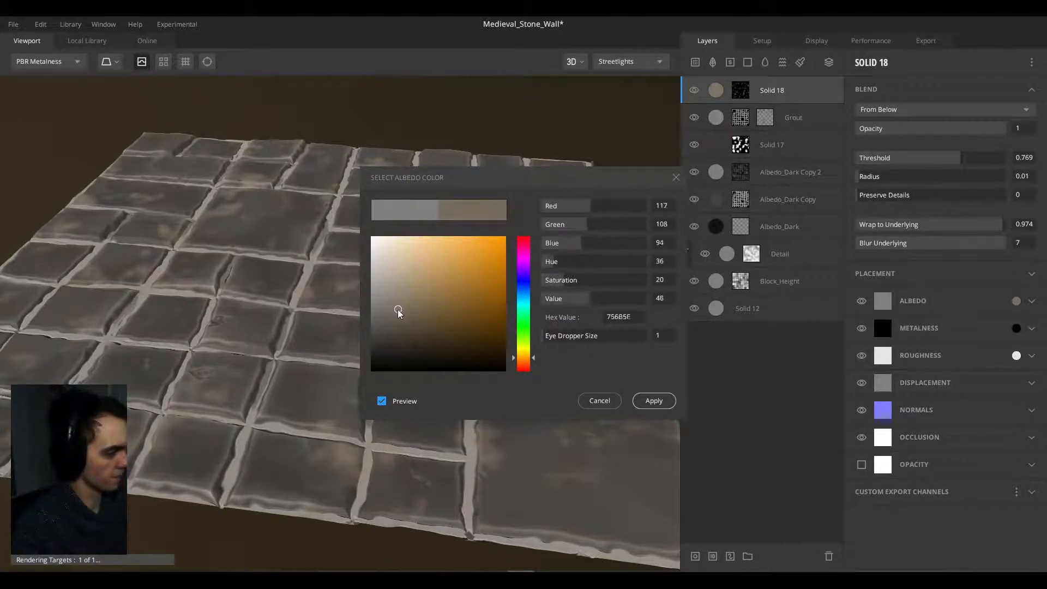
click(654, 400)
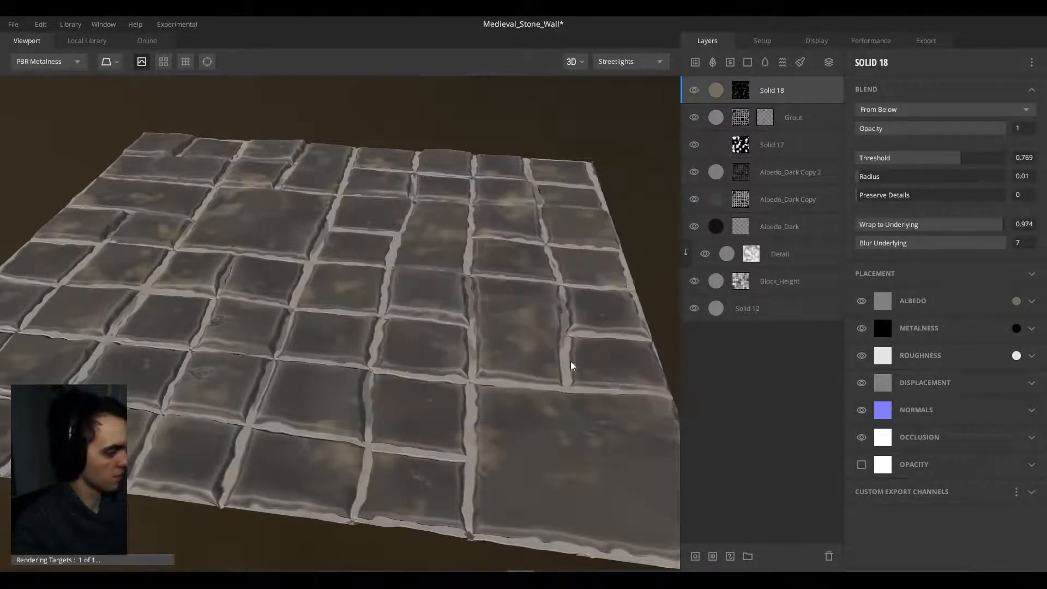
Step: Judge the brown patches on the stones and raise Solid 18's wrap to underlying to 1
scroll(248, 264, down, 4)
alt+drag(248, 264, 506, 219)
scroll(285, 271, up, 6)
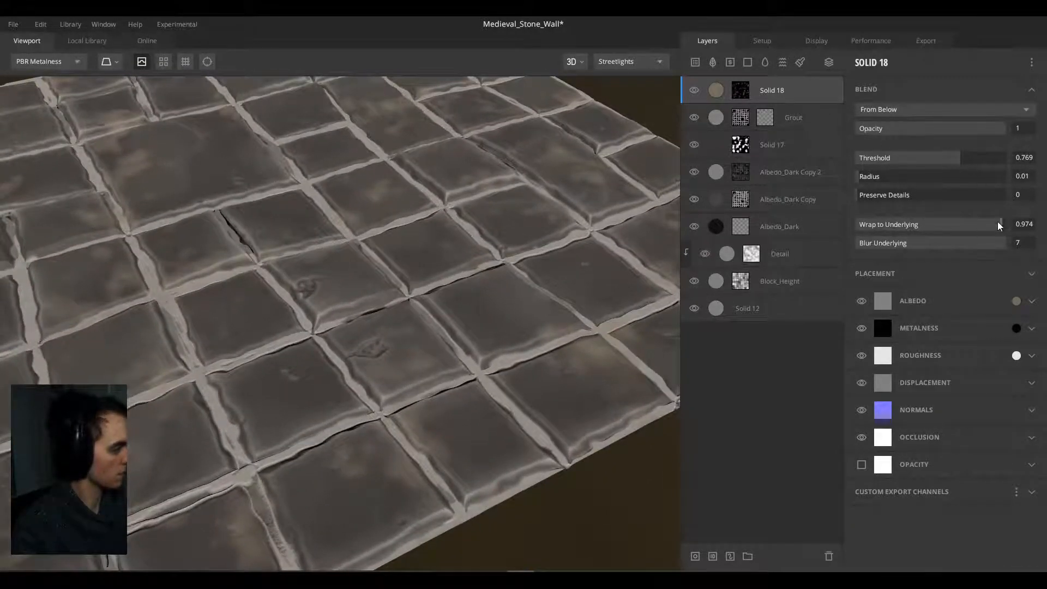
drag(998, 226, 1021, 224)
Step: Inspect the blocks up close and delete the Solid 18 layer
scroll(355, 268, down, 5)
drag(355, 269, 208, 304)
scroll(364, 276, up, 6)
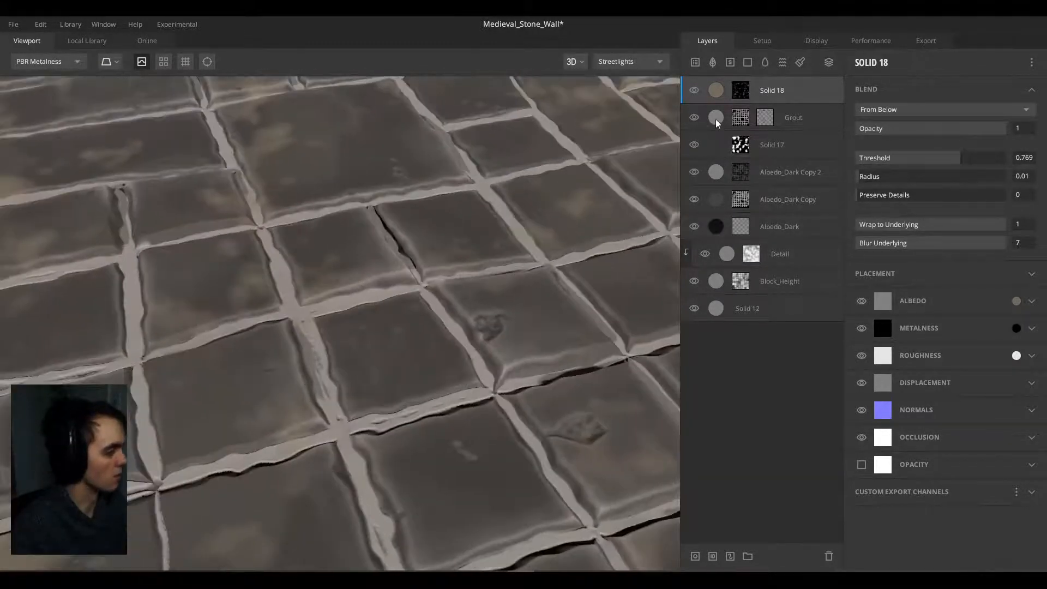
key(Delete)
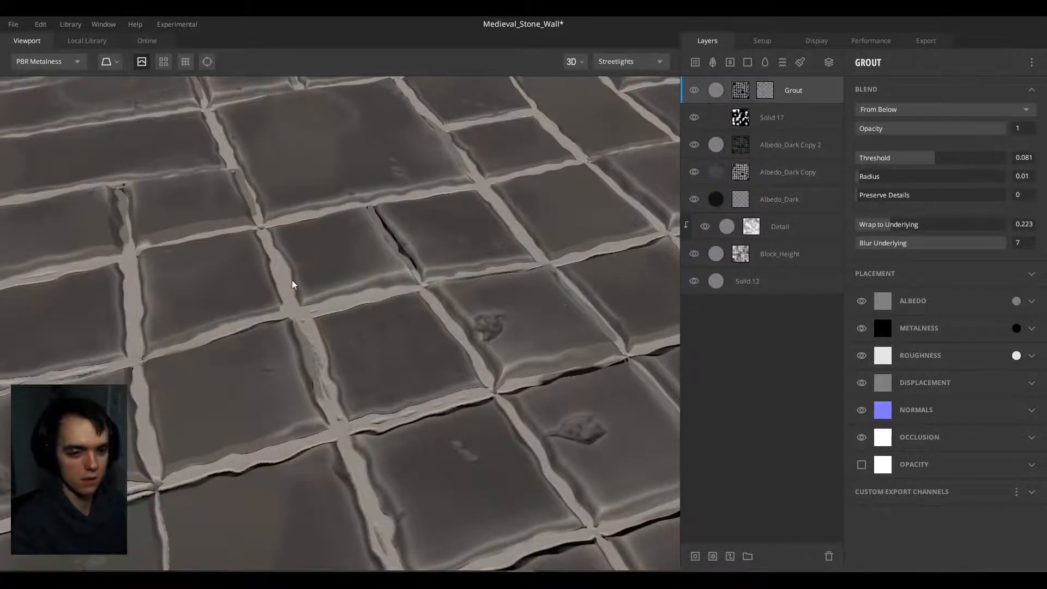
Step: Display the wall on a cylinder preview mesh and examine the block pattern and grout around it
drag(475, 282, 442, 383)
scroll(433, 283, down, 6)
drag(456, 290, 350, 220)
click(111, 61)
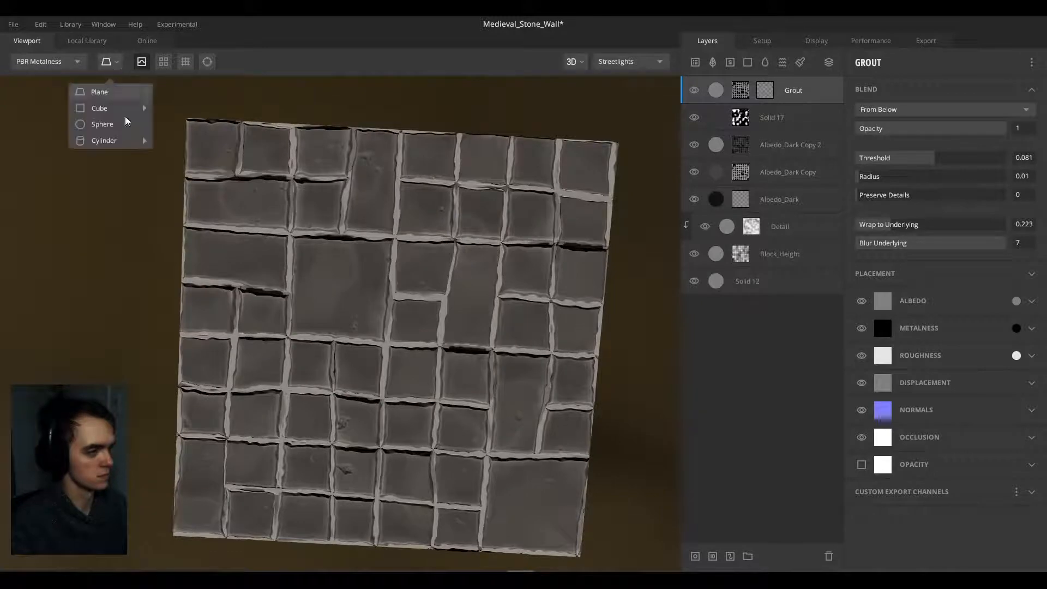
mouse_move(133, 139)
click(174, 158)
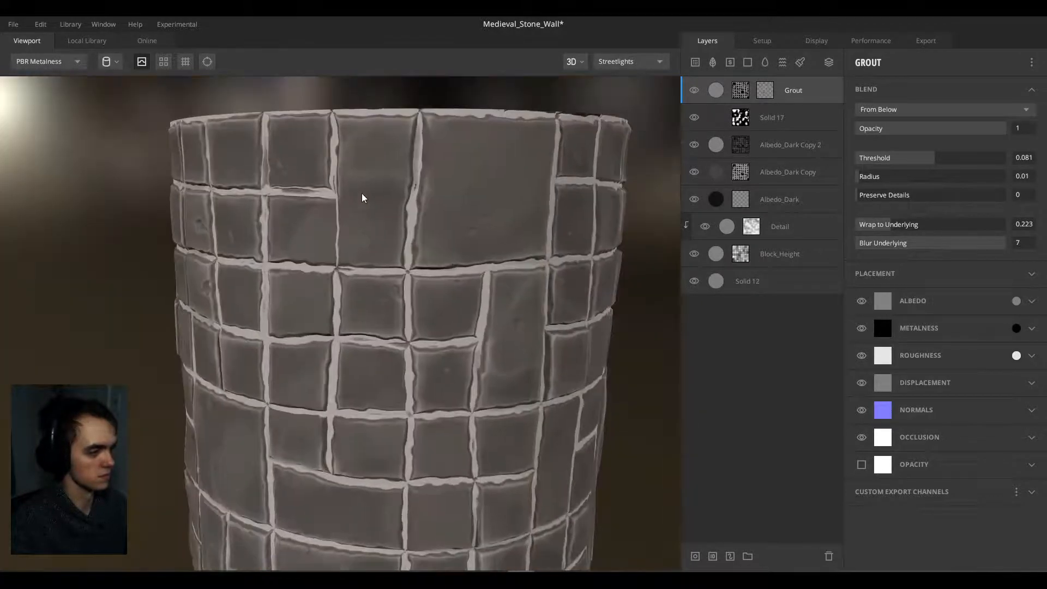
mouse_move(362, 194)
mouse_down()
mouse_move(344, 164)
mouse_move(332, 206)
mouse_move(381, 246)
mouse_move(247, 246)
mouse_move(278, 252)
mouse_move(367, 200)
mouse_up()
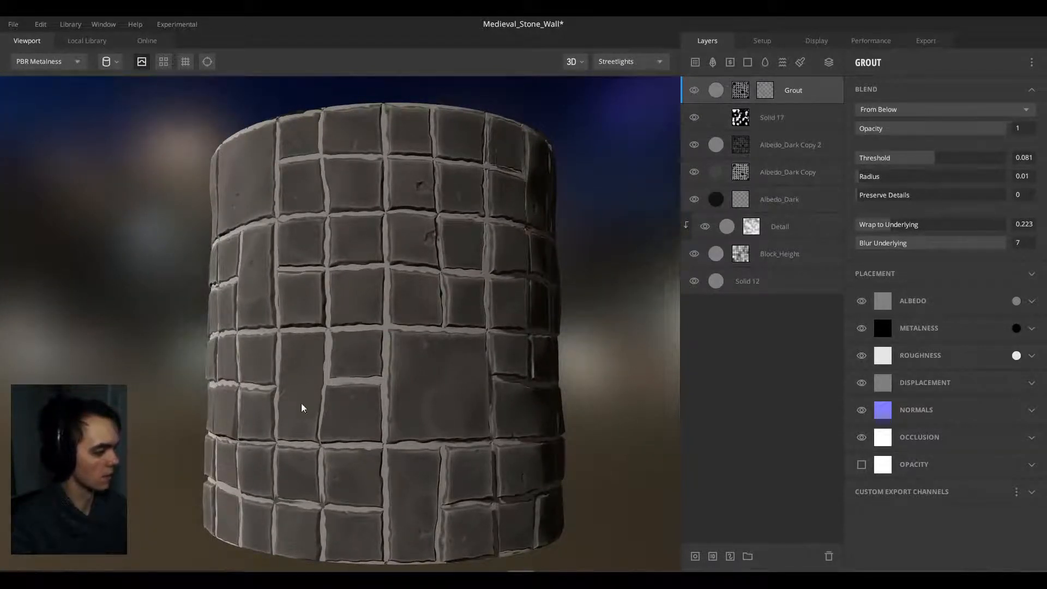
drag(354, 402, 442, 401)
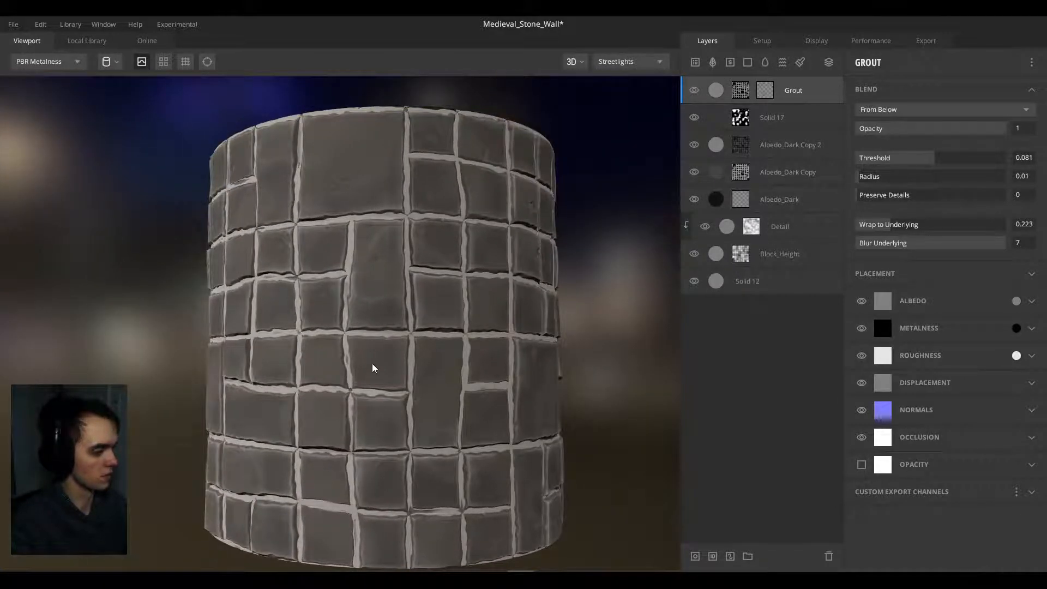
drag(346, 305, 600, 252)
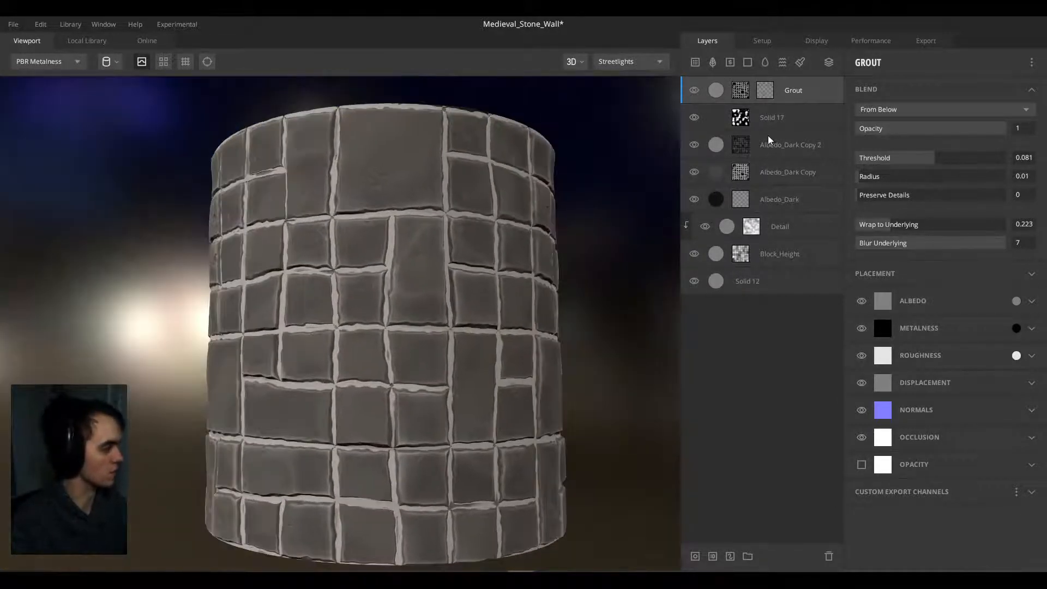
Step: Set the cut out amount of the Substract_horizontal pattern in Block_Height's mask to 0.668
click(778, 254)
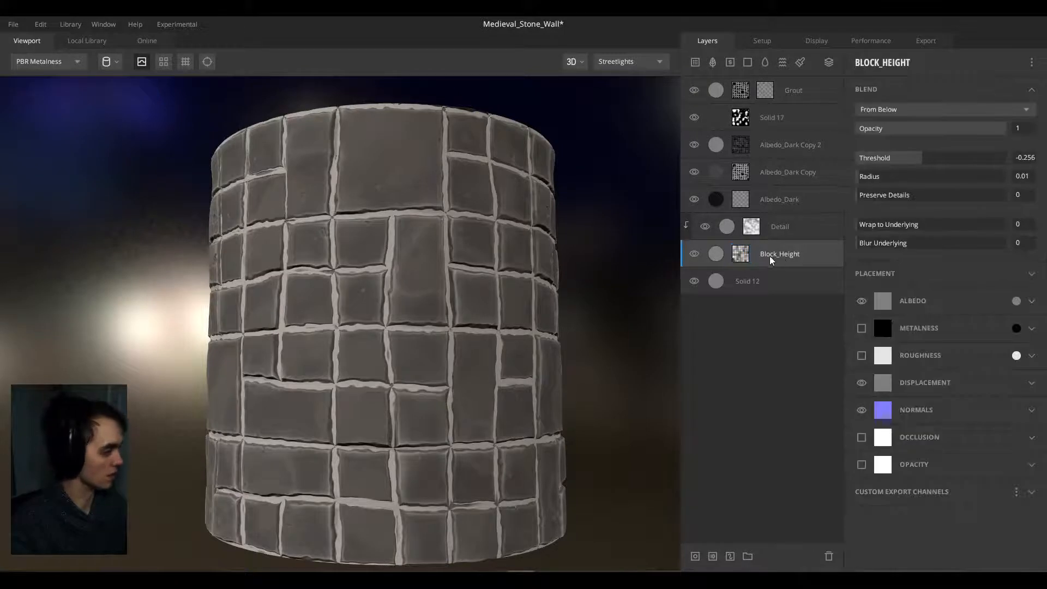
click(742, 254)
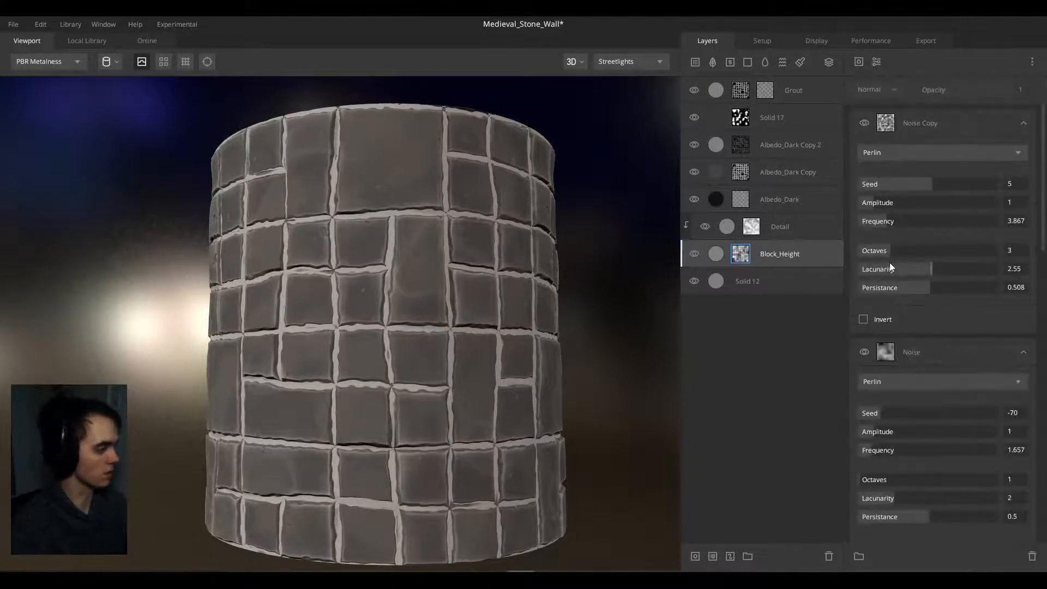
scroll(891, 267, down, 5)
scroll(892, 267, down, 10)
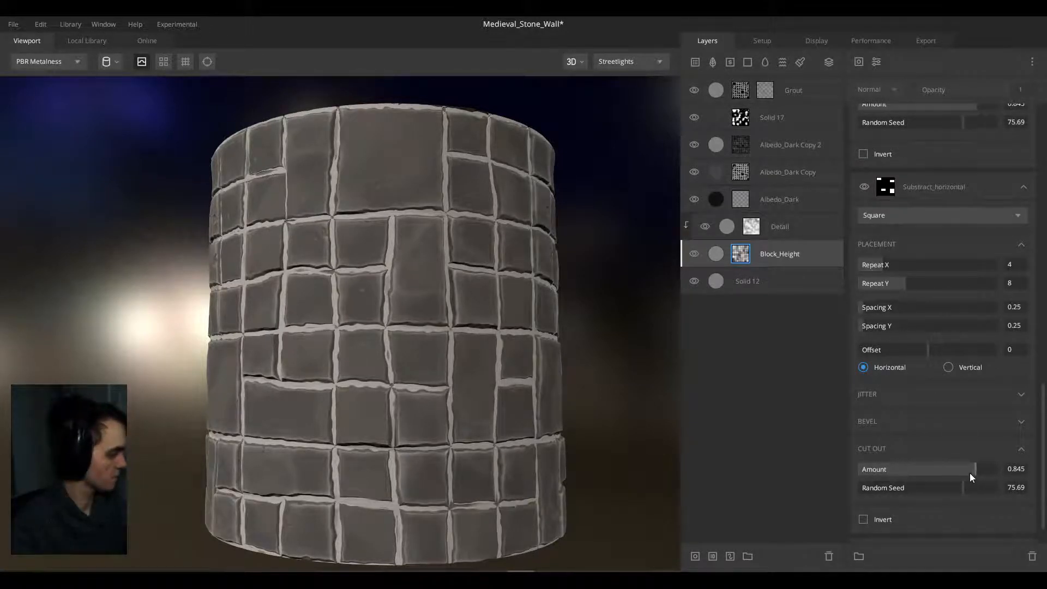
mouse_move(970, 473)
mouse_down()
mouse_move(933, 473)
mouse_move(951, 471)
mouse_up()
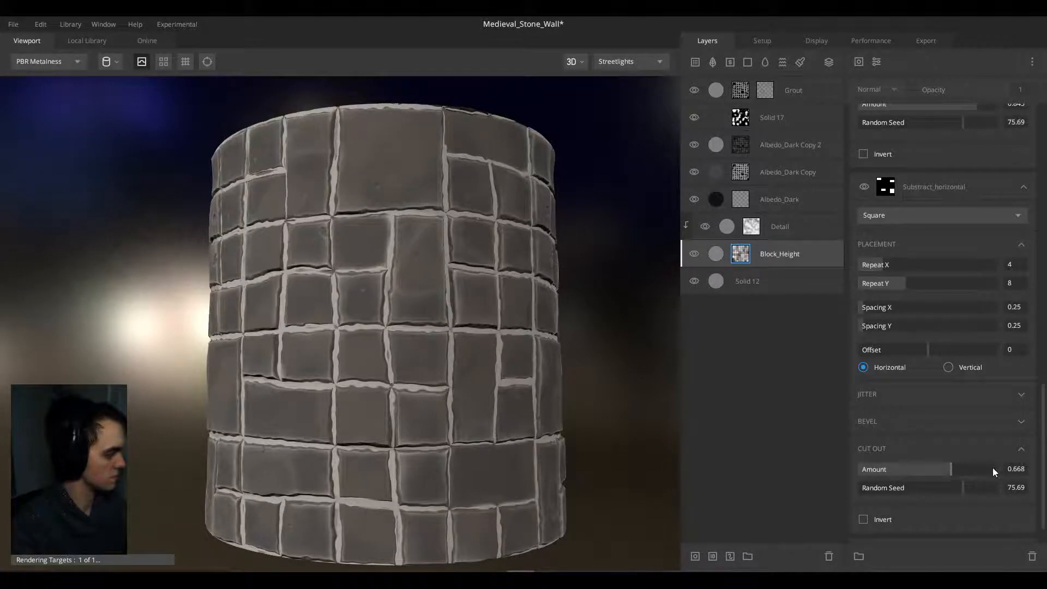
Step: Match the cut out amount of the Horizontal pattern in Block_Height's mask to Substract_horizontal's 0.668
scroll(953, 422, down, 1)
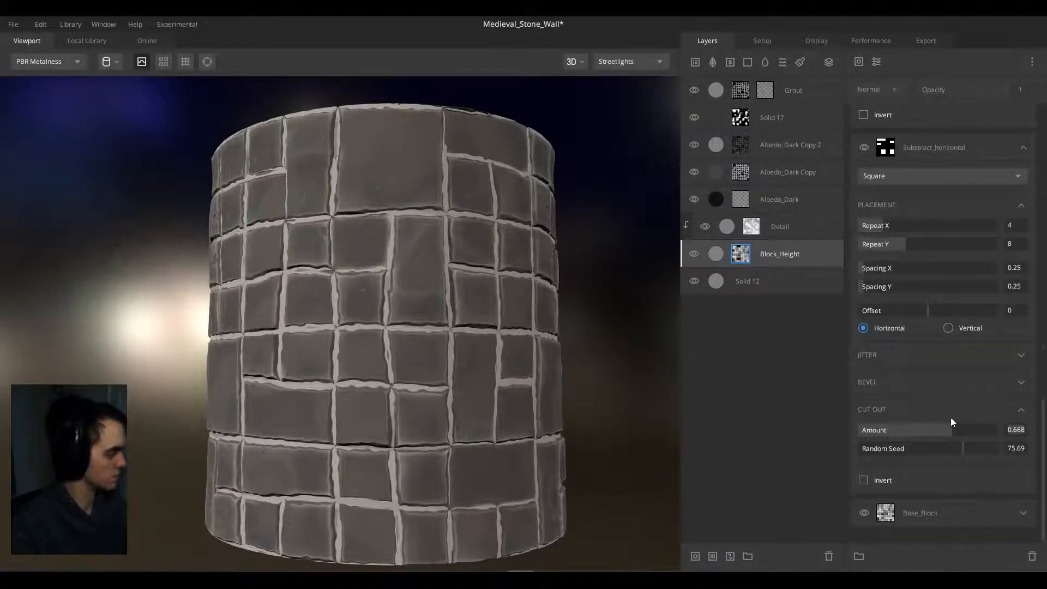
click(1023, 148)
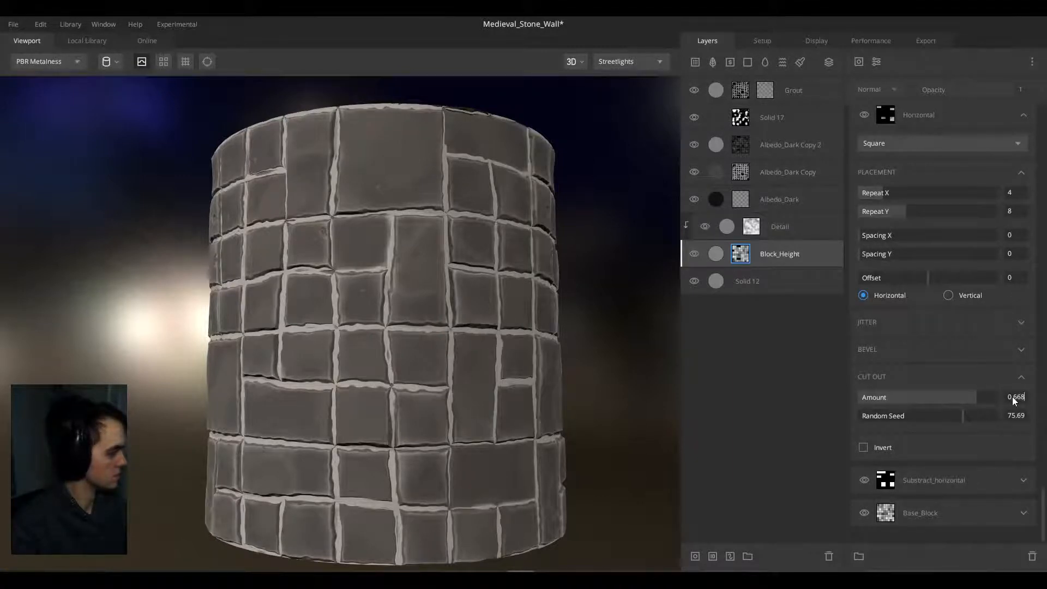
key(Return)
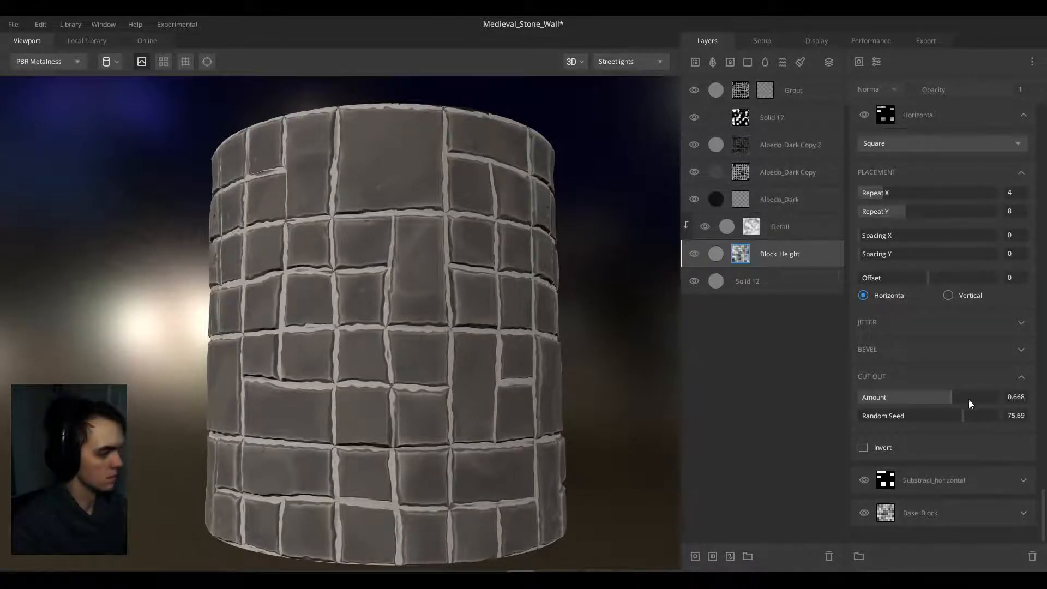
Step: Switch the preview mesh back to a plane and examine the revised block layout
drag(353, 291, 135, 146)
click(110, 62)
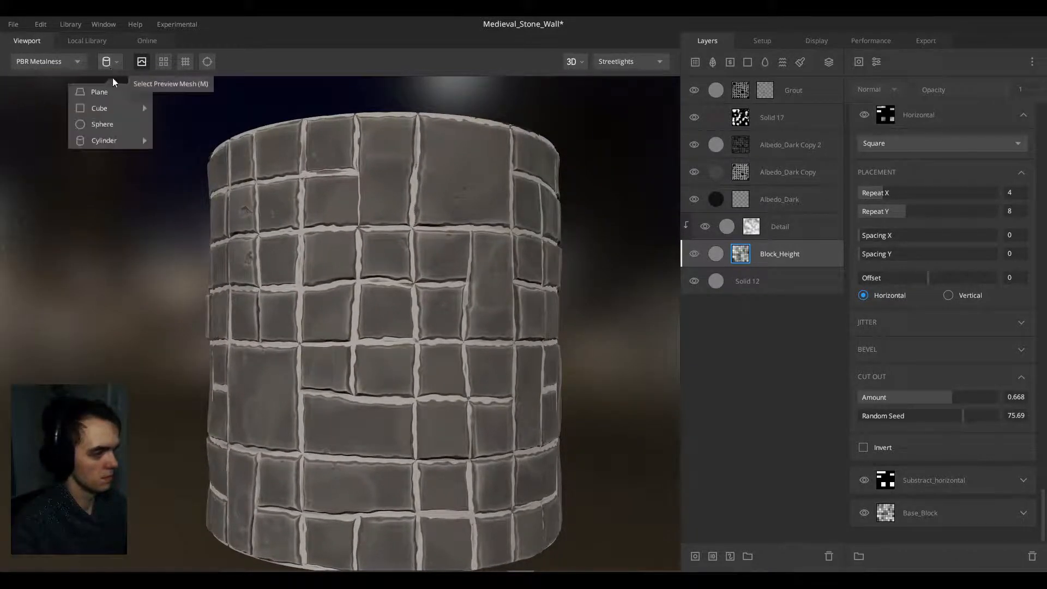
click(112, 92)
drag(339, 437, 343, 343)
scroll(332, 341, up, 5)
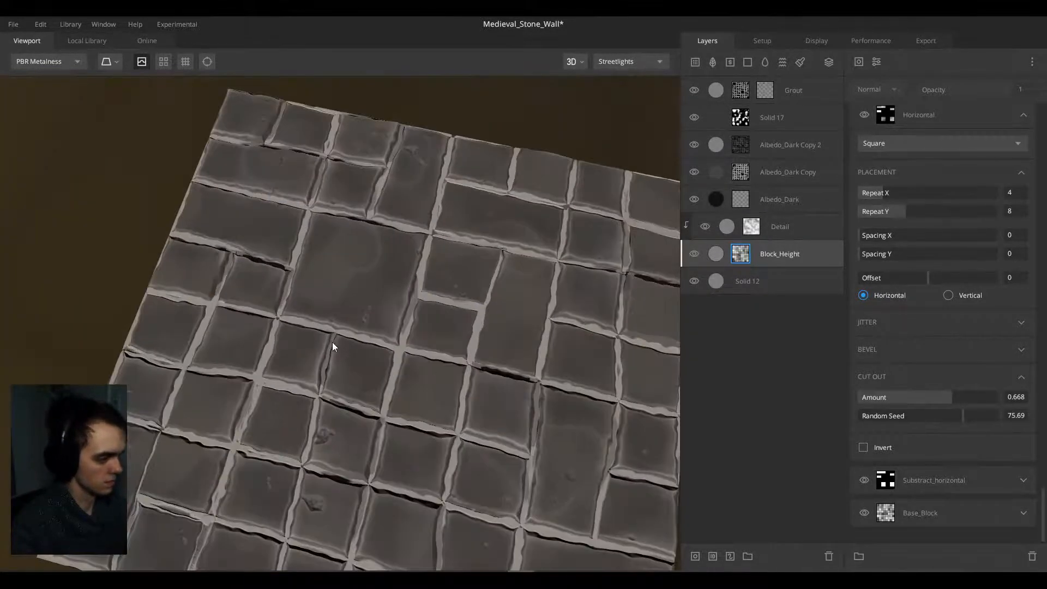
middle_drag(406, 332, 391, 244)
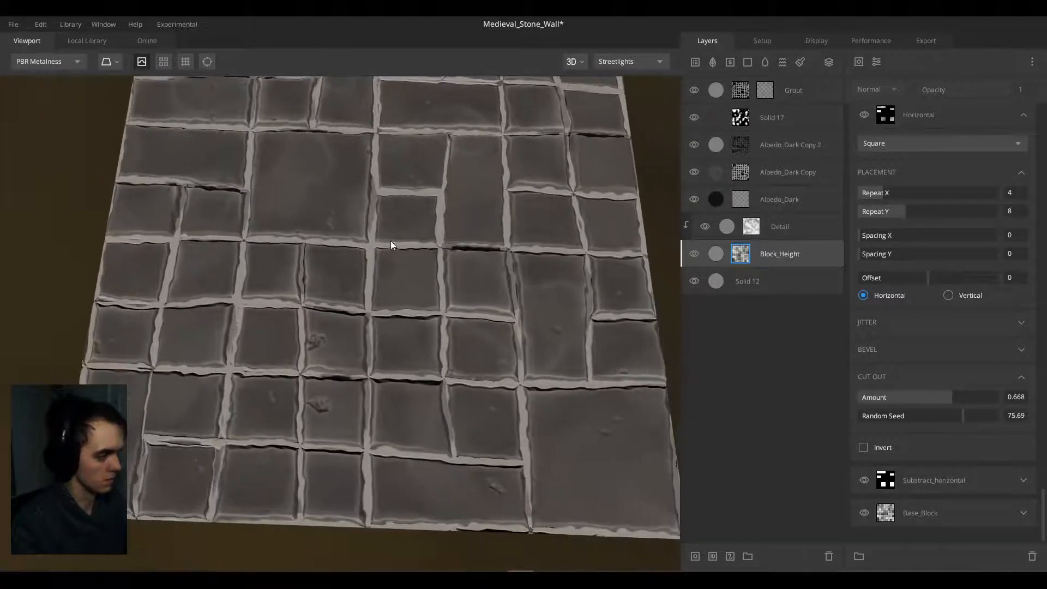
Step: Set the Cut Out Amount of the Vertical_Substract pattern in the Block_Height mask to 0.688
drag(450, 240, 419, 311)
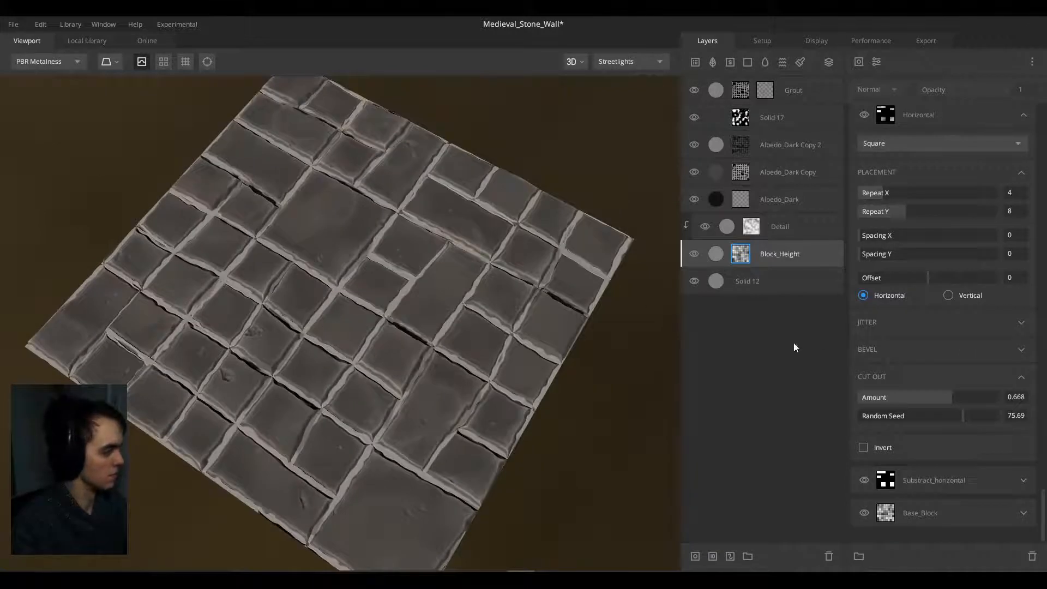
click(1024, 129)
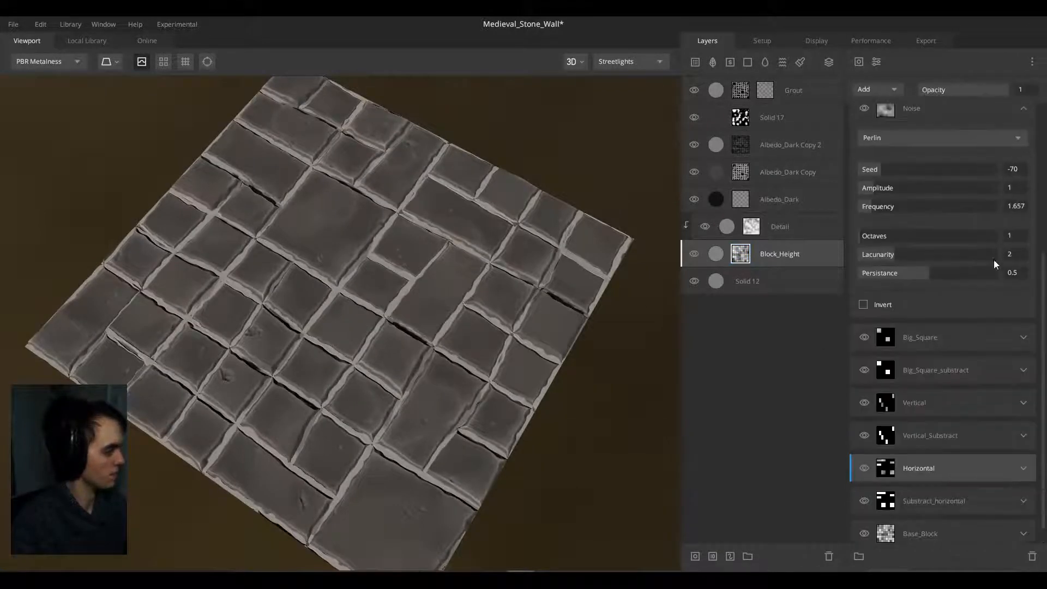
click(1020, 415)
scroll(978, 423, down, 5)
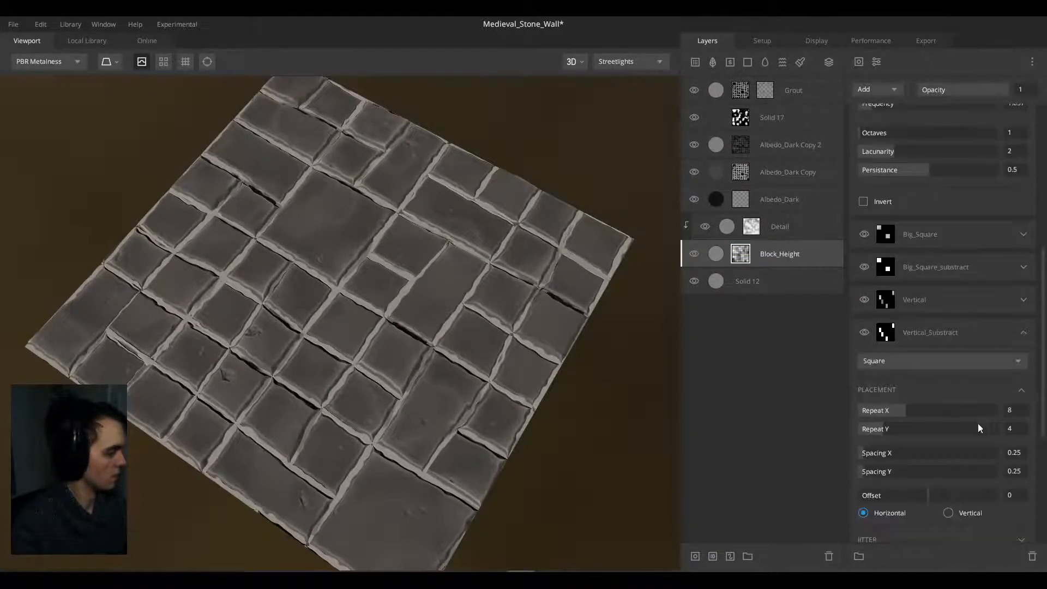
scroll(959, 424, down, 2)
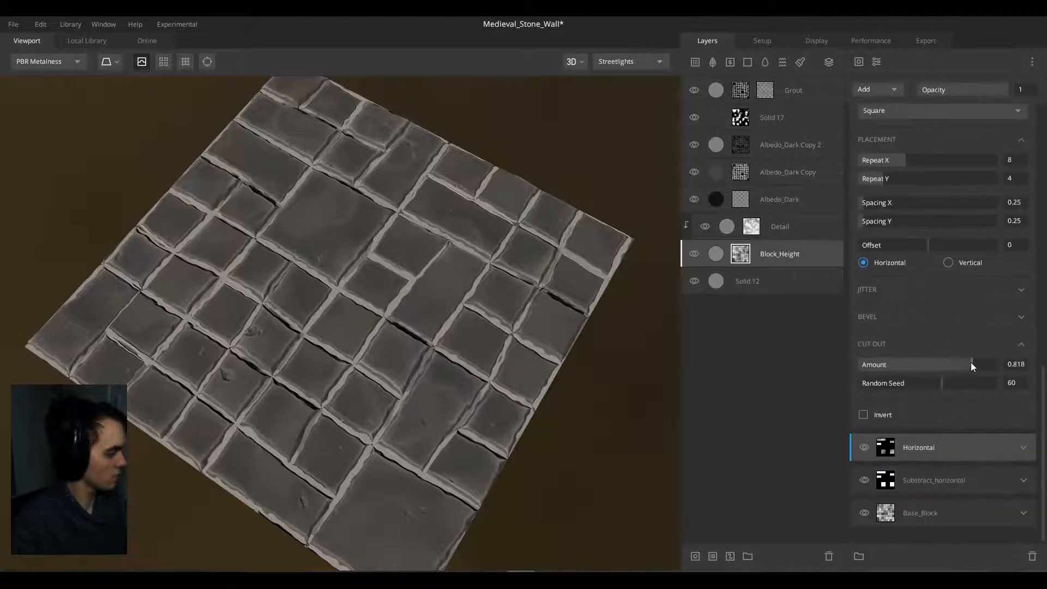
drag(971, 363, 953, 364)
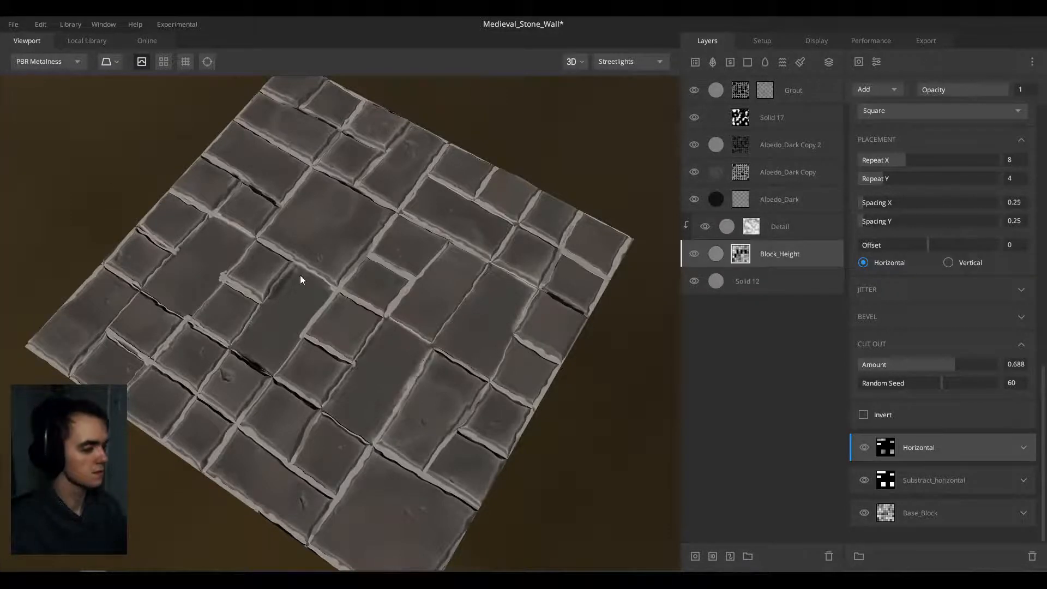
Step: Inspect the tall blocks and the grout lines around them up close from several angles
drag(300, 275, 375, 265)
scroll(349, 252, up, 5)
scroll(353, 279, down, 4)
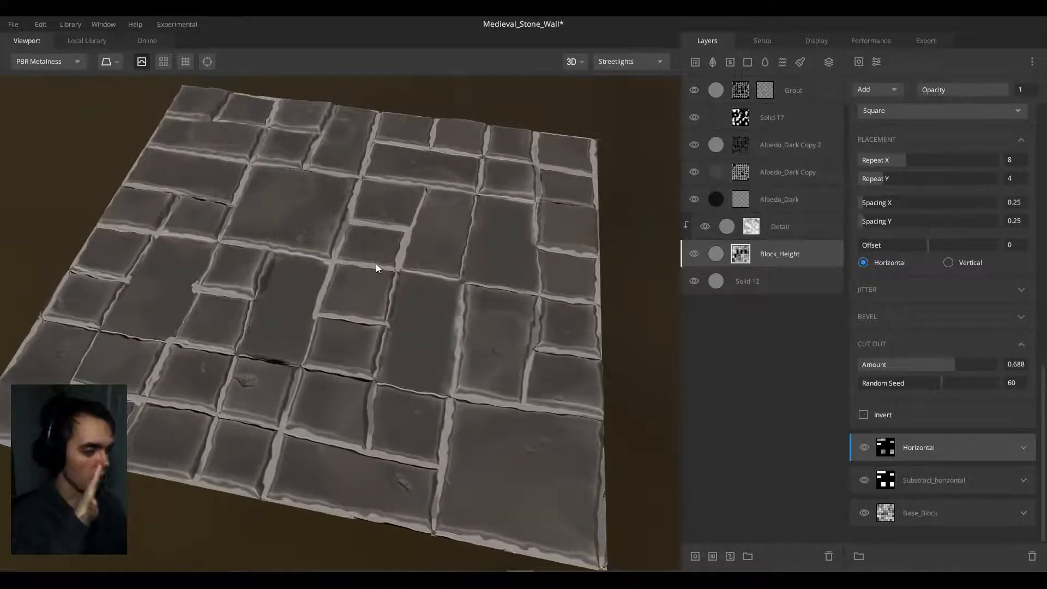
scroll(328, 257, up, 4)
drag(328, 259, 321, 334)
scroll(229, 291, up, 2)
drag(224, 290, 691, 247)
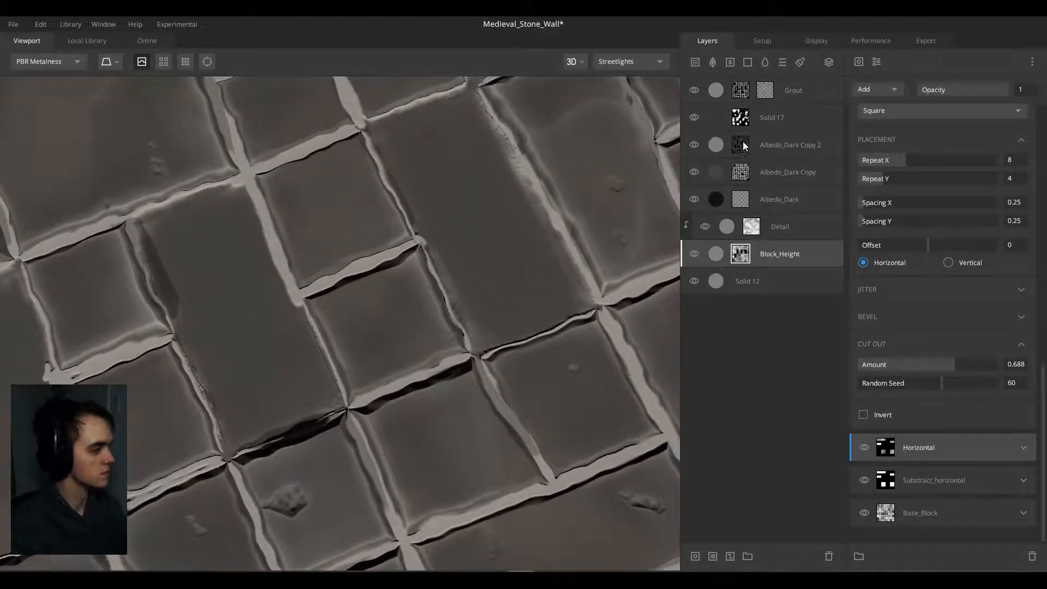
Step: Erase the white vertical stroke near the centre of the Grout paint mask with a size 24 eraser, and return to the PBR Metalness view
click(758, 93)
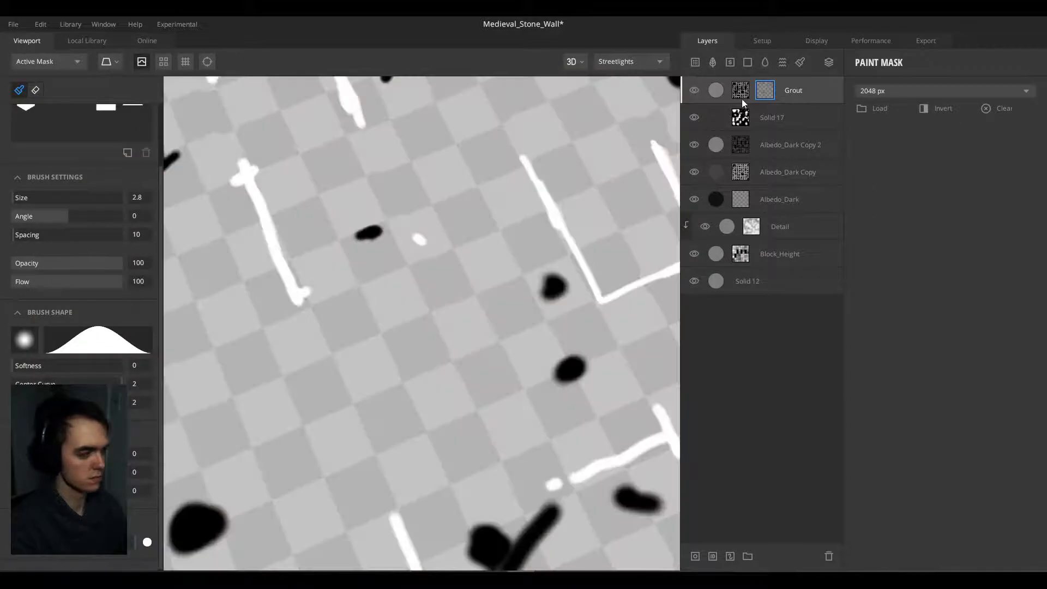
middle_drag(291, 187, 363, 235)
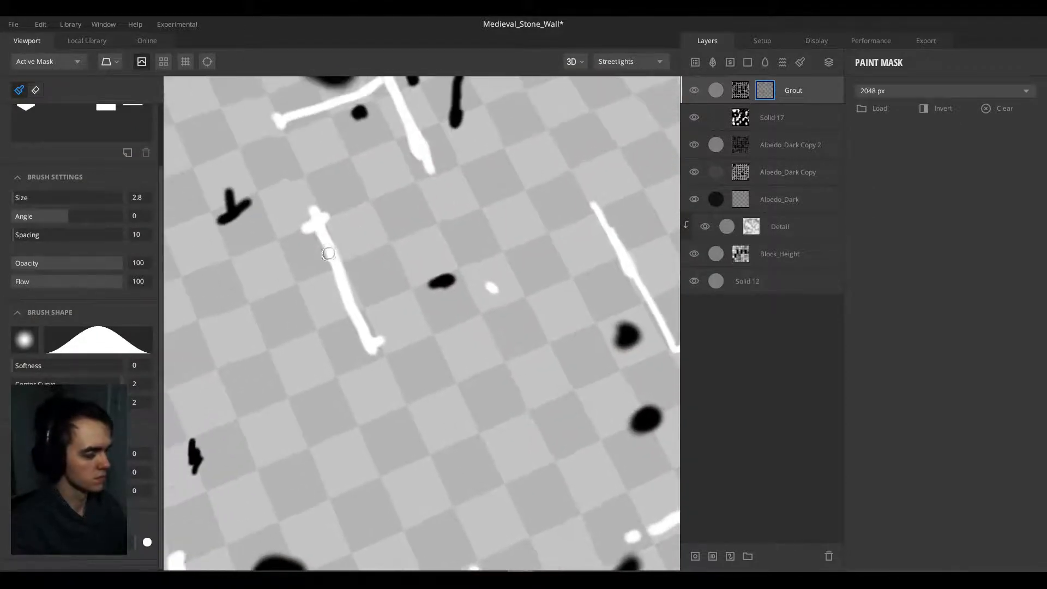
key(bracketright)
click(39, 90)
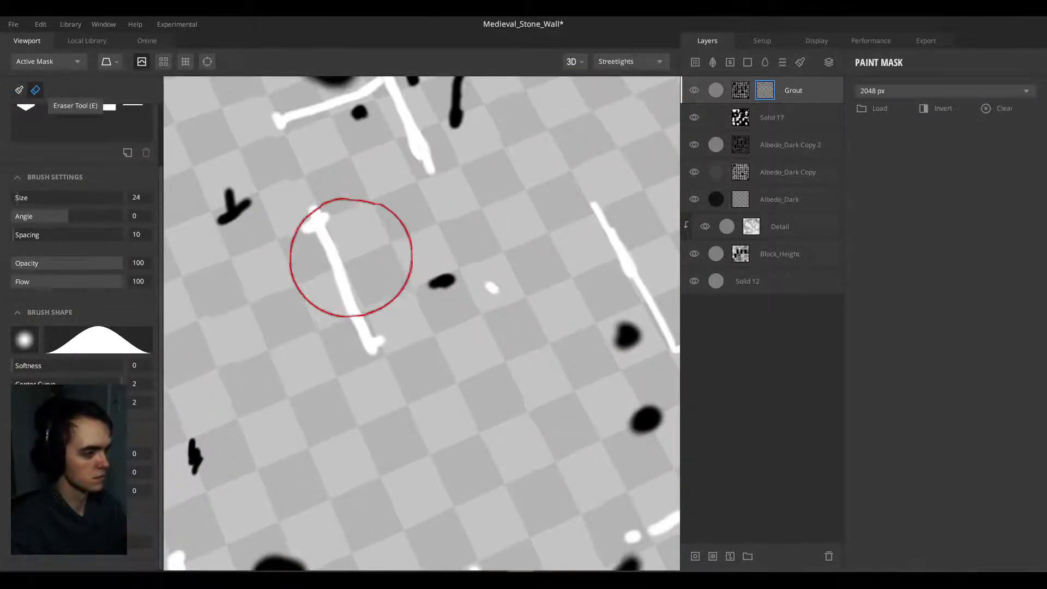
mouse_move(350, 257)
mouse_down()
mouse_move(313, 199)
mouse_move(369, 355)
mouse_up()
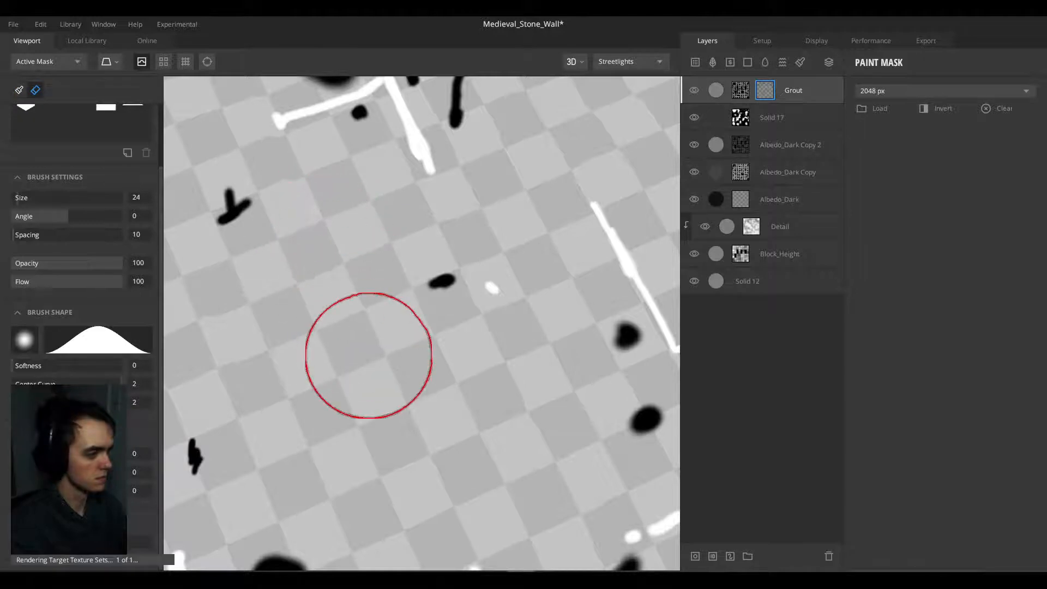
key(m)
scroll(365, 294, down, 1)
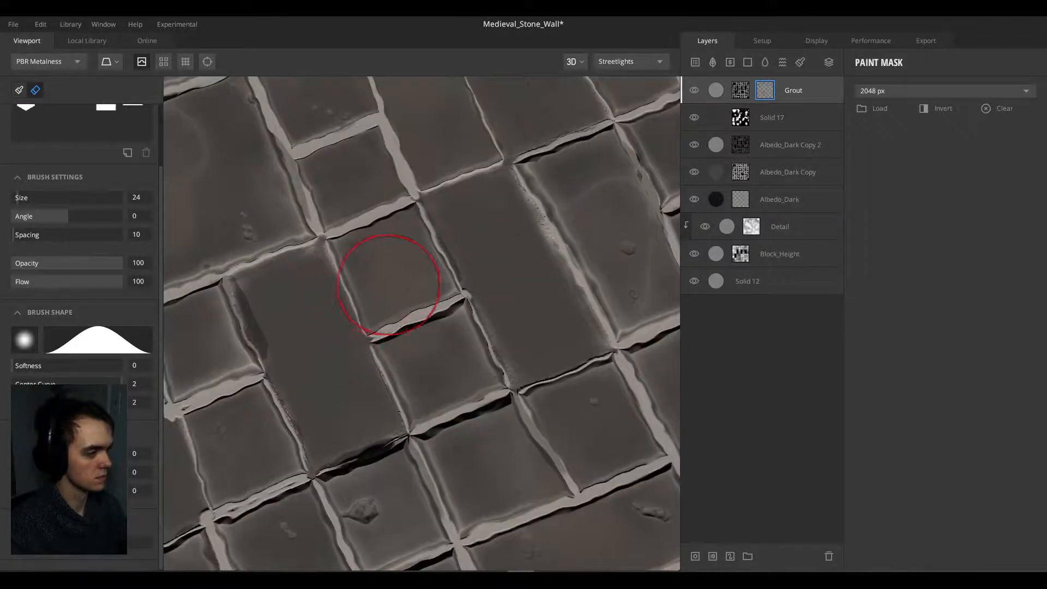
alt+drag(389, 285, 246, 255)
scroll(406, 294, down, 3)
alt+drag(409, 295, 346, 273)
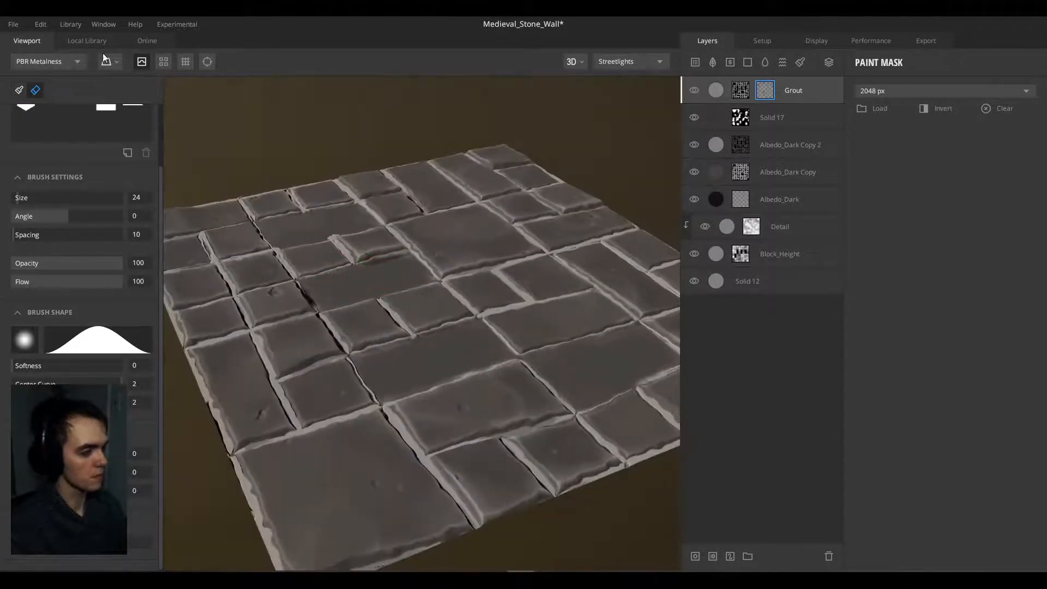
Step: Add a solid layer at the very top of the layer stack, above Grout, and give it a mask stack
click(793, 116)
alt+drag(561, 243, 394, 255)
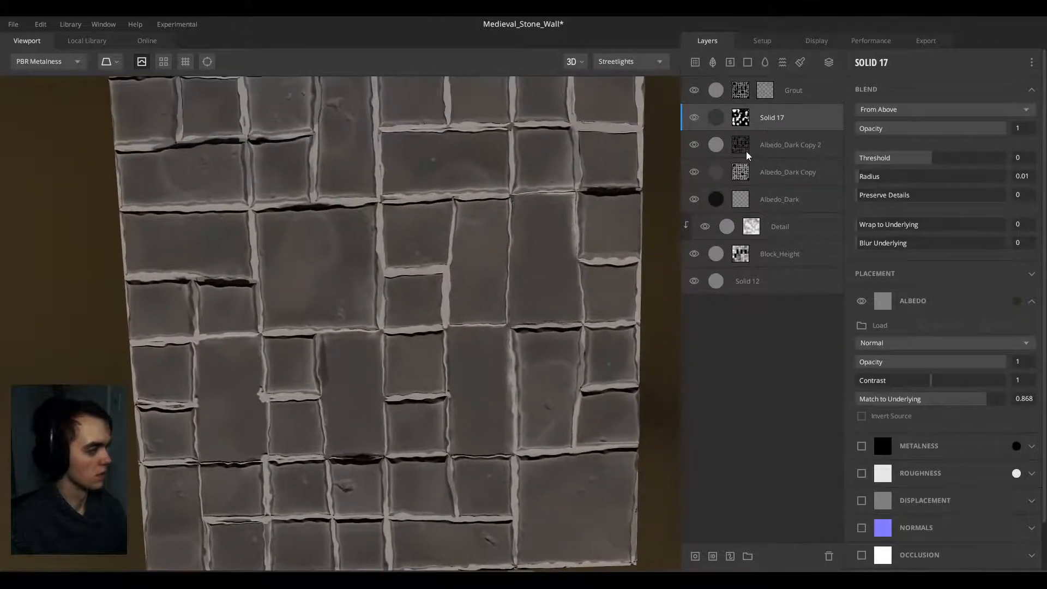
click(748, 61)
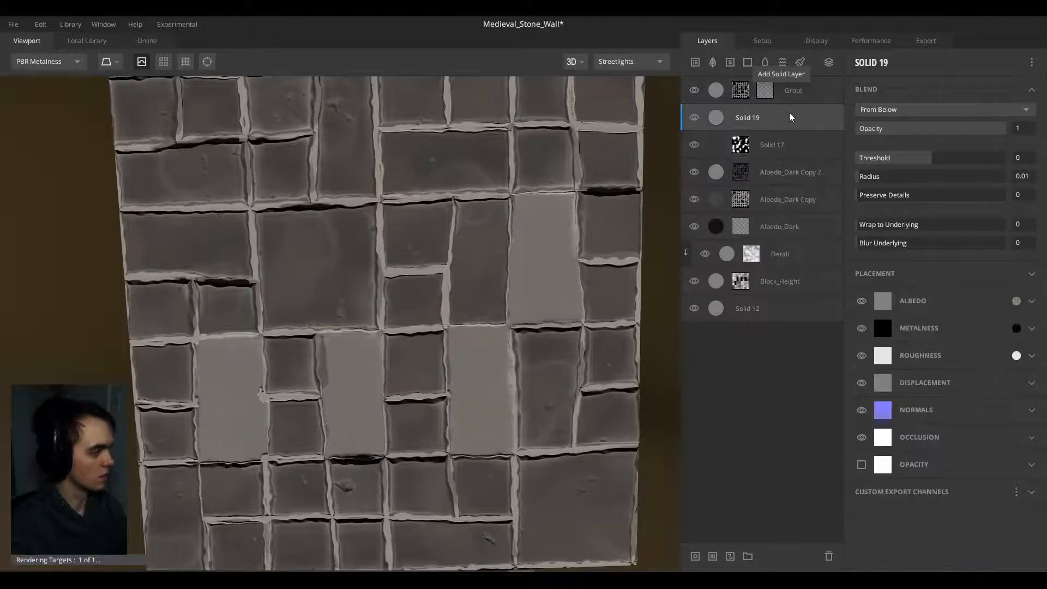
drag(790, 117, 748, 92)
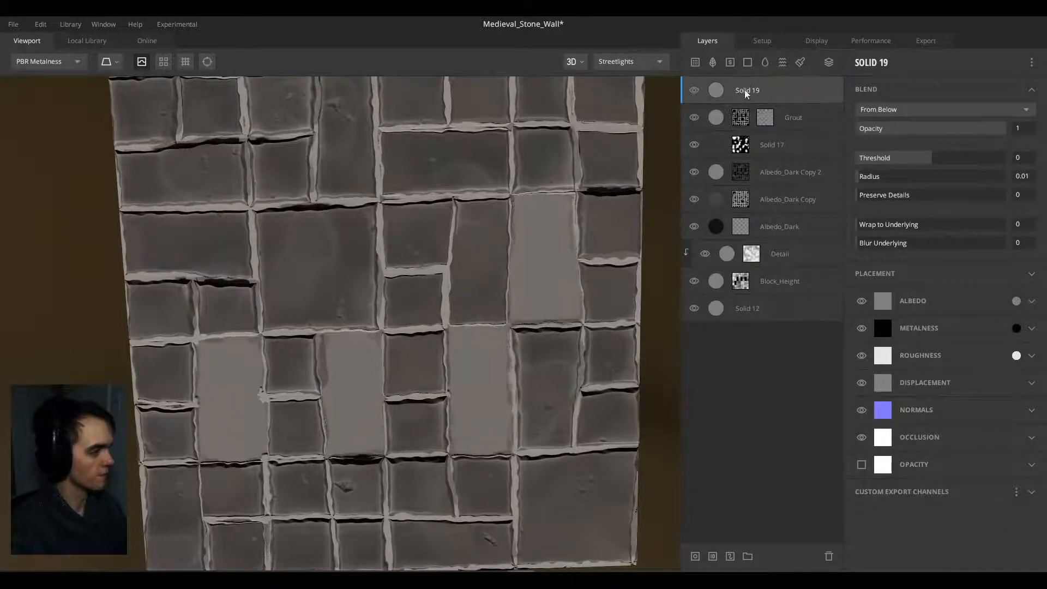
right_click(747, 96)
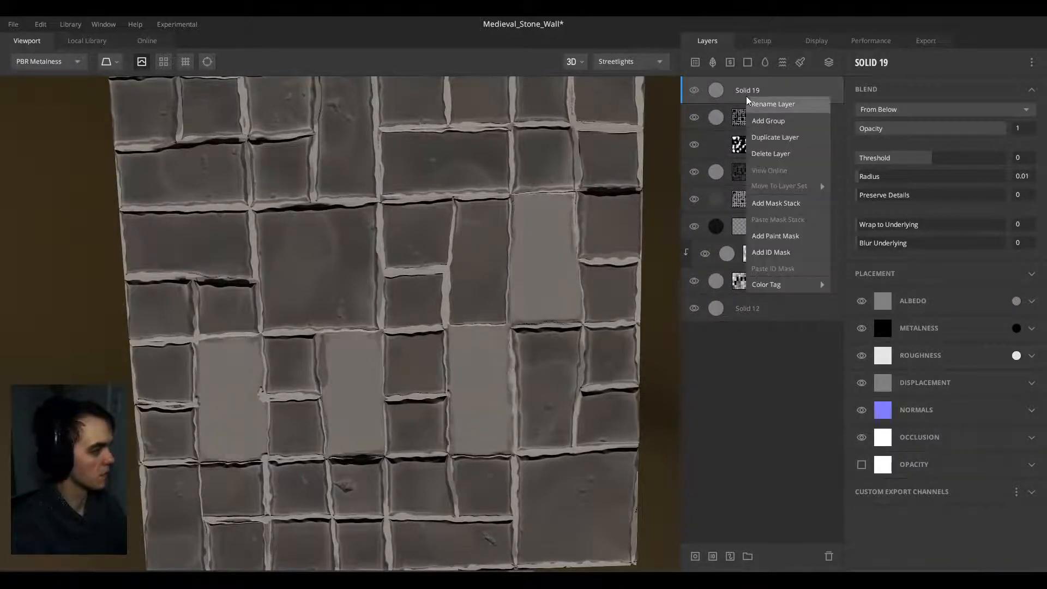
click(775, 203)
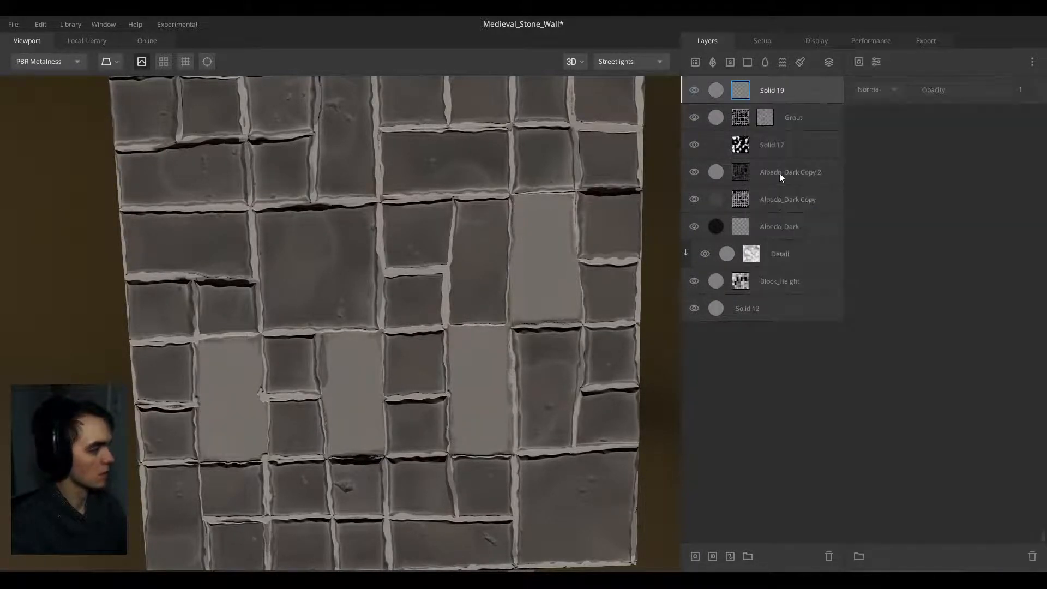
Step: Add a Normal component to the mask stack of Solid 19
click(859, 62)
mouse_move(882, 133)
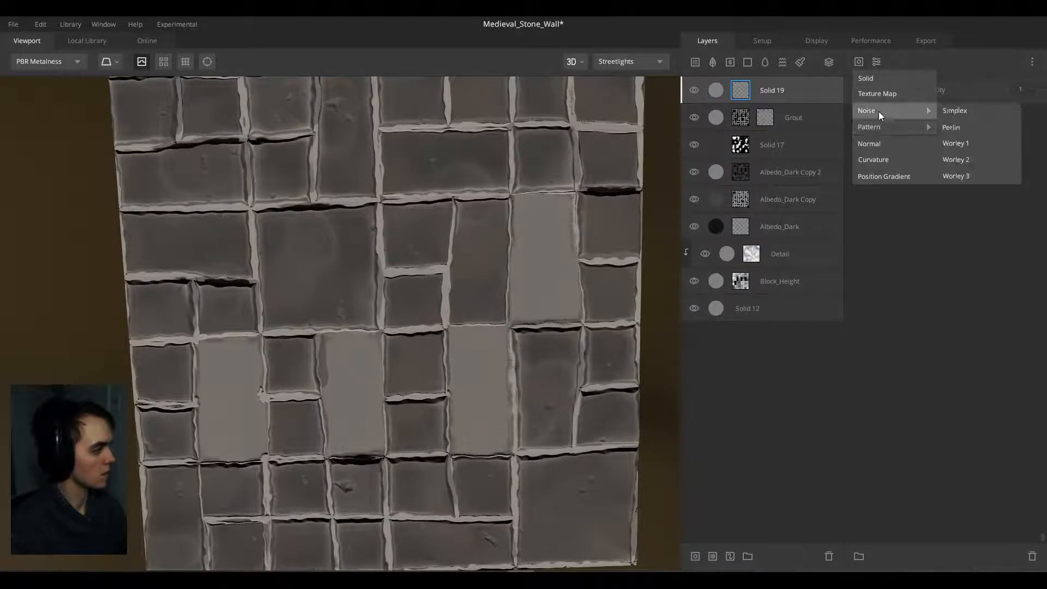
click(872, 64)
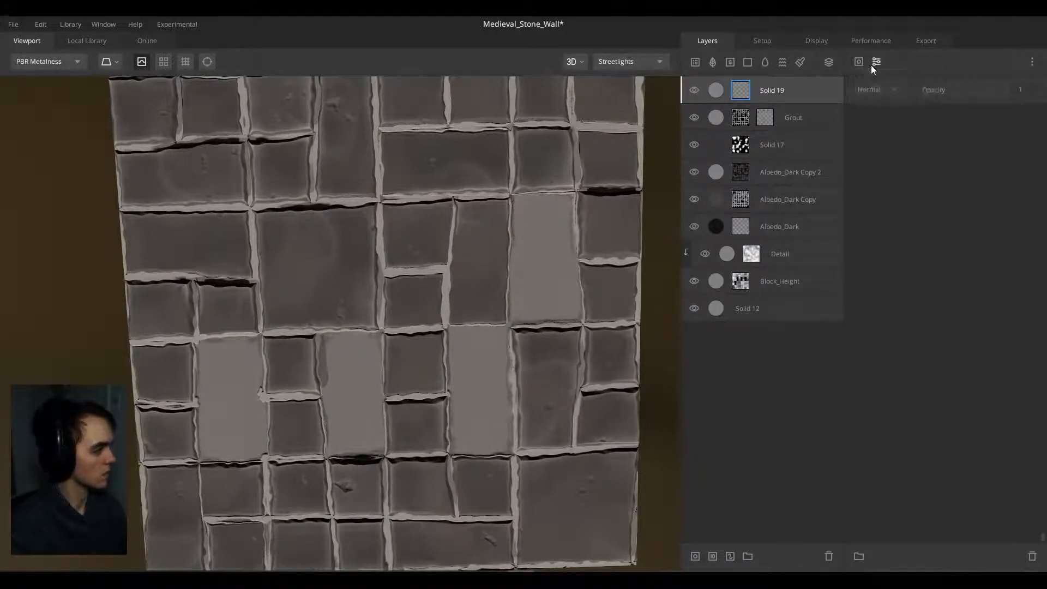
click(875, 62)
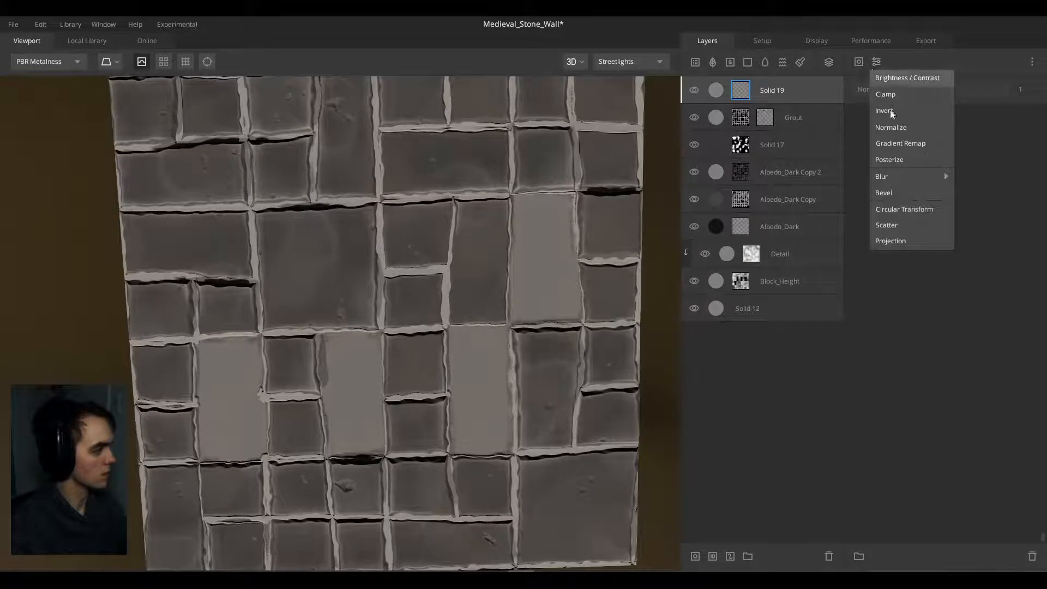
click(858, 62)
click(881, 141)
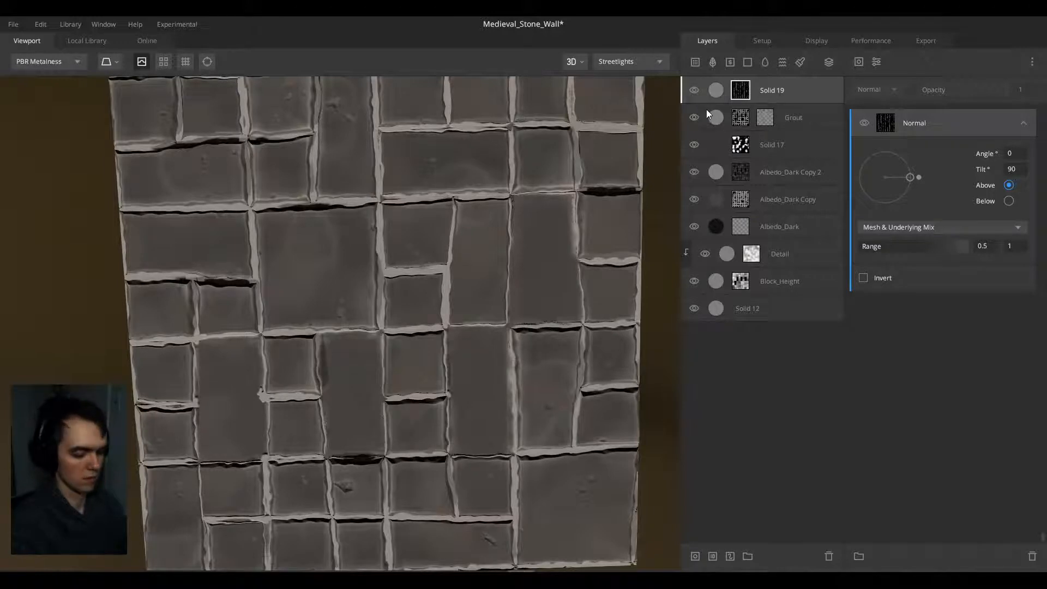
Step: Show the layer mask in the viewport and aim the Normal mask's direction at angle 88.66° and tilt 84.15°
key(m)
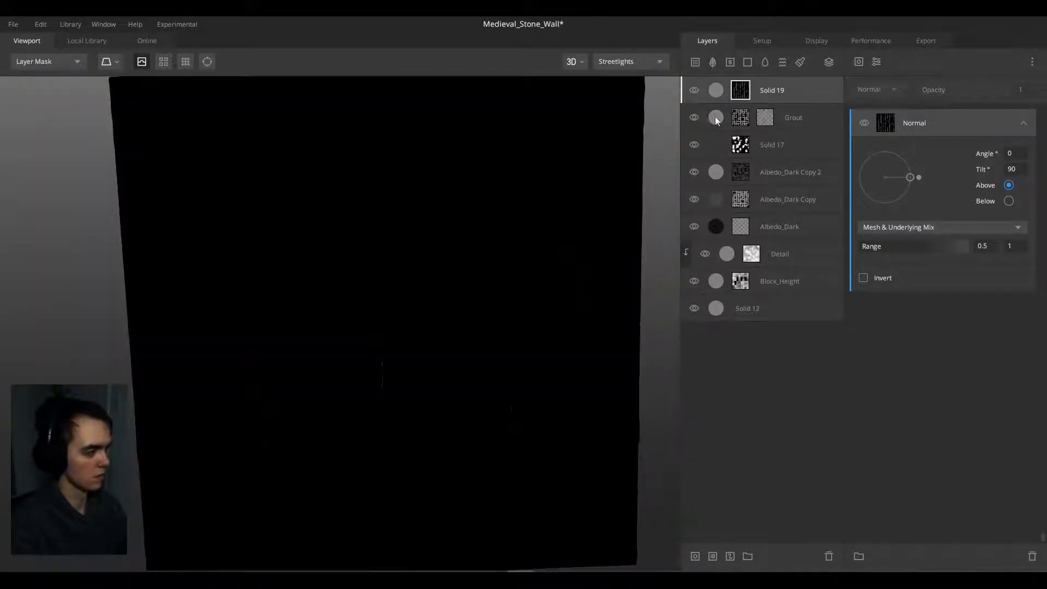
click(771, 91)
drag(933, 154, 951, 155)
click(739, 92)
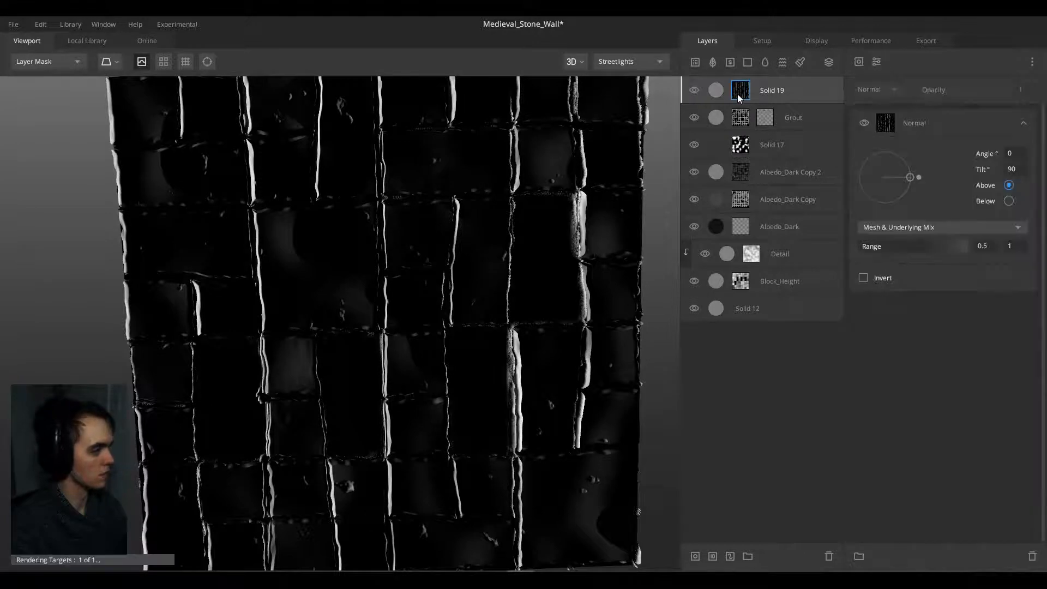
alt+drag(518, 165, 594, 162)
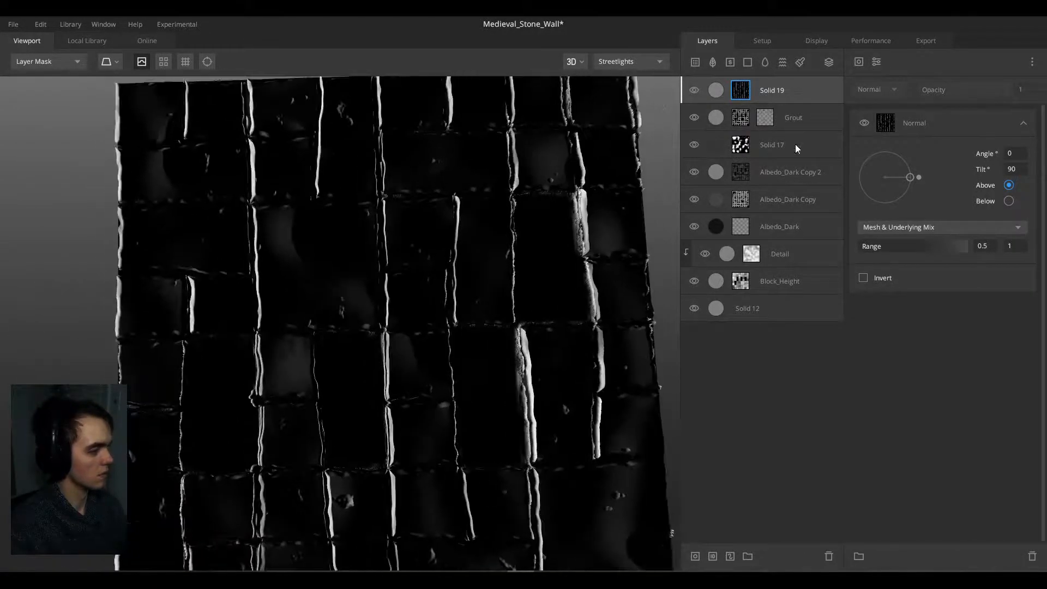
drag(922, 178, 886, 152)
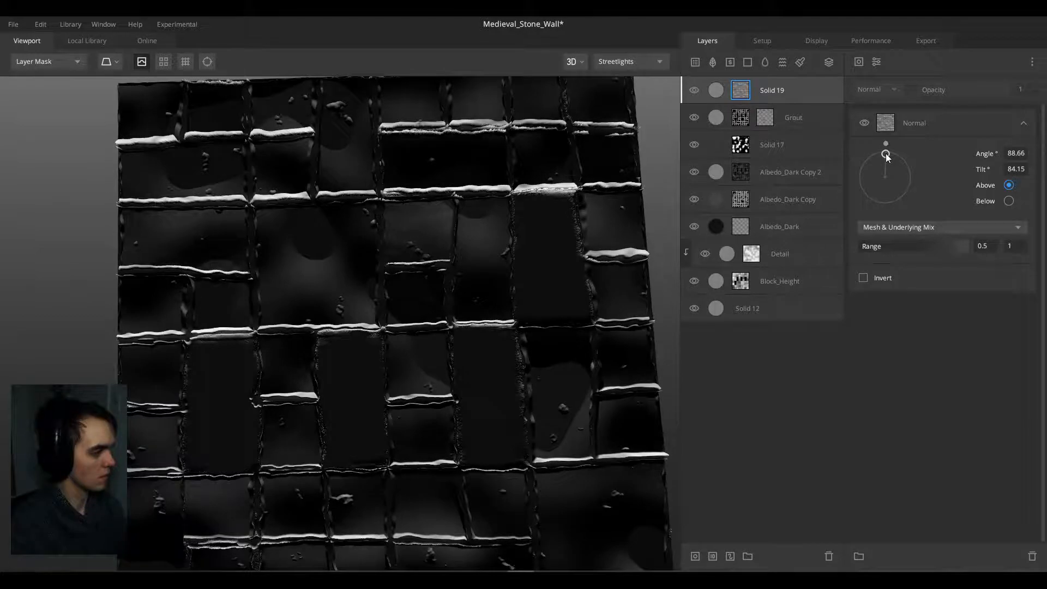
drag(657, 169, 368, 224)
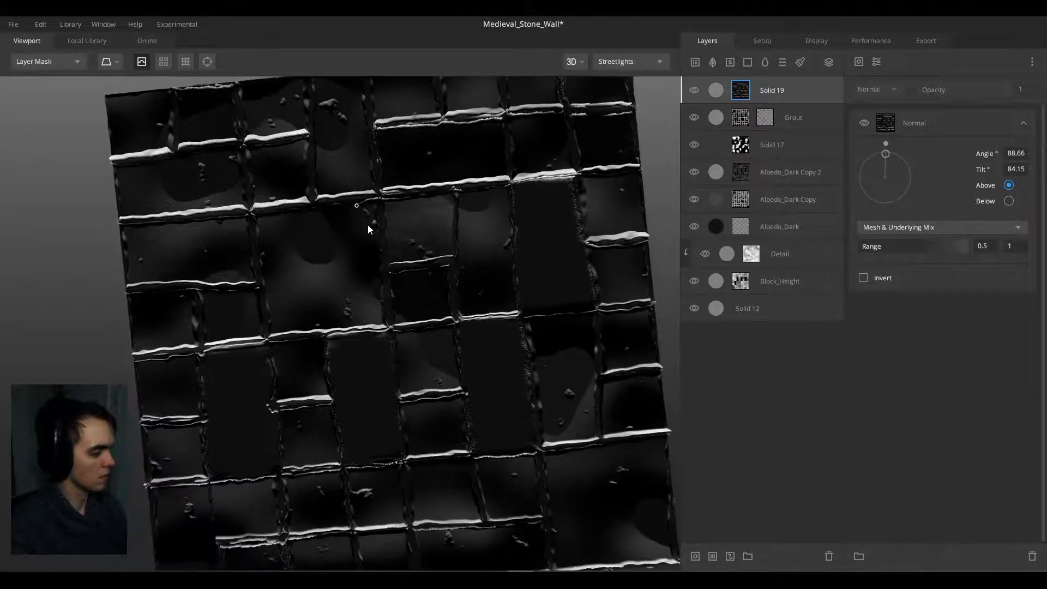
Step: Narrow the Normal mask's range to start at 0.667 and set its tilt to 52.20°
drag(953, 248, 930, 245)
drag(266, 298, 372, 290)
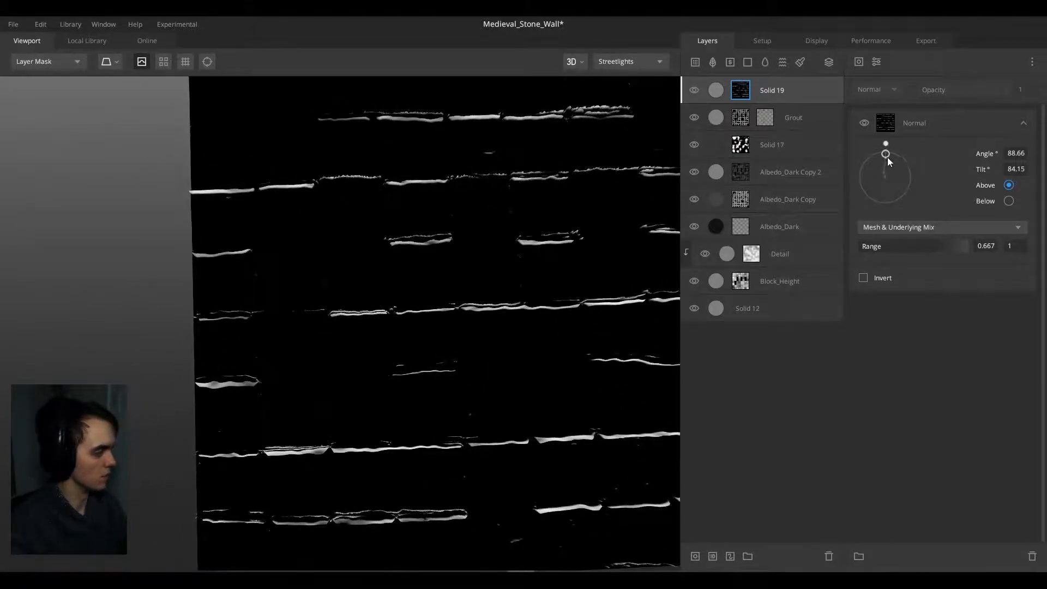
drag(887, 157, 882, 162)
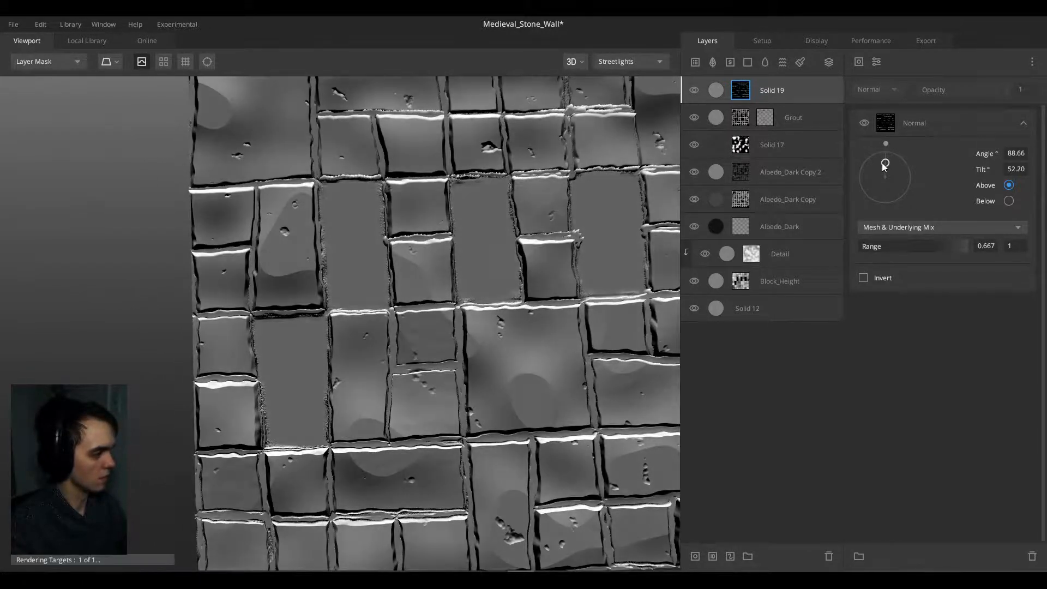
drag(657, 211, 623, 106)
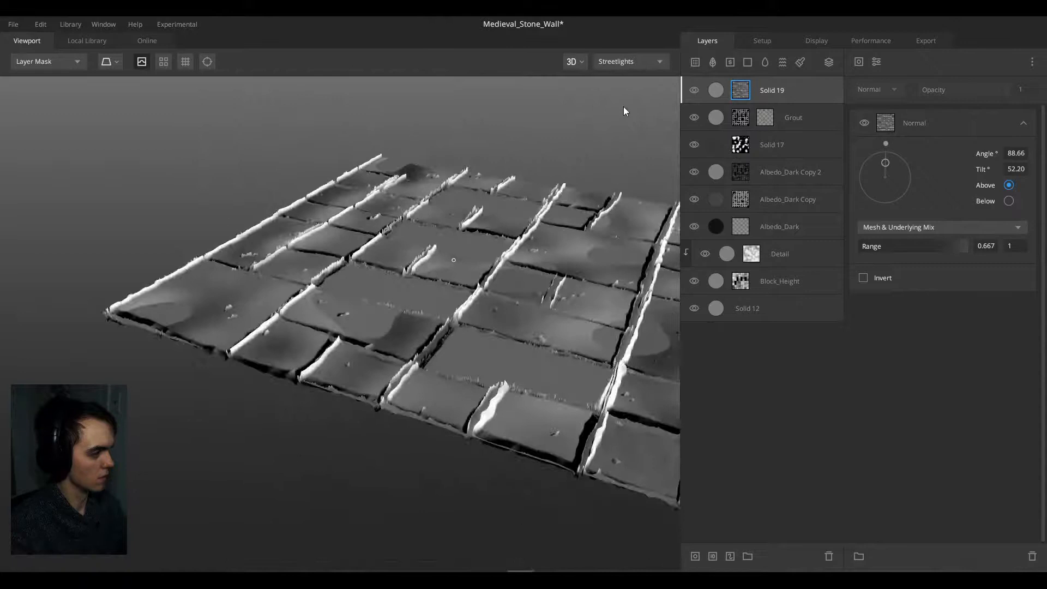
Step: Set Solid 19's blend Threshold to 0.564 and Wrap to Underlying to 1
click(787, 90)
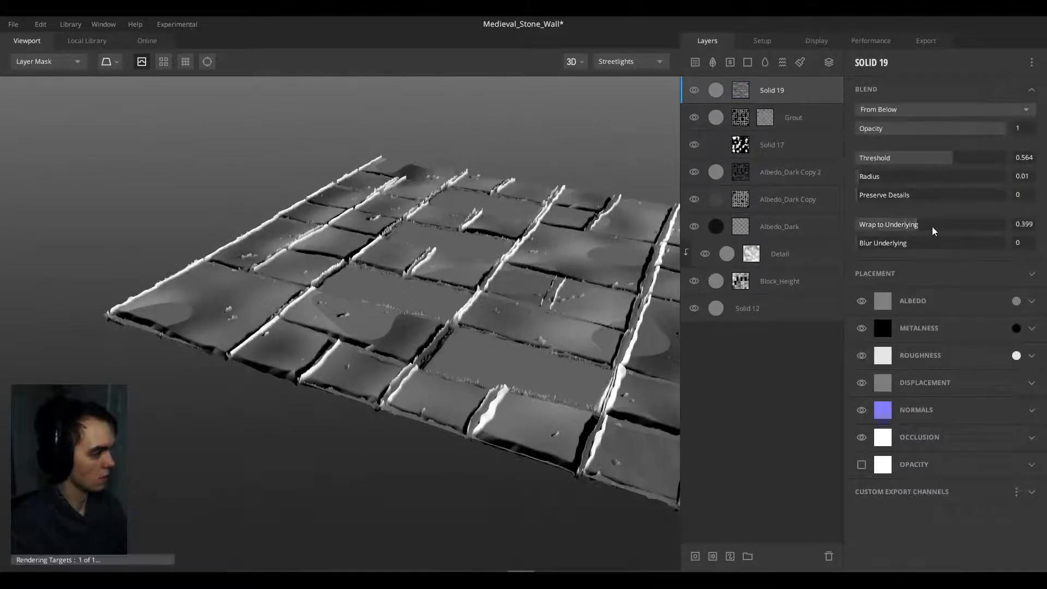
drag(933, 231, 1009, 230)
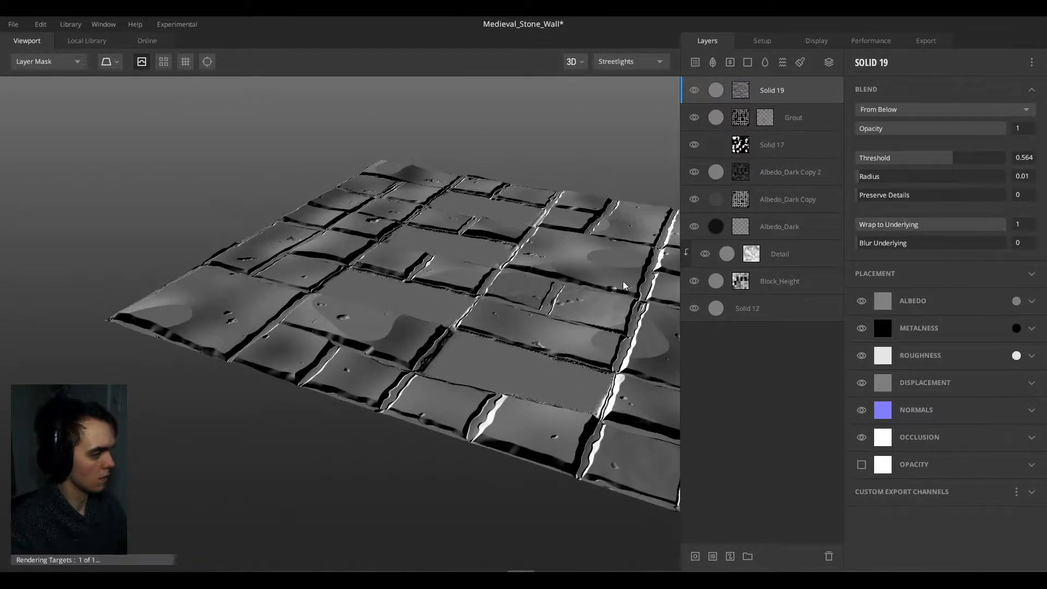
drag(626, 286, 770, 311)
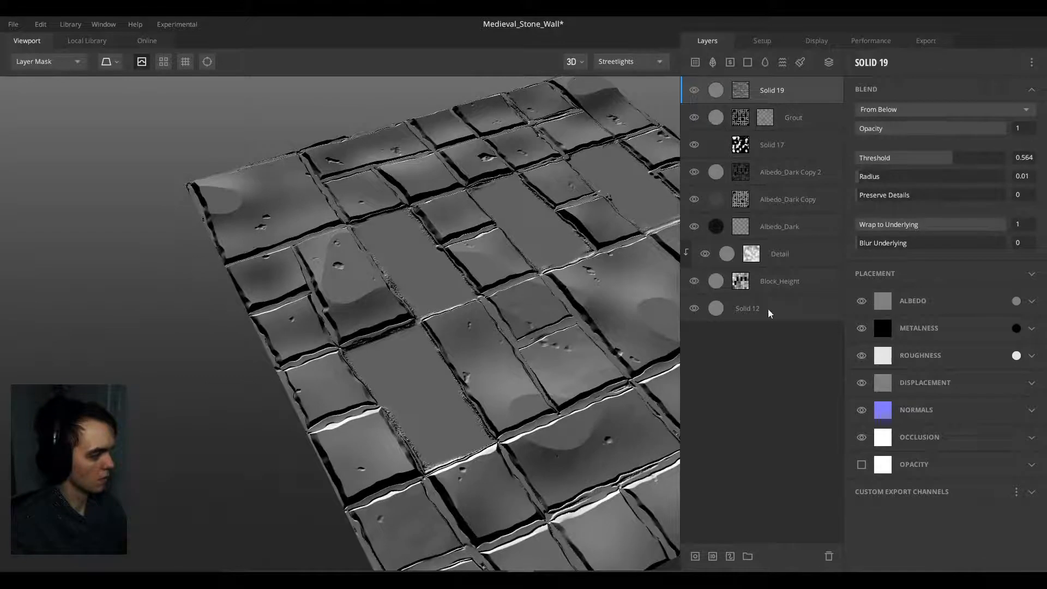
Step: Disable the Normals and Displacement channels of Solid 19
click(861, 409)
click(862, 382)
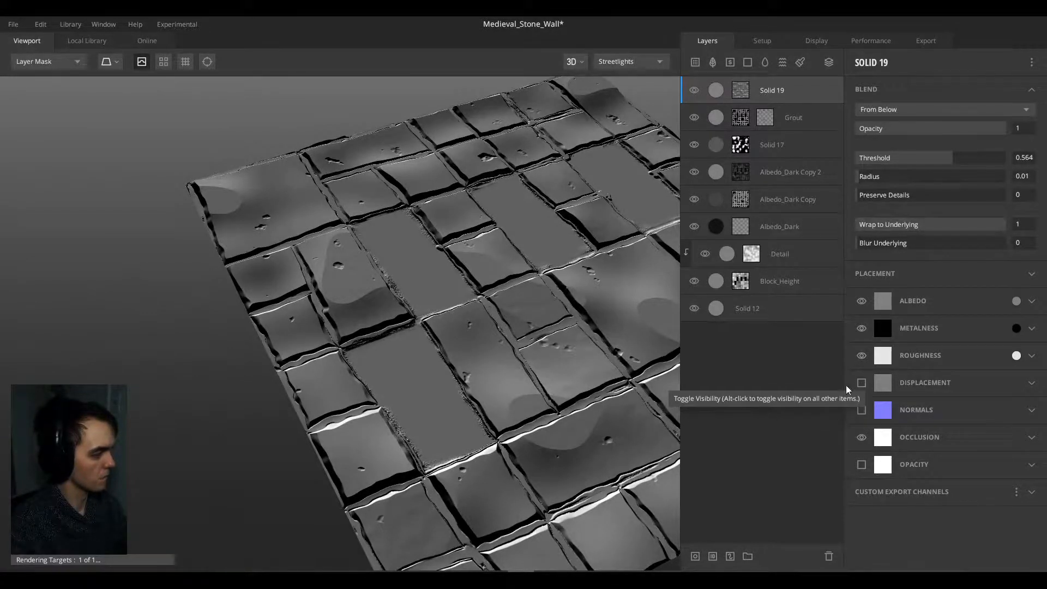
mouse_move(453, 329)
mouse_down()
mouse_move(474, 374)
mouse_move(530, 352)
mouse_up()
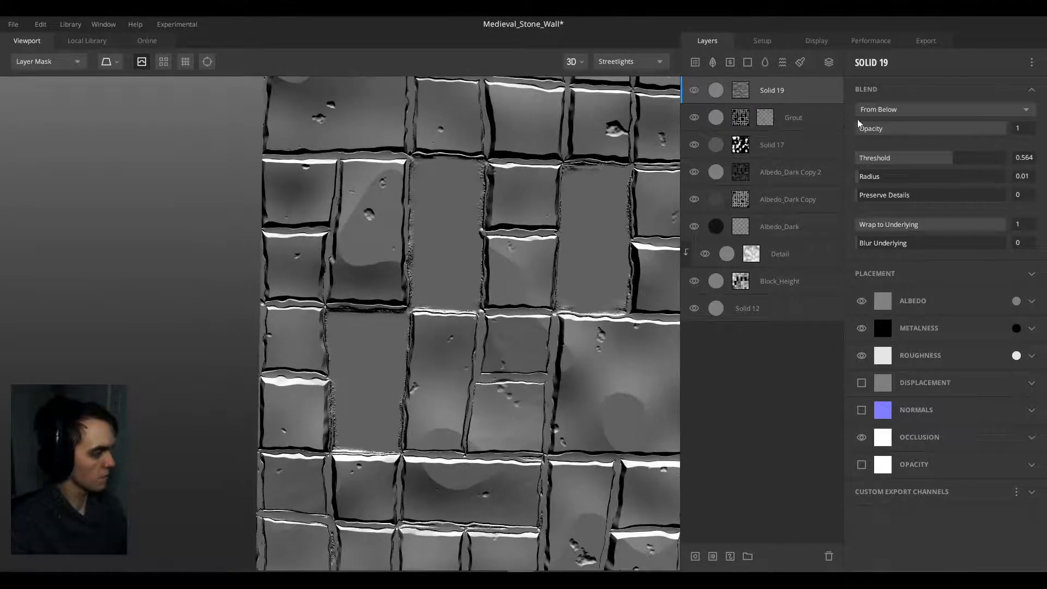
Step: Narrow the range of Solid 19's Normal mask to 0.808–0.879
click(746, 90)
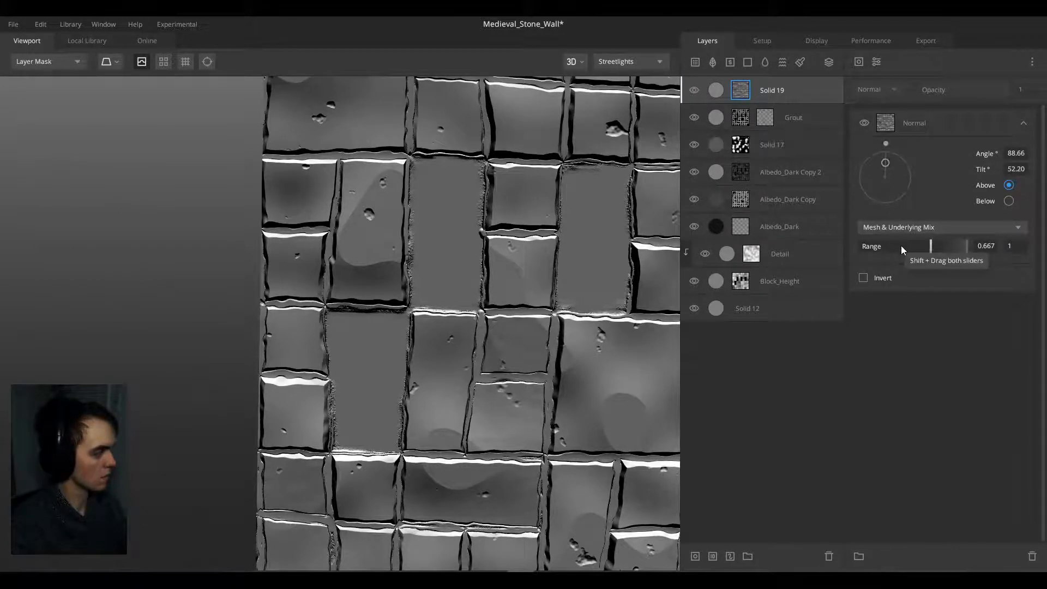
drag(935, 246, 947, 247)
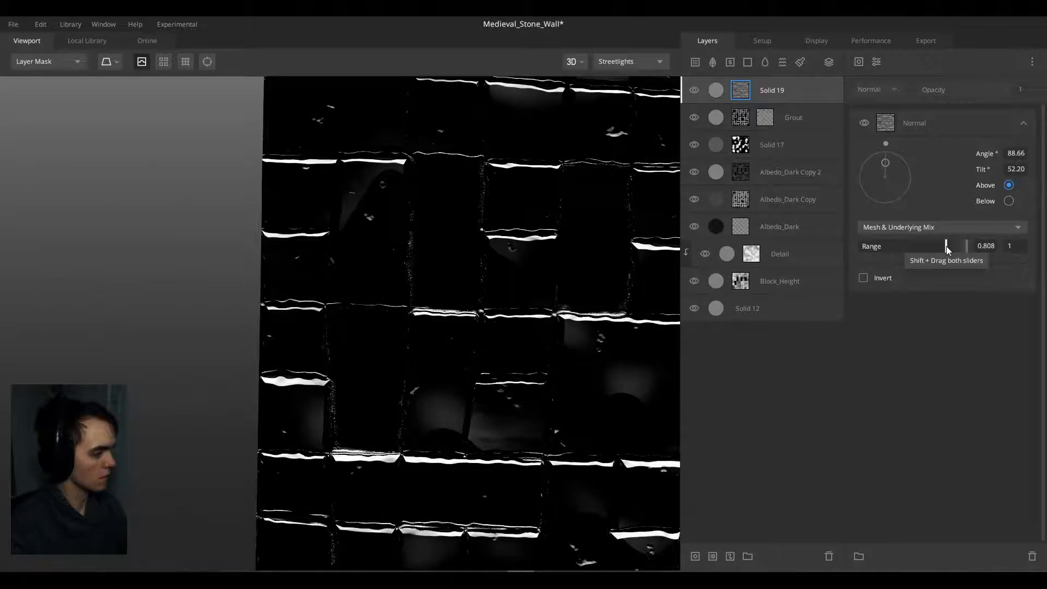
drag(555, 236, 457, 179)
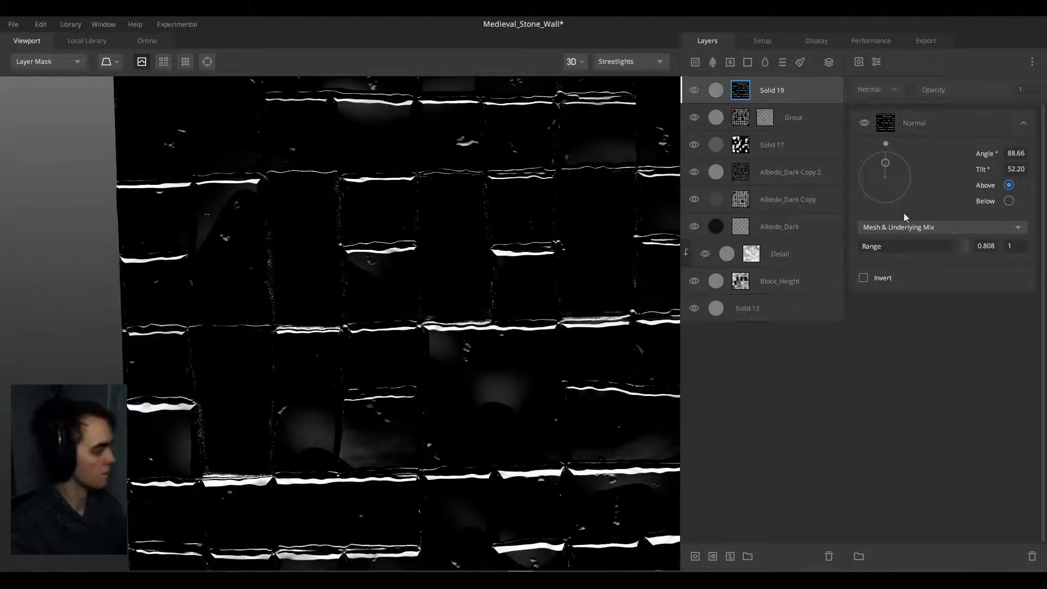
drag(960, 249, 954, 248)
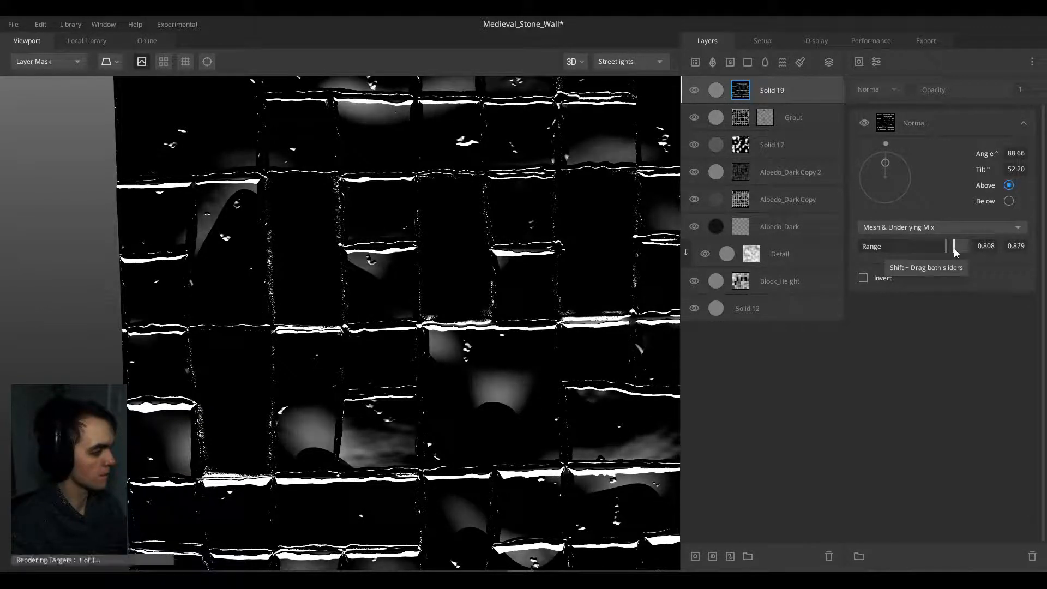
scroll(427, 234, down, 5)
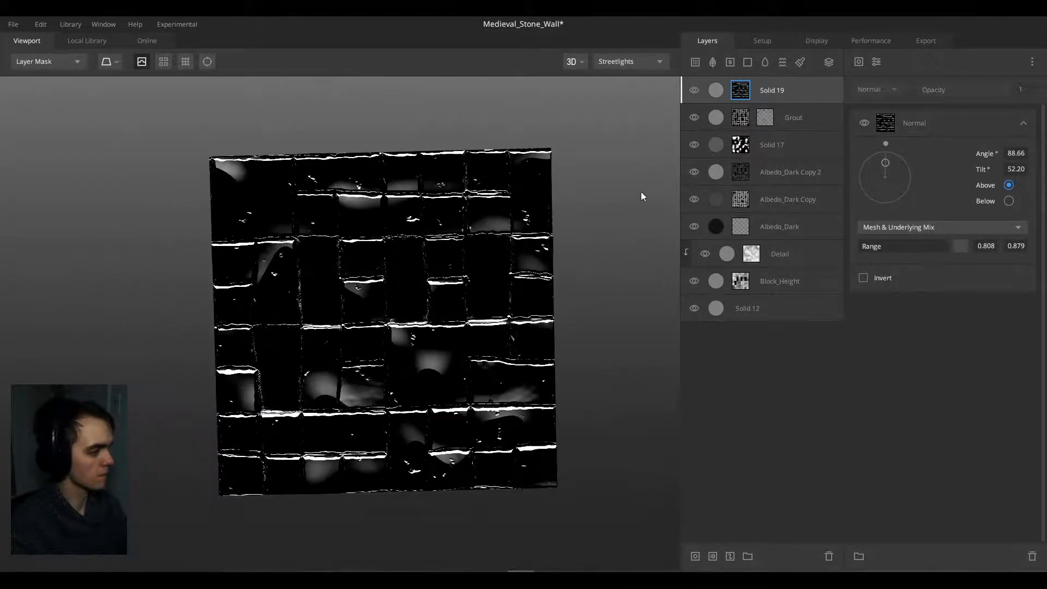
Step: Set Solid 19's albedo colour to the muted brown 816C4D
click(807, 93)
click(1016, 301)
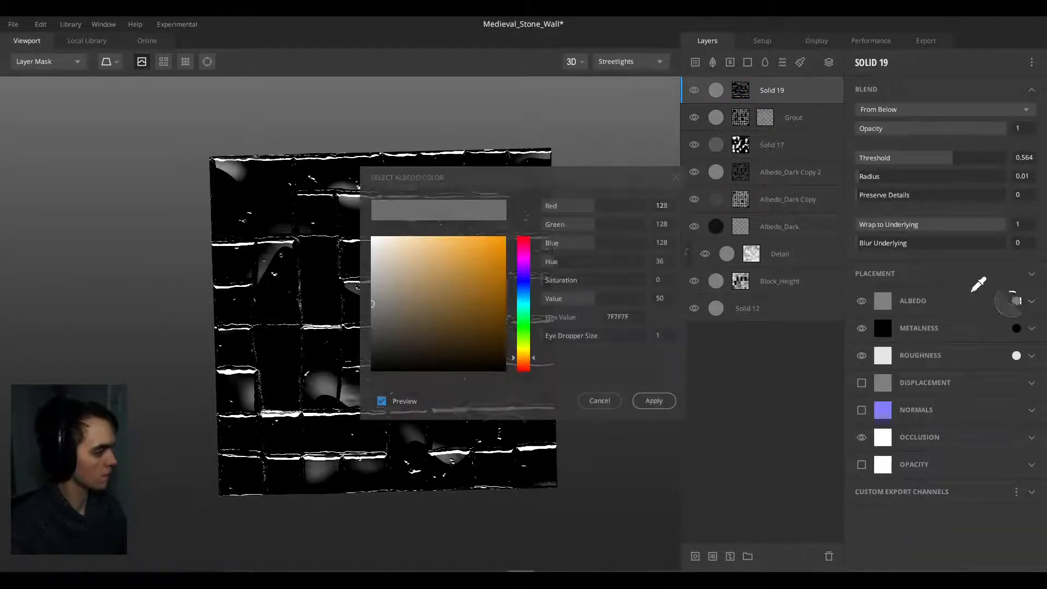
mouse_move(421, 303)
mouse_down()
mouse_move(409, 285)
mouse_move(424, 324)
mouse_move(425, 303)
mouse_up()
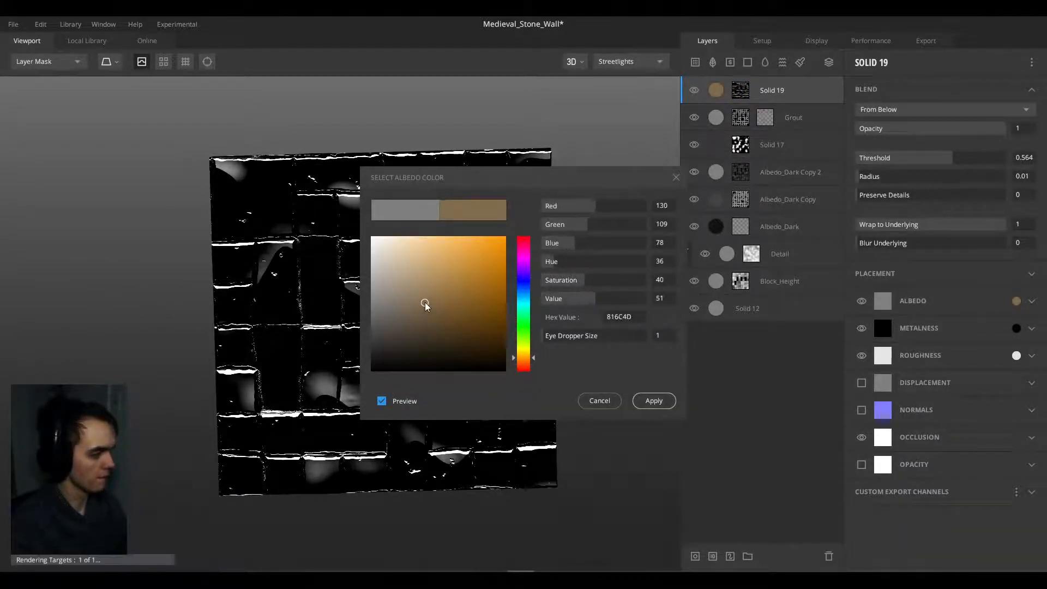
click(654, 401)
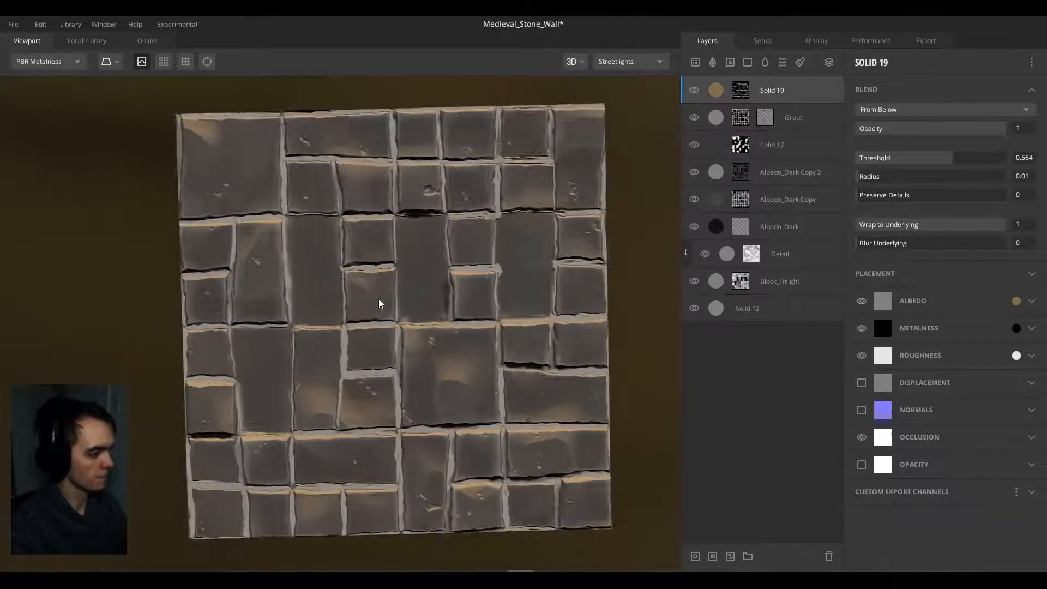
Step: Set Solid 19's Blur Underlying to 1 and its albedo Match to Underlying to 0.436
scroll(393, 308, up, 3)
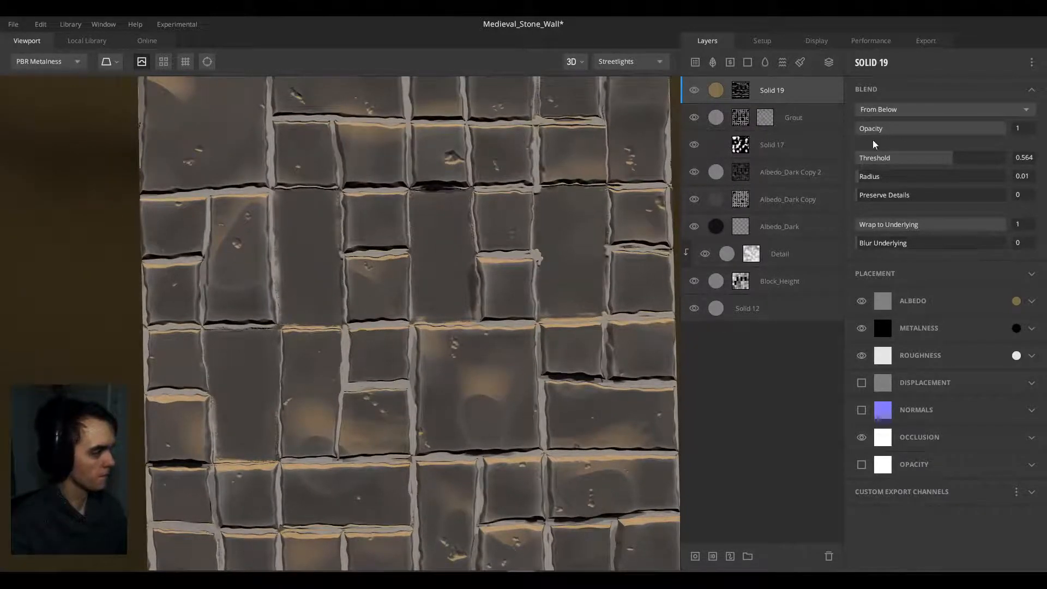
mouse_move(883, 243)
mouse_down()
mouse_move(955, 250)
mouse_move(885, 250)
mouse_up()
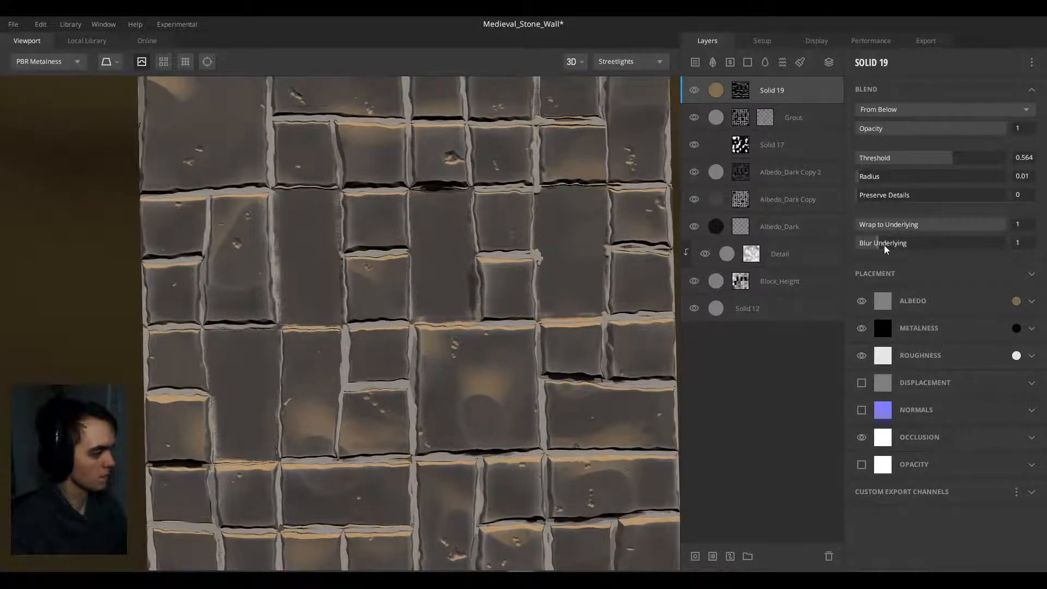
click(1031, 301)
drag(861, 399, 966, 405)
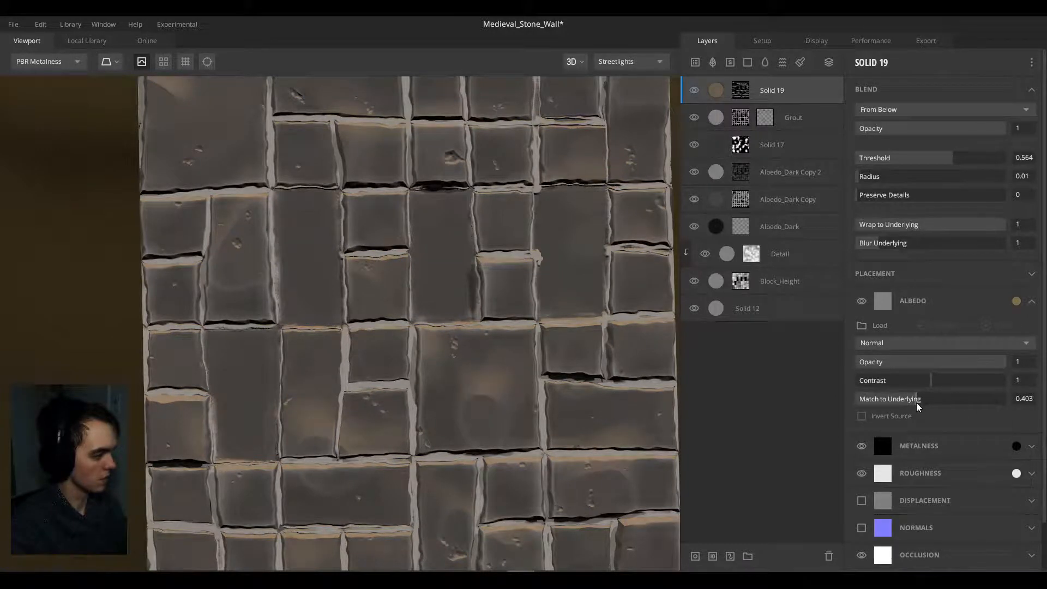
mouse_move(916, 398)
mouse_down()
mouse_move(940, 399)
mouse_move(922, 407)
mouse_up()
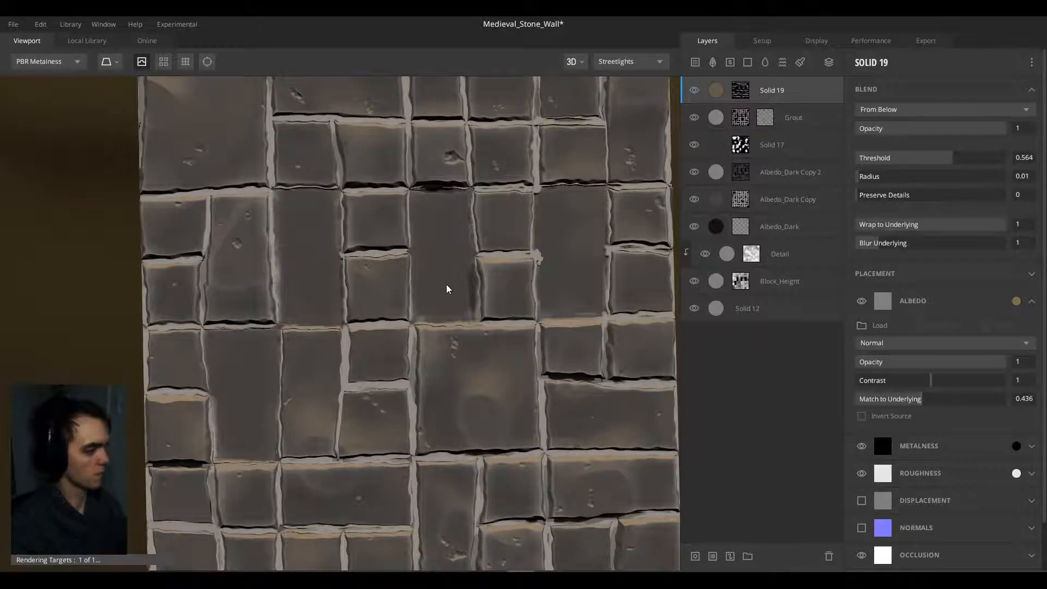
Step: Switch the preview mesh to a cylinder and examine the stone blocks and grout lines from several distances and angles
scroll(445, 292, down, 5)
drag(410, 305, 329, 276)
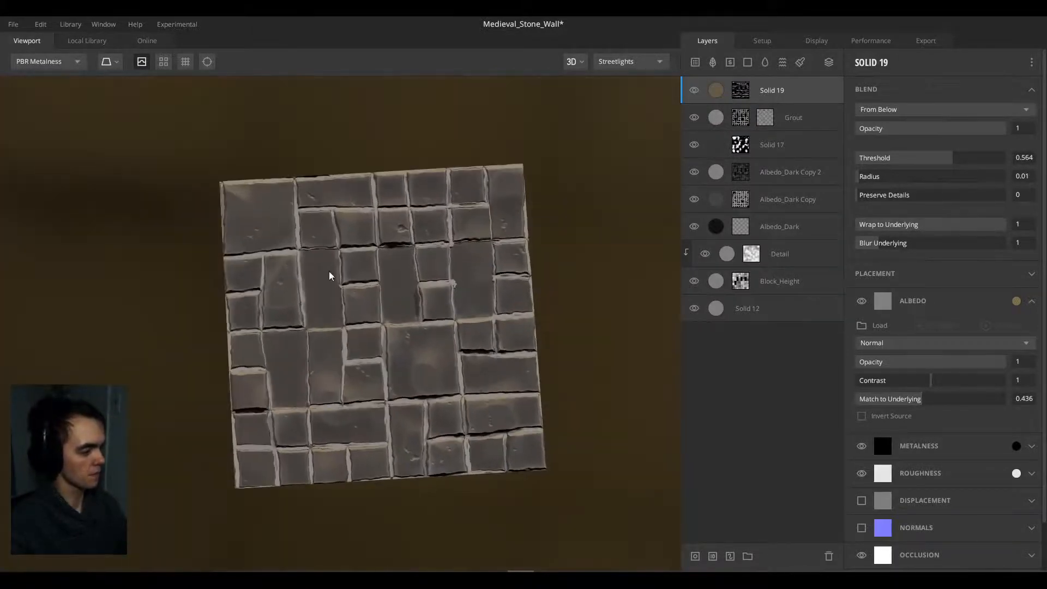
click(111, 62)
mouse_move(125, 140)
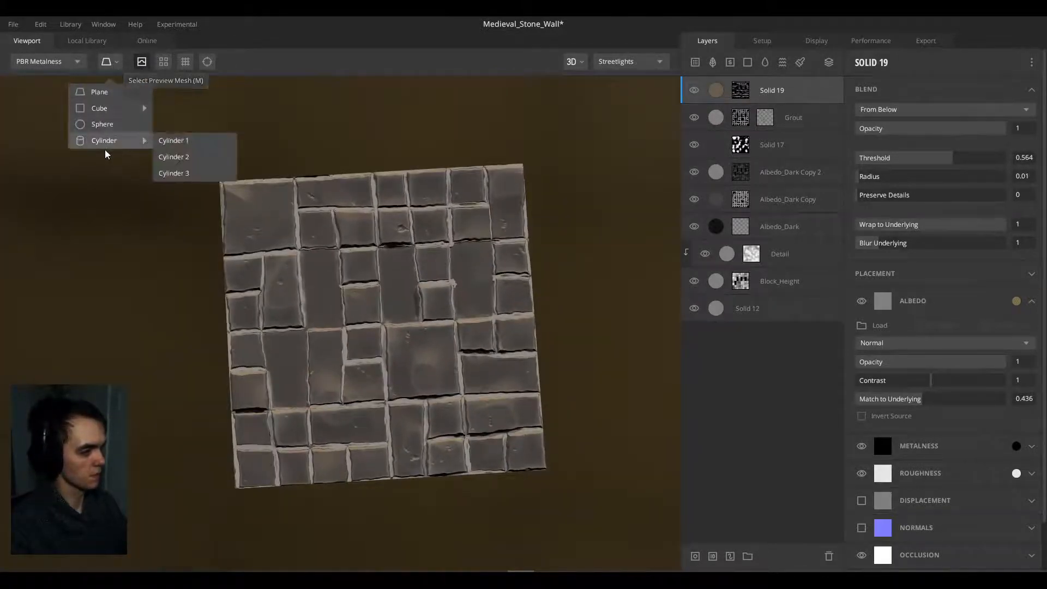
click(196, 166)
drag(350, 234, 452, 242)
scroll(409, 221, up, 6)
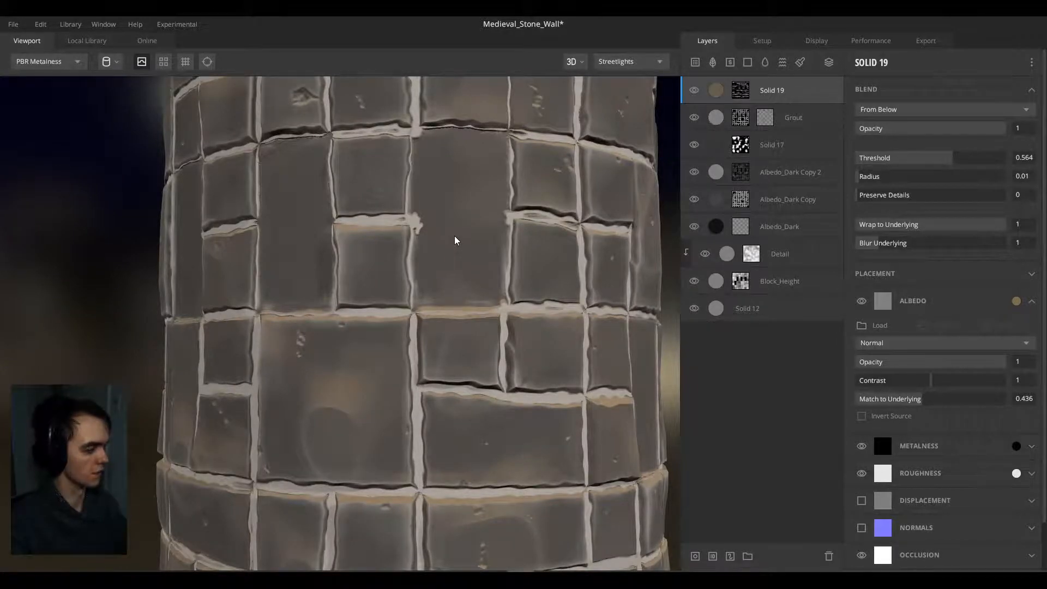
scroll(308, 244, down, 6)
drag(300, 252, 274, 245)
scroll(274, 245, up, 6)
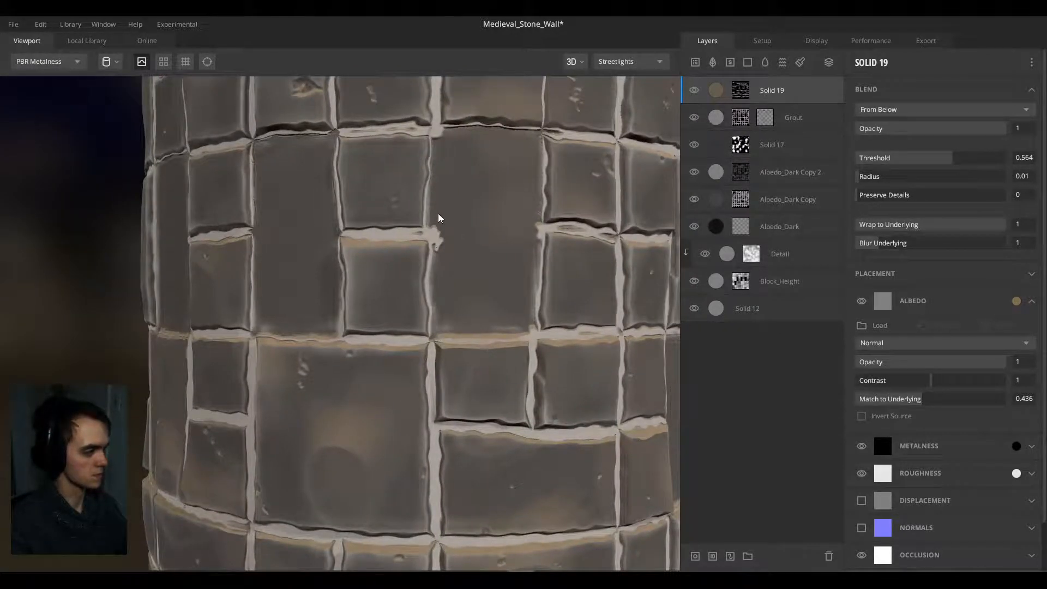
drag(438, 214, 418, 225)
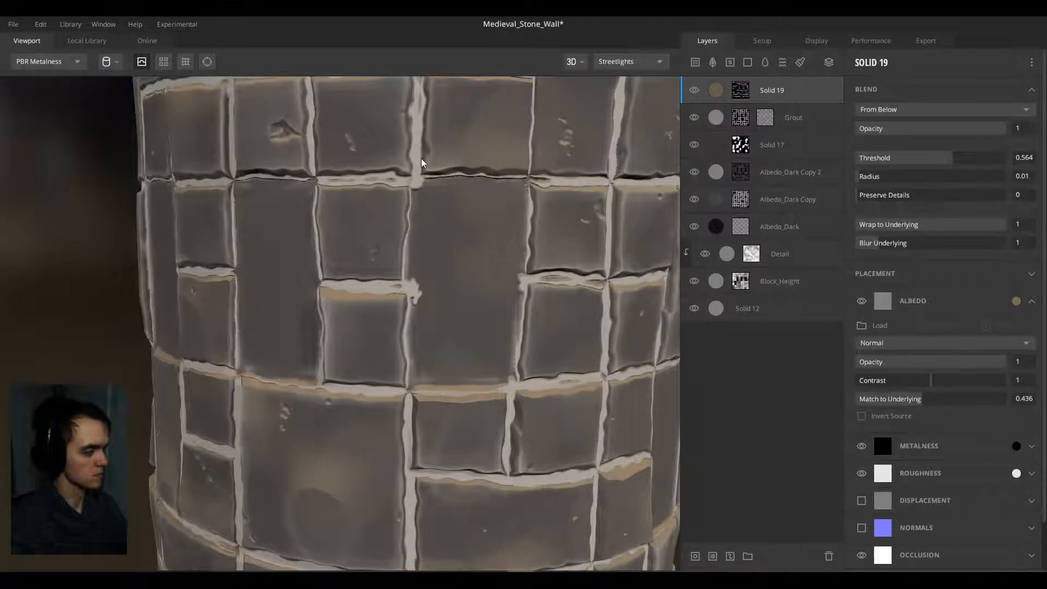
Step: Darken the Grout layer's albedo colour to the grey 464646
click(791, 117)
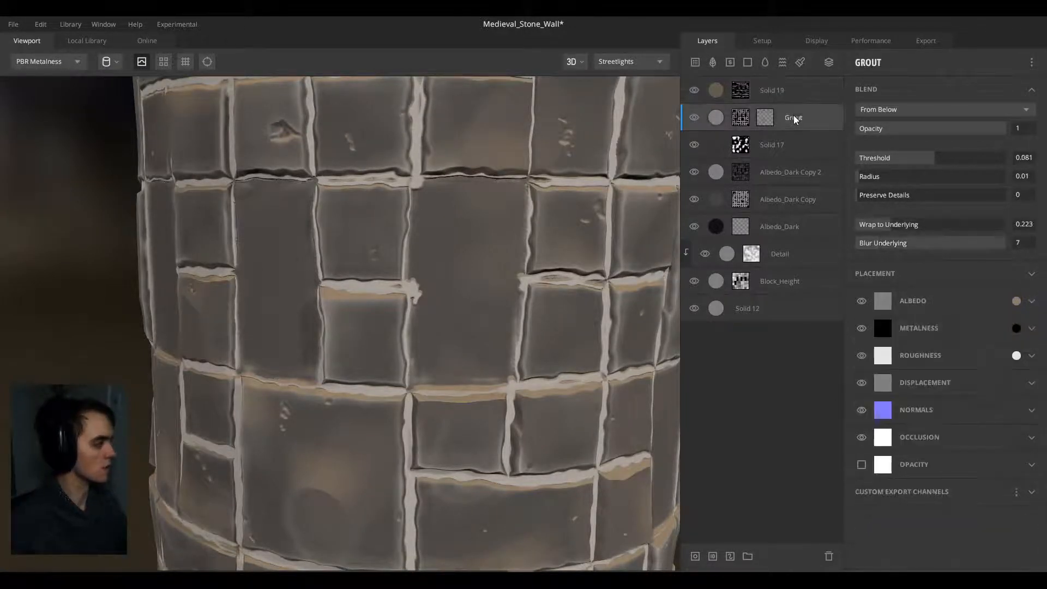
click(1016, 300)
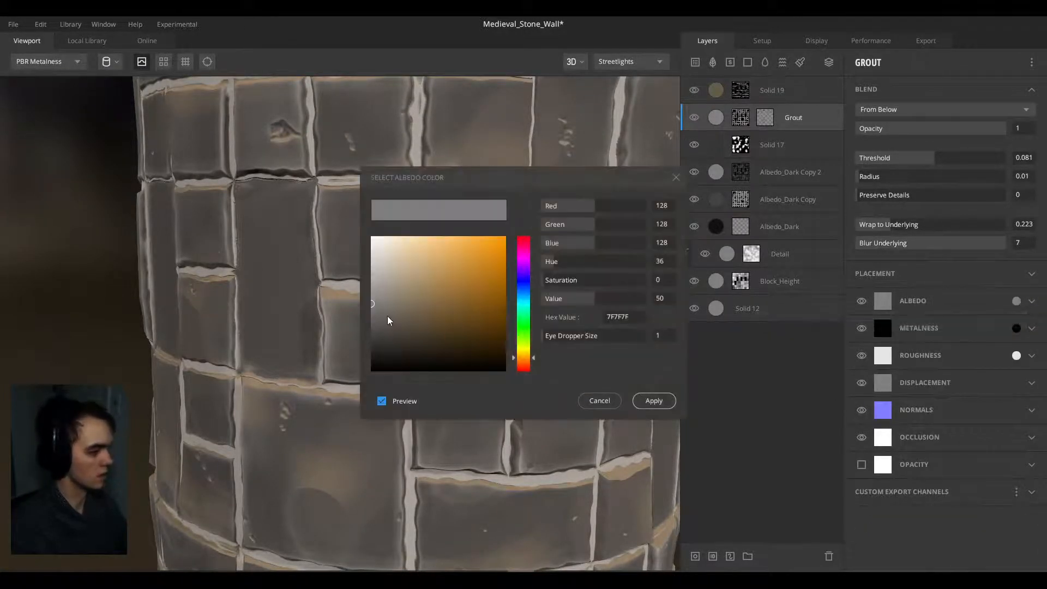
click(372, 328)
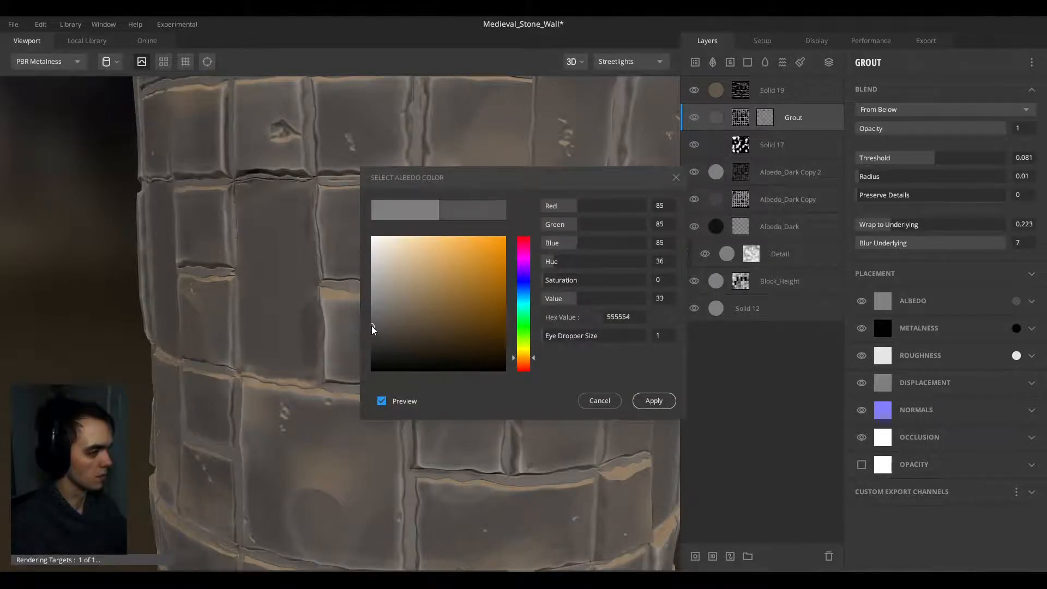
drag(373, 327, 369, 338)
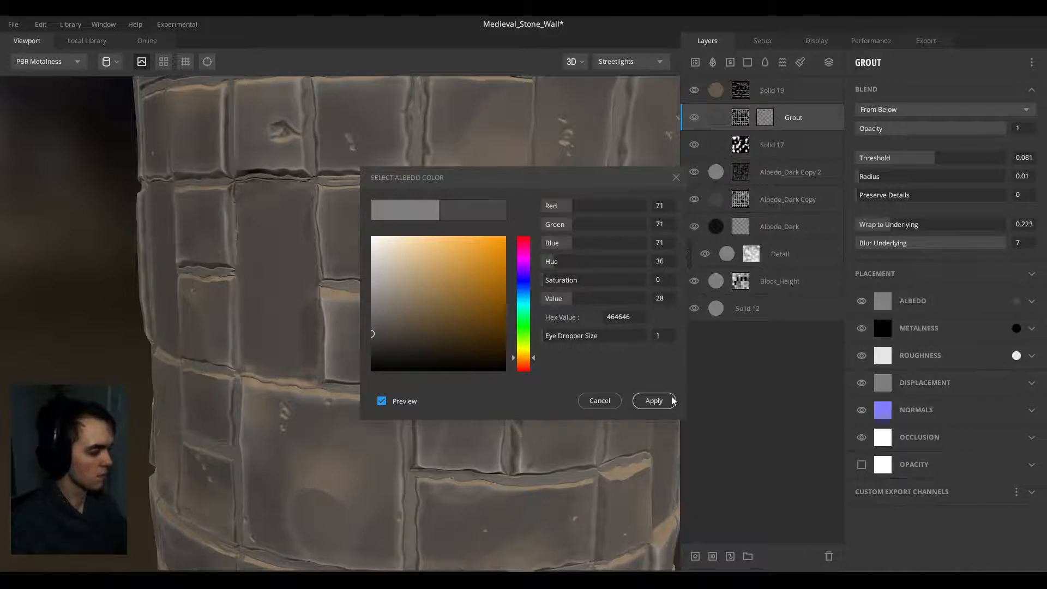
click(654, 400)
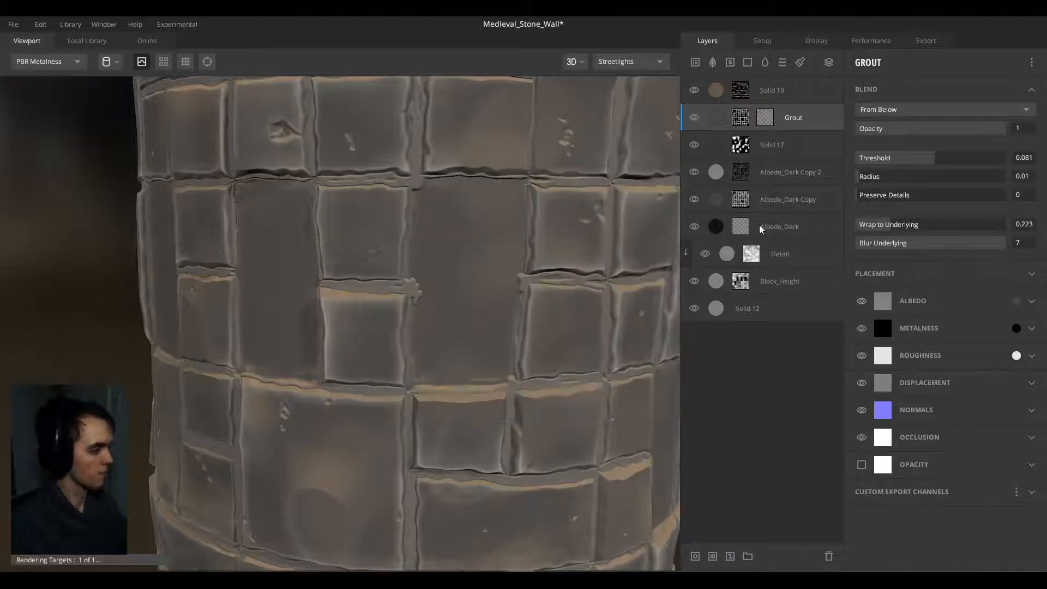
Step: Add a solid layer clipped to Grout, give it a mask stack with a Curvature component, and show the layer mask
click(747, 62)
alt+click(747, 117)
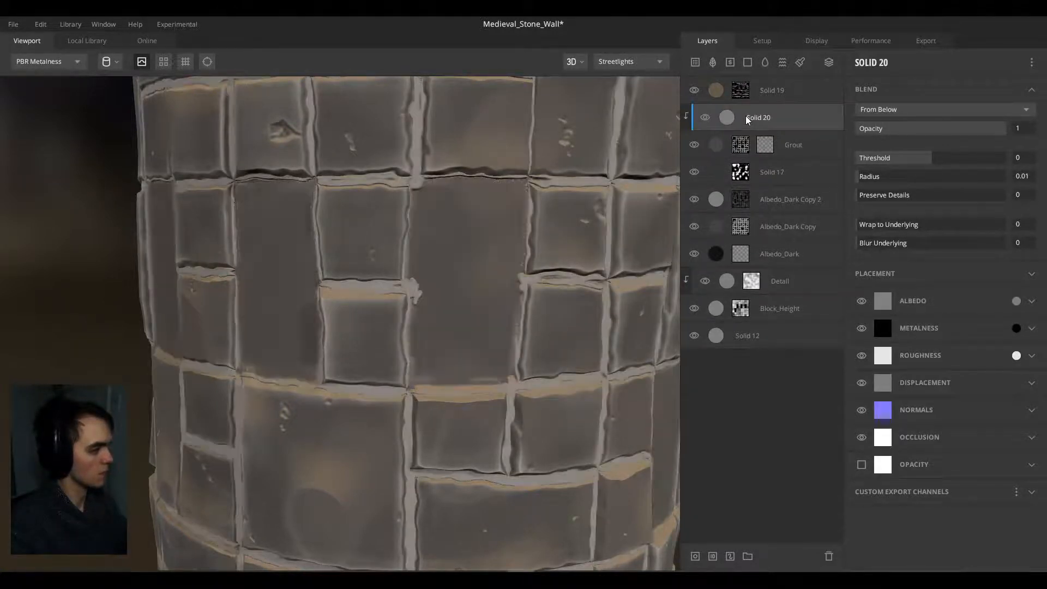
right_click(747, 120)
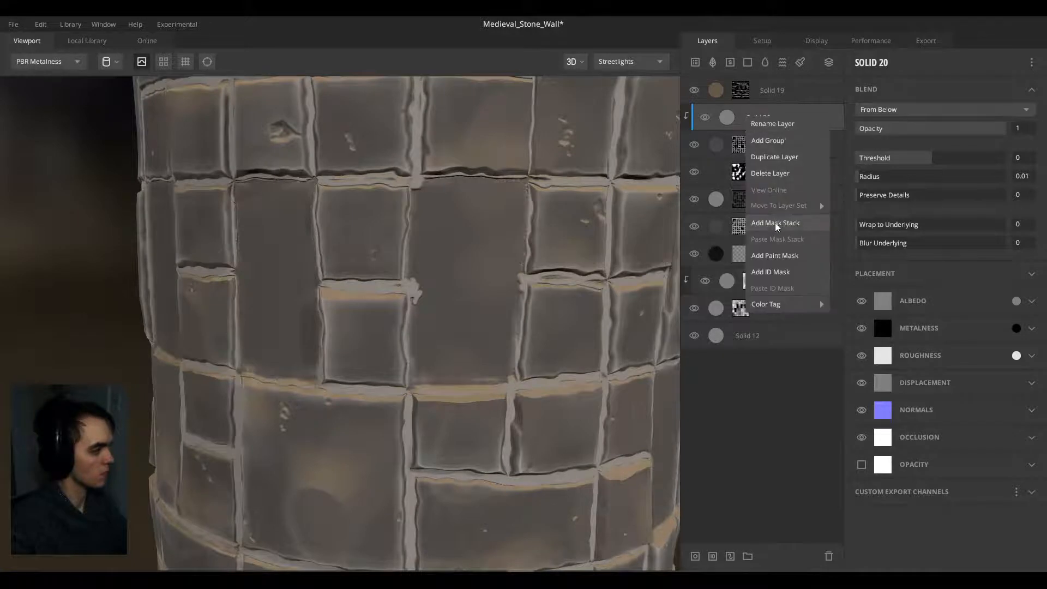
click(796, 213)
click(858, 61)
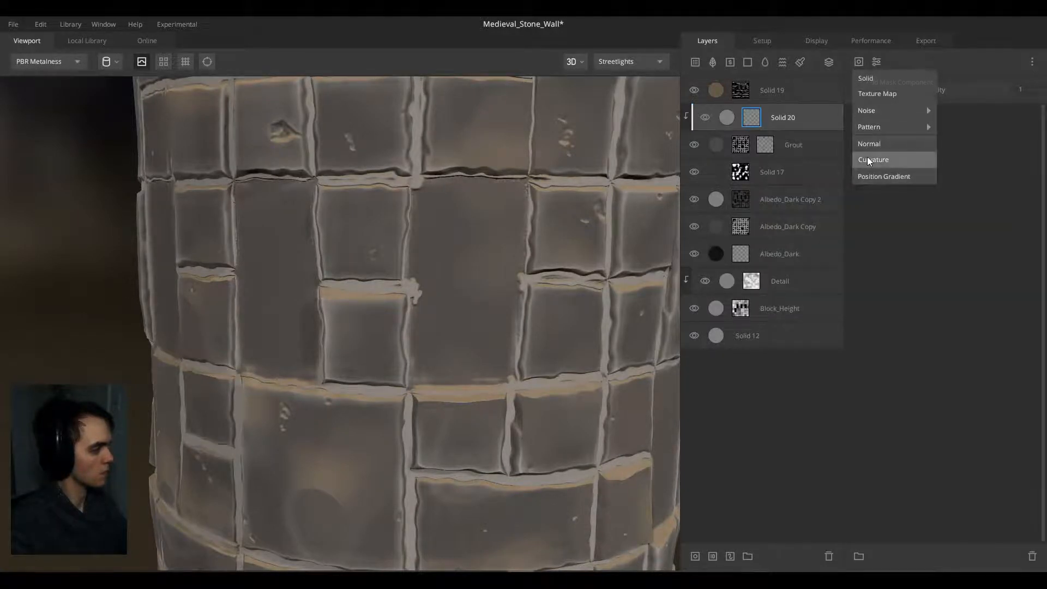
click(867, 155)
key(m)
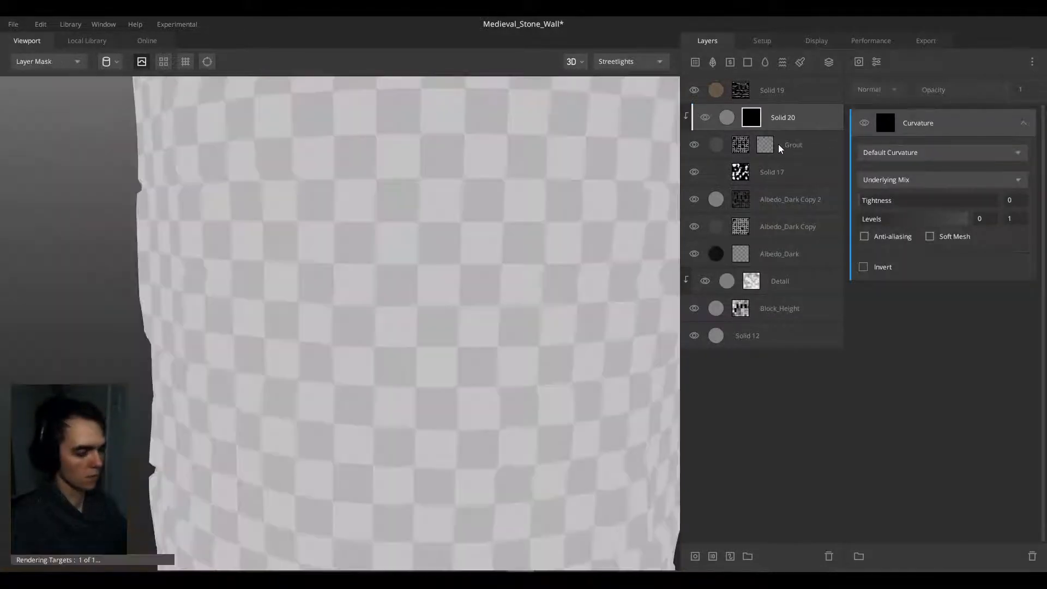
Step: Unclip Solid 20 and move it to the top of the layer stack, and place Grout above Solid 19
click(782, 116)
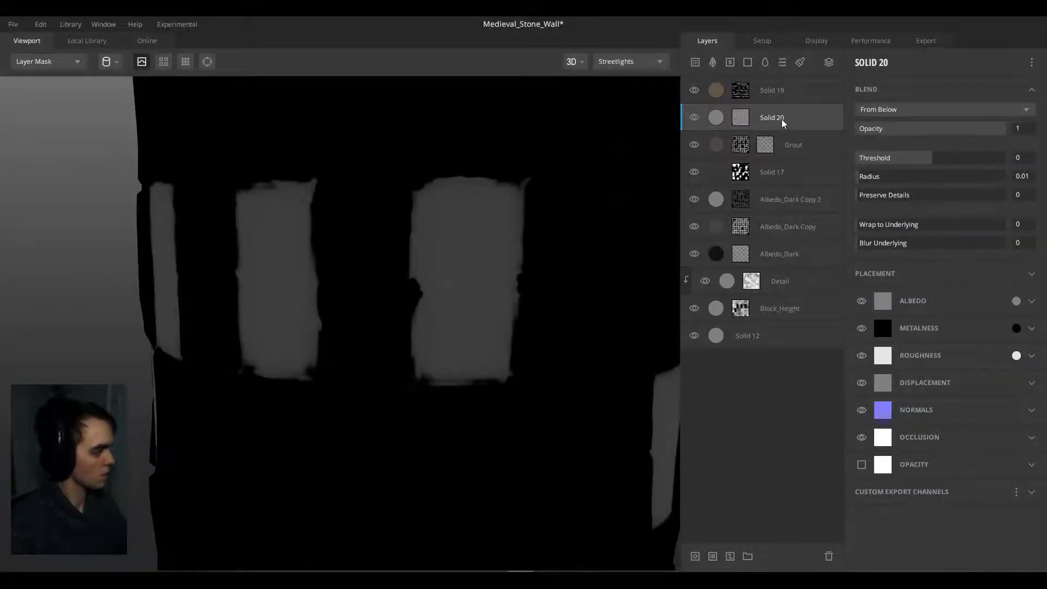
drag(781, 120, 781, 77)
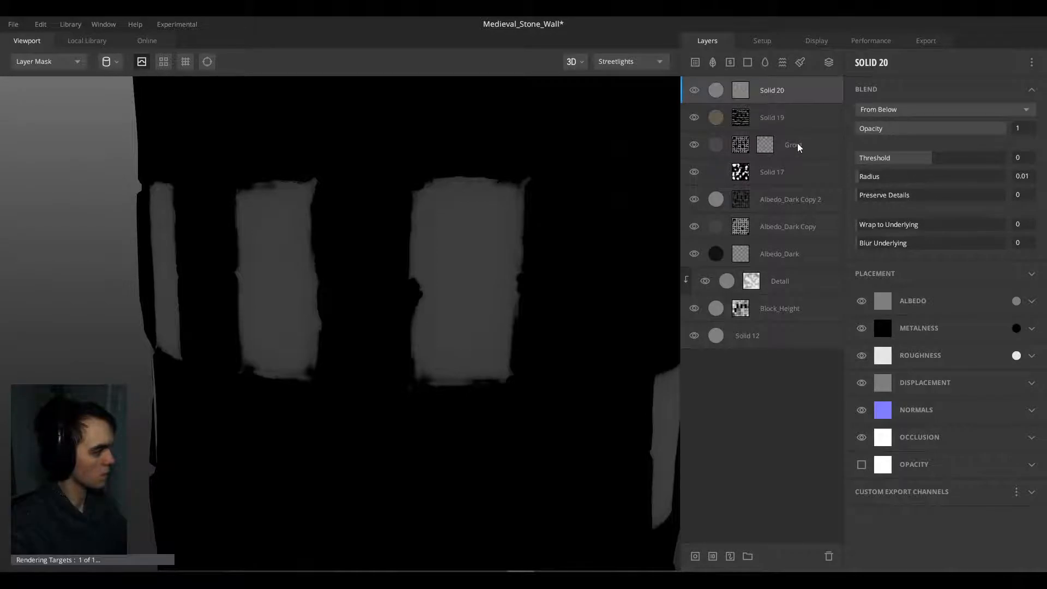
drag(797, 142, 787, 106)
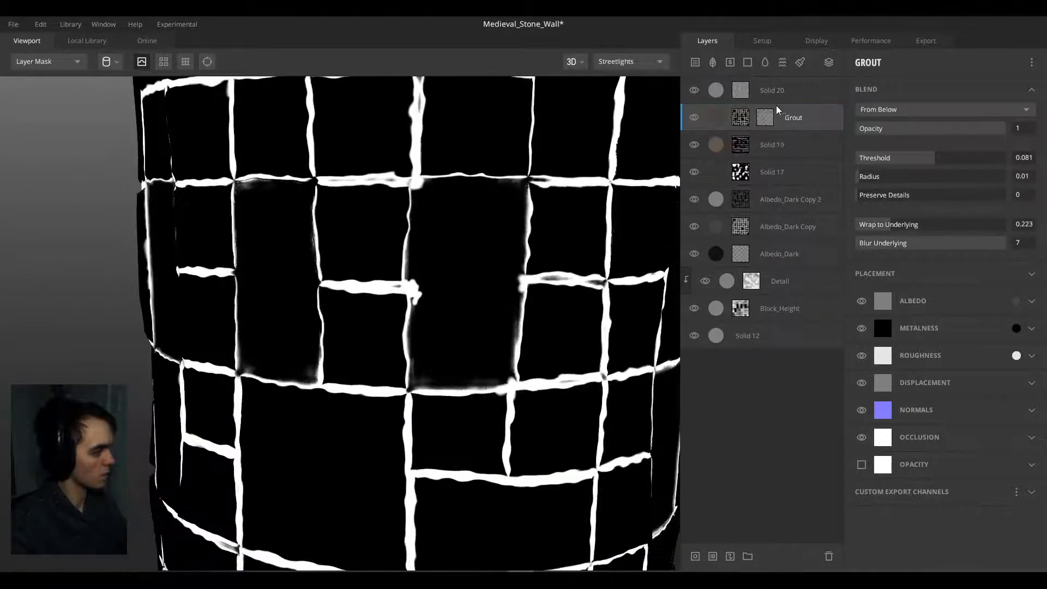
key(2)
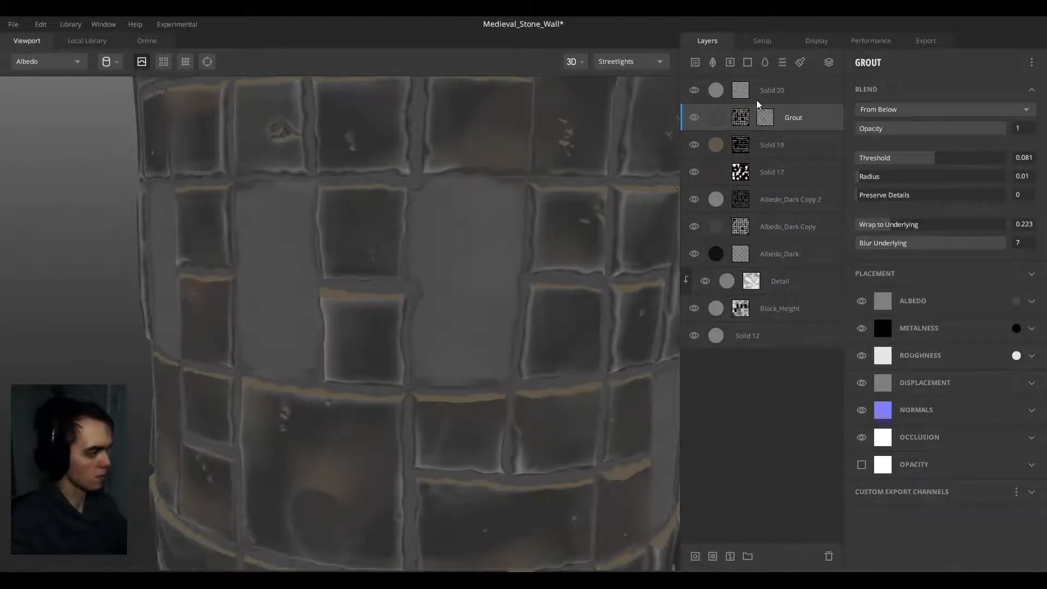
Step: Disable the Displacement and Normals channels of Solid 20
click(747, 90)
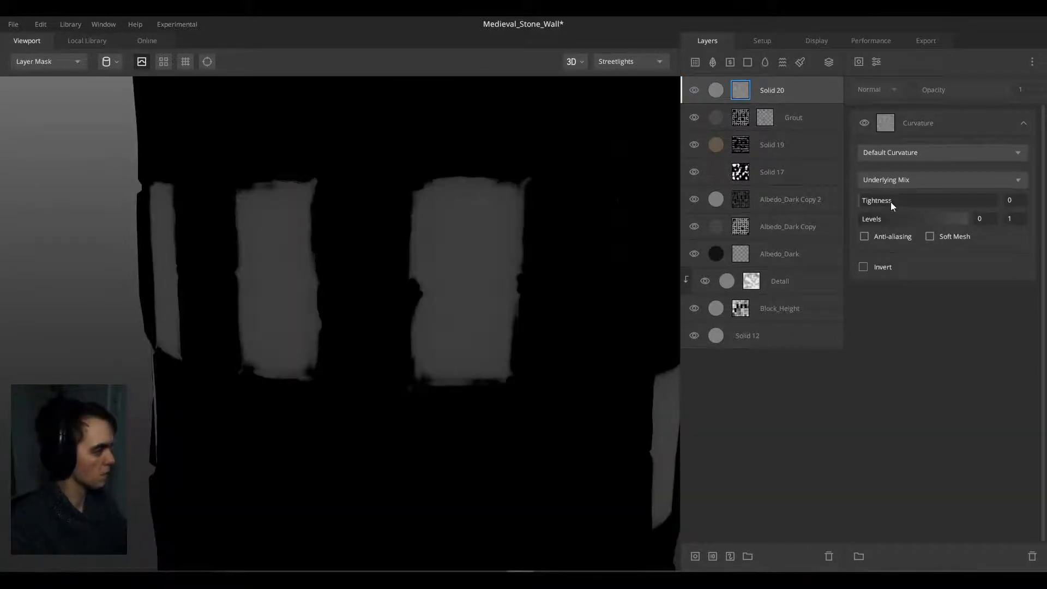
mouse_move(873, 222)
mouse_down()
mouse_move(932, 220)
mouse_move(863, 217)
mouse_up()
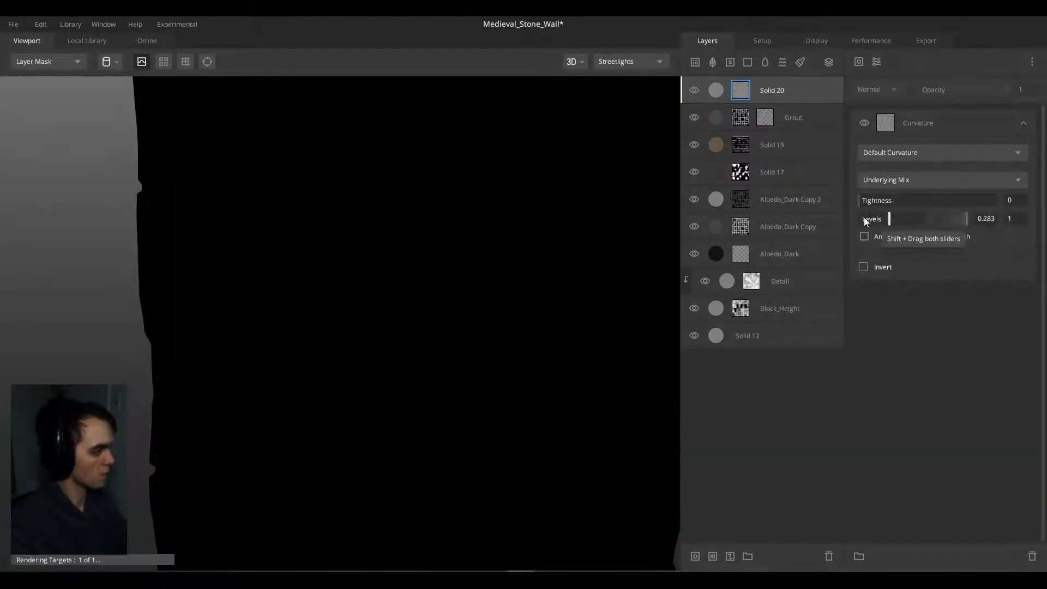
click(783, 87)
click(877, 389)
click(861, 382)
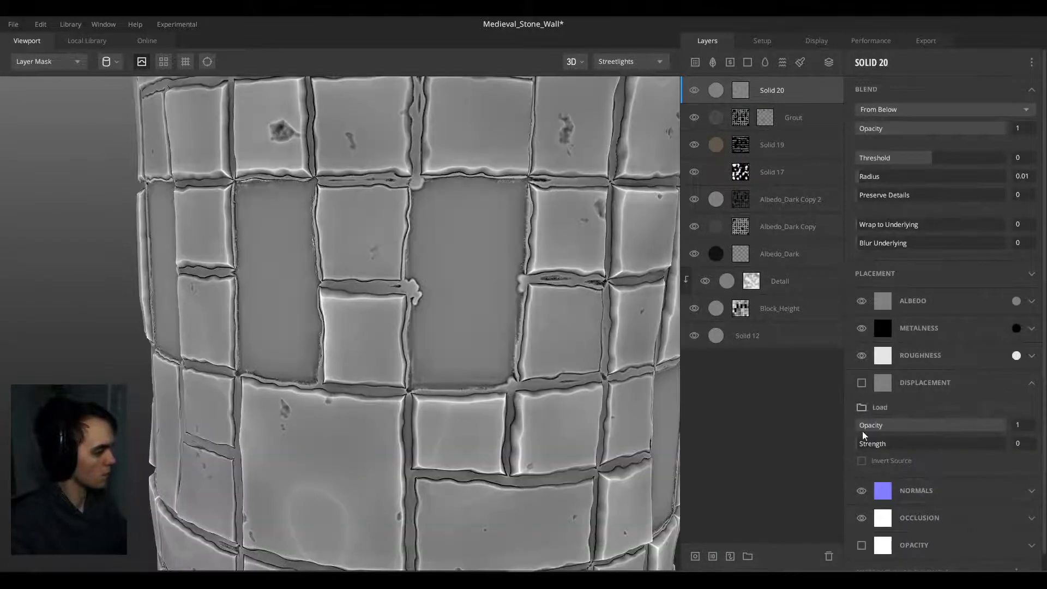
click(861, 490)
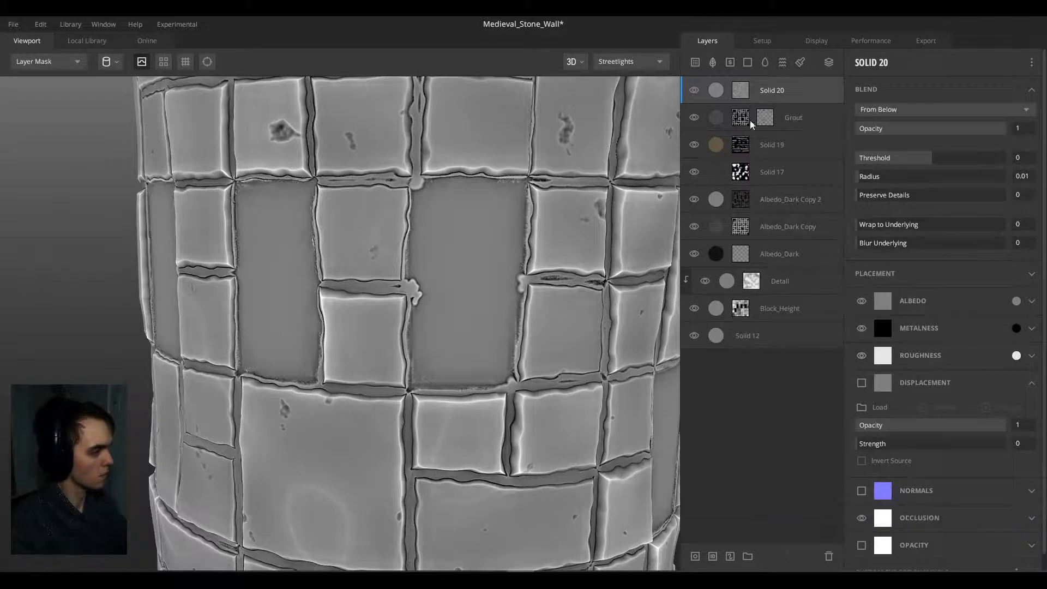
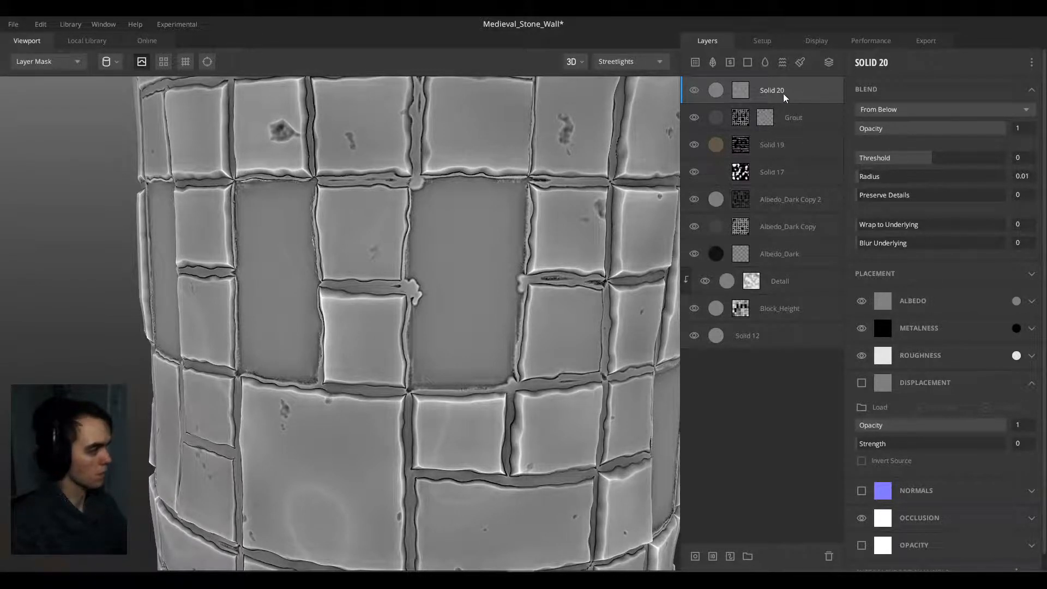
Step: Delete the curvature mask from Solid 20 and clip the layer to Grout
scroll(349, 203, down, 3)
drag(374, 177, 423, 164)
middle_drag(423, 164, 427, 223)
scroll(427, 227, up, 5)
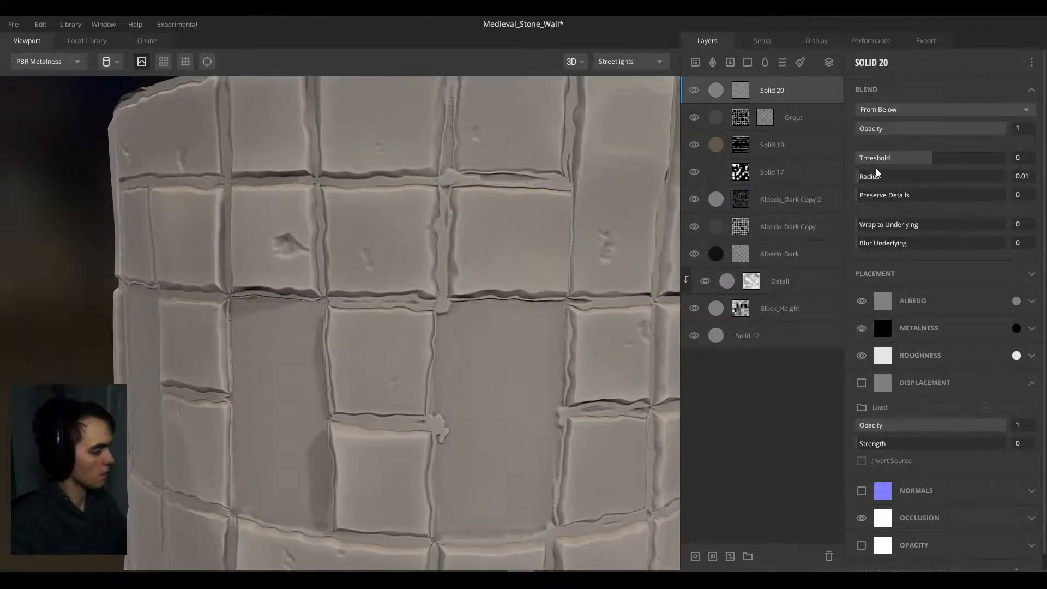
click(734, 94)
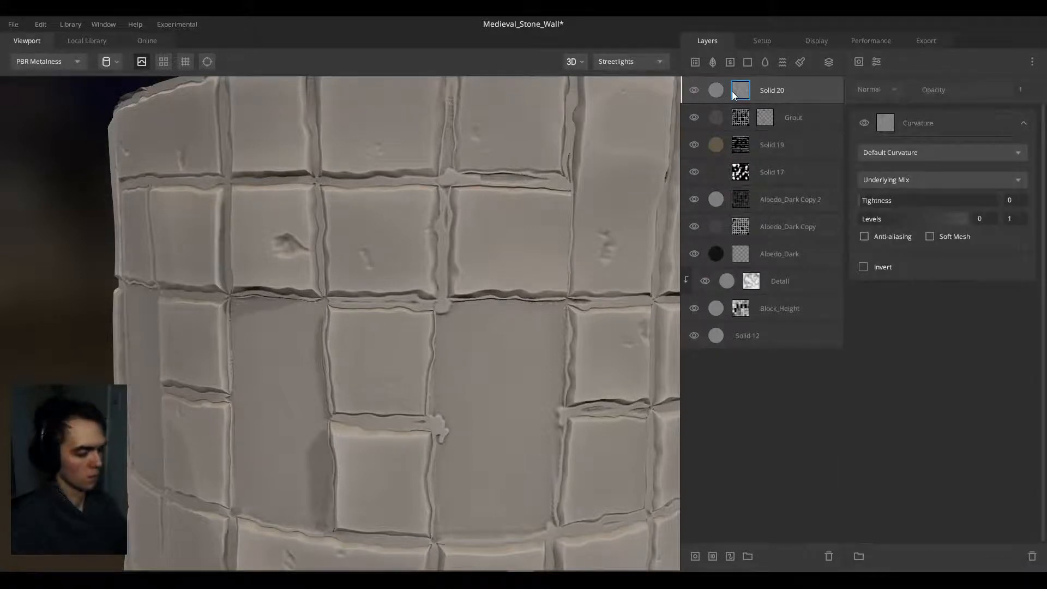
key(Delete)
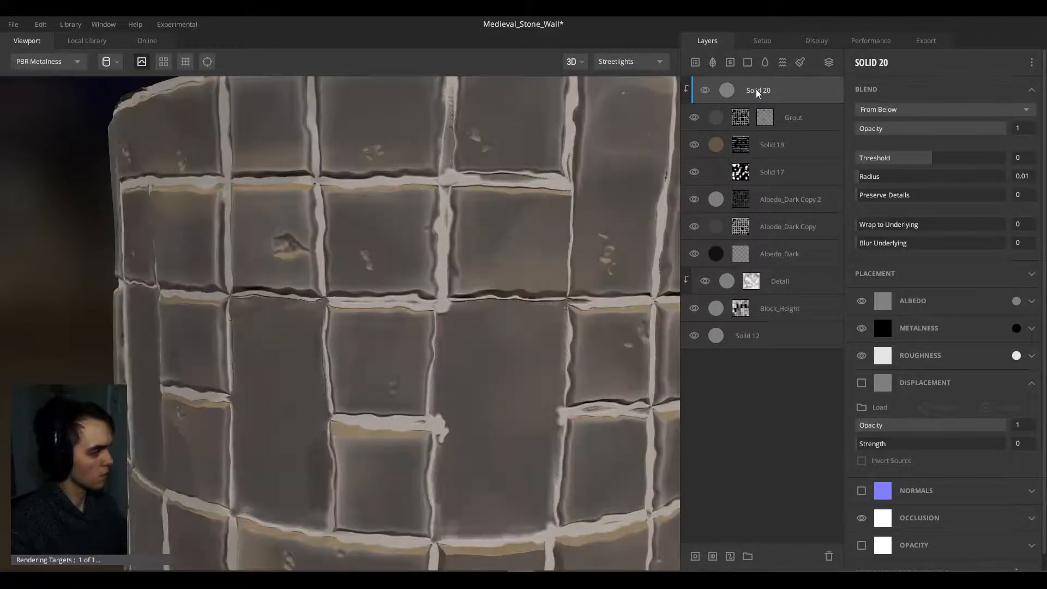
drag(590, 158, 540, 177)
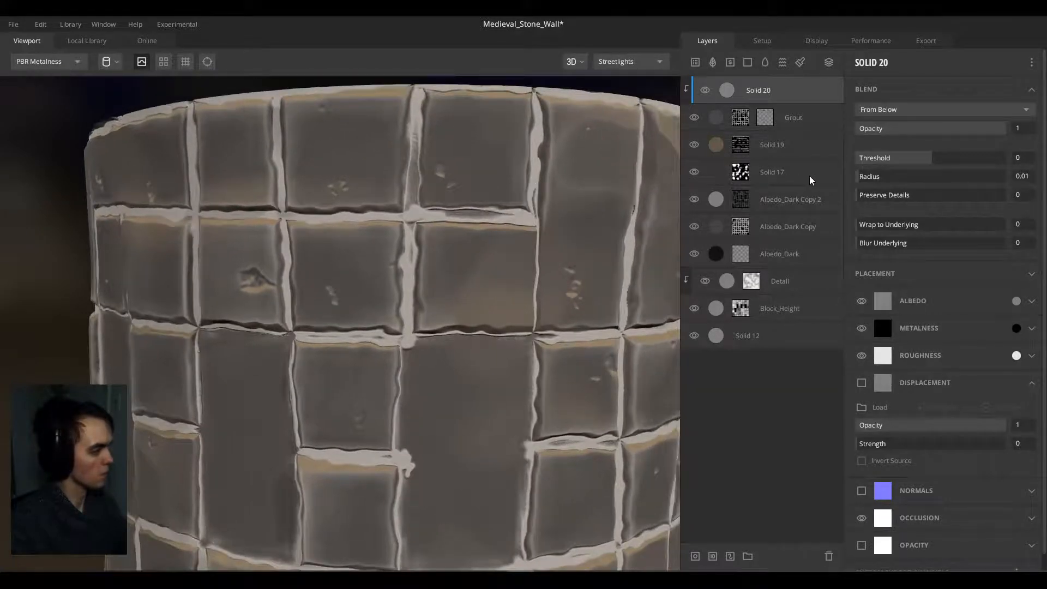
Step: Give Solid 20 a mask stack with a Perlin noise set to 6 octaves, lacunarity 2.828 and persistence 0.621
right_click(754, 97)
click(779, 196)
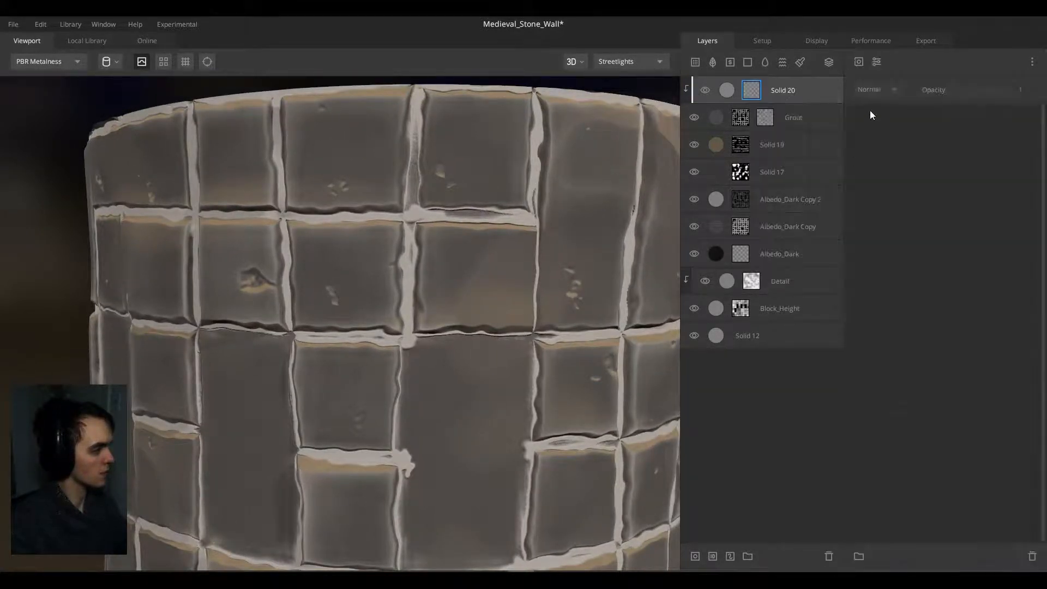
click(857, 62)
mouse_move(907, 112)
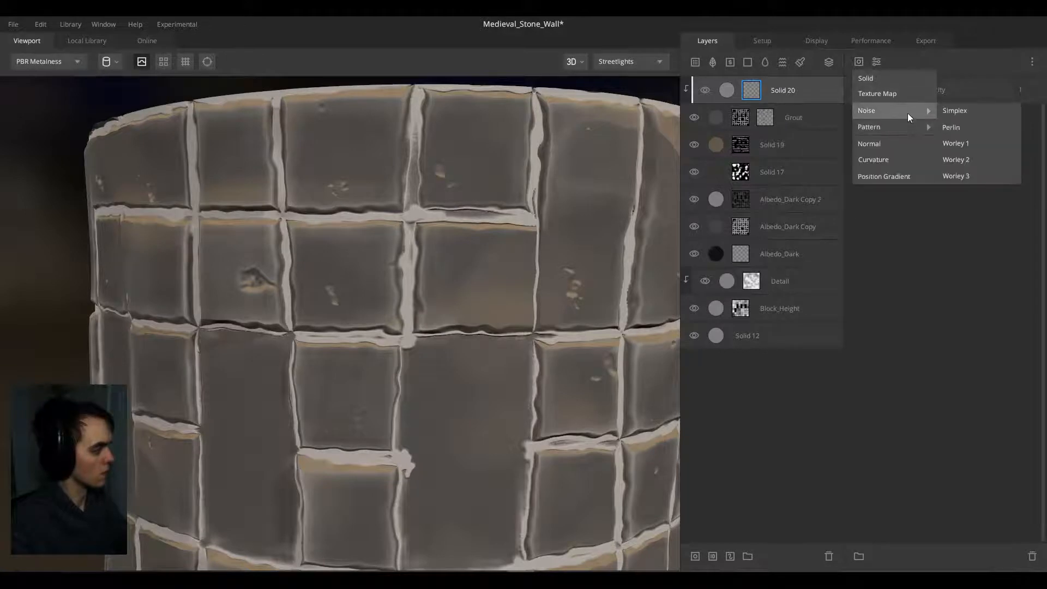
click(954, 127)
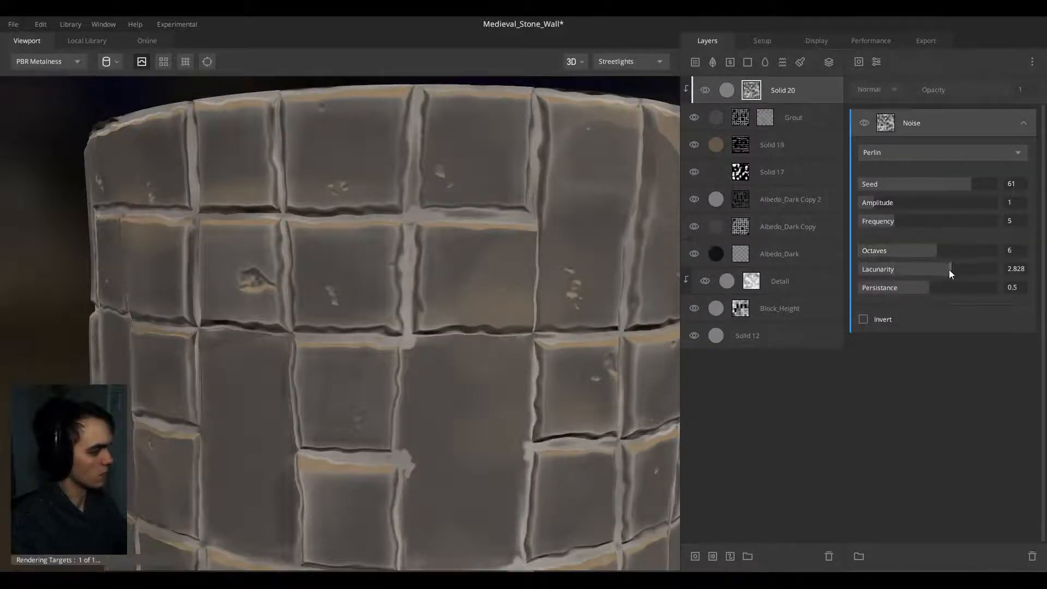
click(945, 287)
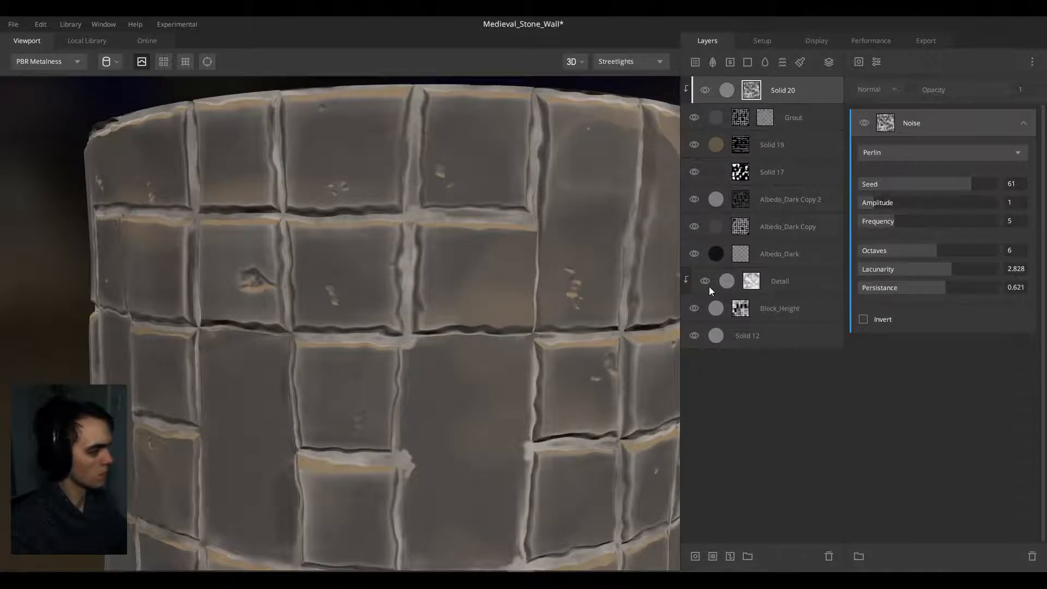
Step: Set the amplitude of Solid 20's mask noise to 4.111
scroll(472, 284, down, 5)
scroll(472, 284, down, 2)
drag(472, 284, 443, 346)
middle_drag(443, 346, 372, 331)
scroll(372, 330, up, 4)
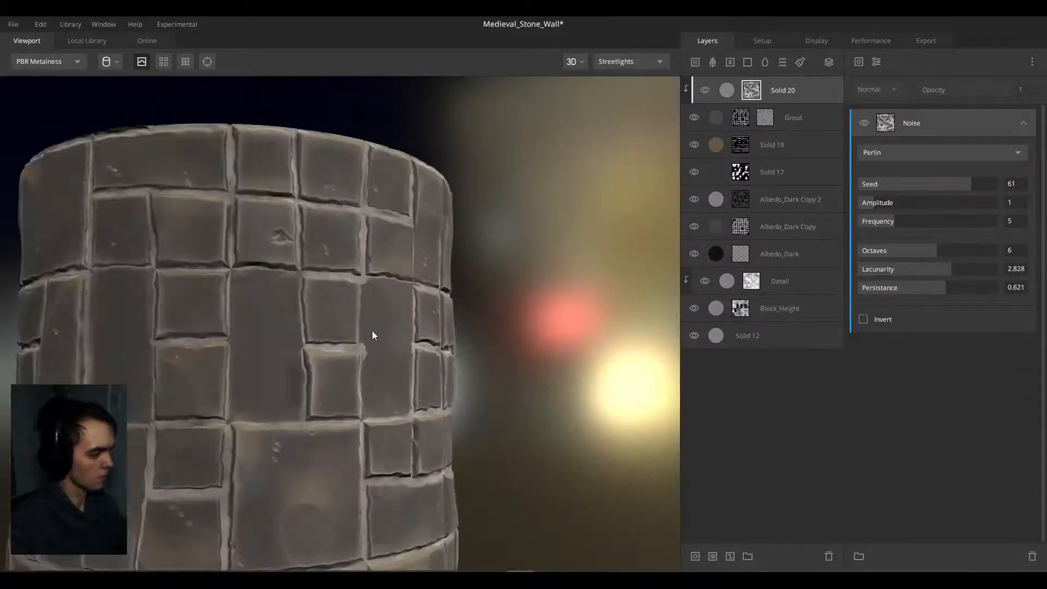
click(967, 203)
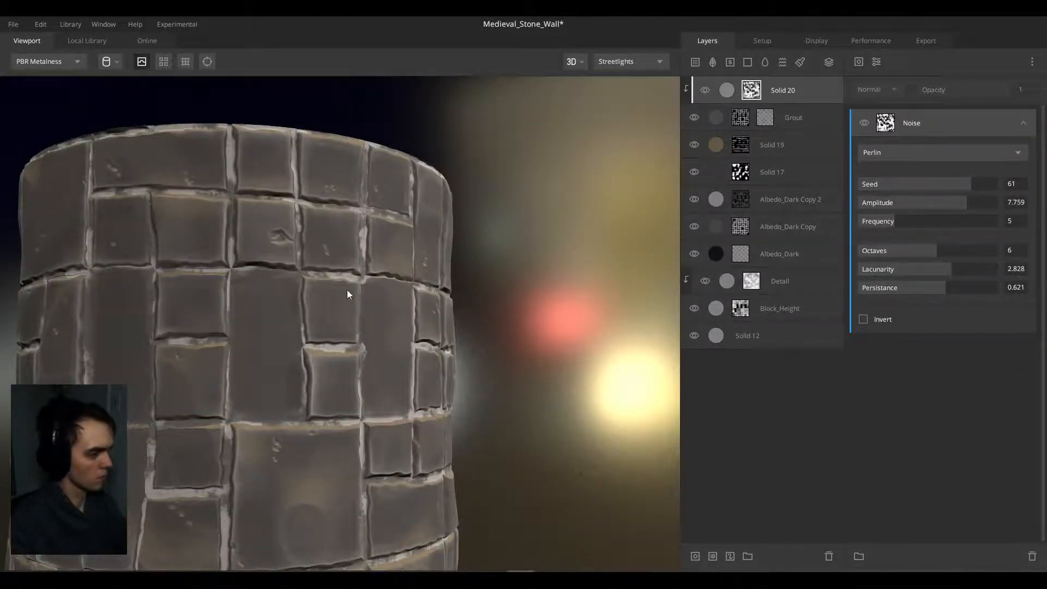
scroll(244, 296, up, 5)
drag(347, 290, 305, 303)
scroll(313, 300, down, 3)
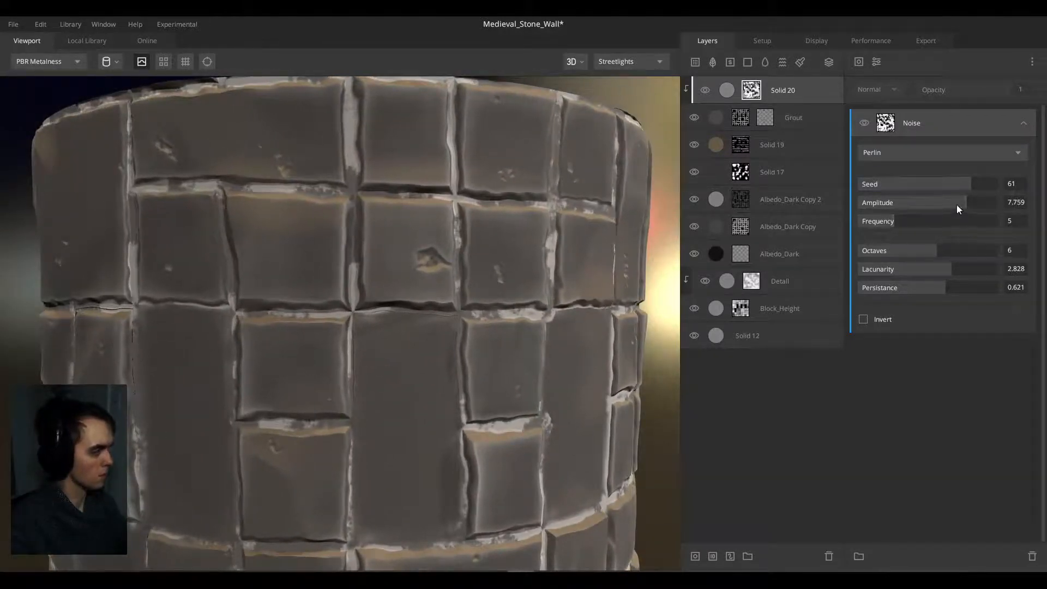
drag(956, 204, 915, 210)
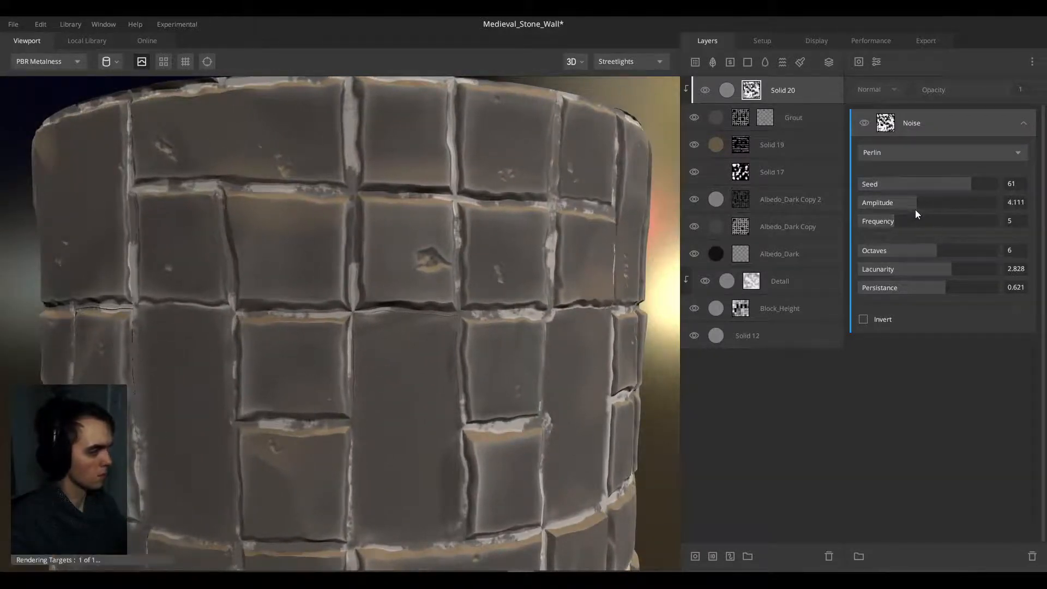
Step: Set Solid 20's albedo colour to the grey 989898 and its albedo Match to Underlying to 0.685
click(805, 97)
click(950, 303)
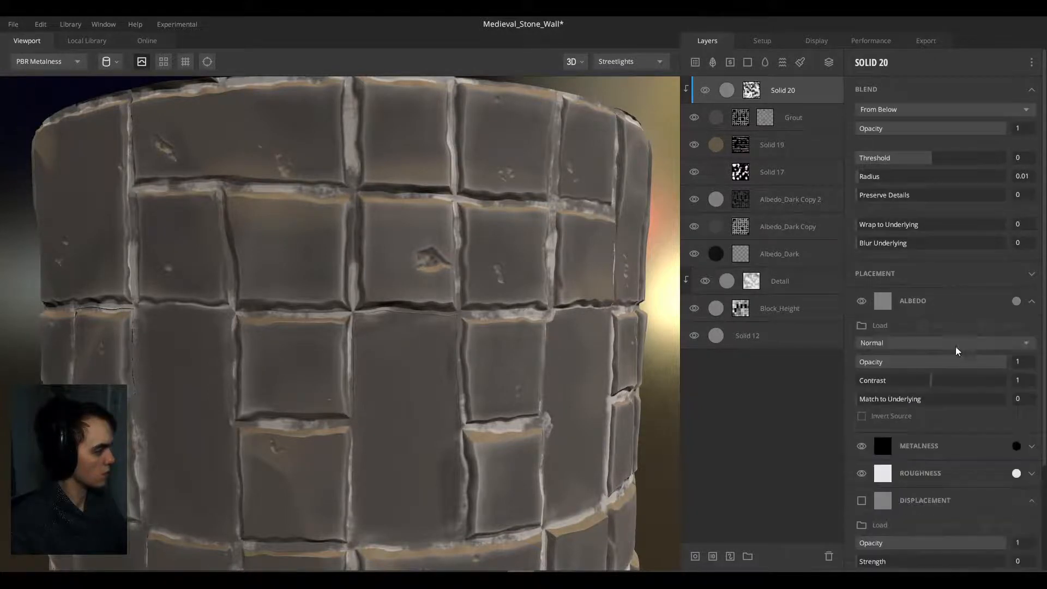
click(1017, 301)
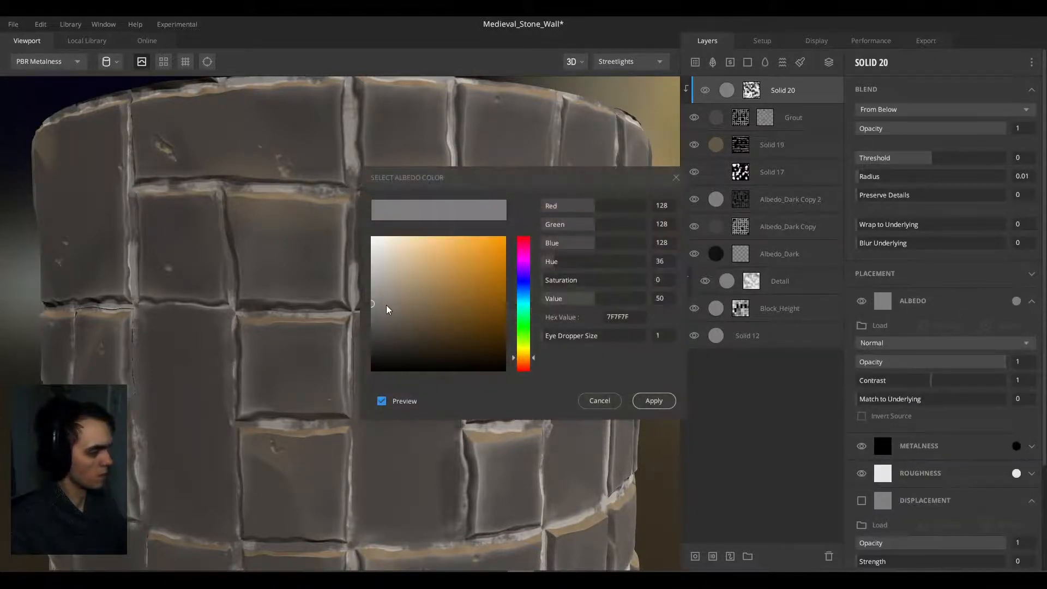
mouse_move(375, 289)
mouse_down()
mouse_move(374, 276)
mouse_move(372, 294)
mouse_up()
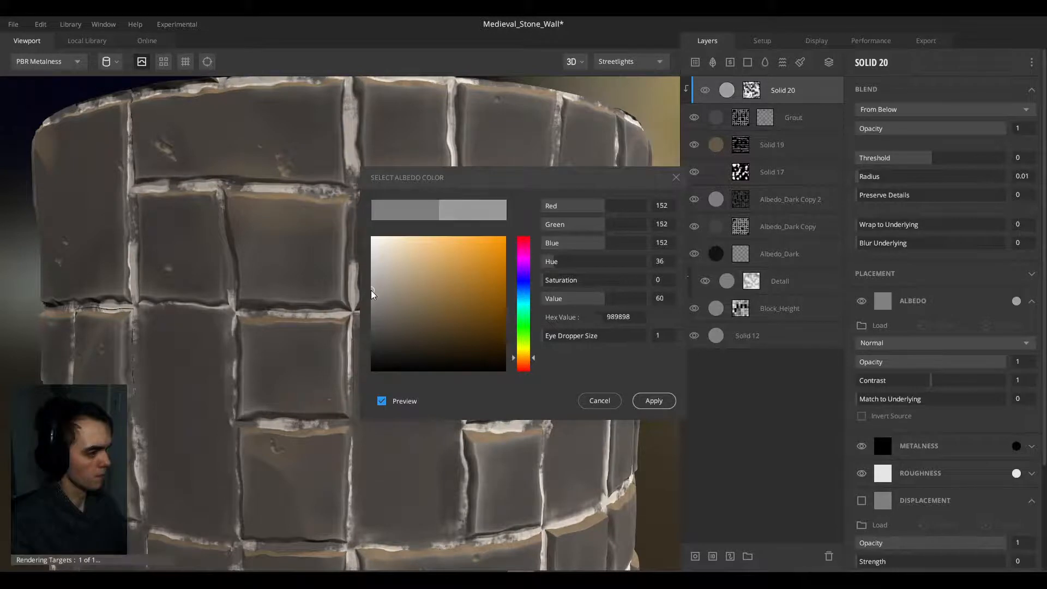
click(656, 401)
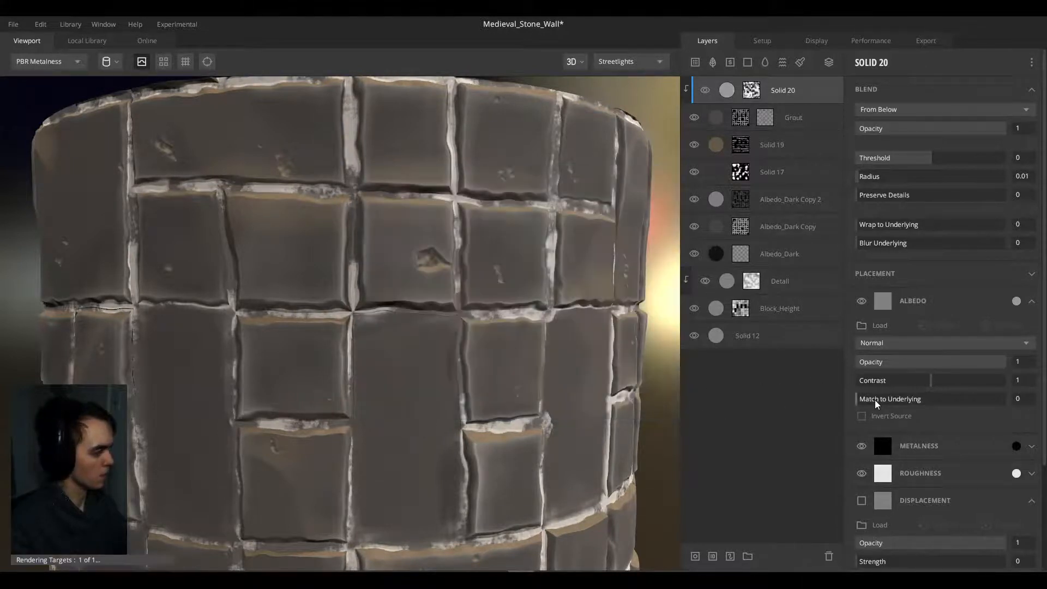
drag(876, 404, 930, 401)
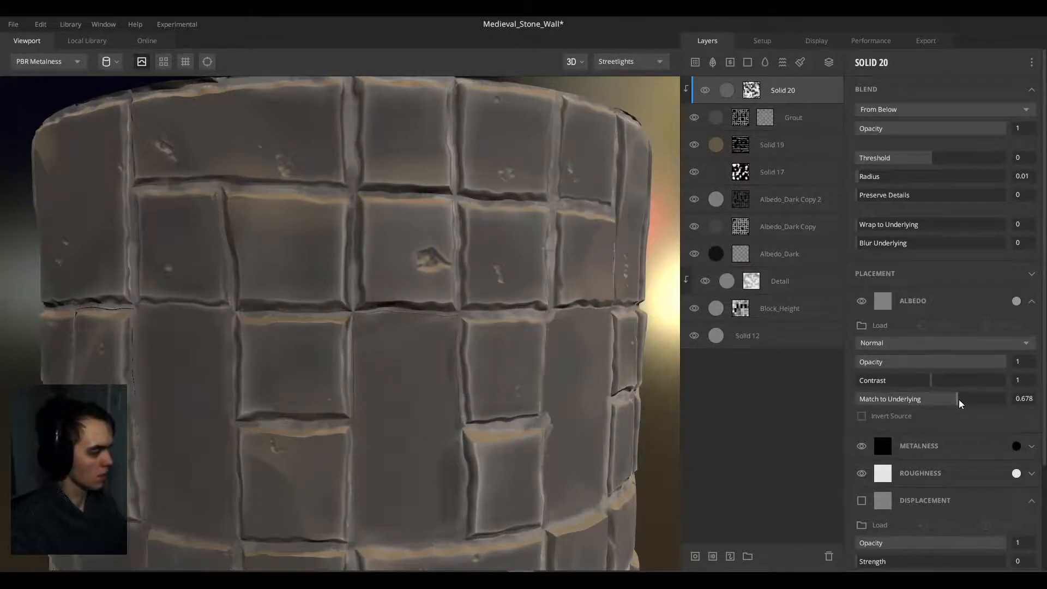
click(935, 404)
click(960, 404)
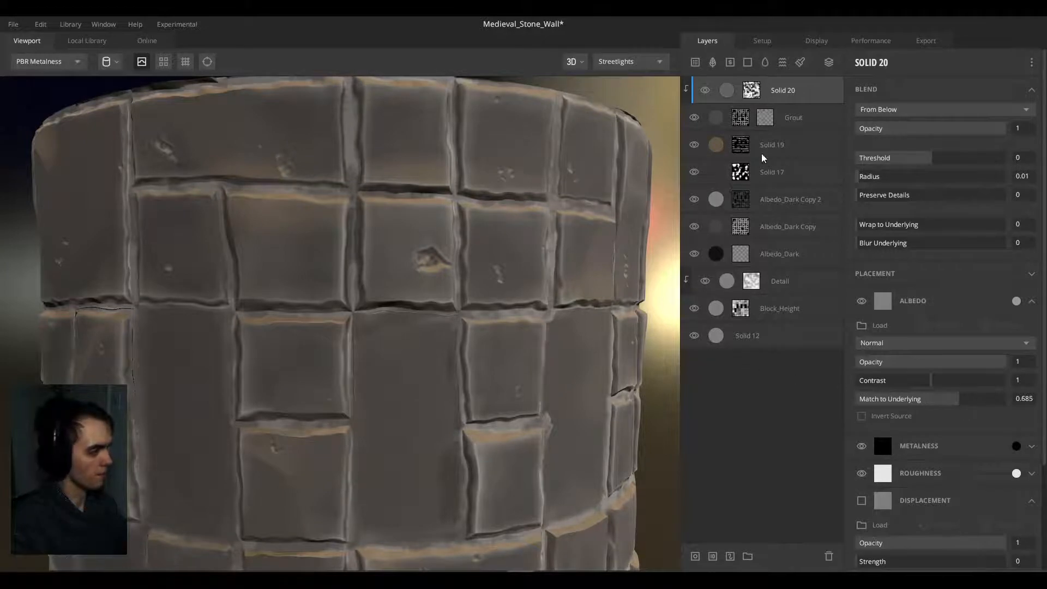
Step: Set Solid 20's mask noise to persistence 0.115 and lacunarity 2.156
click(751, 91)
click(874, 289)
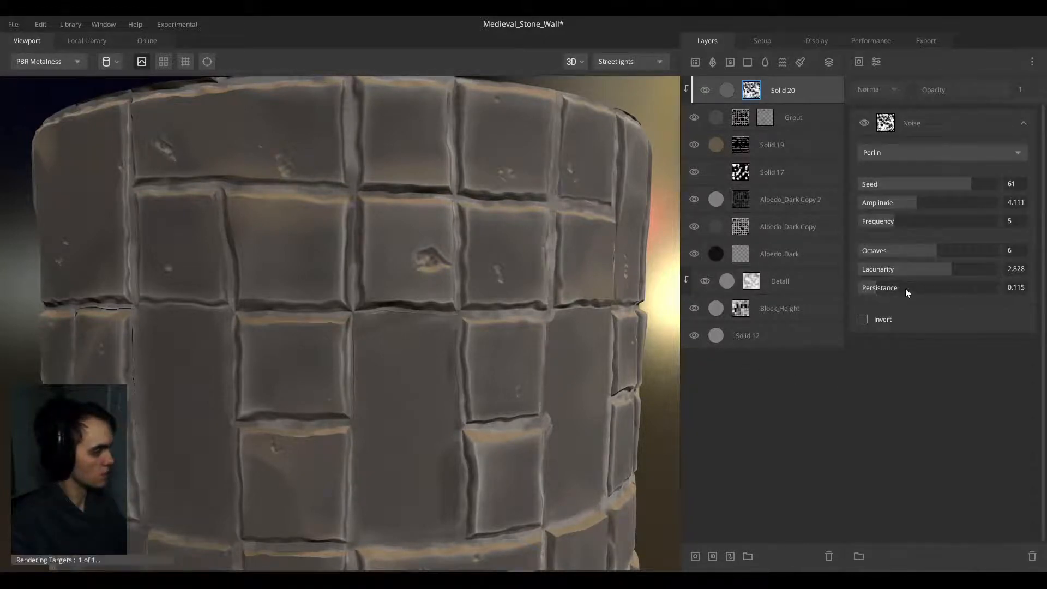
click(905, 273)
scroll(371, 326, down, 5)
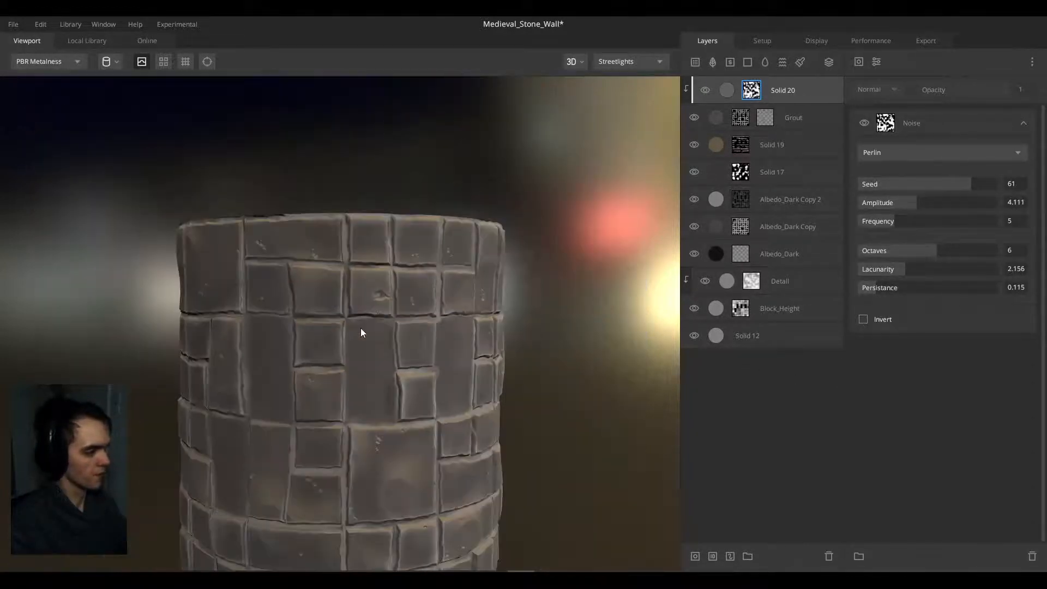
drag(361, 328, 261, 310)
scroll(371, 311, up, 5)
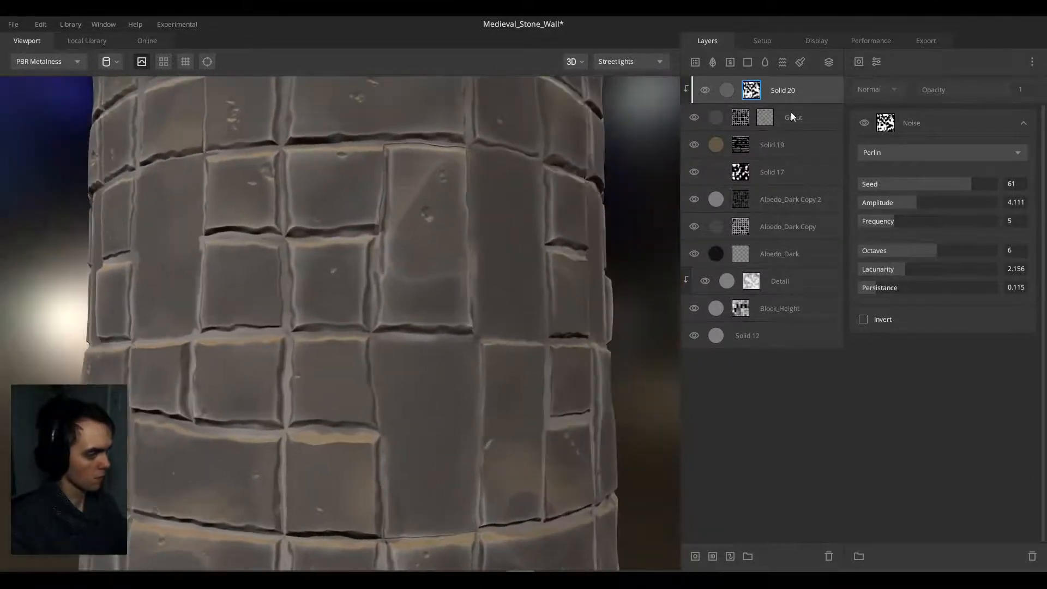
Step: Lighten Solid 20's albedo colour to the grey CECECE
click(766, 91)
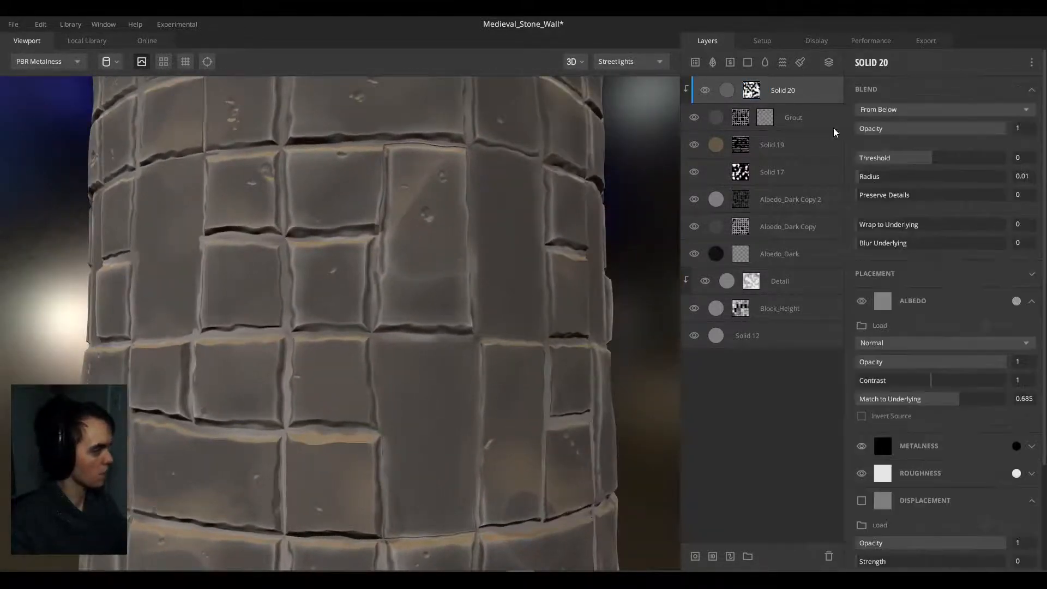
click(1014, 299)
click(372, 266)
drag(372, 266, 368, 261)
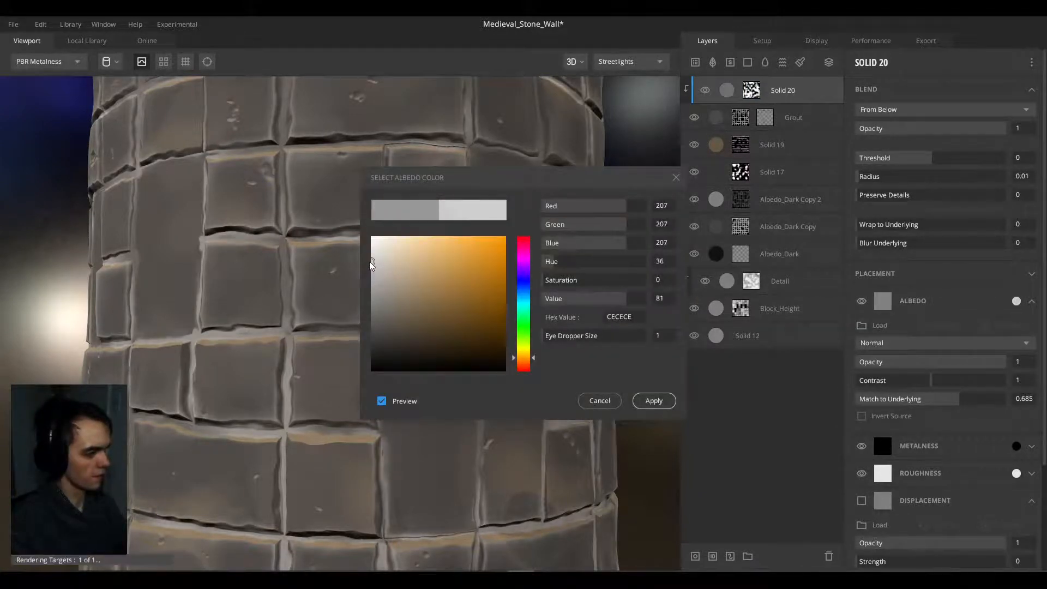
click(654, 400)
Step: Inspect the grout colouring on the cylinder from several sides, angles and distances
scroll(430, 290, down, 5)
drag(311, 312, 286, 316)
scroll(335, 309, up, 5)
scroll(369, 321, up, 6)
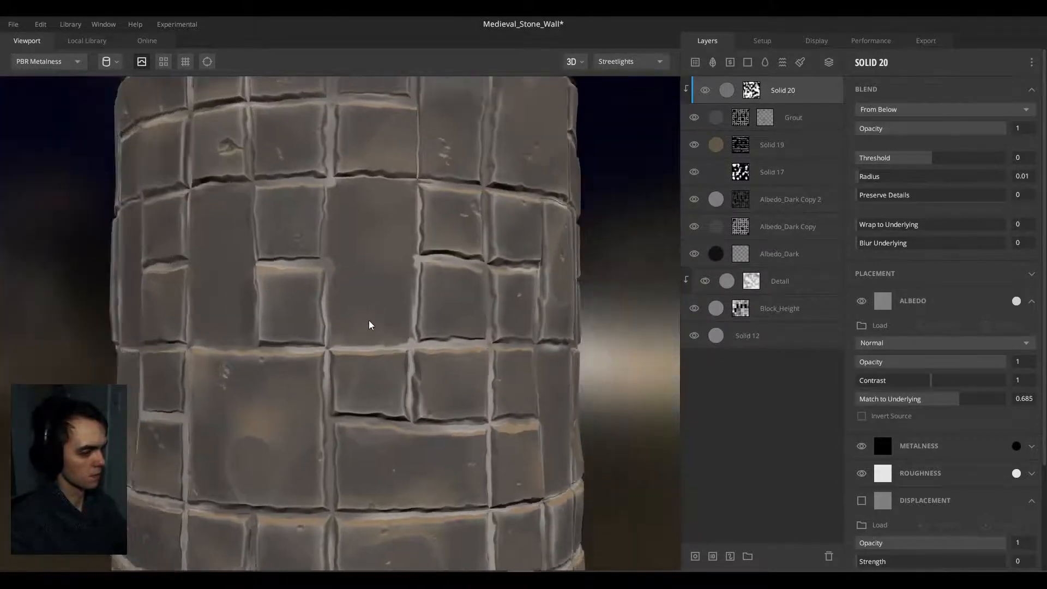
scroll(386, 300, down, 7)
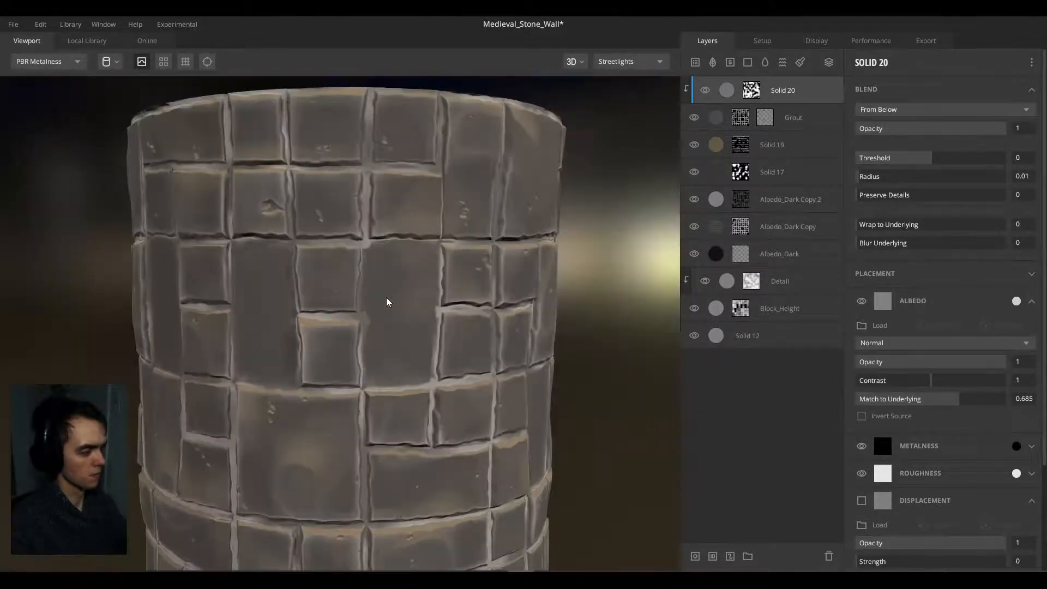
drag(386, 297, 246, 367)
scroll(440, 294, down, 4)
scroll(254, 289, up, 5)
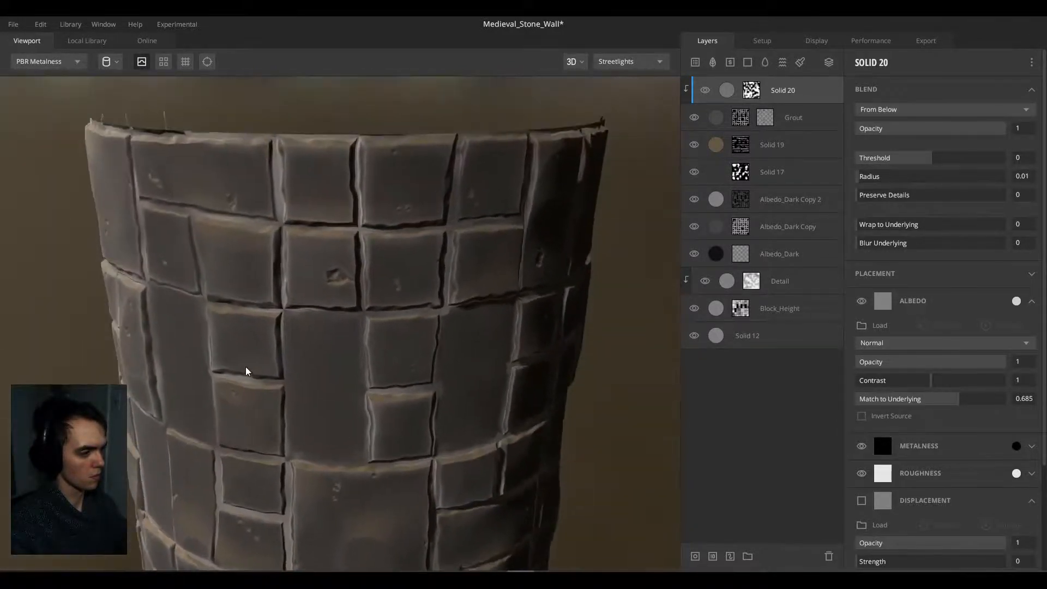
scroll(294, 362, up, 10)
scroll(429, 354, down, 10)
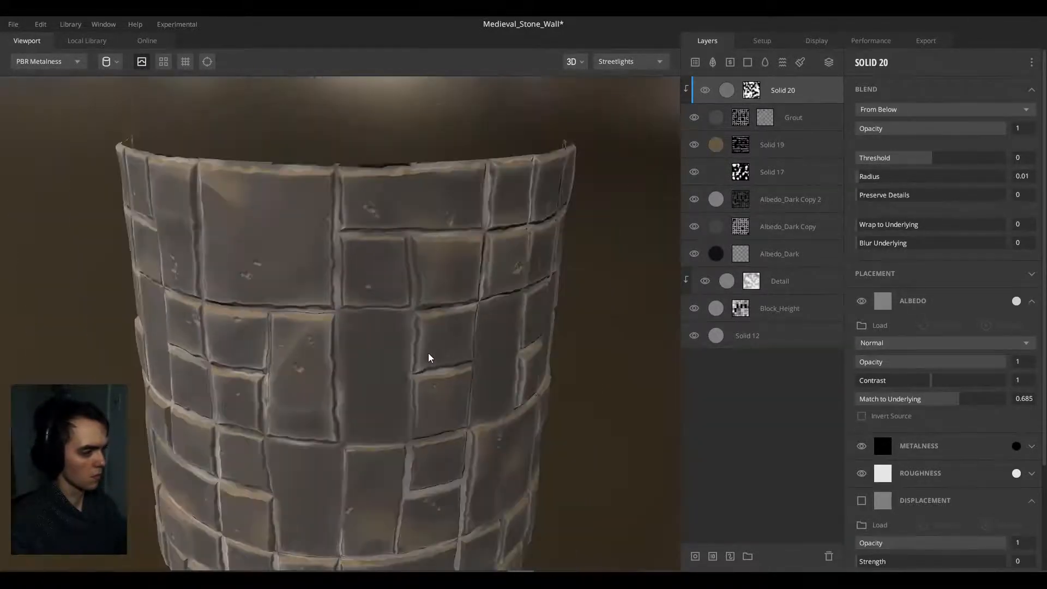
drag(427, 355, 422, 267)
scroll(312, 308, up, 5)
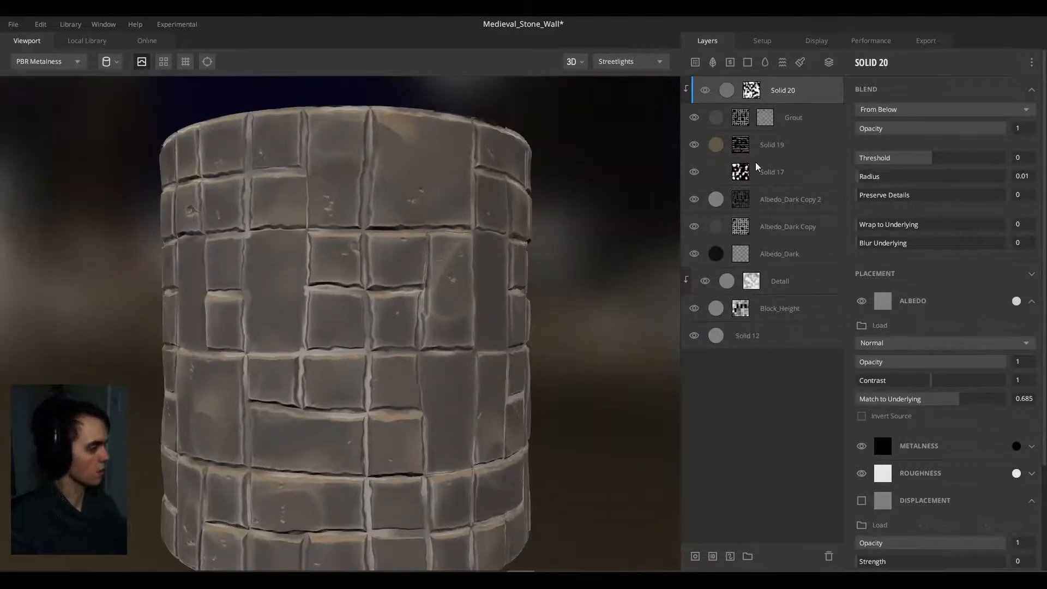
Step: In Block_Height's mask, set the Vertical pattern's Cut Out Amount to 0.688 to match Vertical_Substract
click(747, 307)
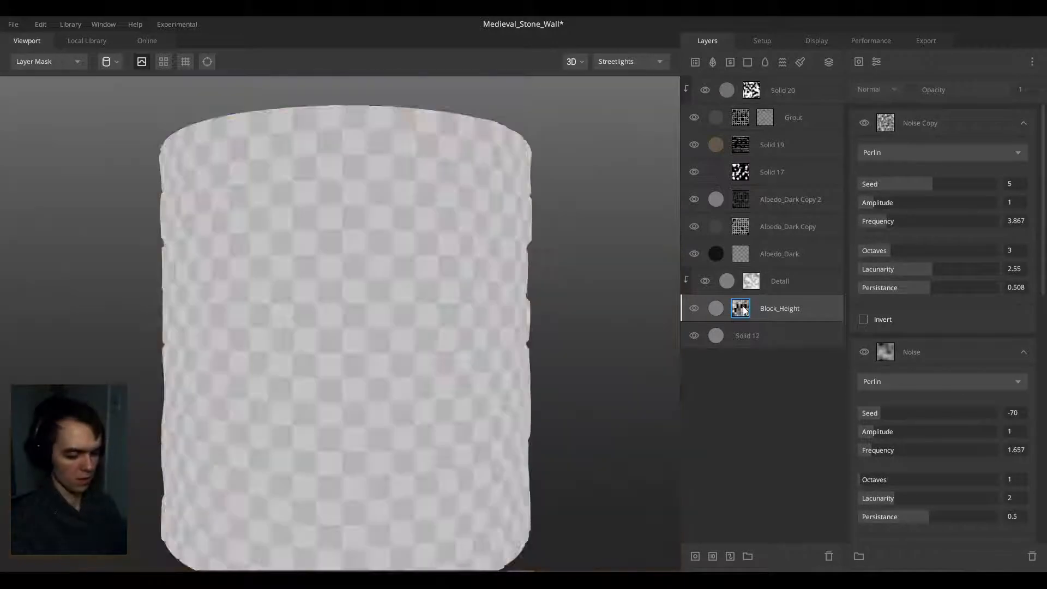
scroll(915, 328, down, 2)
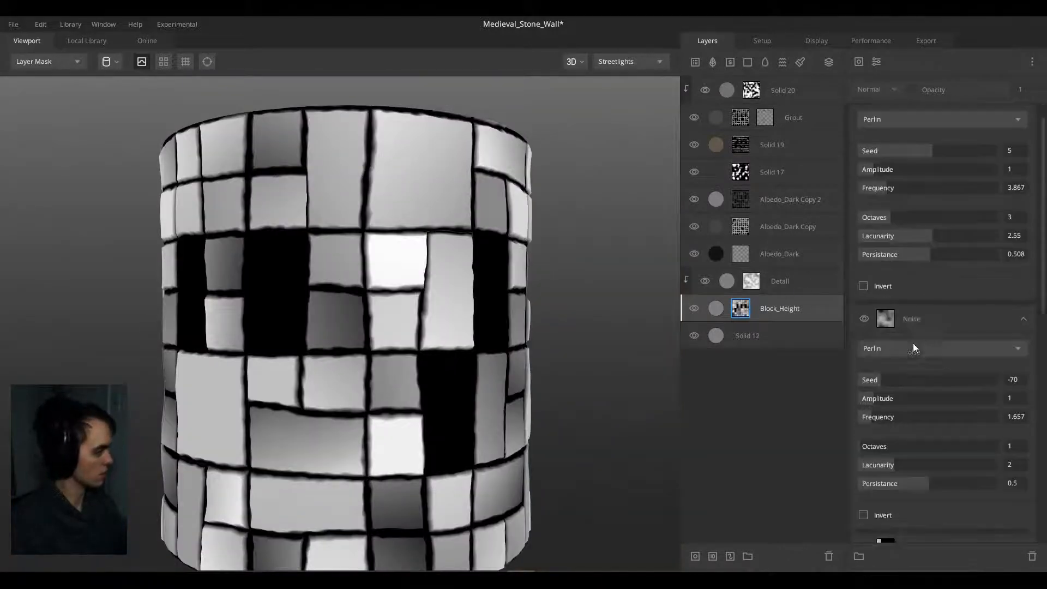
scroll(1022, 317, up, 1)
click(1023, 316)
scroll(1012, 175, up, 1)
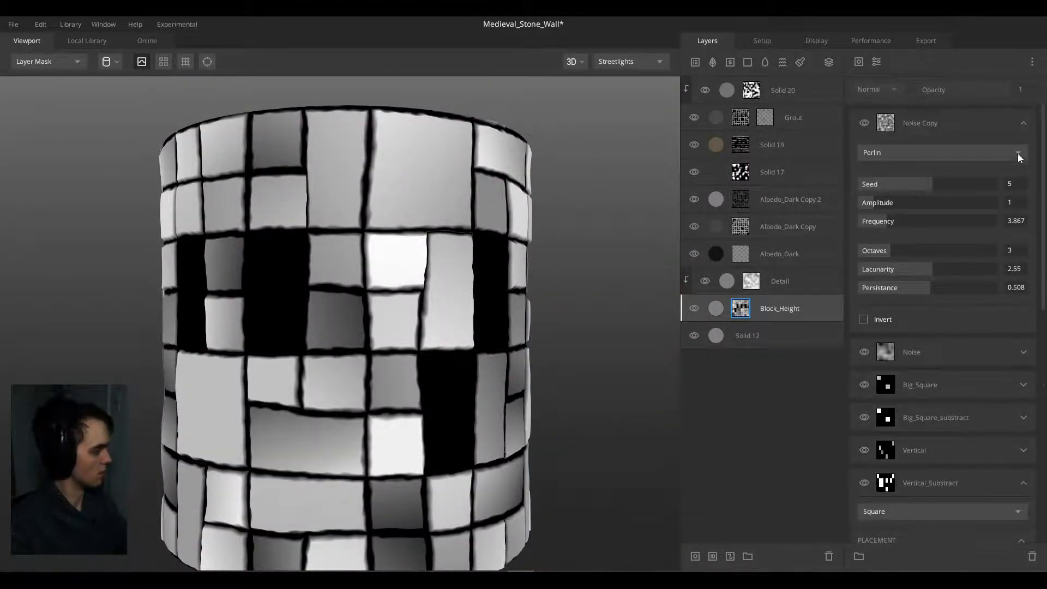
click(1020, 123)
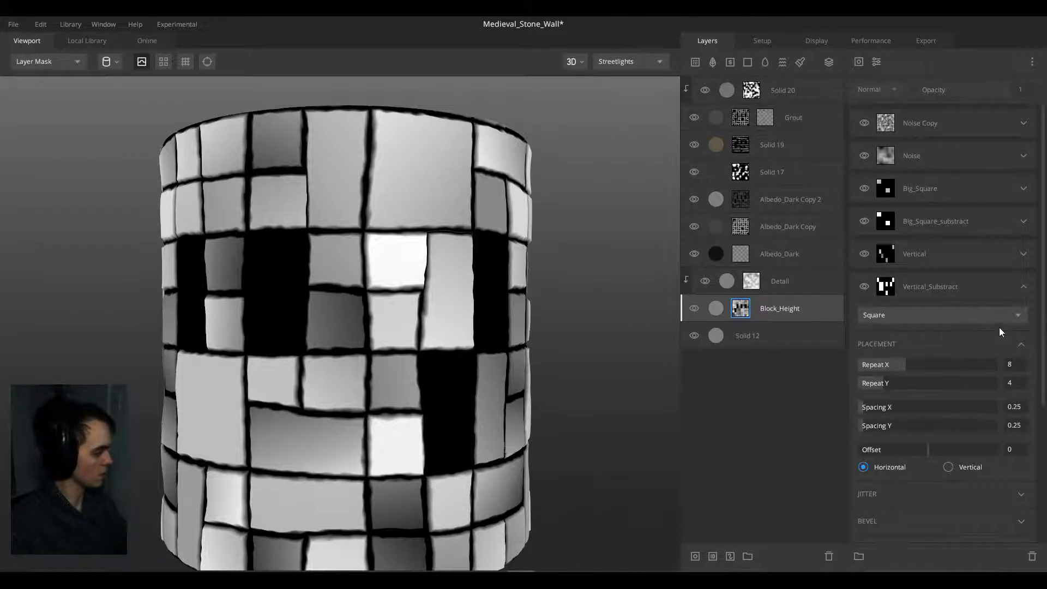
click(1025, 255)
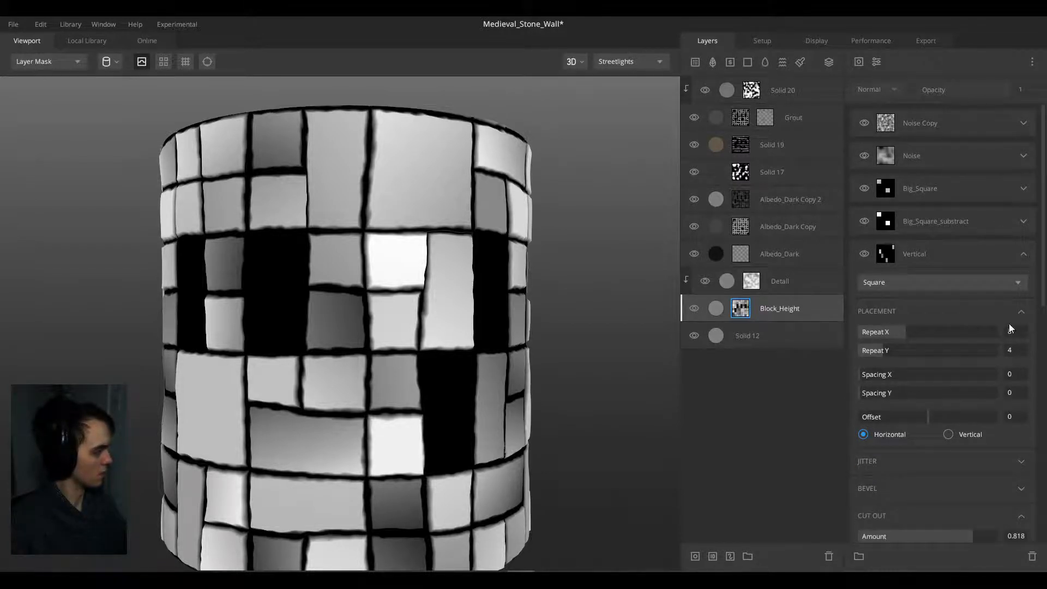
scroll(1007, 330, down, 5)
scroll(1017, 447, down, 2)
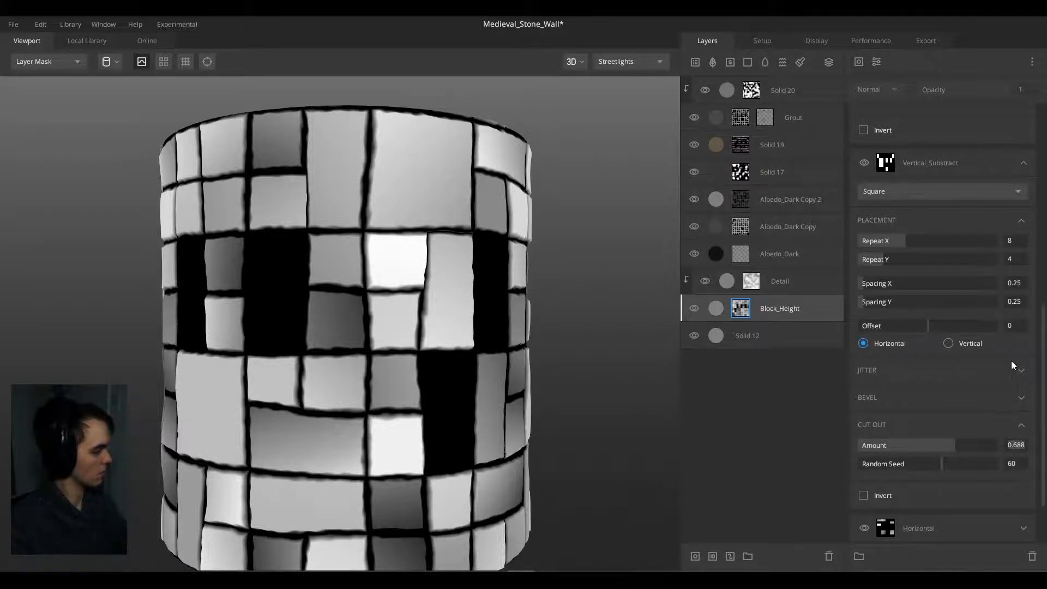
scroll(1011, 361, up, 4)
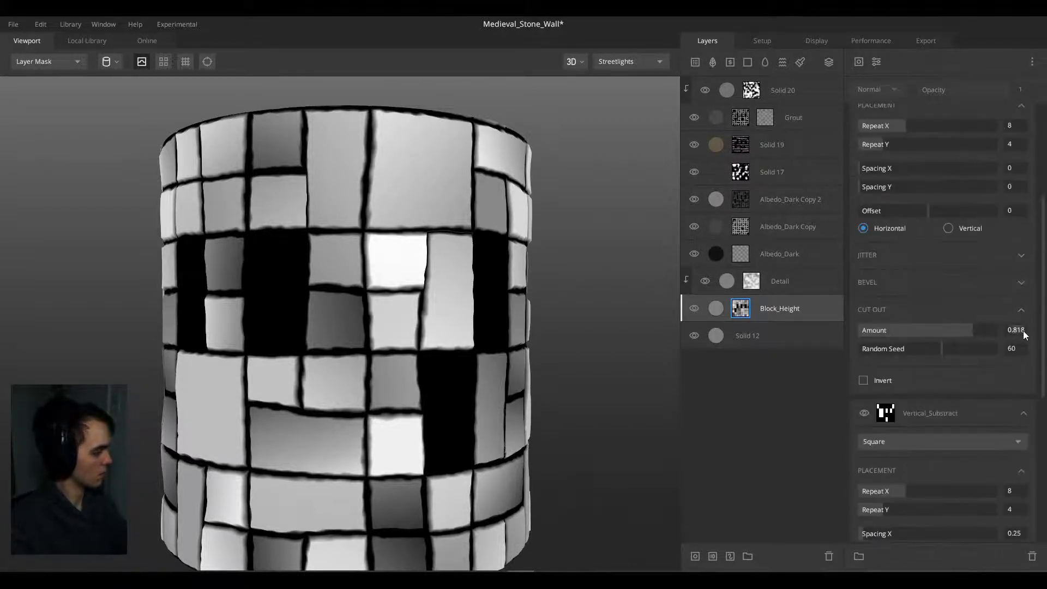
text(688)
key(Return)
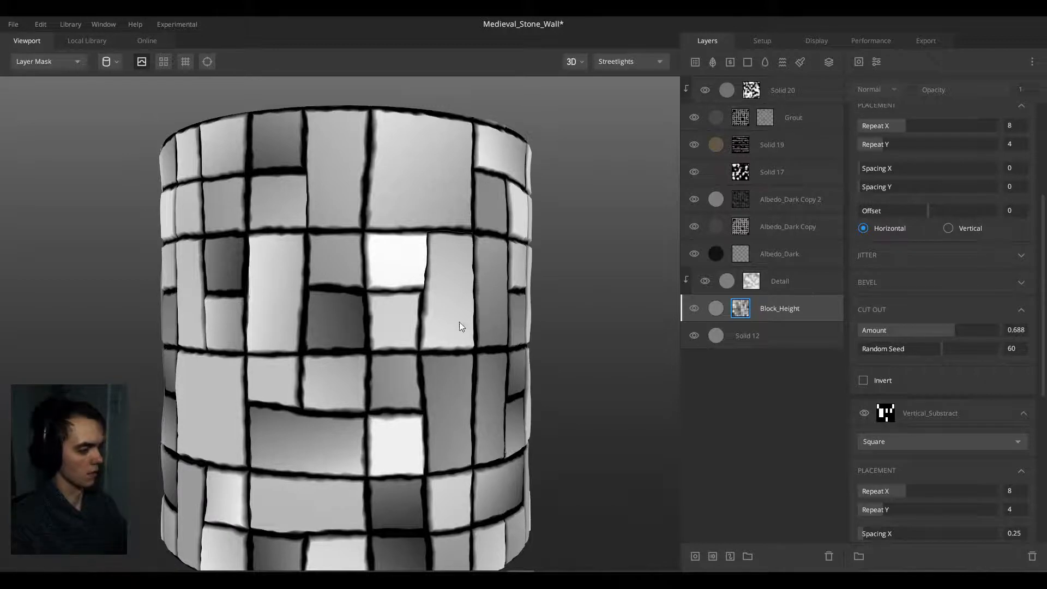
Step: Examine the full material on the cylinder from several sides and distances under different lighting angles
key(m)
scroll(403, 293, down, 1)
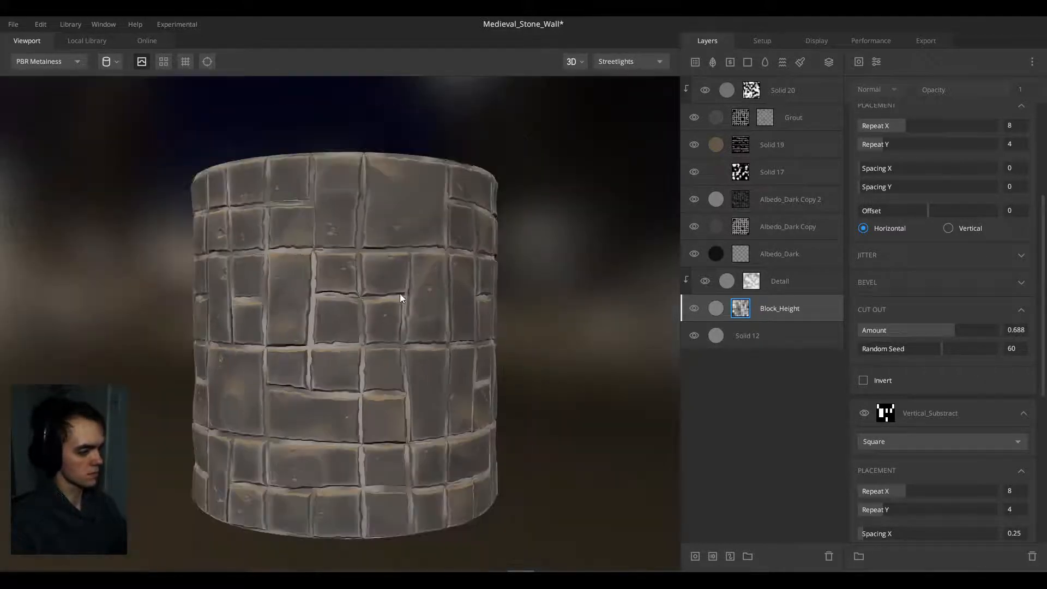
drag(401, 295, 380, 303)
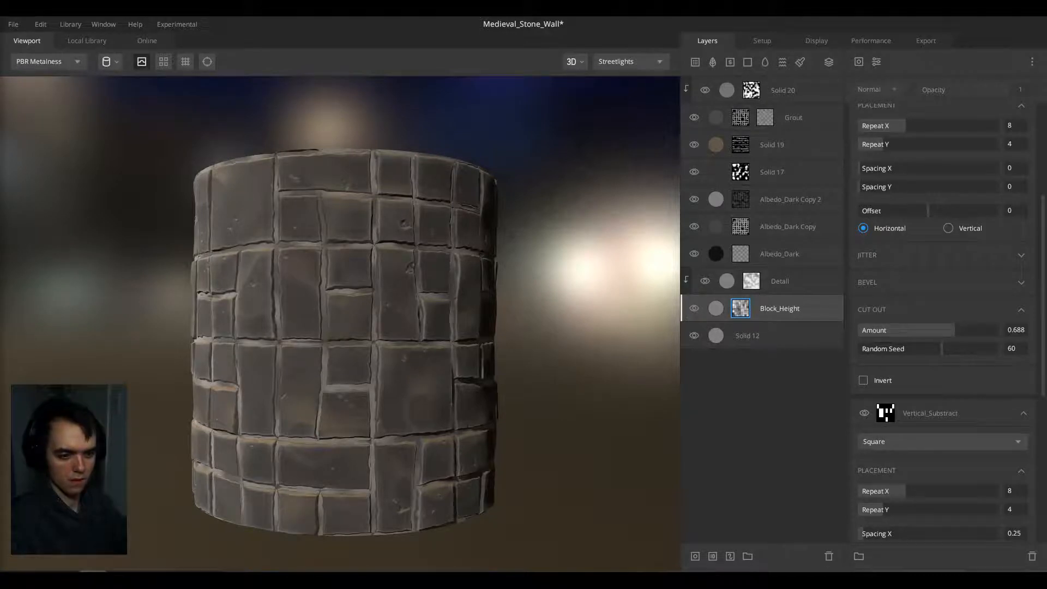
scroll(208, 286, up, 3)
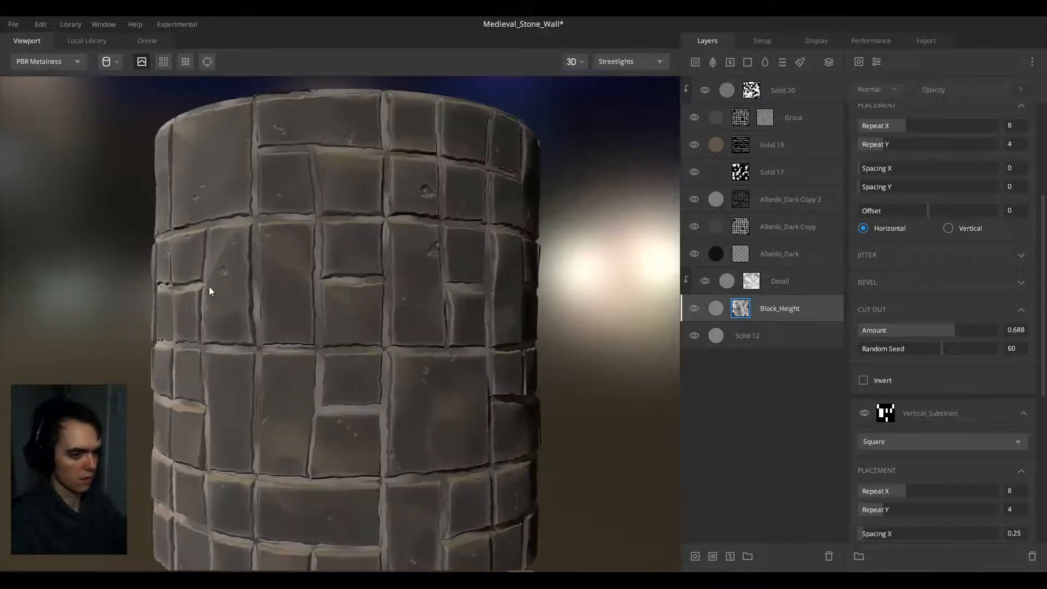
drag(208, 286, 211, 322)
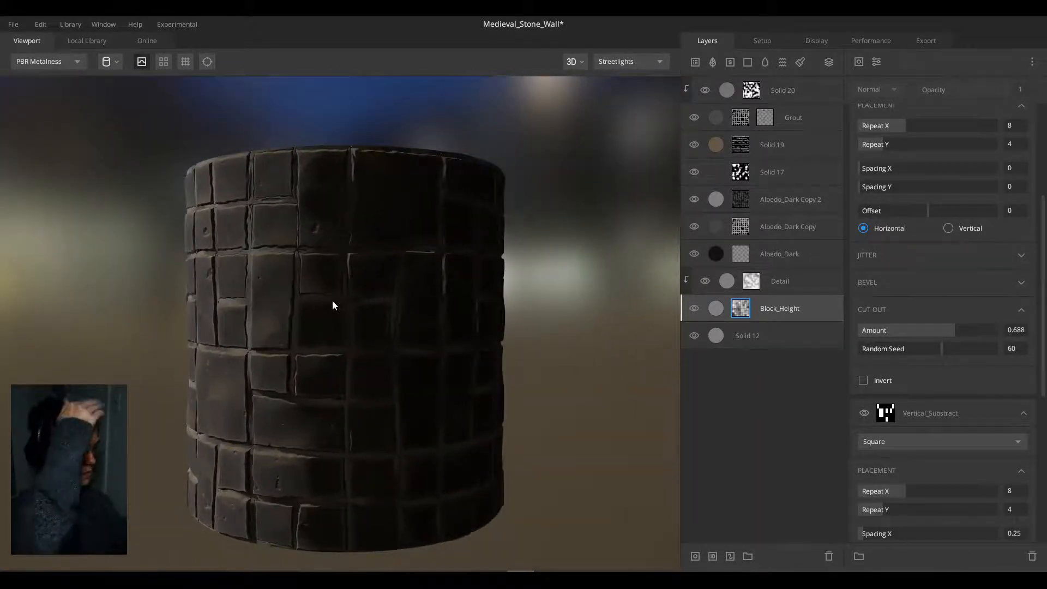
drag(251, 280, 534, 290)
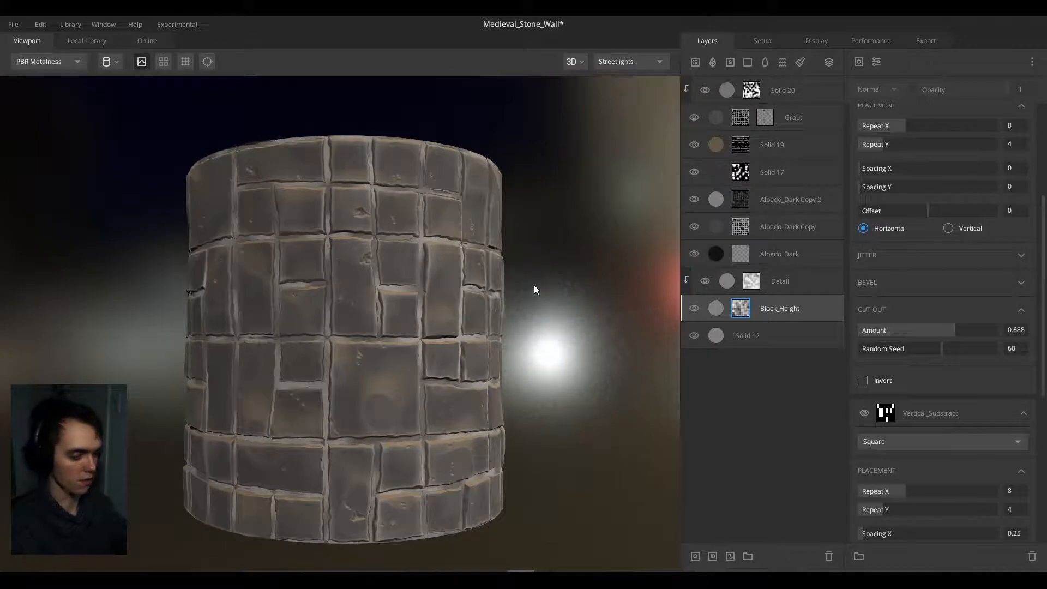
scroll(400, 266, up, 3)
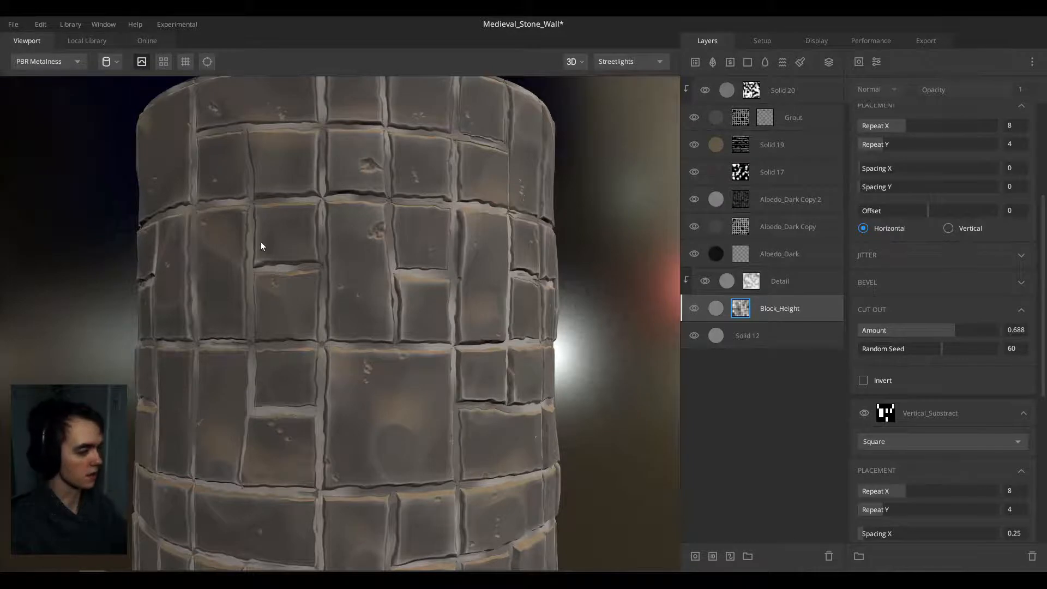
drag(260, 245, 367, 261)
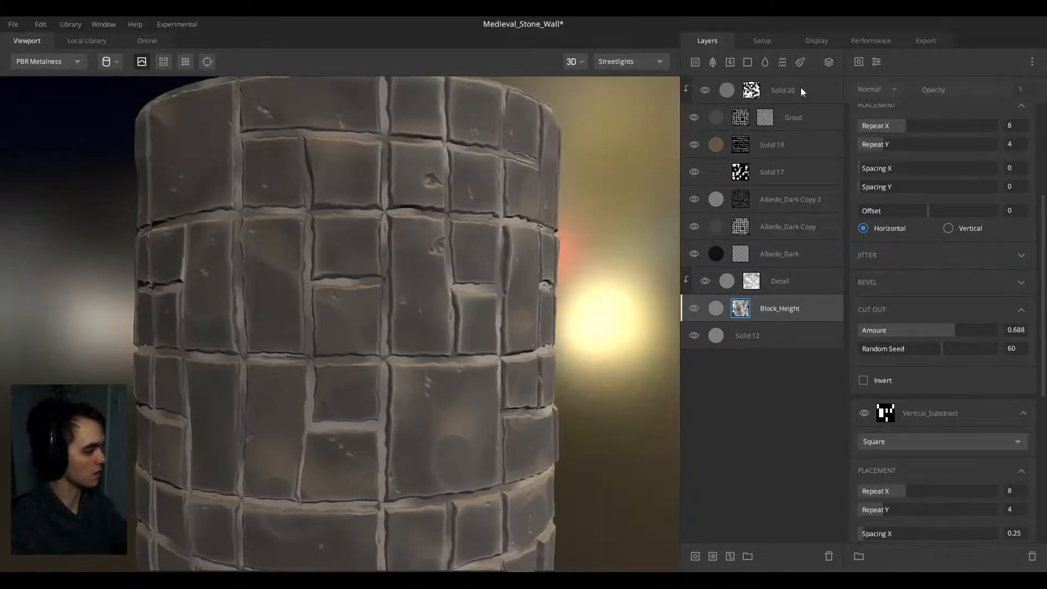
Step: Enable the roughness channel on the Albedo_Dark layer
click(797, 91)
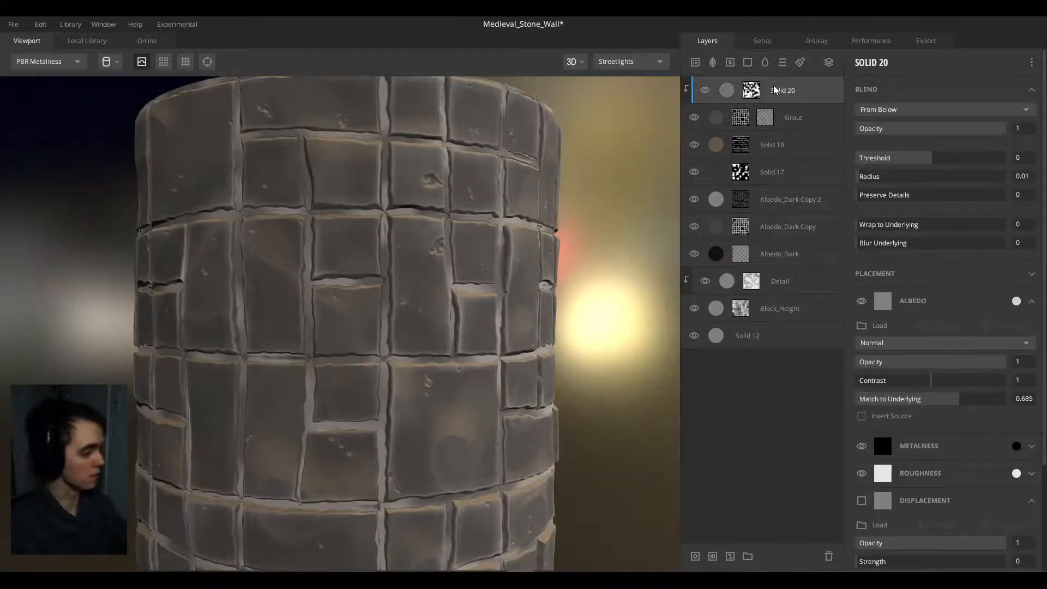
click(776, 299)
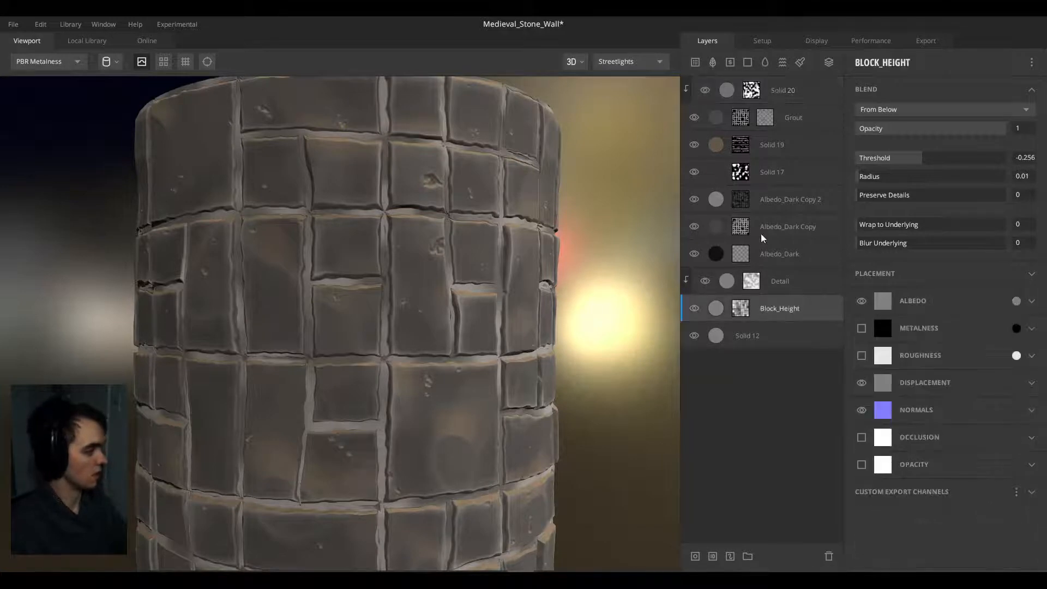
click(773, 198)
click(776, 224)
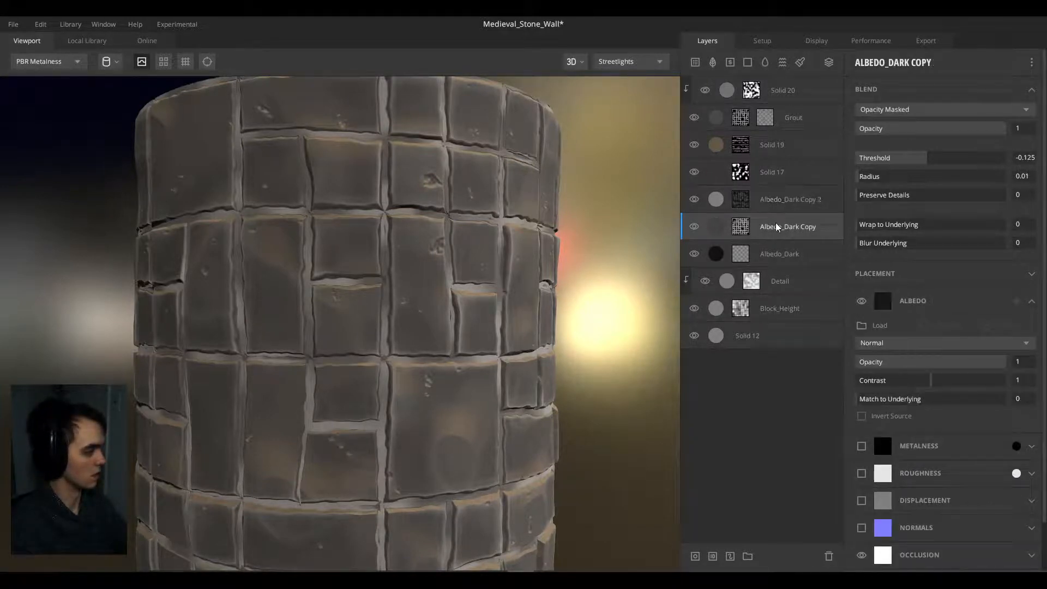
click(771, 252)
click(861, 473)
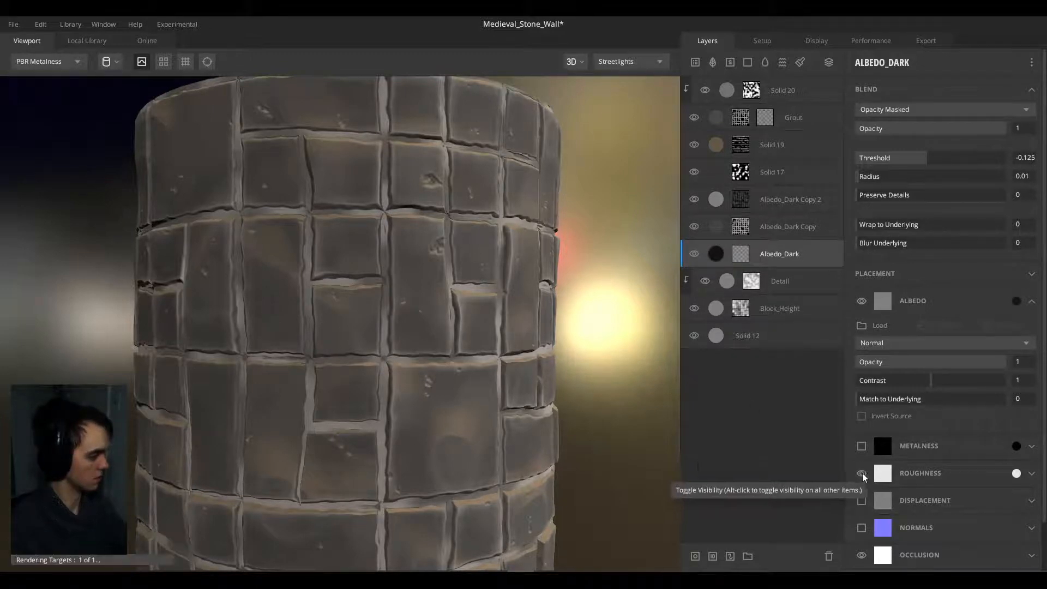
middle_drag(442, 398, 412, 395)
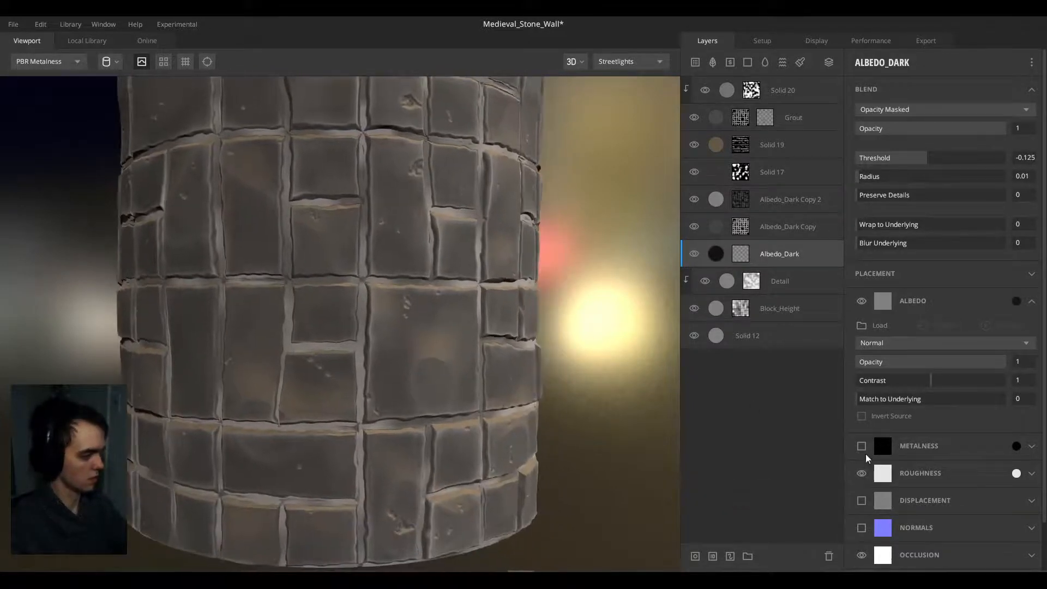
click(1014, 472)
click(648, 401)
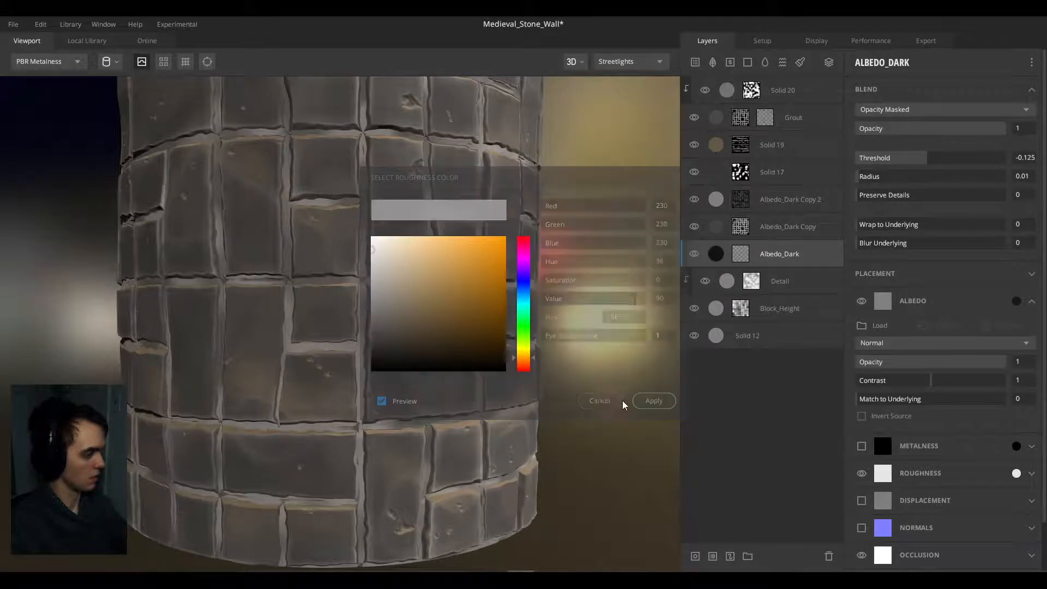
Step: Enable the roughness channel on Albedo_Dark Copy and darken its roughness colour to a light grey
click(761, 226)
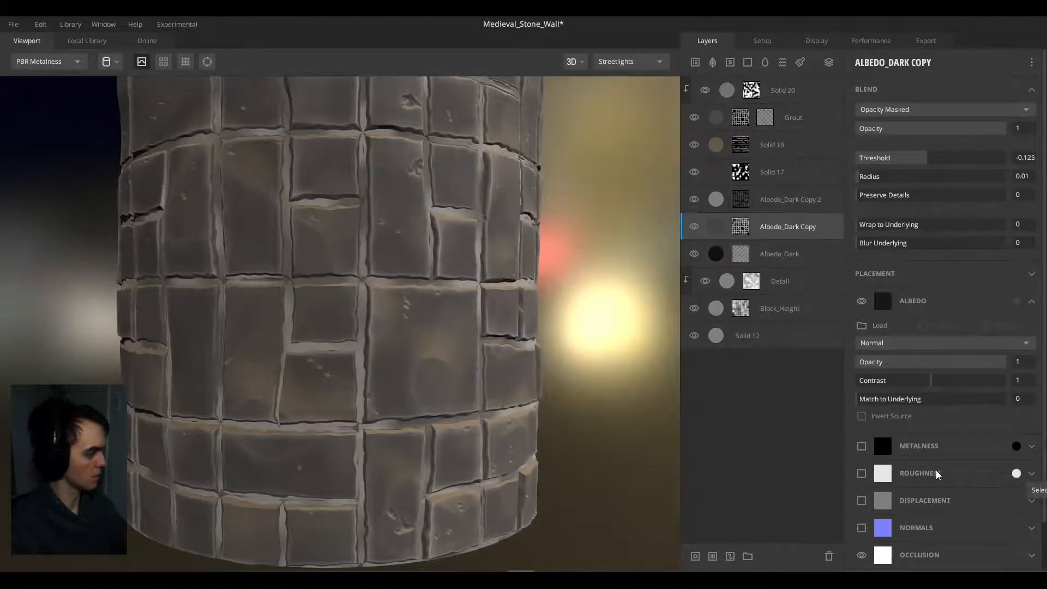
click(861, 473)
click(1016, 472)
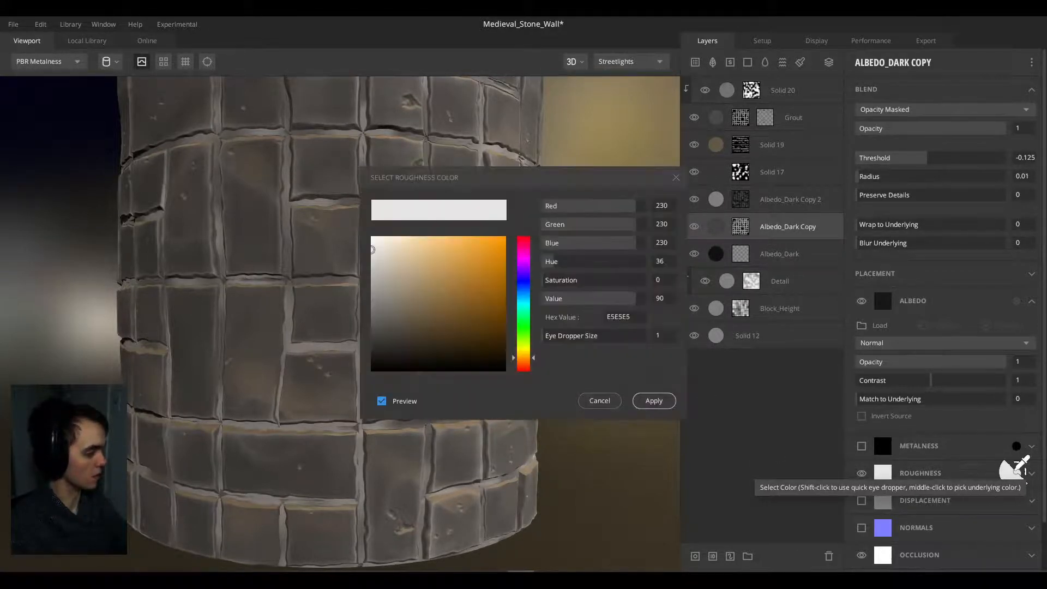
mouse_move(380, 270)
mouse_down()
mouse_move(367, 288)
mouse_move(367, 260)
mouse_move(367, 304)
mouse_move(367, 265)
mouse_up()
click(649, 400)
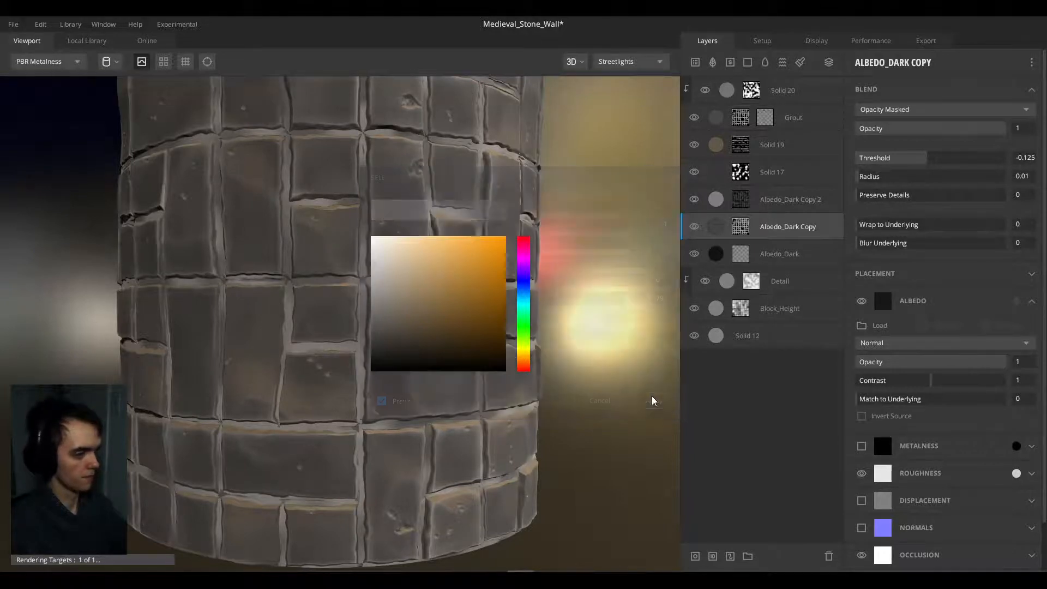
Step: Show only the material's roughness and set Albedo_Dark Copy's roughness colour to the grey 9A9A9A
key(4)
mouse_move(386, 306)
mouse_down()
mouse_move(404, 307)
mouse_move(363, 290)
mouse_up()
click(1016, 472)
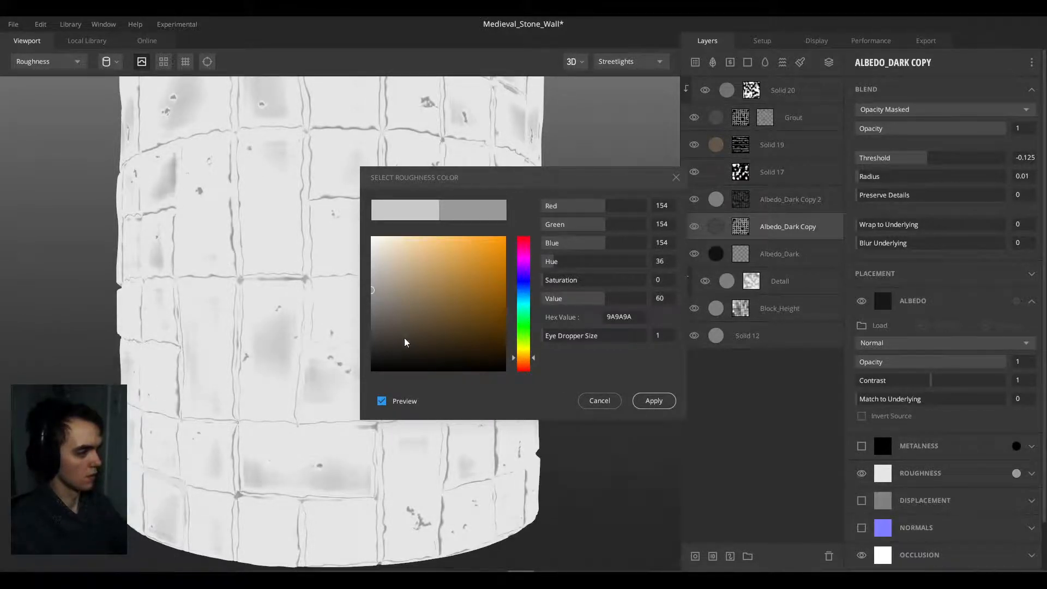
click(668, 404)
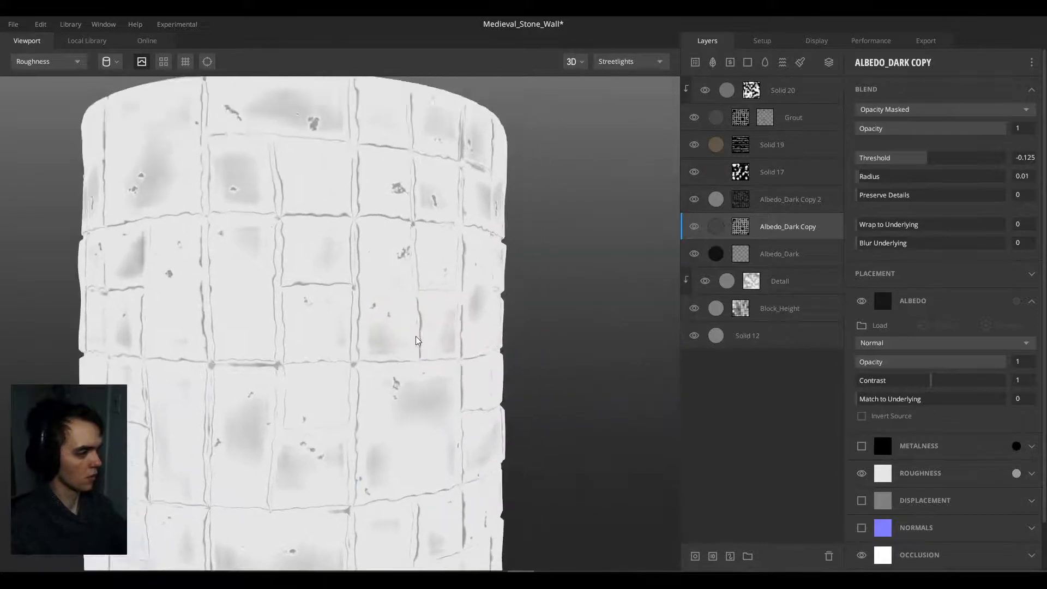
Step: Enable roughness on Albedo_Dark Copy 2 with the grey 6C6C6C and return to the PBR Metalness view
click(785, 203)
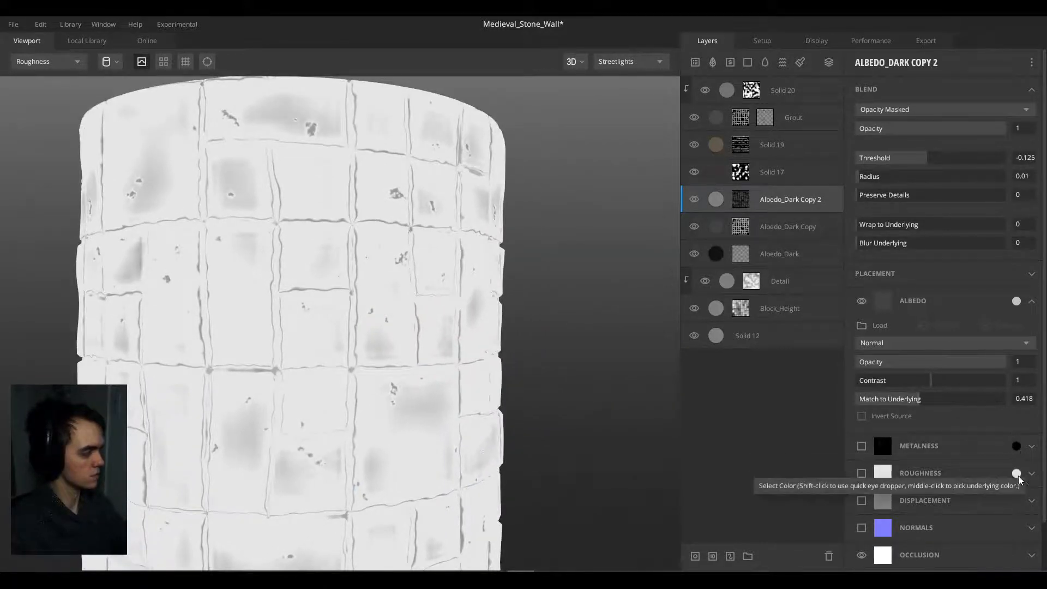
click(862, 473)
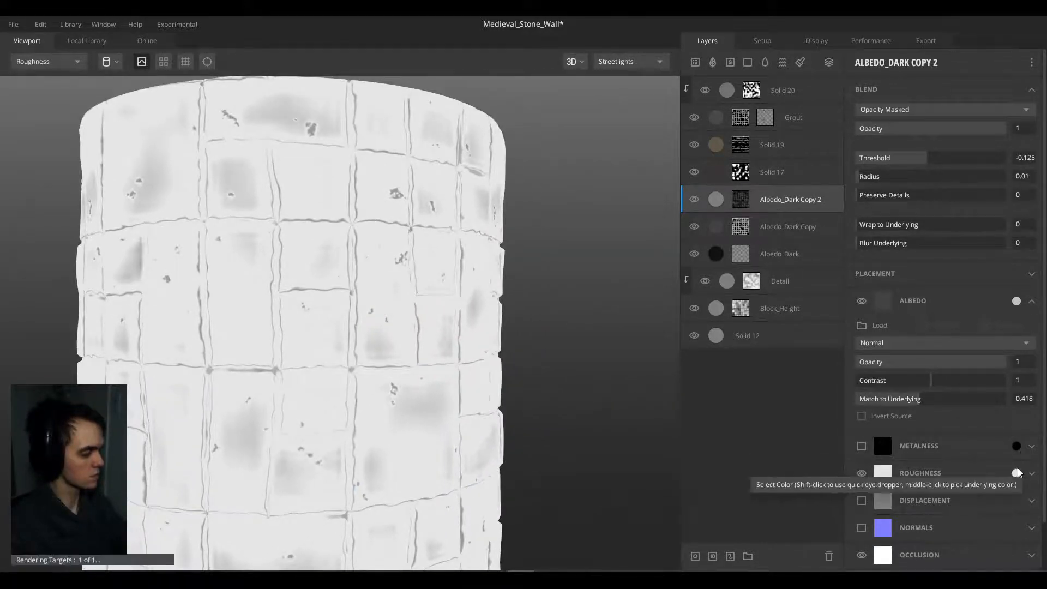
click(1015, 473)
drag(372, 256, 358, 313)
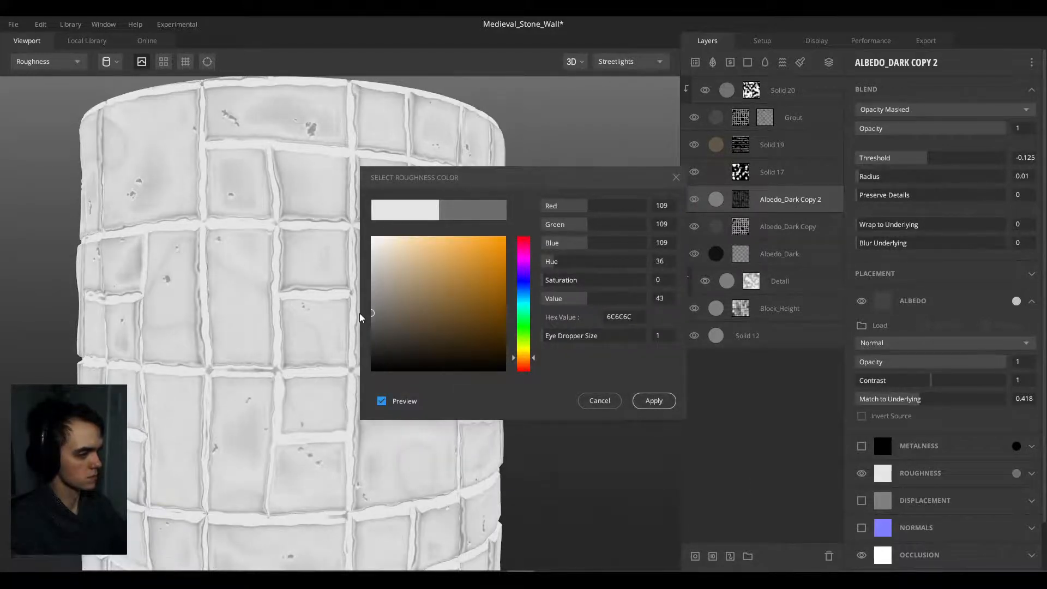
click(652, 401)
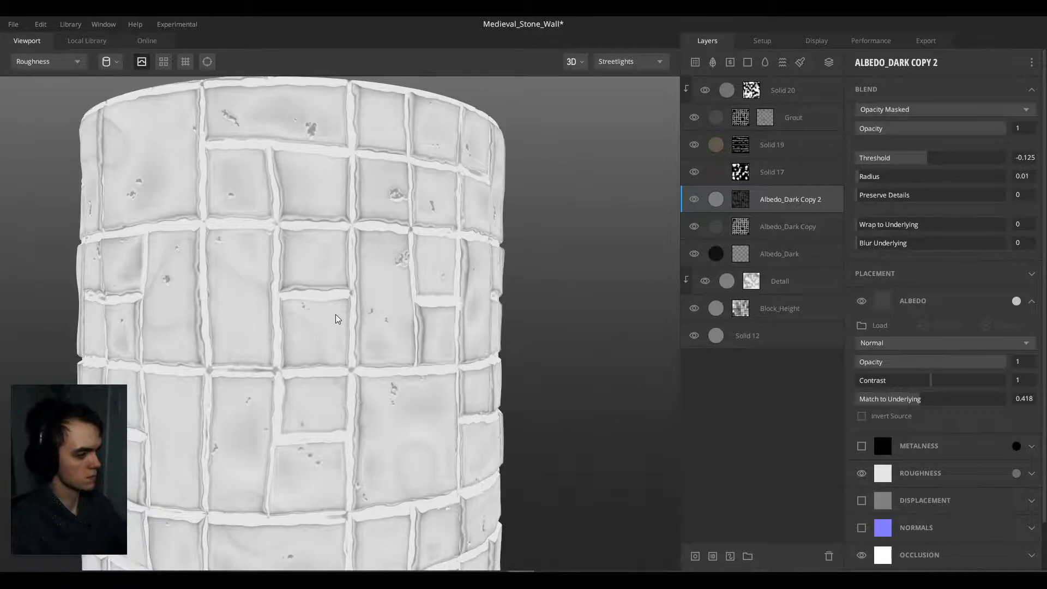
key(1)
drag(335, 315, 309, 315)
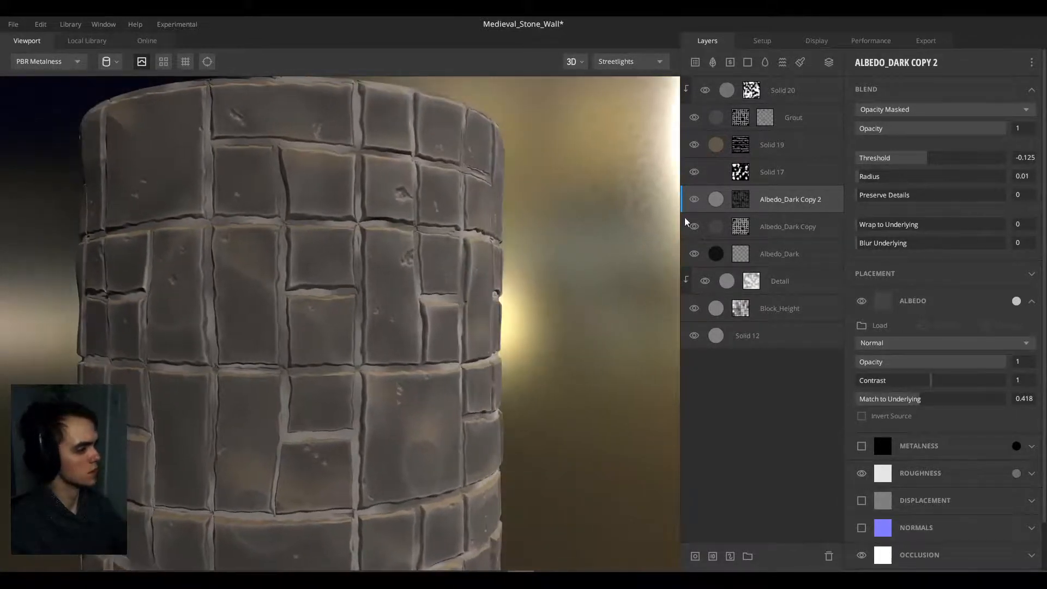
Step: Darken the Albedo_Dark layer's roughness colour to the grey ADADAD
click(717, 252)
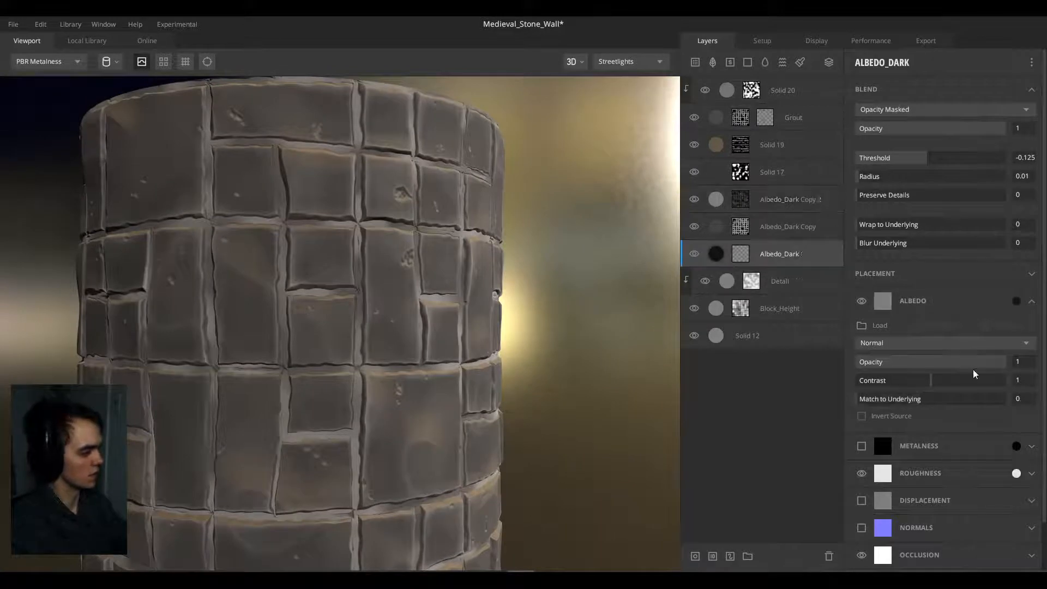
click(1016, 473)
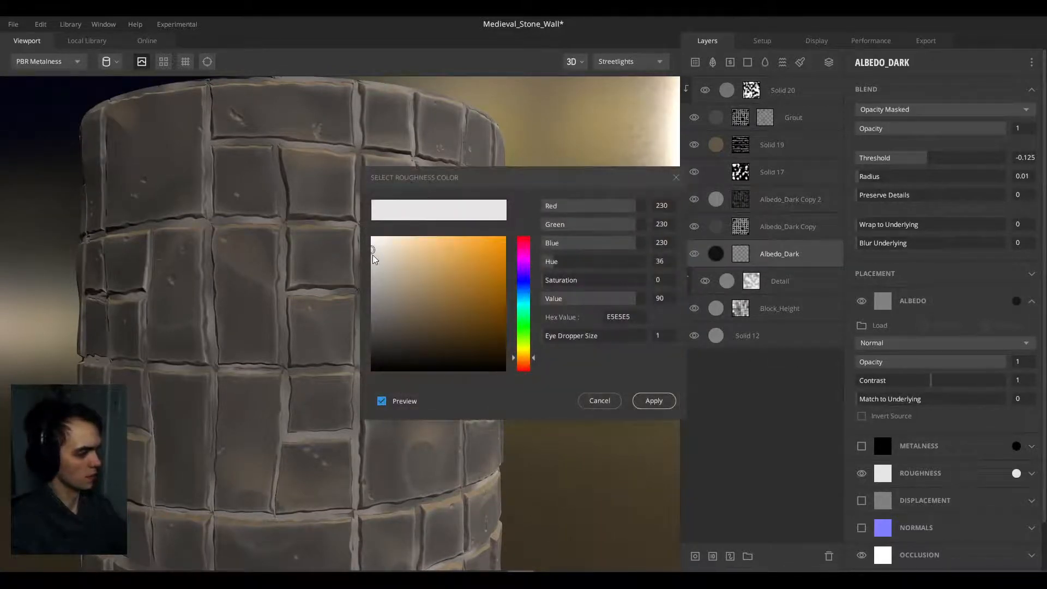
drag(372, 254, 364, 292)
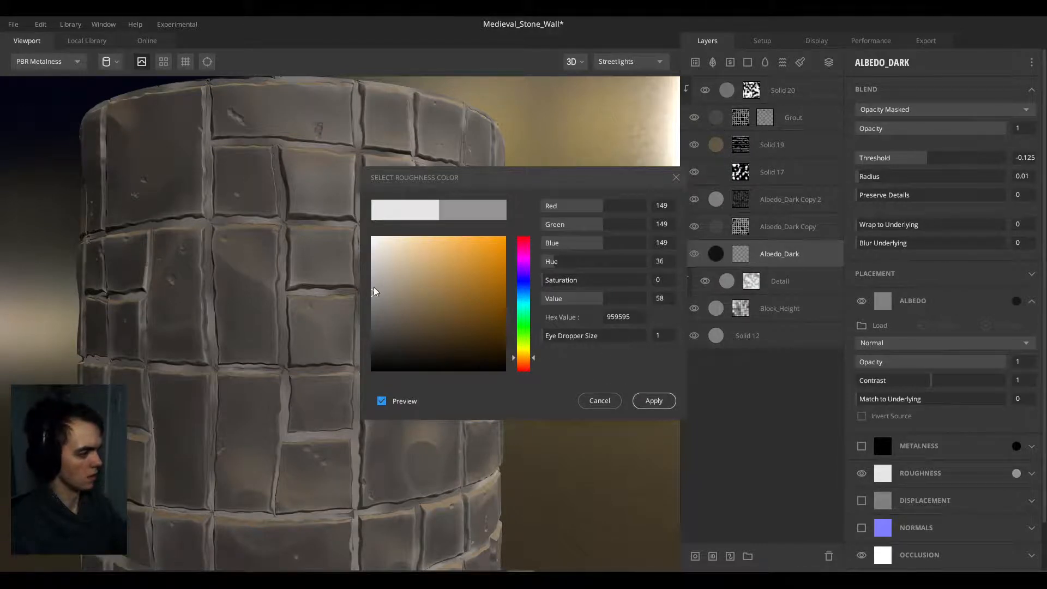
drag(374, 289, 369, 280)
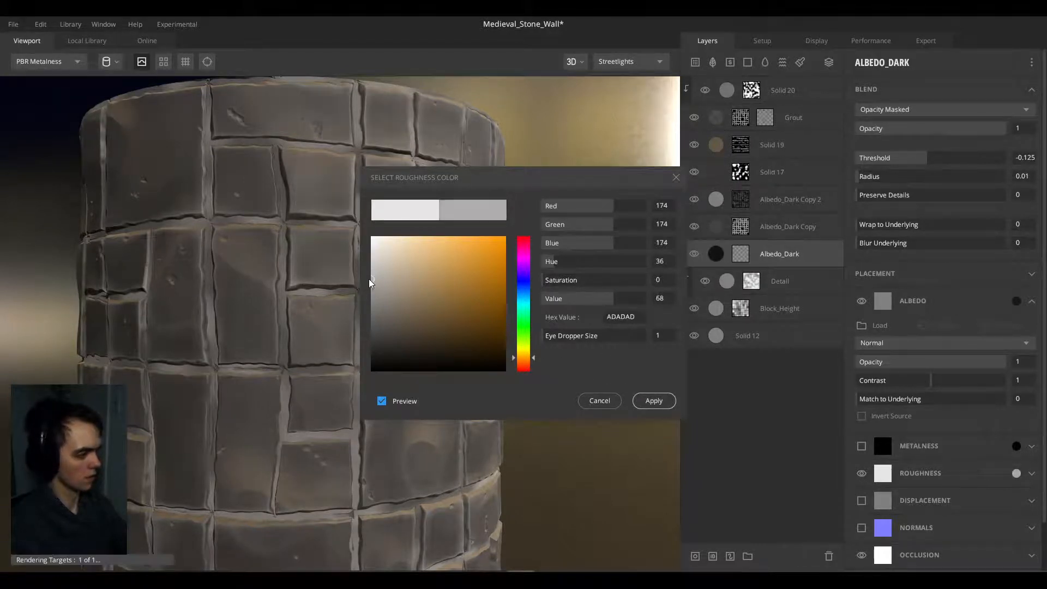
click(652, 400)
Step: Lighten Albedo_Dark Copy 2's roughness colour to the light grey DEDEDE
click(779, 203)
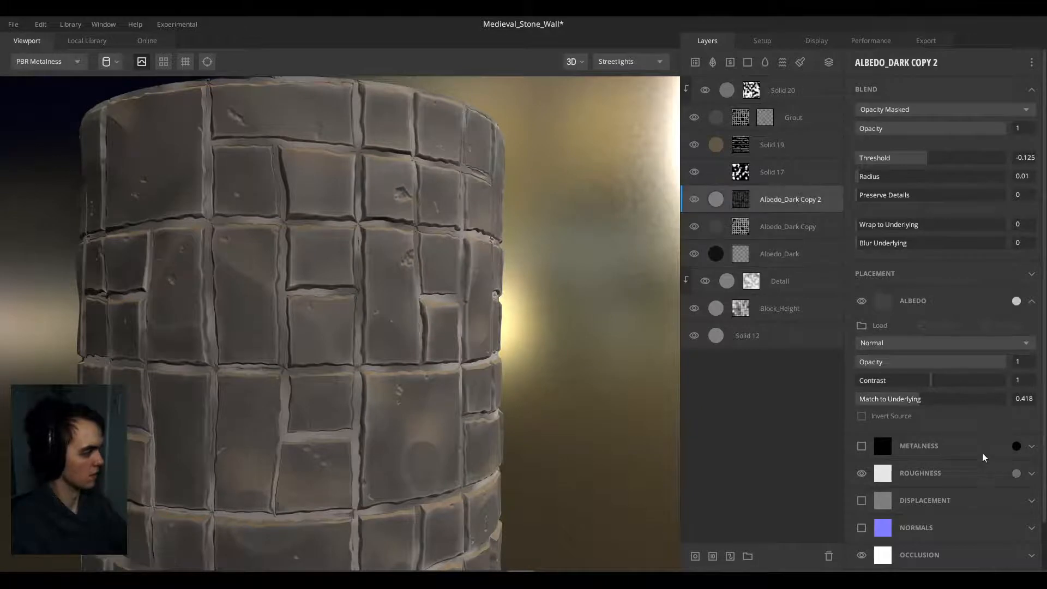
click(1016, 473)
drag(414, 264, 365, 253)
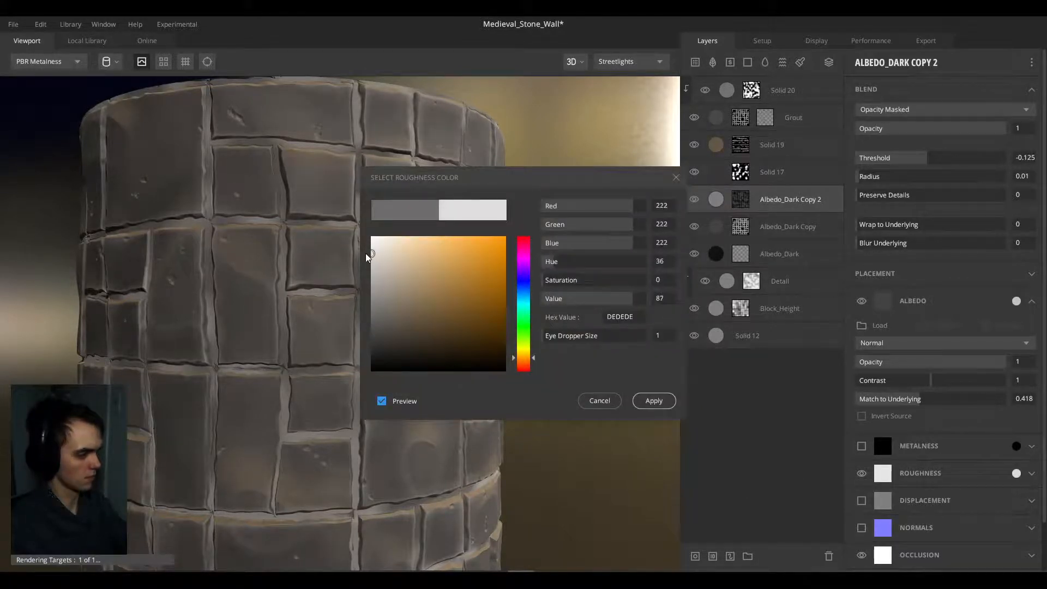
click(649, 402)
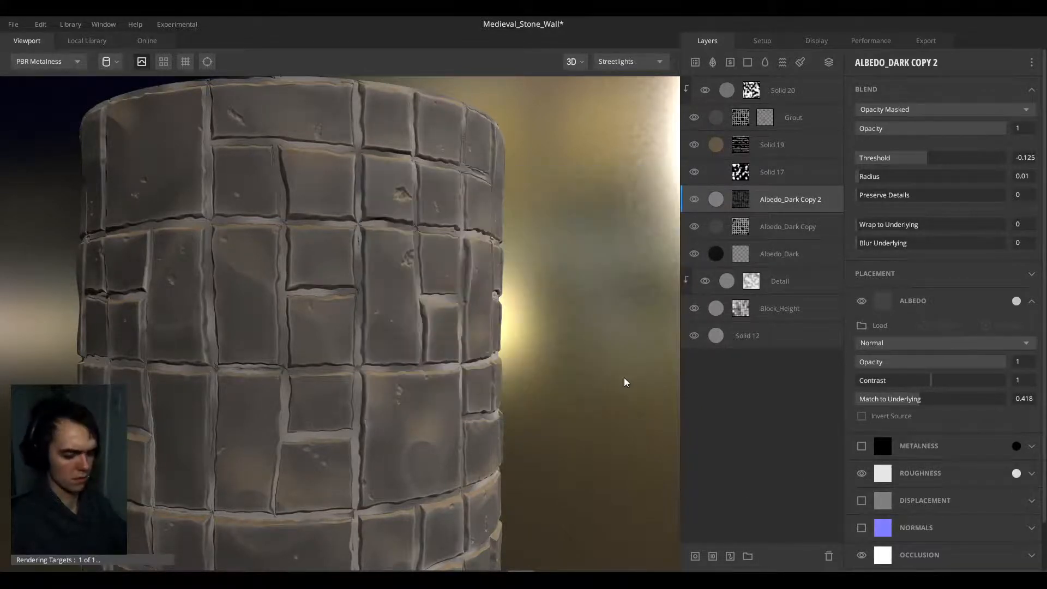
Step: Show only the material's roughness and set Albedo_Dark Copy's roughness colour to the grey AAAAAA
key(5)
key(4)
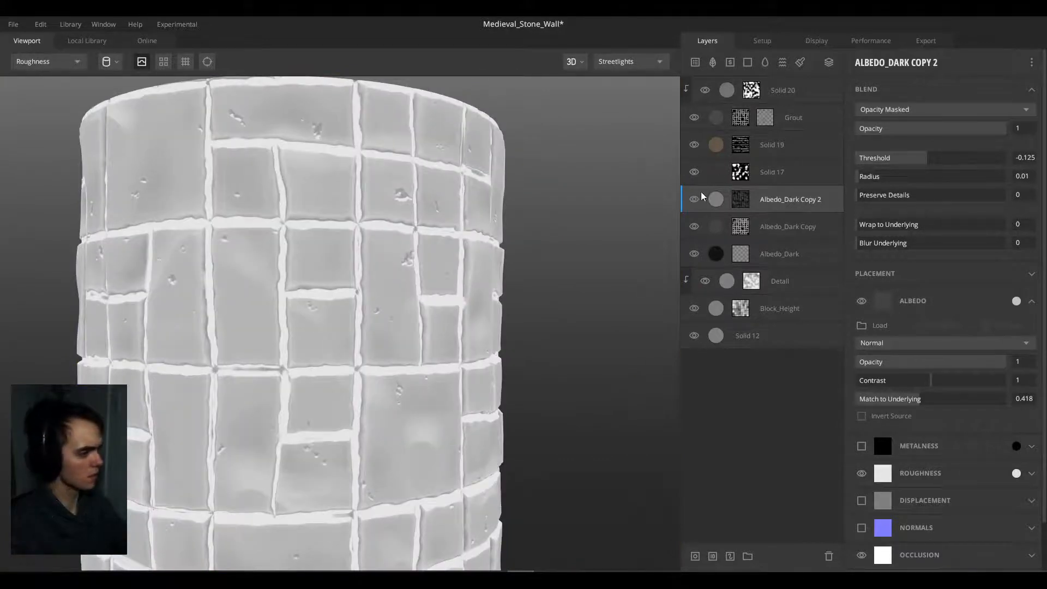
click(775, 225)
click(1016, 474)
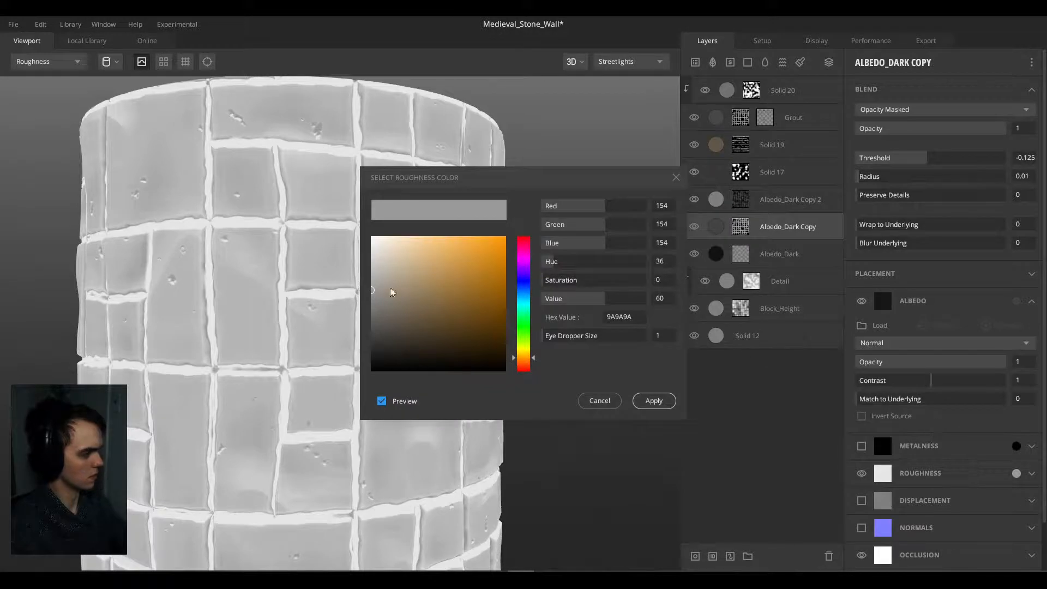
drag(373, 284, 370, 252)
drag(369, 252, 358, 284)
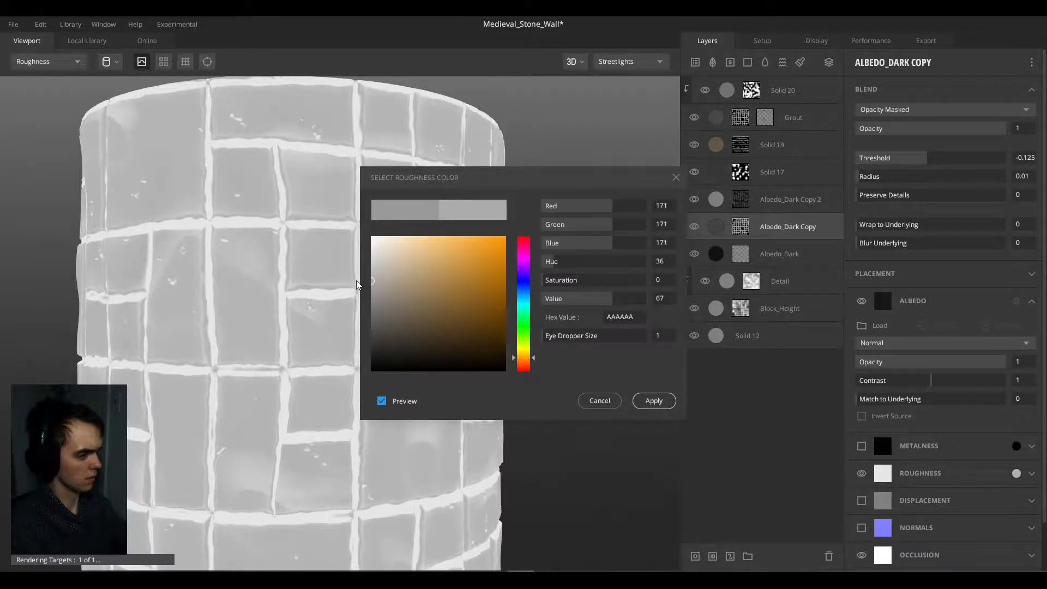
click(654, 401)
scroll(351, 300, down, 3)
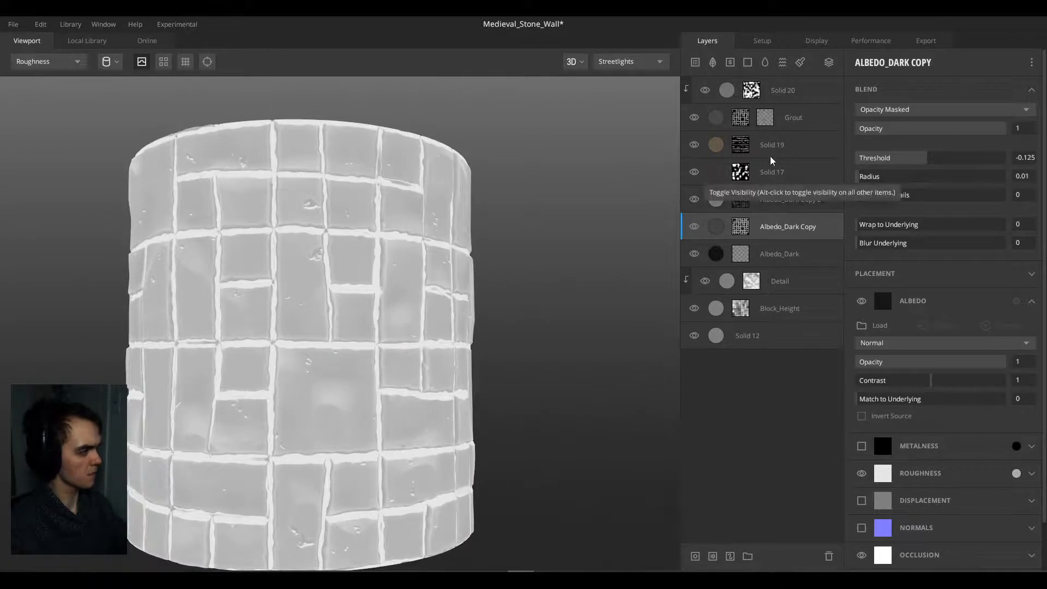
Step: Set the Solid 19 layer's roughness colour to the light grey E2E2E2
click(774, 153)
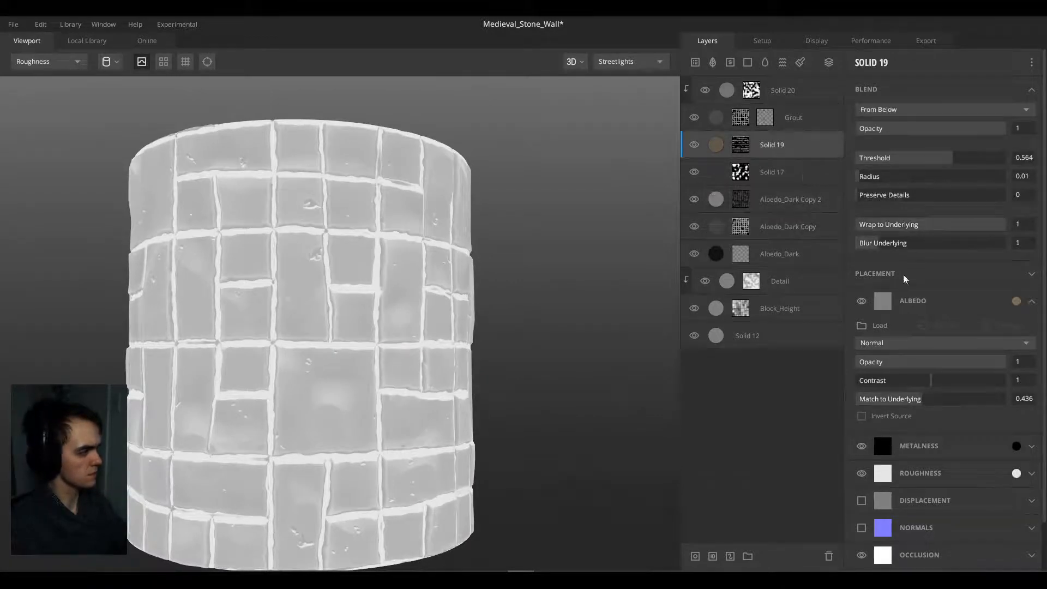
click(1016, 473)
mouse_move(374, 252)
mouse_down()
mouse_move(371, 283)
mouse_move(370, 241)
mouse_move(367, 255)
mouse_up()
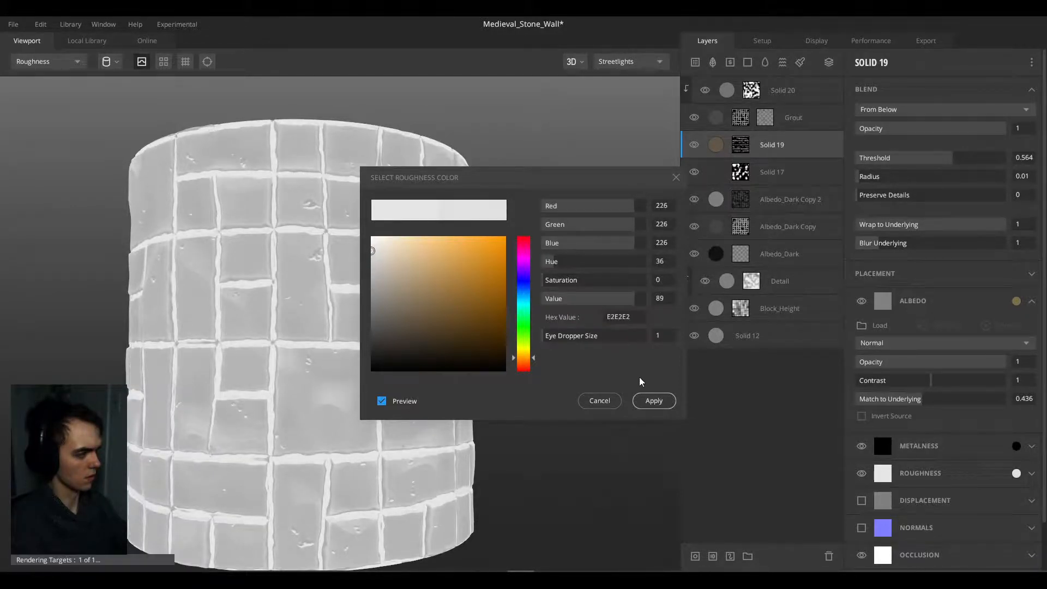
click(656, 400)
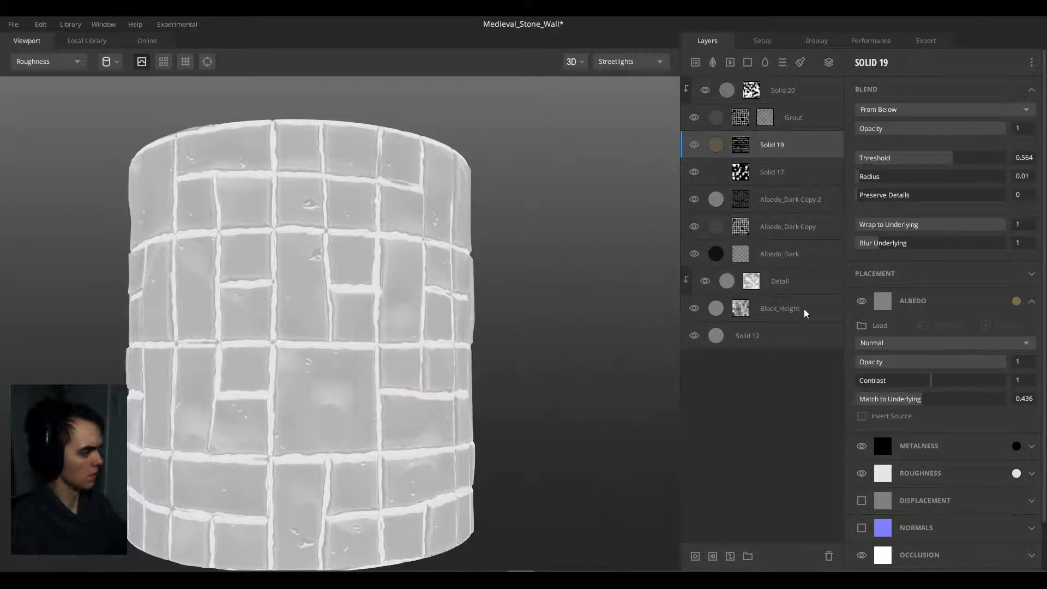
Step: Return to the PBR Metalness view and compare the wall with the Solid 17 layer hidden and shown
click(771, 178)
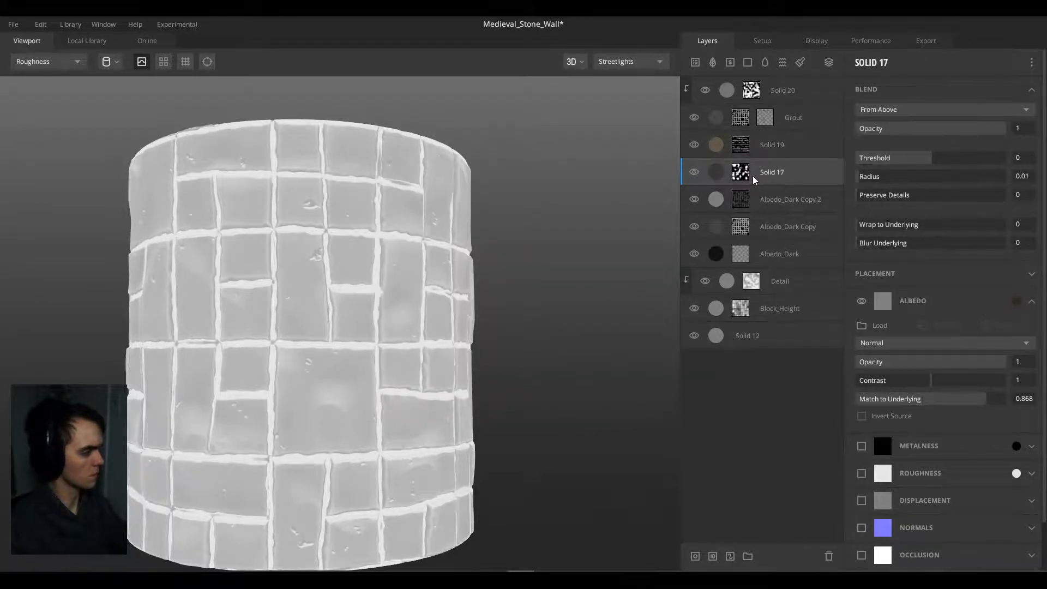
click(694, 174)
key(m)
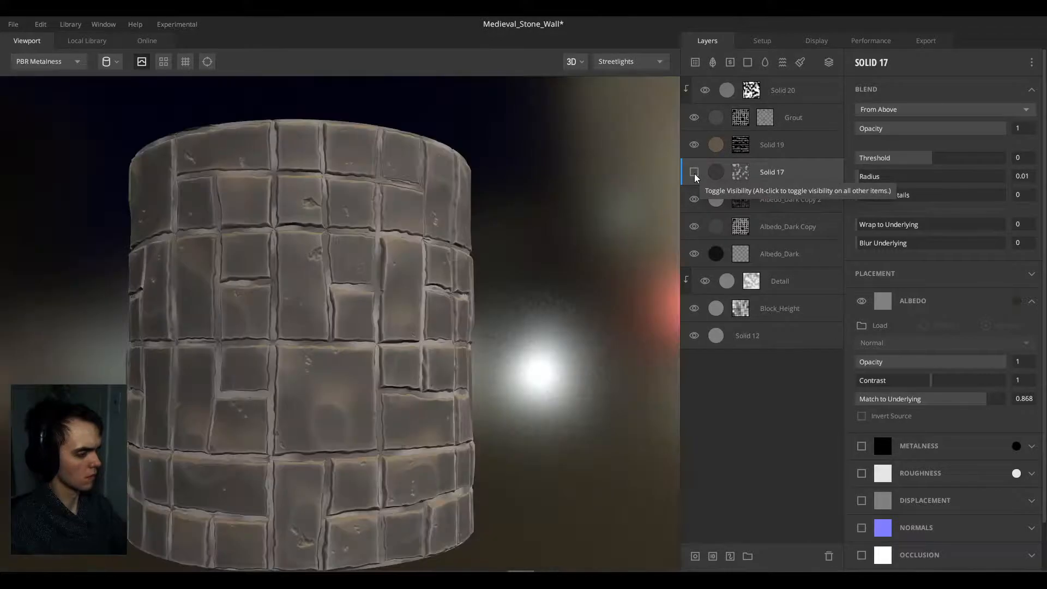
click(694, 173)
click(694, 173)
click(695, 173)
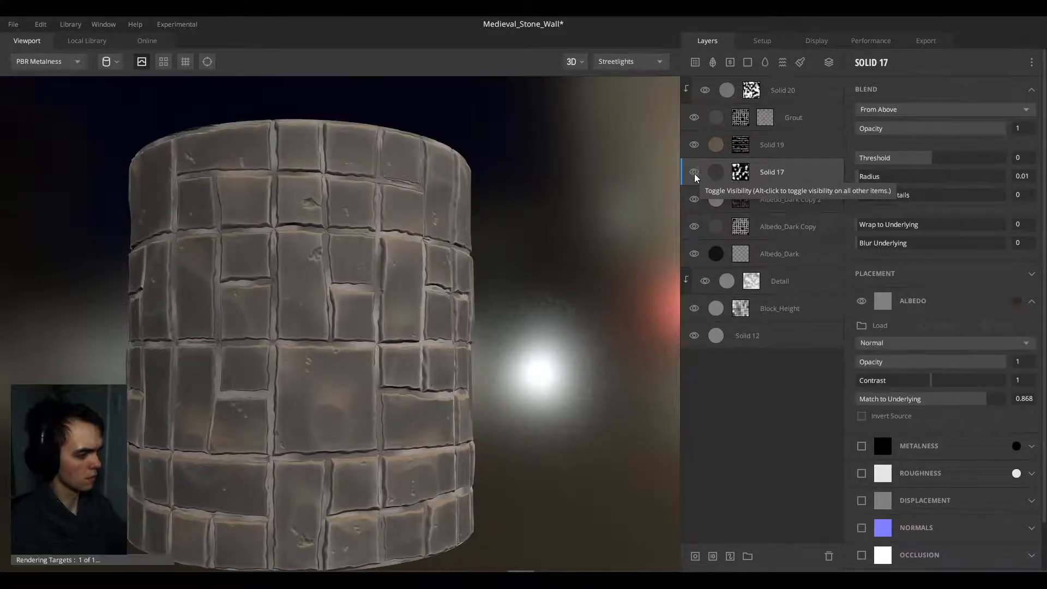
click(694, 174)
click(695, 174)
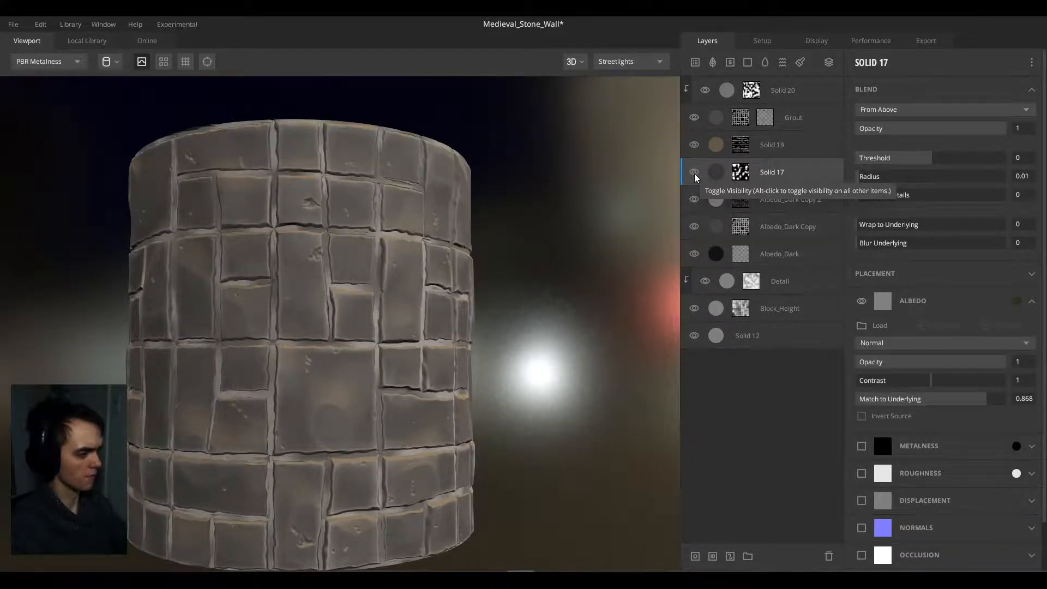
Step: Darken Solid 17's roughness colour to a medium-light grey, enable its roughness channel and check the wall's reflections
click(1016, 476)
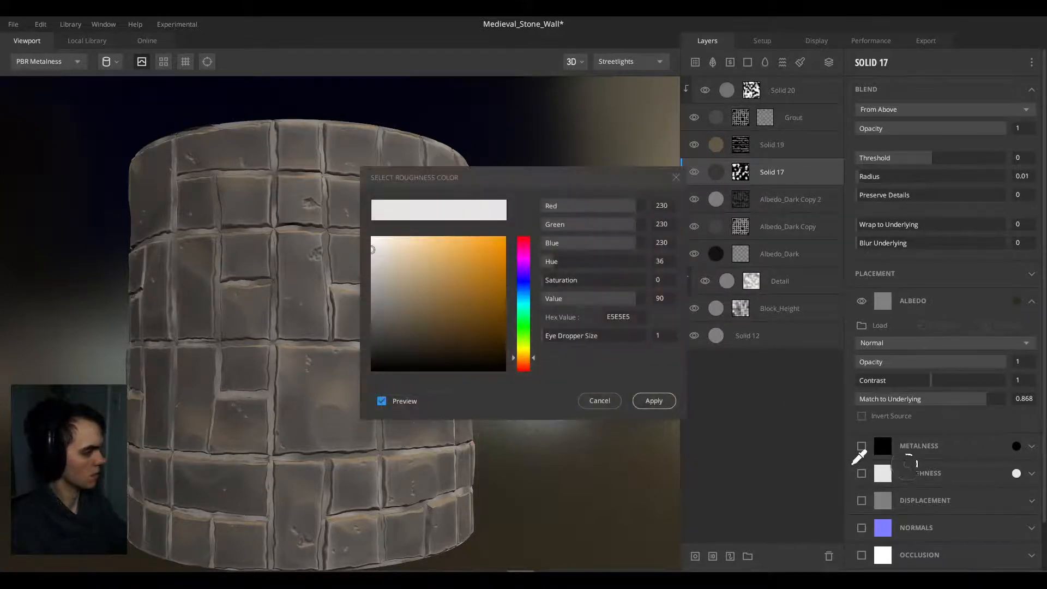
click(371, 287)
click(654, 401)
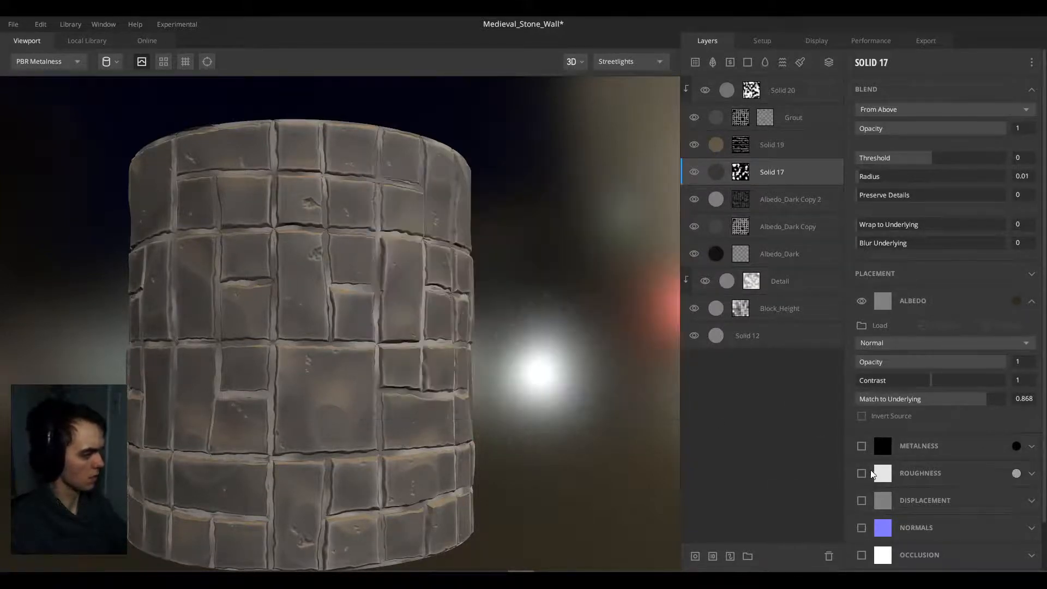
drag(542, 380, 362, 240)
scroll(224, 314, up, 4)
scroll(263, 297, down, 2)
scroll(262, 293, down, 2)
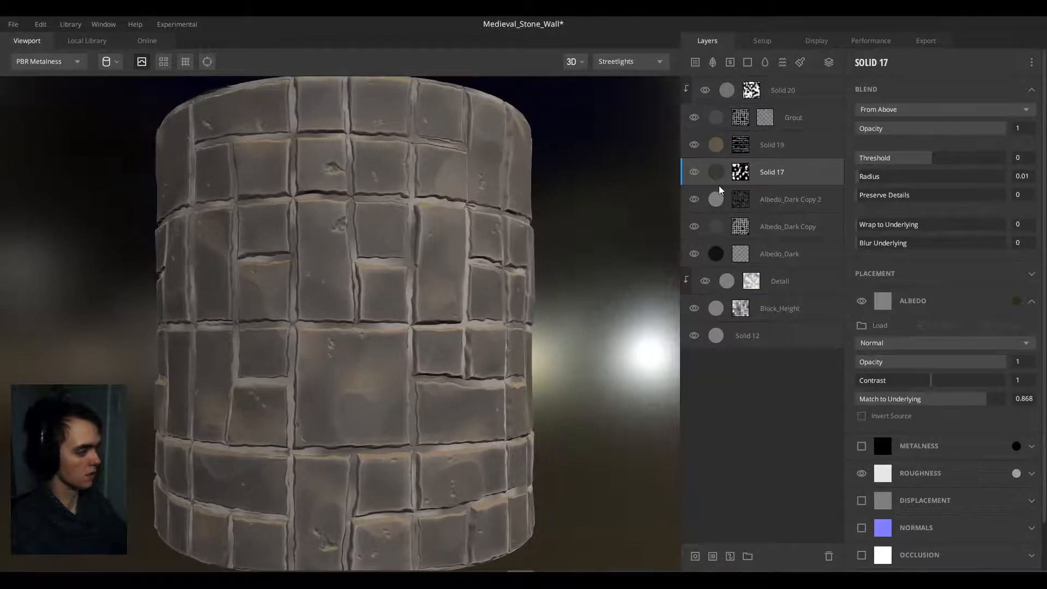
Step: Darken the Grout layer's roughness colour to the grey 686868
click(778, 93)
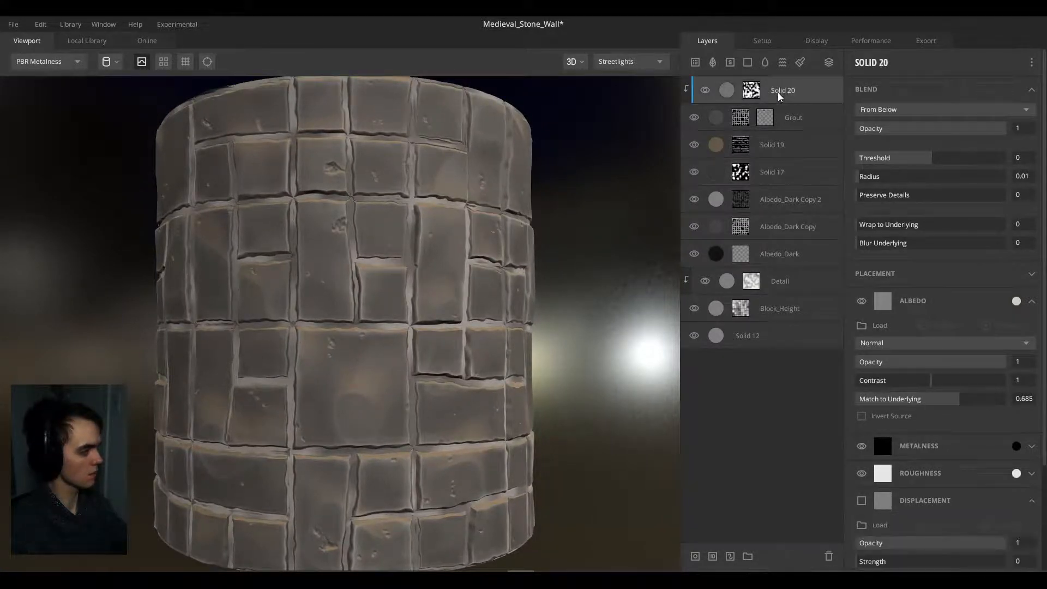
drag(456, 227, 397, 244)
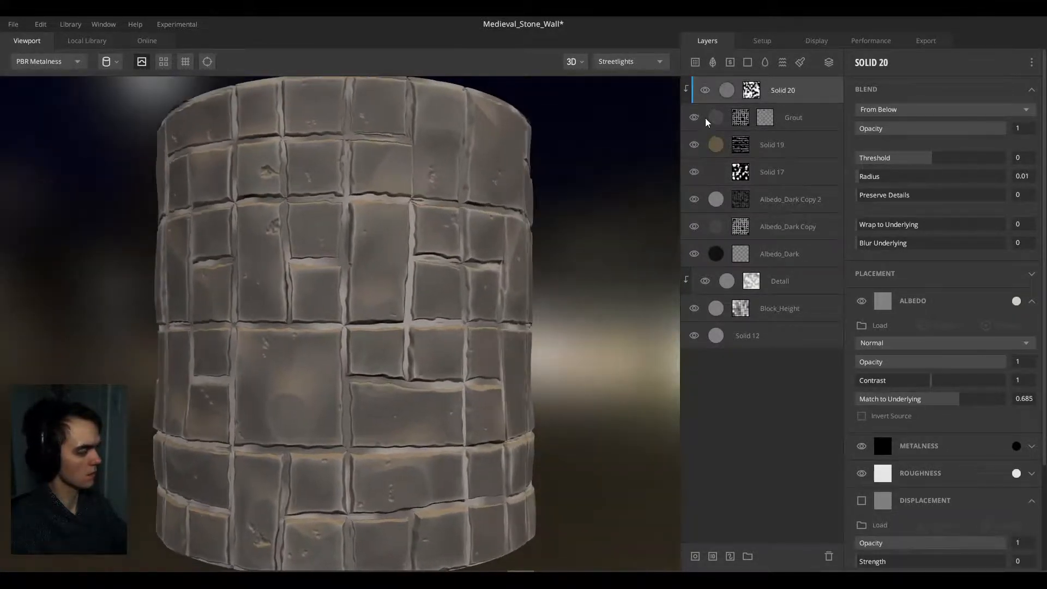
click(813, 118)
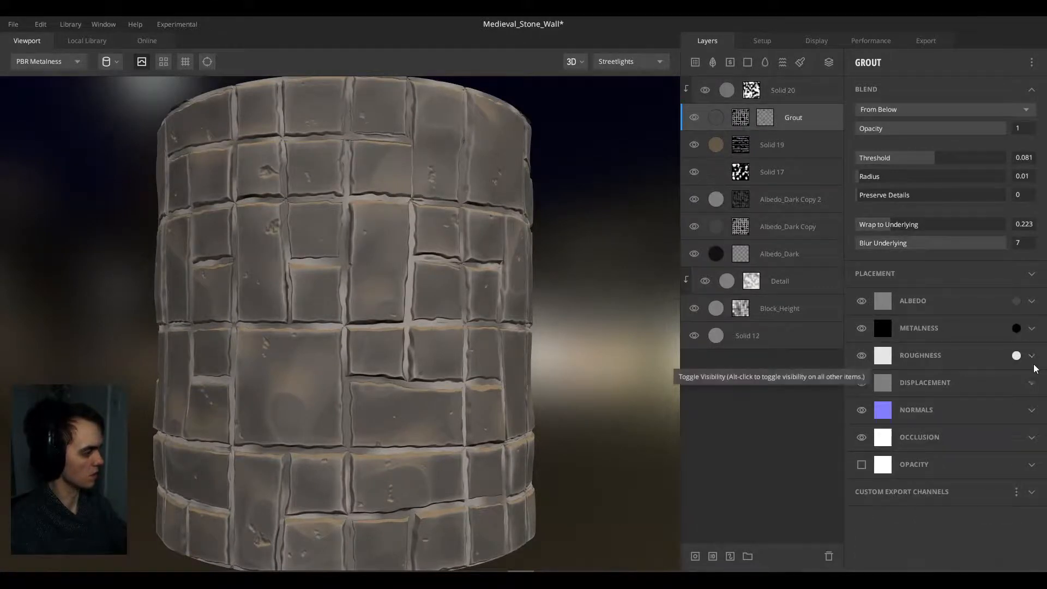
click(1014, 358)
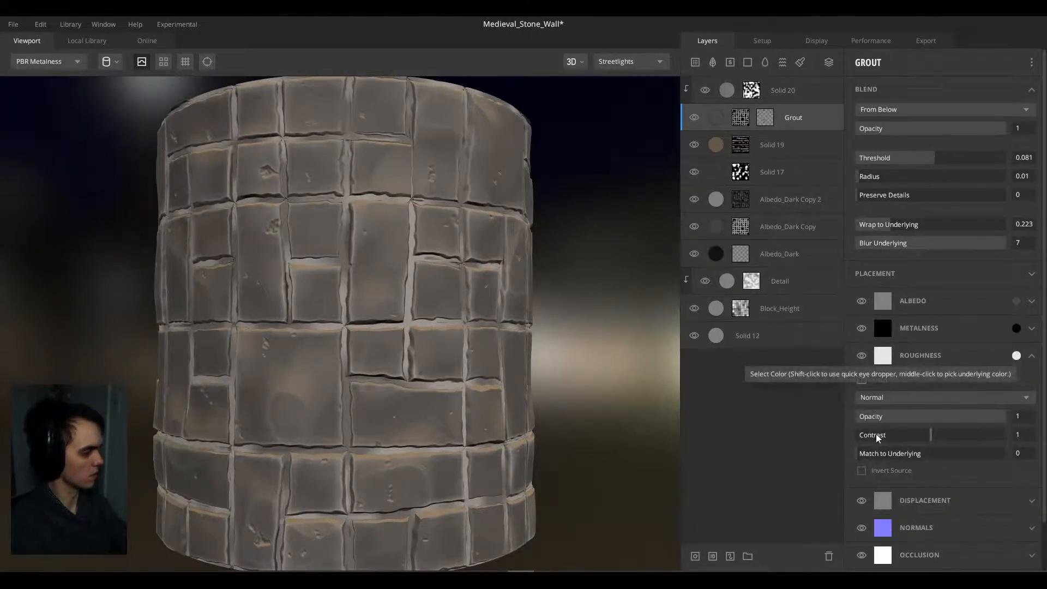
click(1016, 356)
drag(387, 302, 359, 319)
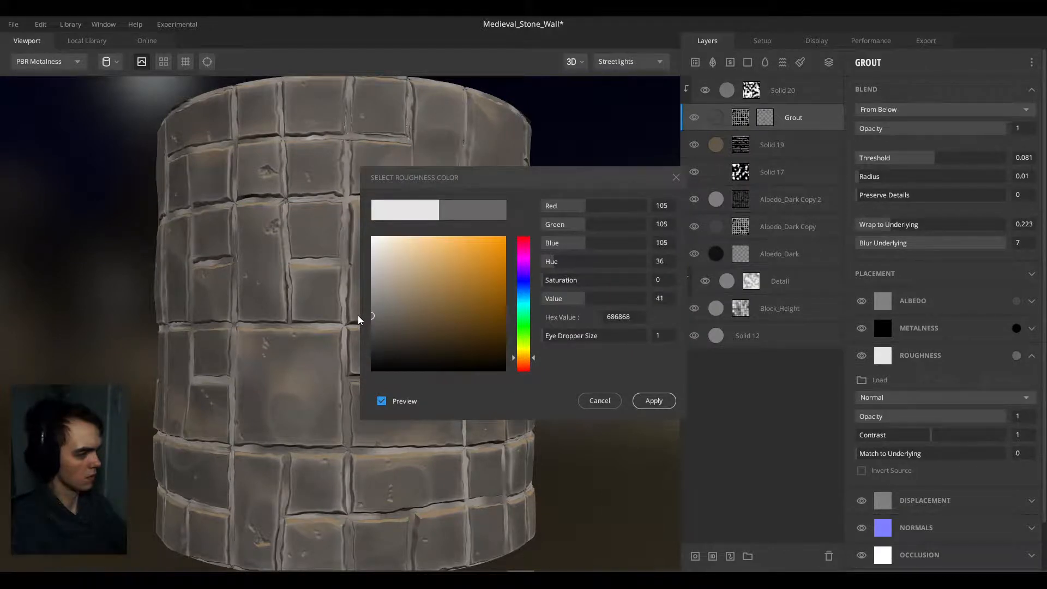
click(657, 400)
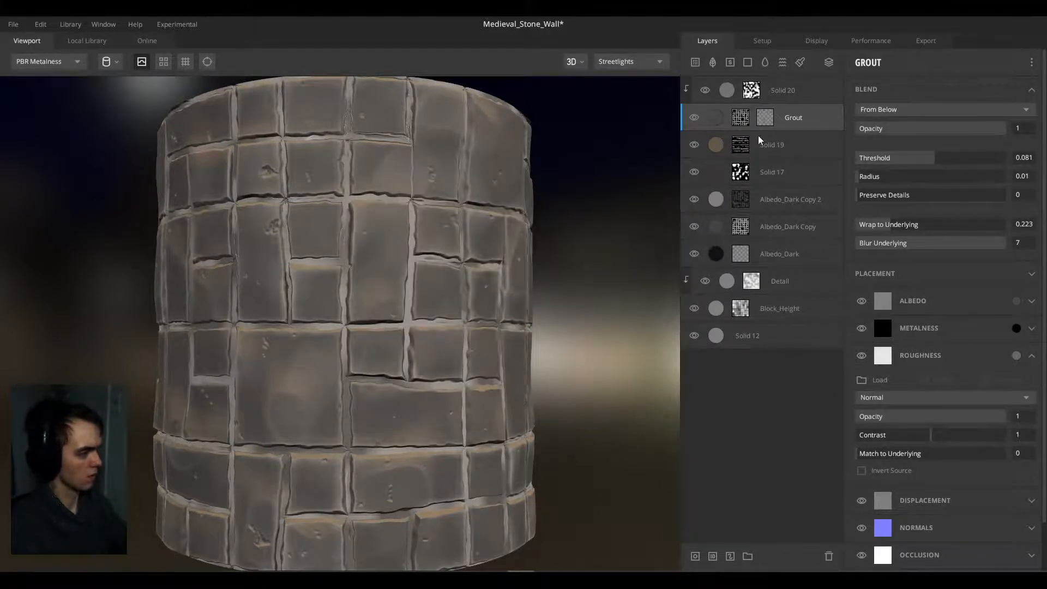
Step: Darken the Solid 20 layer's roughness colour slightly to a light grey and inspect the grout up close
click(777, 91)
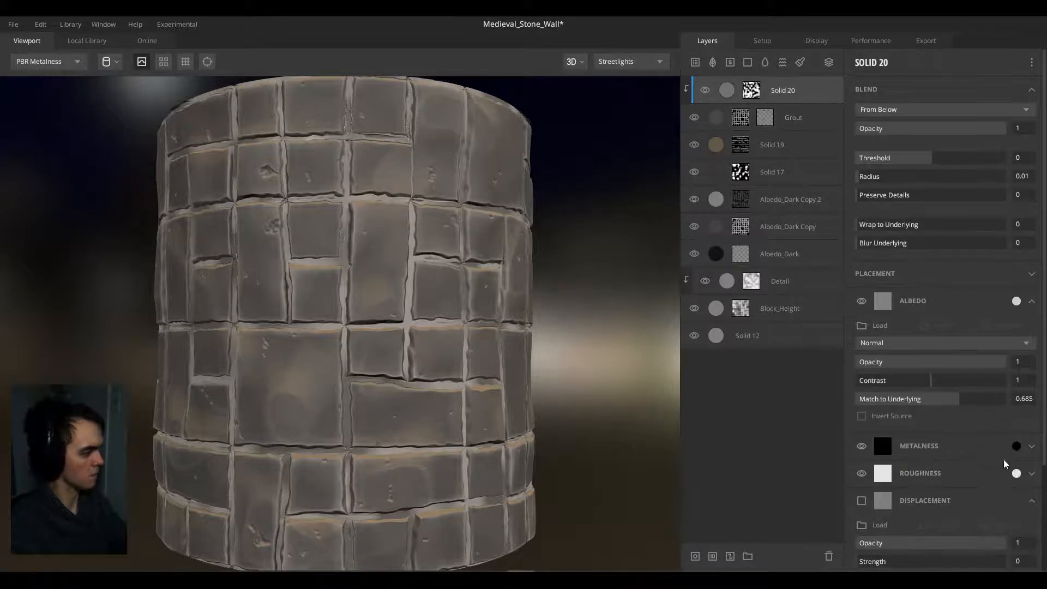
click(1016, 473)
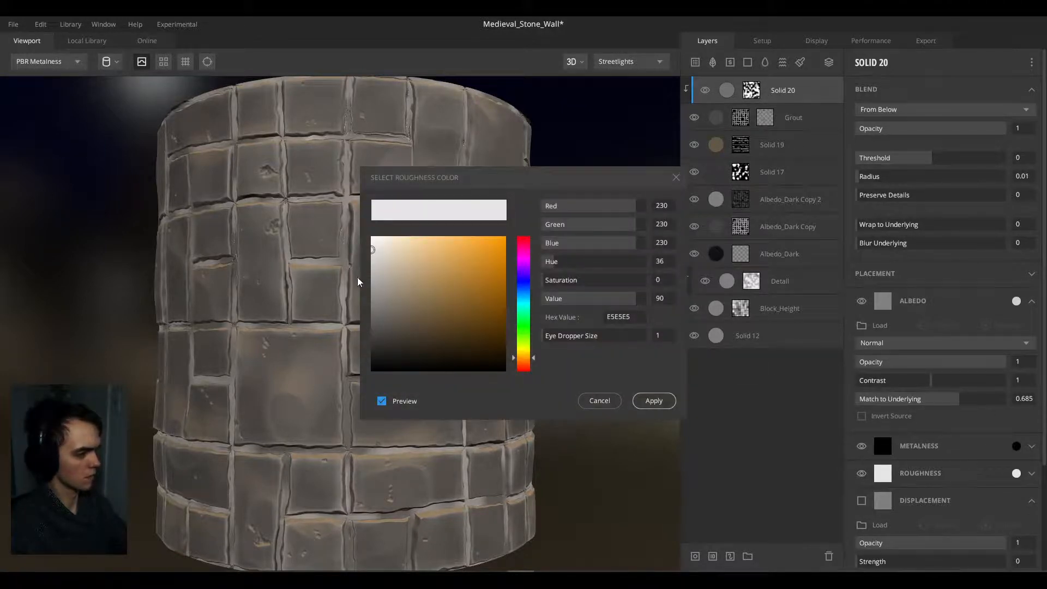
mouse_move(370, 279)
mouse_down()
mouse_move(486, 299)
mouse_move(306, 292)
mouse_up()
click(654, 401)
scroll(393, 306, down, 3)
scroll(306, 292, up, 5)
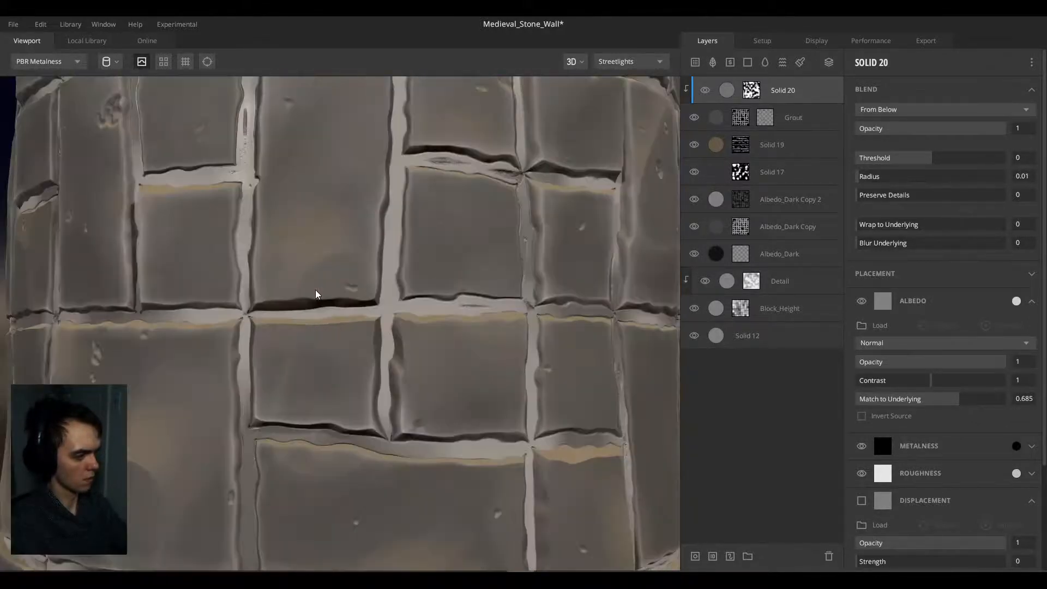
Step: Set the Grout layer's roughness colour to the grey 9F9D9A and check the whole cylinder
click(794, 121)
click(1017, 355)
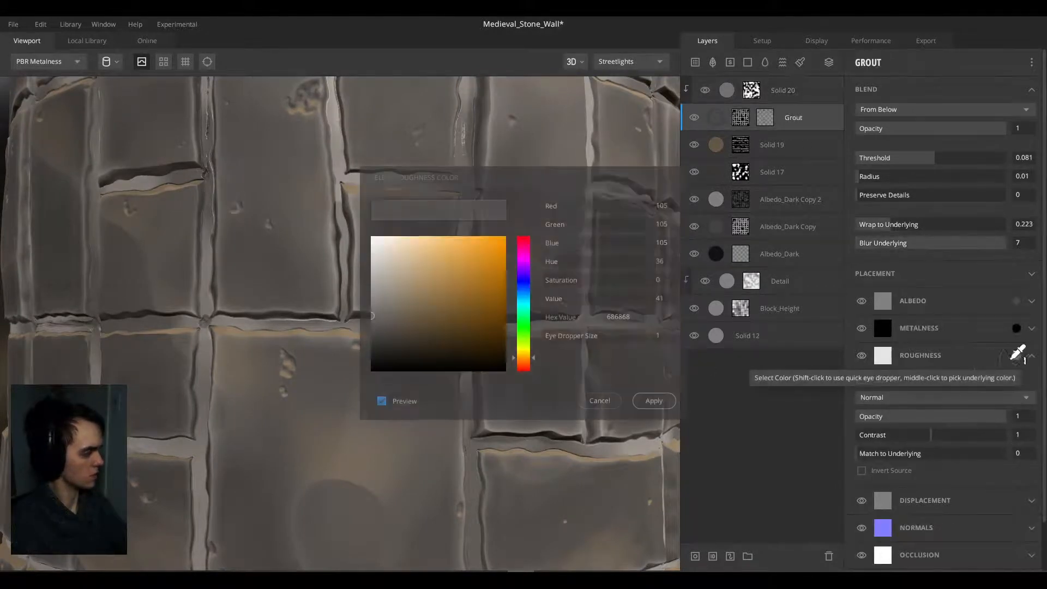
click(373, 284)
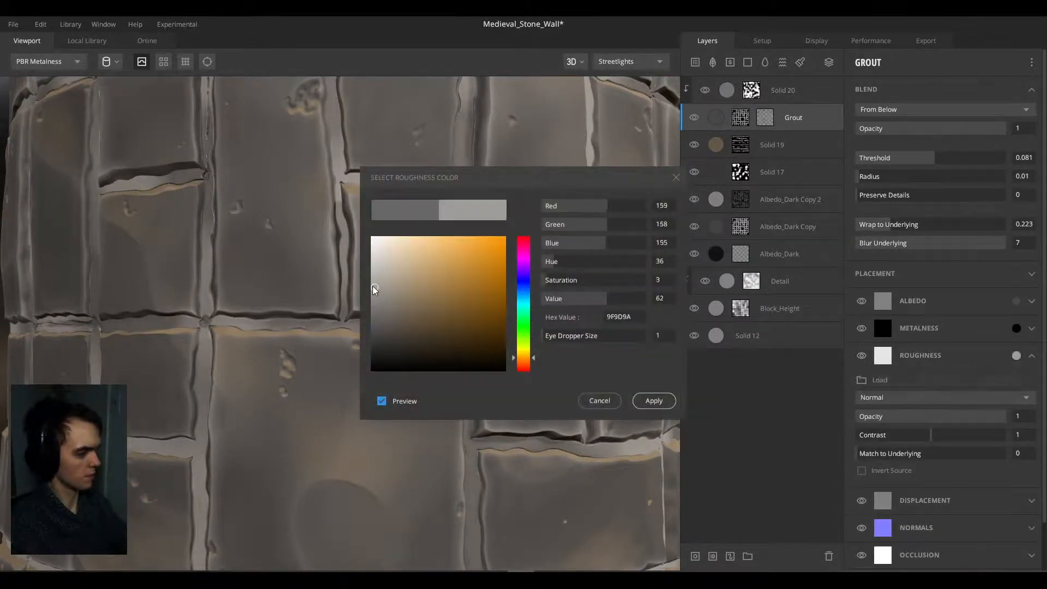
click(654, 400)
scroll(498, 317, down, 5)
drag(502, 307, 589, 236)
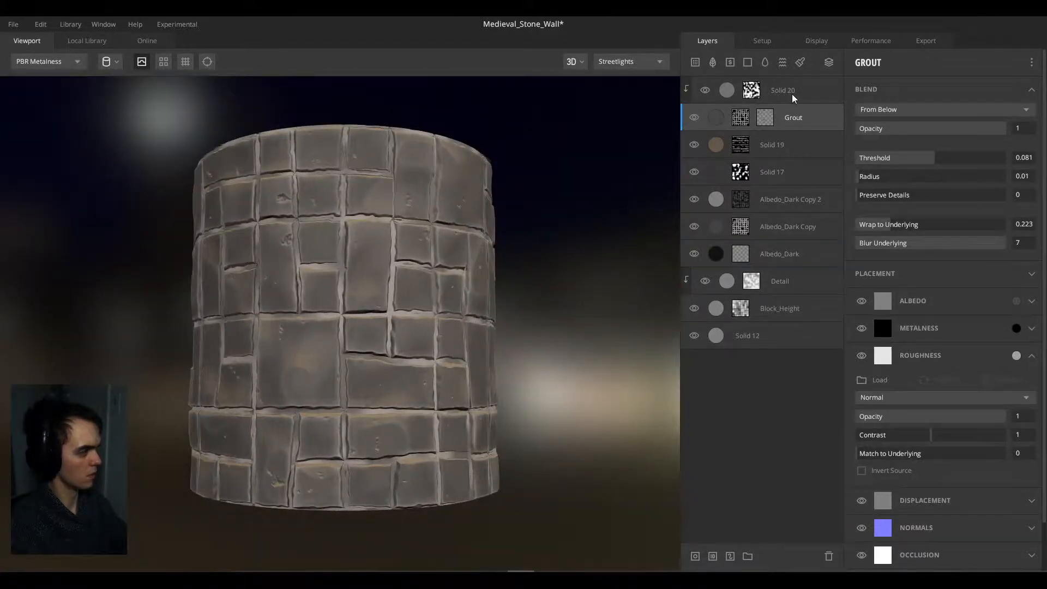
Step: Lower the amplitude of Solid 20's Perlin noise mask to 0.514
click(751, 91)
click(752, 91)
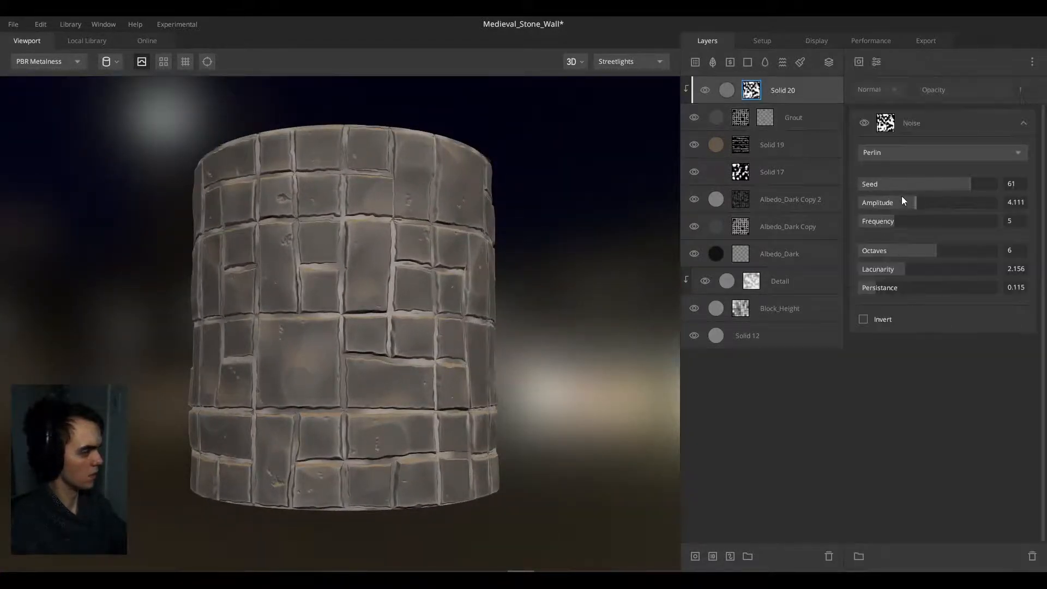
drag(902, 197, 868, 205)
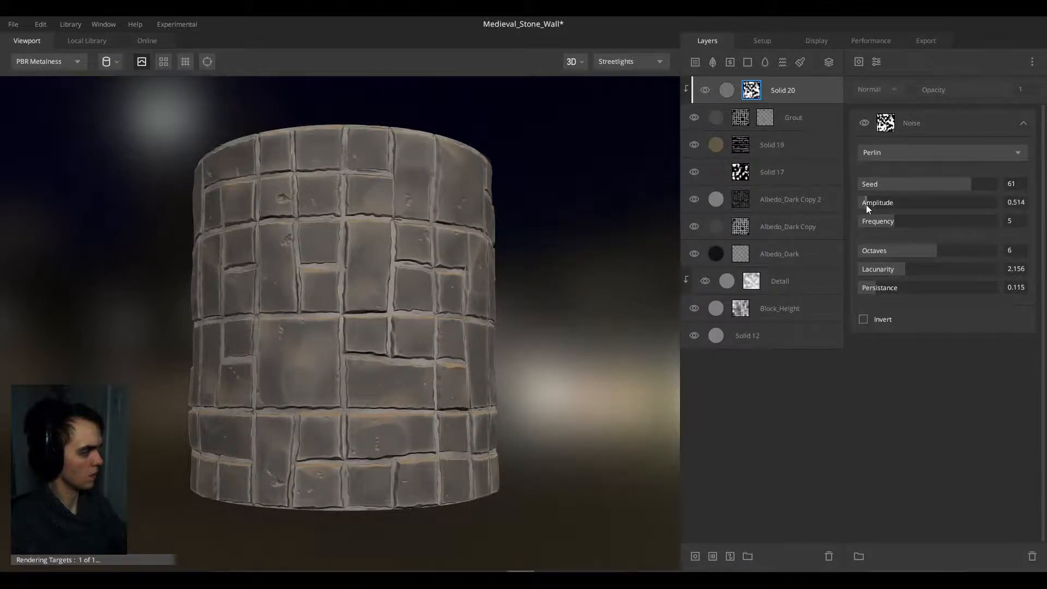
Step: Lower the amplitude of Solid 20's Perlin noise to 0.119 using the layer mask preview, and save the mix
key(m)
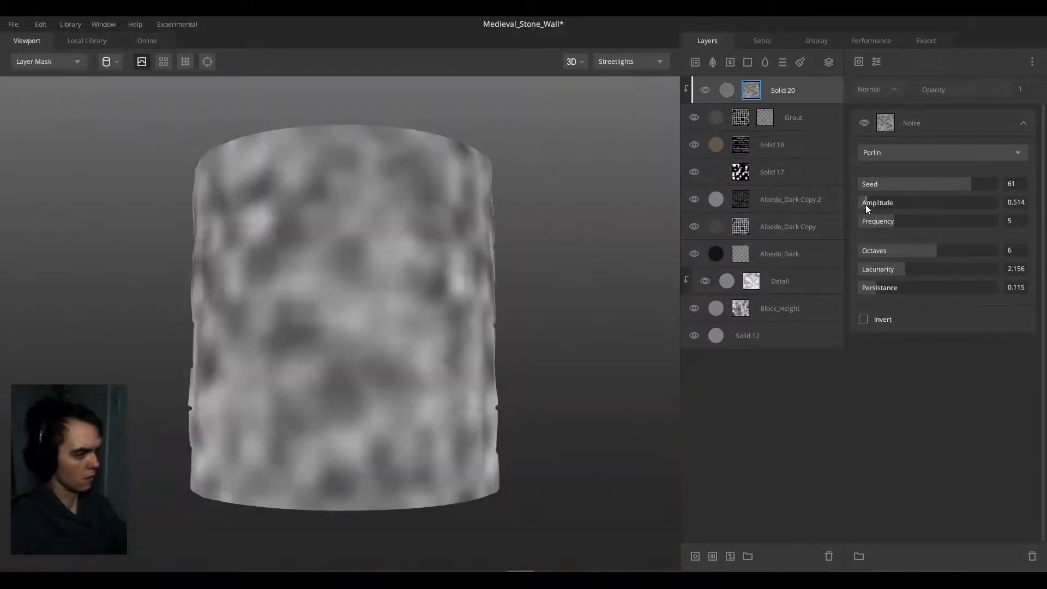
drag(866, 205, 859, 204)
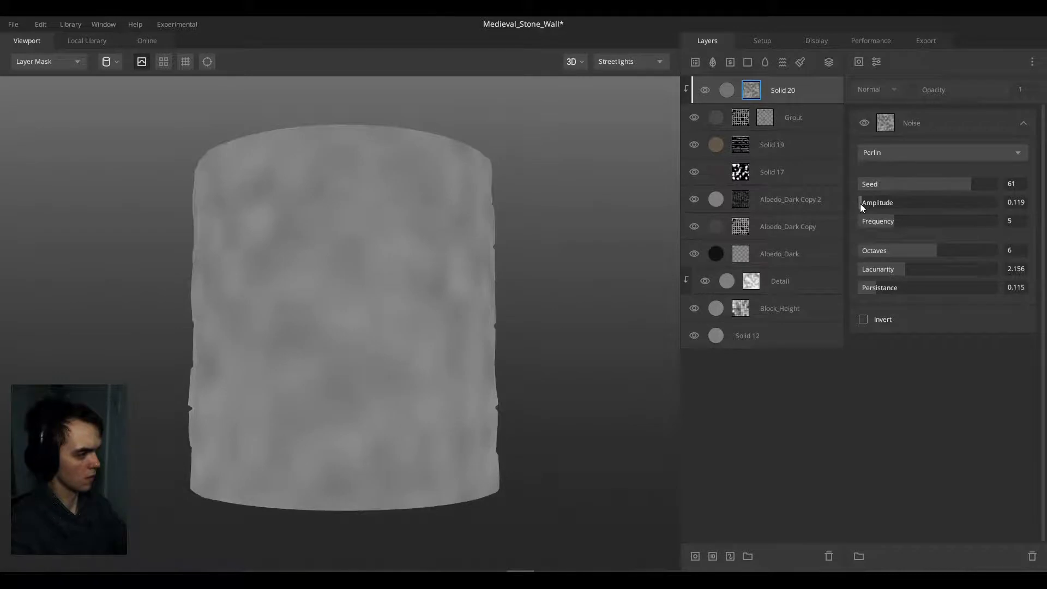
key(m)
drag(347, 222, 324, 238)
scroll(248, 236, up, 3)
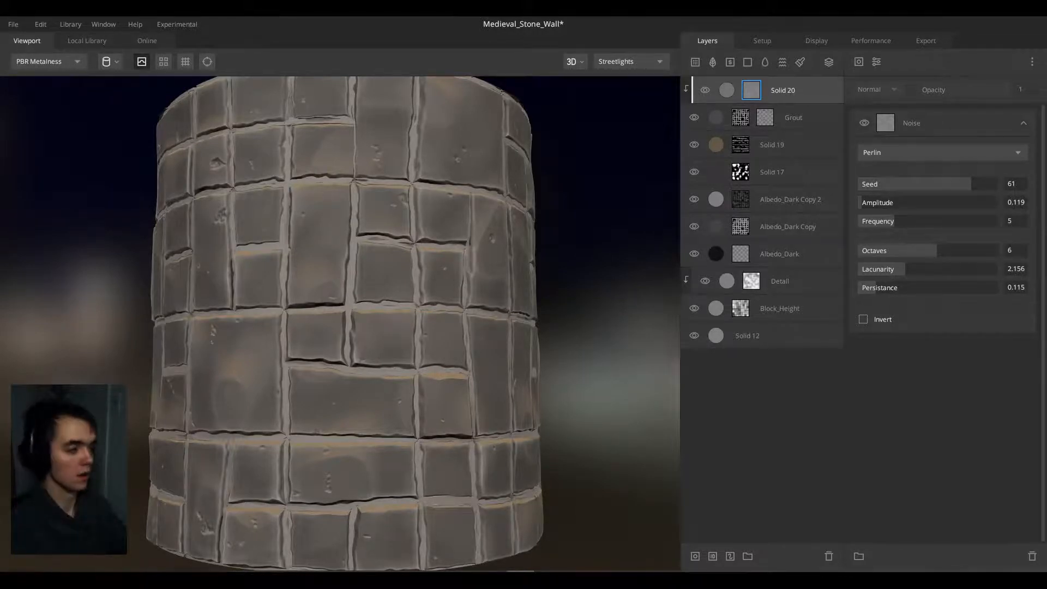
key(ctrl+s)
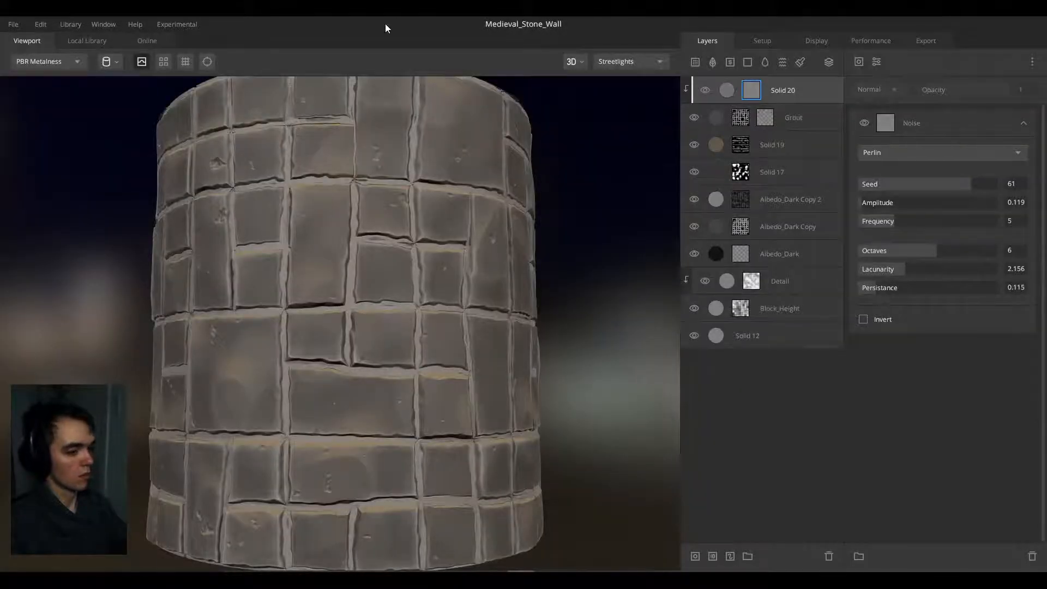
Step: Look around the finished stone cylinder and open the saved Forest_Ground material
drag(292, 175, 482, 202)
scroll(333, 200, down, 3)
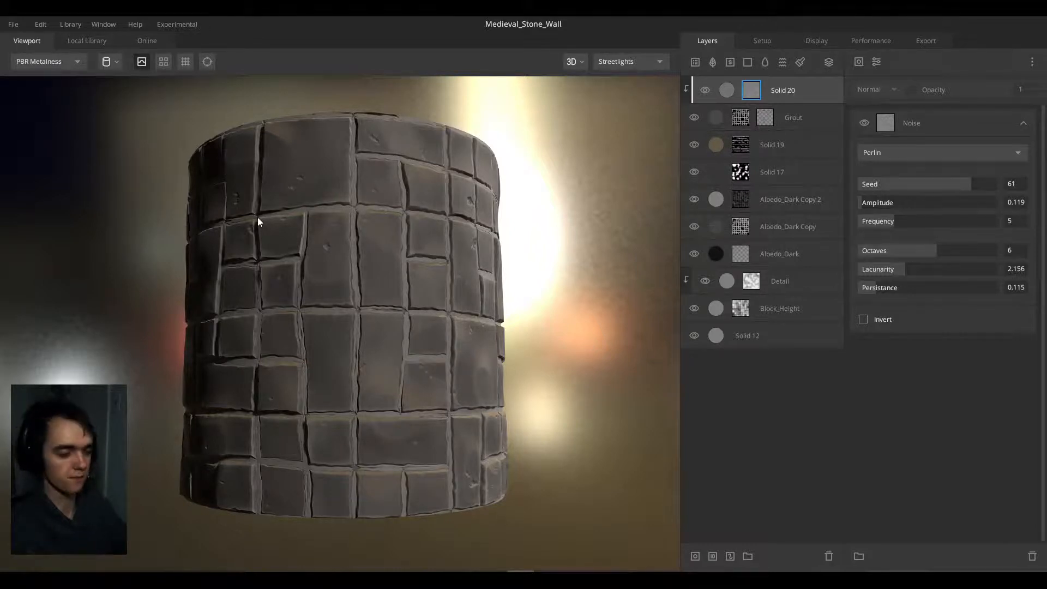
drag(250, 215, 279, 223)
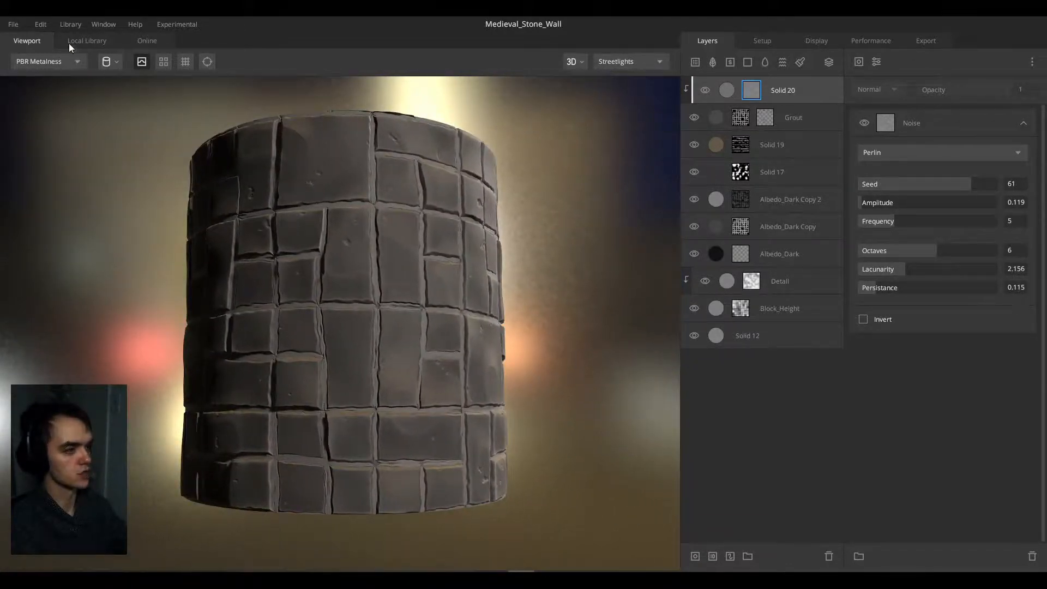
click(13, 24)
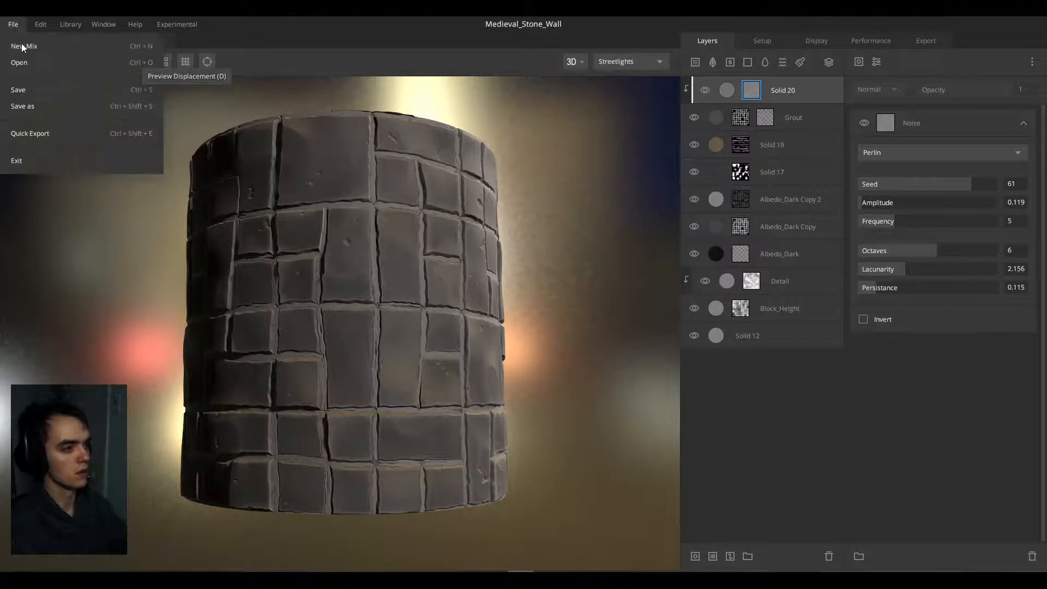
click(41, 64)
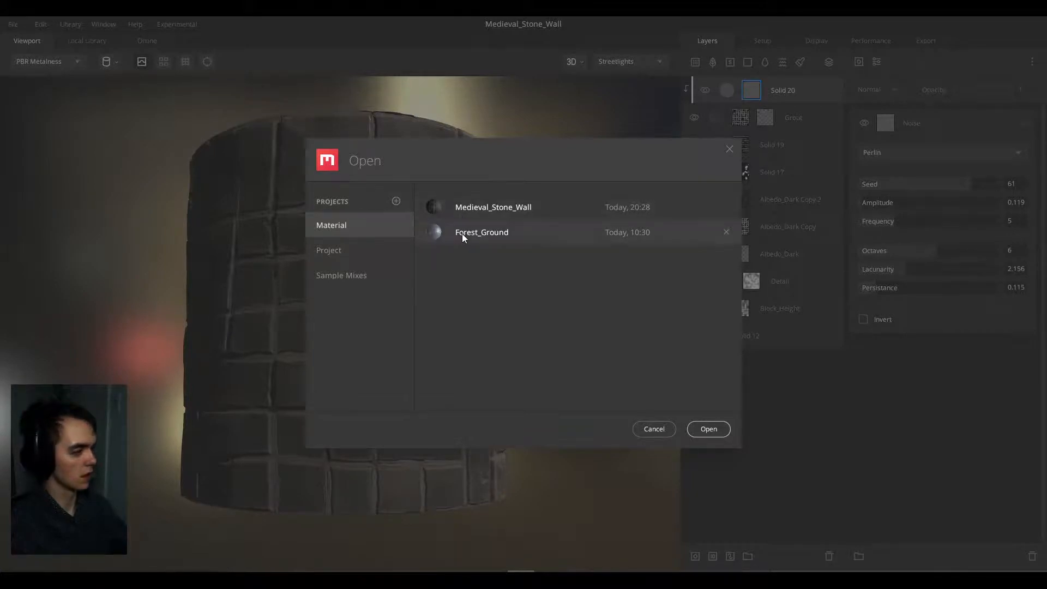
click(705, 430)
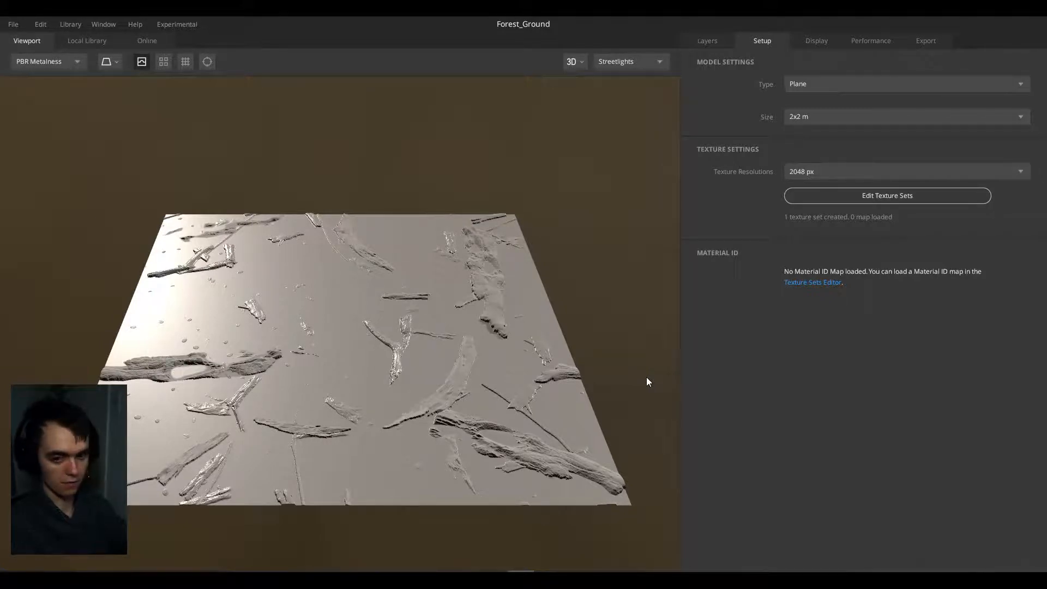
Step: Show the layer stack of Forest_Ground and examine the branch-covered plane from several angles
drag(380, 339, 378, 315)
scroll(472, 352, up, 5)
click(707, 41)
scroll(349, 282, down, 5)
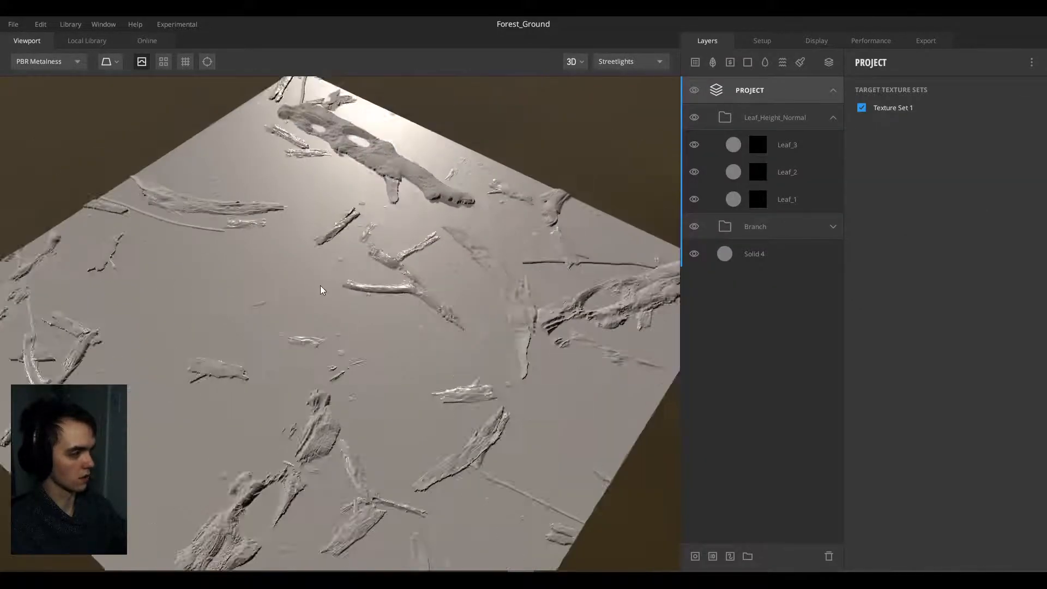
drag(320, 289, 333, 270)
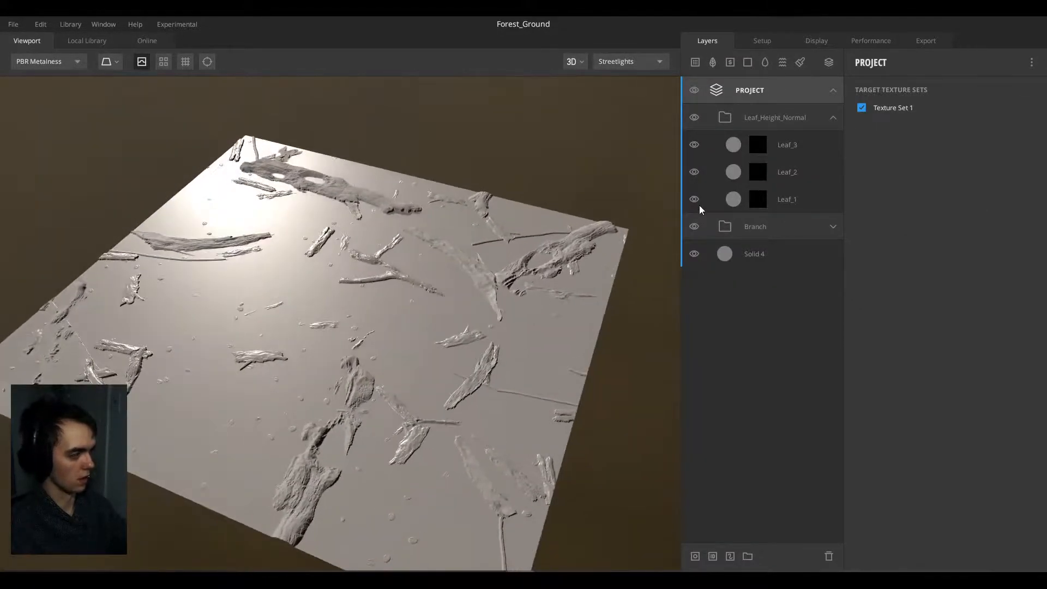
Step: Hide the Leaf_1, Leaf_2 and Leaf_3 layers, show them again, and examine the scattered leaf shapes up close
click(696, 200)
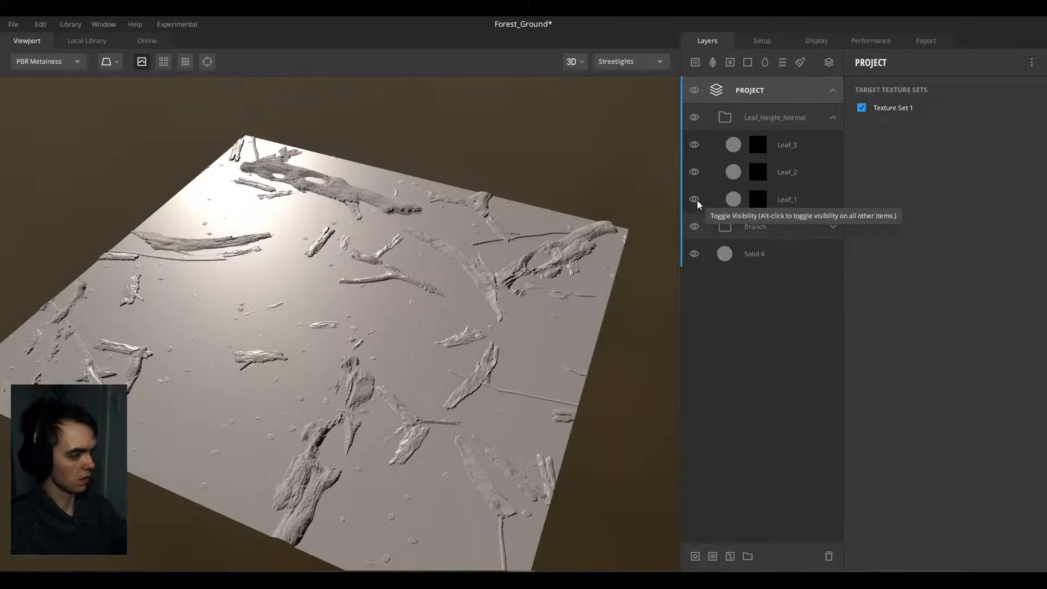
click(695, 172)
click(695, 146)
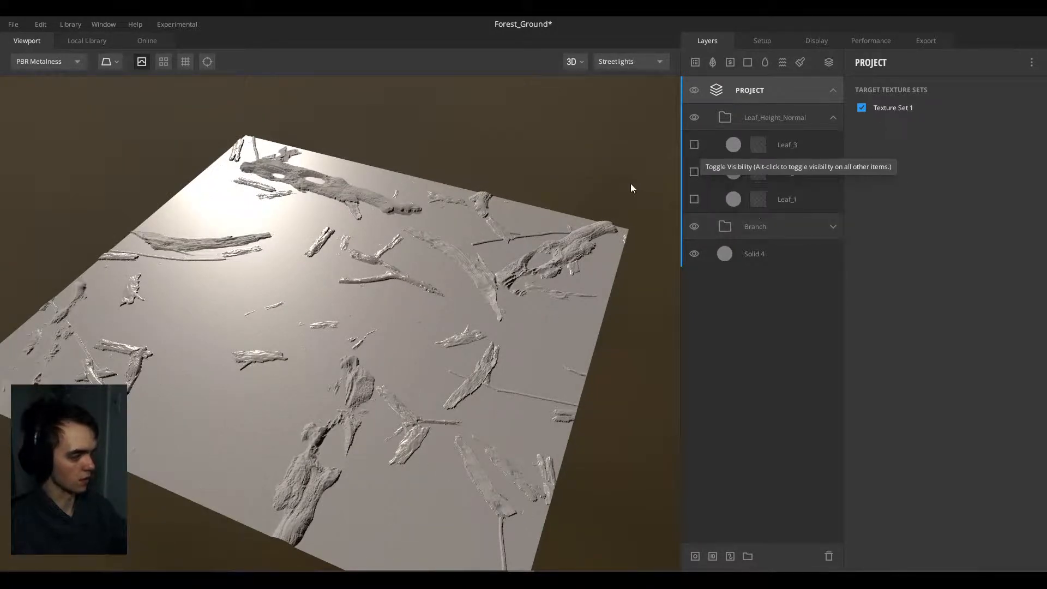
click(694, 199)
click(695, 171)
click(695, 146)
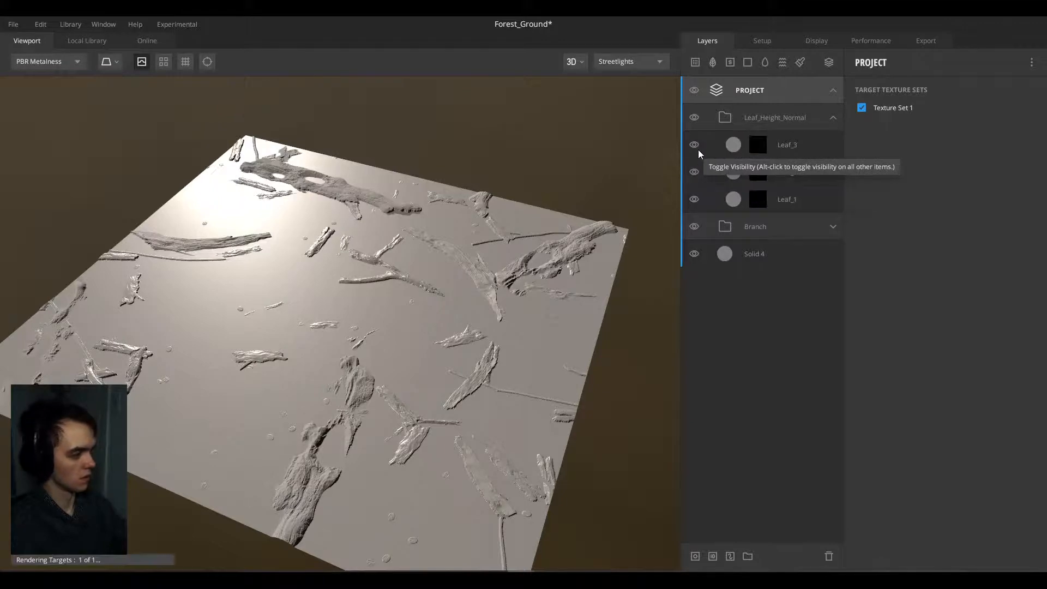
scroll(309, 293, up, 3)
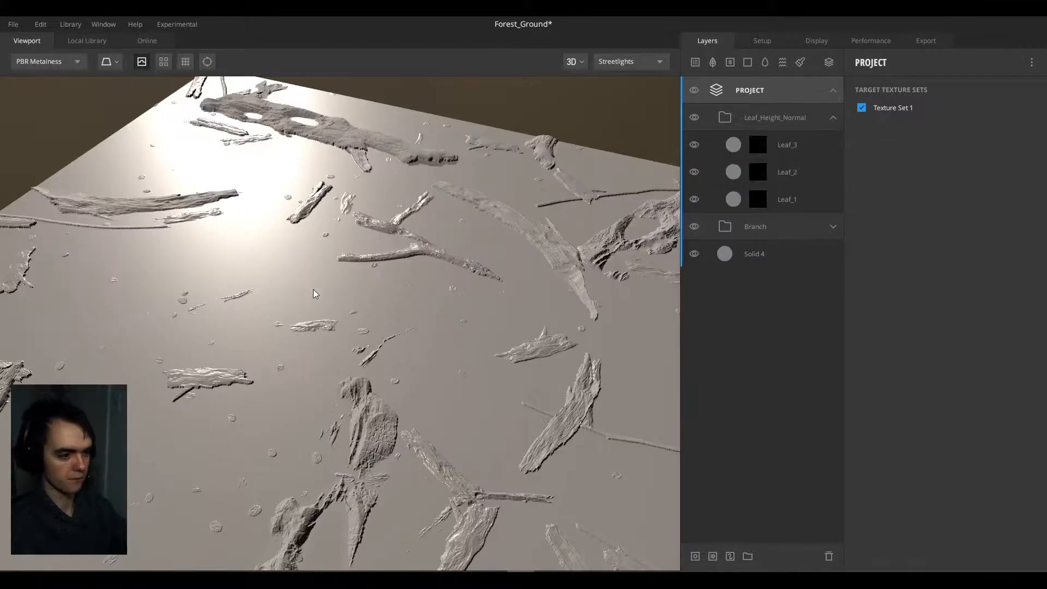
scroll(322, 296, up, 2)
scroll(327, 298, up, 5)
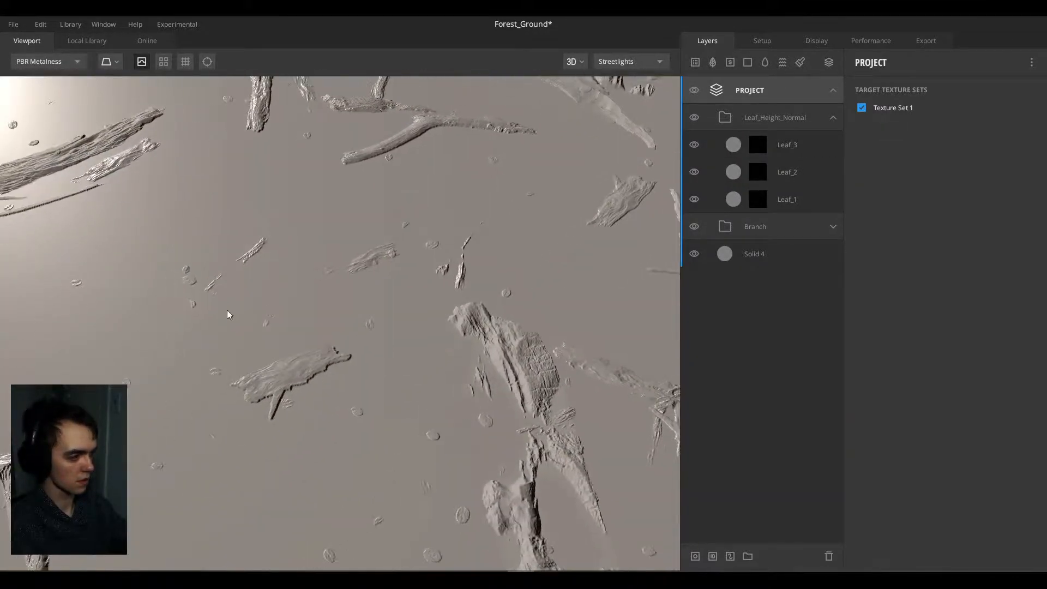
alt+drag(380, 303, 405, 352)
scroll(346, 323, down, 8)
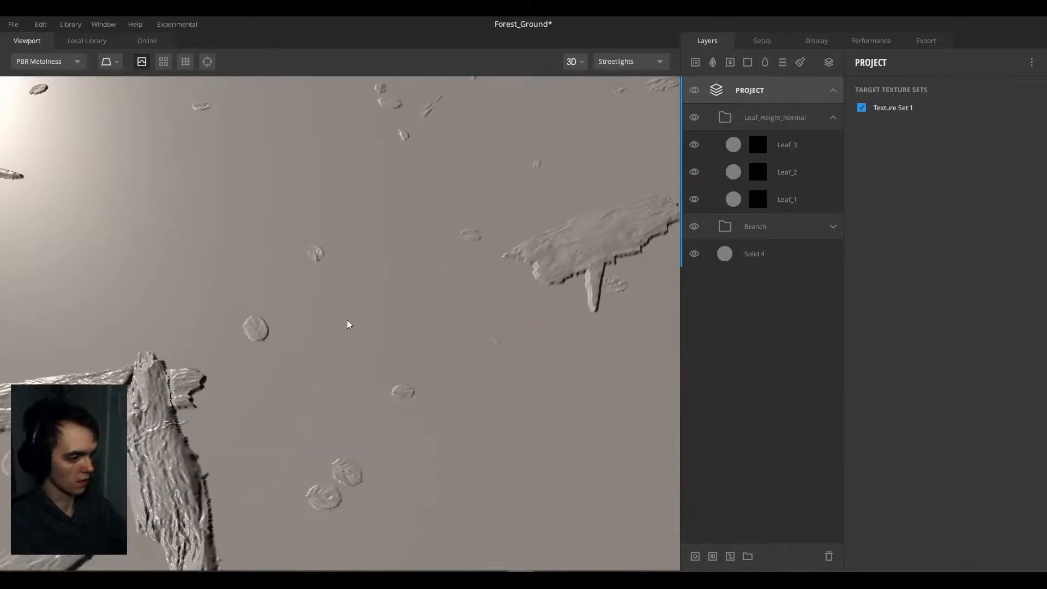
Step: Expand the Branch group and toggle the red, green, yellow and orange layers of Branch_Height off and back on
click(831, 227)
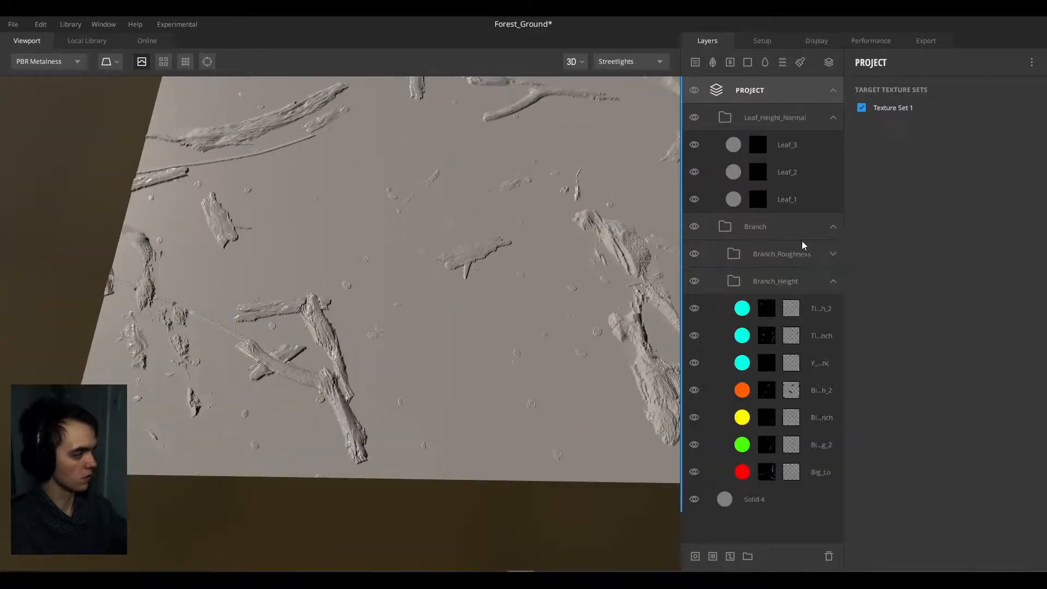
click(696, 473)
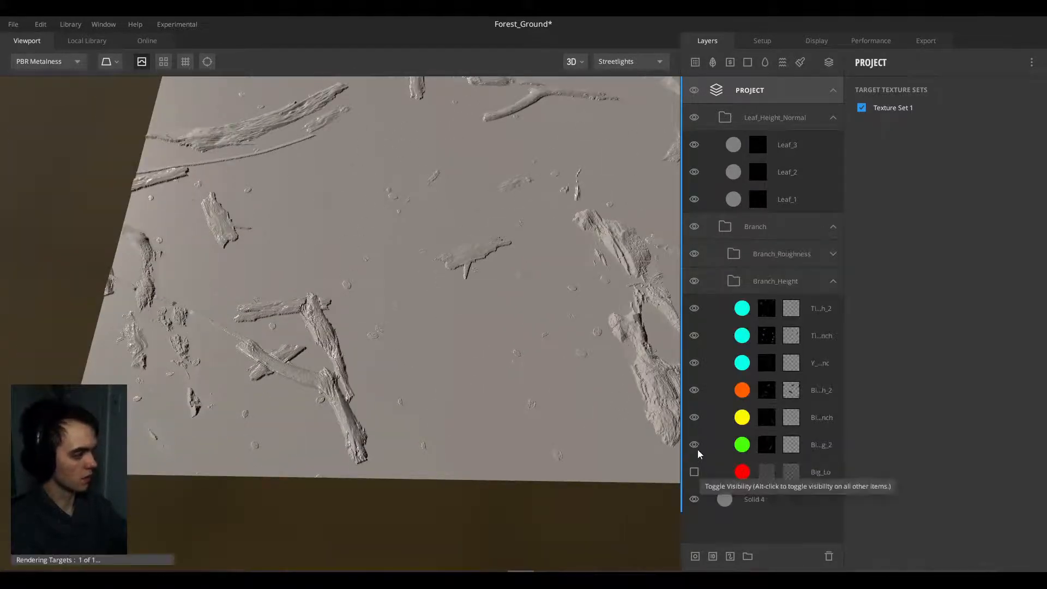
click(695, 445)
click(695, 417)
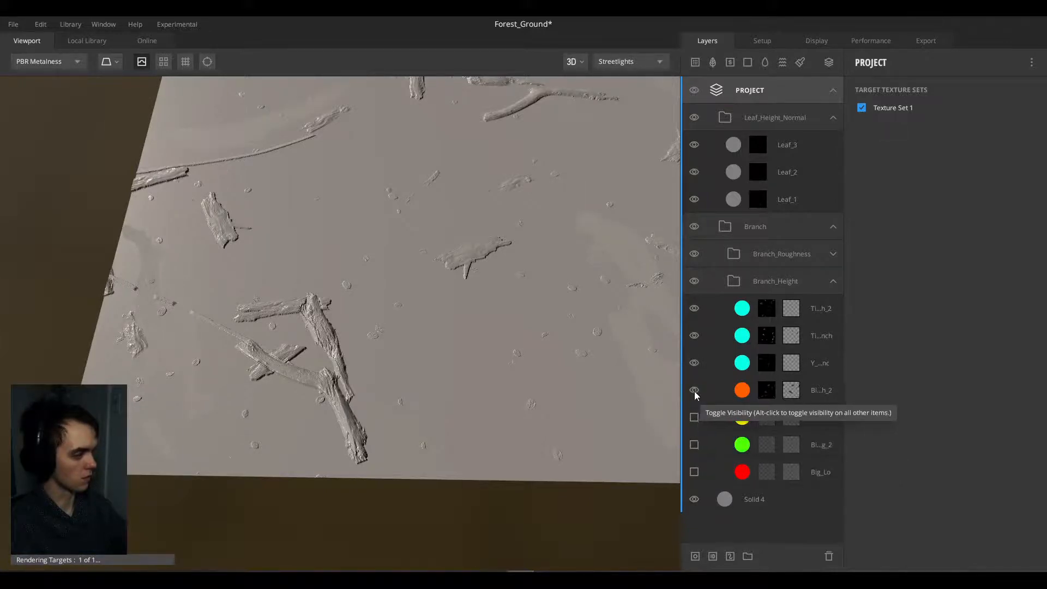
click(694, 390)
click(694, 389)
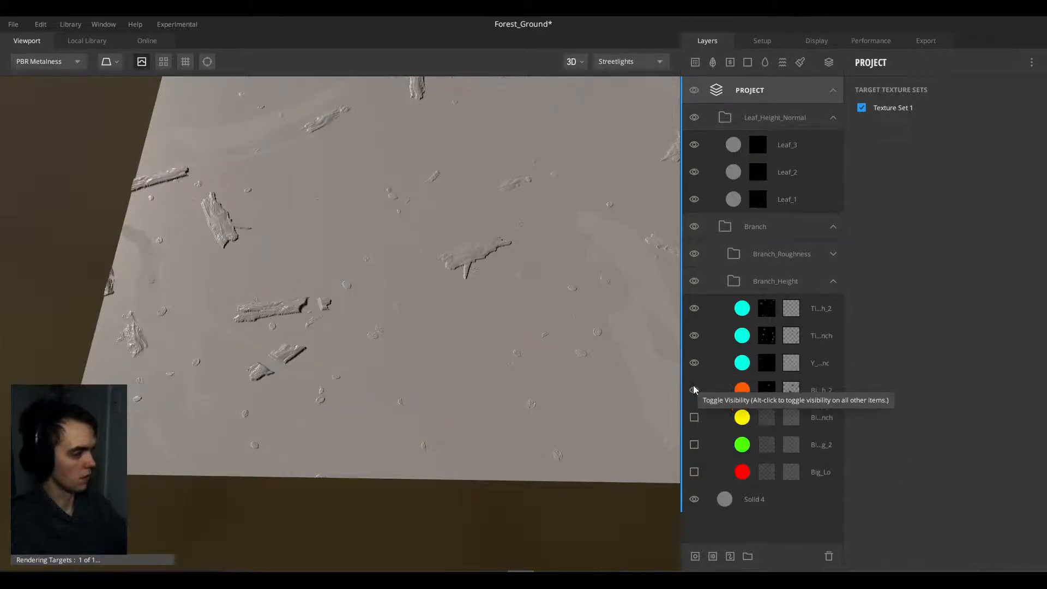
click(695, 417)
click(694, 445)
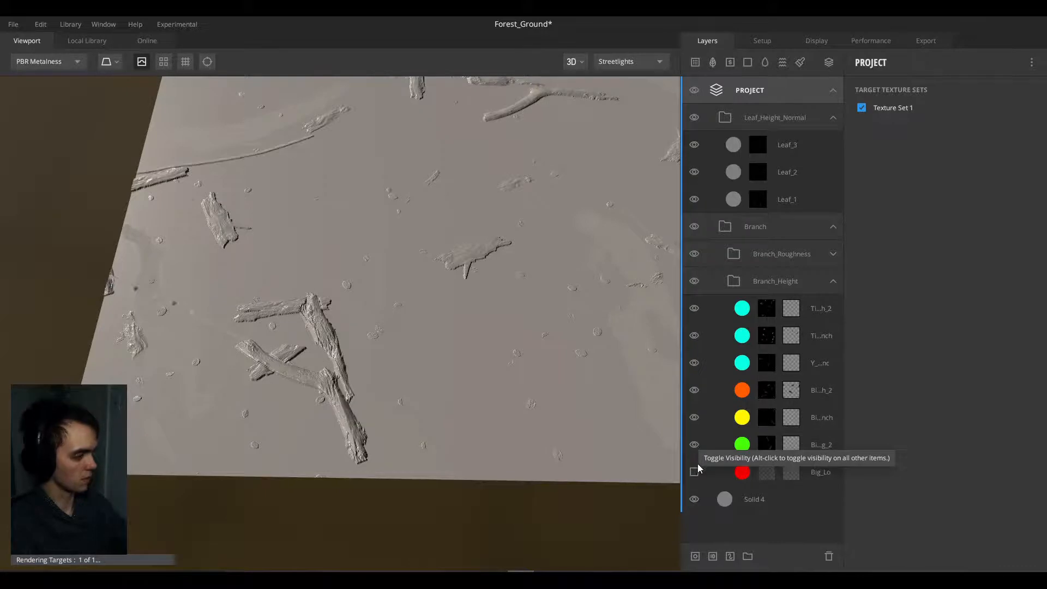
click(698, 473)
click(695, 472)
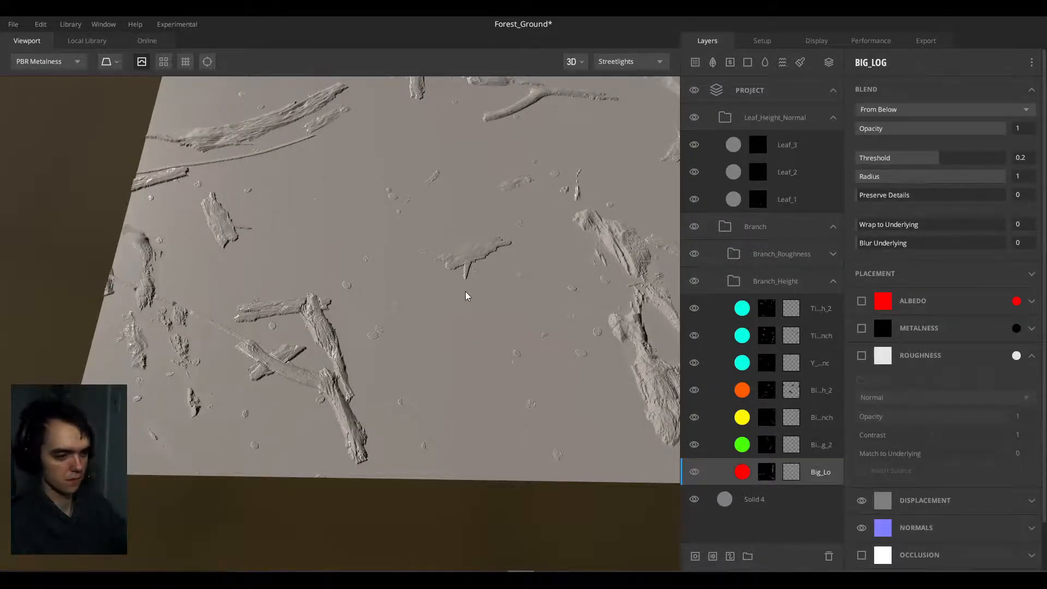
Step: Look over the whole branch-covered plane and save the Forest_Ground mix
middle_drag(533, 281, 395, 320)
scroll(402, 316, down, 4)
drag(436, 323, 370, 259)
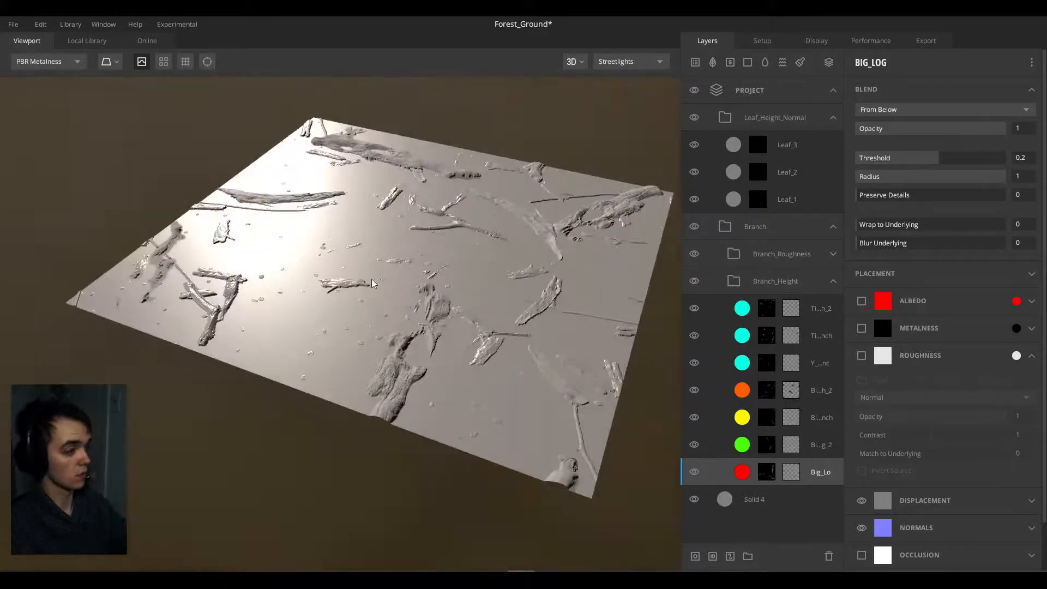
middle_drag(371, 259, 318, 341)
scroll(316, 342, up, 2)
scroll(324, 346, up, 3)
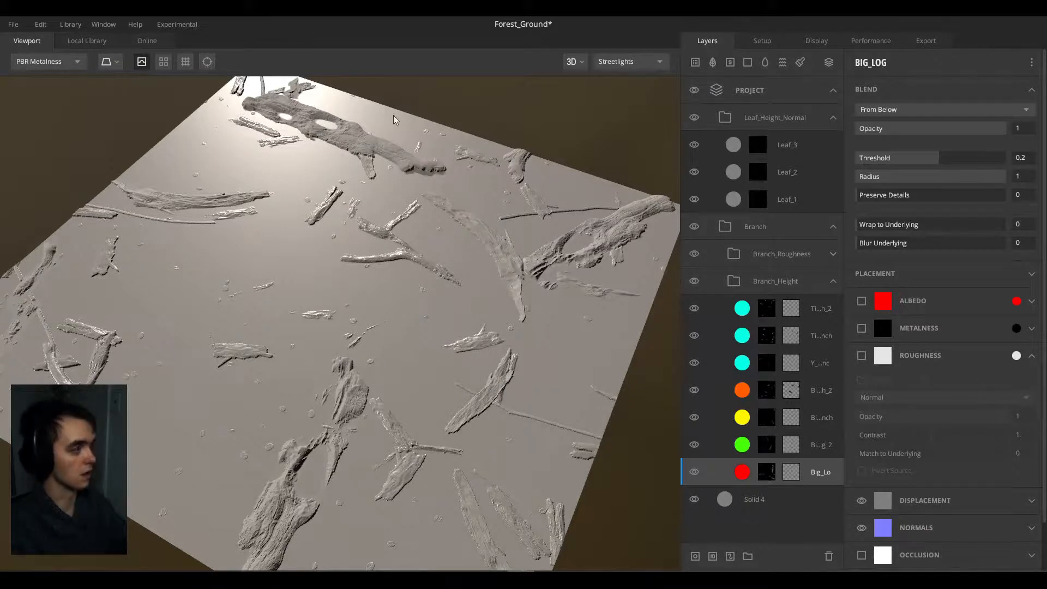
key(ctrl+s)
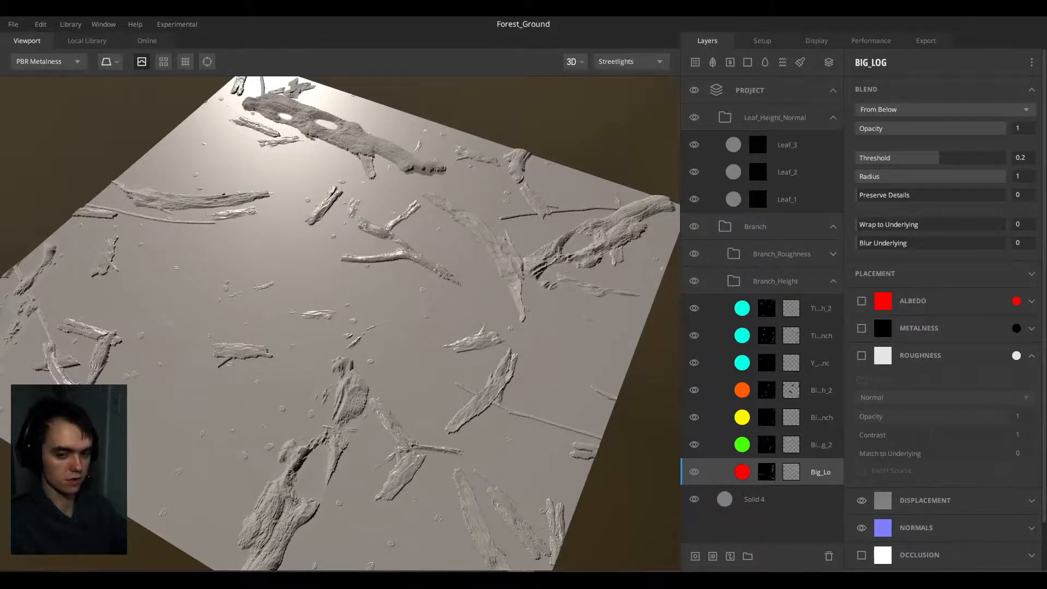
Step: Inspect the forest ground from above and bring up the list of saved materials
drag(396, 196, 183, 326)
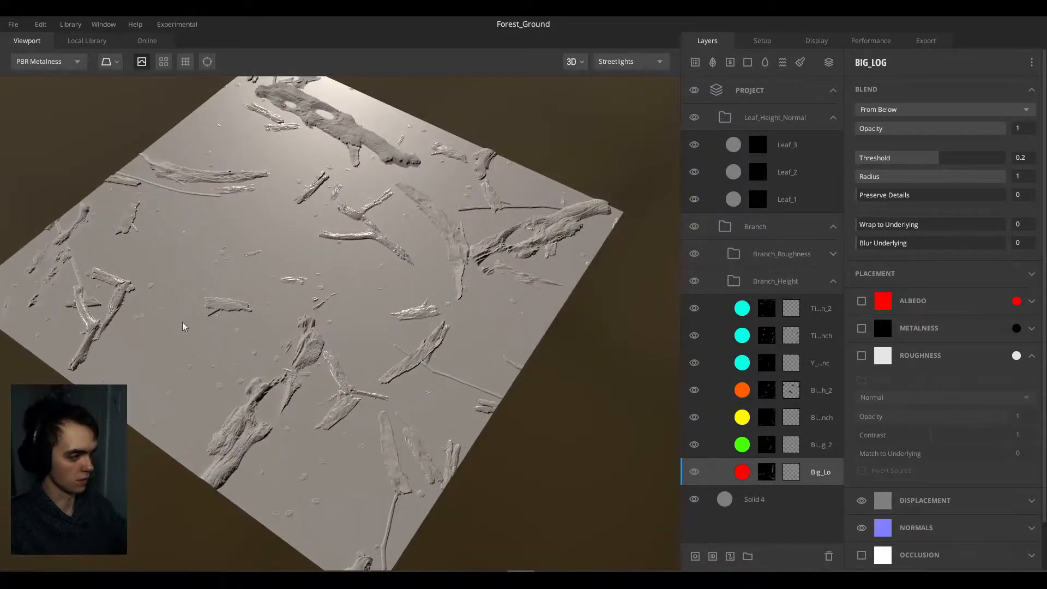
drag(293, 206, 335, 243)
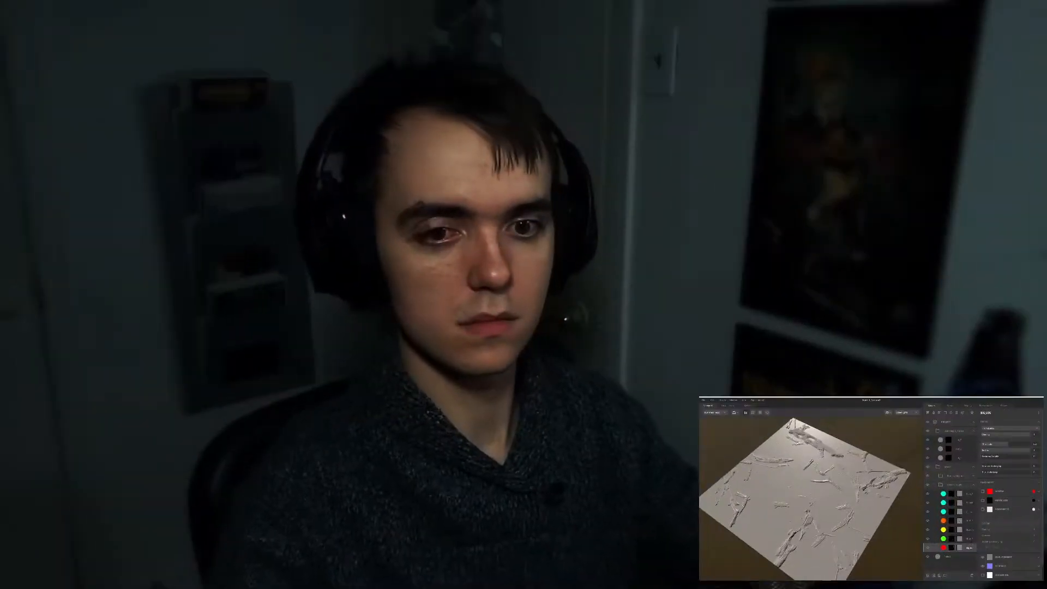
click(705, 400)
click(706, 413)
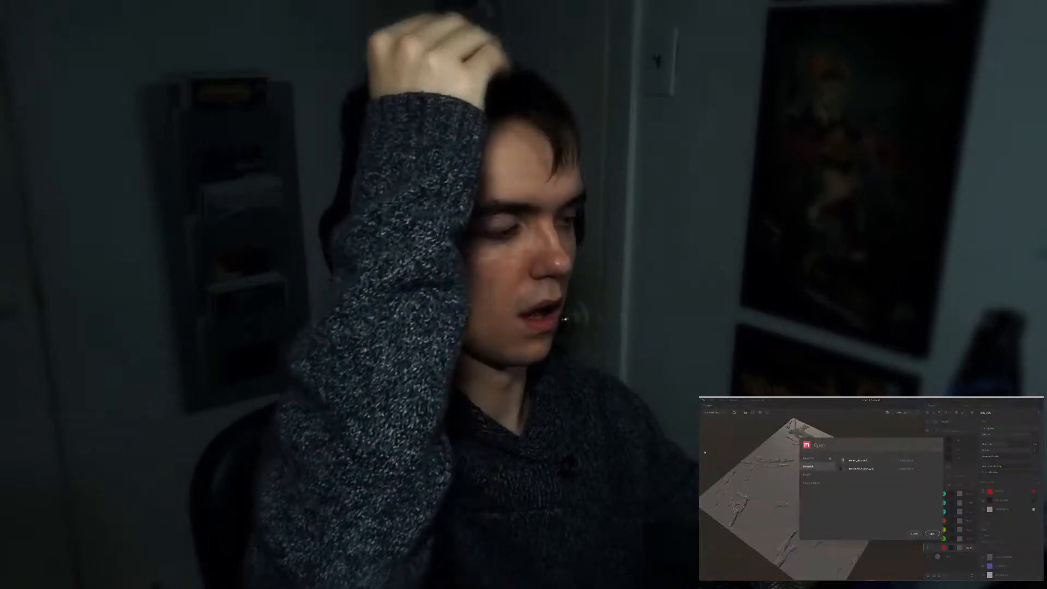
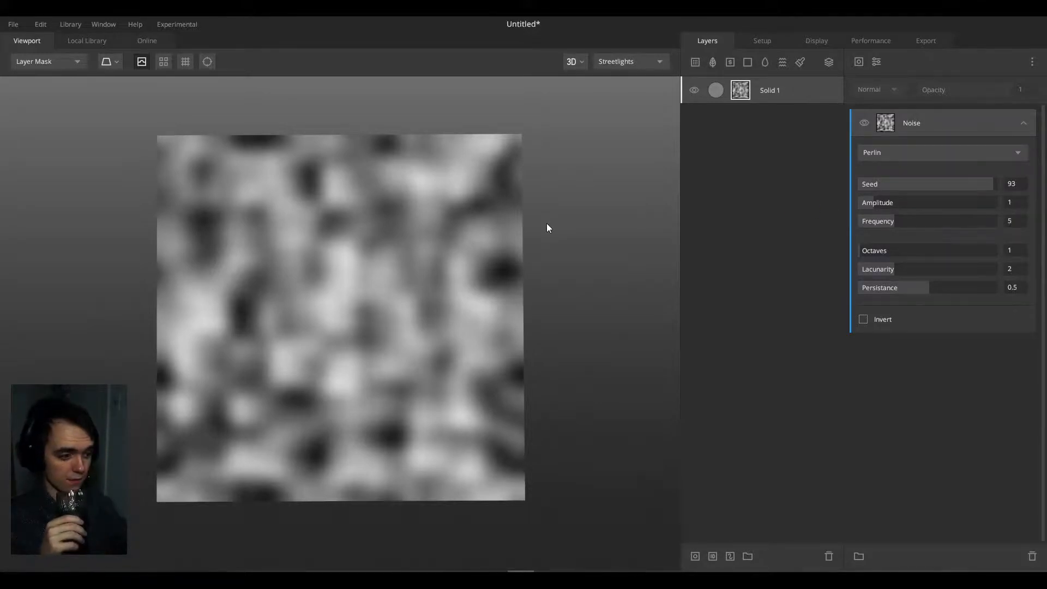
Step: Change Solid 1's noise mask type to Worley 1 and view the plane at an angle in PBR Metalness mode
click(915, 155)
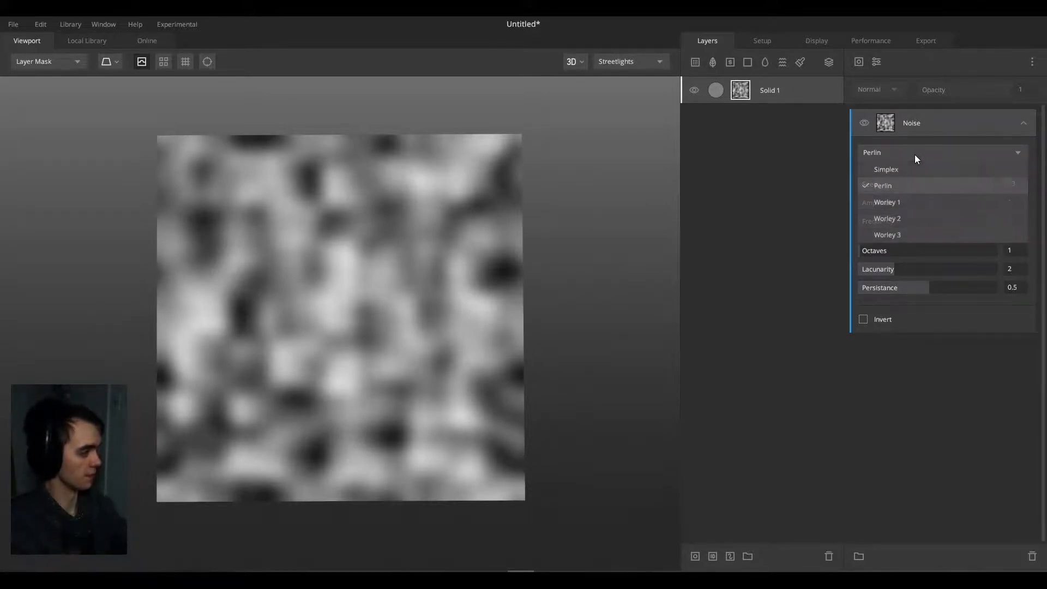
click(894, 203)
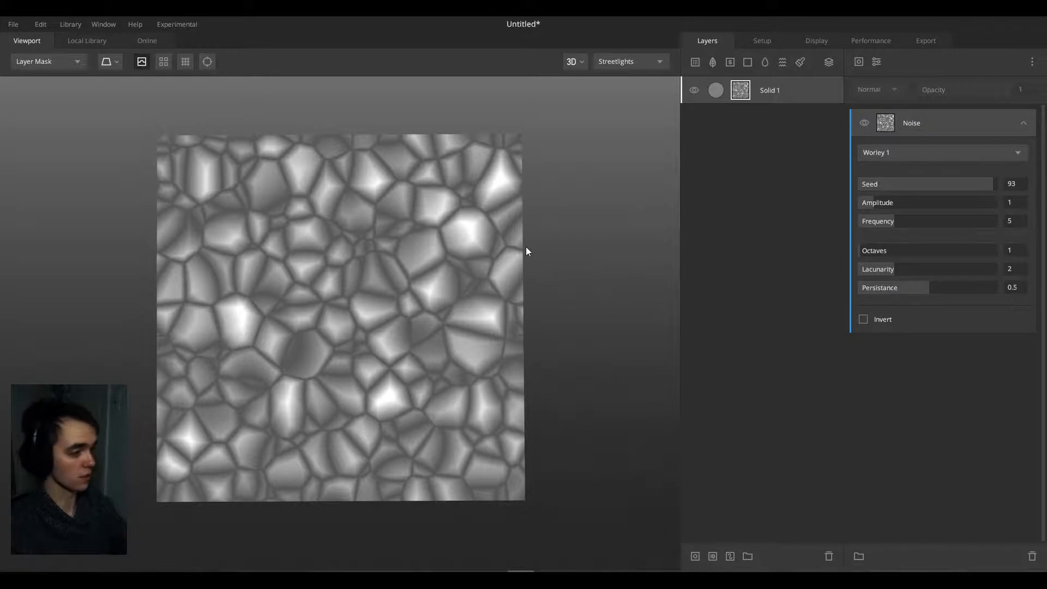
click(64, 62)
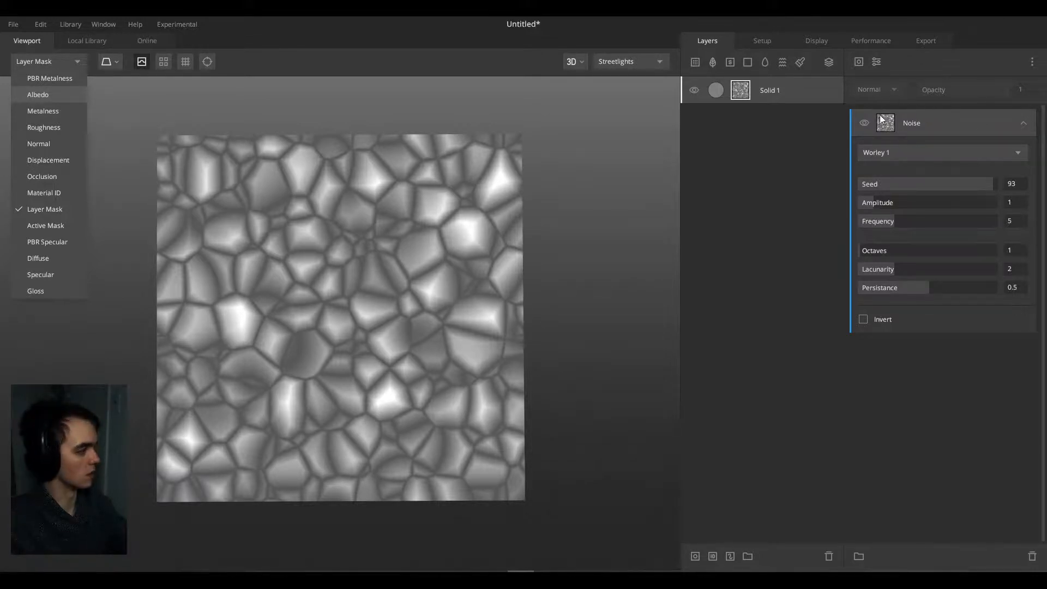
click(785, 98)
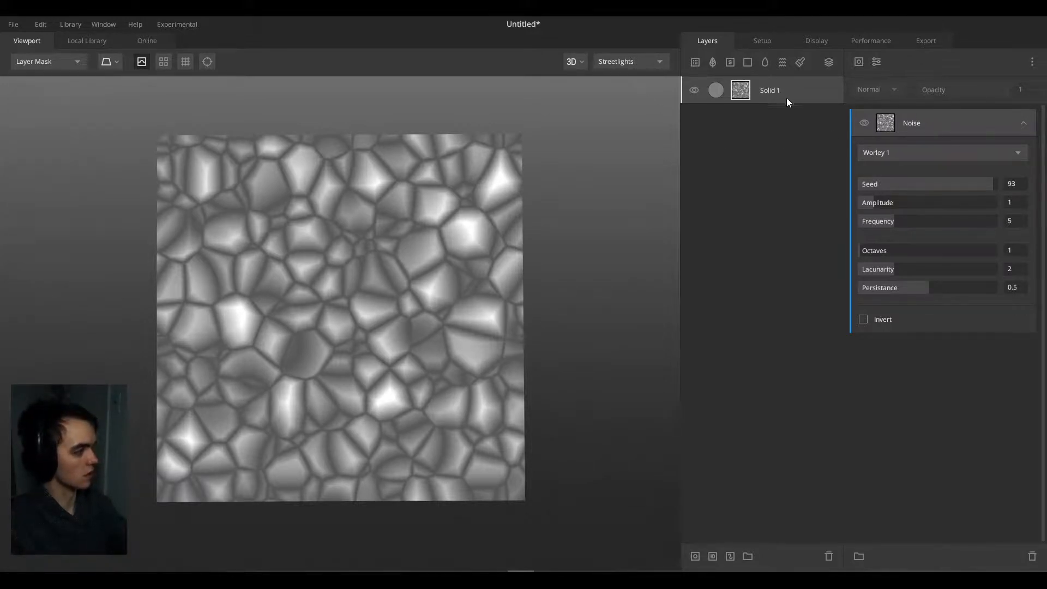
alt+click(735, 98)
alt+drag(566, 208, 440, 152)
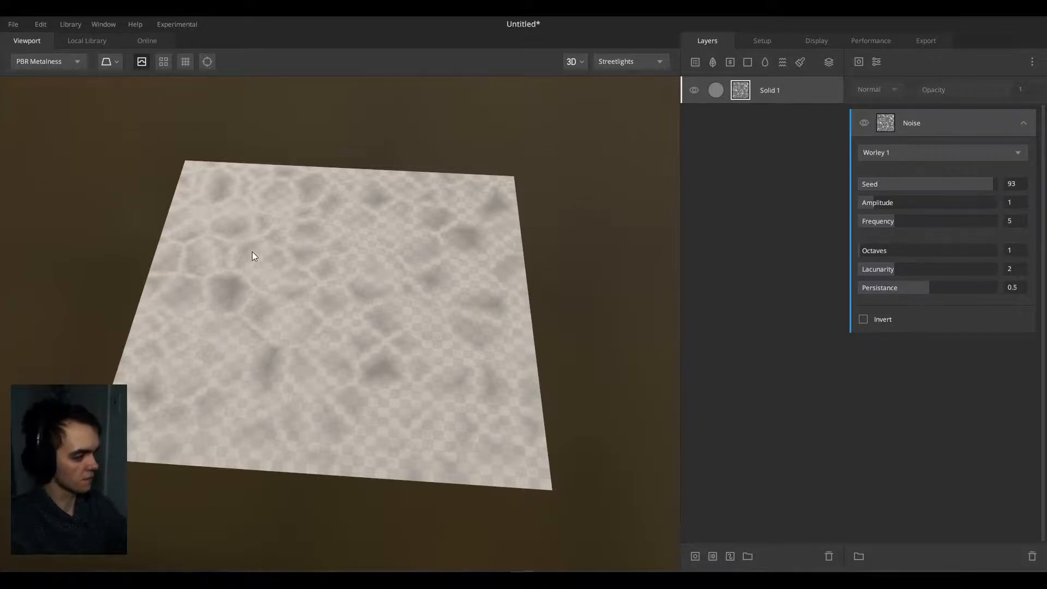
Step: Set Solid 1's blend threshold to 0.872 and inspect the displaced plane from several angles
scroll(231, 251, up, 5)
drag(210, 251, 272, 274)
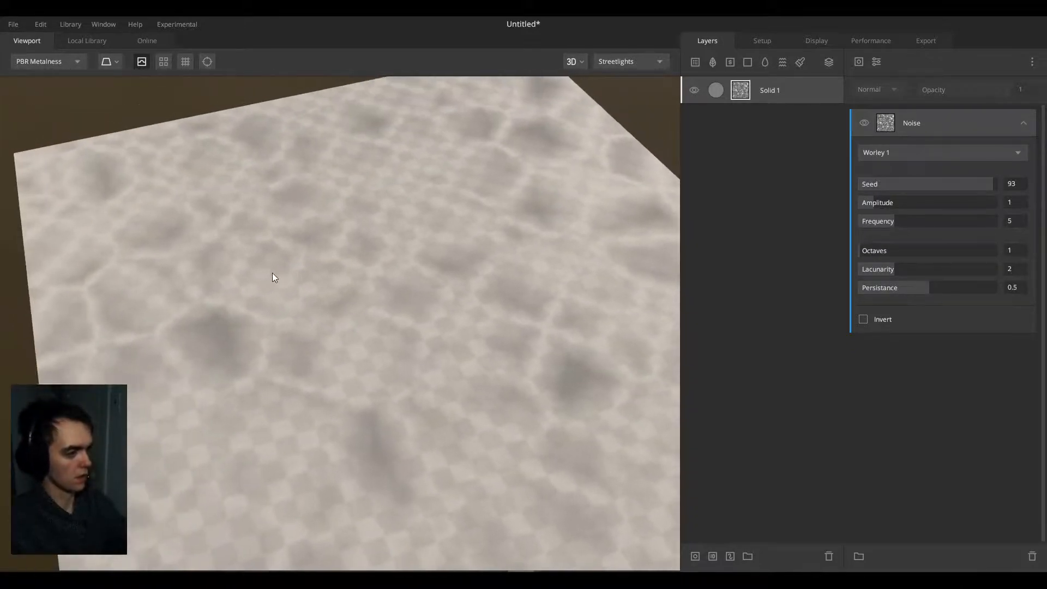
click(779, 103)
drag(934, 158, 964, 157)
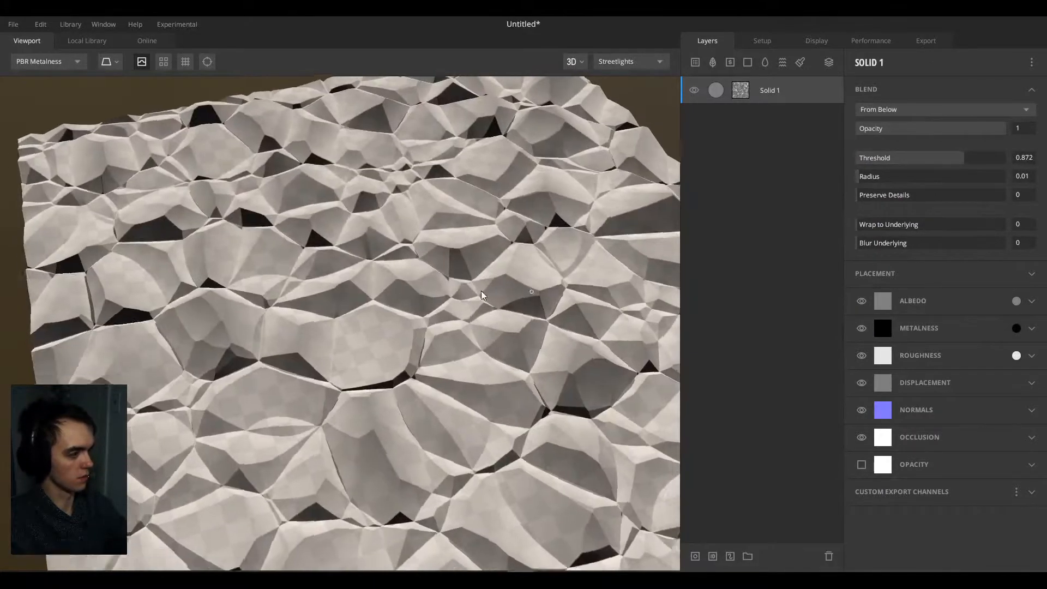
drag(480, 293, 442, 249)
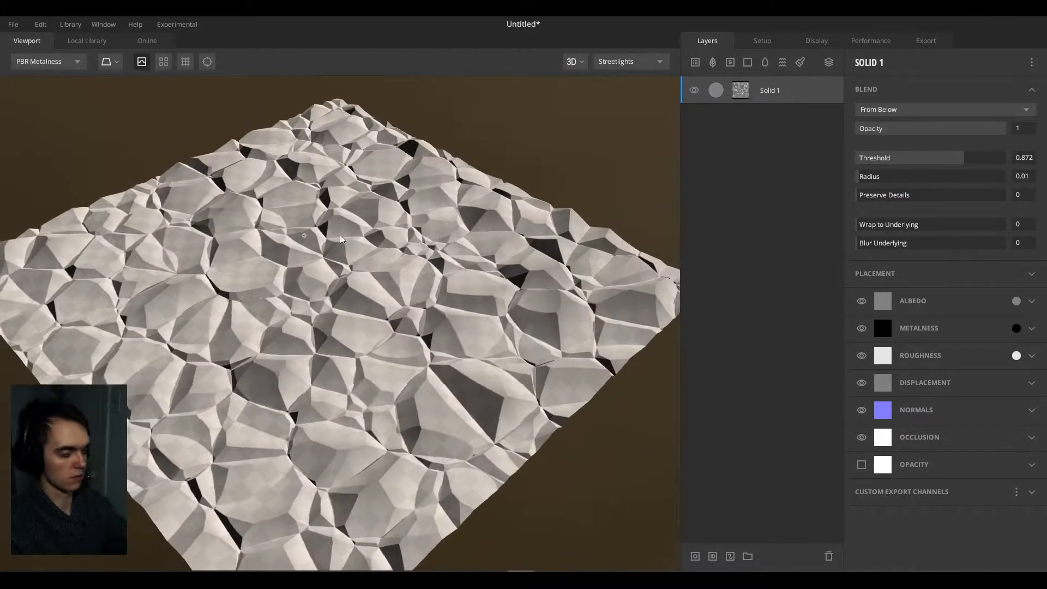
drag(333, 236, 519, 254)
drag(439, 174, 430, 216)
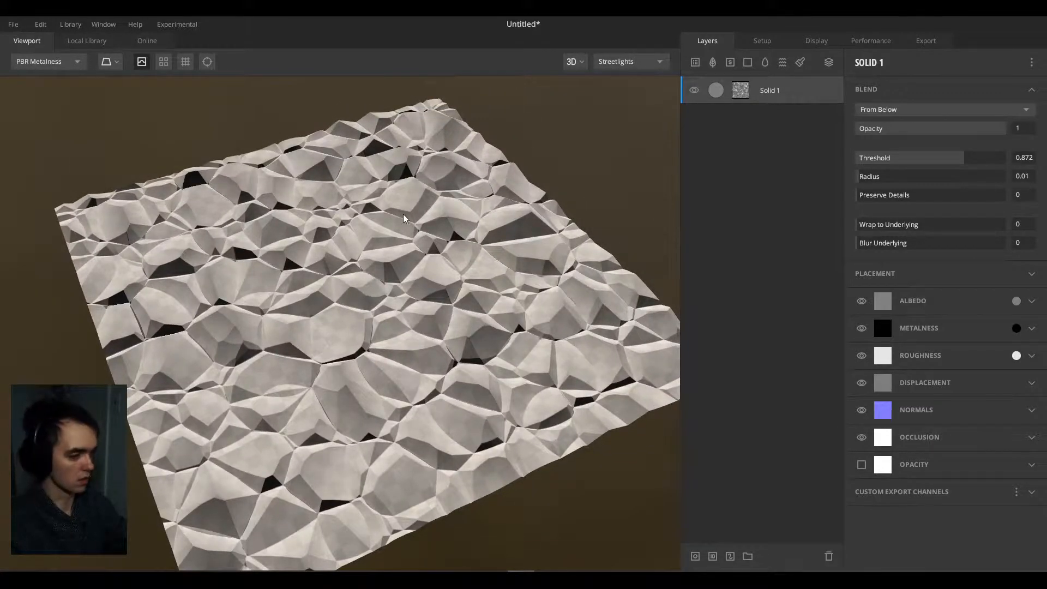
scroll(367, 234, up, 2)
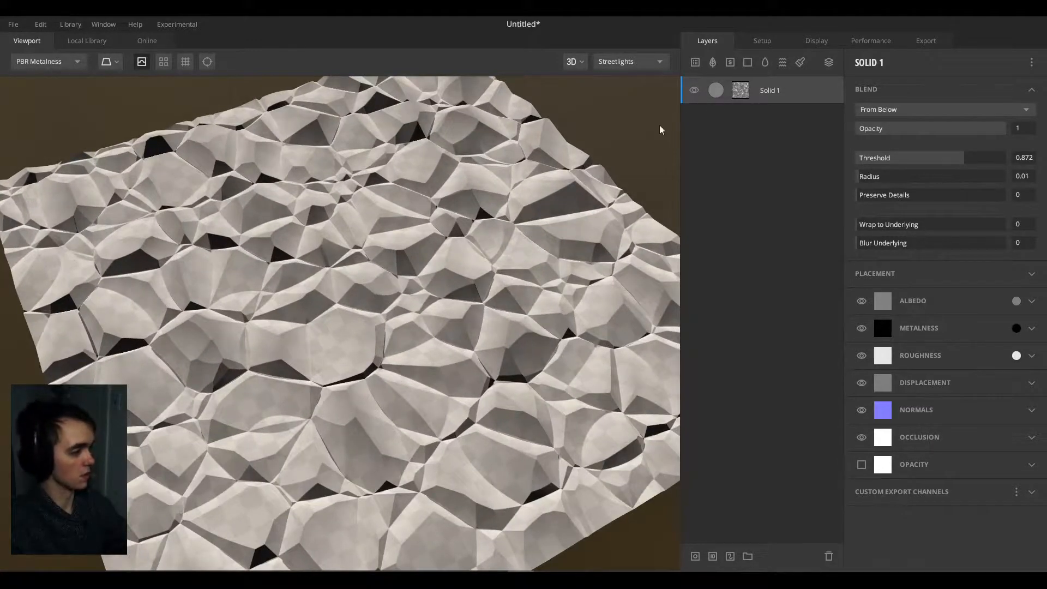
Step: Add a Clamp modifier to Solid 1's mask and lower its upper limit to about 0.37
click(741, 91)
click(877, 63)
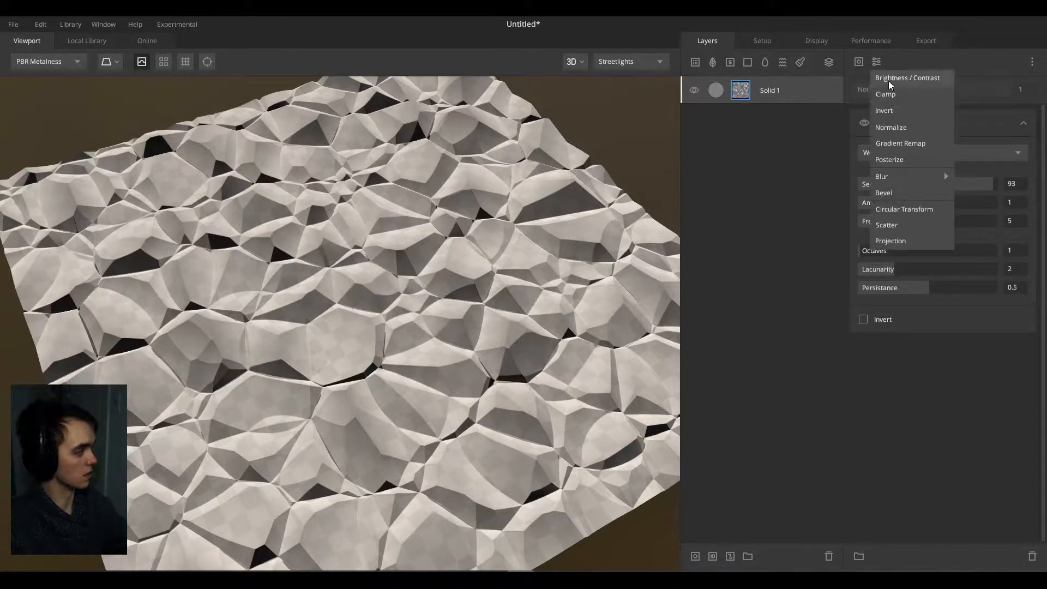
click(893, 96)
drag(966, 142, 897, 142)
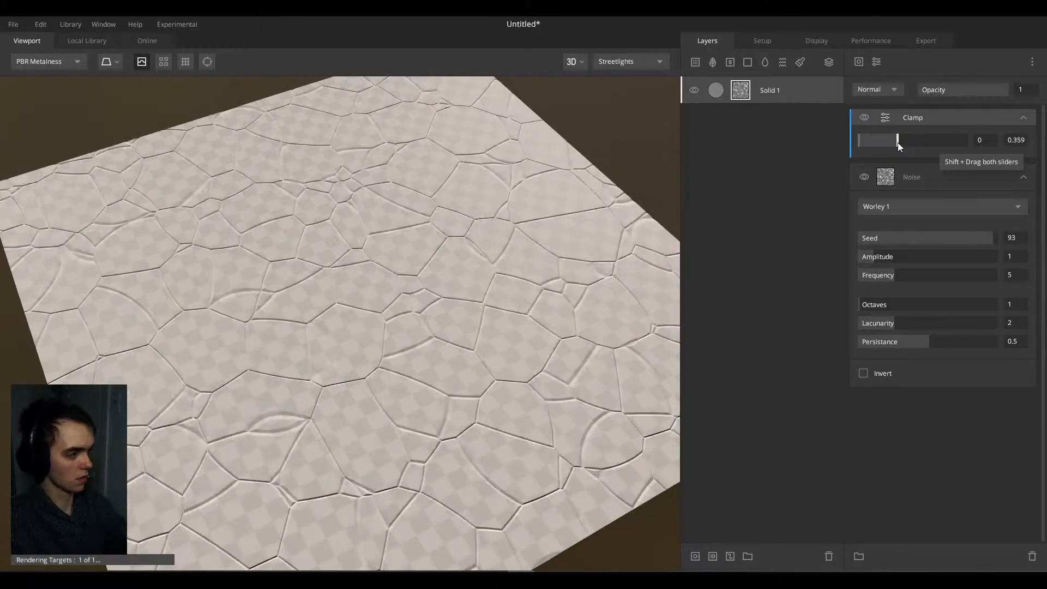
drag(410, 290, 287, 250)
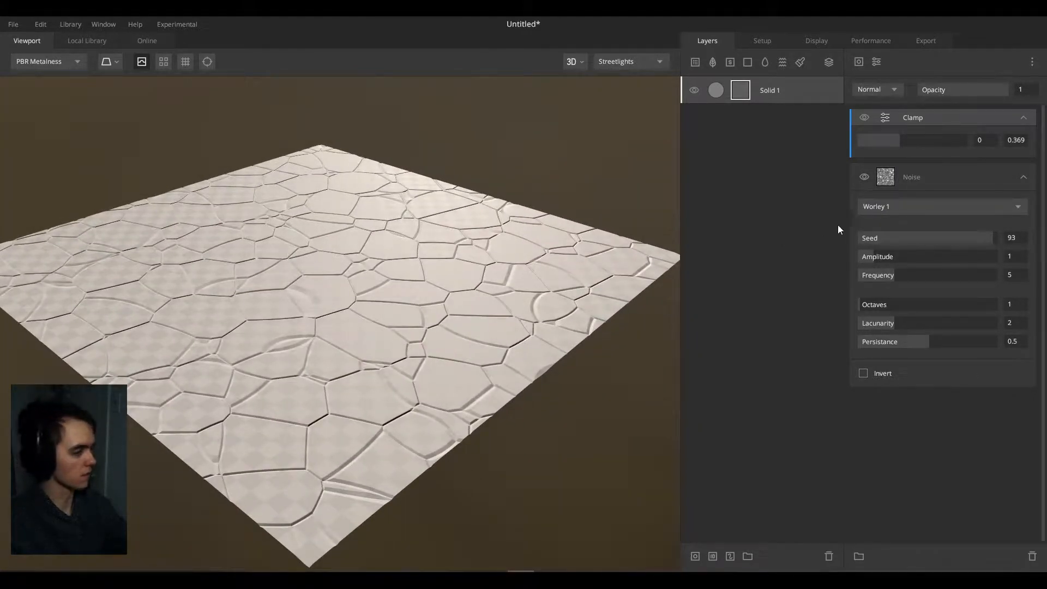
Step: Raise the Clamp's upper limit to 0.616 and look over the whole plane
drag(859, 141, 826, 145)
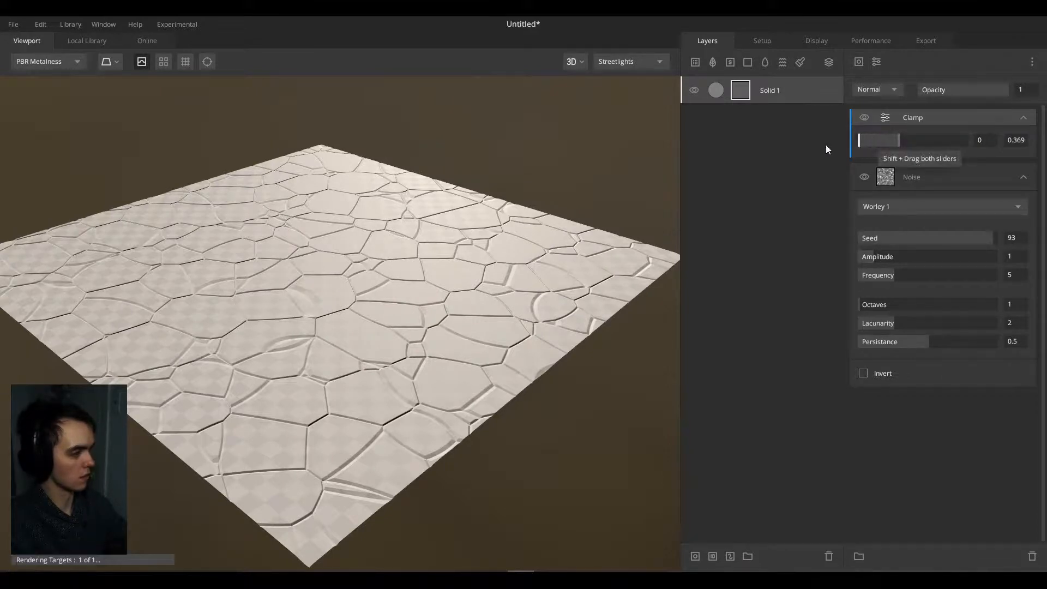
mouse_move(892, 142)
mouse_down()
mouse_move(915, 142)
mouse_move(905, 143)
mouse_up()
drag(359, 274, 393, 420)
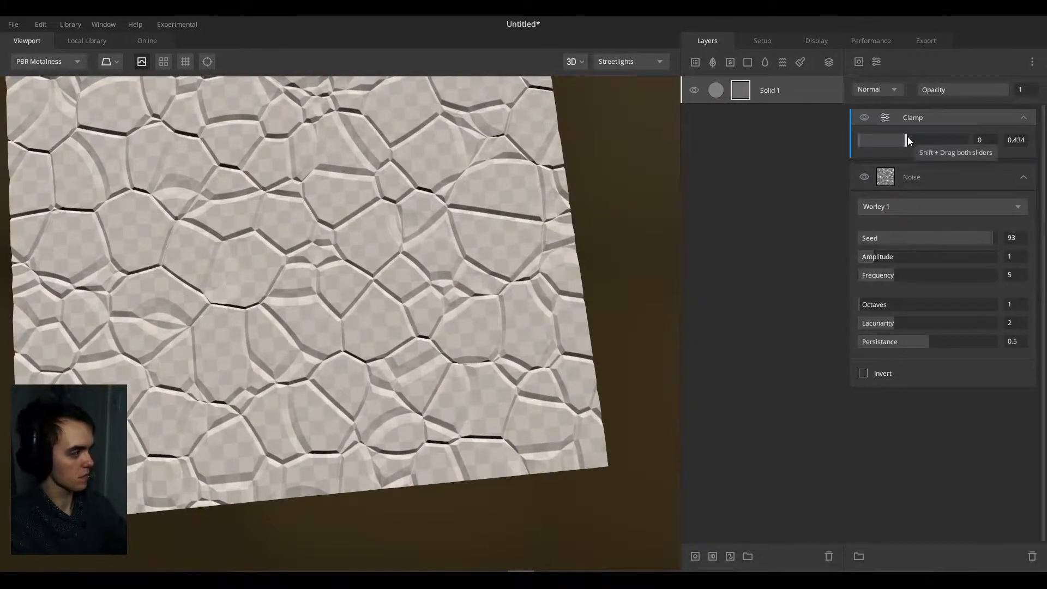
mouse_move(907, 137)
mouse_down()
mouse_move(947, 134)
mouse_move(925, 140)
mouse_up()
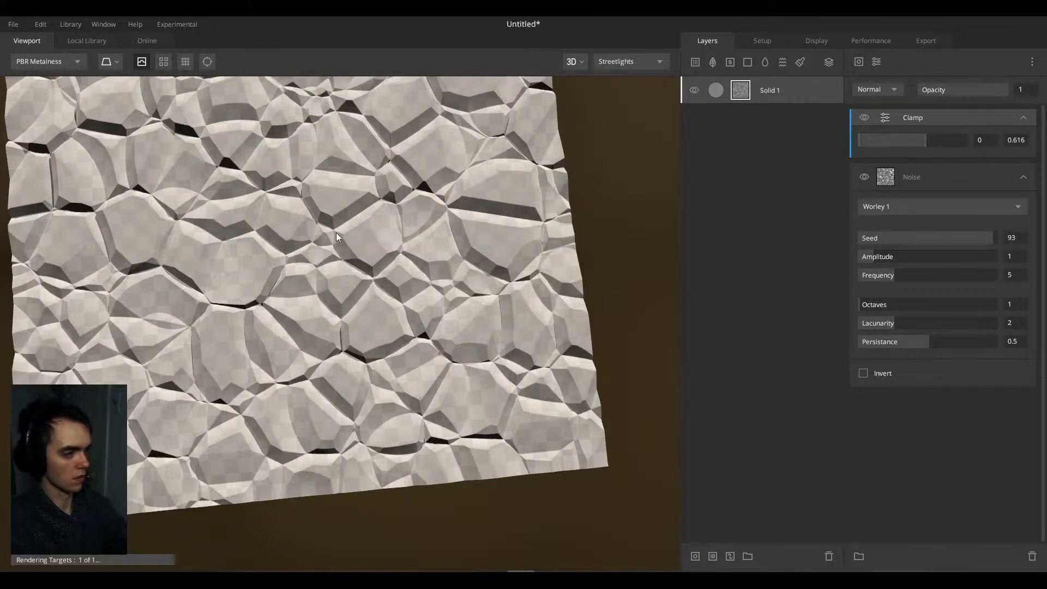
scroll(321, 251, down, 3)
Step: Switch the preview mesh to a cylinder and turn it to show its lit side
click(111, 62)
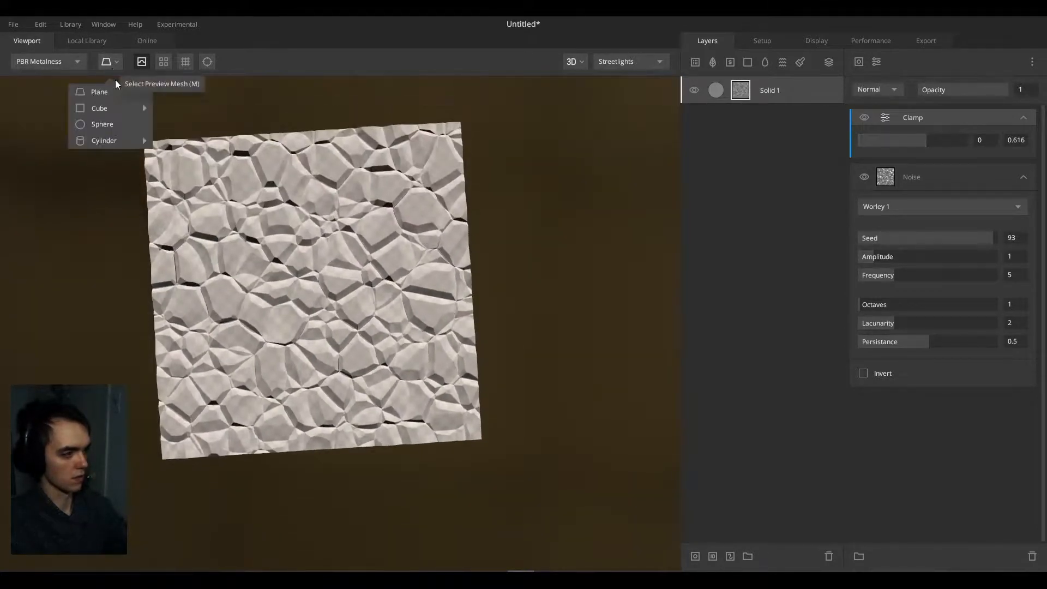
mouse_move(109, 145)
click(172, 173)
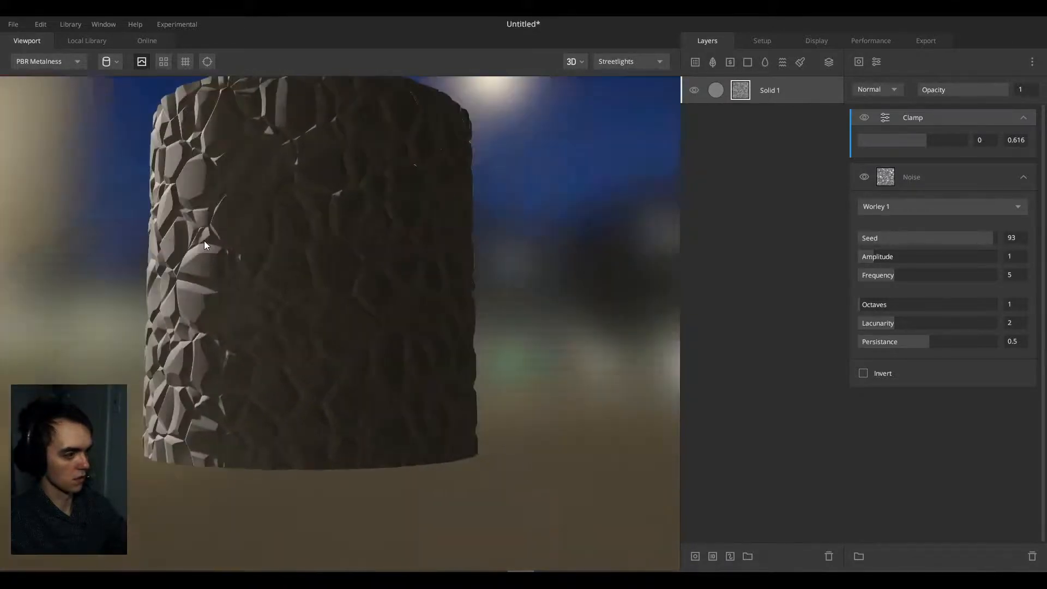
drag(204, 241, 450, 237)
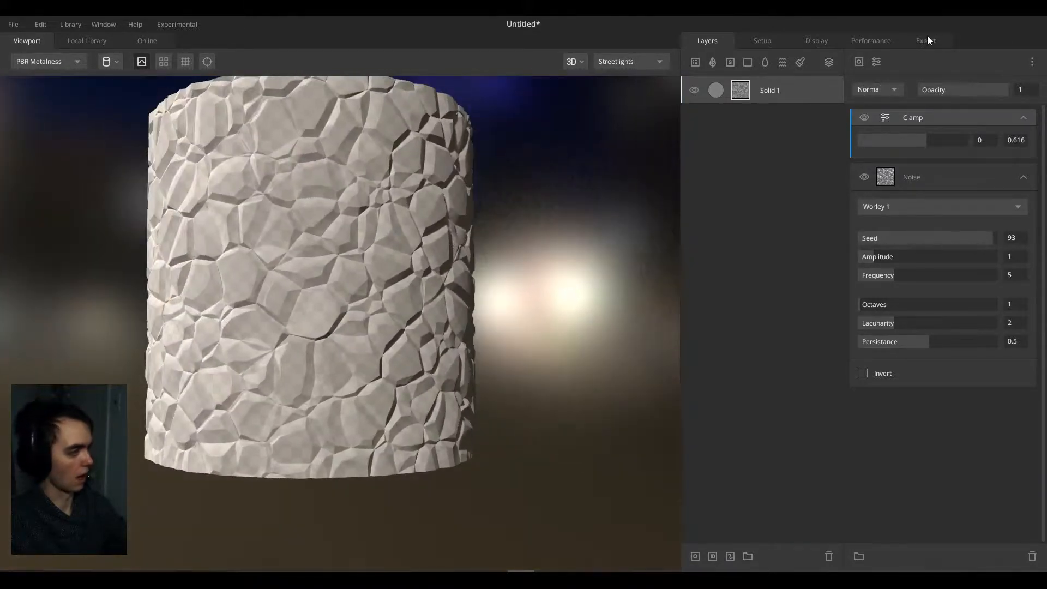
Step: Add a second solid layer and load the mask preset with Perlin noises, blur and curvature into its mask stack
click(748, 62)
right_click(768, 93)
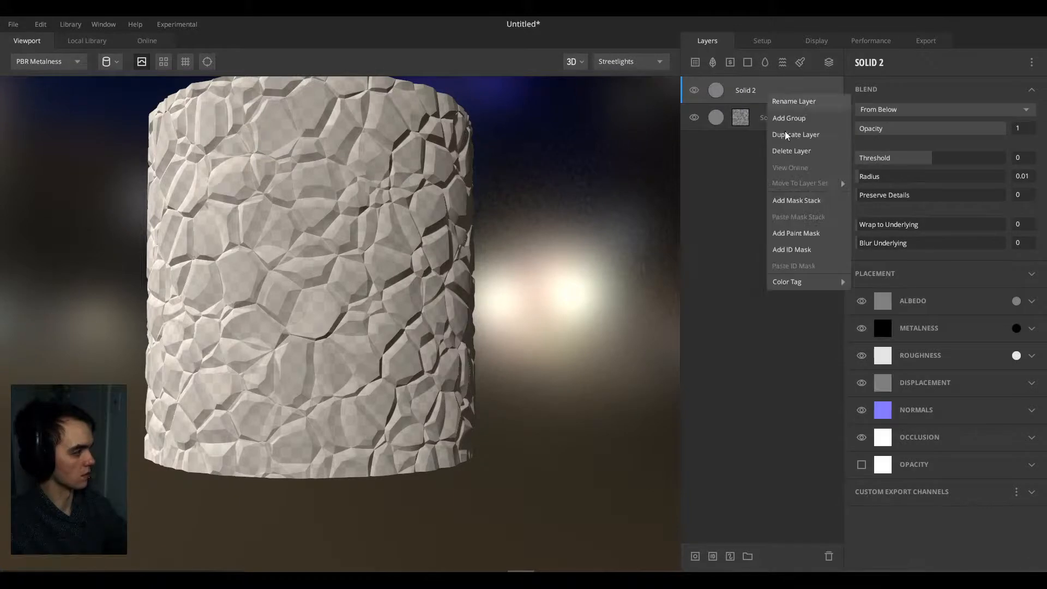
click(794, 198)
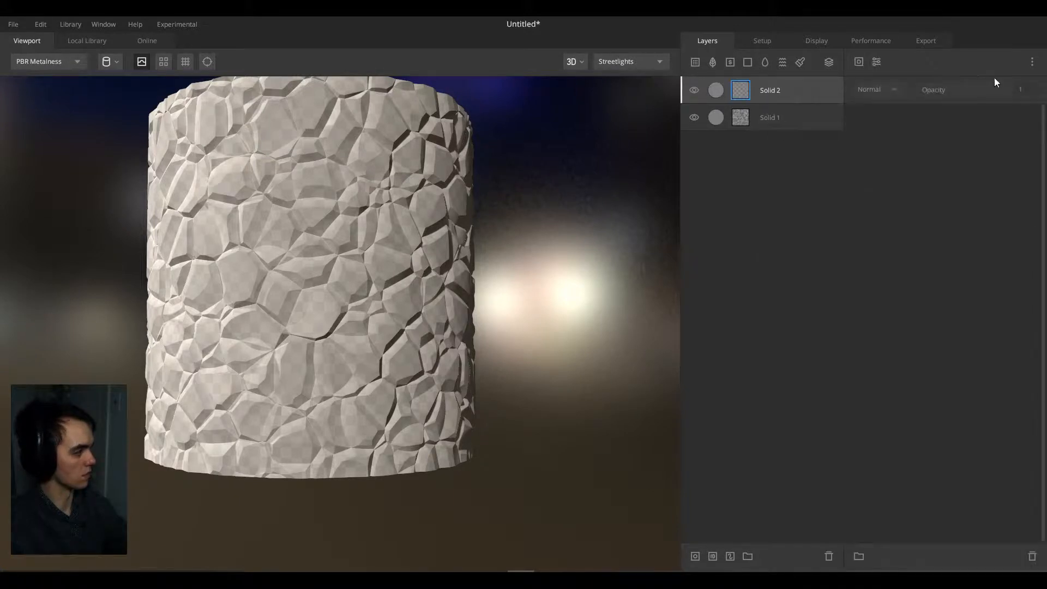
click(1037, 62)
click(992, 129)
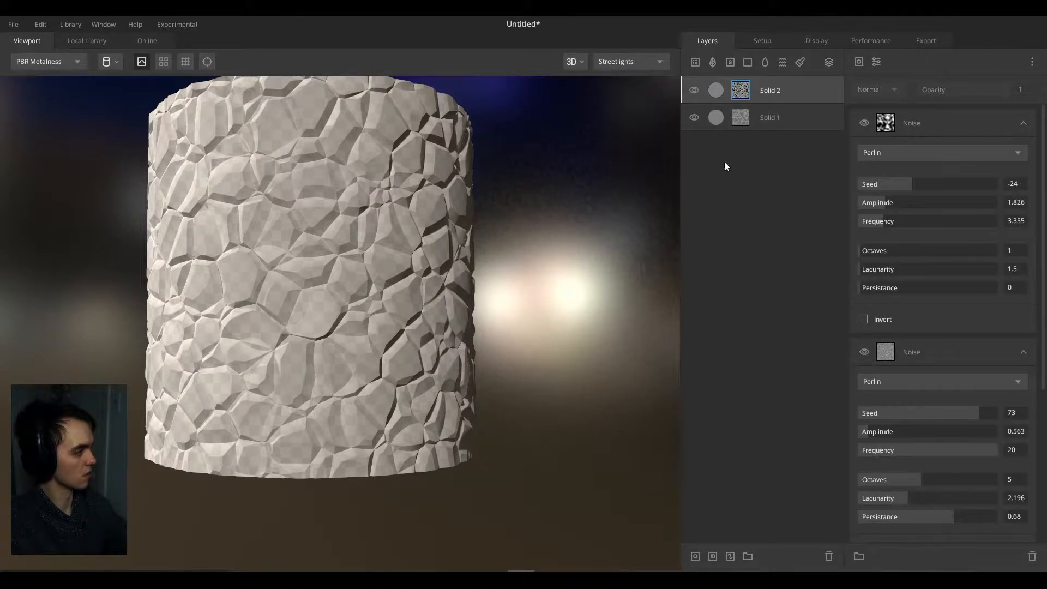
Step: Set Solid 2's blend threshold to 0.374 and inspect the stone edges around the cylinder
click(780, 88)
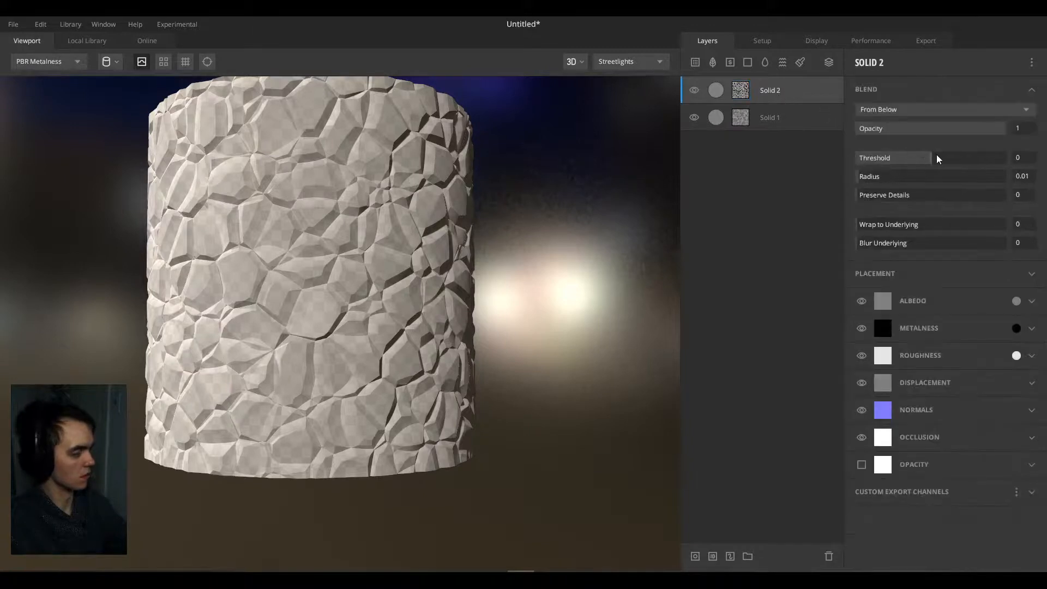
drag(938, 158, 945, 157)
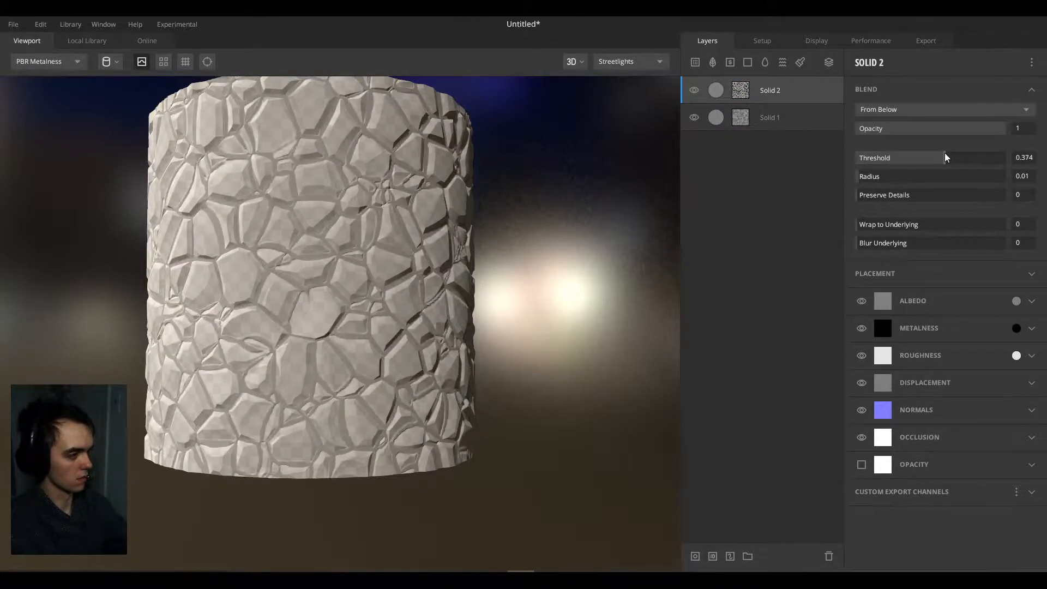
shift+drag(227, 262, 531, 255)
scroll(325, 241, up, 3)
scroll(326, 241, up, 3)
mouse_move(326, 241)
mouse_down()
mouse_move(413, 245)
mouse_move(344, 236)
mouse_up()
middle_drag(344, 237, 371, 301)
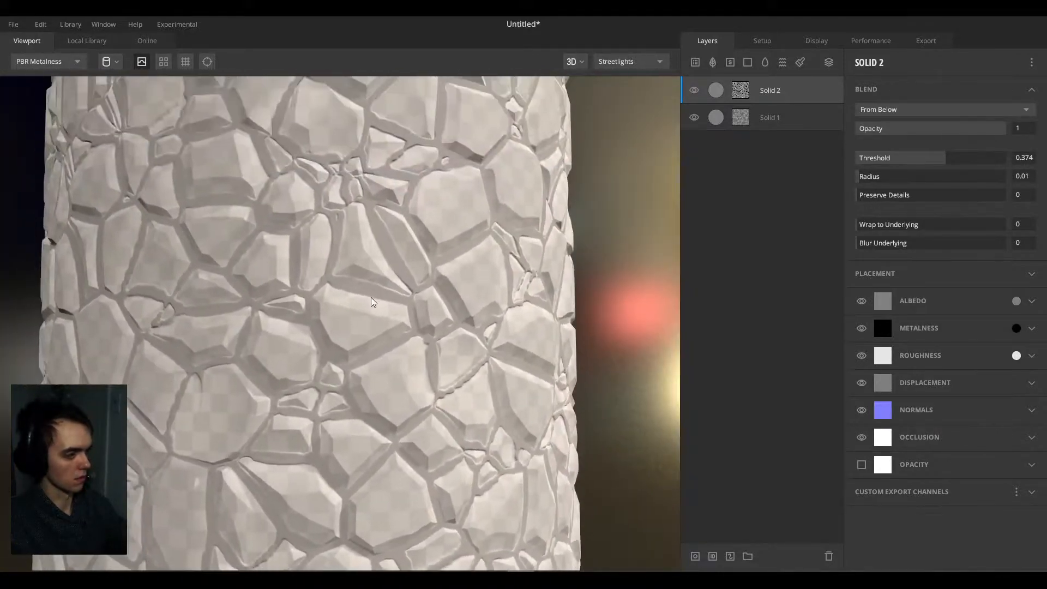
scroll(373, 298, down, 4)
mouse_move(373, 298)
mouse_down()
mouse_move(394, 291)
mouse_move(382, 292)
mouse_up()
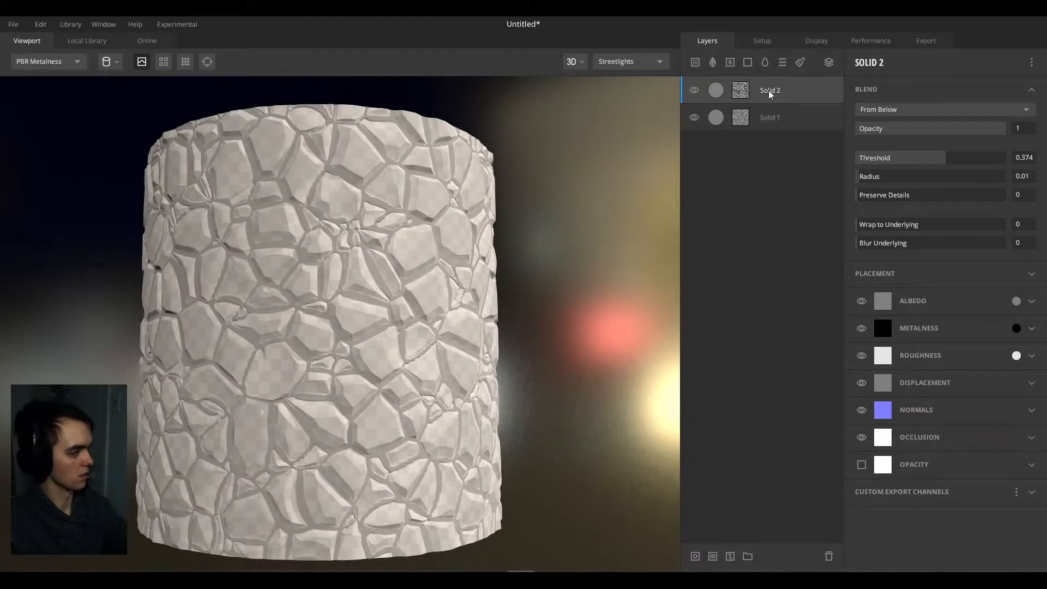
Step: Update the deprecated Curvature component in Solid 2's mask and inspect the cylinder
click(742, 96)
scroll(940, 359, down, 5)
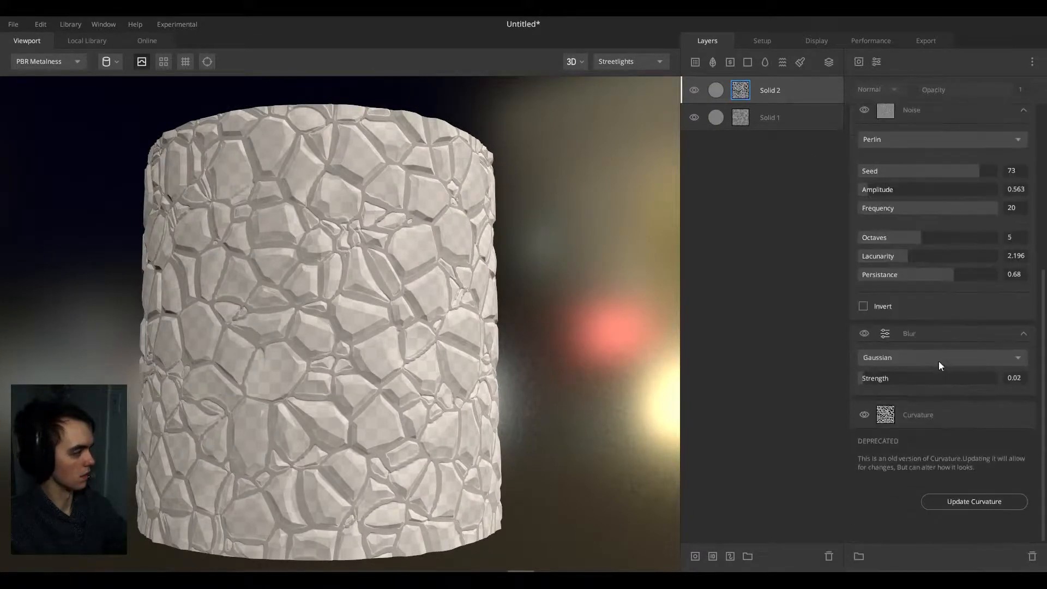
click(951, 502)
drag(424, 351, 398, 352)
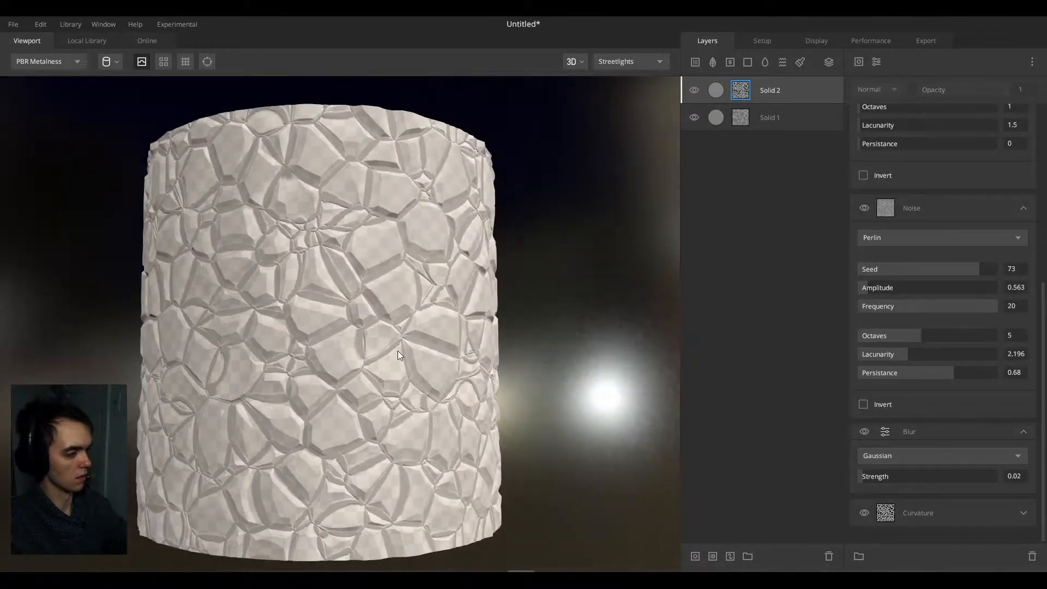
Step: Set Solid 2's blend threshold to 0.256 and check the source options of its mask's Curvature component
click(806, 101)
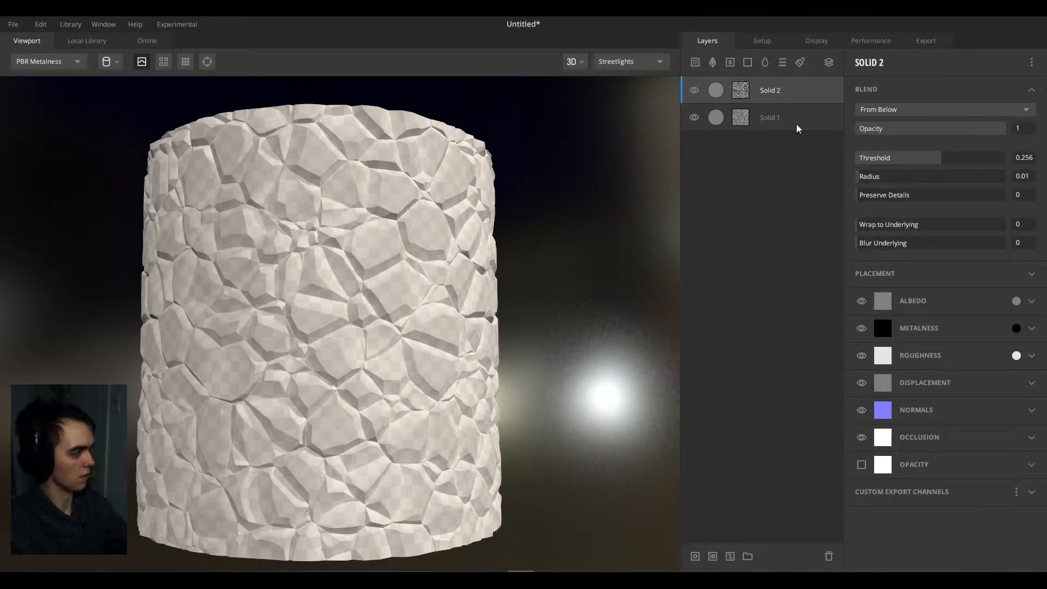
click(740, 91)
scroll(933, 382, down, 3)
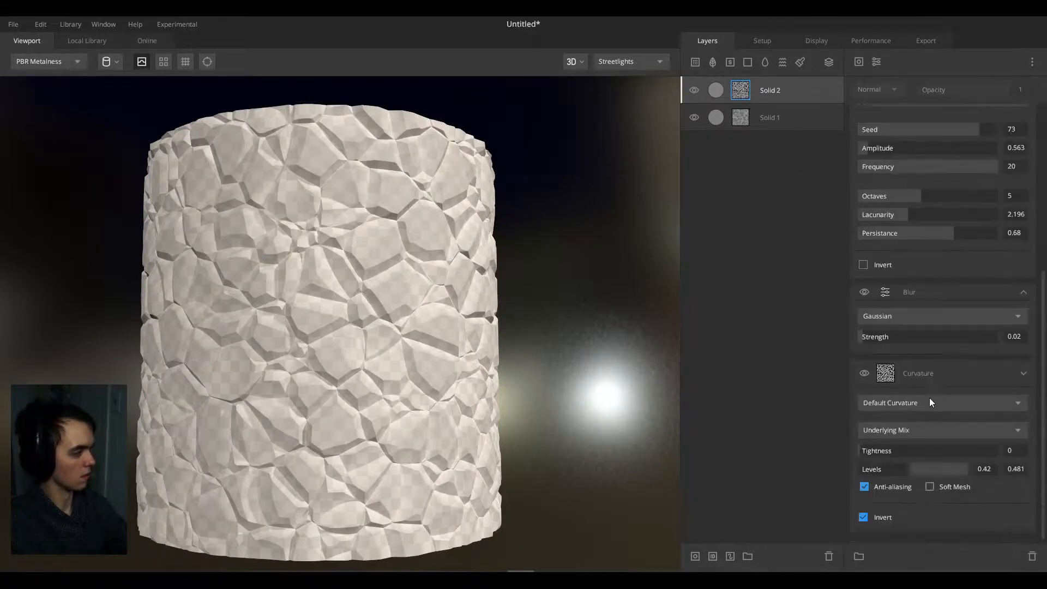
click(905, 374)
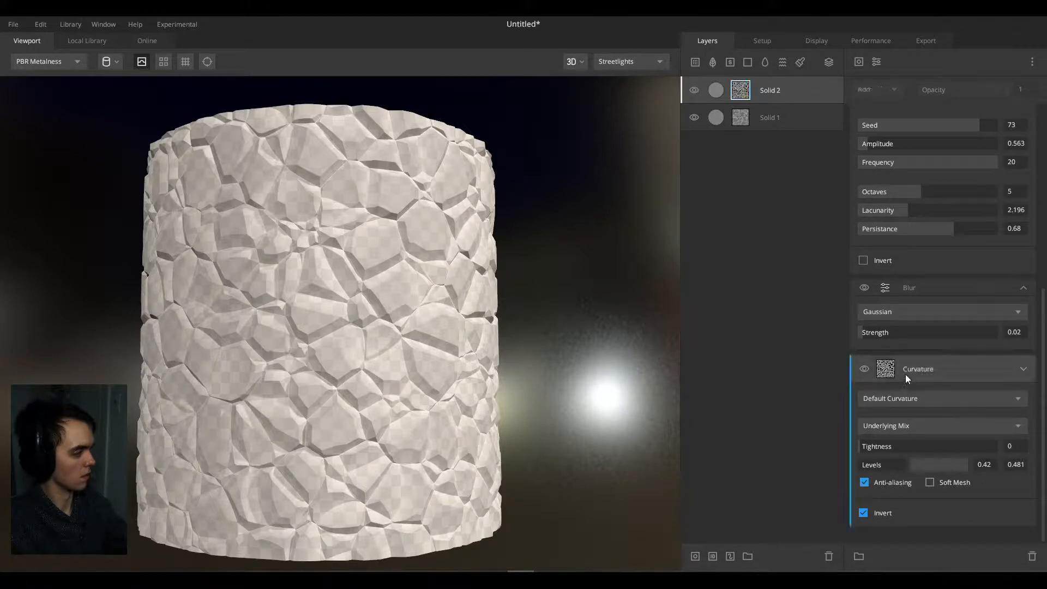
click(890, 428)
click(890, 428)
Step: Set Solid 2's threshold to 0.52, Wrap to Underlying to 0.652 and Blur Underlying to 3
click(783, 91)
drag(956, 157, 952, 159)
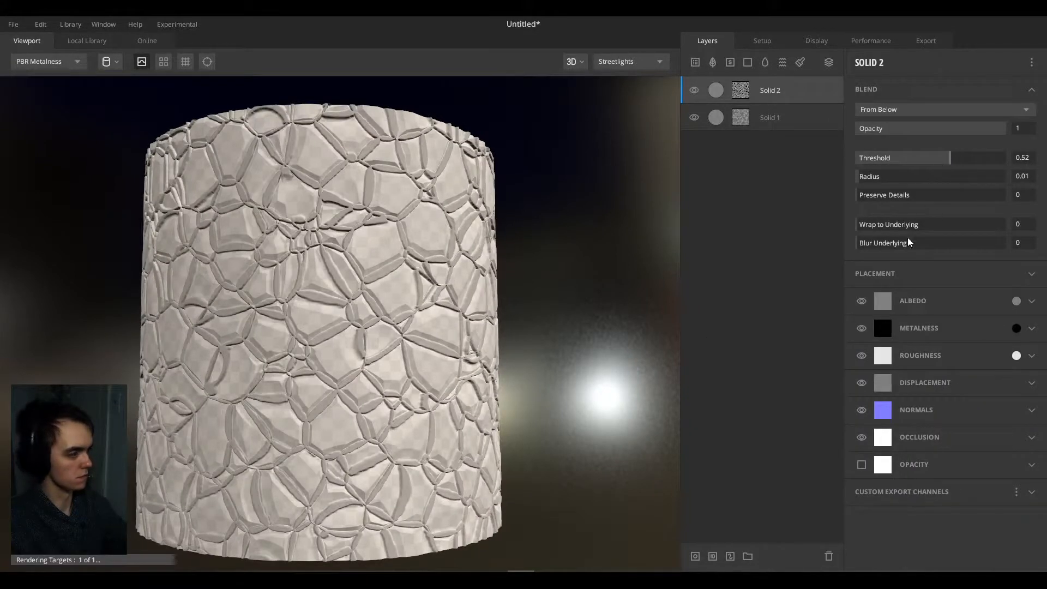
drag(882, 236, 954, 234)
drag(891, 243, 921, 243)
shift+right_drag(200, 310, 325, 311)
scroll(364, 305, down, 4)
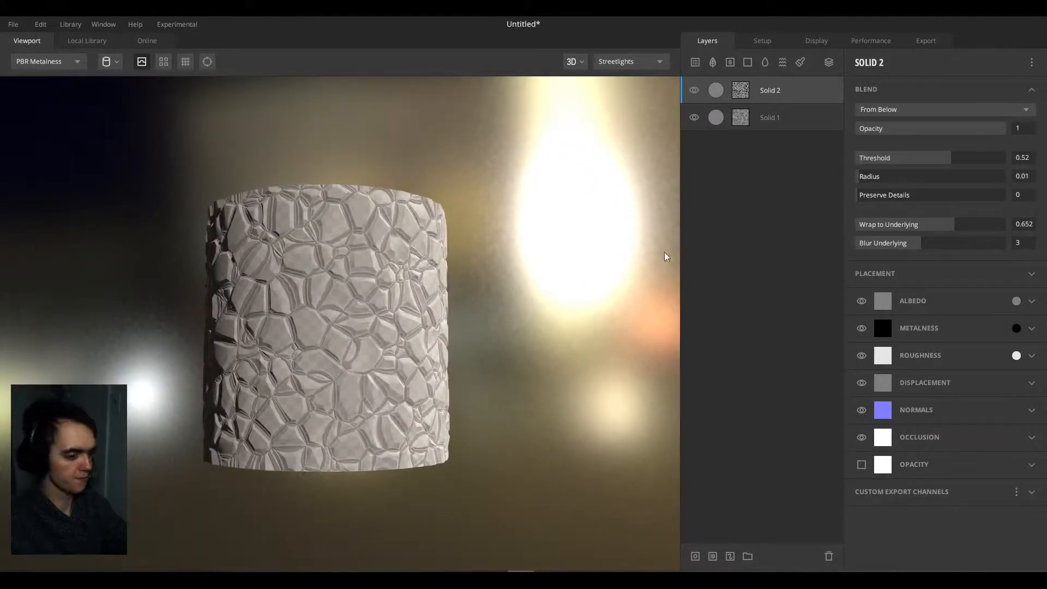
Step: Delete the Solid 2 layer and the Clamp modifier in Solid 1's mask
click(746, 91)
click(766, 98)
key(Delete)
click(741, 90)
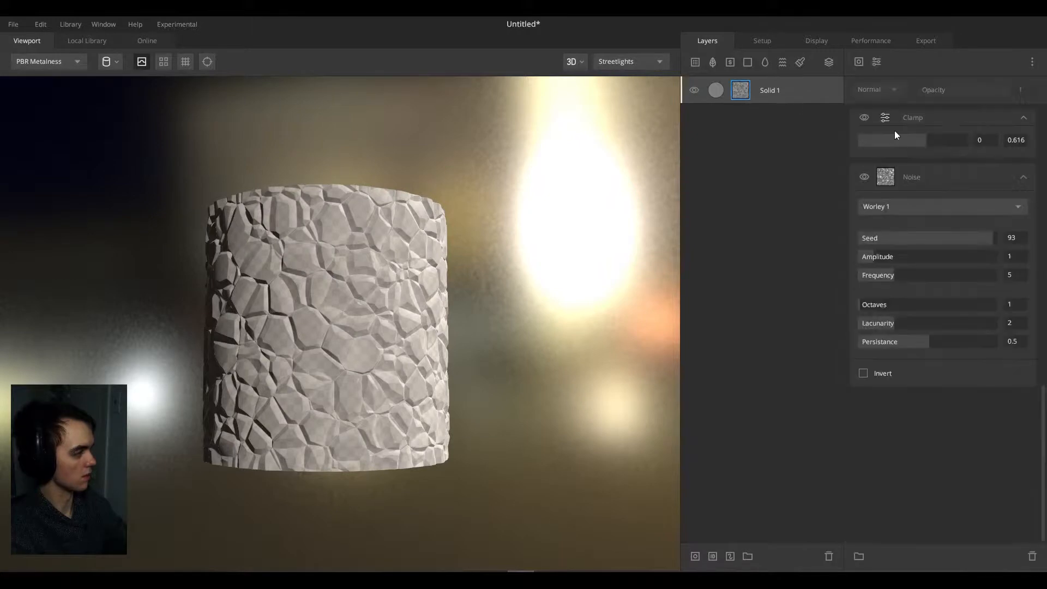
click(917, 119)
key(Delete)
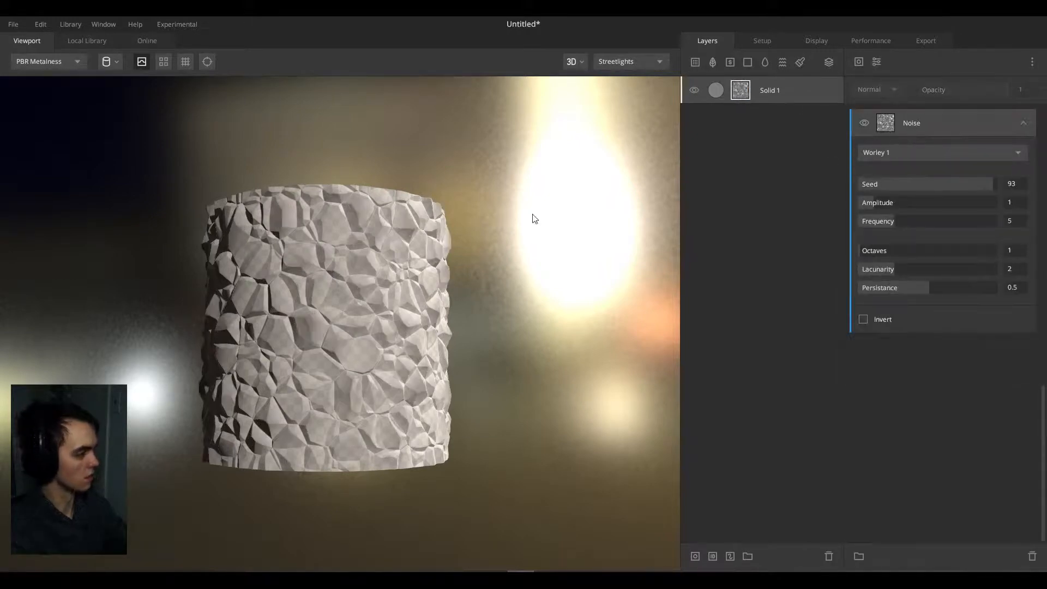
Step: Try the Worley 2 noise type on Solid 1's mask with Invert turned on and off again
scroll(535, 218, up, 4)
click(894, 154)
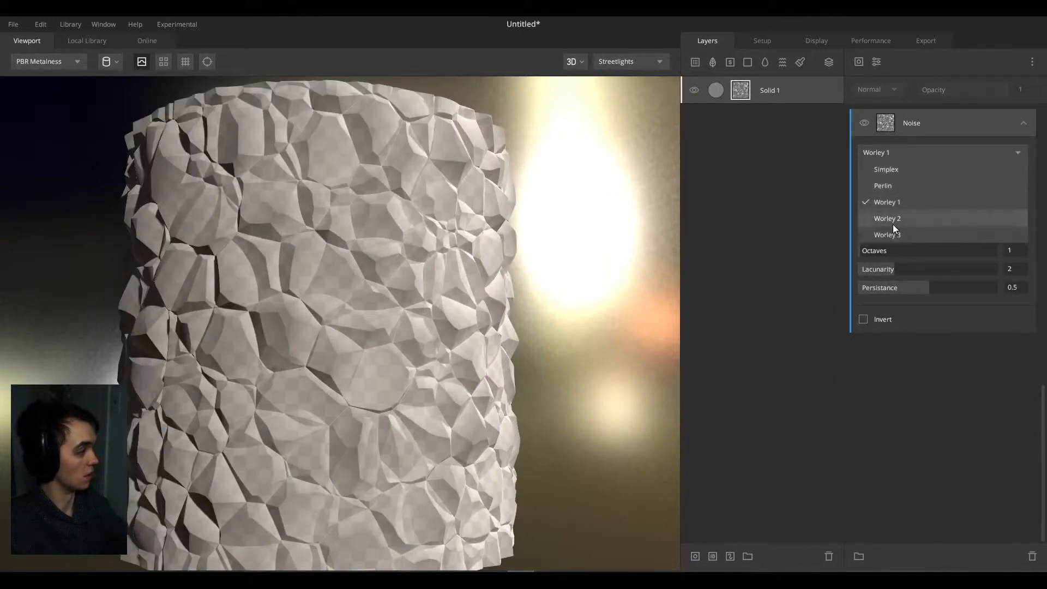
click(892, 224)
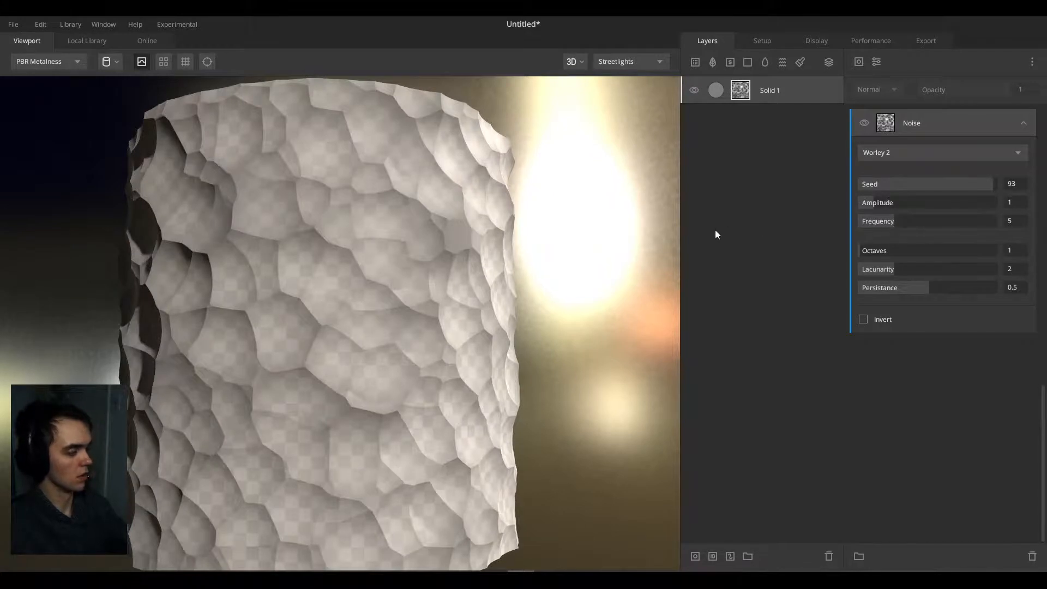
click(864, 319)
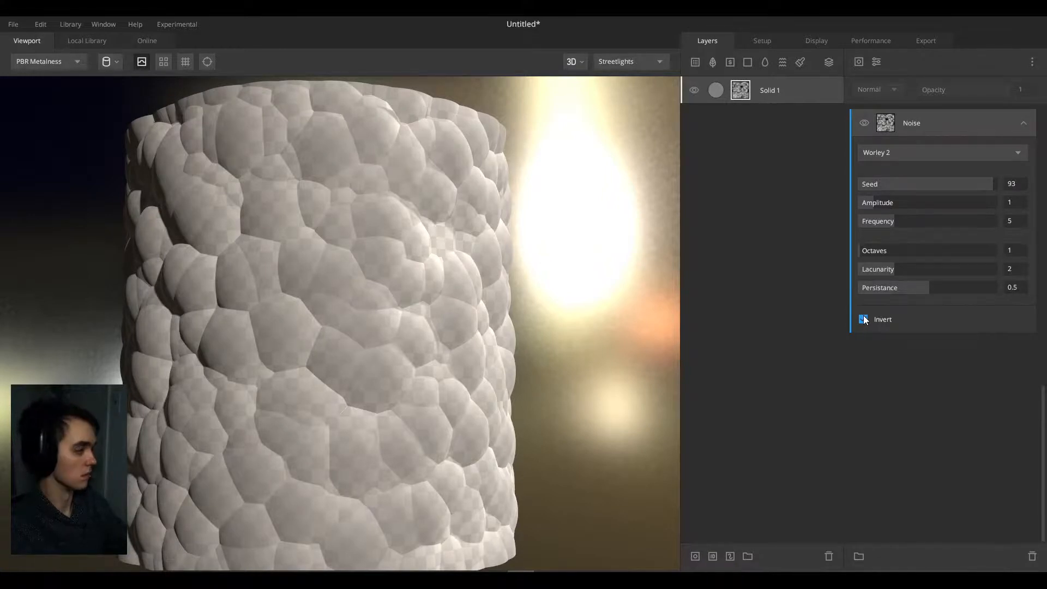
click(864, 319)
Step: Set Solid 1's mask noise to Worley 1 with Invert enabled
click(887, 152)
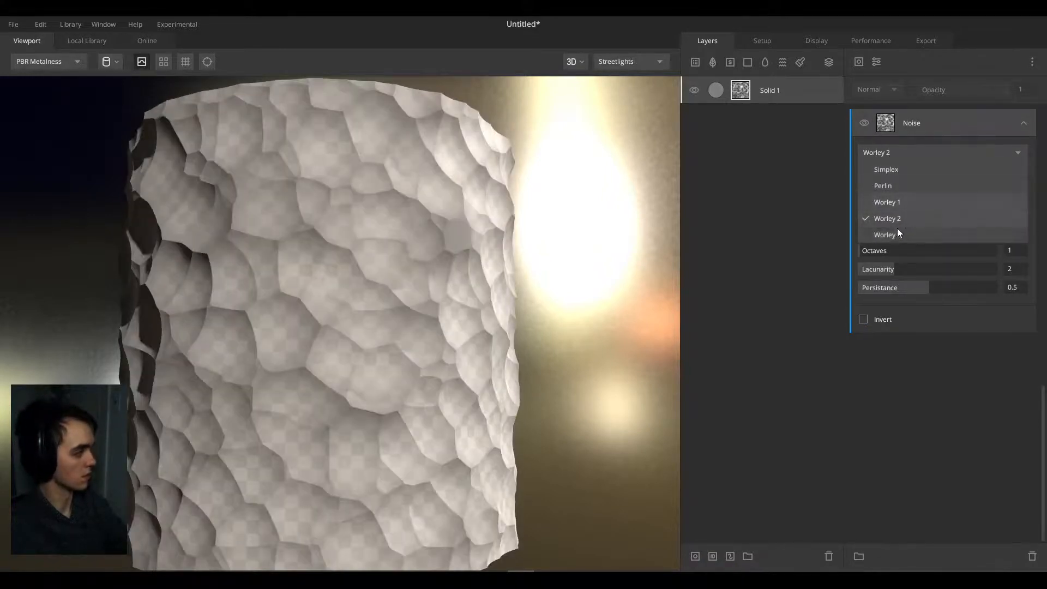
click(881, 204)
click(865, 320)
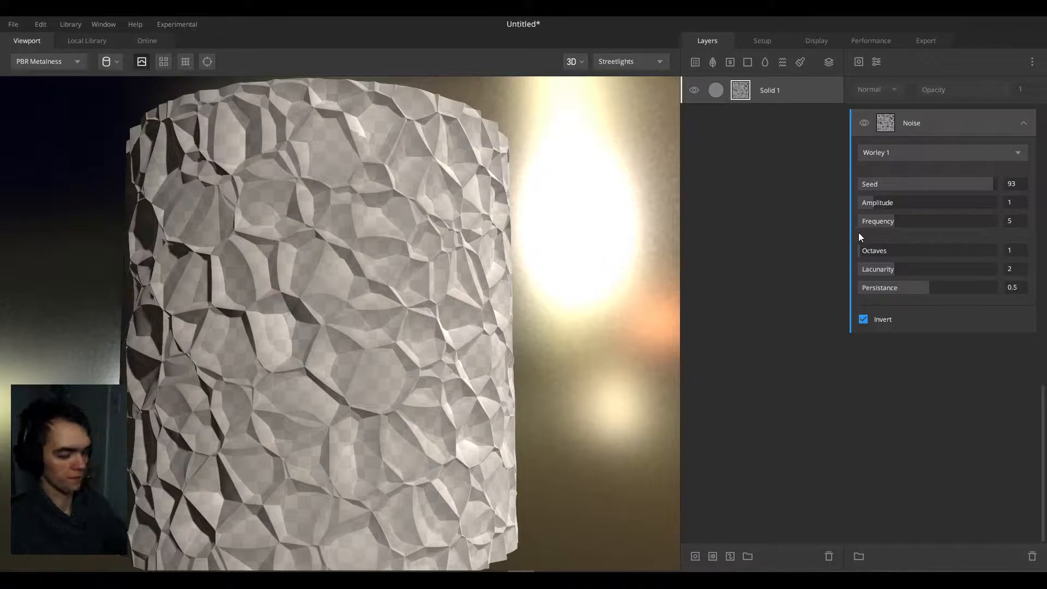
Step: Preview the layer mask and add a Clamp modifier above the Worley noise with its minimum set to 0.586
key(m)
scroll(353, 277, up, 3)
scroll(352, 277, down, 2)
alt+drag(353, 277, 385, 267)
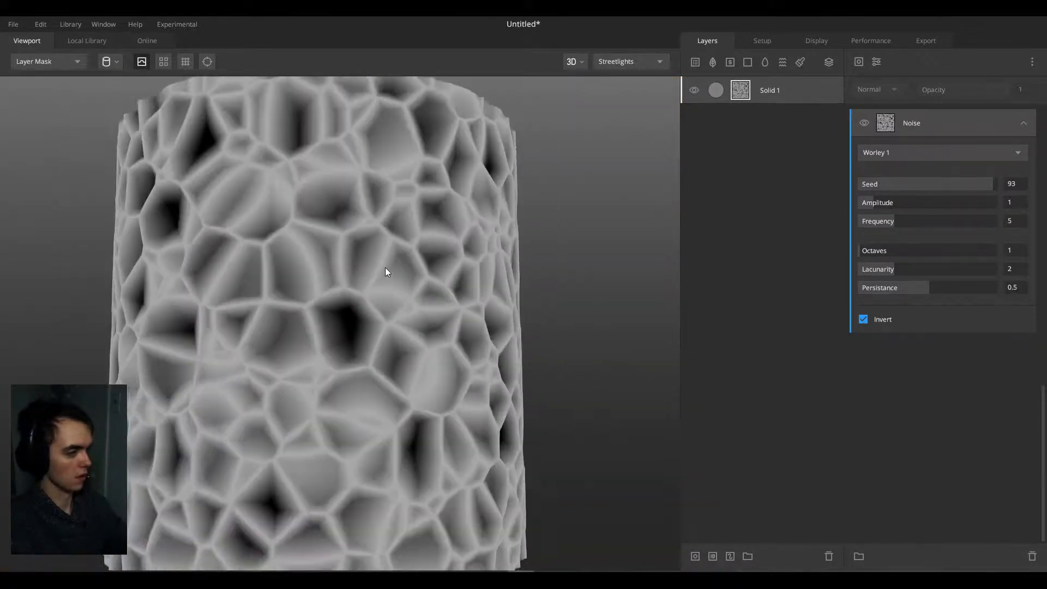
scroll(411, 268, down, 3)
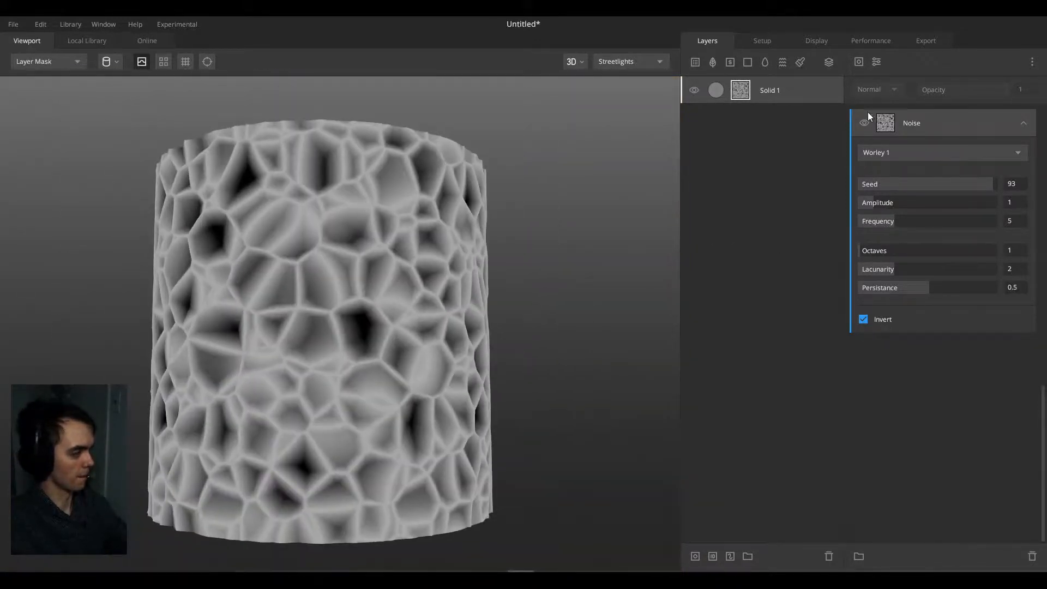
click(876, 61)
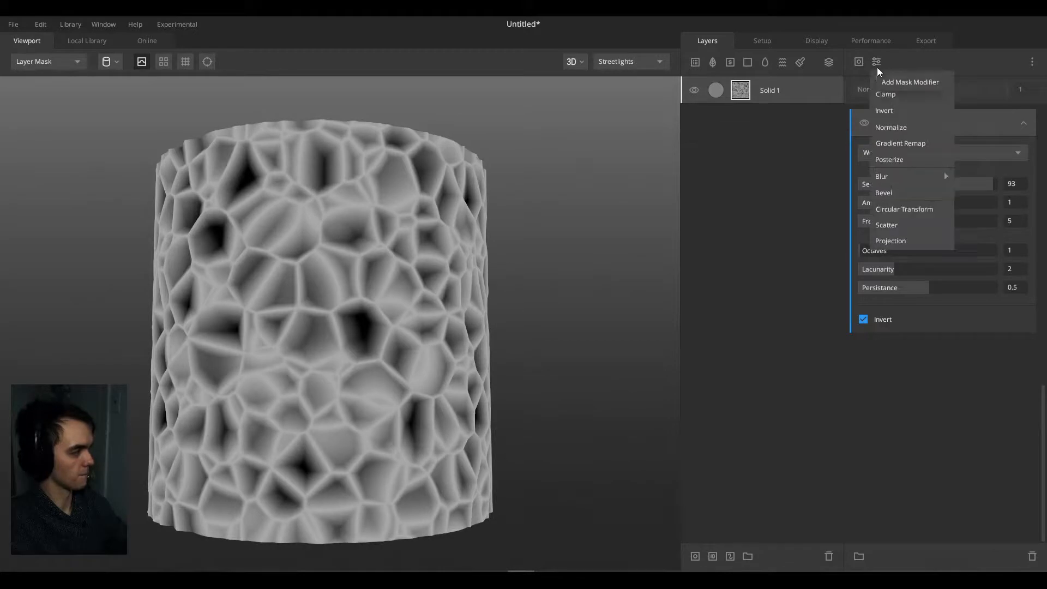
click(886, 101)
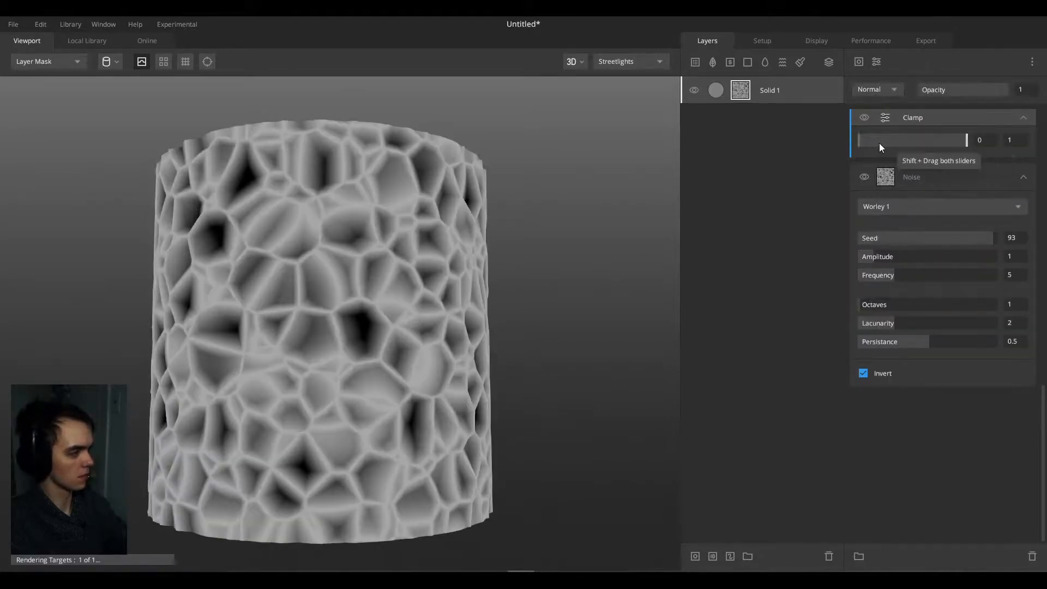
drag(888, 142, 922, 138)
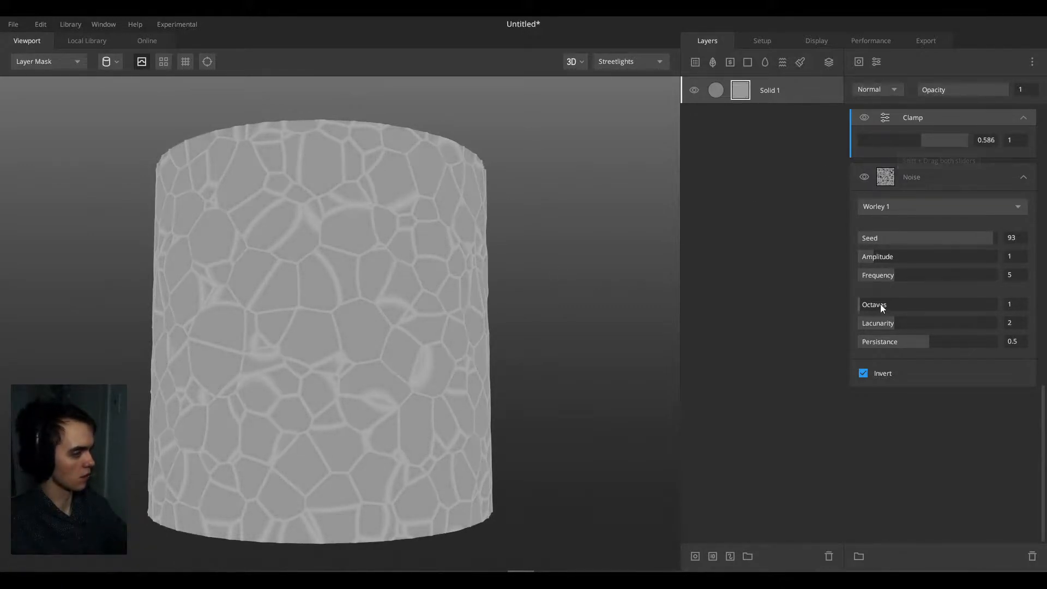
Step: Set the mask's Worley 1 noise to 6 octaves, lacunarity 2.164 and persistance 0.123
mouse_move(880, 304)
mouse_down()
mouse_move(897, 303)
mouse_move(855, 304)
mouse_move(872, 302)
mouse_up()
drag(919, 343, 904, 319)
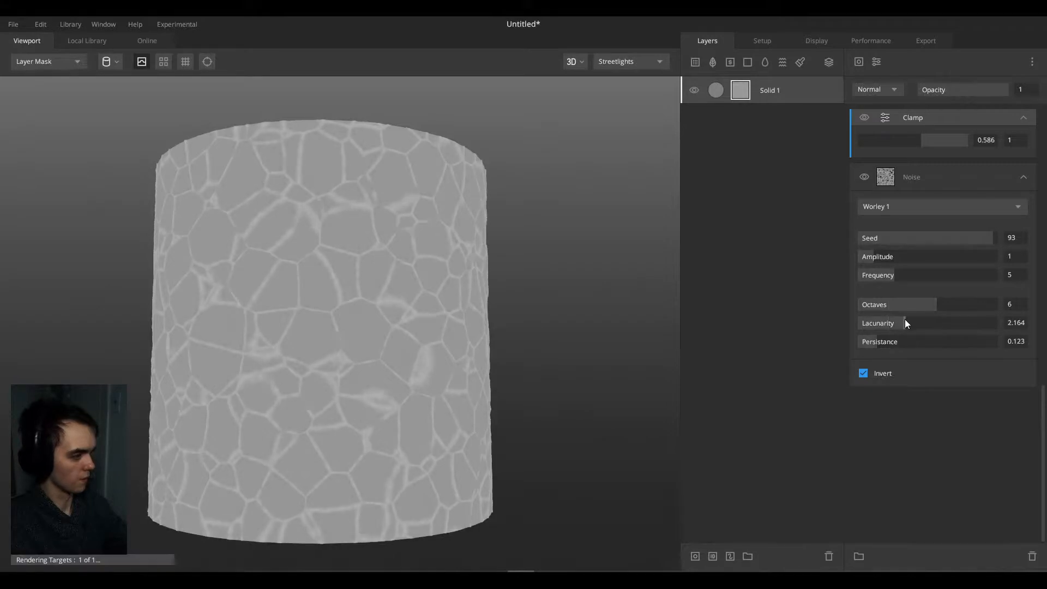
scroll(312, 251, up, 5)
scroll(332, 253, down, 10)
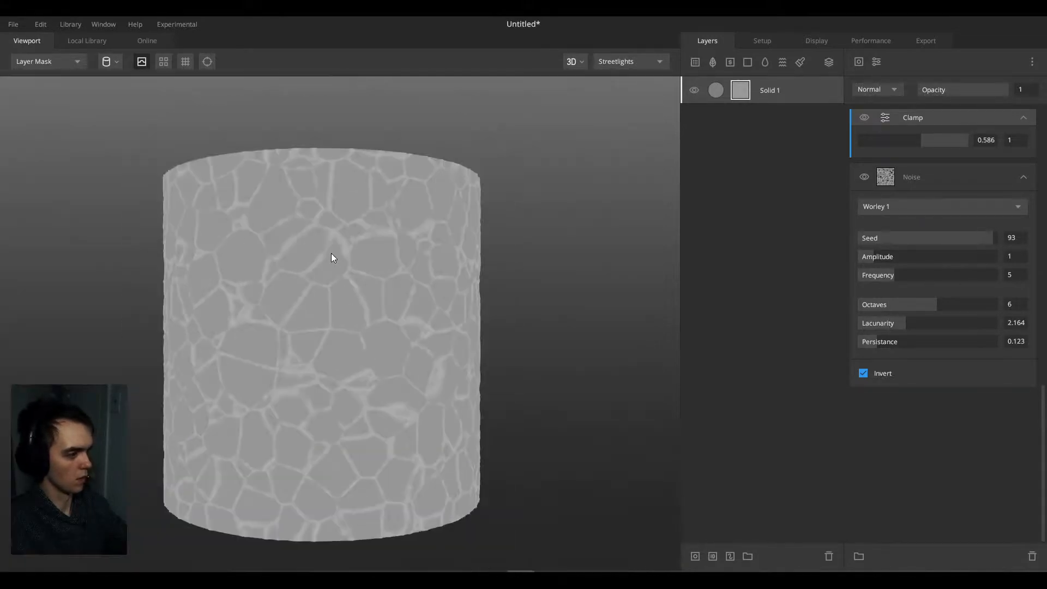
Step: Return the viewport to the PBR Metalness view and set Solid 1's blend mode to From Above
key(1)
scroll(306, 270, up, 5)
alt+drag(307, 271, 343, 271)
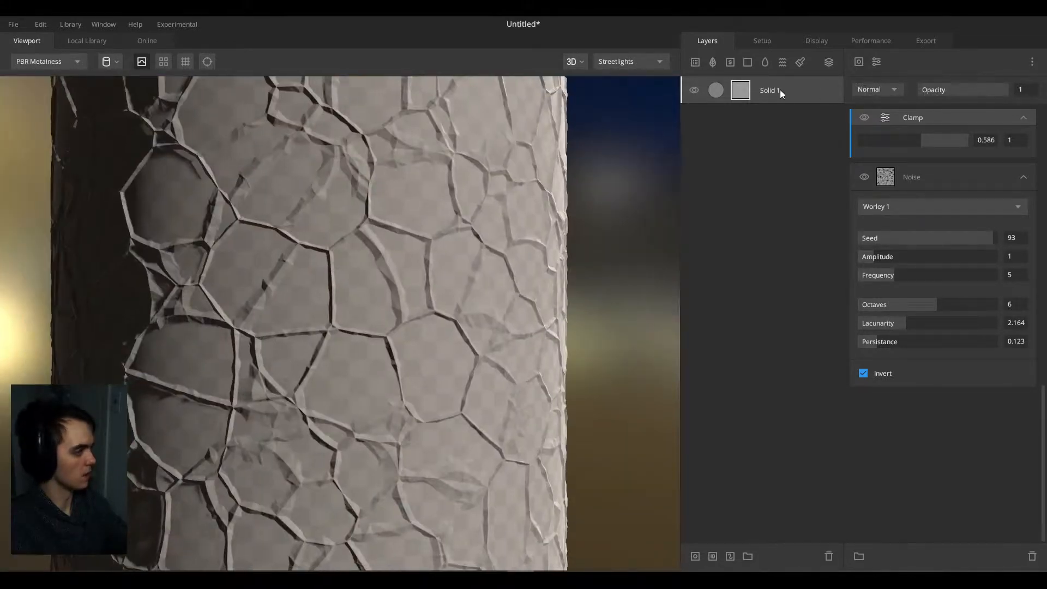
click(780, 91)
click(926, 111)
click(890, 127)
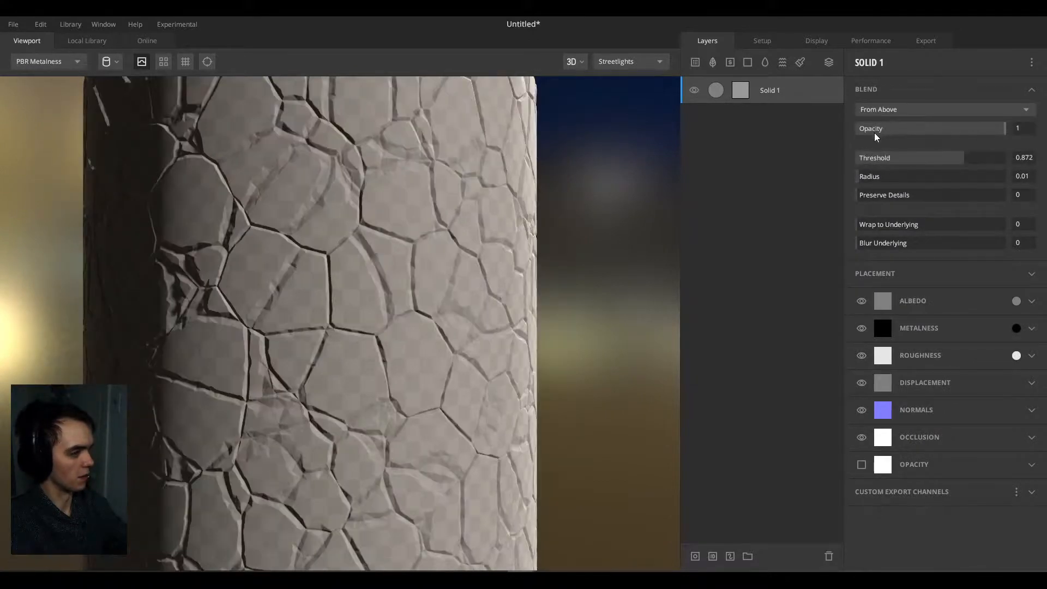
drag(343, 304, 342, 277)
scroll(297, 281, up, 3)
Step: Add a Perlin noise component on top of Solid 1's mask stack and blend it with Subtract
click(740, 91)
click(770, 91)
click(741, 90)
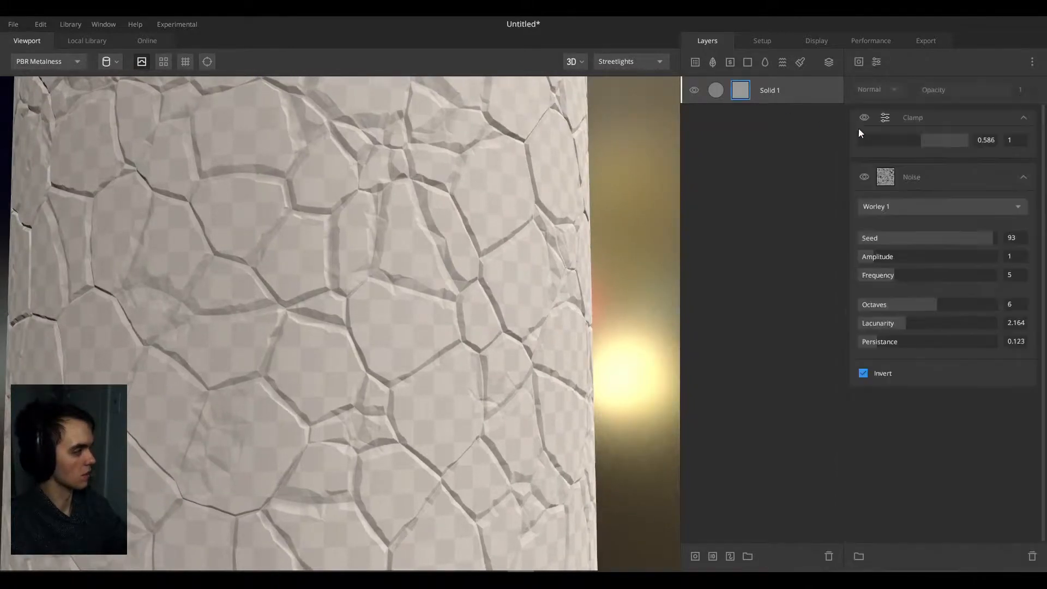
click(857, 62)
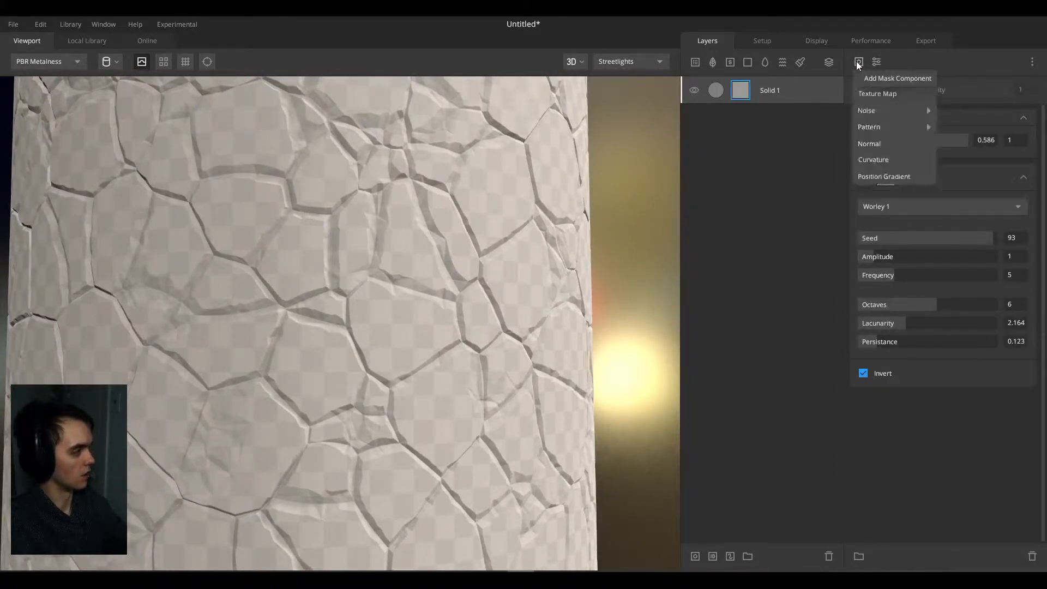
mouse_move(875, 112)
click(942, 126)
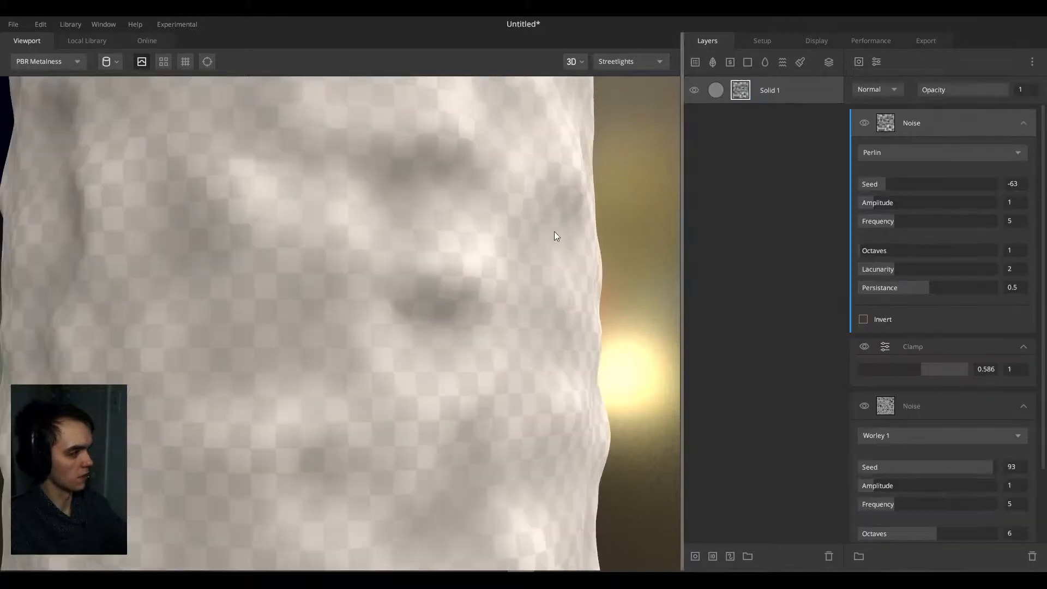
click(878, 89)
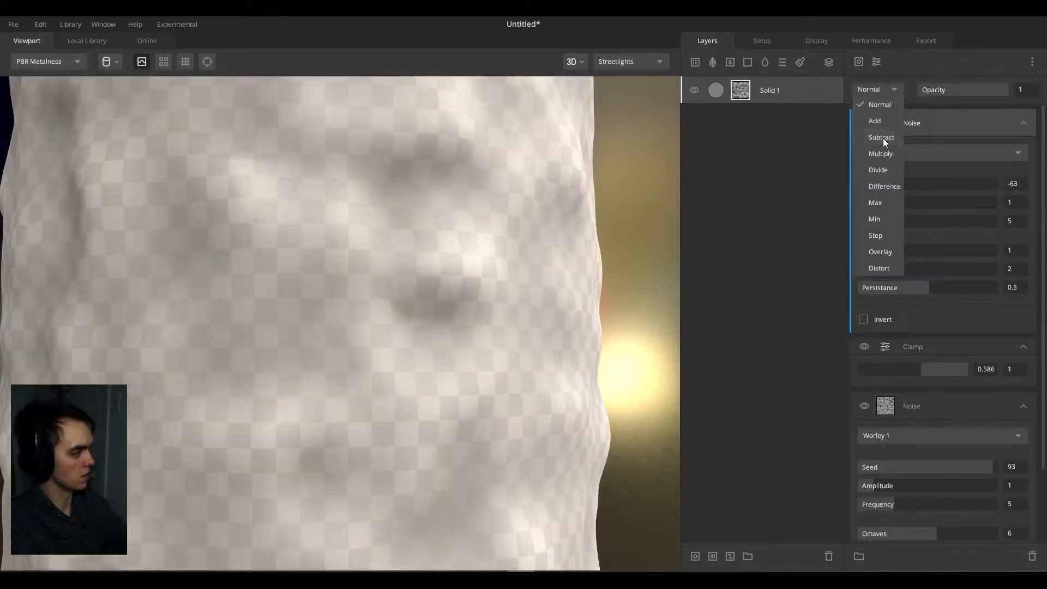
click(882, 138)
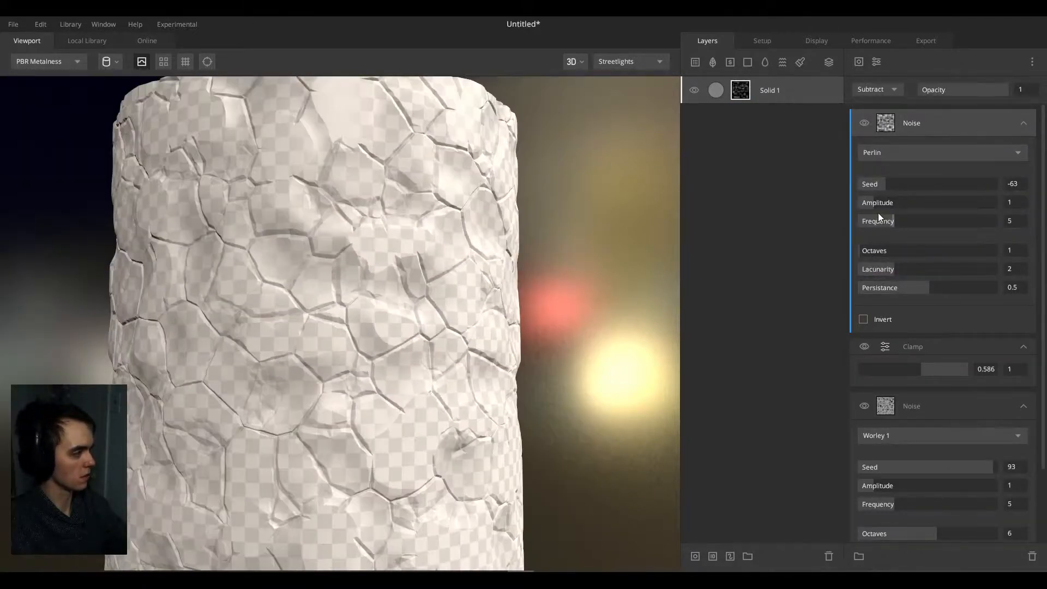
Step: Set the Perlin noise frequency to 2.688 and inspect the broken-up cracks around the cylinder
drag(887, 224, 878, 224)
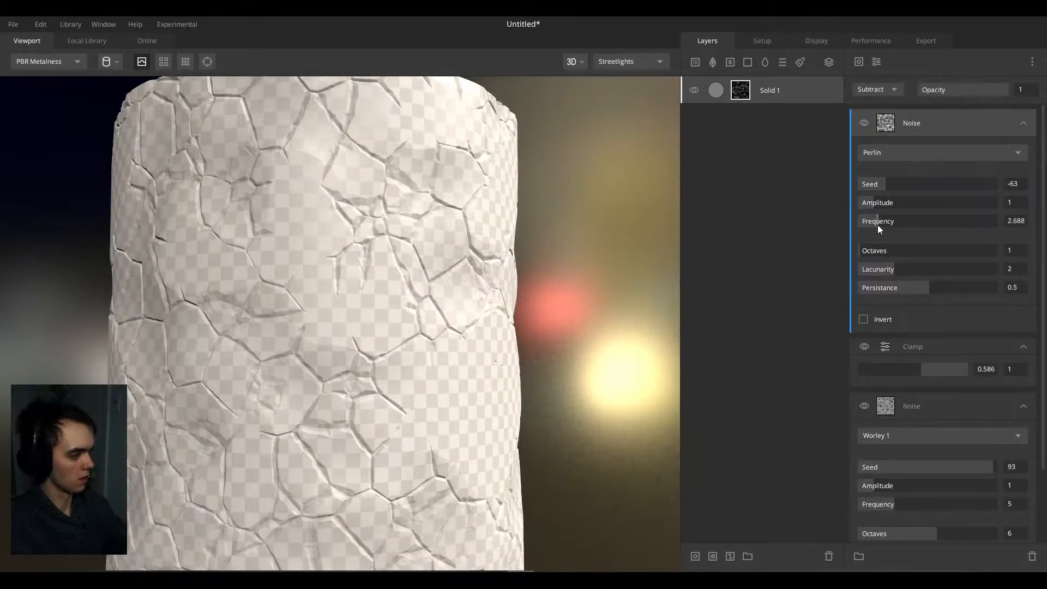
scroll(391, 344, down, 4)
mouse_move(360, 344)
mouse_down()
mouse_move(375, 326)
mouse_move(568, 352)
mouse_move(368, 349)
mouse_up()
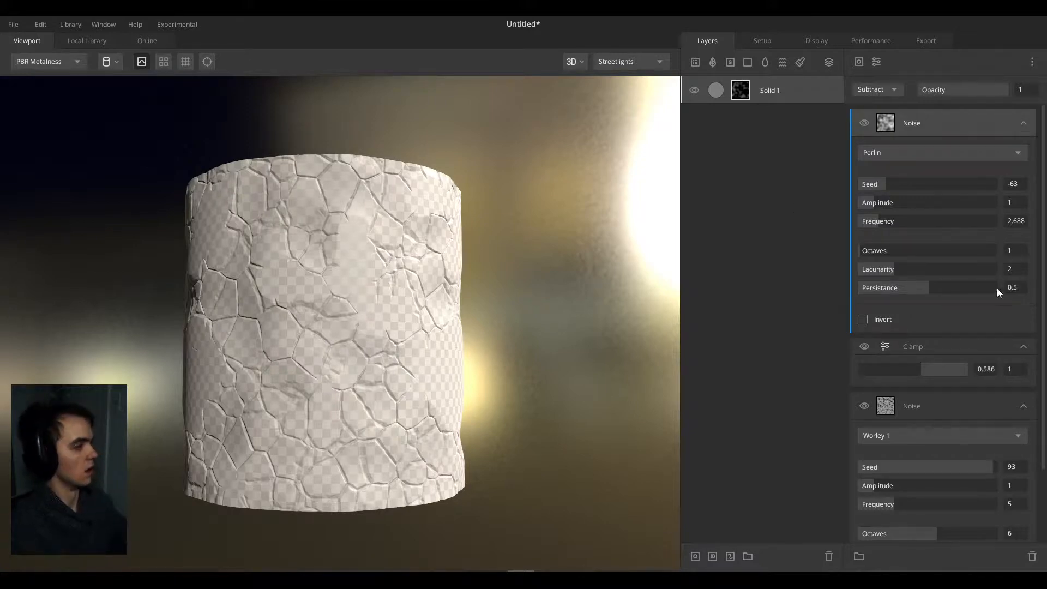
scroll(299, 331, up, 3)
drag(297, 326, 480, 317)
Step: Change the mask's Worley 1 noise to Worley 3 and delete the Perlin noise and the Clamp modifier
click(906, 430)
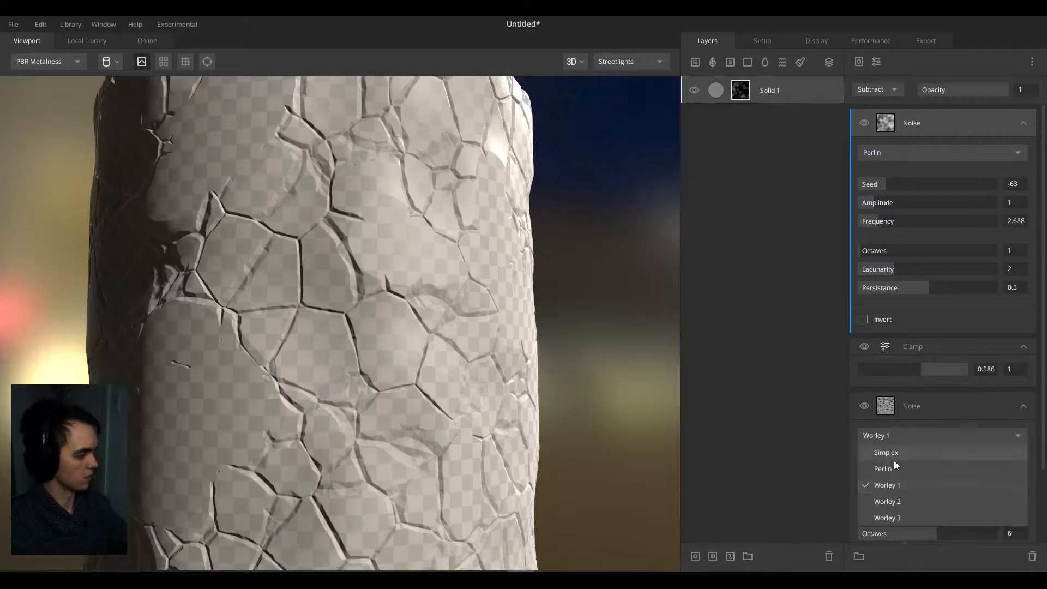
click(908, 516)
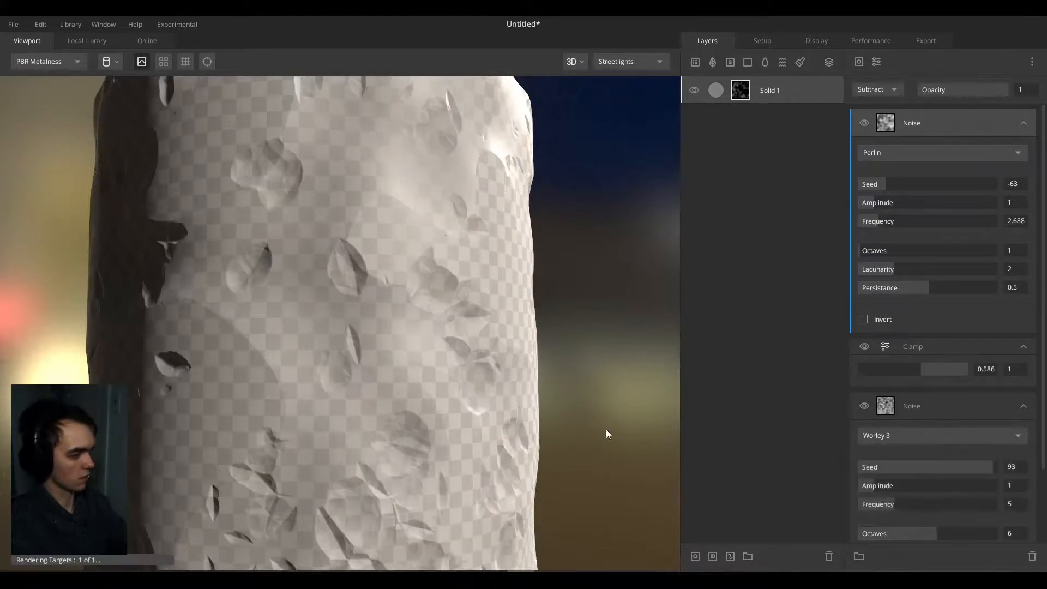
key(Delete)
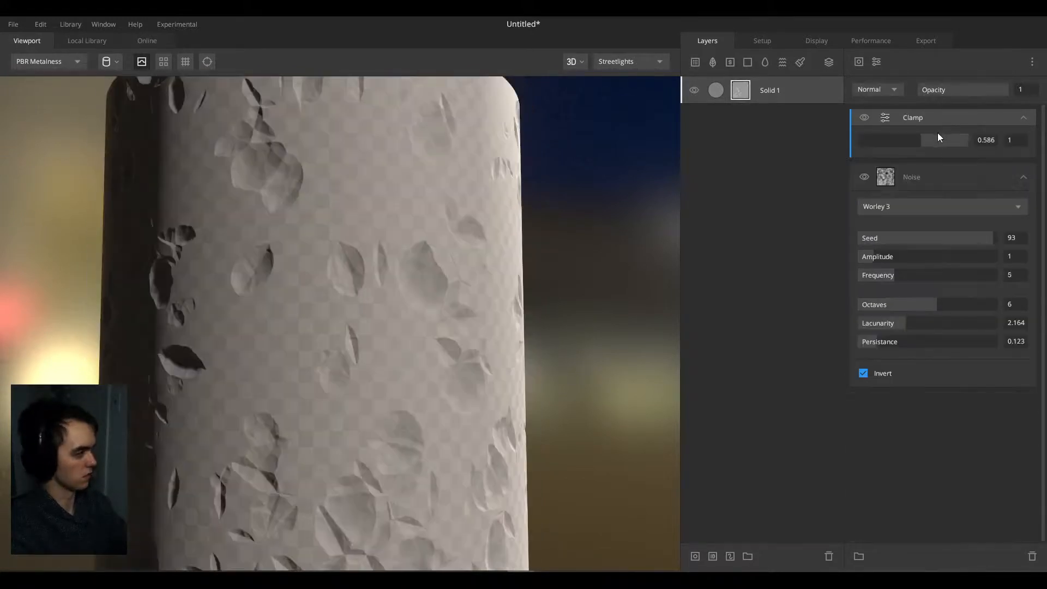
key(Delete)
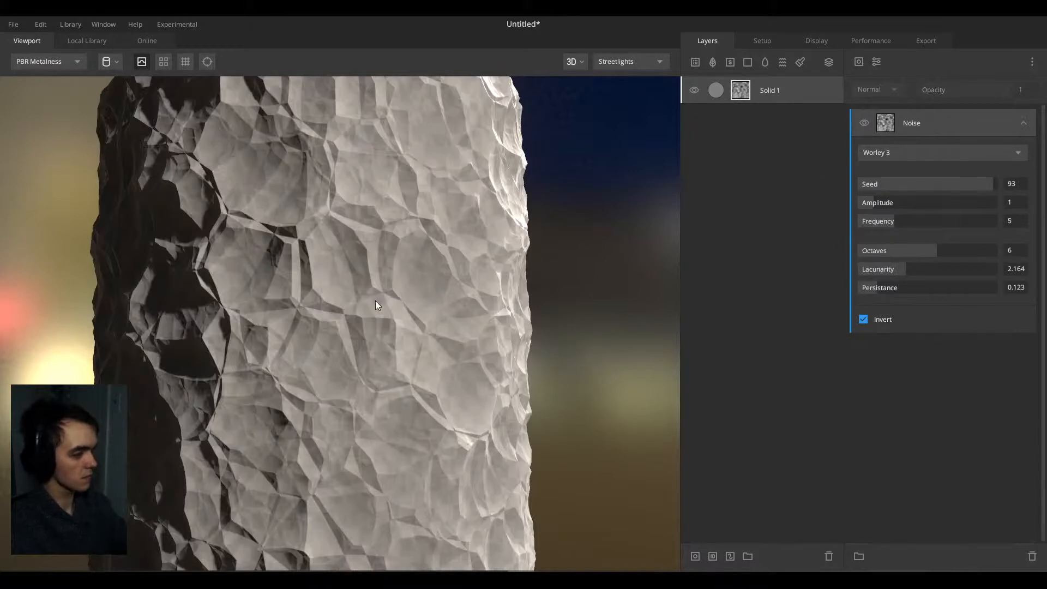
drag(375, 304, 313, 307)
scroll(378, 307, down, 4)
drag(378, 306, 322, 305)
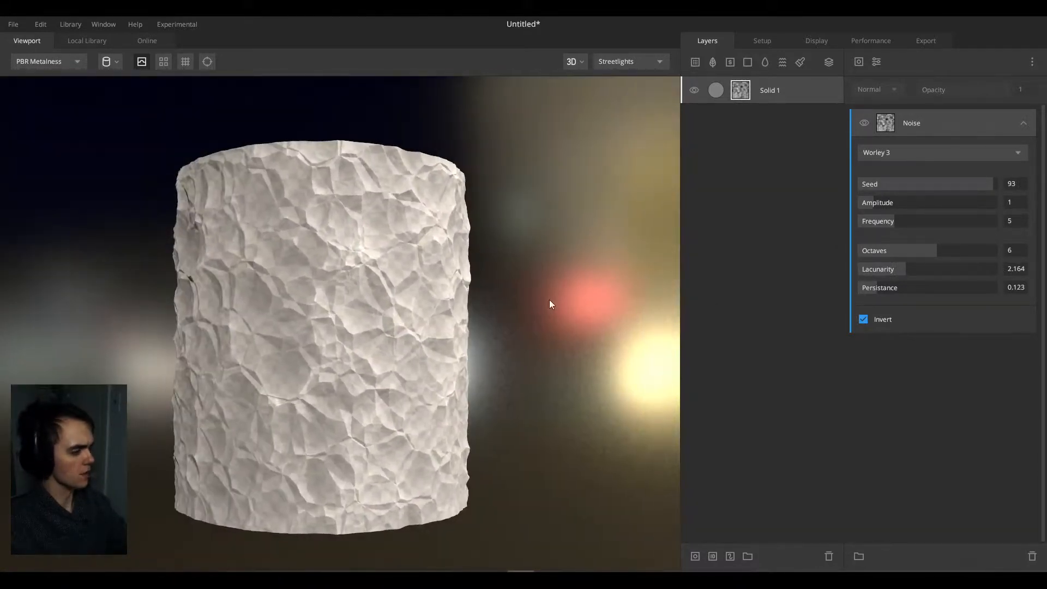
Step: Turn off Invert on the Worley 3 noise and set octaves to 1, lacunarity to 1.5 and persistance to 0
click(866, 319)
scroll(324, 307, up, 4)
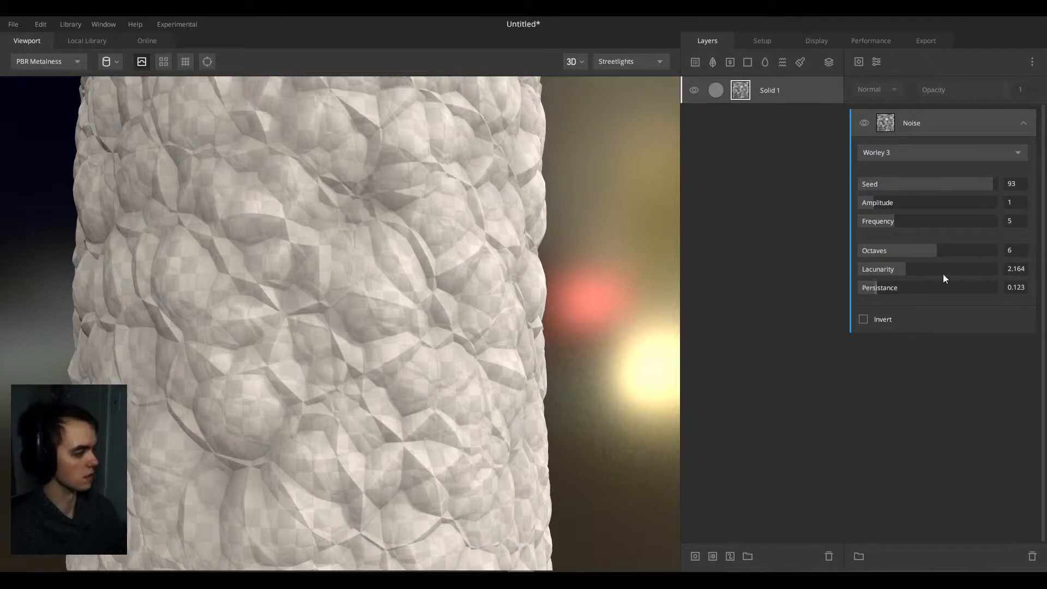
drag(891, 250, 827, 296)
scroll(496, 274, down, 5)
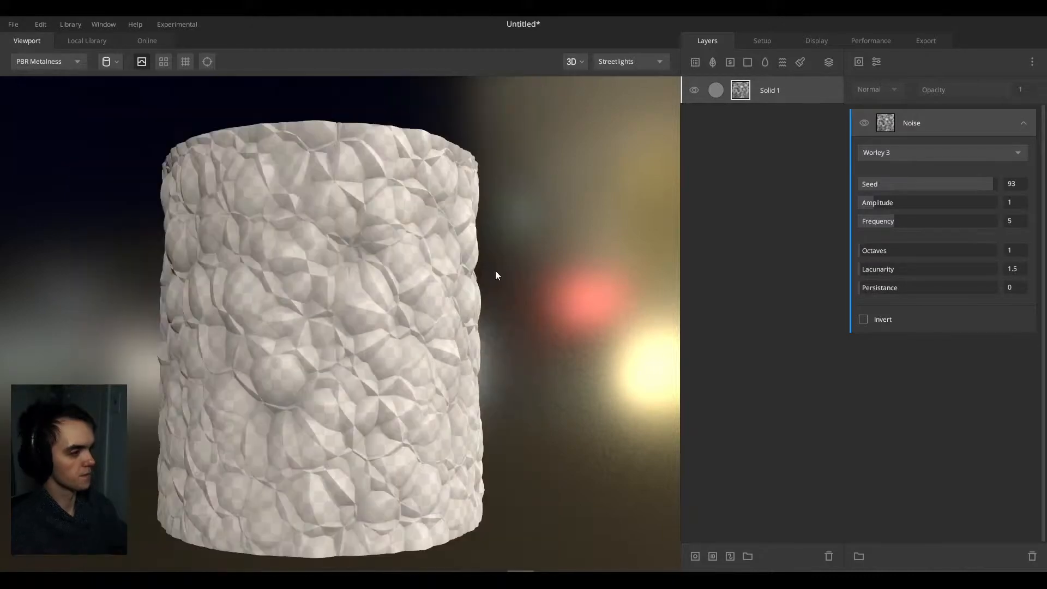
scroll(410, 286, up, 5)
drag(275, 281, 137, 110)
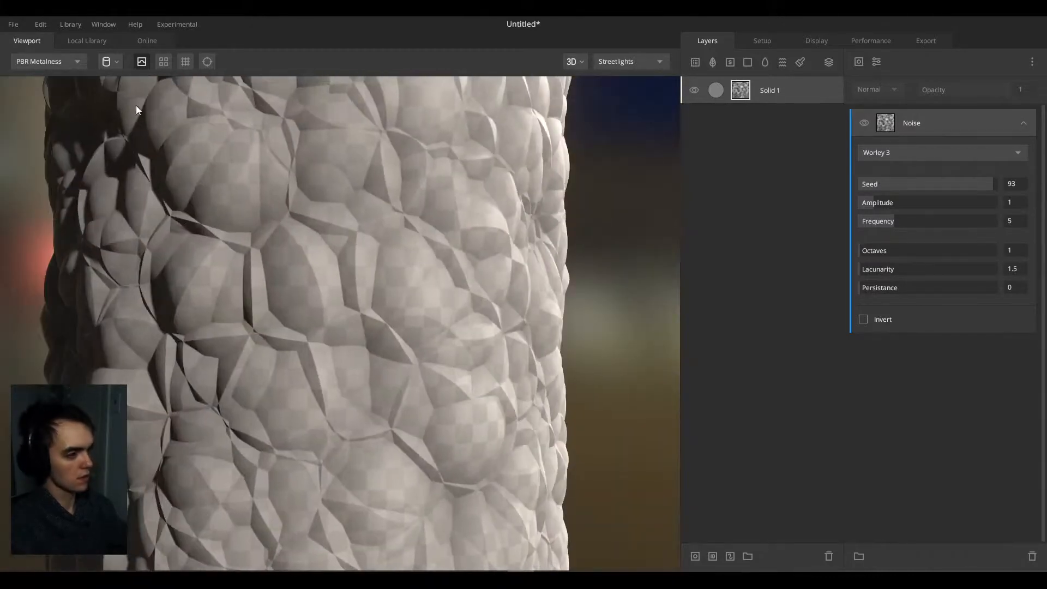
Step: Switch the preview model from the cylinder to the plane and examine the rounded displacement from several angles
click(107, 61)
click(96, 137)
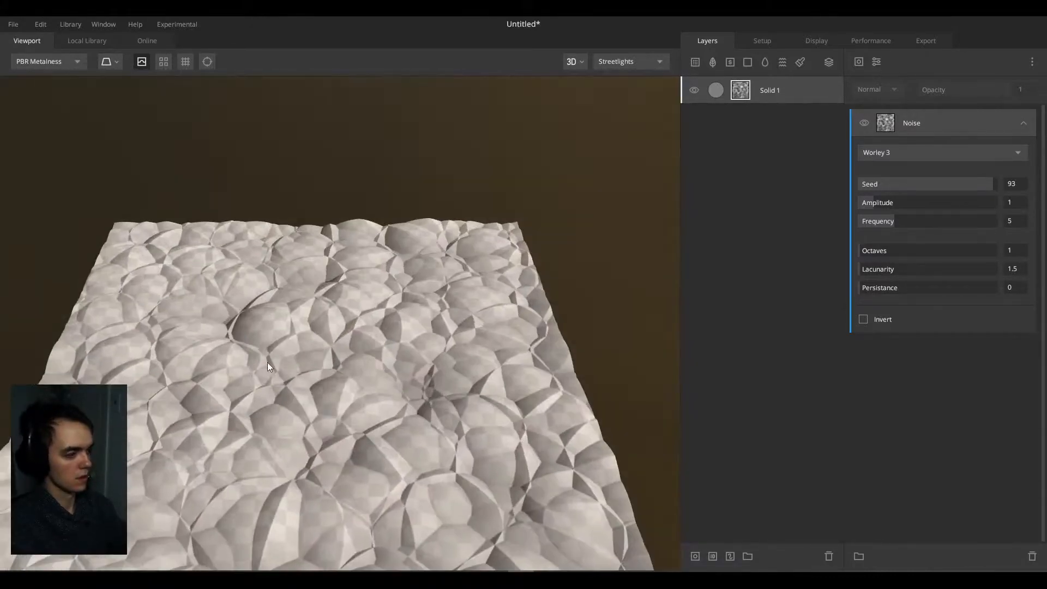
drag(267, 362, 370, 379)
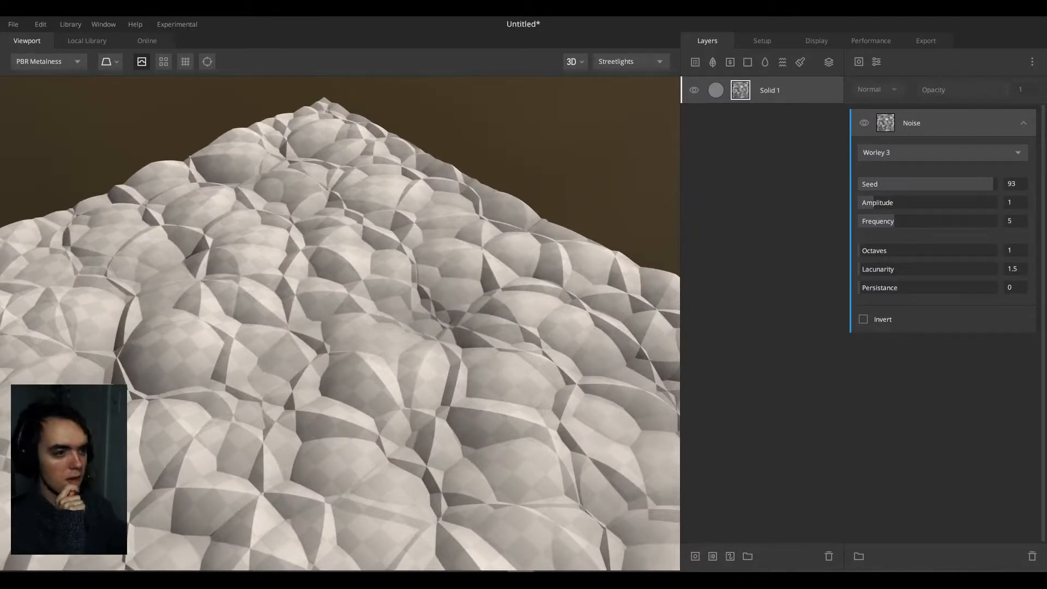
drag(335, 385, 368, 315)
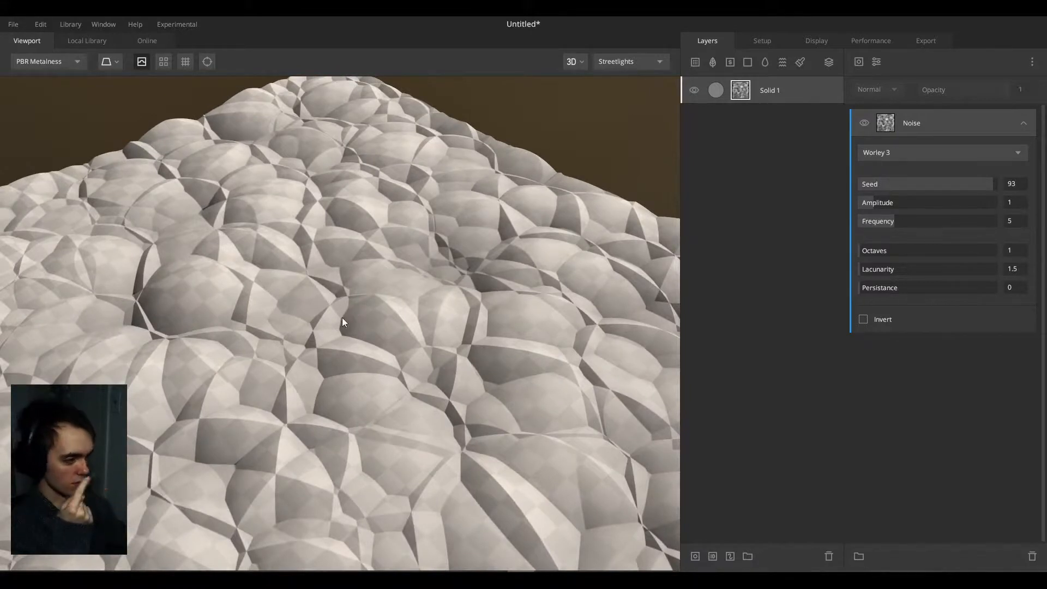
scroll(371, 325, down, 5)
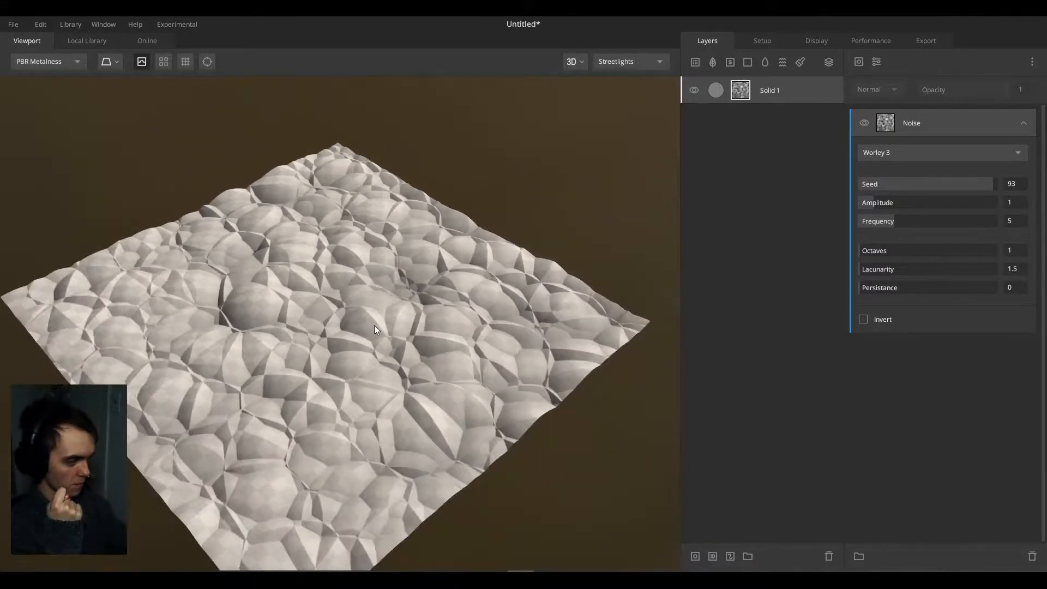
scroll(374, 326, up, 3)
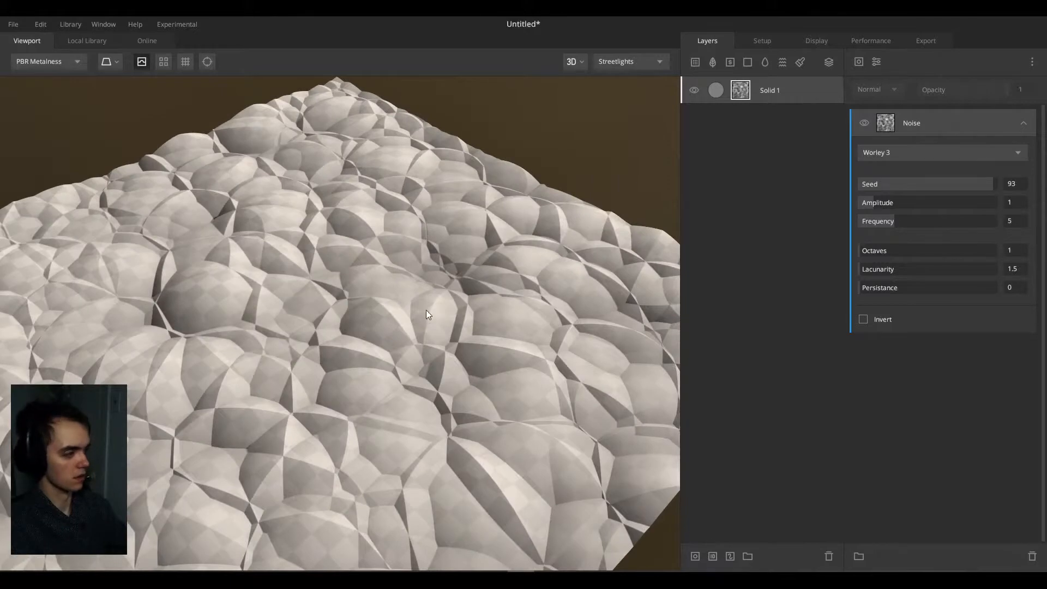
drag(427, 315, 247, 325)
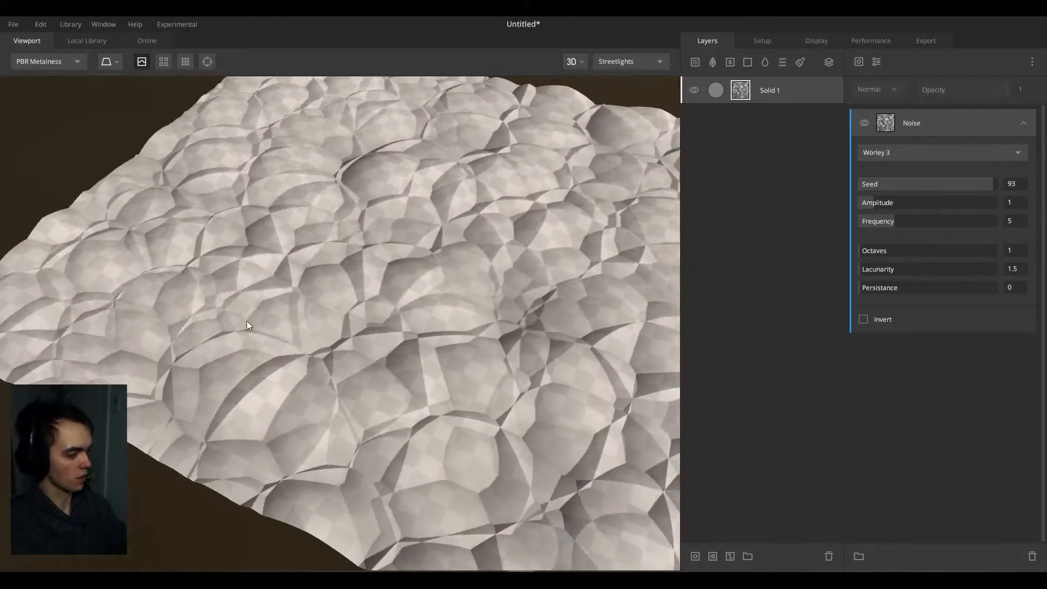
Step: Enable Invert on the Worley 3 noise and set its frequency to 2.451
click(860, 319)
drag(428, 277, 447, 303)
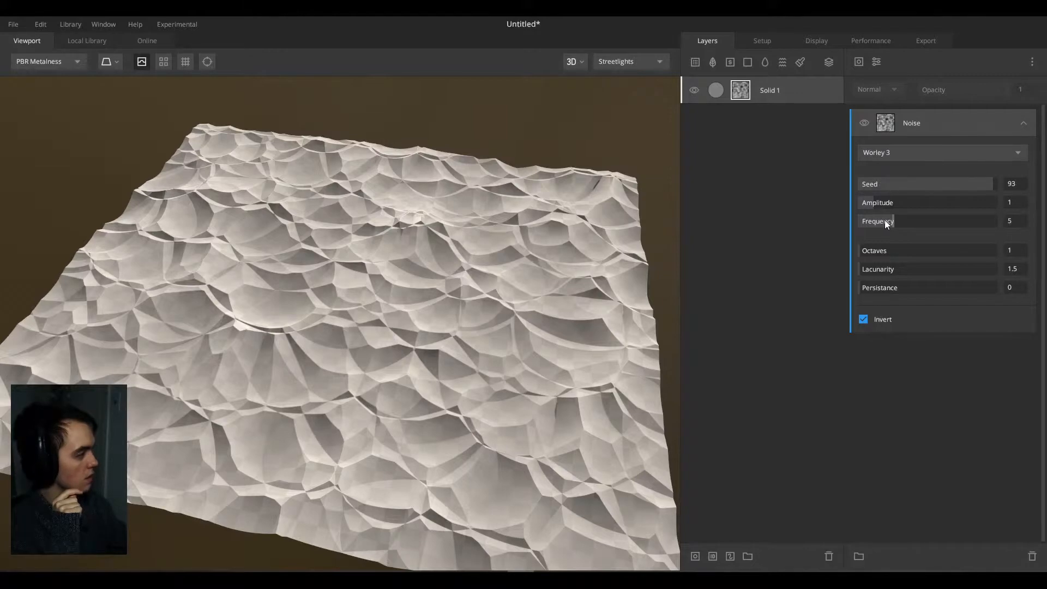
drag(884, 221, 875, 221)
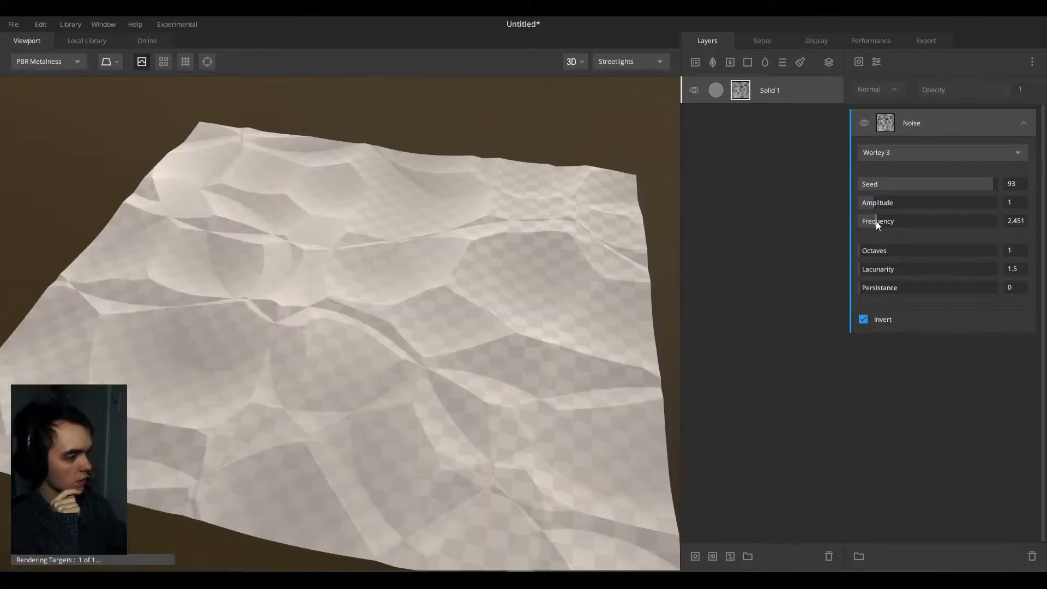
drag(464, 272, 564, 280)
Step: Add a Projection modifier above the Worley 3 noise and set its tiling to Tile Y
click(877, 61)
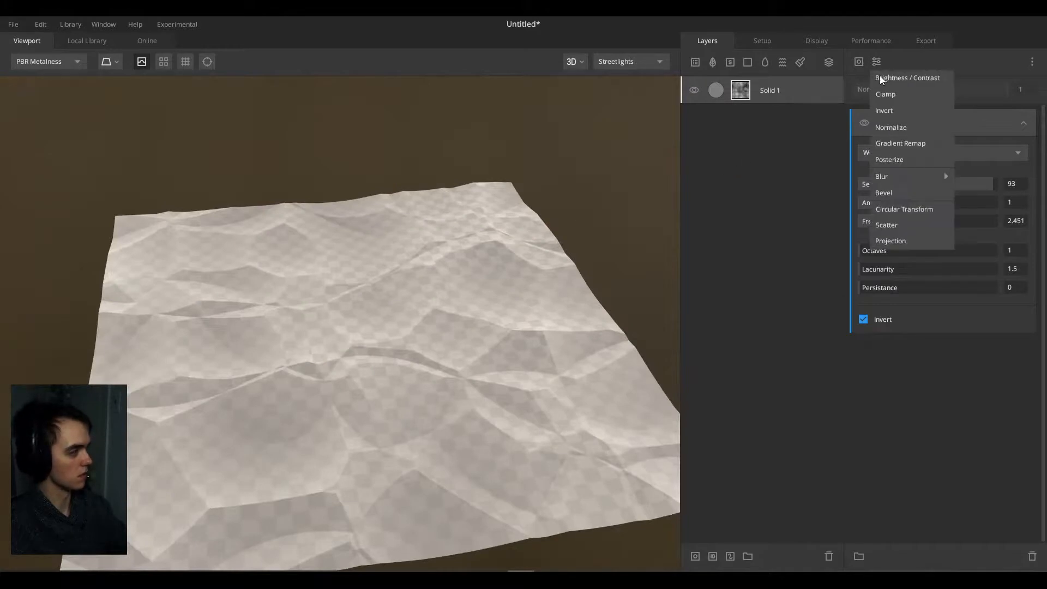
click(891, 240)
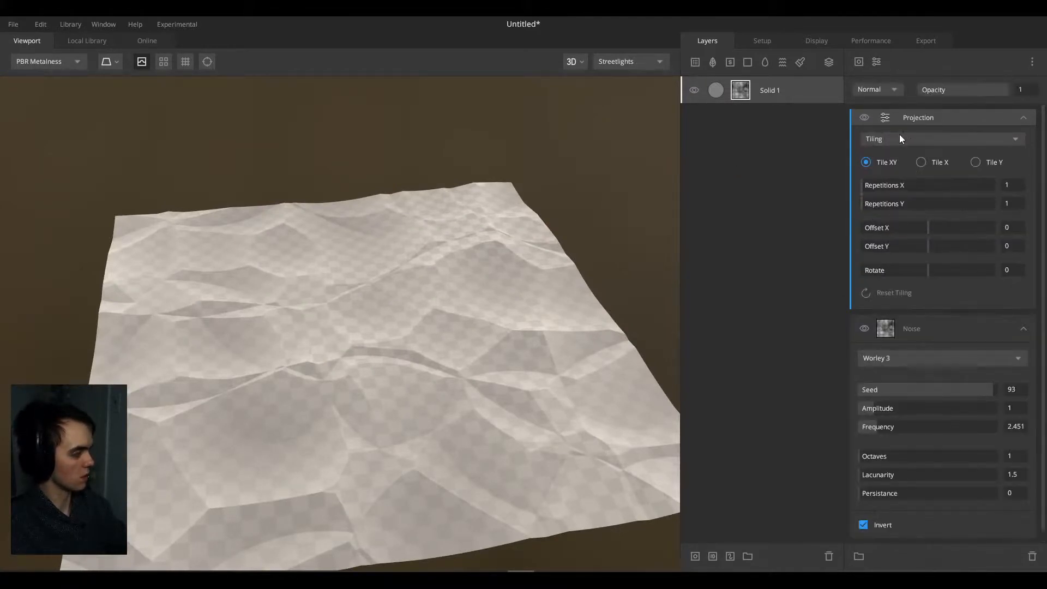
click(975, 162)
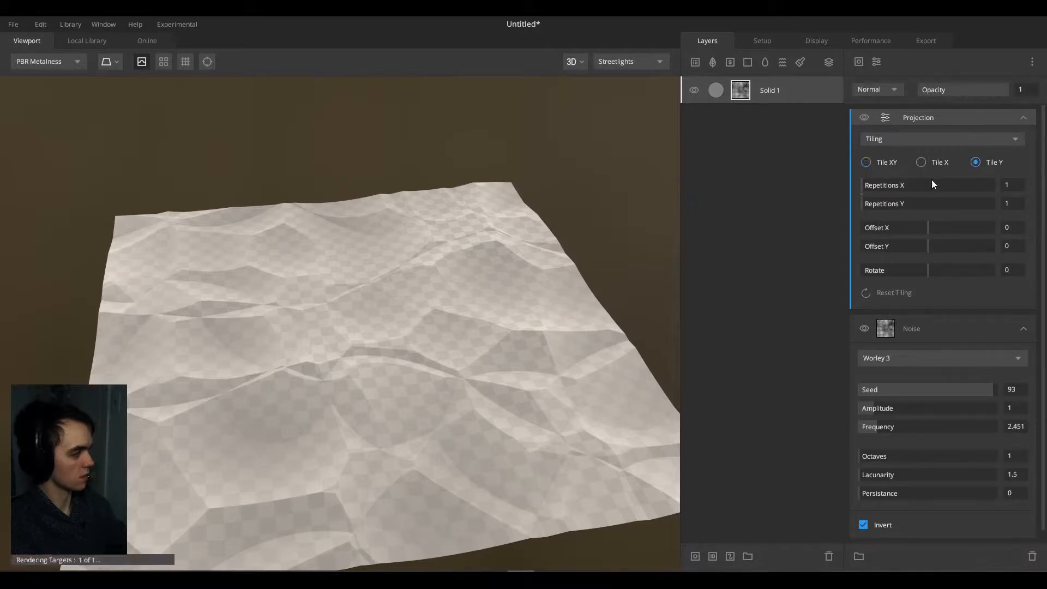
Step: Set the Projection modifier's Repetitions Y to 2 and add a Bevel modifier above it with a width of 0.474
mouse_move(863, 192)
mouse_down()
mouse_move(874, 192)
mouse_move(846, 194)
mouse_move(876, 185)
mouse_move(831, 188)
mouse_move(859, 203)
mouse_move(849, 203)
mouse_move(886, 201)
mouse_move(871, 206)
mouse_up()
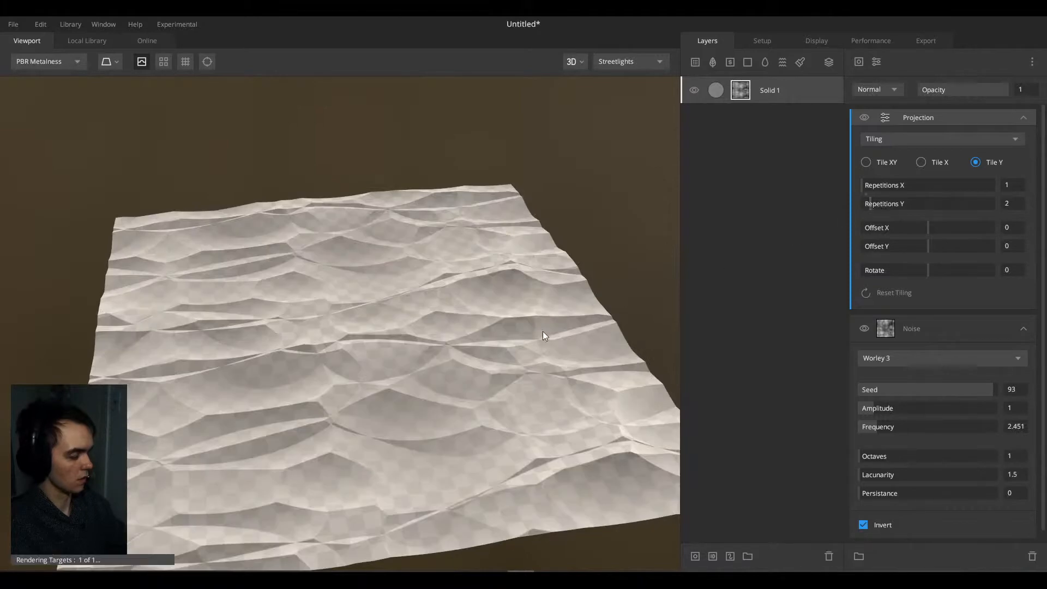
drag(542, 331, 613, 236)
click(876, 62)
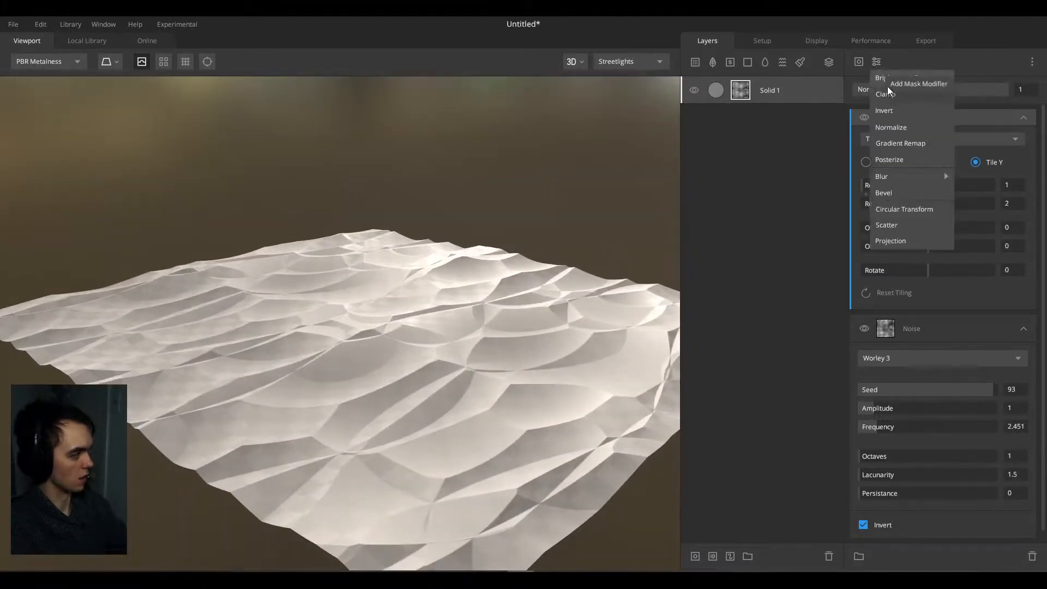
click(897, 188)
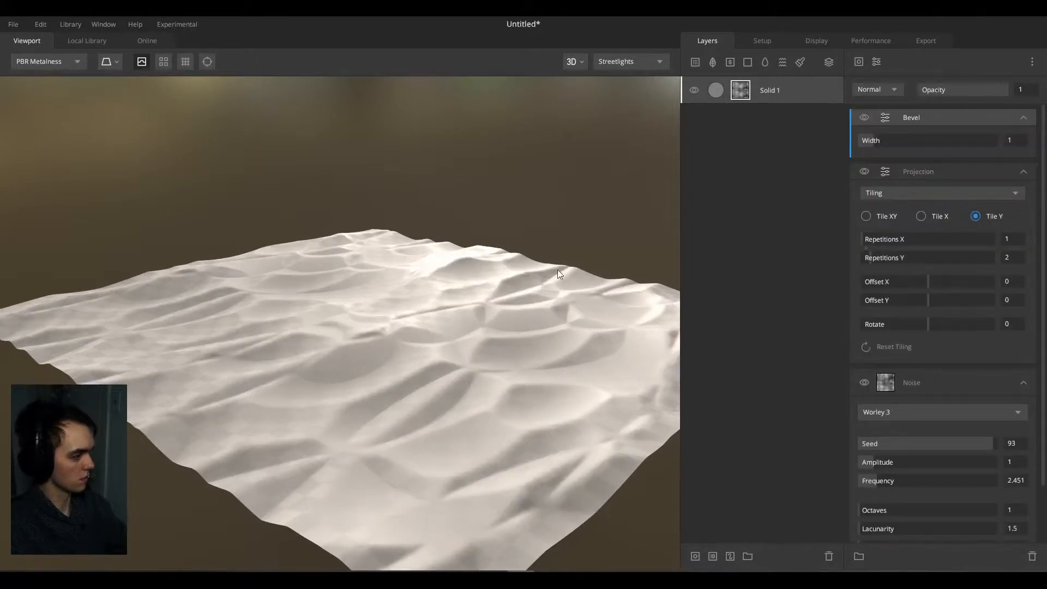
drag(558, 270, 467, 283)
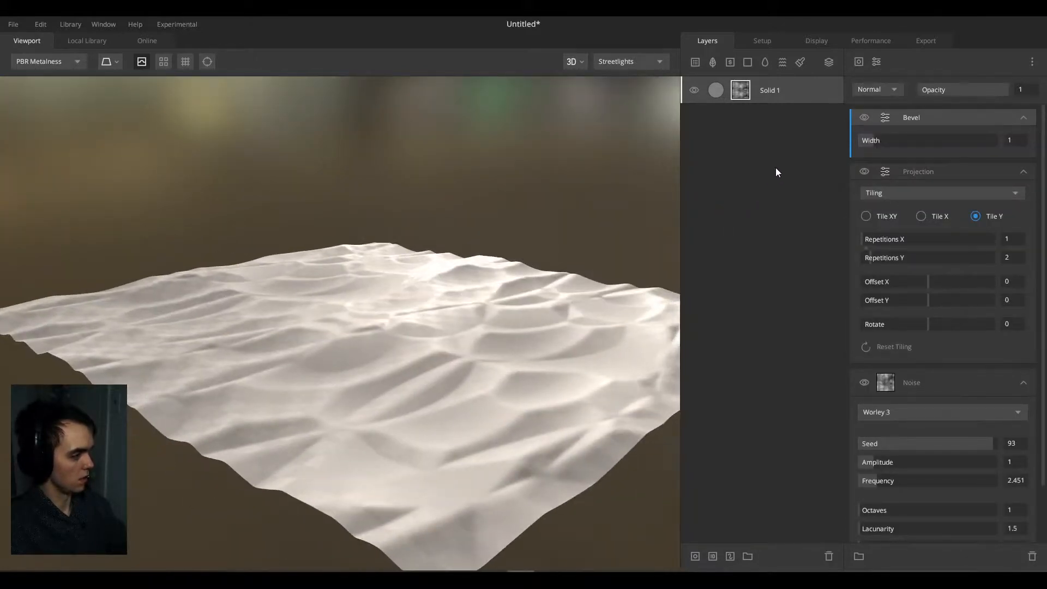
drag(869, 138, 866, 141)
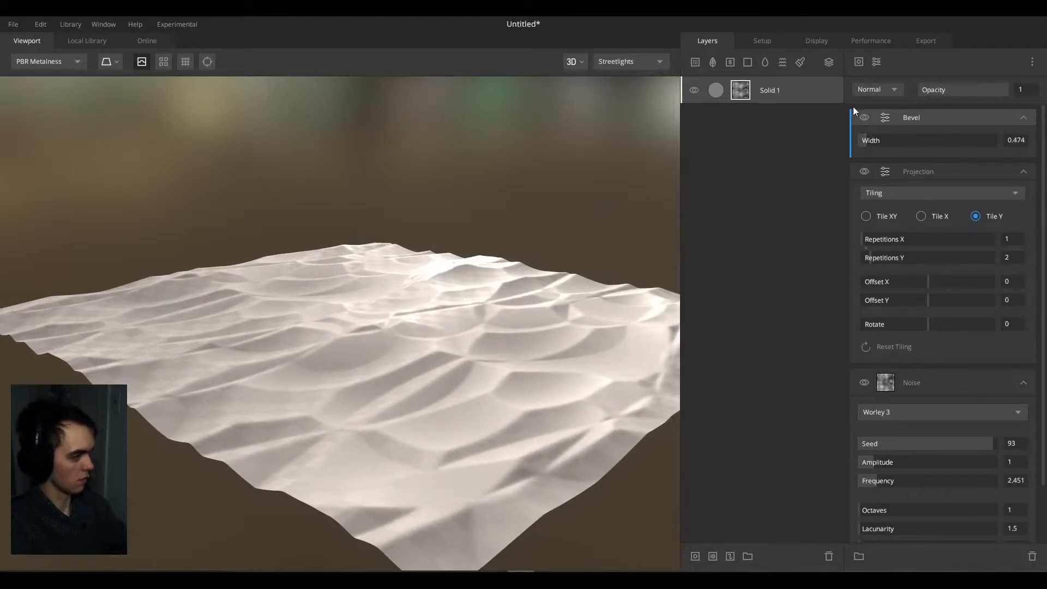
Step: Add a Directional Blur modifier above the Bevel and set its strength to 0.688
click(878, 62)
mouse_move(903, 175)
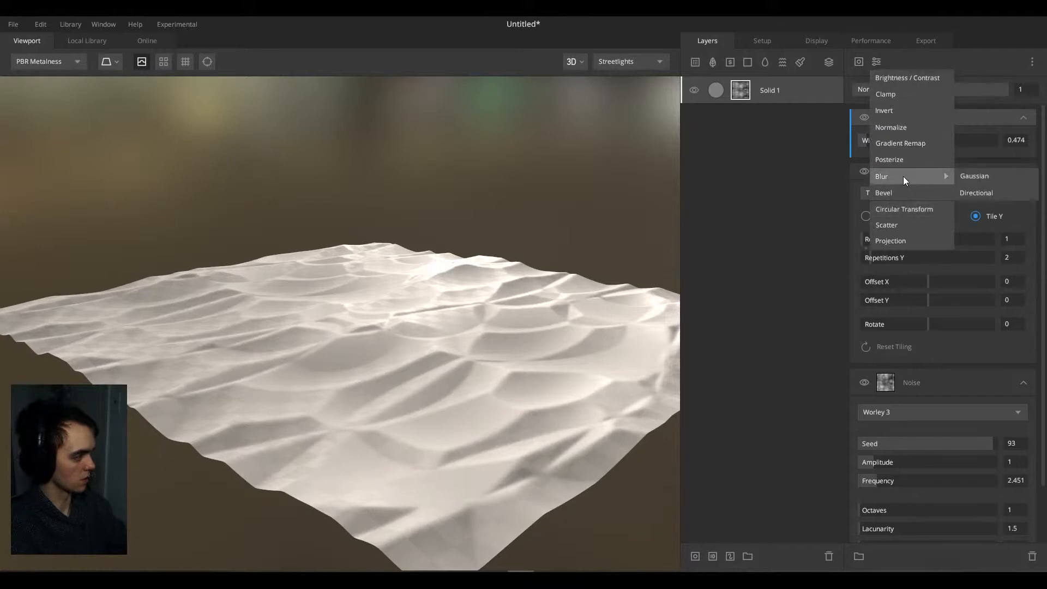
click(966, 194)
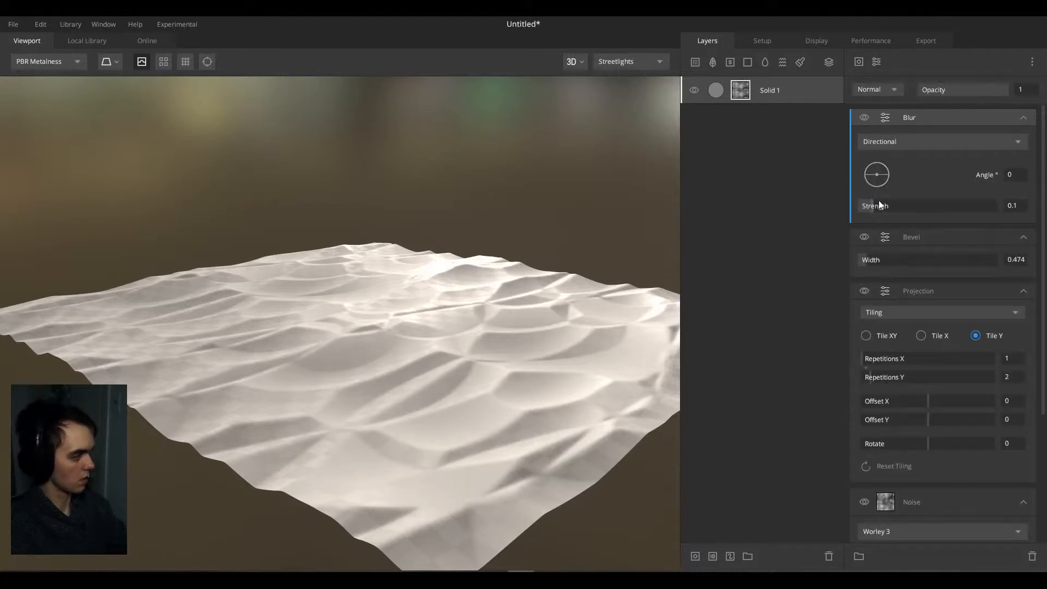
drag(880, 202, 954, 199)
drag(418, 304, 507, 294)
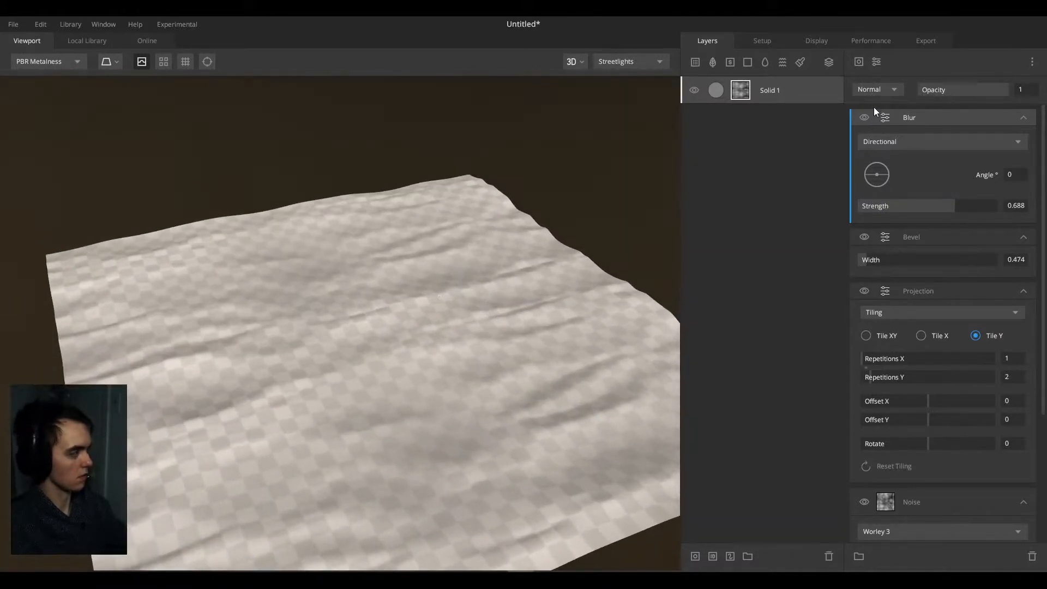
Step: Add a Perlin noise on top of the Solid 1 mask stack and set its blend mode to Distort
click(860, 61)
mouse_move(877, 111)
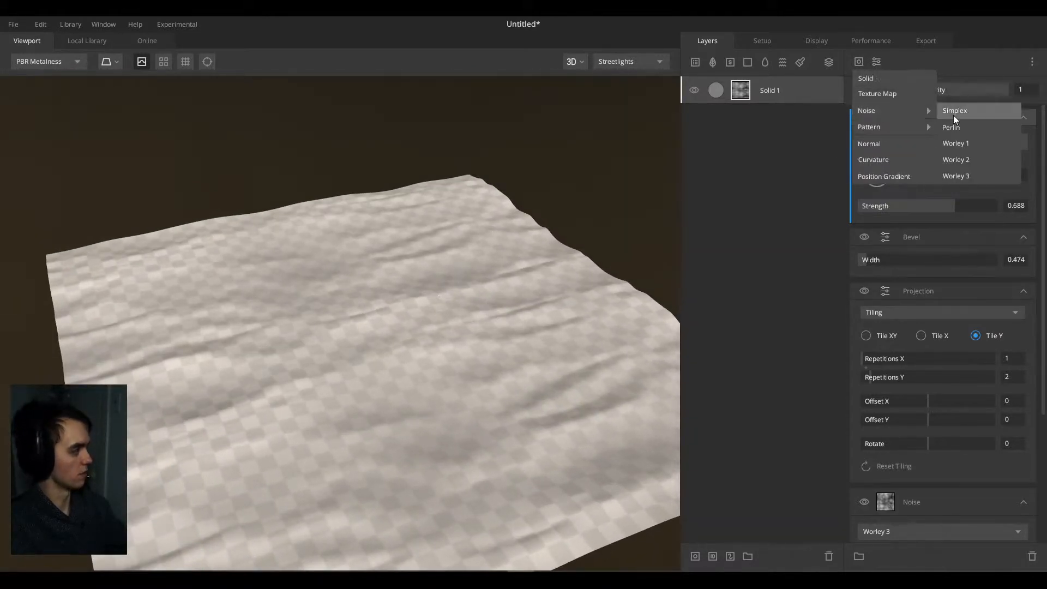
click(953, 118)
click(890, 90)
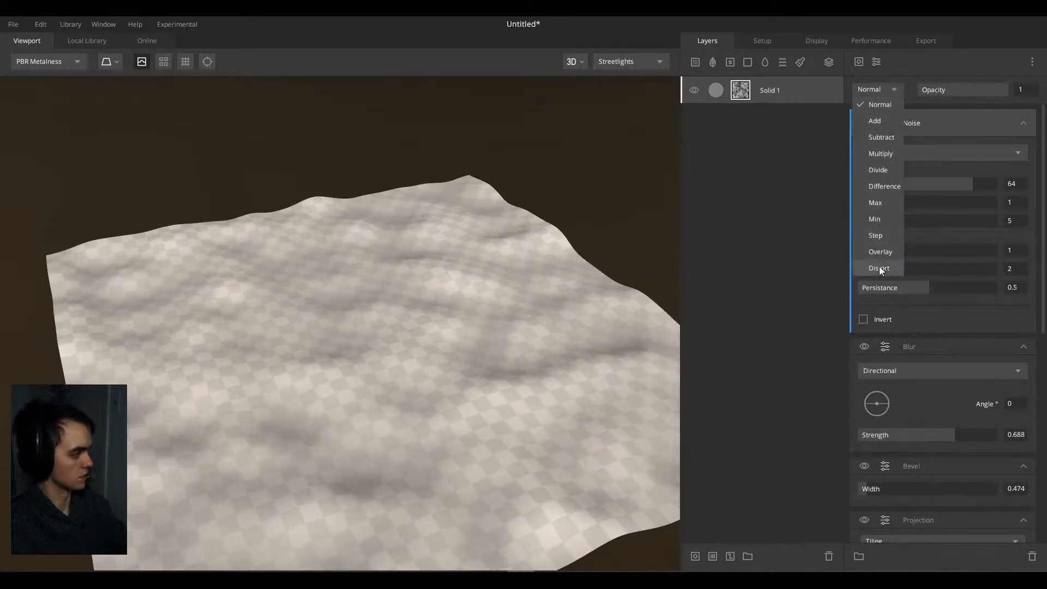
click(879, 268)
drag(528, 290, 689, 264)
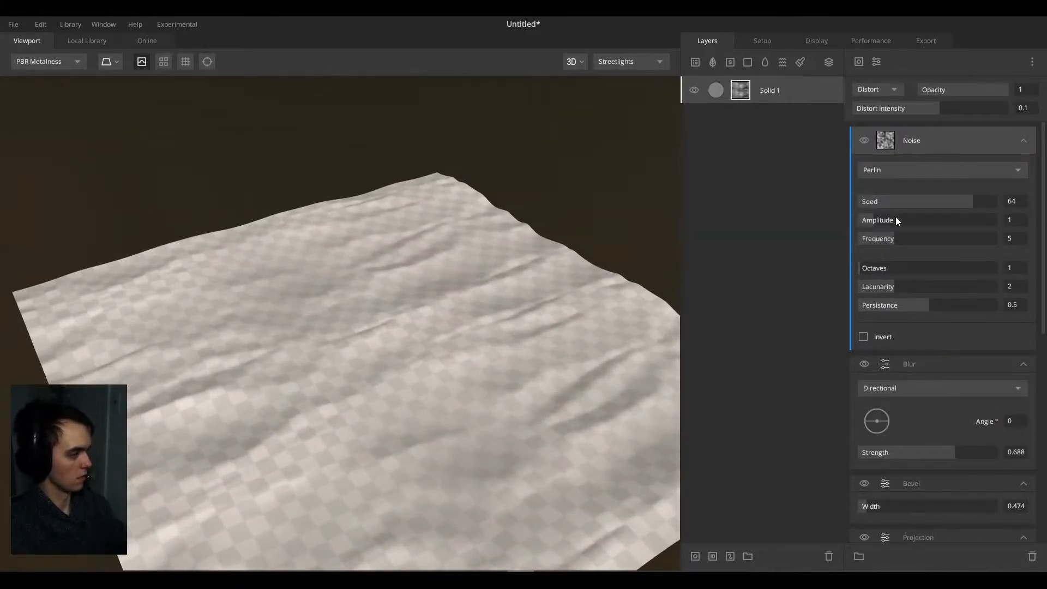
Step: Set the distorting Perlin noise's frequency to 1.423 and examine the warped ridges on the plane
drag(885, 237, 869, 241)
scroll(516, 273, down, 3)
drag(516, 273, 339, 305)
middle_drag(339, 305, 326, 345)
scroll(326, 346, up, 4)
drag(326, 345, 130, 117)
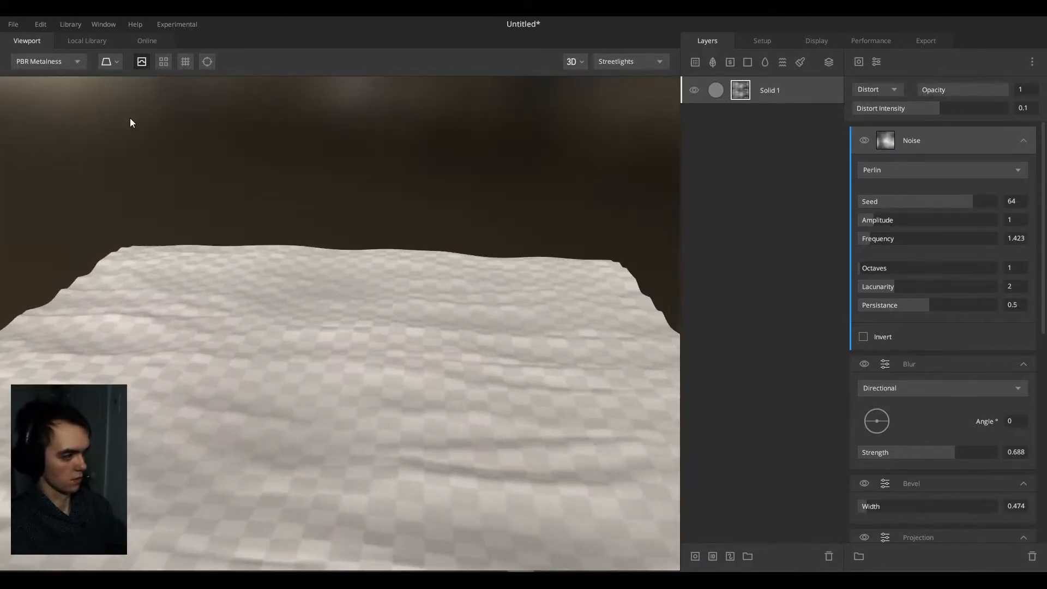
Step: Preview the surface with tiling, then return to the single plane and check its folds from above
click(119, 64)
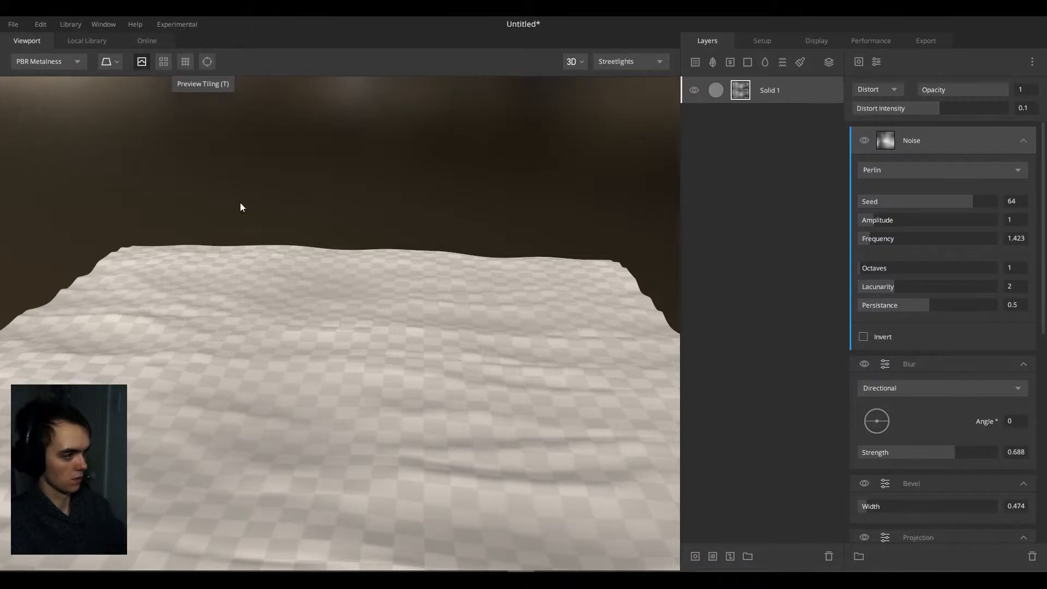
click(164, 61)
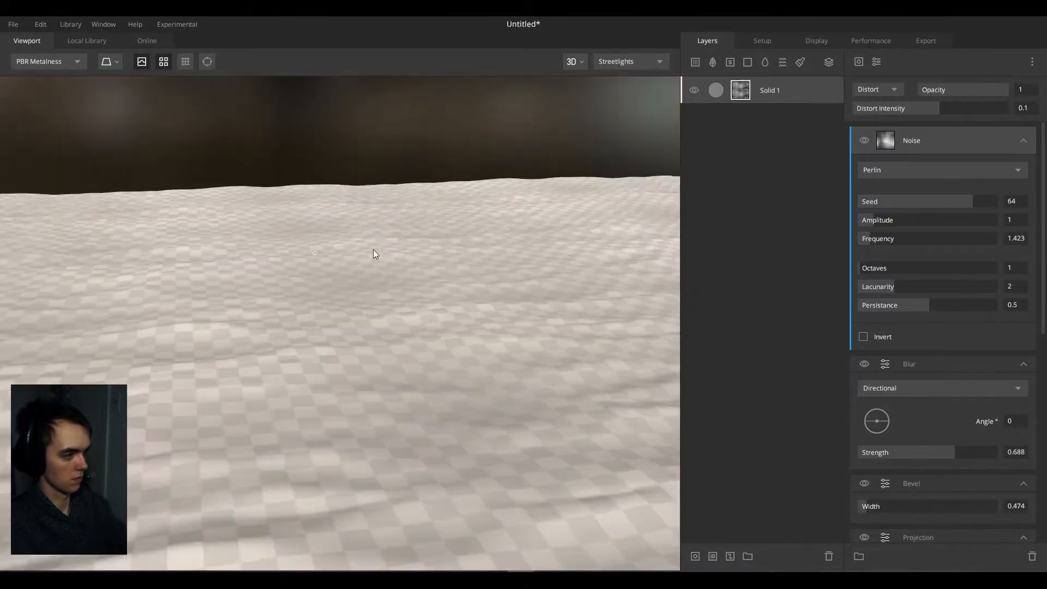
click(159, 58)
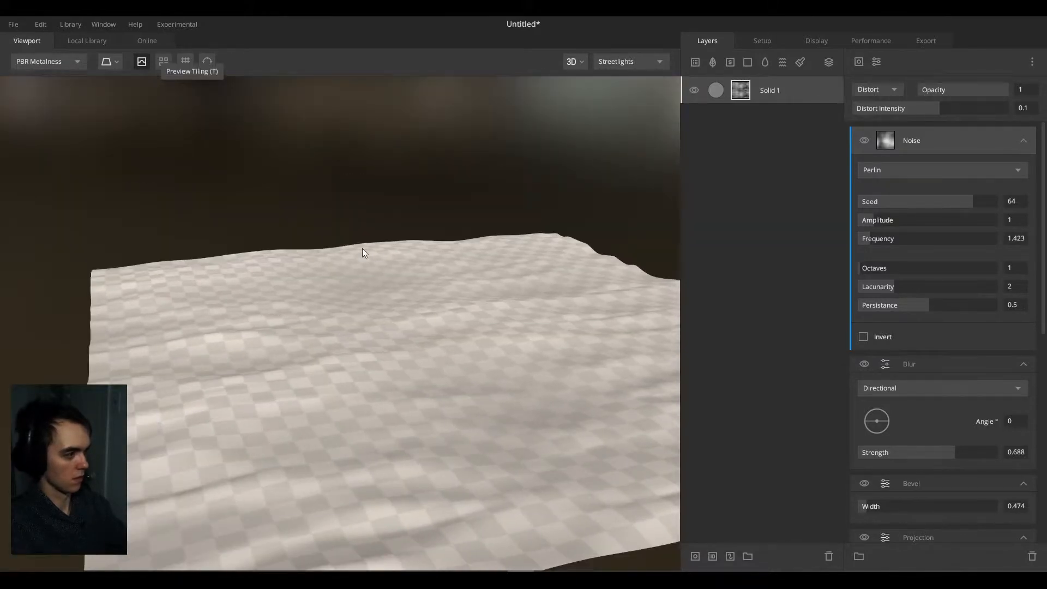
mouse_move(364, 253)
mouse_down()
mouse_move(441, 293)
mouse_move(370, 248)
mouse_up()
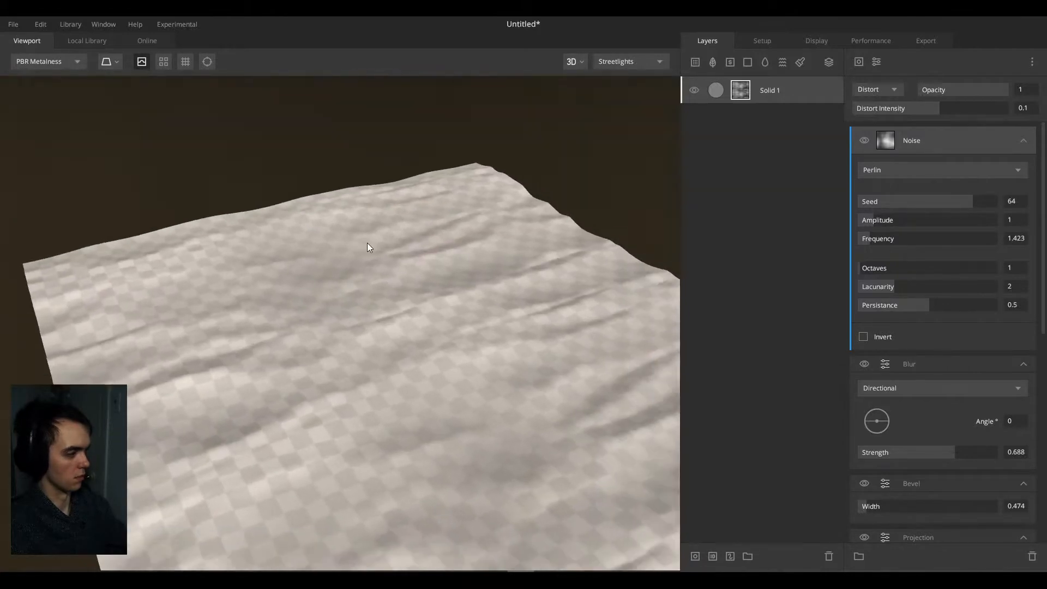
Step: Add a height noise layer and place it below the Solid 1 layer
click(748, 61)
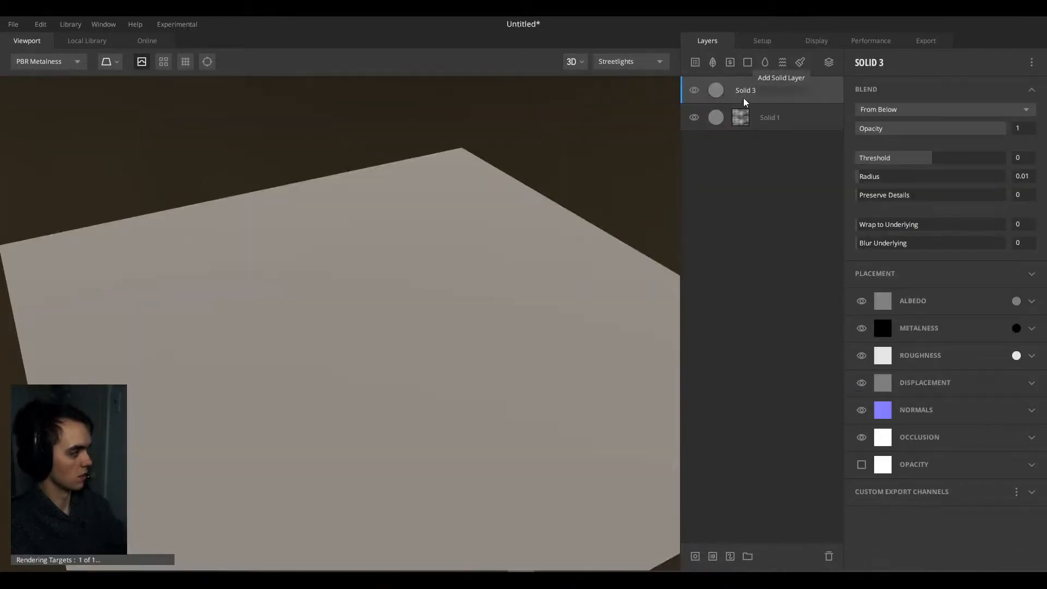
key(Delete)
click(782, 62)
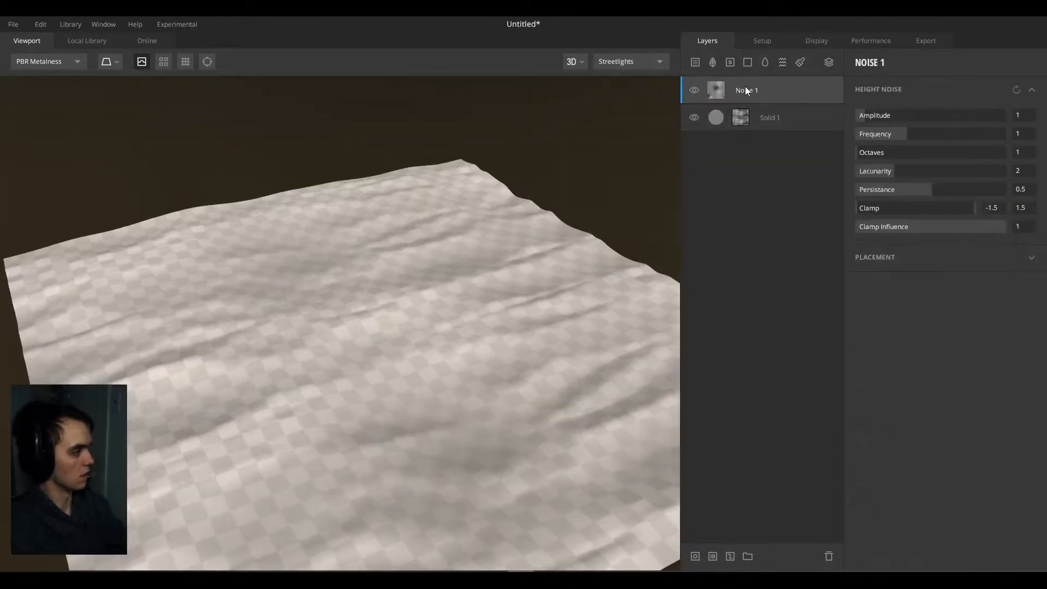
drag(746, 91, 738, 133)
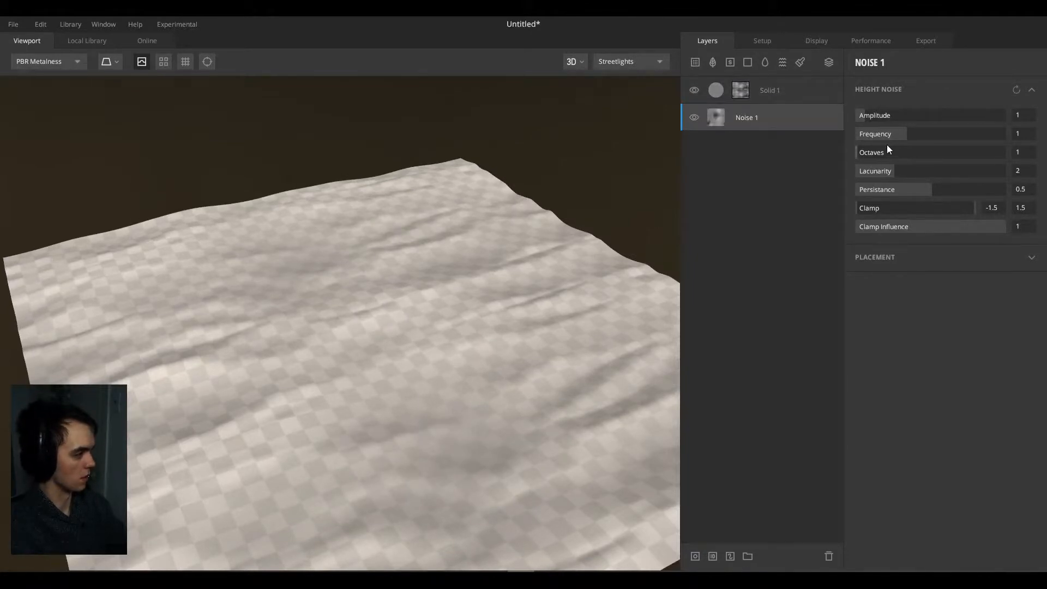
Step: Set the Noise 1 layer's amplitude to 5.788 and its frequency to 0.5
drag(877, 116, 899, 115)
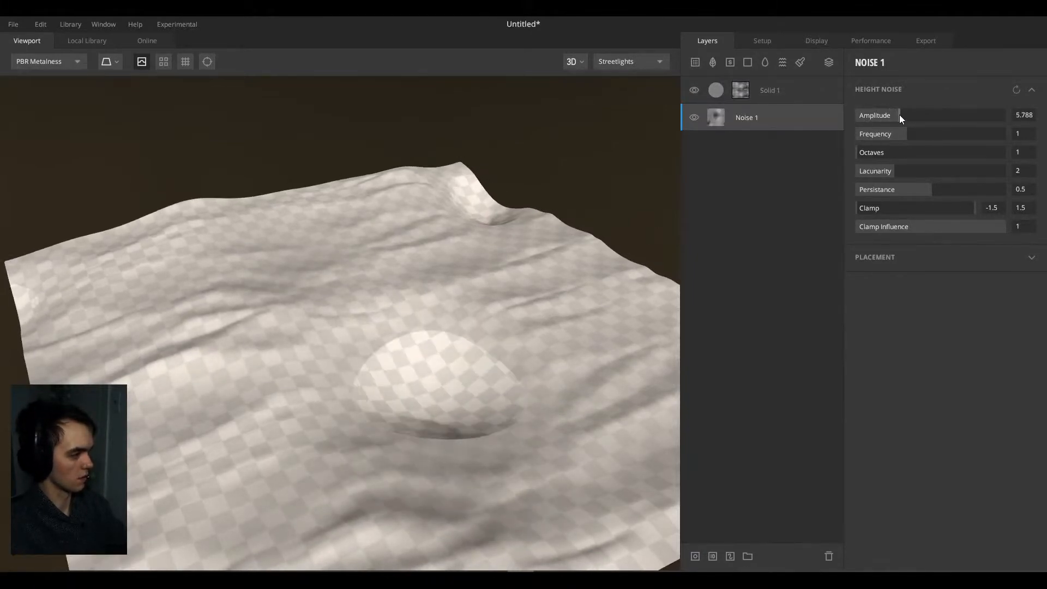
drag(501, 312, 367, 263)
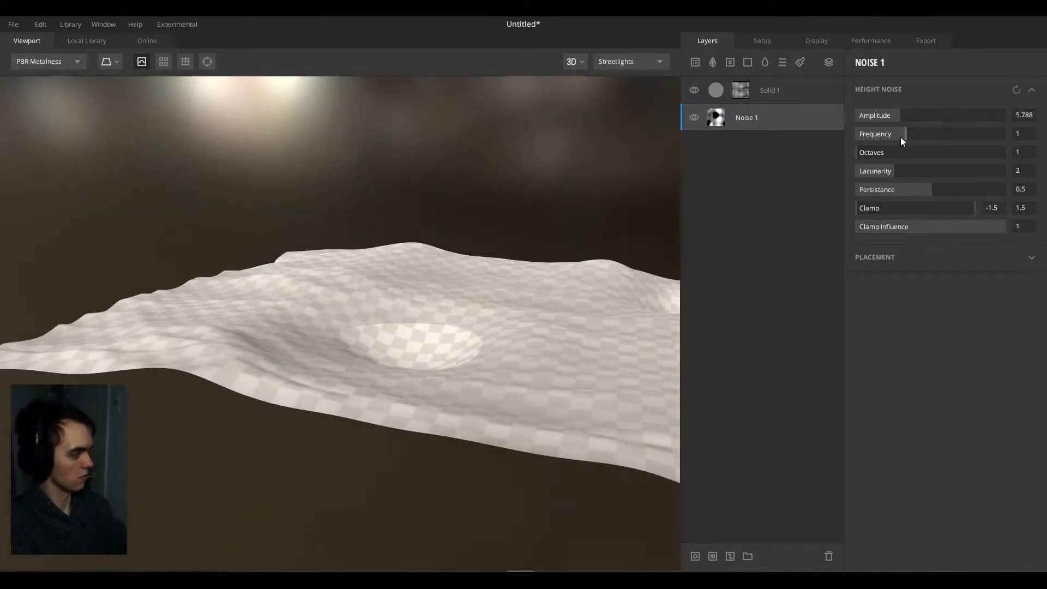
drag(900, 136, 852, 143)
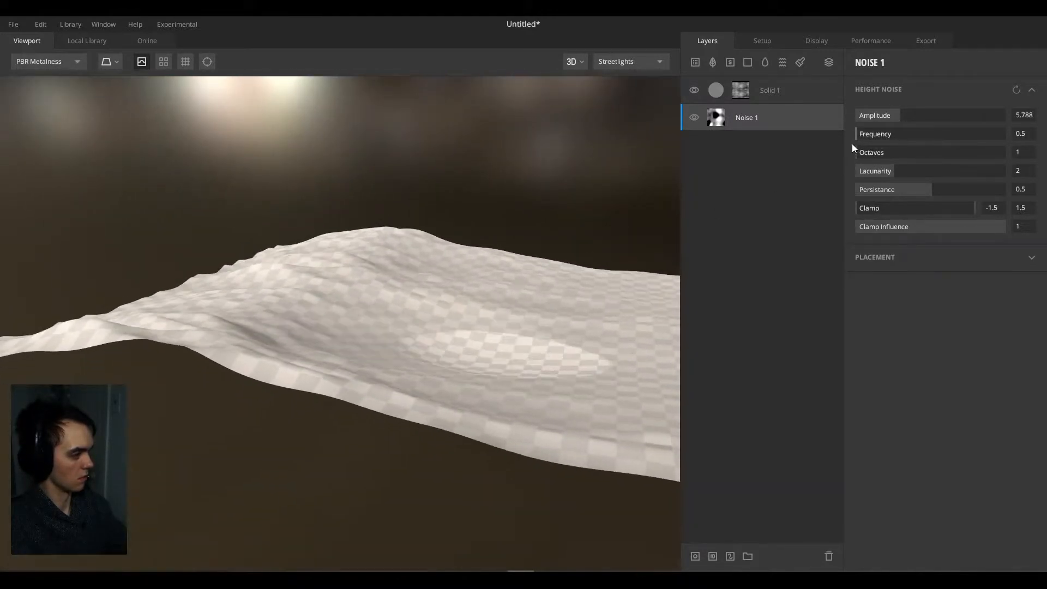
drag(472, 277, 395, 285)
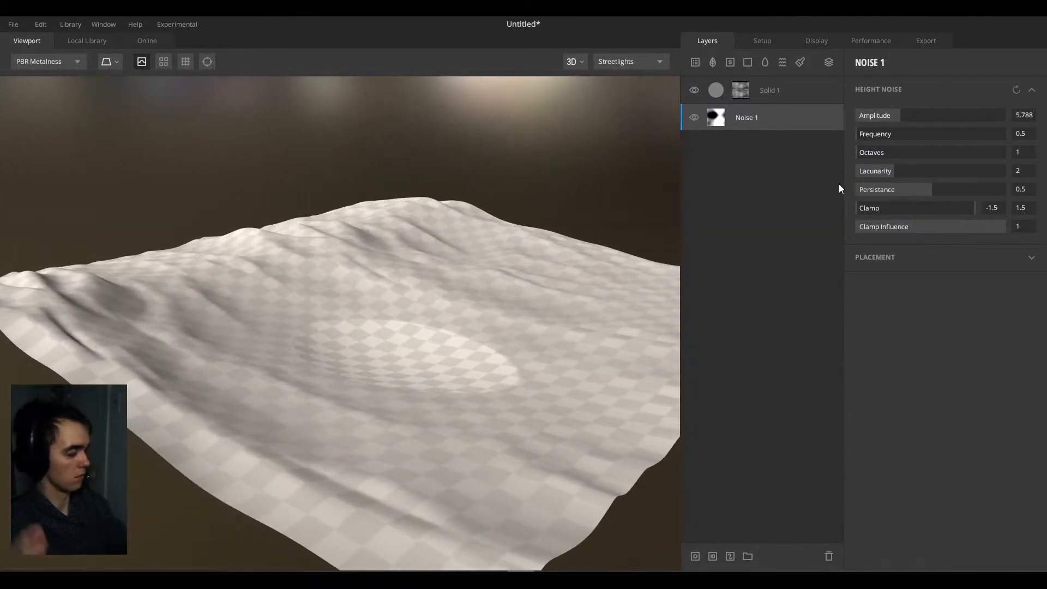
Step: Lower the Noise 1 layer's amplitude to 3.81, set its upper clamp to 0.294 and adjust the clamp influence
click(886, 117)
click(885, 116)
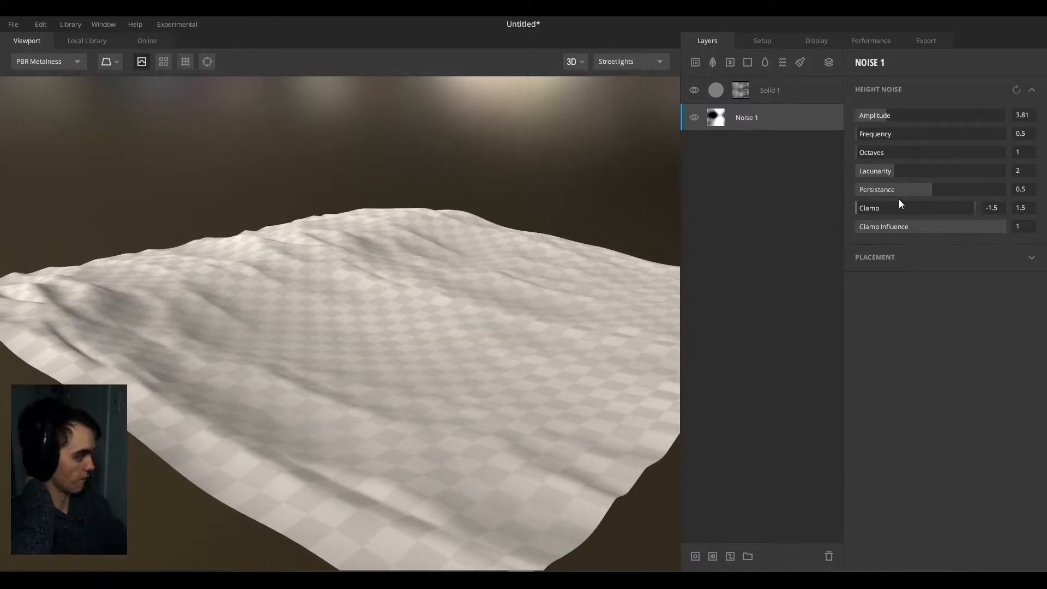
mouse_move(933, 208)
mouse_down()
mouse_move(895, 216)
mouse_move(927, 216)
mouse_up()
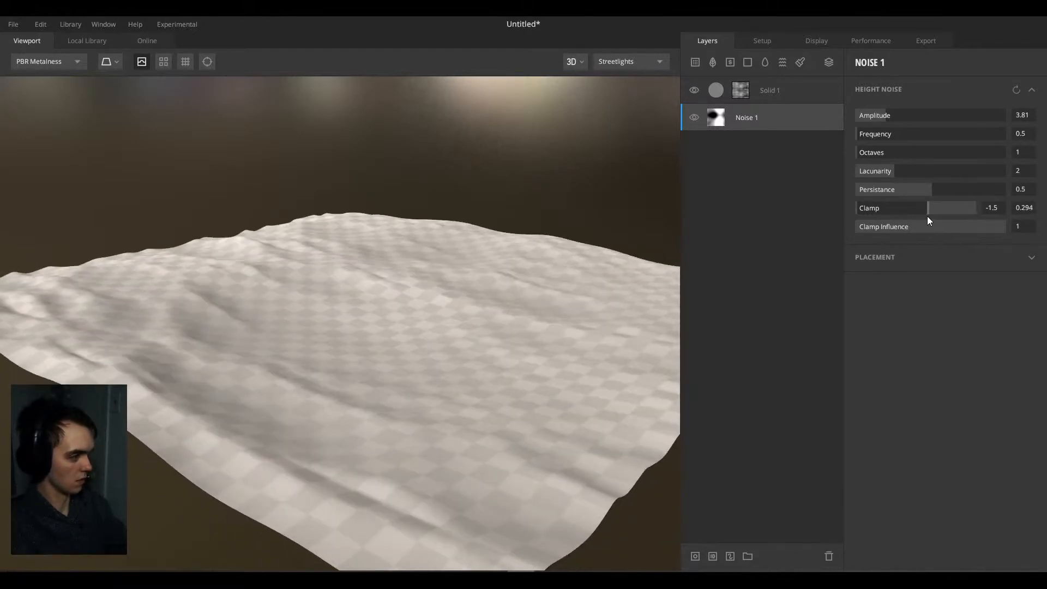
drag(857, 211, 813, 216)
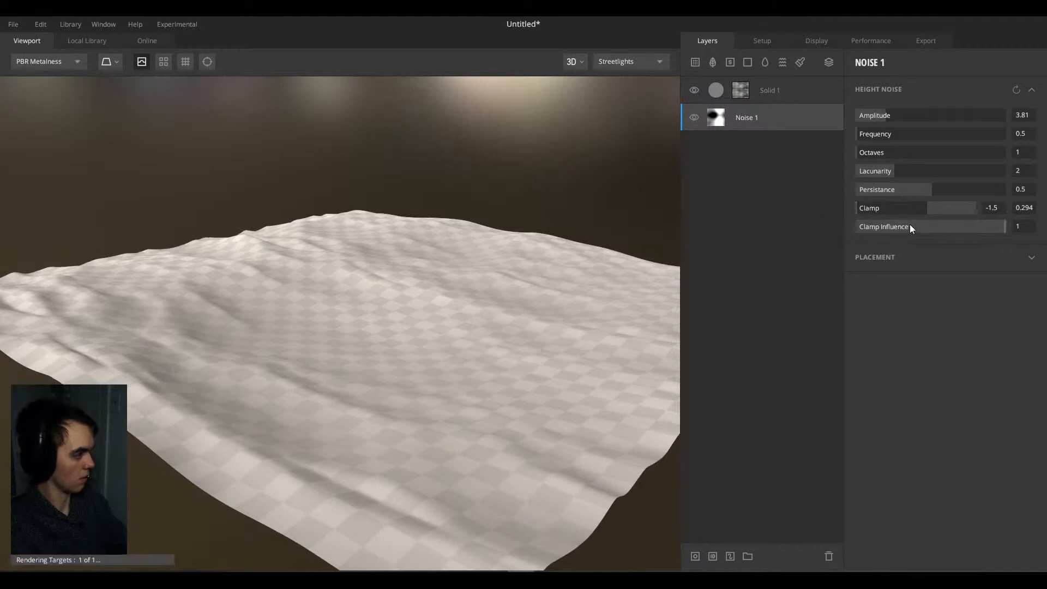
drag(927, 225, 904, 226)
drag(520, 278, 375, 314)
Step: Add a solid layer above Solid 1 with a mask stack containing a Worley 1 noise at frequency 8.874
click(750, 91)
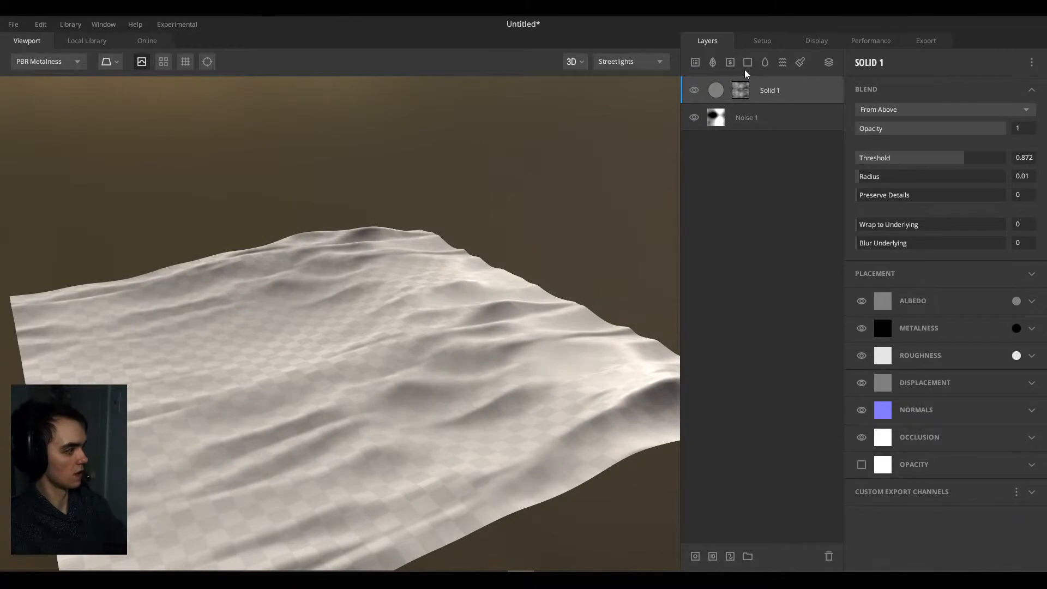
click(746, 63)
right_click(757, 89)
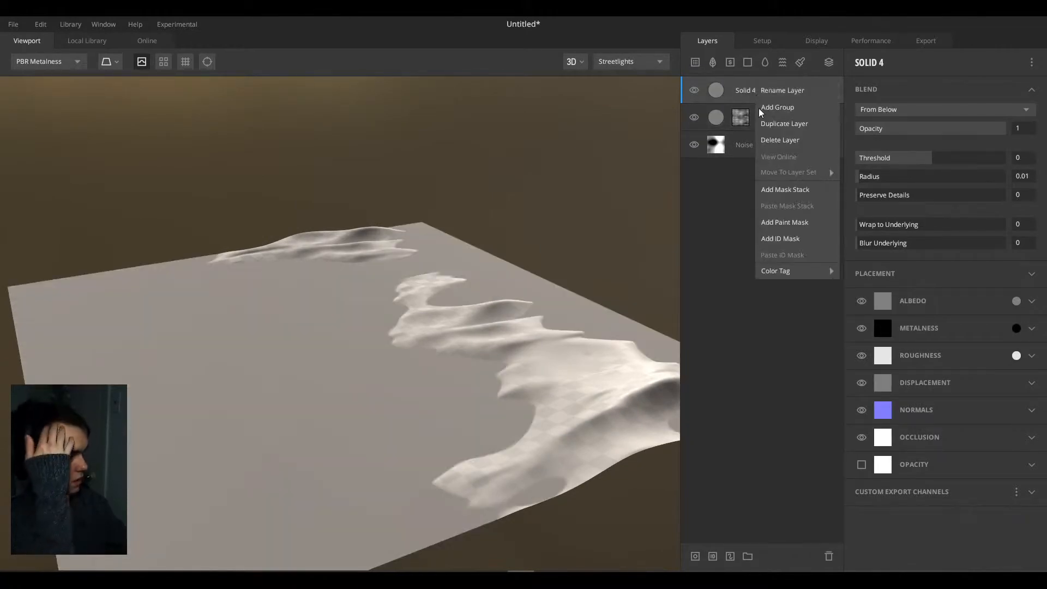
click(780, 188)
click(858, 61)
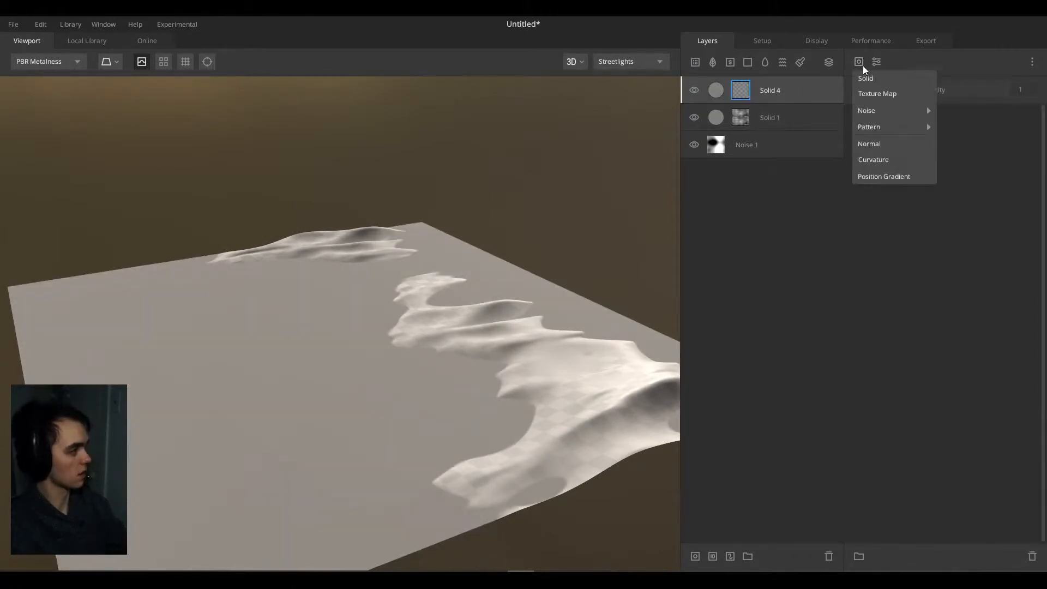
mouse_move(912, 111)
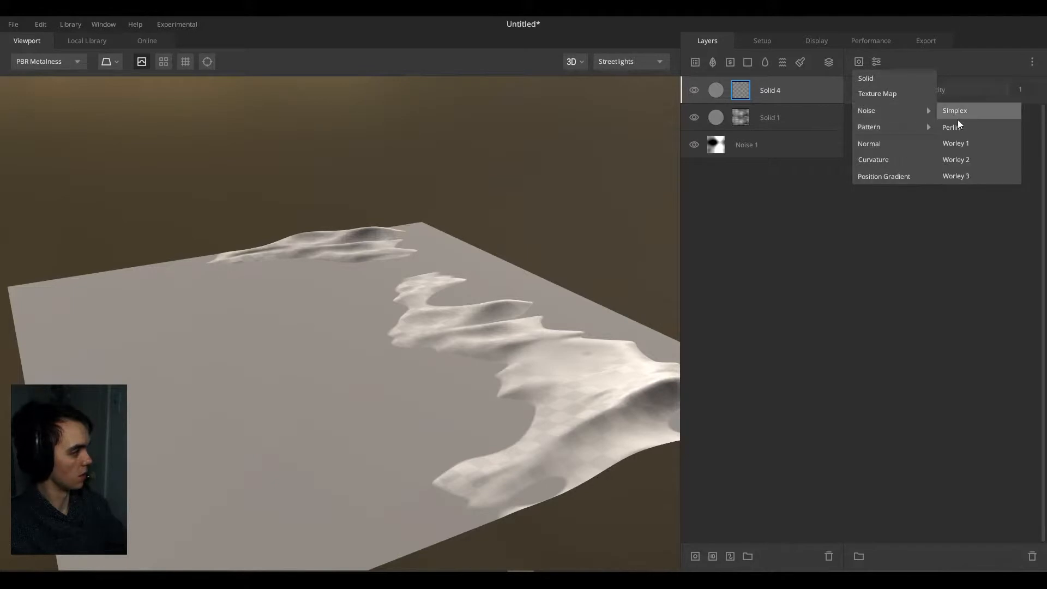
click(958, 144)
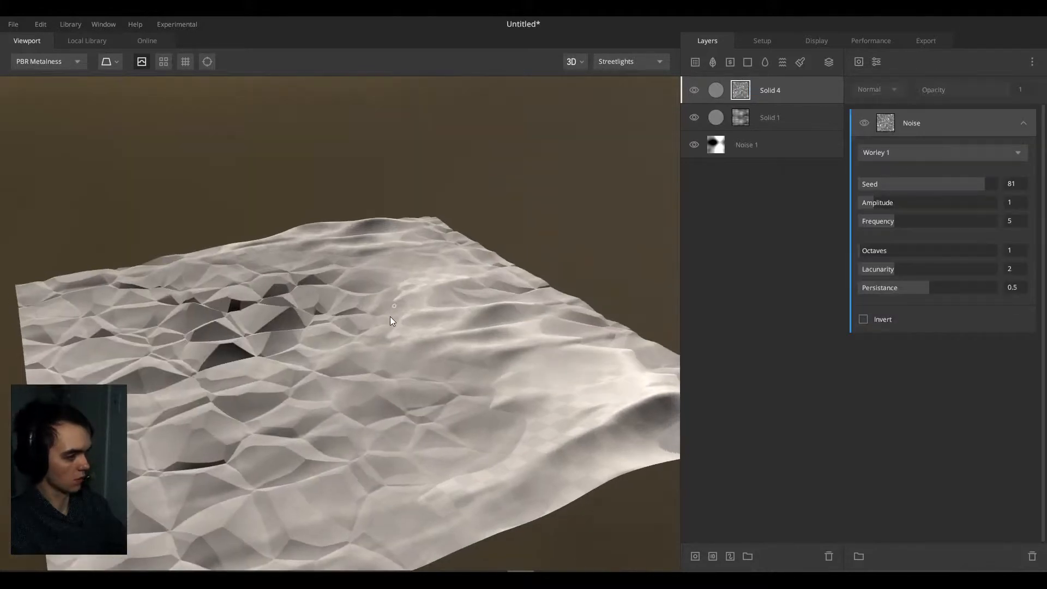
drag(893, 221, 952, 225)
Step: Set the Solid 4 layer's Wrap to Underlying to 0.359 and reopen its Worley 1 mask noise settings
click(774, 96)
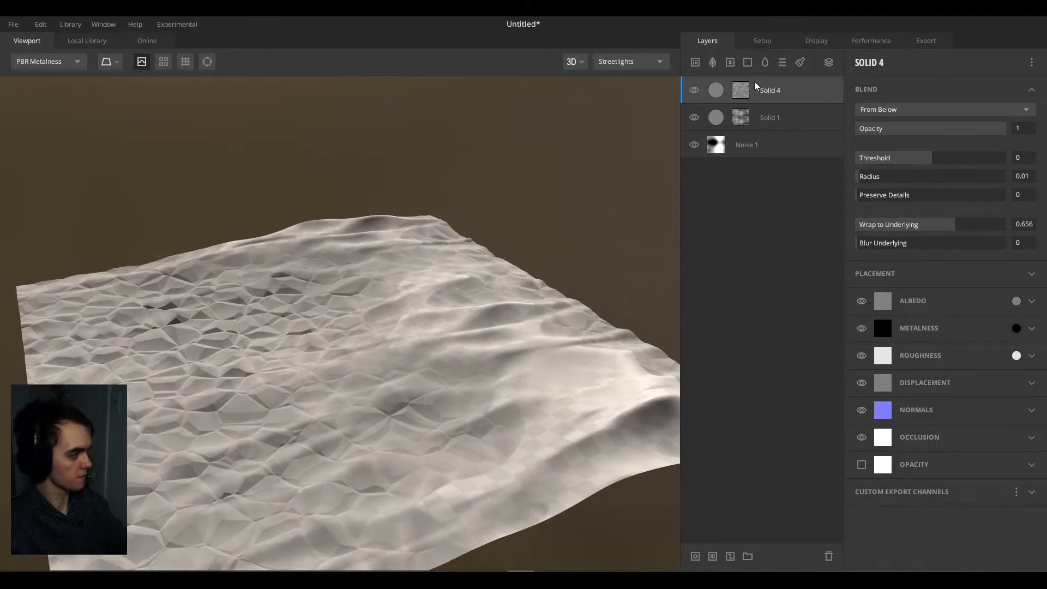
click(743, 93)
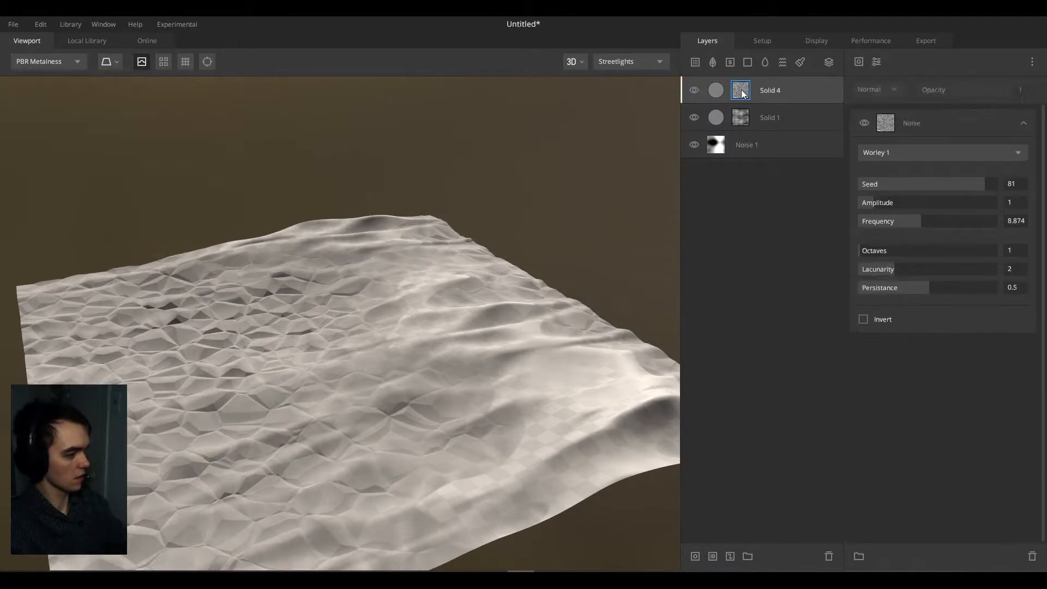
click(796, 91)
drag(935, 224, 911, 227)
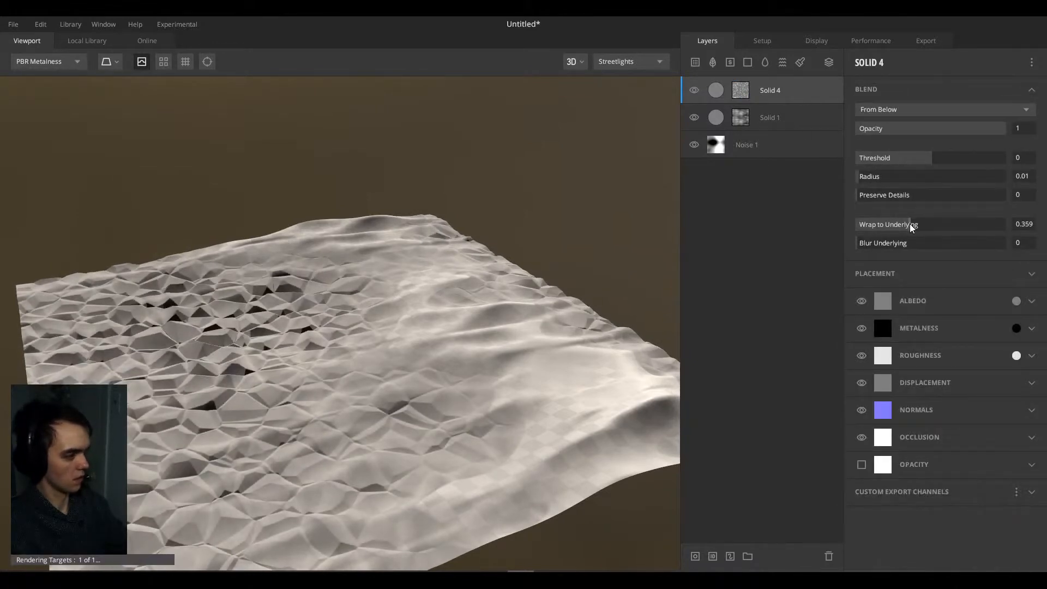
click(741, 92)
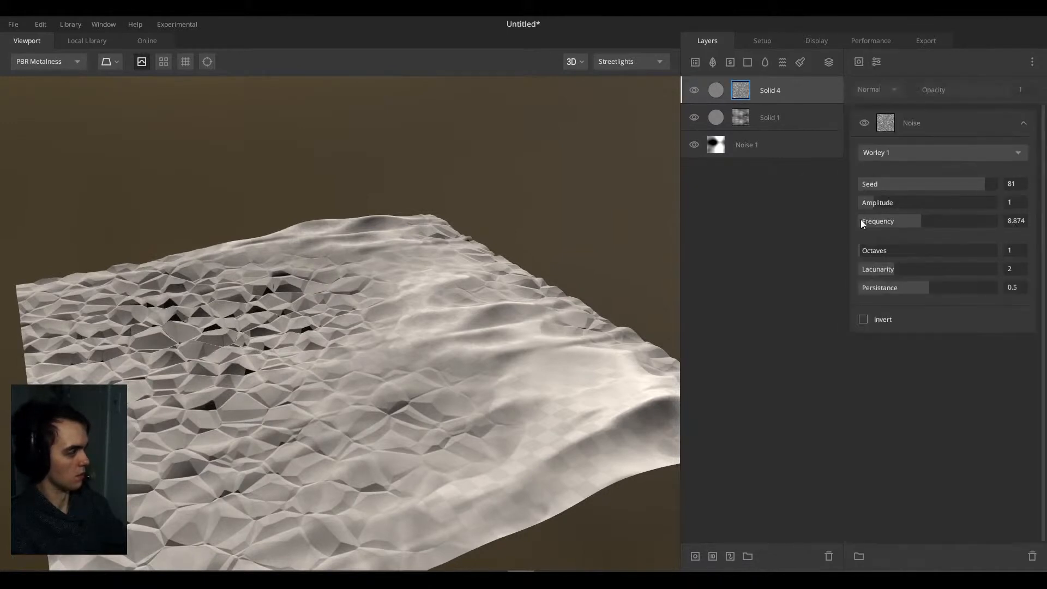
Step: Add a Perlin noise above the Worley 1 noise in the Solid 4 mask and set its blend mode to Subtract
click(857, 62)
mouse_move(897, 115)
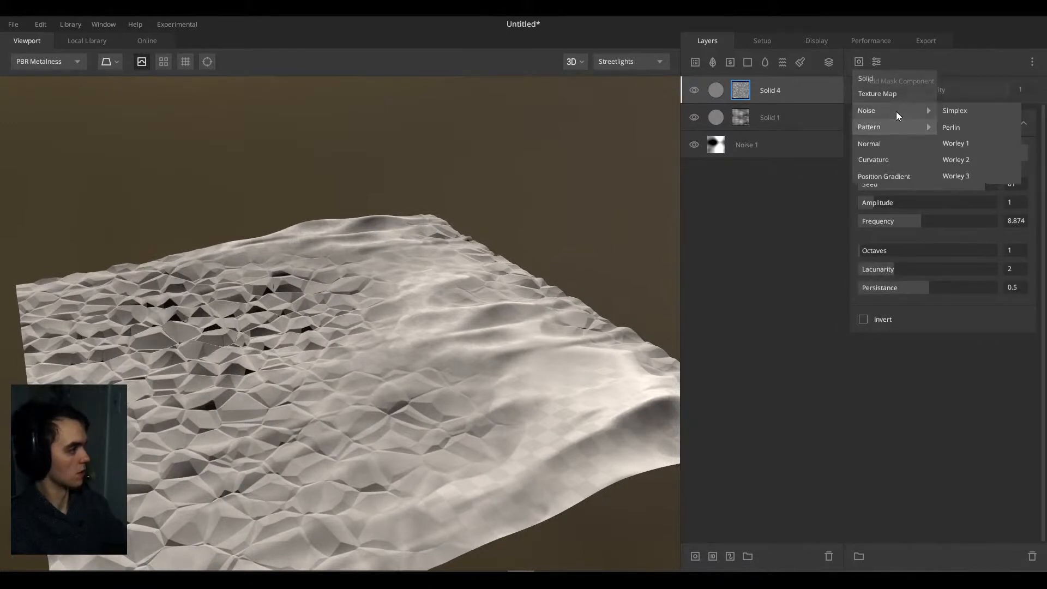
click(948, 127)
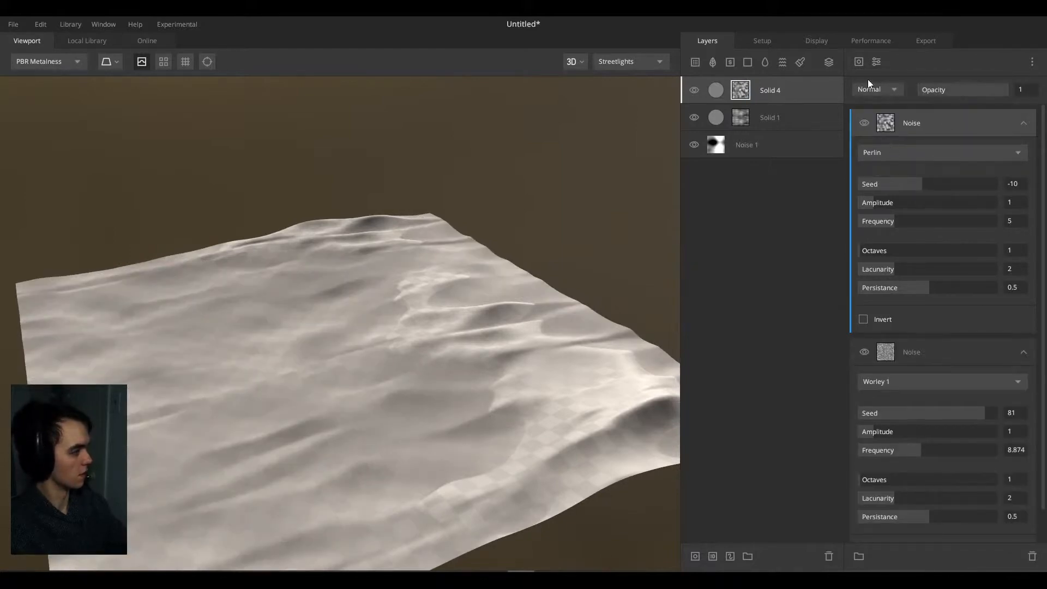
click(872, 89)
click(877, 138)
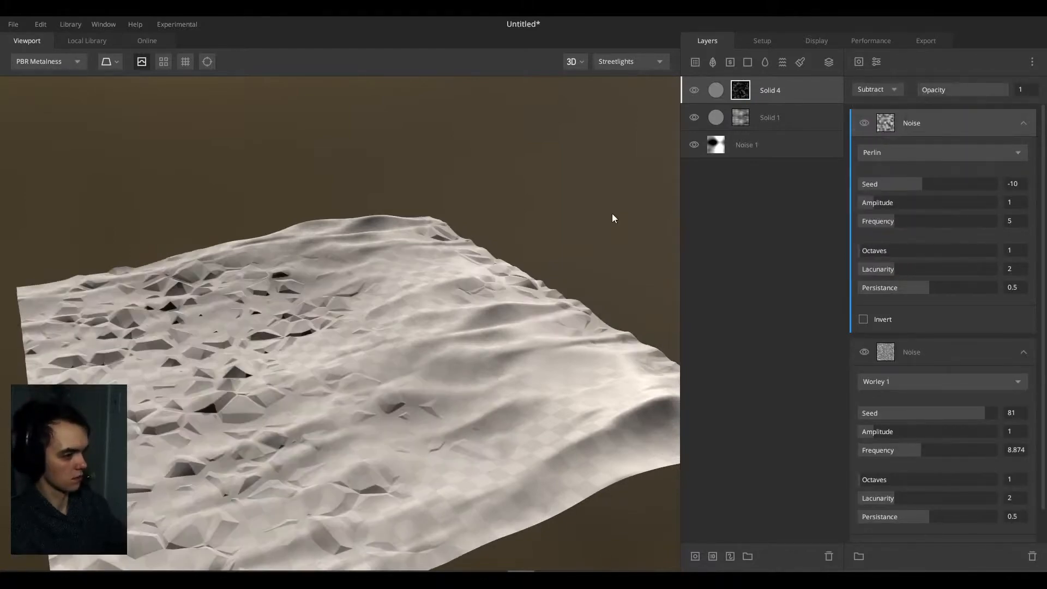
drag(612, 218, 272, 310)
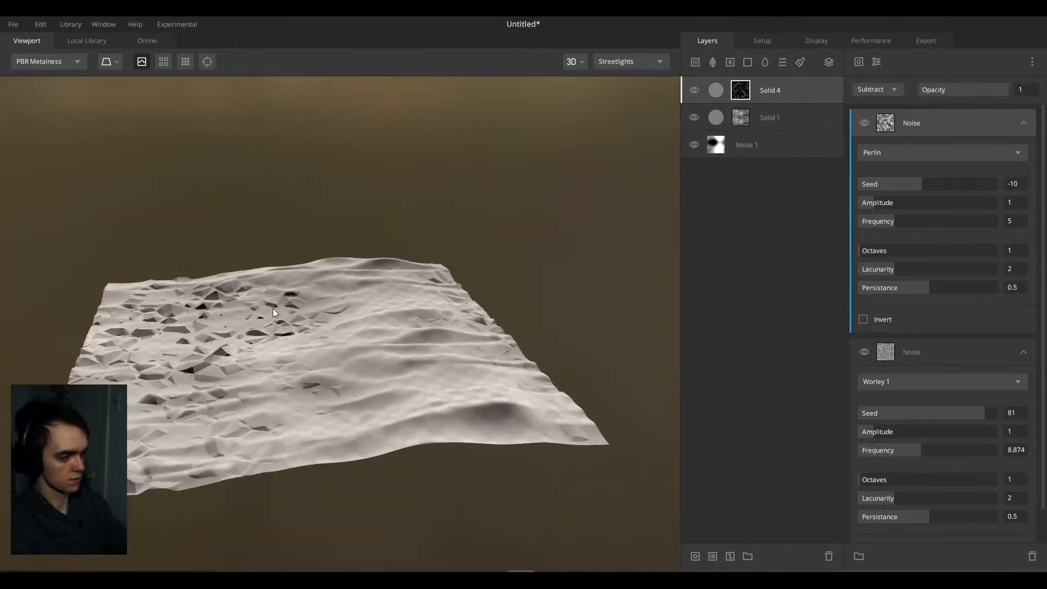
Step: Add a Bevel modifier on top of the Solid 4 mask stack, set its width to 0.04 and inspect the displaced surface
click(876, 62)
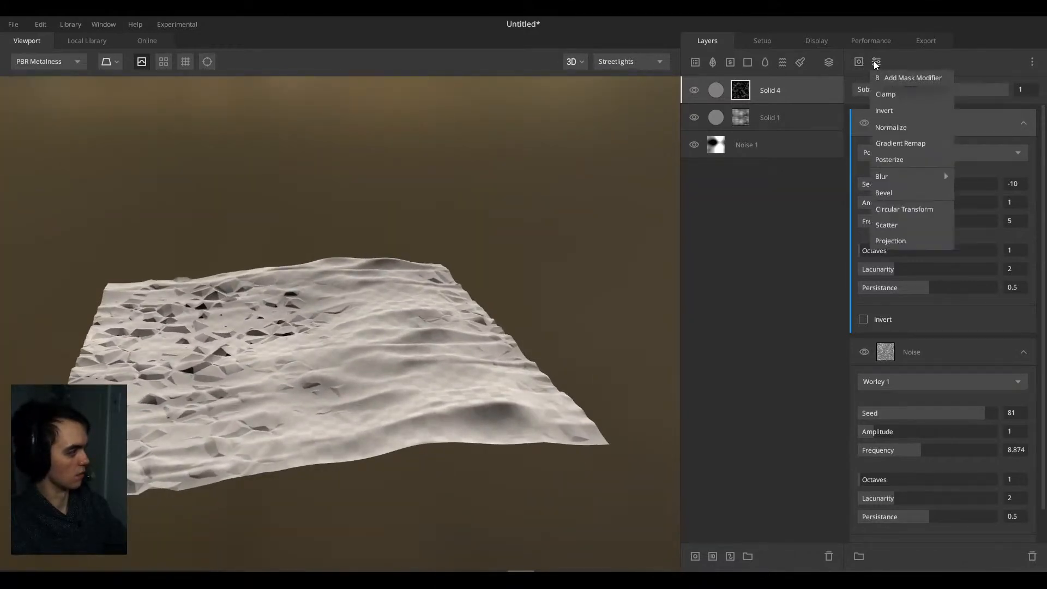
click(885, 193)
drag(435, 304, 496, 295)
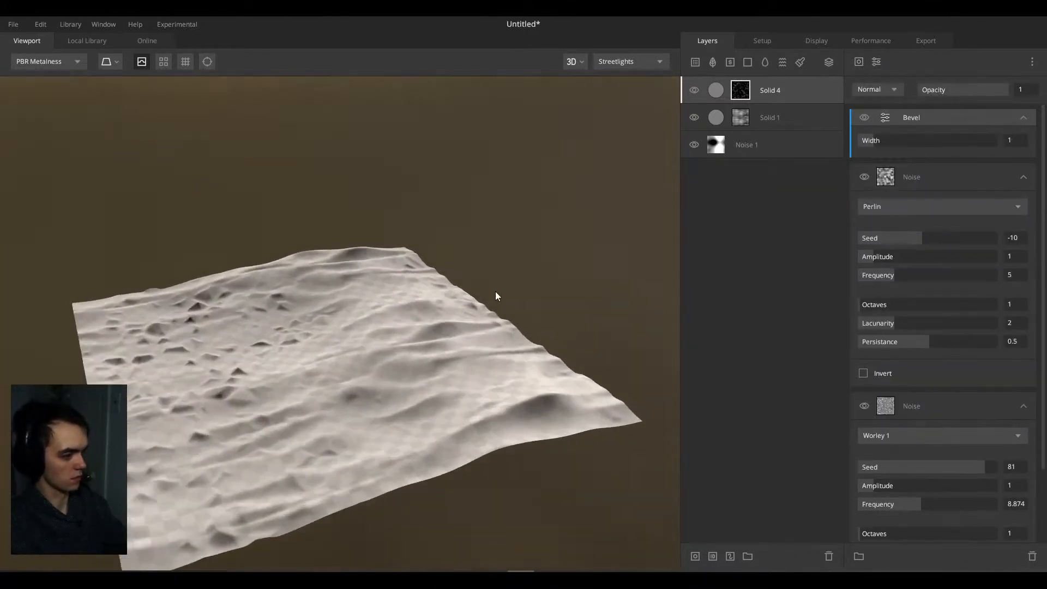
drag(868, 142, 859, 144)
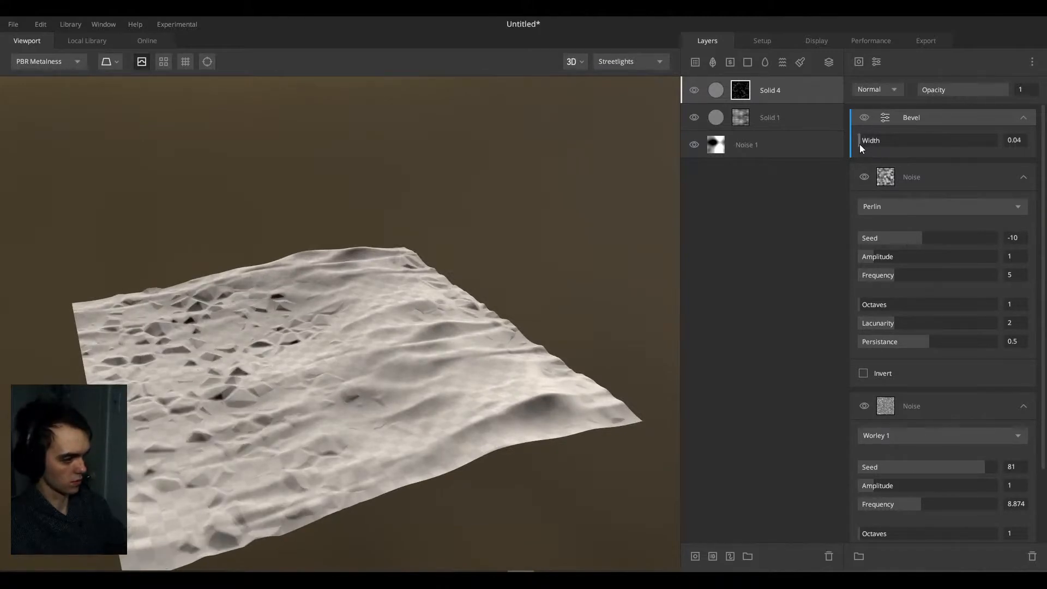
drag(365, 325, 345, 305)
scroll(364, 298, up, 4)
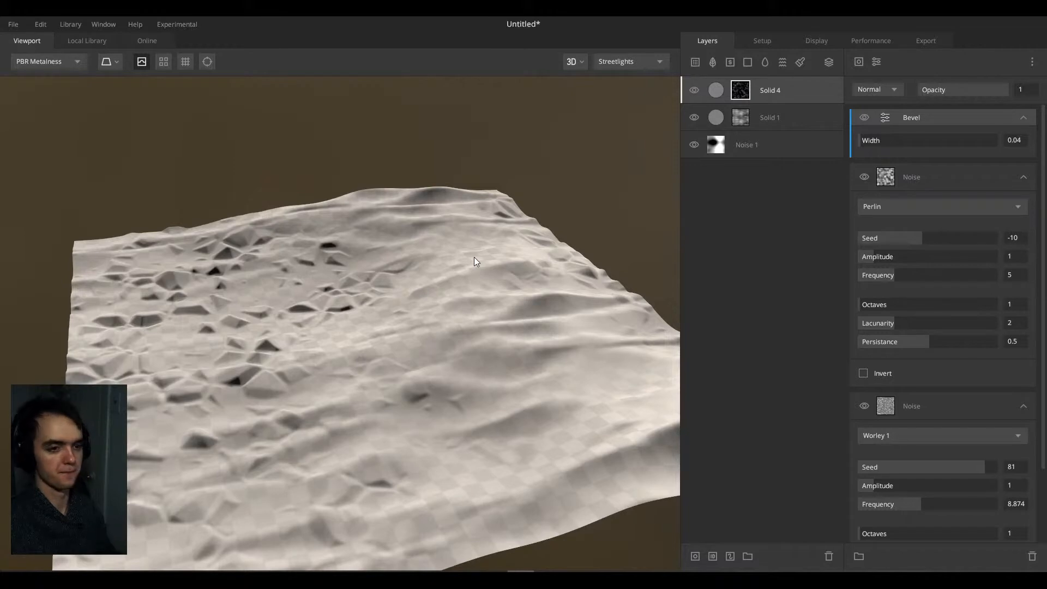
scroll(344, 338, down, 3)
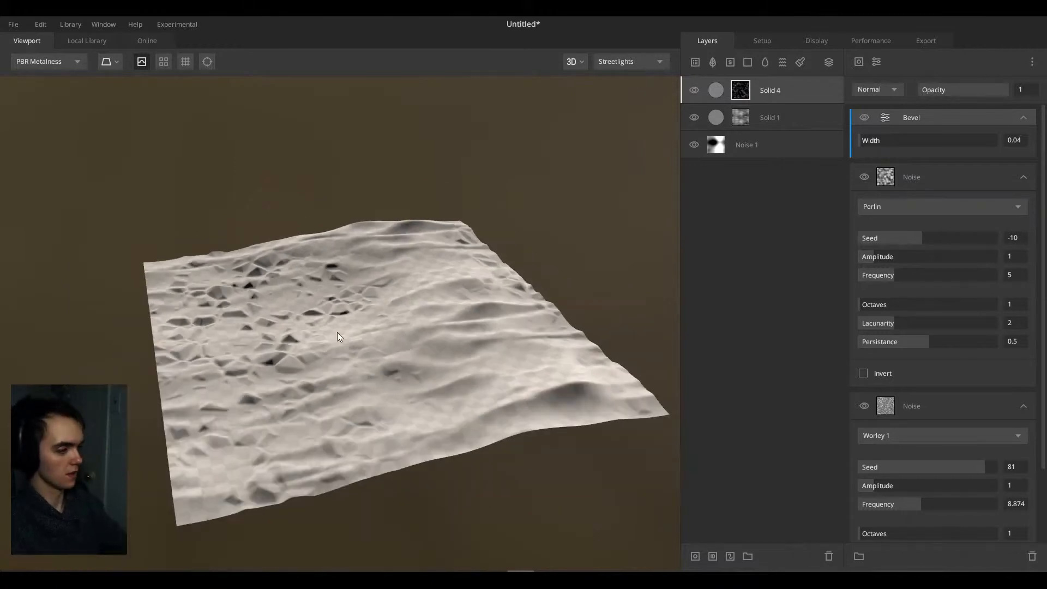
drag(338, 333, 413, 292)
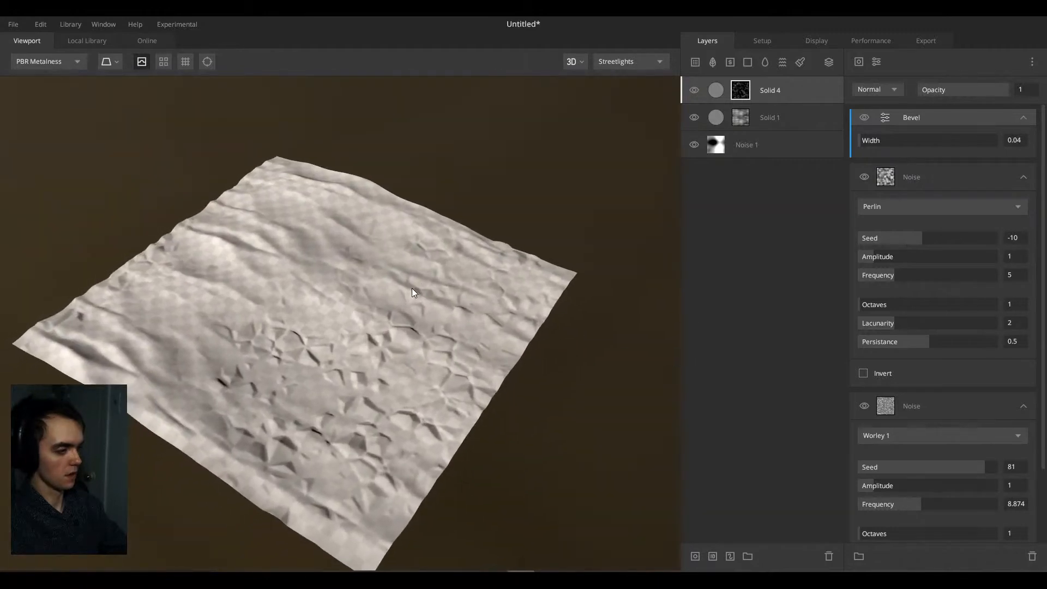